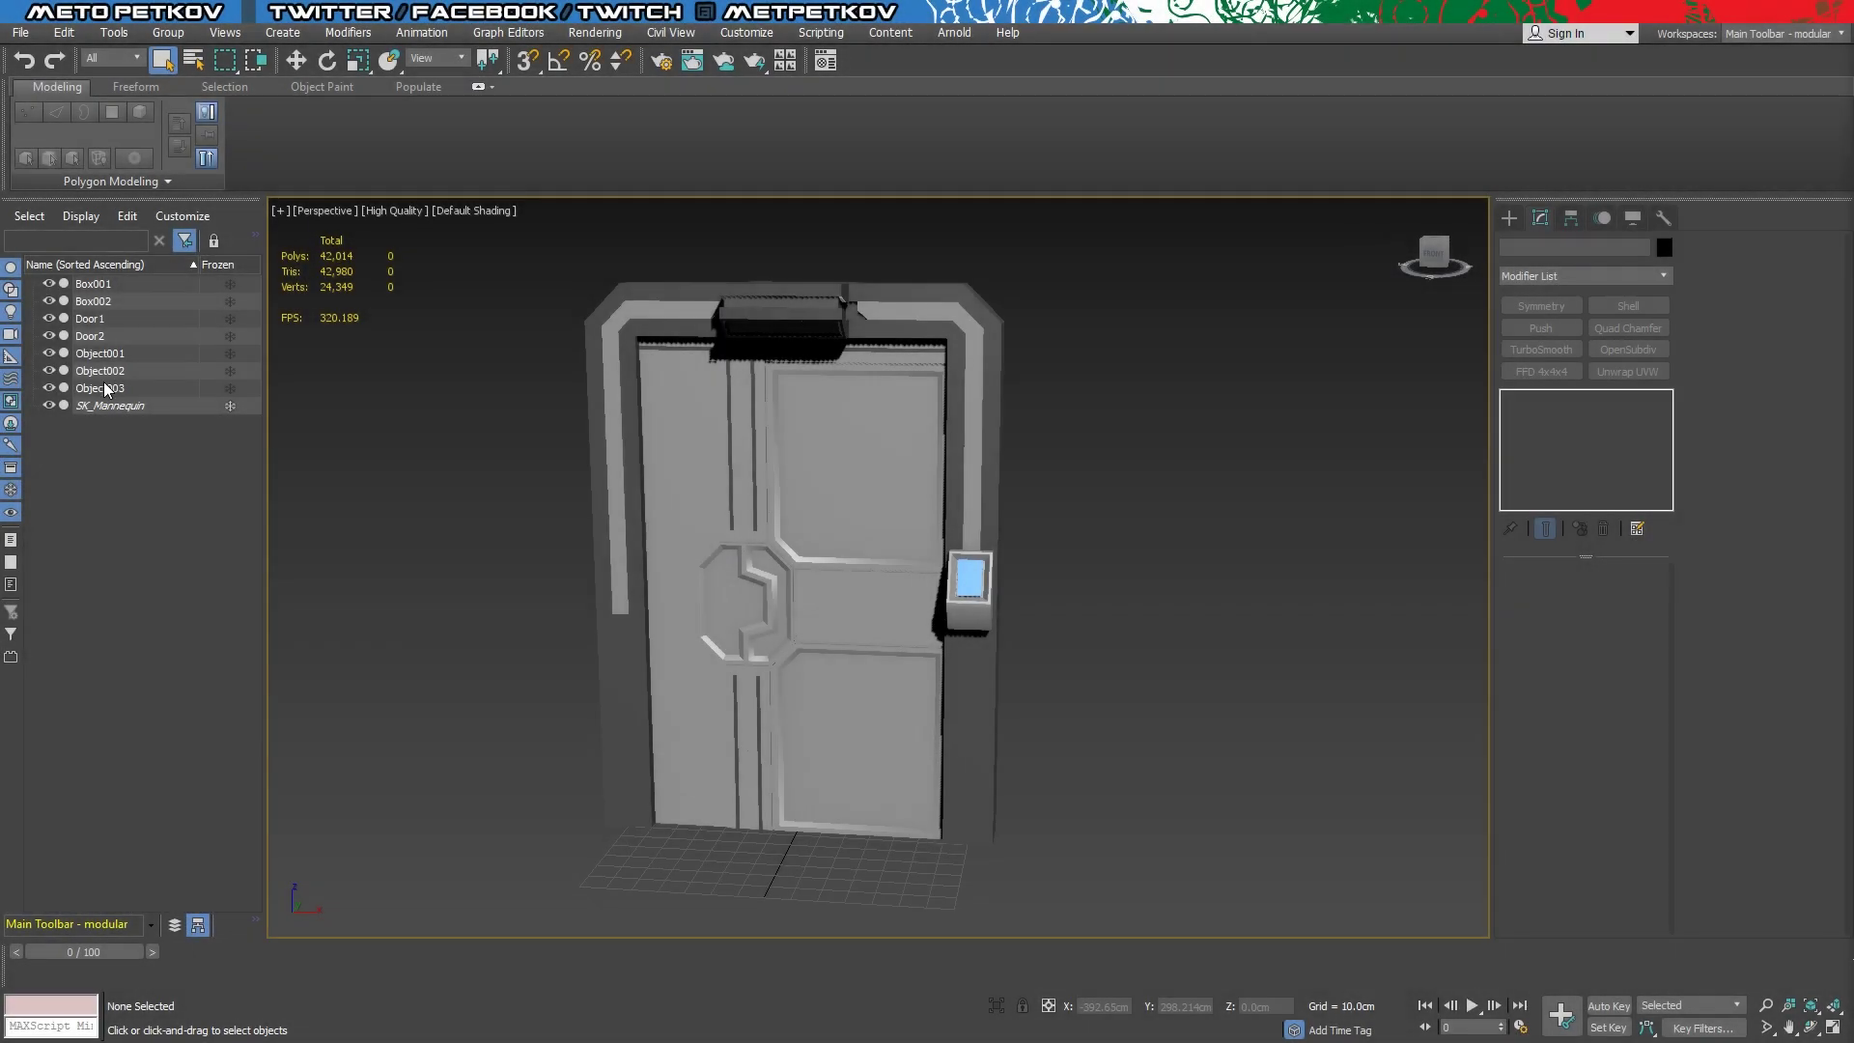
Rename Object003 to DoorDetails_high and isolate it on its own
{"action": "left_click", "coordinate": [101, 387]}
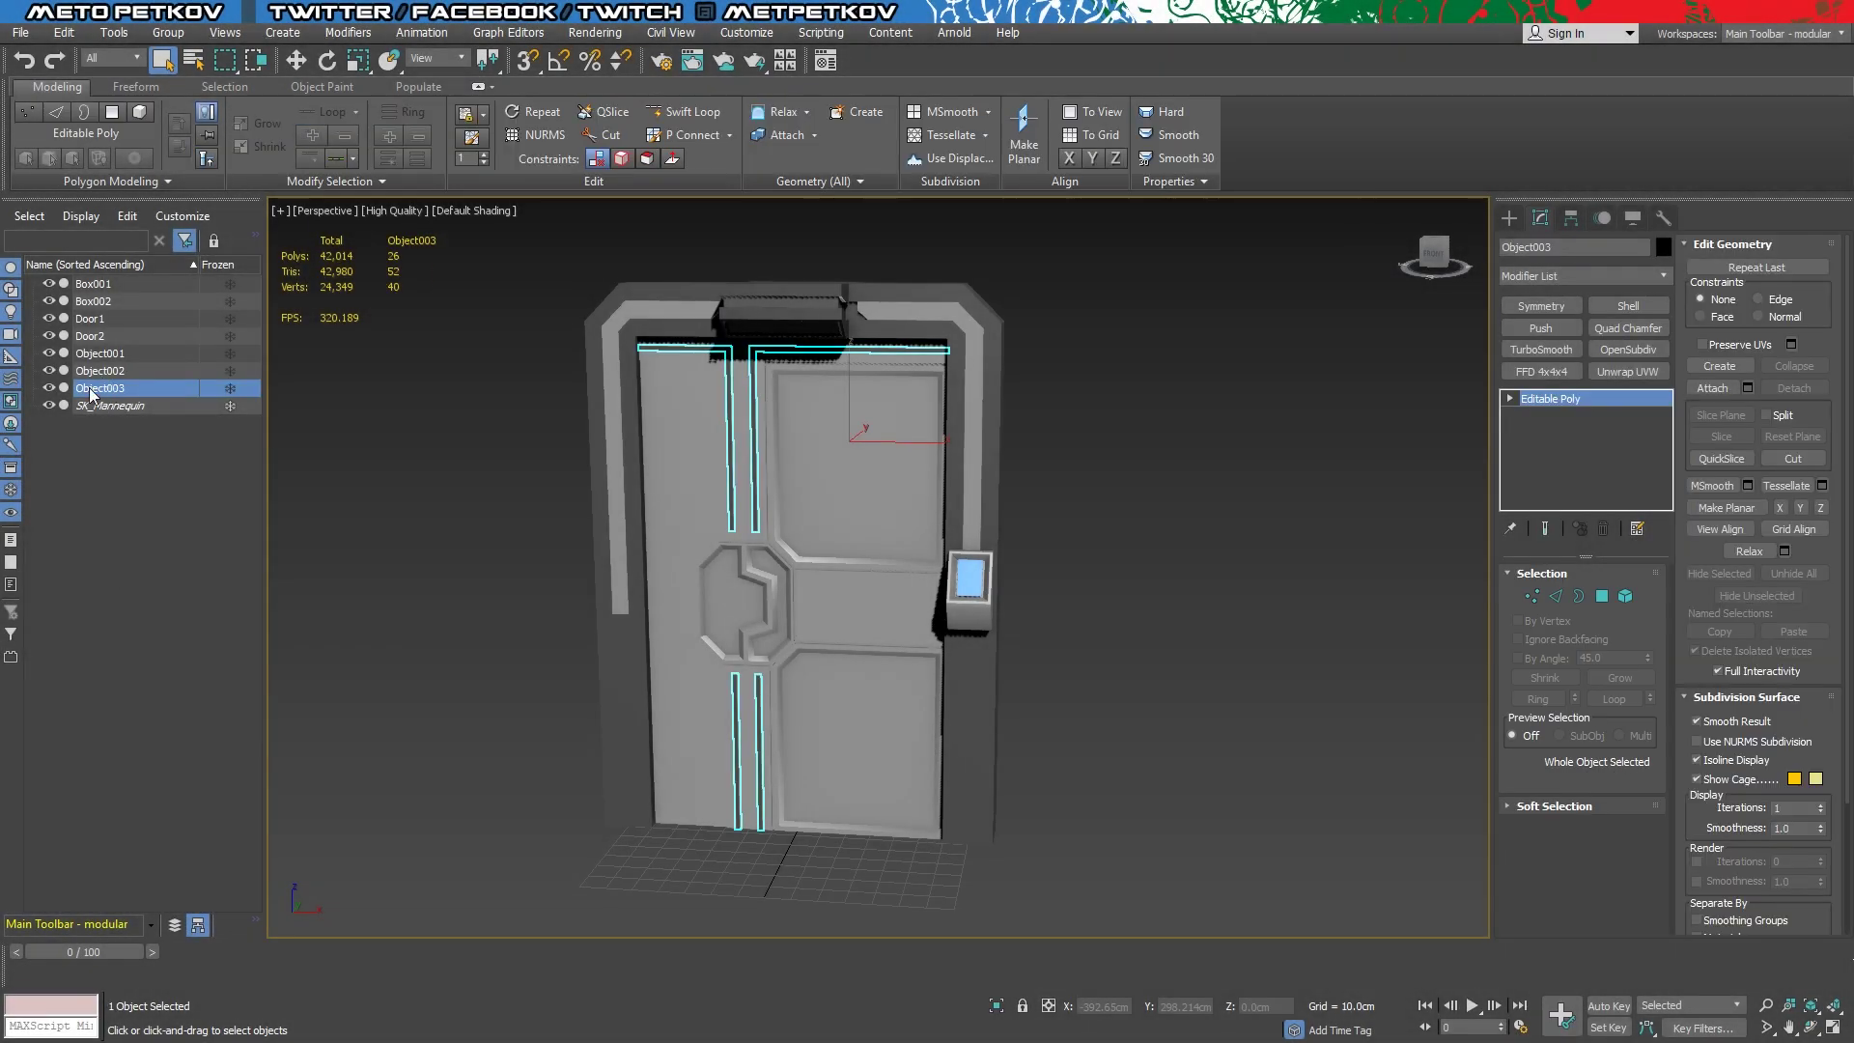
{"action": "right_click", "coordinate": [92, 393]}
{"action": "left_click", "coordinate": [162, 462]}
{"action": "type", "text": "DoorDetails_high"}
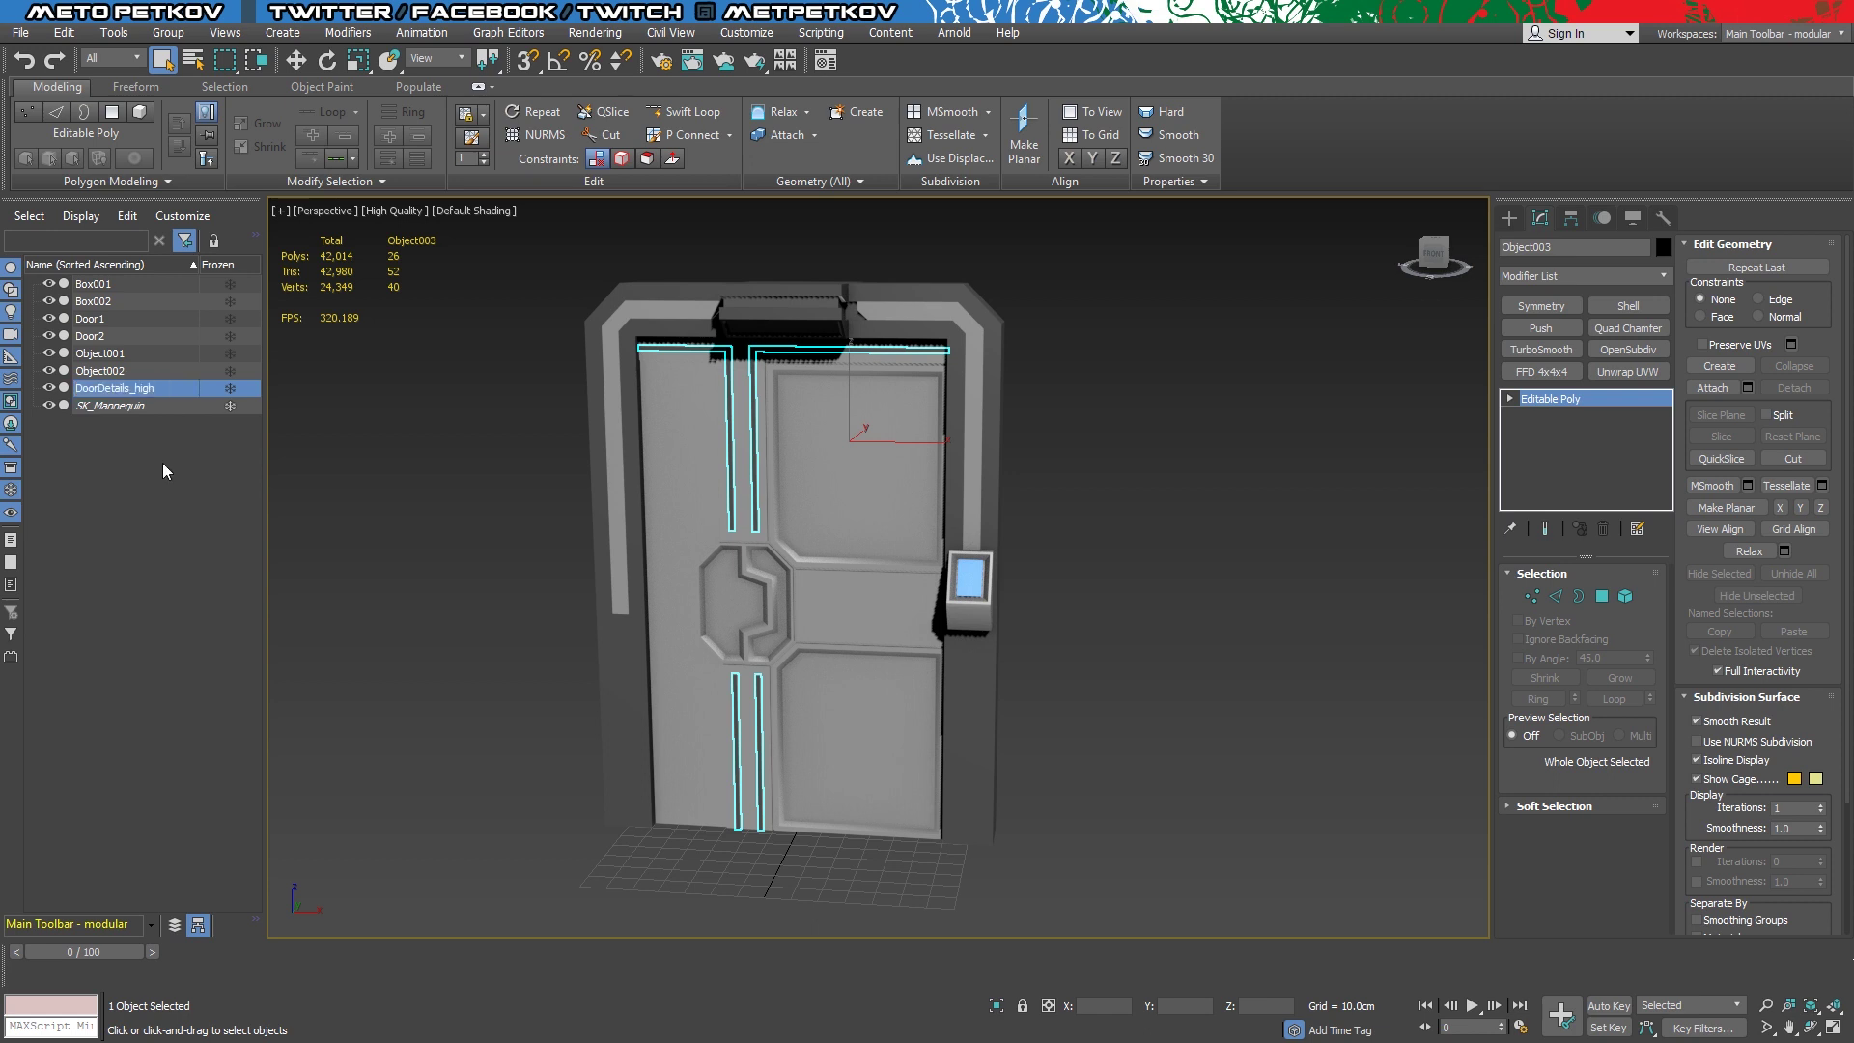
{"action": "left_click", "coordinate": [478, 475]}
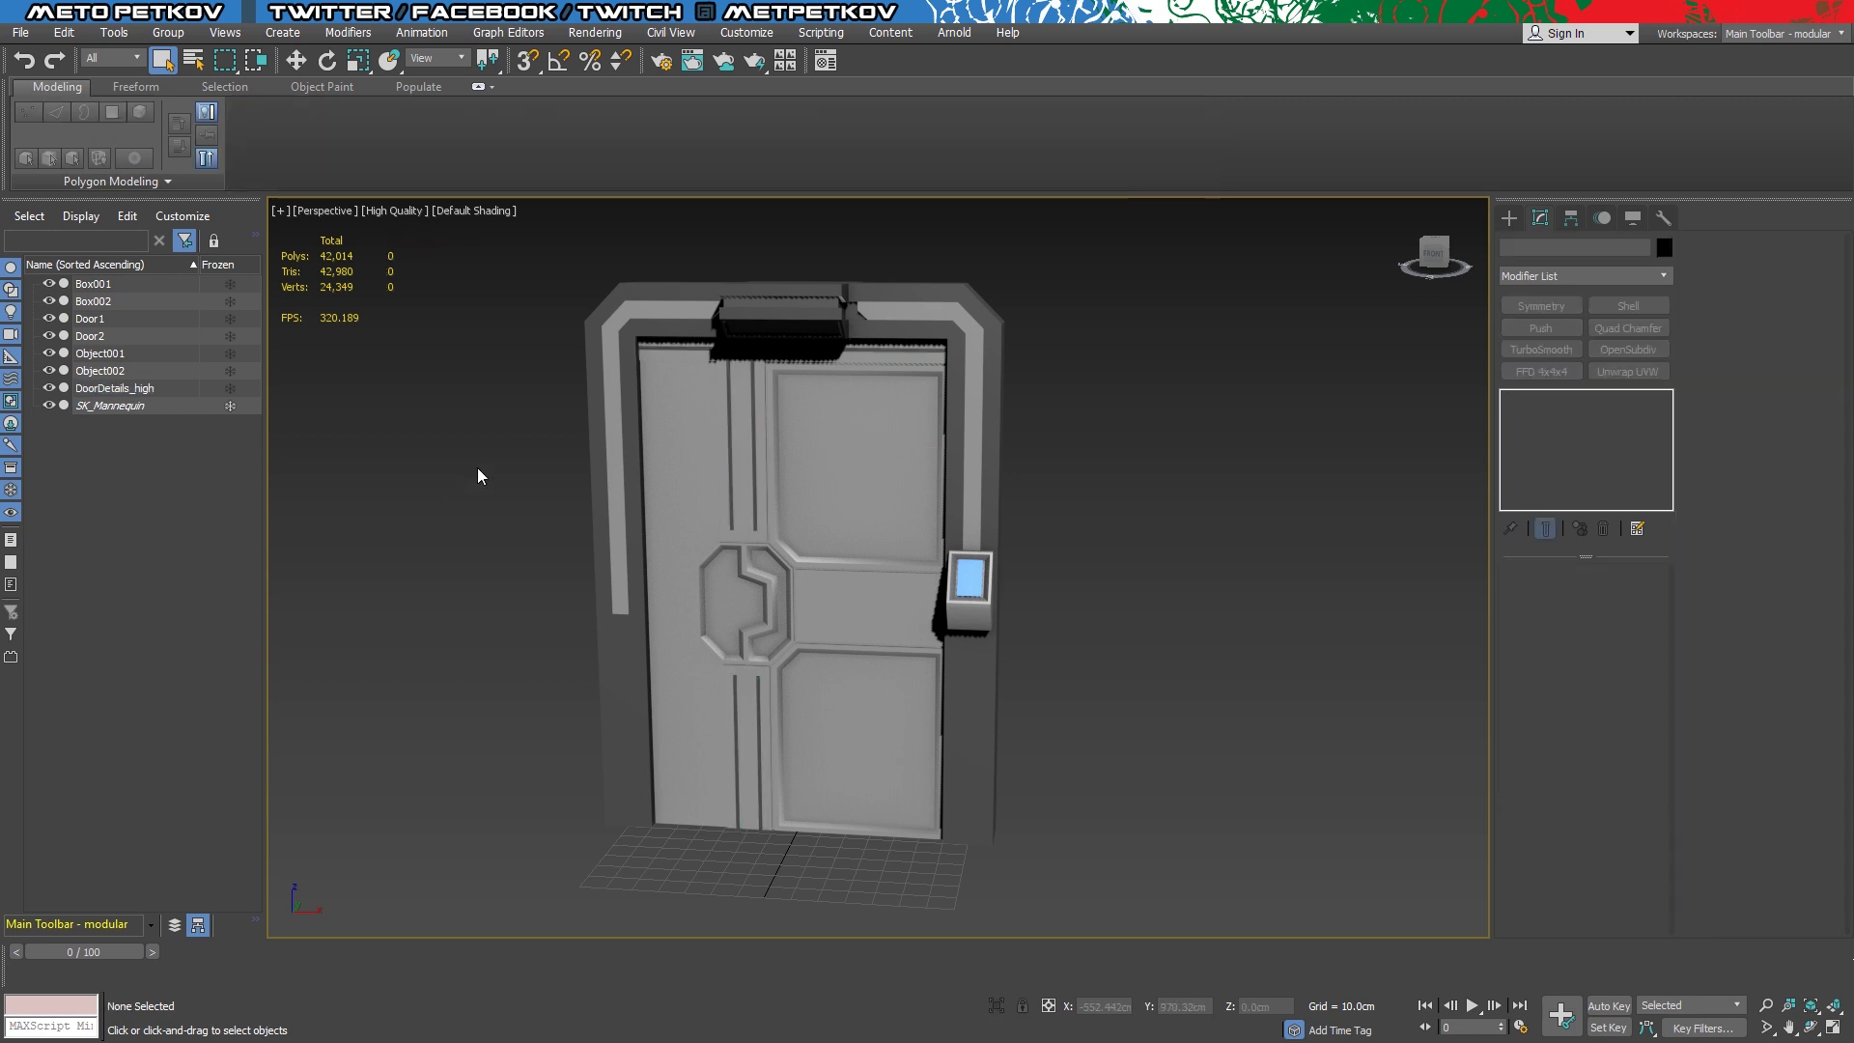
{"action": "left_click", "coordinate": [178, 389]}
{"action": "key", "text": "alt+q"}
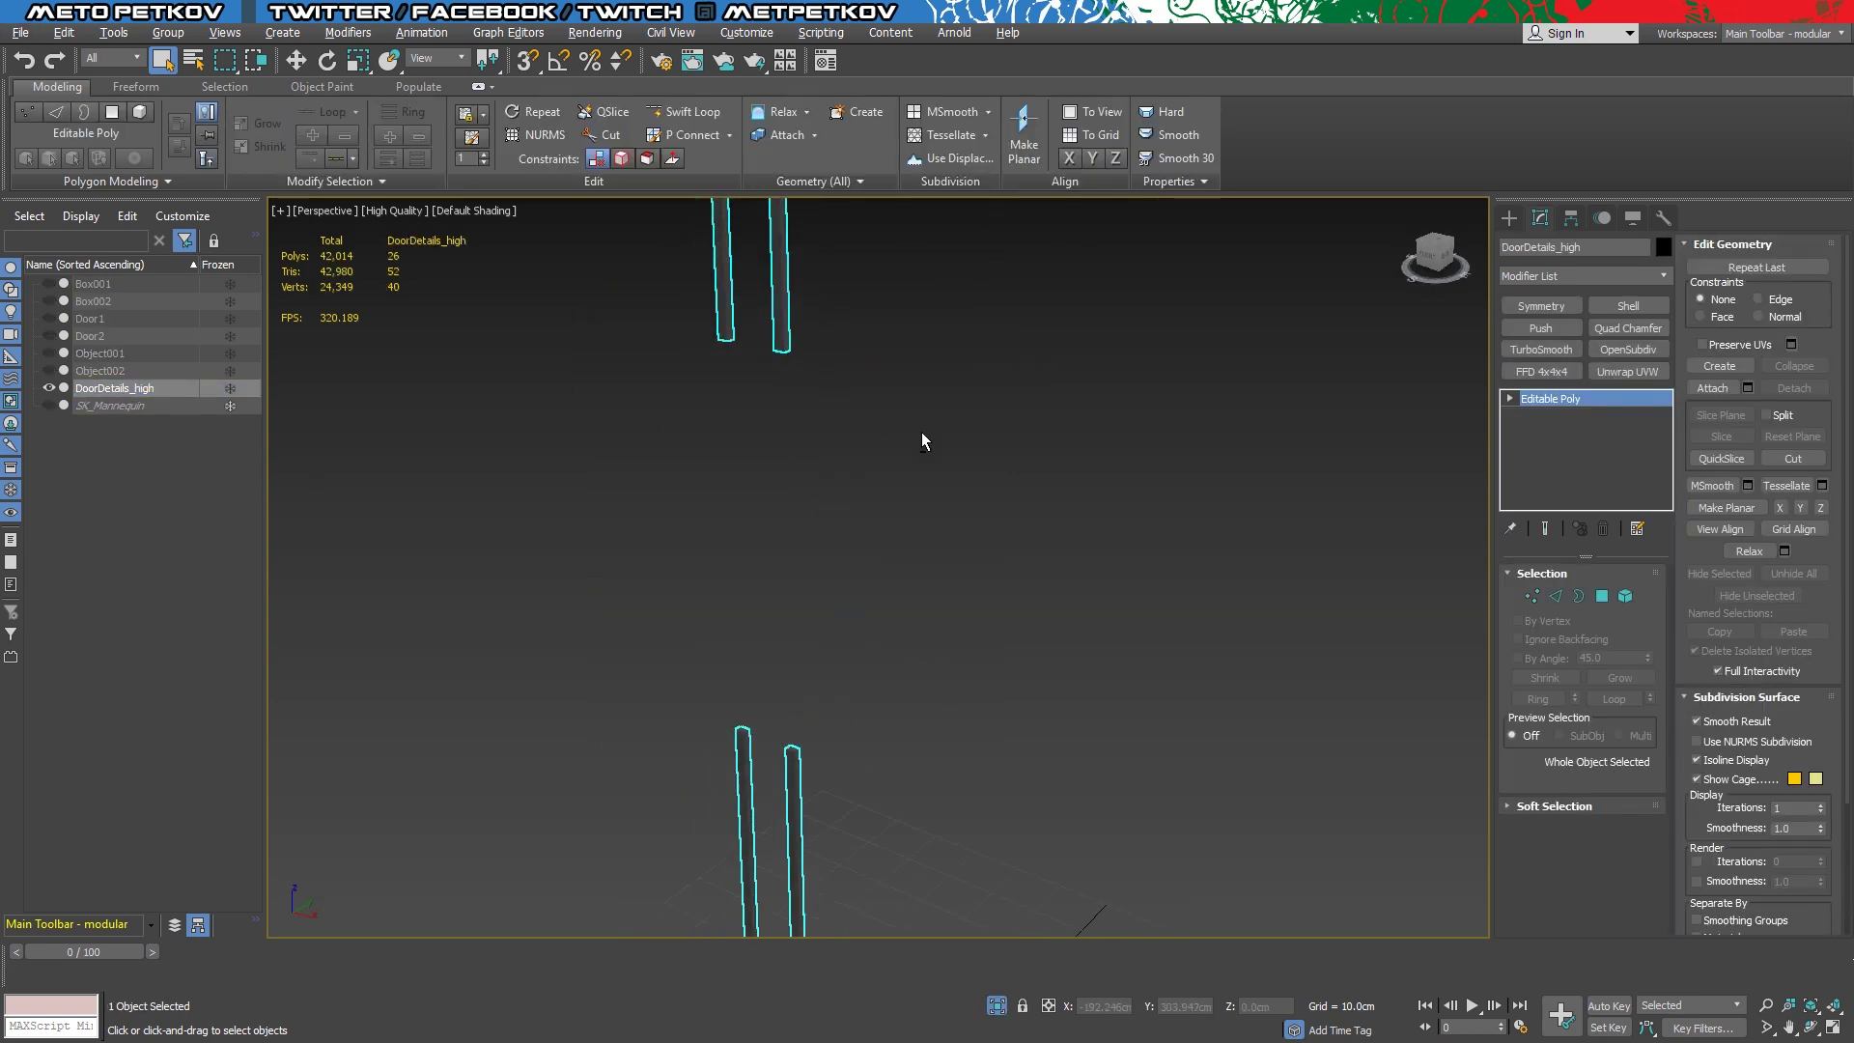
{"action": "mouse_move", "coordinate": [840, 726]}
{"action": "middle_mouse_down", "text": "alt"}
{"action": "mouse_move", "coordinate": [643, 683]}
{"action": "mouse_move", "coordinate": [473, 691]}
{"action": "mouse_move", "coordinate": [583, 641]}
{"action": "mouse_move", "coordinate": [764, 691]}
{"action": "mouse_move", "coordinate": [676, 502]}
{"action": "mouse_move", "coordinate": [878, 670]}
{"action": "mouse_move", "coordinate": [1143, 537]}
{"action": "middle_mouse_up", "text": "alt"}
Set the viewport to Standard quality, then test a flipped Symmetry modifier and delete it
{"action": "left_click", "coordinate": [391, 209]}
{"action": "left_click", "coordinate": [425, 253]}
{"action": "left_click", "coordinate": [1544, 306]}
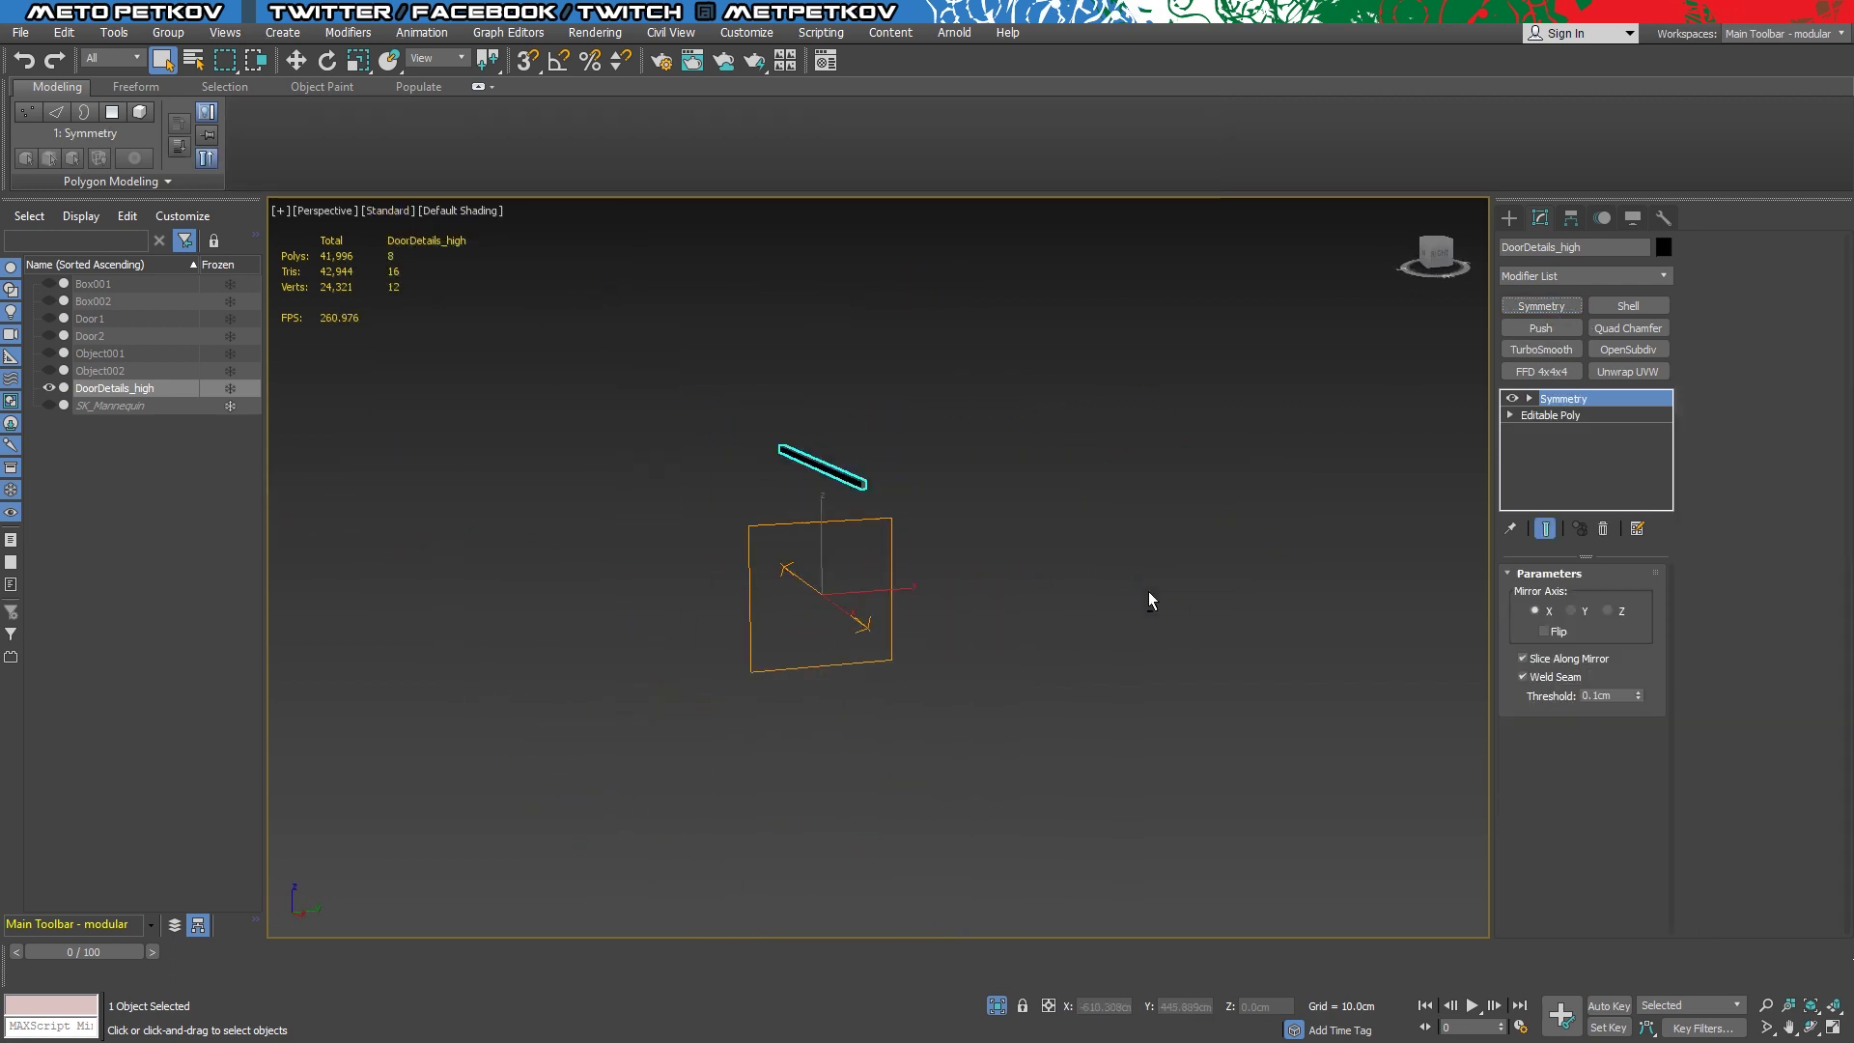
{"action": "mouse_move", "coordinate": [1117, 632]}
{"action": "middle_mouse_down", "text": "alt"}
{"action": "mouse_move", "coordinate": [1147, 645]}
{"action": "mouse_move", "coordinate": [1068, 693]}
{"action": "mouse_move", "coordinate": [1095, 724]}
{"action": "mouse_move", "coordinate": [1115, 685]}
{"action": "mouse_move", "coordinate": [1159, 666]}
{"action": "middle_mouse_up", "text": "alt"}
{"action": "left_click", "coordinate": [1545, 631]}
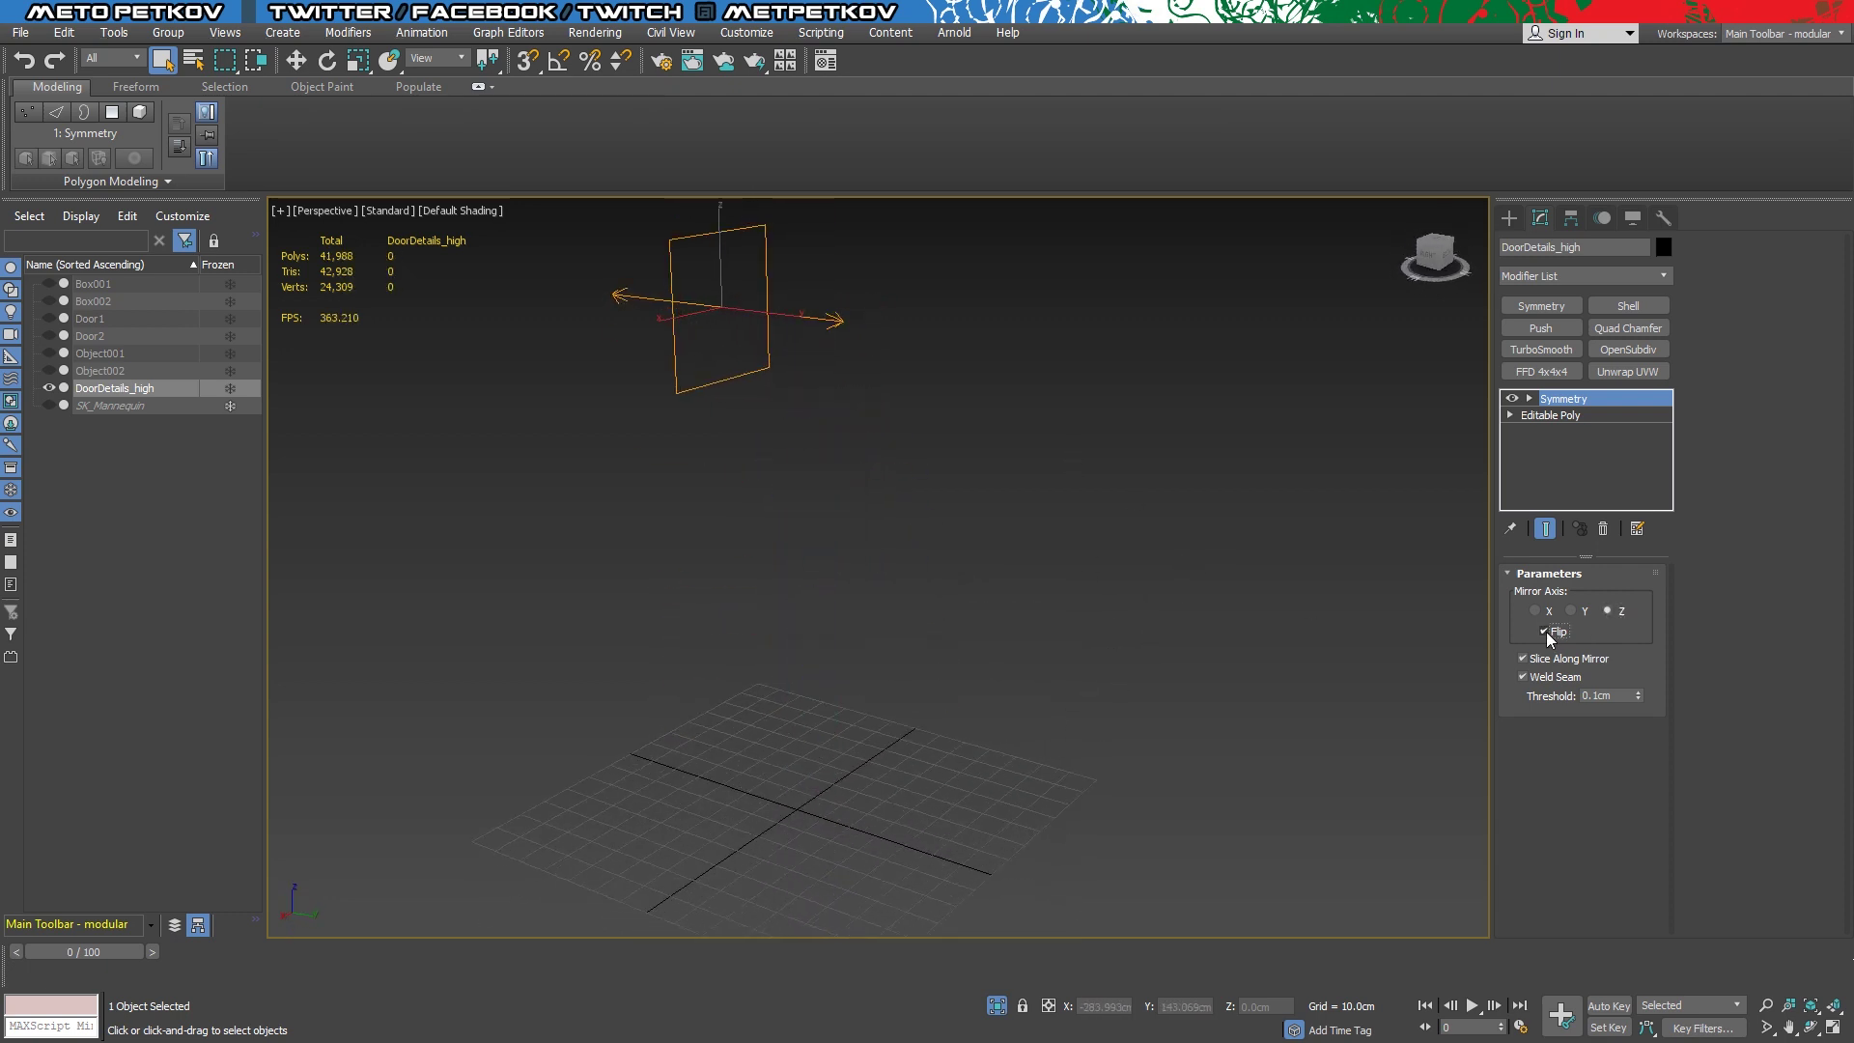
{"action": "left_click", "coordinate": [1603, 528]}
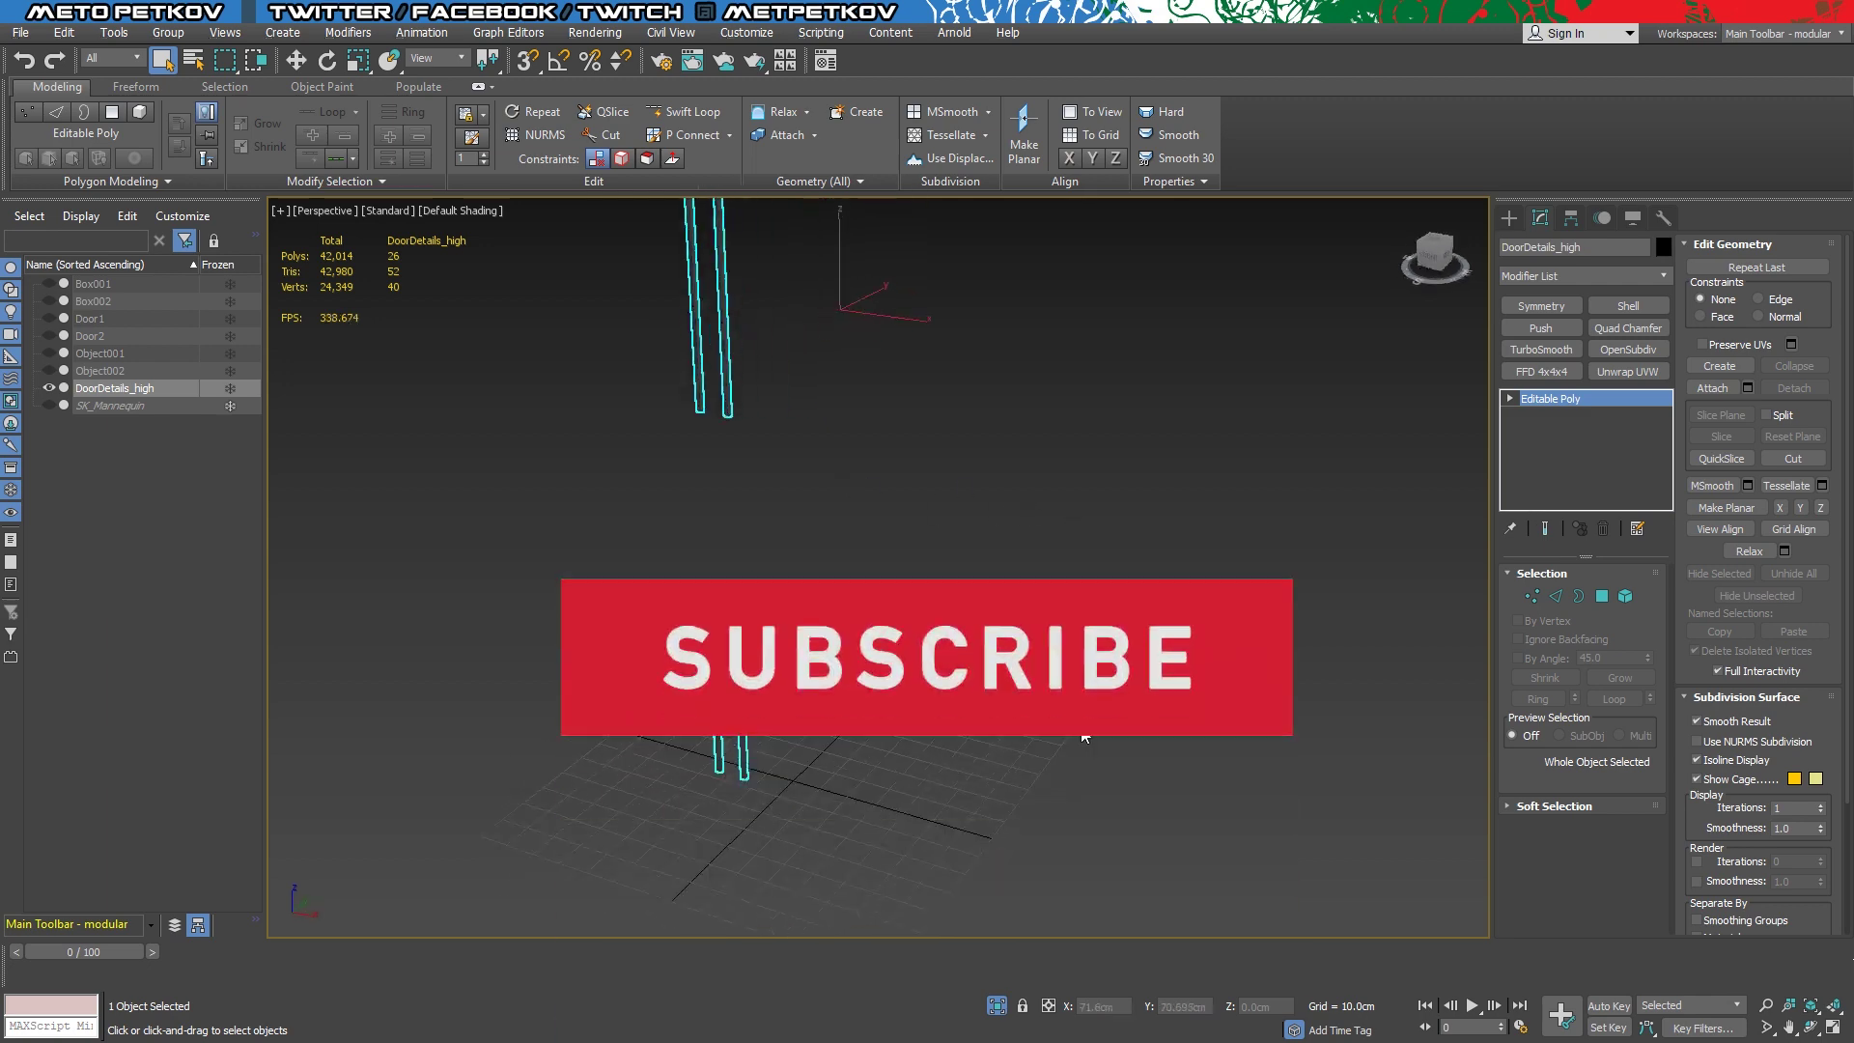
Enable Affect Pivot Only for DoorDetails_high with the Move tool active
{"action": "middle_click_drag", "start_coordinate": [1308, 729], "coordinate": [985, 614], "text": "alt"}
{"action": "left_click", "coordinate": [1571, 217]}
{"action": "left_click", "coordinate": [1591, 350]}
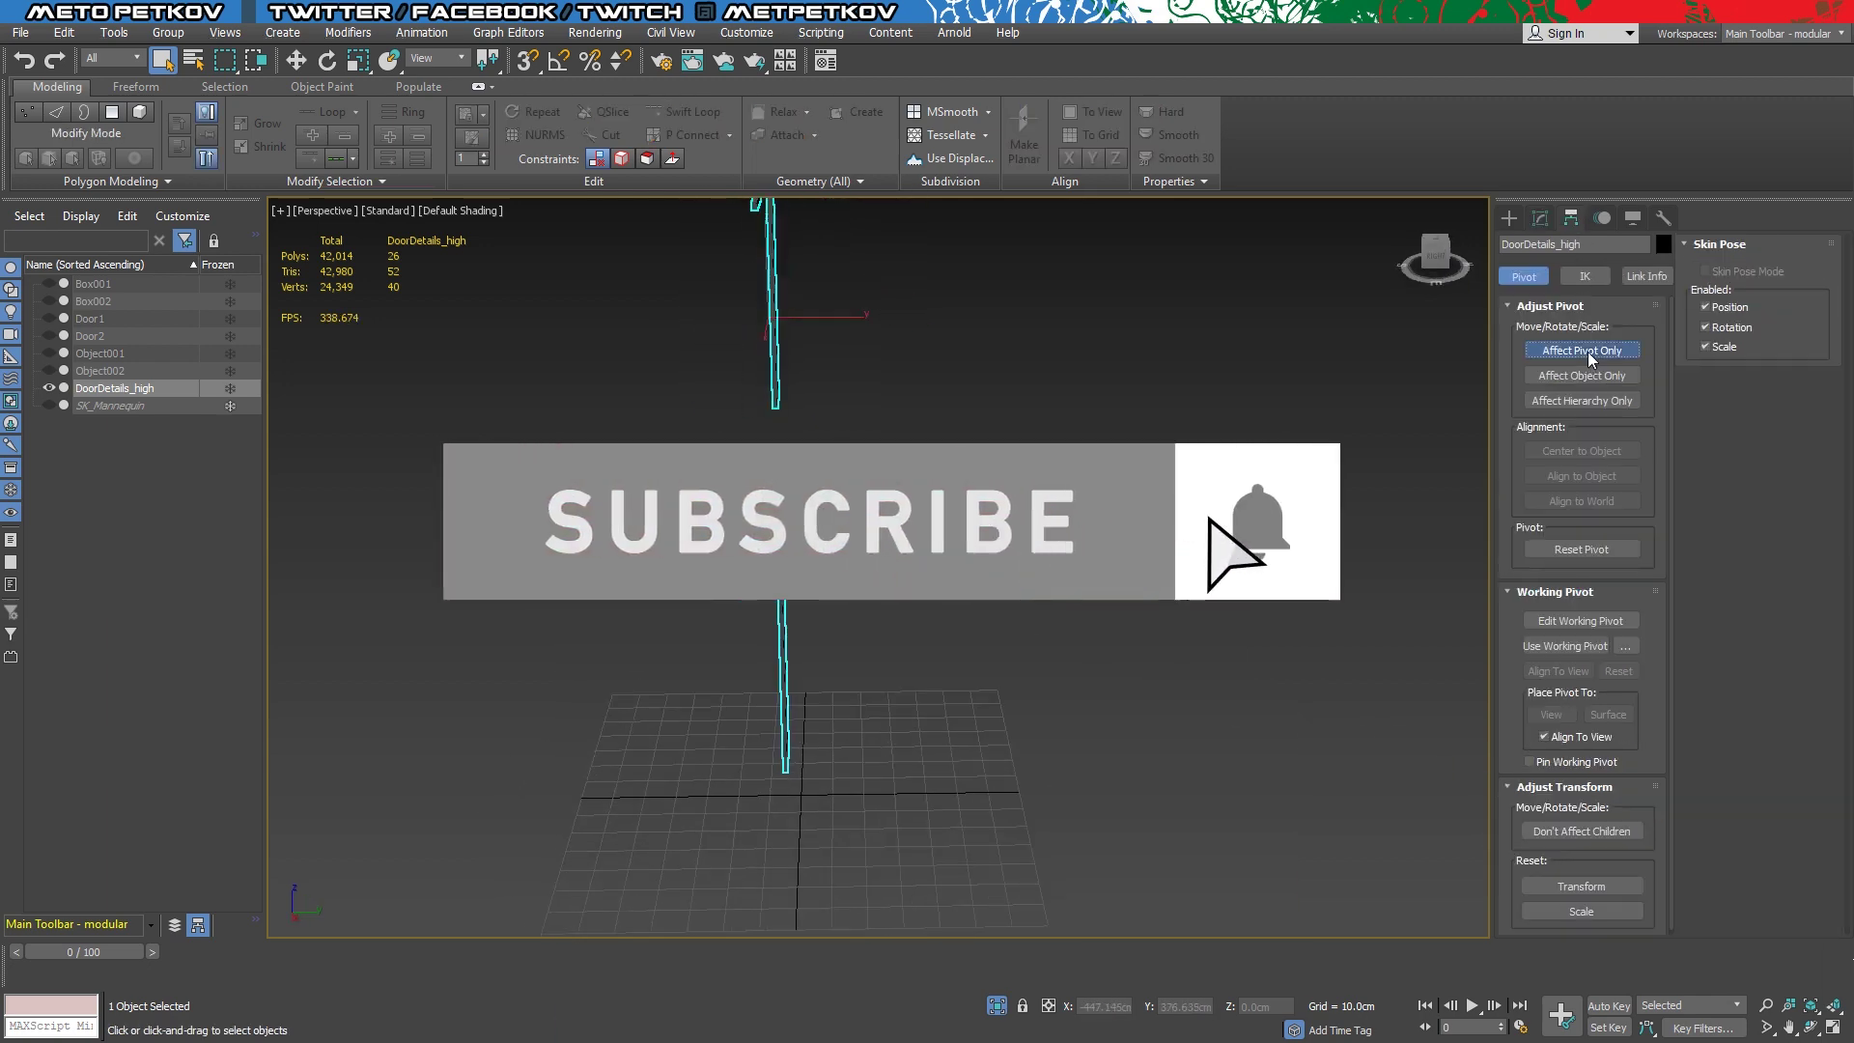
{"action": "key", "text": "w"}
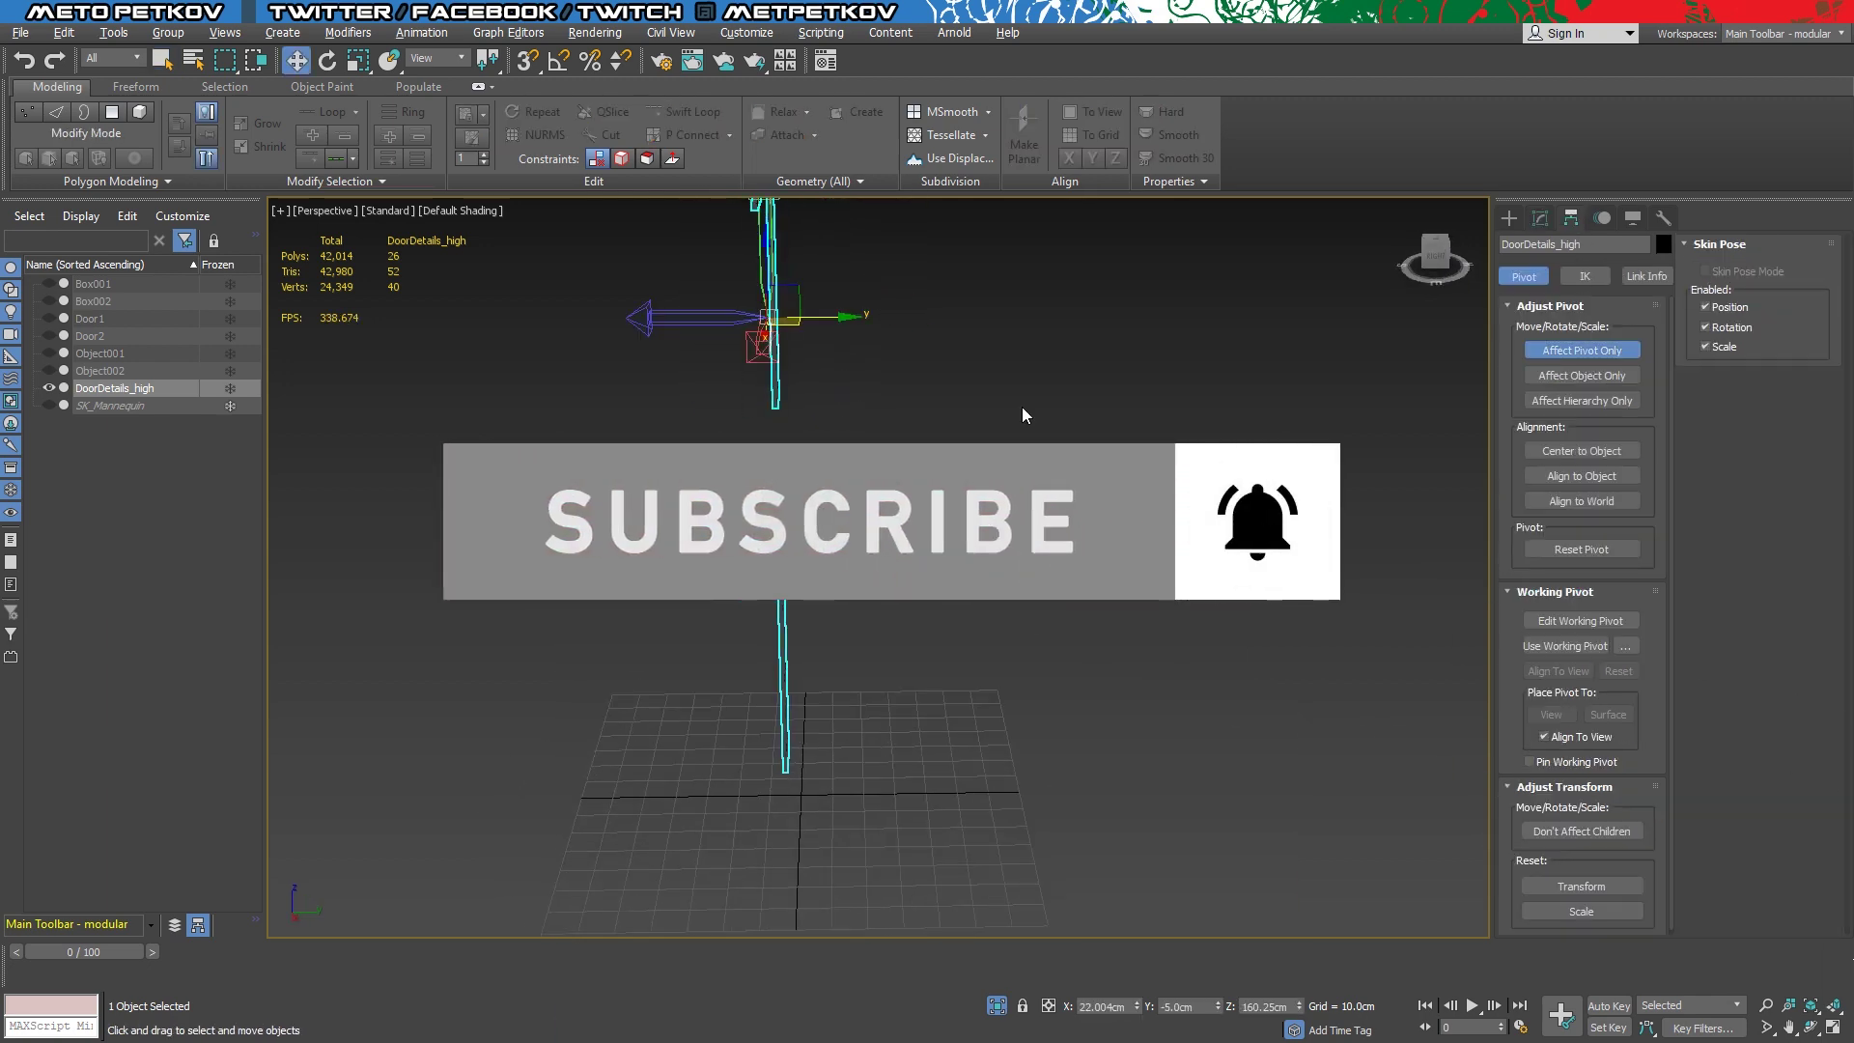
In the maximized Left view, snap the pivot to the world centre axis at Y 0
{"action": "key", "text": "alt+w"}
{"action": "scroll", "coordinate": [1091, 361], "scroll_direction": "up", "scroll_amount": 4}
{"action": "middle_click", "coordinate": [615, 598]}
{"action": "key", "text": "alt+w"}
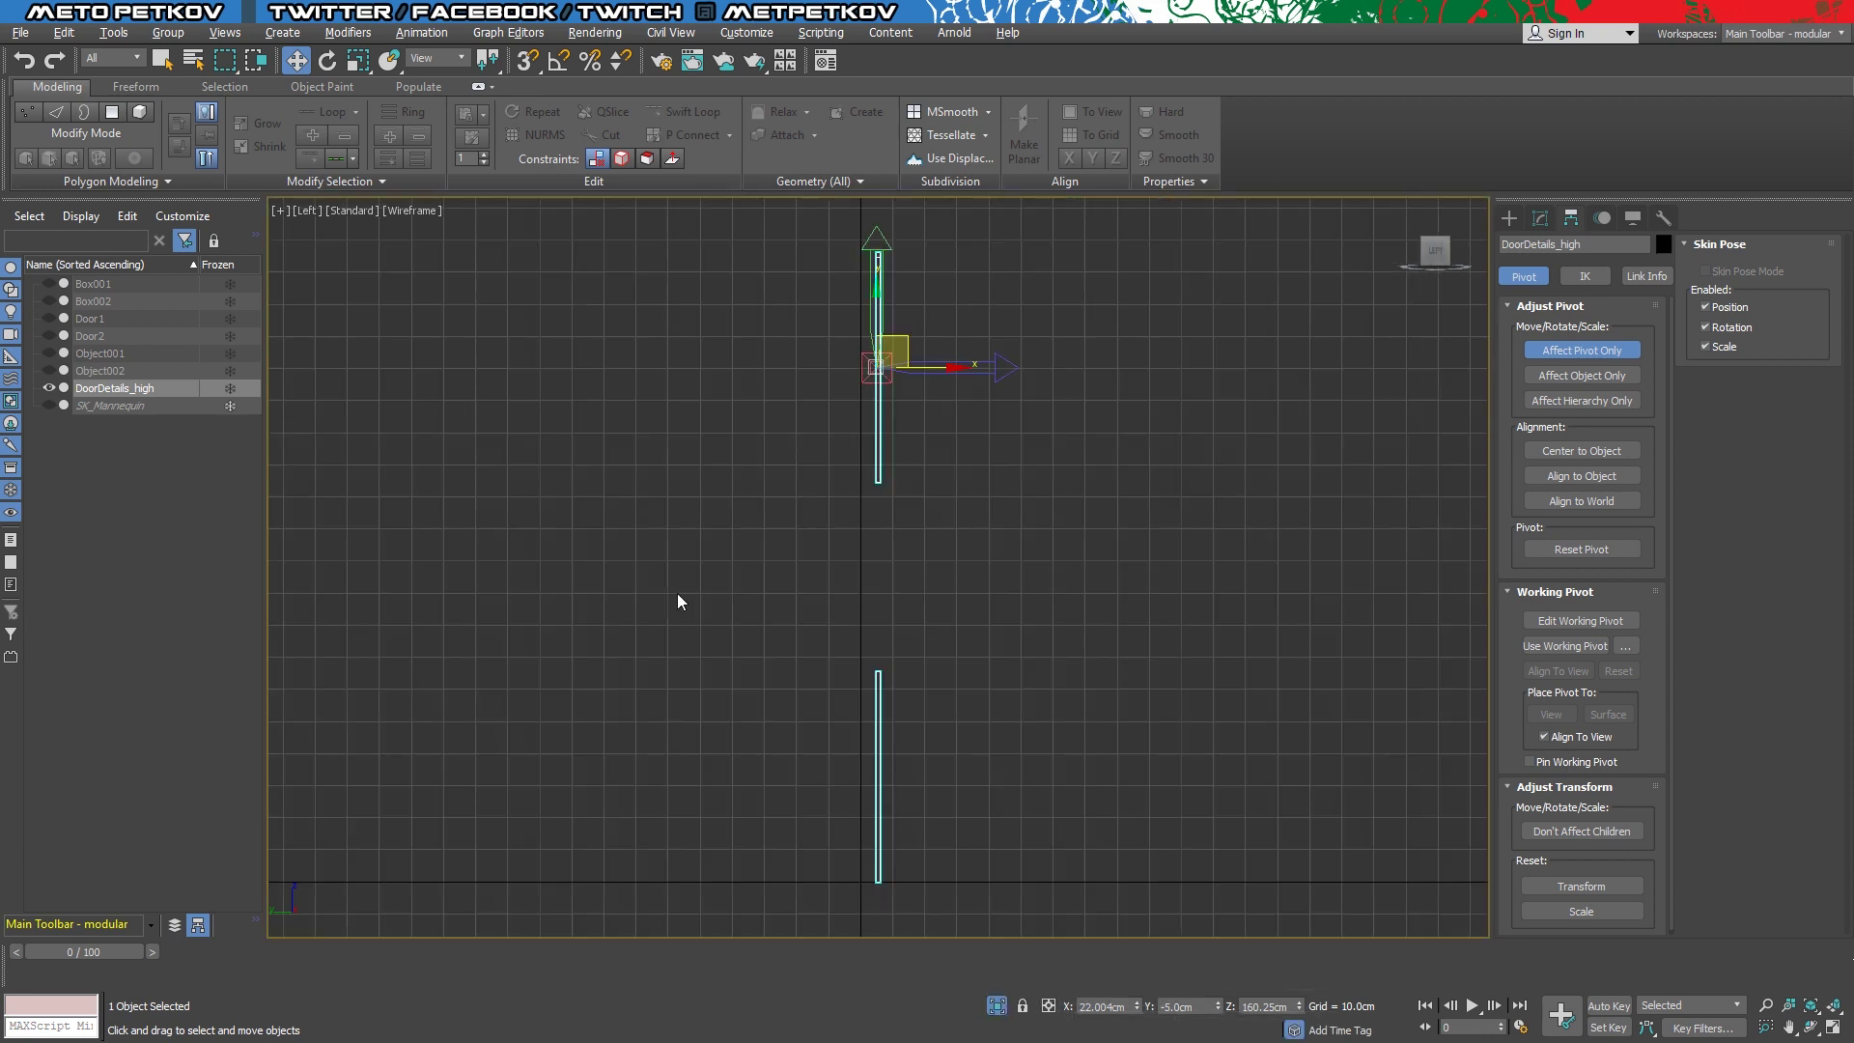
{"action": "scroll", "coordinate": [997, 592], "scroll_direction": "up", "scroll_amount": 3}
{"action": "middle_click_drag", "start_coordinate": [971, 391], "coordinate": [987, 436]}
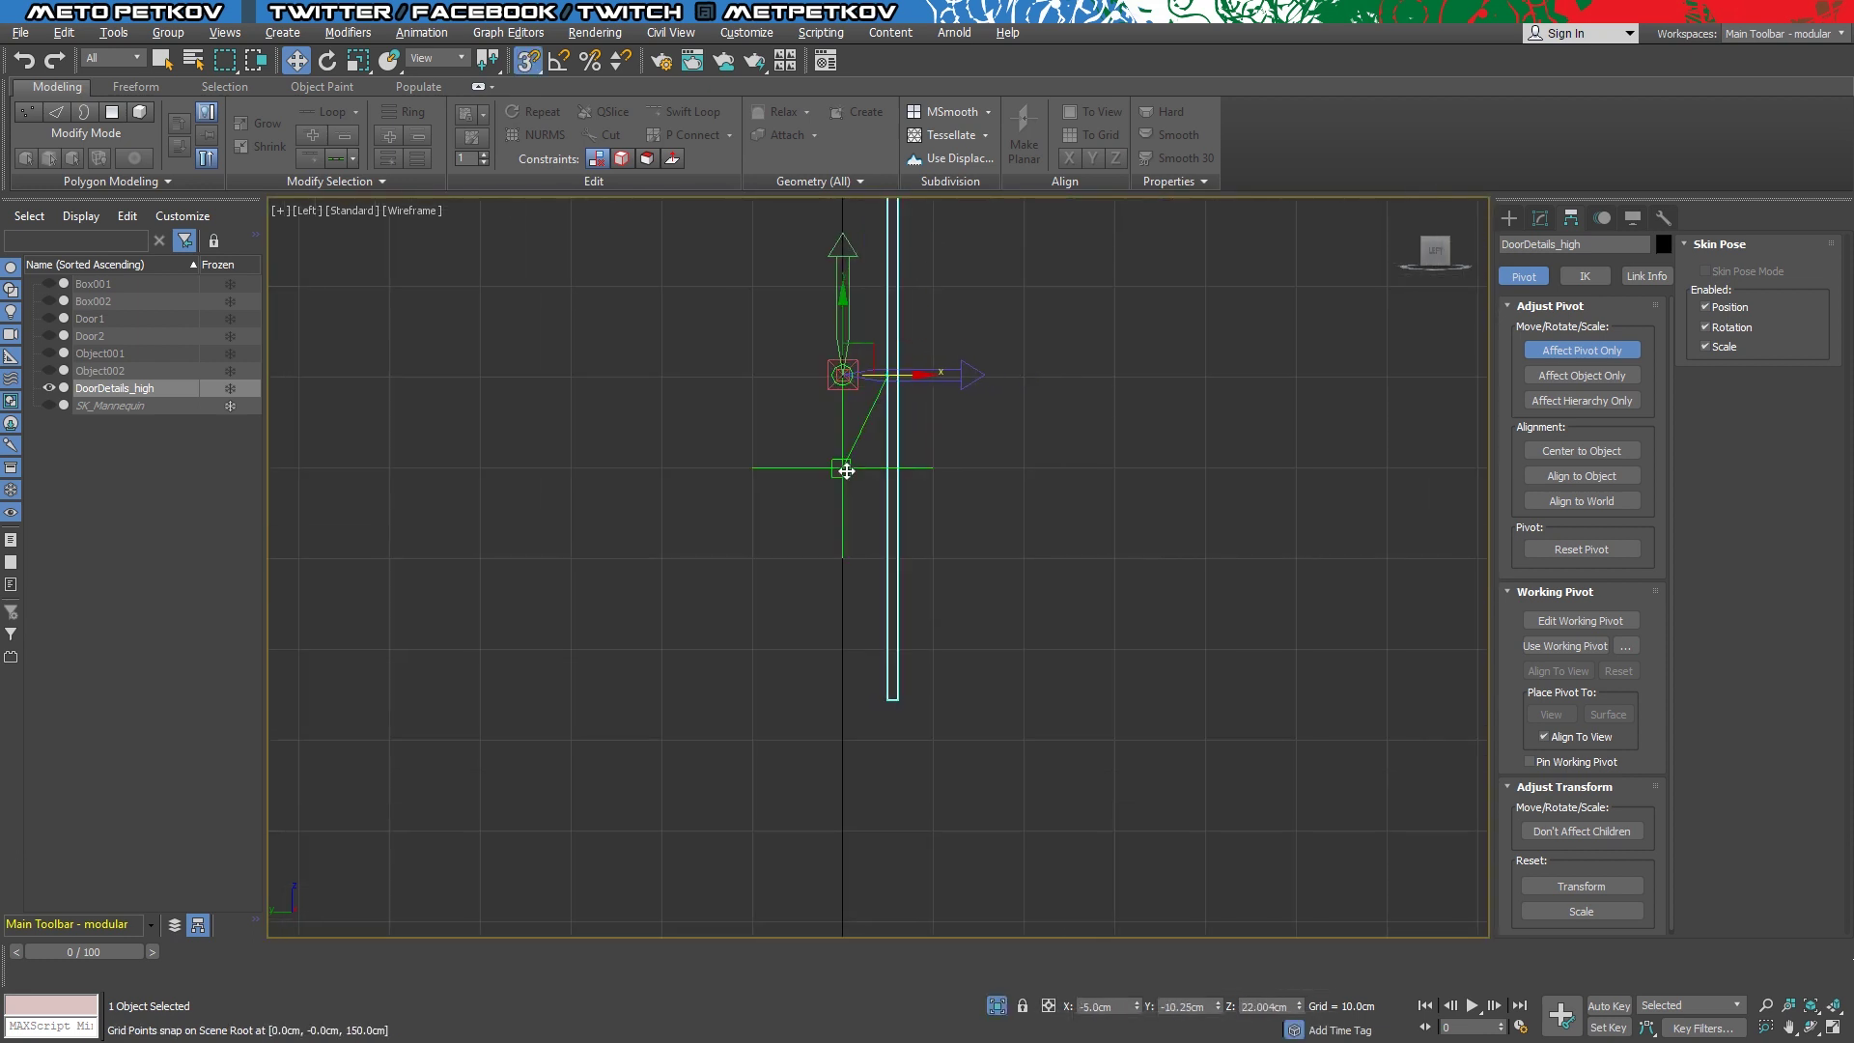
{"action": "left_click", "coordinate": [1540, 218]}
{"action": "key", "text": "alt+w"}
{"action": "middle_click", "coordinate": [1246, 691]}
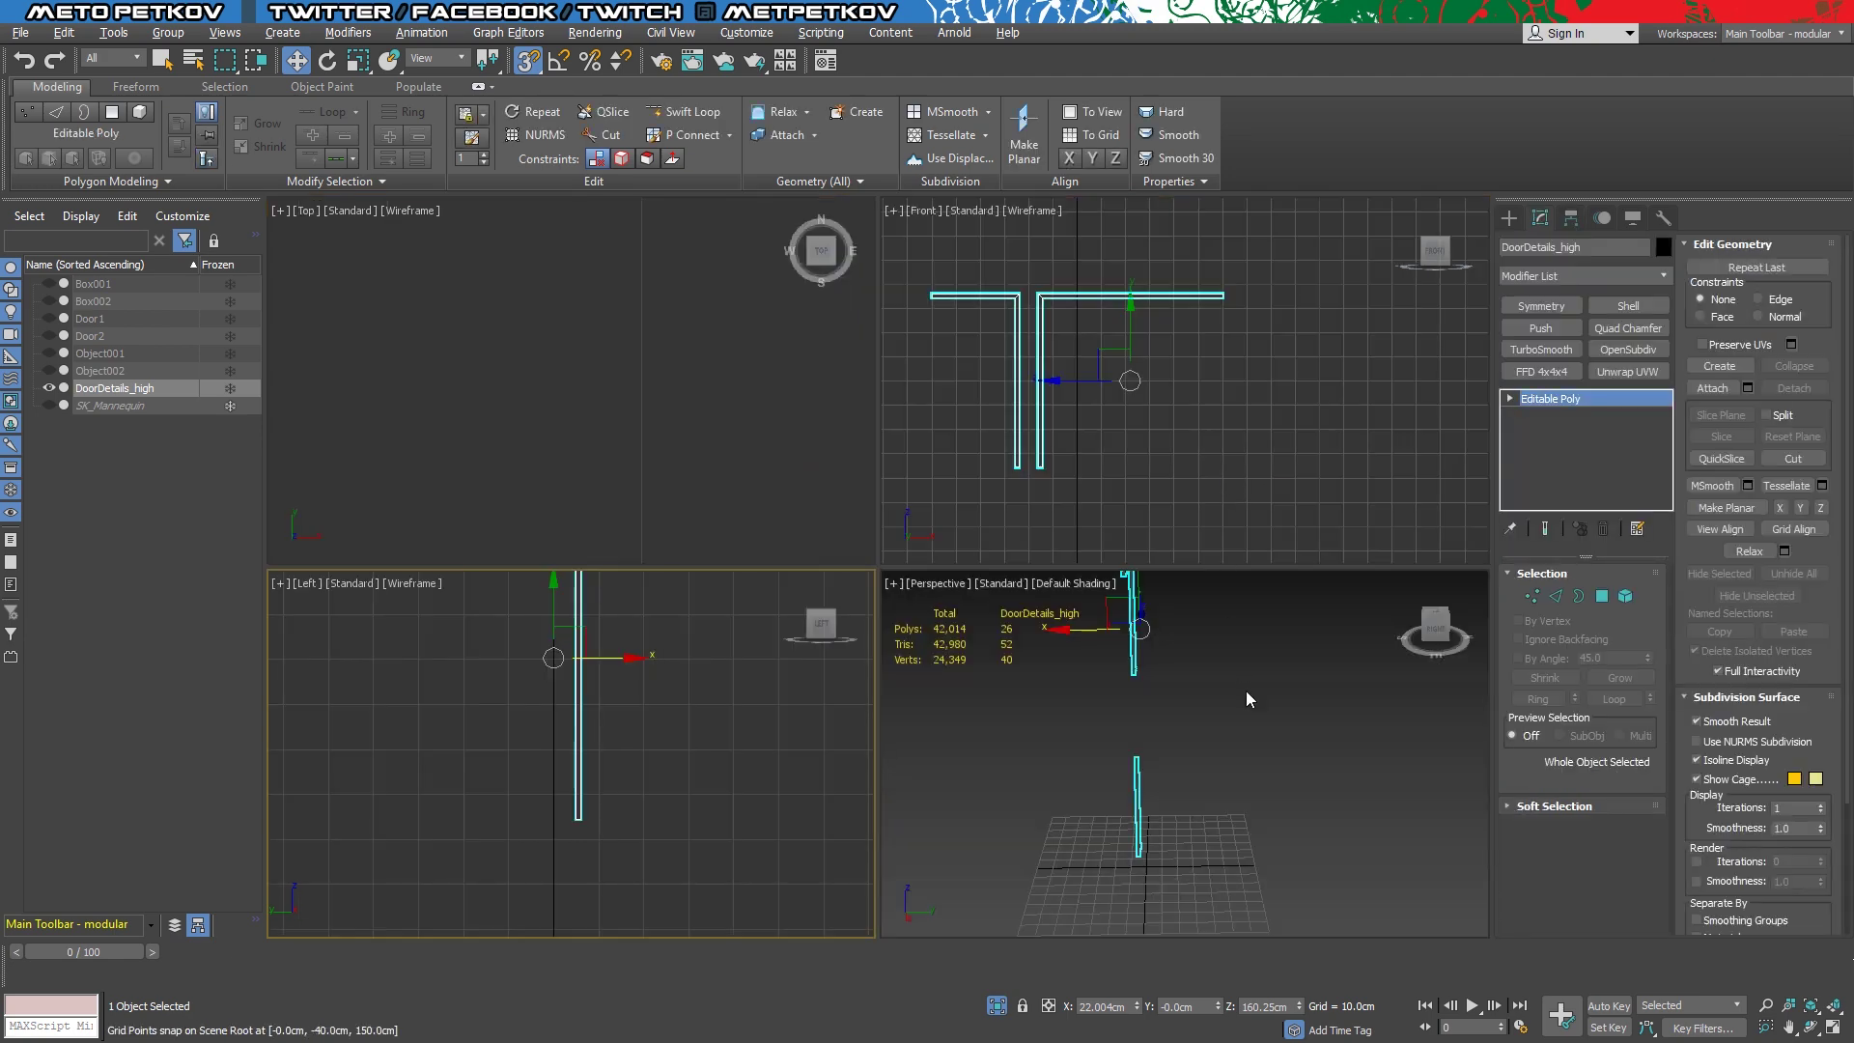
{"action": "key", "text": "alt+w"}
Add a Symmetry modifier mirroring on Z and check it against the whole scene
{"action": "mouse_move", "coordinate": [1180, 718]}
{"action": "middle_mouse_down"}
{"action": "mouse_move", "coordinate": [1143, 836]}
{"action": "mouse_move", "coordinate": [1341, 666]}
{"action": "mouse_move", "coordinate": [1549, 620]}
{"action": "middle_mouse_up"}
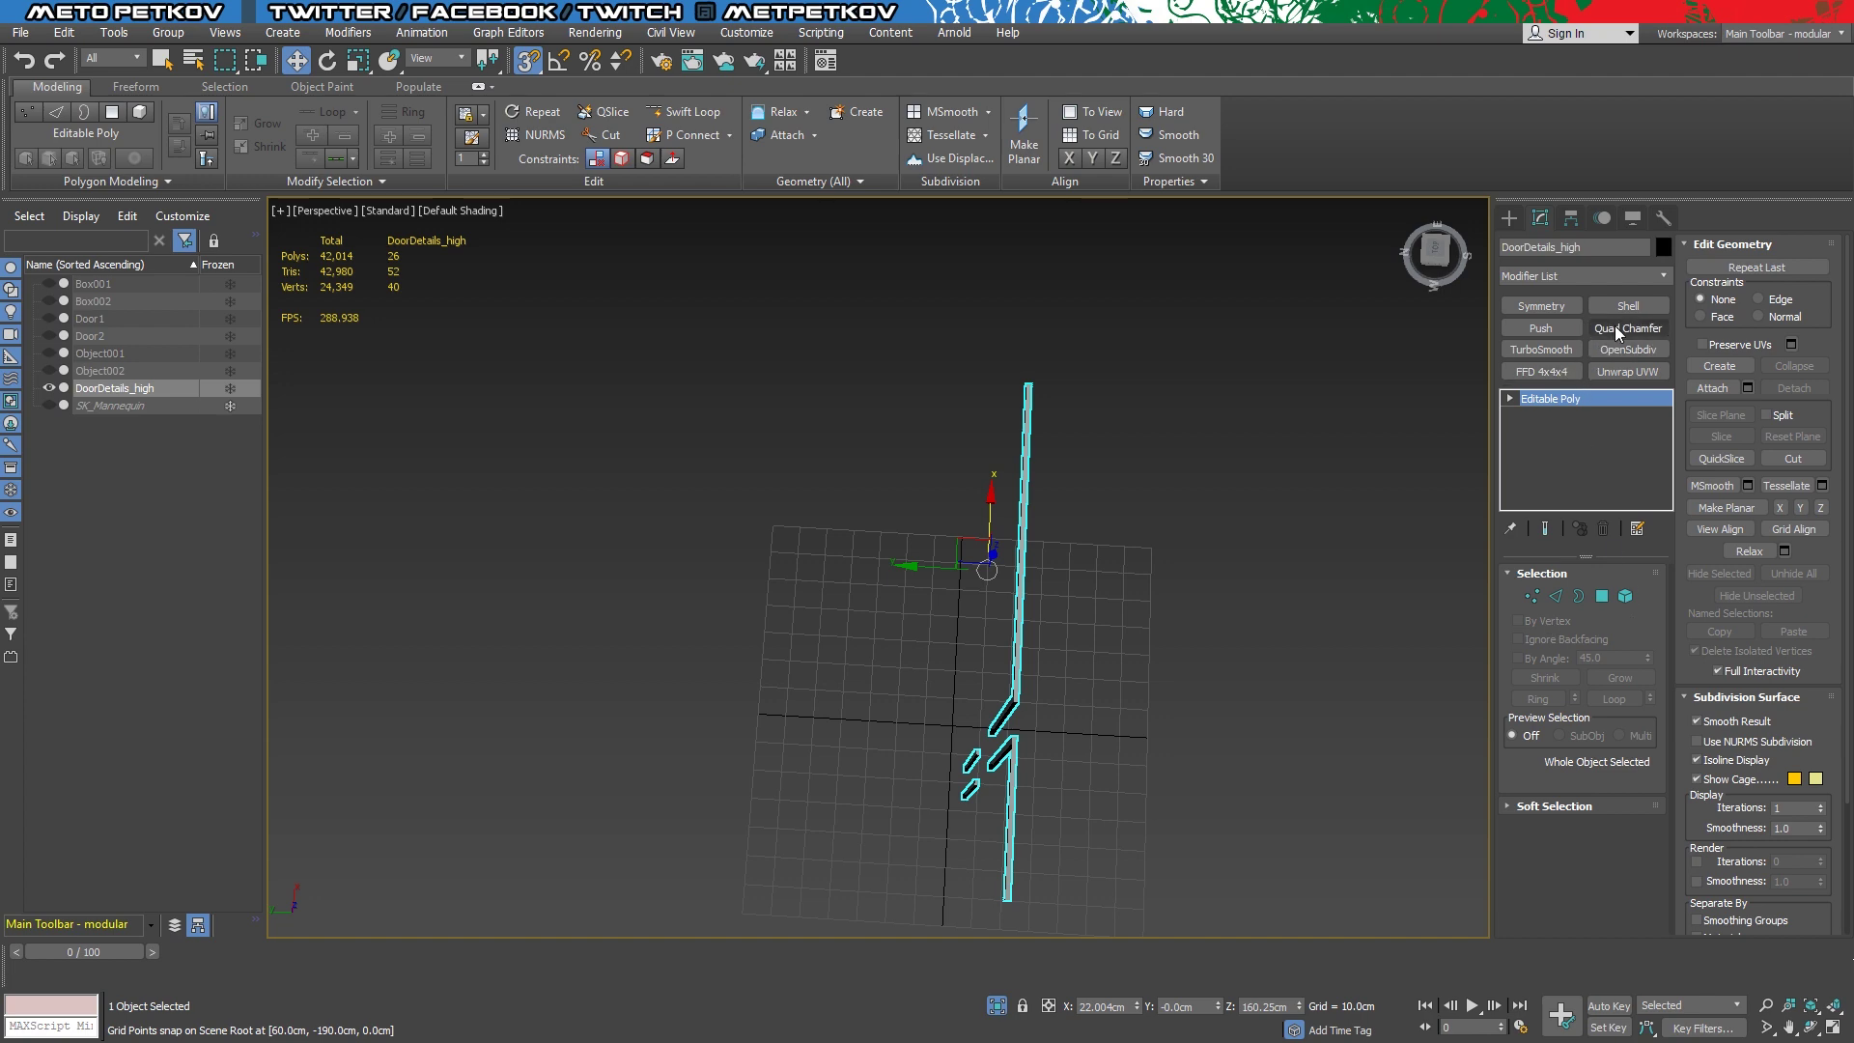
{"action": "left_click", "coordinate": [1543, 307]}
{"action": "left_click", "coordinate": [1608, 611]}
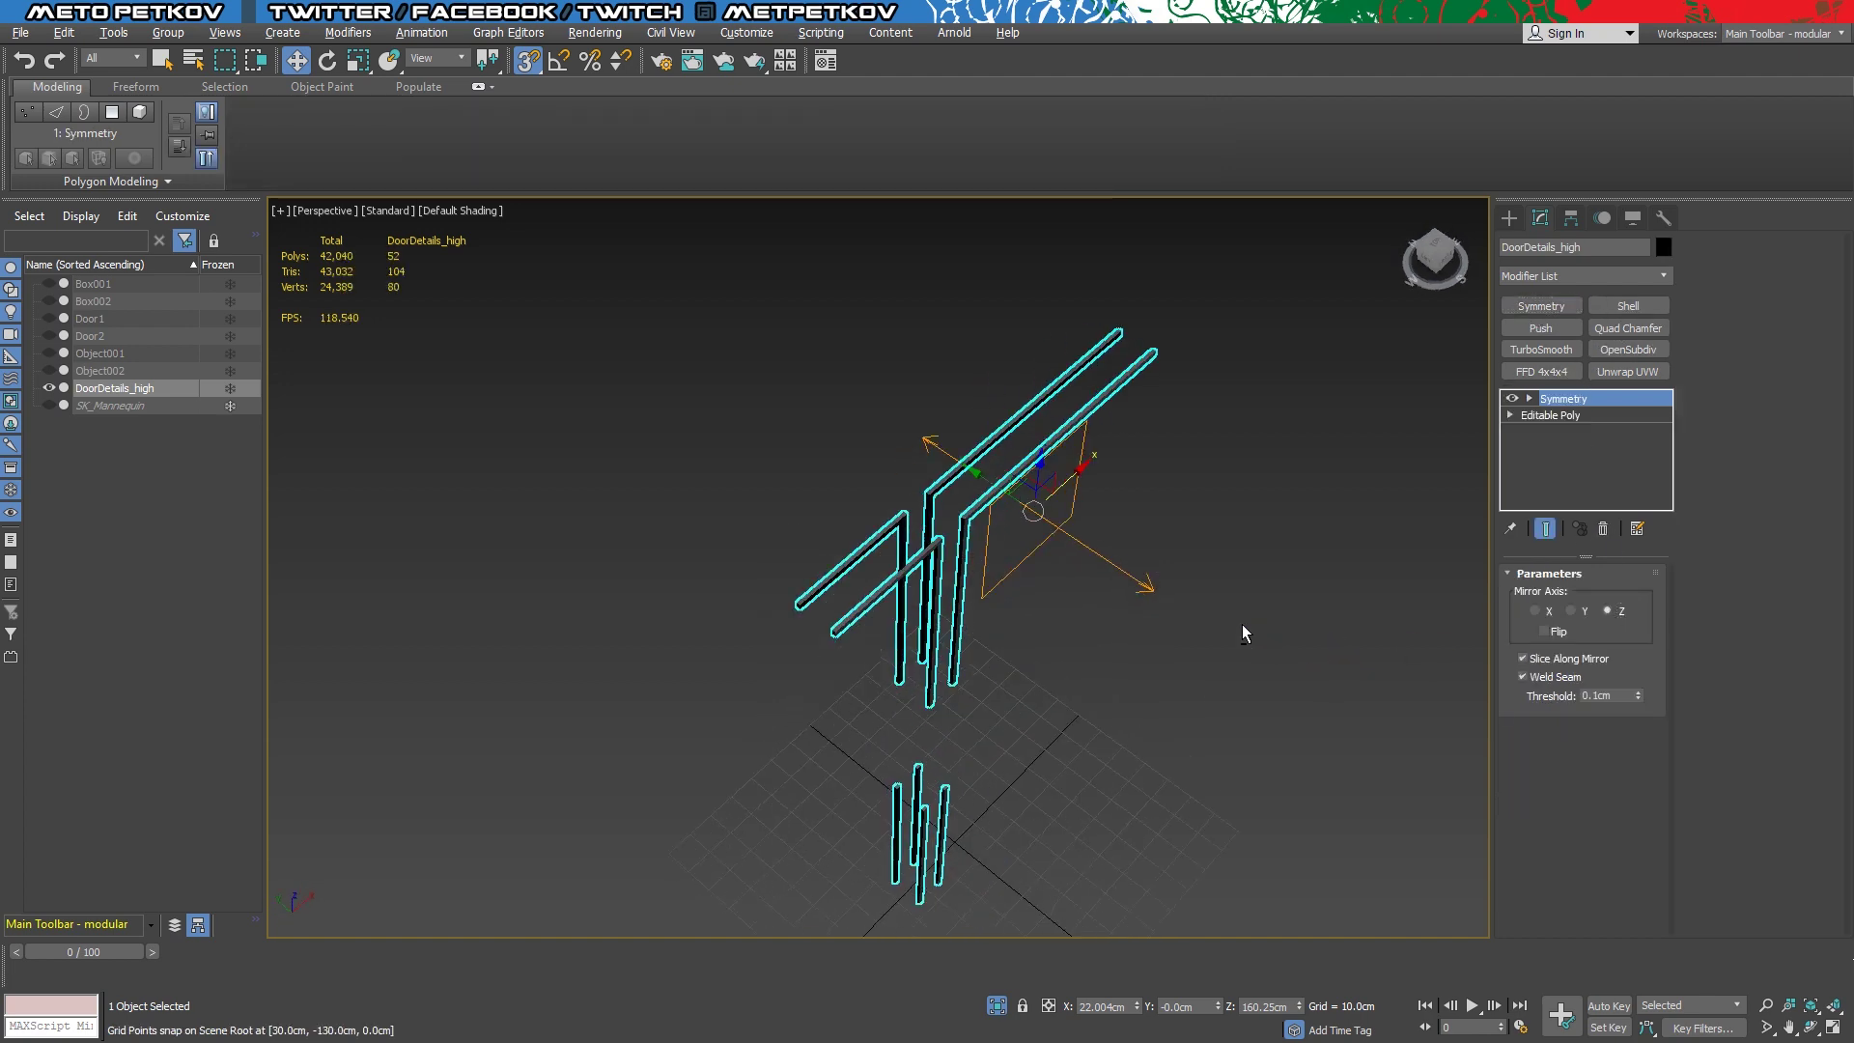
{"action": "middle_click_drag", "start_coordinate": [1241, 624], "coordinate": [753, 893], "text": "alt"}
{"action": "left_click", "coordinate": [996, 1005]}
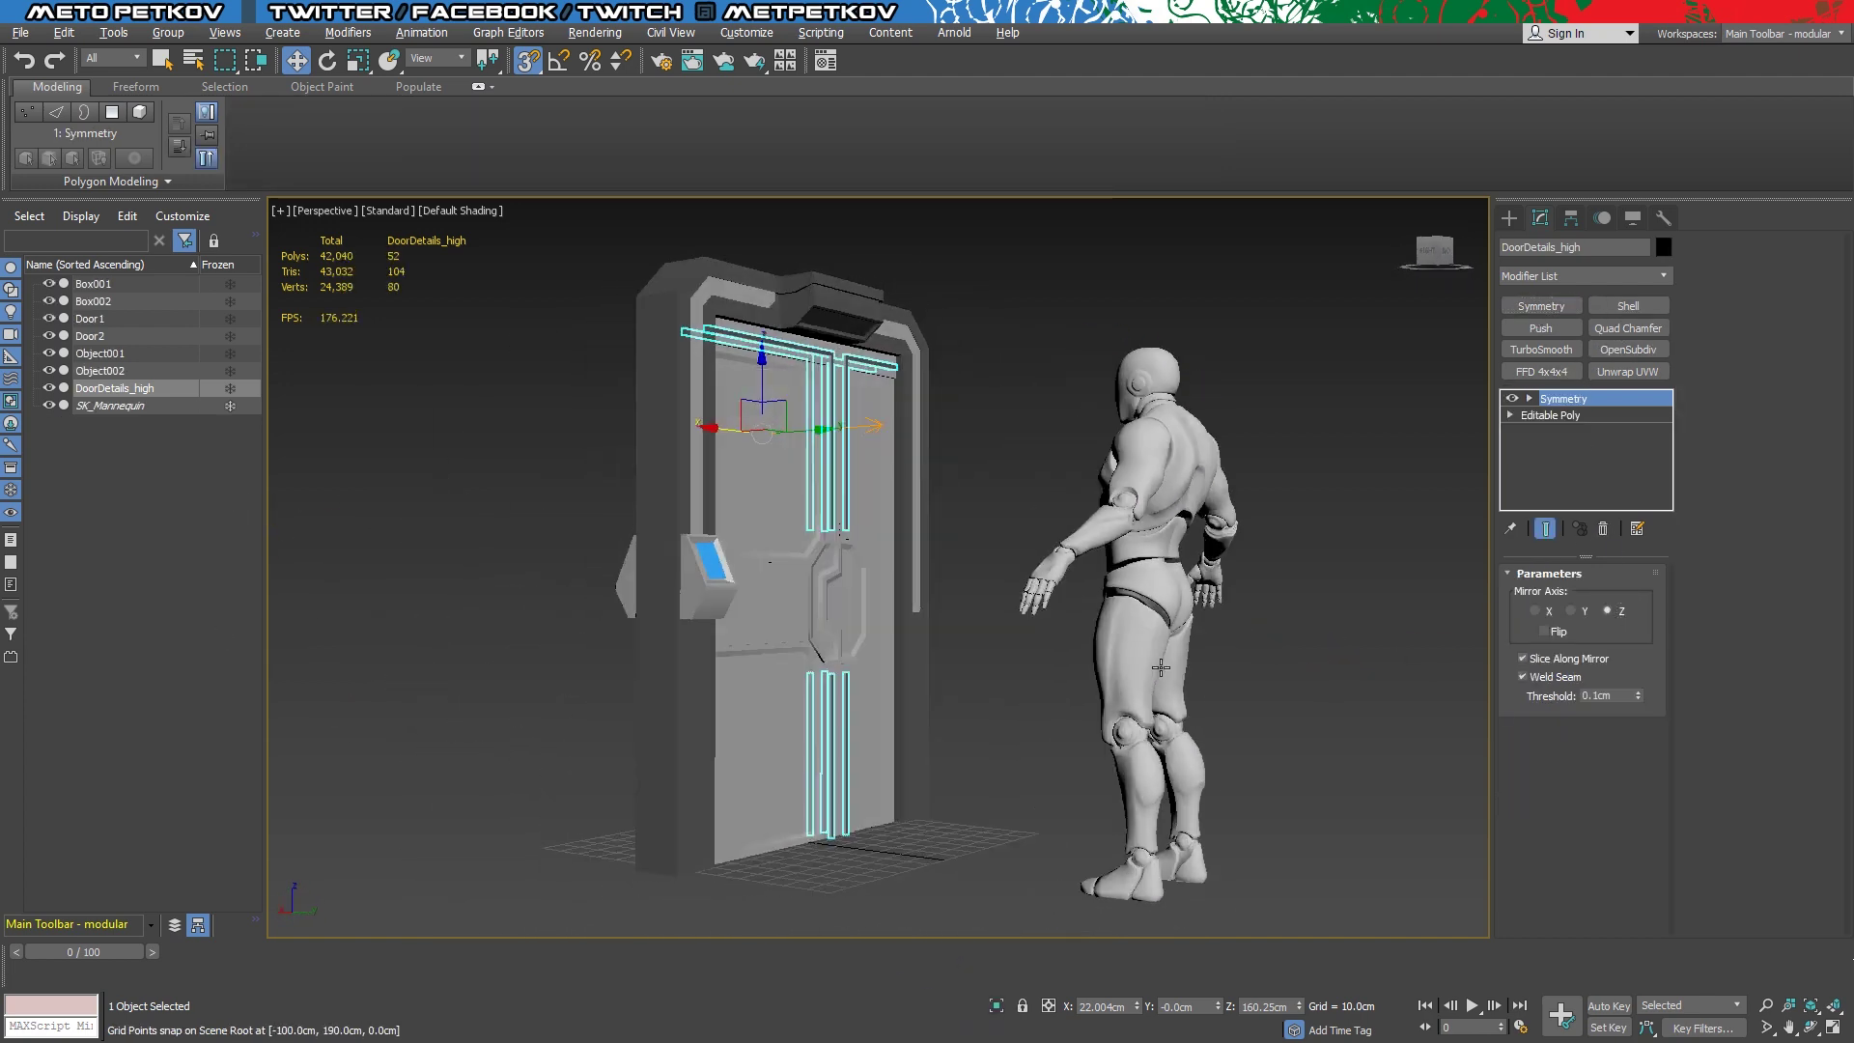
{"action": "mouse_move", "coordinate": [869, 733]}
{"action": "middle_mouse_down", "text": "alt"}
{"action": "mouse_move", "coordinate": [736, 653]}
{"action": "mouse_move", "coordinate": [1197, 899]}
{"action": "middle_mouse_up", "text": "alt"}
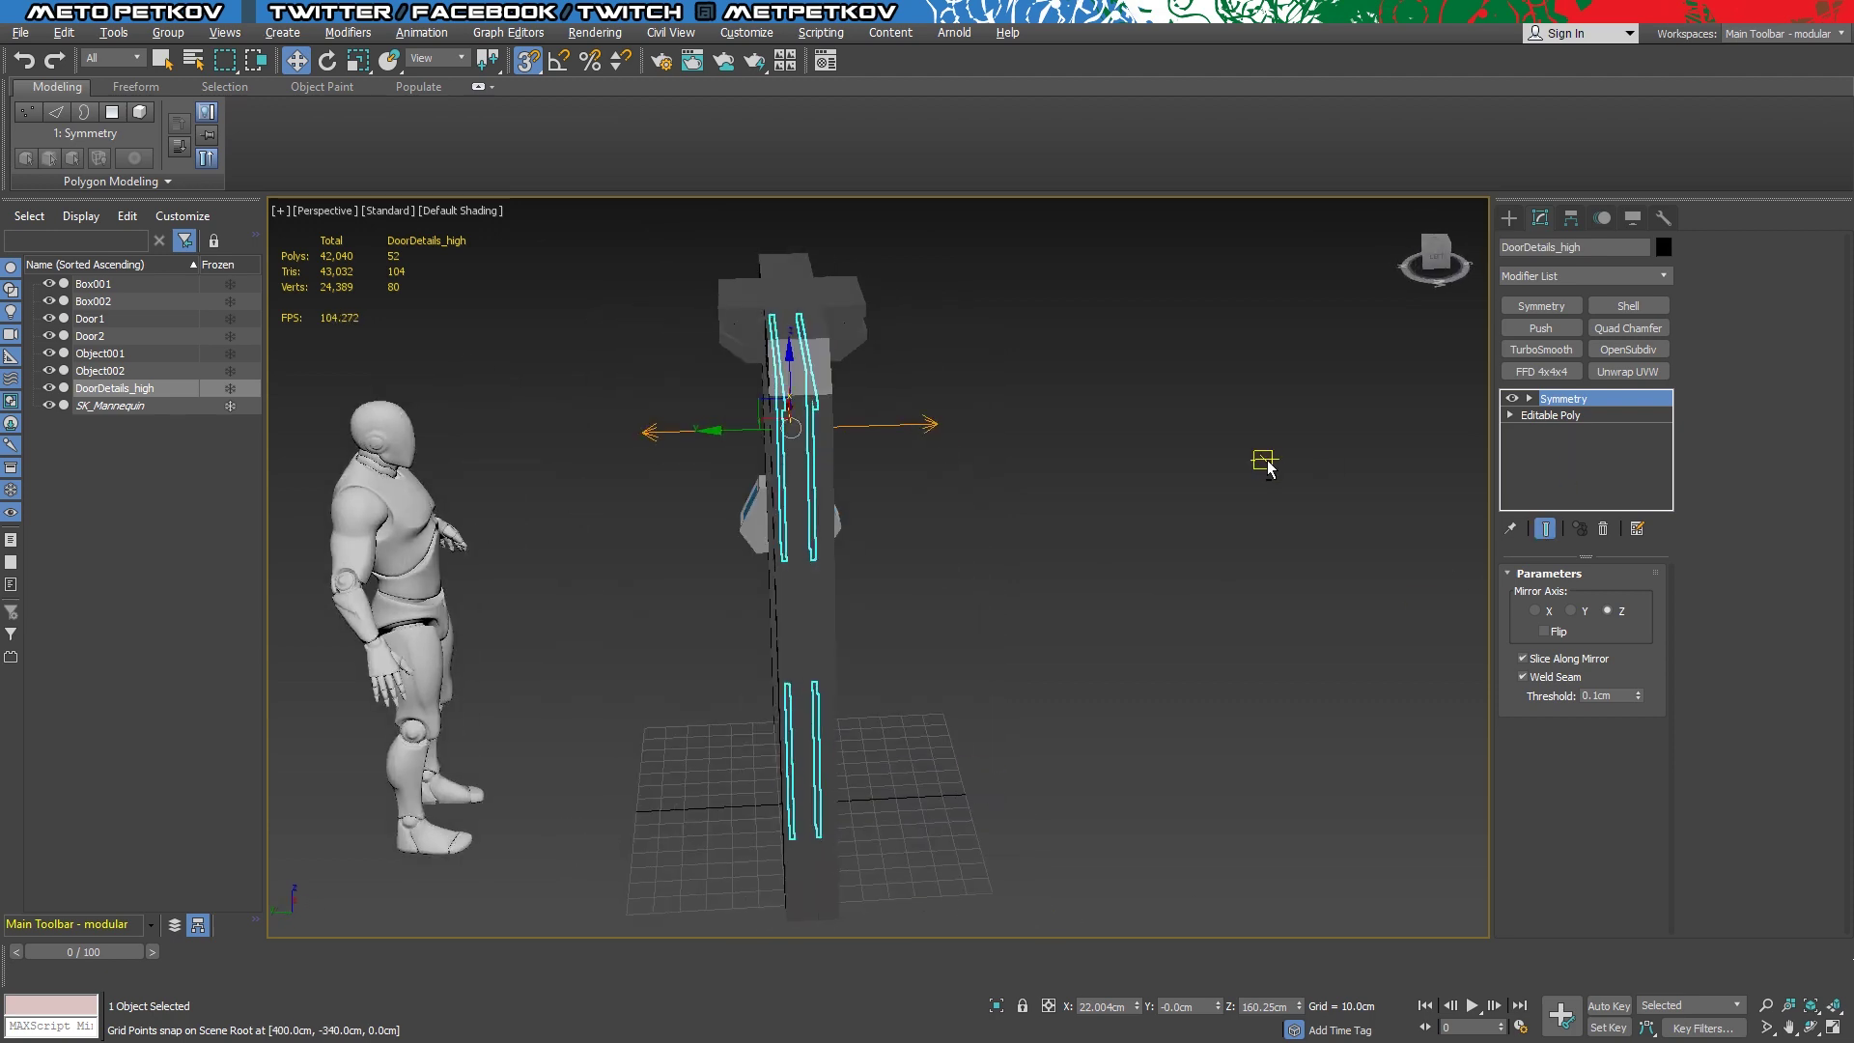
{"action": "middle_click_drag", "start_coordinate": [1264, 464], "coordinate": [1487, 524], "text": "alt"}
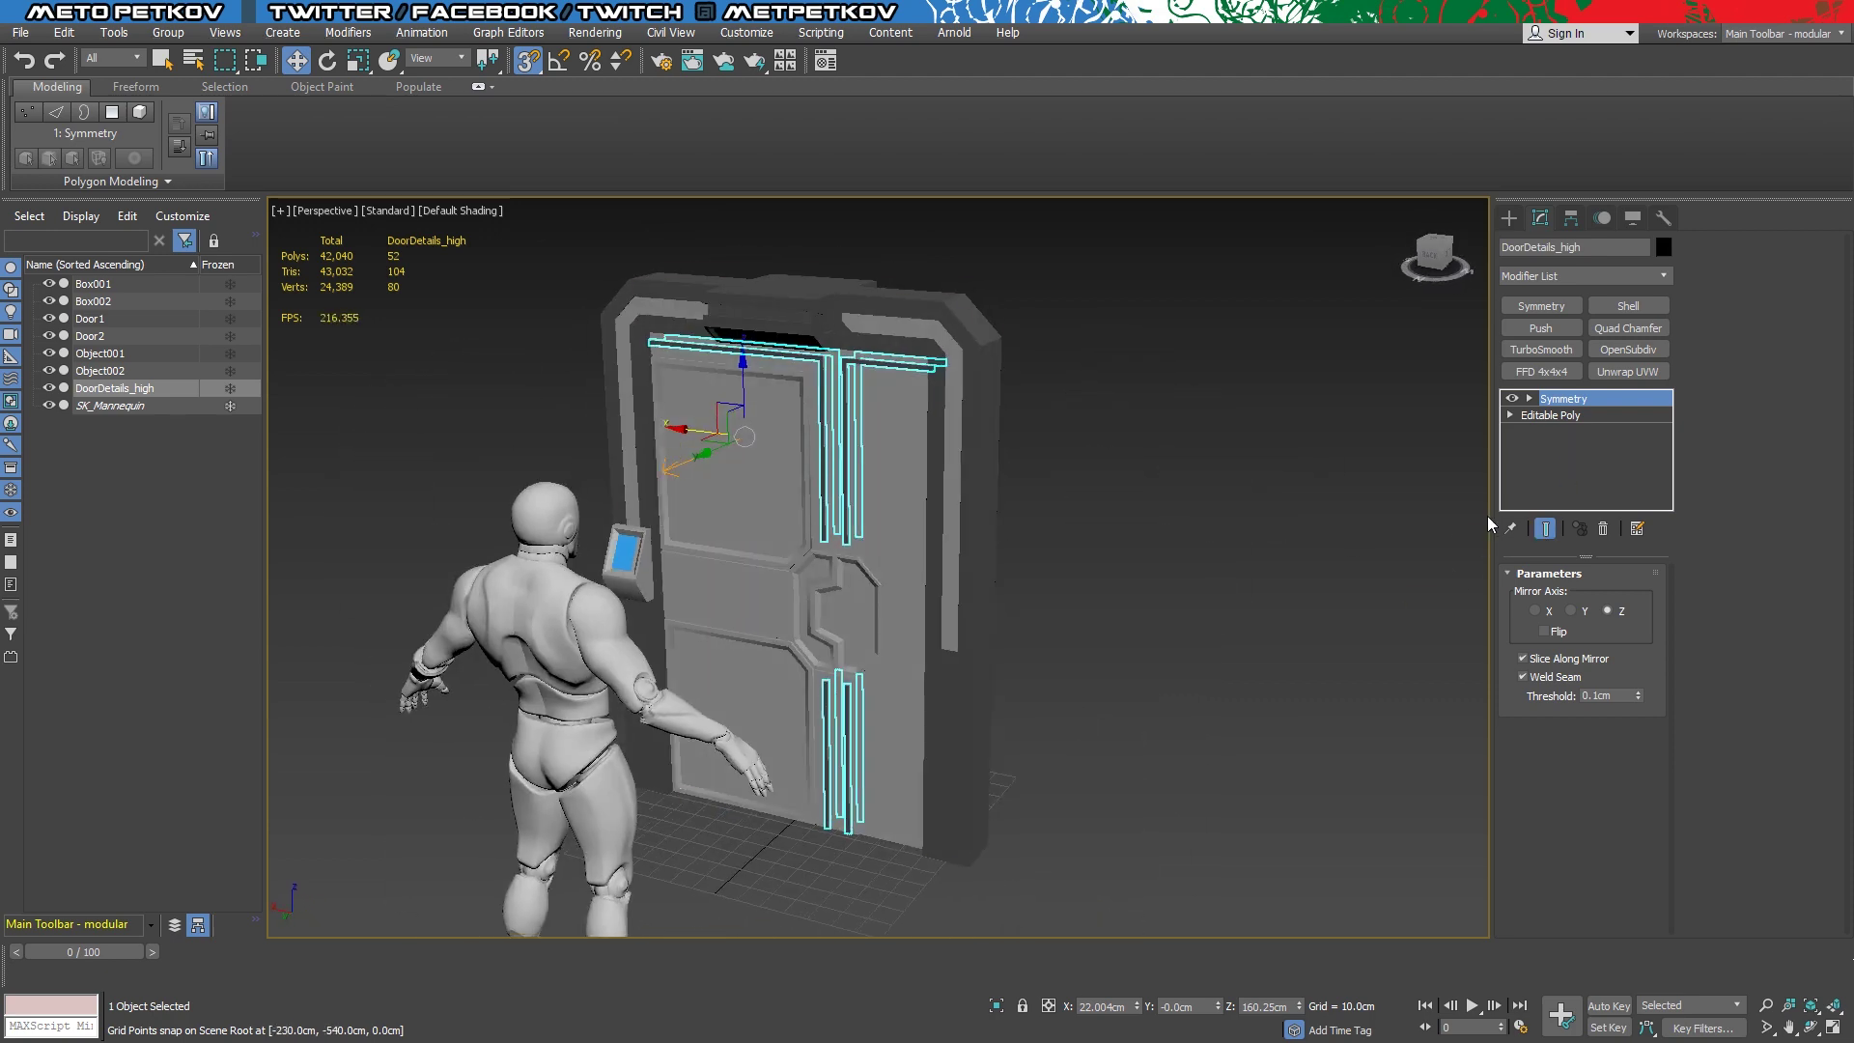
Return to the Editable Poly, re-isolate DoorDetails_high and show edged faces
{"action": "left_click", "coordinate": [1549, 414]}
{"action": "key", "text": "alt+q"}
{"action": "key", "text": "F4"}
In Polygon mode, select the vertical and top-bar strip polygons for smoothing groups
{"action": "scroll", "coordinate": [1046, 711], "scroll_direction": "up", "scroll_amount": 3}
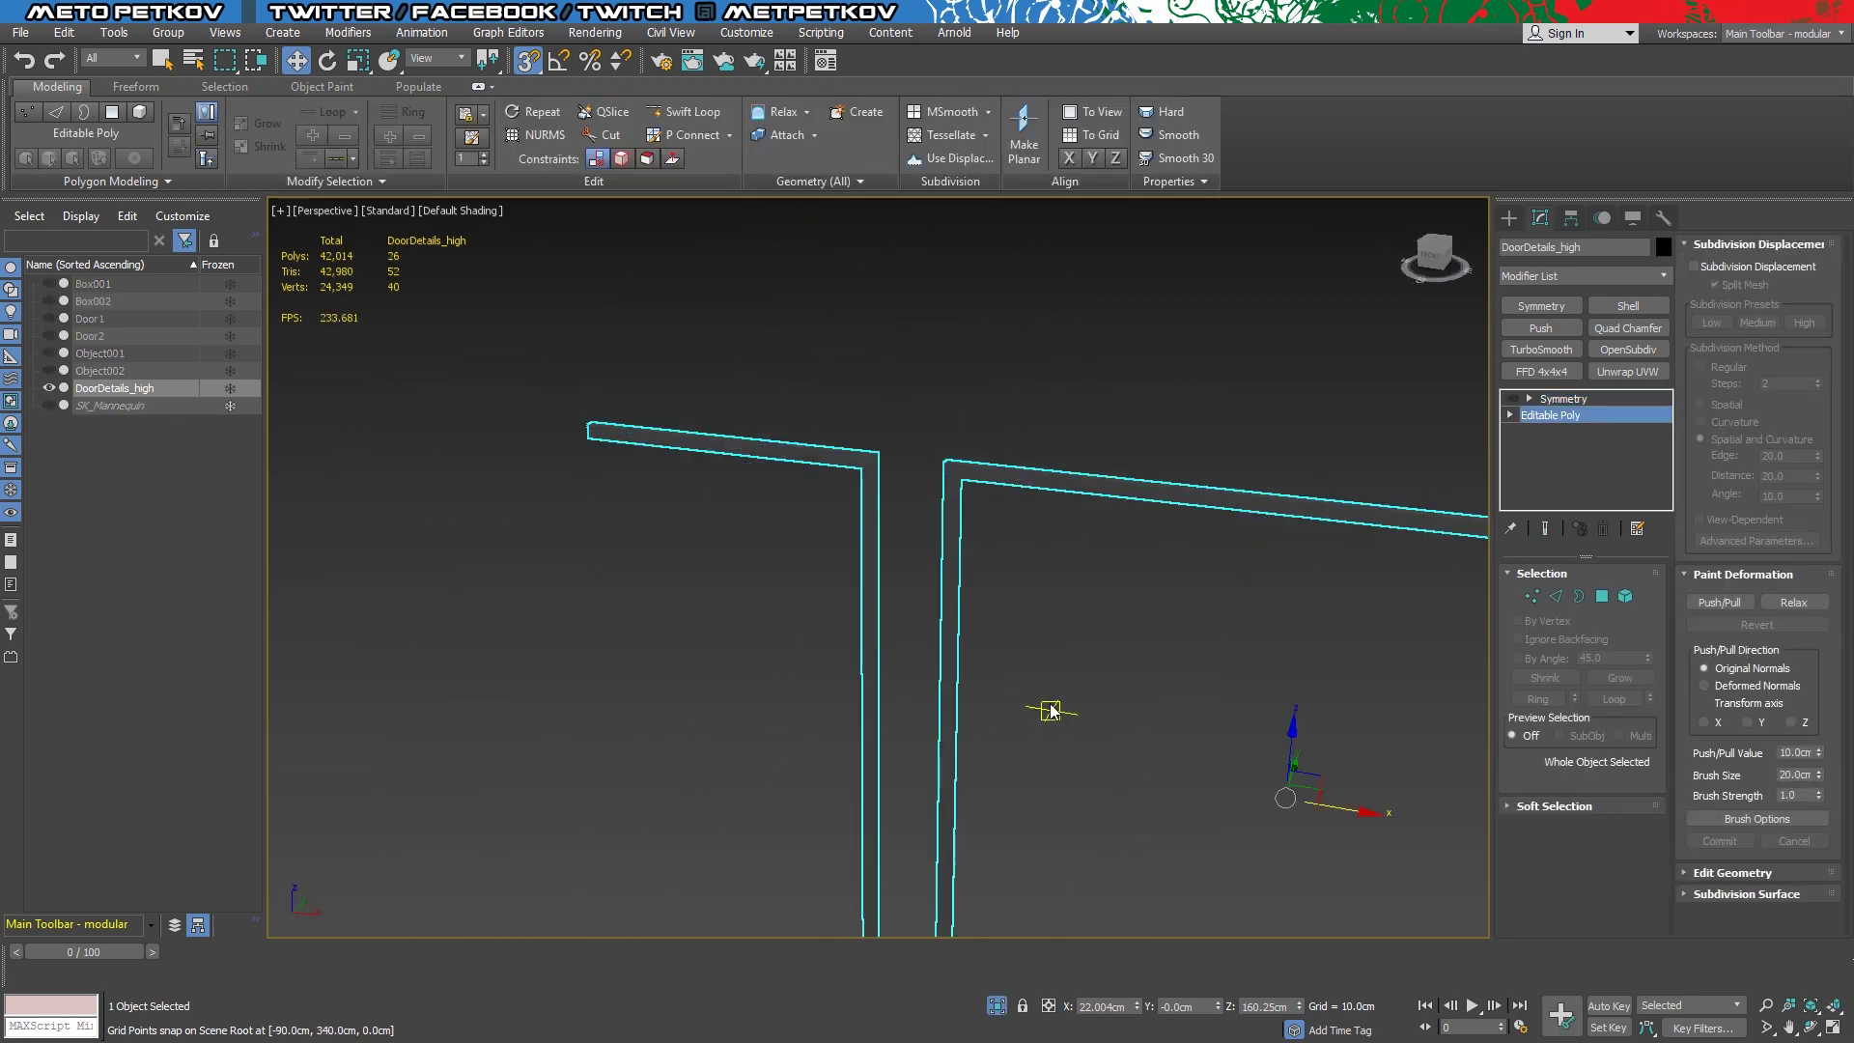
{"action": "scroll", "coordinate": [1069, 693], "scroll_direction": "up", "scroll_amount": 1}
{"action": "middle_click_drag", "start_coordinate": [1068, 692], "coordinate": [1637, 497], "text": "alt"}
{"action": "left_click", "coordinate": [1605, 597]}
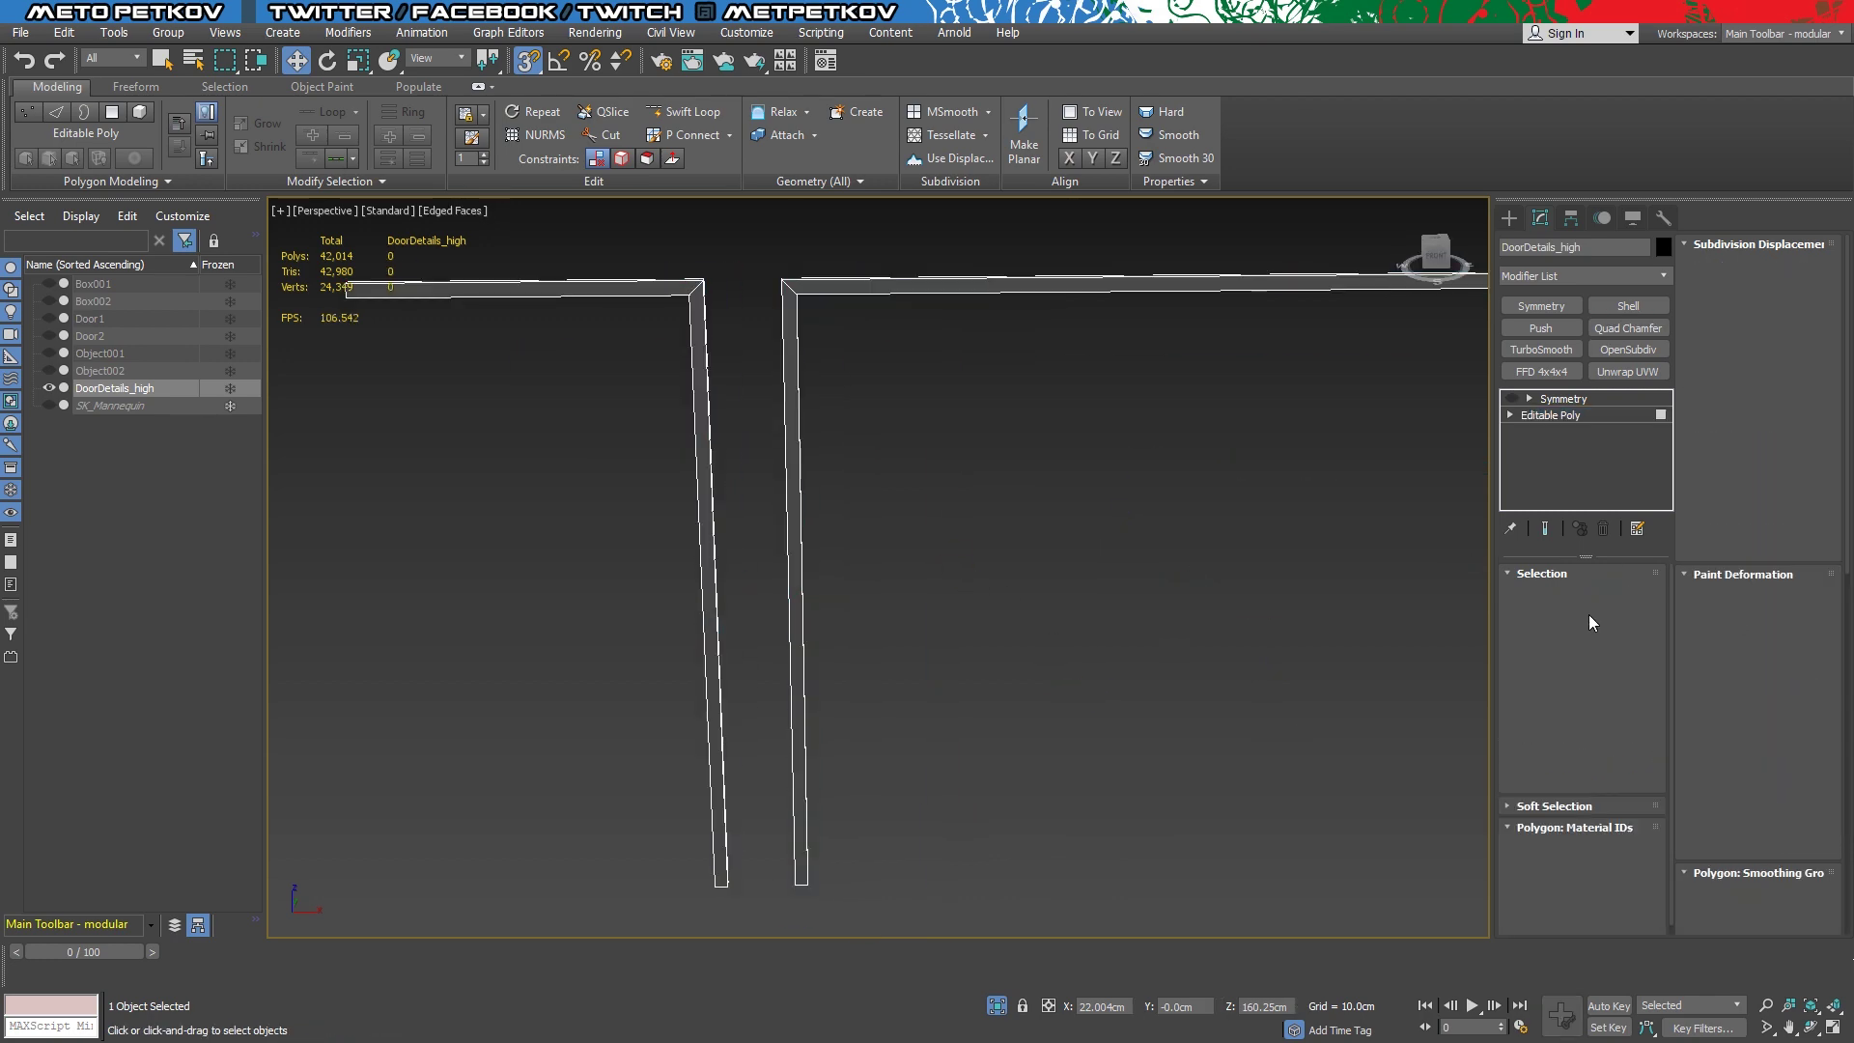
{"action": "left_click", "coordinate": [1554, 597]}
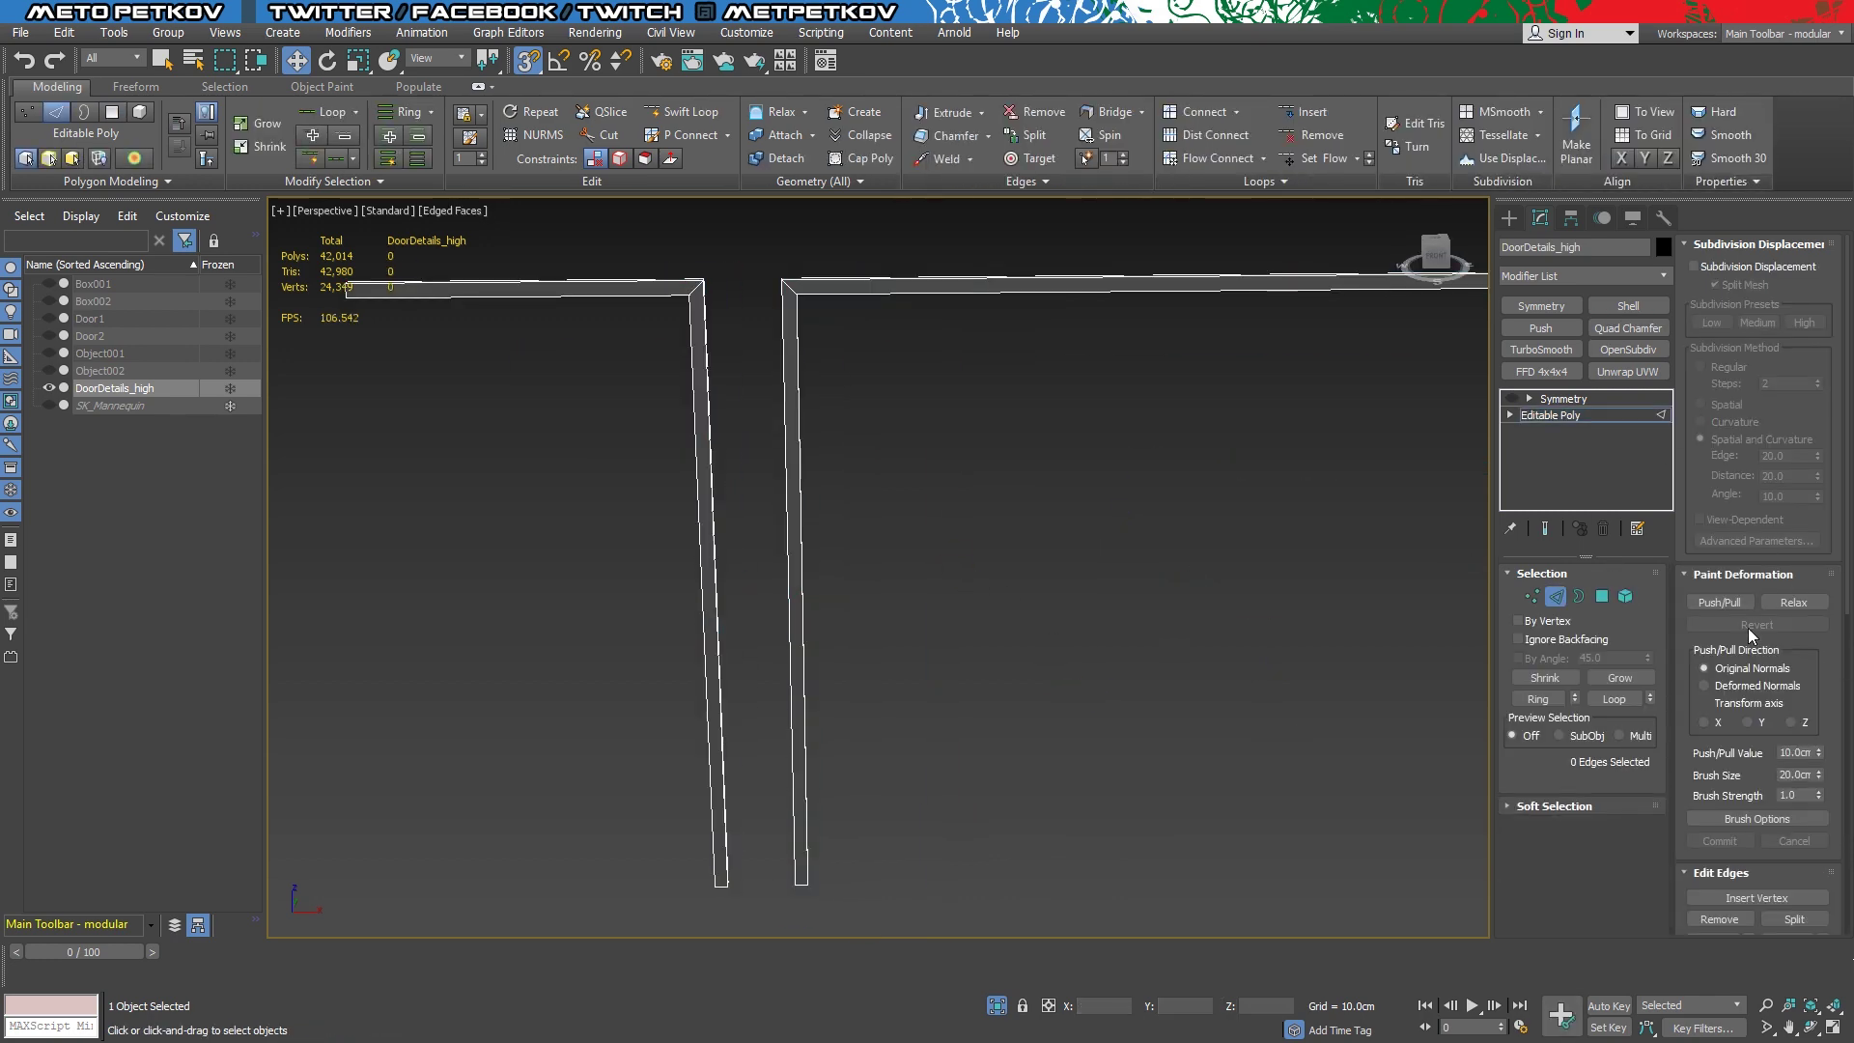
{"action": "scroll", "coordinate": [1728, 637], "scroll_direction": "down", "scroll_amount": 2}
{"action": "scroll", "coordinate": [1710, 676], "scroll_direction": "down", "scroll_amount": 3}
{"action": "mouse_move", "coordinate": [1357, 681]}
{"action": "middle_mouse_down", "text": "alt"}
{"action": "mouse_move", "coordinate": [1031, 493]}
{"action": "mouse_move", "coordinate": [1041, 560]}
{"action": "middle_mouse_up", "text": "alt"}
{"action": "key", "text": "4"}
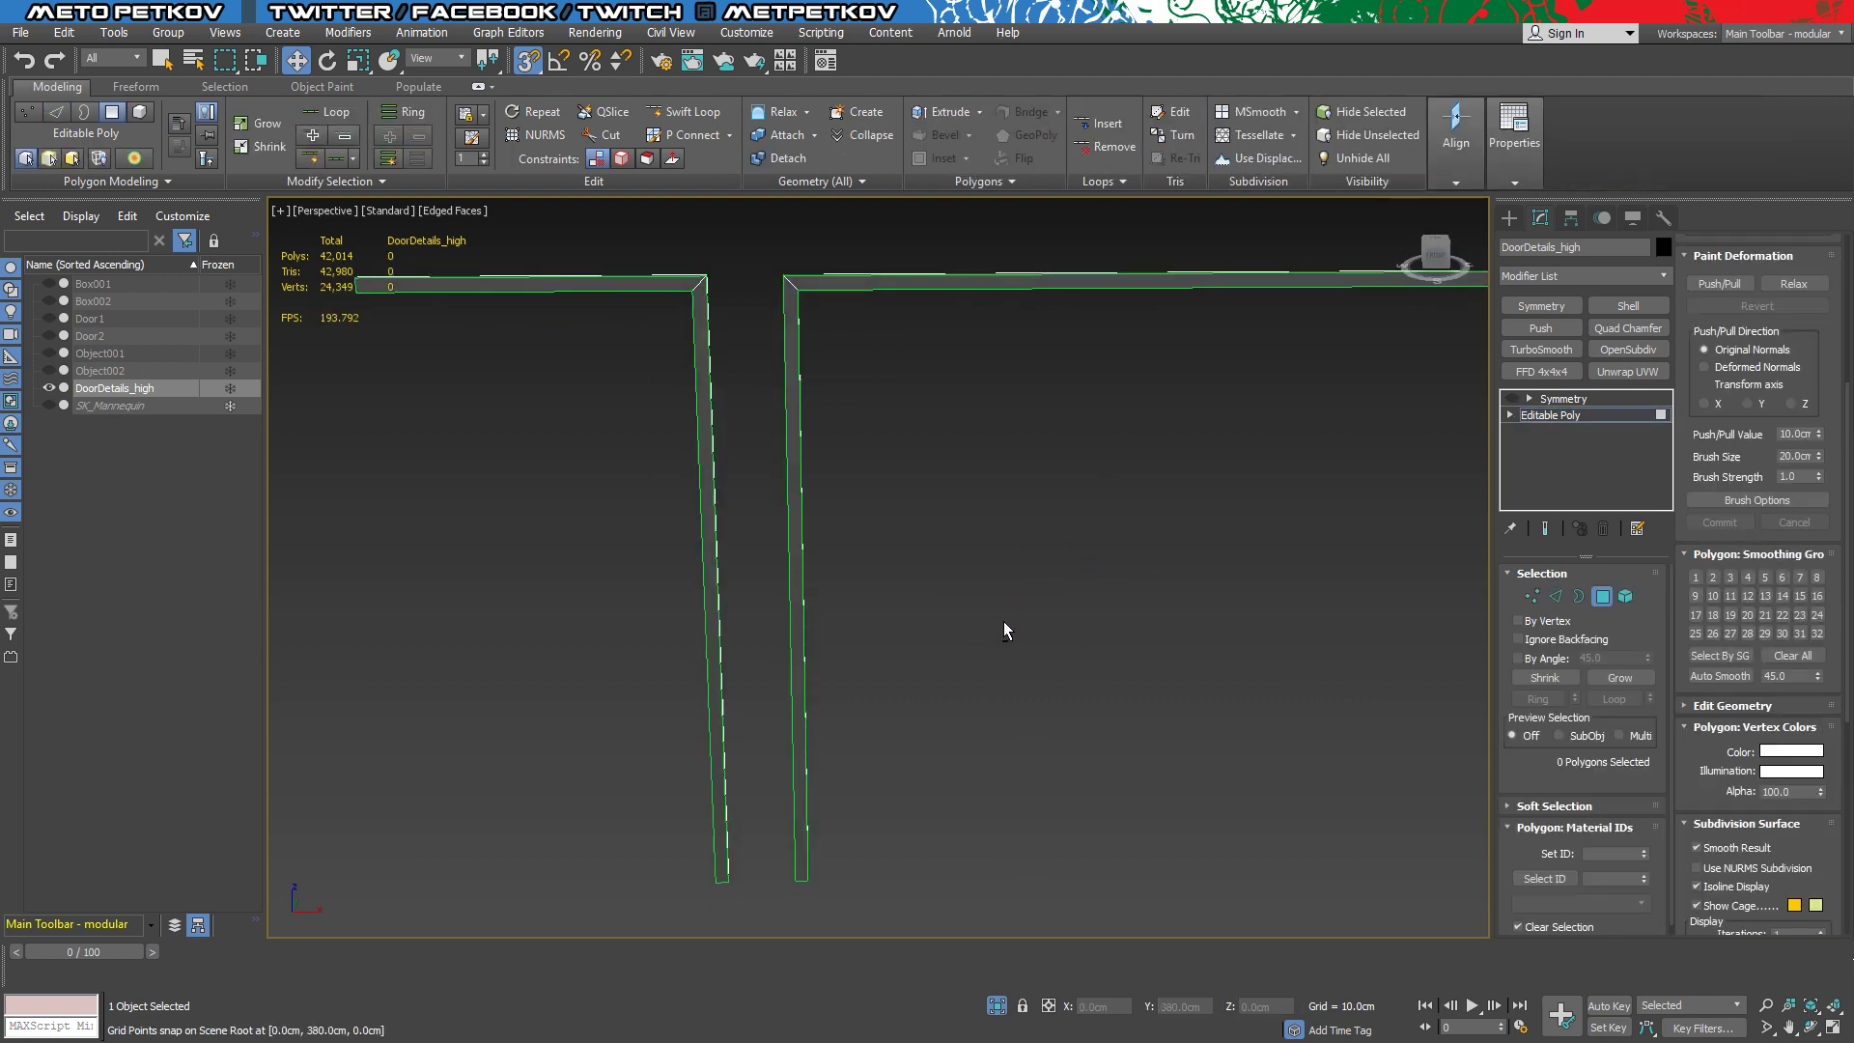
{"action": "left_click_drag", "start_coordinate": [676, 541], "coordinate": [962, 610]}
{"action": "mouse_move", "coordinate": [962, 610]}
{"action": "middle_mouse_down", "text": "alt"}
{"action": "mouse_move", "coordinate": [1359, 593]}
{"action": "mouse_move", "coordinate": [886, 606]}
{"action": "middle_mouse_up", "text": "alt"}
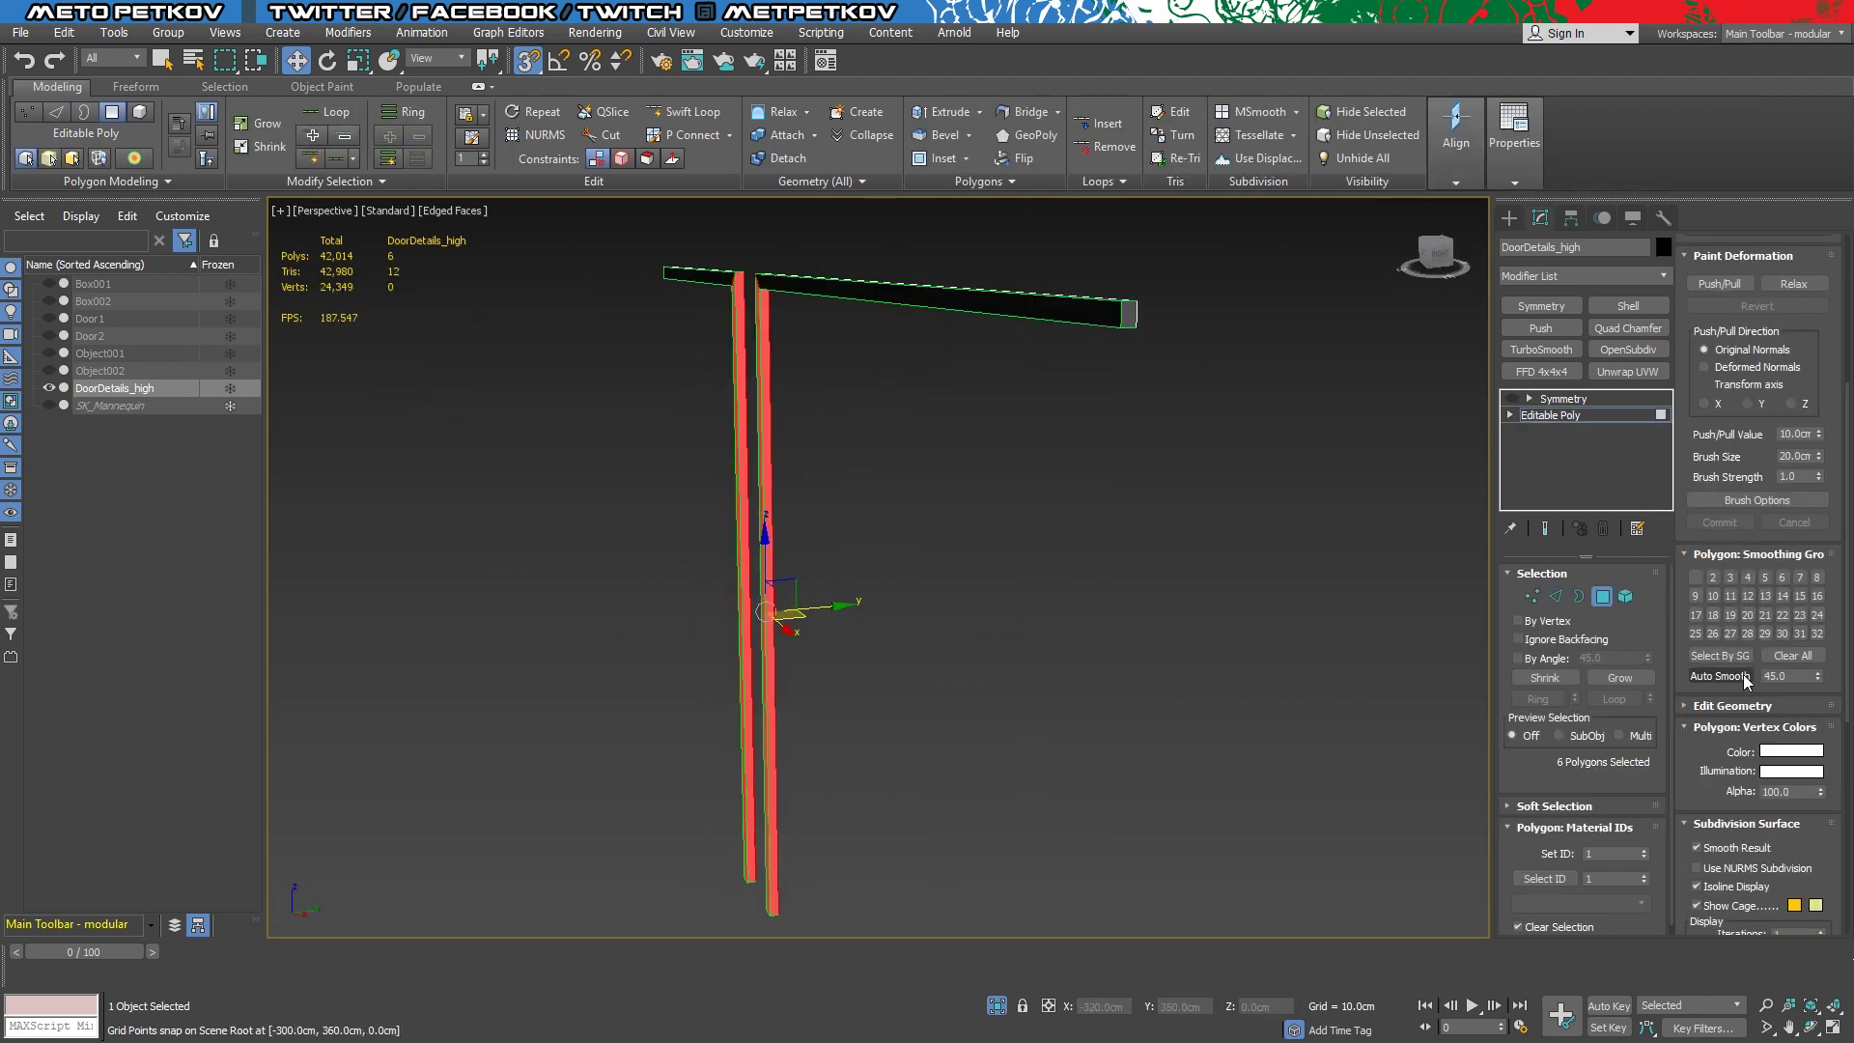
{"action": "middle_click_drag", "start_coordinate": [1063, 529], "coordinate": [980, 268], "text": "alt"}
{"action": "left_click", "coordinate": [966, 323]}
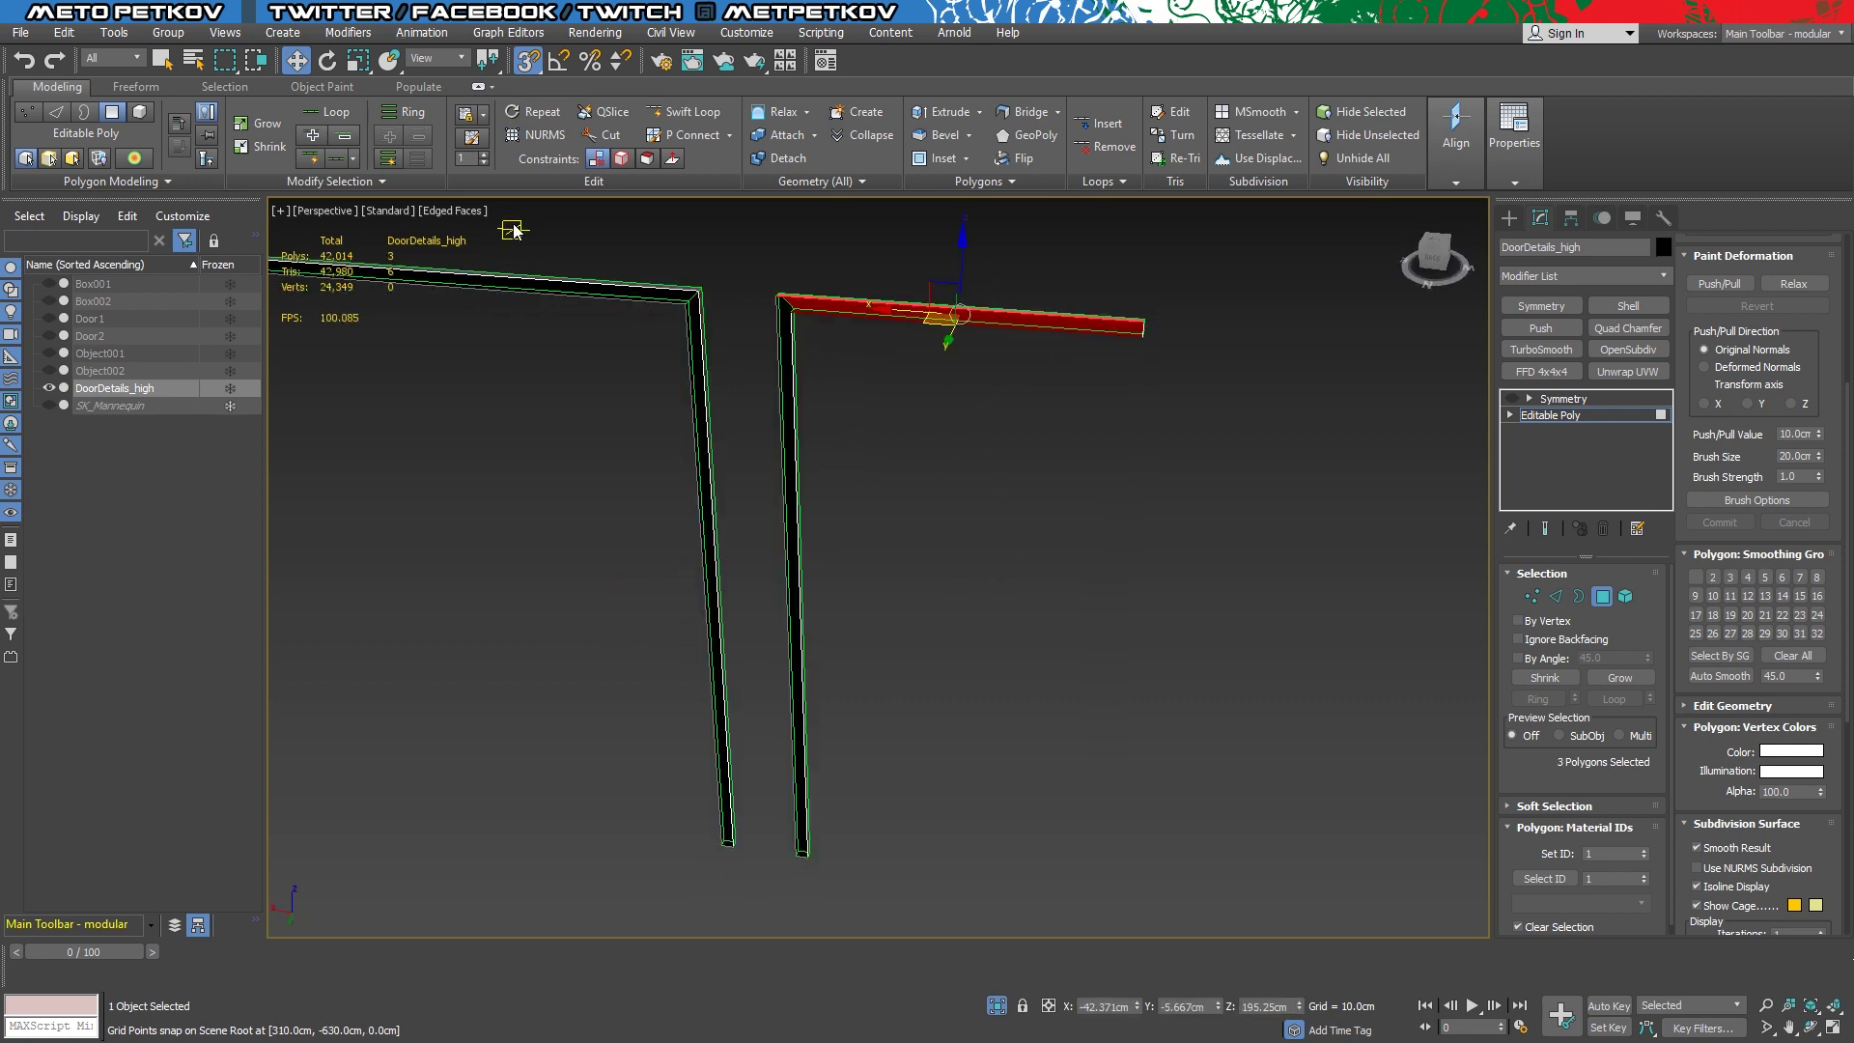
Clear the polygon selection and switch the Symmetry modifier back on
{"action": "scroll", "coordinate": [962, 607], "scroll_direction": "down", "scroll_amount": 4}
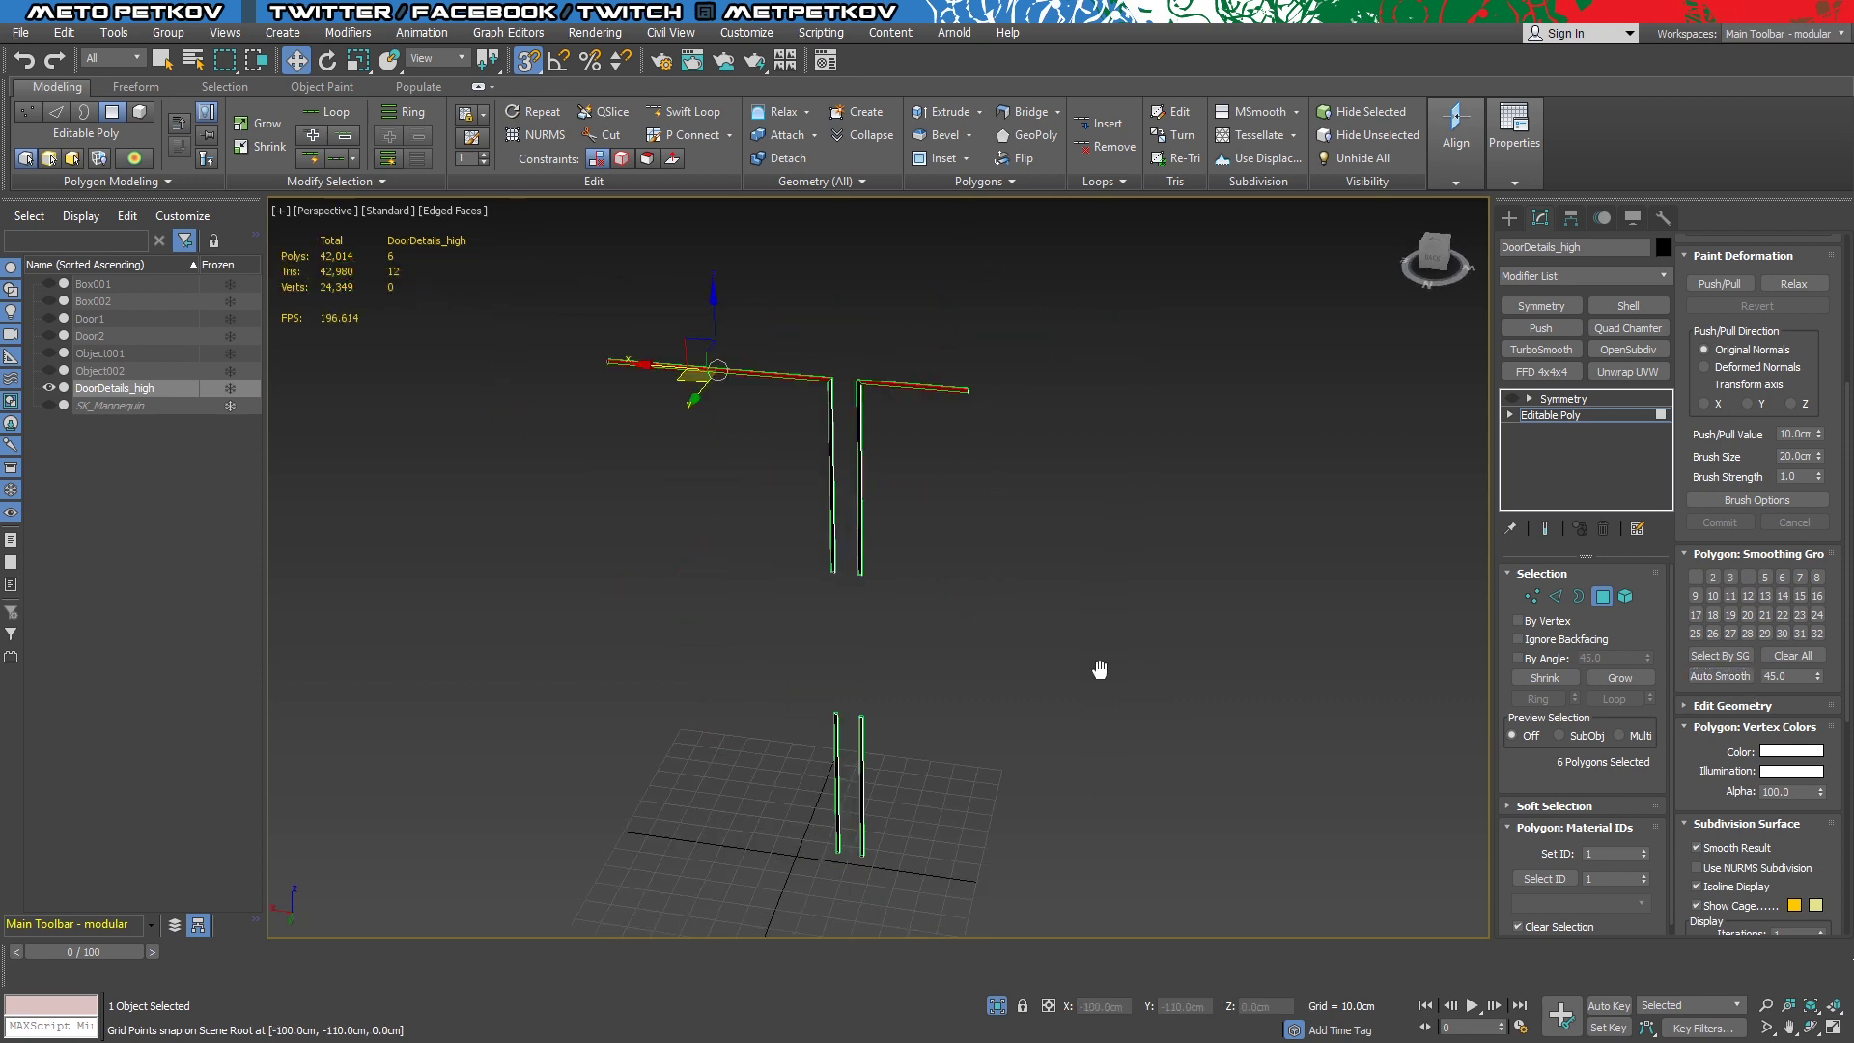
{"action": "middle_click_drag", "start_coordinate": [1101, 666], "coordinate": [1005, 459], "text": "alt"}
{"action": "middle_click_drag", "start_coordinate": [1179, 467], "coordinate": [1352, 628], "text": "alt"}
{"action": "left_click", "coordinate": [1357, 497]}
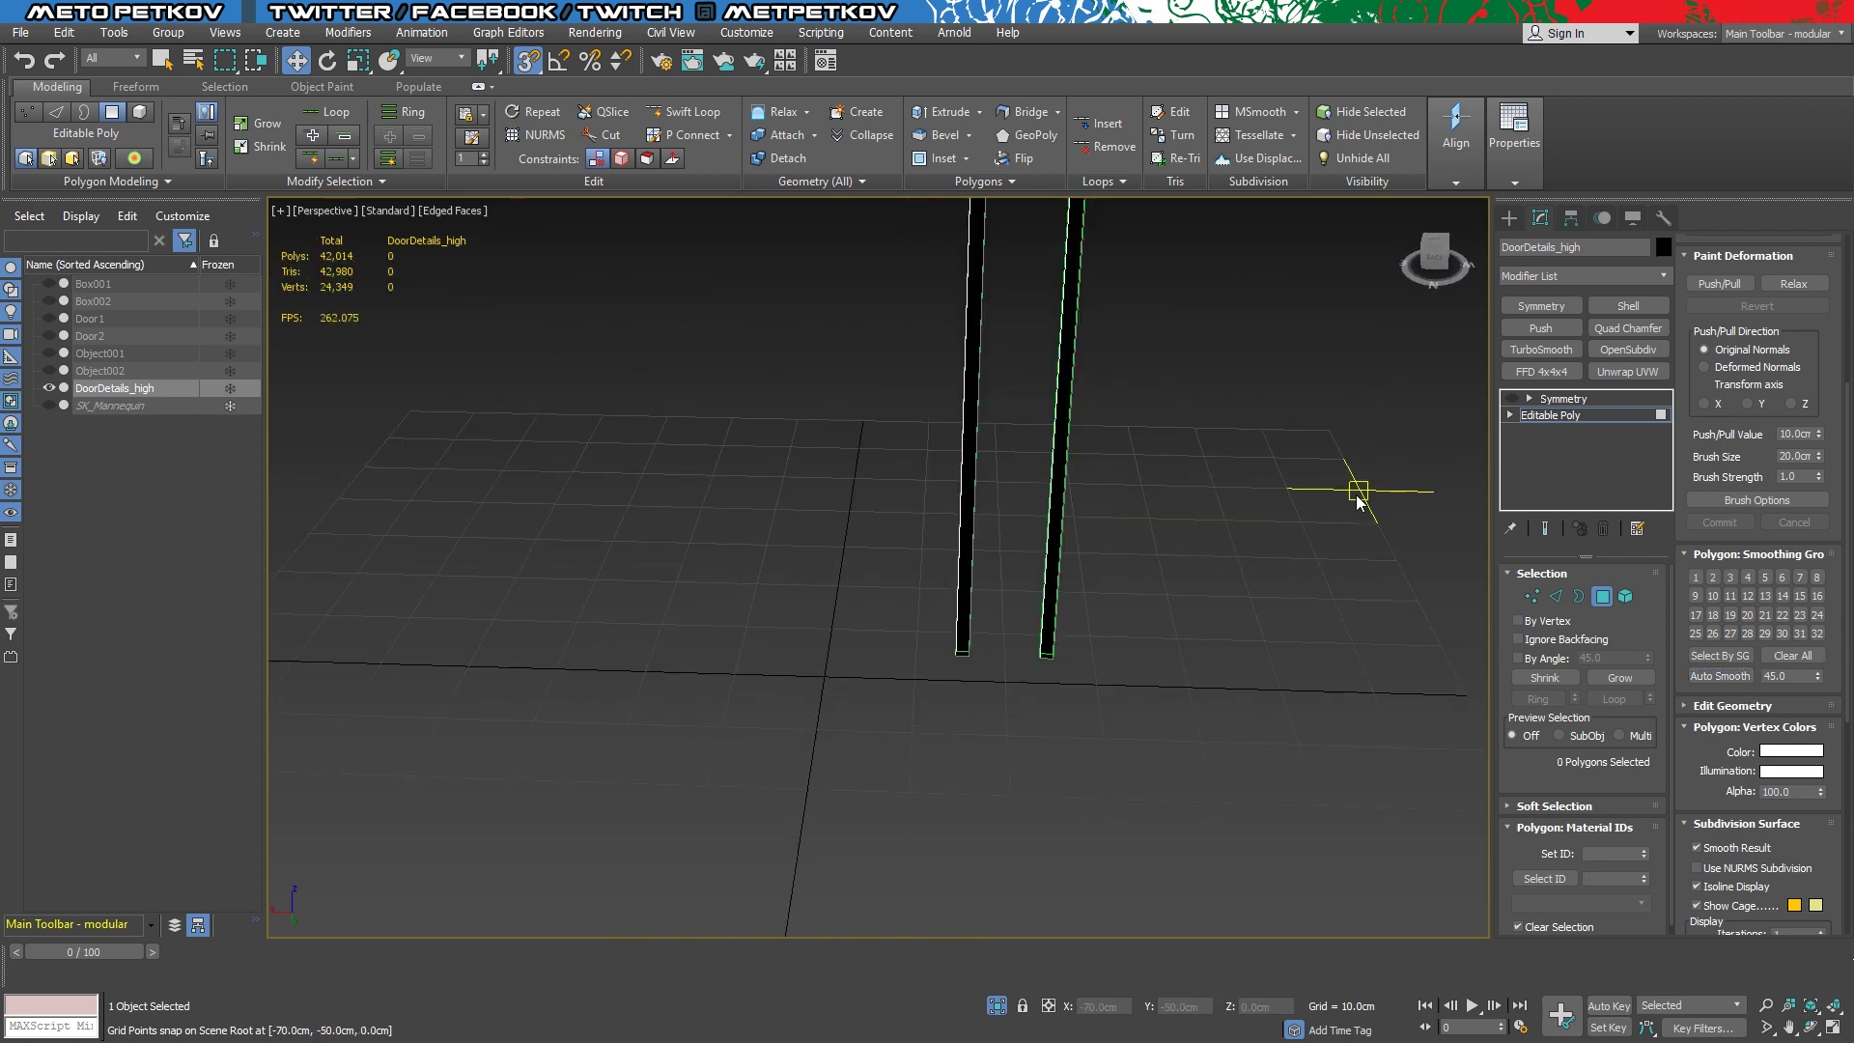
{"action": "key", "text": "shift+z"}
{"action": "key", "text": "shift+z"}
{"action": "key", "text": "shift+z"}
{"action": "key", "text": "shift+z"}
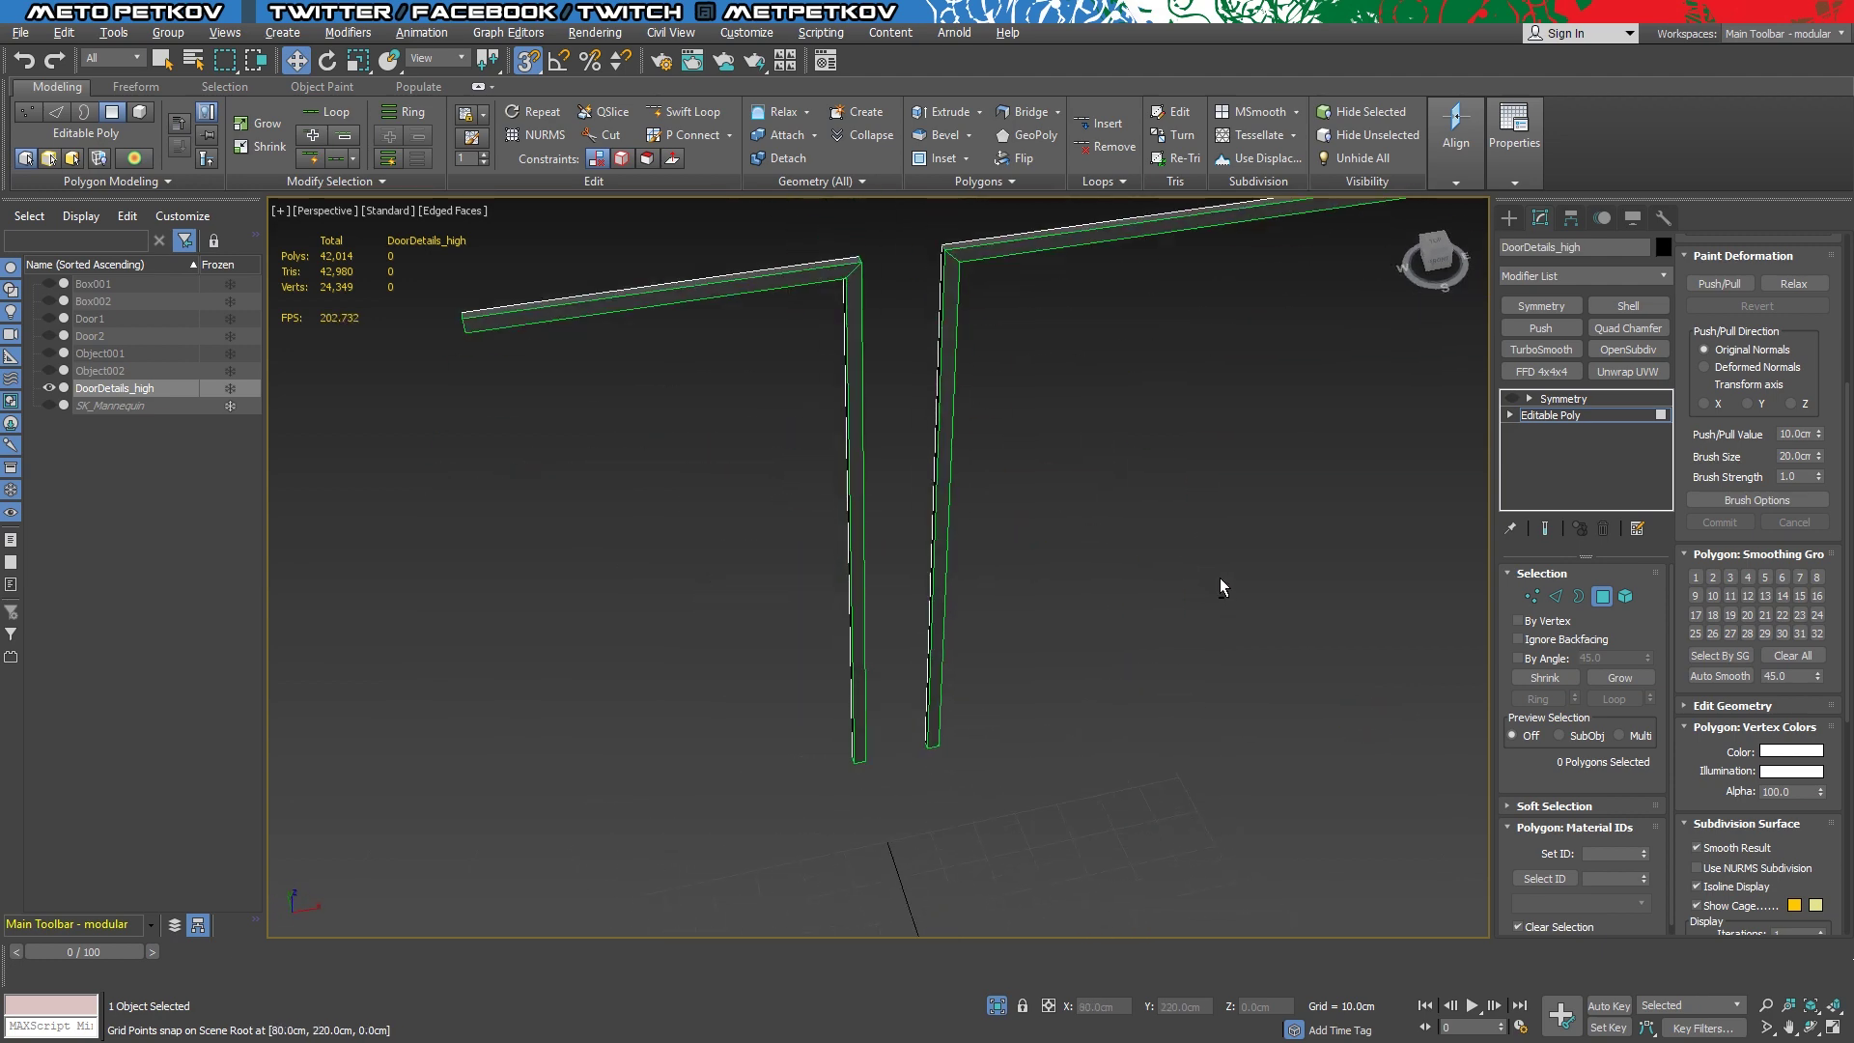
{"action": "key", "text": "shift+z"}
{"action": "key", "text": "shift+z"}
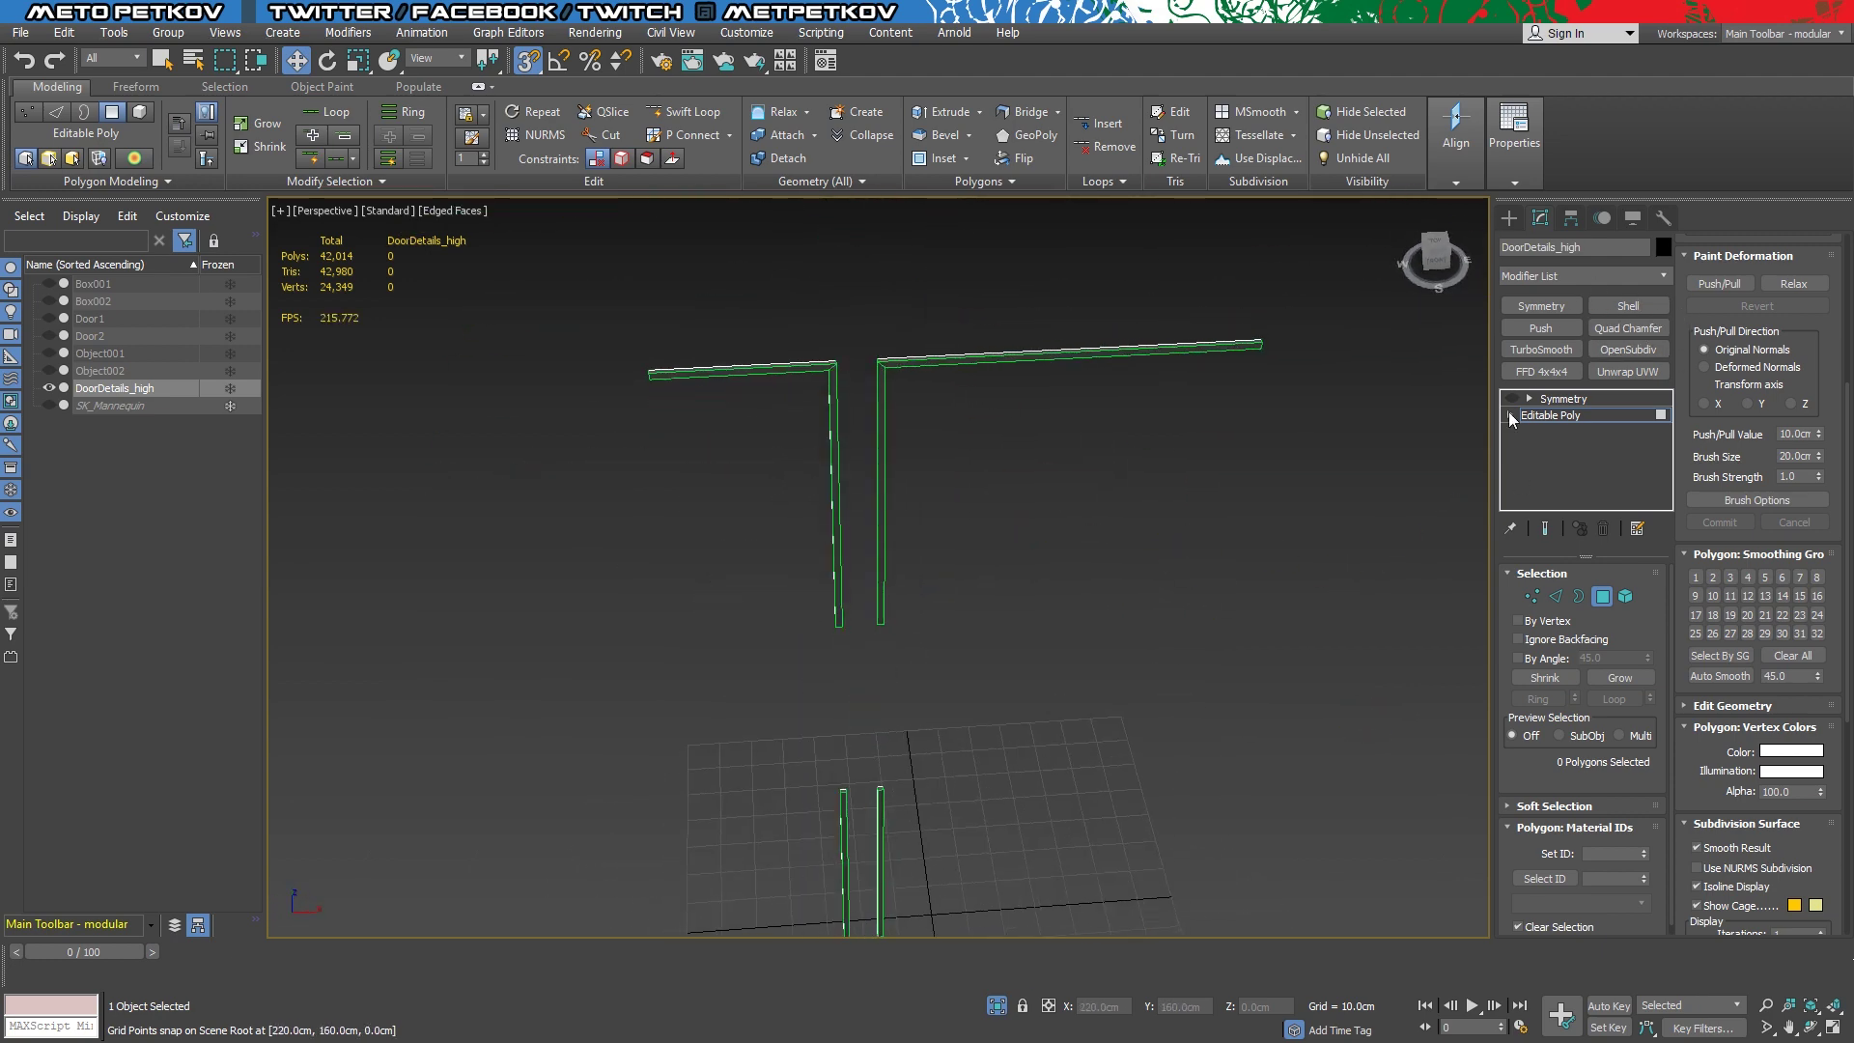
{"action": "left_click", "coordinate": [1512, 398]}
{"action": "key", "text": "shift+z"}
{"action": "key", "text": "shift+z"}
{"action": "key", "text": "shift+z"}
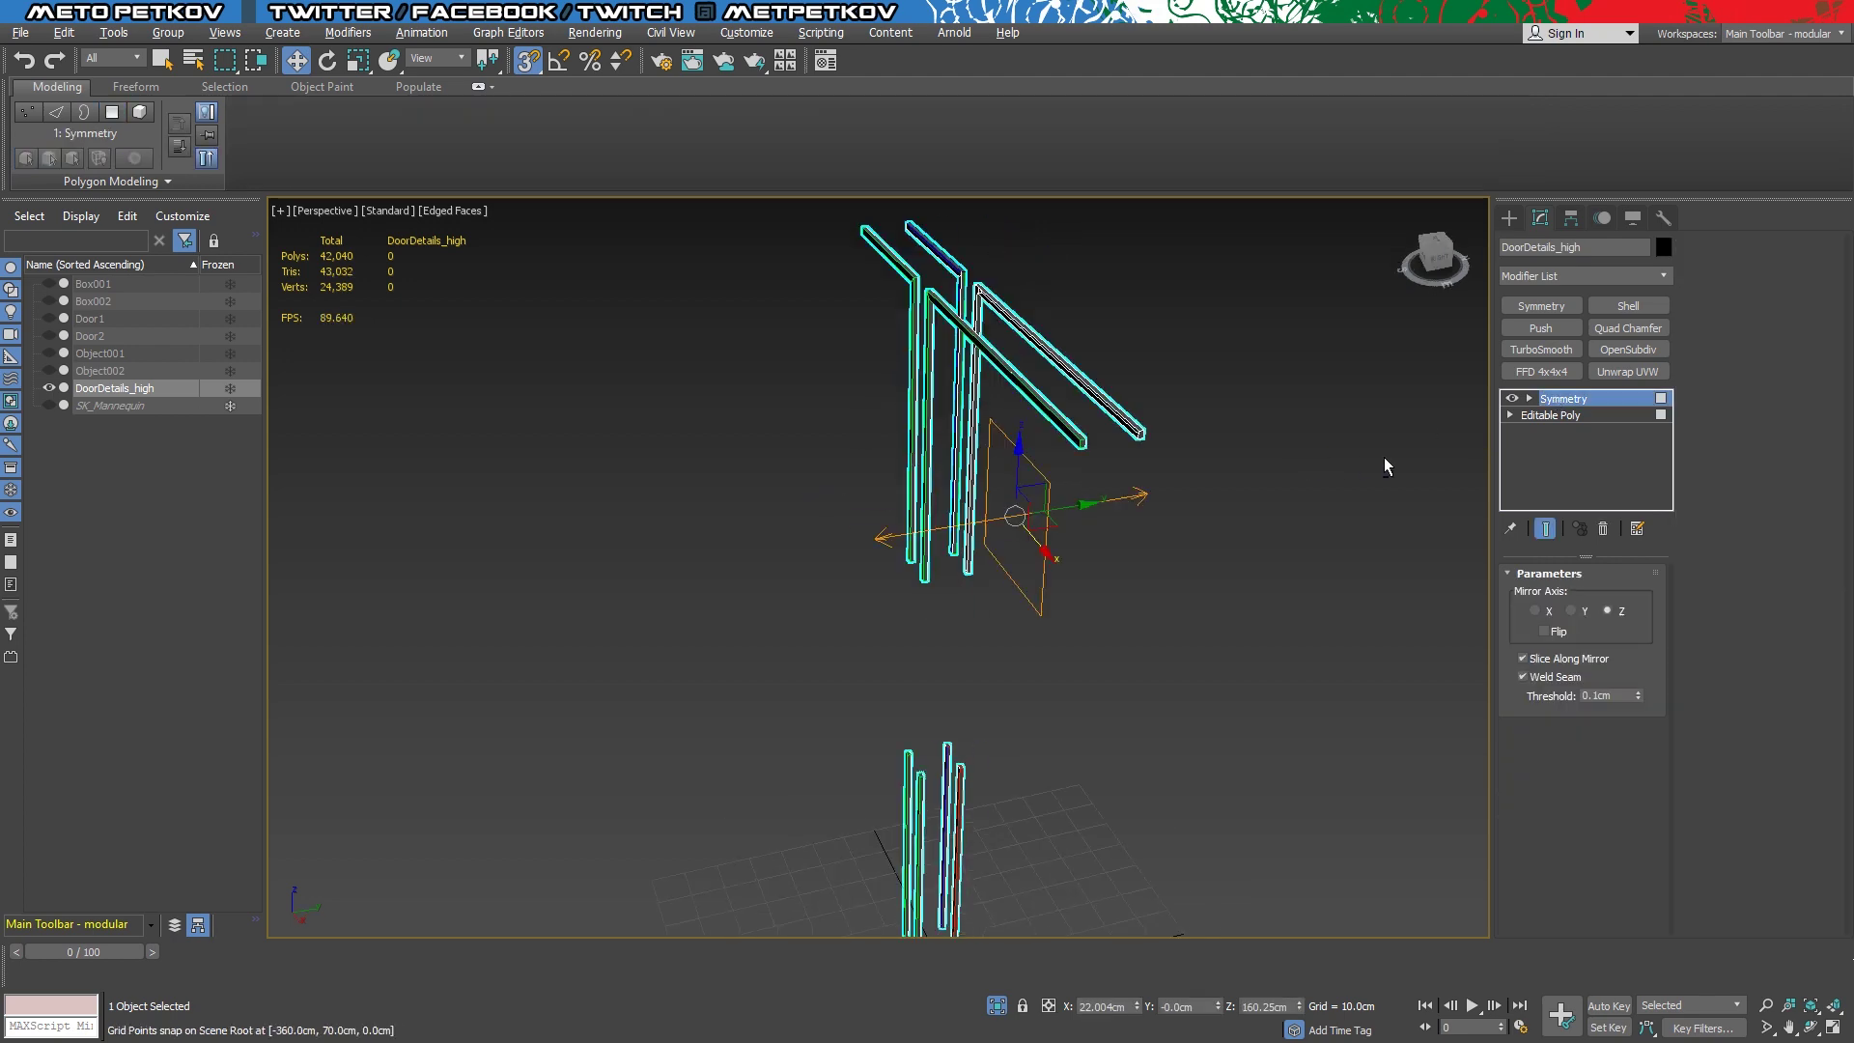
{"action": "key", "text": "shift+z"}
Add a Quad Chamfer by Smoothing Groups with Amount 0.09 above Symmetry
{"action": "left_click", "coordinate": [1628, 329]}
{"action": "key", "text": "shift+z"}
{"action": "key", "text": "shift+z"}
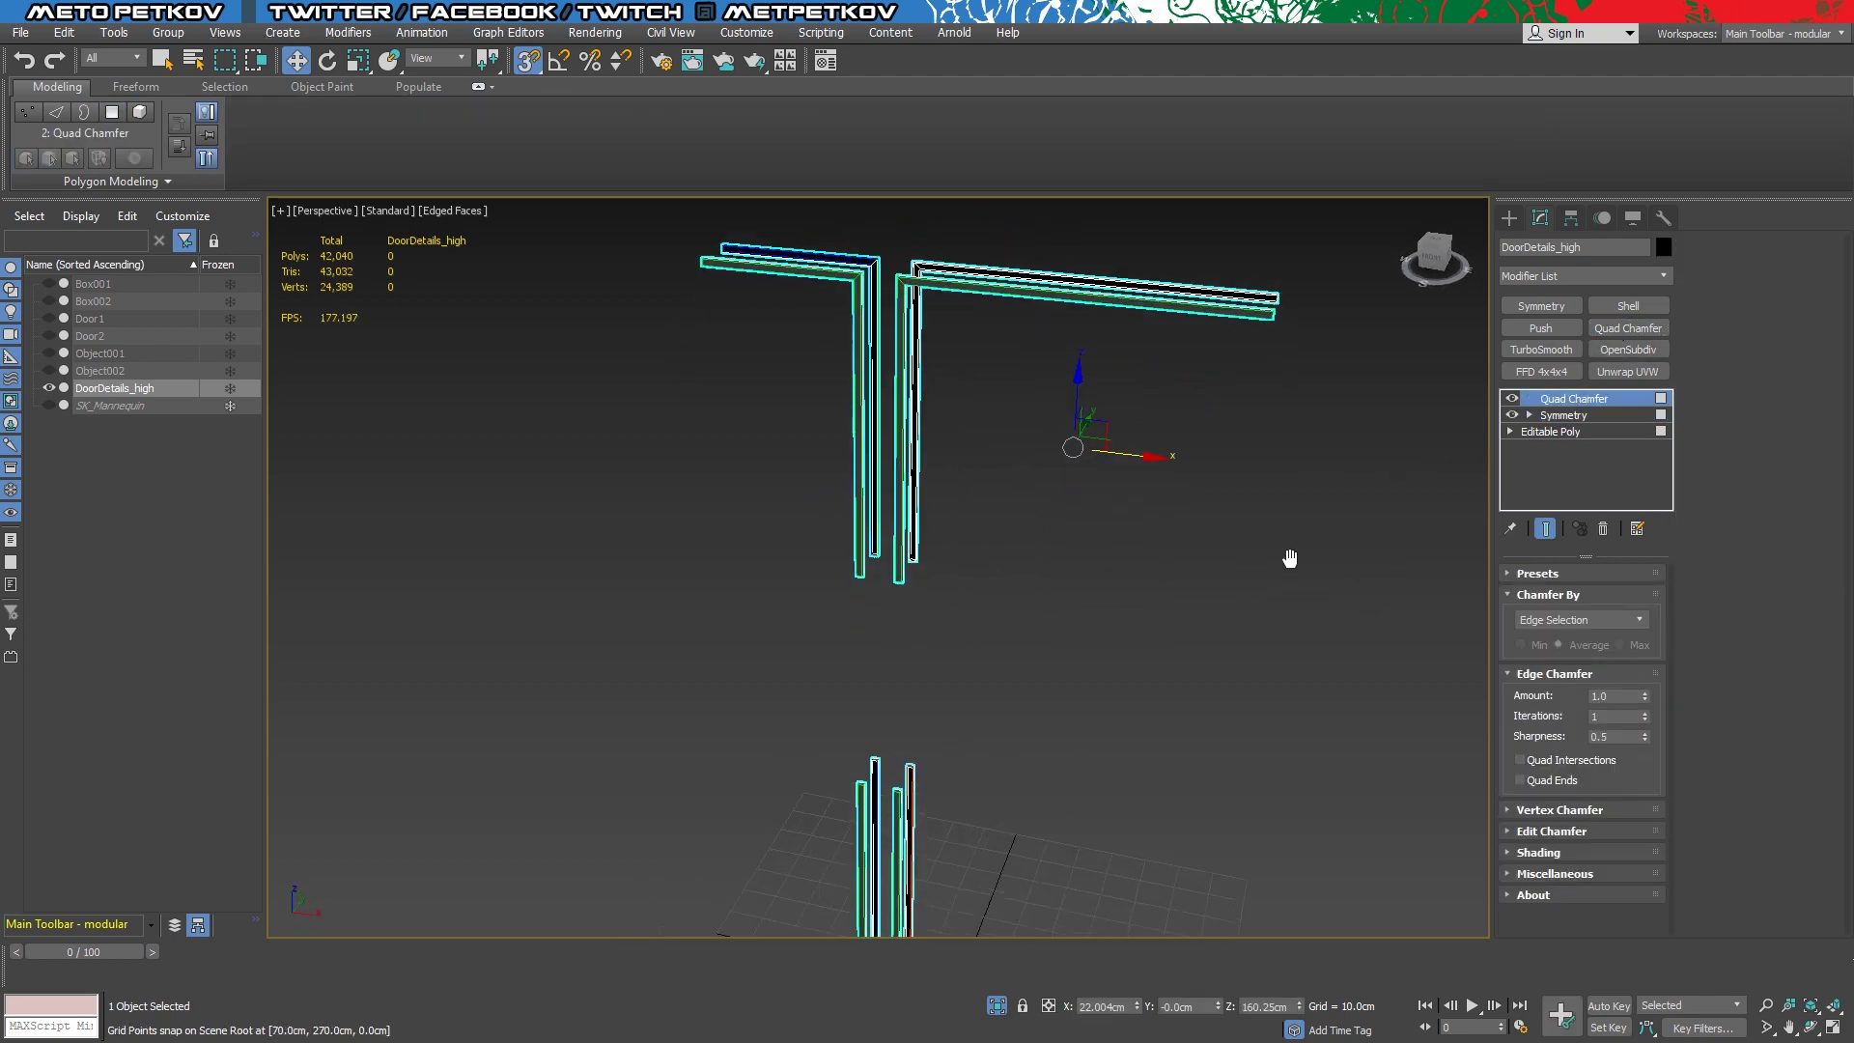
{"action": "key", "text": "shift+z"}
{"action": "left_click", "coordinate": [1558, 650]}
{"action": "key", "text": "shift+z"}
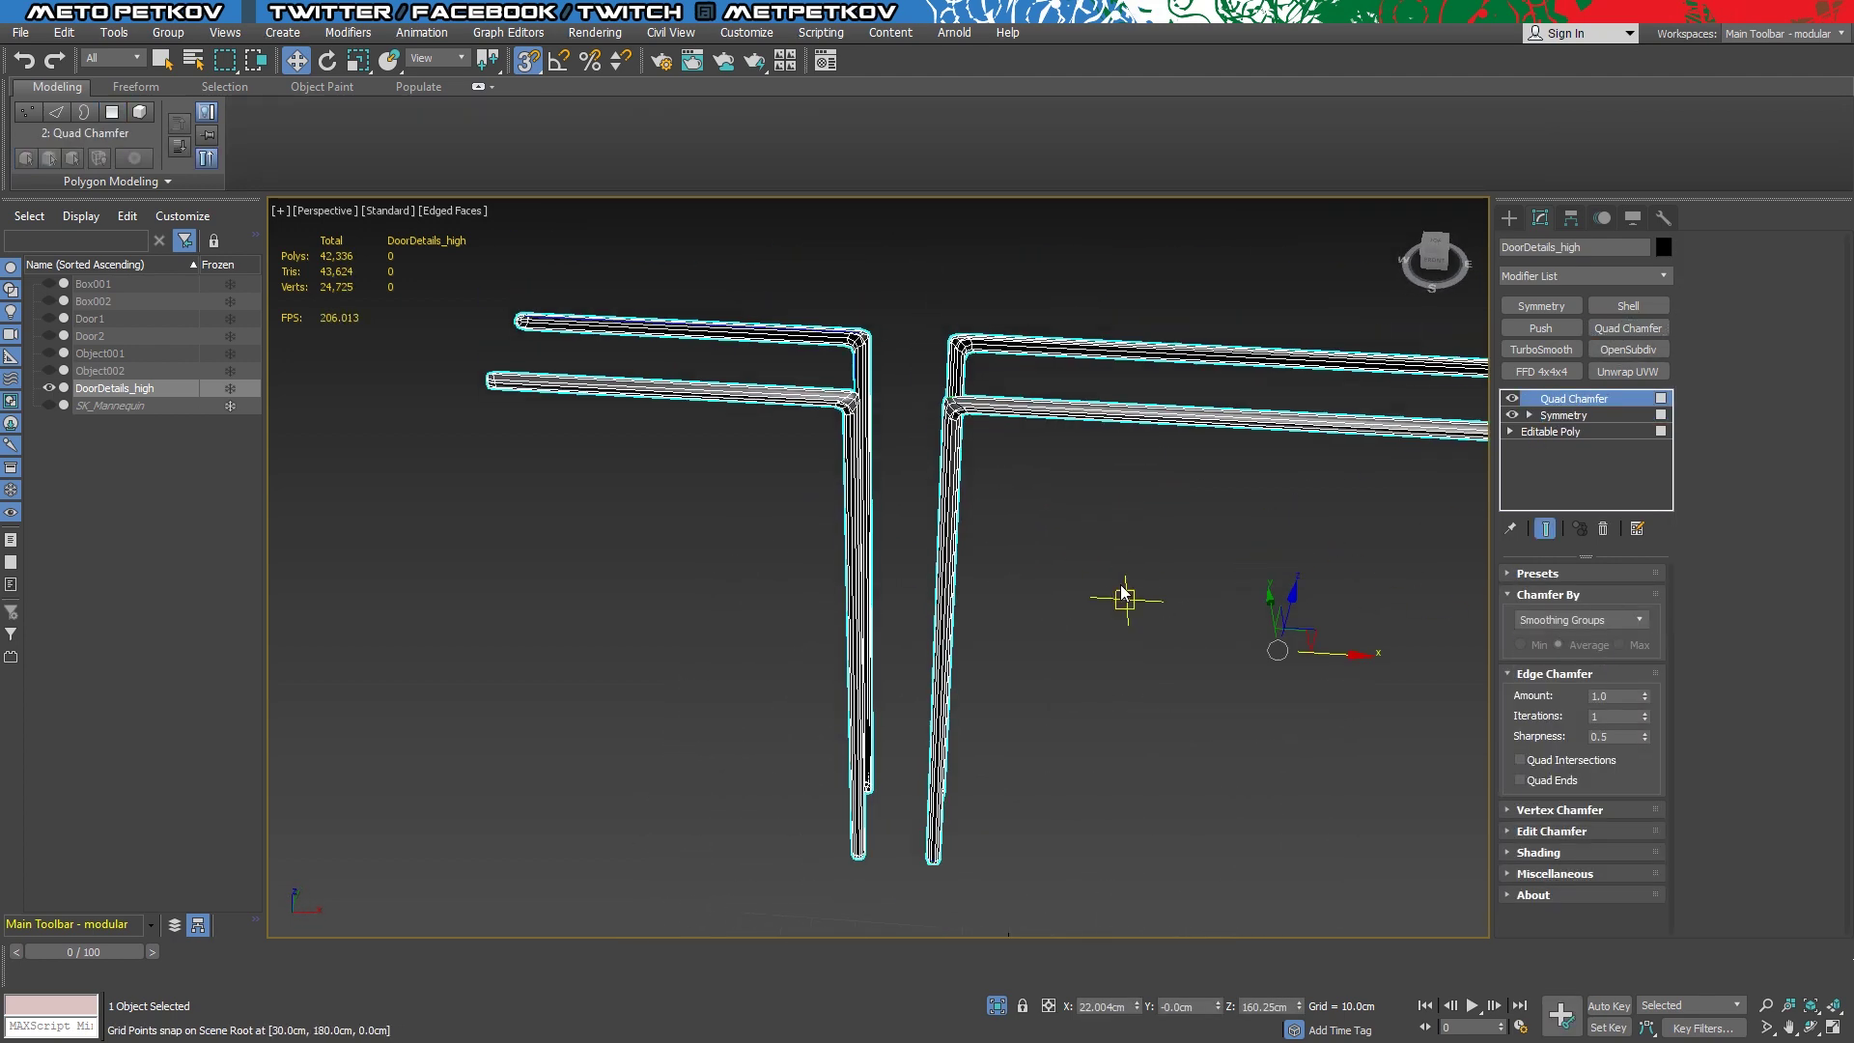
{"action": "key", "text": "shift+z"}
{"action": "key", "text": "shift+z"}
{"action": "key", "text": "shift+z"}
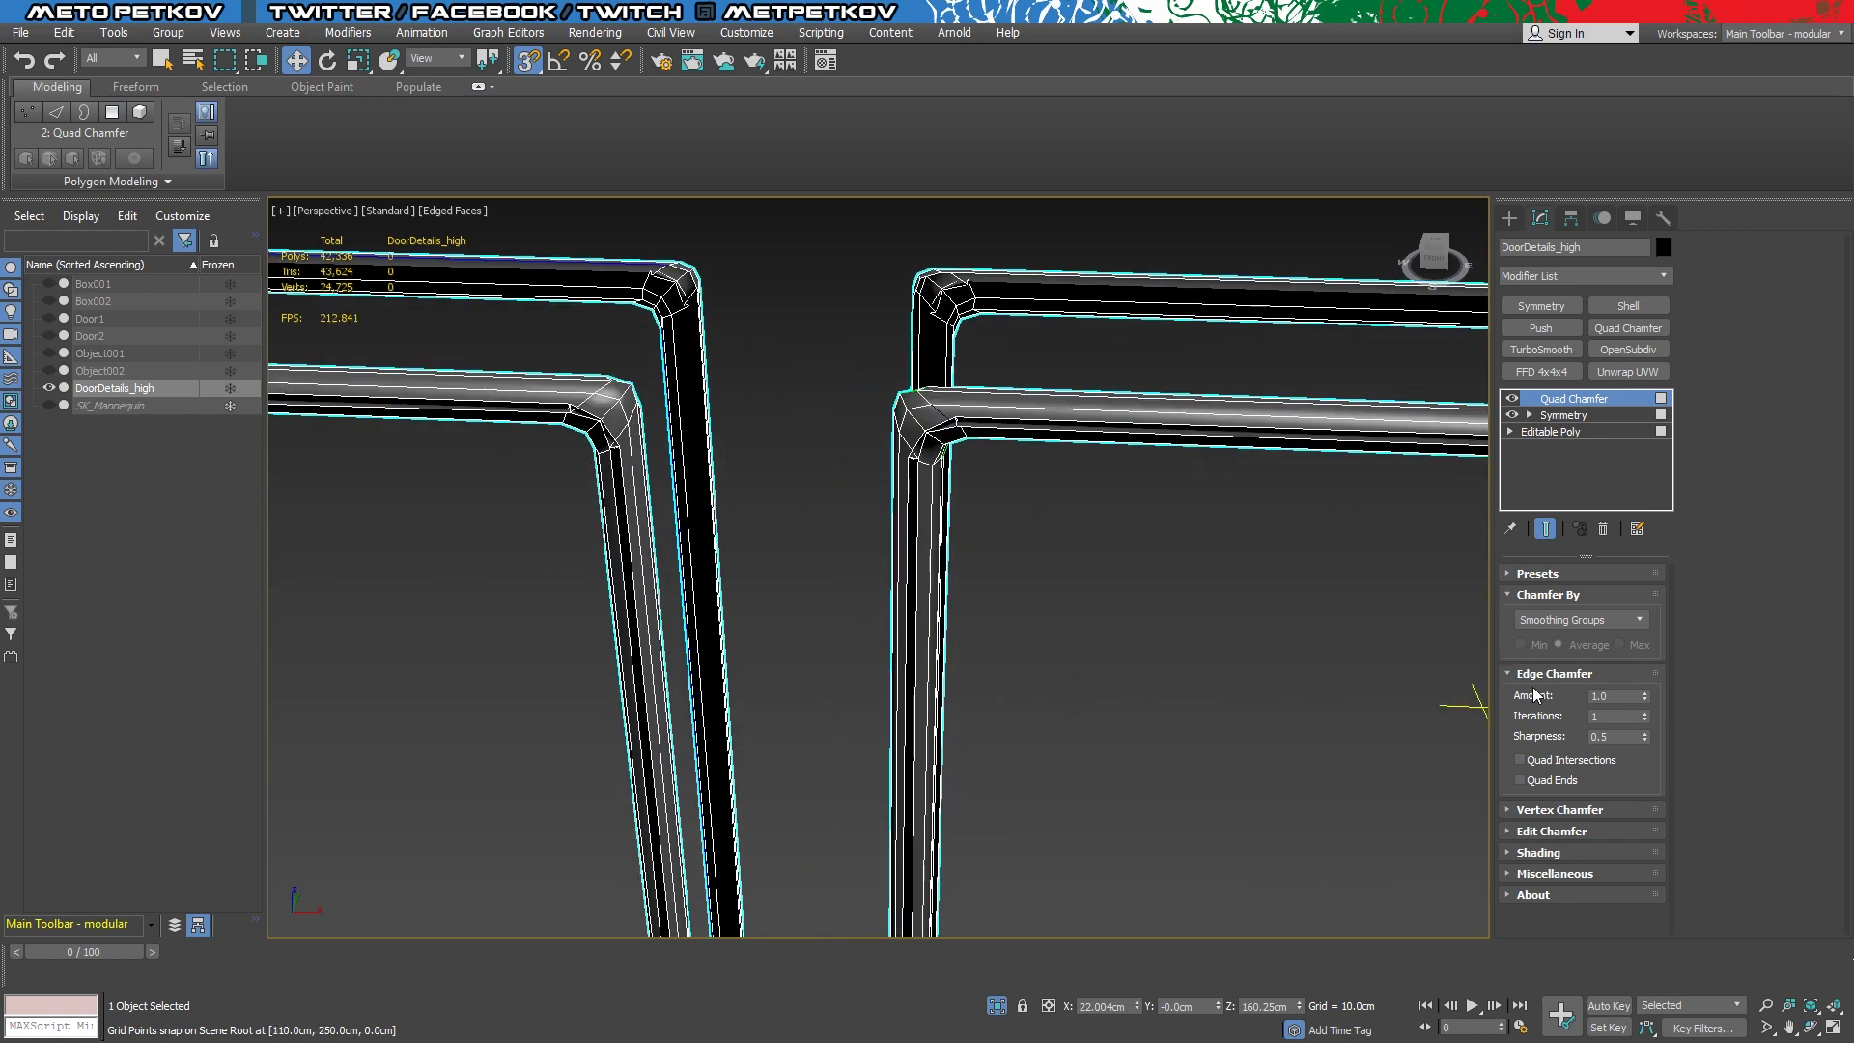
{"action": "left_click_drag", "start_coordinate": [1646, 697], "coordinate": [1639, 782]}
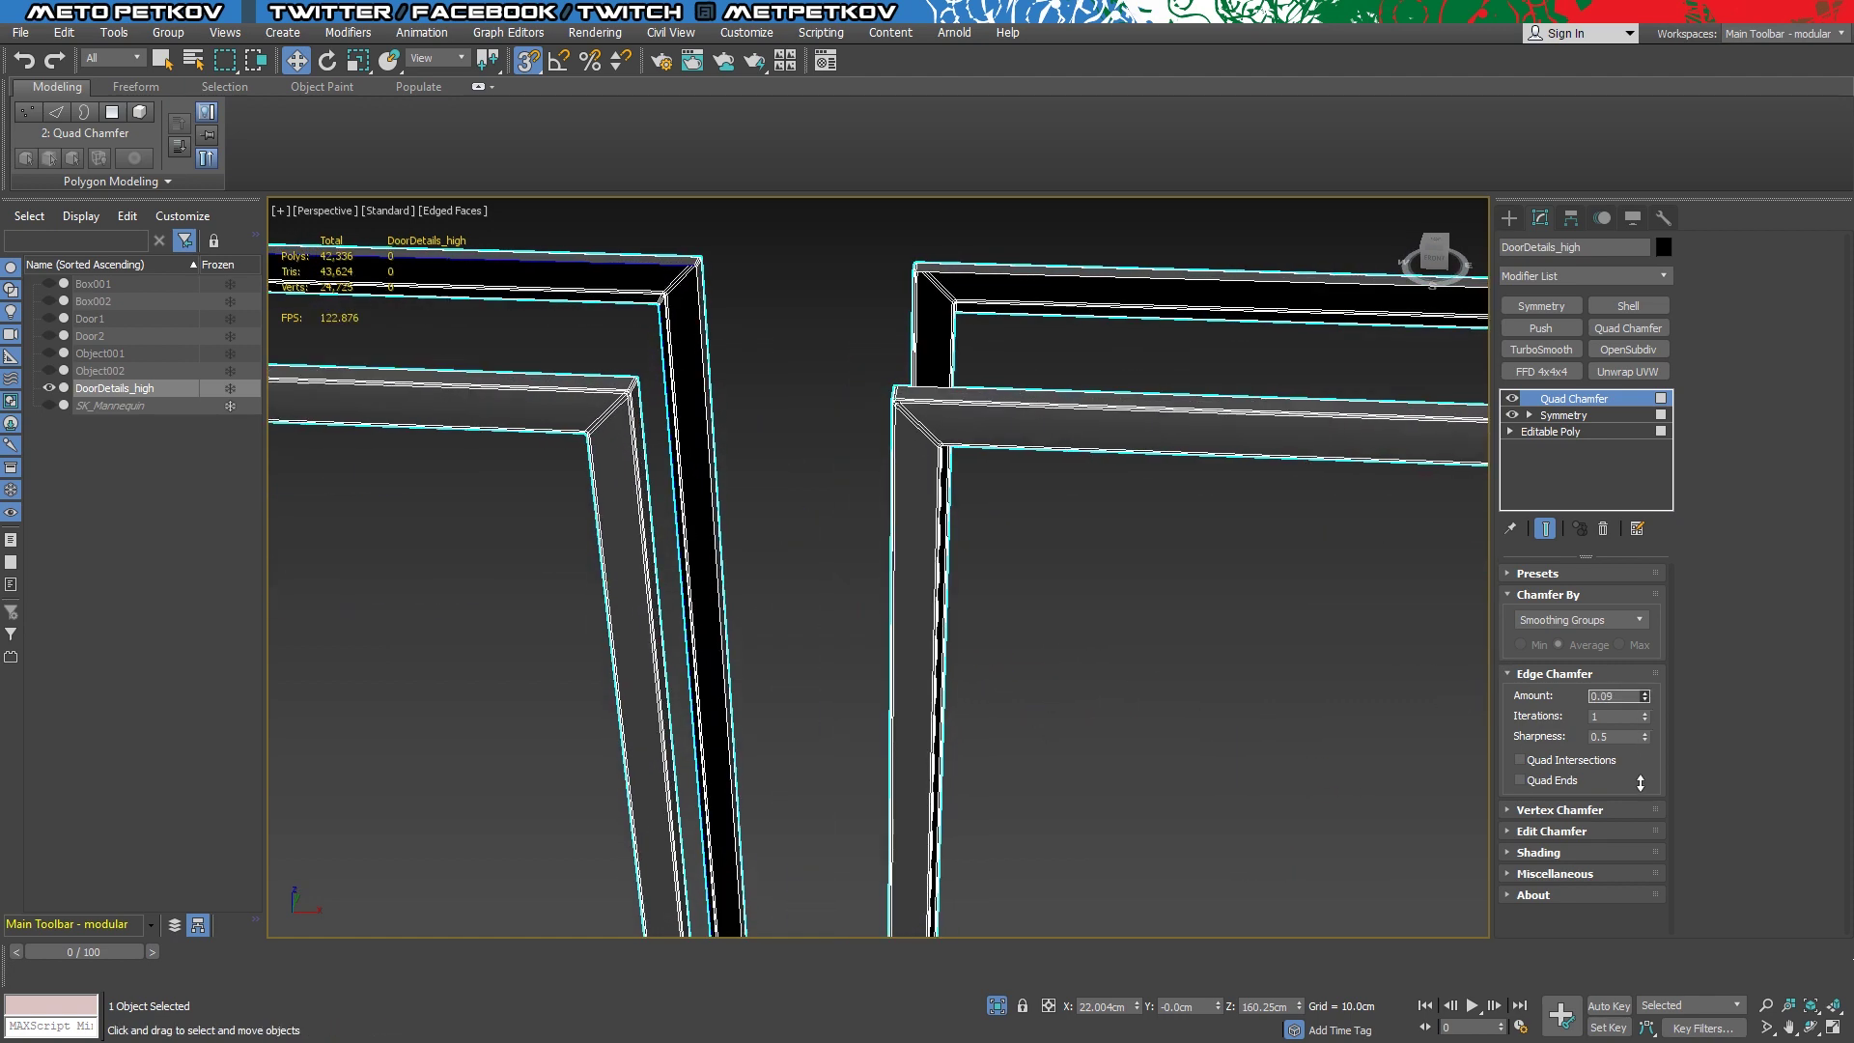
{"action": "key", "text": "shift+z"}
{"action": "mouse_move", "coordinate": [1213, 691]}
{"action": "middle_mouse_down", "text": "alt"}
{"action": "mouse_move", "coordinate": [870, 705]}
{"action": "mouse_move", "coordinate": [1248, 659]}
{"action": "mouse_move", "coordinate": [1045, 637]}
{"action": "middle_mouse_up", "text": "alt"}
{"action": "key", "text": "shift+z"}
{"action": "key", "text": "shift+z"}
{"action": "key", "text": "shift+z"}
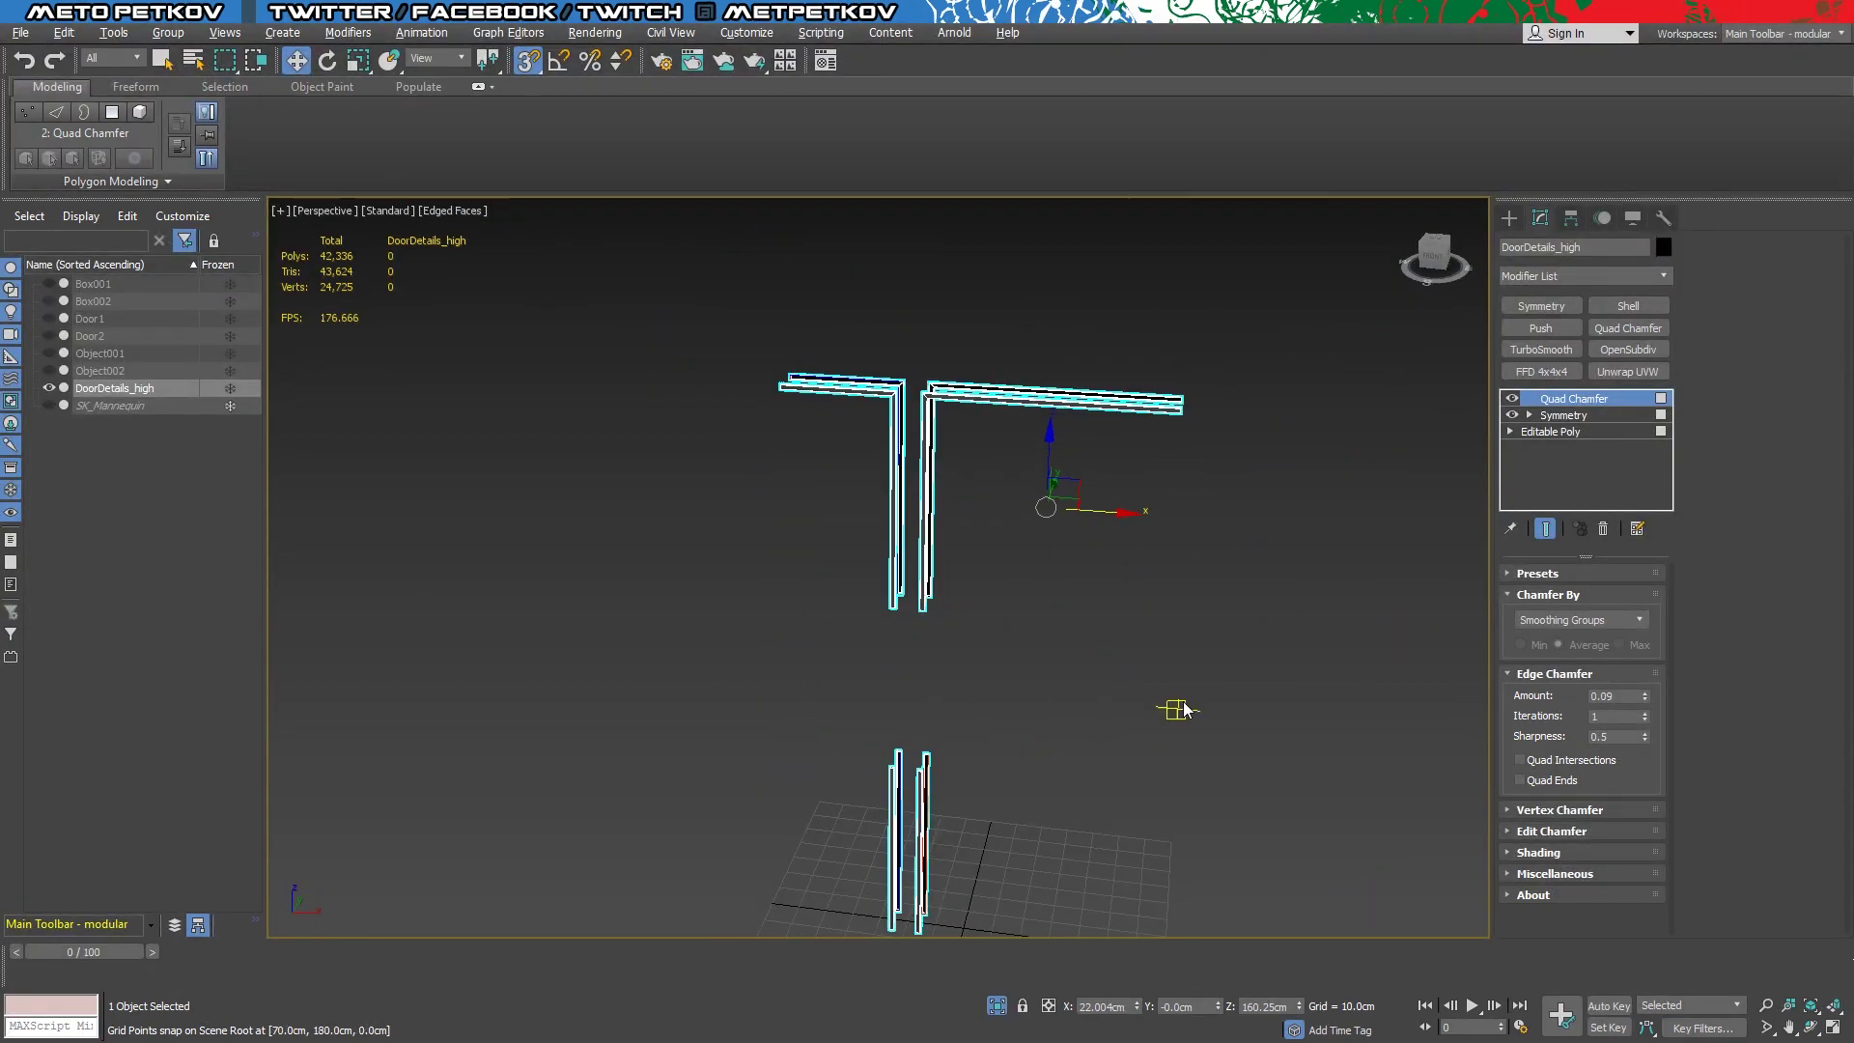
Add TurboSmooth at 2 iterations and turn off edged faces
{"action": "left_click", "coordinate": [1541, 350]}
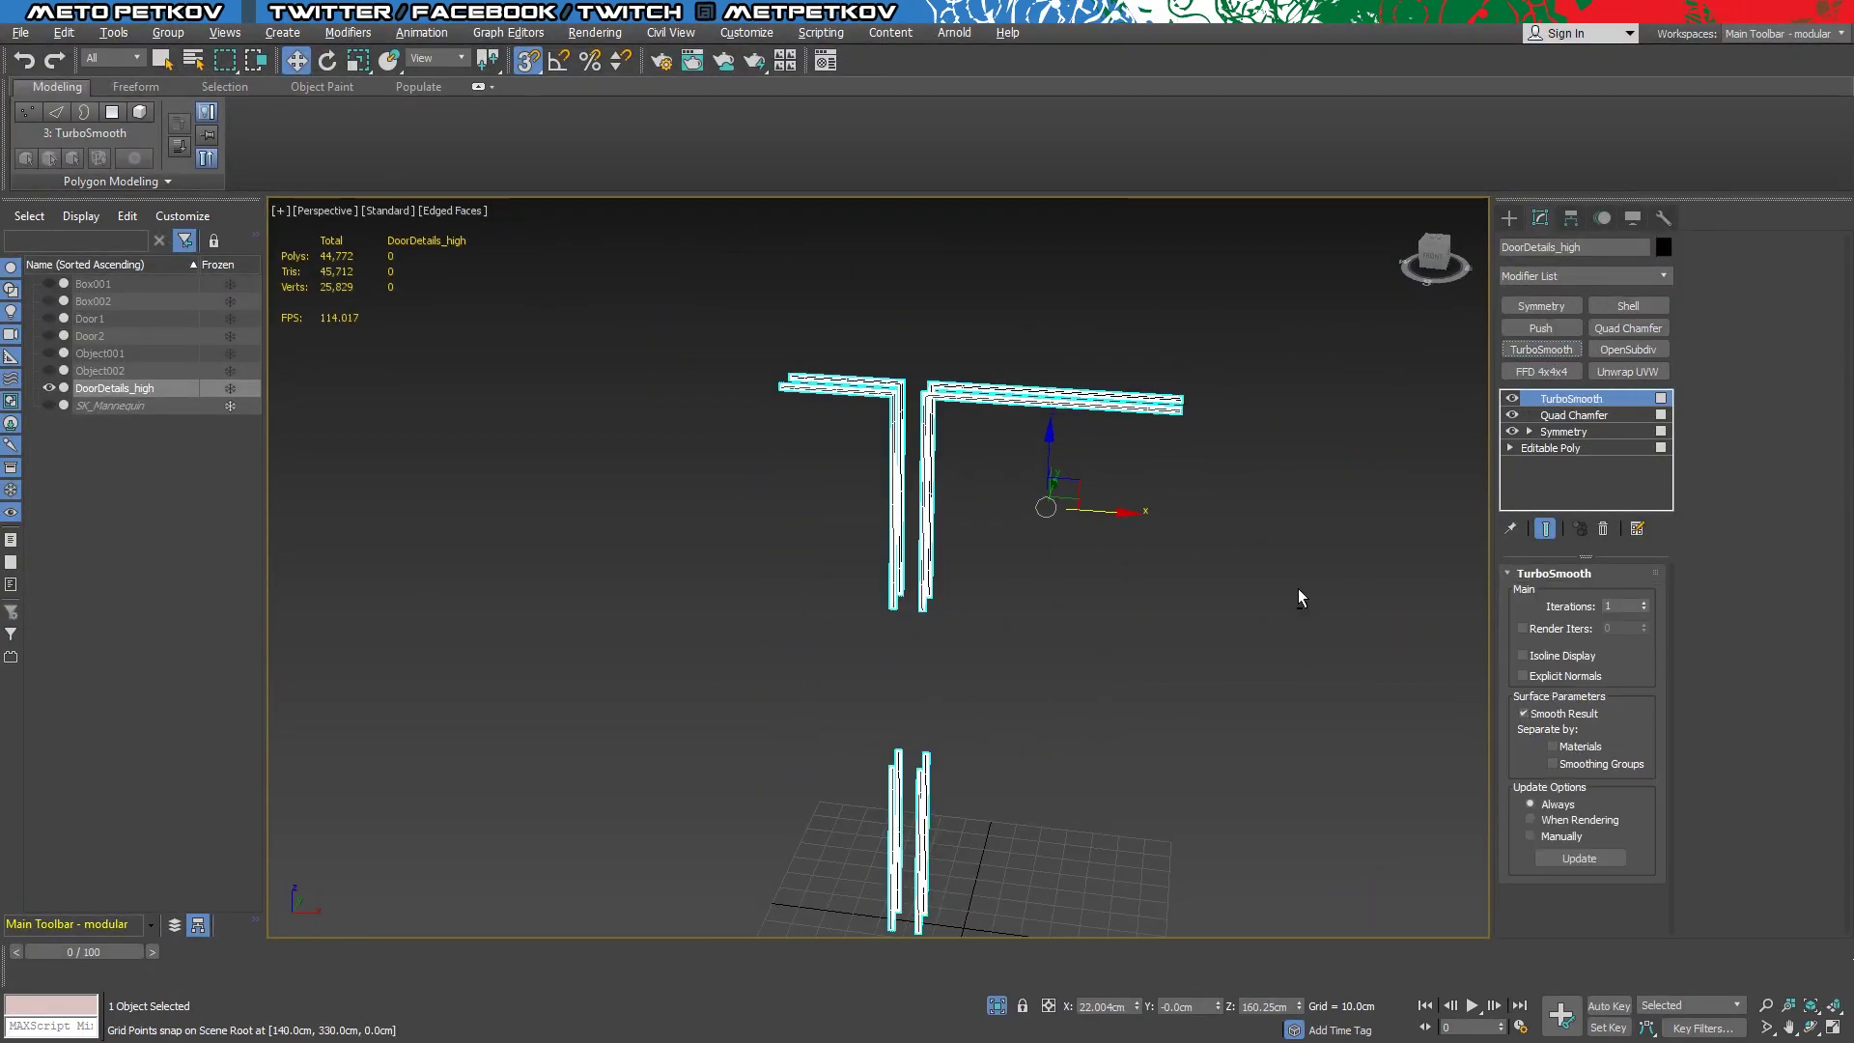
{"action": "mouse_move", "coordinate": [1297, 588]}
{"action": "middle_mouse_down", "text": "alt"}
{"action": "mouse_move", "coordinate": [1307, 433]}
{"action": "mouse_move", "coordinate": [1000, 722]}
{"action": "middle_mouse_up", "text": "alt"}
{"action": "key", "text": "shift+z"}
{"action": "key", "text": "shift+z"}
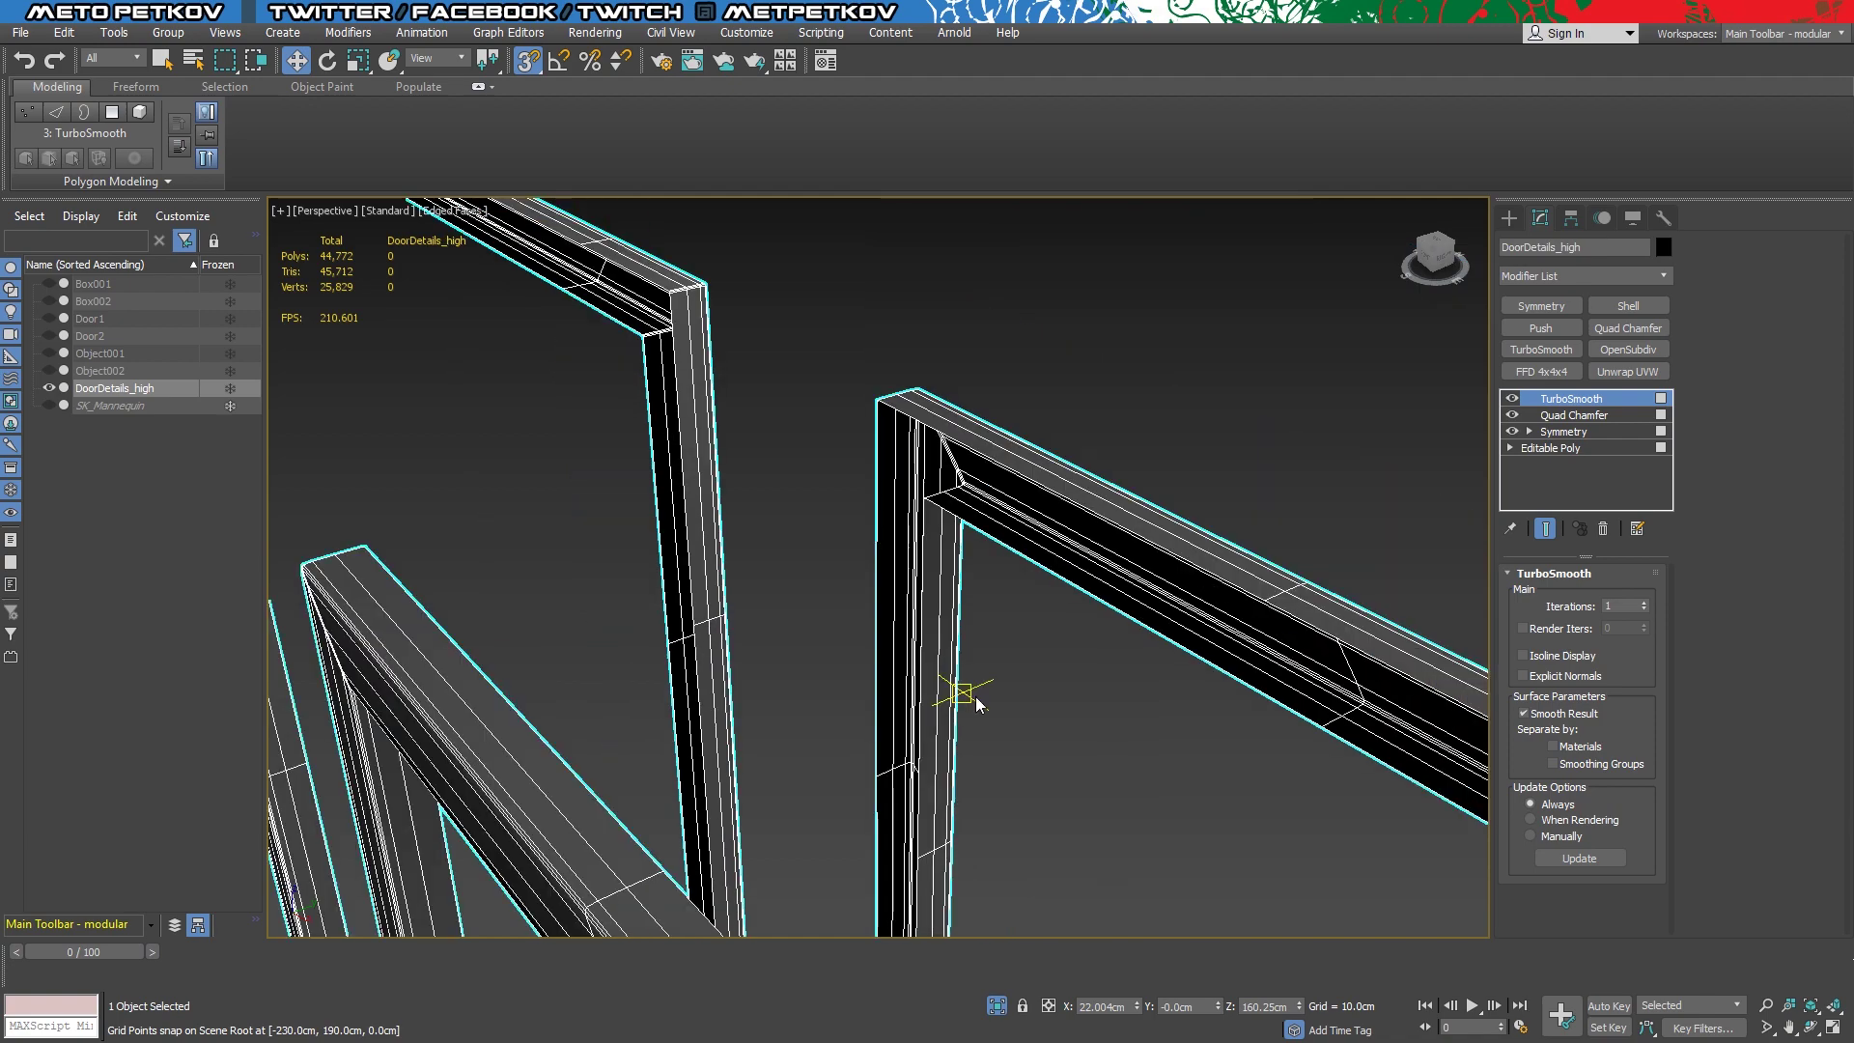
{"action": "key", "text": "shift+z"}
{"action": "key", "text": "shift+z"}
{"action": "left_click", "coordinate": [1644, 609]}
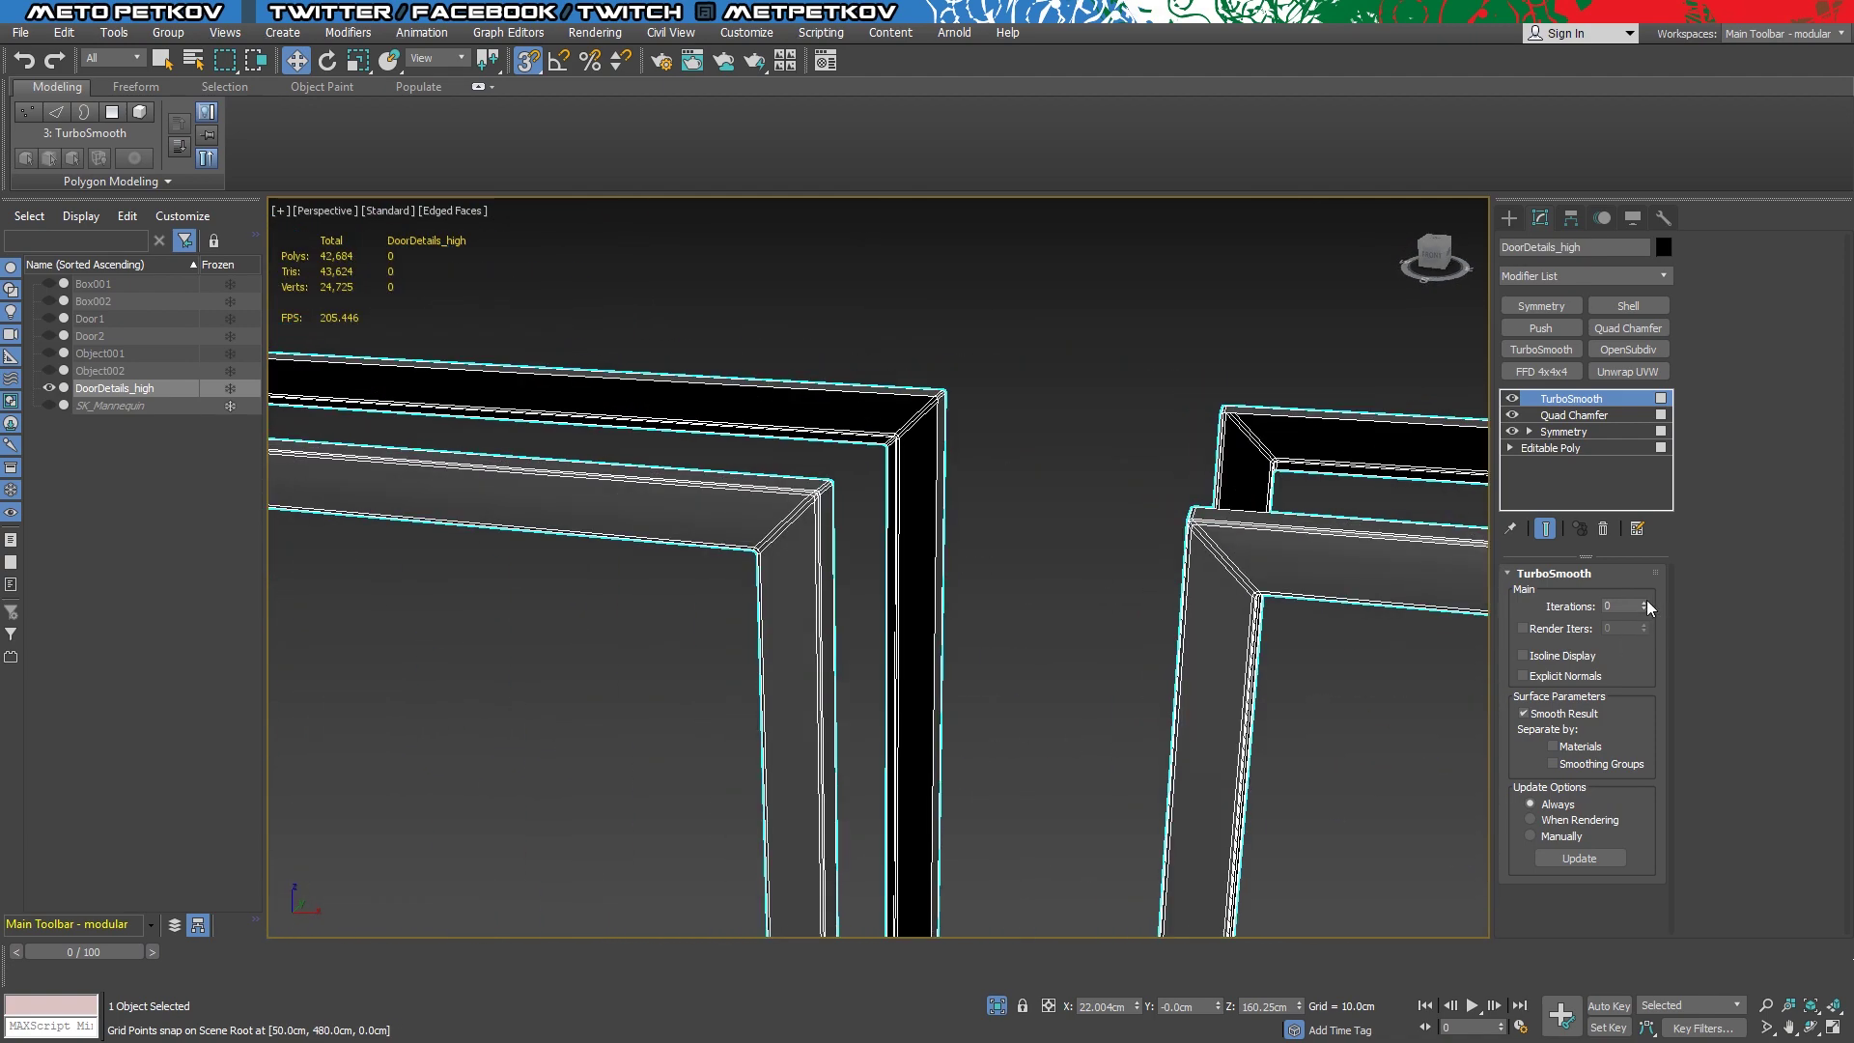
{"action": "left_click", "coordinate": [1645, 603]}
{"action": "left_click", "coordinate": [1645, 602]}
{"action": "key", "text": "F4"}
{"action": "key", "text": "shift+z"}
{"action": "key", "text": "shift+z"}
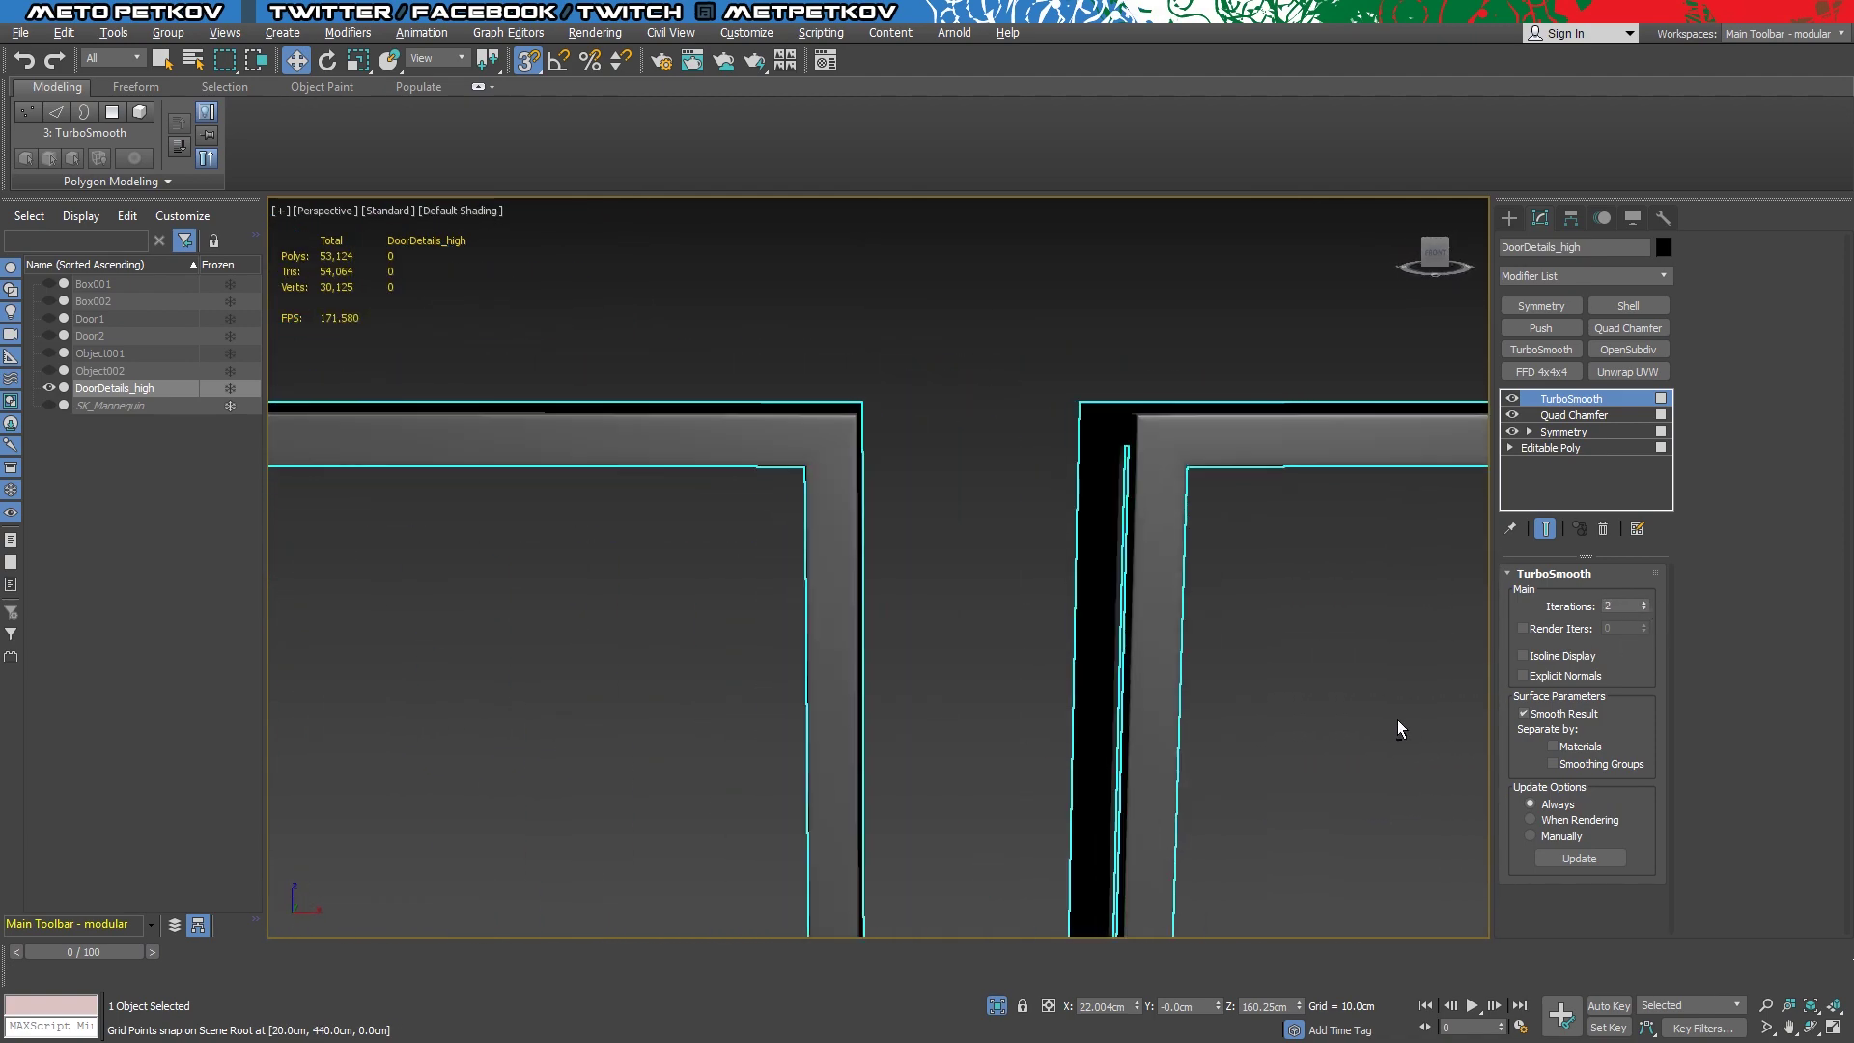
Exit isolation and select the frame strips Object001 and Object002, ending on the right strip
{"action": "scroll", "coordinate": [1398, 730], "scroll_direction": "down", "scroll_amount": 5}
{"action": "mouse_move", "coordinate": [1227, 690]}
{"action": "middle_mouse_down"}
{"action": "mouse_move", "coordinate": [1314, 413]}
{"action": "mouse_move", "coordinate": [1320, 630]}
{"action": "middle_mouse_up"}
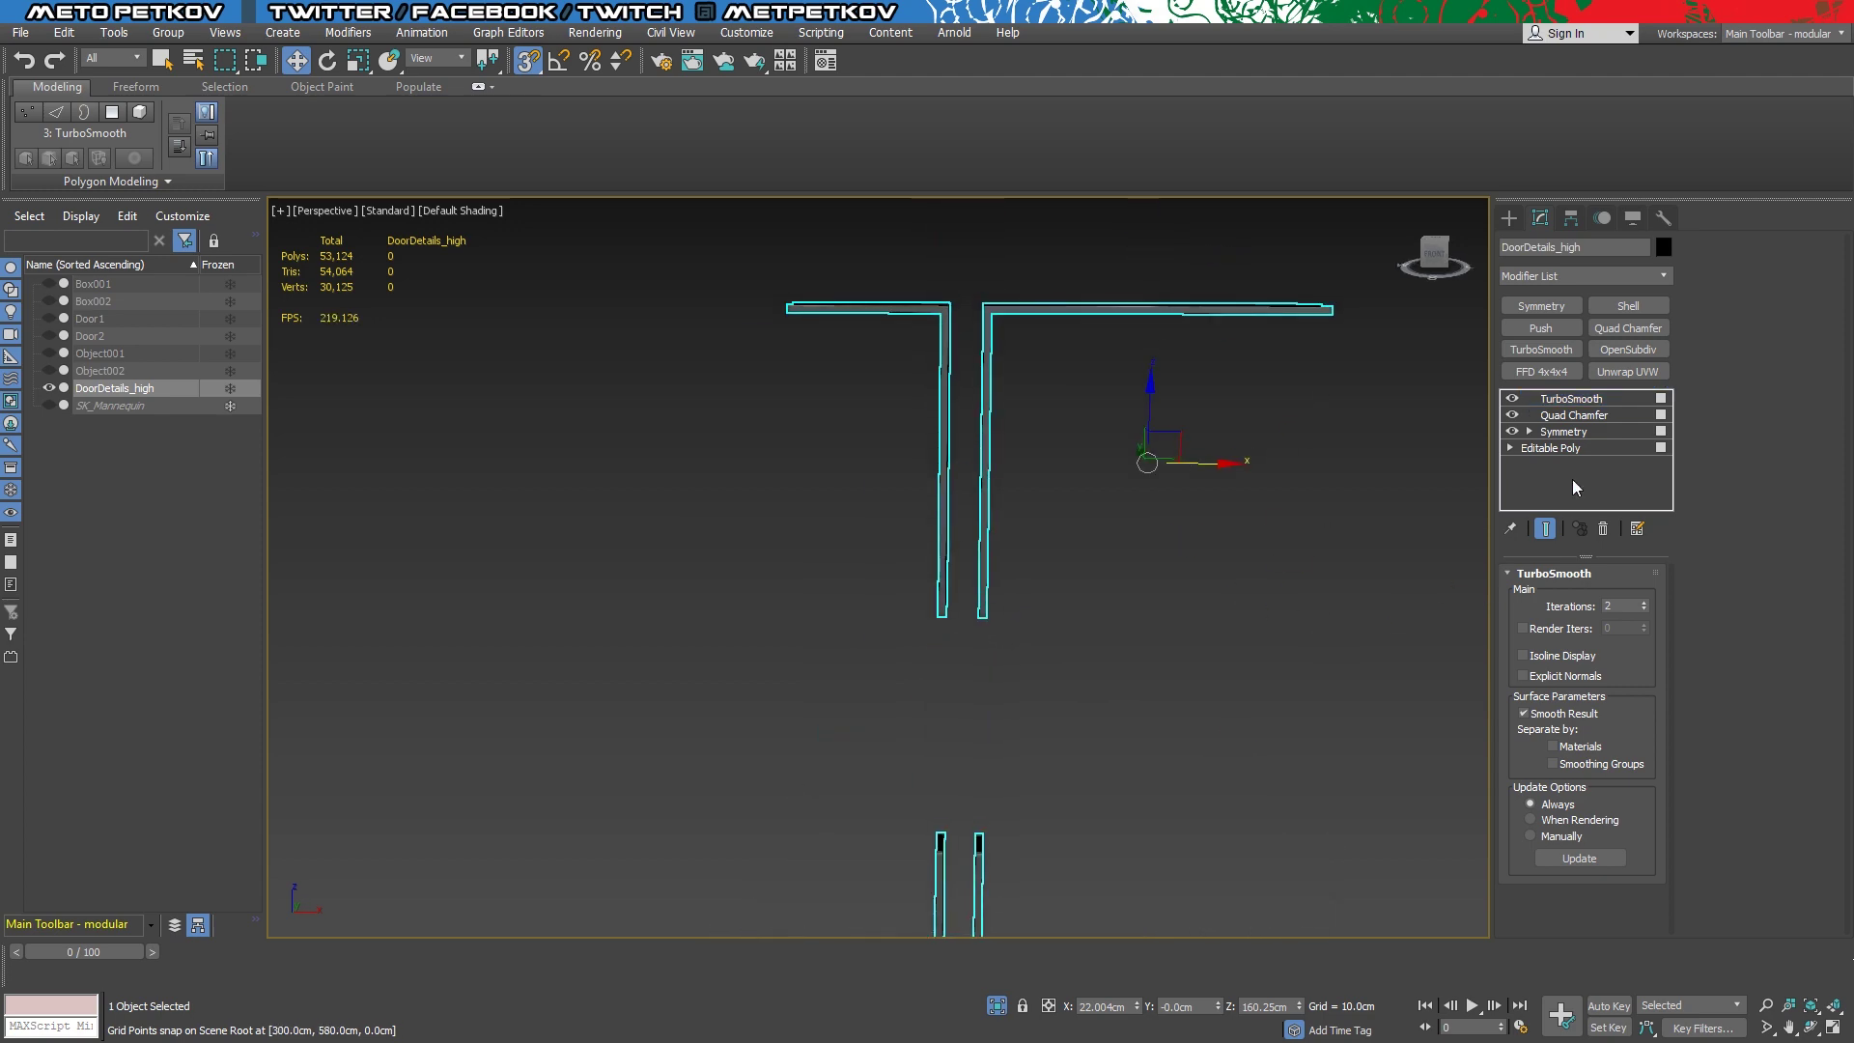
{"action": "left_click", "coordinate": [997, 1007]}
{"action": "middle_click_drag", "start_coordinate": [1126, 641], "coordinate": [715, 646], "text": "alt"}
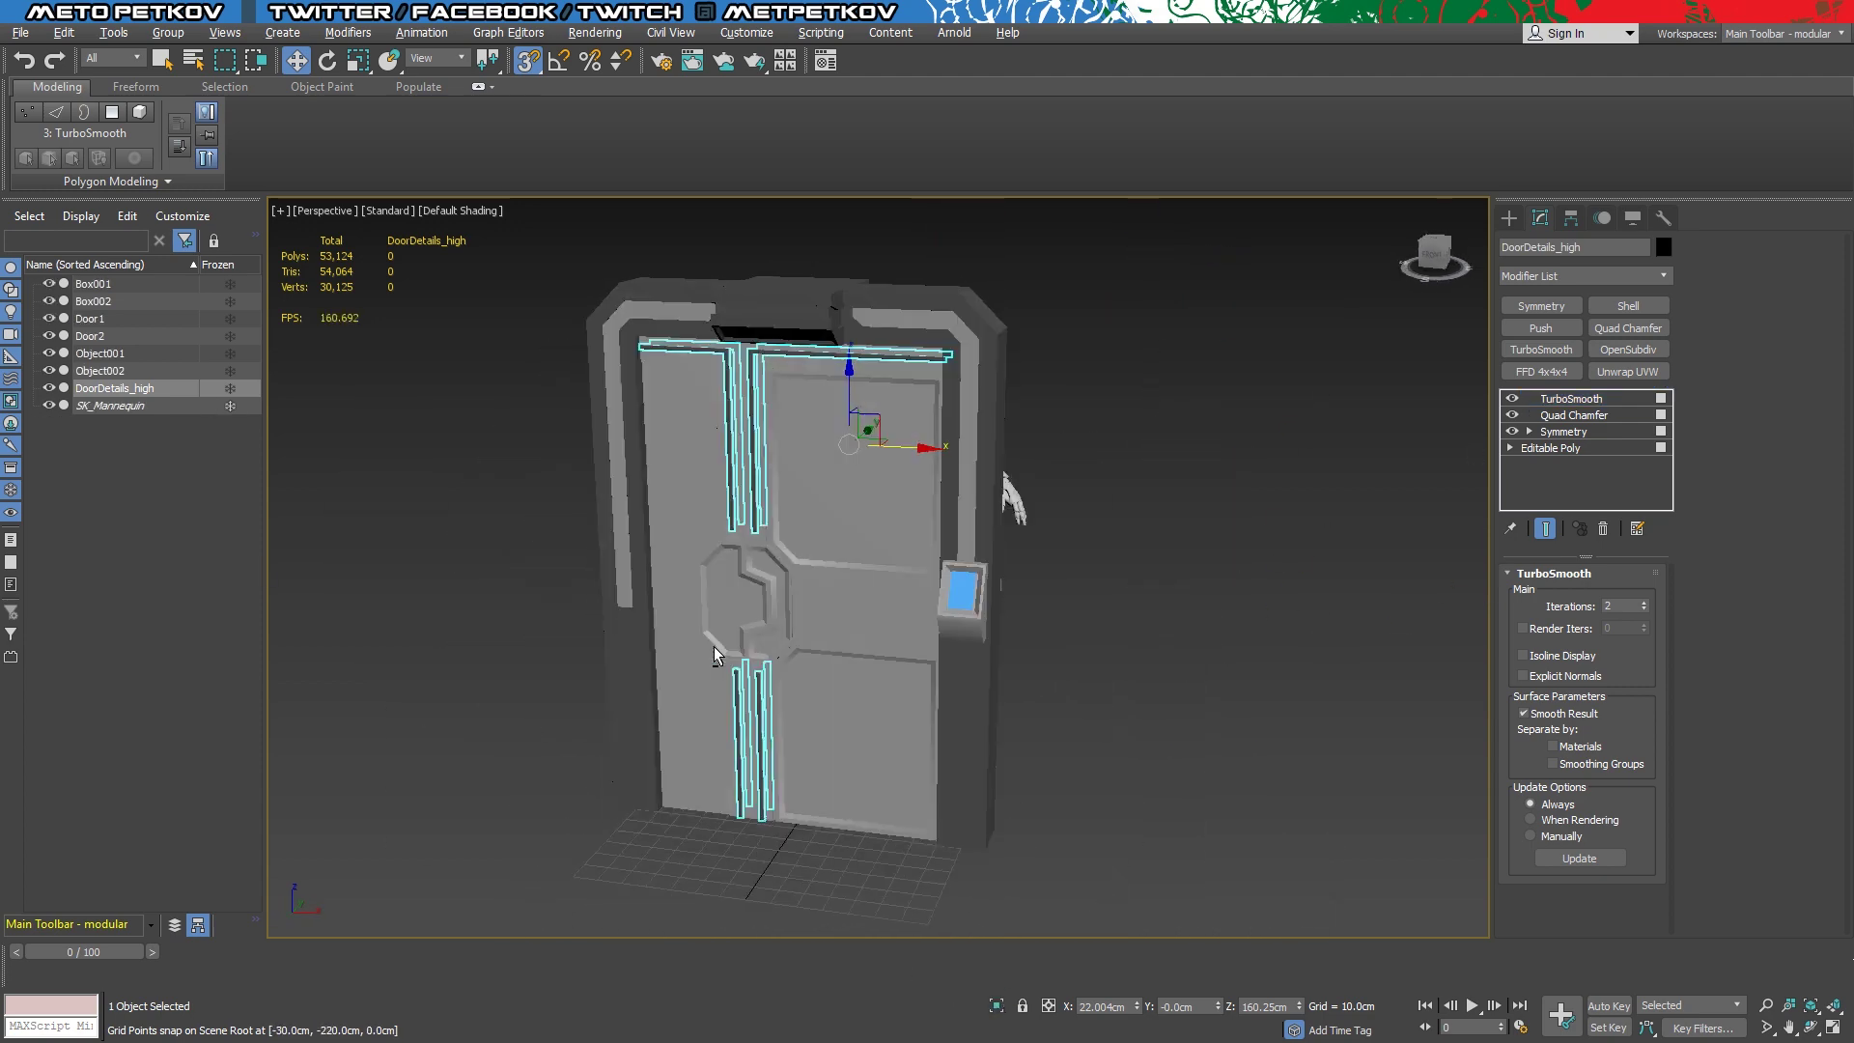
{"action": "left_click", "coordinate": [632, 476]}
{"action": "left_click", "coordinate": [606, 481]}
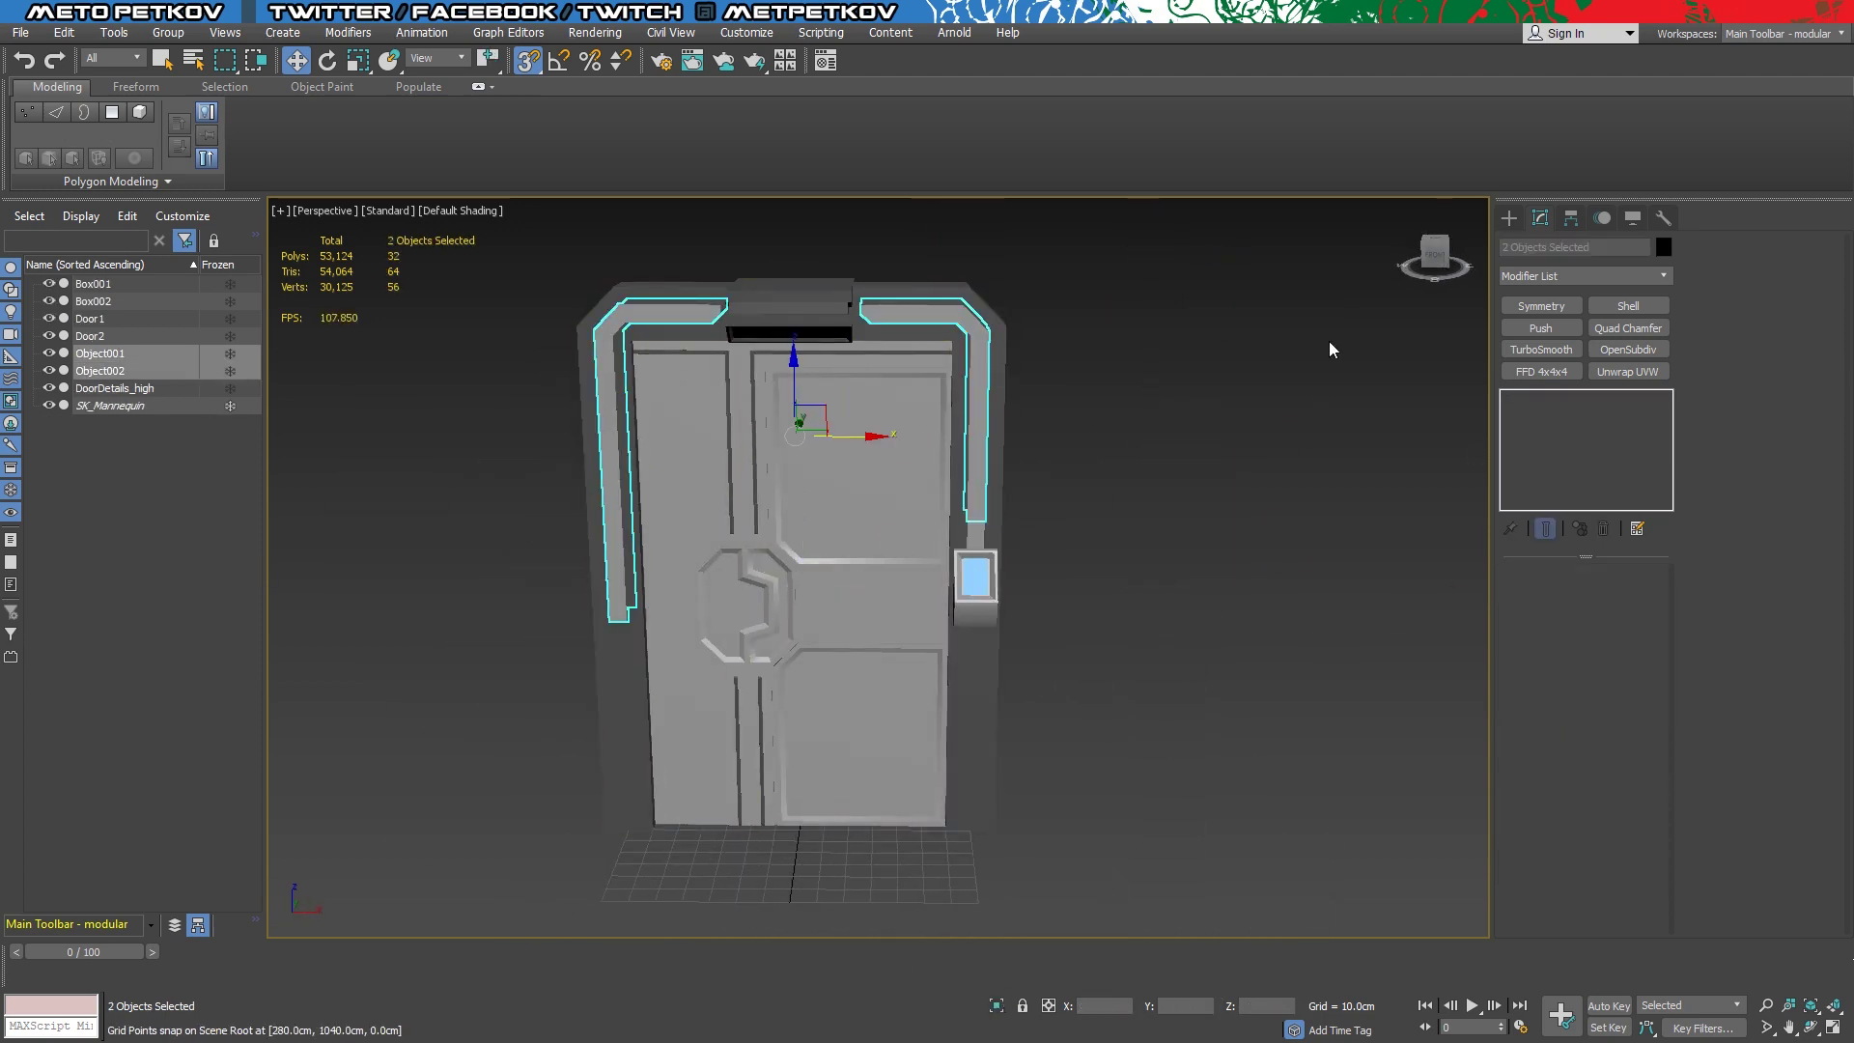
{"action": "left_click", "coordinate": [977, 415]}
Delete the Symmetry modifiers from both the right and left frame strips
{"action": "left_click", "coordinate": [1572, 223]}
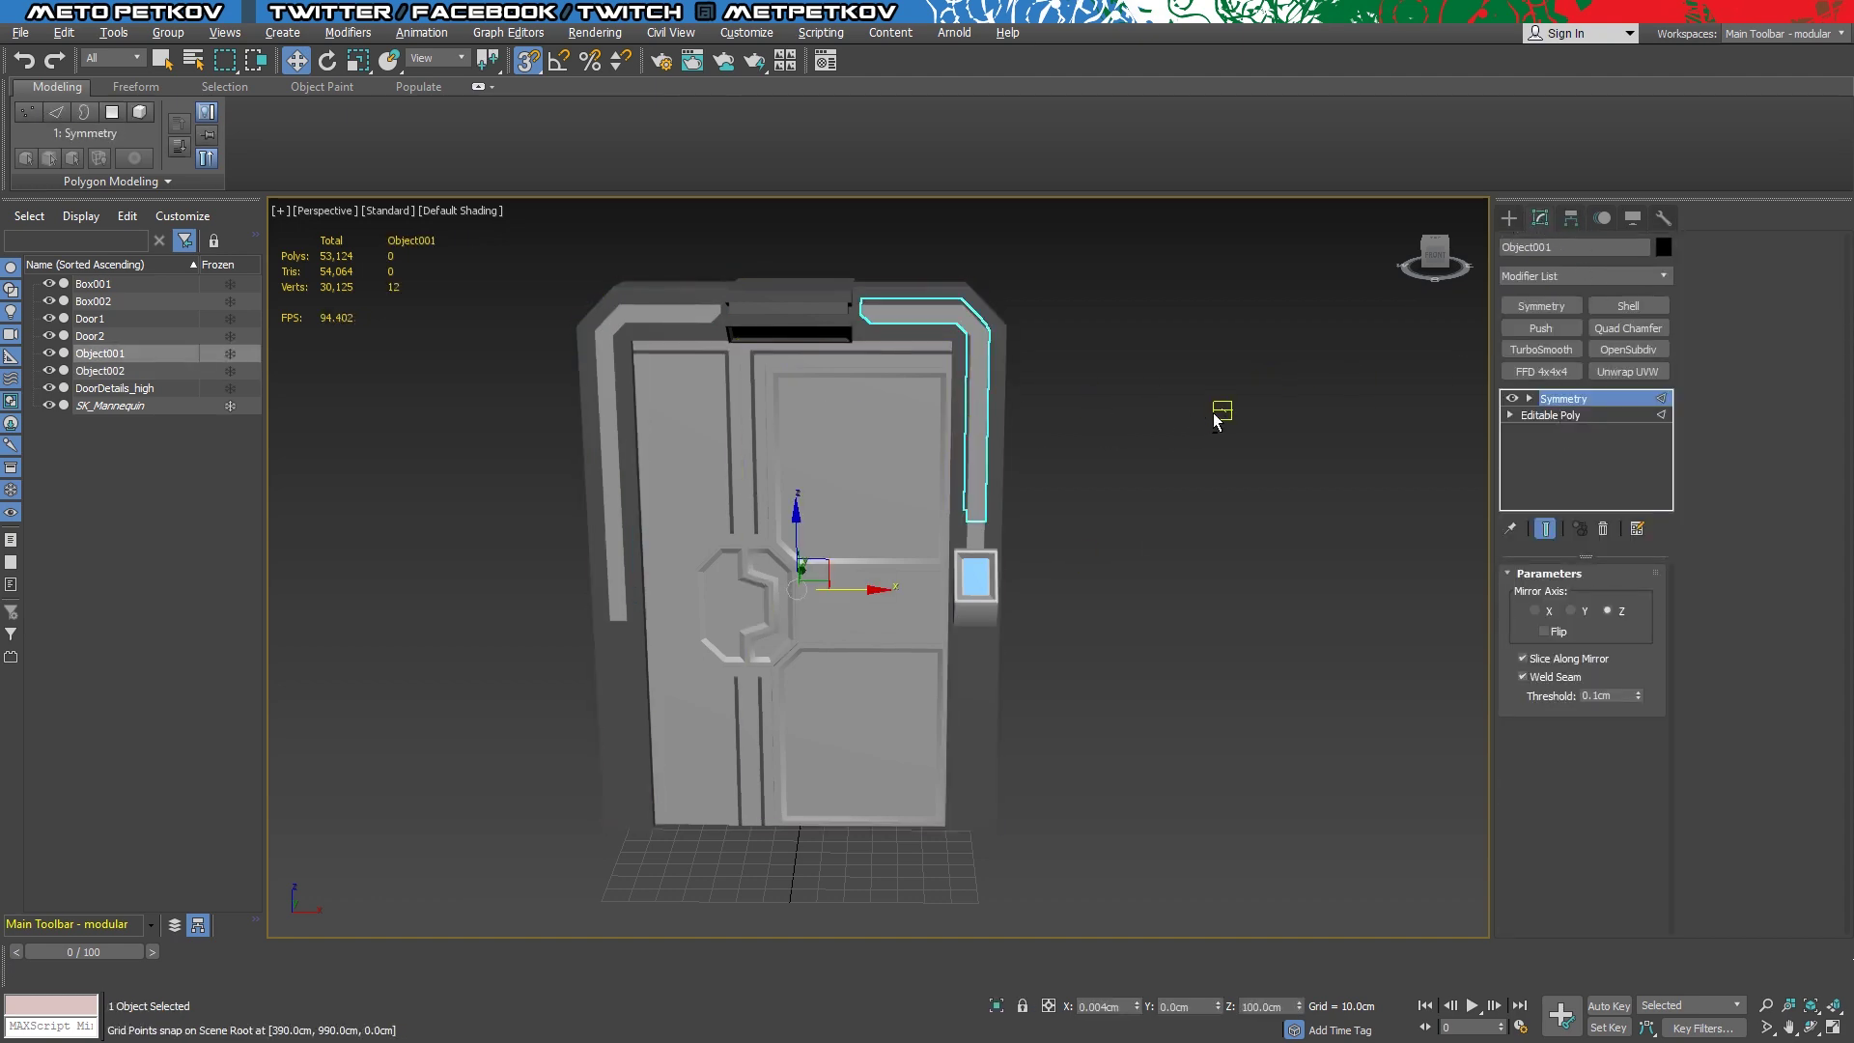
{"action": "middle_click_drag", "start_coordinate": [1215, 419], "coordinate": [1210, 430], "text": "alt"}
{"action": "left_click", "coordinate": [1602, 528]}
{"action": "mouse_move", "coordinate": [1085, 366]}
{"action": "middle_mouse_down", "text": "alt"}
{"action": "mouse_move", "coordinate": [708, 309]}
{"action": "mouse_move", "coordinate": [1426, 404]}
{"action": "mouse_move", "coordinate": [1186, 409]}
{"action": "mouse_move", "coordinate": [1232, 472]}
{"action": "middle_mouse_up", "text": "alt"}
{"action": "left_click", "coordinate": [709, 309]}
{"action": "left_click", "coordinate": [1603, 529]}
{"action": "scroll", "coordinate": [1232, 472], "scroll_direction": "down", "scroll_amount": 3}
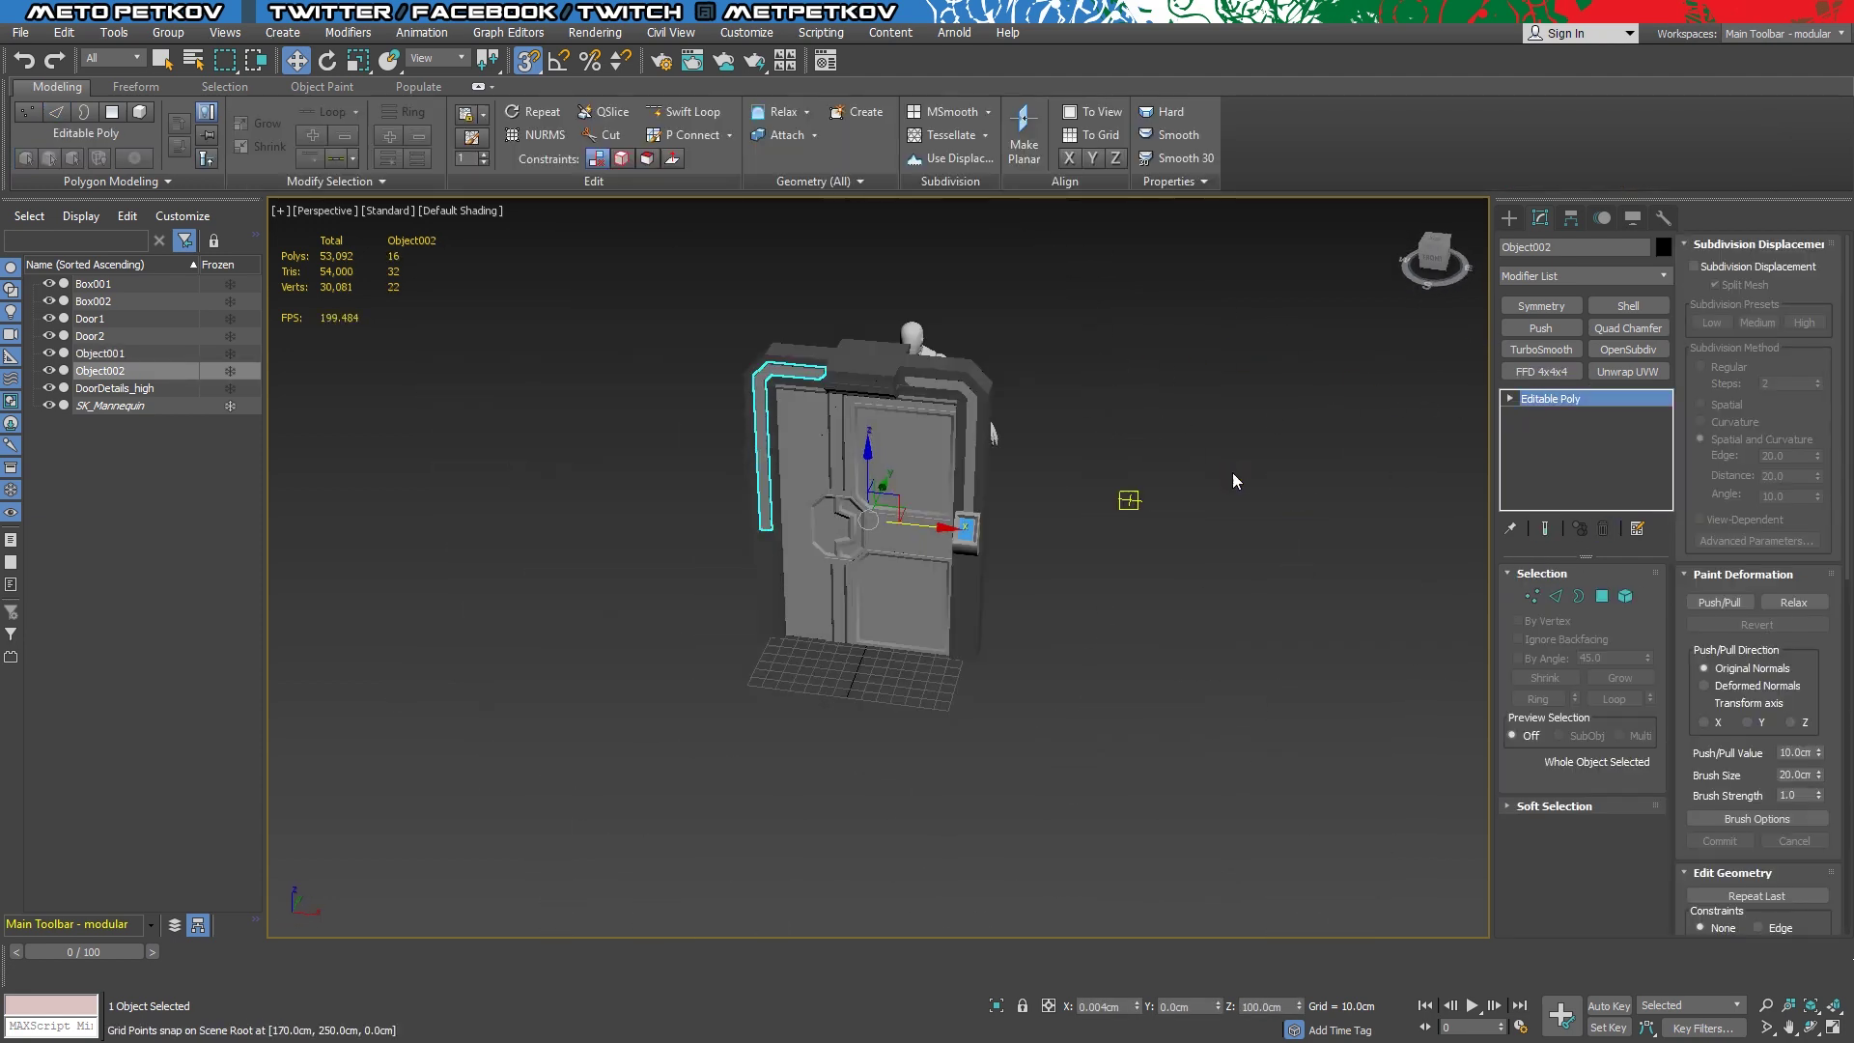
{"action": "scroll", "coordinate": [1232, 472], "scroll_direction": "up", "scroll_amount": 8}
Attach the left frame strip to Object001, merging them into one object
{"action": "left_click", "coordinate": [114, 353]}
{"action": "key", "text": "z"}
{"action": "scroll", "coordinate": [1750, 605], "scroll_direction": "down", "scroll_amount": 3}
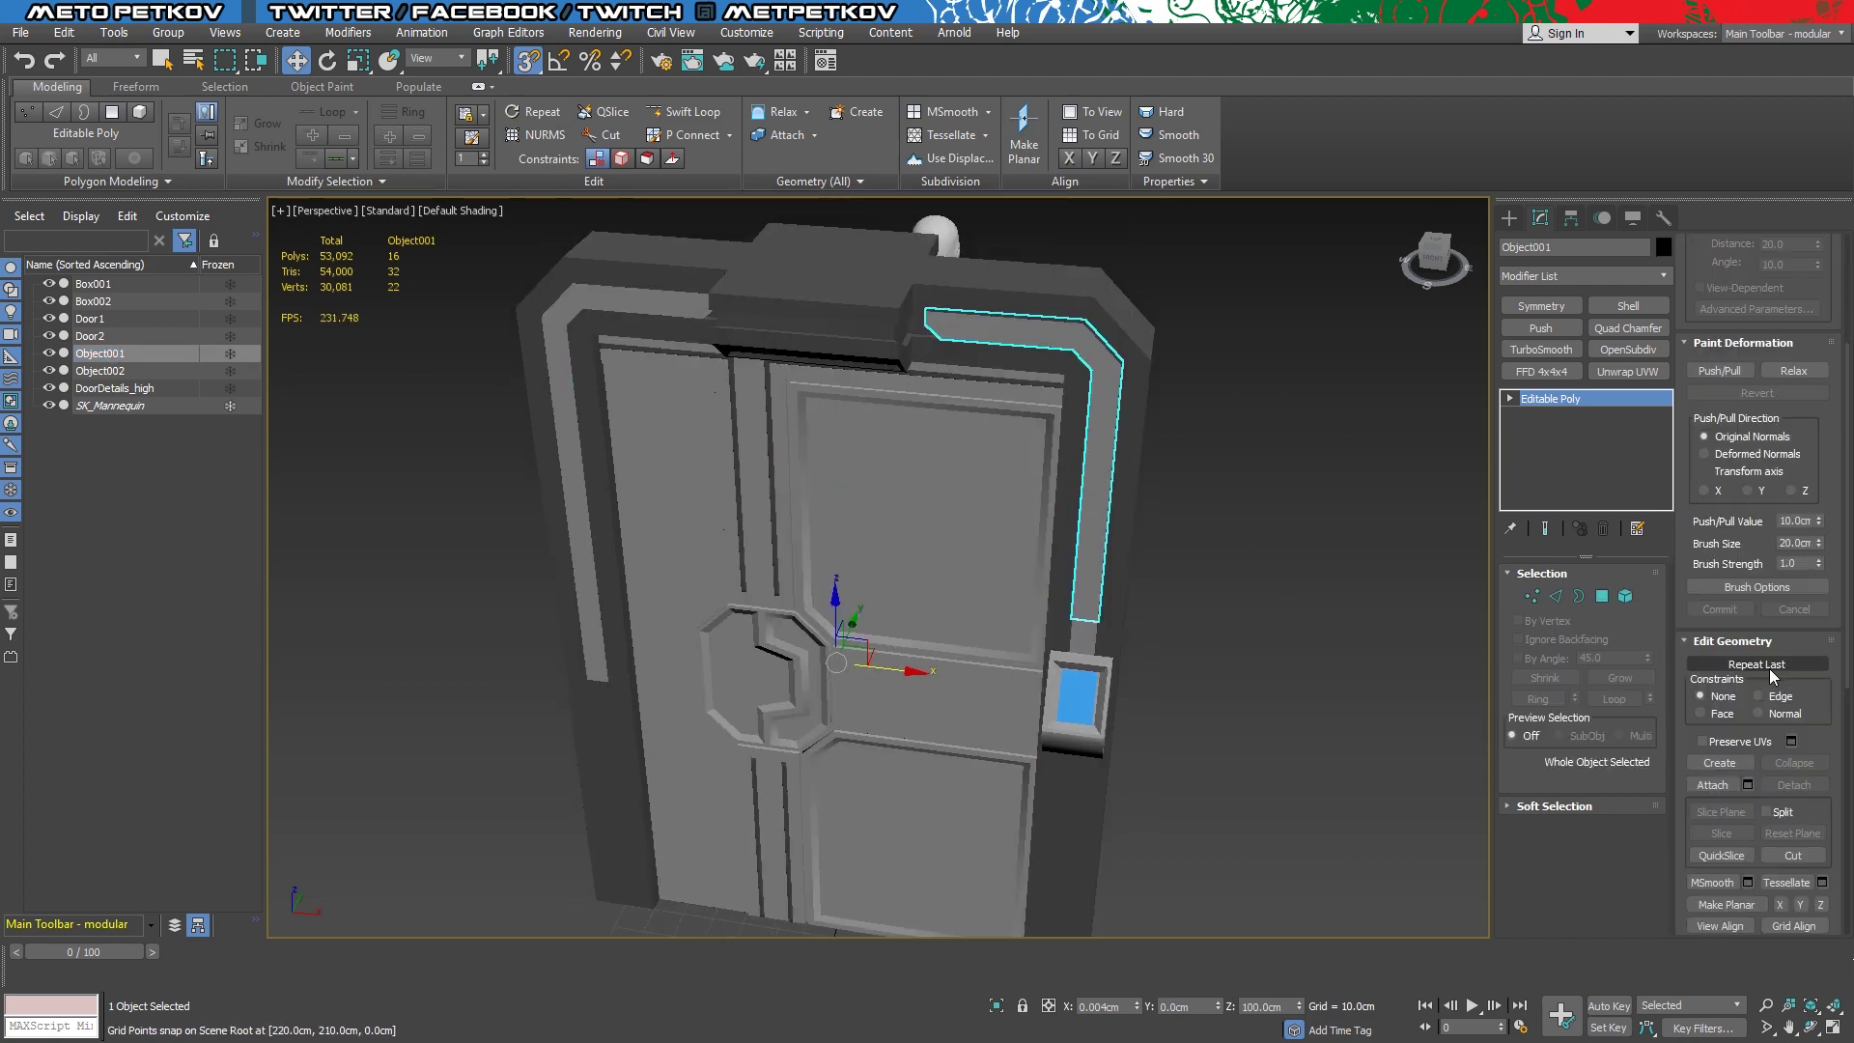
{"action": "scroll", "coordinate": [1784, 709], "scroll_direction": "down", "scroll_amount": 2}
{"action": "scroll", "coordinate": [1790, 873], "scroll_direction": "up", "scroll_amount": 5}
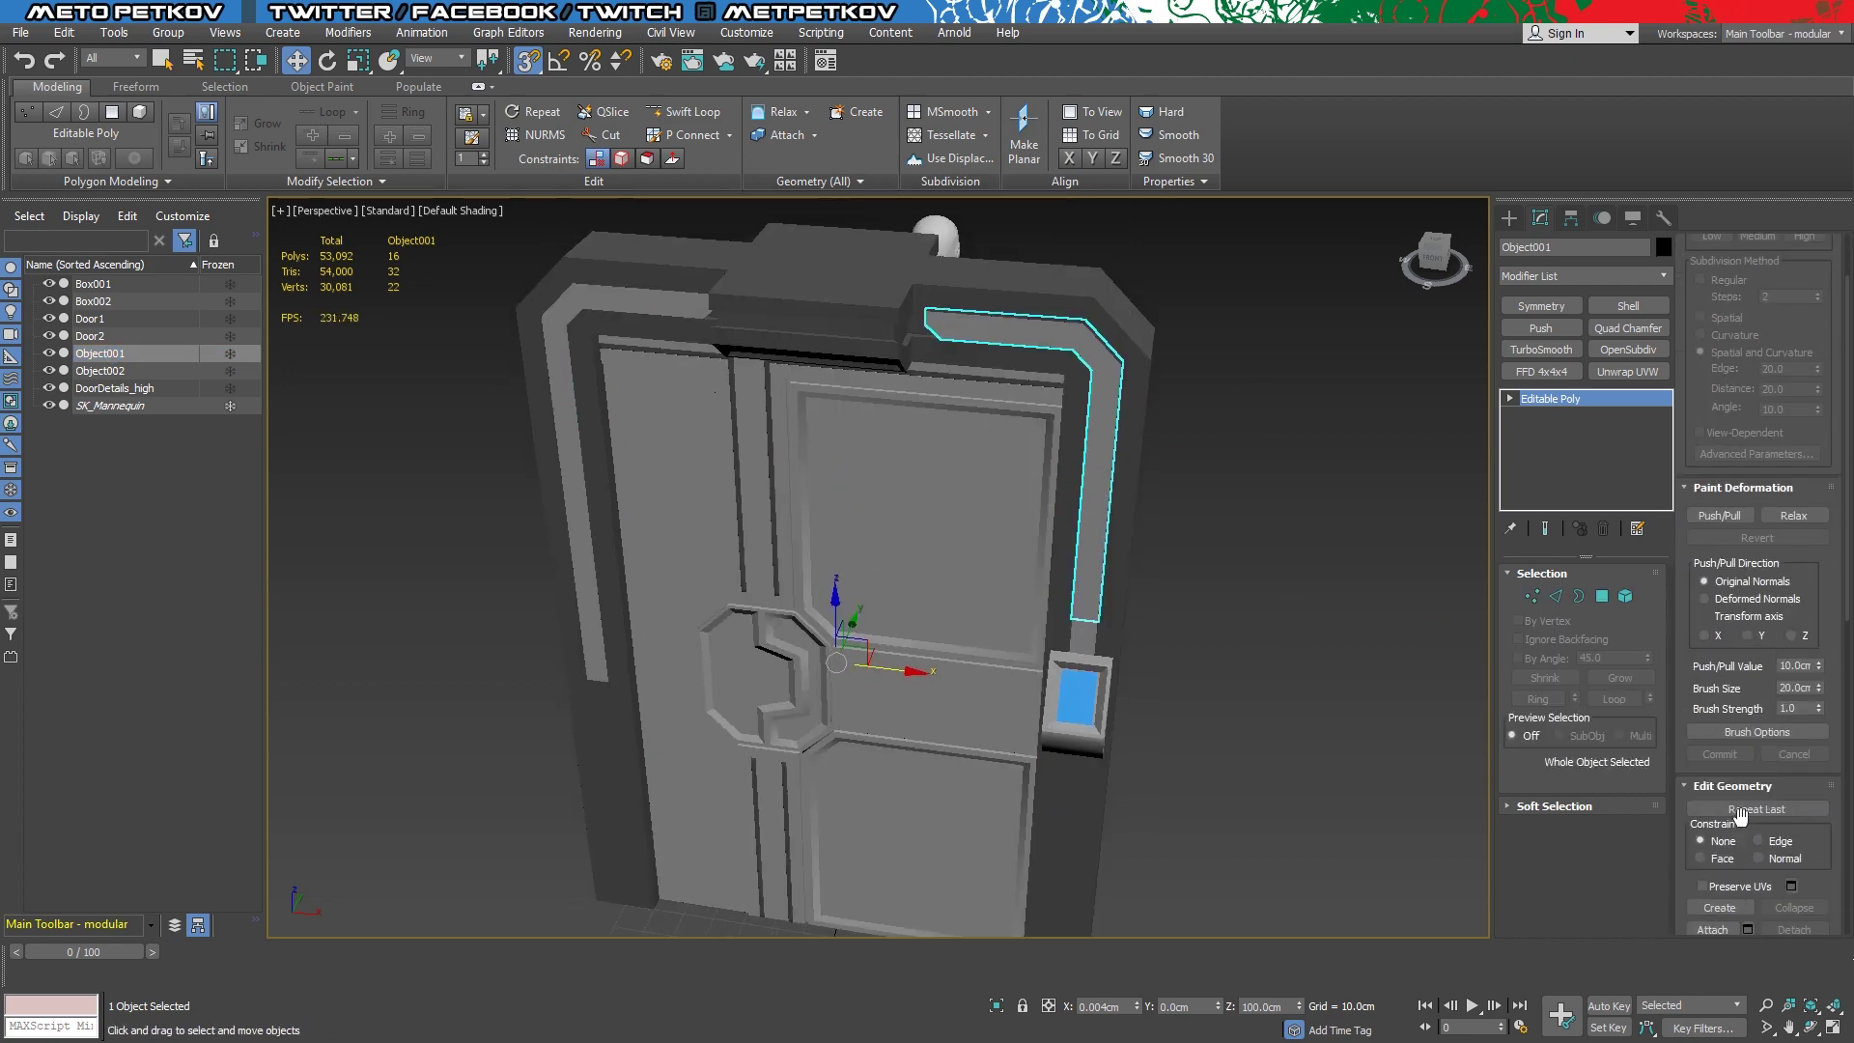
{"action": "key", "text": "1"}
{"action": "left_click", "coordinate": [1554, 397]}
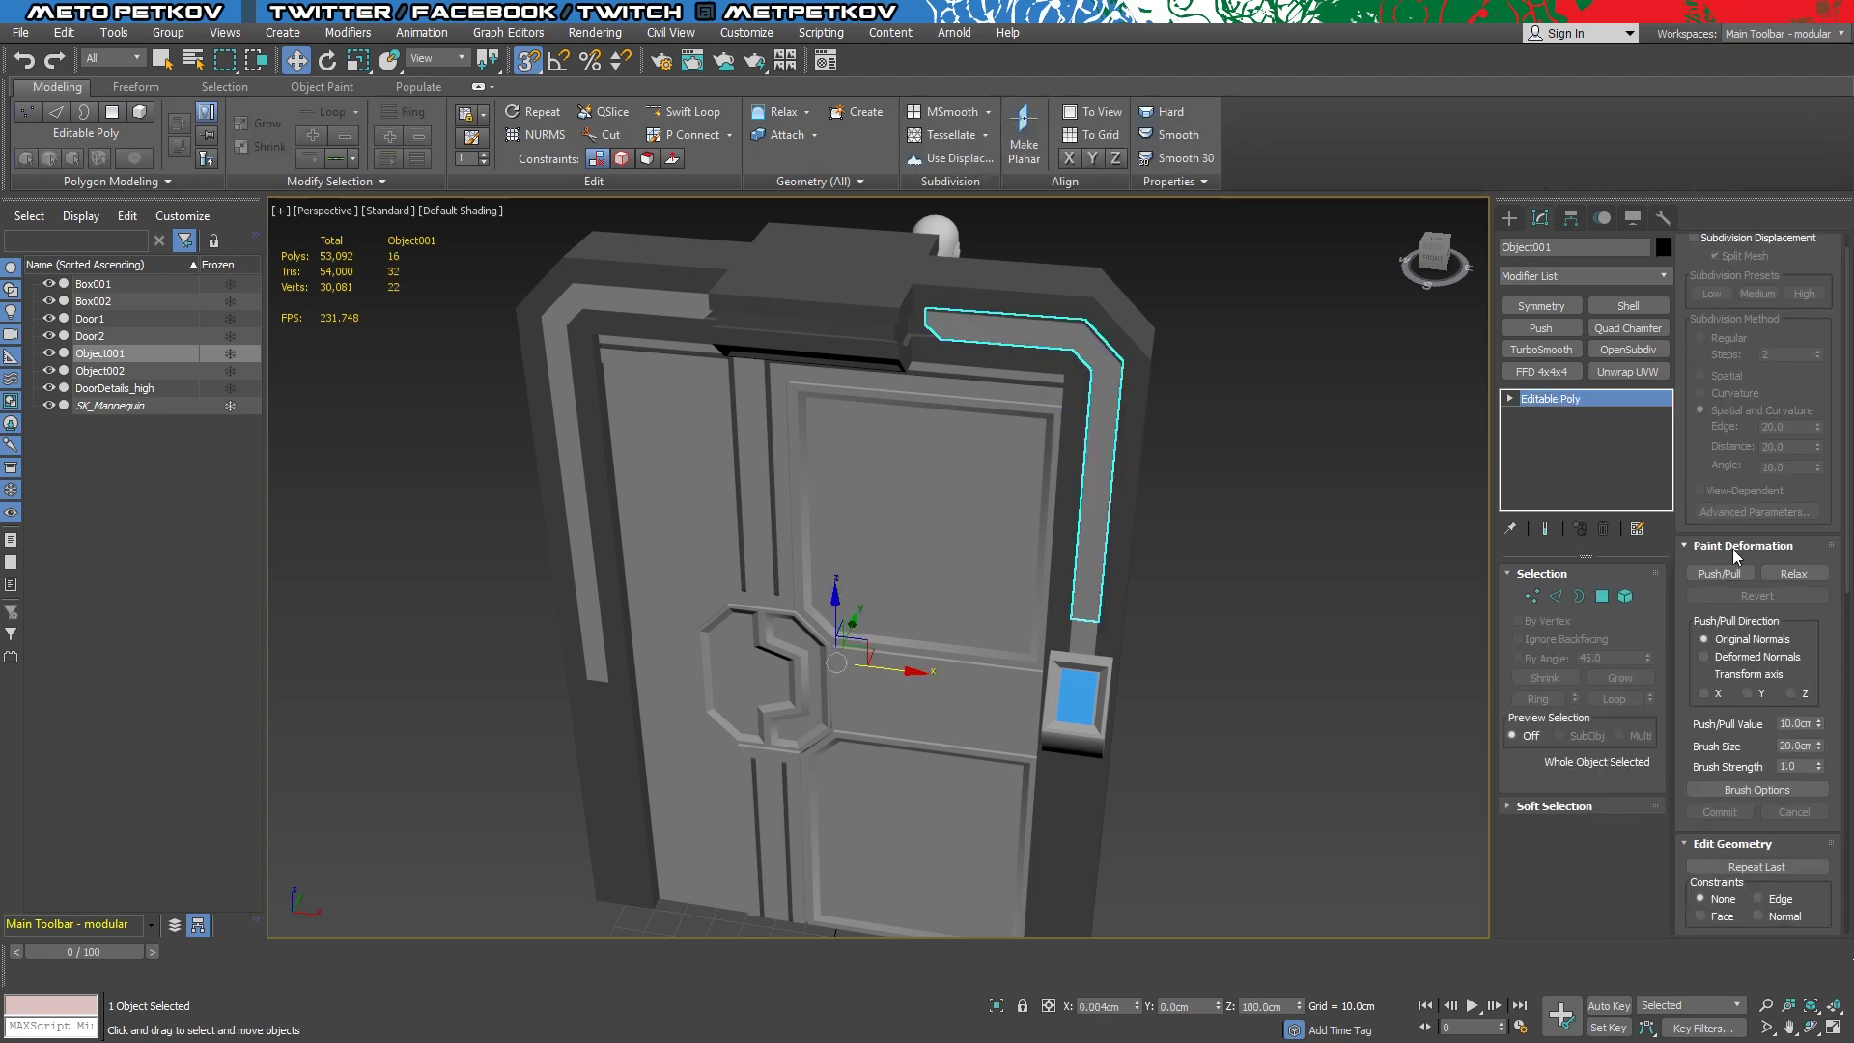
{"action": "scroll", "coordinate": [1733, 549], "scroll_direction": "down", "scroll_amount": 3}
{"action": "scroll", "coordinate": [1719, 628], "scroll_direction": "down", "scroll_amount": 2}
{"action": "left_click", "coordinate": [579, 463]}
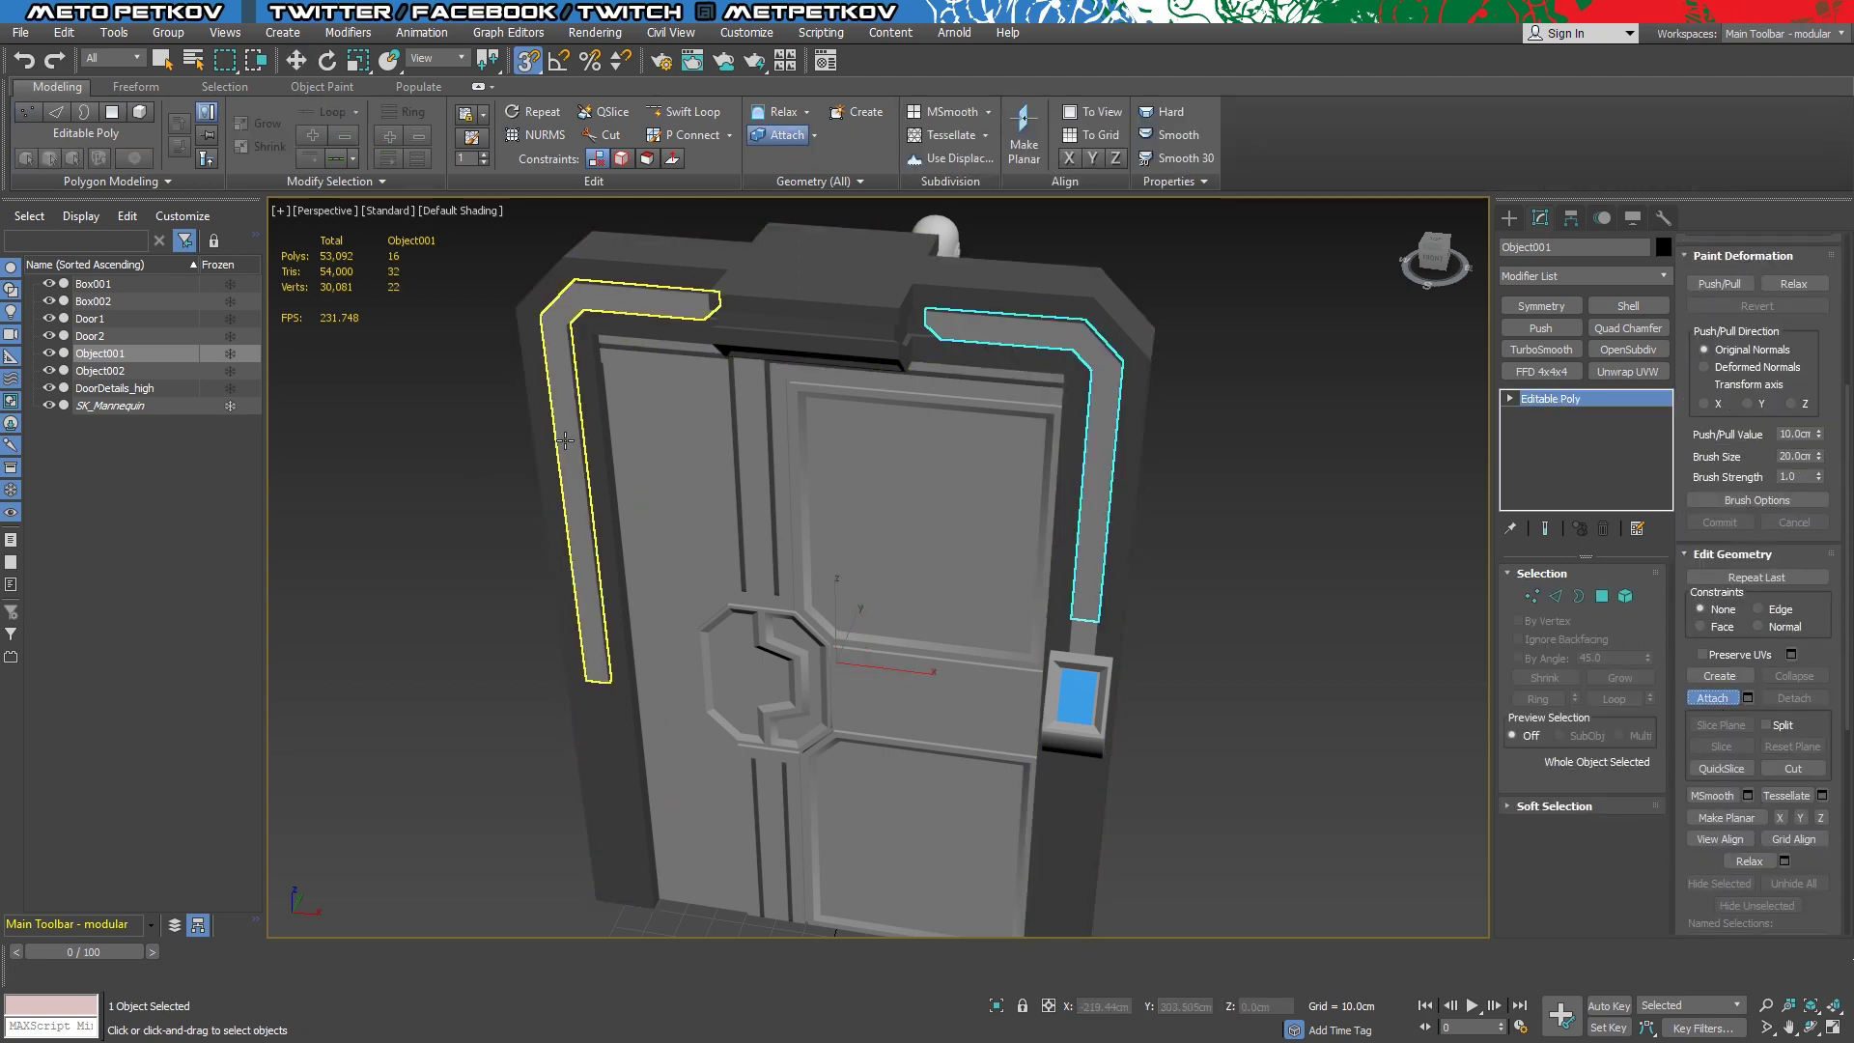
{"action": "mouse_move", "coordinate": [579, 463]}
{"action": "middle_mouse_down", "text": "alt"}
{"action": "mouse_move", "coordinate": [1187, 450]}
{"action": "mouse_move", "coordinate": [1062, 463]}
{"action": "middle_mouse_up", "text": "alt"}
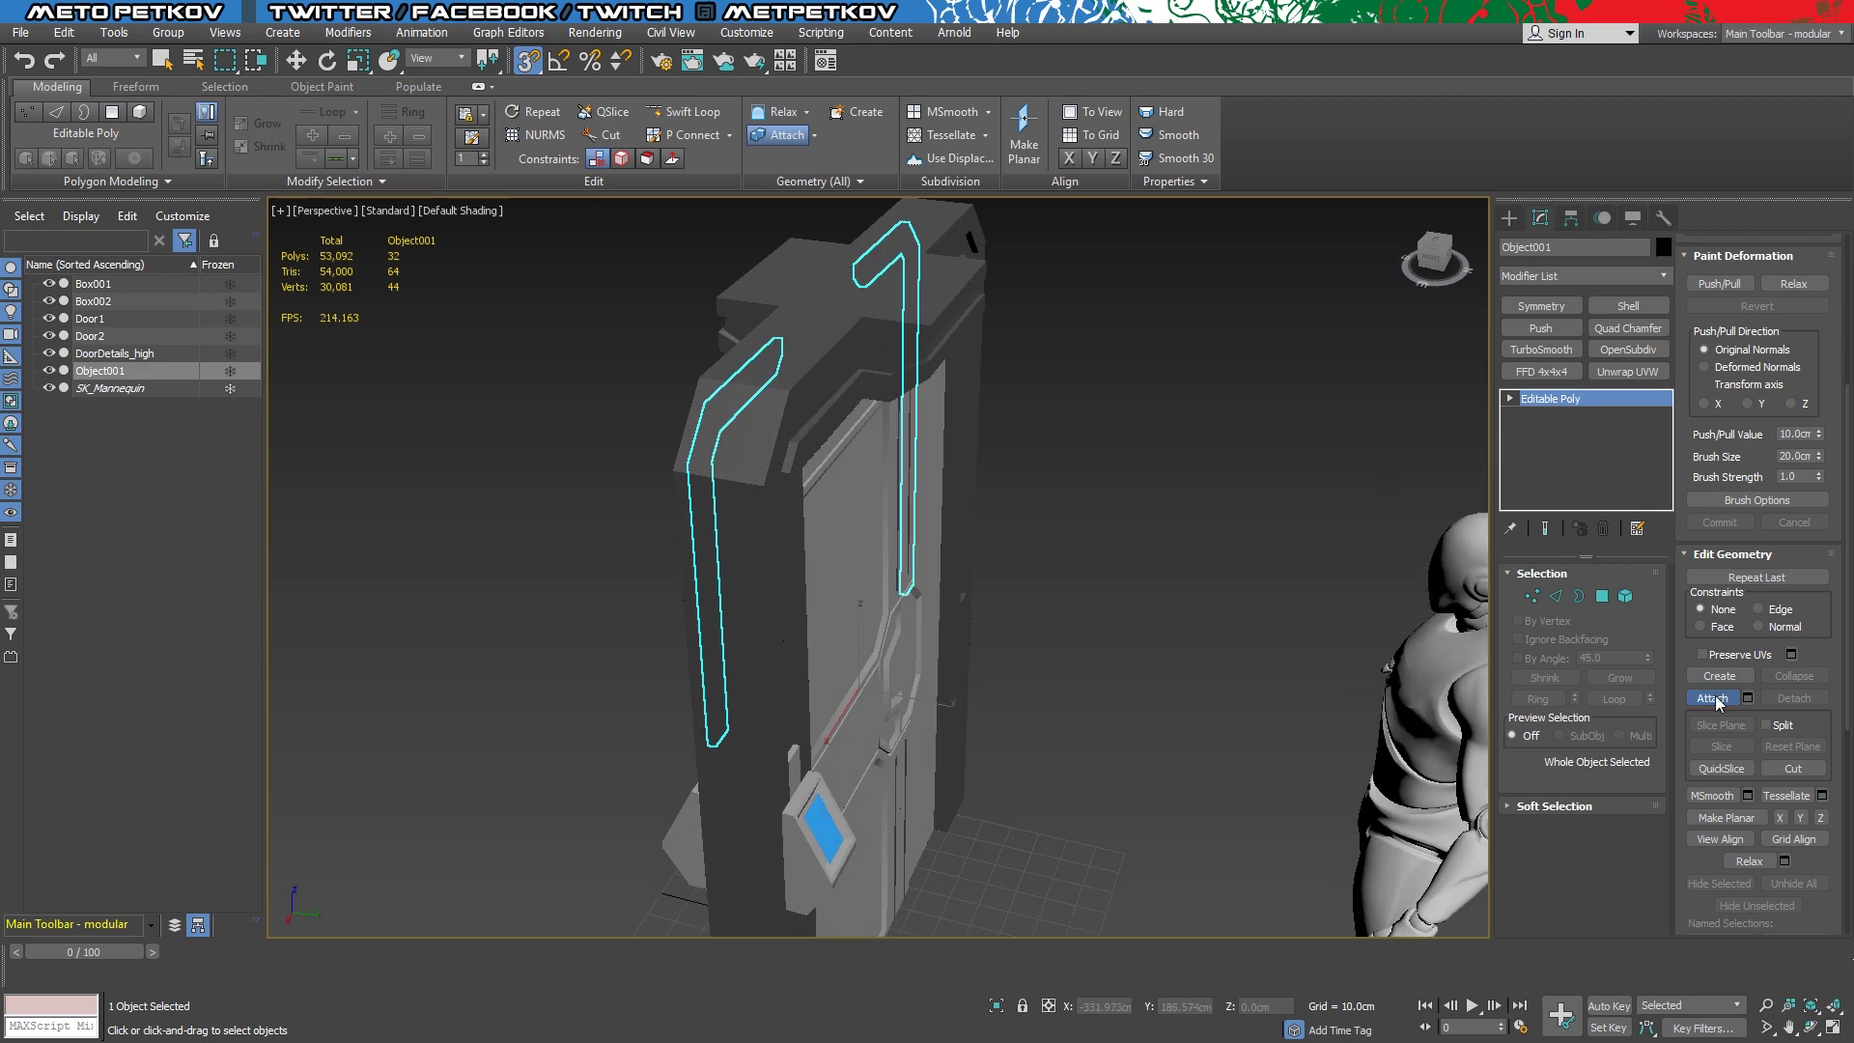
{"action": "key", "text": "w"}
Rename the merged object to FrameDetails_high and add a Symmetry modifier
{"action": "right_click", "coordinate": [188, 371]}
{"action": "left_click", "coordinate": [221, 446]}
{"action": "type", "text": "FrameDetails_high"}
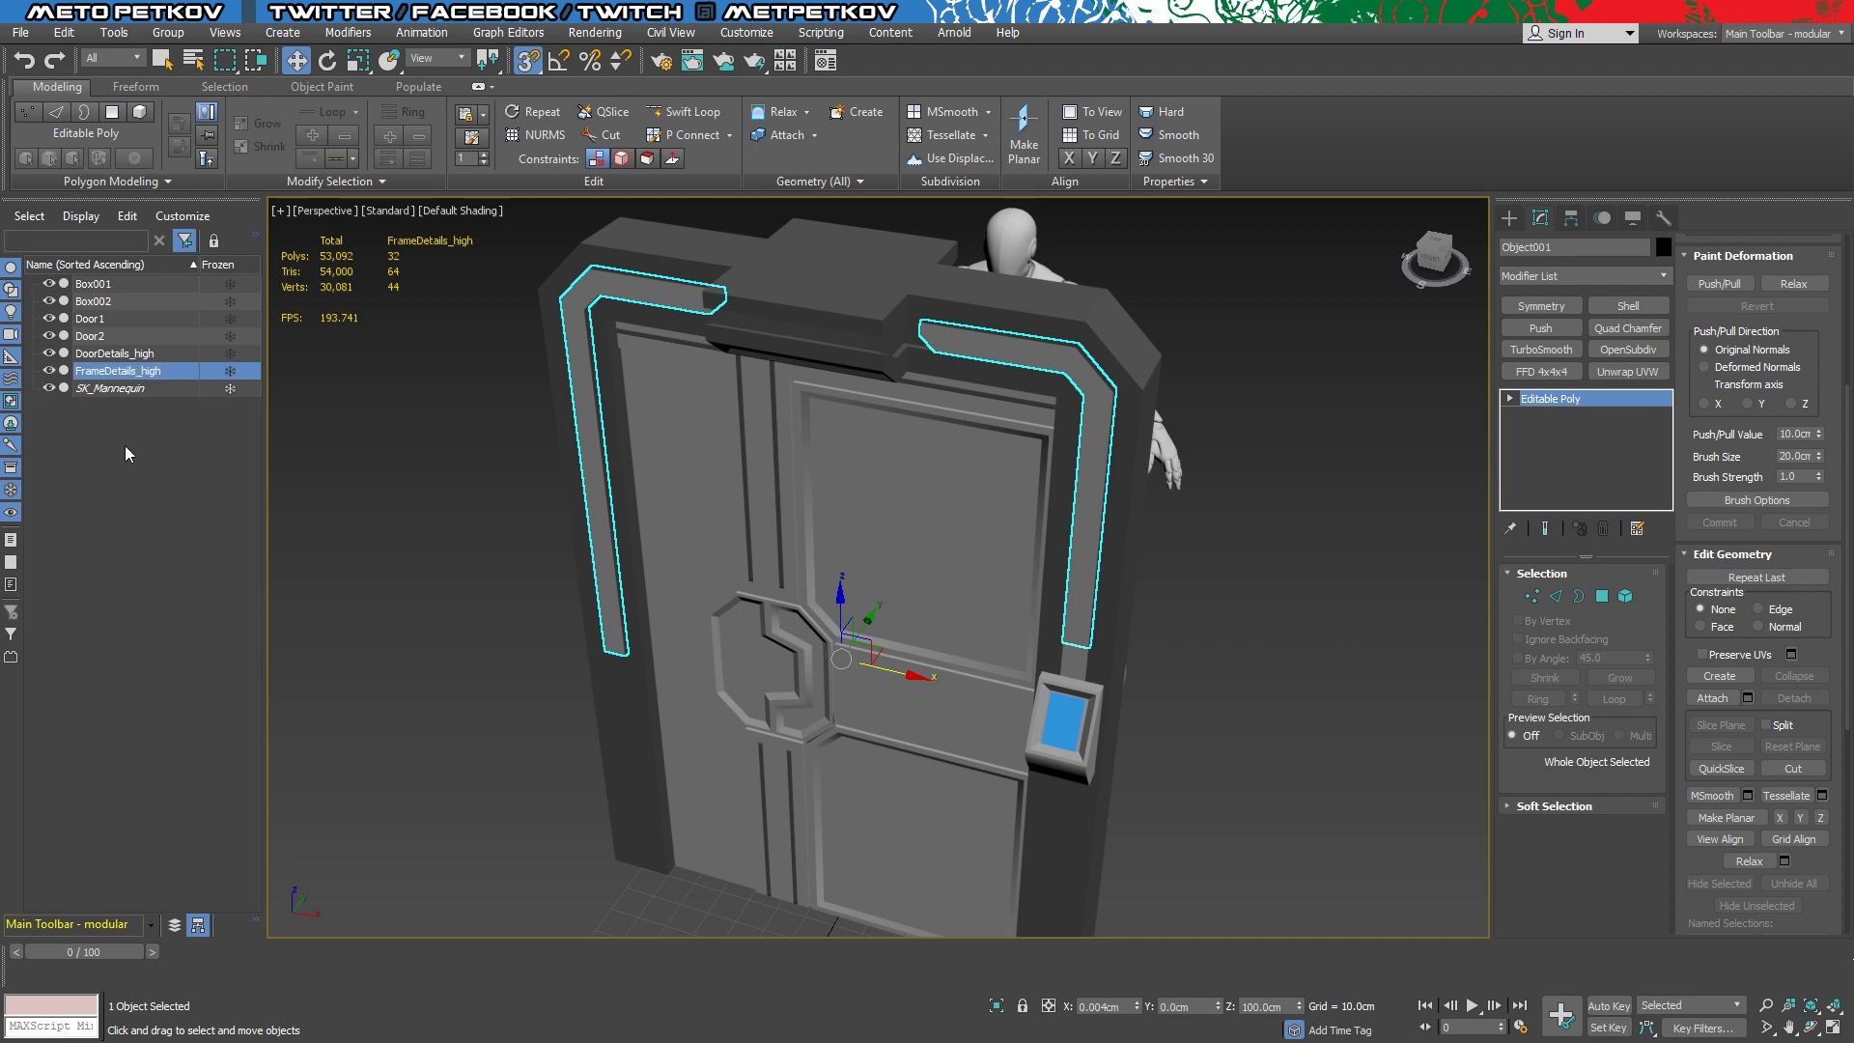
{"action": "middle_click_drag", "start_coordinate": [1255, 488], "coordinate": [1477, 504], "text": "alt"}
{"action": "left_click", "coordinate": [1541, 306]}
{"action": "mouse_move", "coordinate": [1428, 579]}
{"action": "middle_mouse_down", "text": "alt"}
{"action": "mouse_move", "coordinate": [966, 459]}
{"action": "mouse_move", "coordinate": [652, 489]}
{"action": "mouse_move", "coordinate": [1357, 488]}
{"action": "middle_mouse_up", "text": "alt"}
Add then remove a Quad Chamfer, entering Polygon mode on the Editable Poly with edged faces
{"action": "left_click", "coordinate": [1607, 327]}
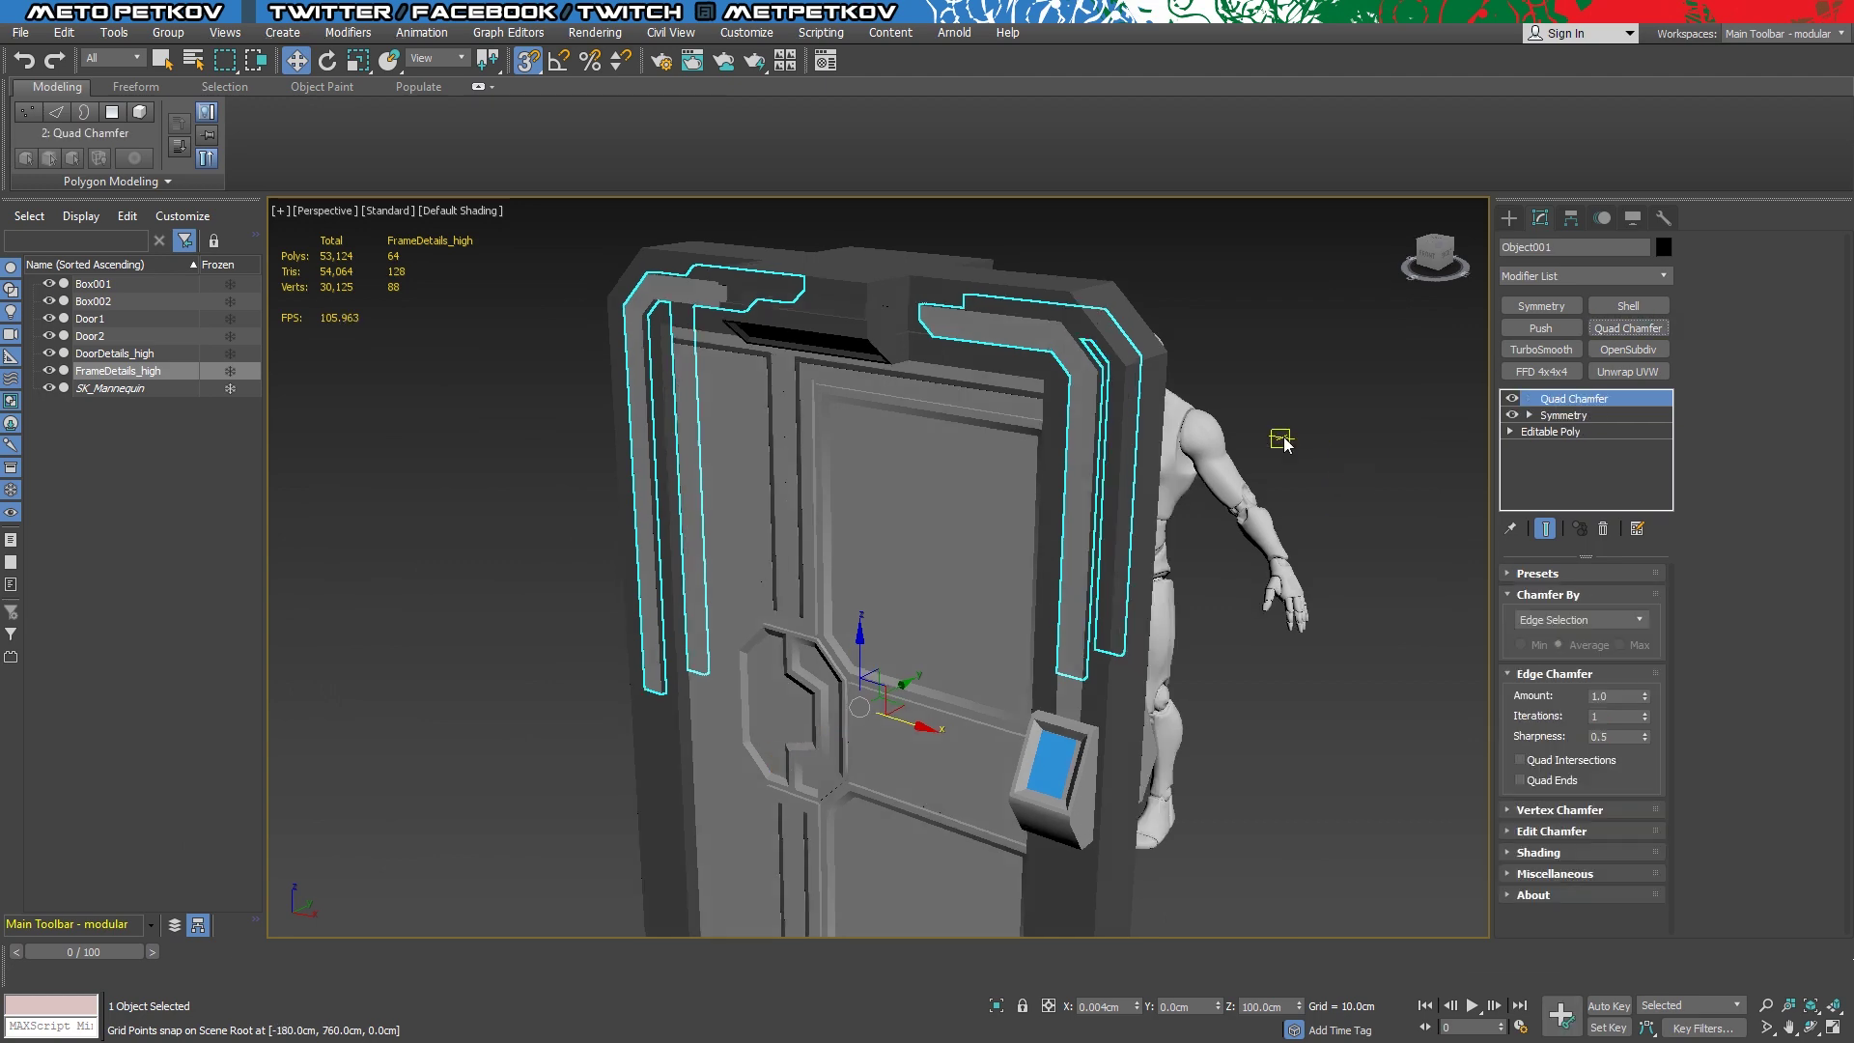
{"action": "middle_click_drag", "start_coordinate": [1281, 441], "coordinate": [1498, 419], "text": "alt"}
{"action": "key", "text": "Delete"}
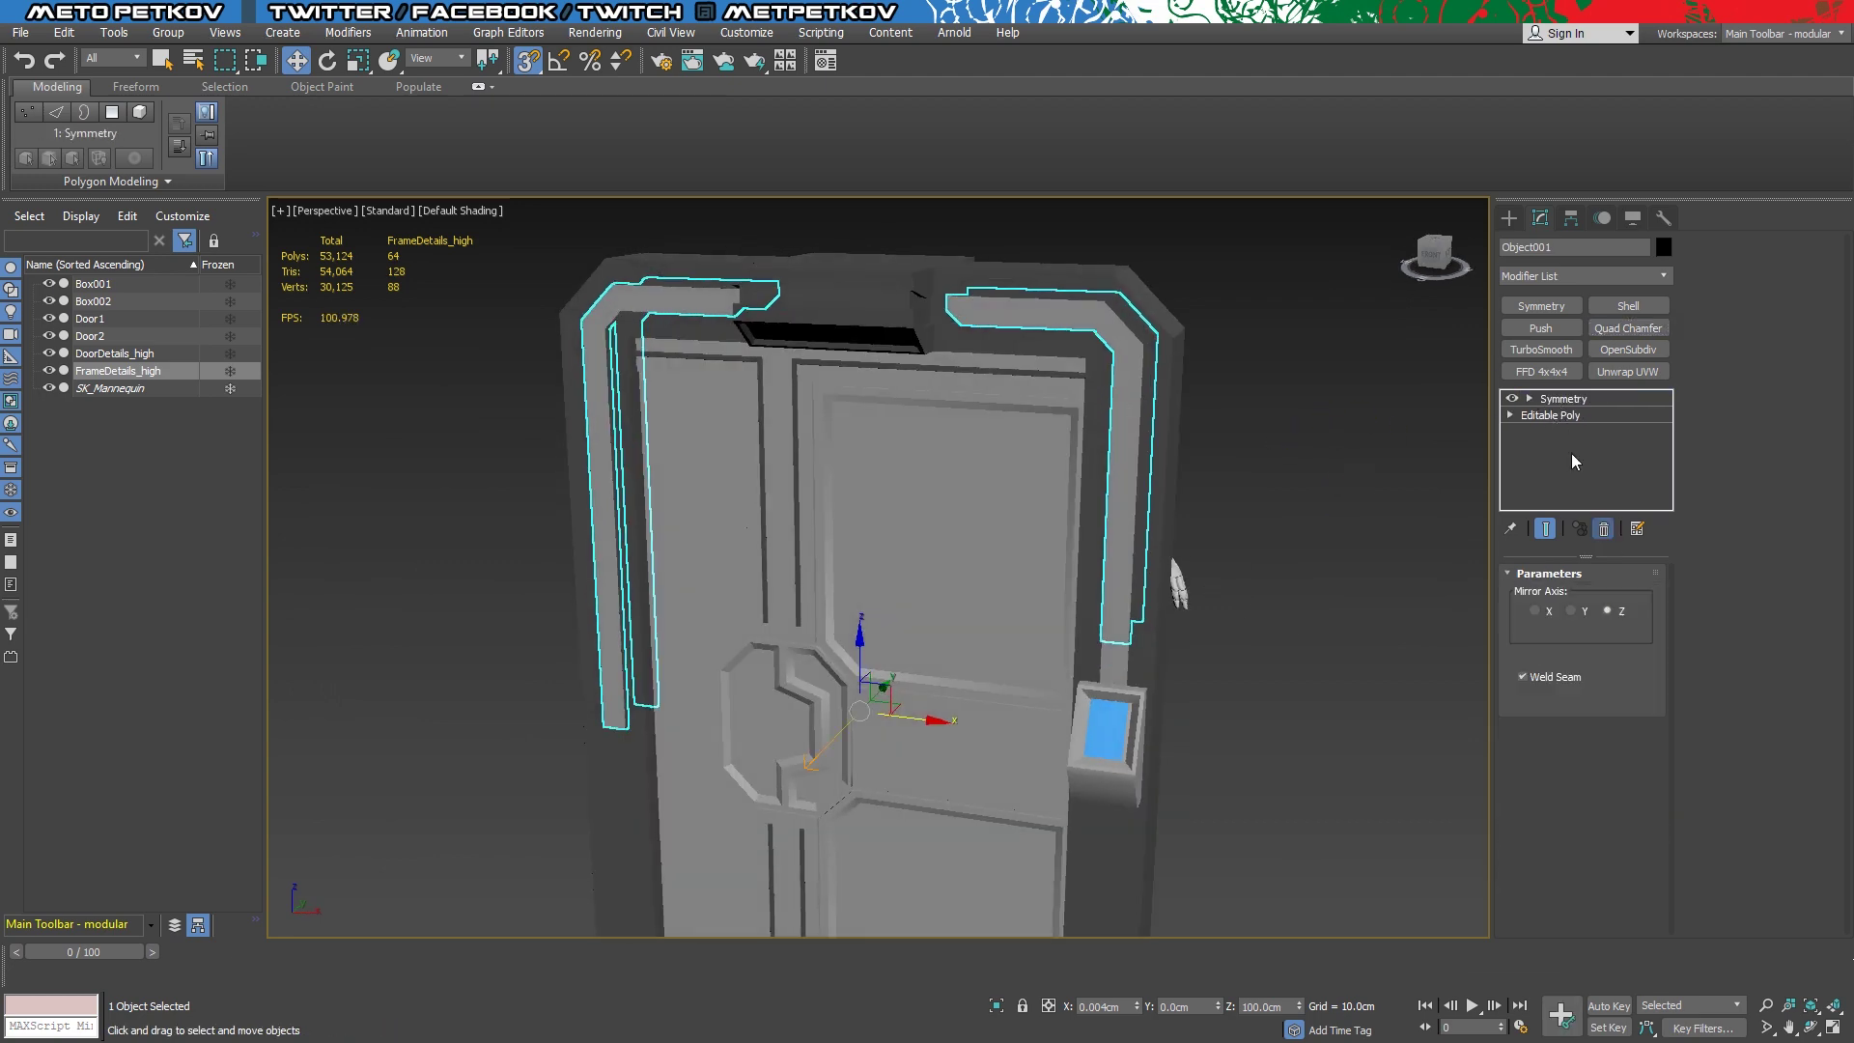
{"action": "left_click", "coordinate": [1550, 415]}
{"action": "left_click", "coordinate": [1602, 596]}
{"action": "left_click", "coordinate": [1556, 597]}
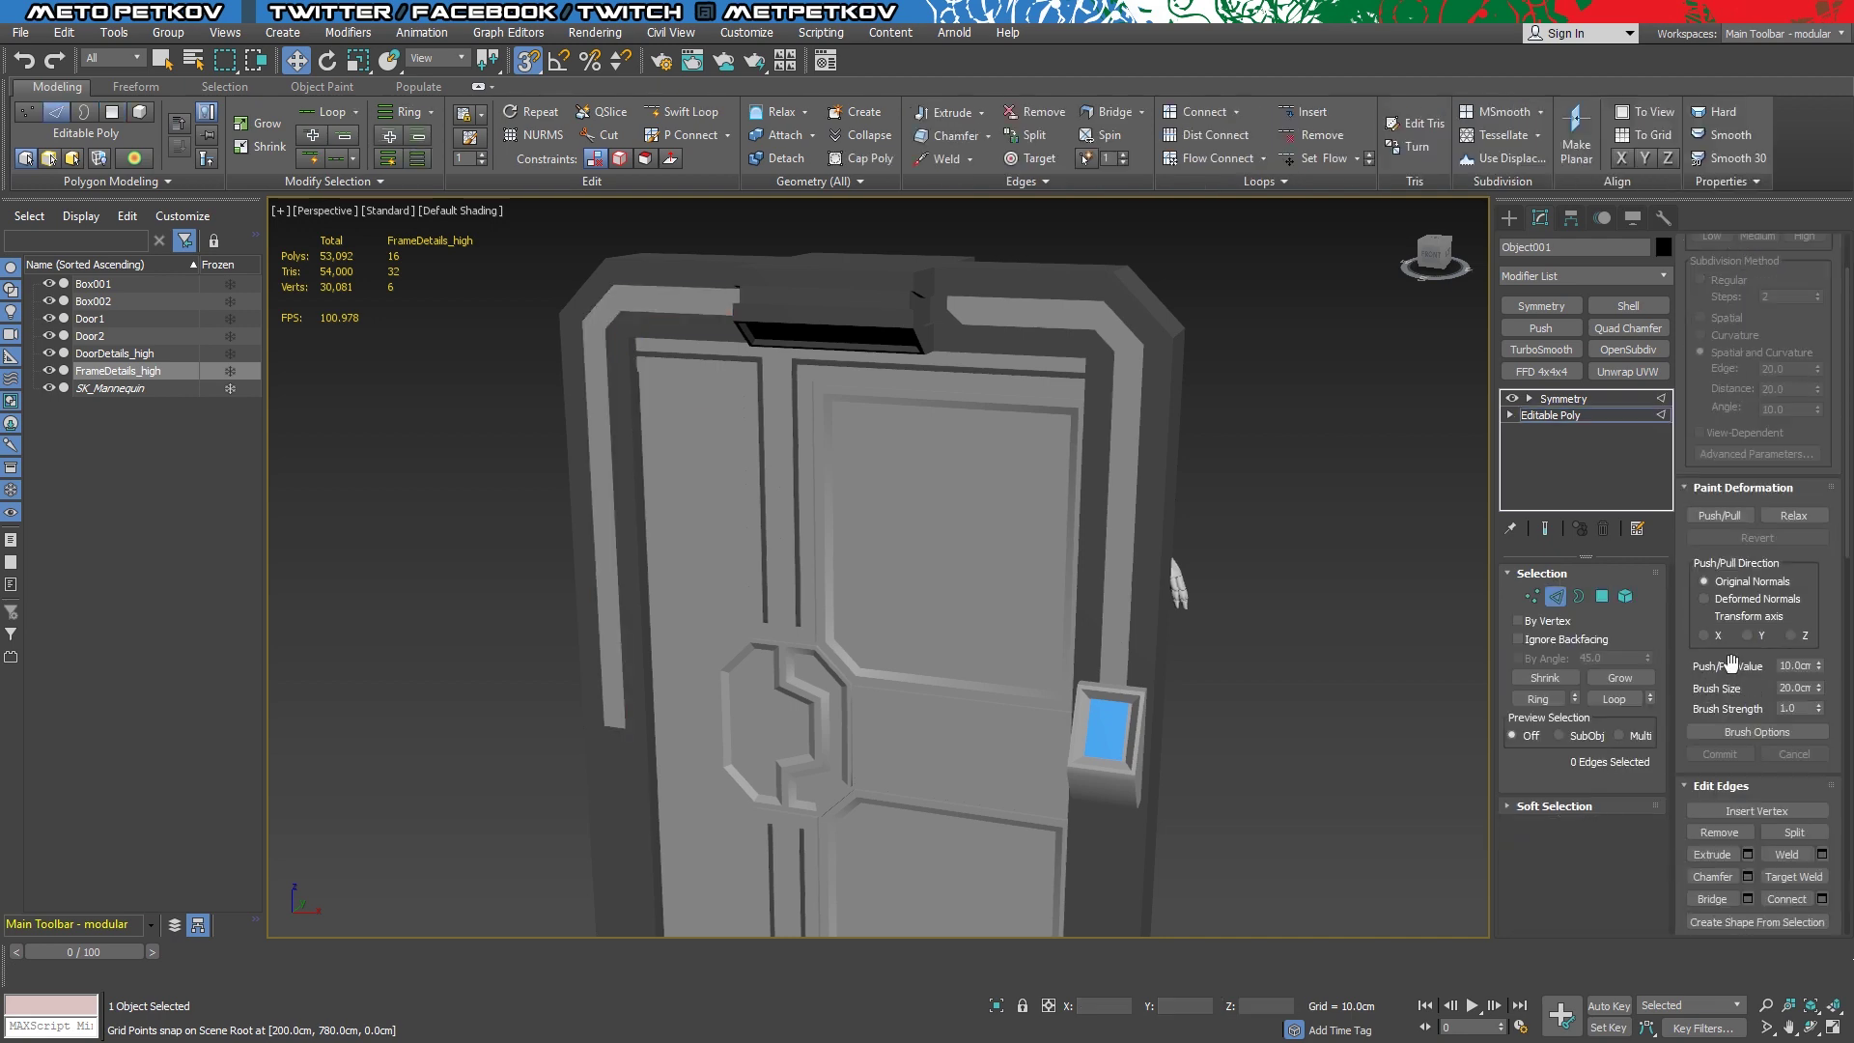
{"action": "key", "text": "4"}
{"action": "left_click", "coordinate": [1277, 495]}
{"action": "middle_click_drag", "start_coordinate": [1276, 496], "coordinate": [1276, 494], "text": "alt"}
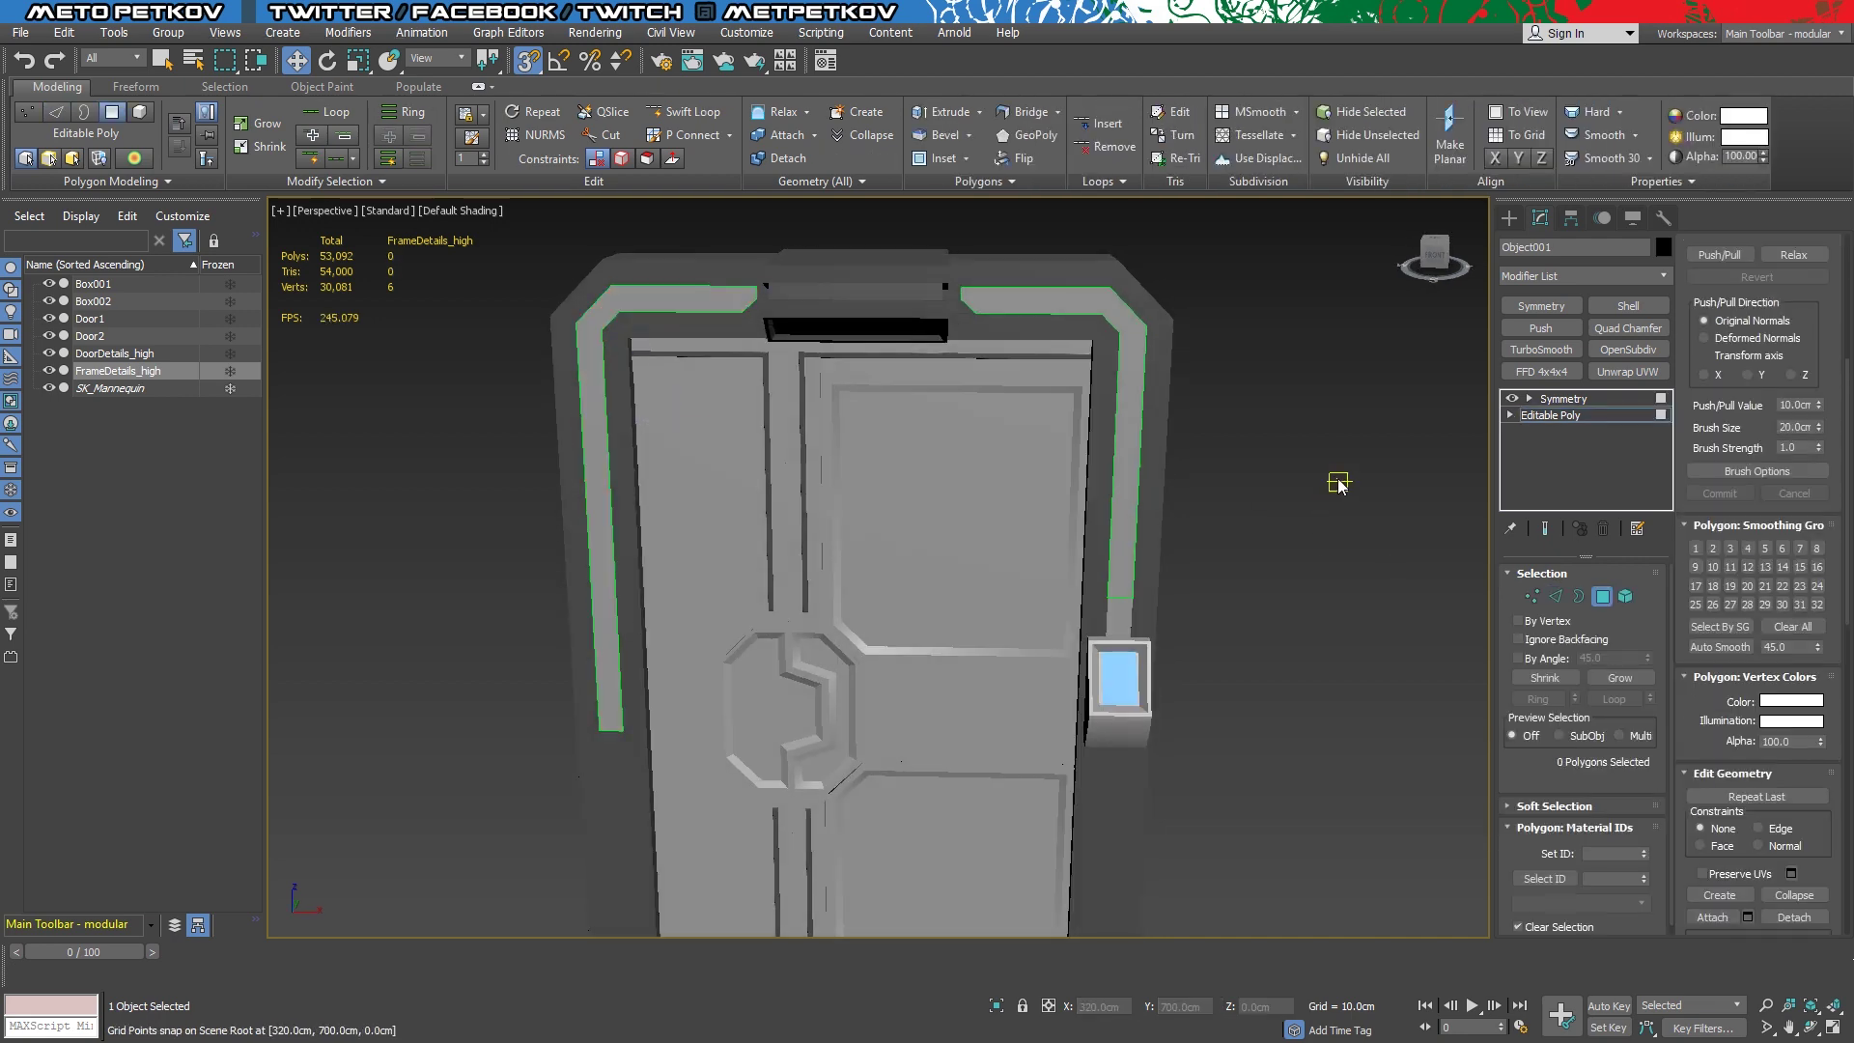
{"action": "key", "text": "F4"}
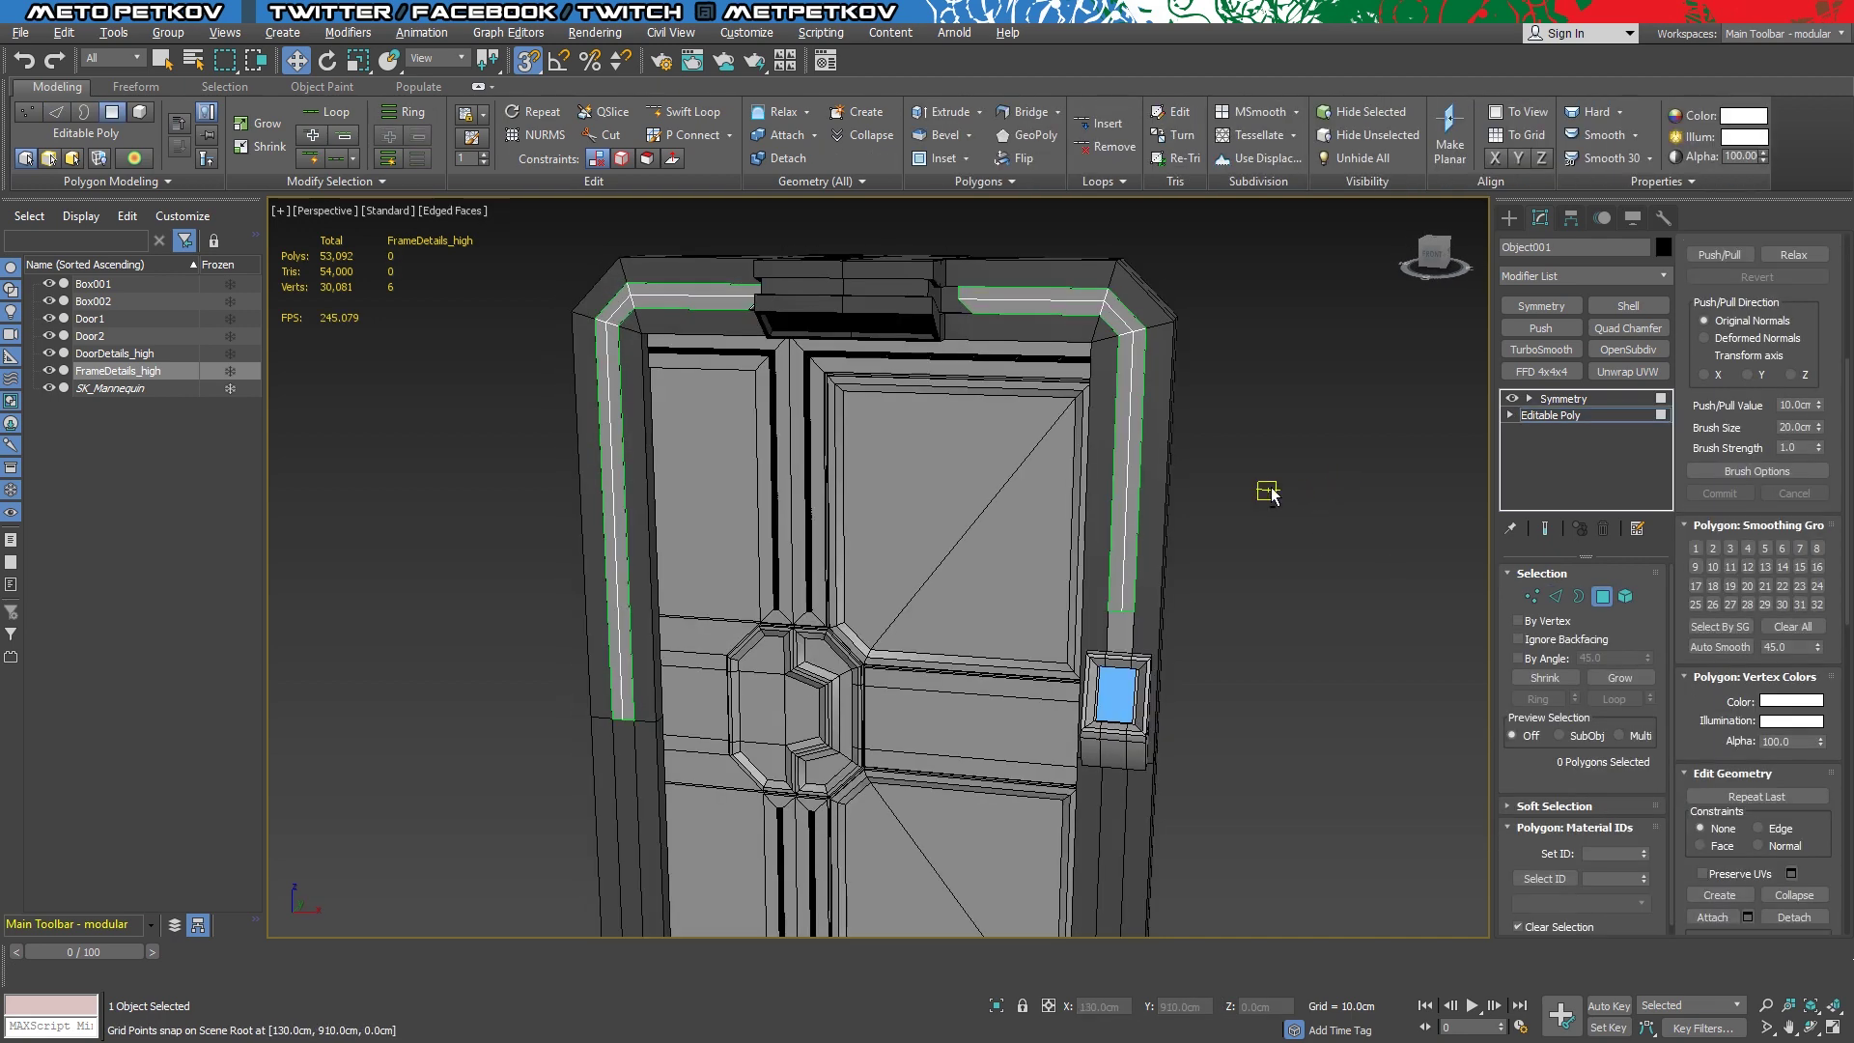
Isolate FrameDetails_high, select all its polygons and Auto Smooth them
{"action": "key", "text": "alt+q"}
{"action": "middle_click_drag", "start_coordinate": [1240, 505], "coordinate": [1267, 485], "text": "alt"}
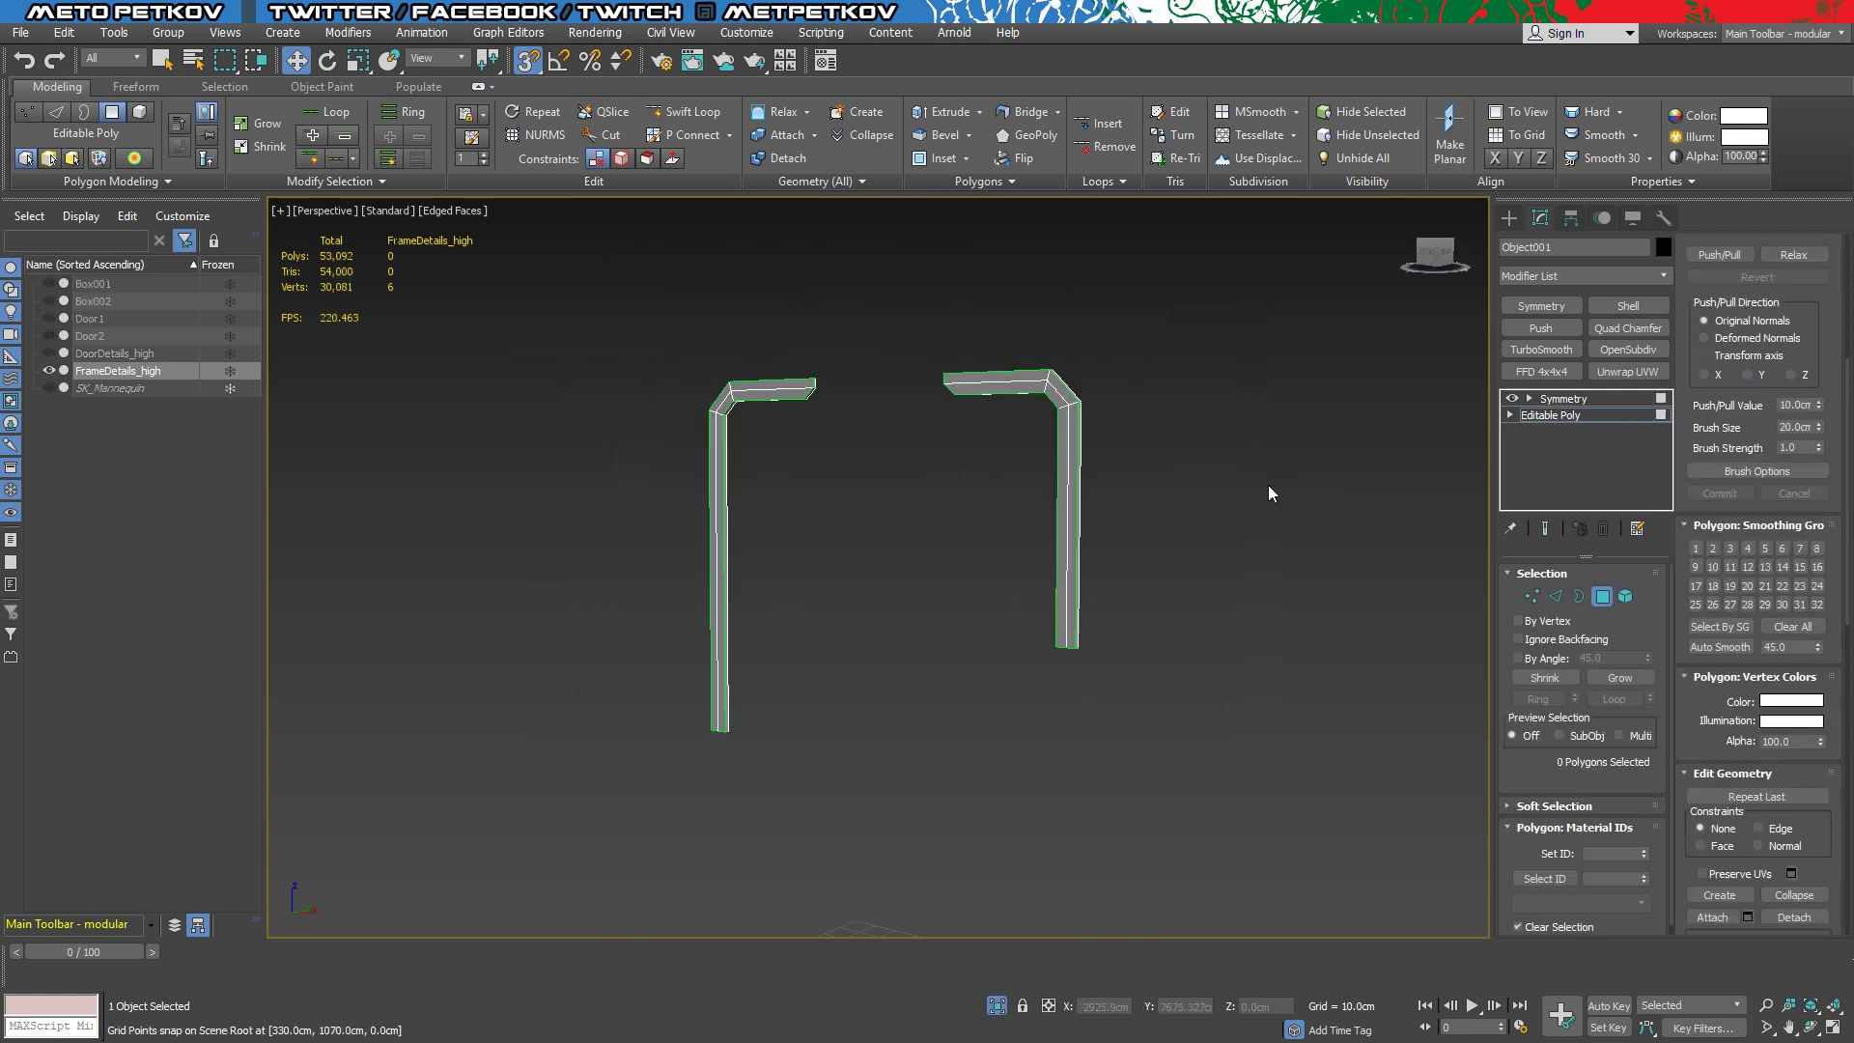
{"action": "left_click_drag", "start_coordinate": [1196, 492], "coordinate": [478, 501]}
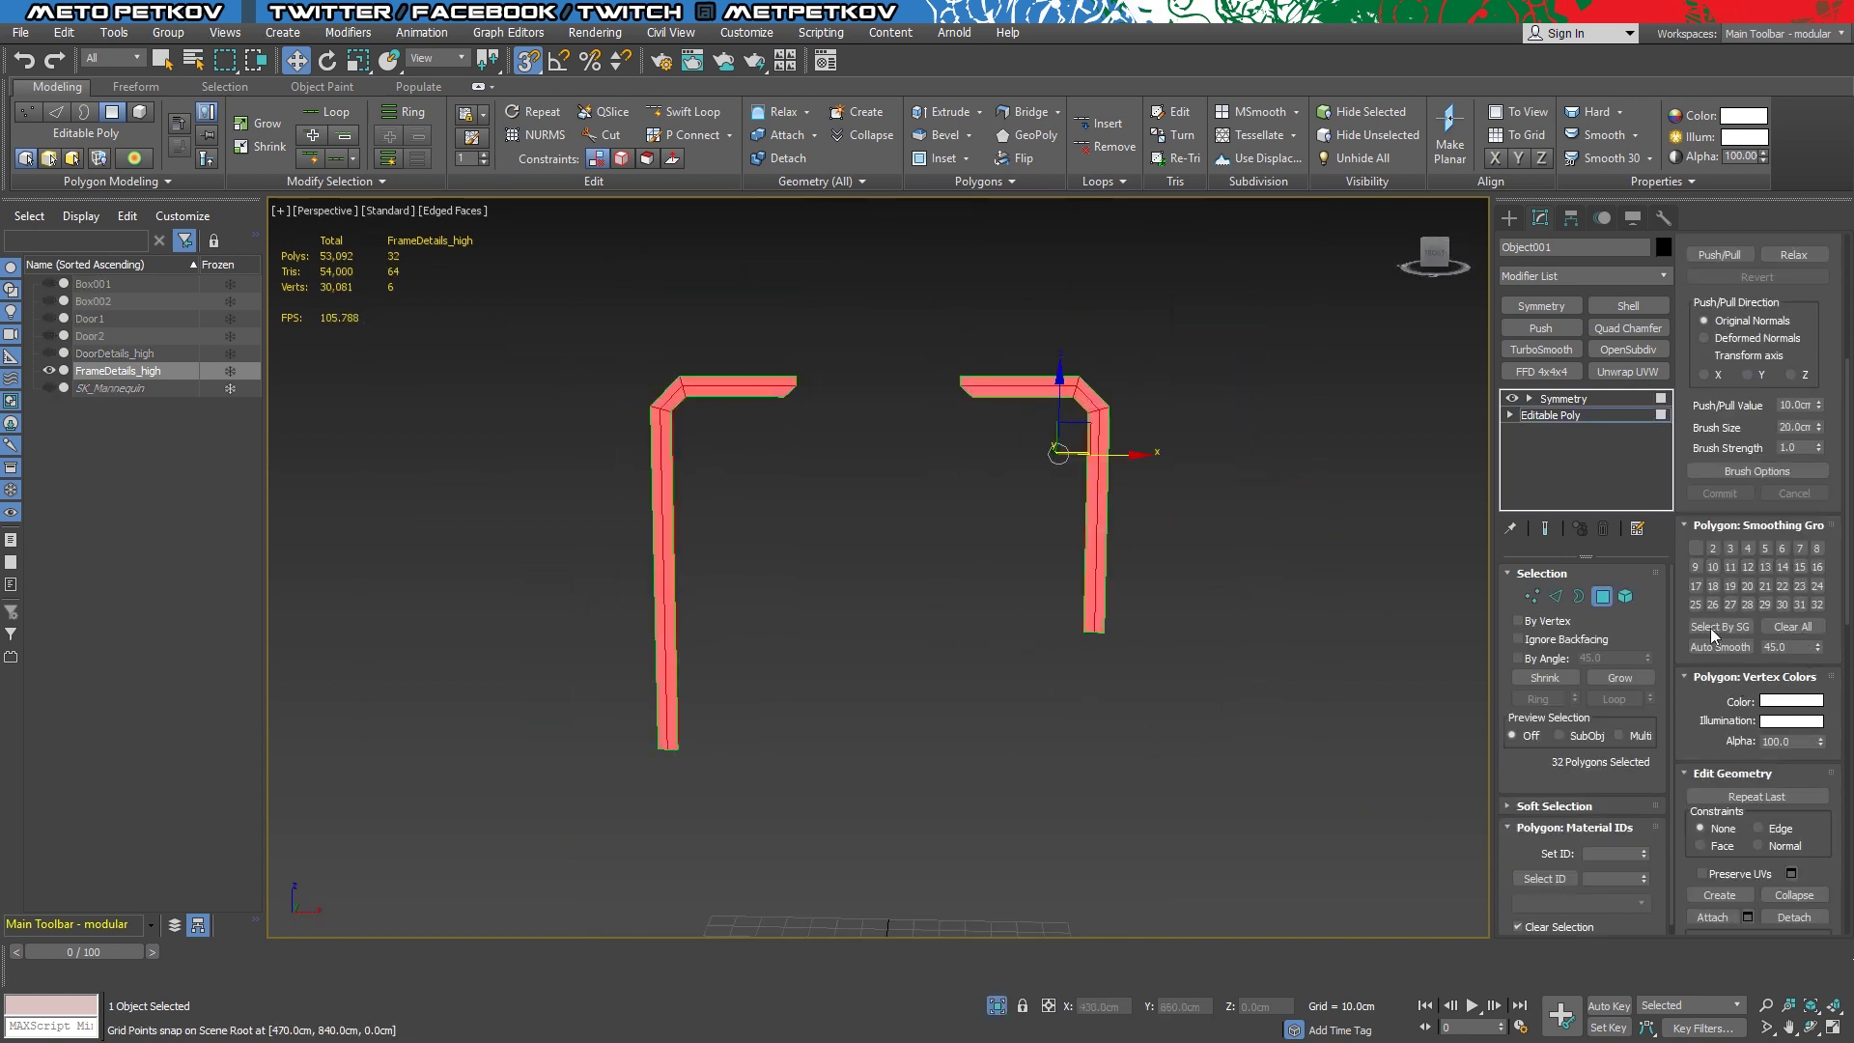
{"action": "middle_click_drag", "start_coordinate": [1242, 665], "coordinate": [1159, 726], "text": "alt"}
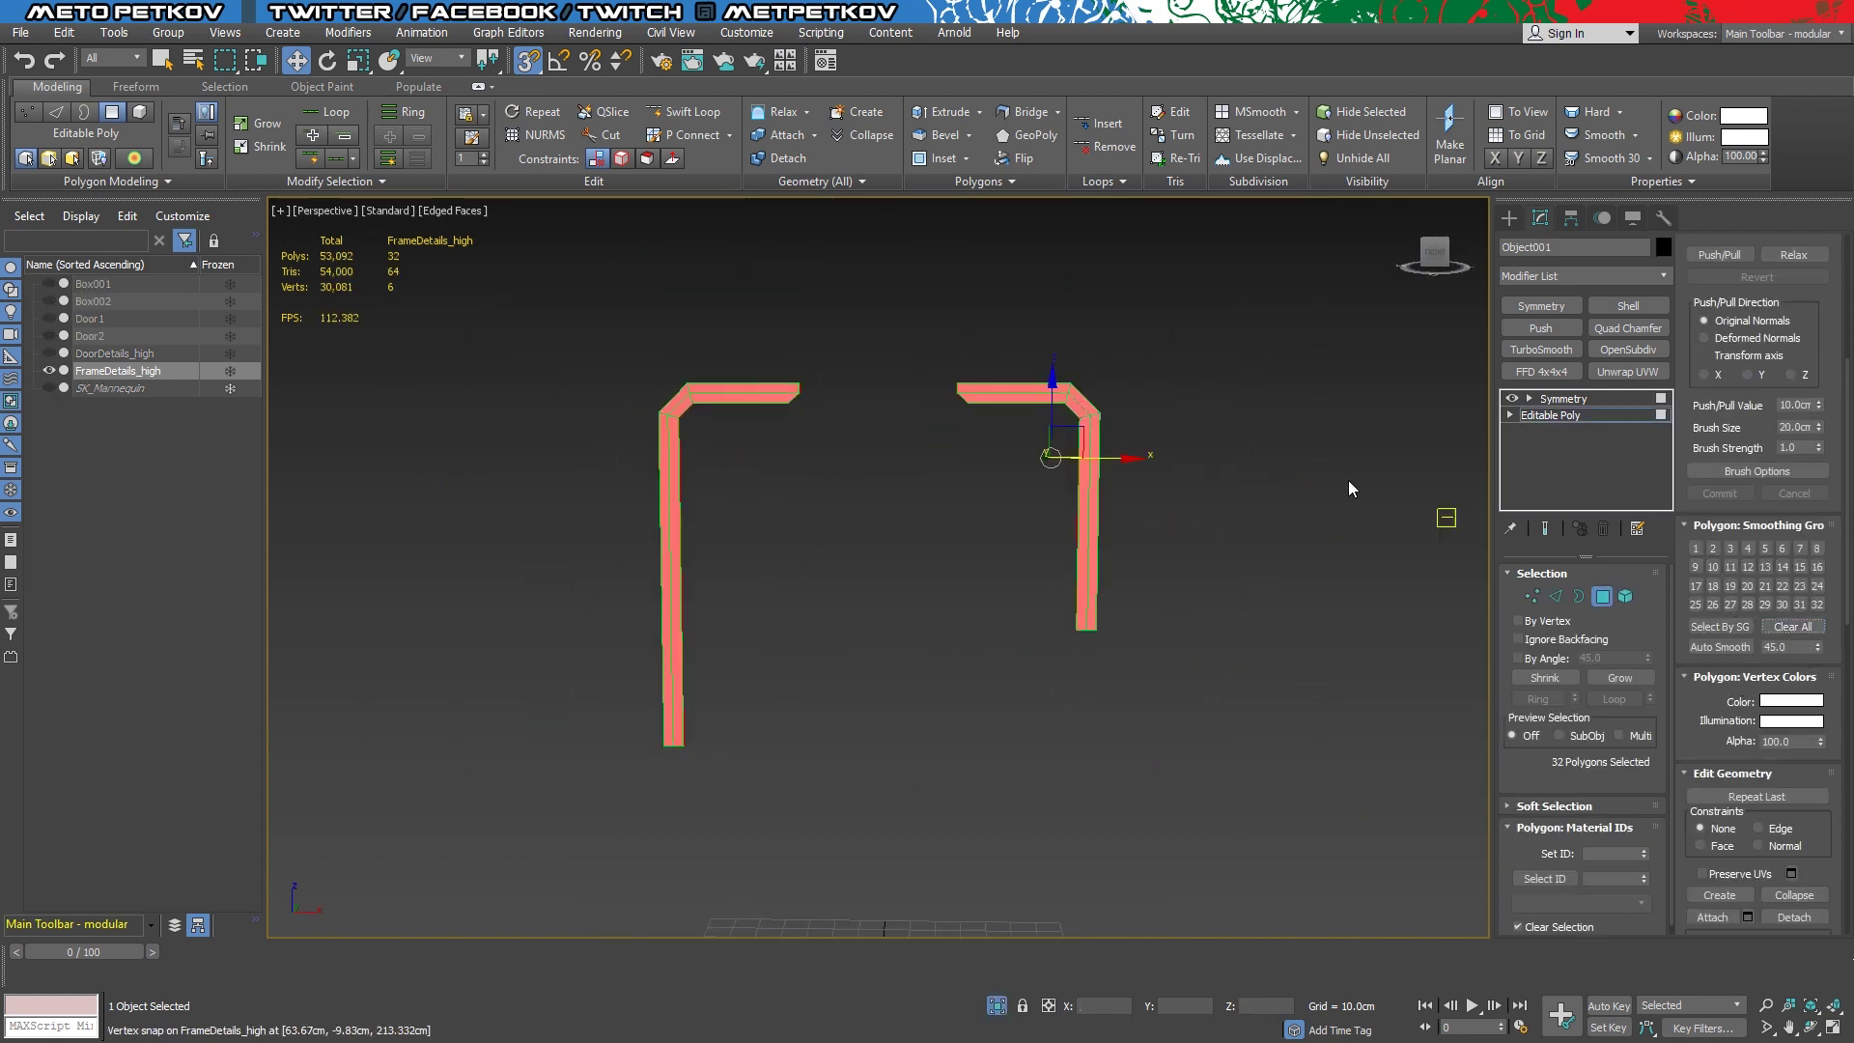
{"action": "key", "text": "z"}
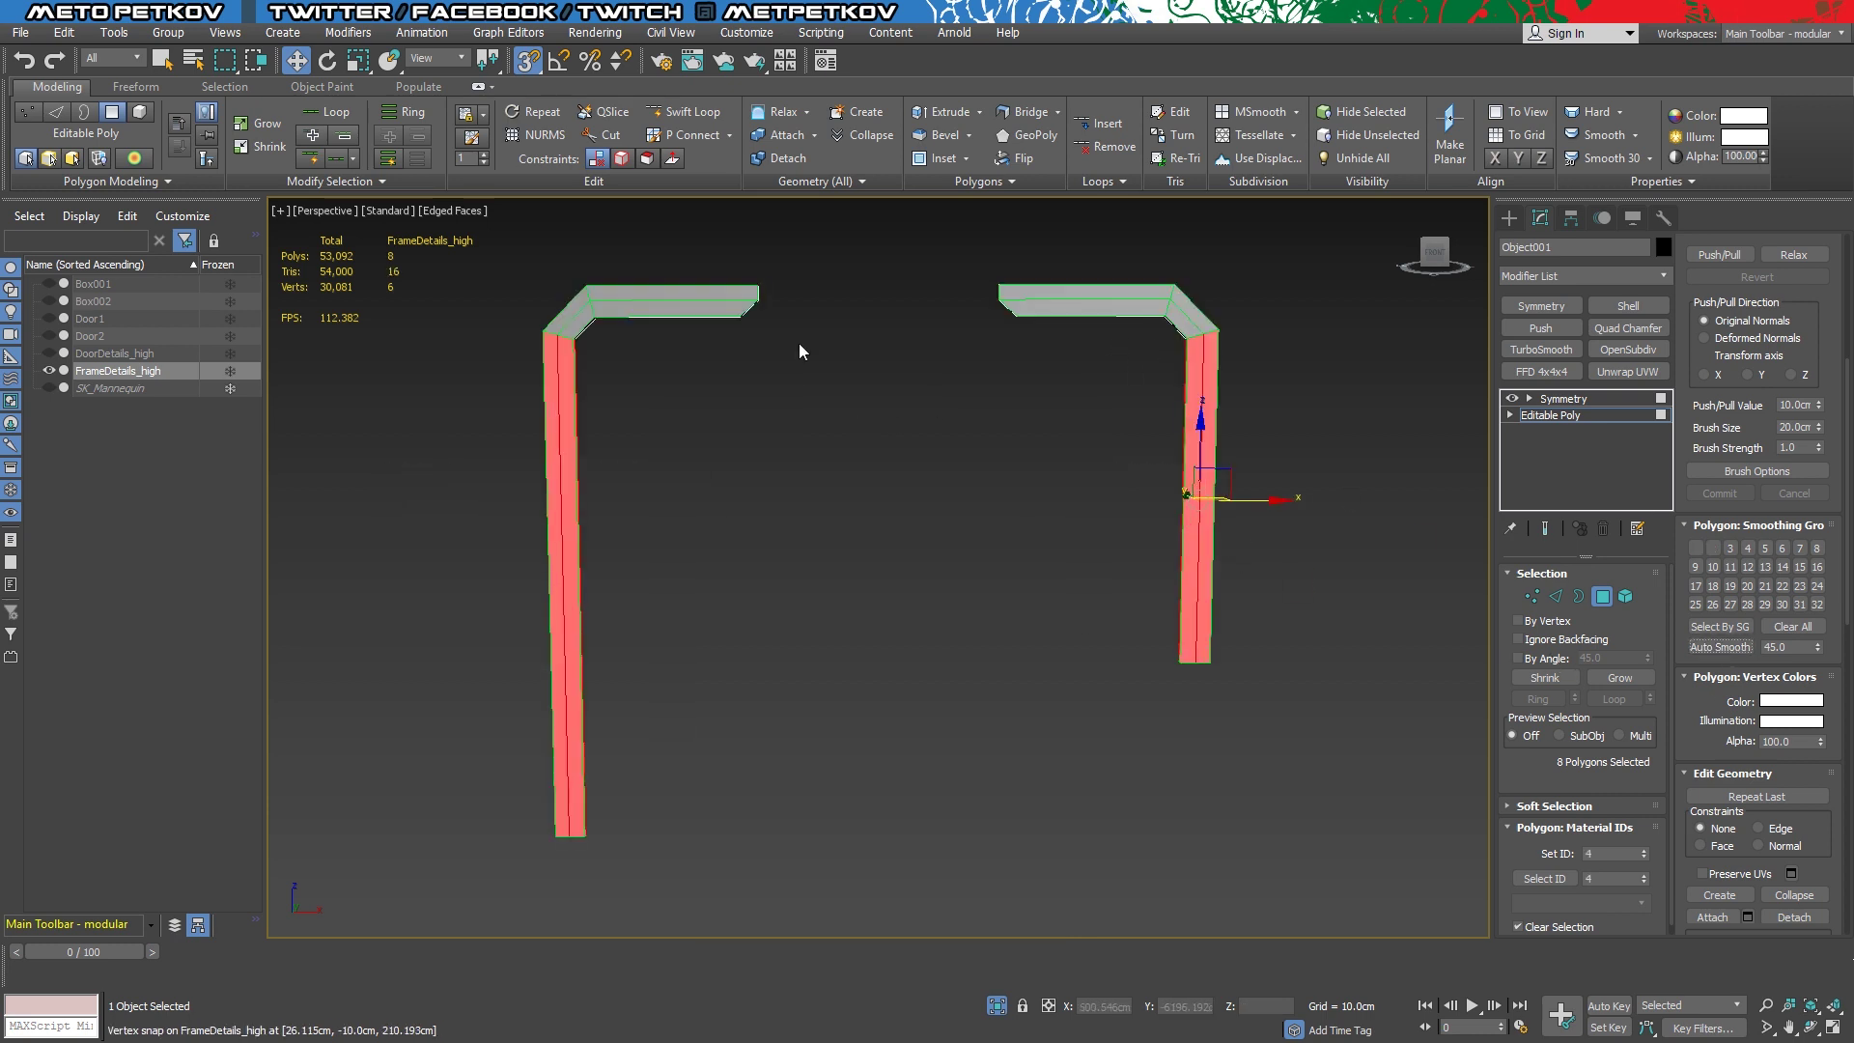
{"action": "left_click", "coordinate": [1711, 649]}
Put the diagonal corner faces in smoothing group 3
{"action": "mouse_move", "coordinate": [970, 420]}
{"action": "middle_mouse_down", "text": "alt"}
{"action": "mouse_move", "coordinate": [1040, 442]}
{"action": "mouse_move", "coordinate": [843, 420]}
{"action": "middle_mouse_up", "text": "alt"}
{"action": "scroll", "coordinate": [1115, 506], "scroll_direction": "up", "scroll_amount": 5}
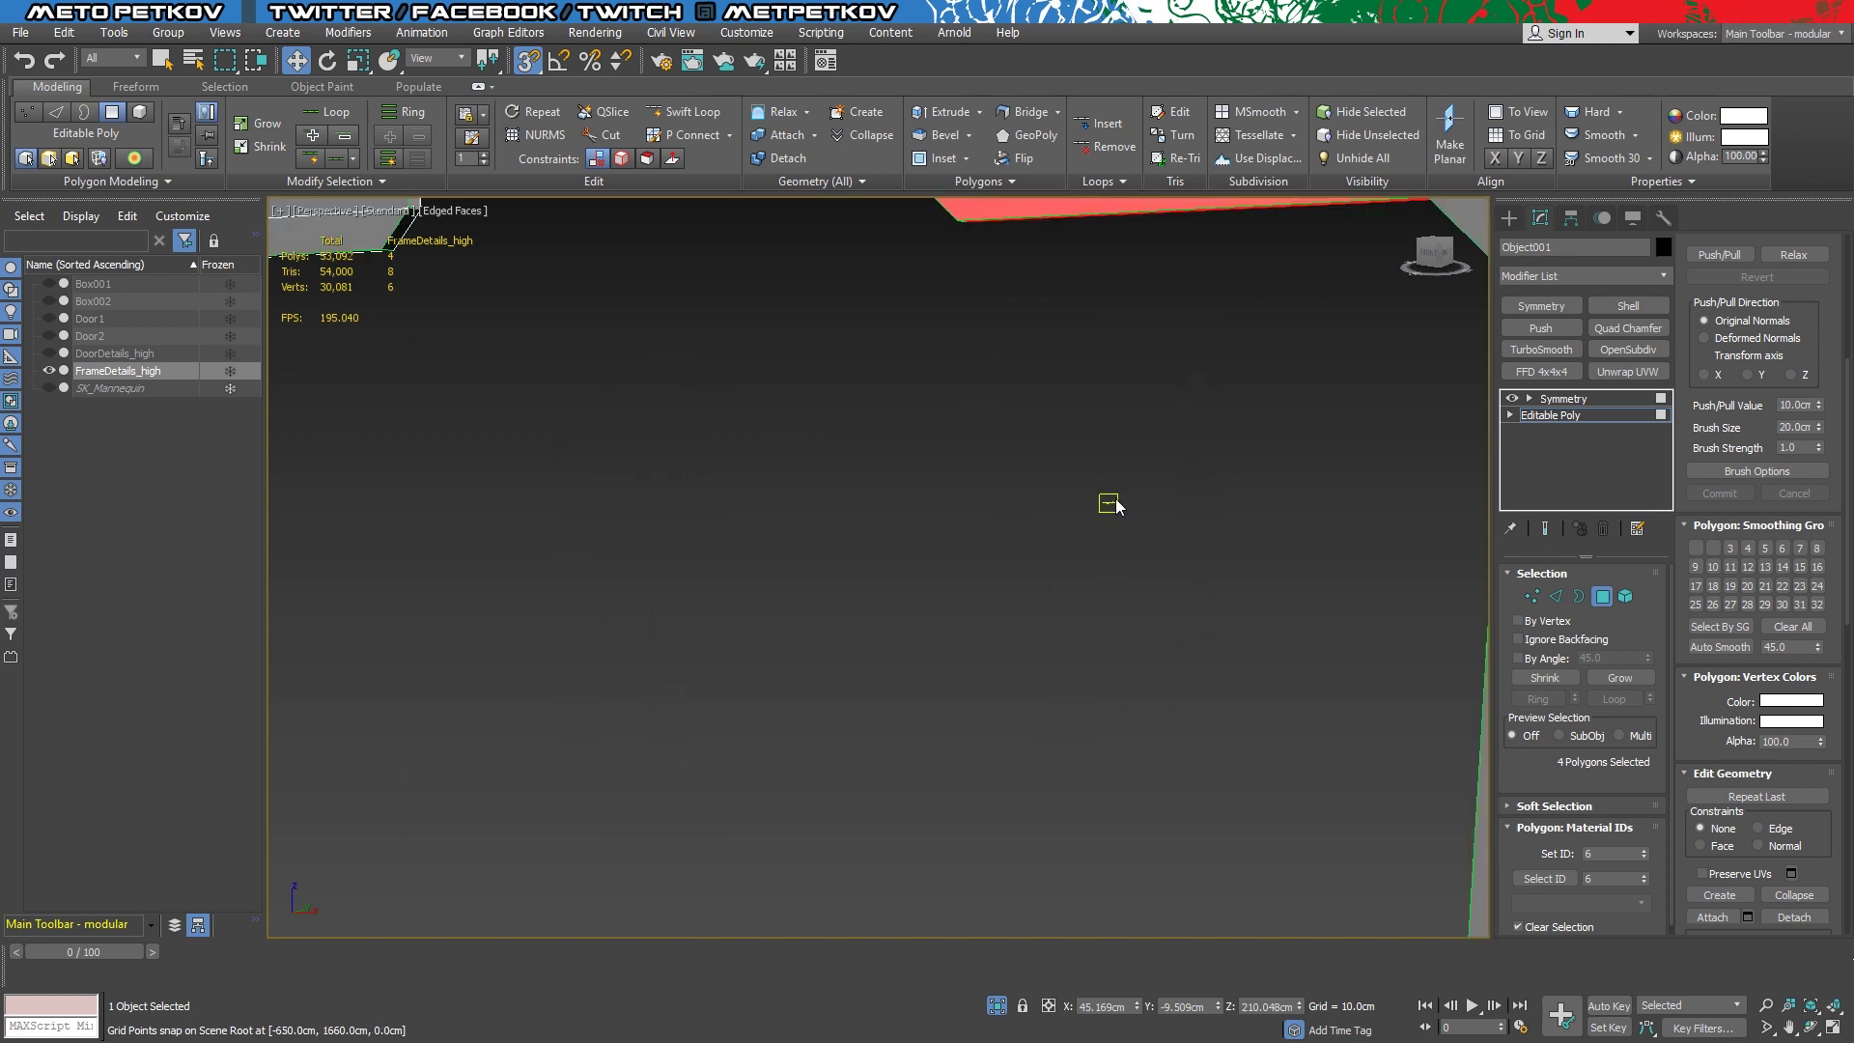
{"action": "scroll", "coordinate": [1110, 504], "scroll_direction": "down", "scroll_amount": 5}
{"action": "left_click", "coordinate": [922, 551]}
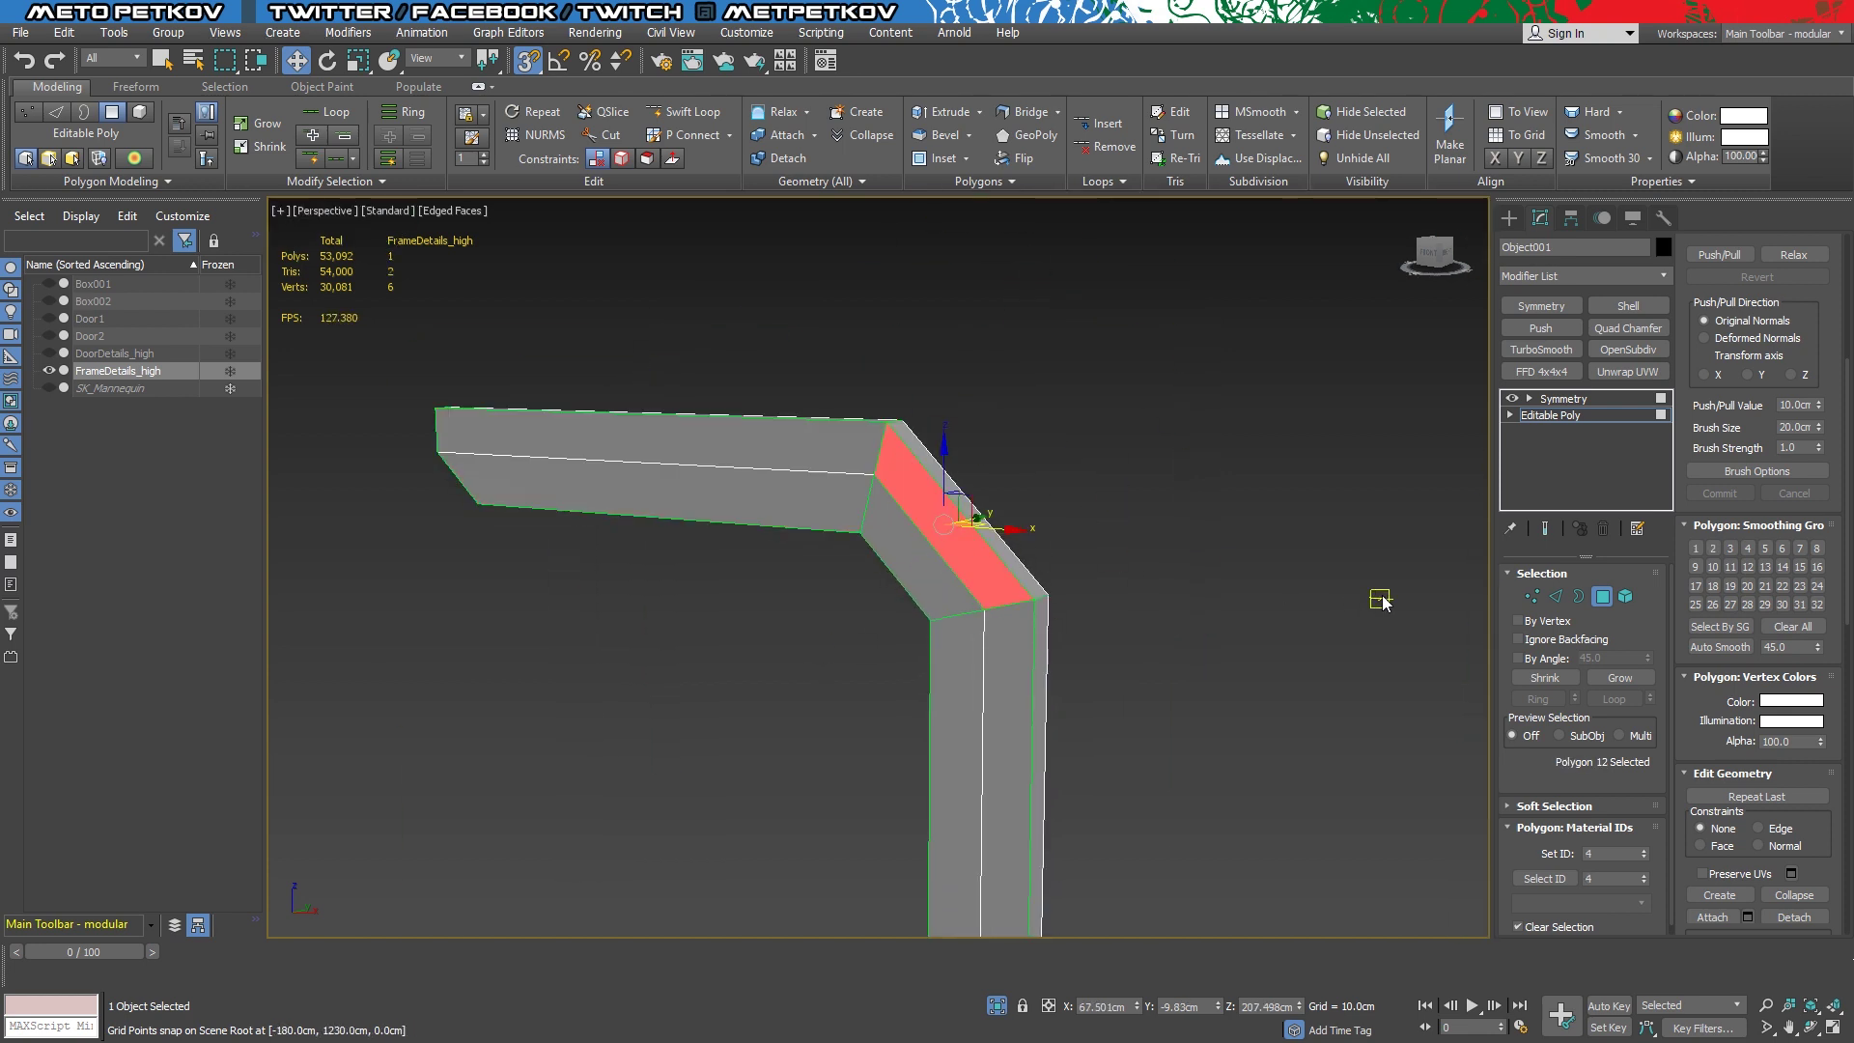
{"action": "middle_click_drag", "start_coordinate": [1084, 516], "coordinate": [429, 413], "text": "alt"}
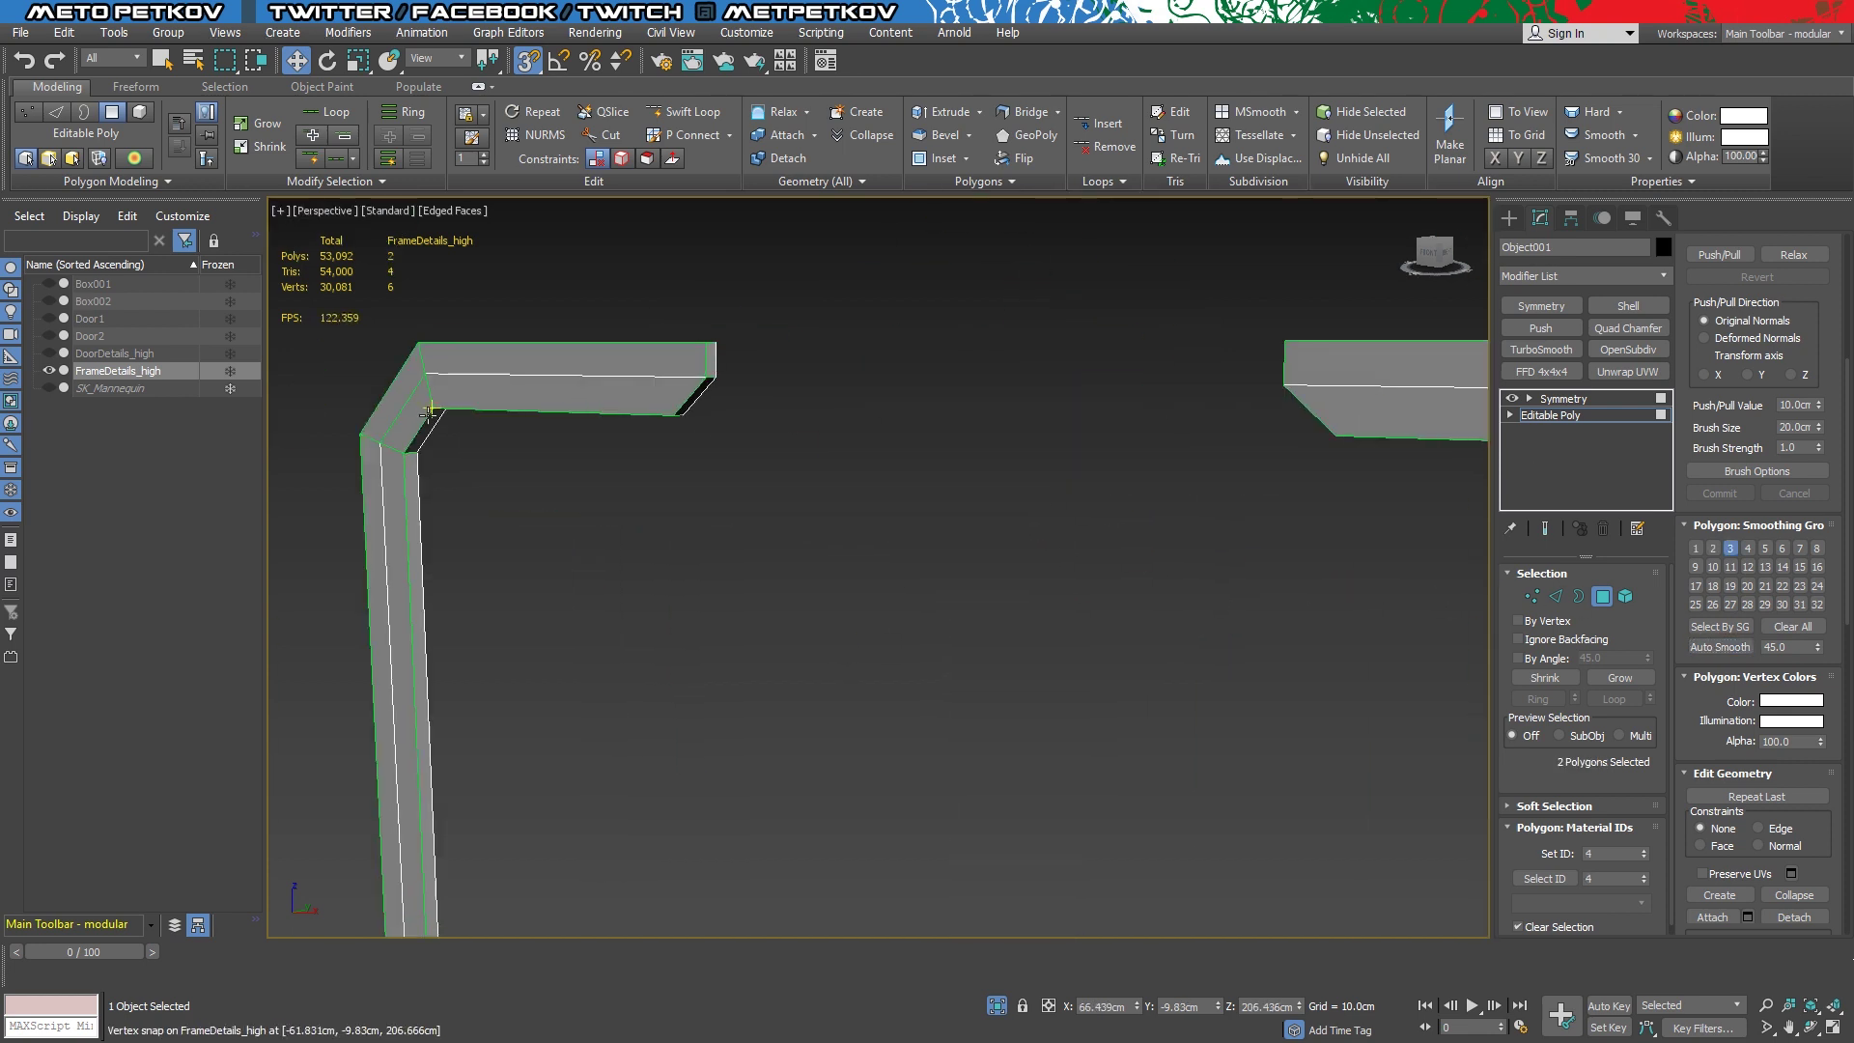
{"action": "mouse_move", "coordinate": [1029, 580]}
{"action": "middle_mouse_down", "text": "alt"}
{"action": "mouse_move", "coordinate": [939, 501]}
{"action": "mouse_move", "coordinate": [862, 585]}
{"action": "middle_mouse_up", "text": "alt"}
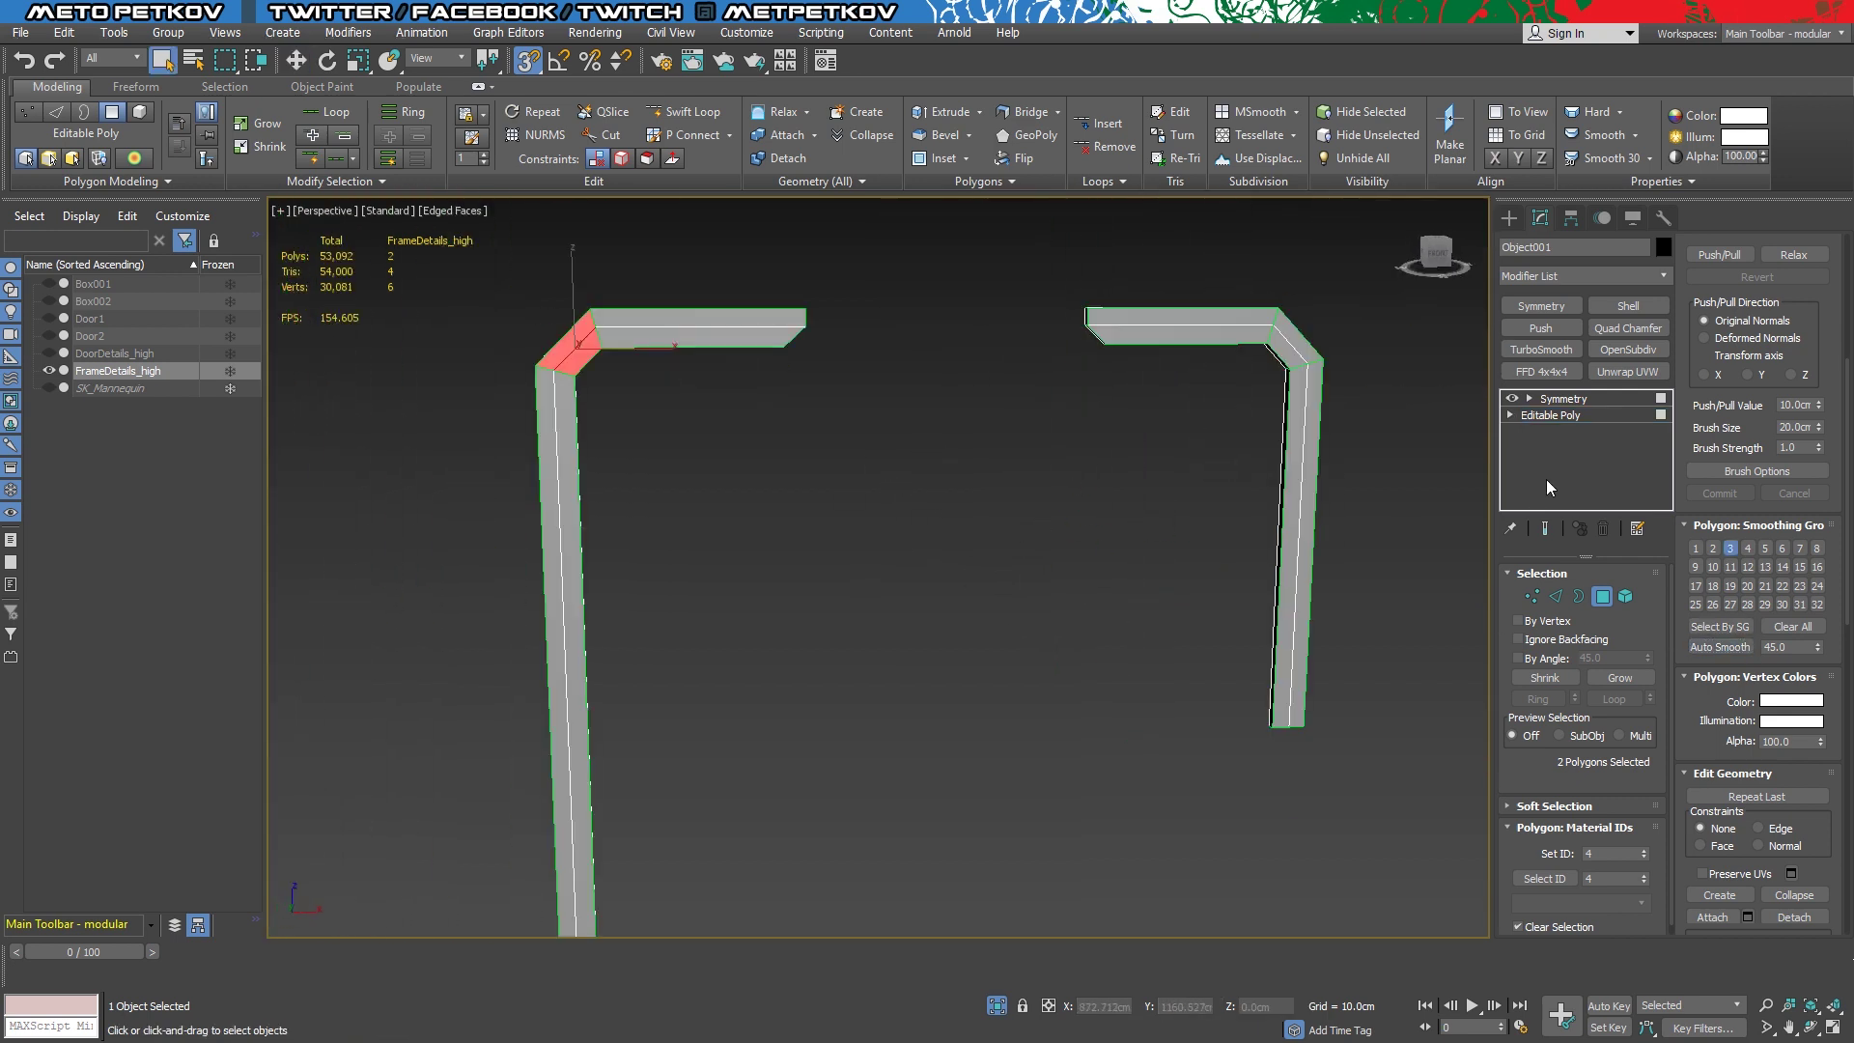
Put a Quad Chamfer above FrameDetails_high's Symmetry, chamfering by Smoothing Groups
{"action": "left_click", "coordinate": [1614, 330]}
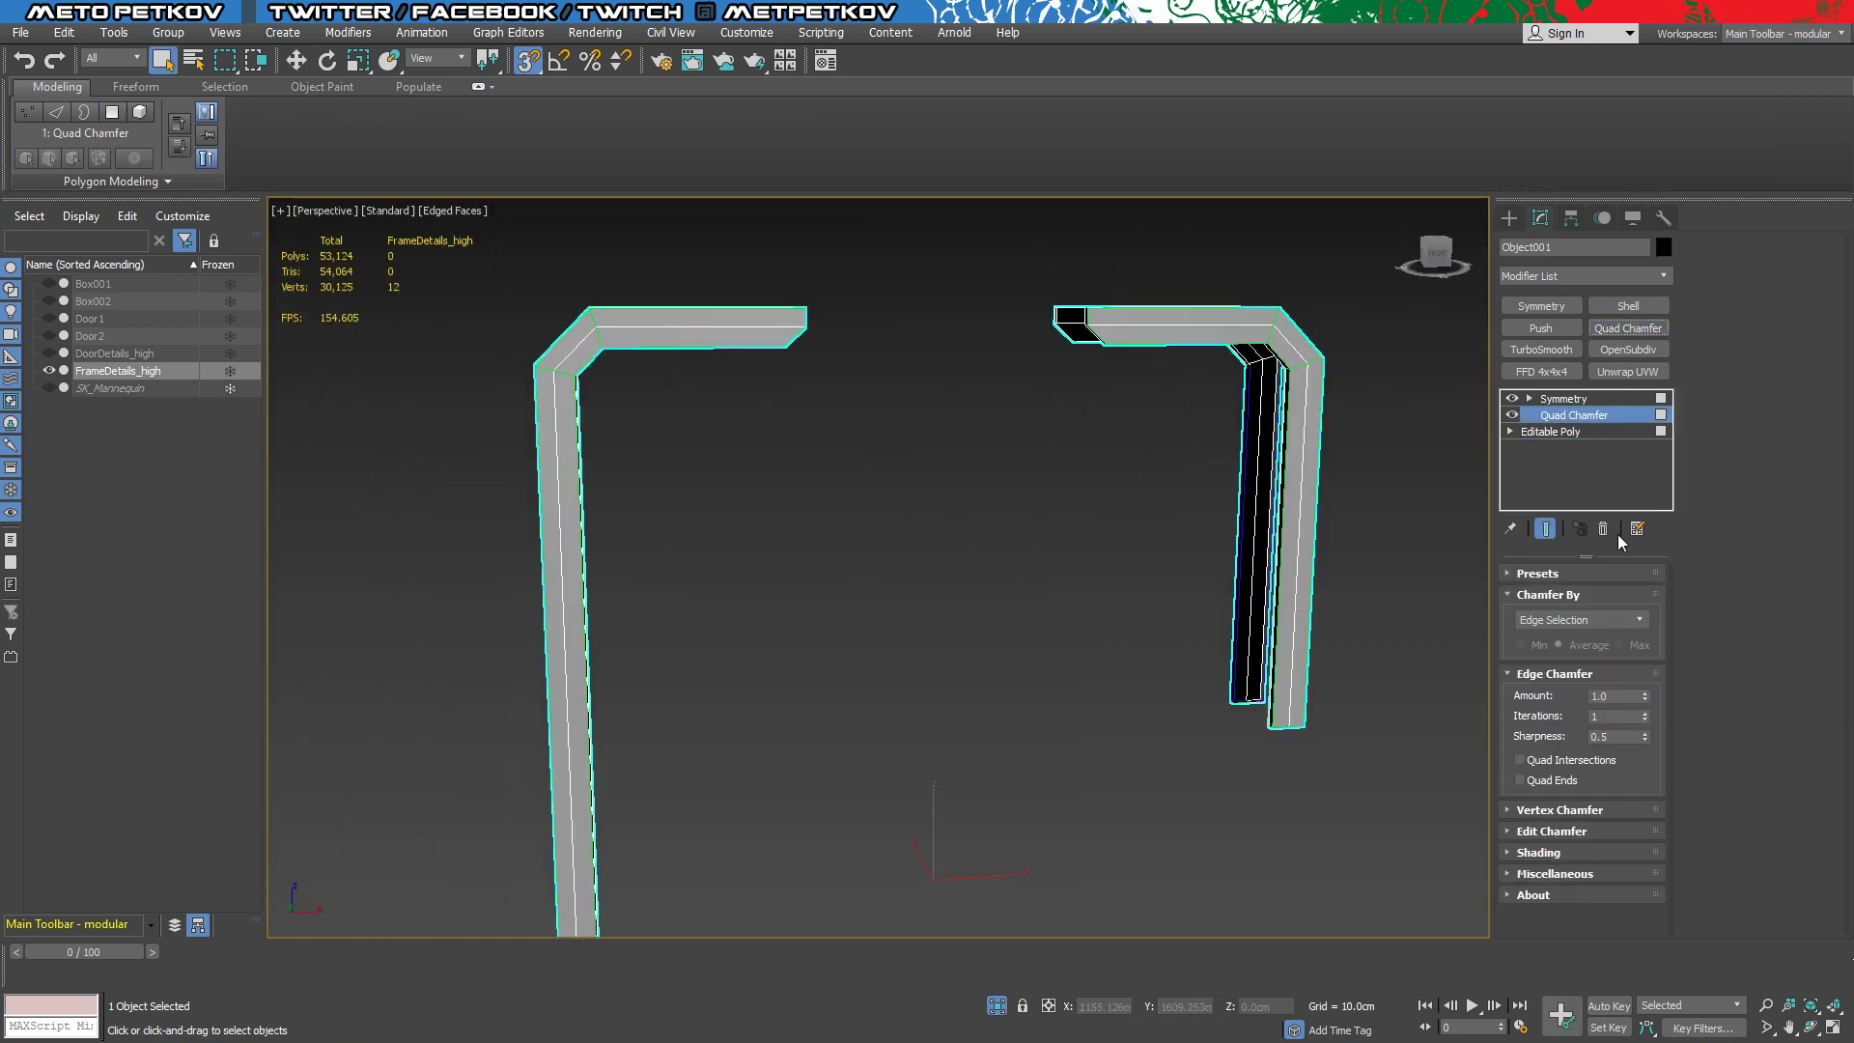
{"action": "left_click", "coordinate": [1603, 528]}
{"action": "left_click", "coordinate": [1628, 328]}
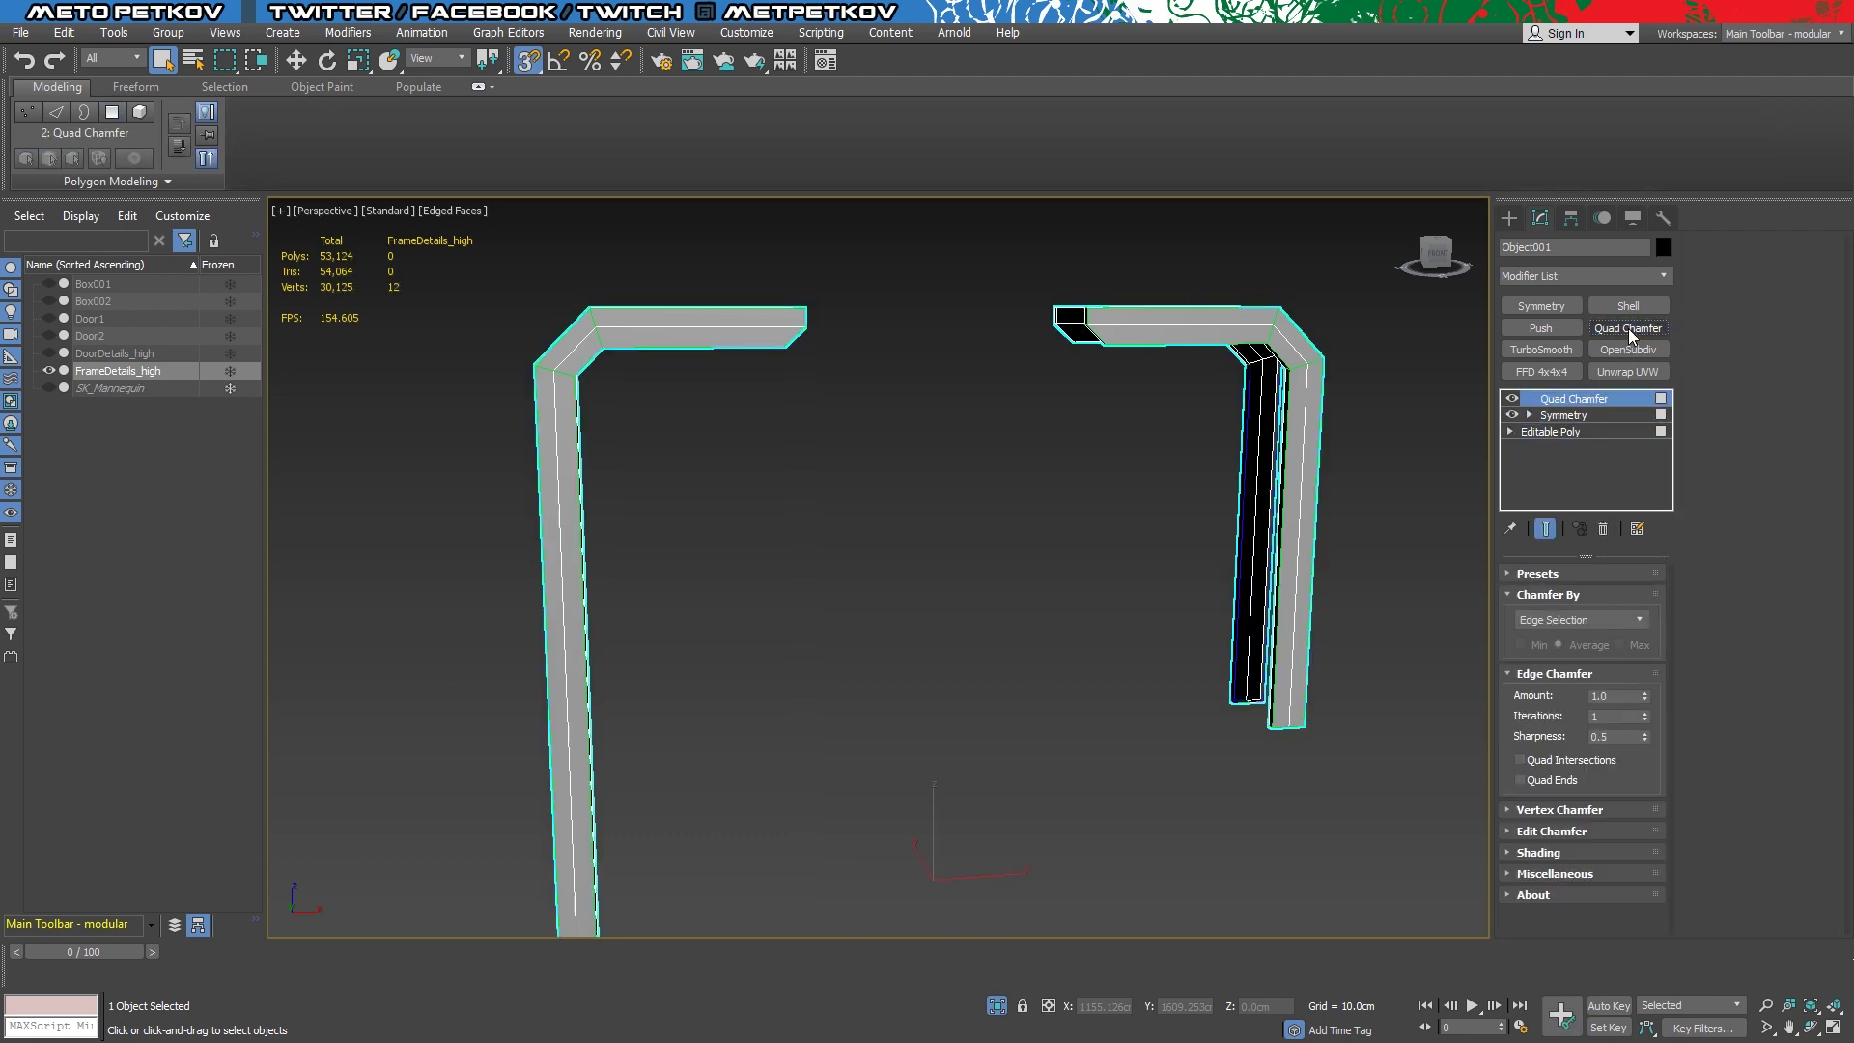
{"action": "left_click", "coordinate": [1596, 620]}
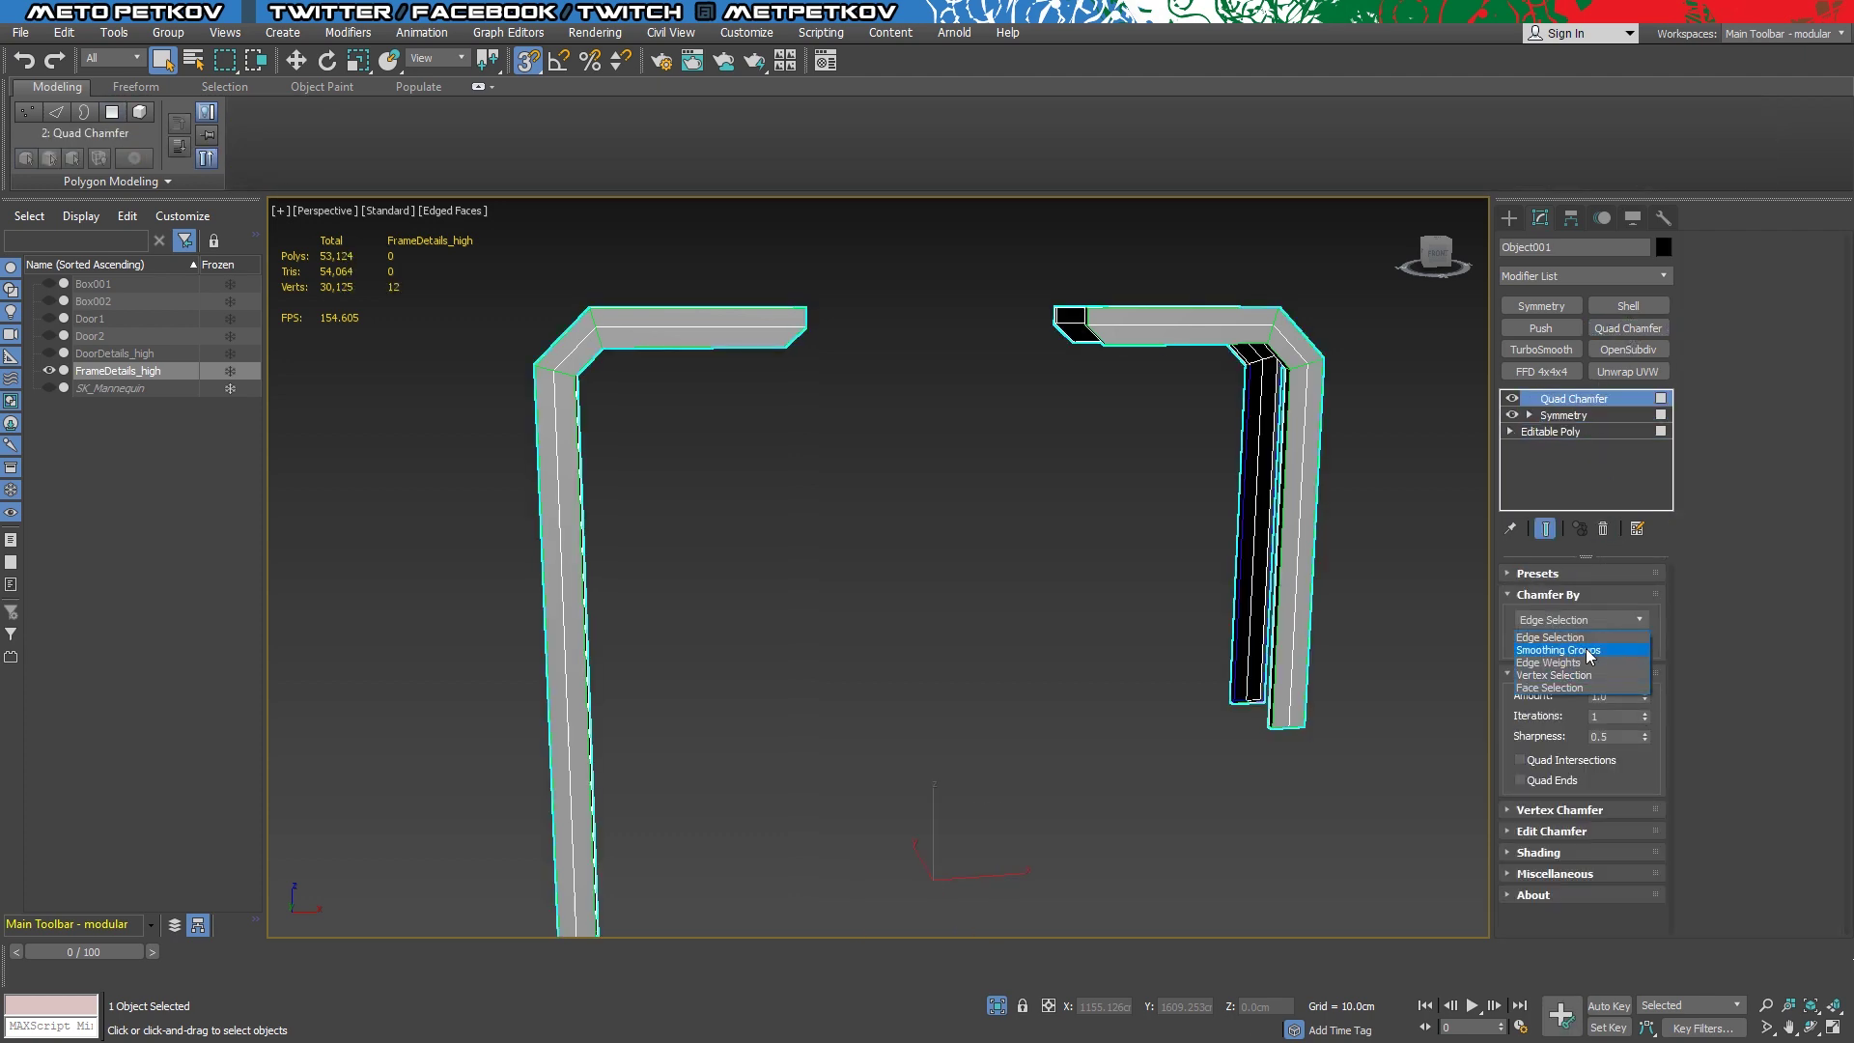
{"action": "left_click", "coordinate": [1591, 649]}
{"action": "middle_click_drag", "start_coordinate": [1023, 541], "coordinate": [946, 530], "text": "alt"}
{"action": "scroll", "coordinate": [915, 576], "scroll_direction": "up", "scroll_amount": 3}
Compare with DoorDetails_high's chamfer, then lower FrameDetails_high's chamfer Amount to 0.12
{"action": "left_click", "coordinate": [112, 355]}
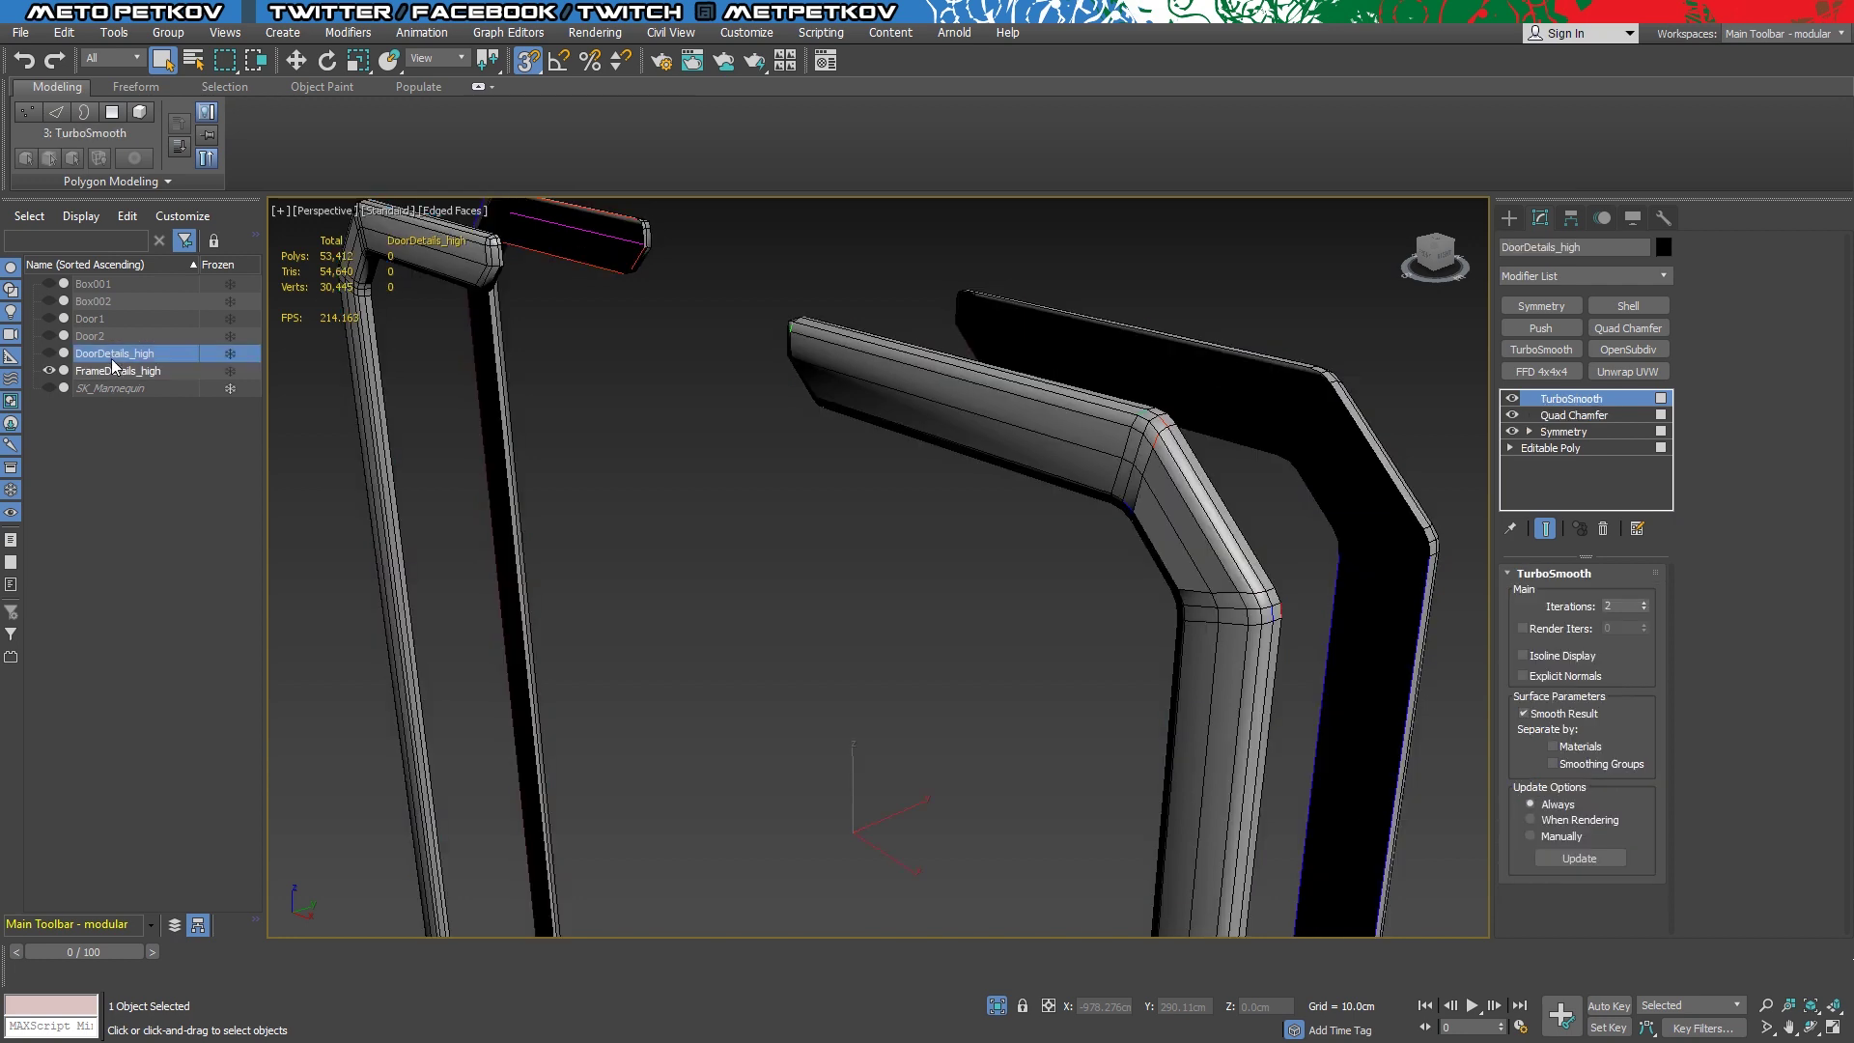
{"action": "left_click", "coordinate": [1574, 416]}
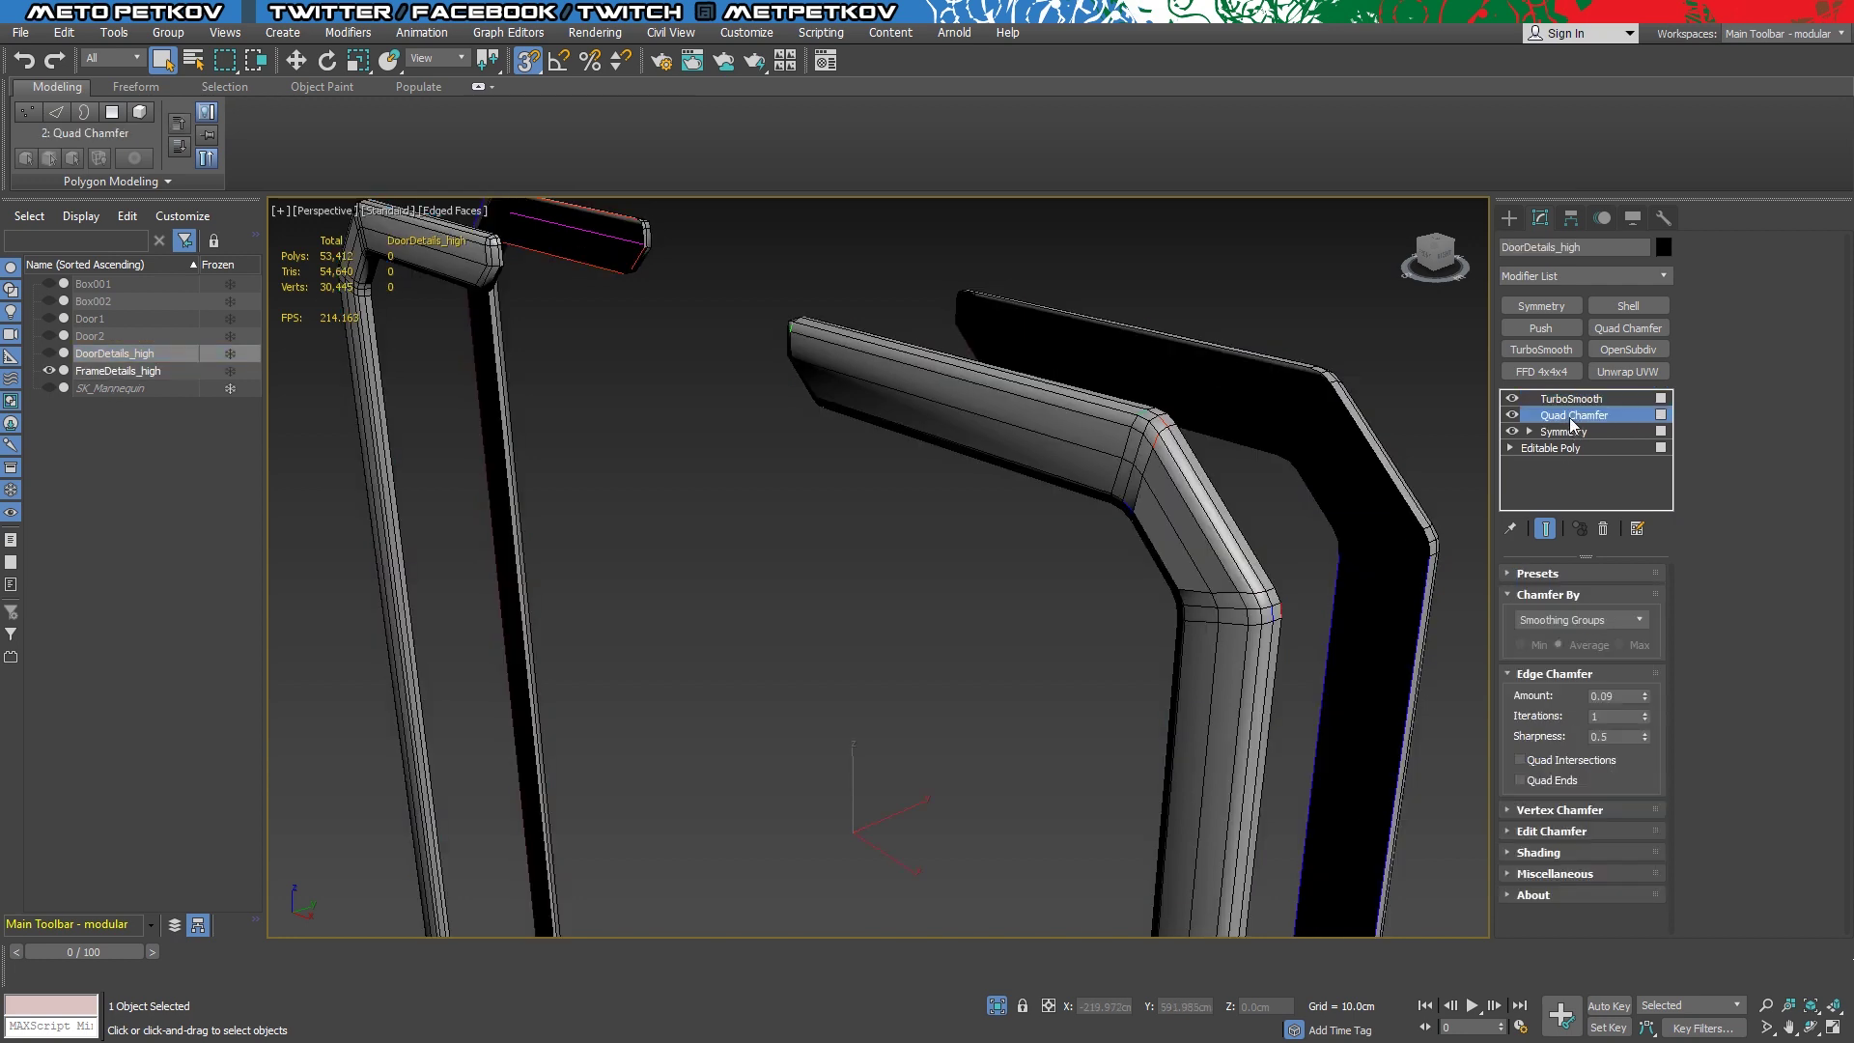
{"action": "left_click", "coordinate": [115, 371]}
{"action": "scroll", "coordinate": [919, 621], "scroll_direction": "up", "scroll_amount": 2}
{"action": "left_click_drag", "start_coordinate": [1644, 696], "coordinate": [1634, 778]}
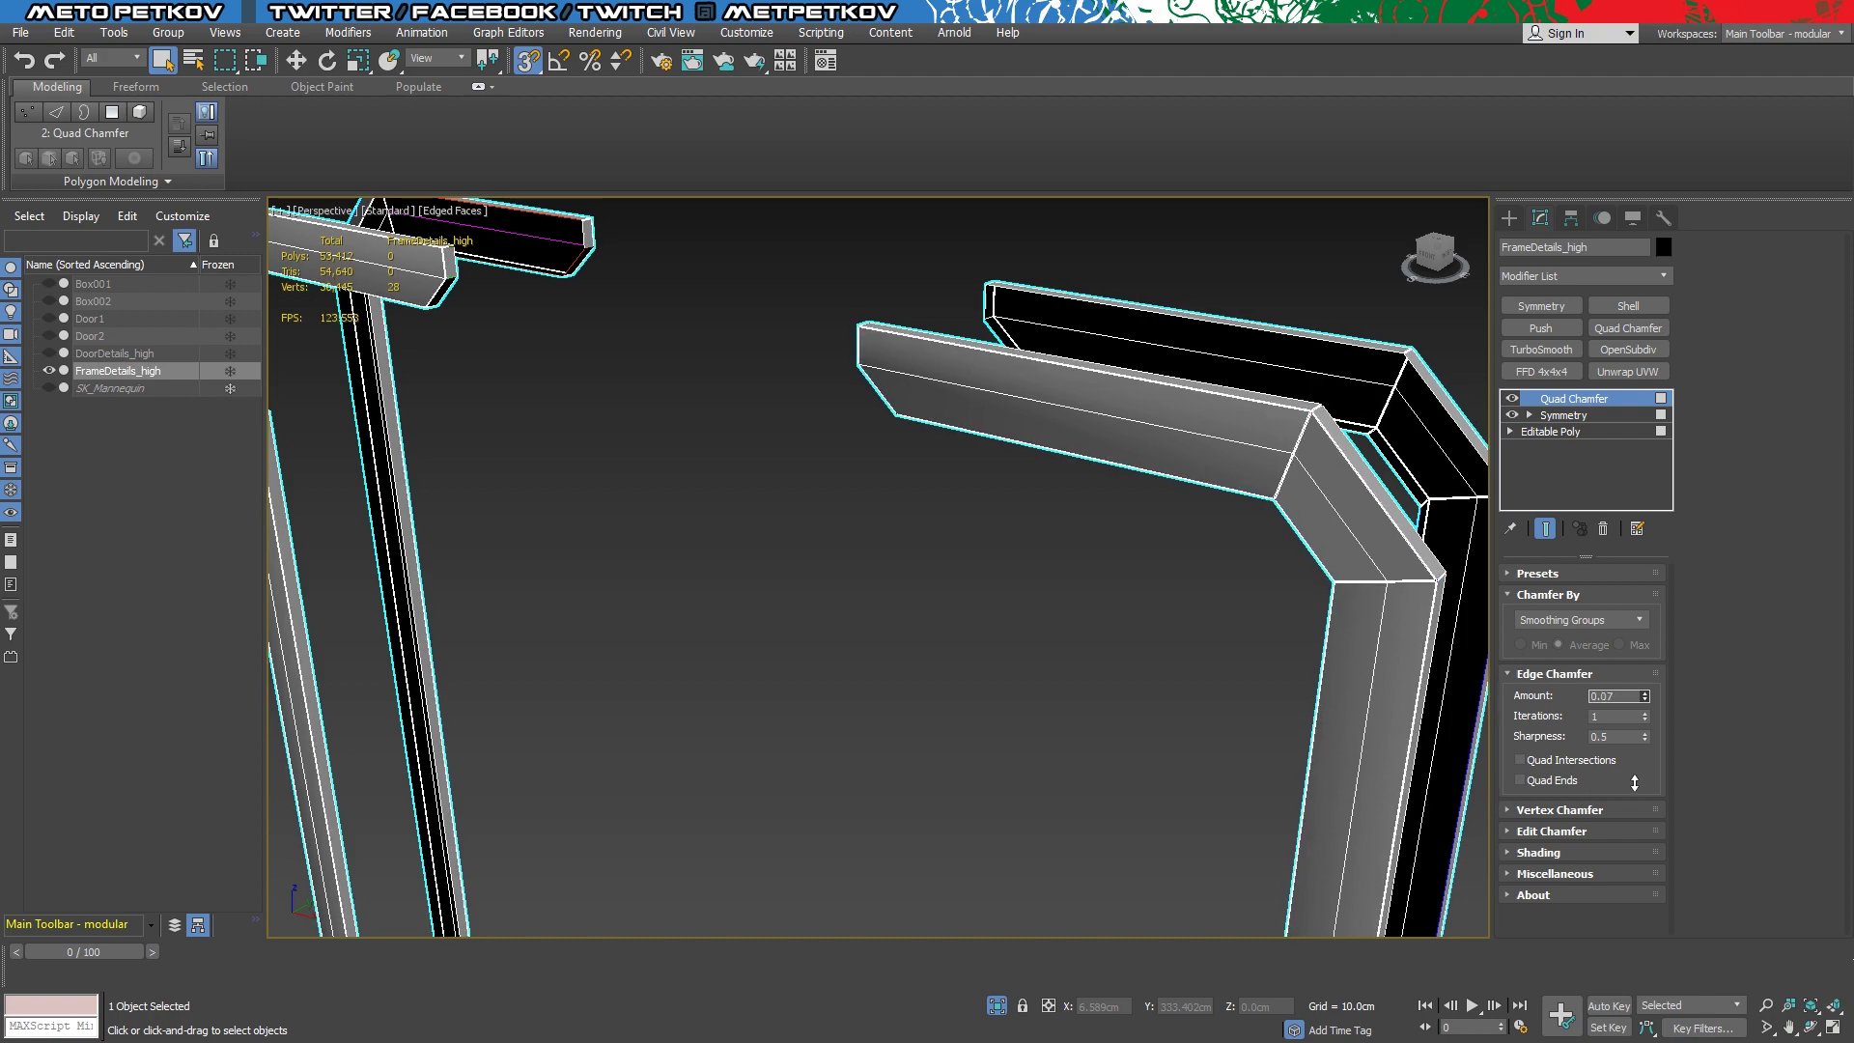
{"action": "mouse_move", "coordinate": [1023, 695]}
{"action": "middle_mouse_down", "text": "alt"}
{"action": "mouse_move", "coordinate": [995, 682]}
{"action": "mouse_move", "coordinate": [1075, 672]}
{"action": "mouse_move", "coordinate": [979, 647]}
{"action": "mouse_move", "coordinate": [1107, 610]}
{"action": "mouse_move", "coordinate": [947, 682]}
{"action": "mouse_move", "coordinate": [831, 663]}
{"action": "mouse_move", "coordinate": [1047, 666]}
{"action": "mouse_move", "coordinate": [947, 563]}
{"action": "mouse_move", "coordinate": [927, 745]}
{"action": "mouse_move", "coordinate": [1035, 710]}
{"action": "mouse_move", "coordinate": [1043, 681]}
{"action": "mouse_move", "coordinate": [1190, 643]}
{"action": "middle_mouse_up", "text": "alt"}
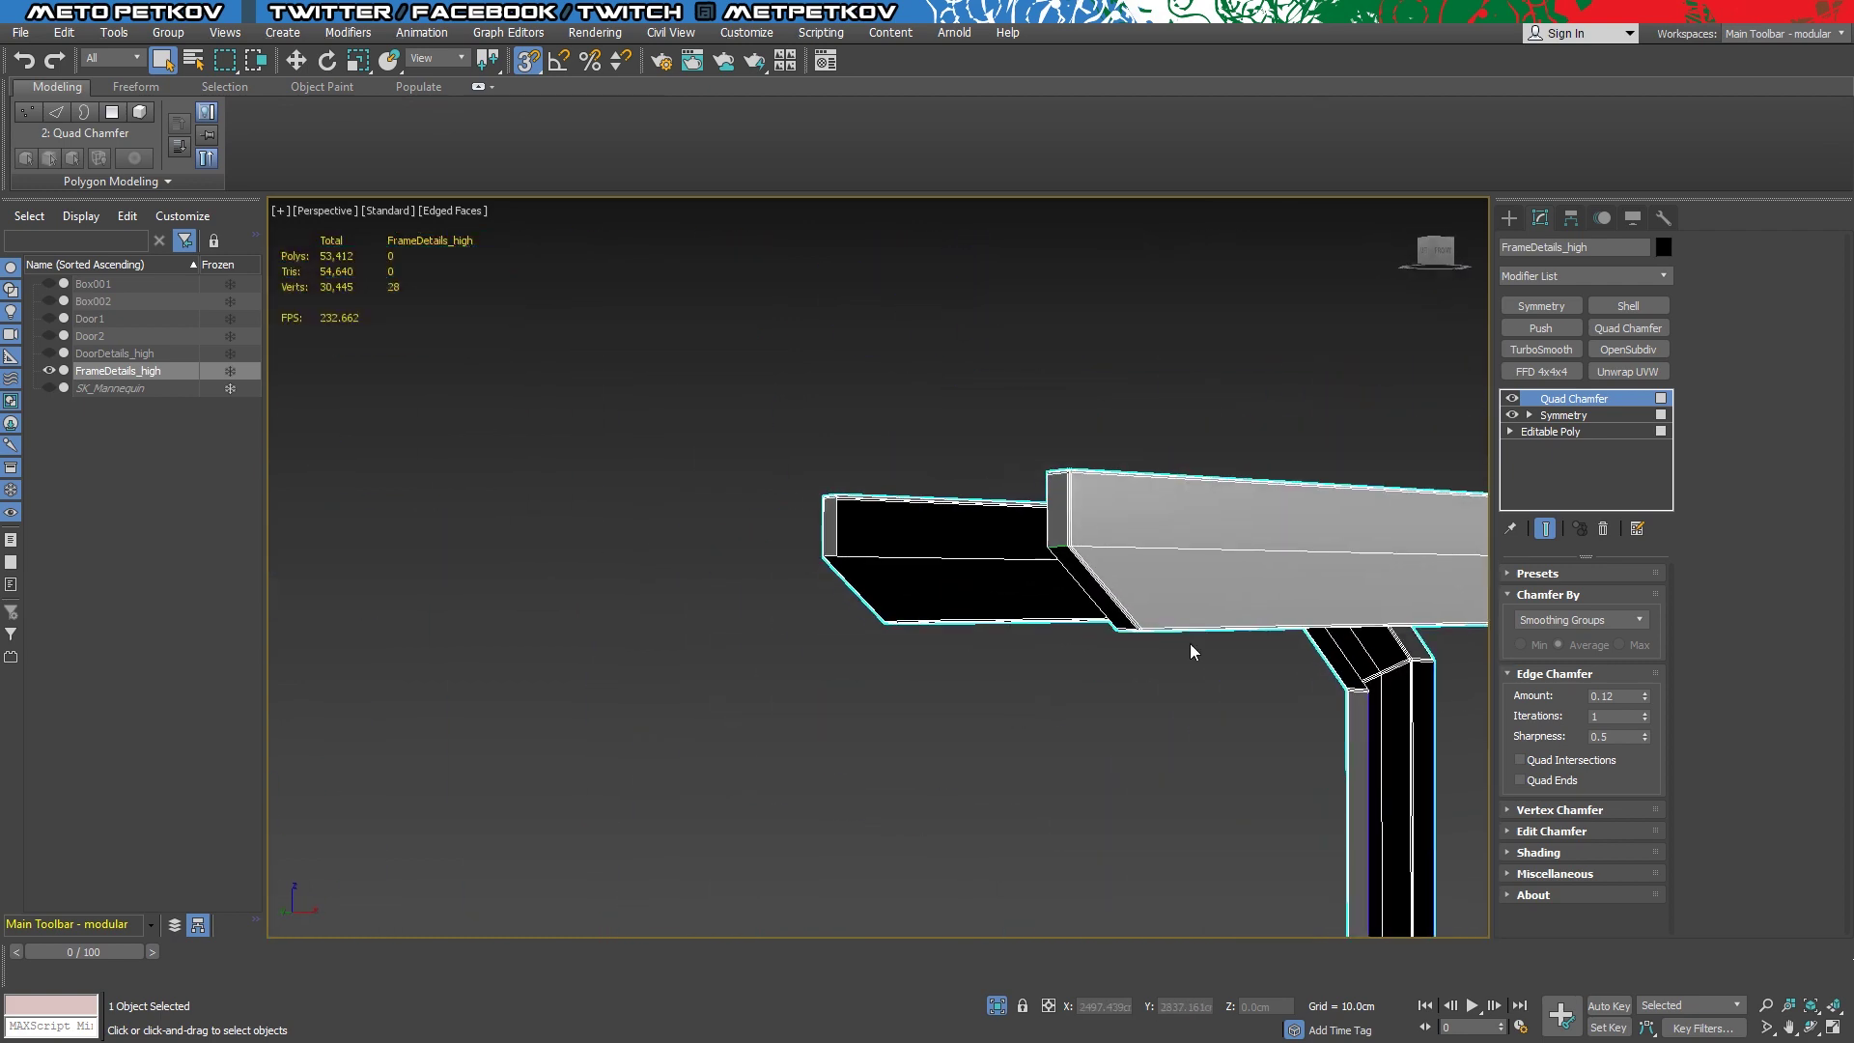
On the base Editable Poly, auto-smooth the selected end faces into smoothing group 3
{"action": "left_click", "coordinate": [1550, 430]}
{"action": "left_click", "coordinate": [1545, 528]}
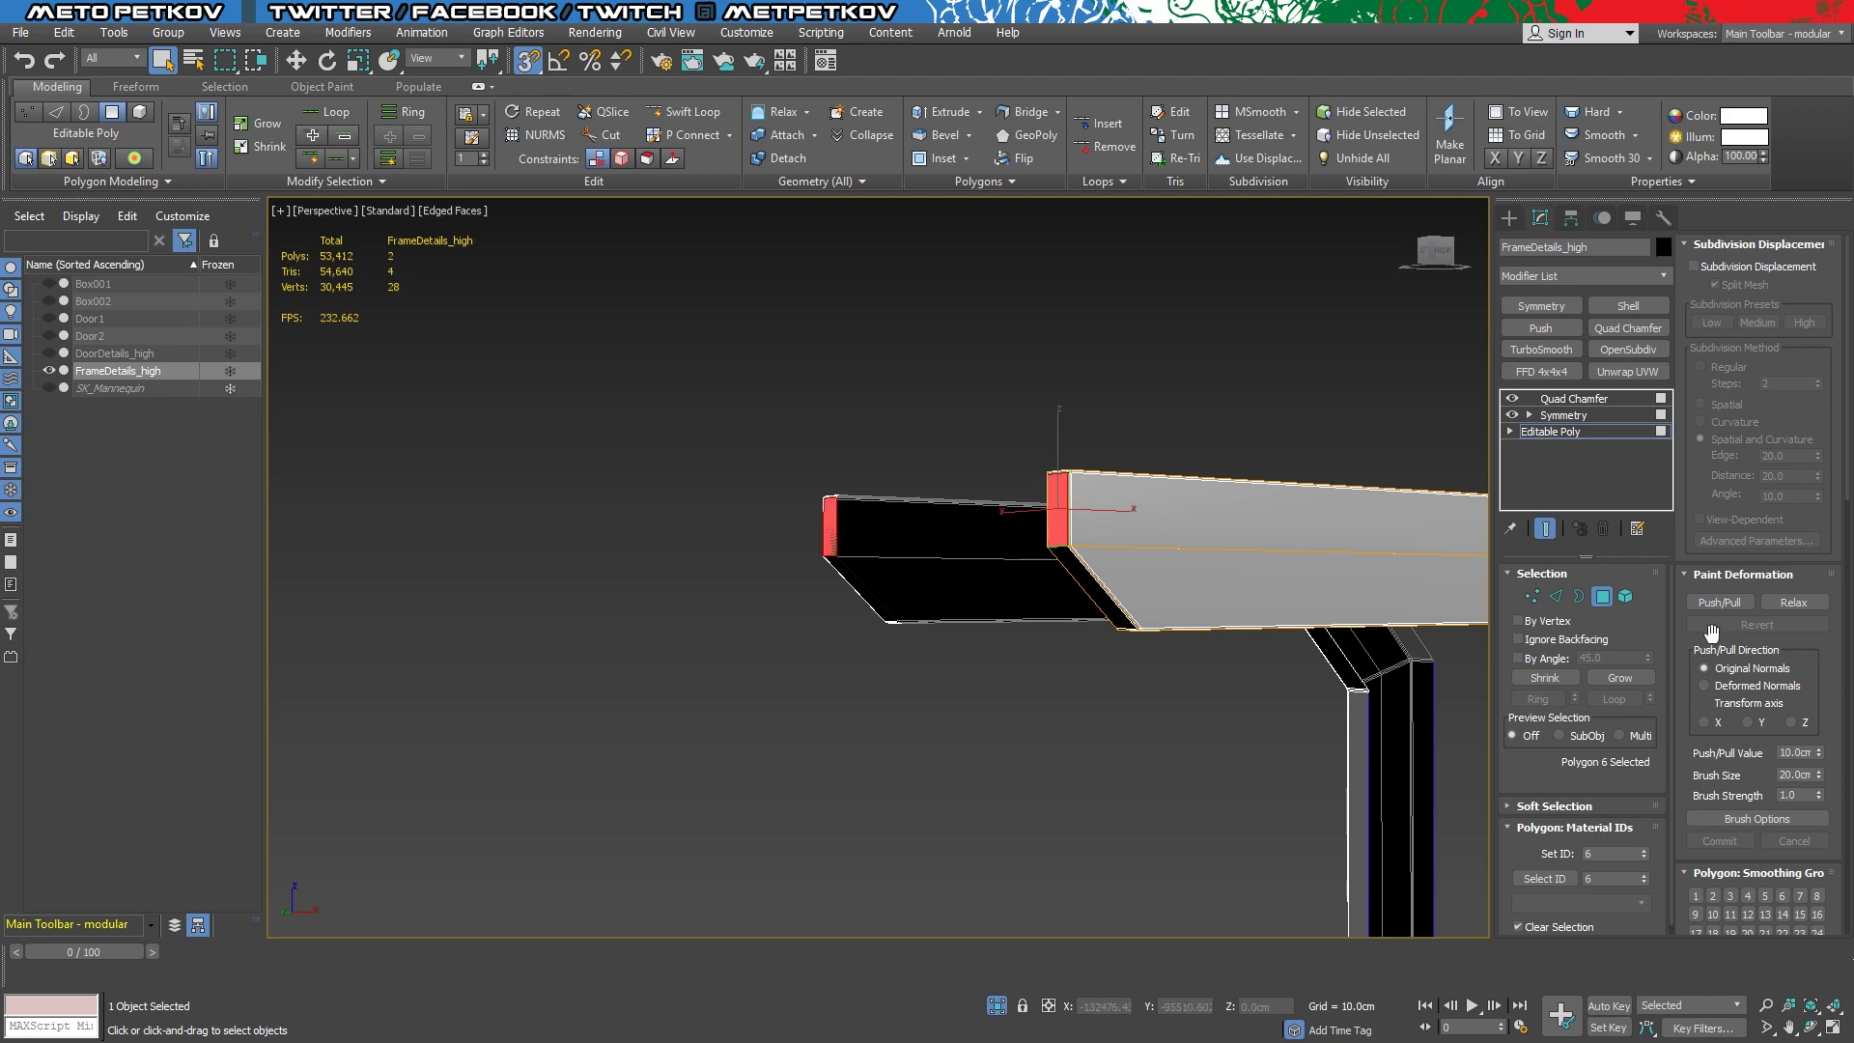
{"action": "scroll", "coordinate": [1725, 846], "scroll_direction": "down", "scroll_amount": 3}
{"action": "left_click", "coordinate": [1723, 848]}
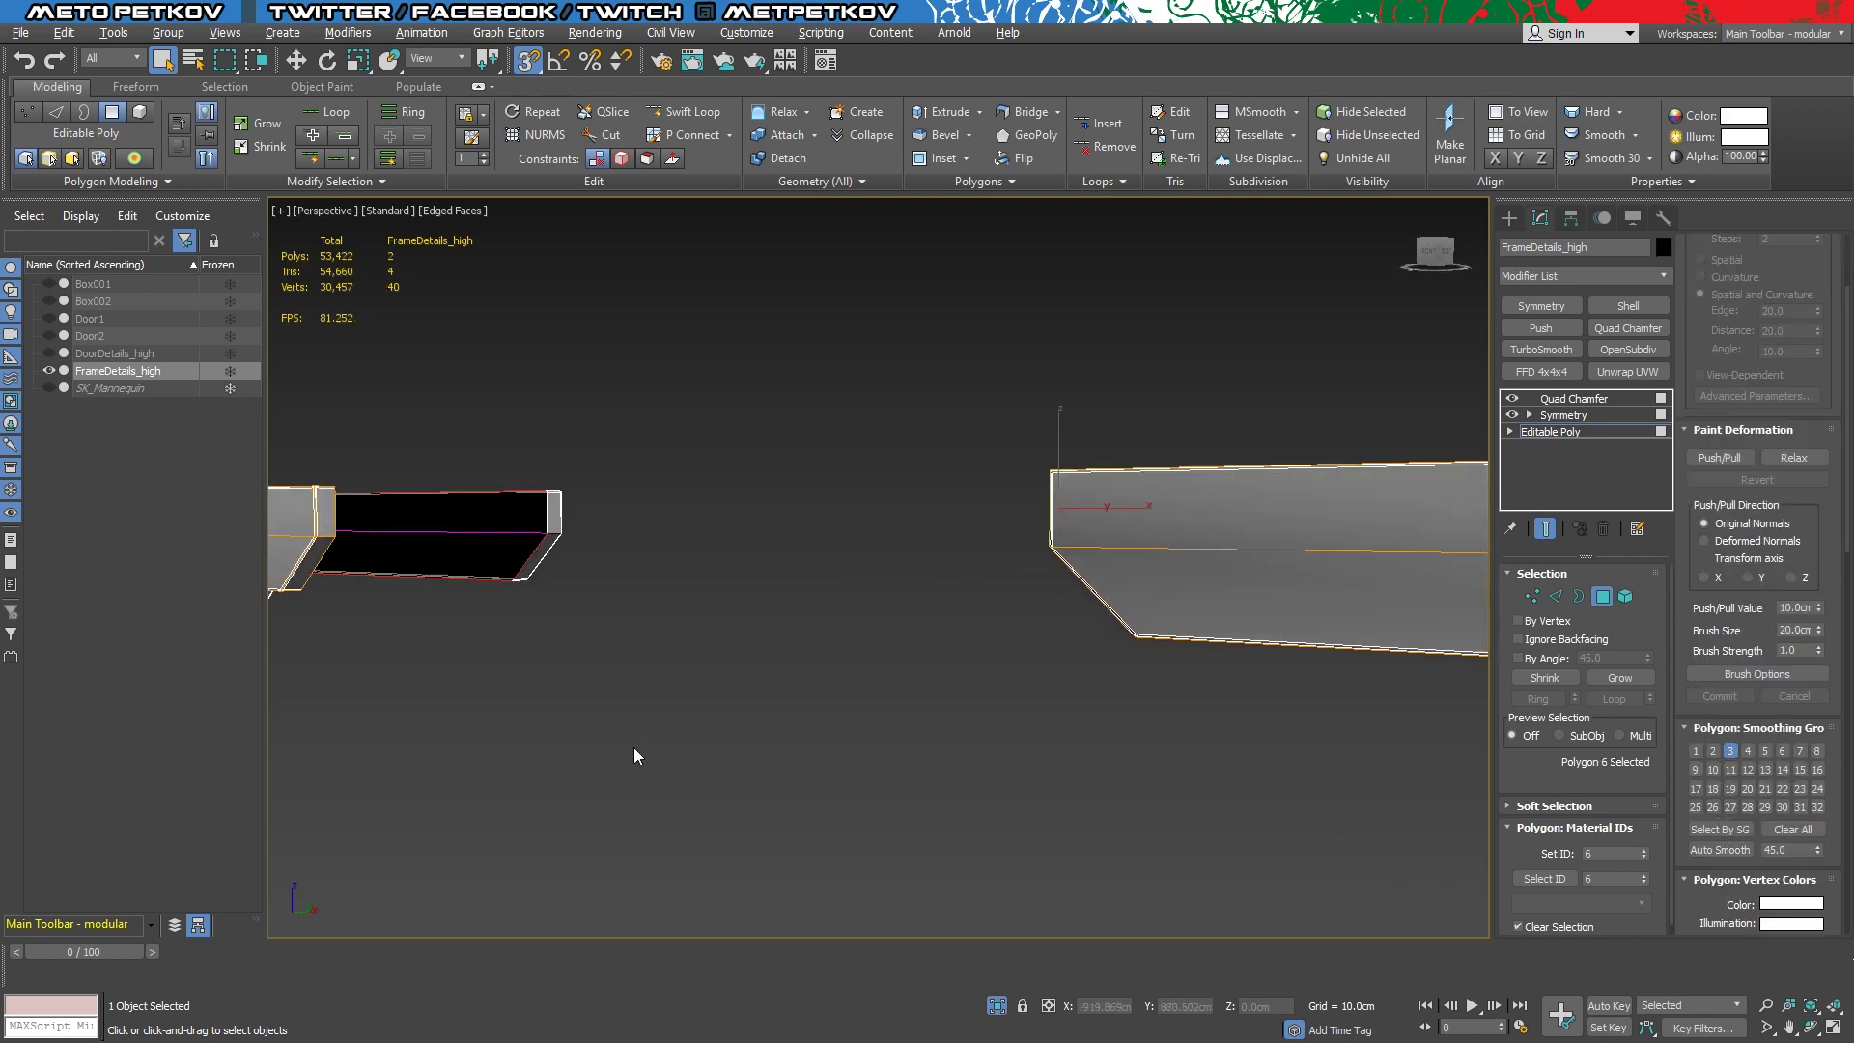
{"action": "middle_click_drag", "start_coordinate": [633, 756], "coordinate": [1034, 627], "text": "alt"}
{"action": "mouse_move", "coordinate": [1032, 819]}
{"action": "middle_mouse_down", "text": "alt"}
{"action": "mouse_move", "coordinate": [935, 704]}
{"action": "mouse_move", "coordinate": [956, 641]}
{"action": "mouse_move", "coordinate": [992, 612]}
{"action": "mouse_move", "coordinate": [987, 717]}
{"action": "mouse_move", "coordinate": [1068, 755]}
{"action": "mouse_move", "coordinate": [809, 763]}
{"action": "mouse_move", "coordinate": [830, 753]}
{"action": "middle_mouse_up", "text": "alt"}
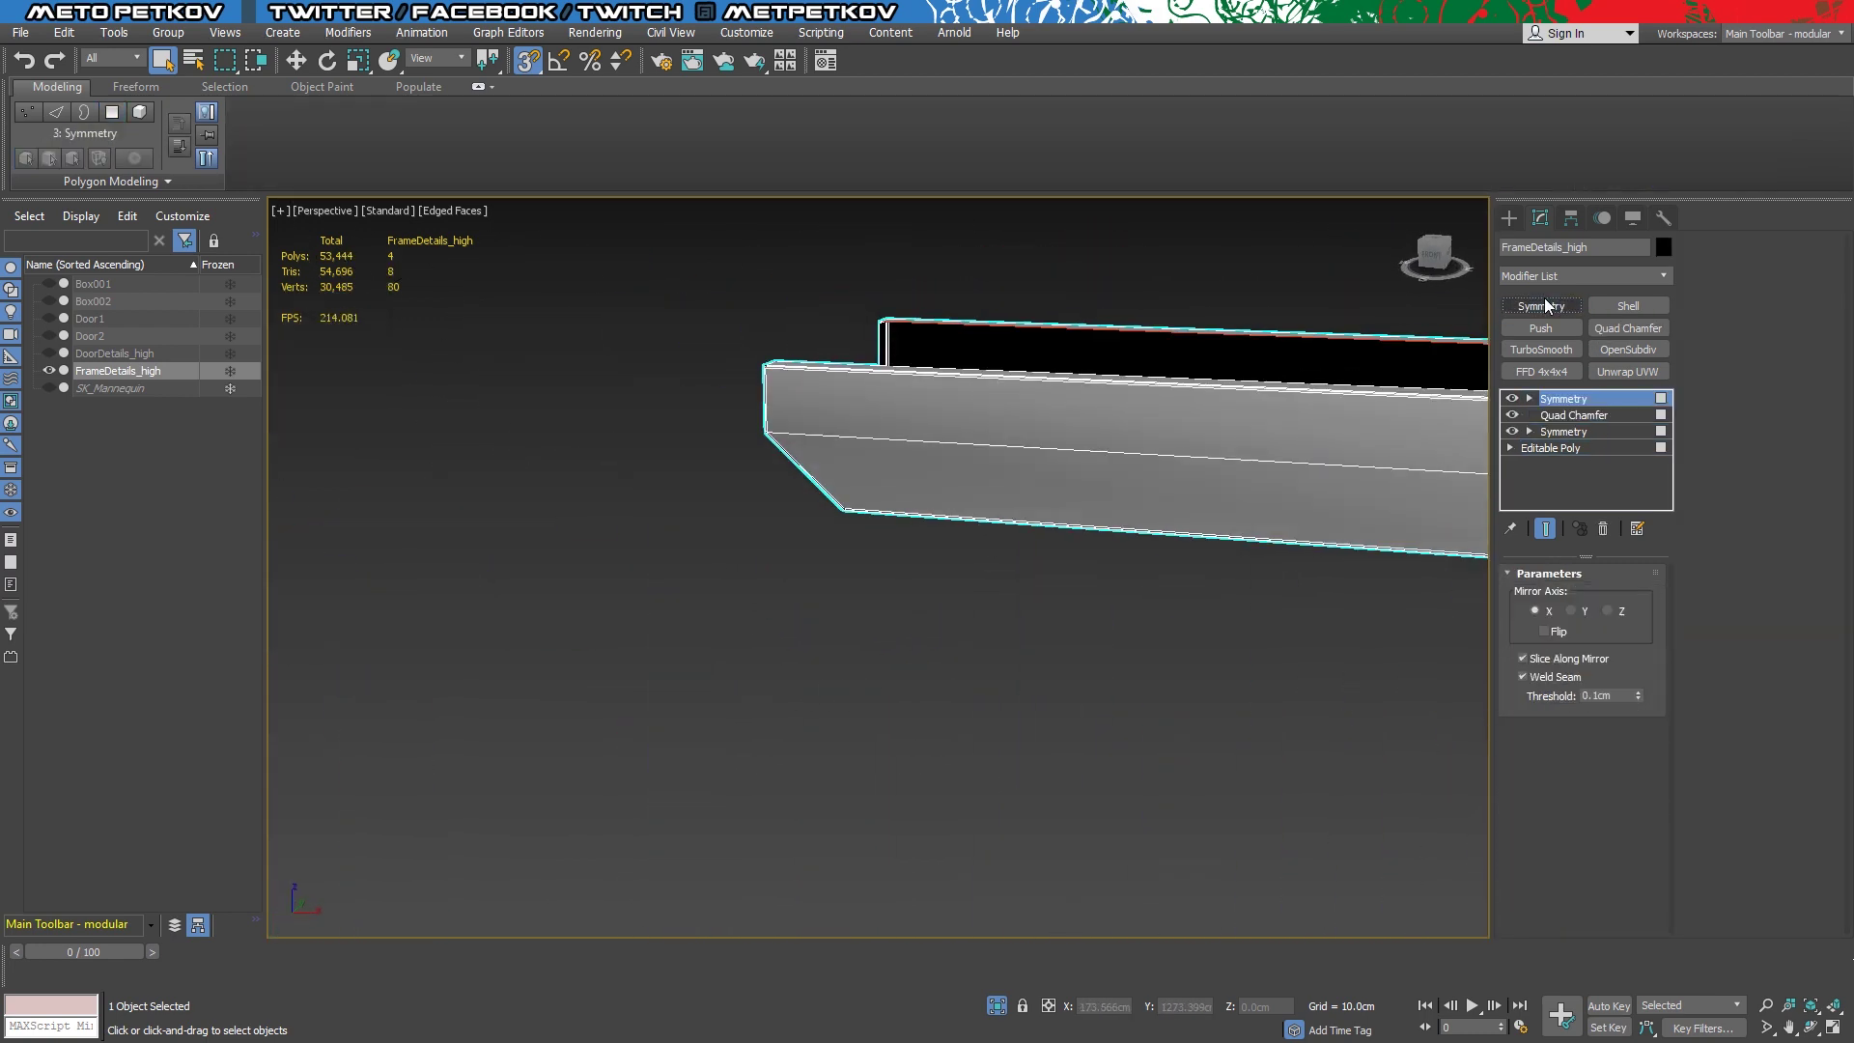
Remove the extra Symmetry and add TurboSmooth with 2 iterations to FrameDetails_high
{"action": "left_click", "coordinate": [1580, 350]}
{"action": "left_click", "coordinate": [1647, 602]}
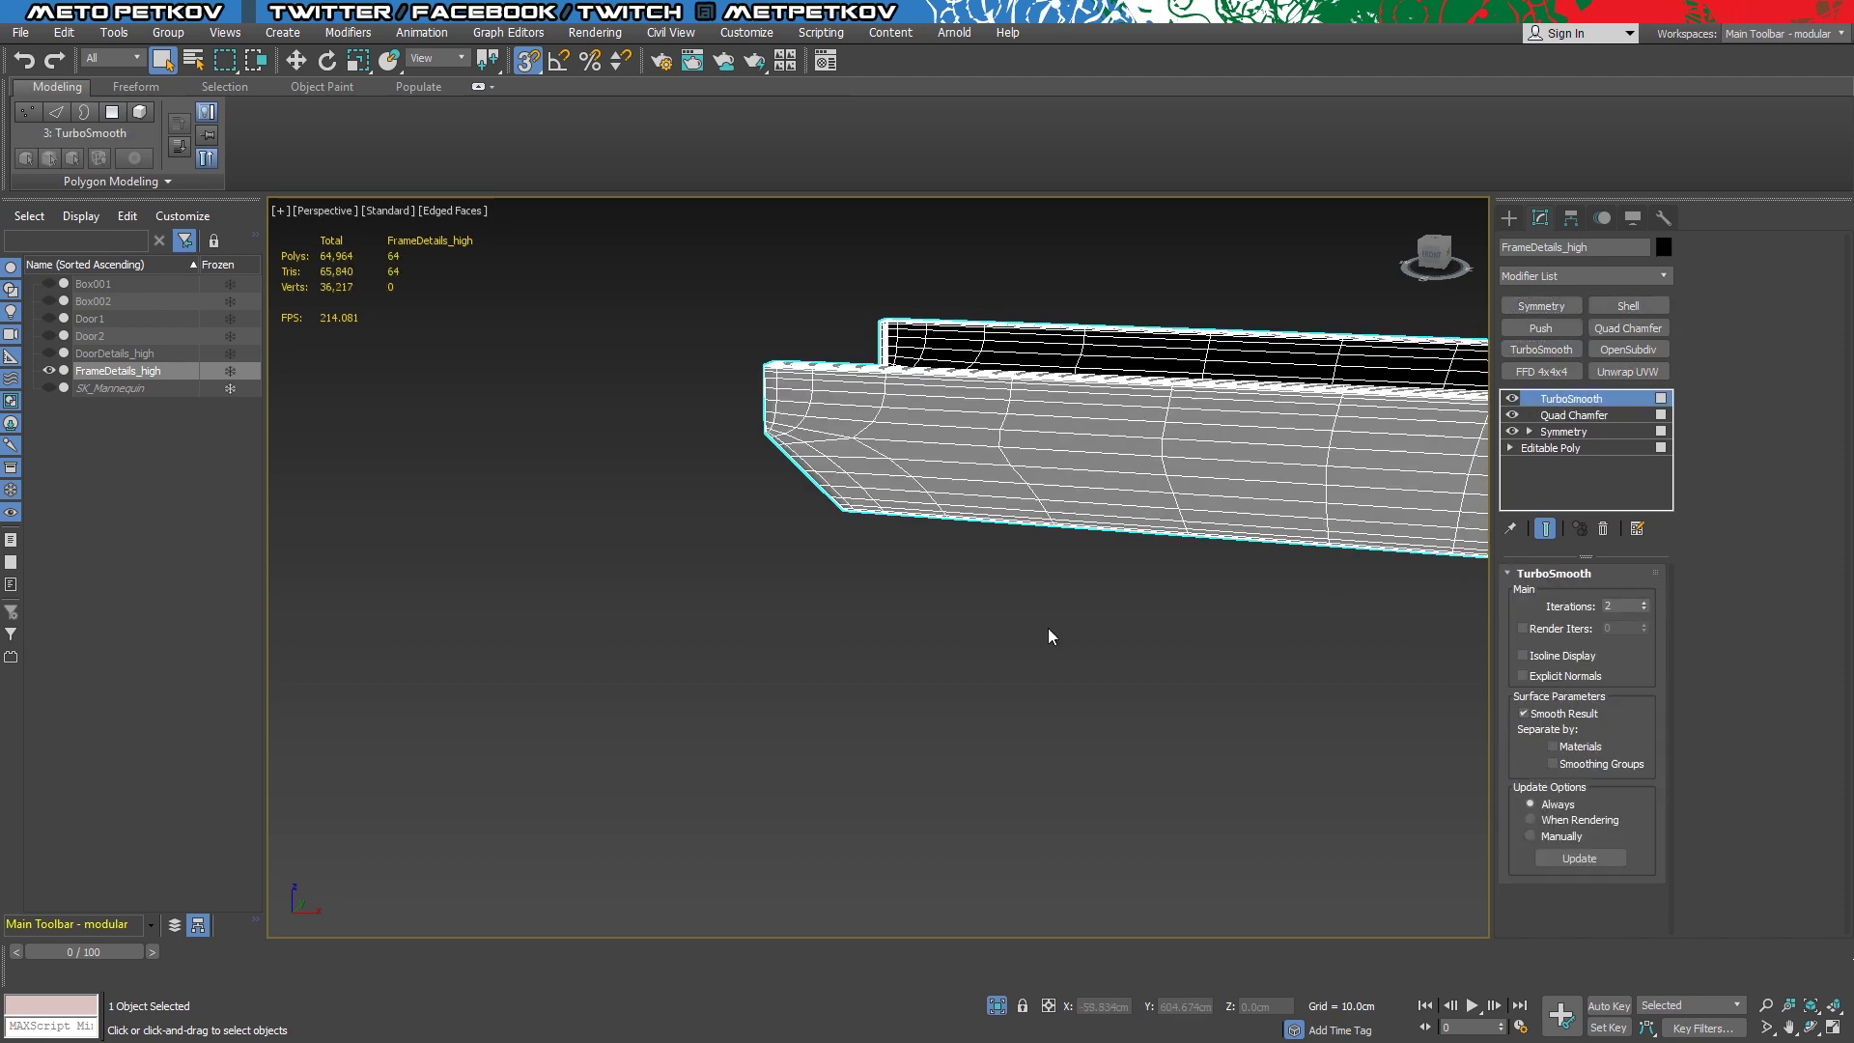
{"action": "mouse_move", "coordinate": [1046, 628]}
{"action": "middle_mouse_down", "text": "alt"}
{"action": "mouse_move", "coordinate": [915, 633]}
{"action": "mouse_move", "coordinate": [1034, 579]}
{"action": "middle_mouse_up", "text": "alt"}
{"action": "key", "text": "F4"}
{"action": "scroll", "coordinate": [782, 736], "scroll_direction": "up", "scroll_amount": 5}
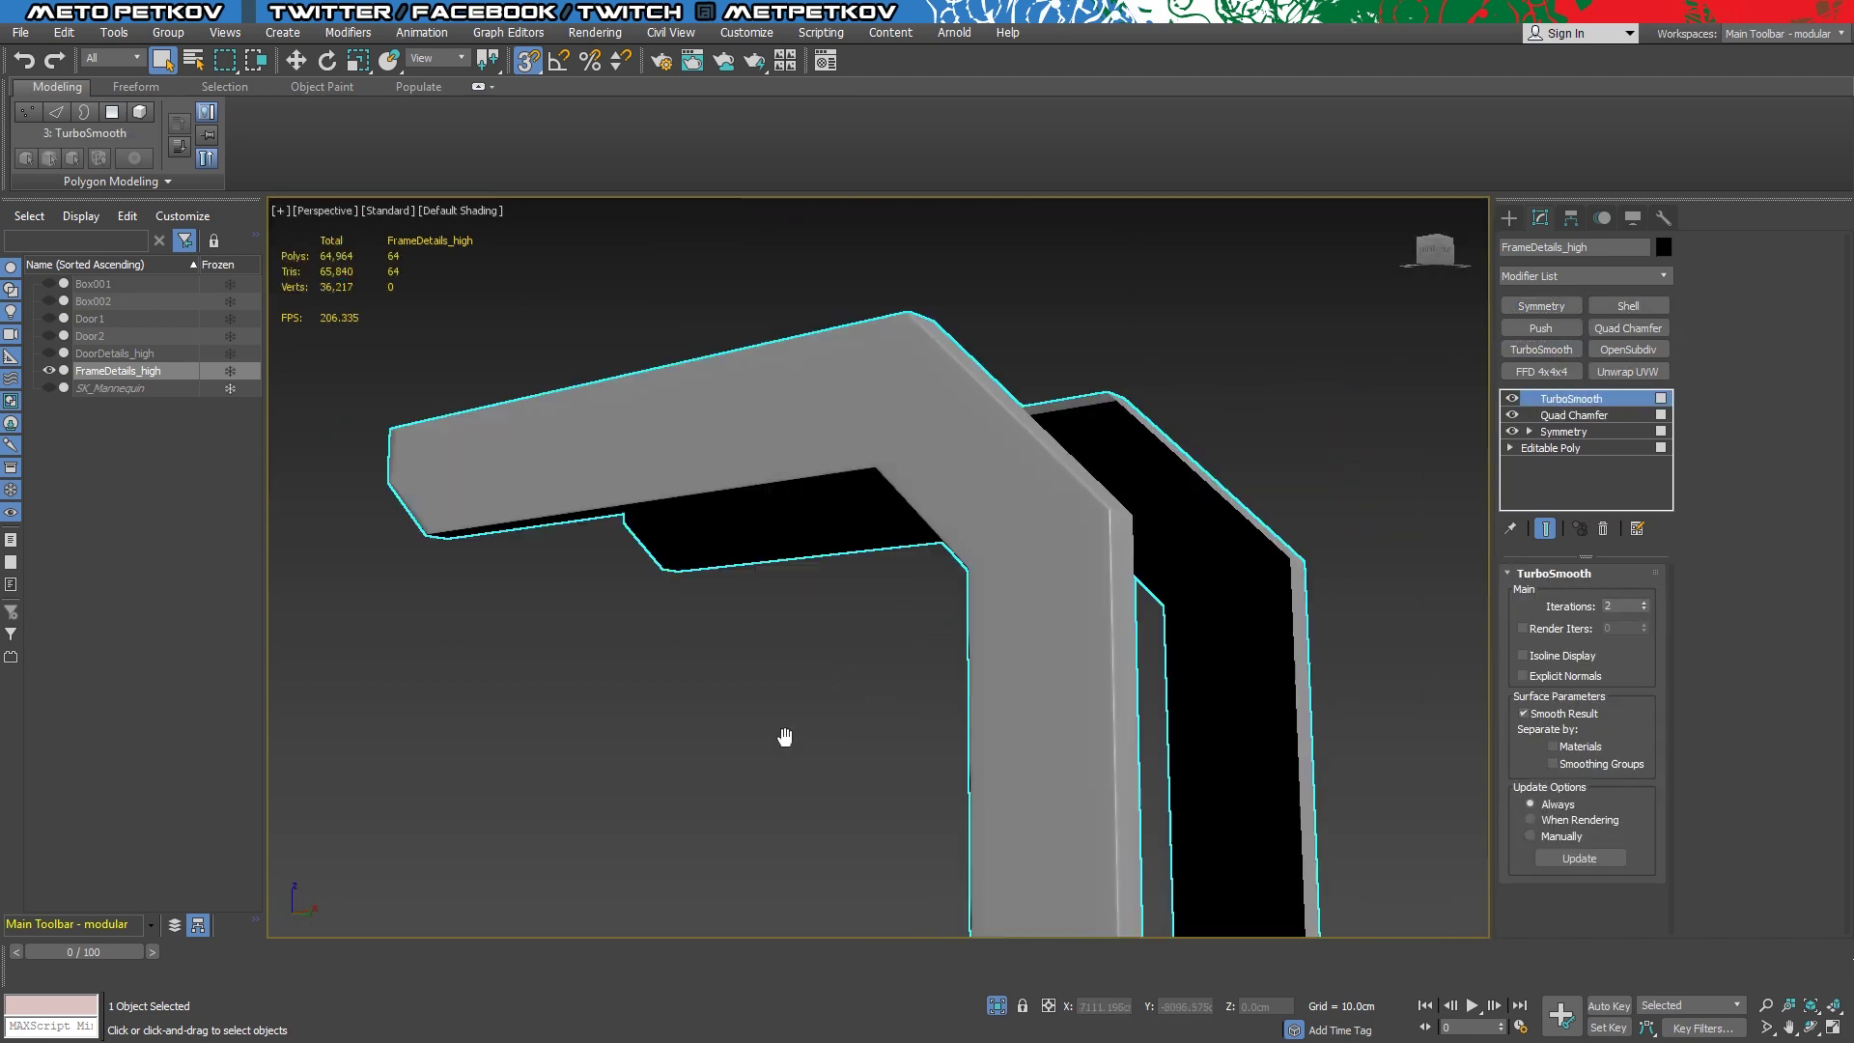
{"action": "middle_click_drag", "start_coordinate": [782, 737], "coordinate": [807, 662], "text": "alt"}
Exit isolation so the whole door scene shows, and select Box001
{"action": "scroll", "coordinate": [808, 834], "scroll_direction": "down", "scroll_amount": 5}
{"action": "scroll", "coordinate": [807, 834], "scroll_direction": "down", "scroll_amount": 3}
{"action": "middle_click_drag", "start_coordinate": [807, 834], "coordinate": [942, 728], "text": "alt"}
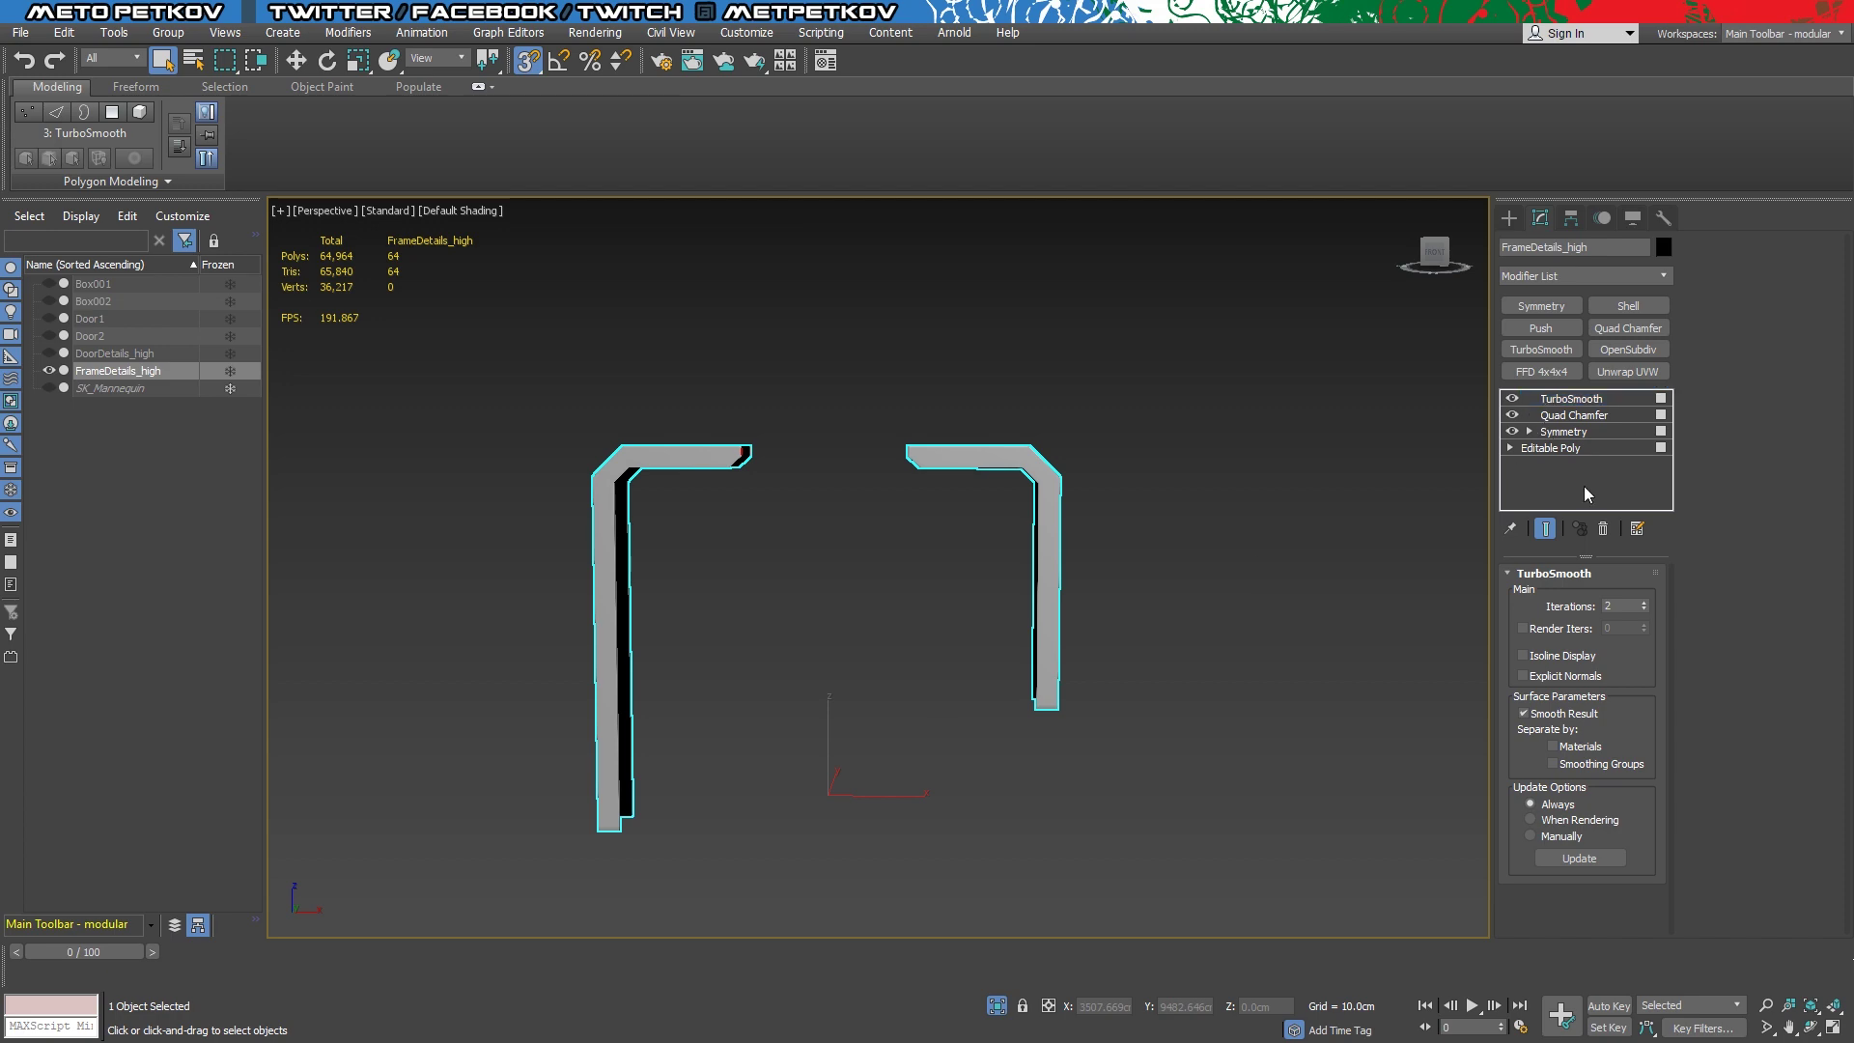
{"action": "left_click", "coordinate": [998, 1006]}
{"action": "left_click", "coordinate": [1175, 407]}
Delete Box001's existing Symmetry modifiers from its stack
{"action": "left_click_drag", "start_coordinate": [1198, 394], "coordinate": [1068, 216]}
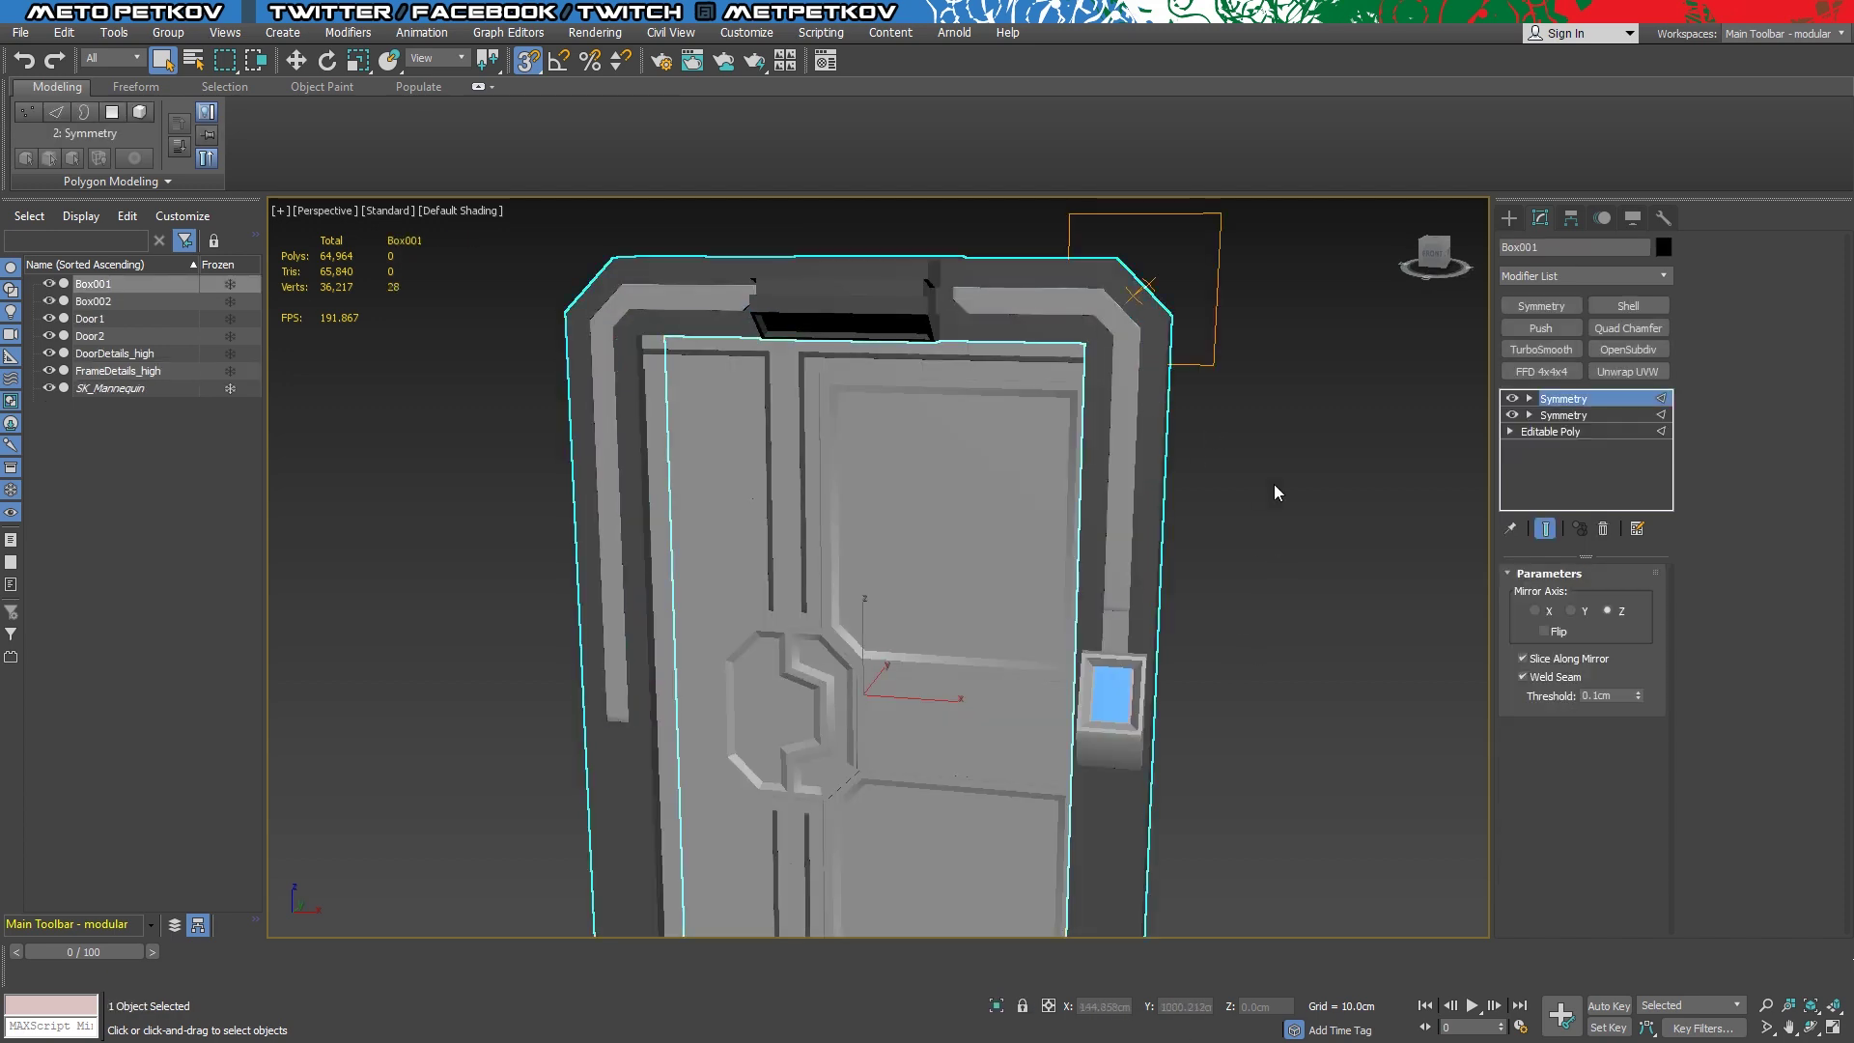
{"action": "mouse_move", "coordinate": [1272, 484]}
{"action": "middle_mouse_down", "text": "alt"}
{"action": "mouse_move", "coordinate": [1126, 539]}
{"action": "mouse_move", "coordinate": [1460, 471]}
{"action": "middle_mouse_up", "text": "alt"}
{"action": "left_click", "coordinate": [1512, 400]}
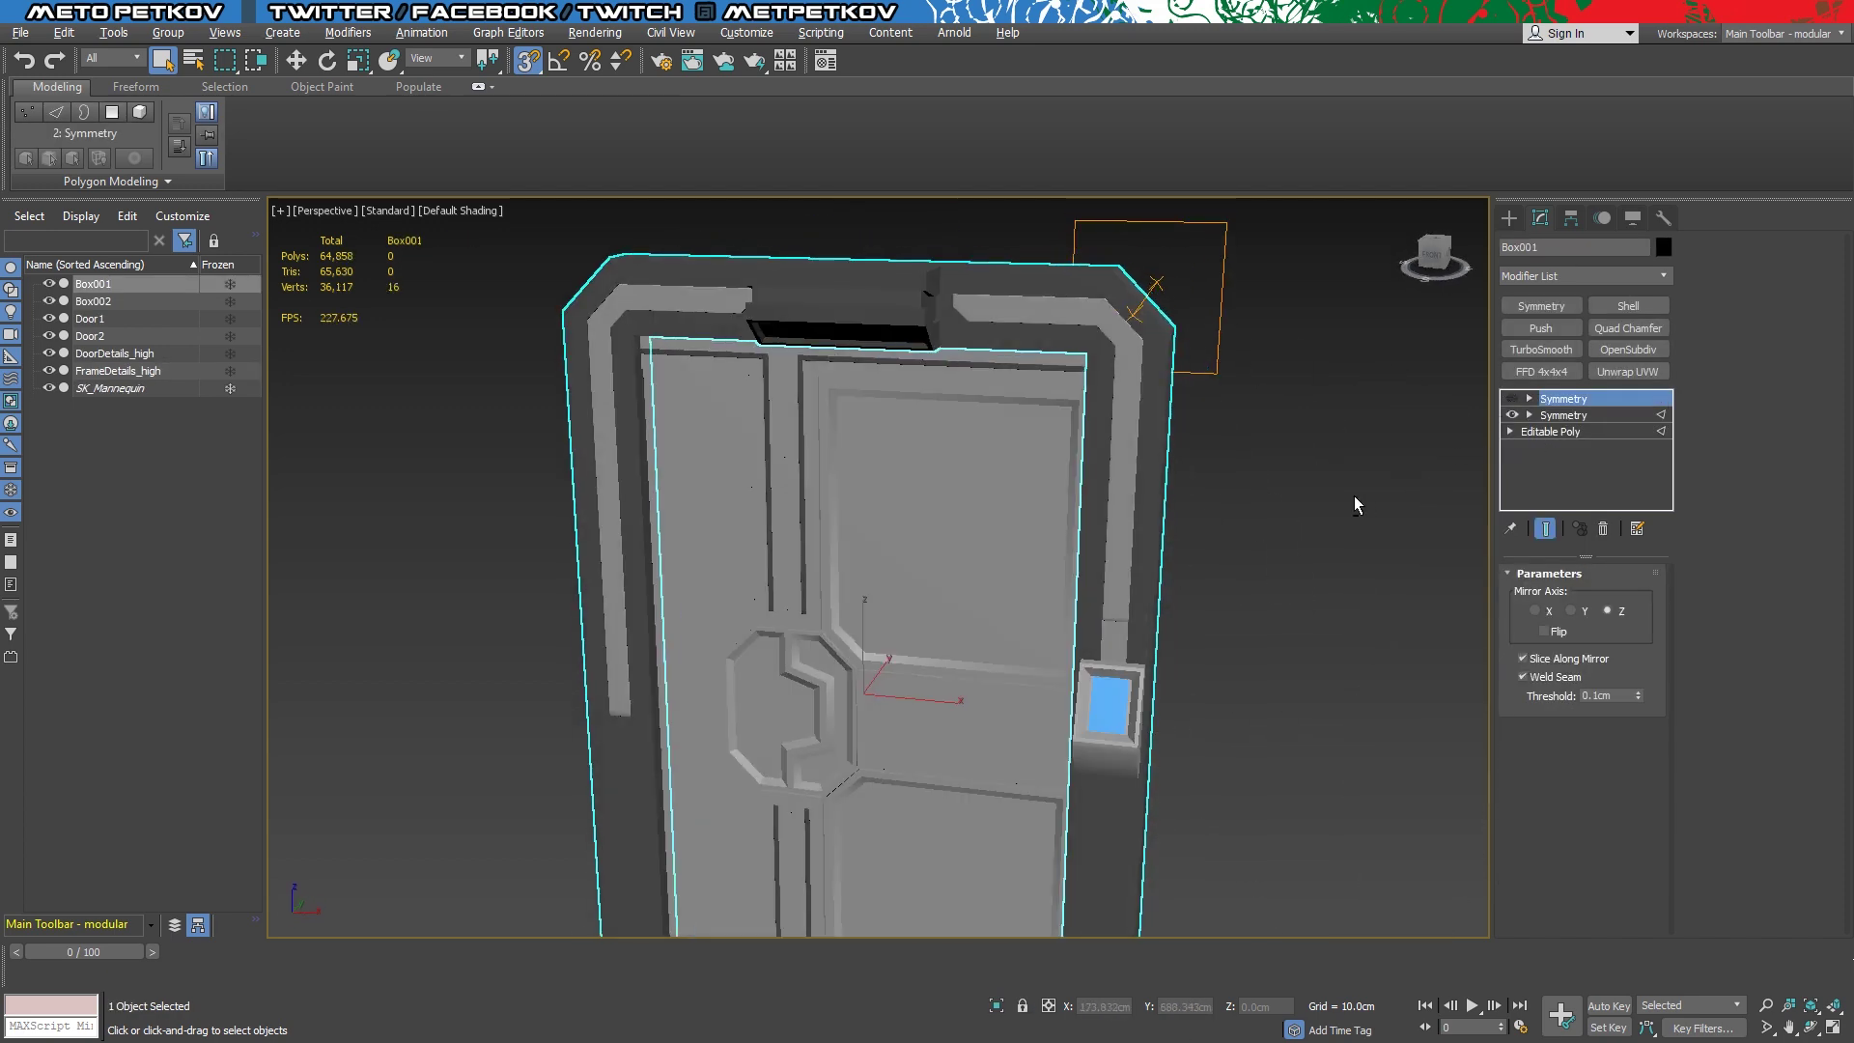
{"action": "mouse_move", "coordinate": [1354, 496]}
{"action": "middle_mouse_down", "text": "alt"}
{"action": "mouse_move", "coordinate": [1198, 502]}
{"action": "mouse_move", "coordinate": [1365, 471]}
{"action": "mouse_move", "coordinate": [1209, 490]}
{"action": "mouse_move", "coordinate": [1189, 478]}
{"action": "mouse_move", "coordinate": [1217, 441]}
{"action": "middle_mouse_up", "text": "alt"}
{"action": "right_click", "coordinate": [1591, 438]}
{"action": "left_click", "coordinate": [1622, 470]}
Add a new Symmetry to Box001 mirroring across the Z axis
{"action": "key", "text": "2"}
{"action": "middle_click_drag", "start_coordinate": [877, 310], "coordinate": [1146, 369], "text": "alt"}
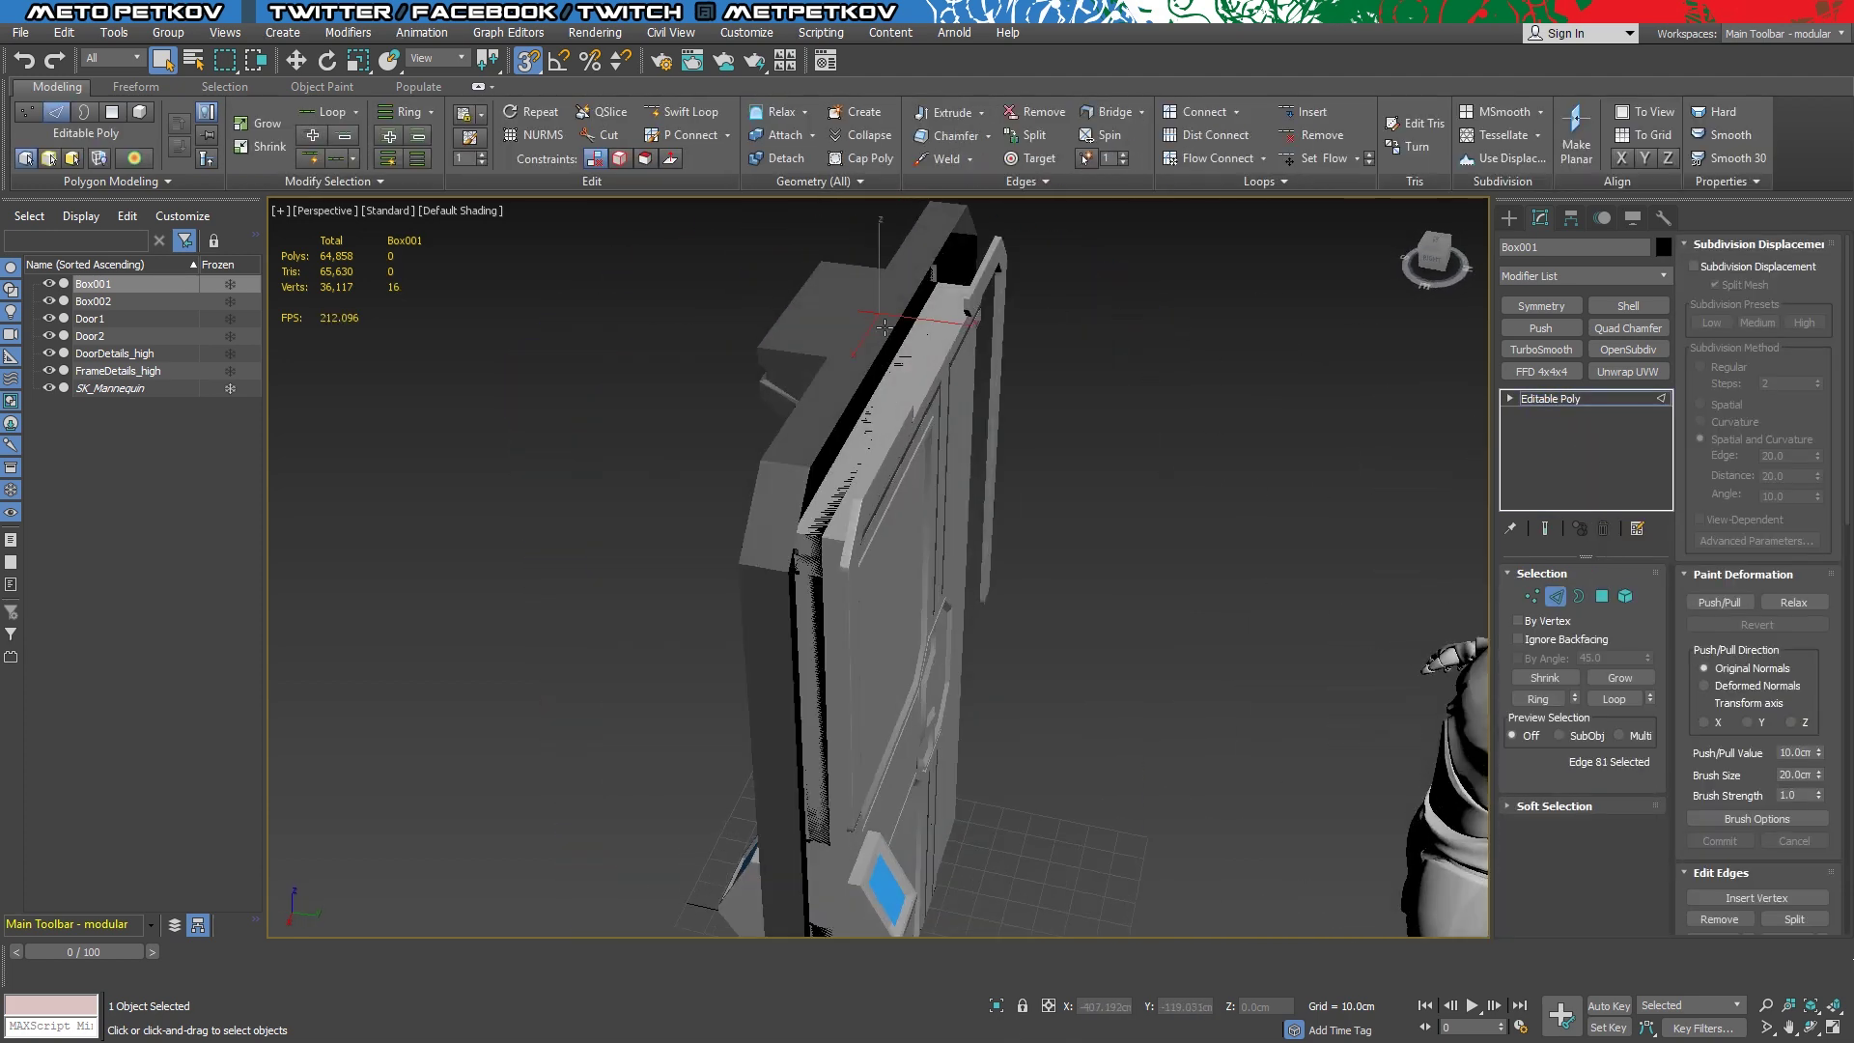
{"action": "key", "text": "F4"}
{"action": "left_click", "coordinate": [1541, 306]}
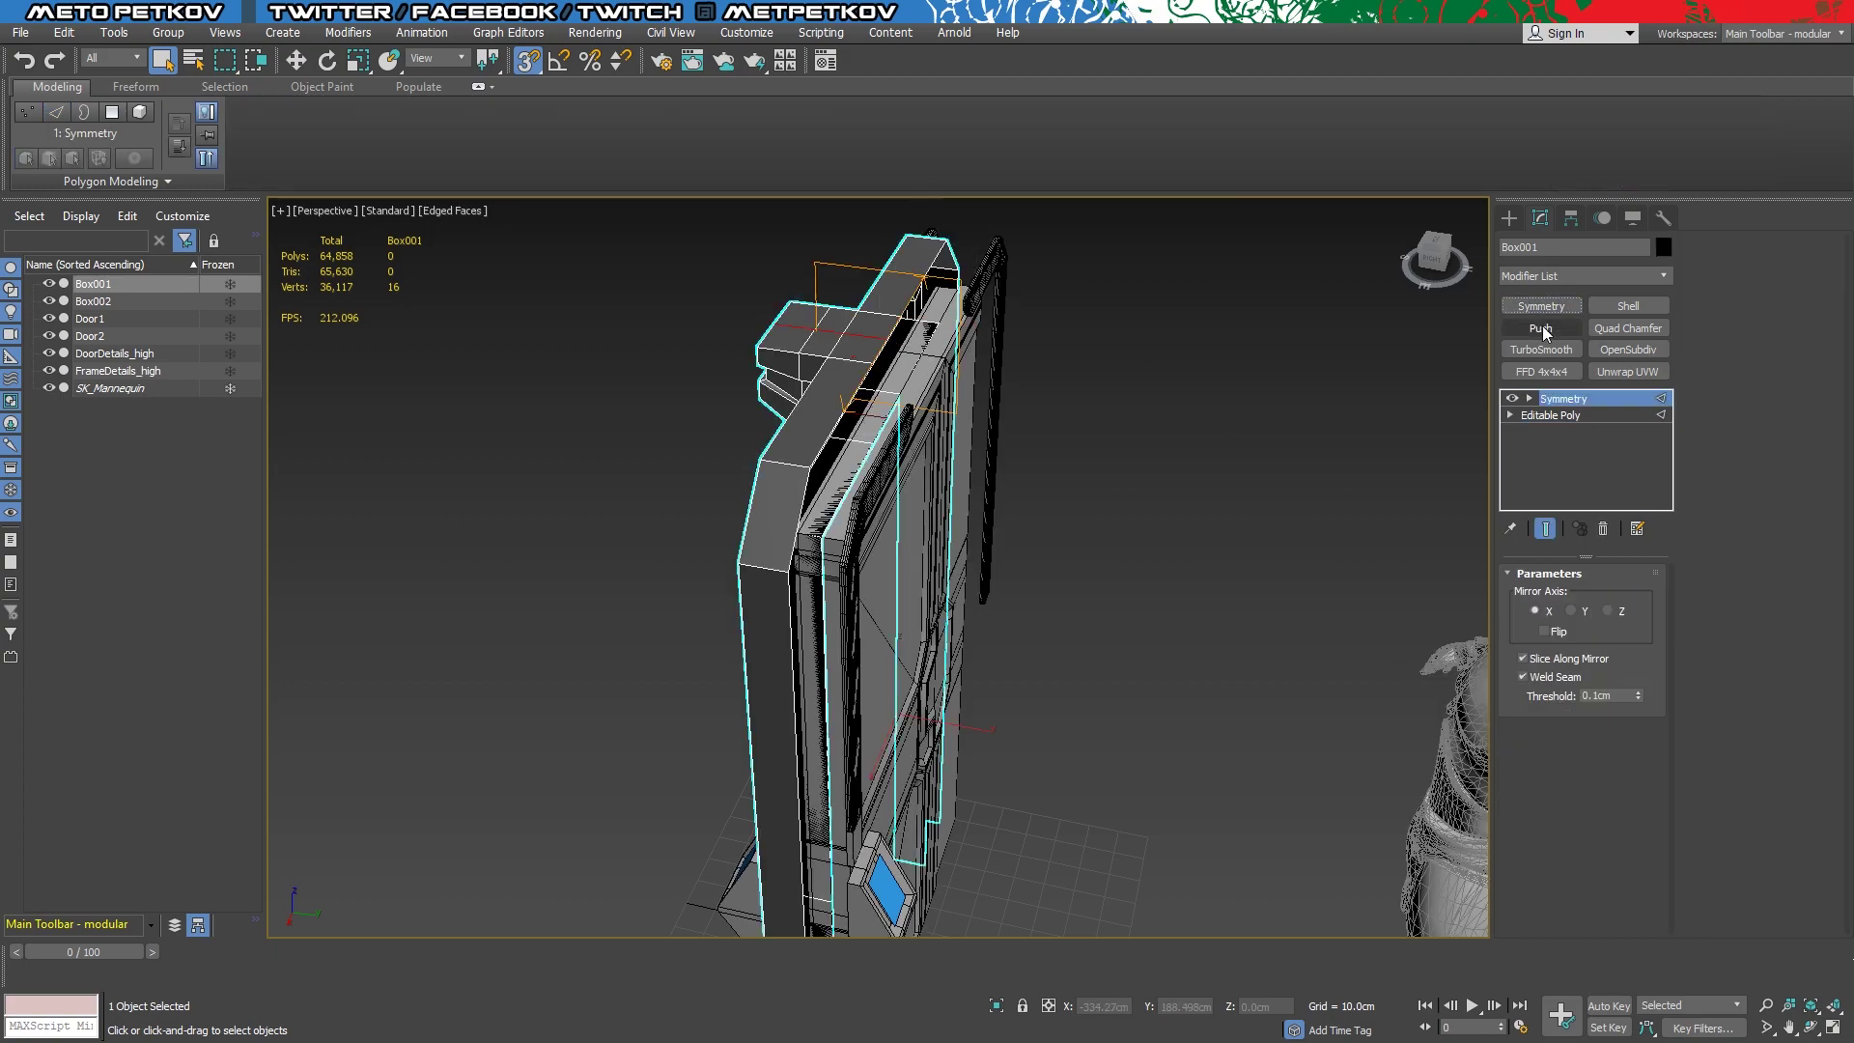
{"action": "left_click", "coordinate": [1608, 610]}
{"action": "mouse_move", "coordinate": [1165, 647]}
{"action": "middle_mouse_down", "text": "alt"}
{"action": "mouse_move", "coordinate": [1450, 593]}
{"action": "mouse_move", "coordinate": [1307, 628]}
{"action": "mouse_move", "coordinate": [1004, 606]}
{"action": "mouse_move", "coordinate": [1158, 541]}
{"action": "mouse_move", "coordinate": [1628, 413]}
{"action": "mouse_move", "coordinate": [1350, 490]}
{"action": "mouse_move", "coordinate": [1014, 494]}
{"action": "middle_mouse_up", "text": "alt"}
{"action": "left_click", "coordinate": [1556, 413]}
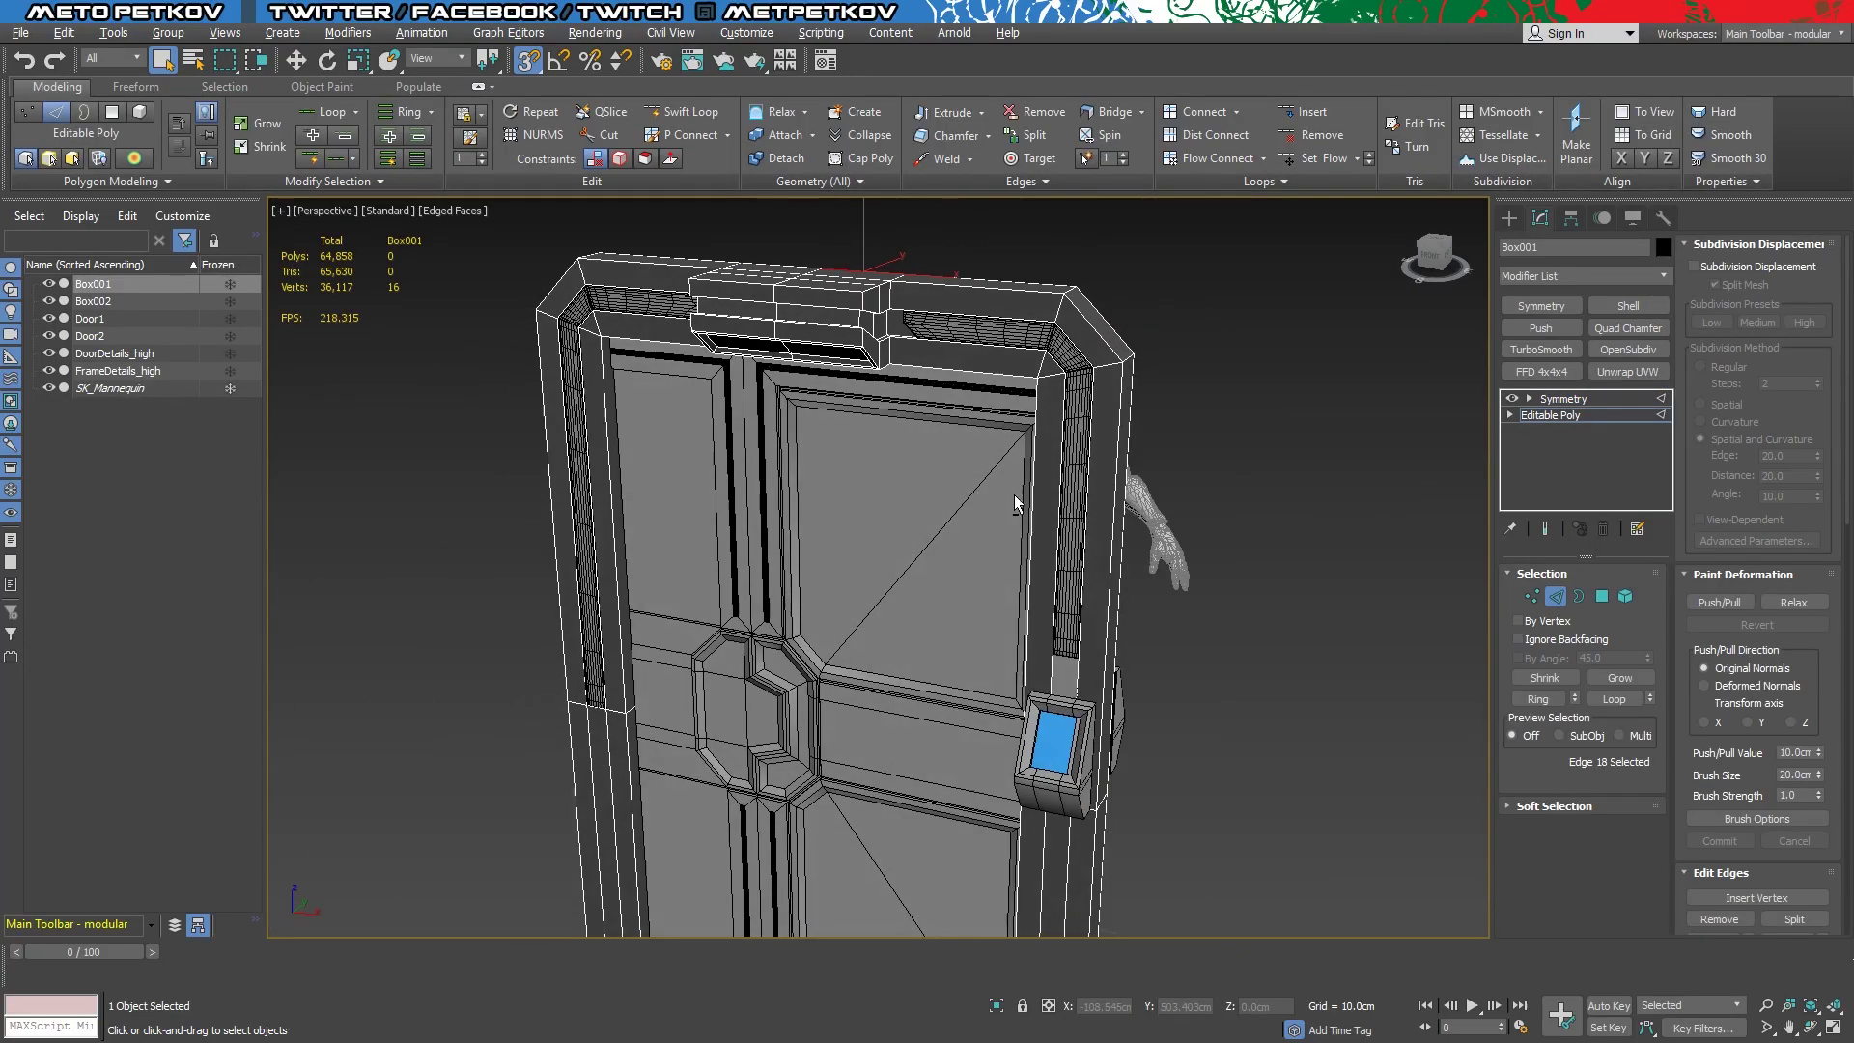
{"action": "left_click", "coordinate": [1564, 400]}
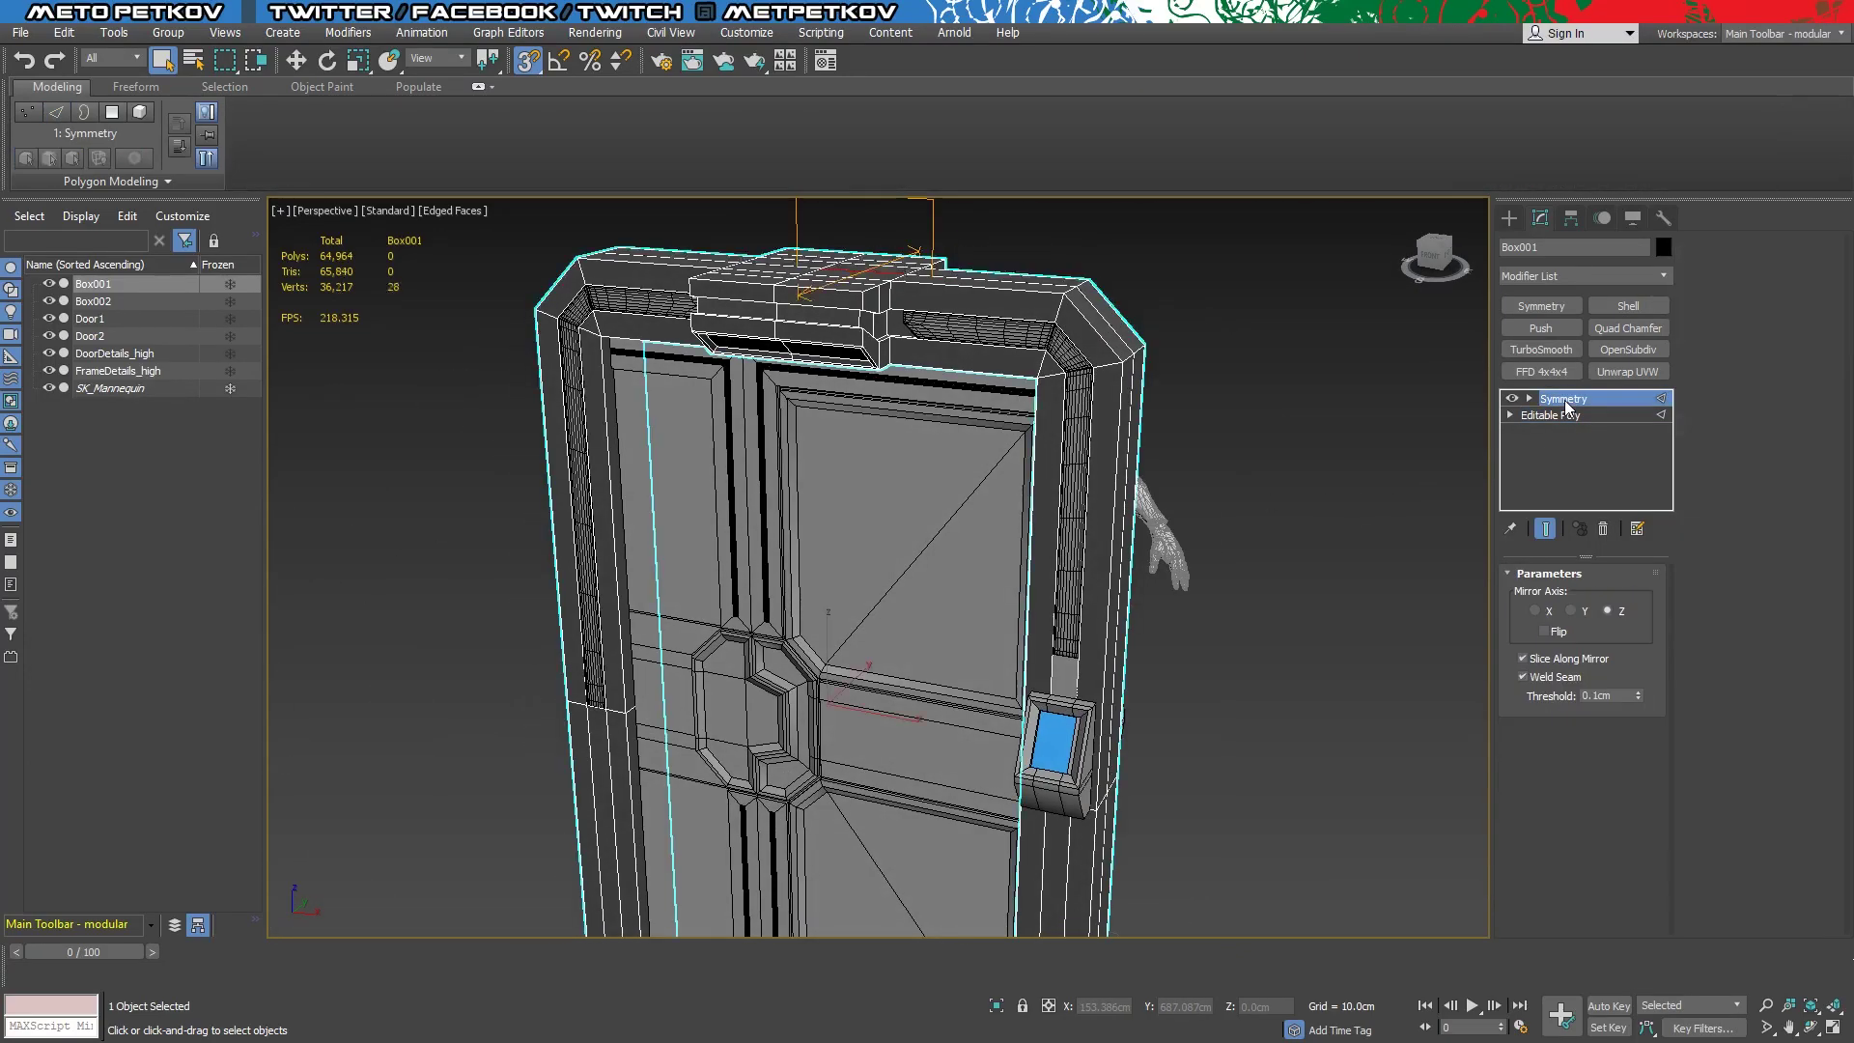
Add a Quad Chamfer by Smoothing Groups with Amount 0.27 and inspect the top frame corner
{"action": "left_click", "coordinate": [1623, 328]}
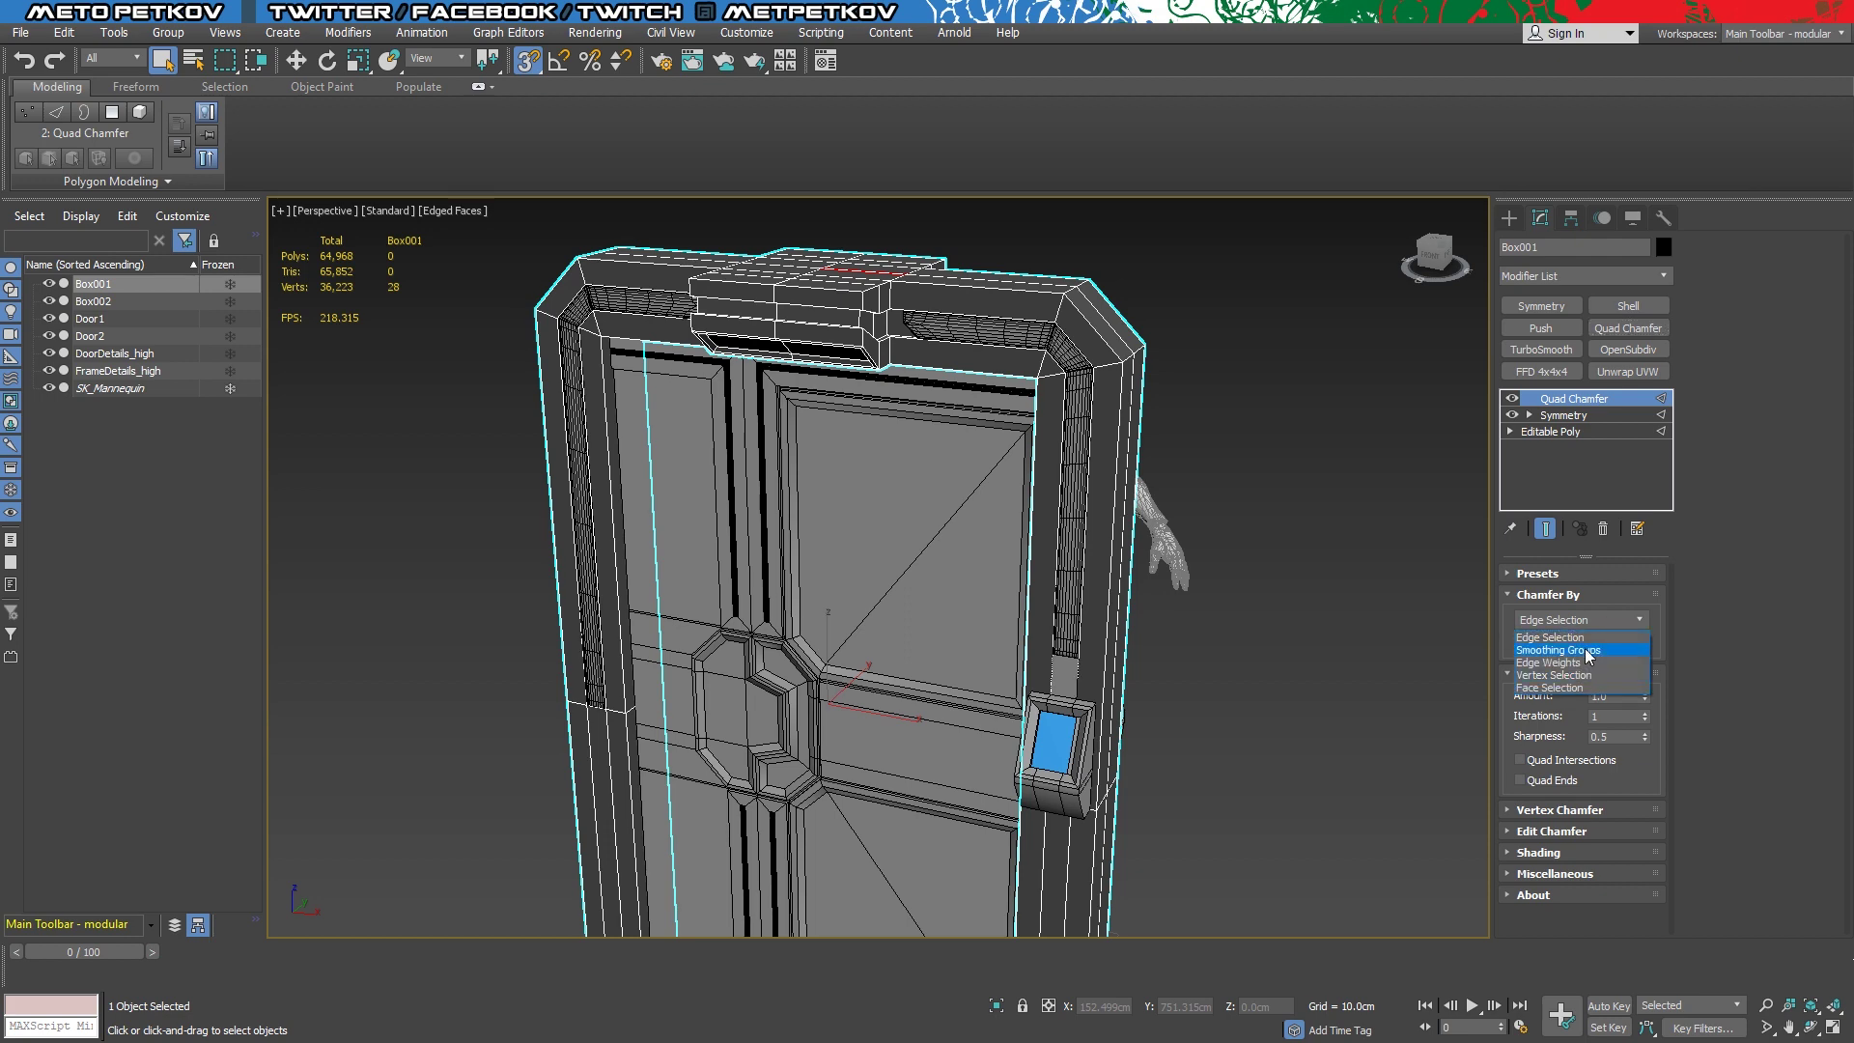
{"action": "left_click", "coordinate": [1588, 650]}
{"action": "left_click_drag", "start_coordinate": [1644, 696], "coordinate": [1641, 769]}
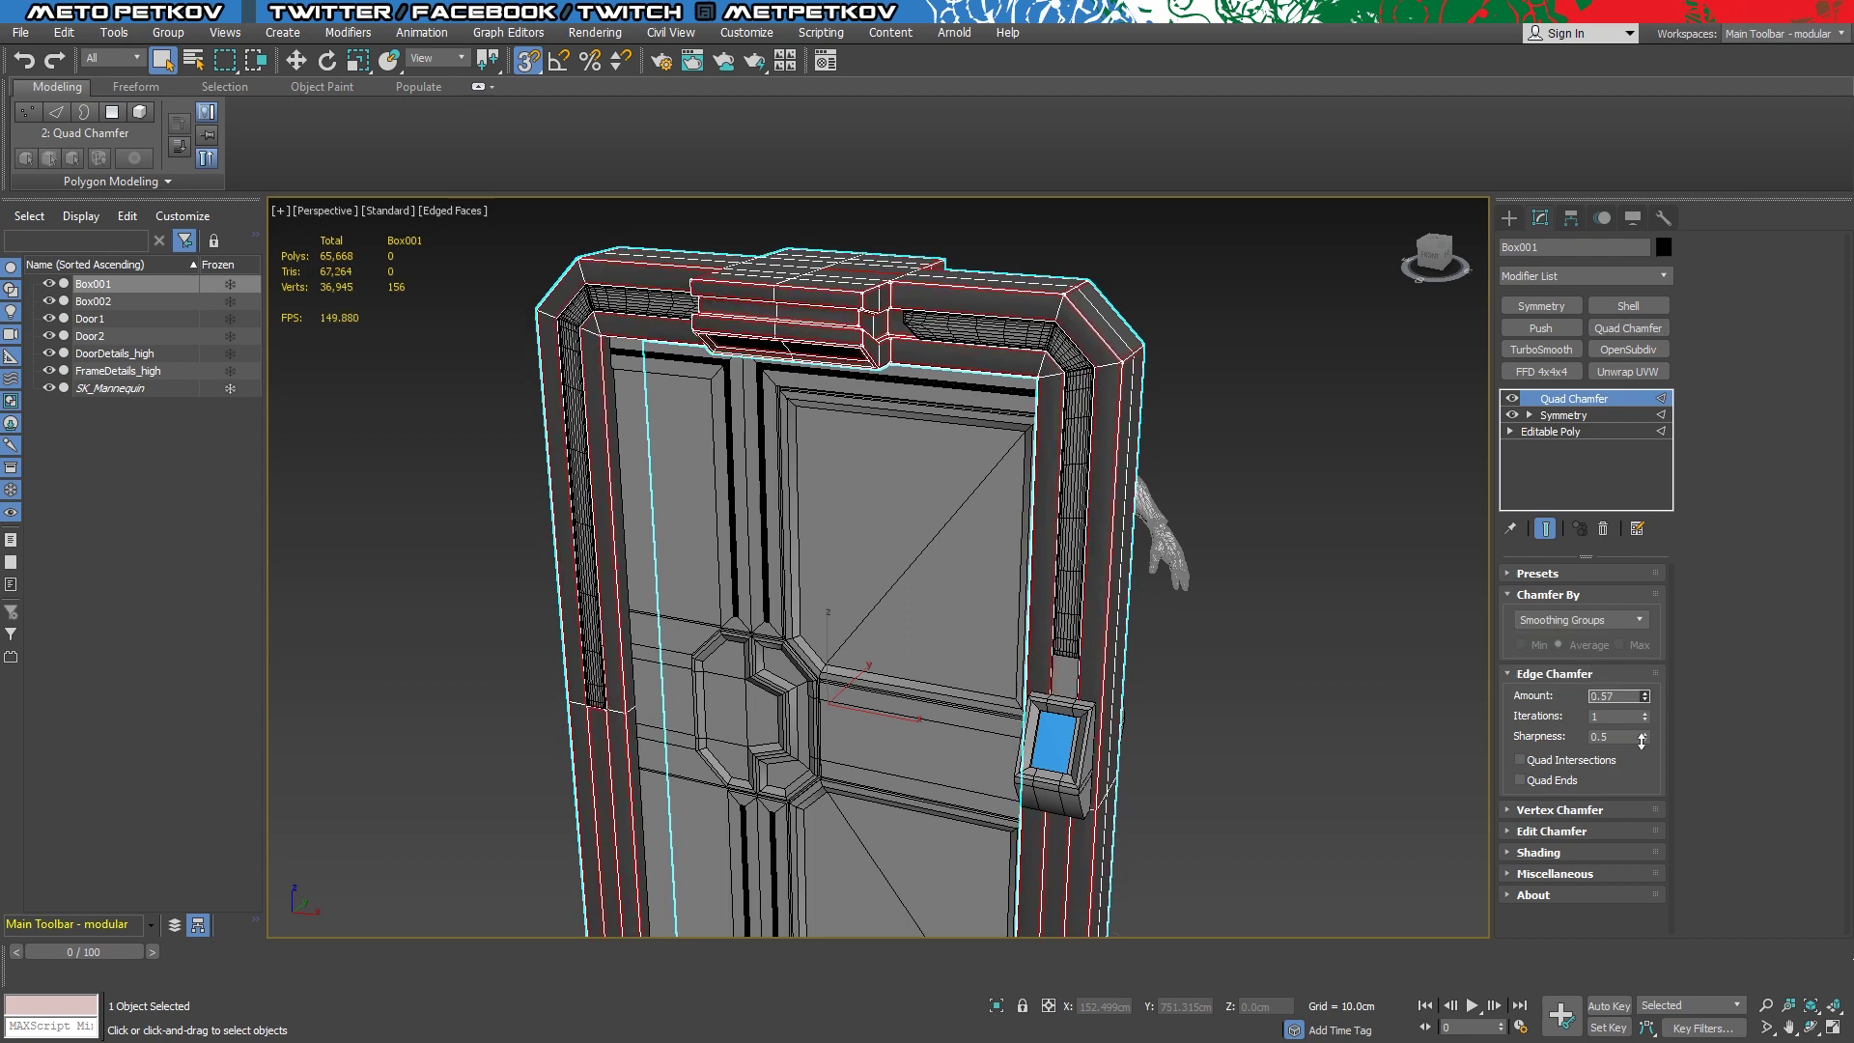
{"action": "scroll", "coordinate": [1320, 722], "scroll_direction": "down", "scroll_amount": 2}
{"action": "key", "text": "F4"}
{"action": "mouse_move", "coordinate": [1346, 723]}
{"action": "middle_mouse_down", "text": "alt"}
{"action": "mouse_move", "coordinate": [1423, 693]}
{"action": "mouse_move", "coordinate": [1408, 747]}
{"action": "mouse_move", "coordinate": [1435, 762]}
{"action": "middle_mouse_up", "text": "alt"}
{"action": "scroll", "coordinate": [869, 502], "scroll_direction": "up", "scroll_amount": 5}
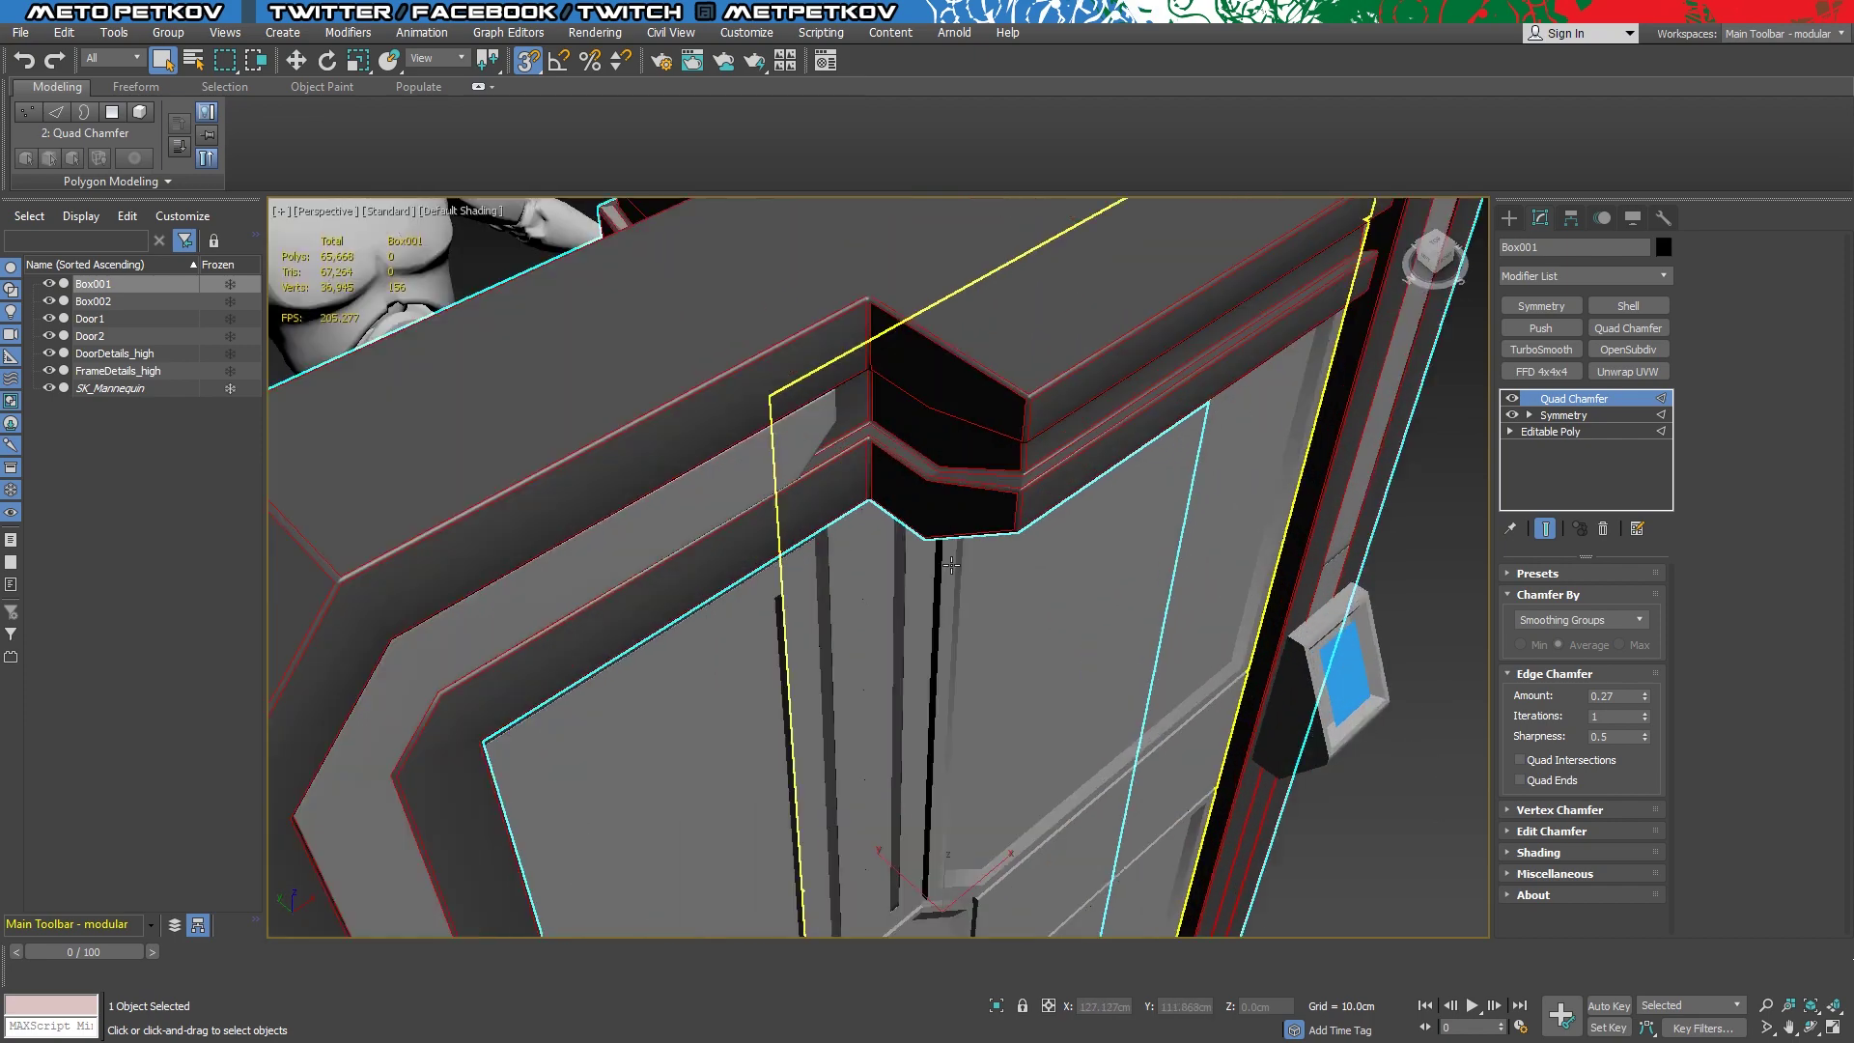
{"action": "scroll", "coordinate": [903, 541], "scroll_direction": "up", "scroll_amount": 3}
{"action": "scroll", "coordinate": [951, 480], "scroll_direction": "up", "scroll_amount": 2}
{"action": "middle_click_drag", "start_coordinate": [951, 480], "coordinate": [1103, 547], "text": "alt"}
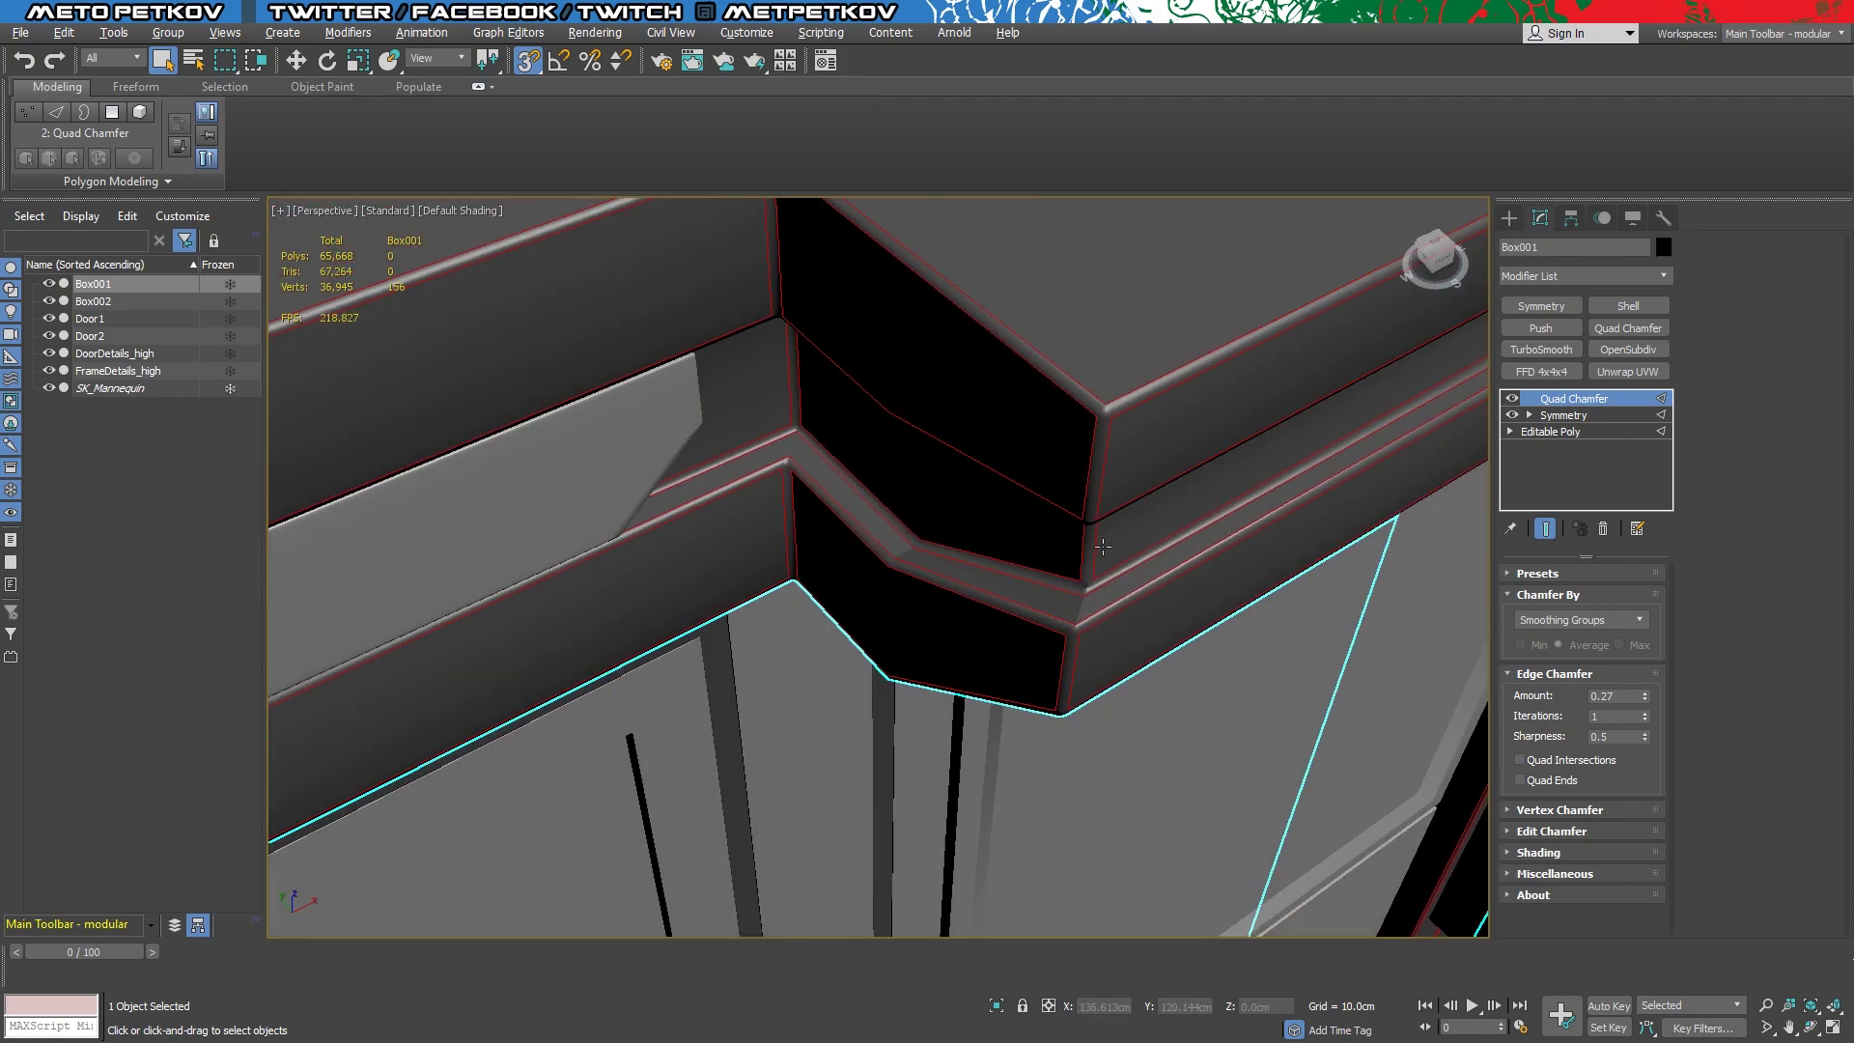
{"action": "key", "text": "F4"}
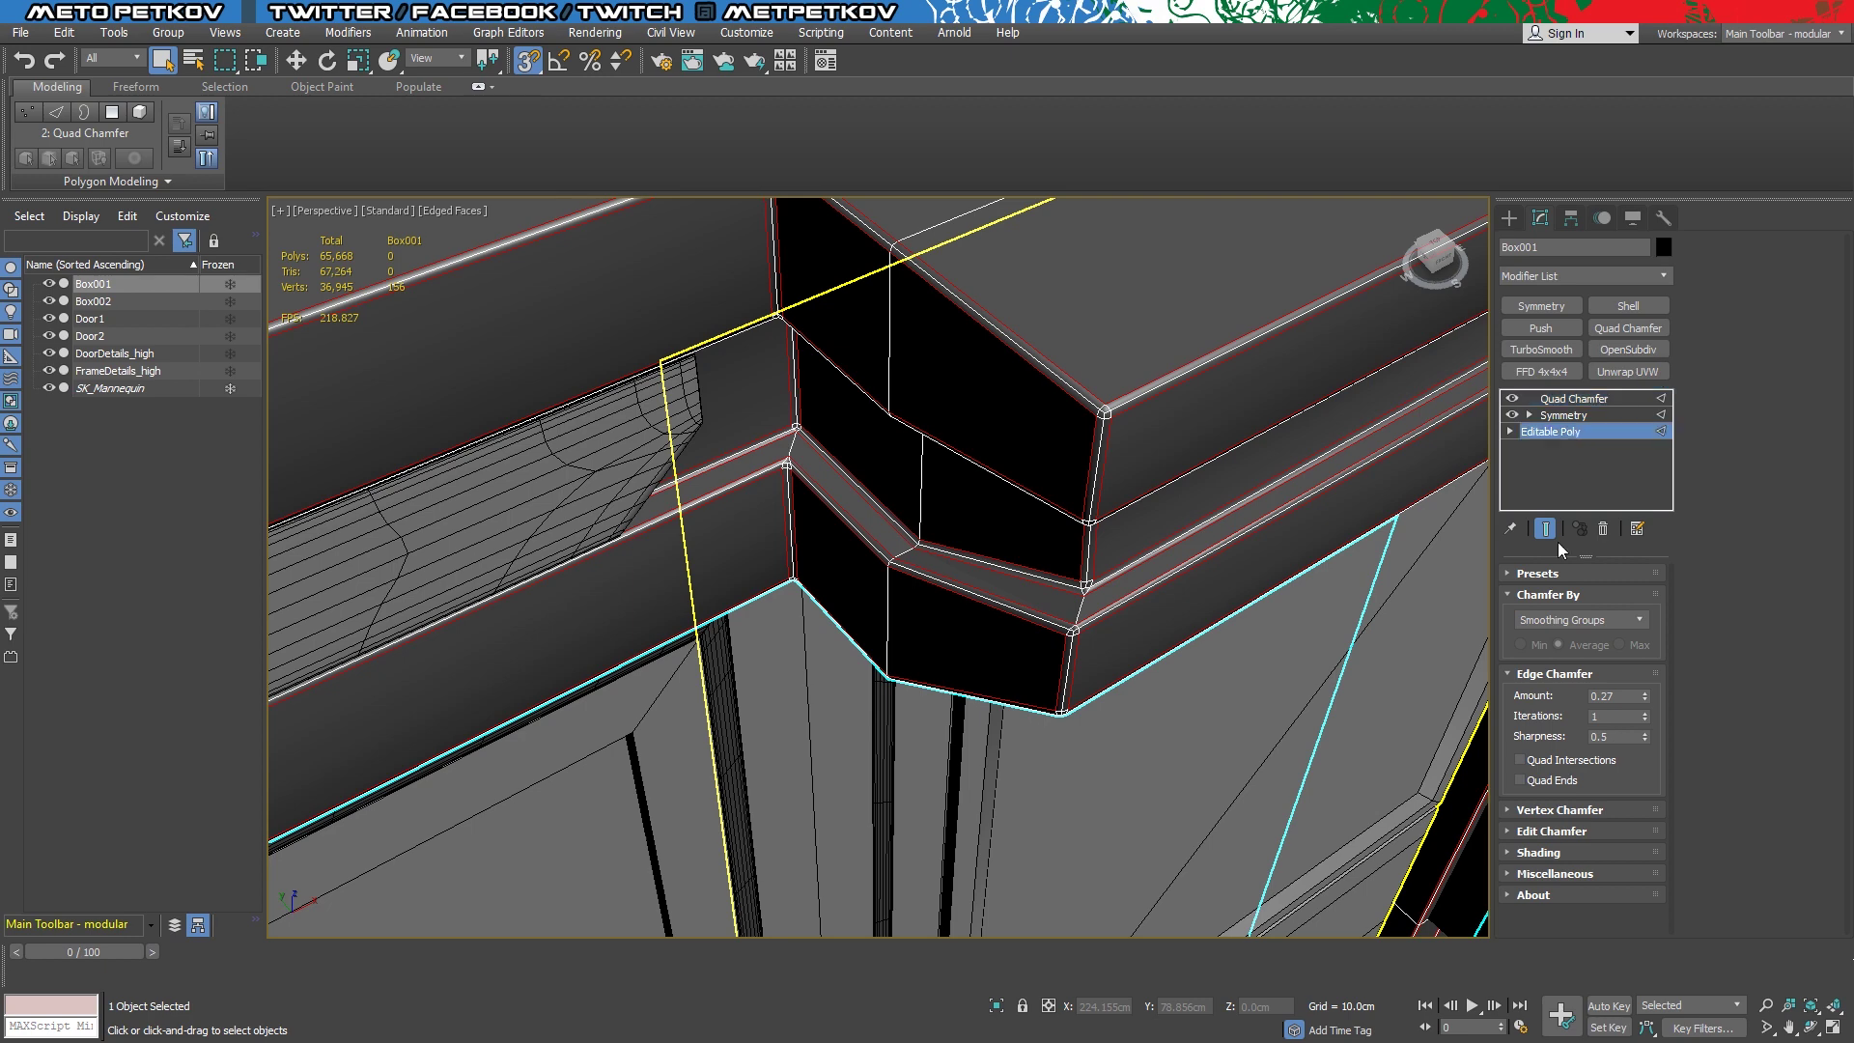
With the end result hidden, auto-smooth Box001's slanted corner face into smoothing group 4
{"action": "left_click", "coordinate": [1546, 529]}
{"action": "scroll", "coordinate": [1704, 732], "scroll_direction": "down", "scroll_amount": 5}
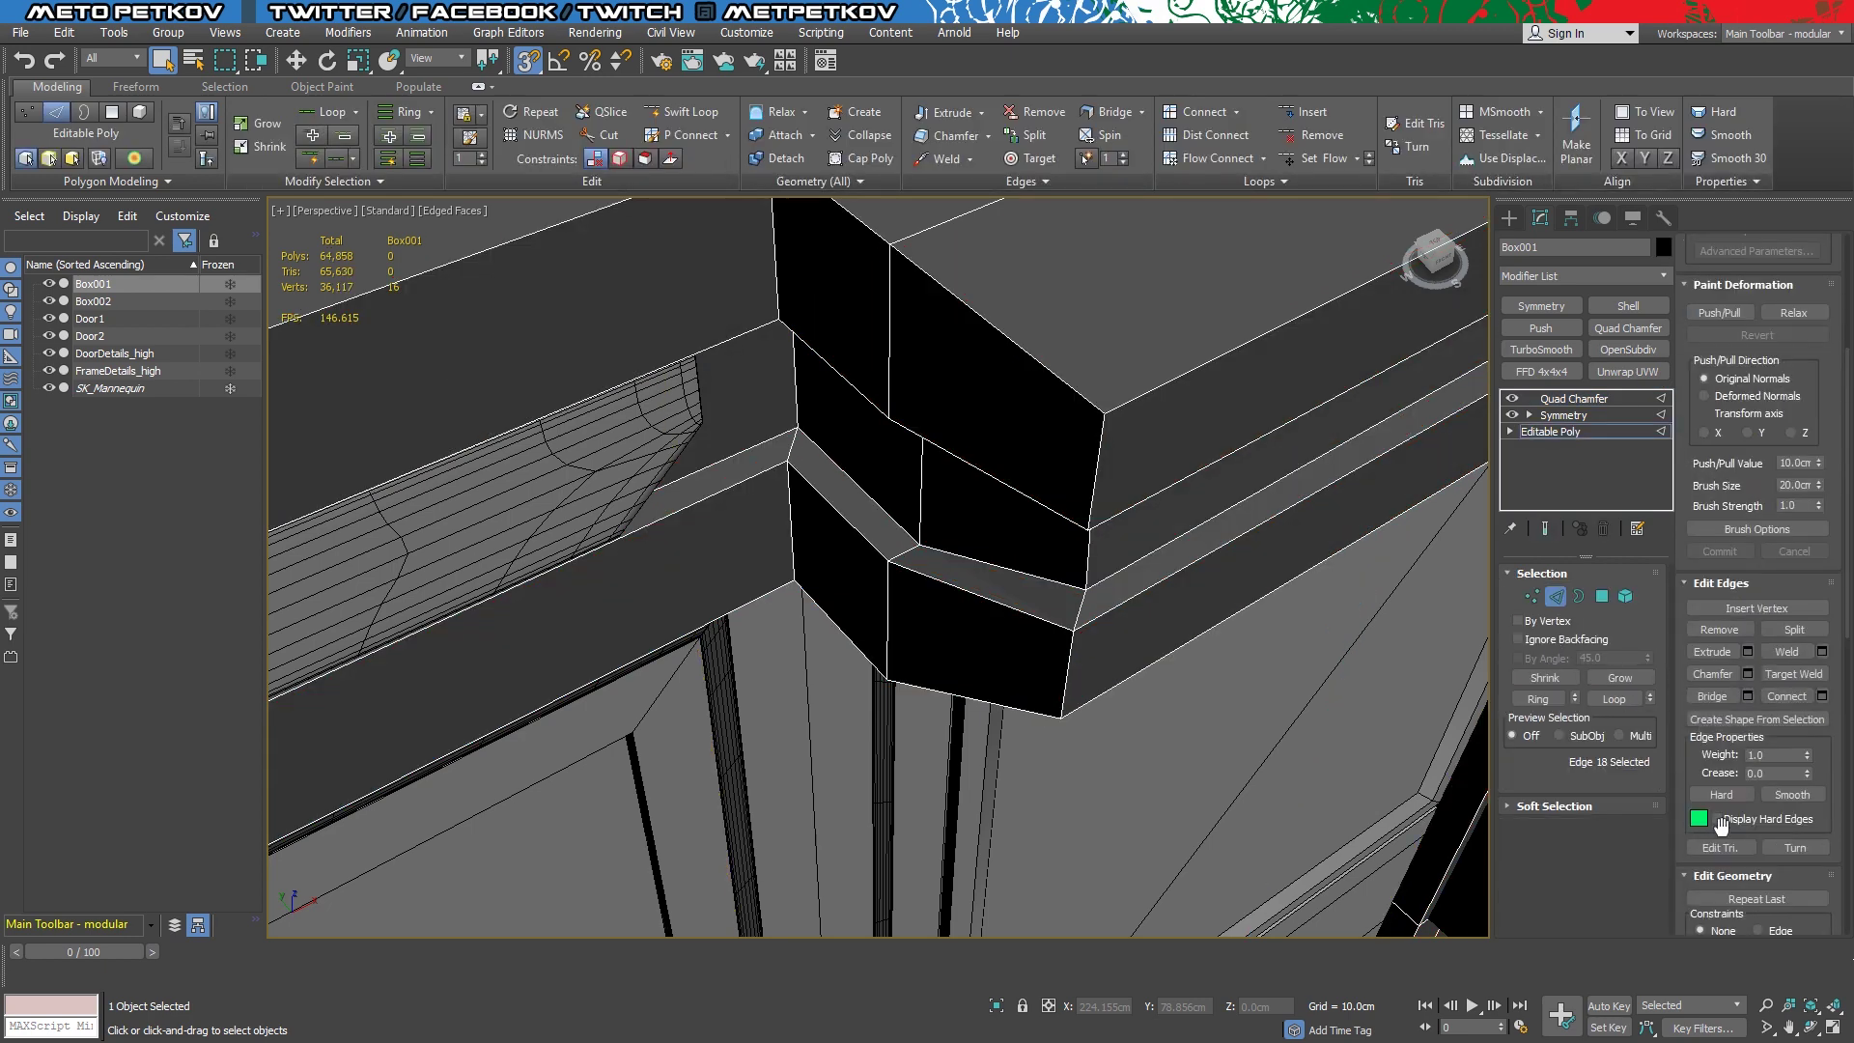
{"action": "left_click", "coordinate": [1717, 820]}
{"action": "left_click", "coordinate": [1602, 595]}
{"action": "left_click", "coordinate": [1015, 589]}
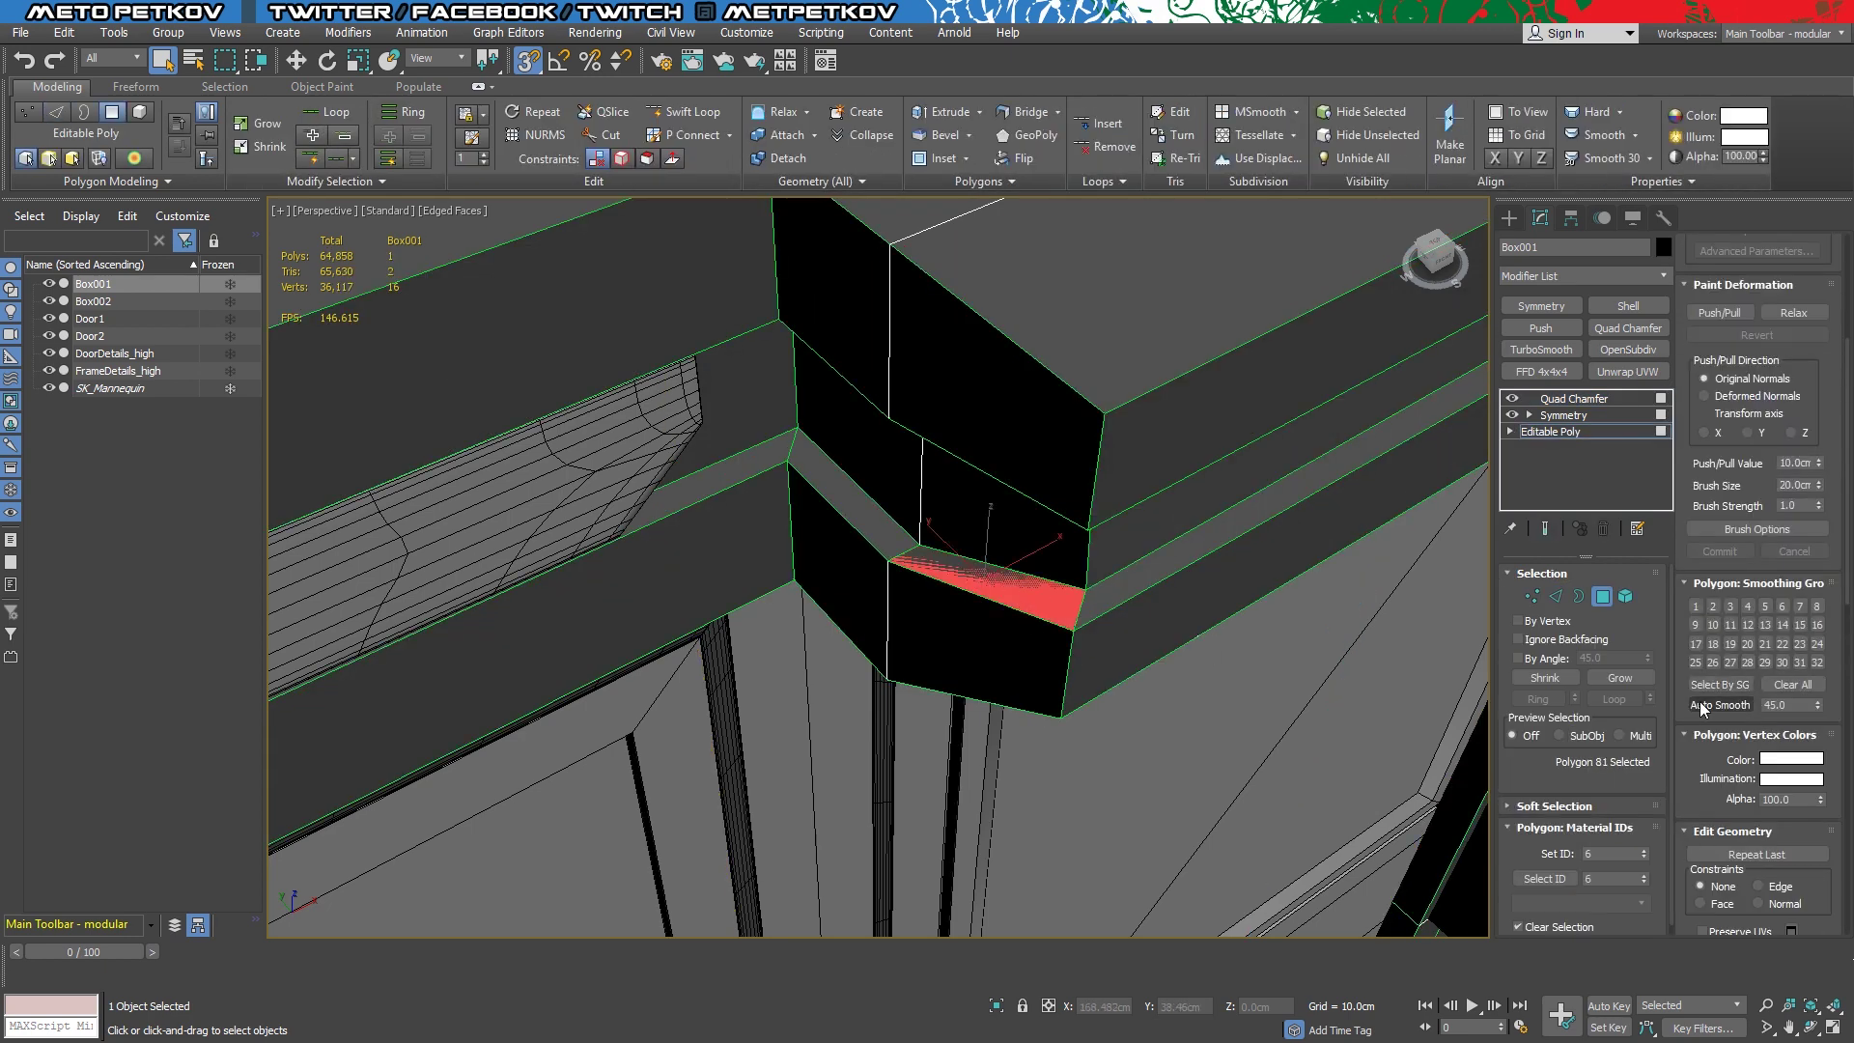
{"action": "left_click", "coordinate": [850, 492]}
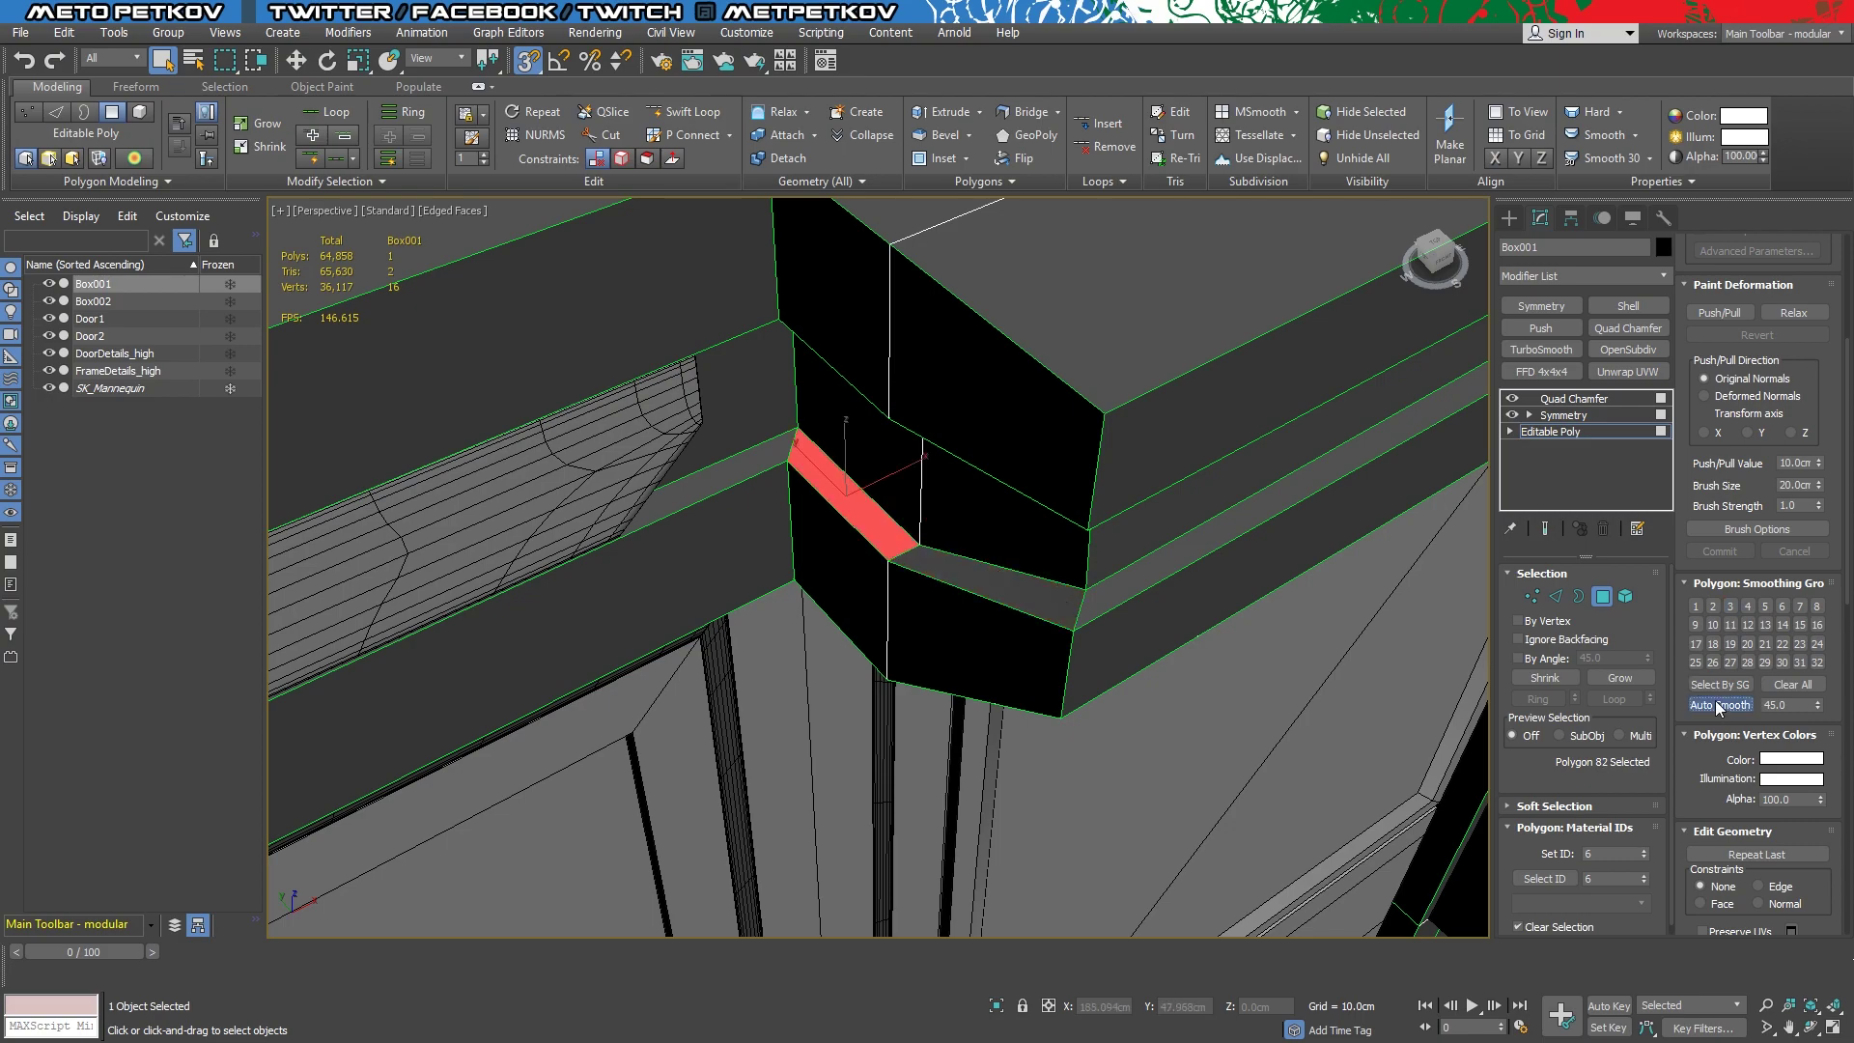
{"action": "left_click", "coordinate": [1717, 705]}
Check the smoothing groups of the top, side and right-corner polygons, then return to Quad Chamfer
{"action": "mouse_move", "coordinate": [1061, 720]}
{"action": "middle_mouse_down", "text": "alt"}
{"action": "mouse_move", "coordinate": [1005, 631]}
{"action": "mouse_move", "coordinate": [1203, 628]}
{"action": "mouse_move", "coordinate": [1002, 650]}
{"action": "mouse_move", "coordinate": [965, 579]}
{"action": "mouse_move", "coordinate": [1023, 550]}
{"action": "mouse_move", "coordinate": [1207, 560]}
{"action": "mouse_move", "coordinate": [956, 541]}
{"action": "middle_mouse_up", "text": "alt"}
{"action": "scroll", "coordinate": [1005, 632], "scroll_direction": "up", "scroll_amount": 2}
{"action": "left_click", "coordinate": [850, 463]}
{"action": "left_click", "coordinate": [1022, 448], "text": "ctrl"}
{"action": "left_click", "coordinate": [1040, 528], "text": "ctrl"}
{"action": "left_click", "coordinate": [946, 536]}
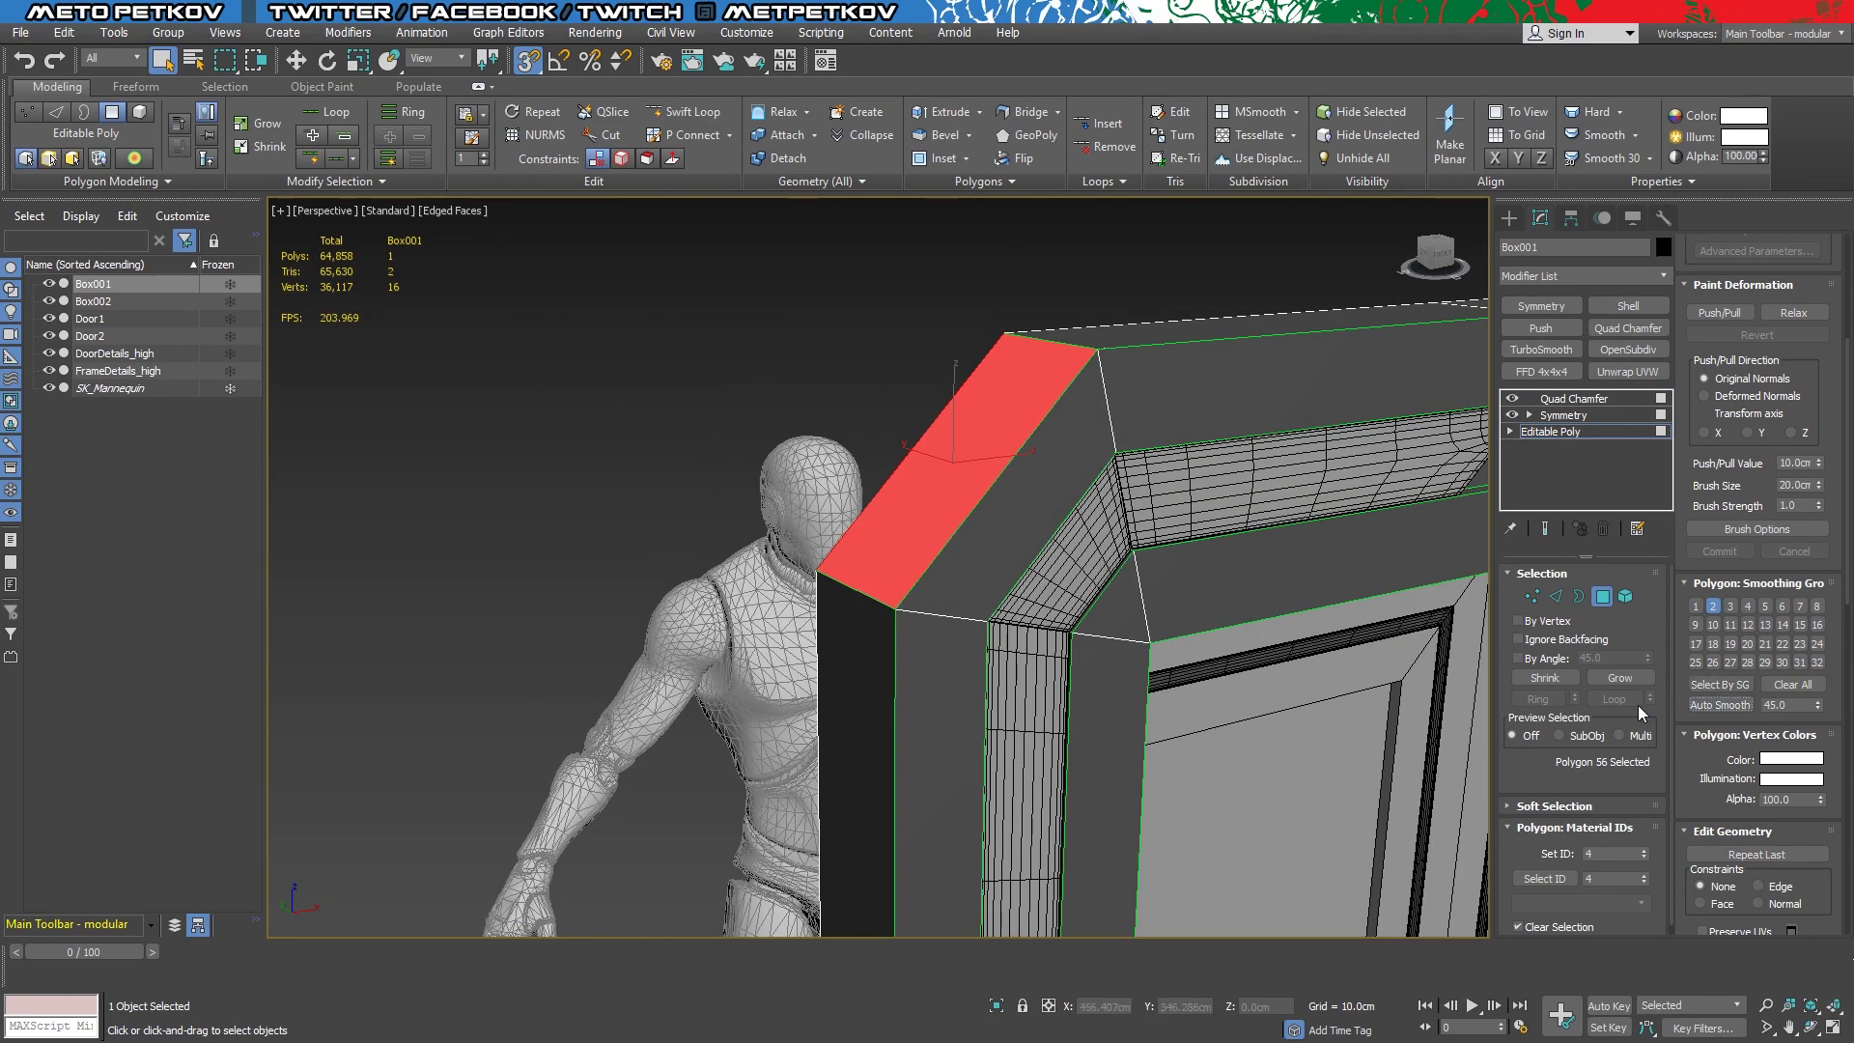
{"action": "mouse_move", "coordinate": [966, 628]}
{"action": "middle_mouse_down", "text": "alt"}
{"action": "mouse_move", "coordinate": [901, 642]}
{"action": "mouse_move", "coordinate": [1276, 602]}
{"action": "middle_mouse_up", "text": "alt"}
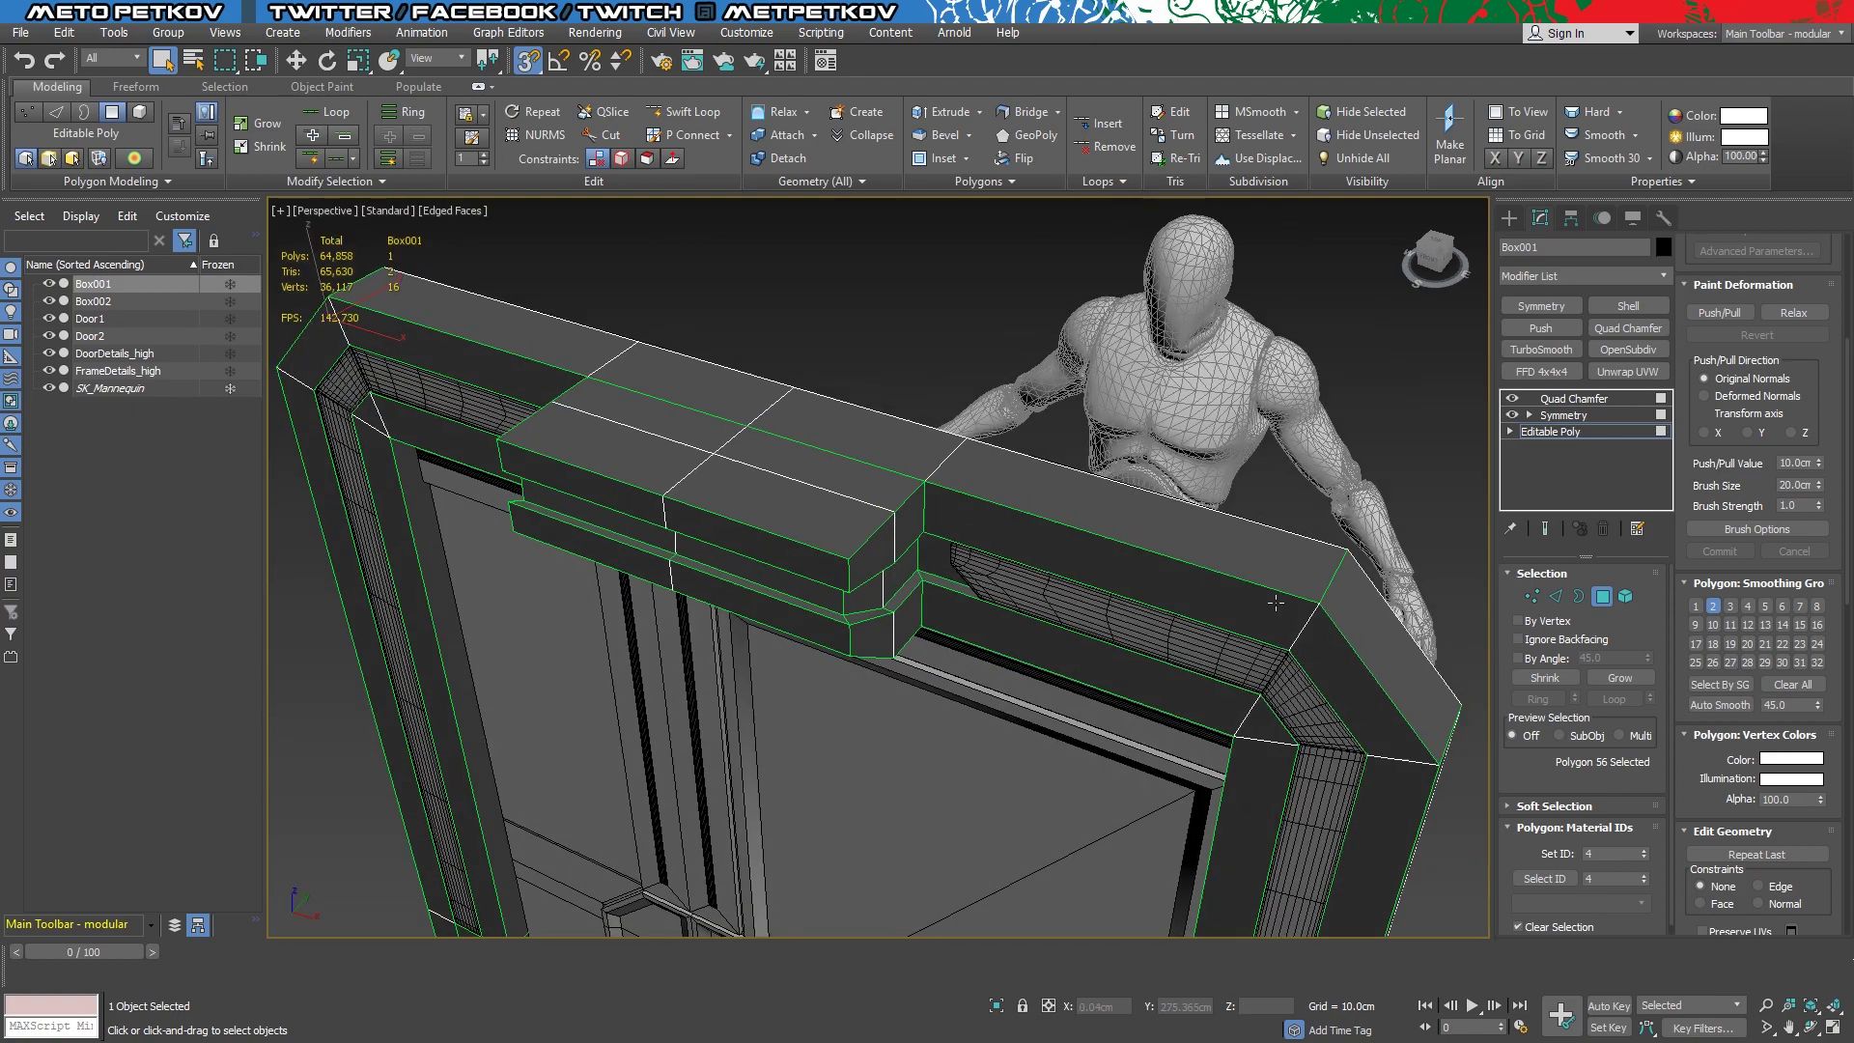
{"action": "left_click", "coordinate": [1381, 656]}
{"action": "mouse_move", "coordinate": [1381, 656]}
{"action": "middle_mouse_down", "text": "alt"}
{"action": "mouse_move", "coordinate": [1238, 663]}
{"action": "mouse_move", "coordinate": [1205, 620]}
{"action": "mouse_move", "coordinate": [1236, 552]}
{"action": "middle_mouse_up", "text": "alt"}
{"action": "mouse_move", "coordinate": [1232, 635]}
{"action": "middle_mouse_down", "text": "alt"}
{"action": "mouse_move", "coordinate": [1399, 698]}
{"action": "mouse_move", "coordinate": [1339, 537]}
{"action": "mouse_move", "coordinate": [1358, 490]}
{"action": "mouse_move", "coordinate": [1622, 396]}
{"action": "middle_mouse_up", "text": "alt"}
{"action": "left_click", "coordinate": [1620, 398]}
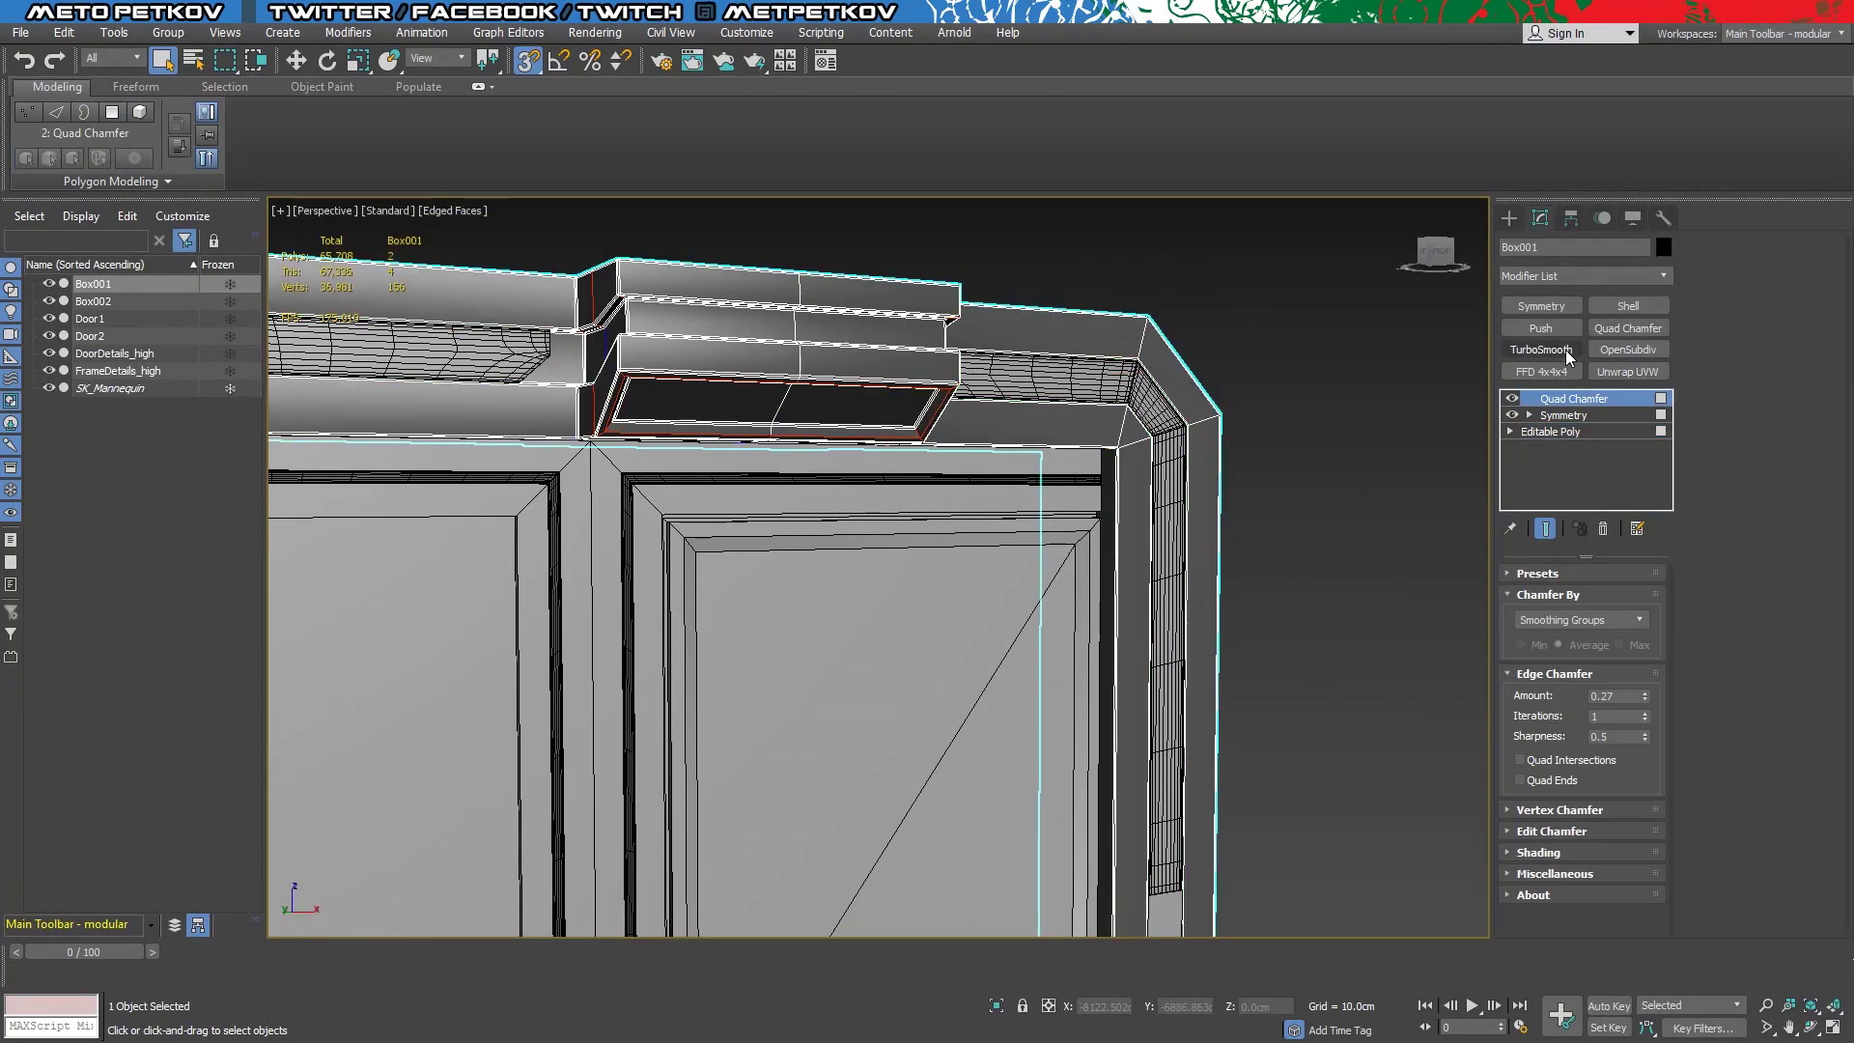
Add TurboSmooth atop Box001's stack, then go back to polygon level on the Editable Poly
{"action": "left_click", "coordinate": [1566, 349]}
{"action": "middle_click_drag", "start_coordinate": [1357, 439], "coordinate": [1448, 444], "text": "alt"}
{"action": "left_click", "coordinate": [1570, 448]}
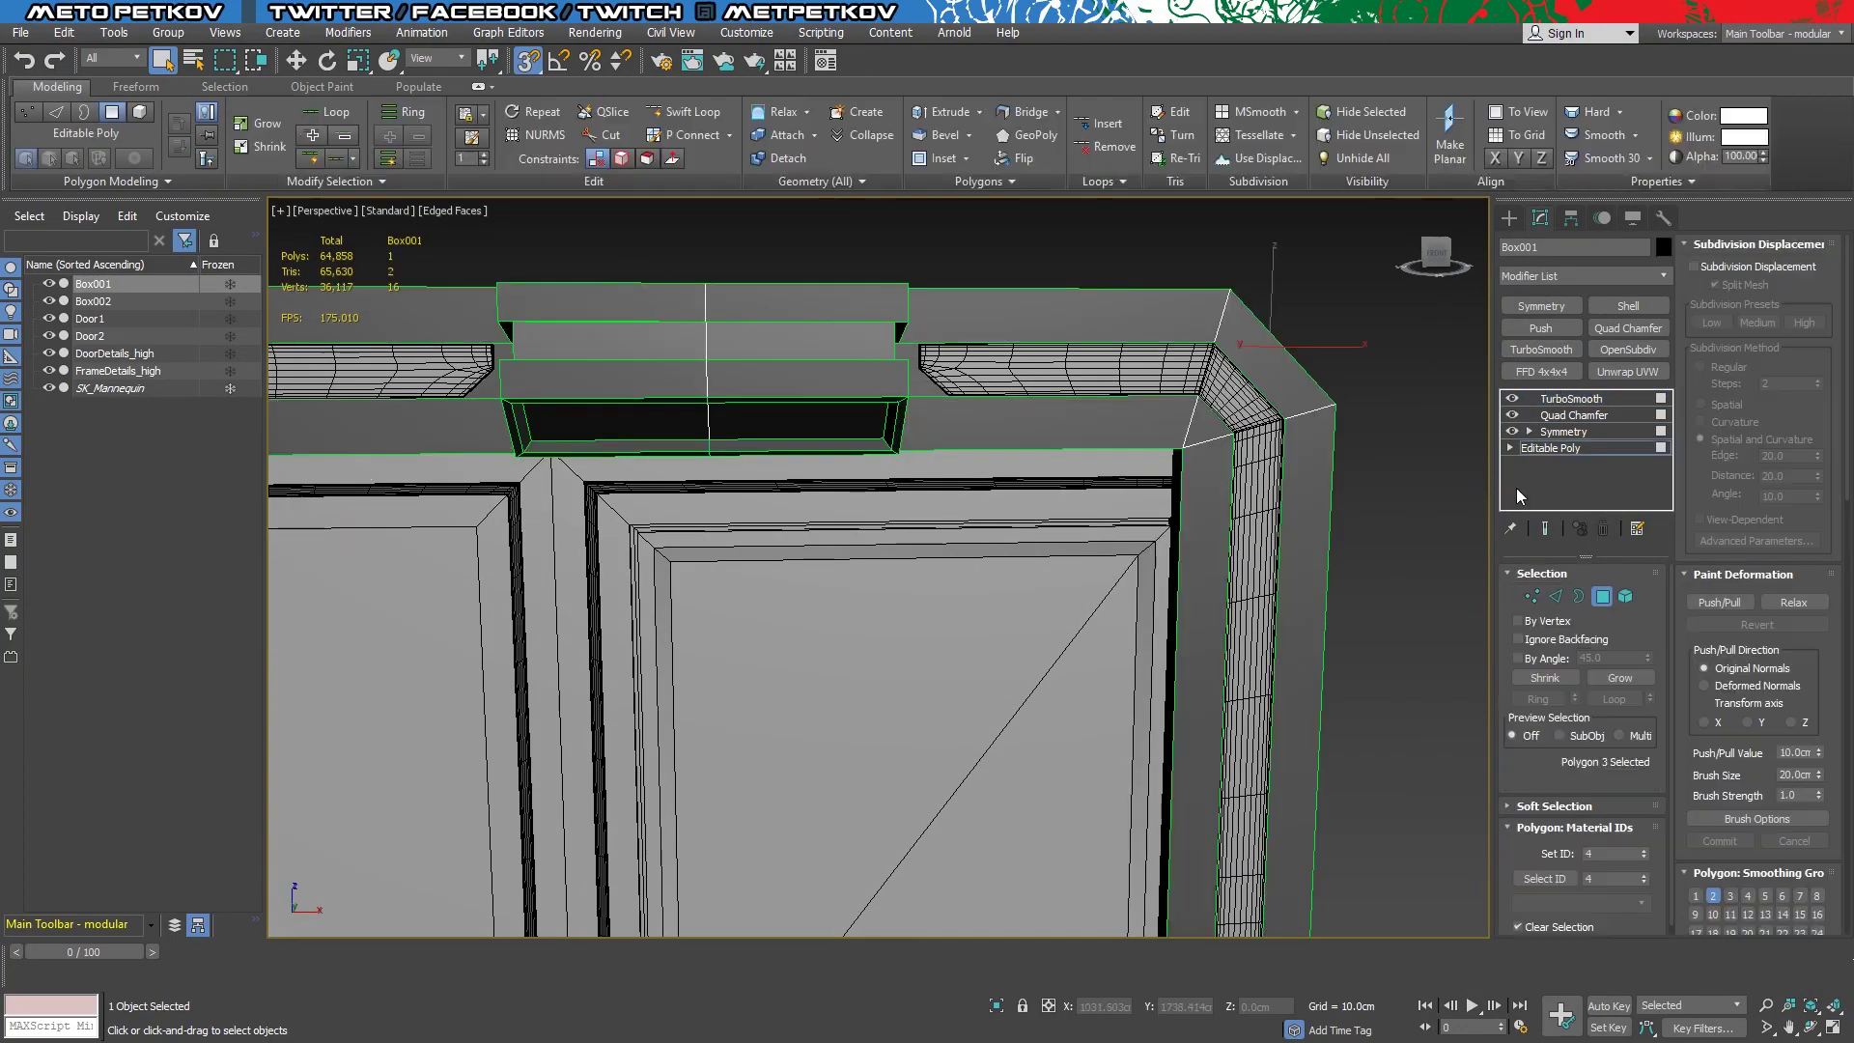
{"action": "left_click", "coordinate": [1602, 398]}
{"action": "key", "text": "4"}
{"action": "scroll", "coordinate": [1429, 534], "scroll_direction": "down", "scroll_amount": 3}
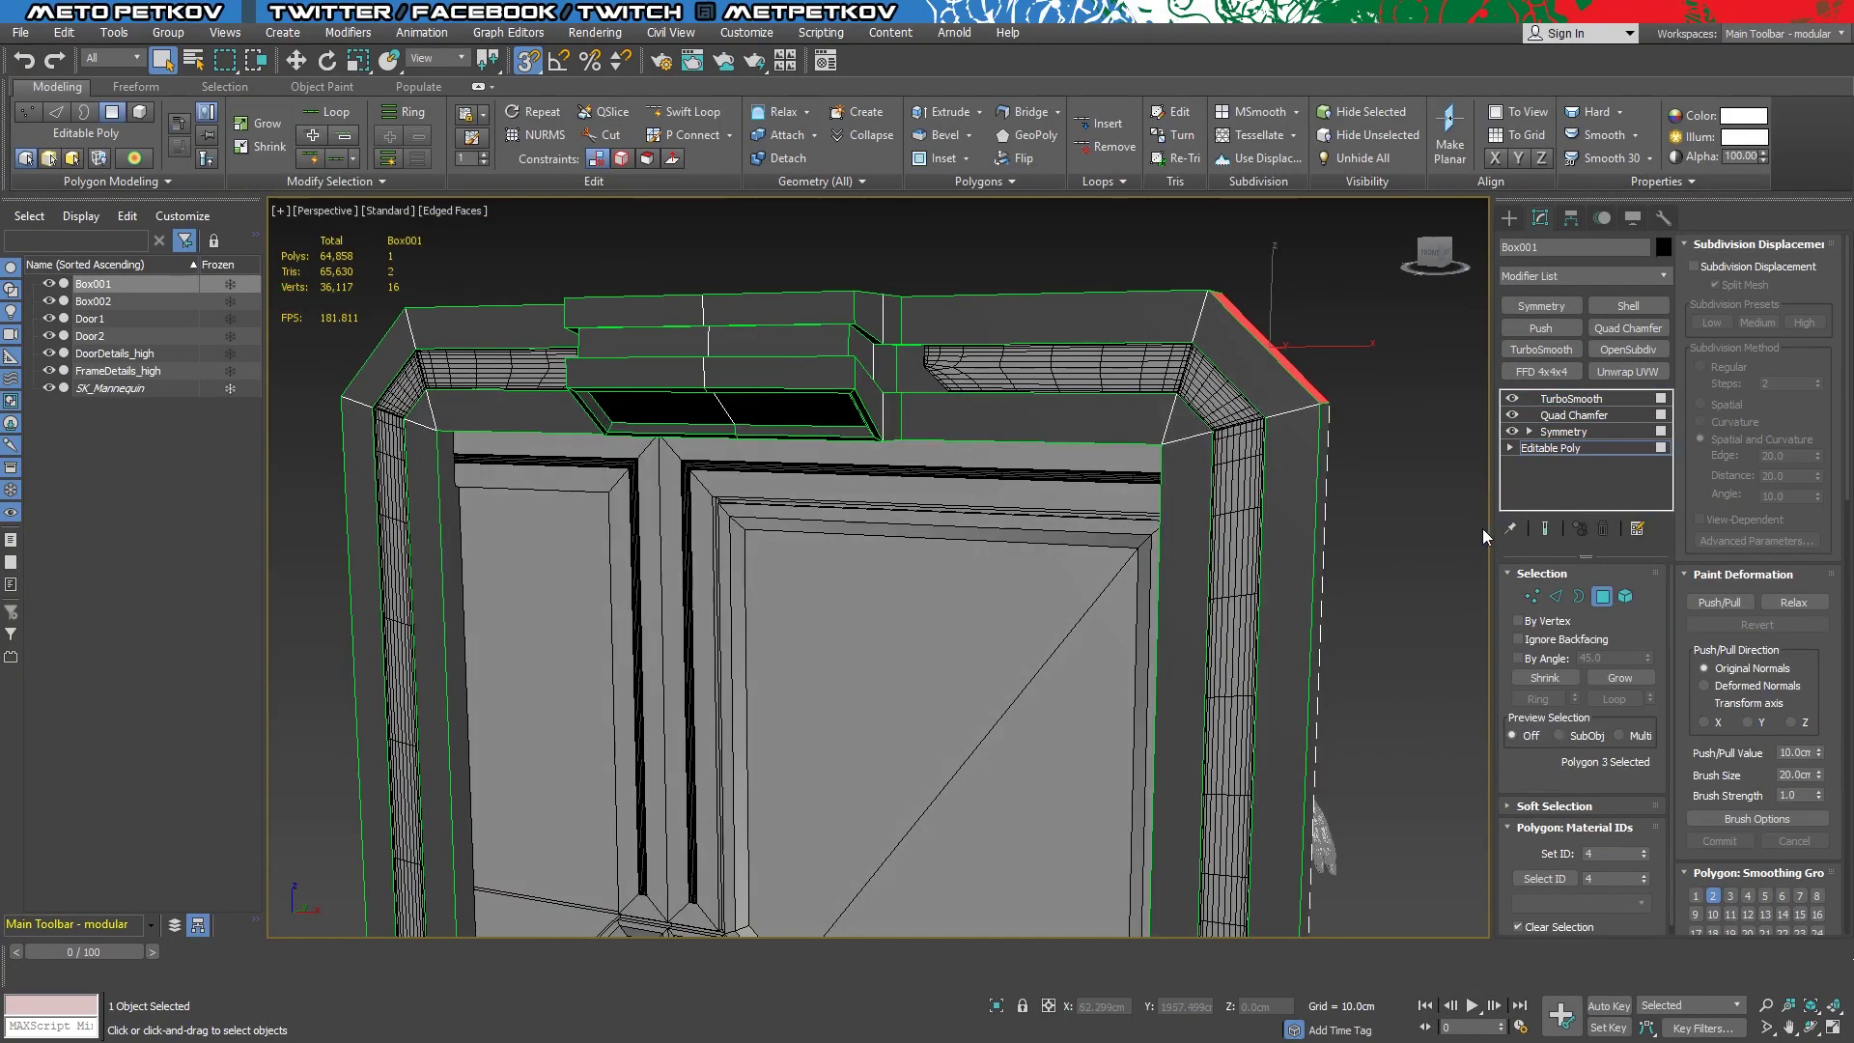
{"action": "scroll", "coordinate": [1481, 529], "scroll_direction": "up", "scroll_amount": 4}
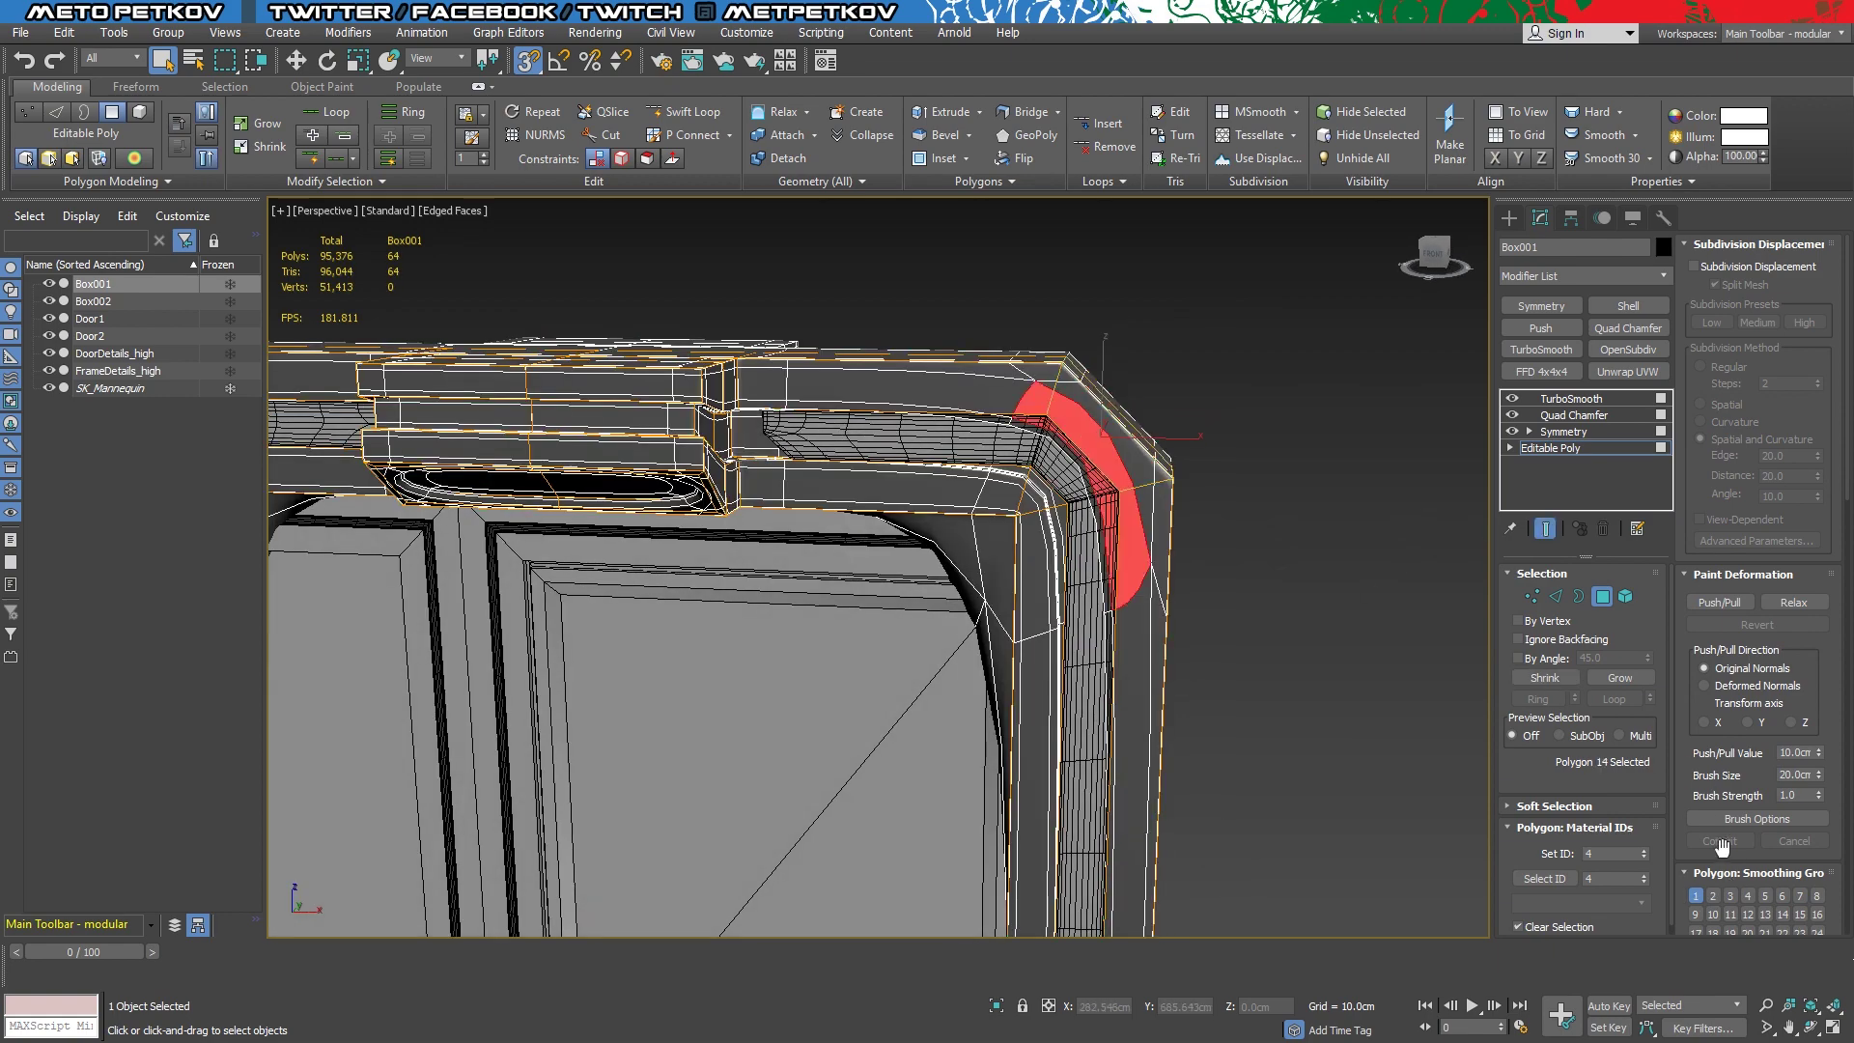
{"action": "scroll", "coordinate": [1722, 846], "scroll_direction": "down", "scroll_amount": 3}
Assign the corner faces a smoothing group, grow along the inner strip, and Auto Smooth it
{"action": "left_click", "coordinate": [1748, 779]}
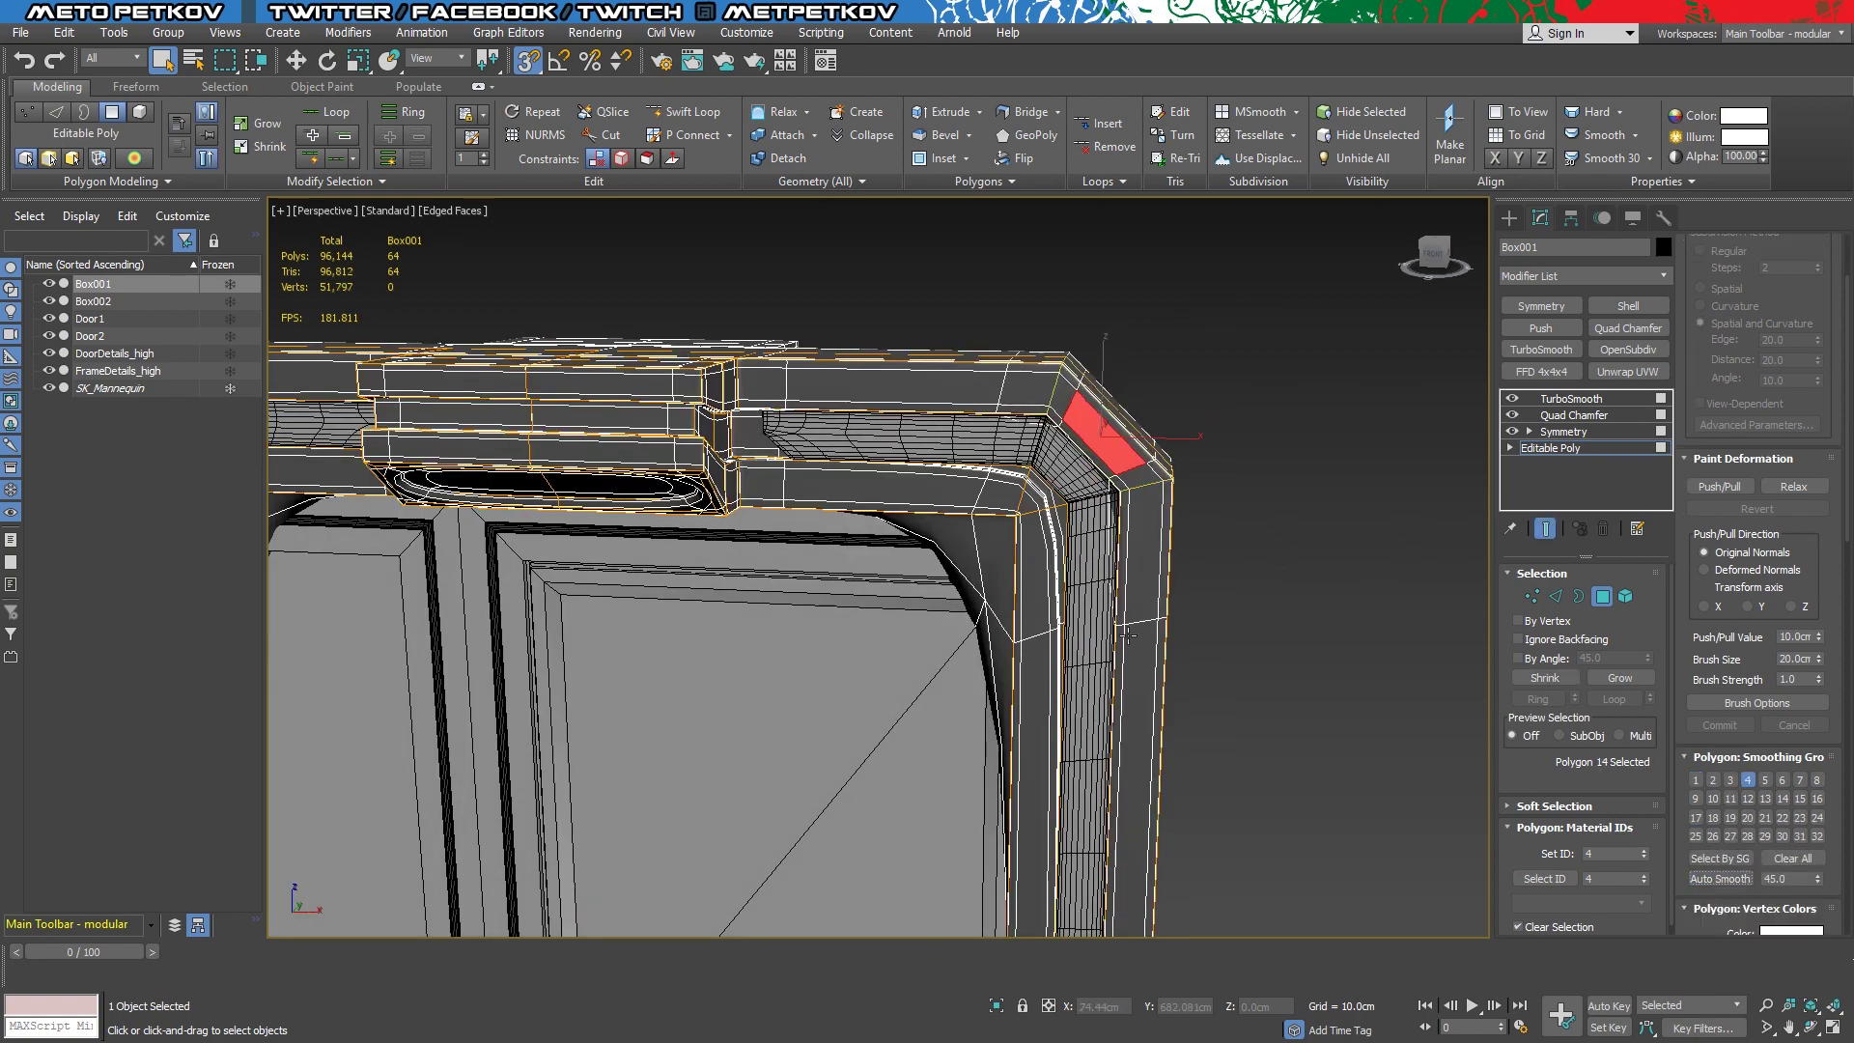
{"action": "left_click", "coordinate": [1731, 873]}
{"action": "middle_click_drag", "start_coordinate": [1417, 635], "coordinate": [999, 555], "text": "alt"}
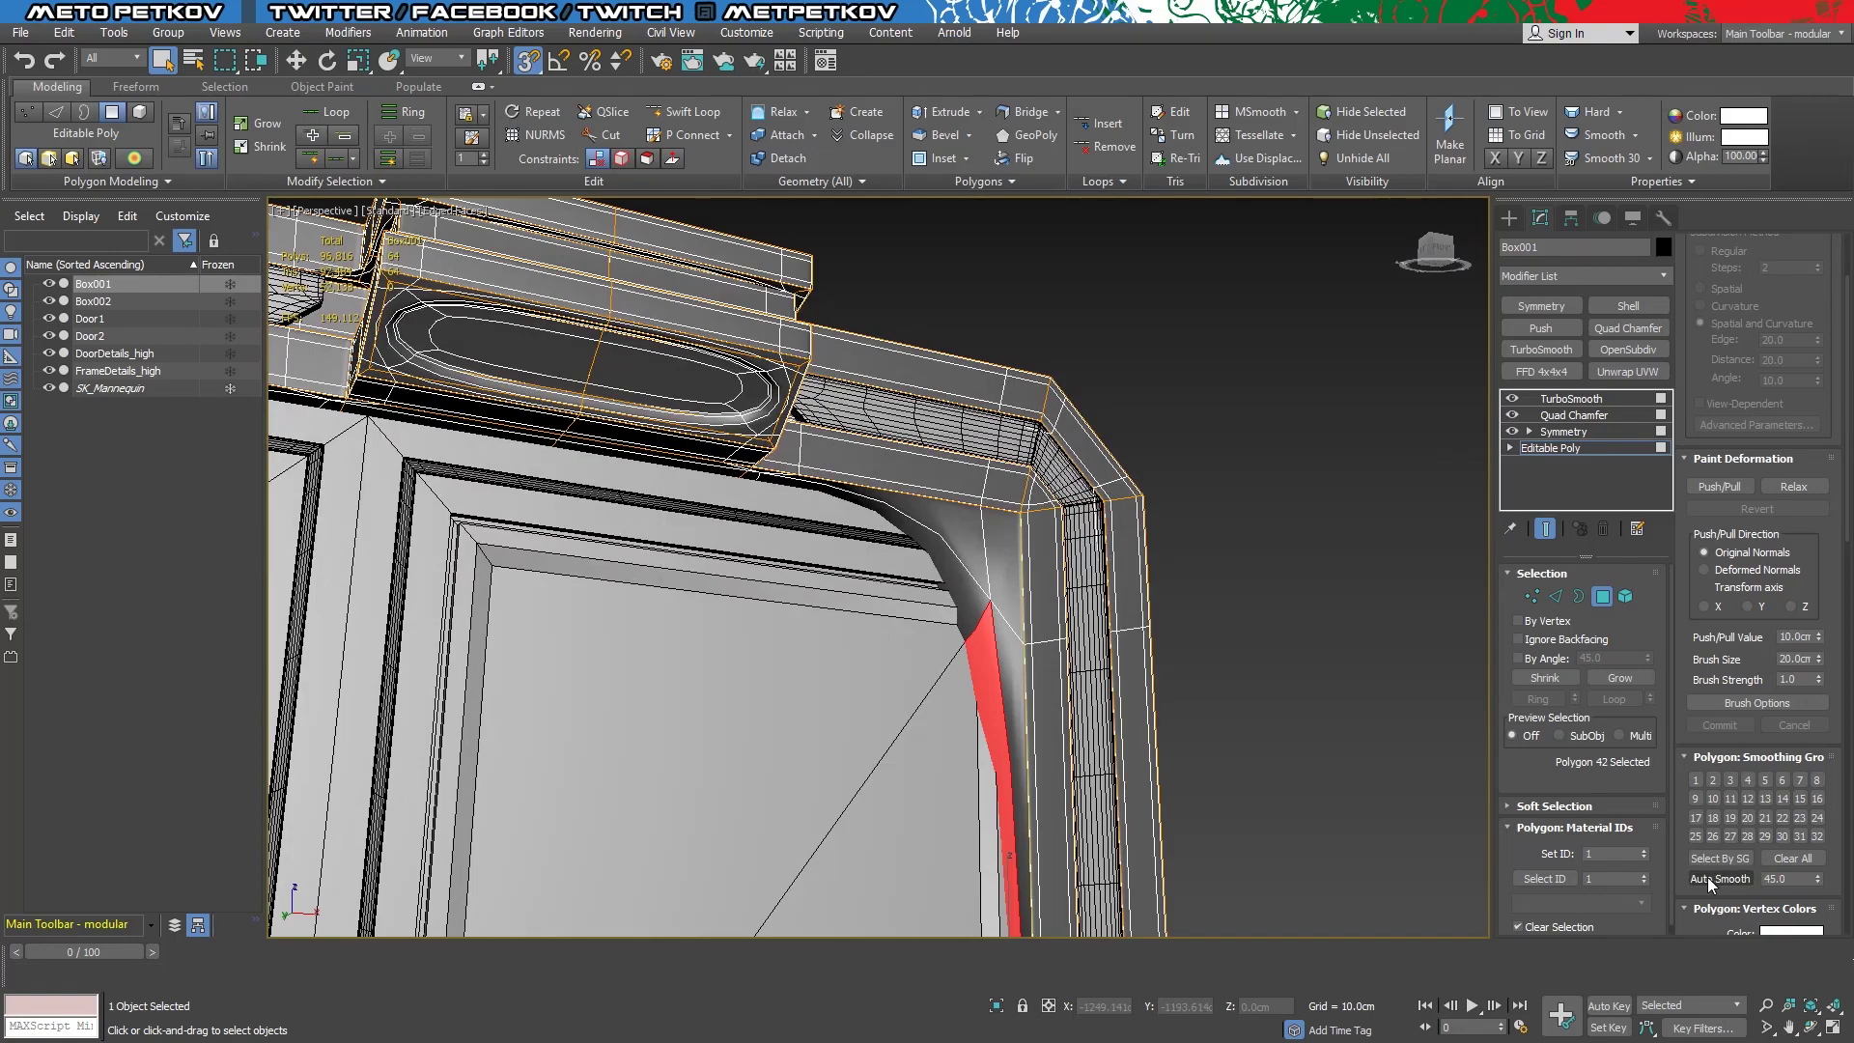
{"action": "left_click", "coordinate": [1707, 877]}
{"action": "middle_click_drag", "start_coordinate": [1216, 683], "coordinate": [1294, 682], "text": "alt"}
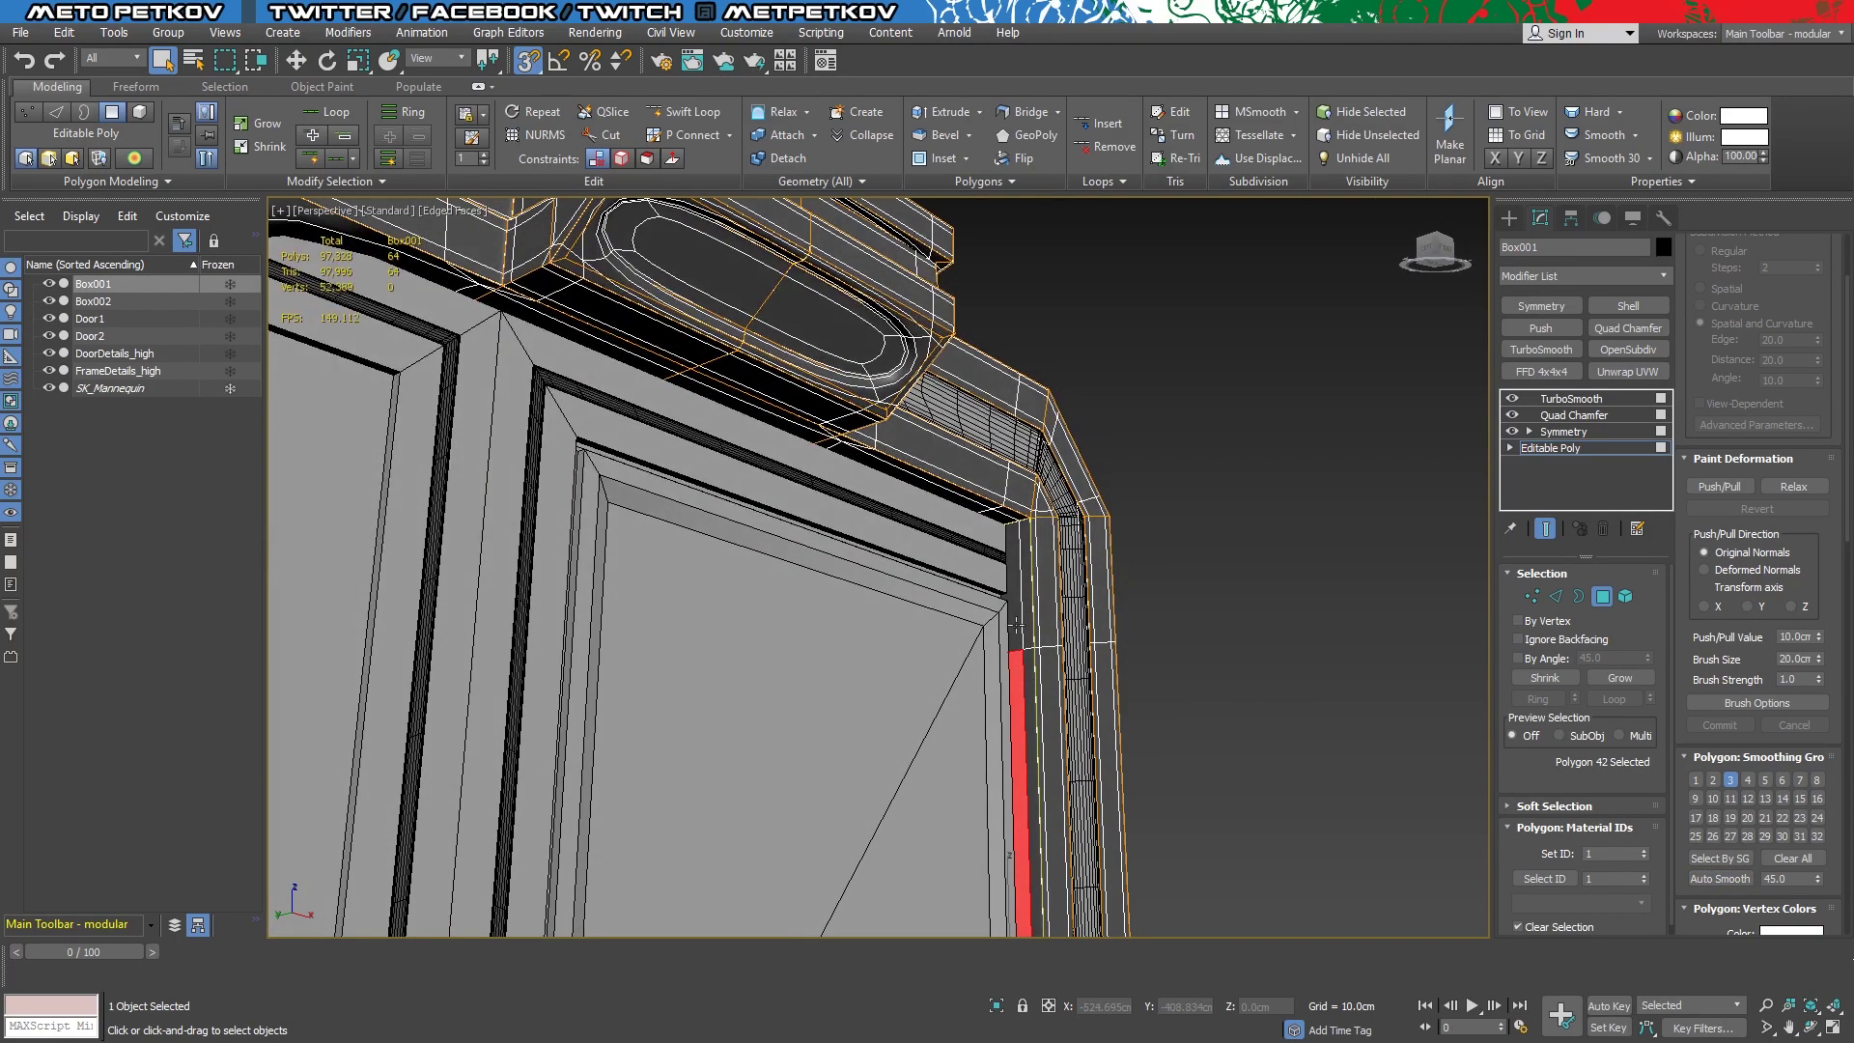
{"action": "middle_click_drag", "start_coordinate": [965, 502], "coordinate": [901, 484], "text": "alt"}
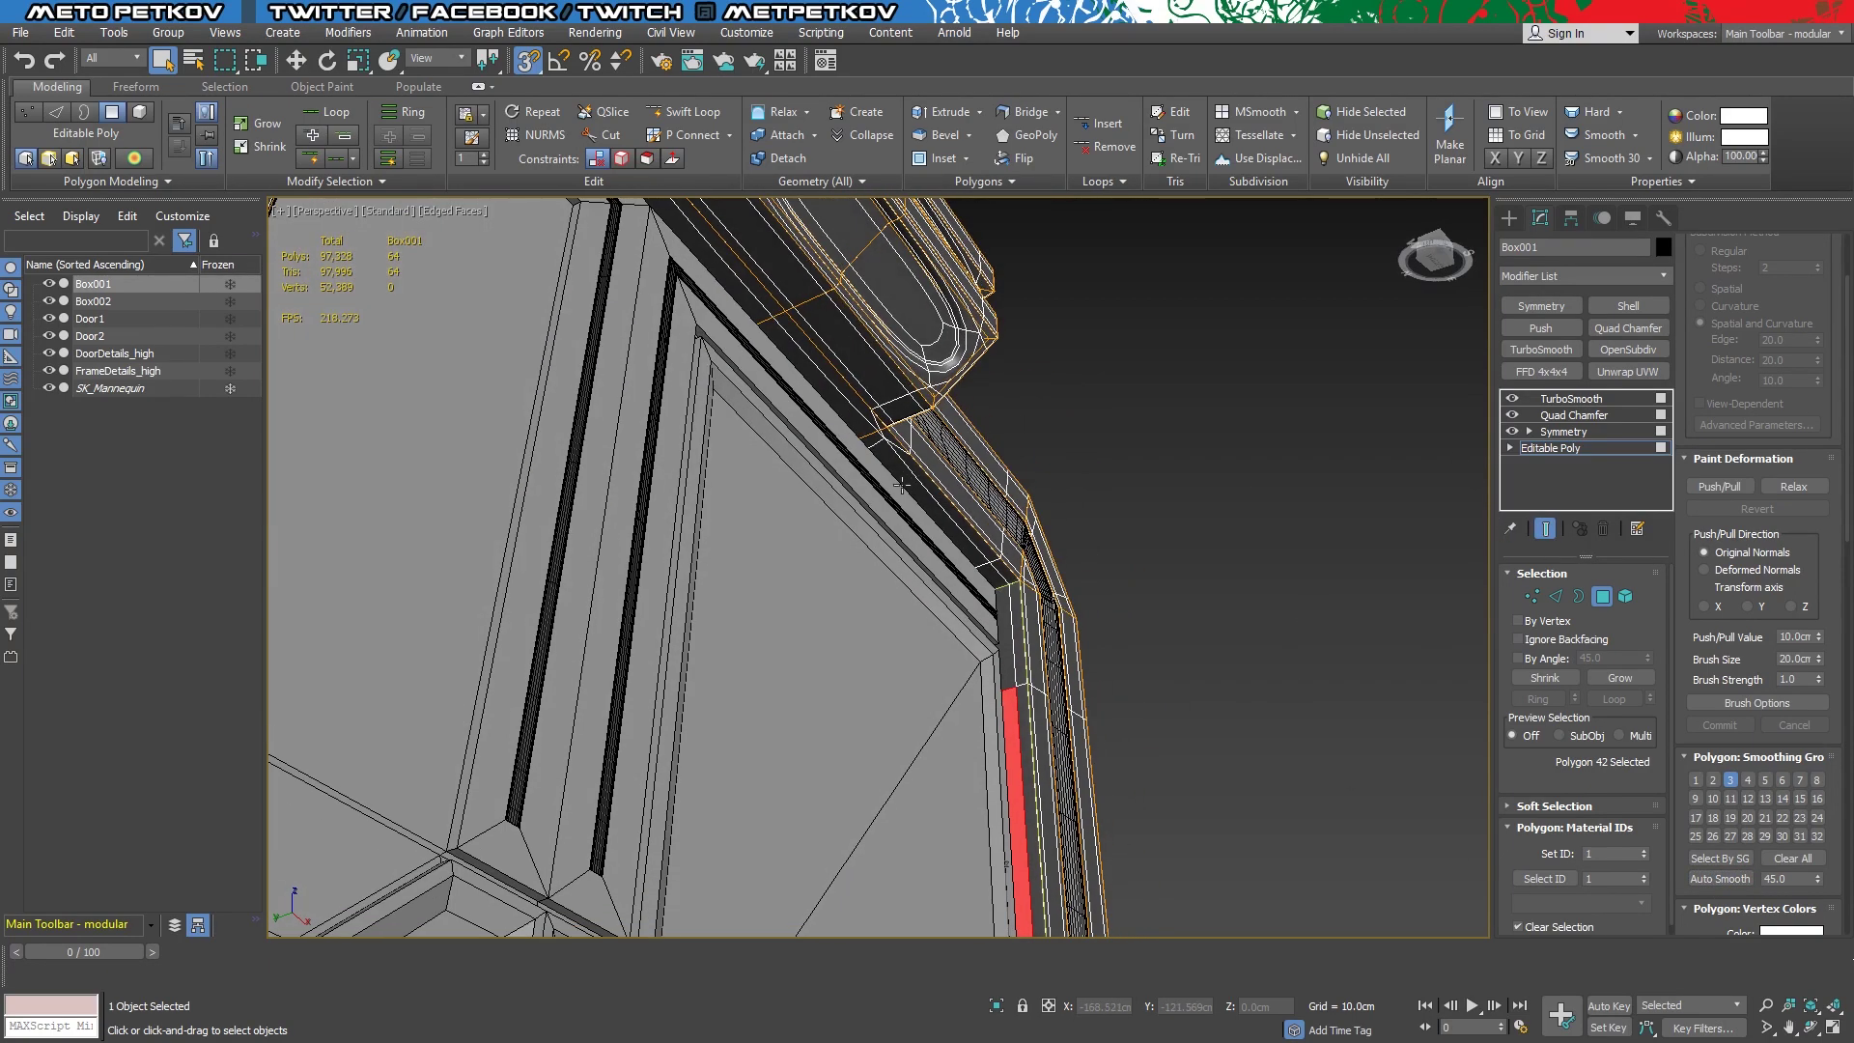
{"action": "left_click", "coordinate": [1545, 528]}
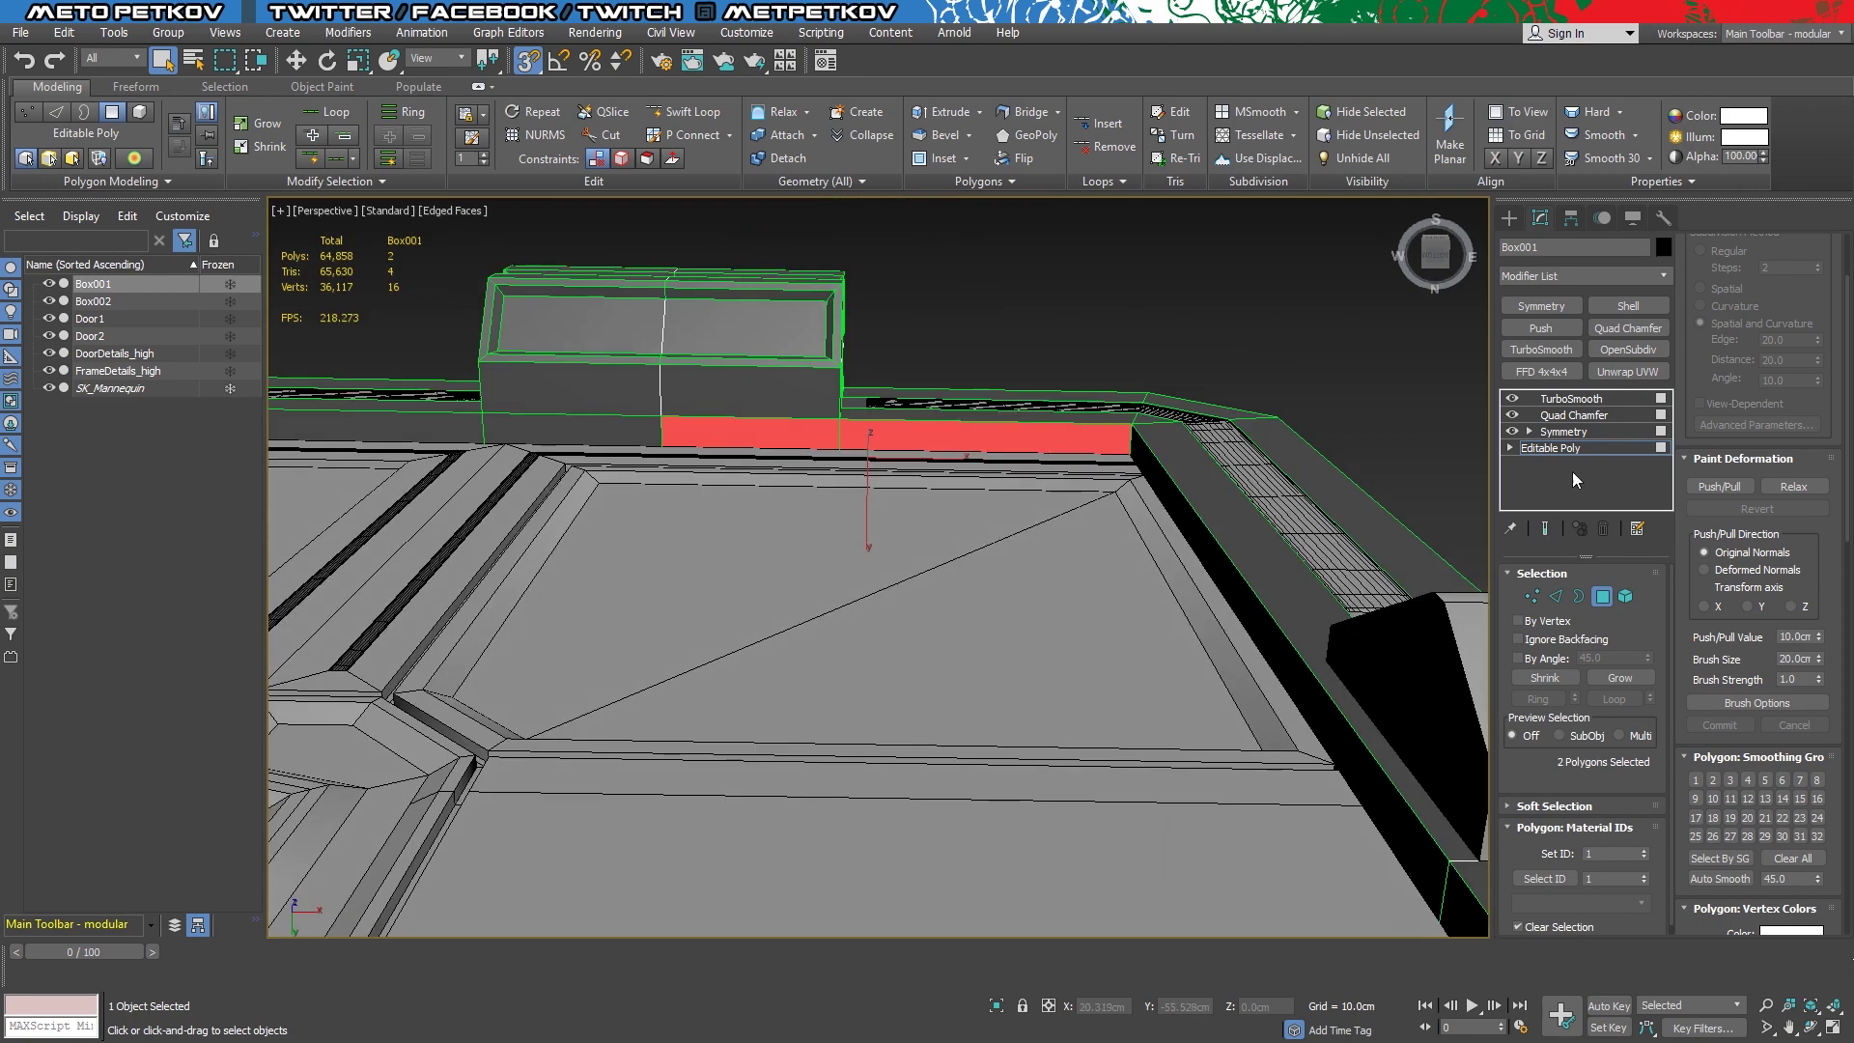
Select the bottom face and the ring of rim faces around the top box's screen recess
{"action": "left_click", "coordinate": [688, 410]}
{"action": "middle_click_drag", "start_coordinate": [687, 410], "coordinate": [753, 386], "text": "alt"}
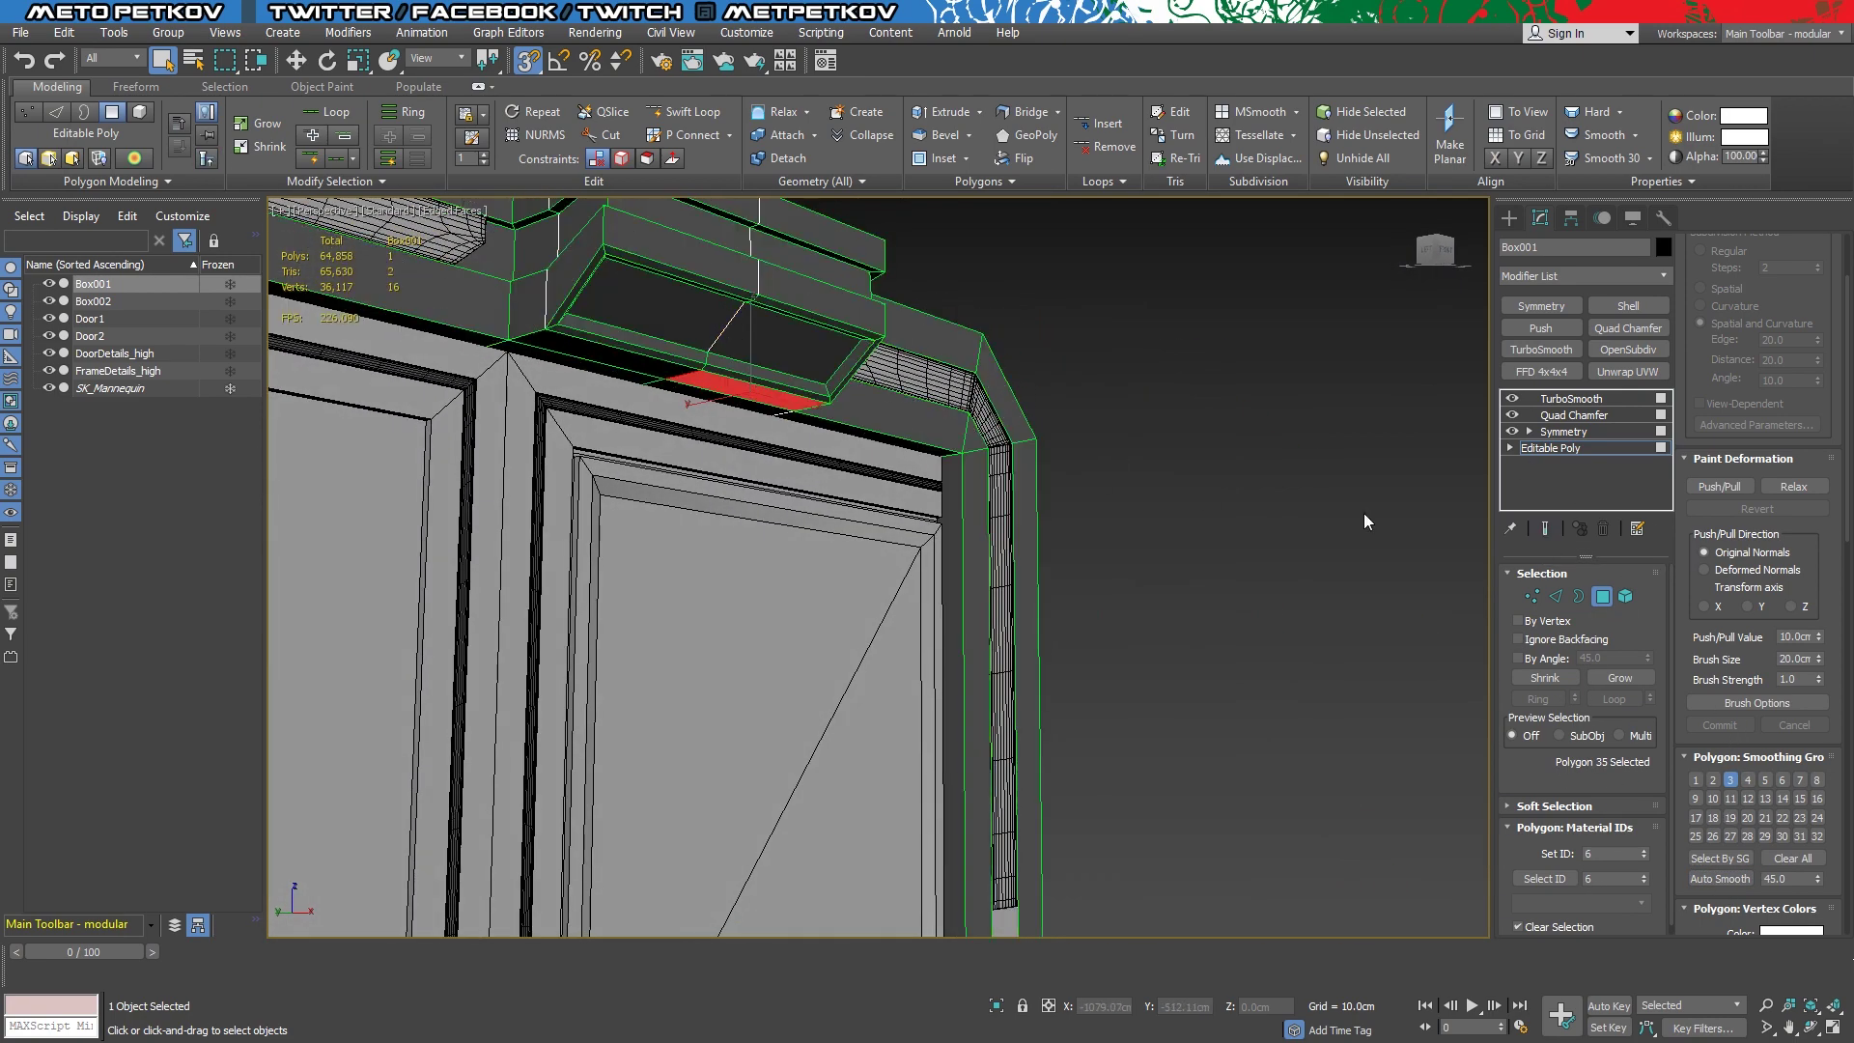
{"action": "middle_click_drag", "start_coordinate": [1363, 512], "coordinate": [1224, 596], "text": "alt"}
{"action": "left_click", "coordinate": [1133, 662]}
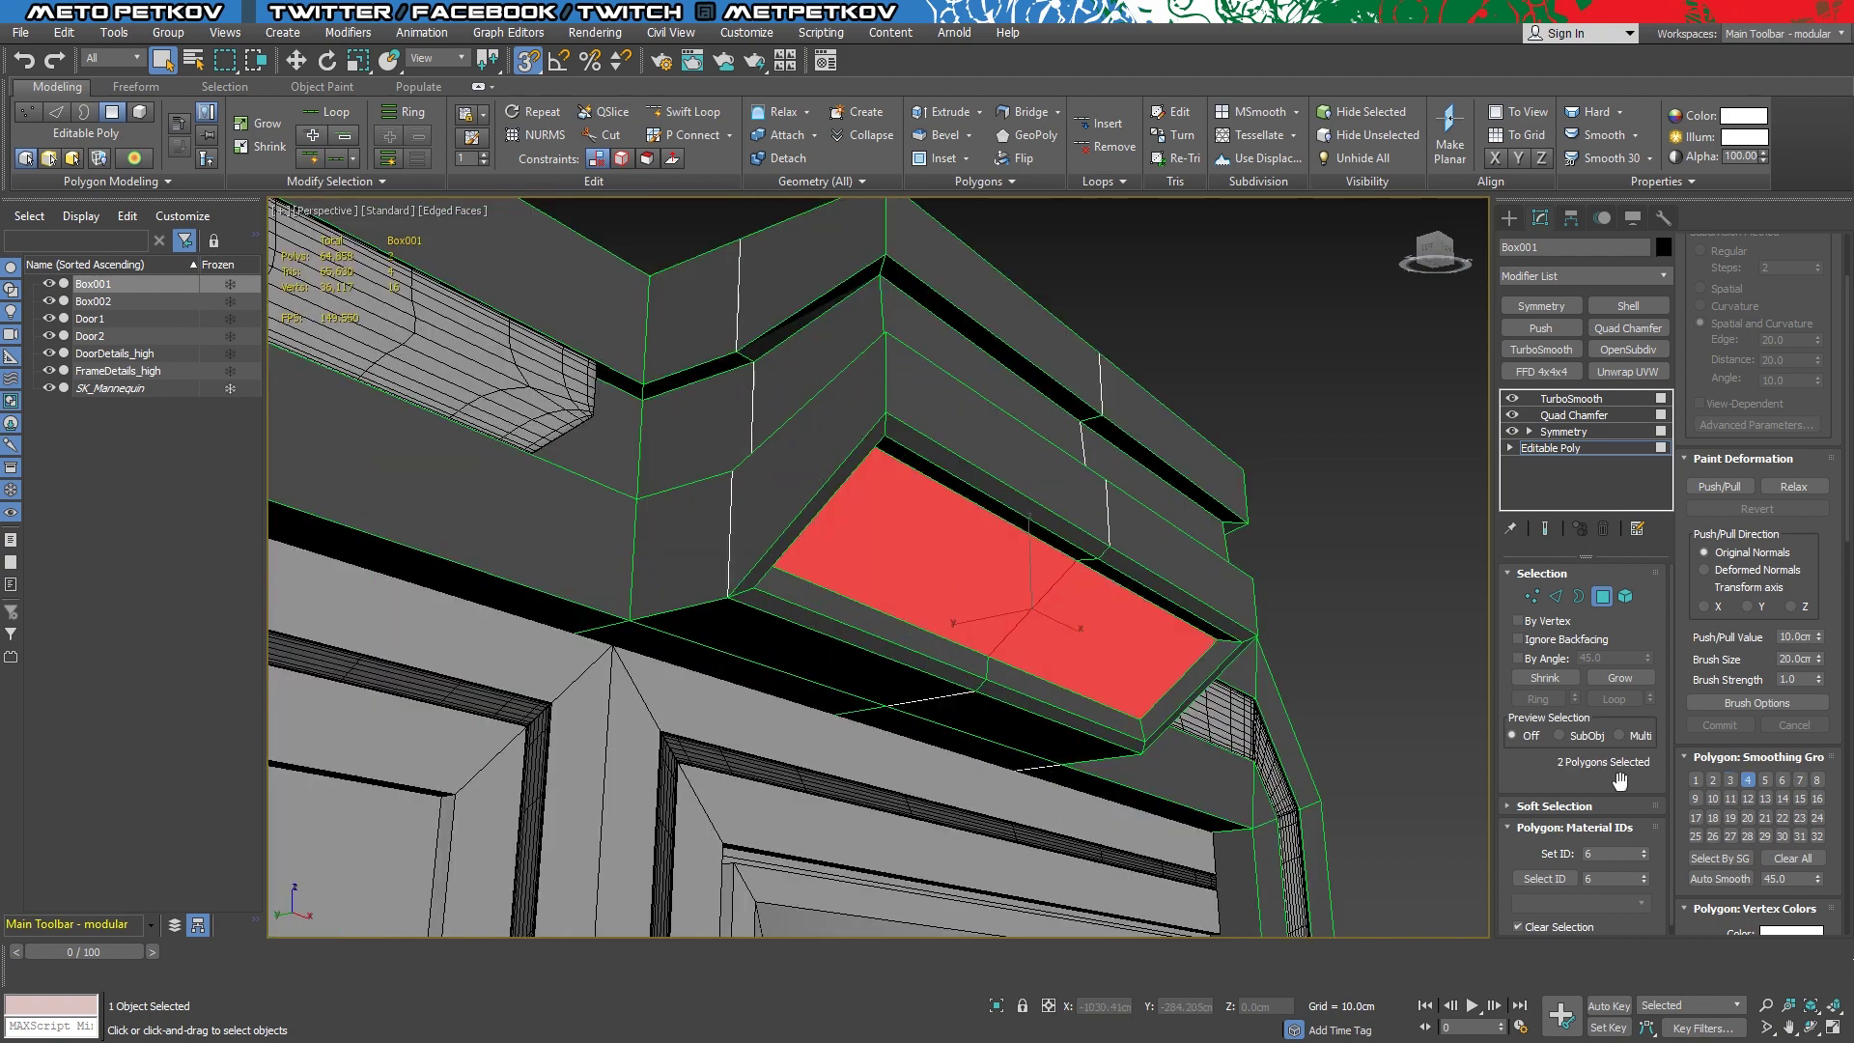
{"action": "left_click", "coordinate": [1172, 699]}
{"action": "middle_click_drag", "start_coordinate": [1340, 692], "coordinate": [1677, 732], "text": "alt"}
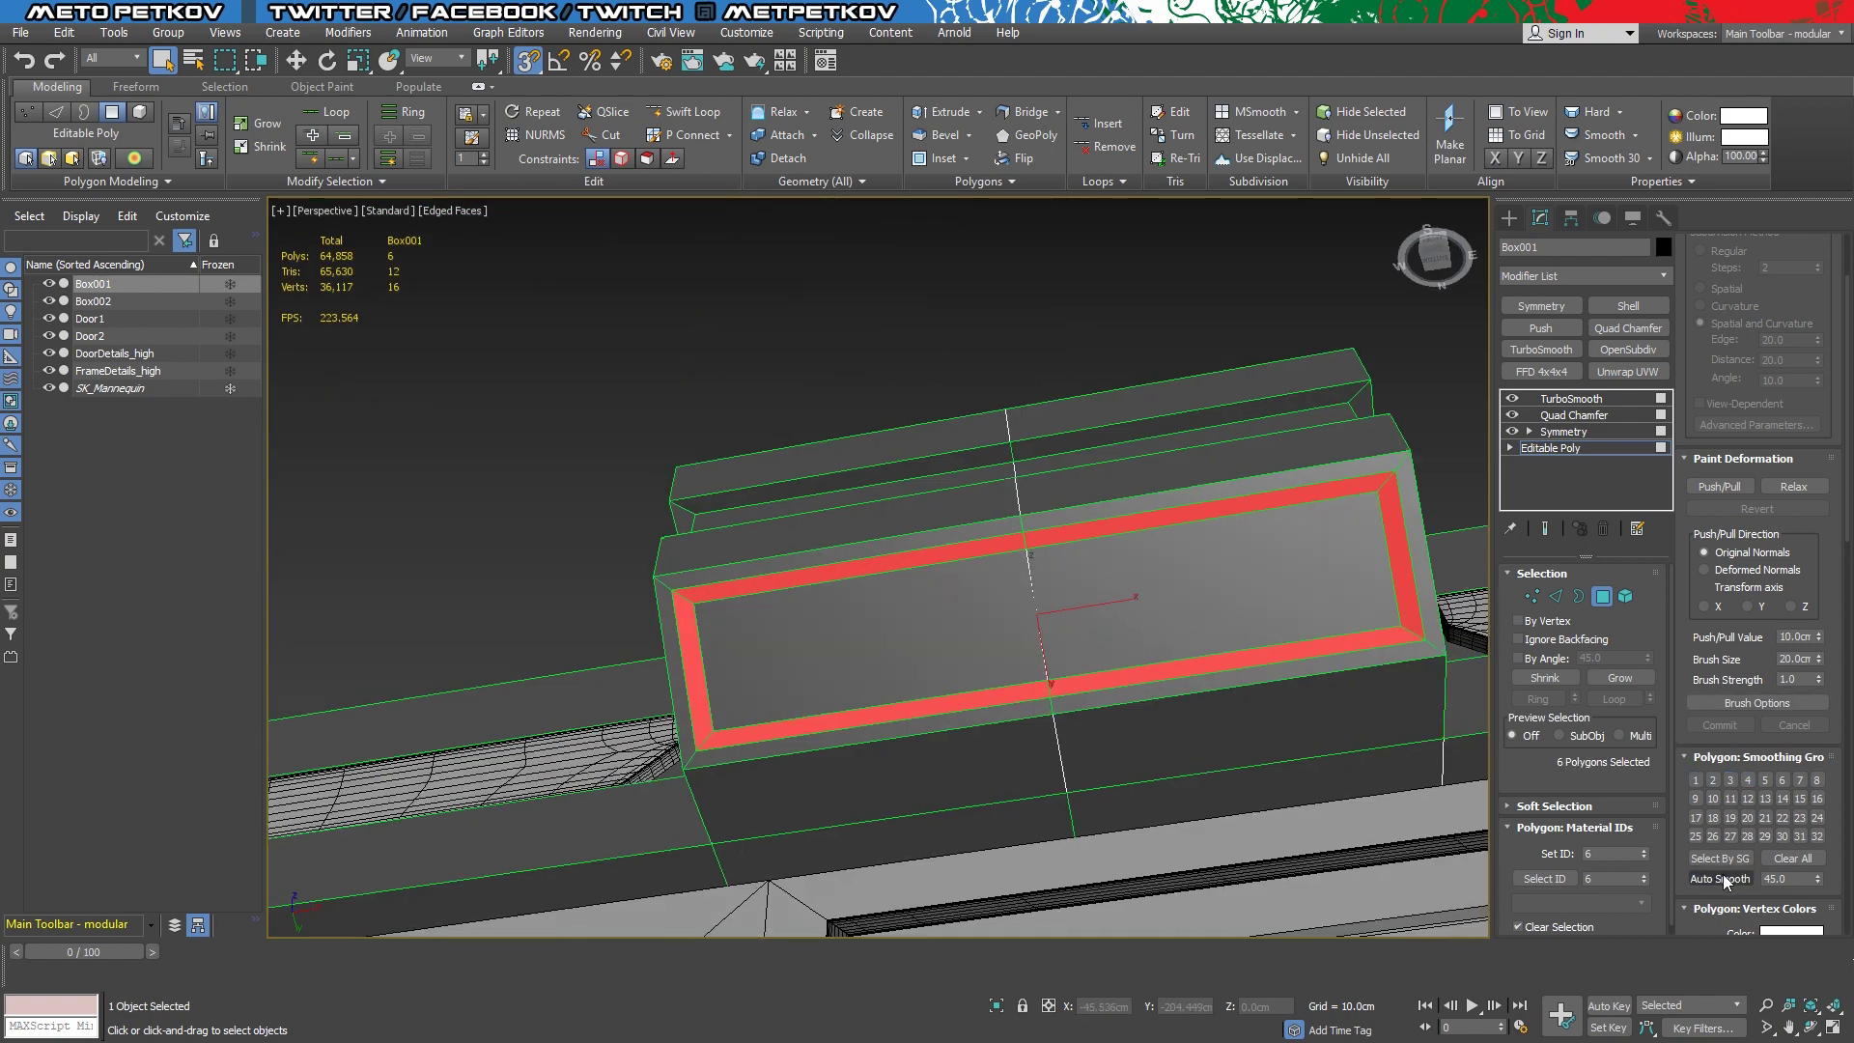
Pick the right and the top/bottom rim faces individually, then clear the selection
{"action": "left_click", "coordinate": [1544, 529]}
{"action": "left_click", "coordinate": [1400, 533]}
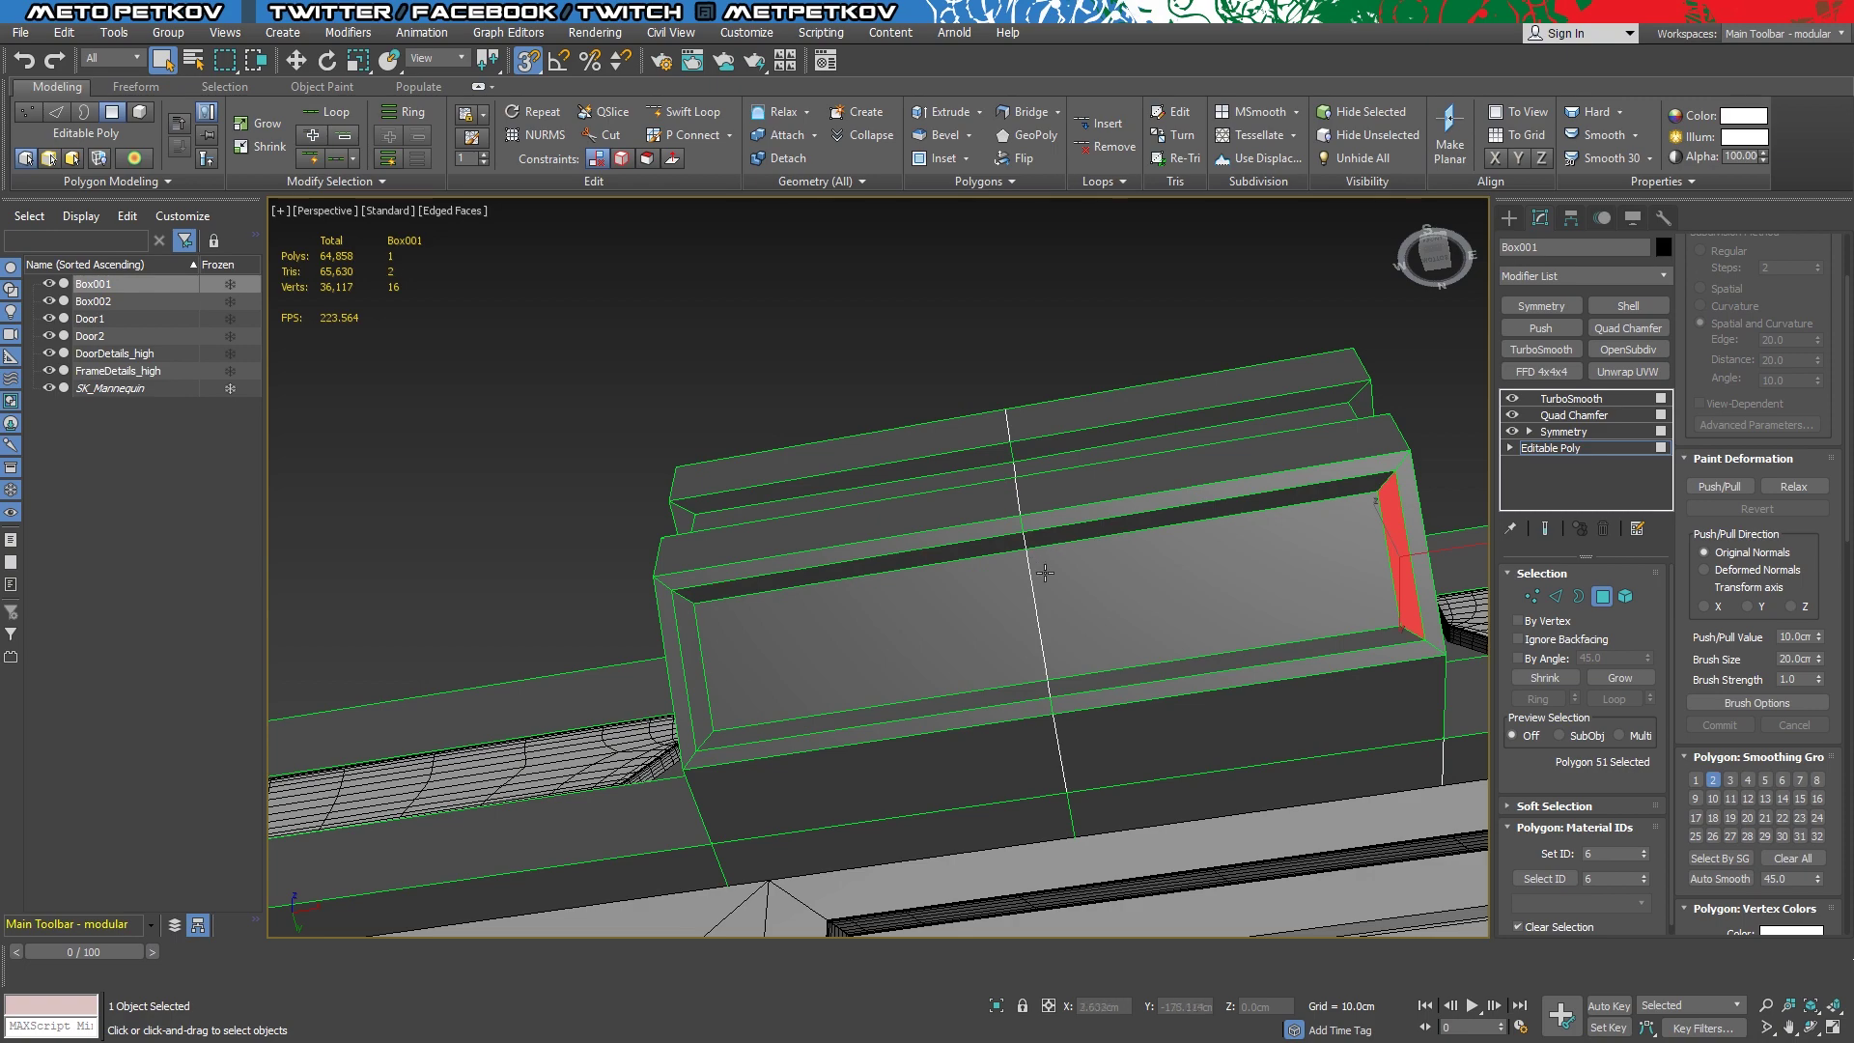
{"action": "left_click", "coordinate": [1096, 534]}
{"action": "key", "text": "ctrl+z"}
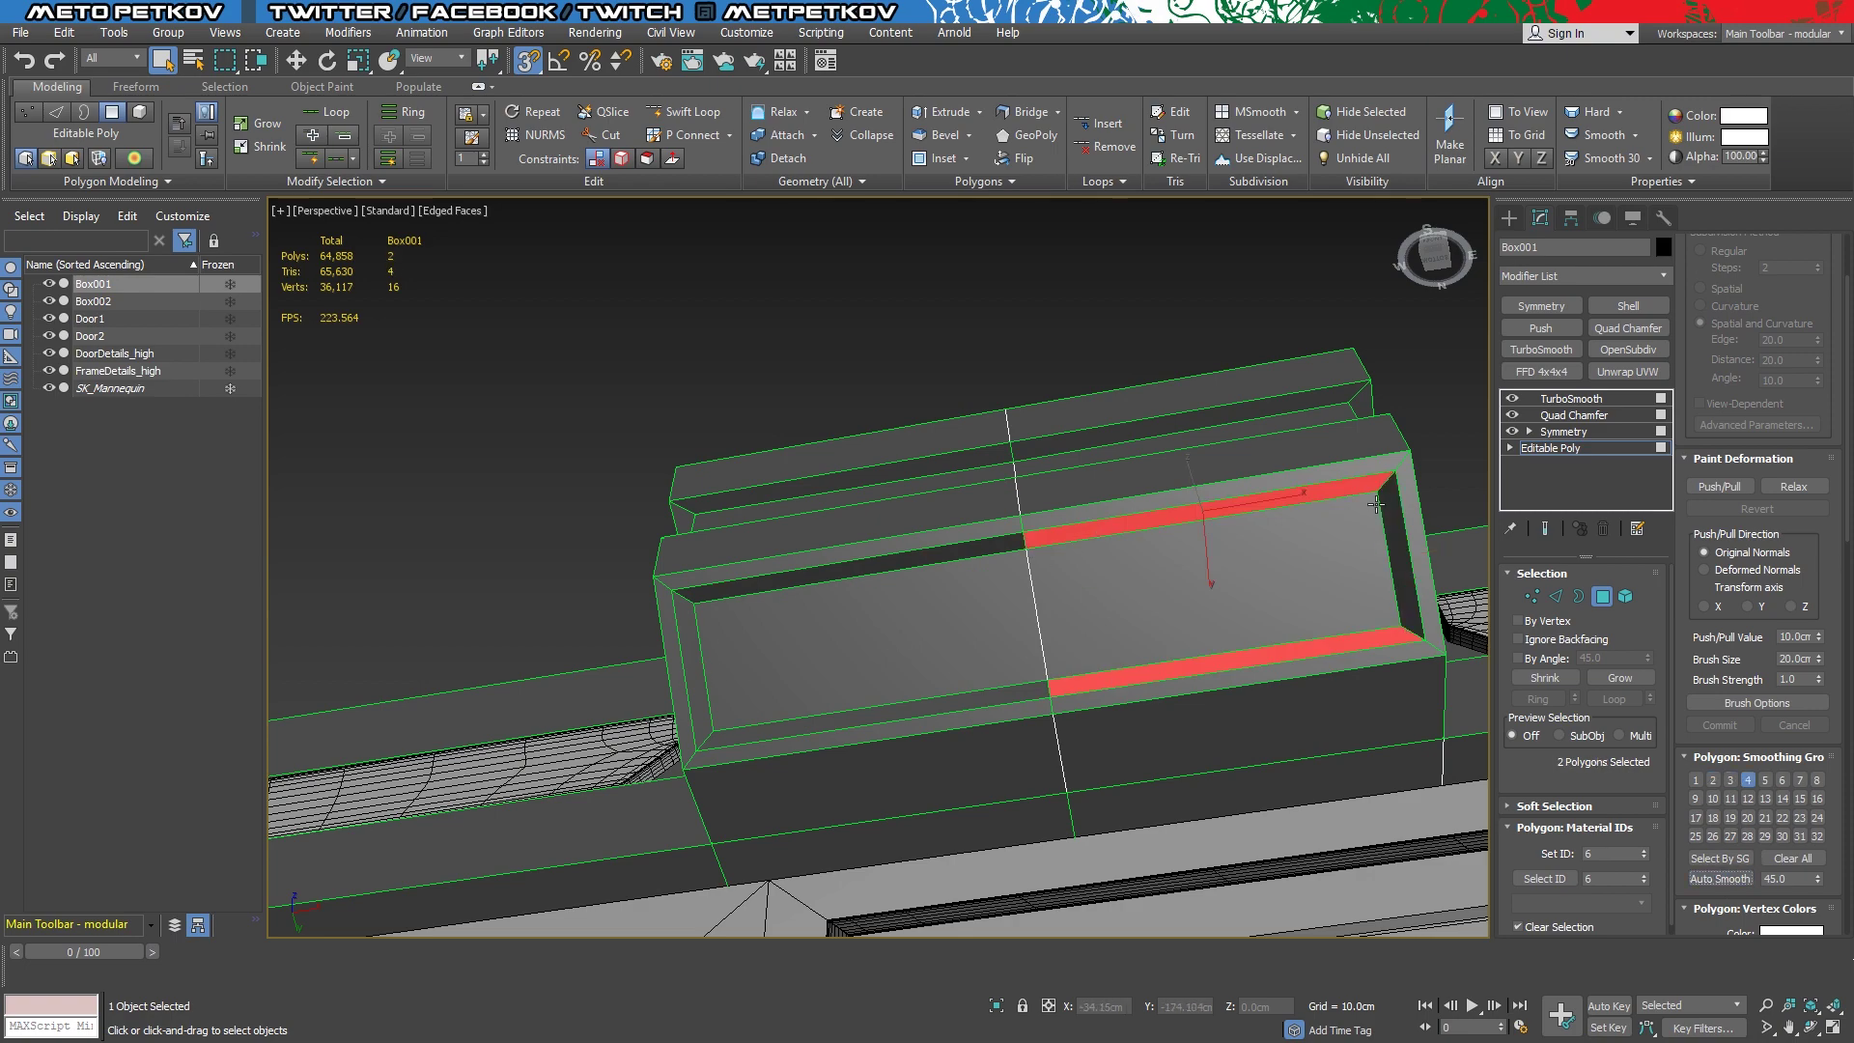
{"action": "key", "text": "ctrl+z"}
{"action": "middle_click_drag", "start_coordinate": [1191, 462], "coordinate": [1069, 262], "text": "alt"}
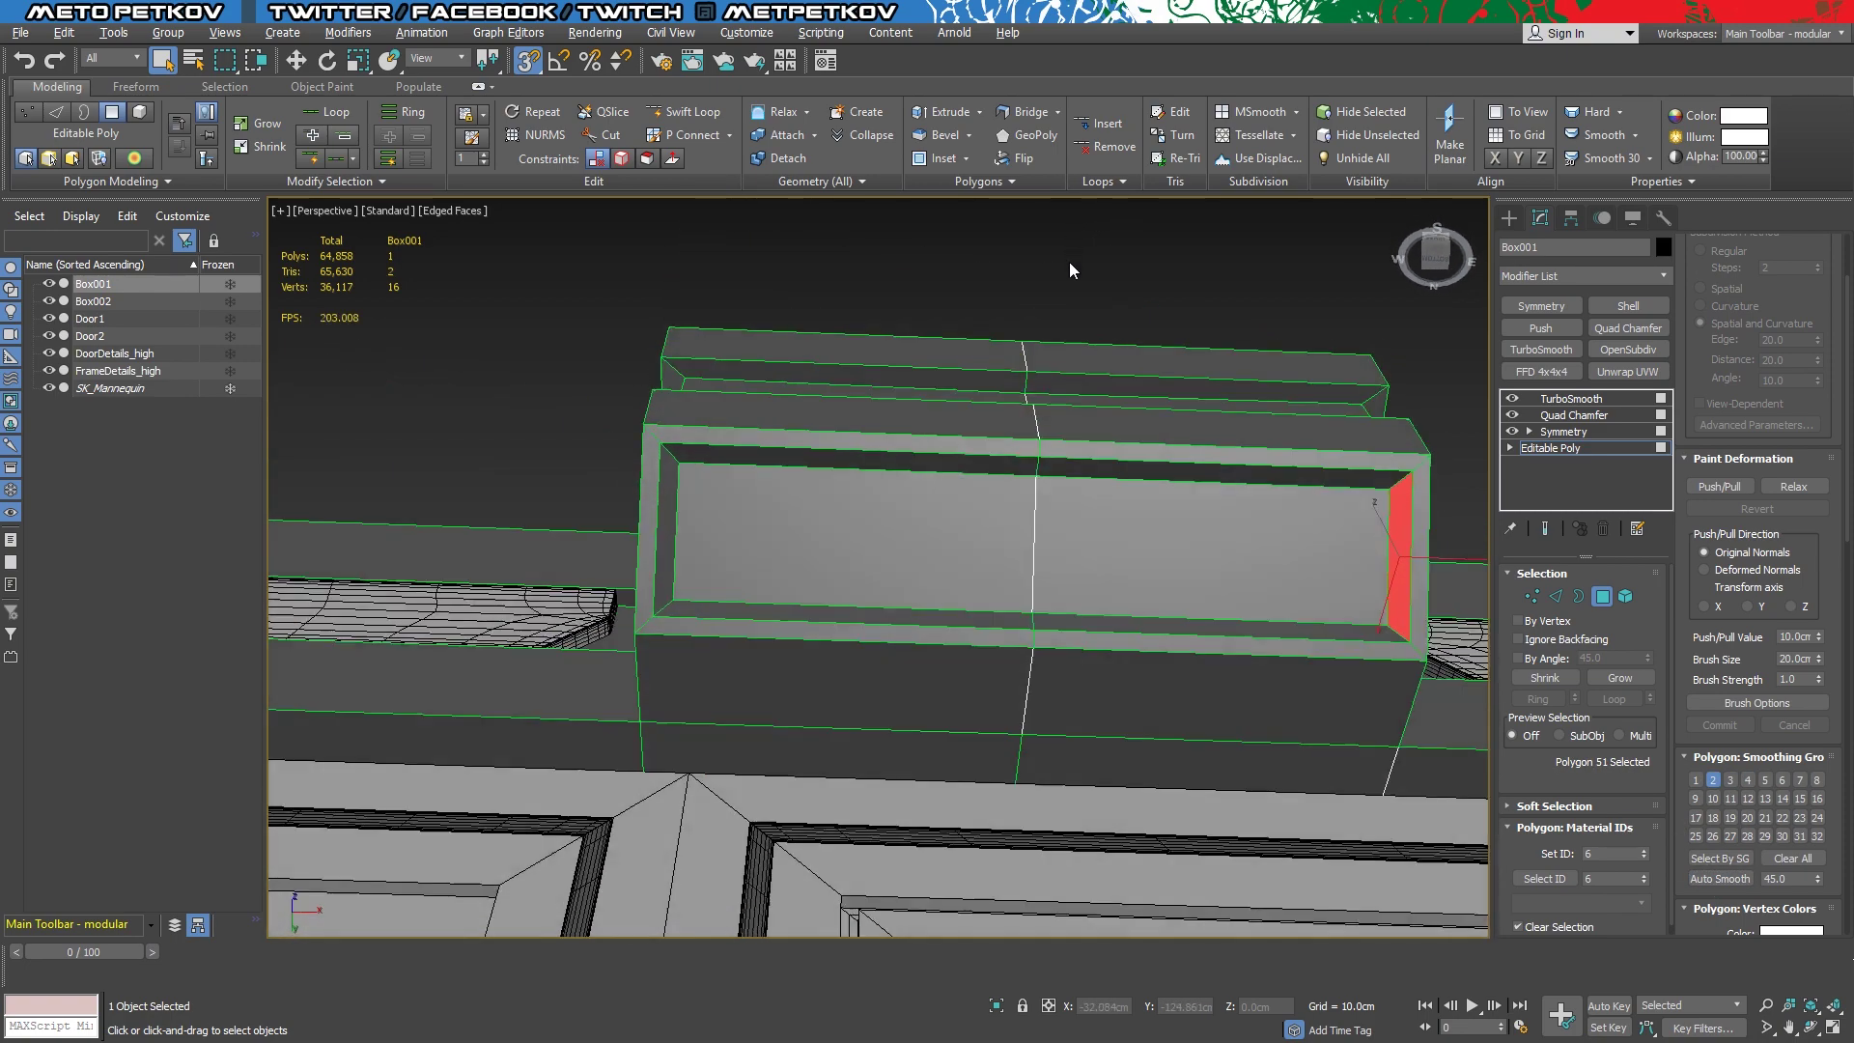
{"action": "scroll", "coordinate": [1069, 262], "scroll_direction": "up", "scroll_amount": 3}
{"action": "scroll", "coordinate": [1253, 359], "scroll_direction": "down", "scroll_amount": 3}
{"action": "key", "text": "ctrl+d"}
Check TurboSmooth, then preview the smoothed end result without edged faces
{"action": "left_click", "coordinate": [1551, 399]}
{"action": "left_click", "coordinate": [1550, 448]}
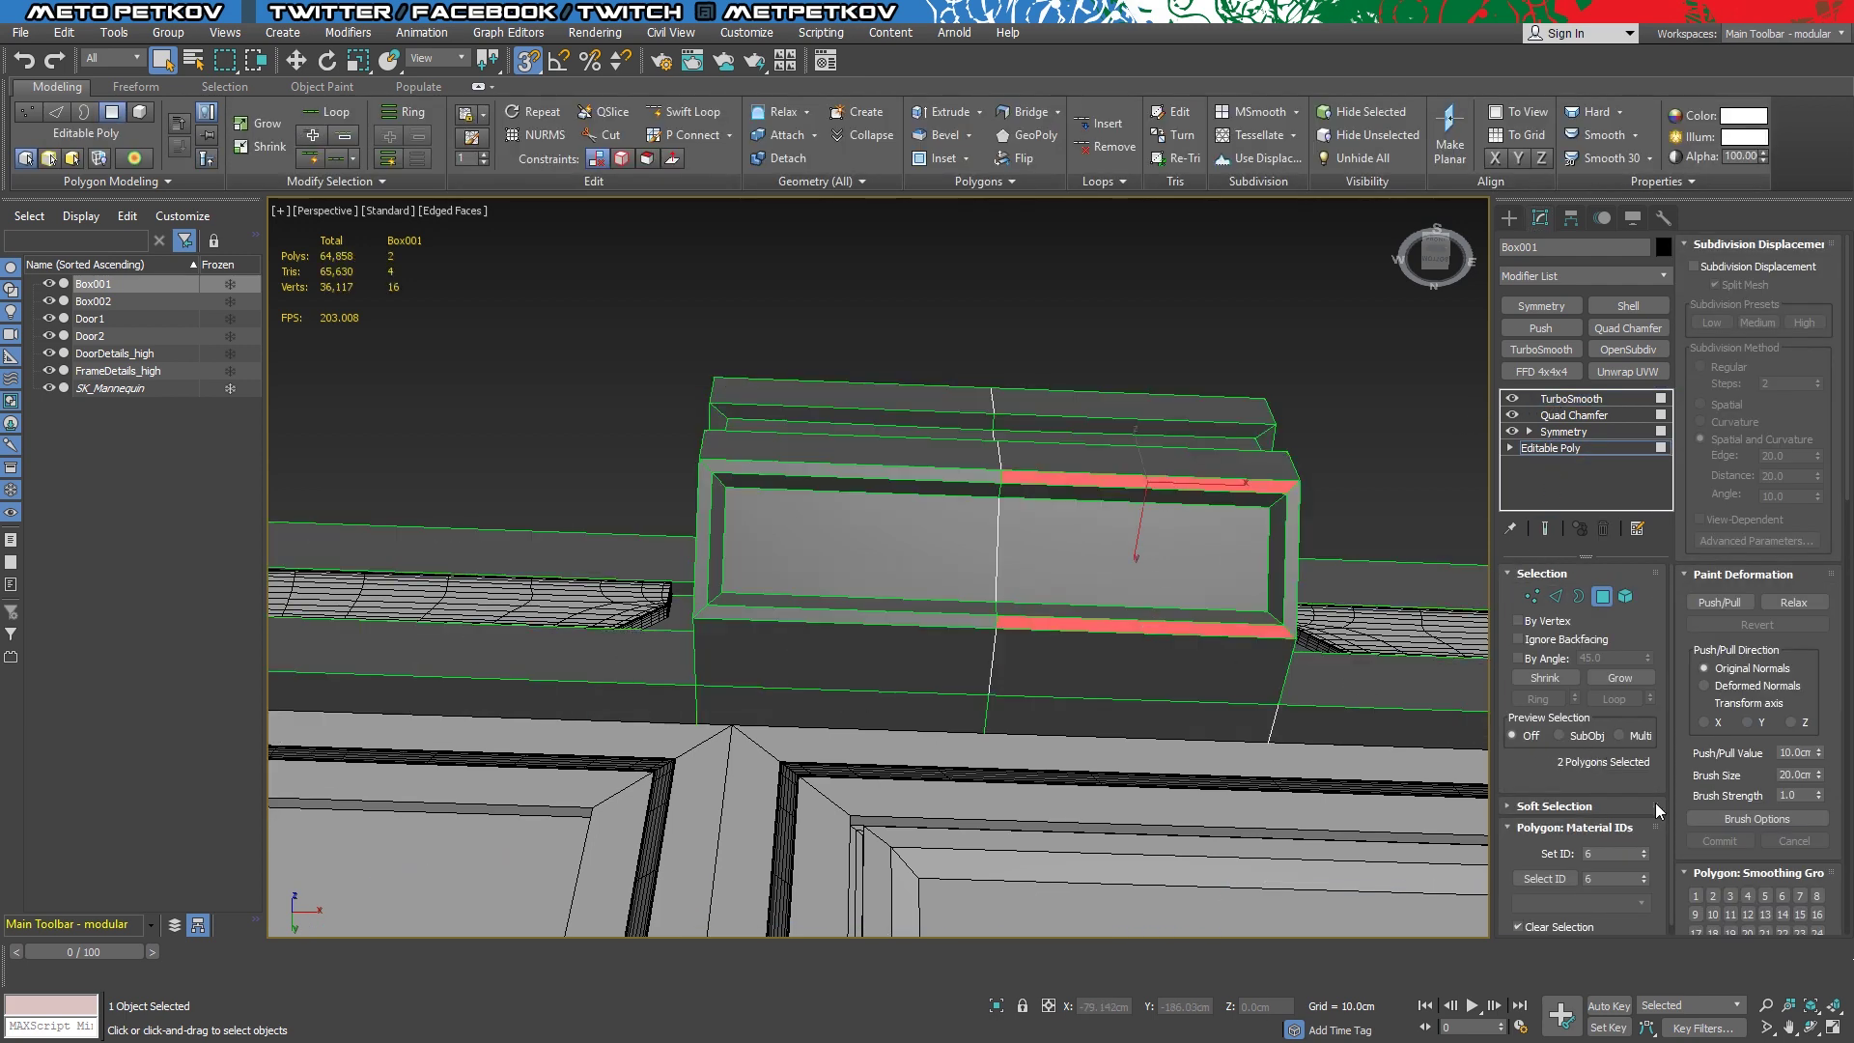
{"action": "scroll", "coordinate": [1712, 842], "scroll_direction": "down", "scroll_amount": 2}
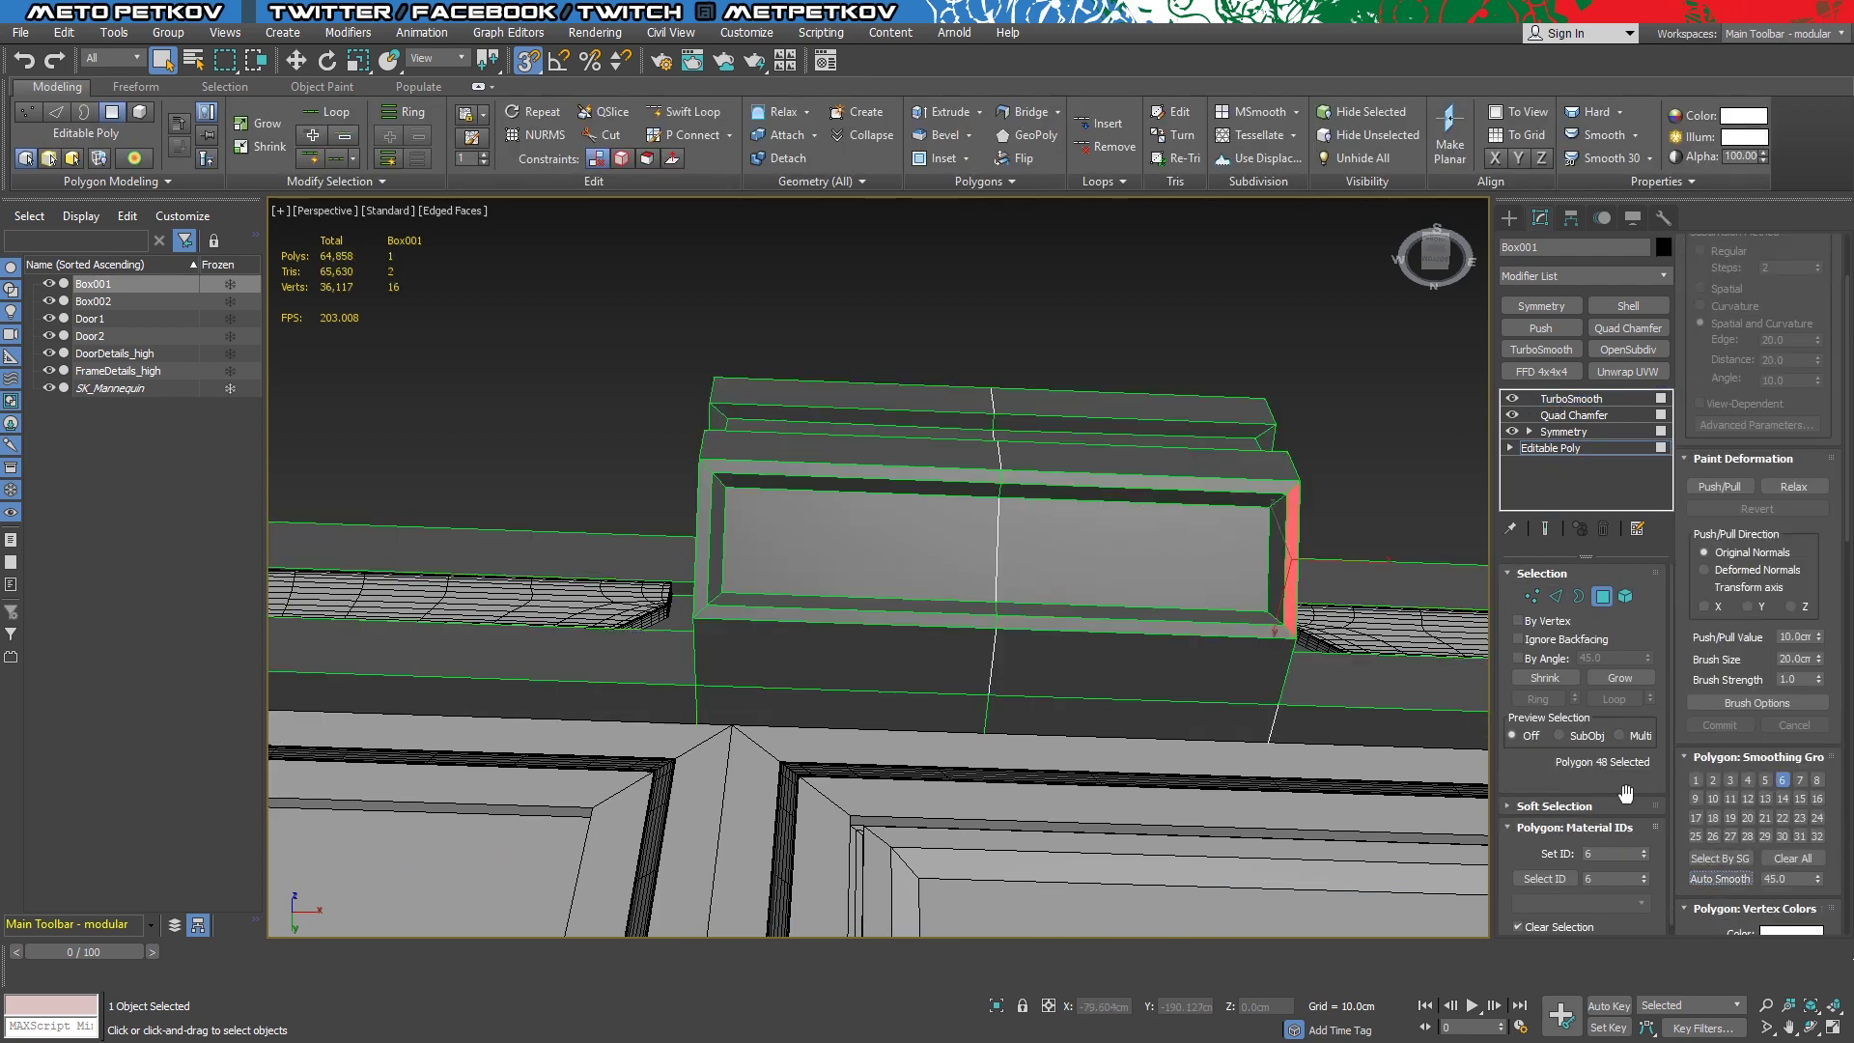
{"action": "left_click", "coordinate": [1546, 528]}
{"action": "key", "text": "F4"}
{"action": "mouse_move", "coordinate": [1398, 455]}
{"action": "middle_mouse_down", "text": "alt"}
{"action": "mouse_move", "coordinate": [1386, 599]}
{"action": "mouse_move", "coordinate": [1311, 662]}
{"action": "mouse_move", "coordinate": [1383, 547]}
{"action": "mouse_move", "coordinate": [1465, 546]}
{"action": "mouse_move", "coordinate": [1241, 631]}
{"action": "mouse_move", "coordinate": [1346, 624]}
{"action": "mouse_move", "coordinate": [1376, 456]}
{"action": "mouse_move", "coordinate": [1364, 466]}
{"action": "mouse_move", "coordinate": [1115, 186]}
{"action": "middle_mouse_up", "text": "alt"}
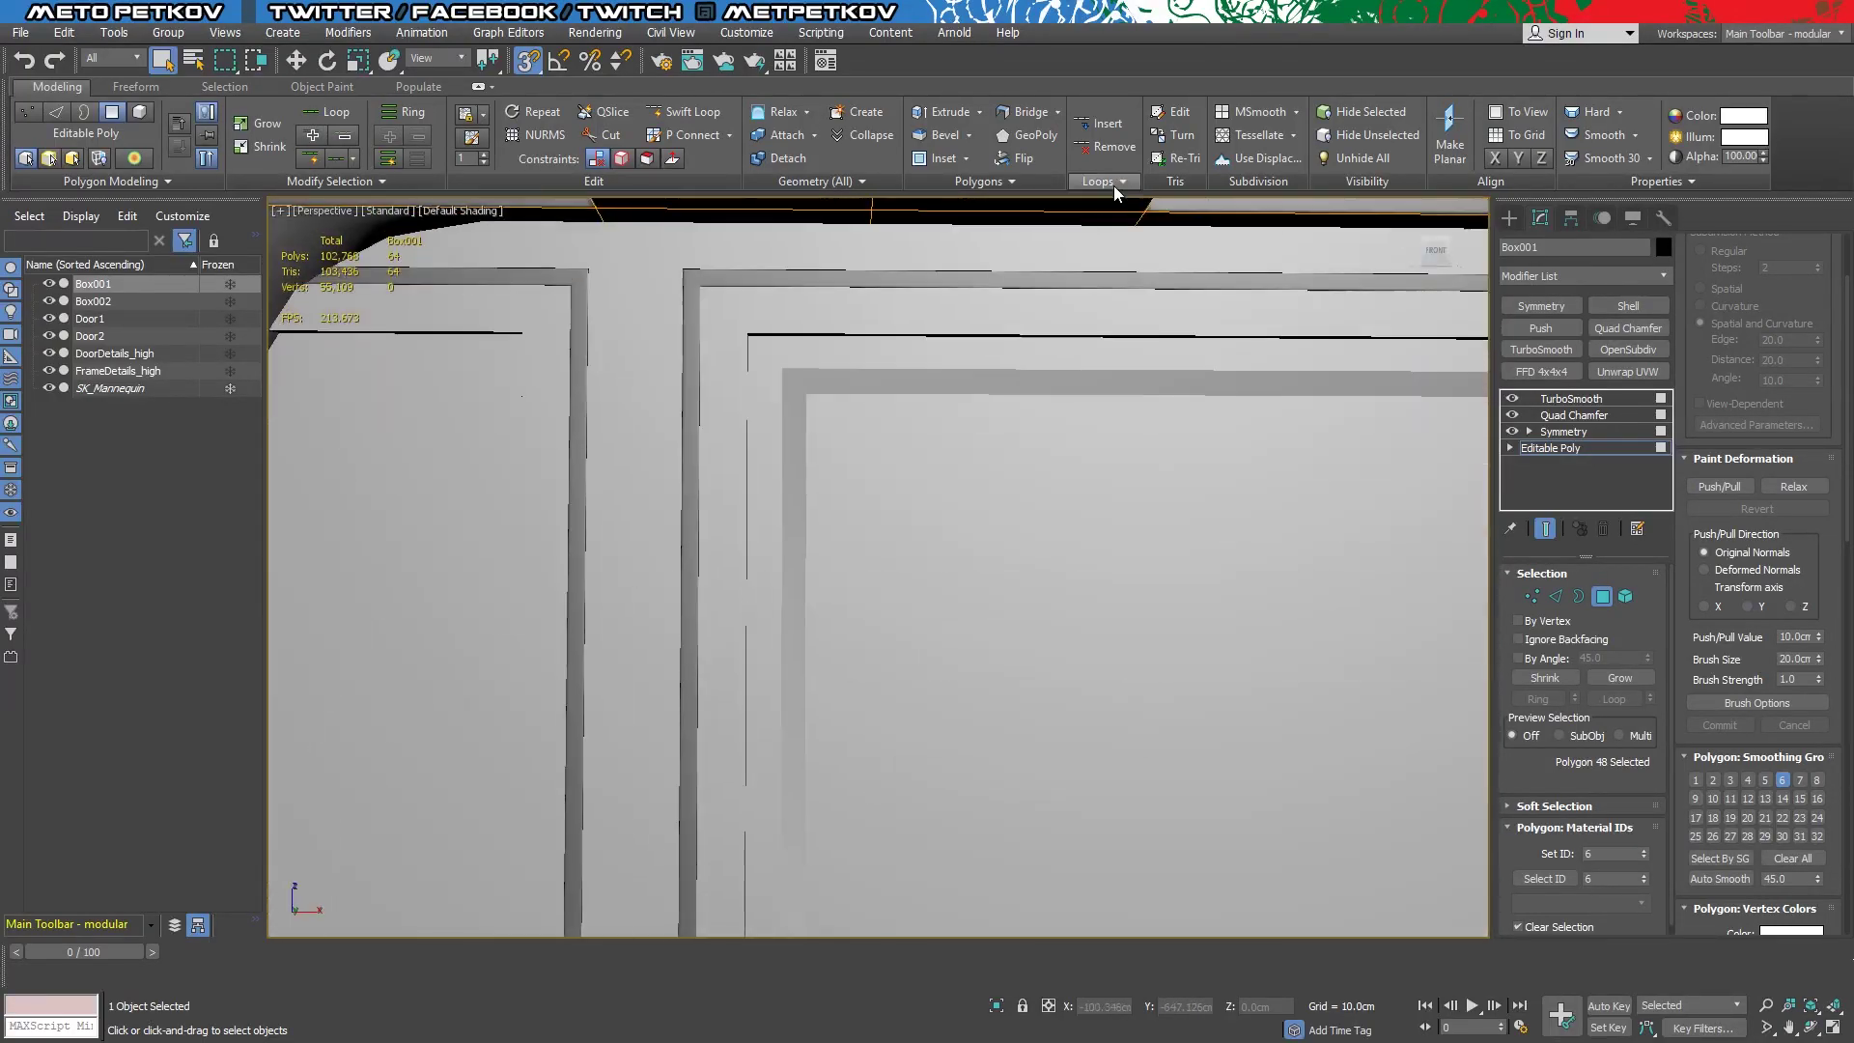
Hide the smoothed result and isolate Box001 with Alt+Q
{"action": "scroll", "coordinate": [1184, 437], "scroll_direction": "down", "scroll_amount": 5}
{"action": "mouse_move", "coordinate": [1184, 436]}
{"action": "middle_mouse_down", "text": "alt"}
{"action": "mouse_move", "coordinate": [1115, 504]}
{"action": "mouse_move", "coordinate": [1126, 595]}
{"action": "mouse_move", "coordinate": [869, 343]}
{"action": "mouse_move", "coordinate": [902, 386]}
{"action": "middle_mouse_up", "text": "alt"}
{"action": "scroll", "coordinate": [1126, 595], "scroll_direction": "up", "scroll_amount": 5}
{"action": "left_click", "coordinate": [1544, 528]}
{"action": "key", "text": "alt+q"}
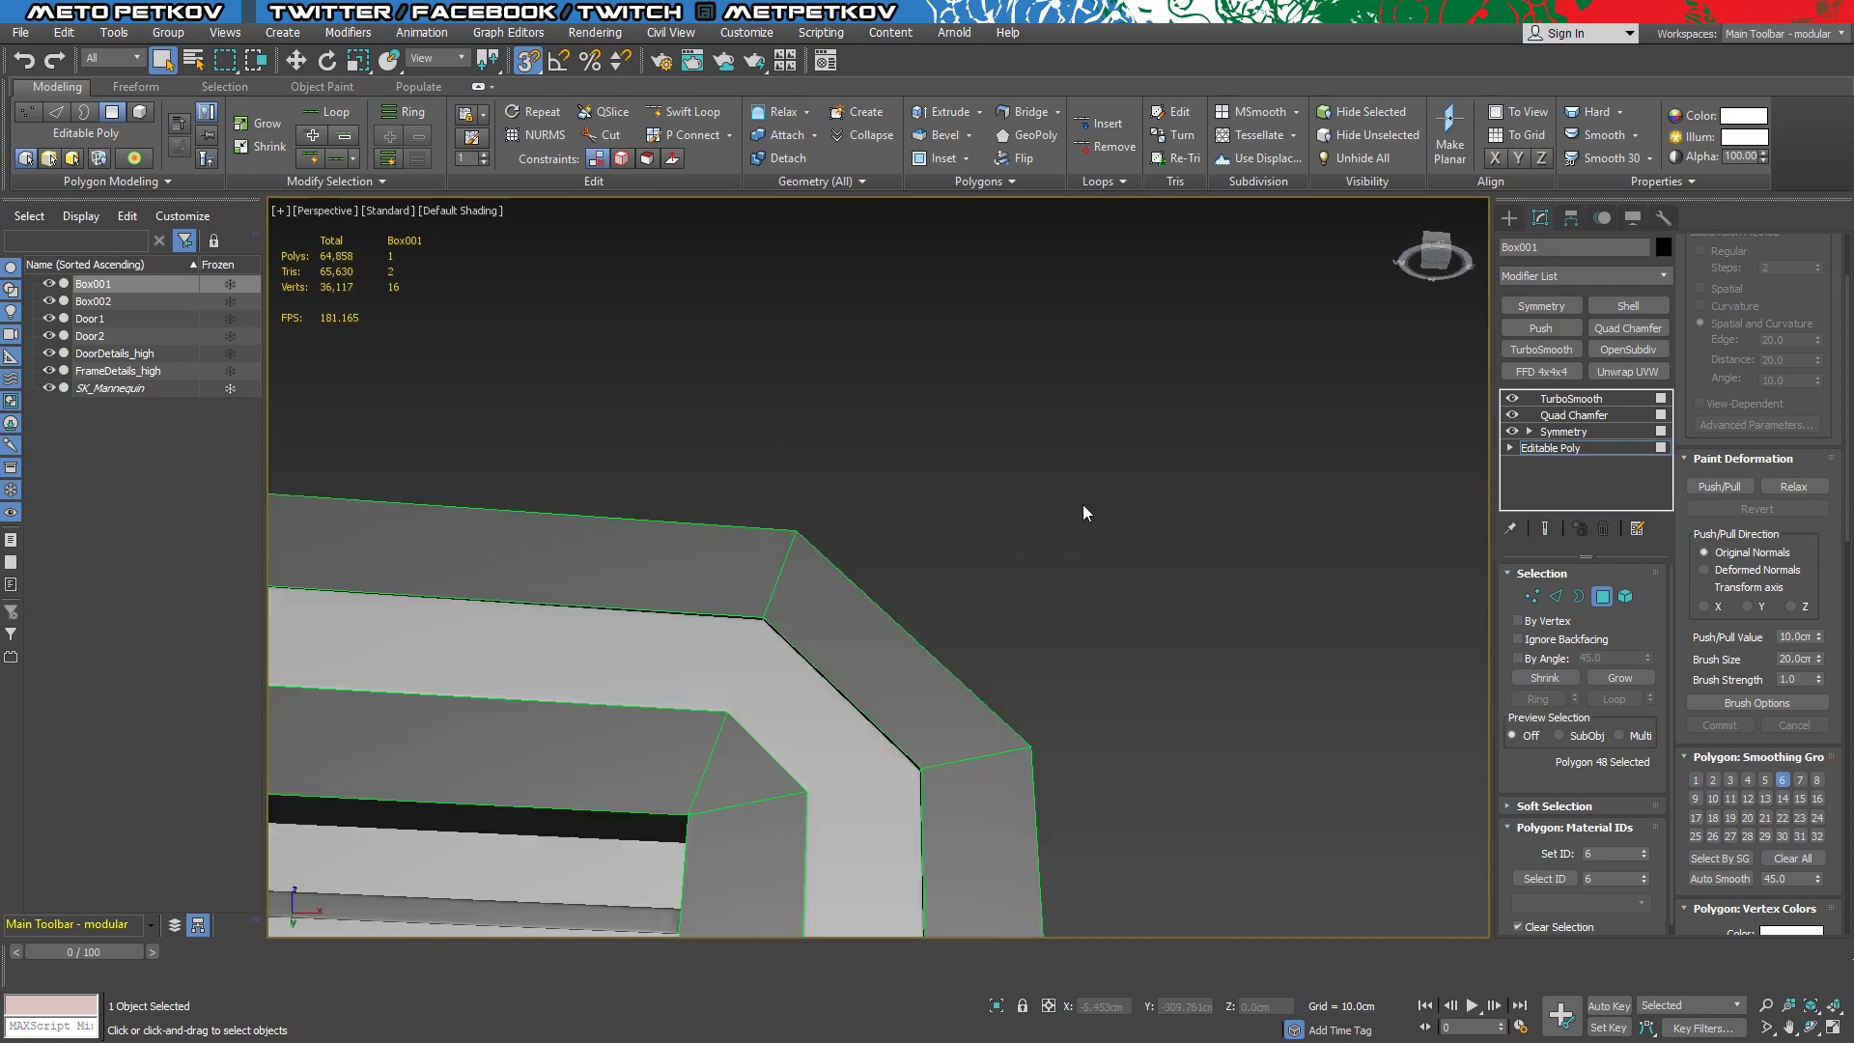
With the end result shown, select a curved frame-corner face, then clear the selection
{"action": "middle_click_drag", "start_coordinate": [1087, 483], "coordinate": [1280, 368], "text": "alt"}
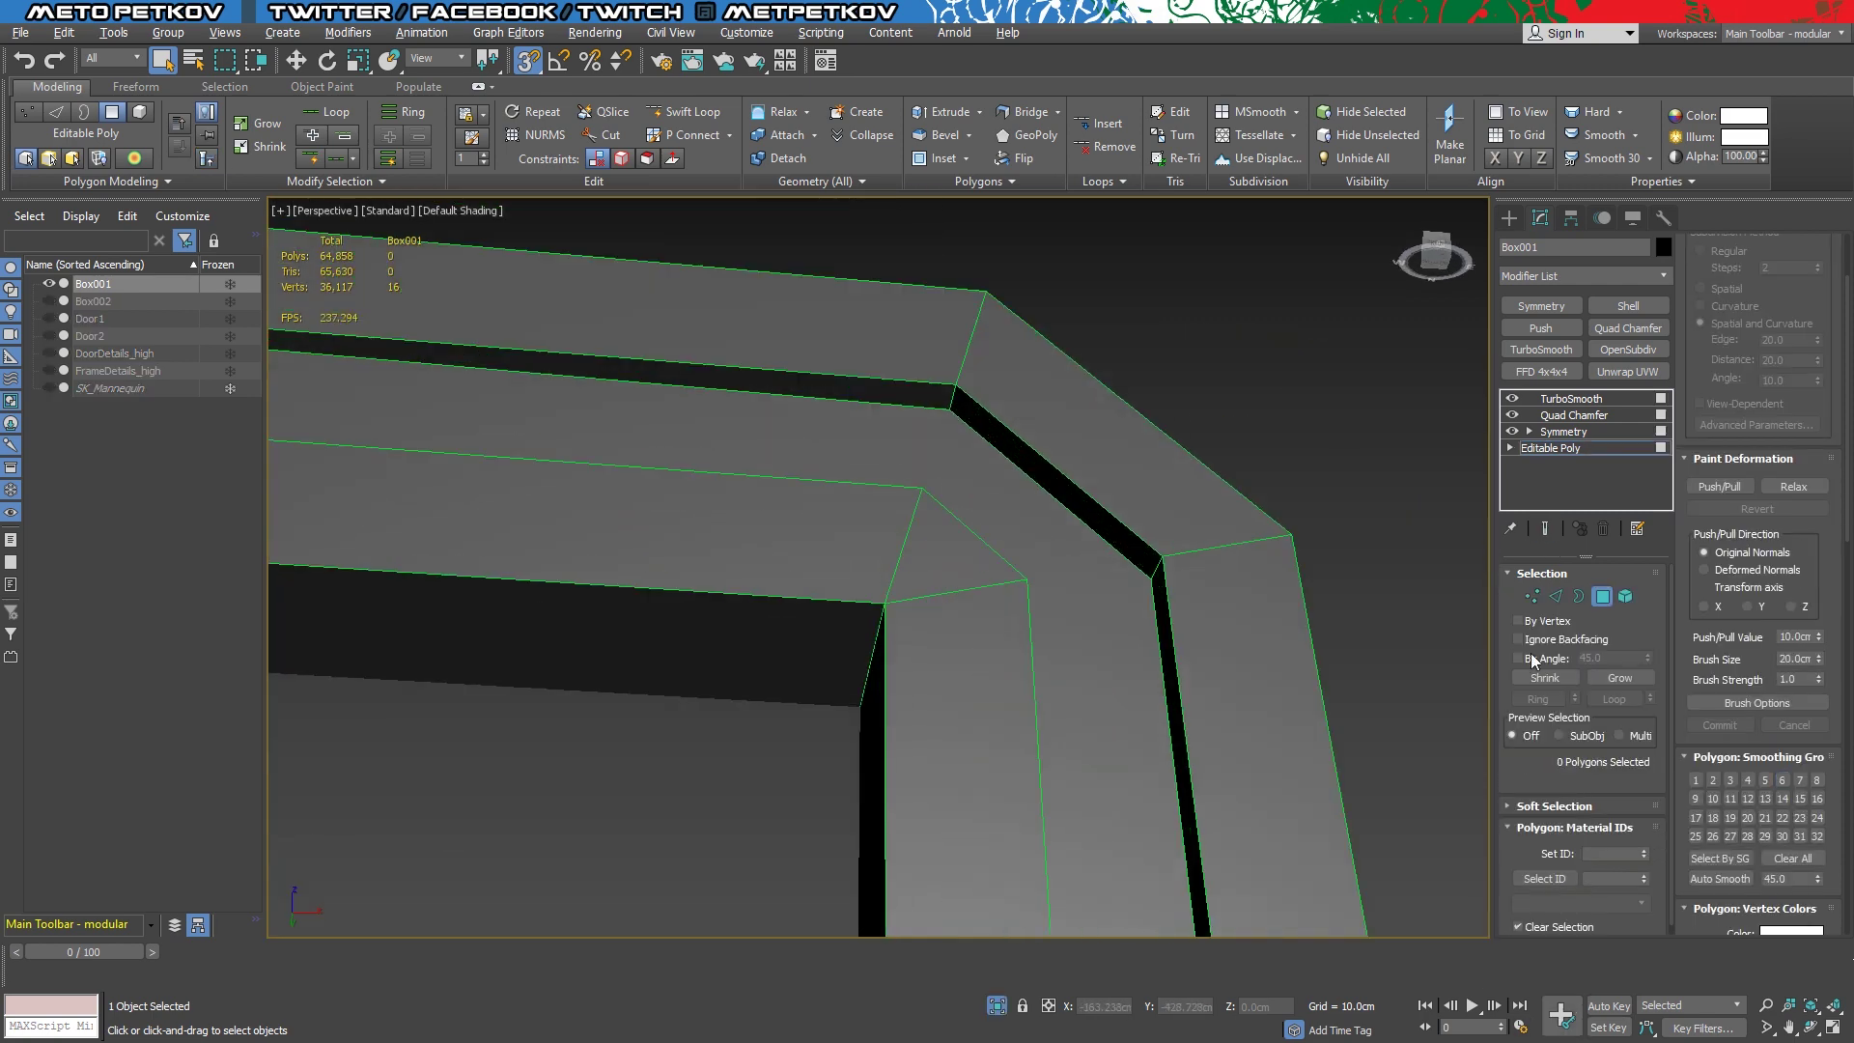
{"action": "left_click", "coordinate": [1545, 528]}
{"action": "left_click", "coordinate": [1042, 483]}
{"action": "left_click", "coordinate": [1726, 880]}
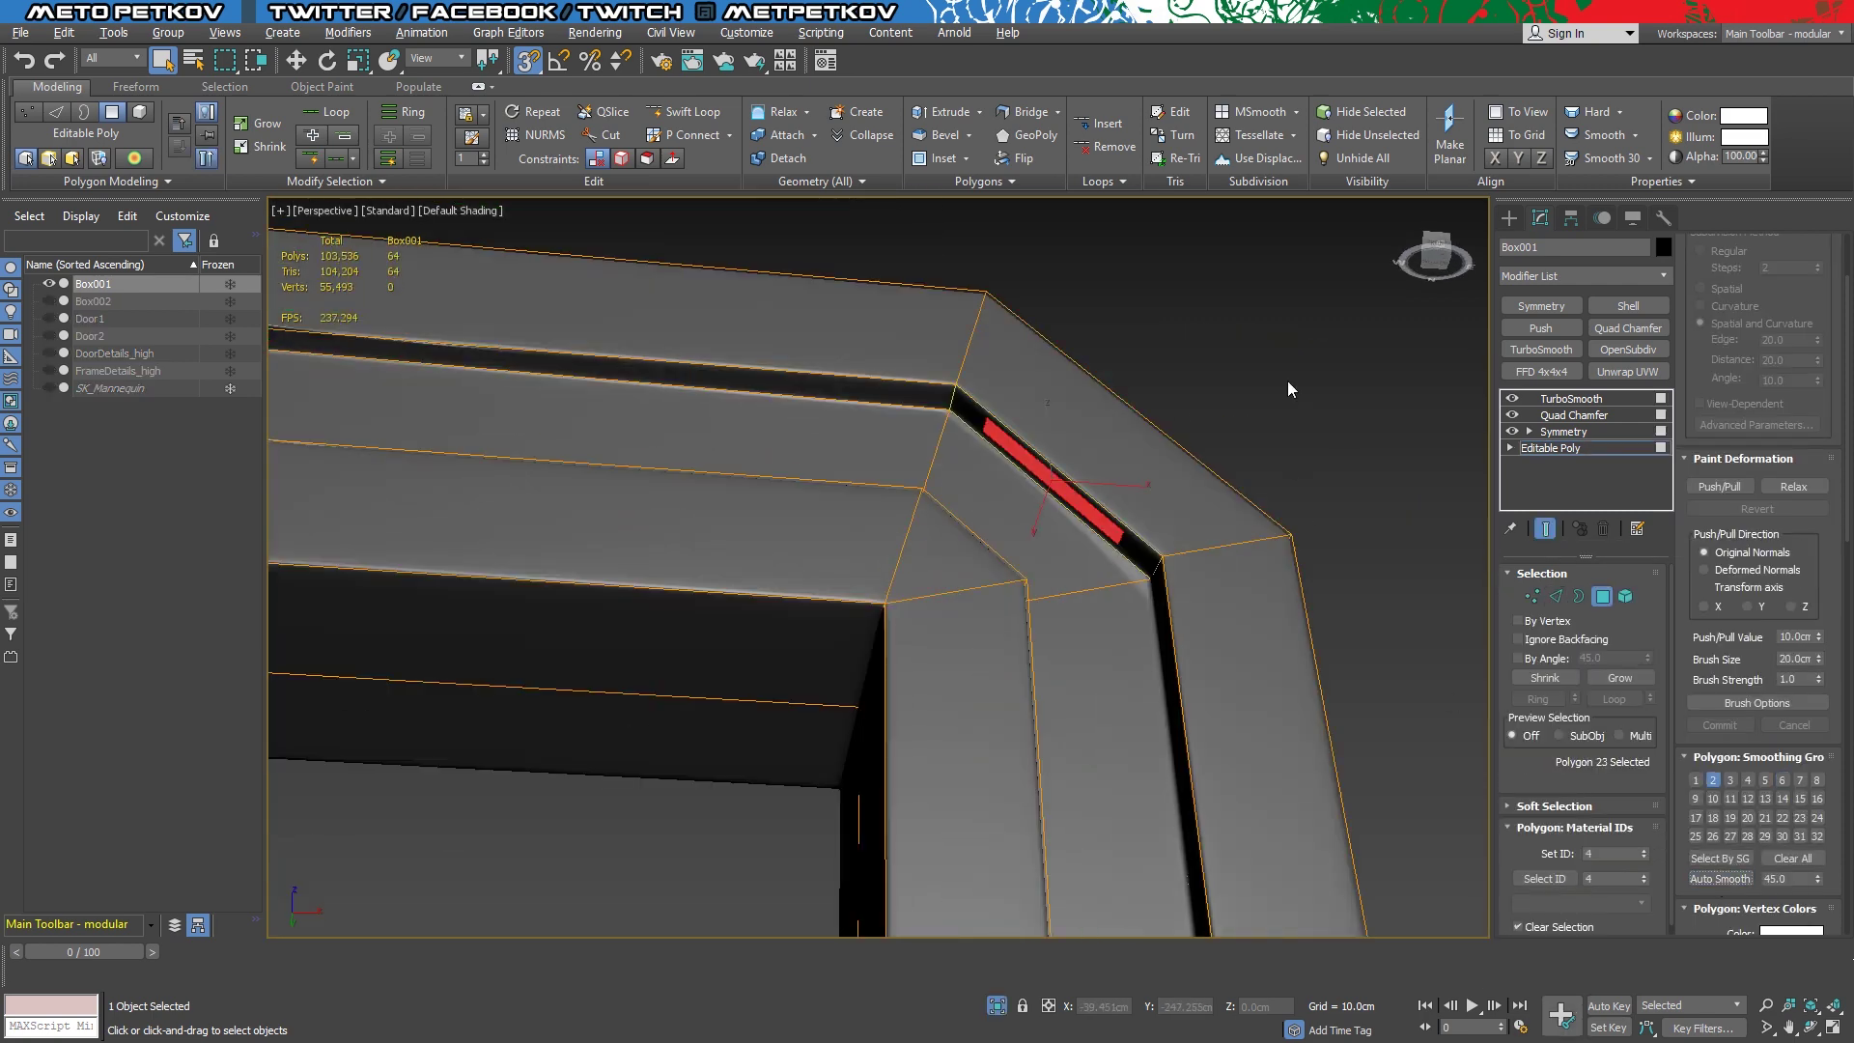
{"action": "left_click", "coordinate": [1288, 380]}
{"action": "scroll", "coordinate": [1156, 531], "scroll_direction": "down", "scroll_amount": 10}
{"action": "scroll", "coordinate": [1155, 531], "scroll_direction": "up", "scroll_amount": 6}
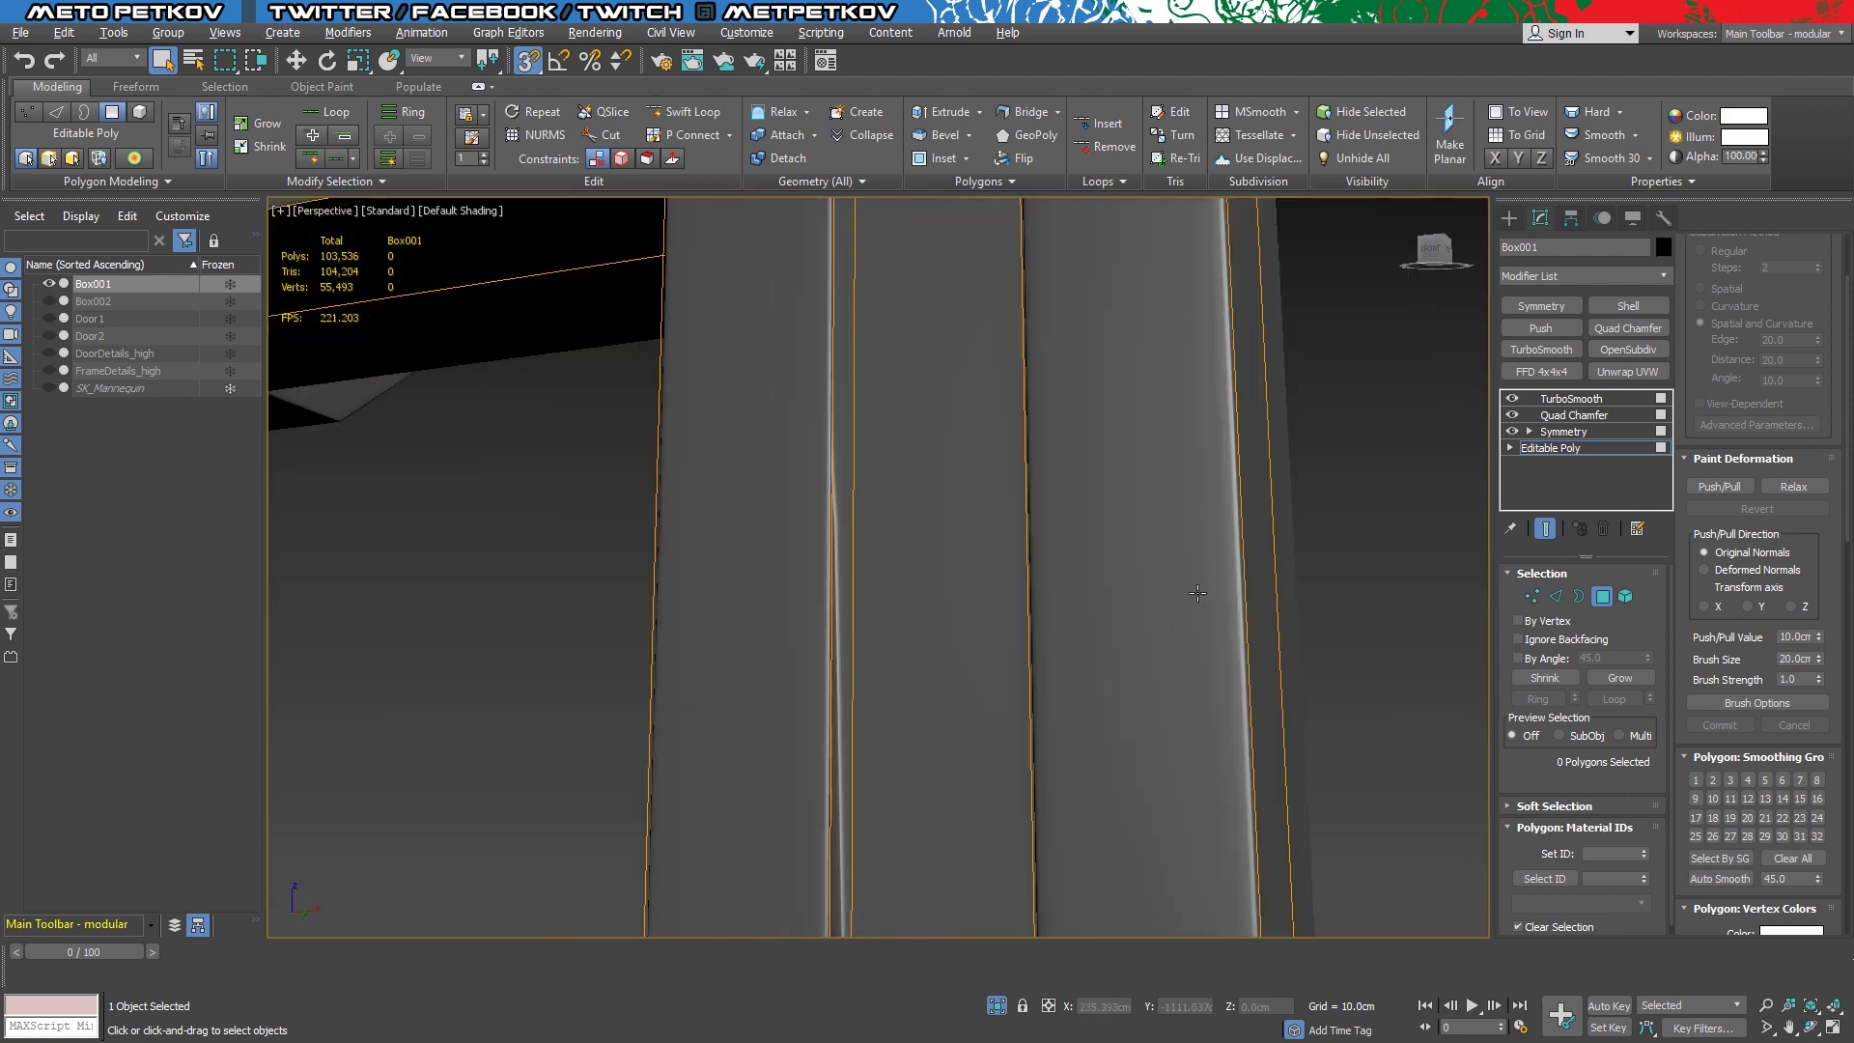
{"action": "scroll", "coordinate": [1034, 613], "scroll_direction": "up", "scroll_amount": 2}
{"action": "scroll", "coordinate": [1034, 612], "scroll_direction": "down", "scroll_amount": 4}
With edged faces on, compare cage and smoothed mesh, selecting the angled corner face (group 3)
{"action": "key", "text": "F4"}
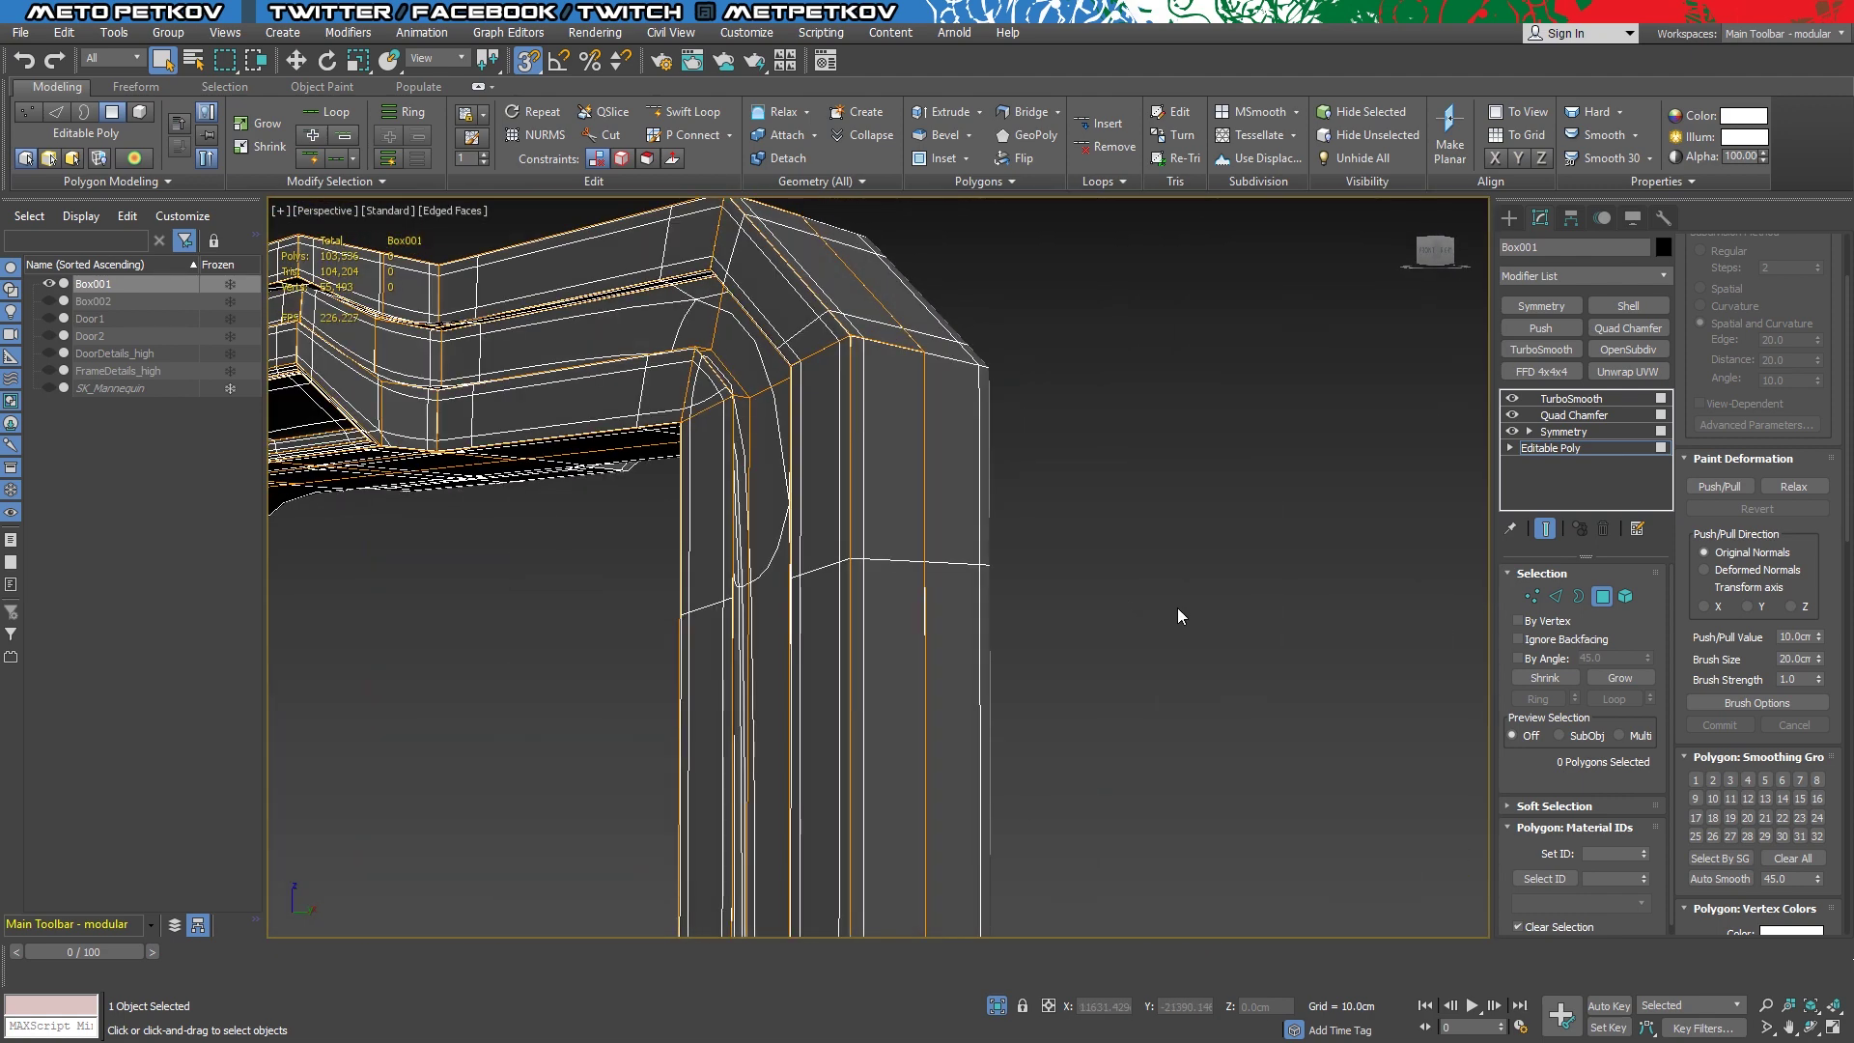
{"action": "left_click", "coordinate": [1545, 528]}
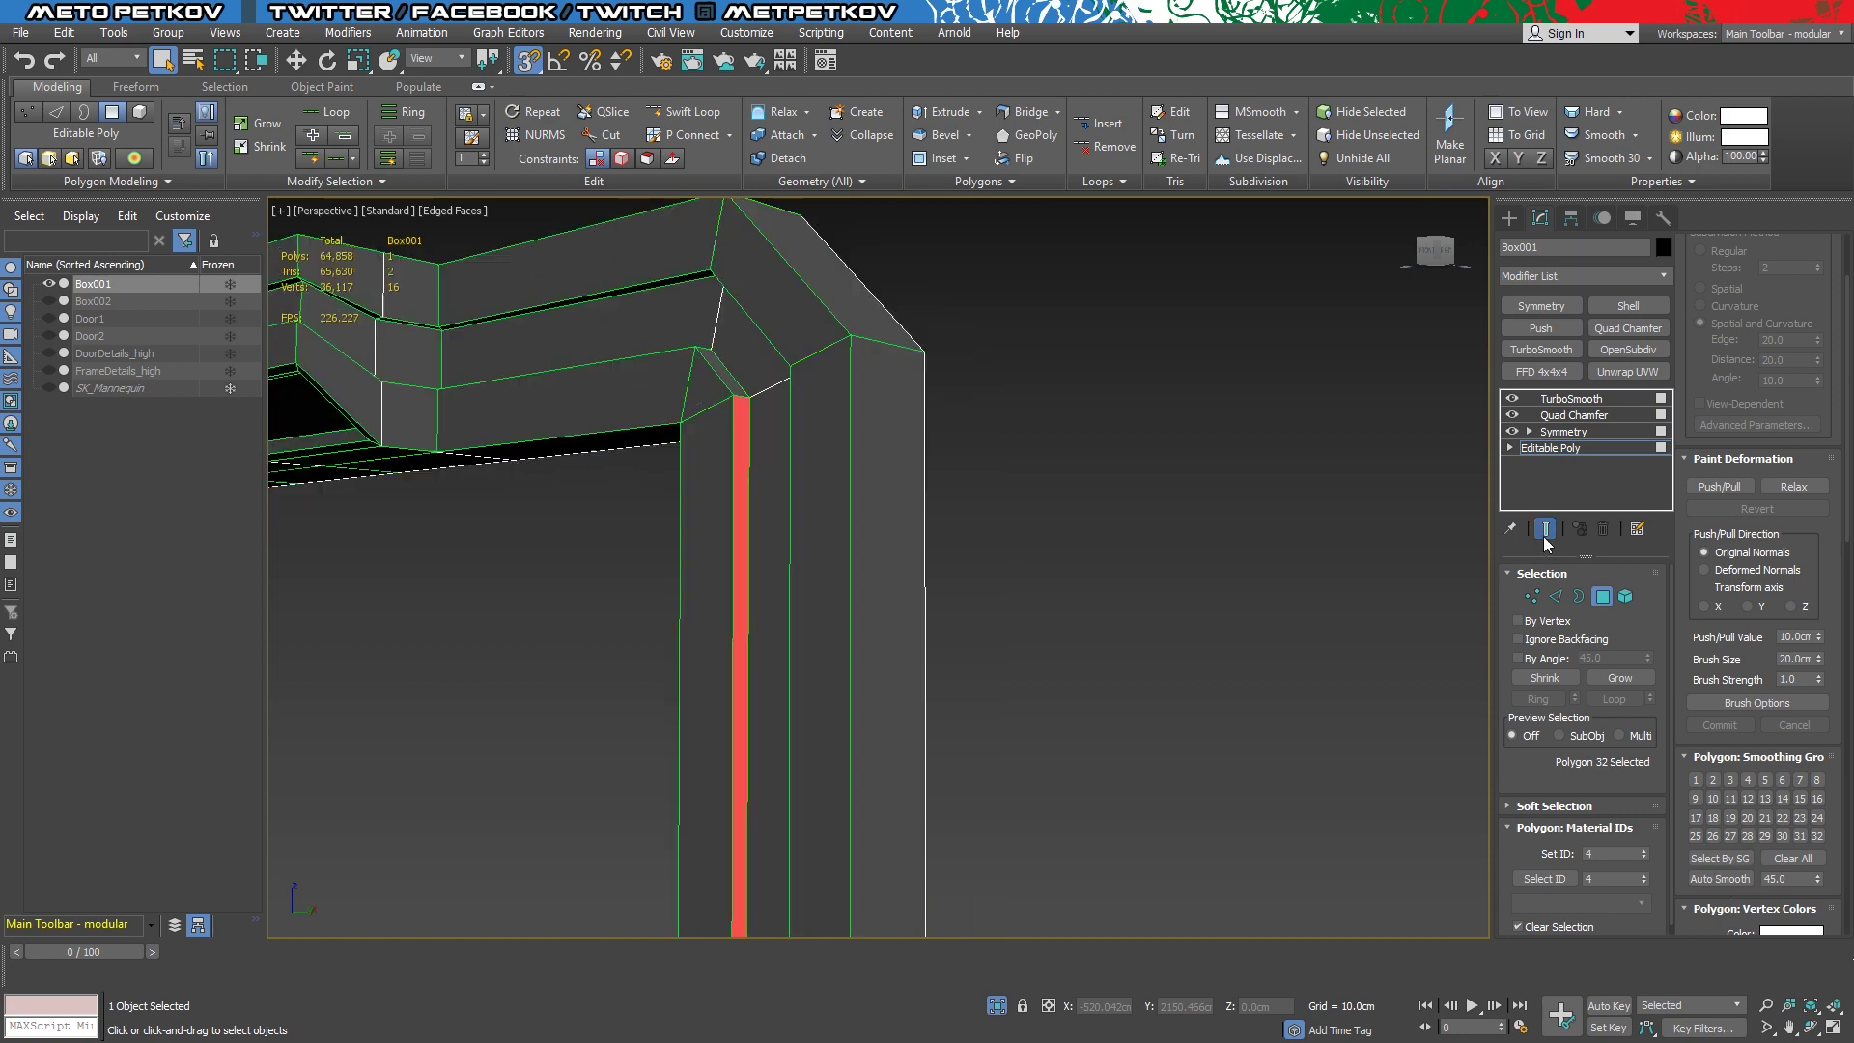
{"action": "scroll", "coordinate": [1039, 493], "scroll_direction": "down", "scroll_amount": 3}
{"action": "left_click", "coordinate": [1305, 682]}
{"action": "scroll", "coordinate": [1304, 681], "scroll_direction": "up", "scroll_amount": 4}
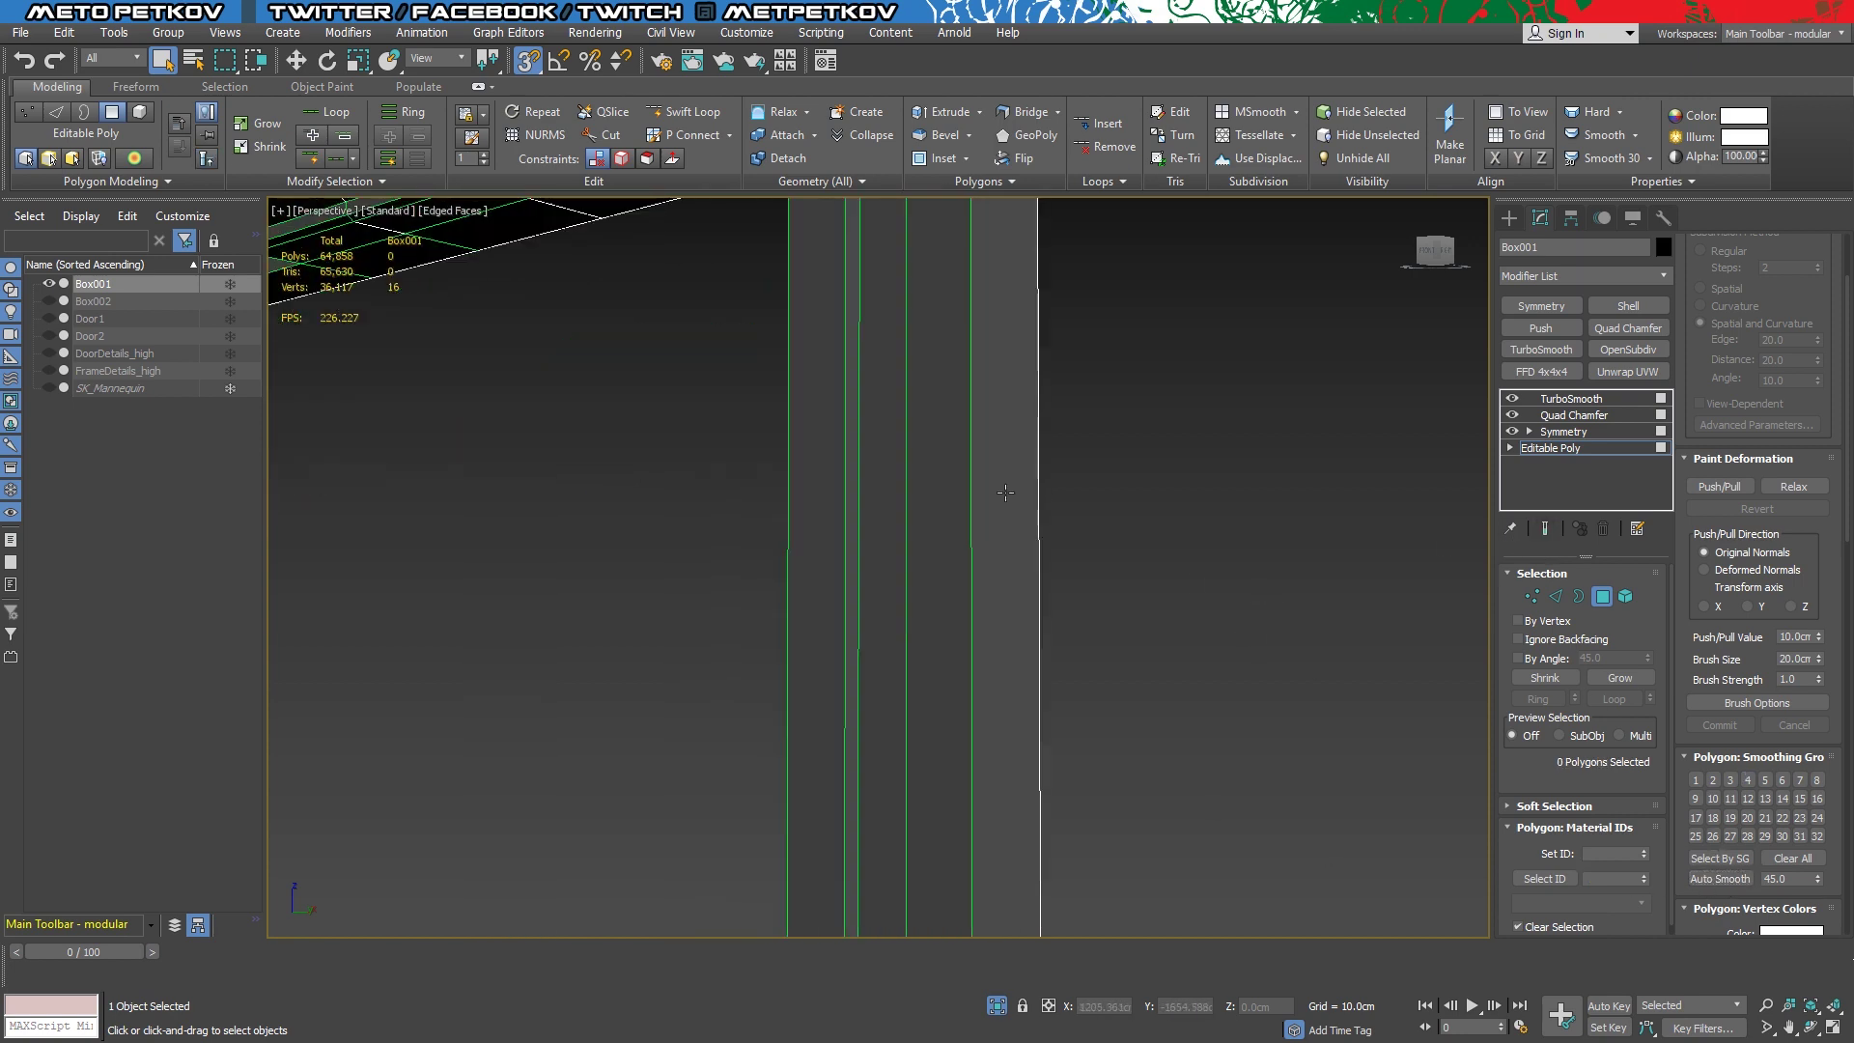
{"action": "scroll", "coordinate": [1112, 637], "scroll_direction": "down", "scroll_amount": 3}
{"action": "scroll", "coordinate": [1113, 637], "scroll_direction": "up", "scroll_amount": 2}
{"action": "left_click", "coordinate": [1545, 528]}
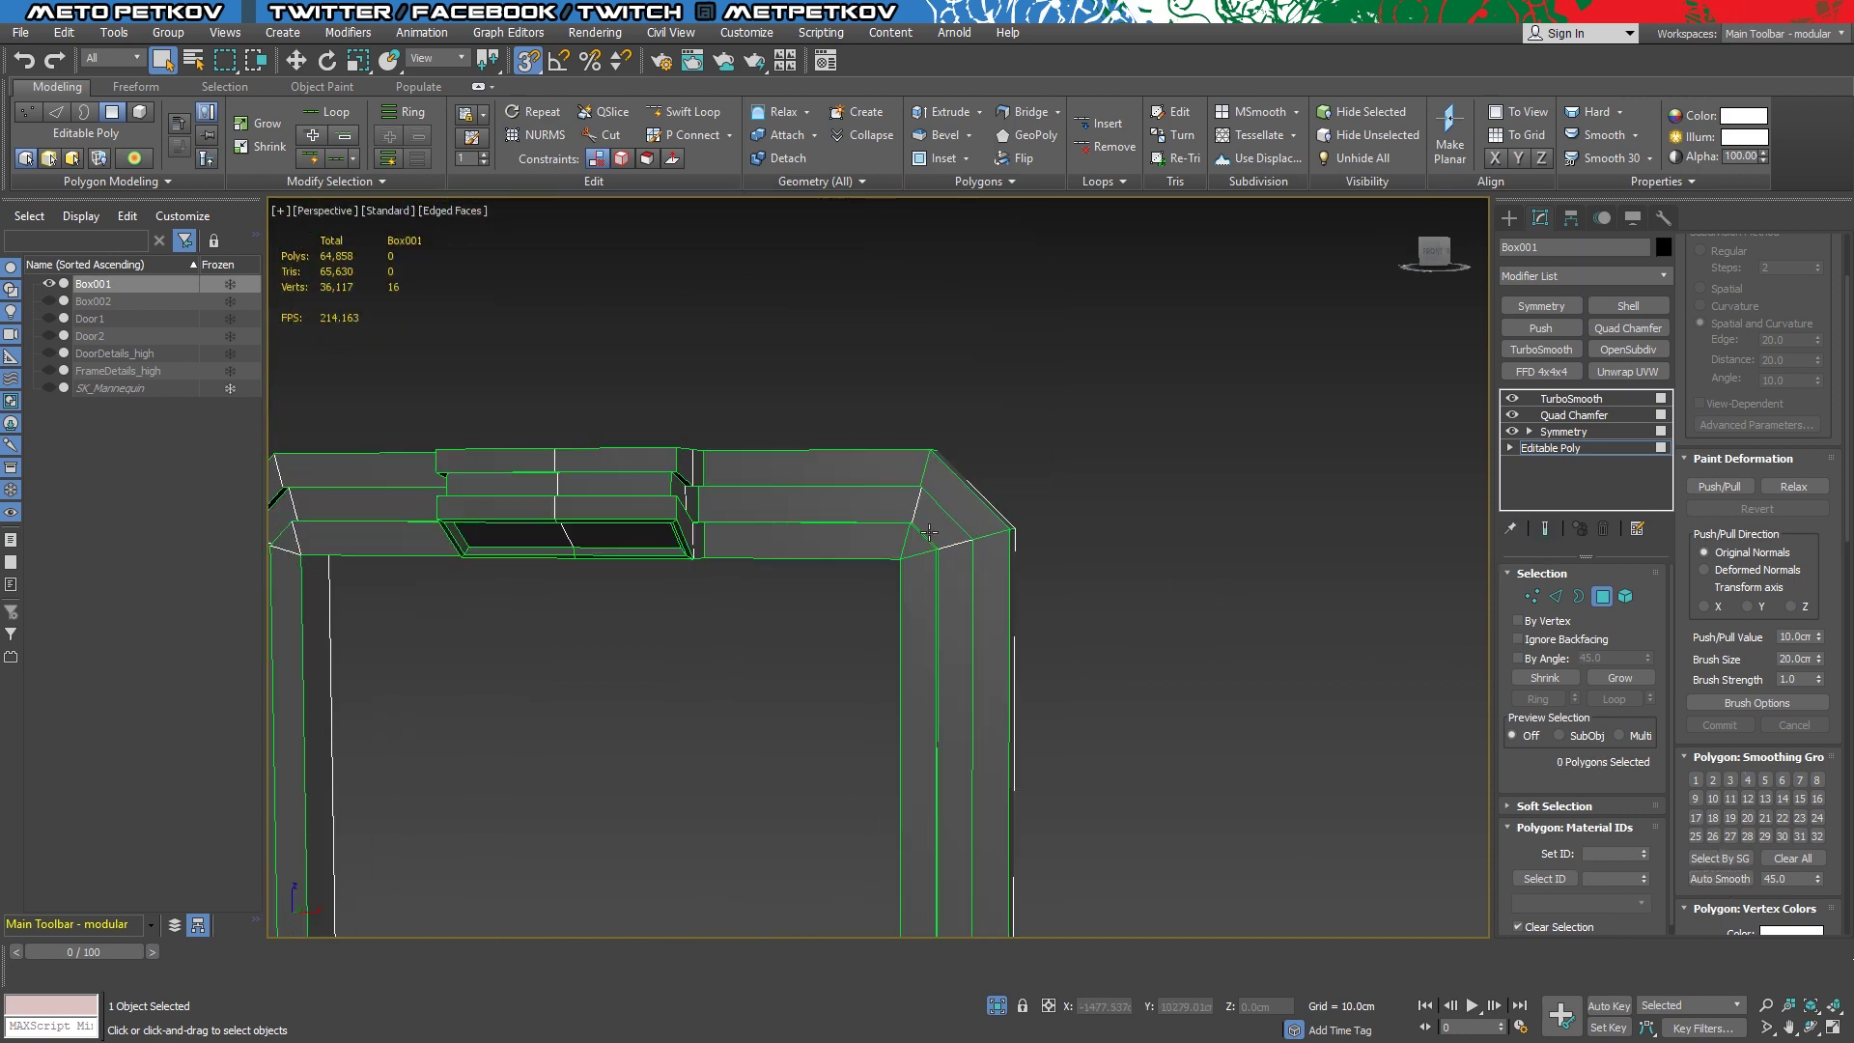
{"action": "scroll", "coordinate": [965, 502], "scroll_direction": "up", "scroll_amount": 3}
{"action": "mouse_move", "coordinate": [1062, 434]}
{"action": "middle_mouse_down"}
{"action": "mouse_move", "coordinate": [1225, 686]}
{"action": "mouse_move", "coordinate": [1188, 599]}
{"action": "middle_mouse_up"}
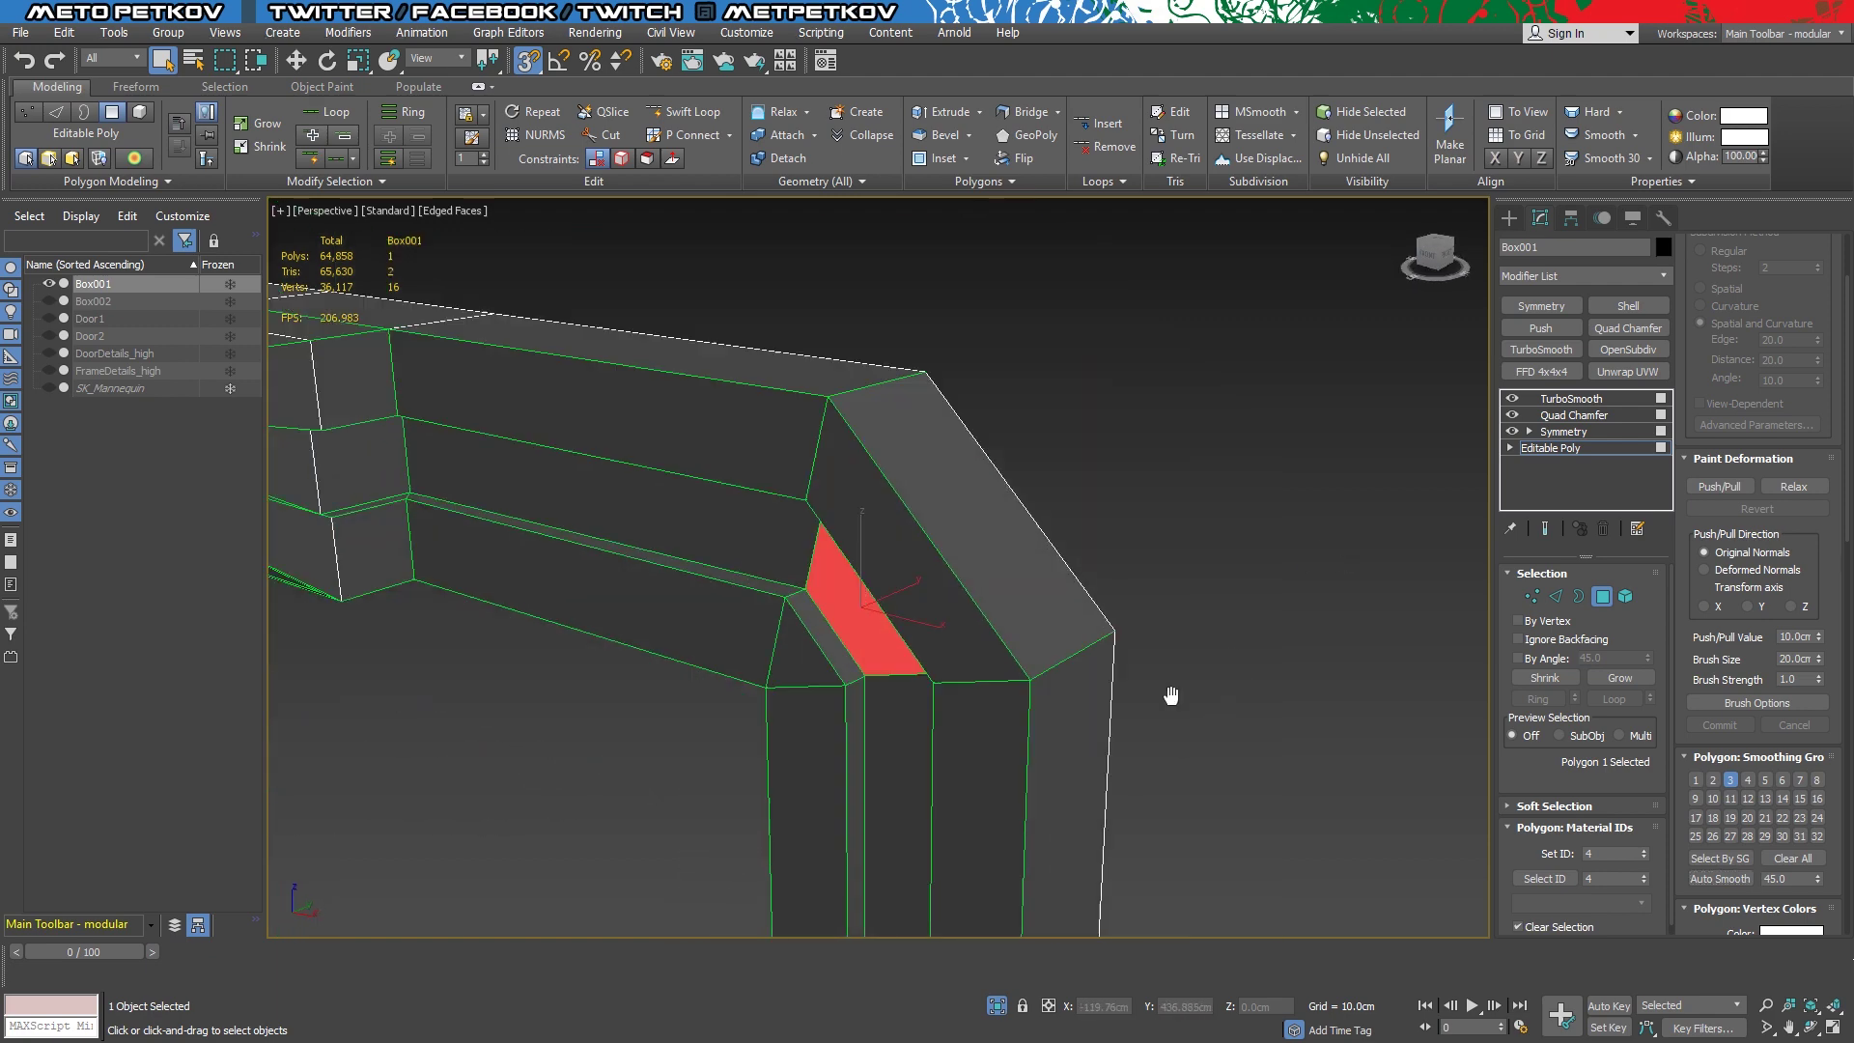
Show the smoothed end result, clear the polygon selection and turn on edged faces
{"action": "scroll", "coordinate": [1110, 435], "scroll_direction": "up", "scroll_amount": 2}
{"action": "left_click", "coordinate": [1546, 530]}
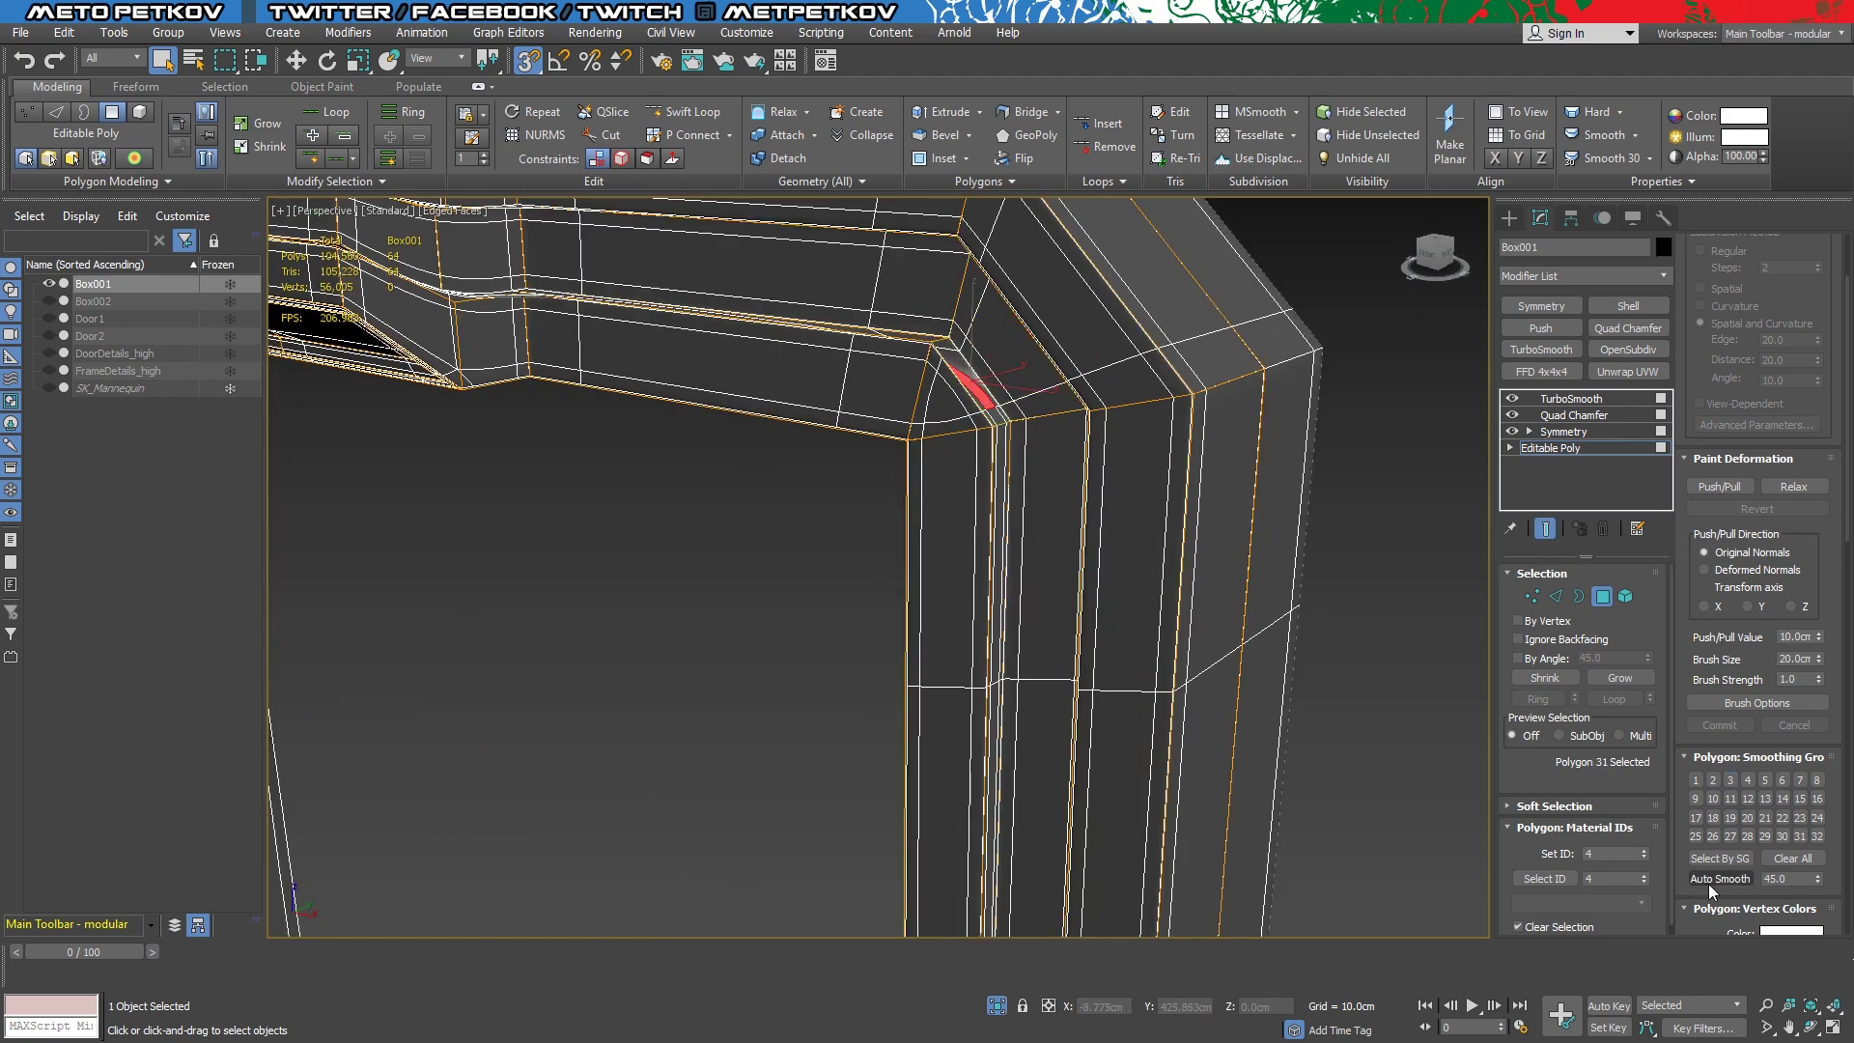
{"action": "scroll", "coordinate": [593, 714], "scroll_direction": "down", "scroll_amount": 4}
{"action": "scroll", "coordinate": [869, 734], "scroll_direction": "down", "scroll_amount": 2}
{"action": "left_click", "coordinate": [1102, 759]}
{"action": "mouse_move", "coordinate": [1102, 759]}
{"action": "middle_mouse_down", "text": "alt"}
{"action": "mouse_move", "coordinate": [910, 738]}
{"action": "mouse_move", "coordinate": [848, 762]}
{"action": "mouse_move", "coordinate": [1150, 774]}
{"action": "mouse_move", "coordinate": [855, 740]}
{"action": "mouse_move", "coordinate": [929, 755]}
{"action": "mouse_move", "coordinate": [814, 798]}
{"action": "mouse_move", "coordinate": [998, 813]}
{"action": "mouse_move", "coordinate": [1040, 681]}
{"action": "mouse_move", "coordinate": [981, 794]}
{"action": "mouse_move", "coordinate": [912, 535]}
{"action": "middle_mouse_up", "text": "alt"}
{"action": "scroll", "coordinate": [912, 535], "scroll_direction": "up", "scroll_amount": 3}
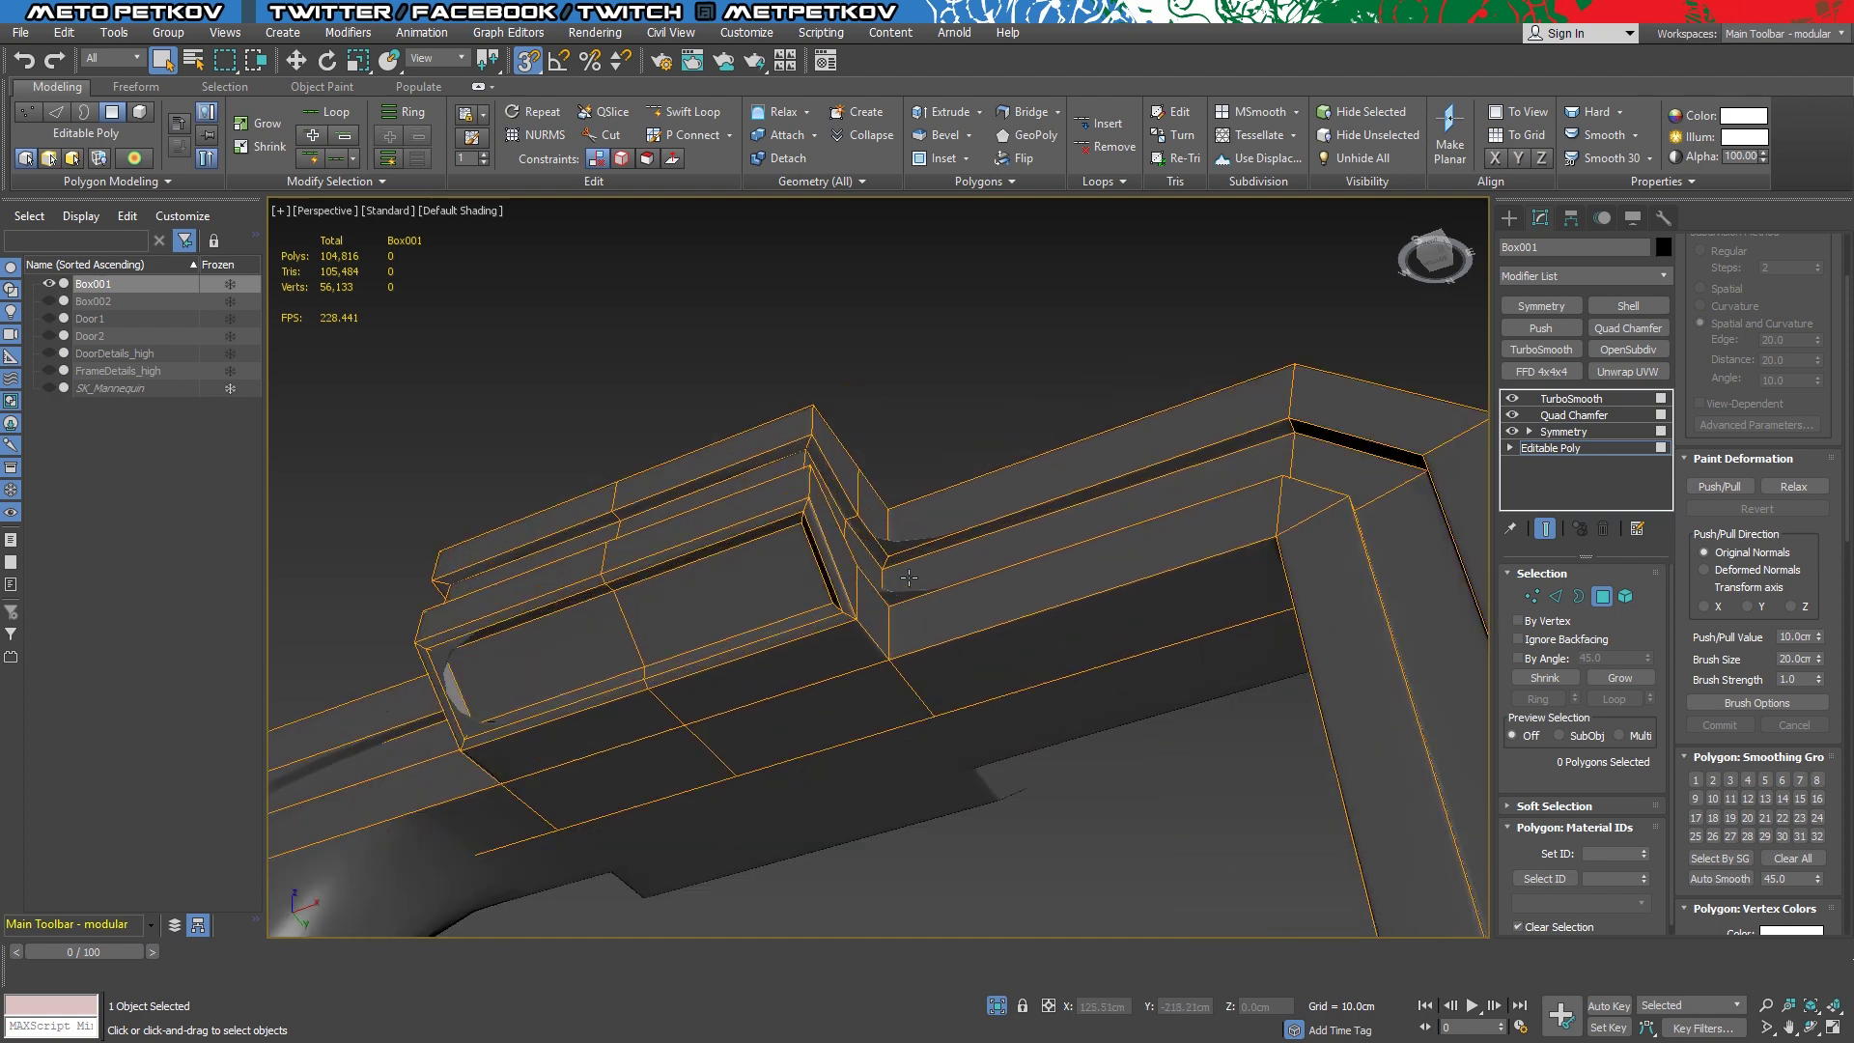
{"action": "scroll", "coordinate": [1348, 456], "scroll_direction": "up", "scroll_amount": 4}
{"action": "key", "text": "F4"}
Select the long molding strip and adjacent corner faces and auto-smooth each
{"action": "left_click", "coordinate": [932, 548]}
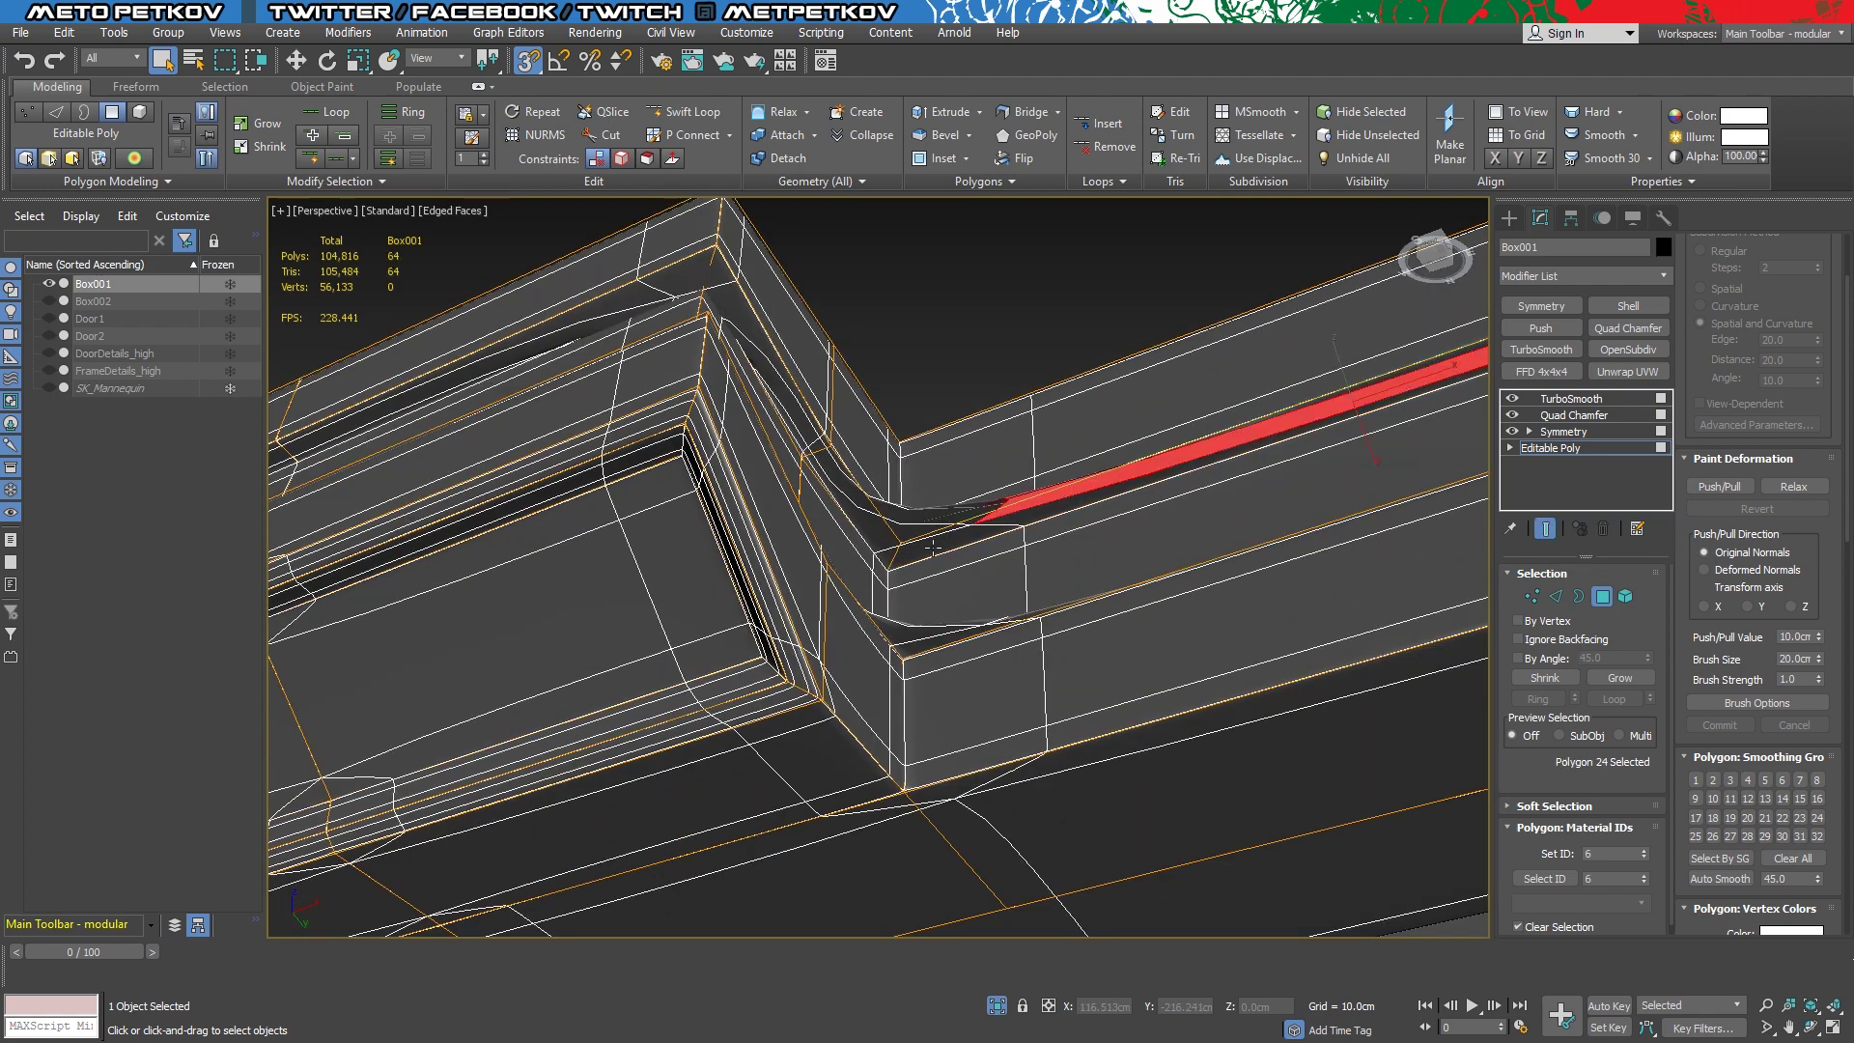
{"action": "left_click", "coordinate": [1728, 881]}
{"action": "left_click", "coordinate": [852, 499]}
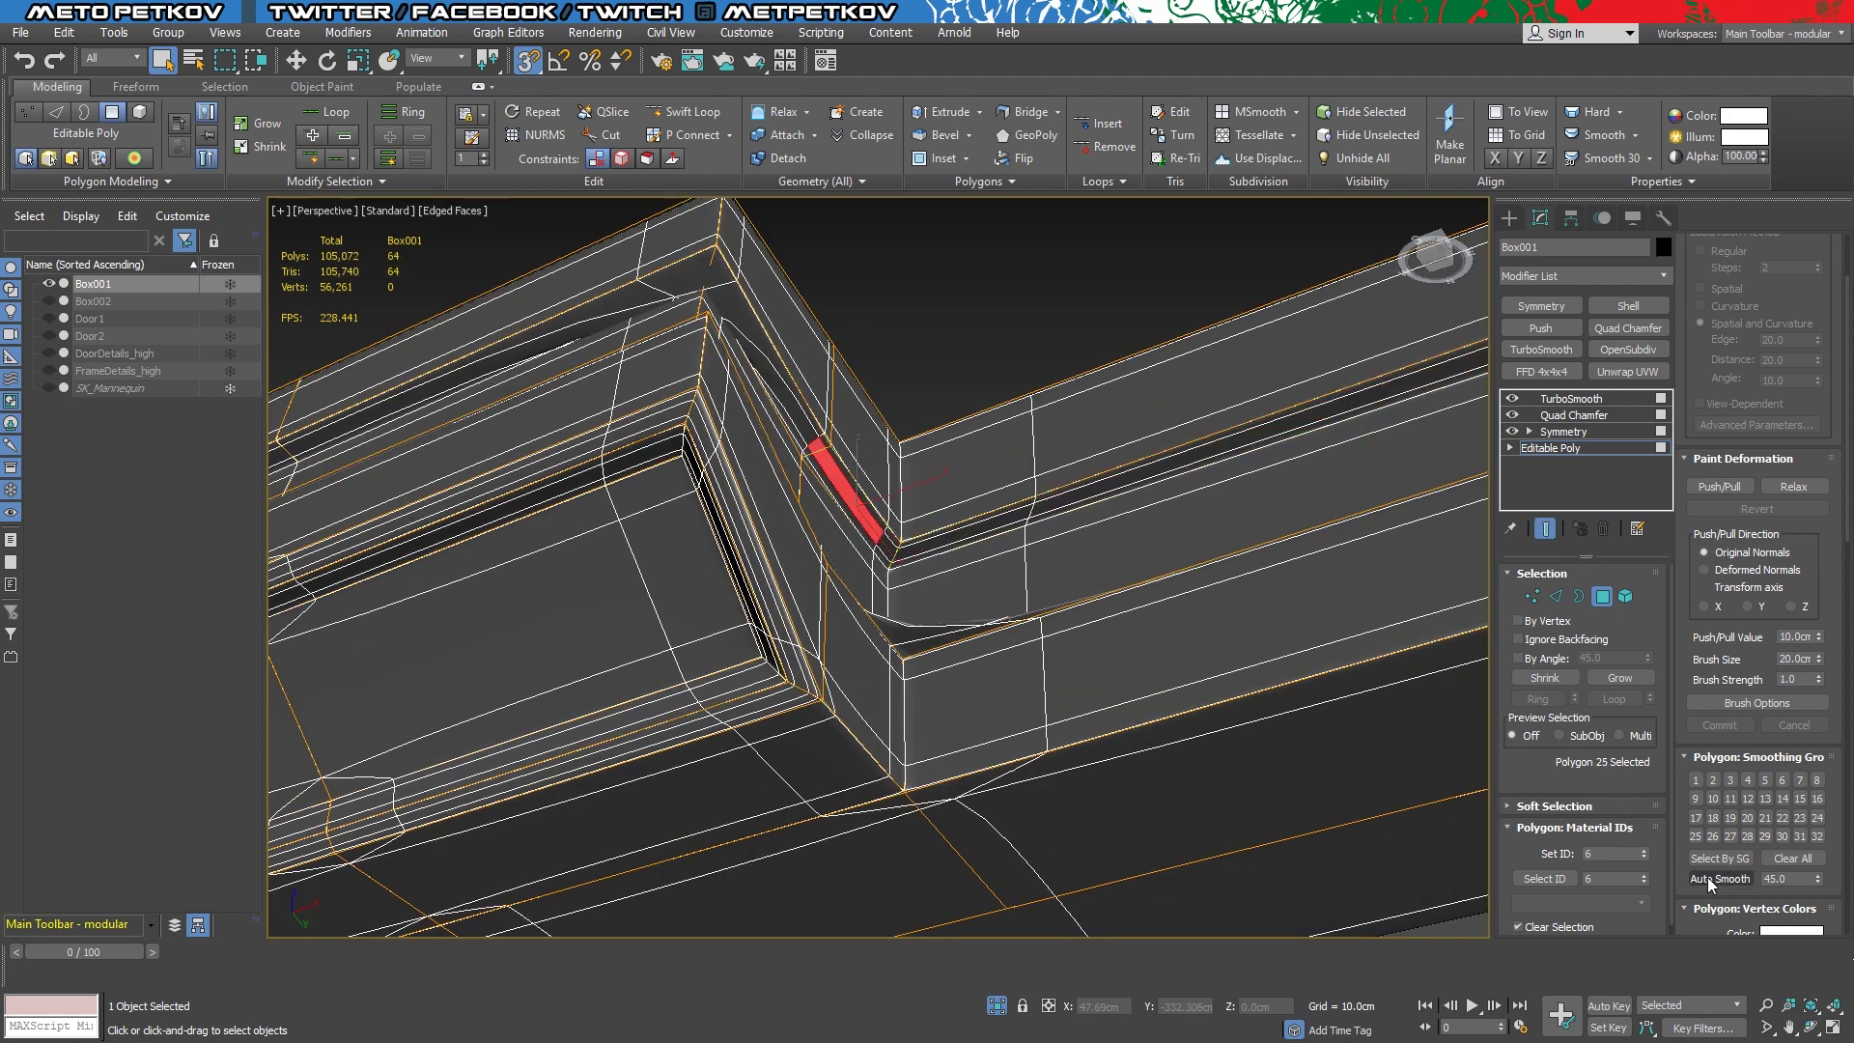
{"action": "left_click", "coordinate": [1707, 877]}
{"action": "left_click", "coordinate": [763, 371]}
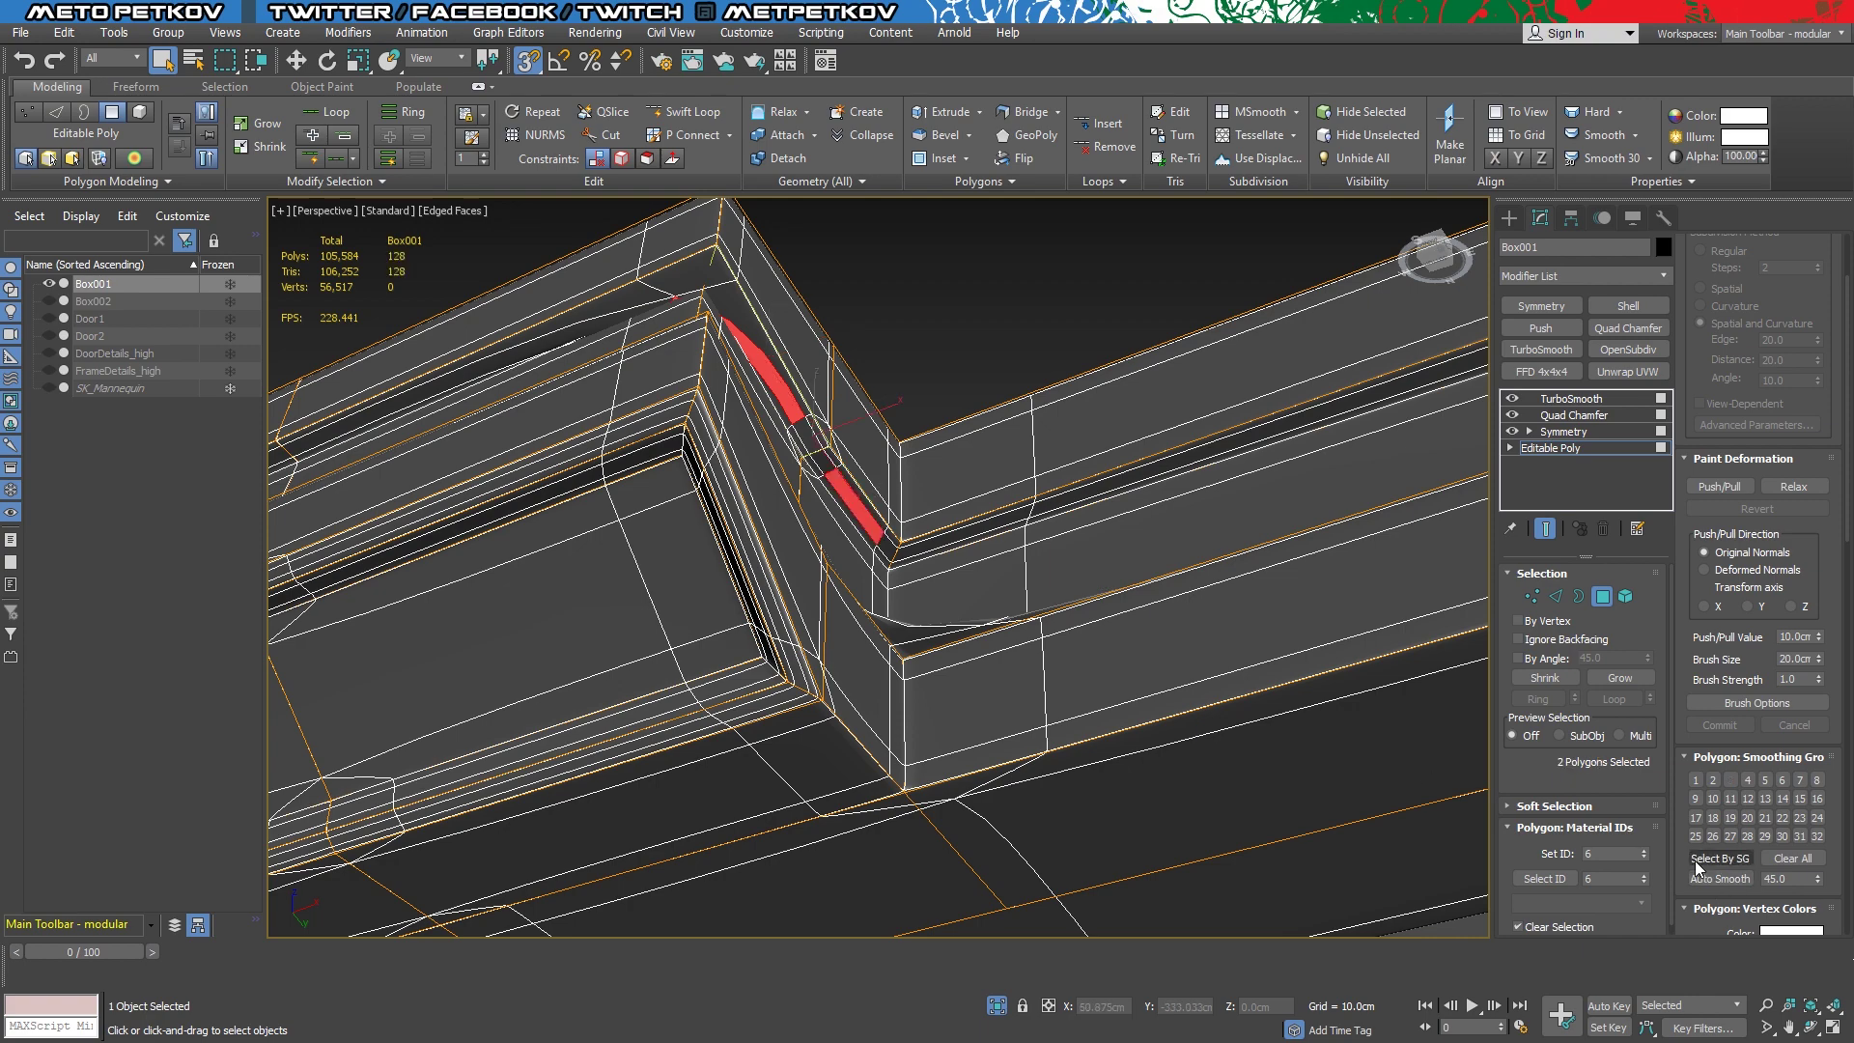
{"action": "left_click", "coordinate": [1707, 878]}
Select a face on the frame's lower corner and zoom in on it
{"action": "middle_click_drag", "start_coordinate": [869, 580], "coordinate": [965, 541], "text": "alt"}
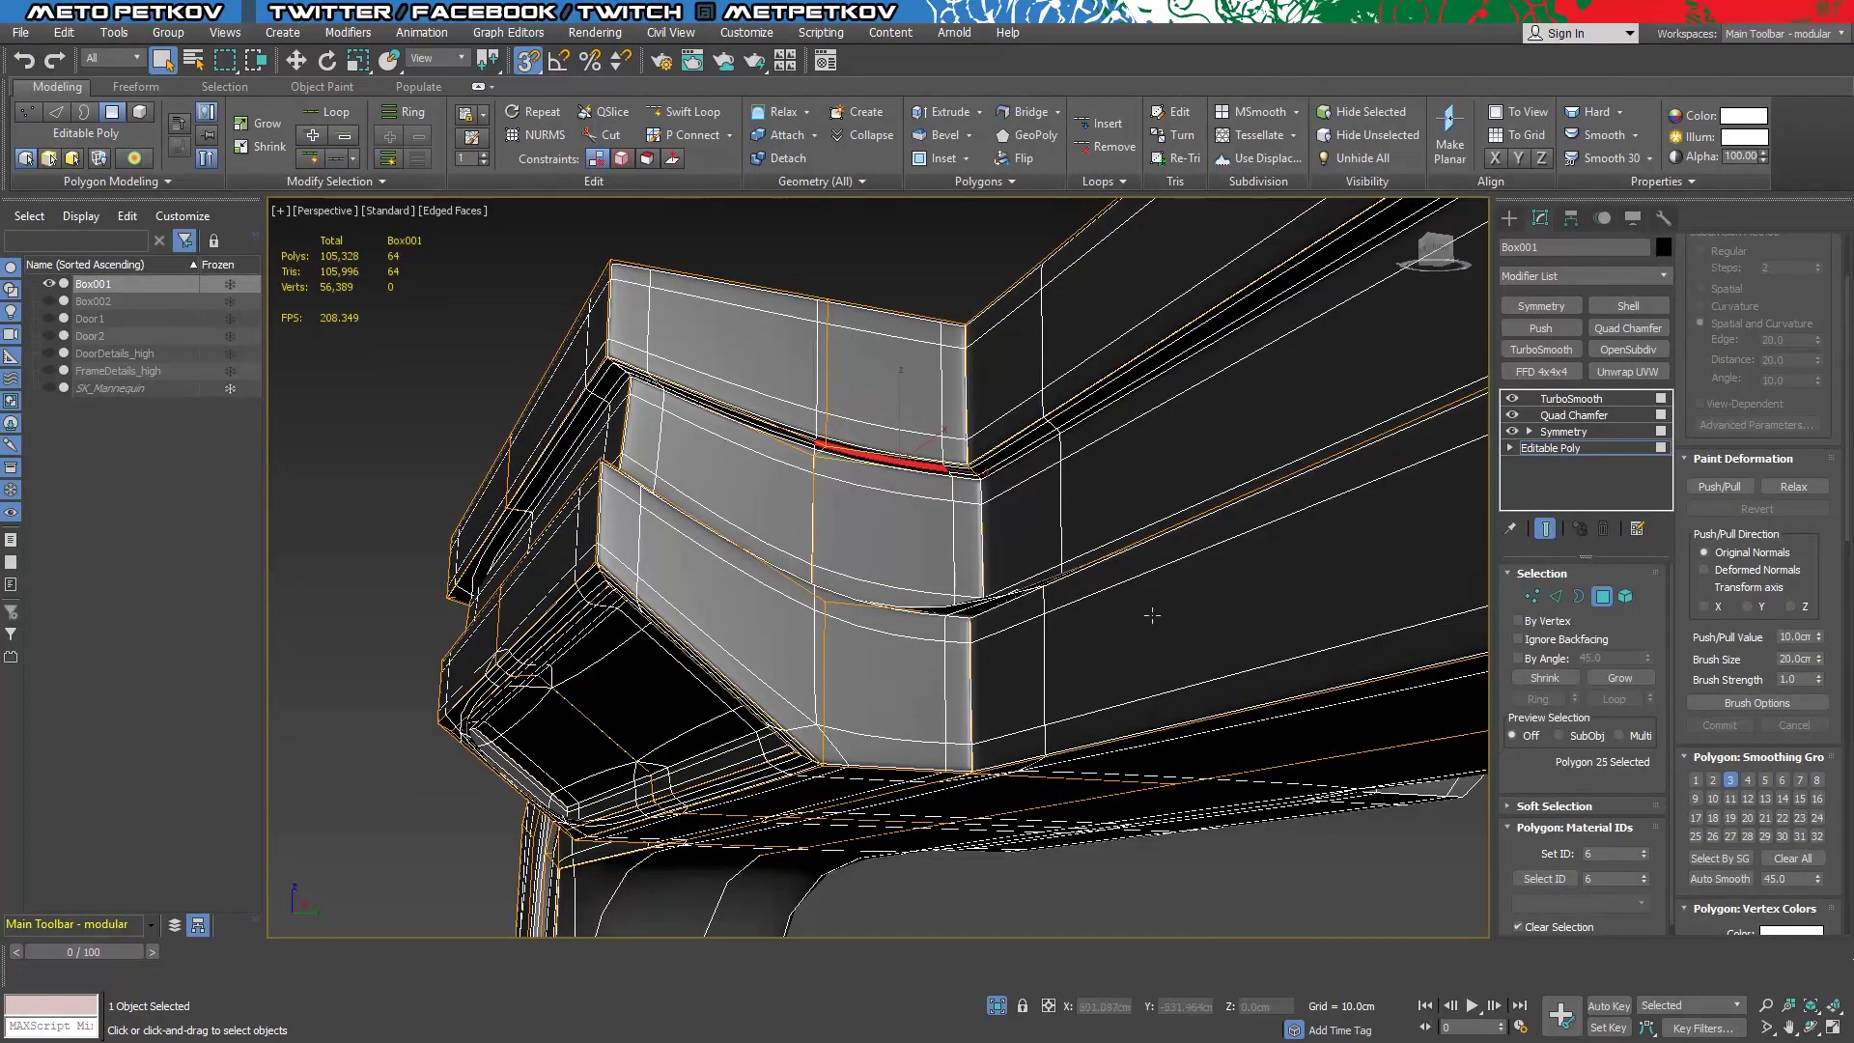
{"action": "middle_click_drag", "start_coordinate": [1033, 629], "coordinate": [768, 411], "text": "alt"}
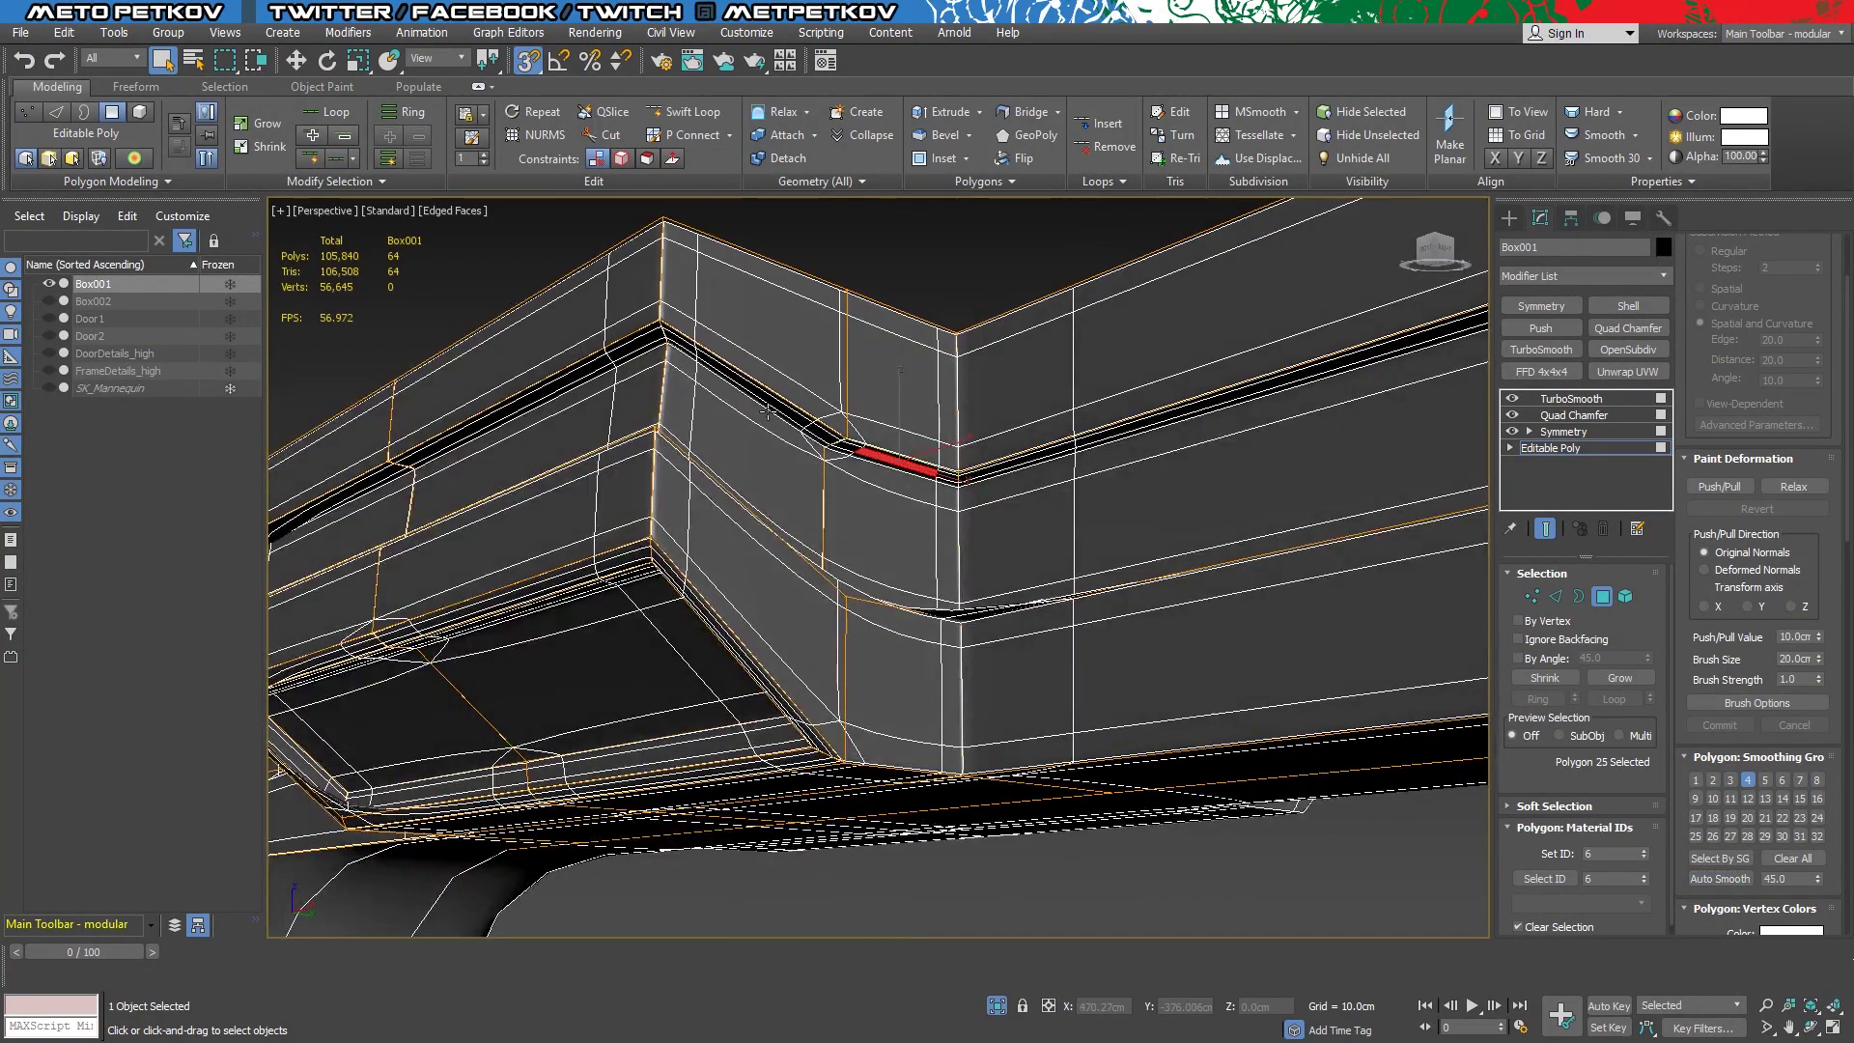
{"action": "left_click", "coordinate": [1719, 877]}
{"action": "left_click", "coordinate": [900, 522]}
{"action": "middle_click_drag", "start_coordinate": [1111, 675], "coordinate": [956, 615], "text": "alt"}
{"action": "key", "text": "z"}
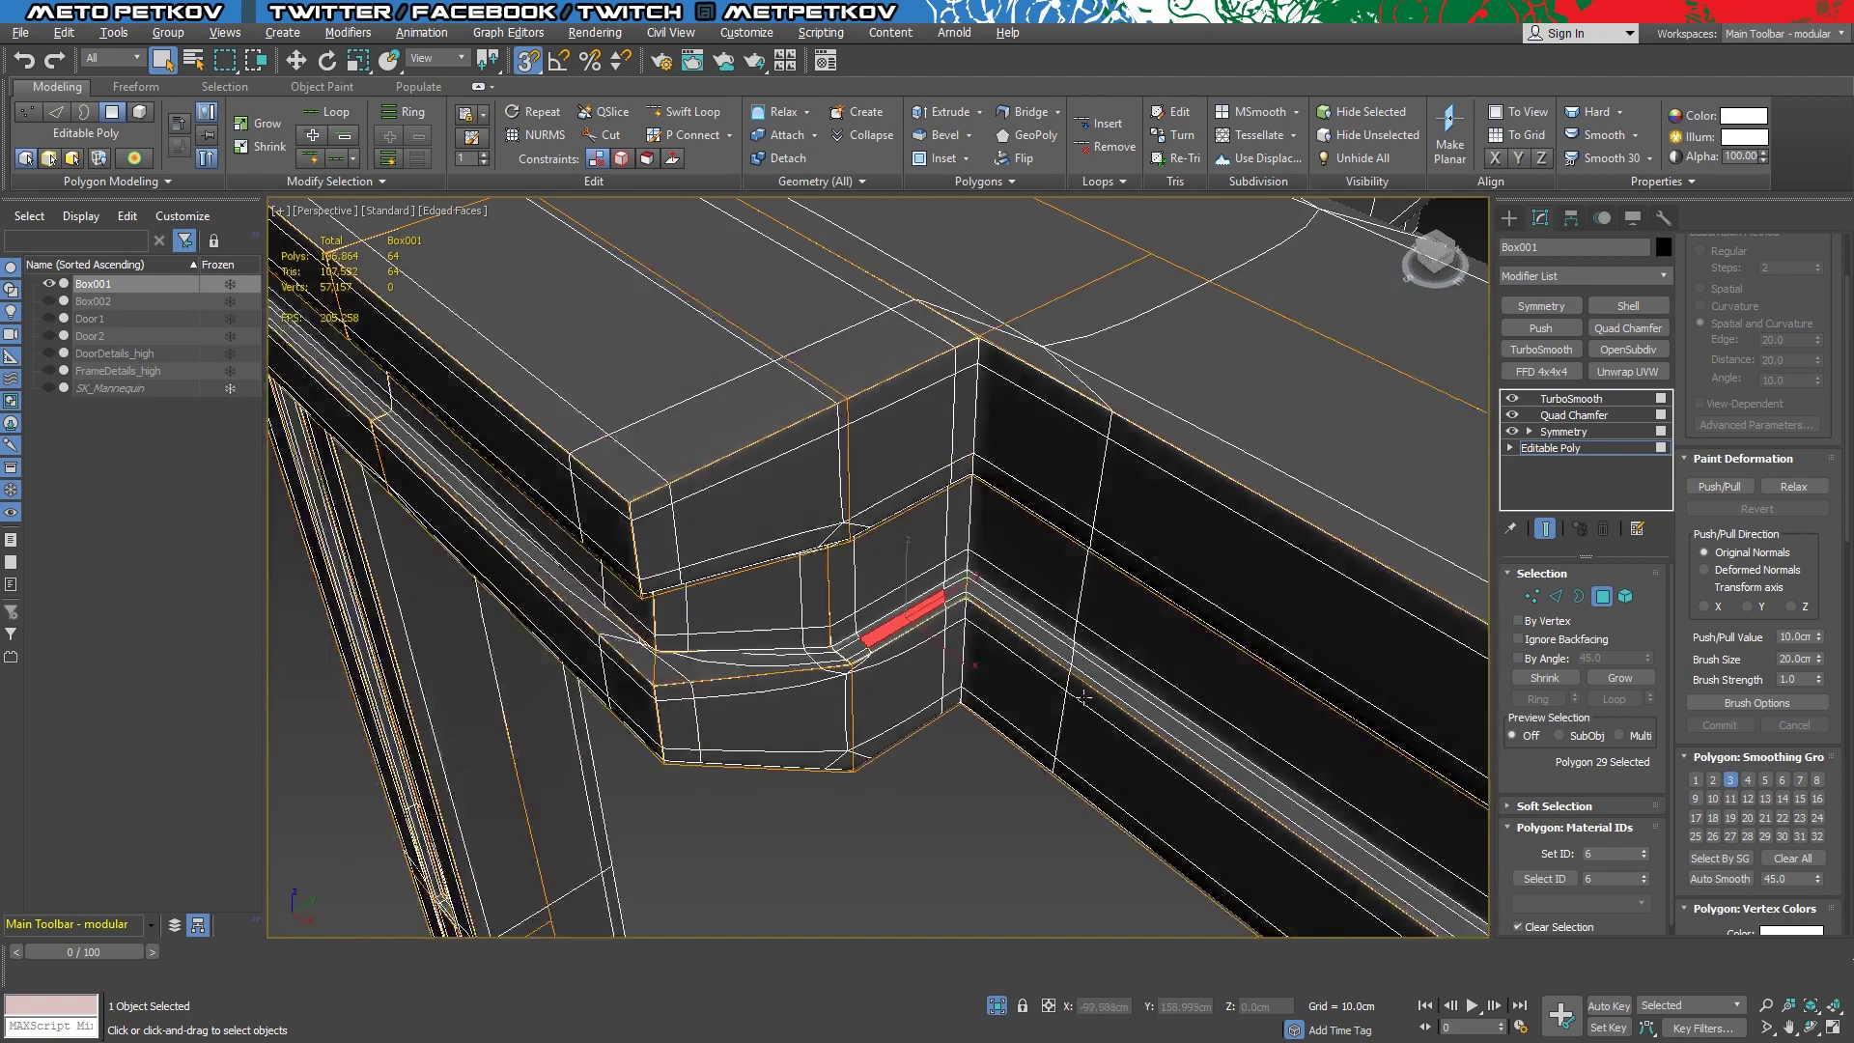
{"action": "middle_click_drag", "start_coordinate": [773, 598], "coordinate": [708, 584], "text": "alt"}
{"action": "middle_click_drag", "start_coordinate": [1065, 755], "coordinate": [898, 657], "text": "alt"}
Compare the ledge's base mesh with the smoothed result, then hide edged faces
{"action": "left_click", "coordinate": [1545, 528]}
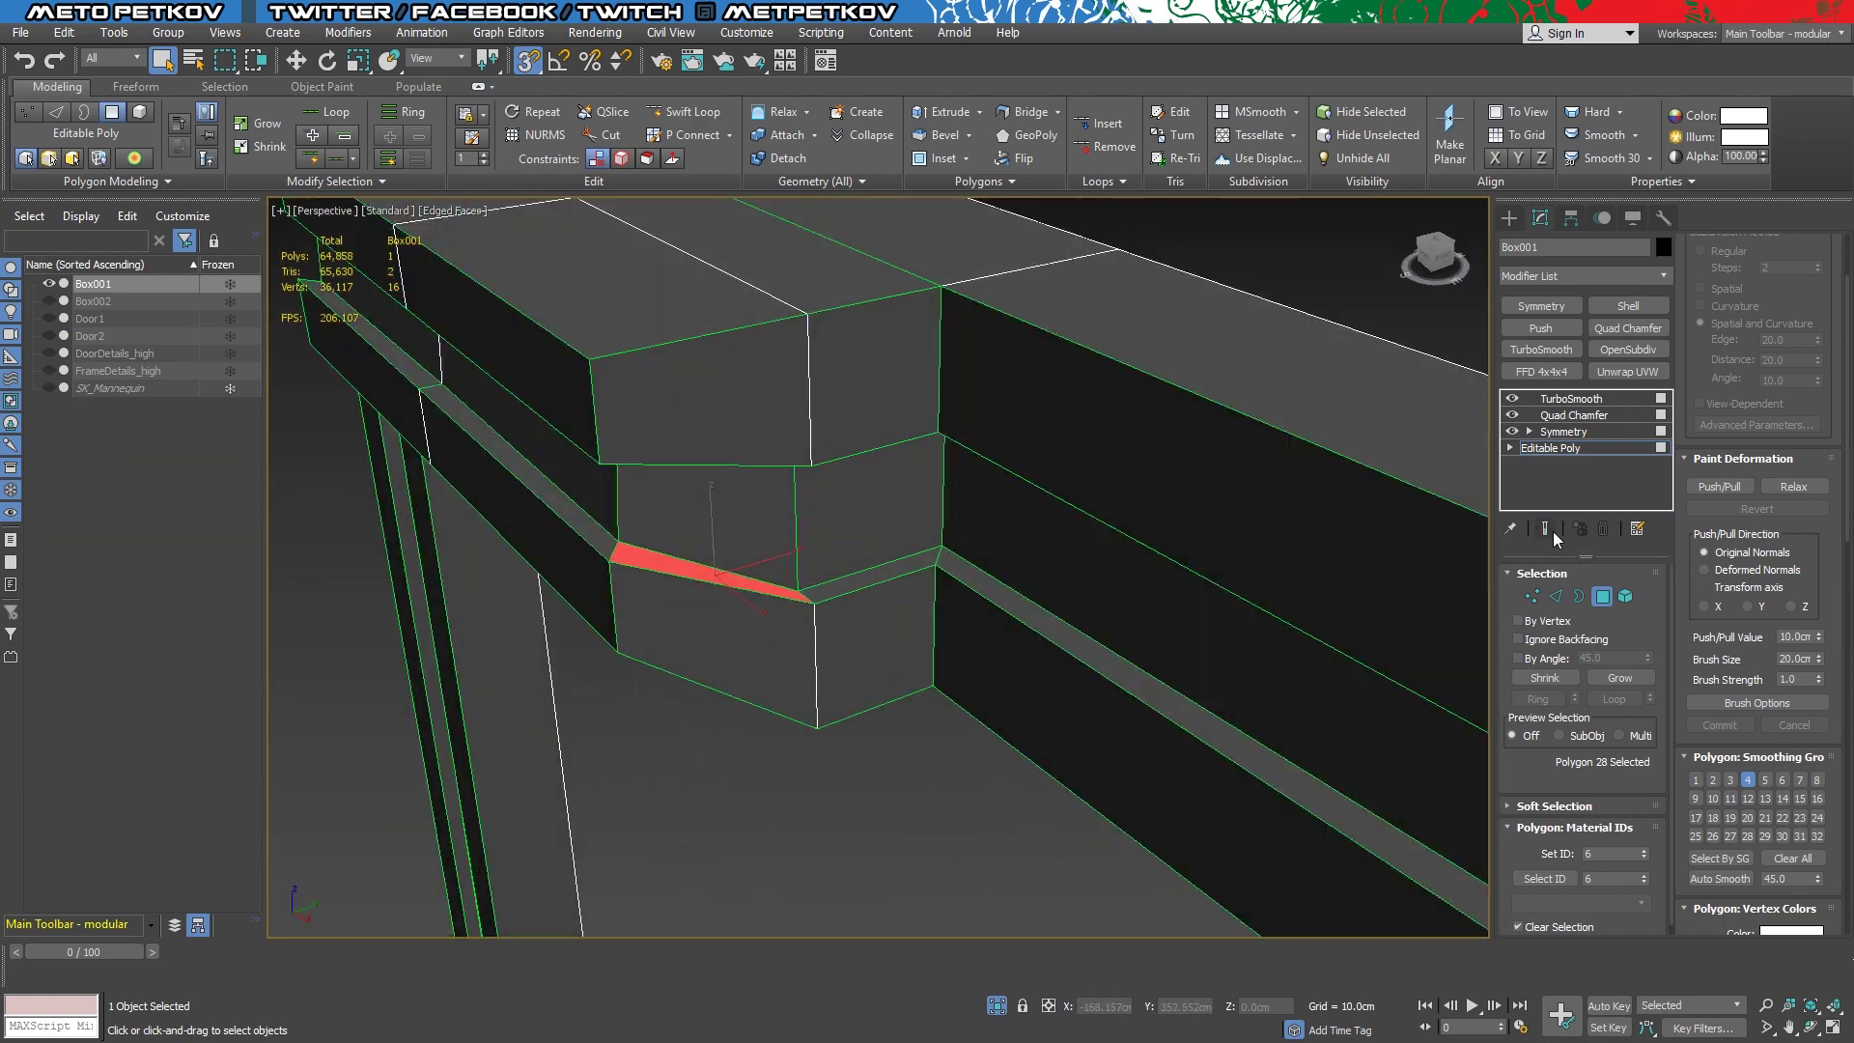
{"action": "left_click", "coordinate": [1545, 529]}
{"action": "left_click", "coordinate": [1577, 396]}
{"action": "left_click", "coordinate": [1561, 448]}
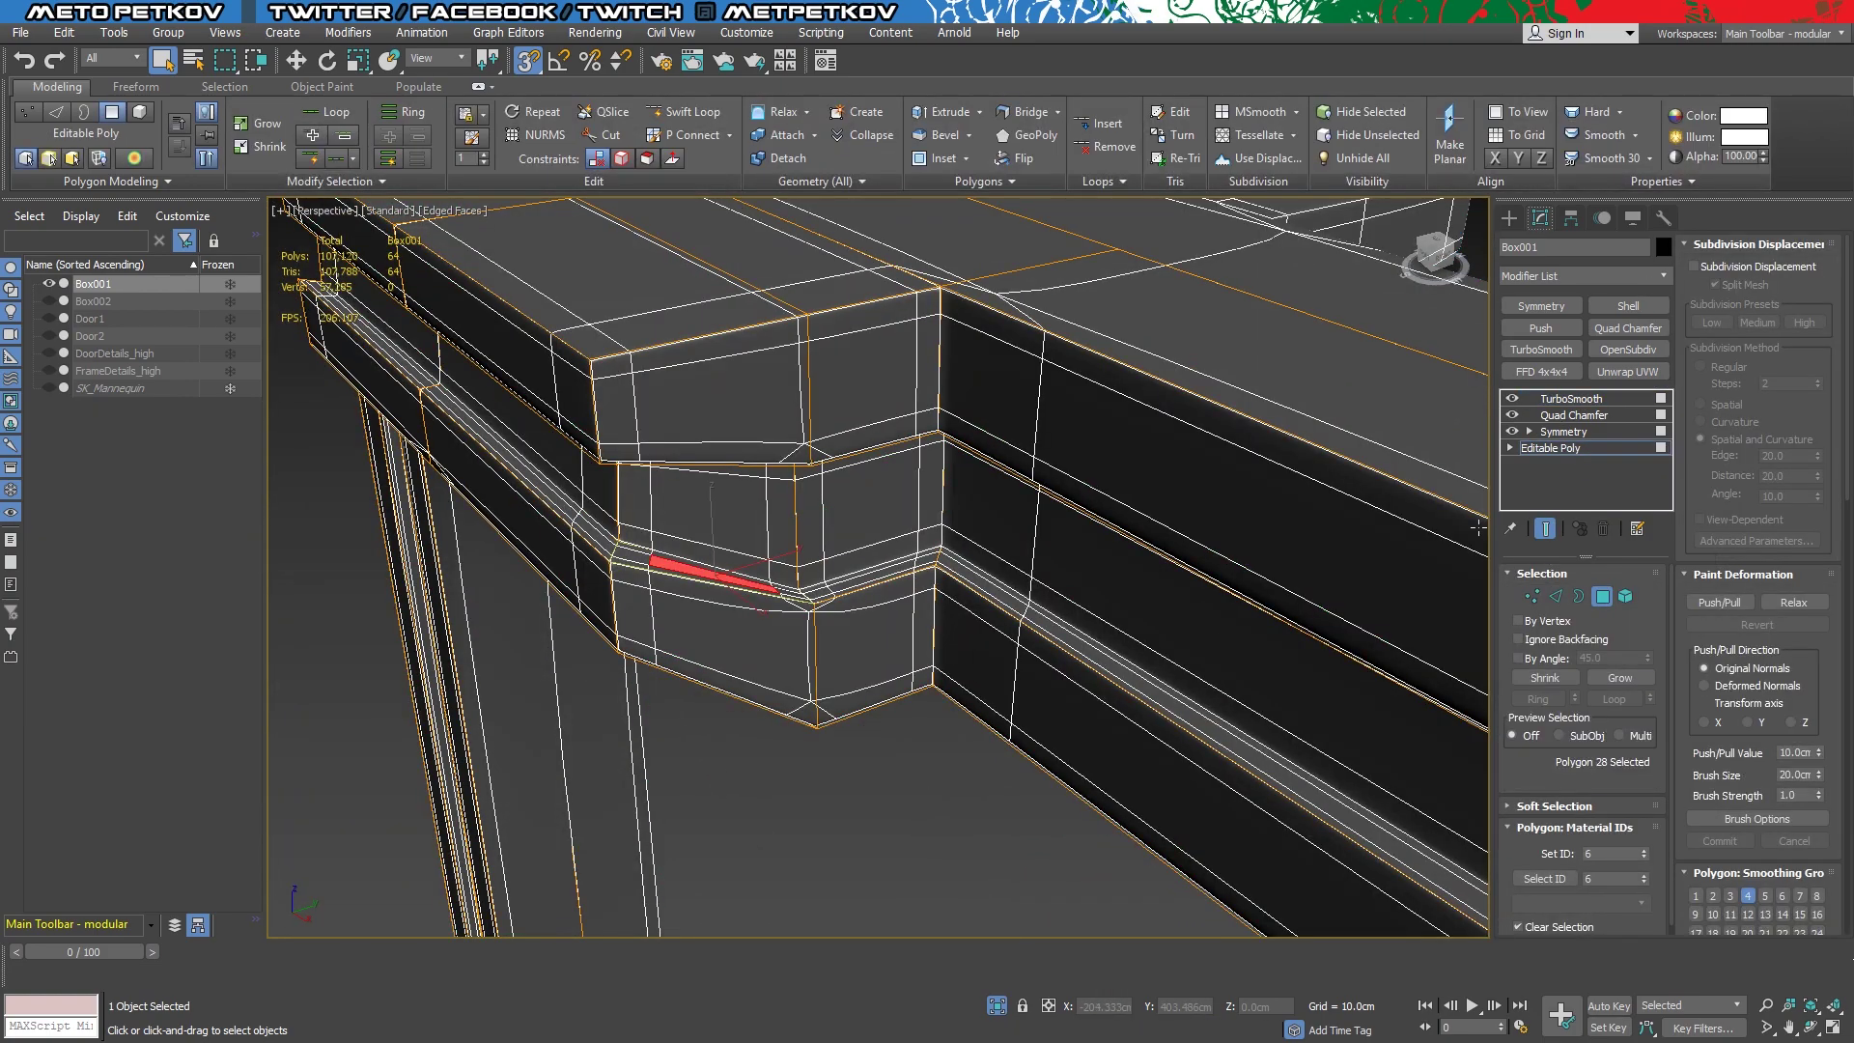
{"action": "key", "text": "F4"}
{"action": "mouse_move", "coordinate": [1477, 528]}
{"action": "middle_mouse_down", "text": "alt"}
{"action": "mouse_move", "coordinate": [1104, 447]}
{"action": "mouse_move", "coordinate": [906, 598]}
{"action": "mouse_move", "coordinate": [1033, 687]}
{"action": "mouse_move", "coordinate": [1345, 588]}
{"action": "mouse_move", "coordinate": [755, 595]}
{"action": "mouse_move", "coordinate": [782, 591]}
{"action": "middle_mouse_up", "text": "alt"}
Lower Box001's Quad Chamfer amount and compare with DoorDetails_high and FrameDetails_high chamfers
{"action": "left_click", "coordinate": [1574, 415]}
{"action": "left_click_drag", "start_coordinate": [1644, 697], "coordinate": [1644, 731]}
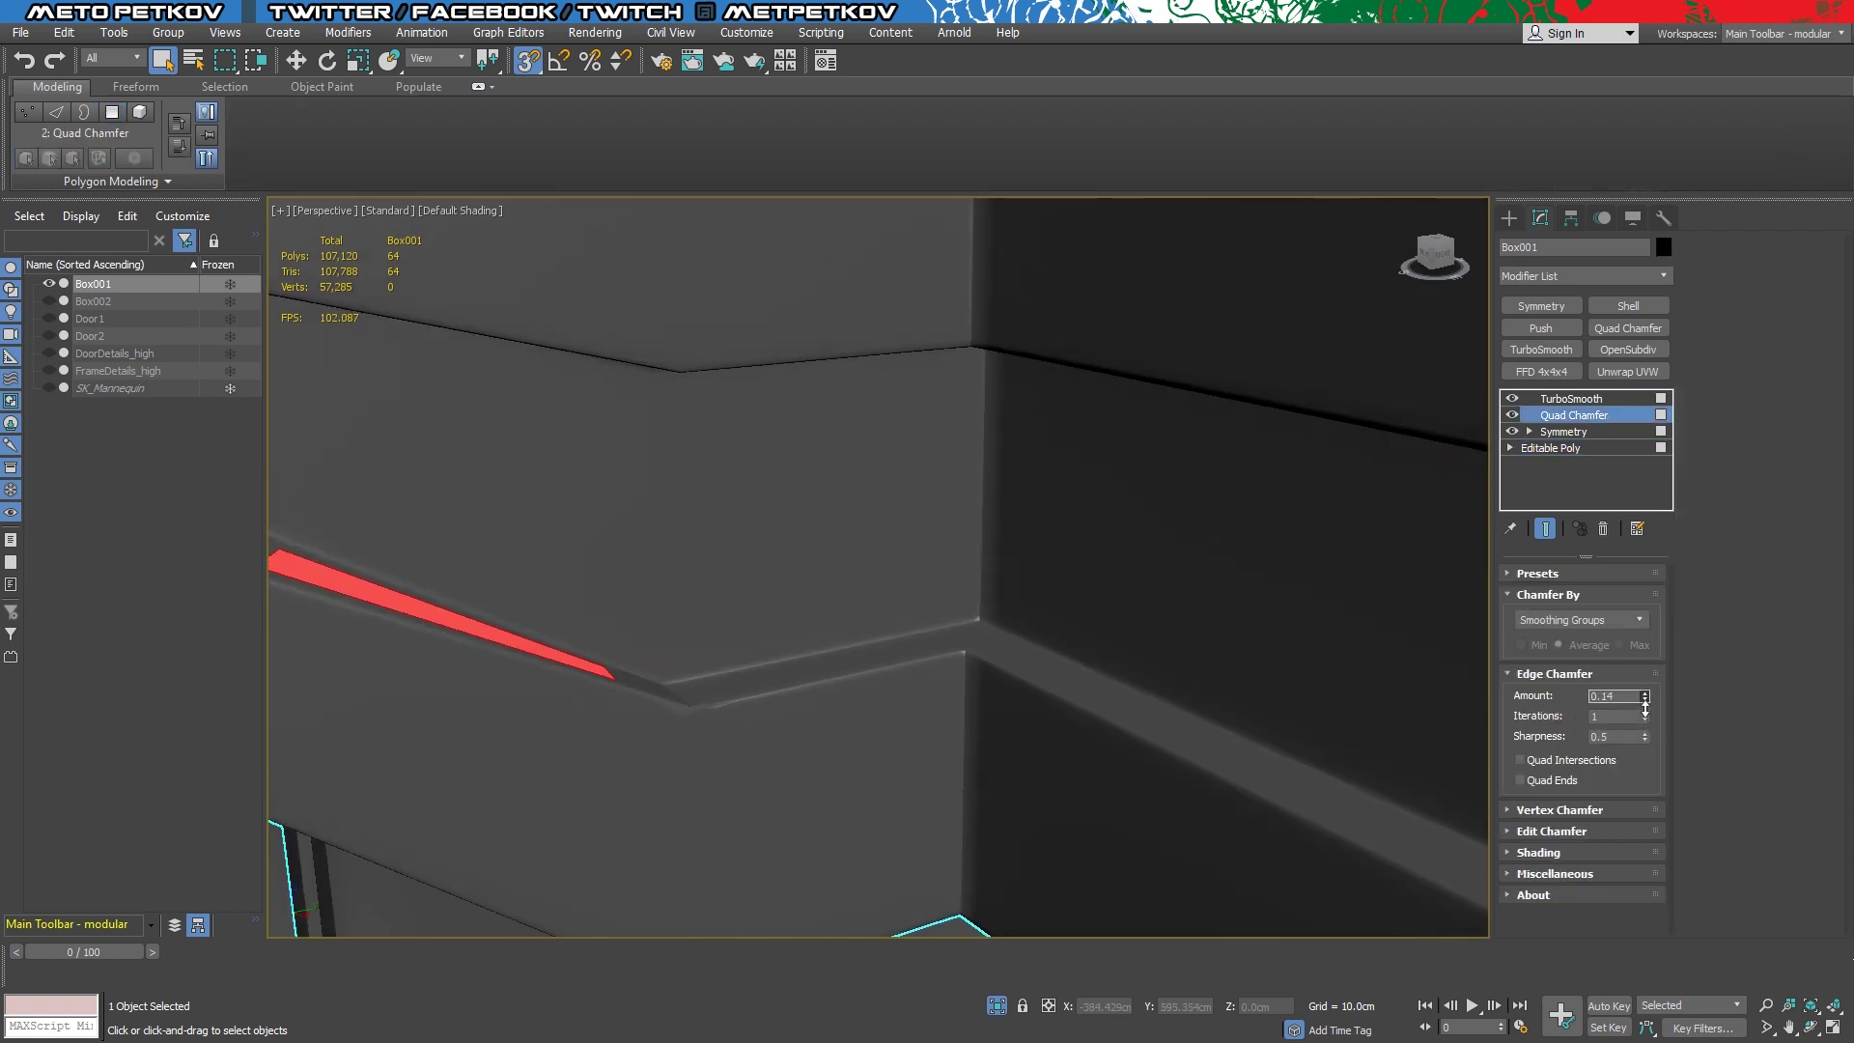
{"action": "left_click", "coordinate": [149, 352]}
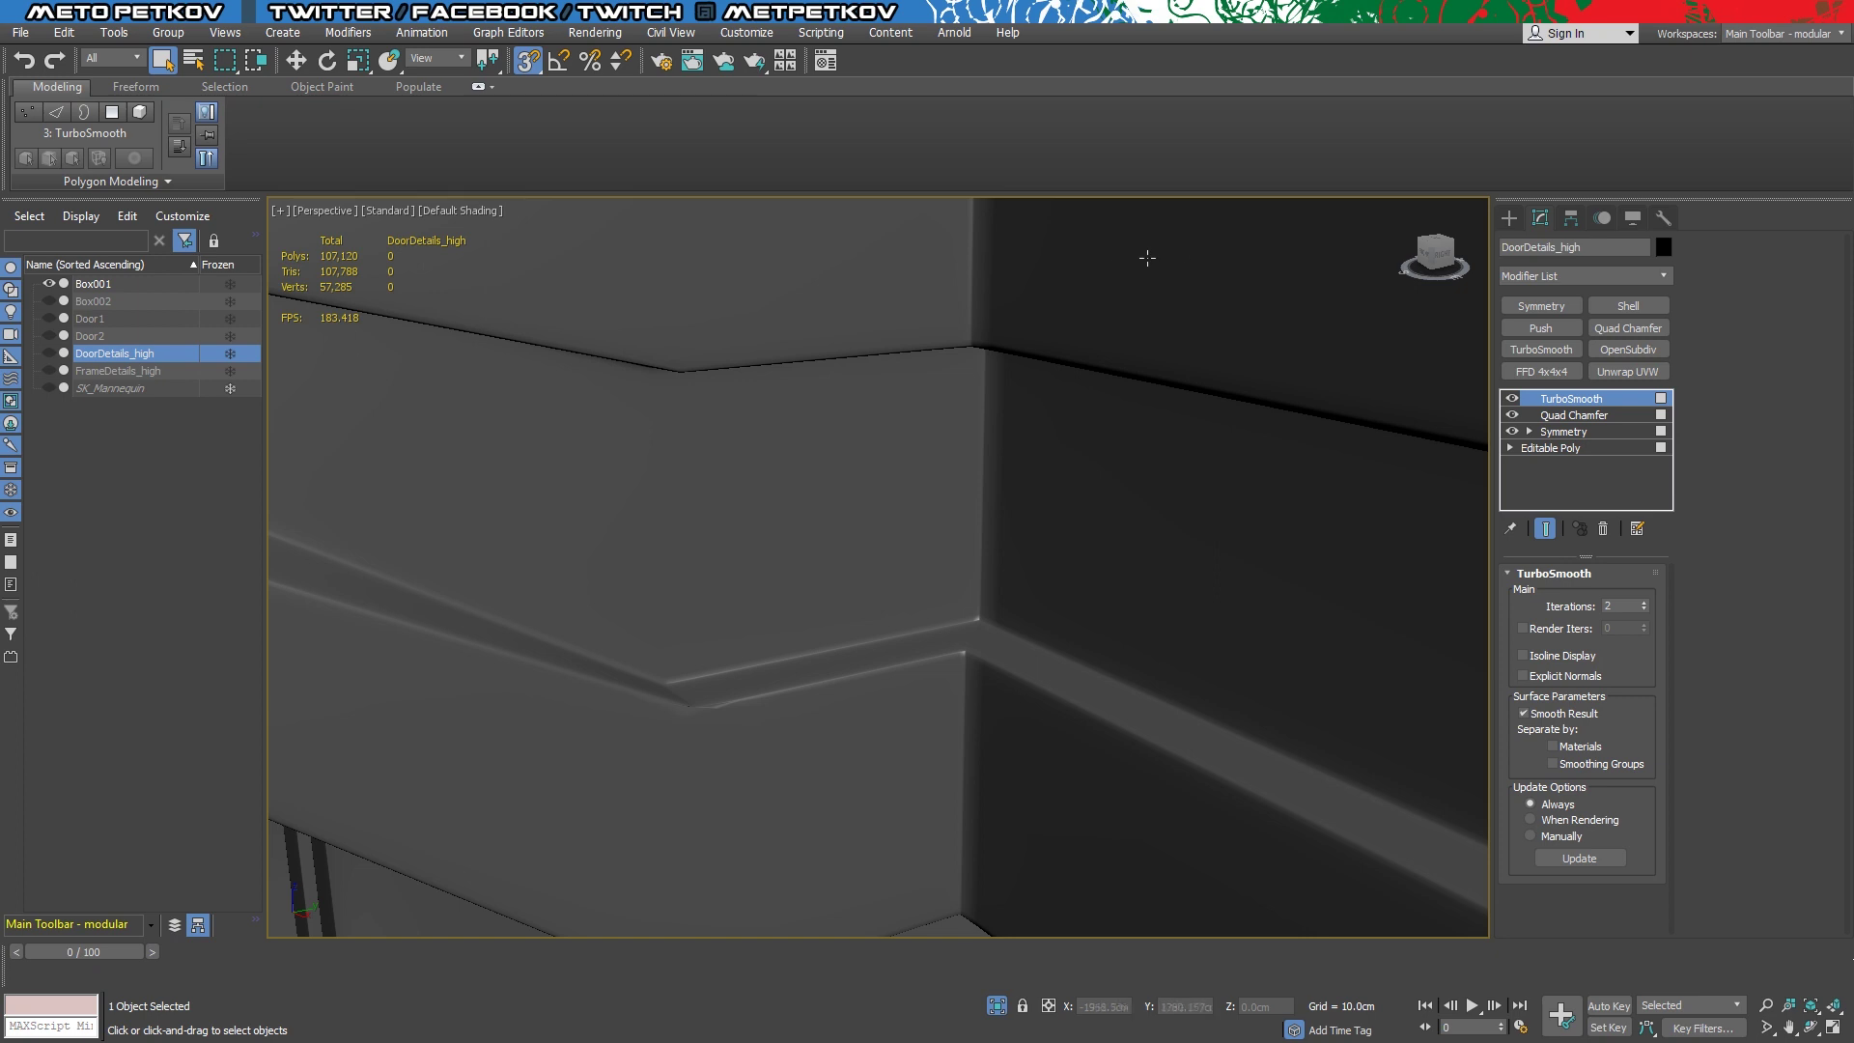
{"action": "left_click", "coordinate": [1566, 414]}
{"action": "left_click", "coordinate": [118, 371]}
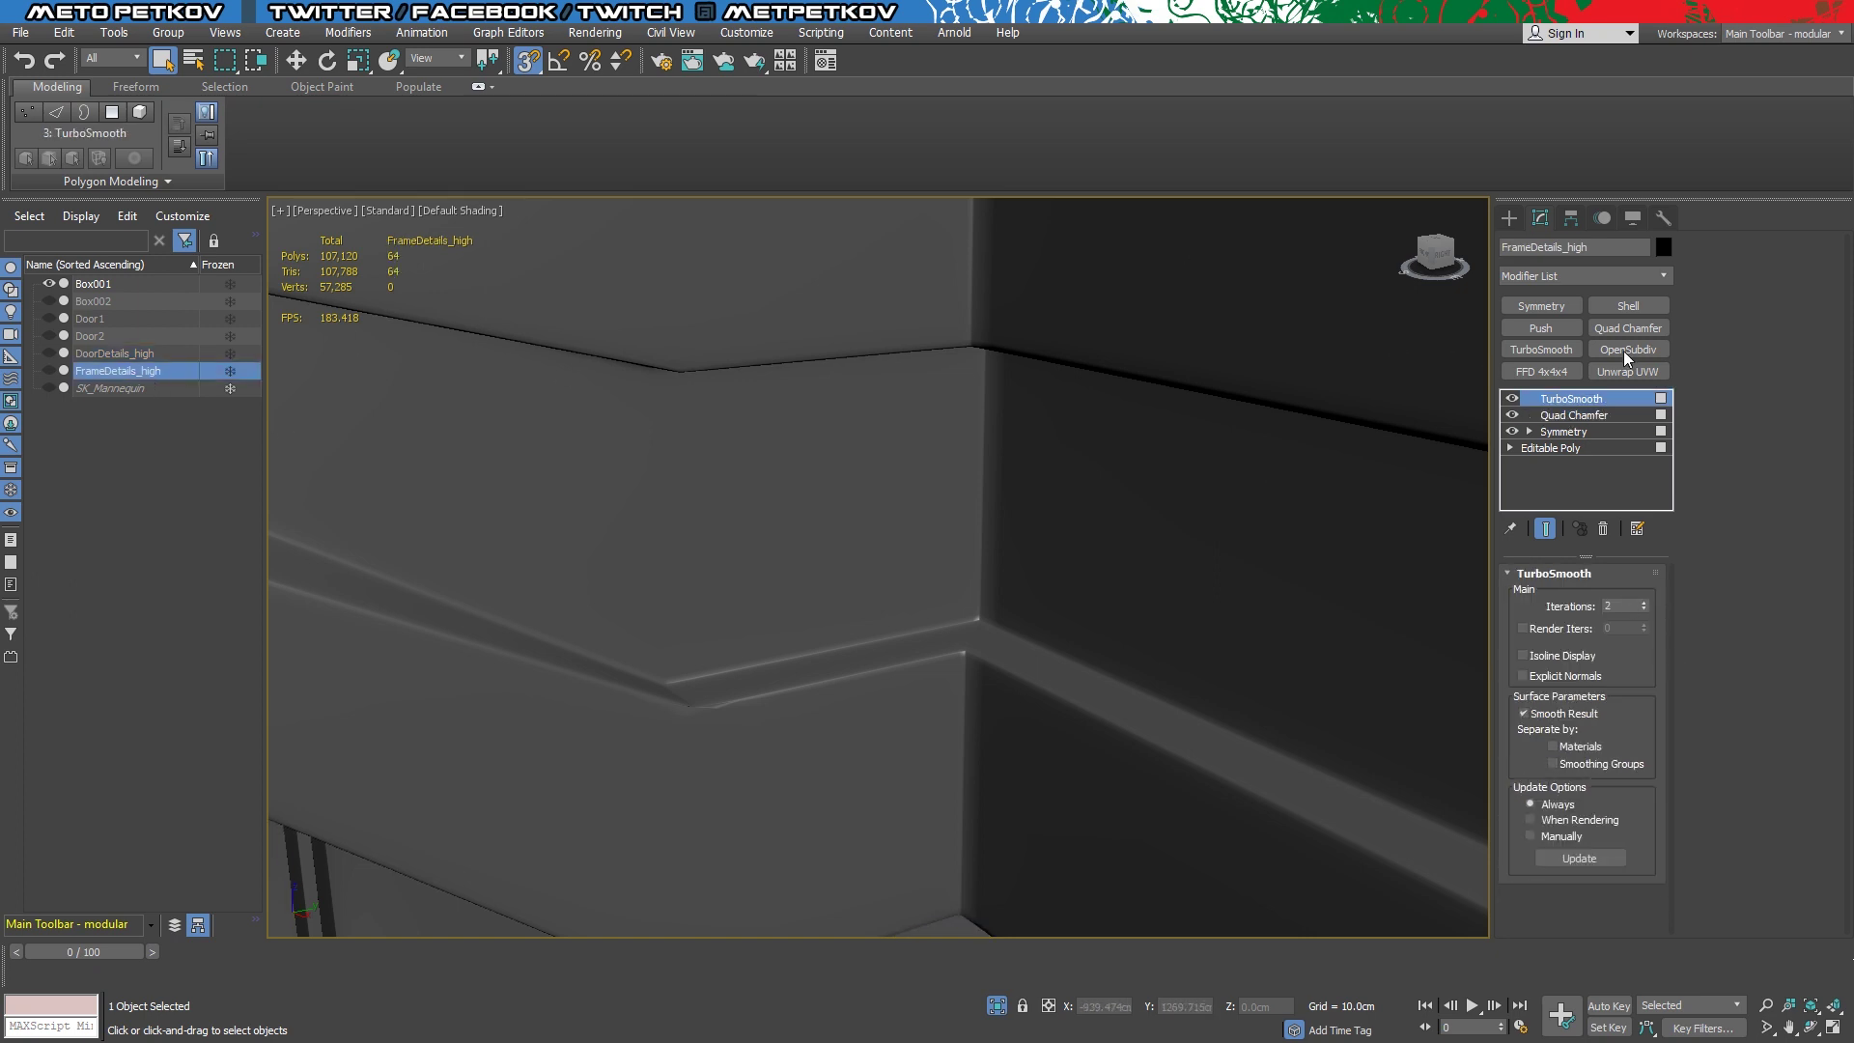
{"action": "left_click", "coordinate": [1630, 415]}
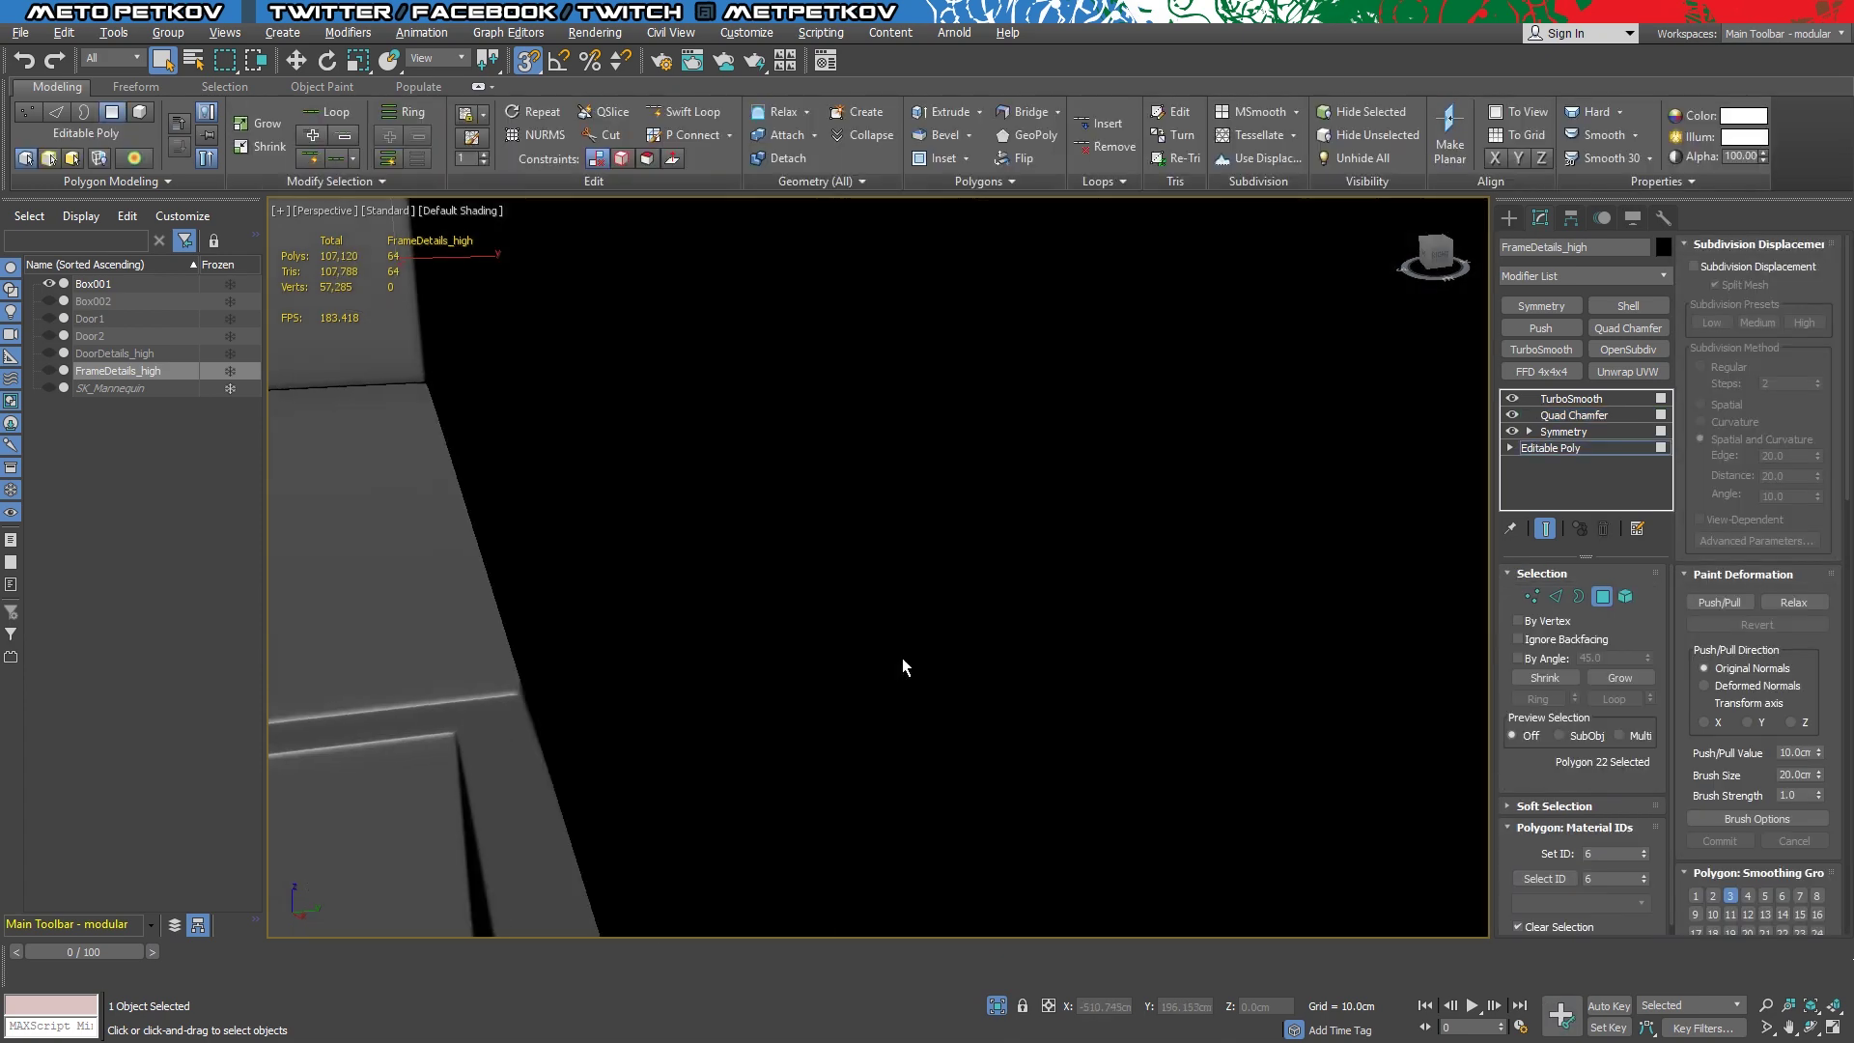
Return to Box001's 0.09 Quad Chamfer and inspect the frame's bevelled corners
{"action": "key", "text": "z"}
{"action": "scroll", "coordinate": [1000, 578], "scroll_direction": "up", "scroll_amount": 3}
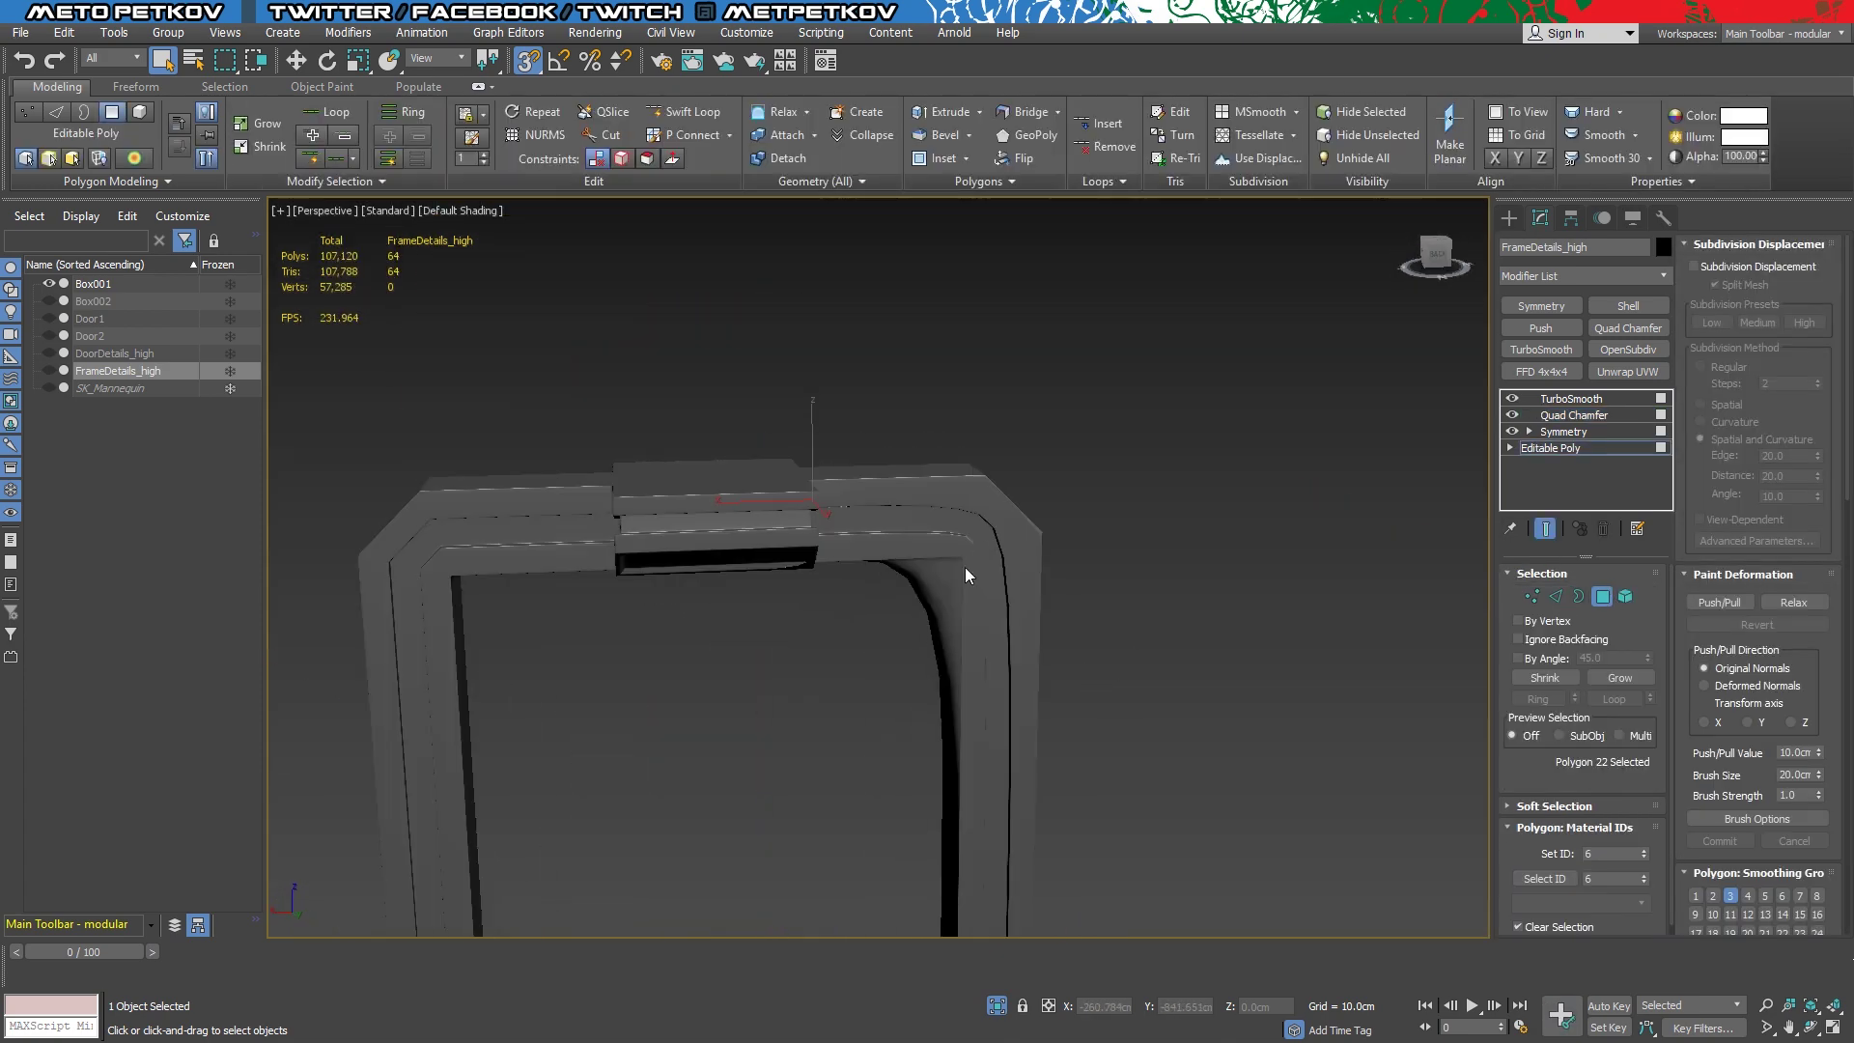
{"action": "middle_click_drag", "start_coordinate": [1365, 610], "coordinate": [1588, 599], "text": "alt"}
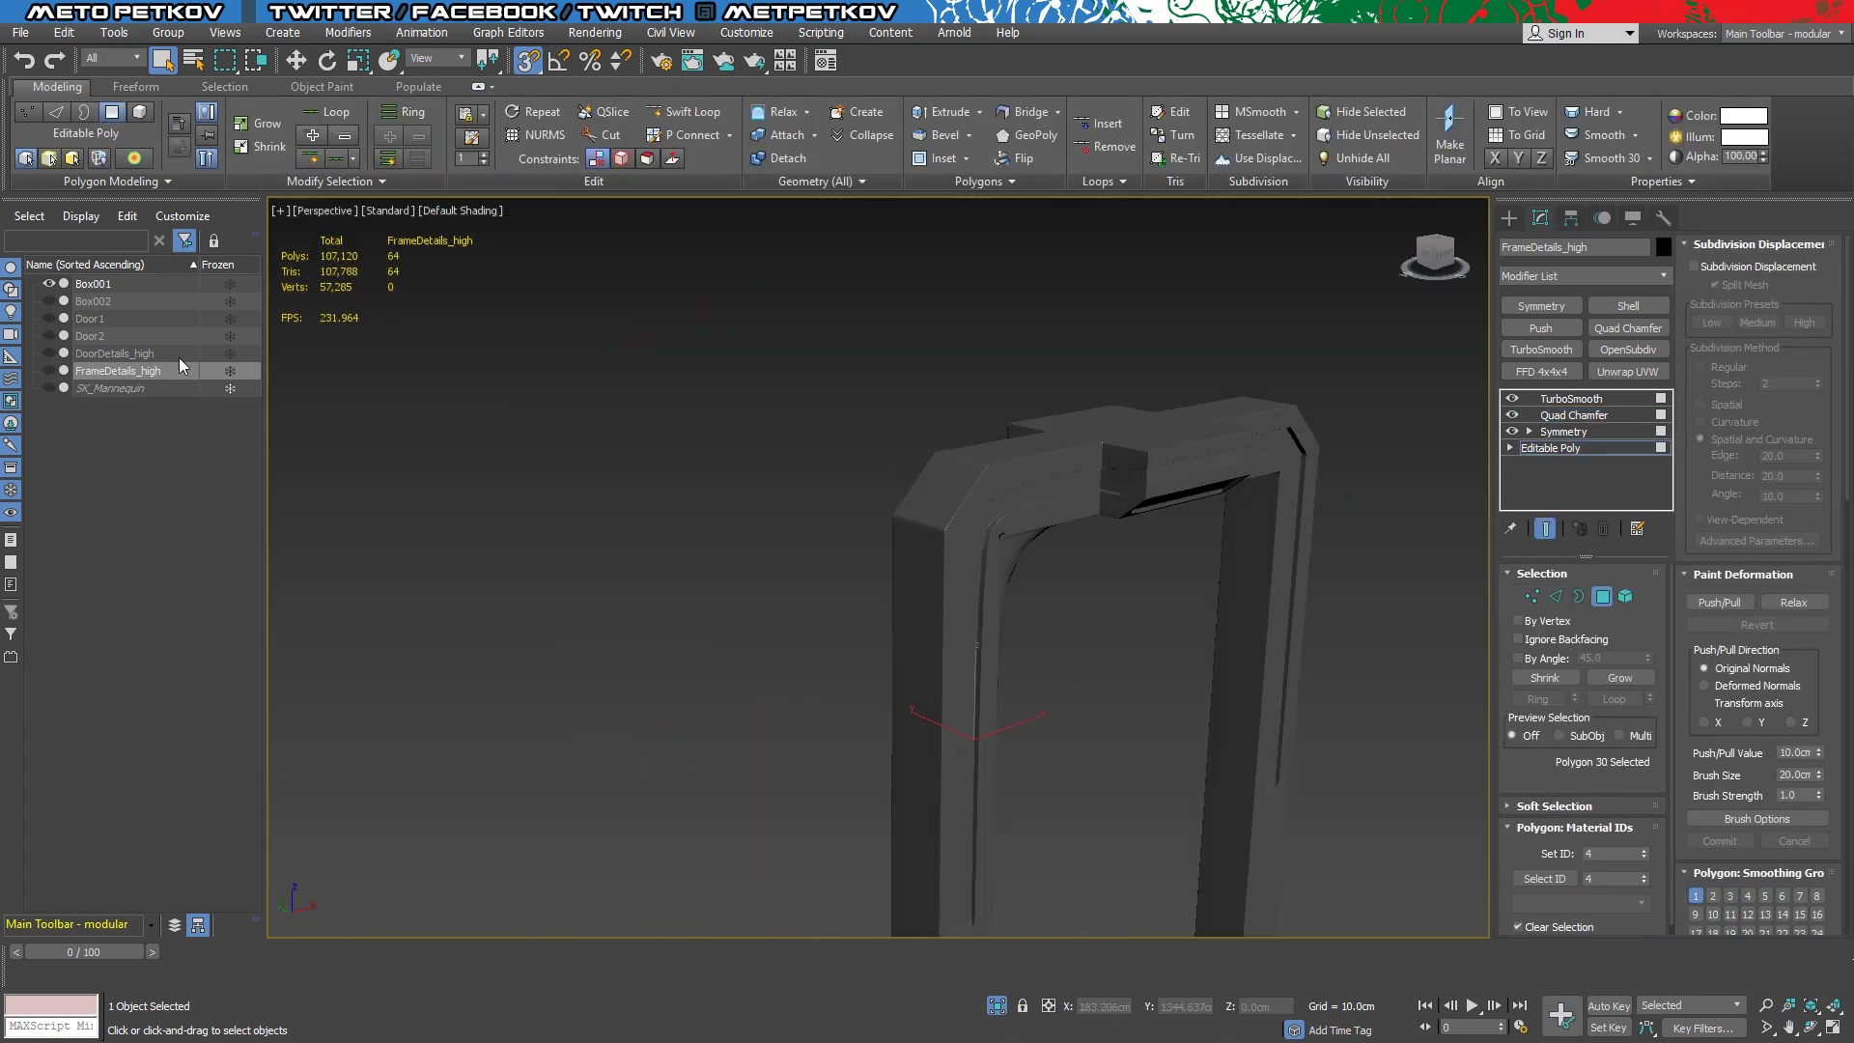
{"action": "left_click", "coordinate": [141, 280]}
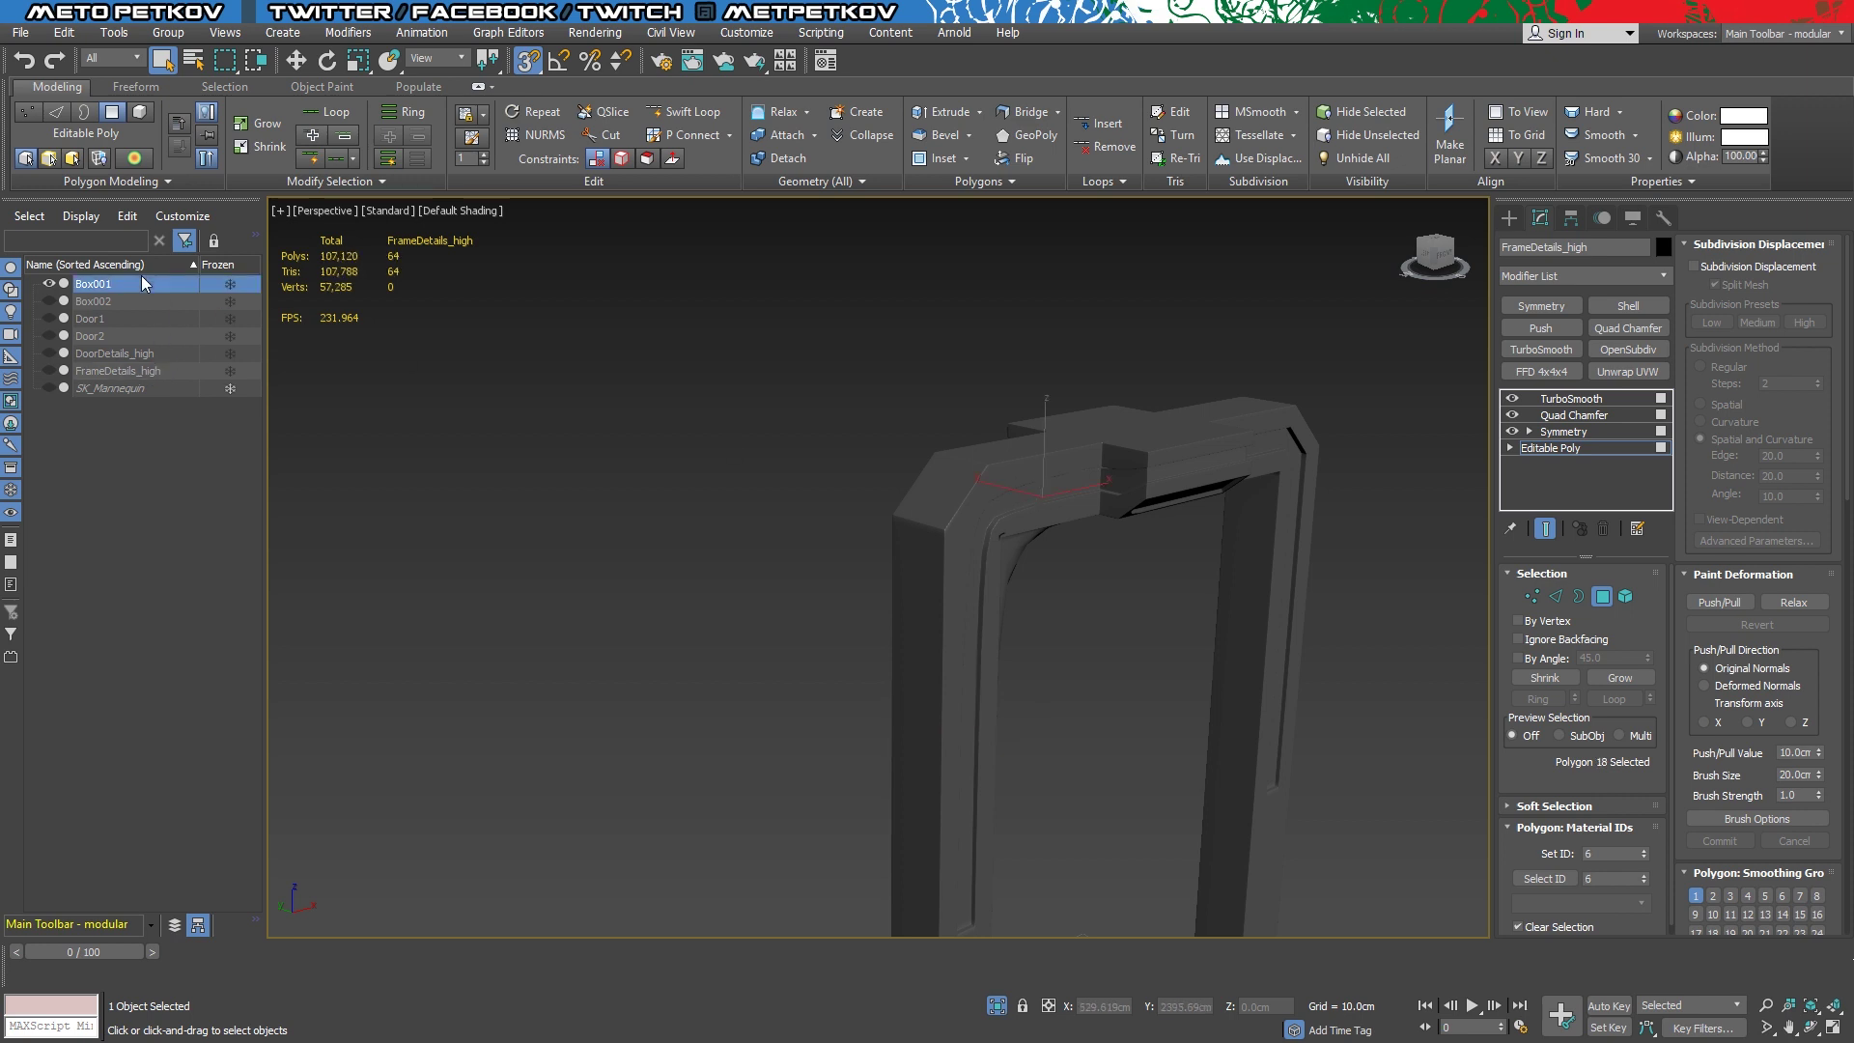
{"action": "middle_click_drag", "start_coordinate": [871, 489], "coordinate": [975, 492], "text": "alt"}
{"action": "left_click", "coordinate": [1573, 414]}
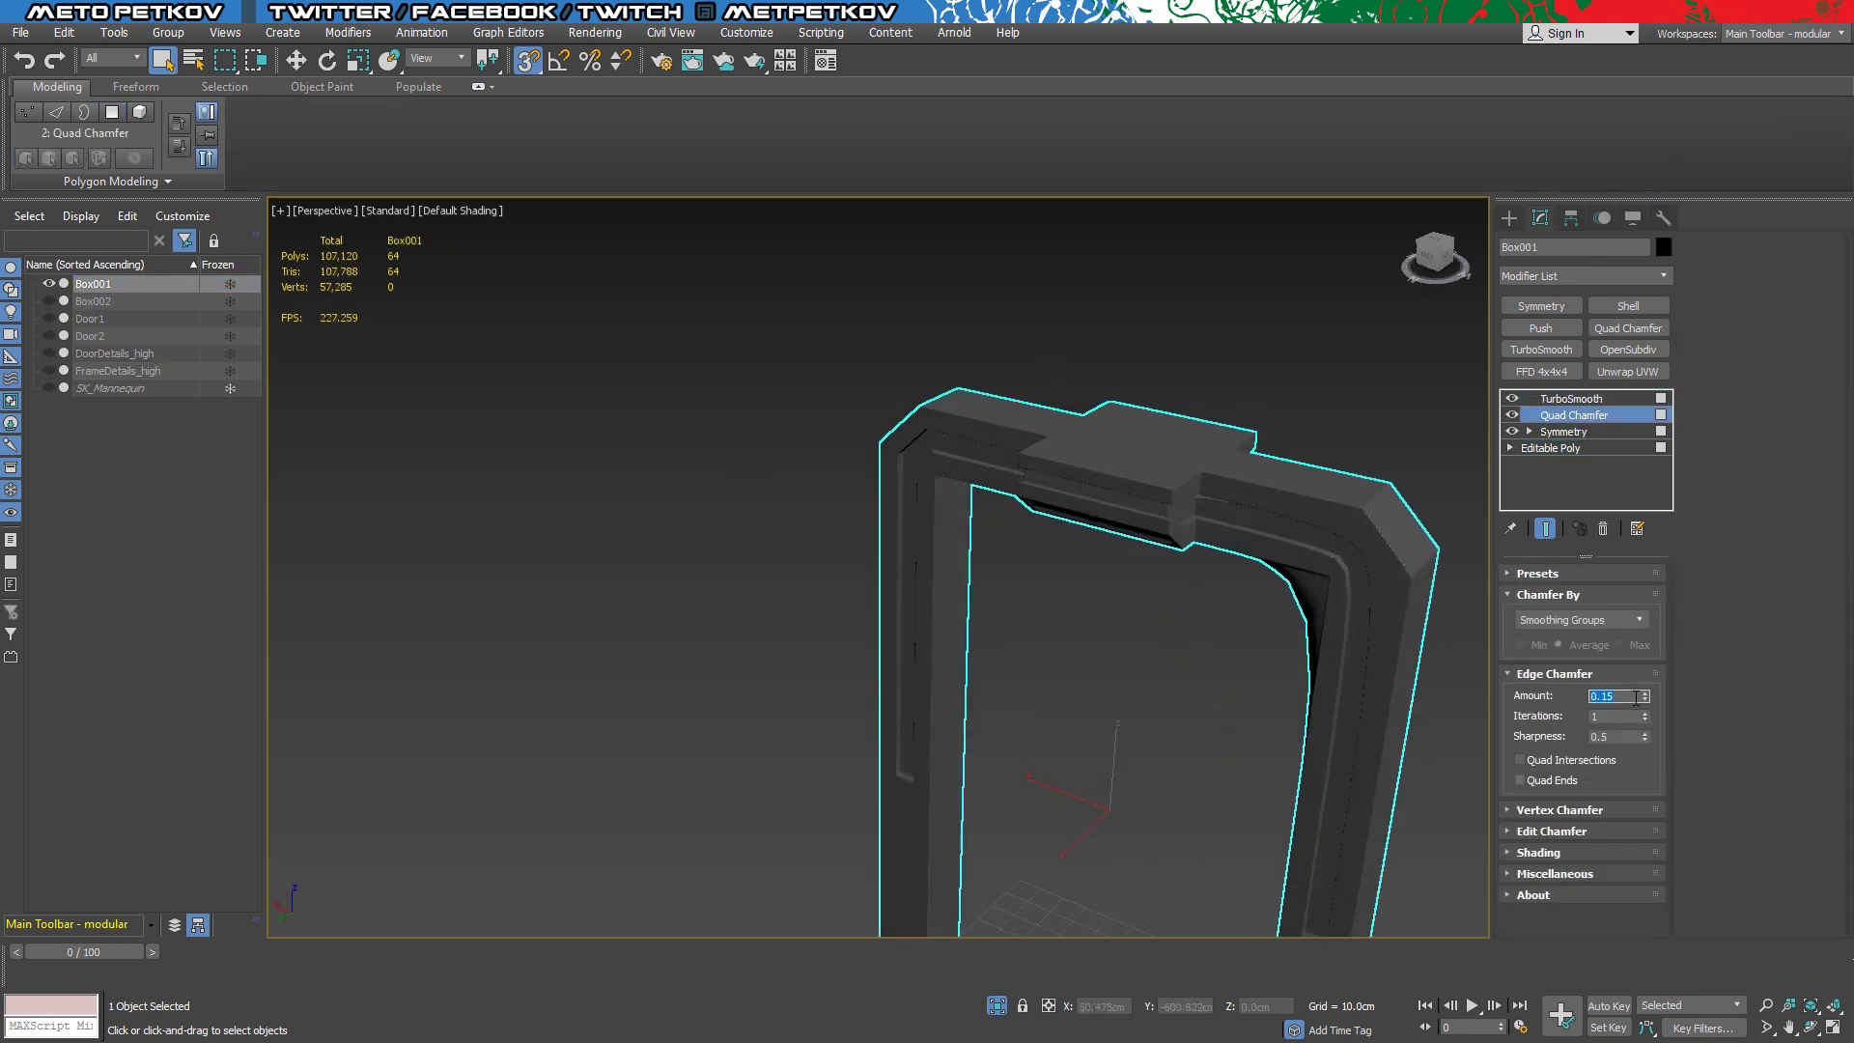
{"action": "middle_click_drag", "start_coordinate": [1110, 598], "coordinate": [1226, 599], "text": "alt"}
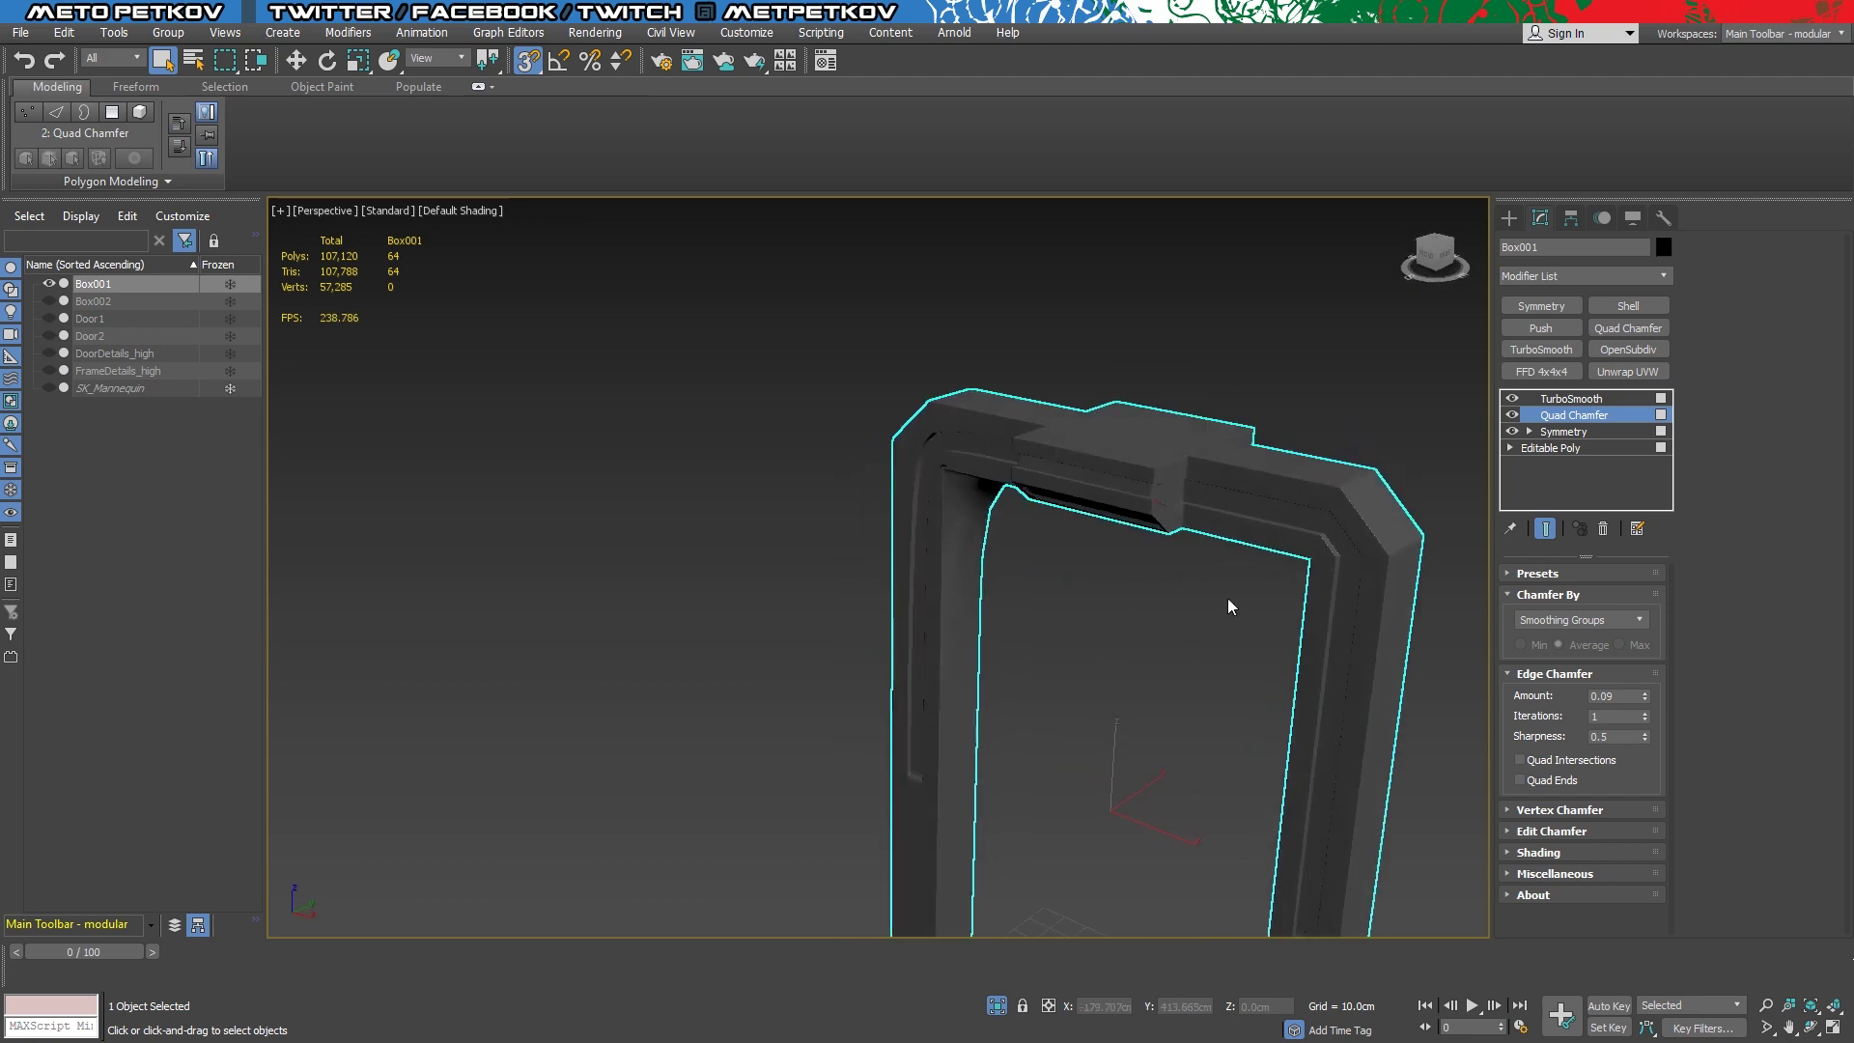
{"action": "scroll", "coordinate": [886, 518], "scroll_direction": "up", "scroll_amount": 5}
{"action": "scroll", "coordinate": [1040, 603], "scroll_direction": "up", "scroll_amount": 3}
{"action": "mouse_move", "coordinate": [1040, 603]}
{"action": "middle_mouse_down", "text": "alt"}
{"action": "mouse_move", "coordinate": [966, 676]}
{"action": "mouse_move", "coordinate": [952, 724]}
{"action": "middle_mouse_up", "text": "alt"}
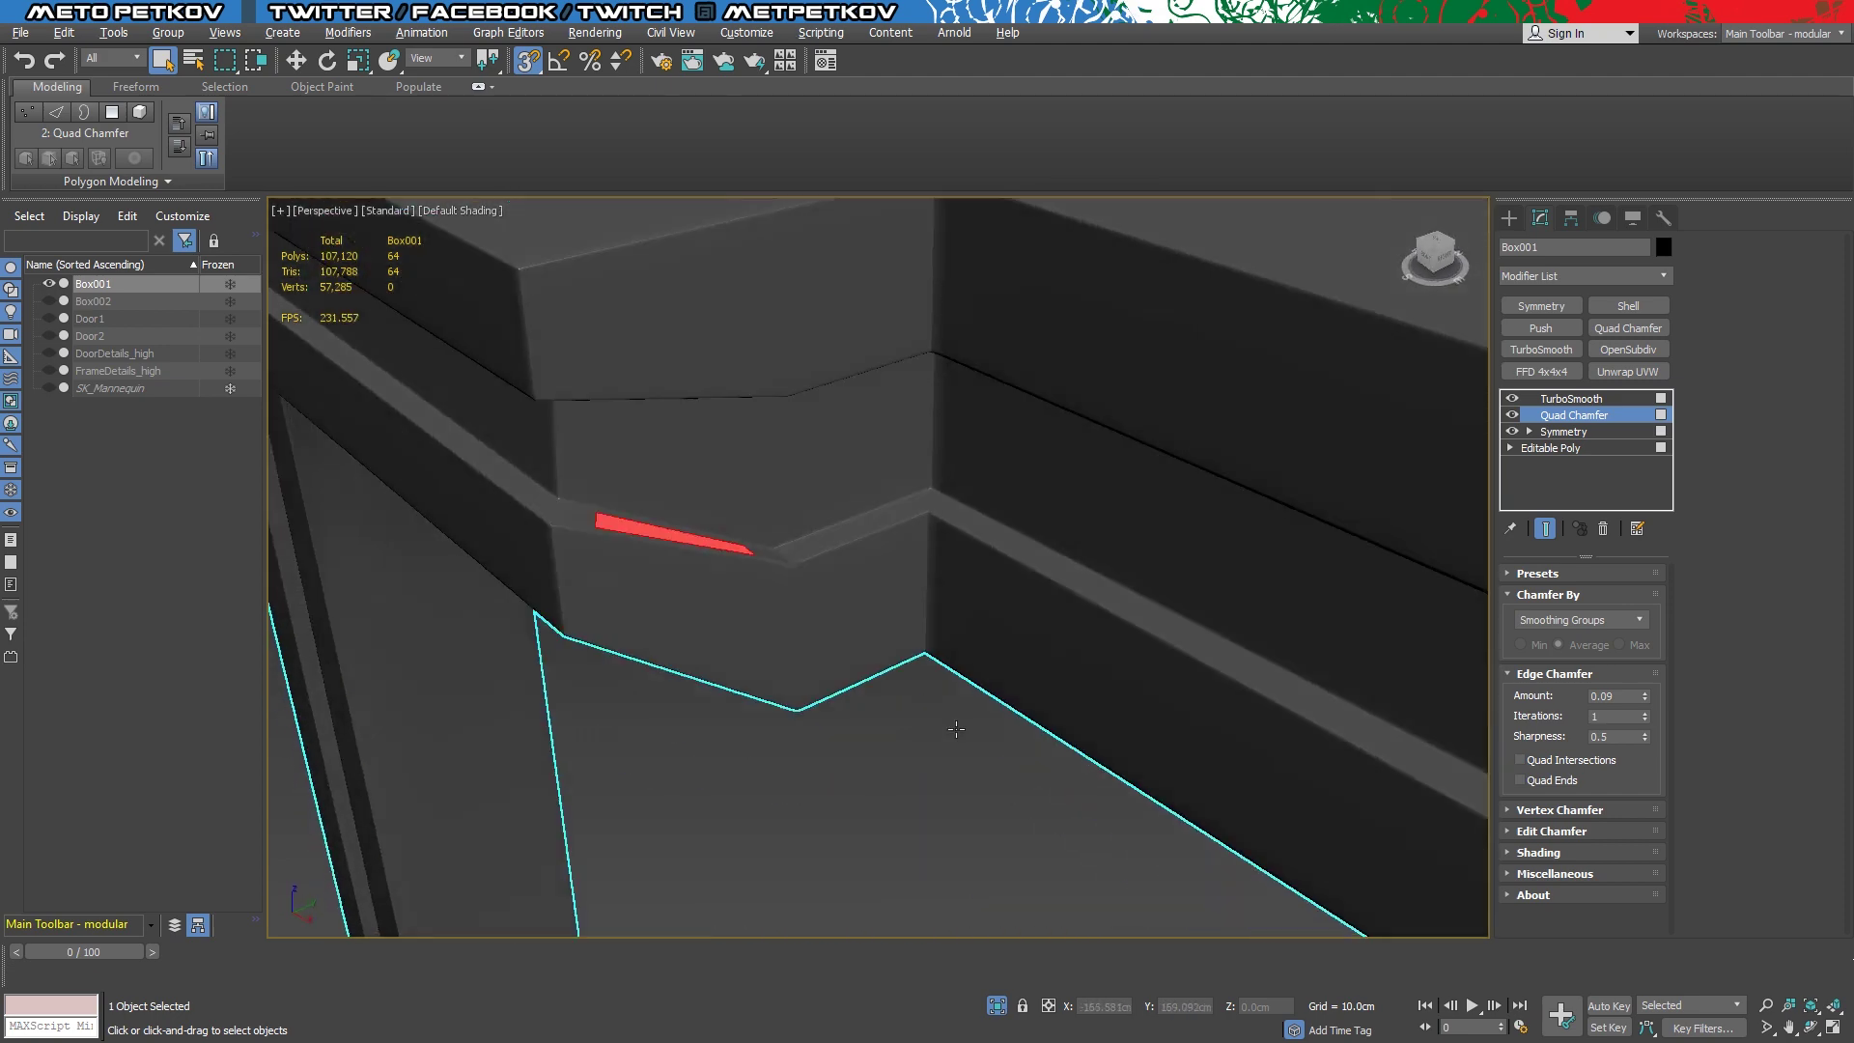
{"action": "scroll", "coordinate": [807, 393], "scroll_direction": "up", "scroll_amount": 3}
{"action": "scroll", "coordinate": [790, 658], "scroll_direction": "down", "scroll_amount": 3}
{"action": "key", "text": "Up"}
On the base mesh, select the block's upper and lower faces to check smoothing groups
{"action": "key", "text": "F4"}
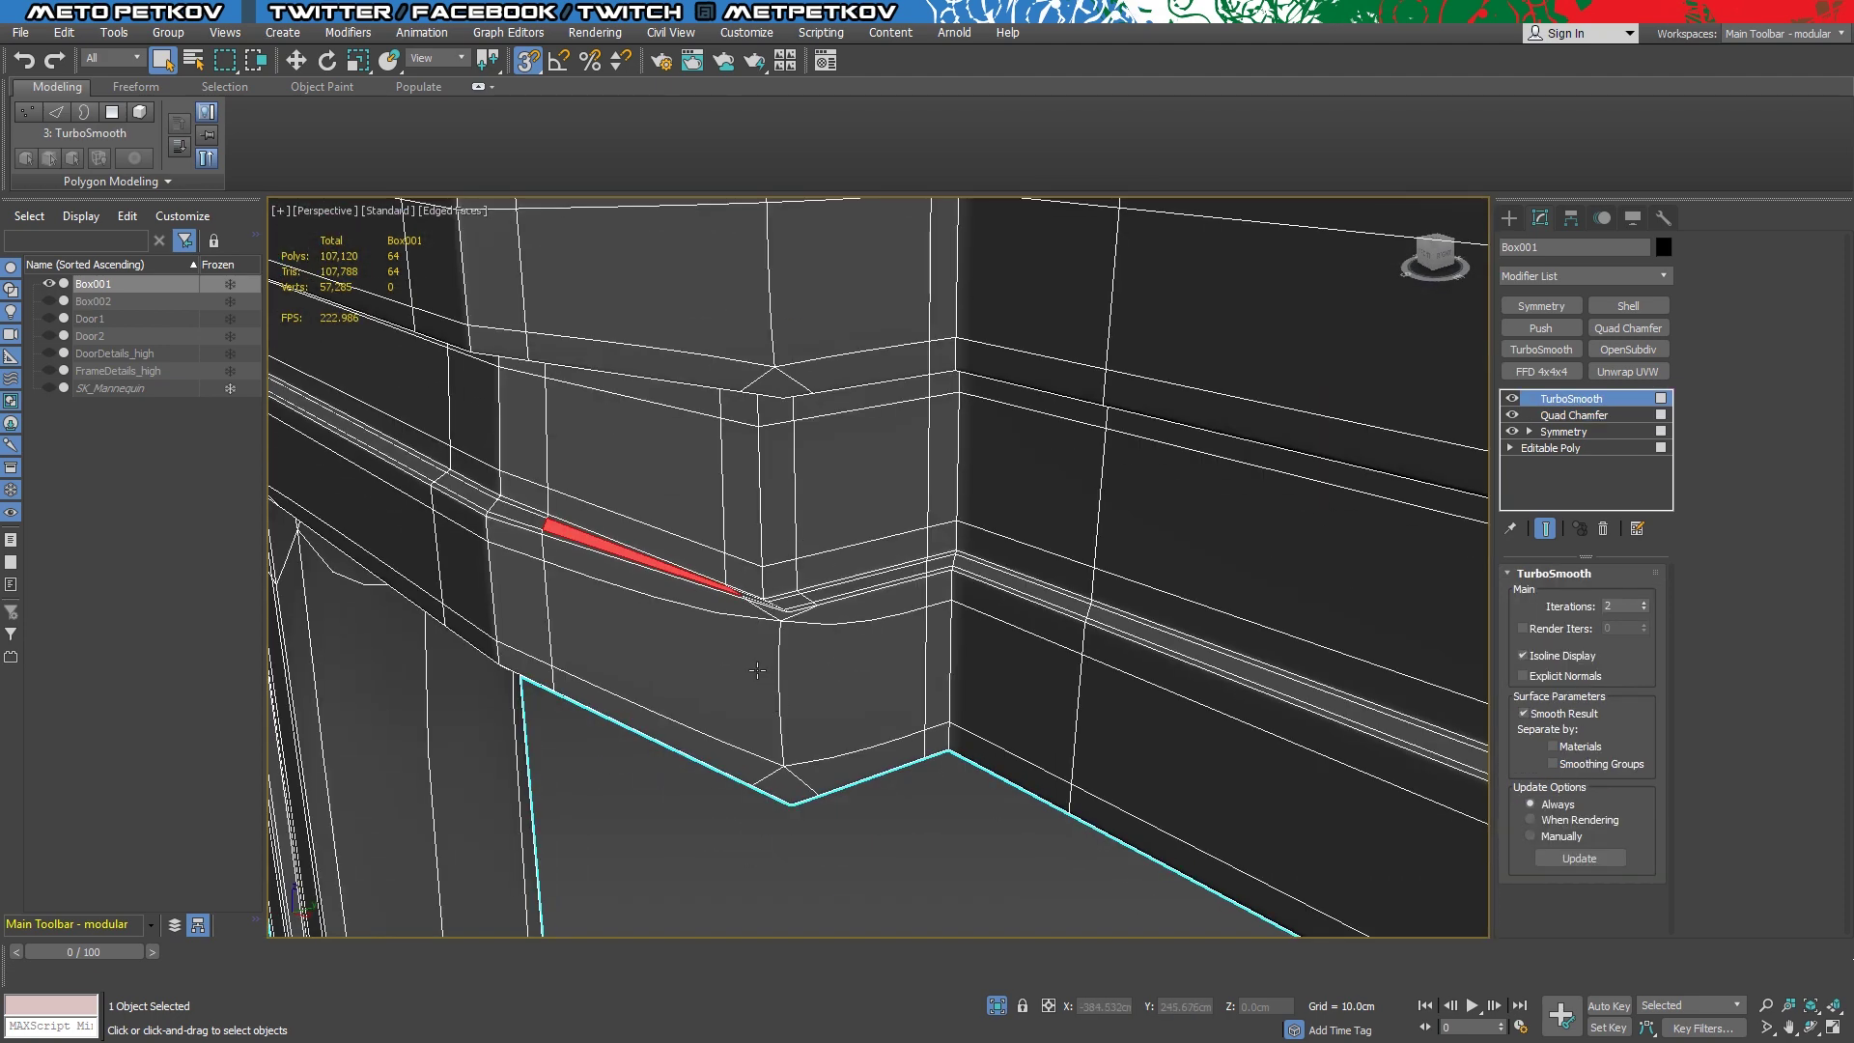
{"action": "middle_click_drag", "start_coordinate": [808, 654], "coordinate": [686, 460], "text": "alt"}
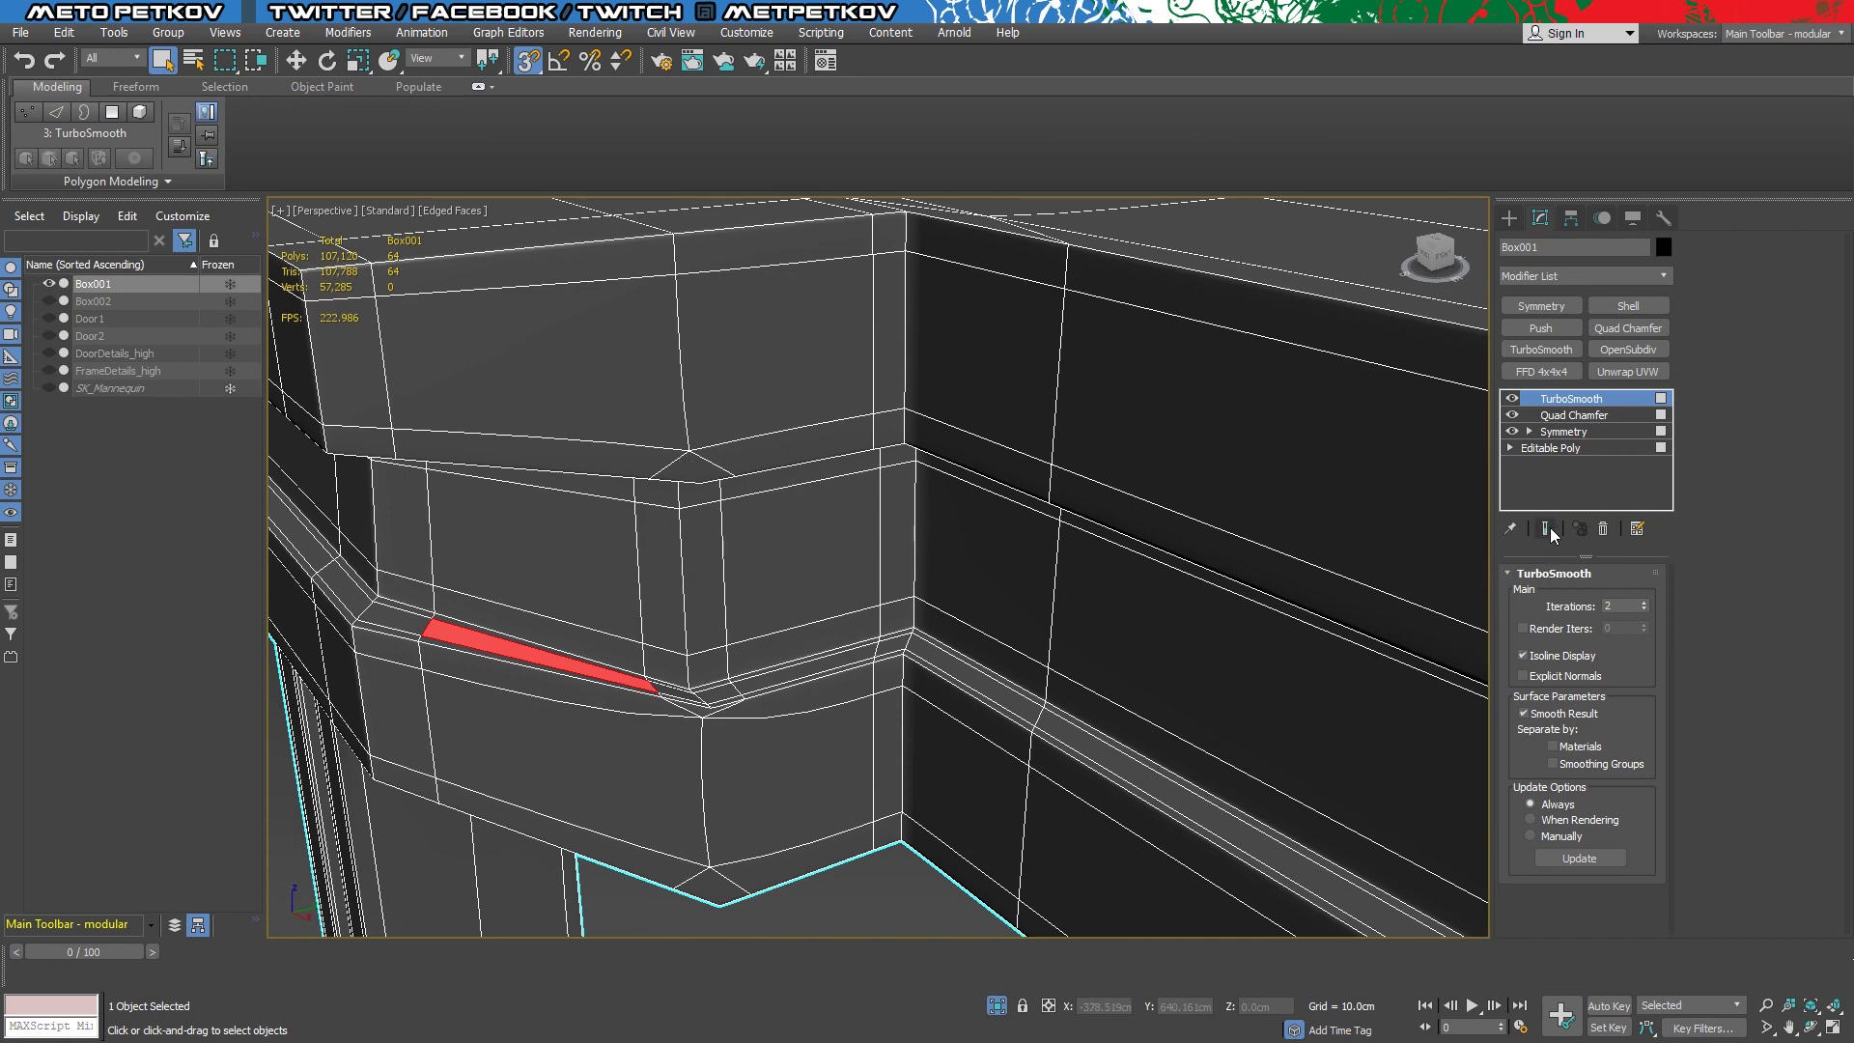
{"action": "left_click", "coordinate": [1551, 448]}
{"action": "left_click", "coordinate": [1545, 528]}
{"action": "left_click", "coordinate": [759, 397]}
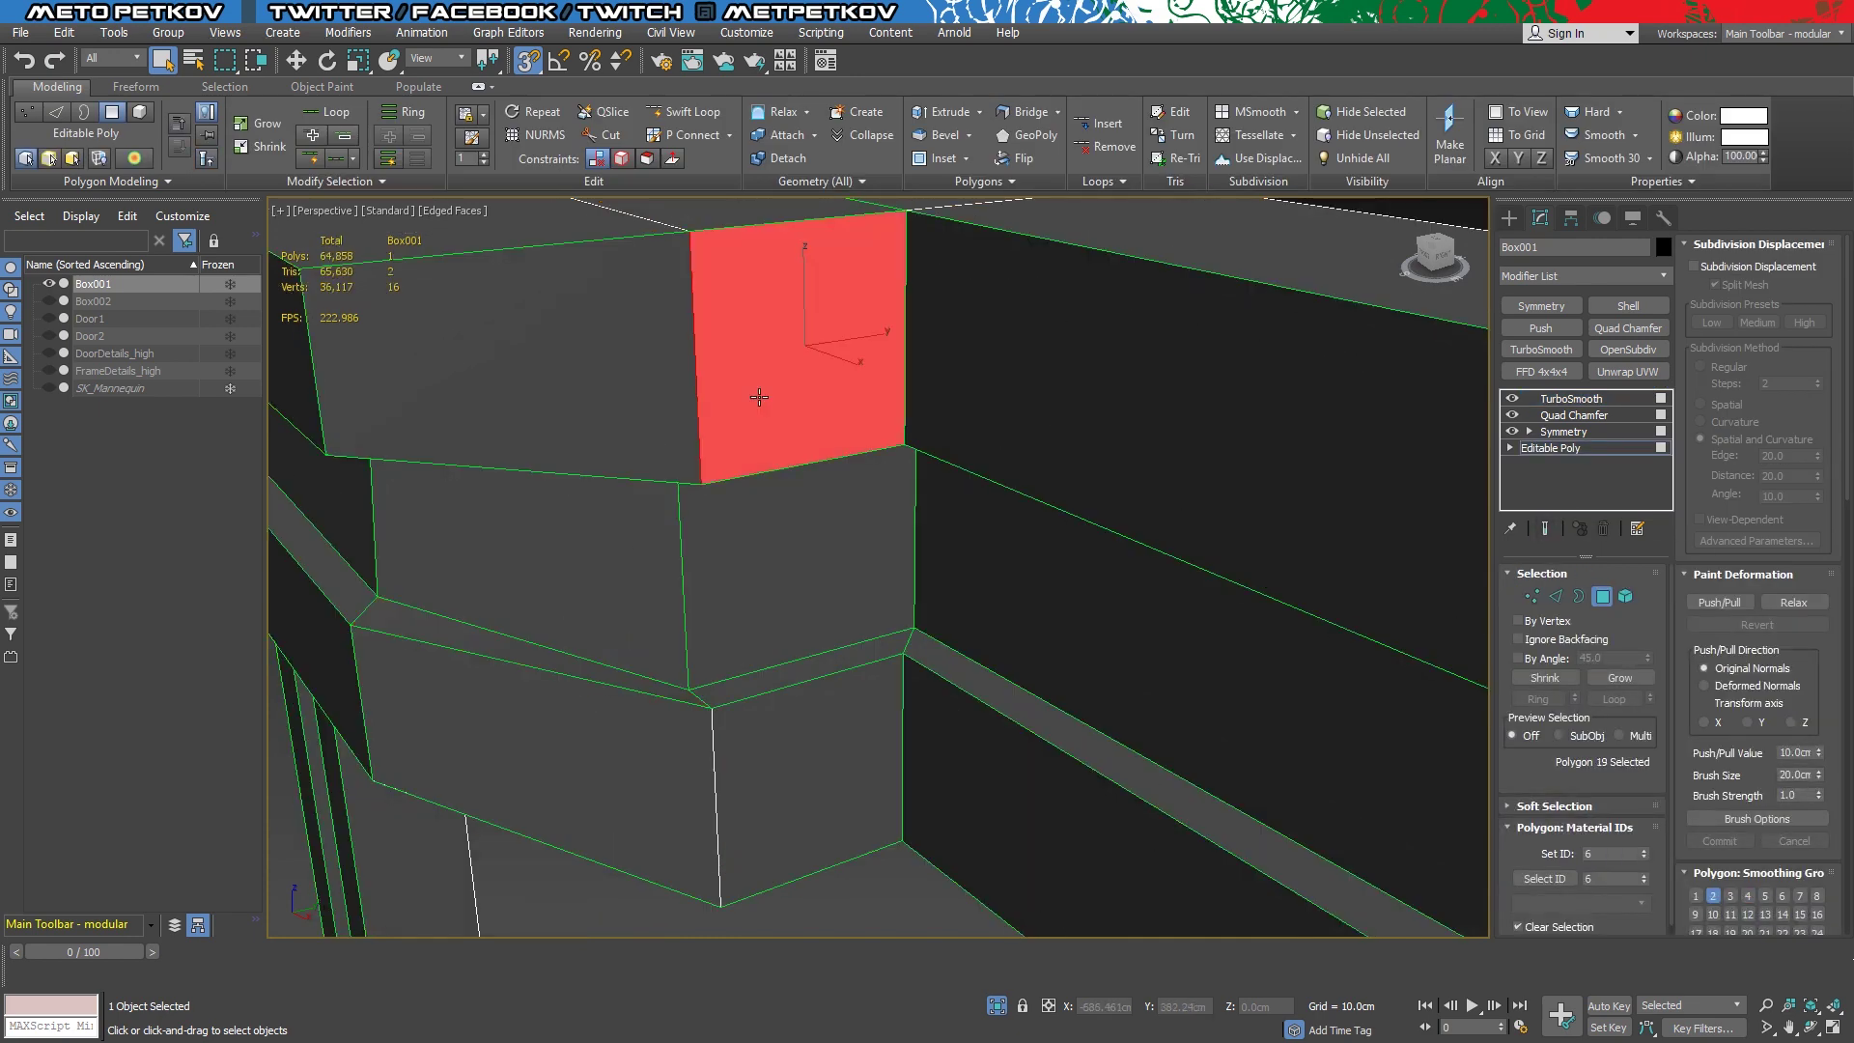
{"action": "scroll", "coordinate": [1726, 836], "scroll_direction": "down", "scroll_amount": 3}
{"action": "left_click", "coordinate": [900, 830]}
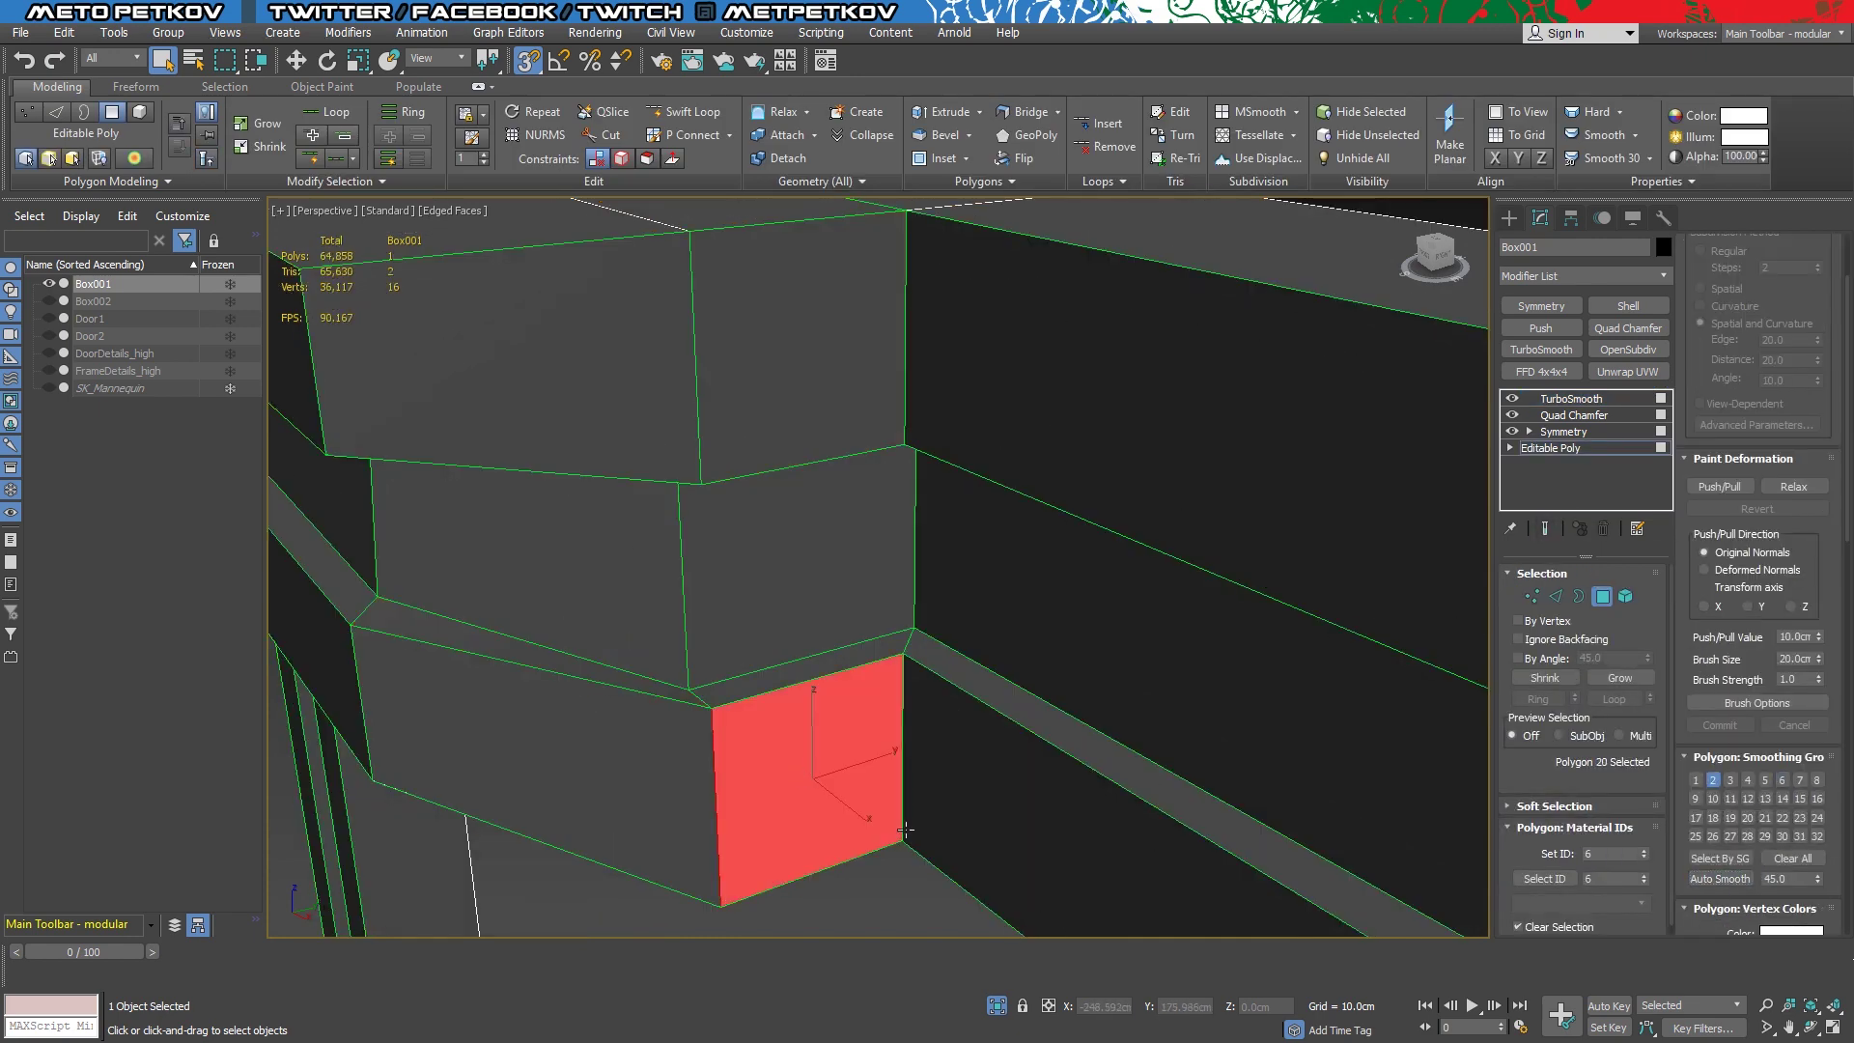
{"action": "key", "text": "ctrl+e"}
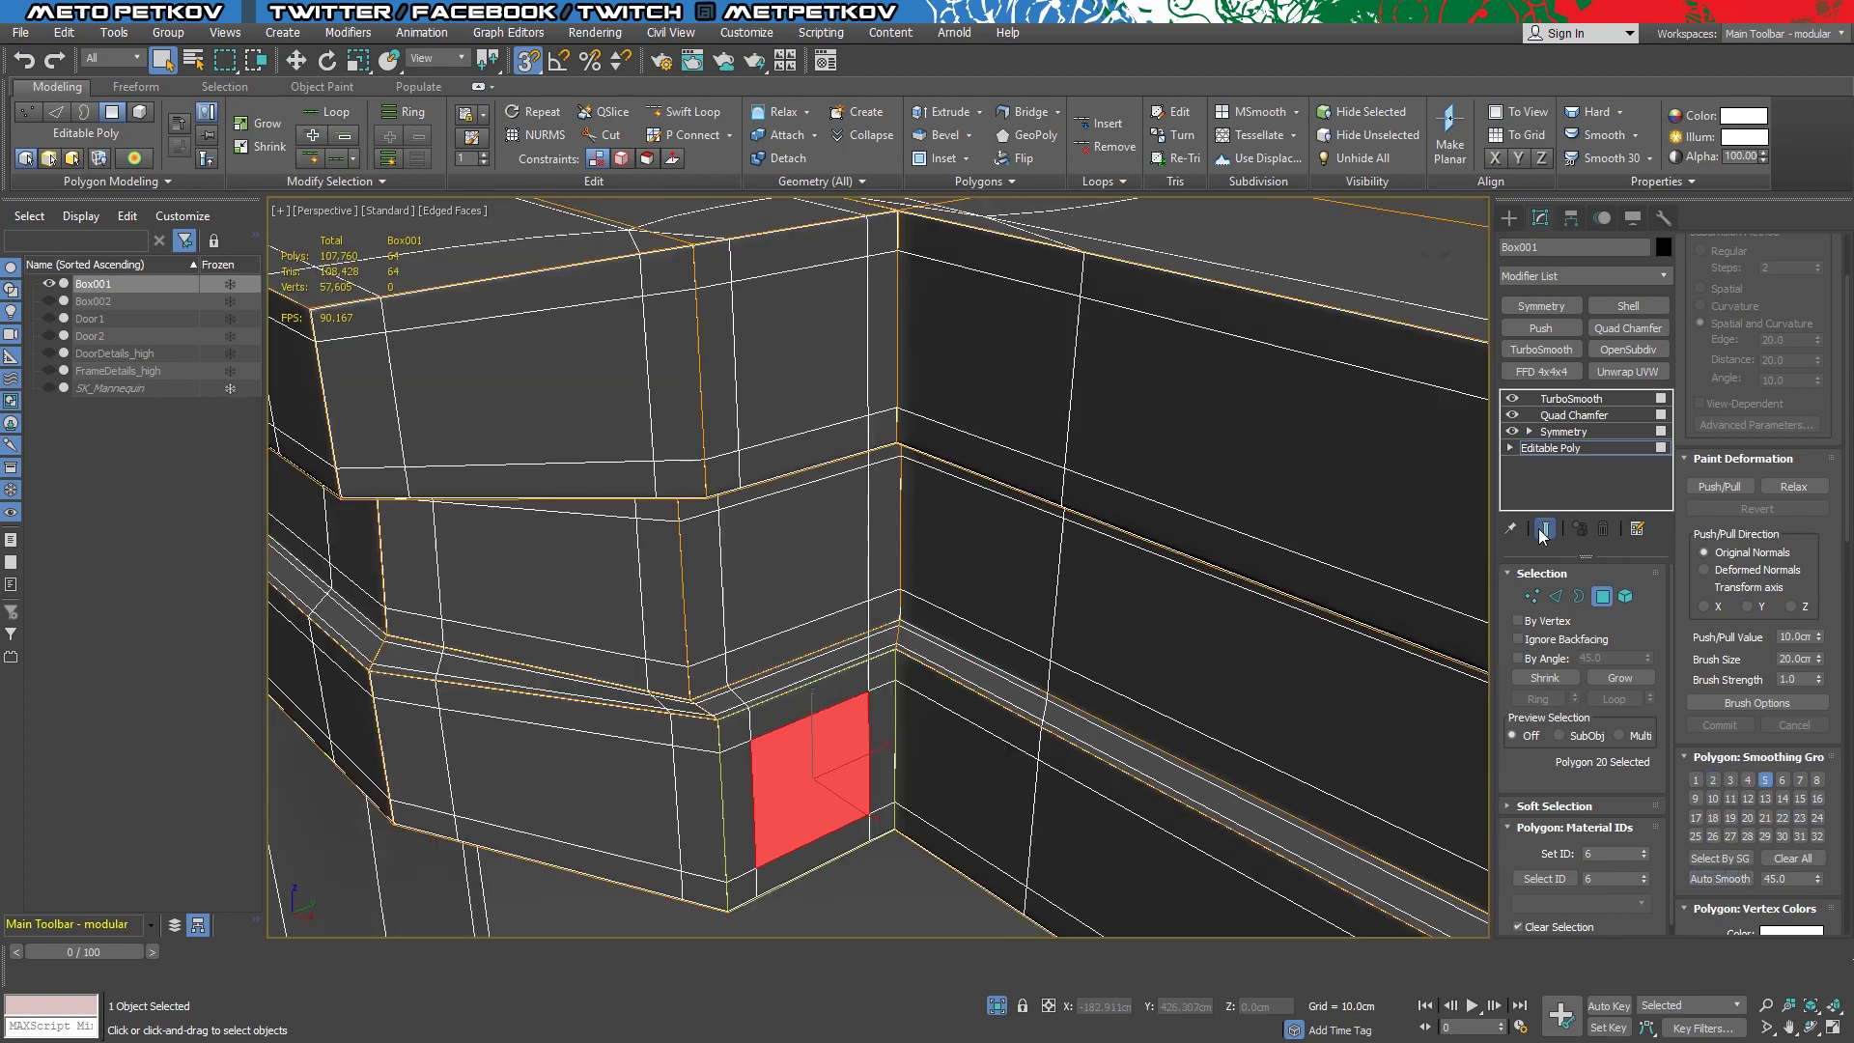
Compare the frame wall's base mesh against the smoothed result
{"action": "mouse_move", "coordinate": [987, 700]}
{"action": "middle_mouse_down", "text": "alt"}
{"action": "mouse_move", "coordinate": [922, 534]}
{"action": "mouse_move", "coordinate": [987, 547]}
{"action": "mouse_move", "coordinate": [1008, 313]}
{"action": "middle_mouse_up", "text": "alt"}
{"action": "scroll", "coordinate": [931, 548], "scroll_direction": "up", "scroll_amount": 5}
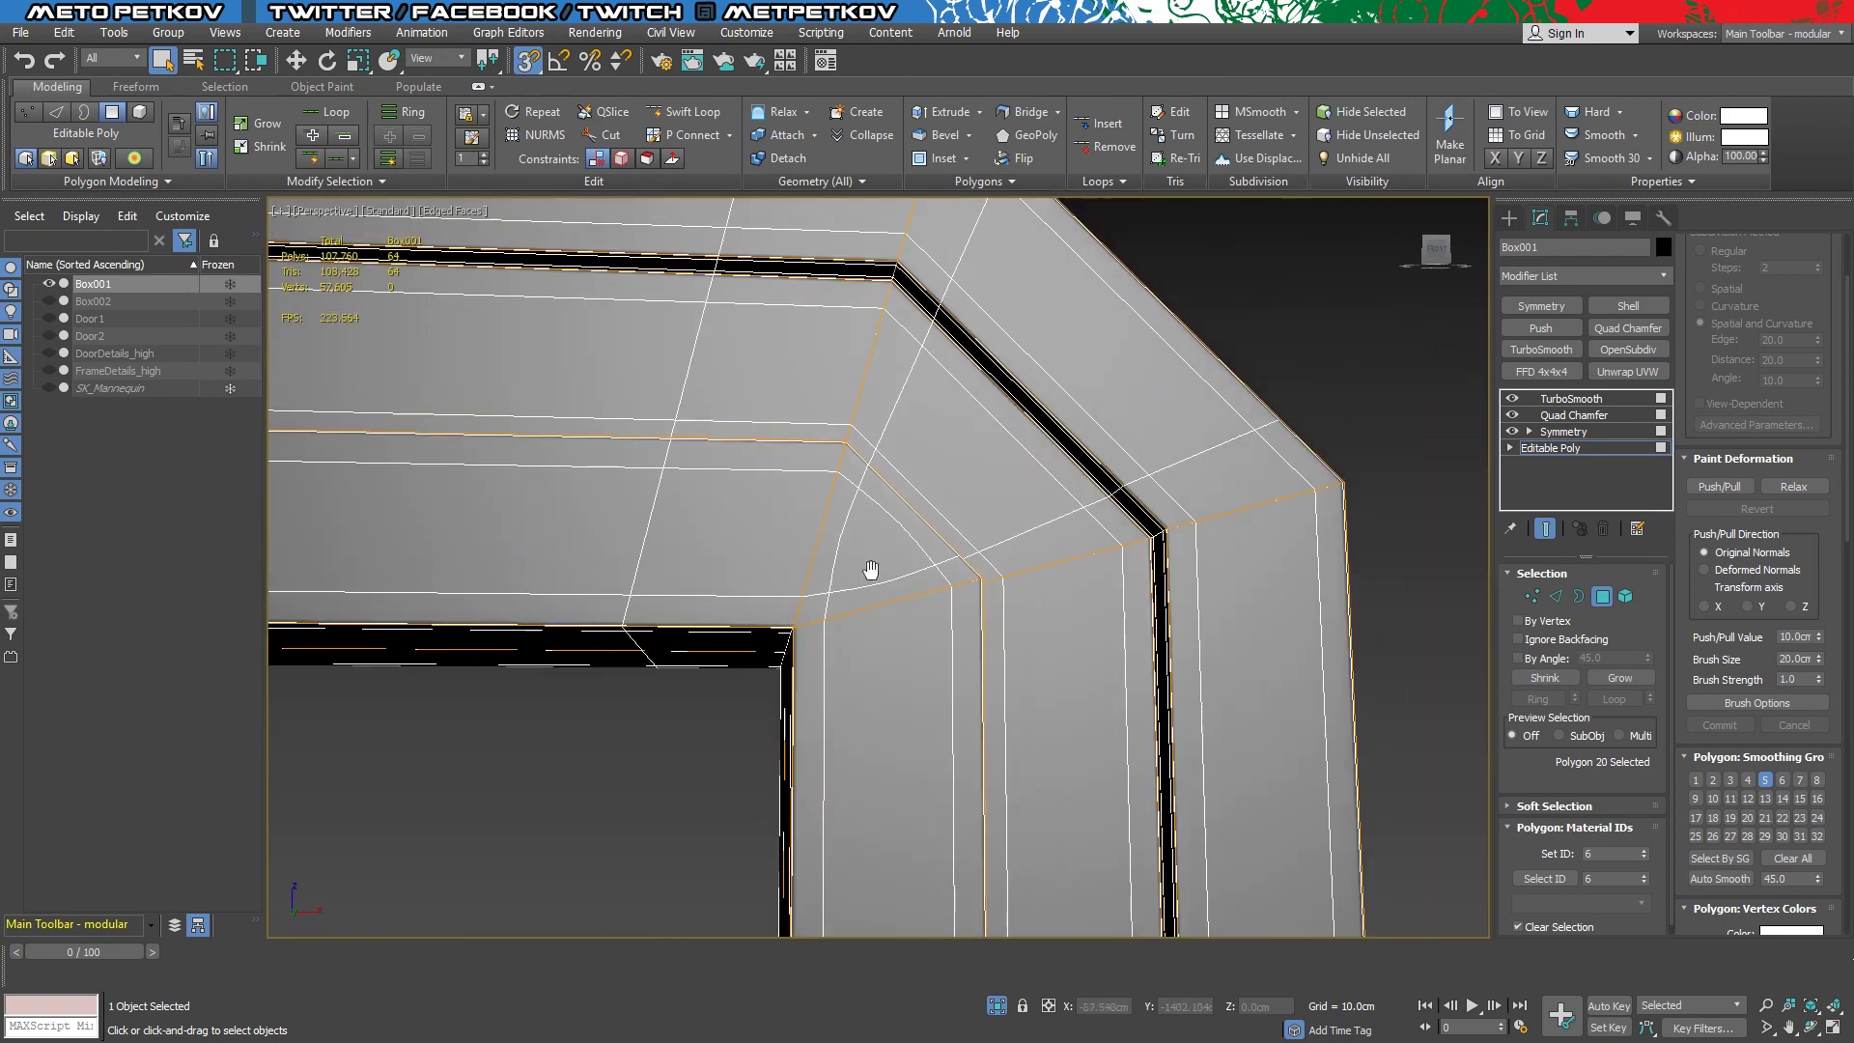
{"action": "left_click", "coordinate": [1545, 528]}
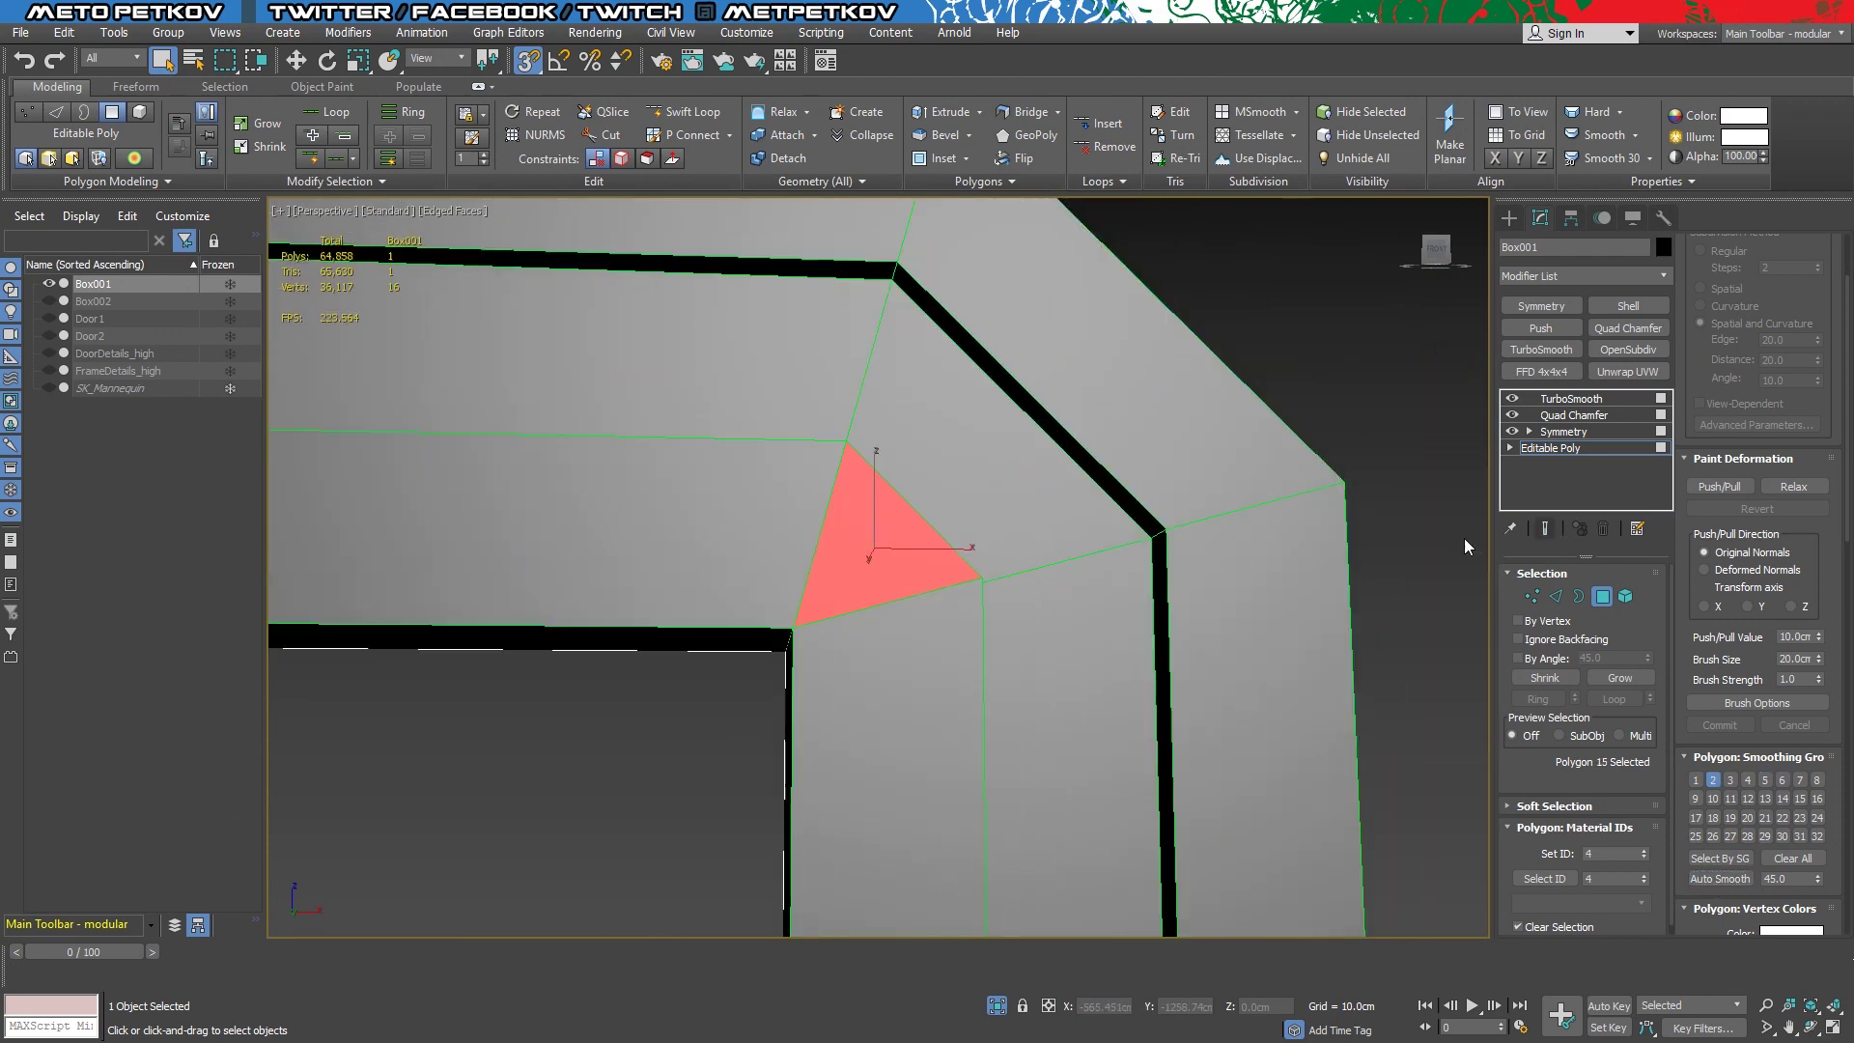
{"action": "mouse_move", "coordinate": [1464, 537]}
{"action": "middle_mouse_down", "text": "alt"}
{"action": "mouse_move", "coordinate": [724, 563]}
{"action": "mouse_move", "coordinate": [811, 798]}
{"action": "mouse_move", "coordinate": [908, 481]}
{"action": "mouse_move", "coordinate": [867, 523]}
{"action": "middle_mouse_up", "text": "alt"}
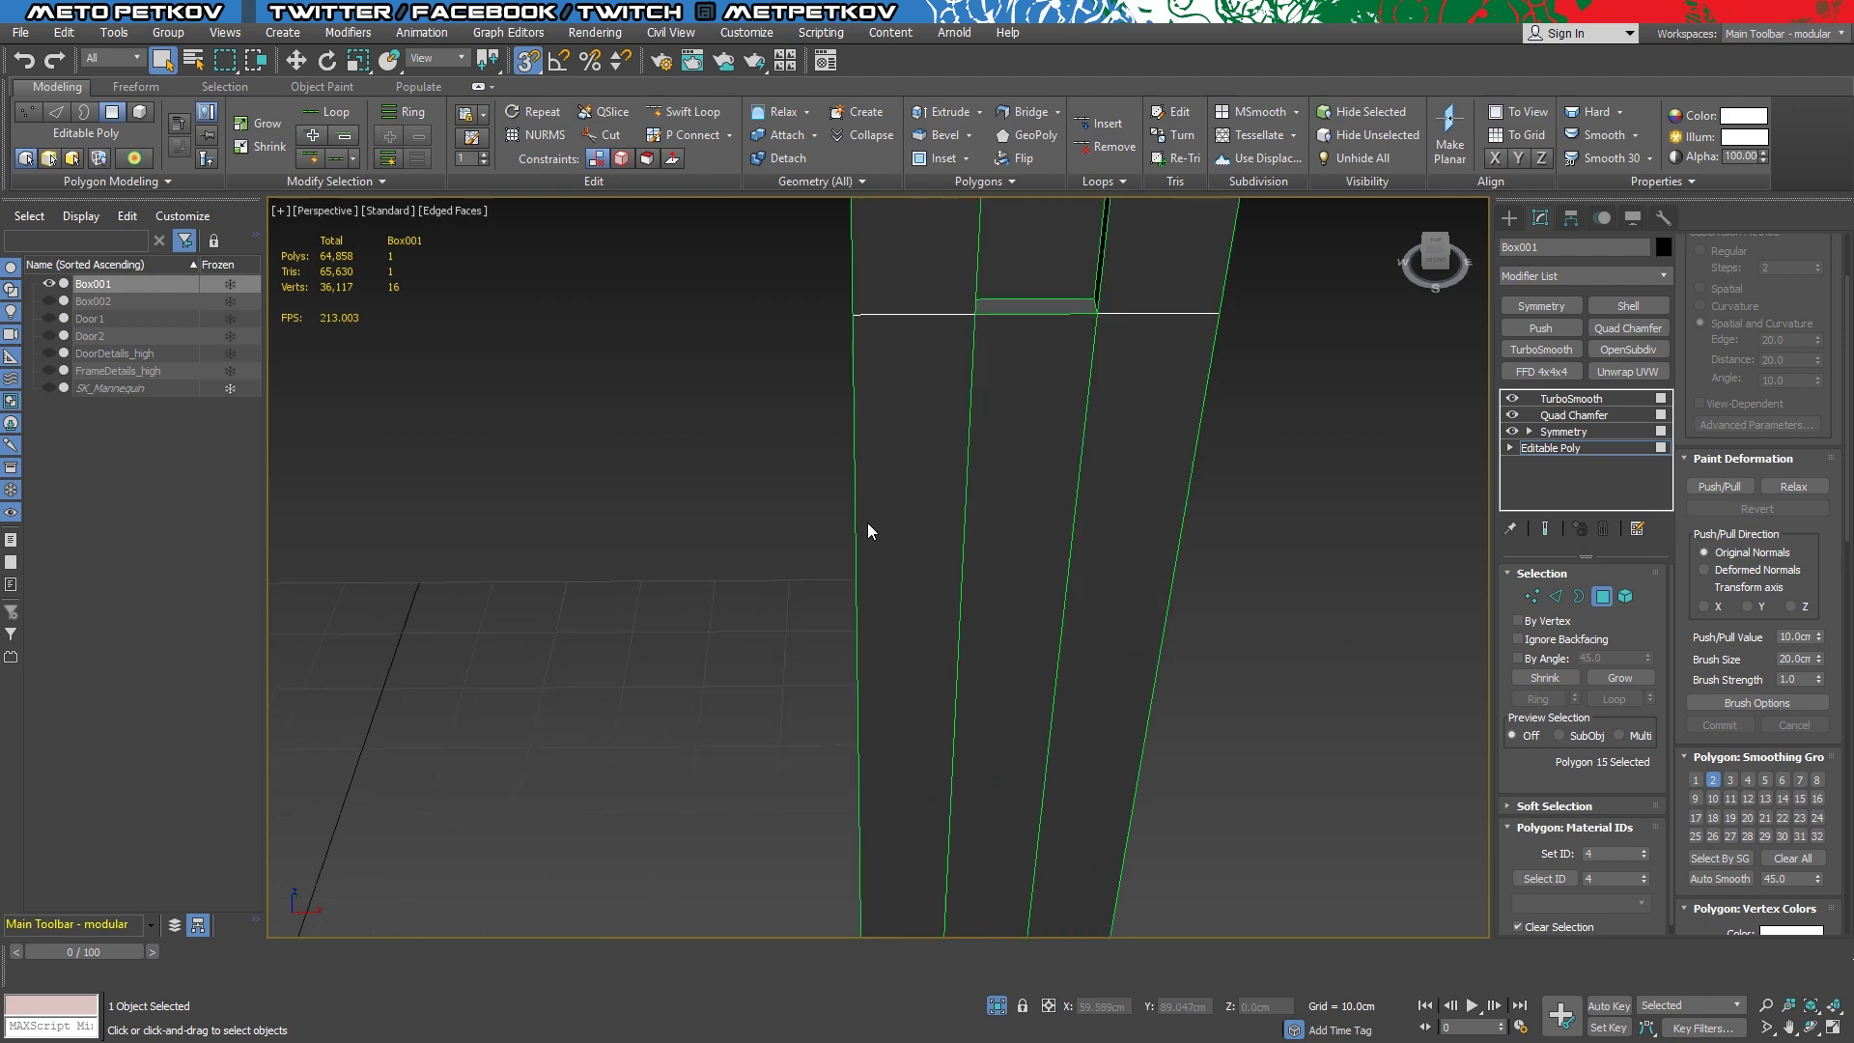
{"action": "left_click", "coordinate": [1546, 530]}
{"action": "key", "text": "ctrl+z"}
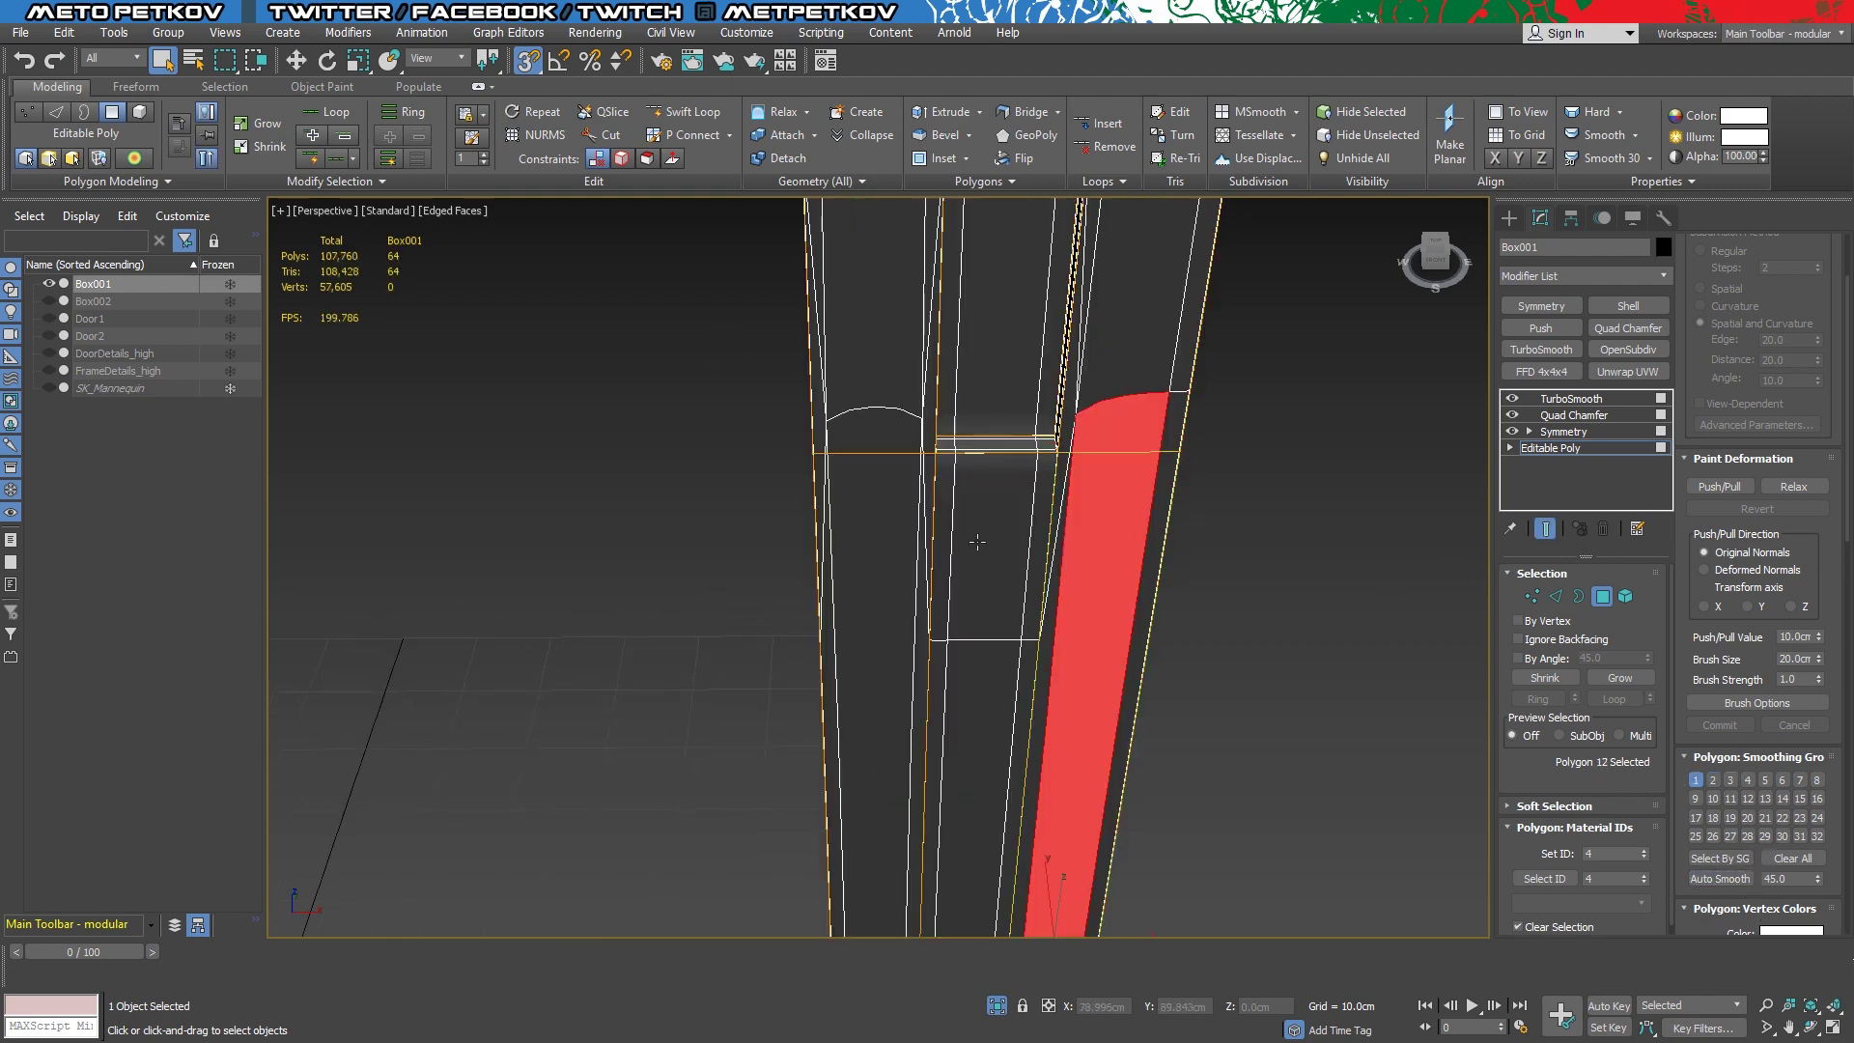
Reselect the two lower pillar polygons and inspect them around the right pillar
{"action": "left_click", "coordinate": [1303, 610]}
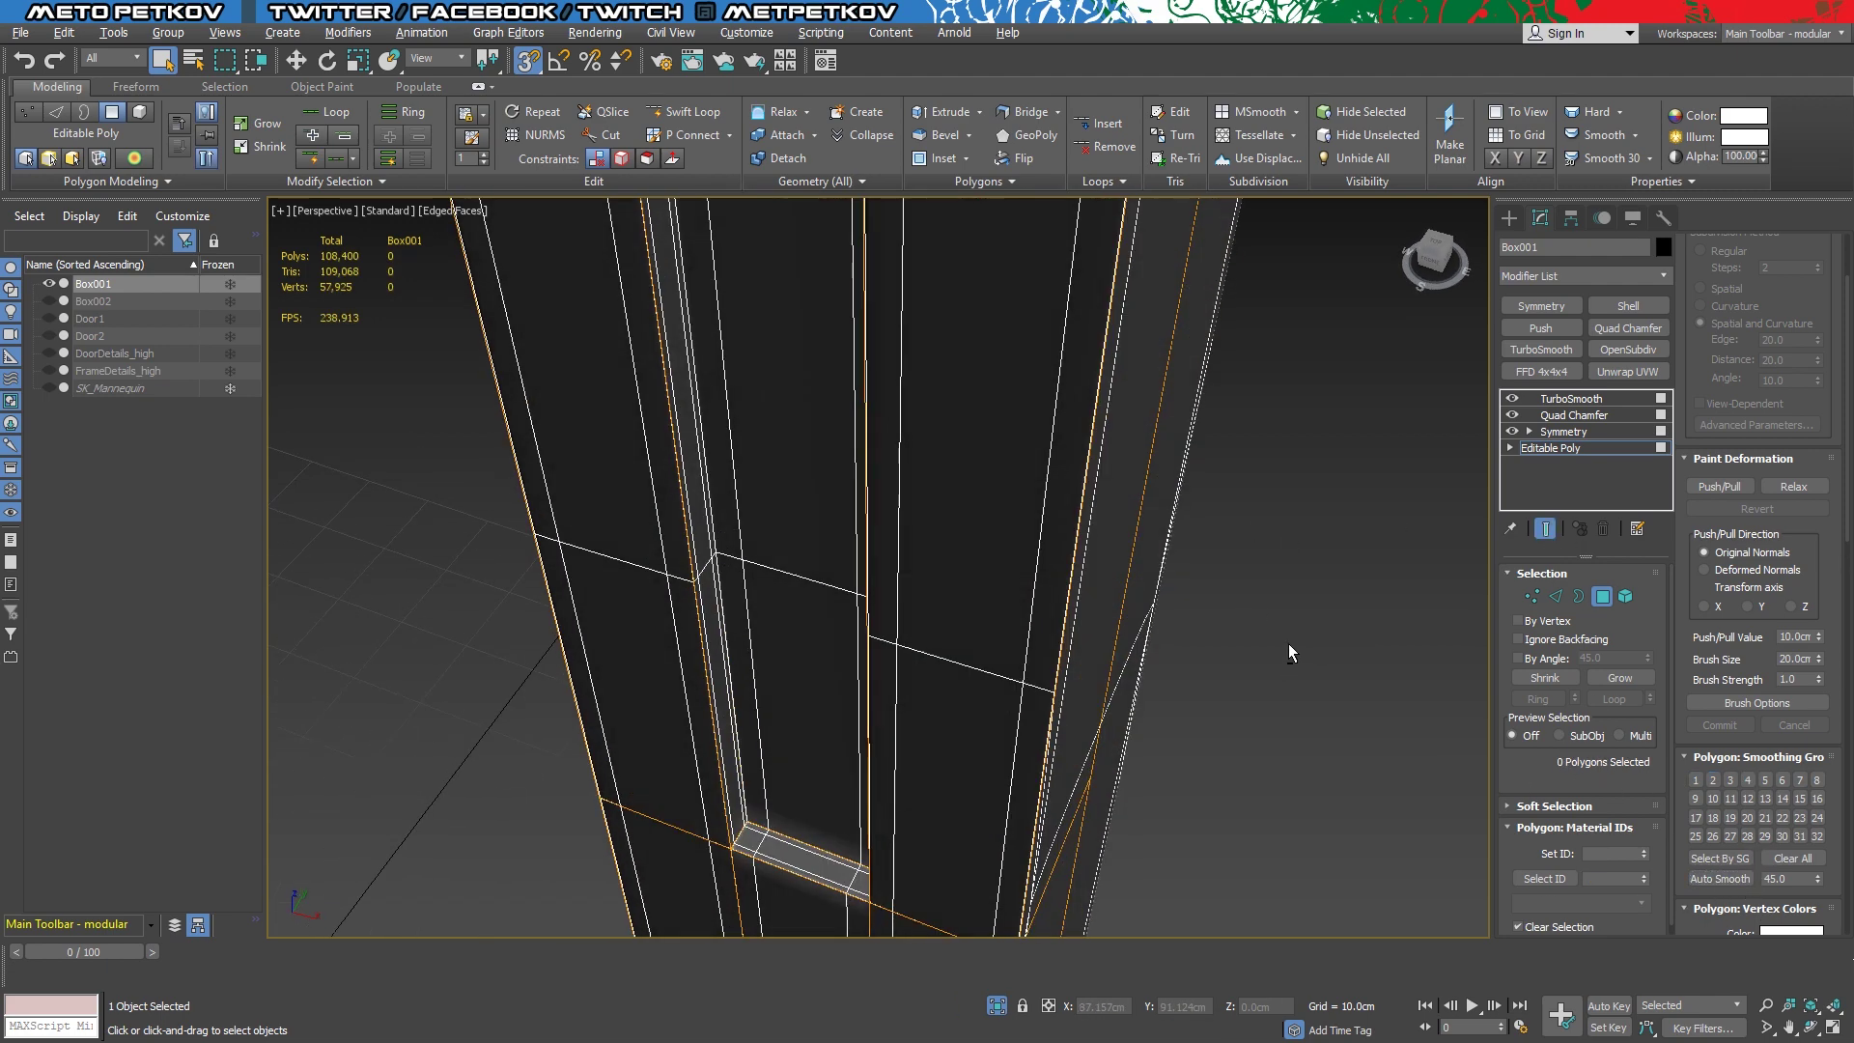
{"action": "mouse_move", "coordinate": [1291, 650]}
{"action": "middle_mouse_down", "text": "alt"}
{"action": "mouse_move", "coordinate": [1316, 505]}
{"action": "mouse_move", "coordinate": [1051, 499]}
{"action": "mouse_move", "coordinate": [1167, 492]}
{"action": "middle_mouse_up", "text": "alt"}
{"action": "scroll", "coordinate": [1293, 505], "scroll_direction": "down", "scroll_amount": 3}
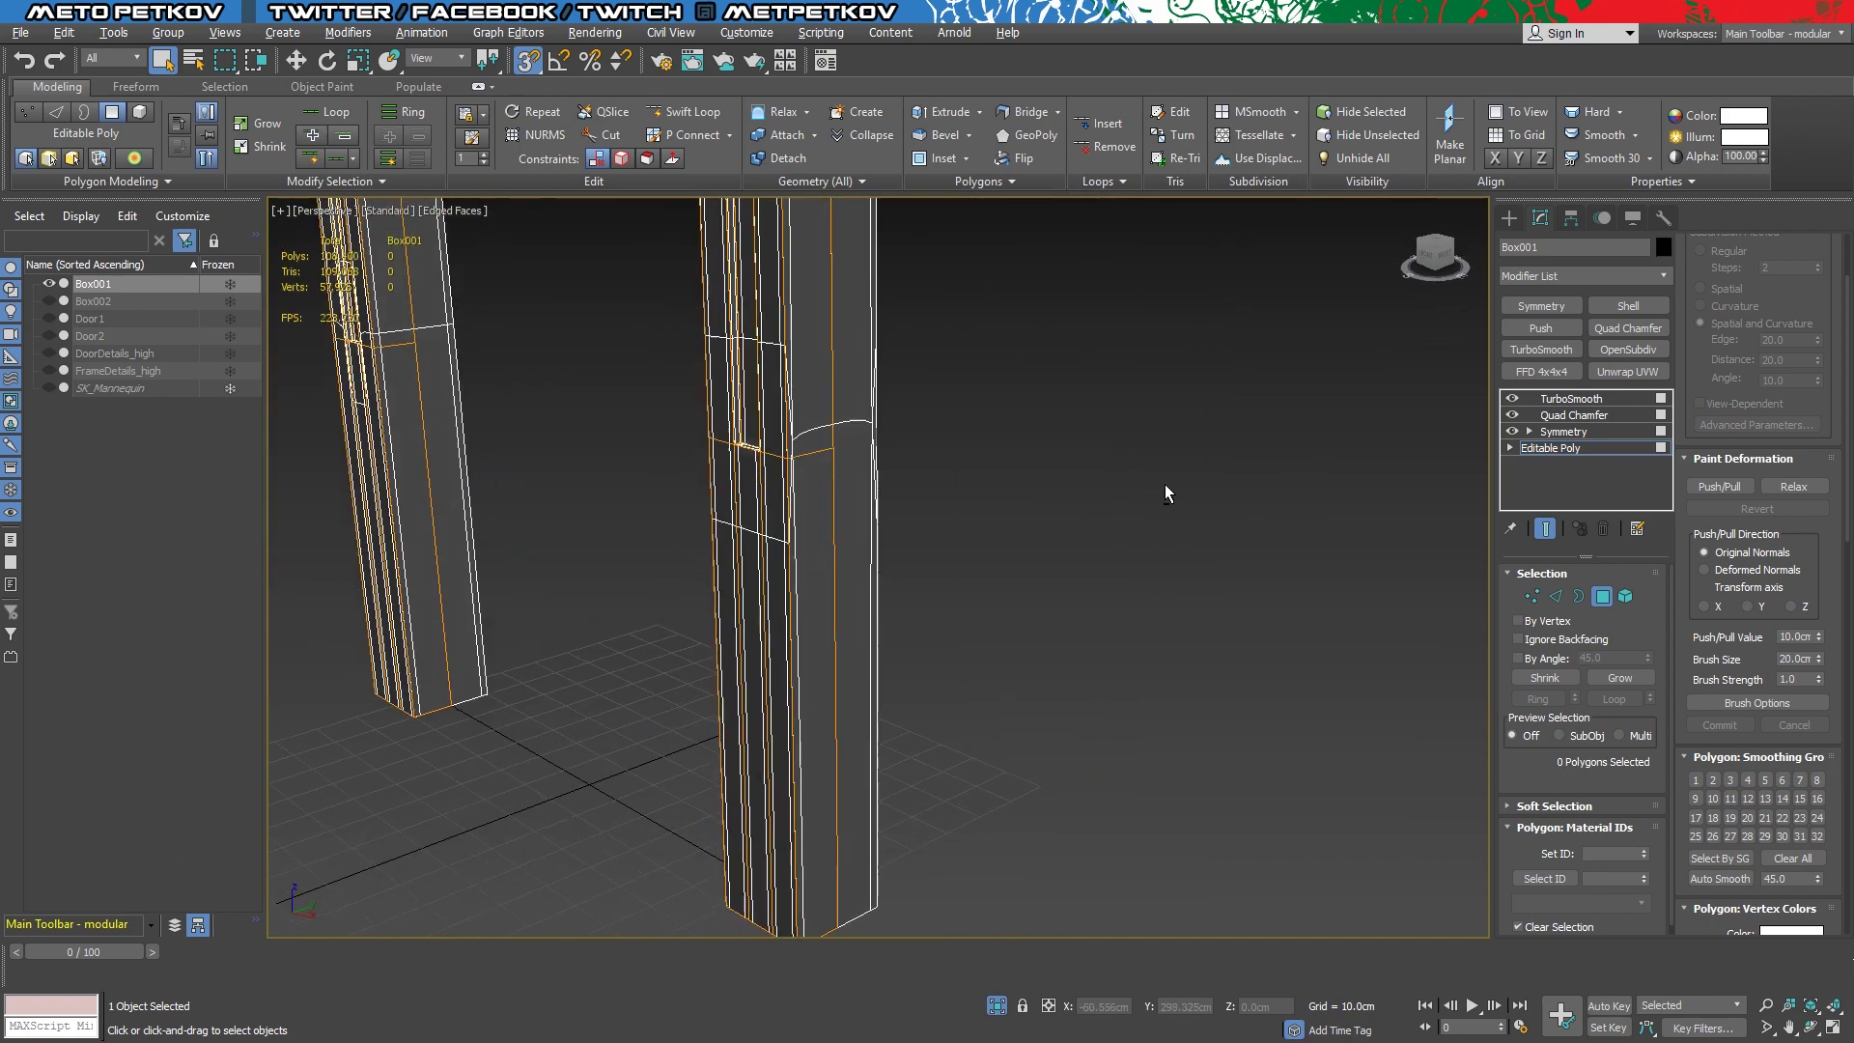
{"action": "key", "text": "ctrl+z"}
{"action": "scroll", "coordinate": [915, 302], "scroll_direction": "down", "scroll_amount": 5}
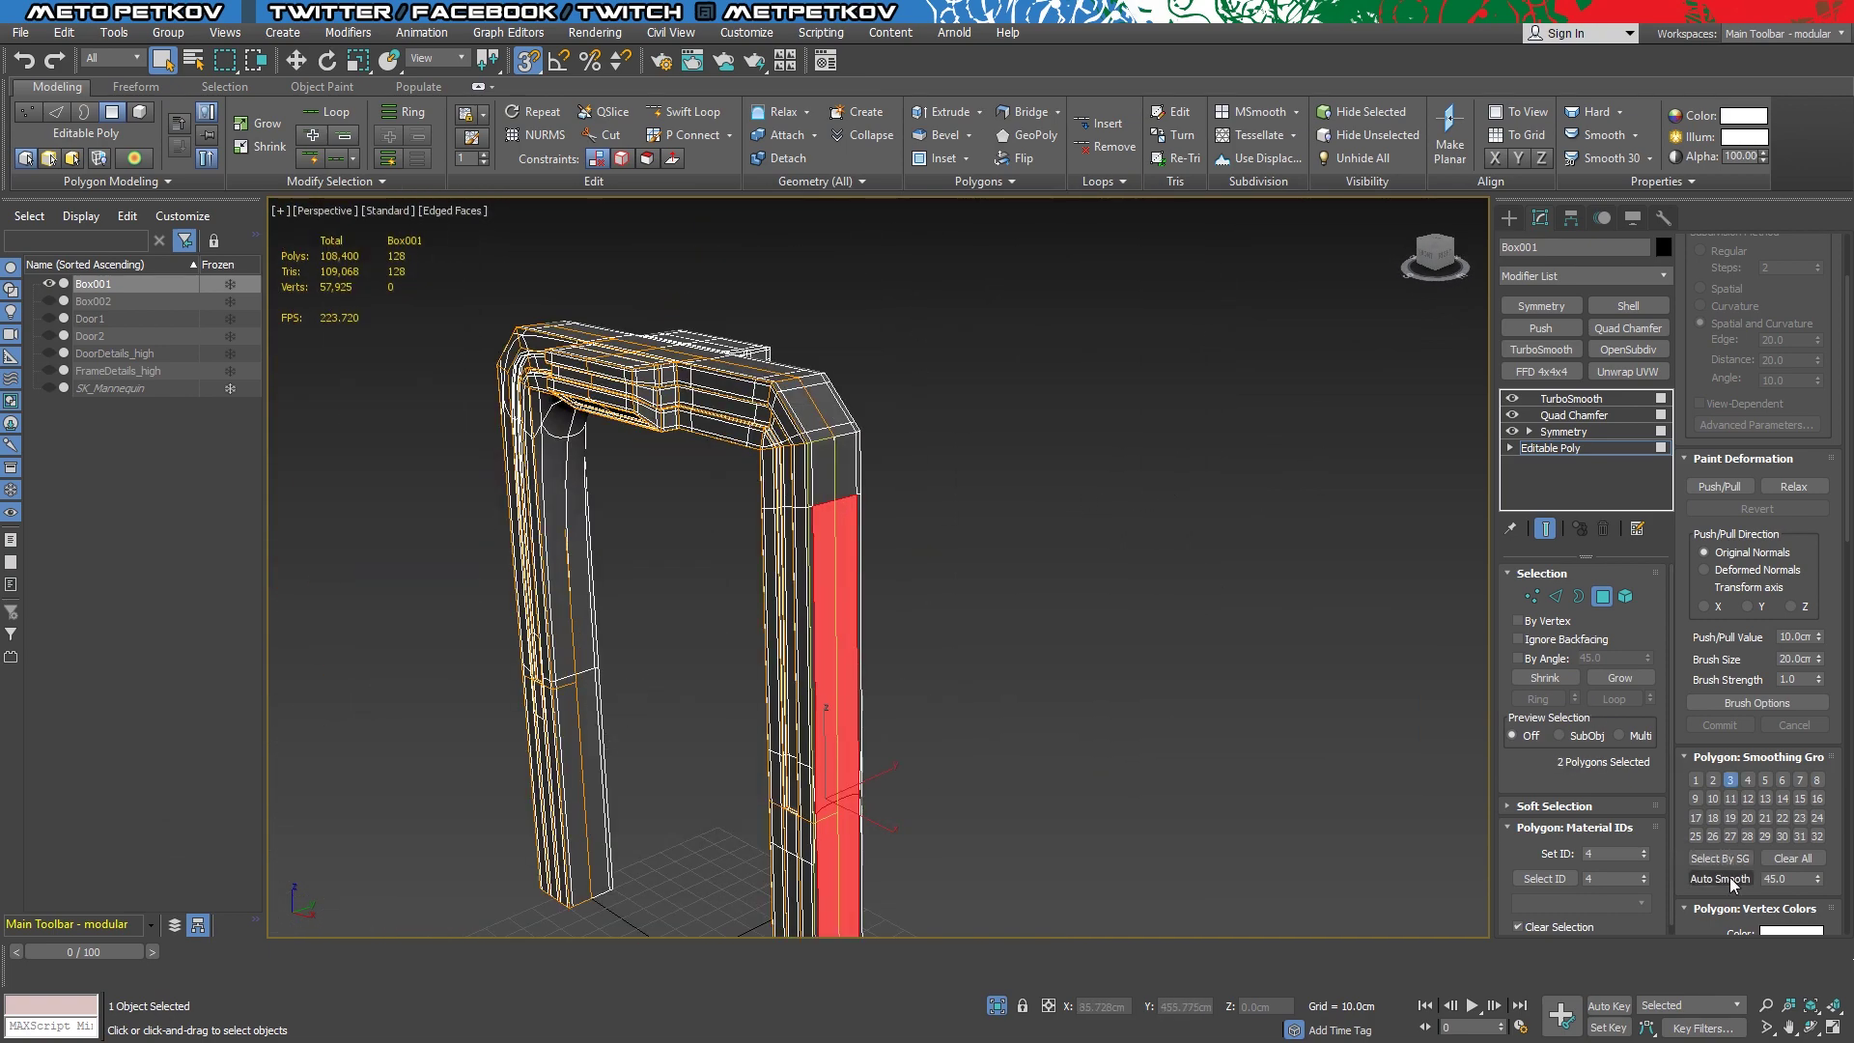
{"action": "middle_click_drag", "start_coordinate": [1032, 645], "coordinate": [1069, 542], "text": "alt"}
{"action": "left_click", "coordinate": [1104, 577]}
{"action": "scroll", "coordinate": [1105, 577], "scroll_direction": "down", "scroll_amount": 3}
{"action": "scroll", "coordinate": [1376, 589], "scroll_direction": "up", "scroll_amount": 3}
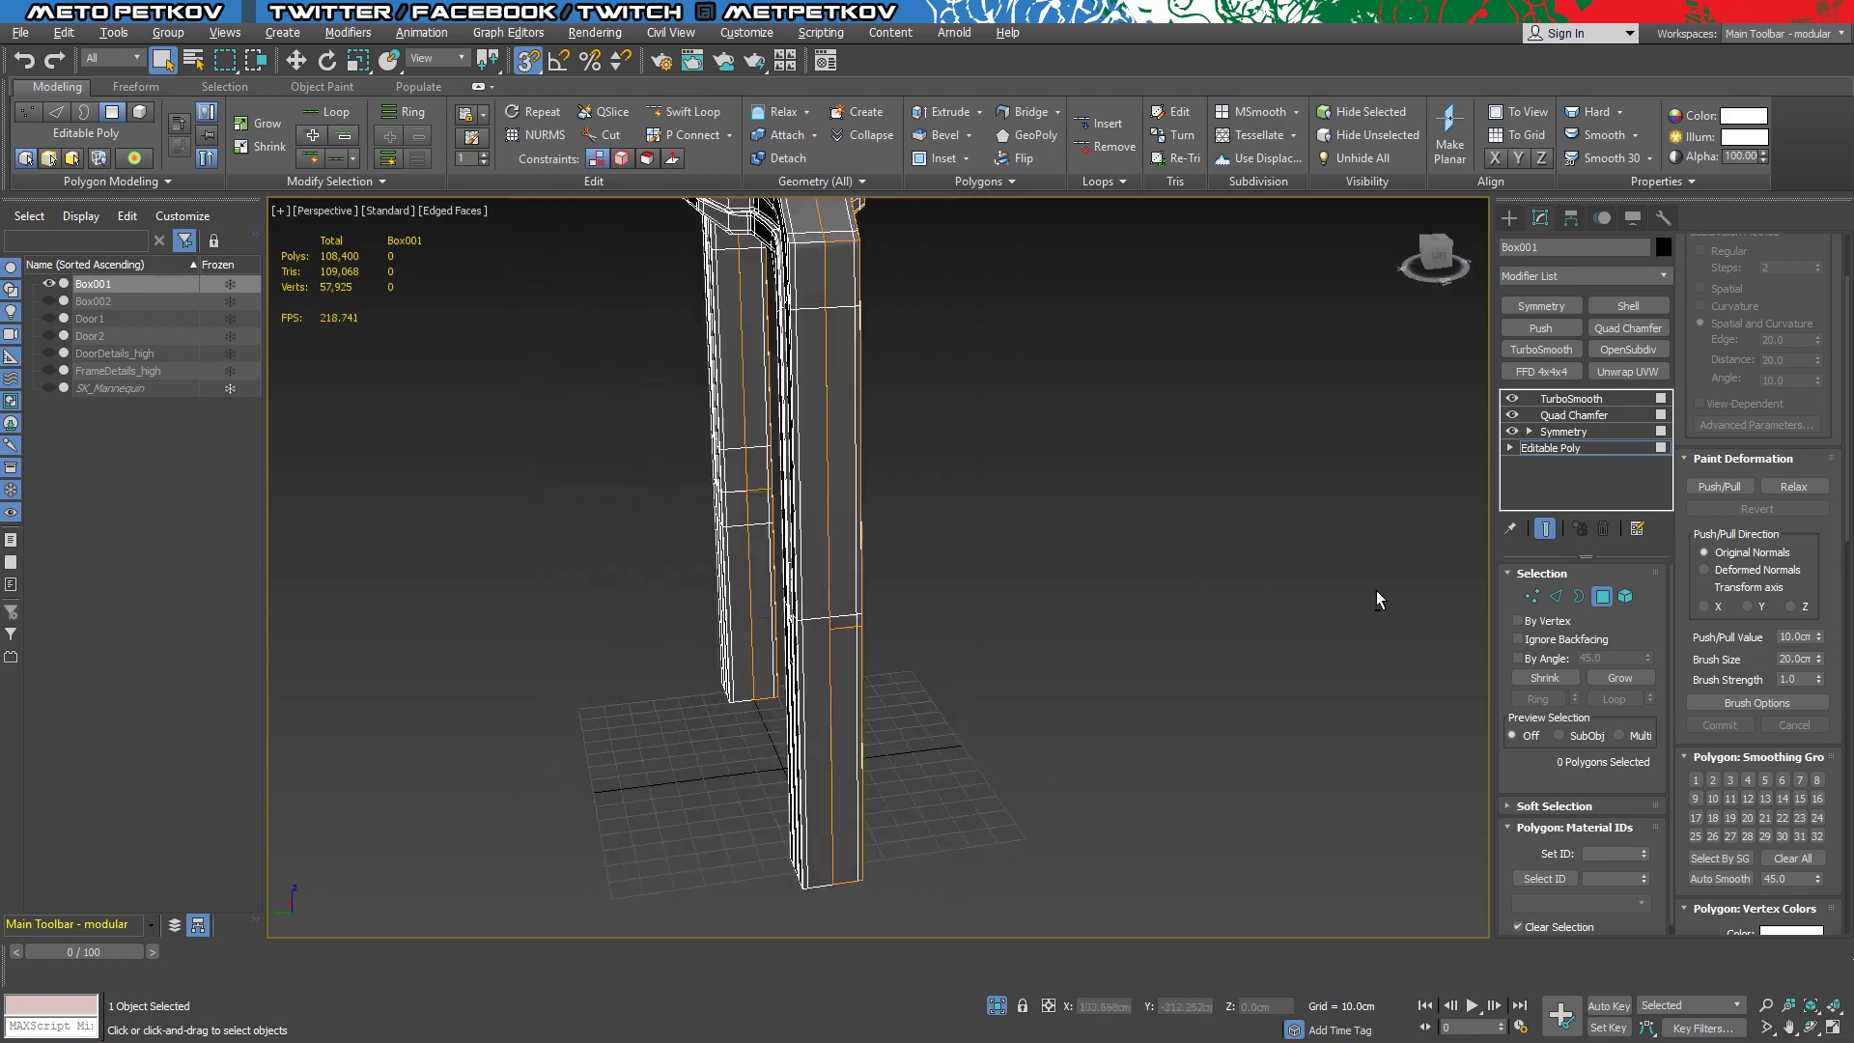
{"action": "scroll", "coordinate": [1116, 577], "scroll_direction": "down", "scroll_amount": 3}
{"action": "scroll", "coordinate": [1091, 581], "scroll_direction": "up", "scroll_amount": 5}
{"action": "scroll", "coordinate": [1049, 582], "scroll_direction": "down", "scroll_amount": 2}
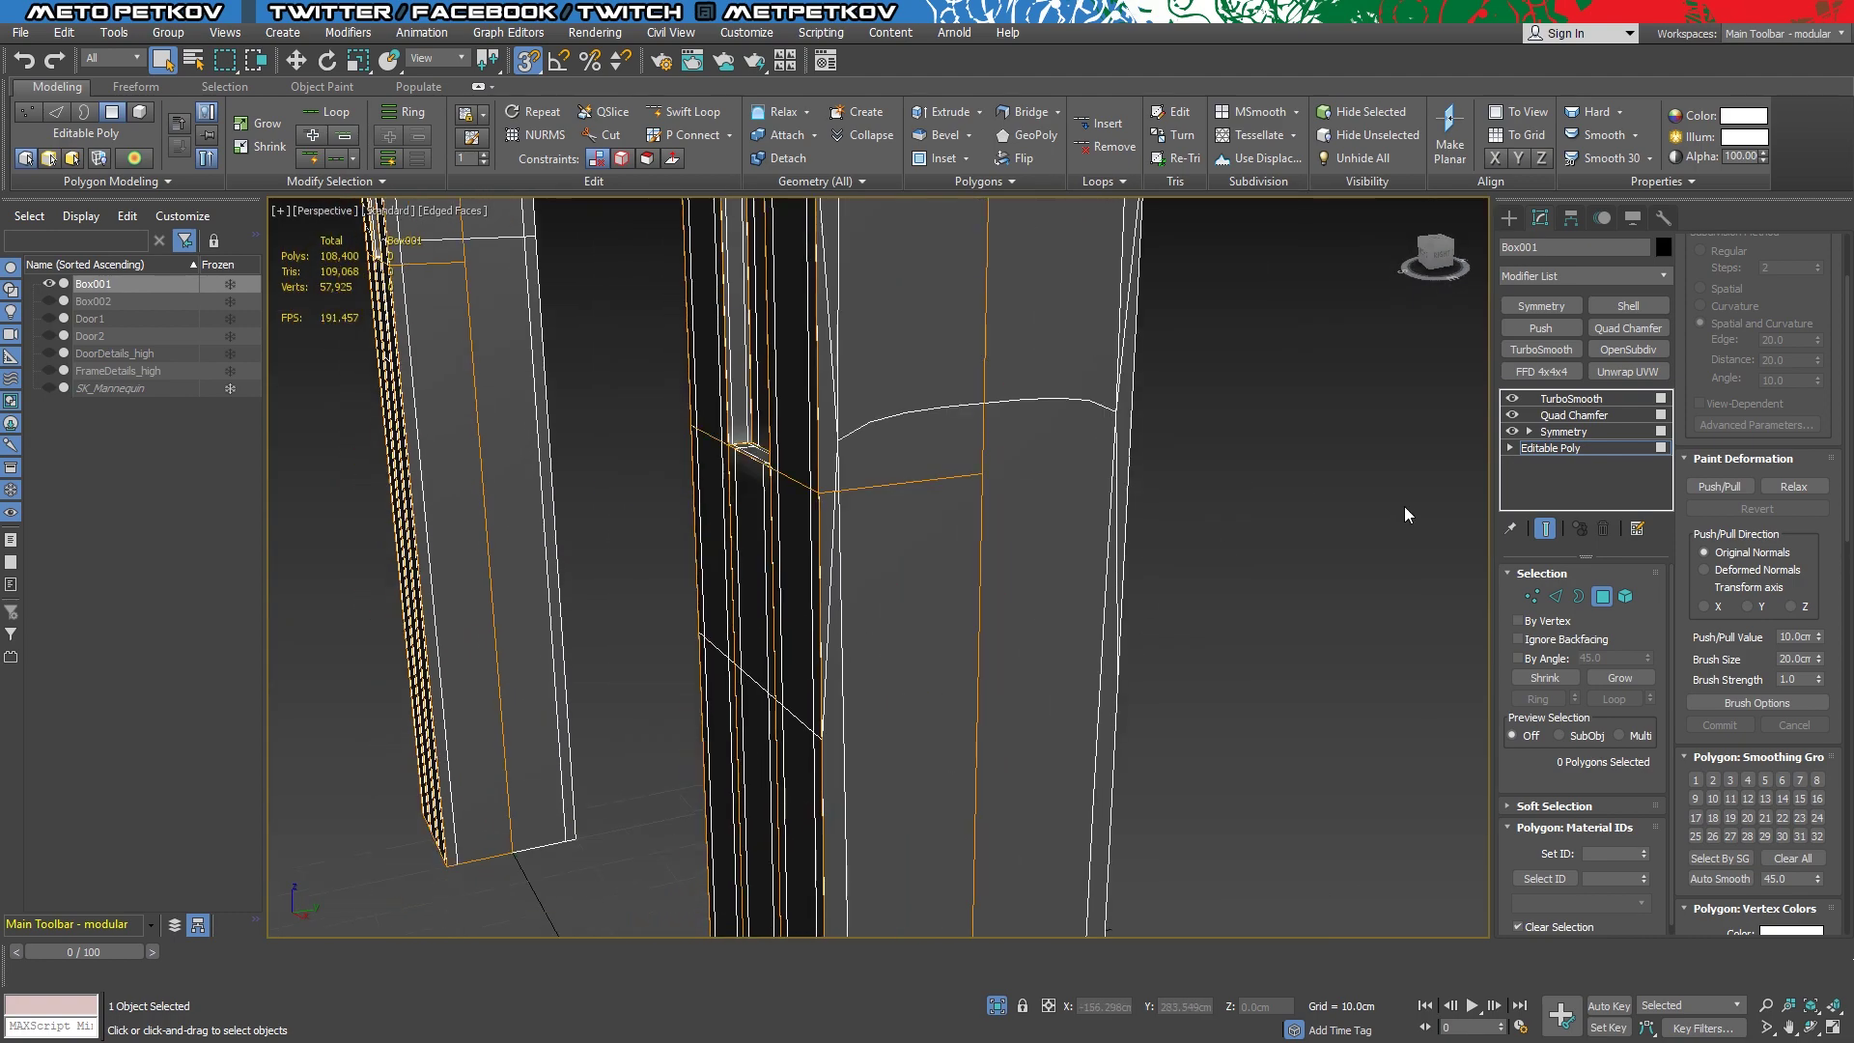
{"action": "middle_click_drag", "start_coordinate": [1404, 513], "coordinate": [1237, 526], "text": "alt"}
{"action": "scroll", "coordinate": [1255, 518], "scroll_direction": "down", "scroll_amount": 3}
Compare the pillars with and without smoothing, view the whole frame, and remove TurboSmooth
{"action": "left_click", "coordinate": [1545, 528]}
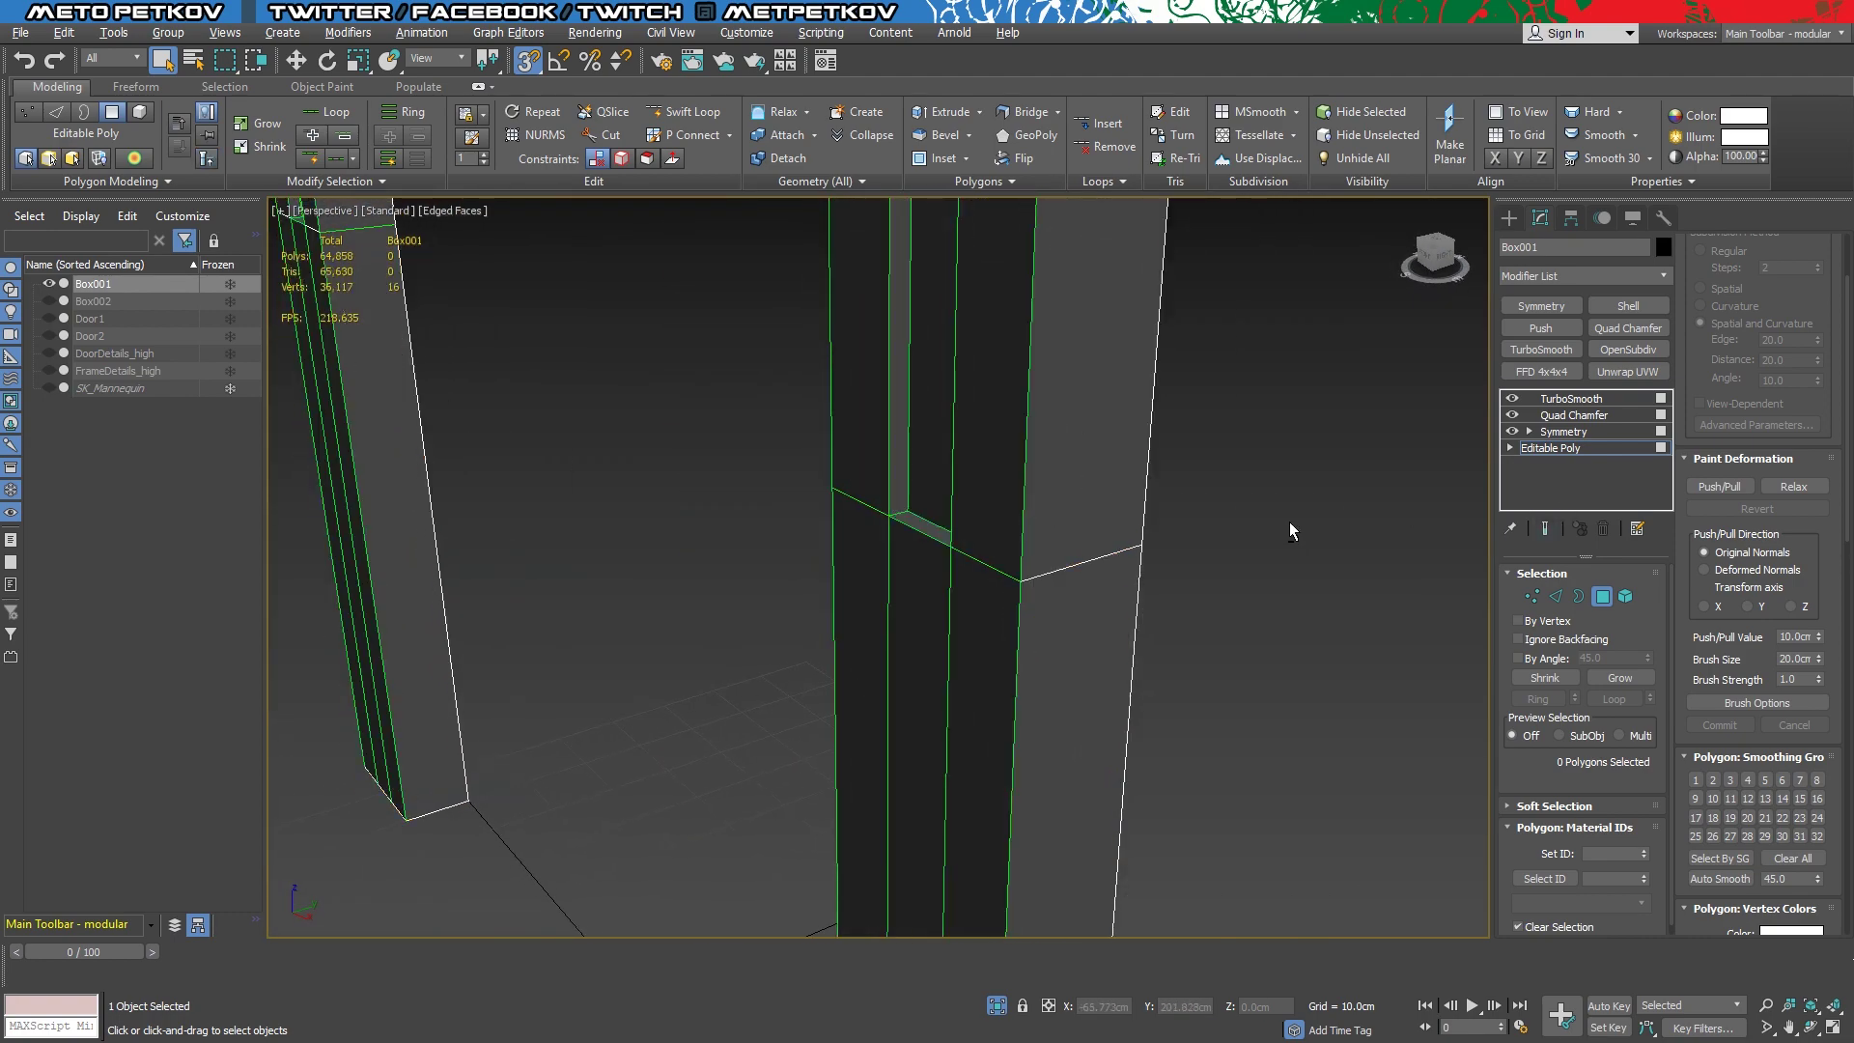
{"action": "left_click", "coordinate": [1544, 531]}
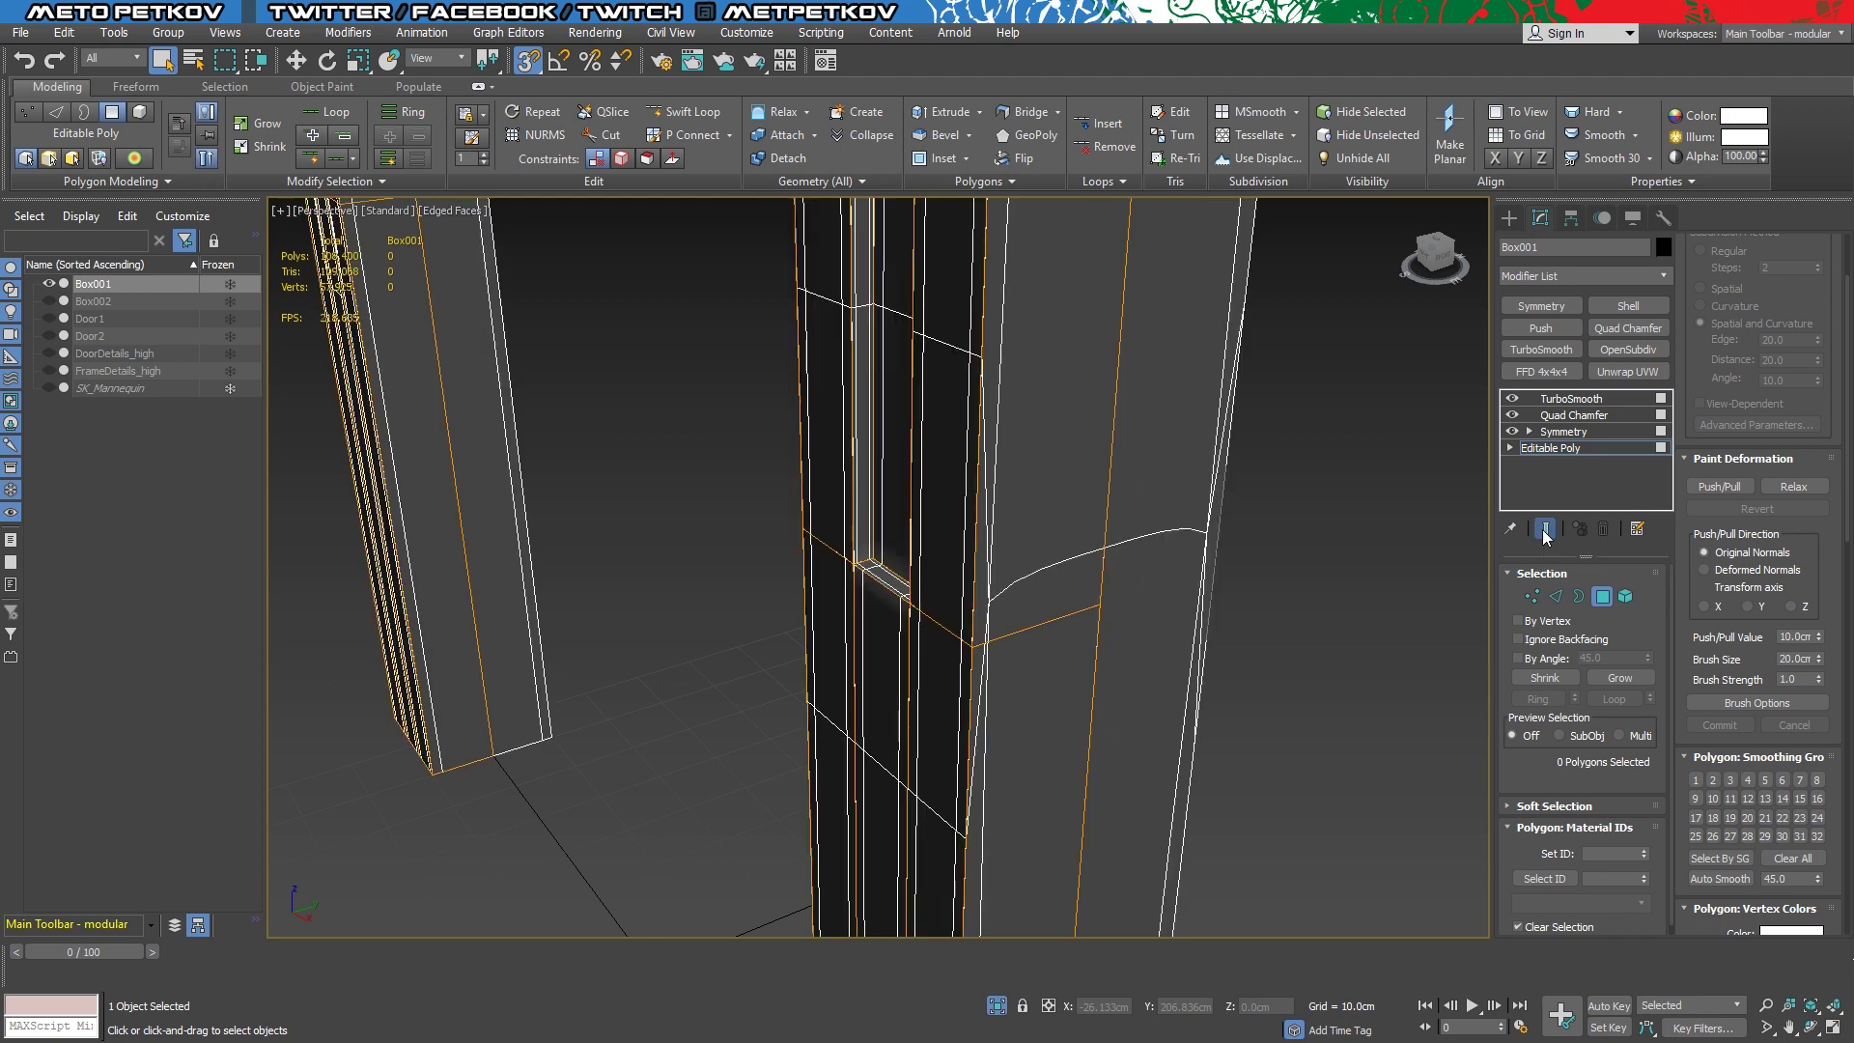
{"action": "left_click", "coordinate": [1544, 529]}
{"action": "left_click", "coordinate": [1544, 531]}
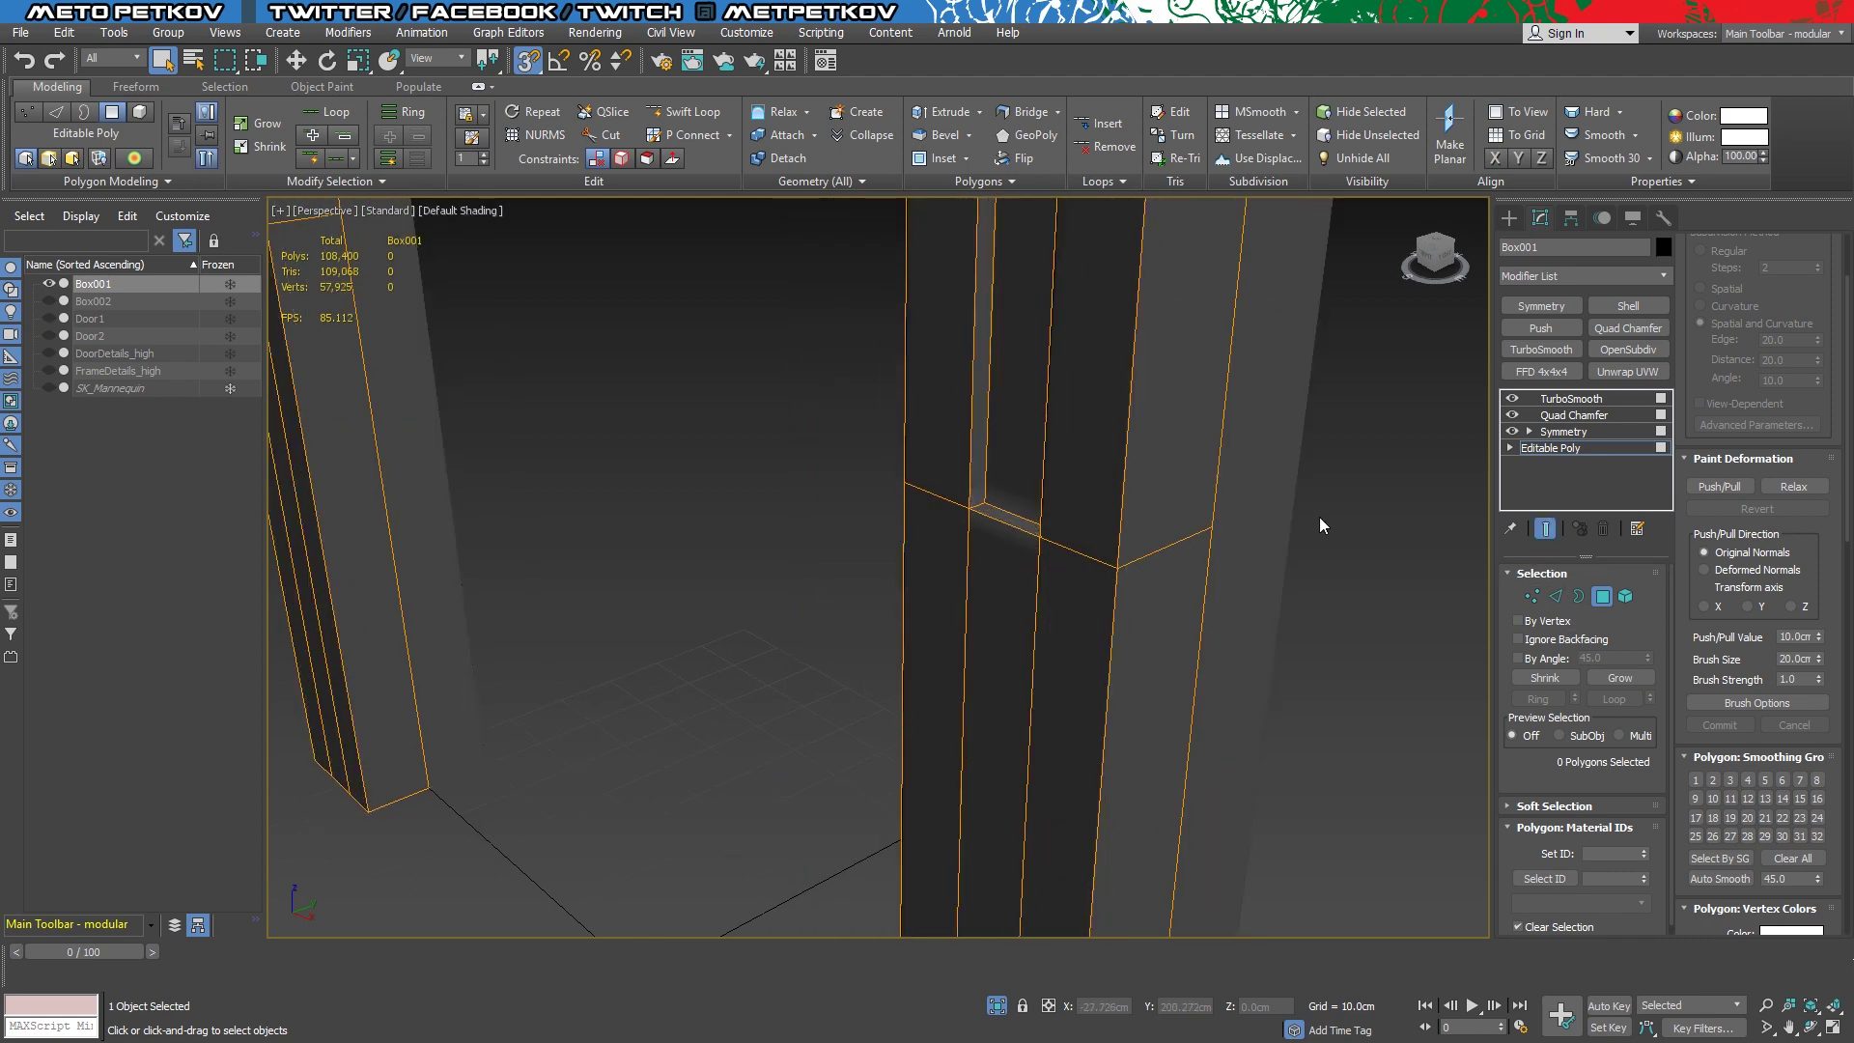
{"action": "scroll", "coordinate": [1399, 515], "scroll_direction": "down", "scroll_amount": 10}
{"action": "mouse_move", "coordinate": [1338, 507]}
{"action": "middle_mouse_down", "text": "alt"}
{"action": "mouse_move", "coordinate": [1249, 542]}
{"action": "mouse_move", "coordinate": [1221, 601]}
{"action": "middle_mouse_up", "text": "alt"}
{"action": "left_click", "coordinate": [1571, 399]}
Remove Quad Chamfer and Symmetry, then delete the frame's left half
{"action": "left_click", "coordinate": [1602, 529]}
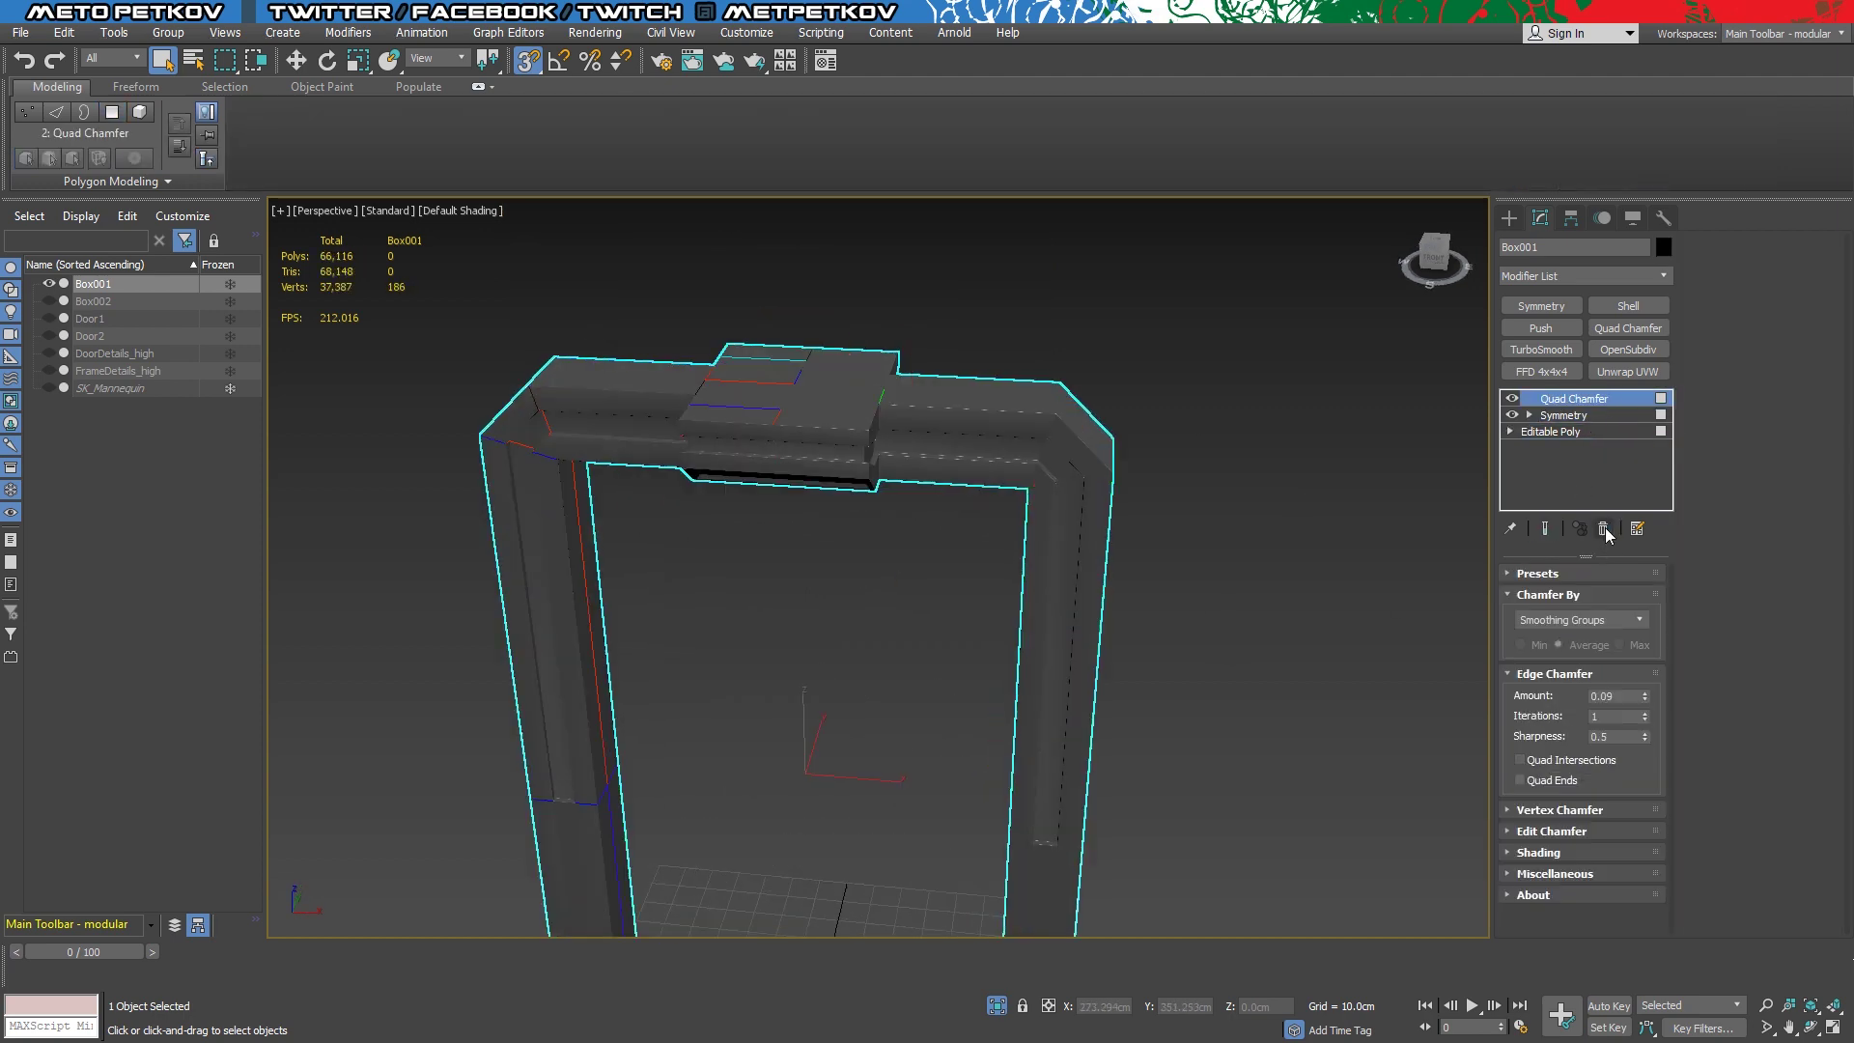
{"action": "left_click", "coordinate": [1602, 529]}
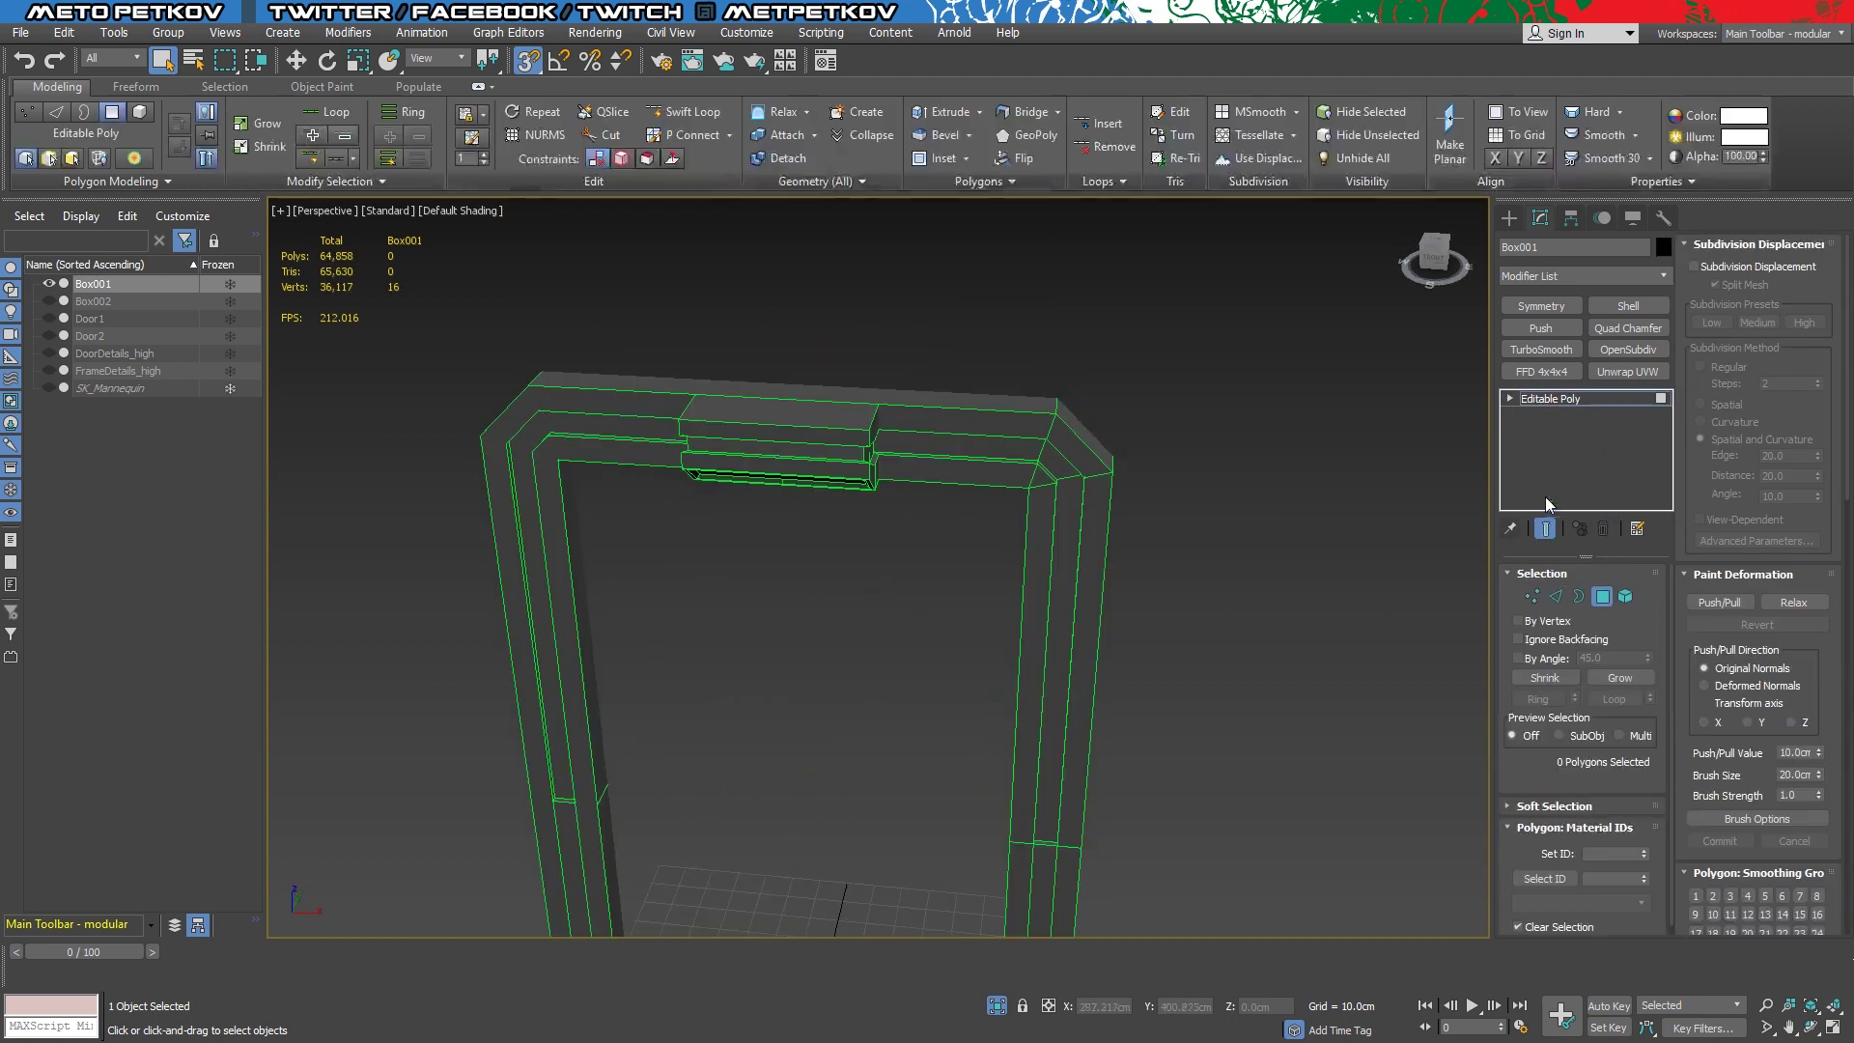
{"action": "mouse_move", "coordinate": [1267, 576]}
{"action": "middle_mouse_down", "text": "alt"}
{"action": "mouse_move", "coordinate": [1208, 587]}
{"action": "mouse_move", "coordinate": [1207, 636]}
{"action": "mouse_move", "coordinate": [1248, 628]}
{"action": "middle_mouse_up", "text": "alt"}
{"action": "key", "text": "F4"}
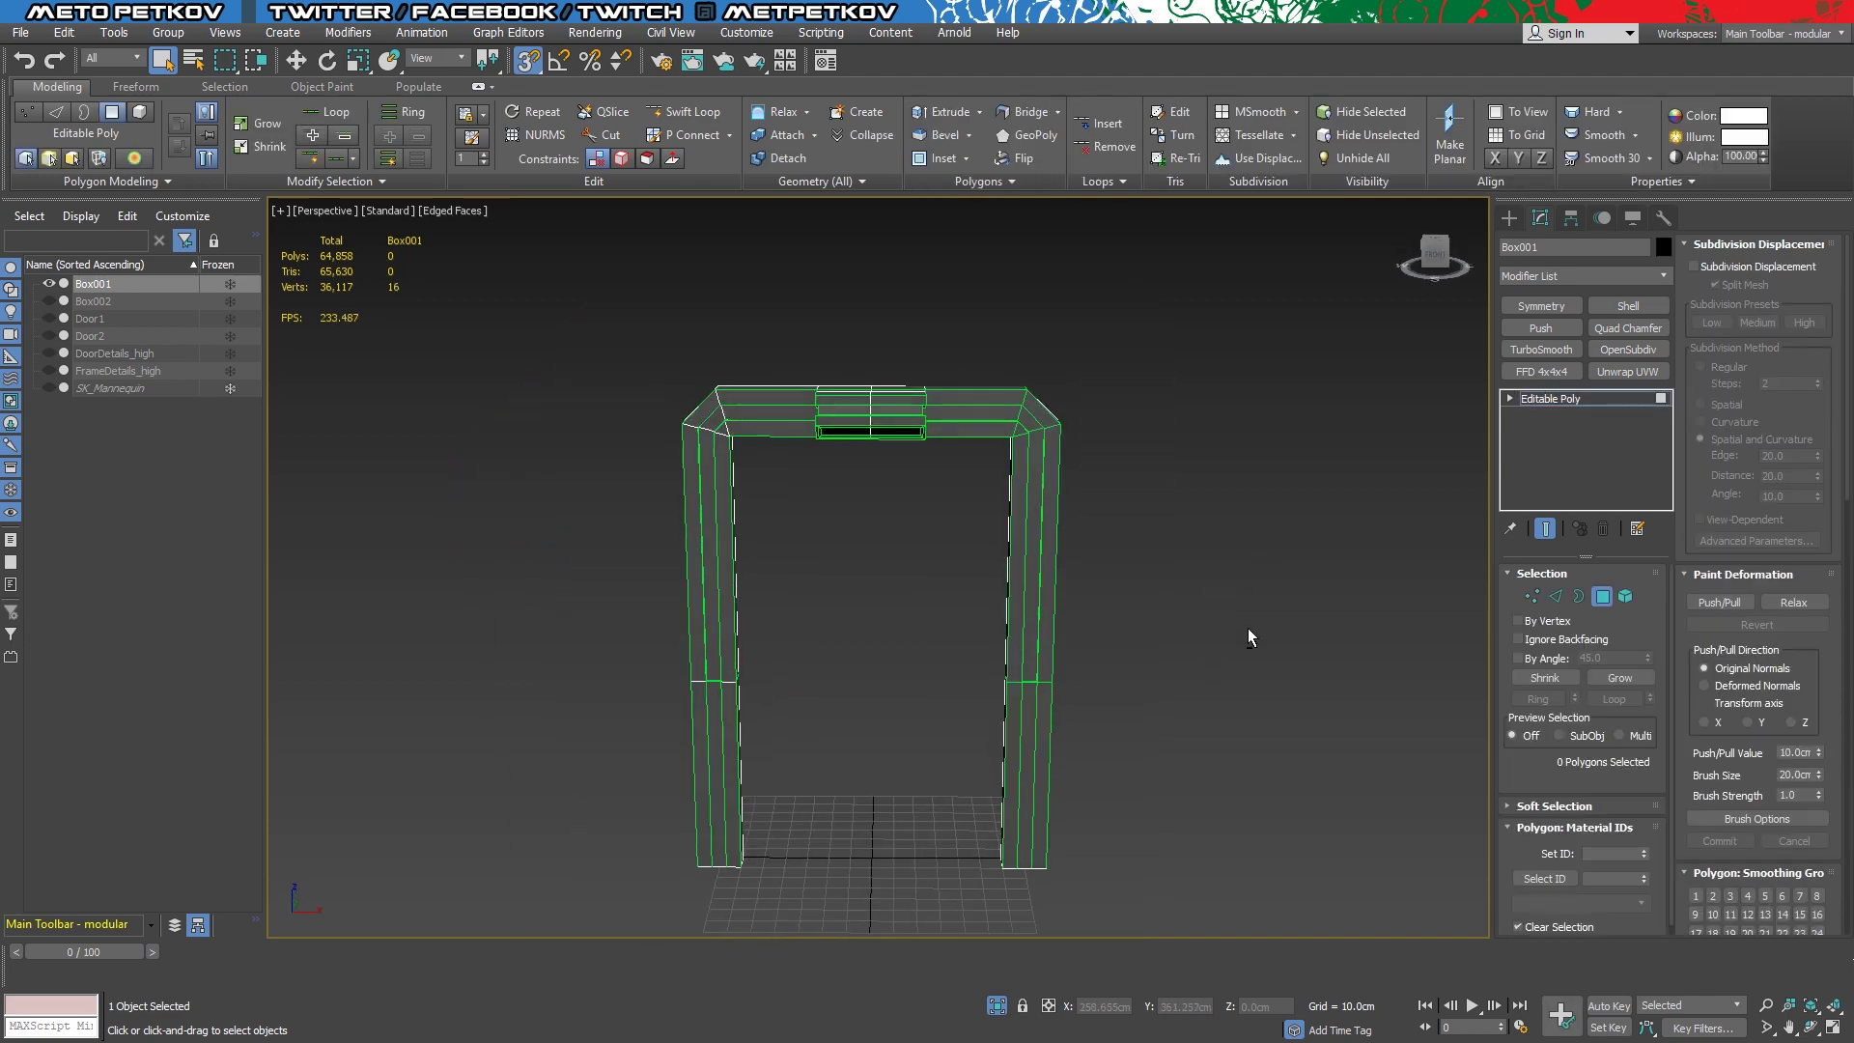
{"action": "left_click_drag", "start_coordinate": [634, 581], "coordinate": [848, 918]}
{"action": "key", "text": "Delete"}
{"action": "mouse_move", "coordinate": [848, 918]}
{"action": "middle_mouse_down", "text": "alt"}
{"action": "mouse_move", "coordinate": [925, 384]}
{"action": "mouse_move", "coordinate": [934, 543]}
{"action": "middle_mouse_up", "text": "alt"}
{"action": "scroll", "coordinate": [935, 545], "scroll_direction": "up", "scroll_amount": 5}
Mirror the half frame with Symmetry and collapse it into the base mesh
{"action": "key", "text": "2"}
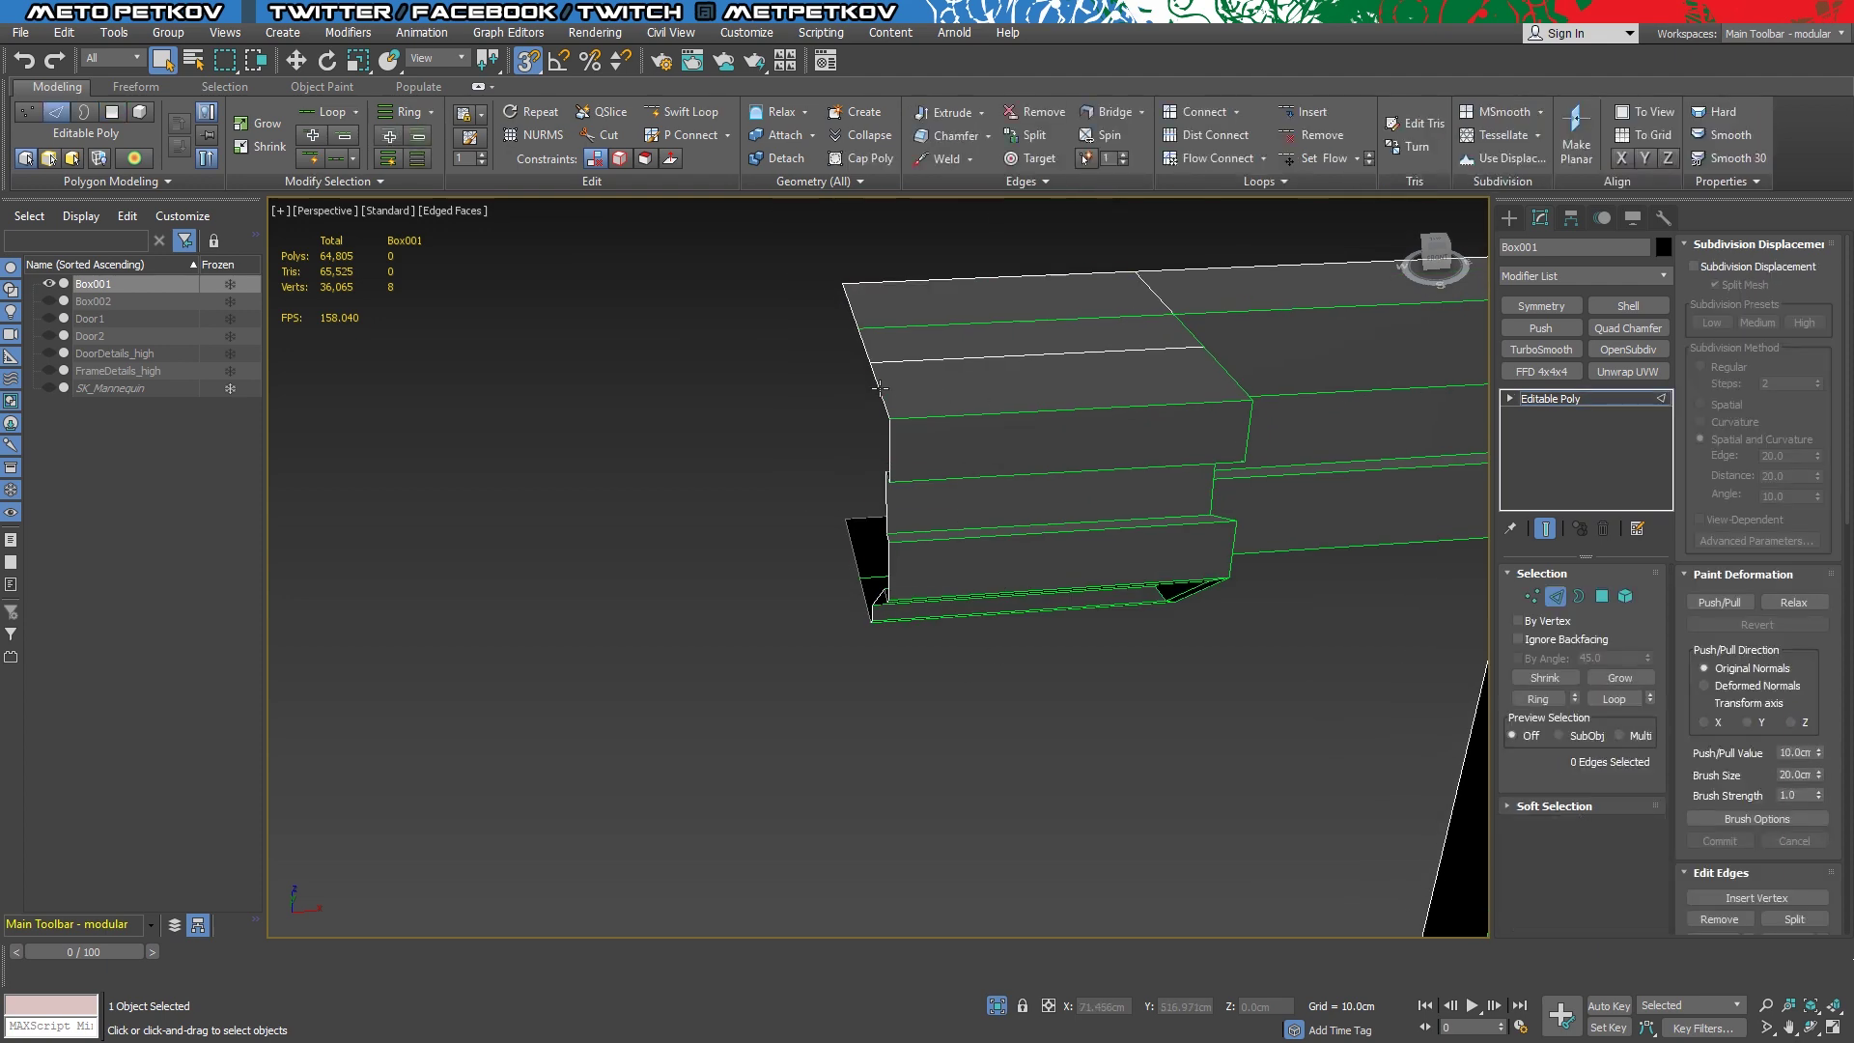
{"action": "mouse_move", "coordinate": [1178, 554]}
{"action": "middle_mouse_down", "text": "alt"}
{"action": "mouse_move", "coordinate": [1199, 587]}
{"action": "mouse_move", "coordinate": [866, 351]}
{"action": "middle_mouse_up", "text": "alt"}
{"action": "left_click", "coordinate": [866, 351]}
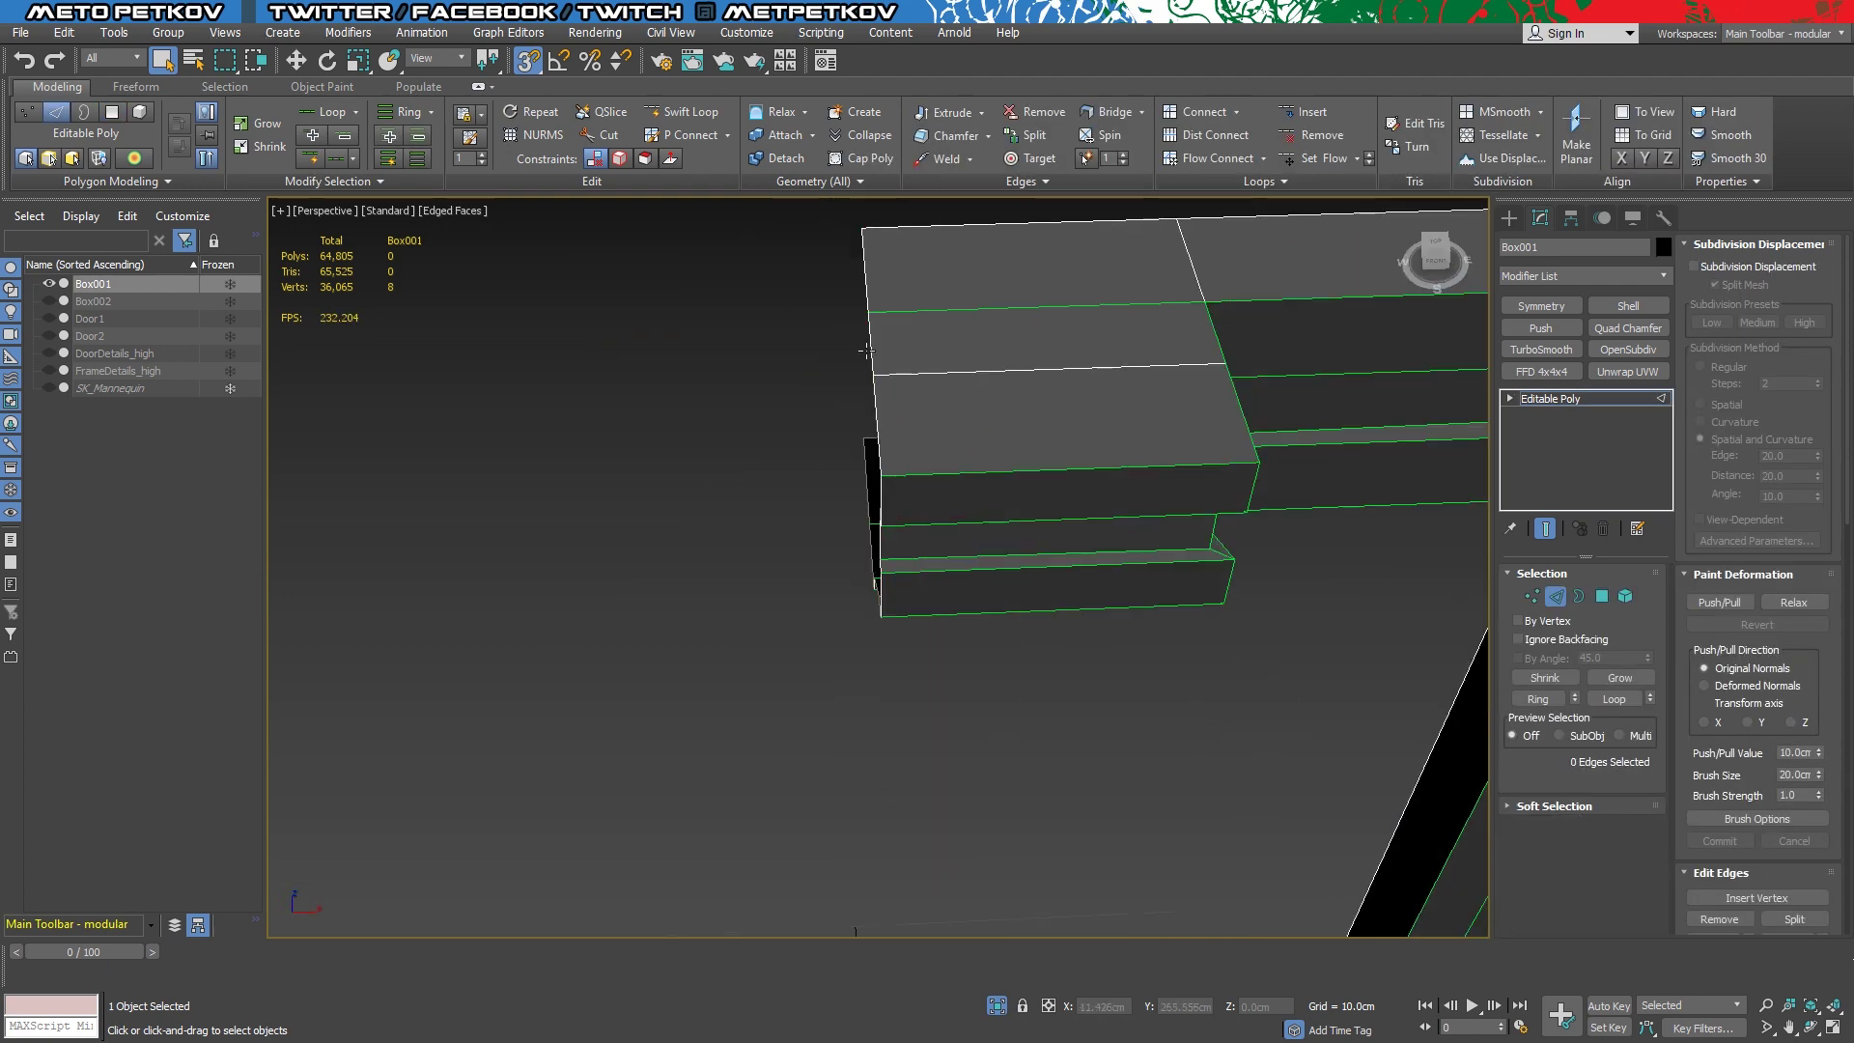
{"action": "left_click", "coordinate": [1564, 306]}
{"action": "right_click", "coordinate": [1603, 438]}
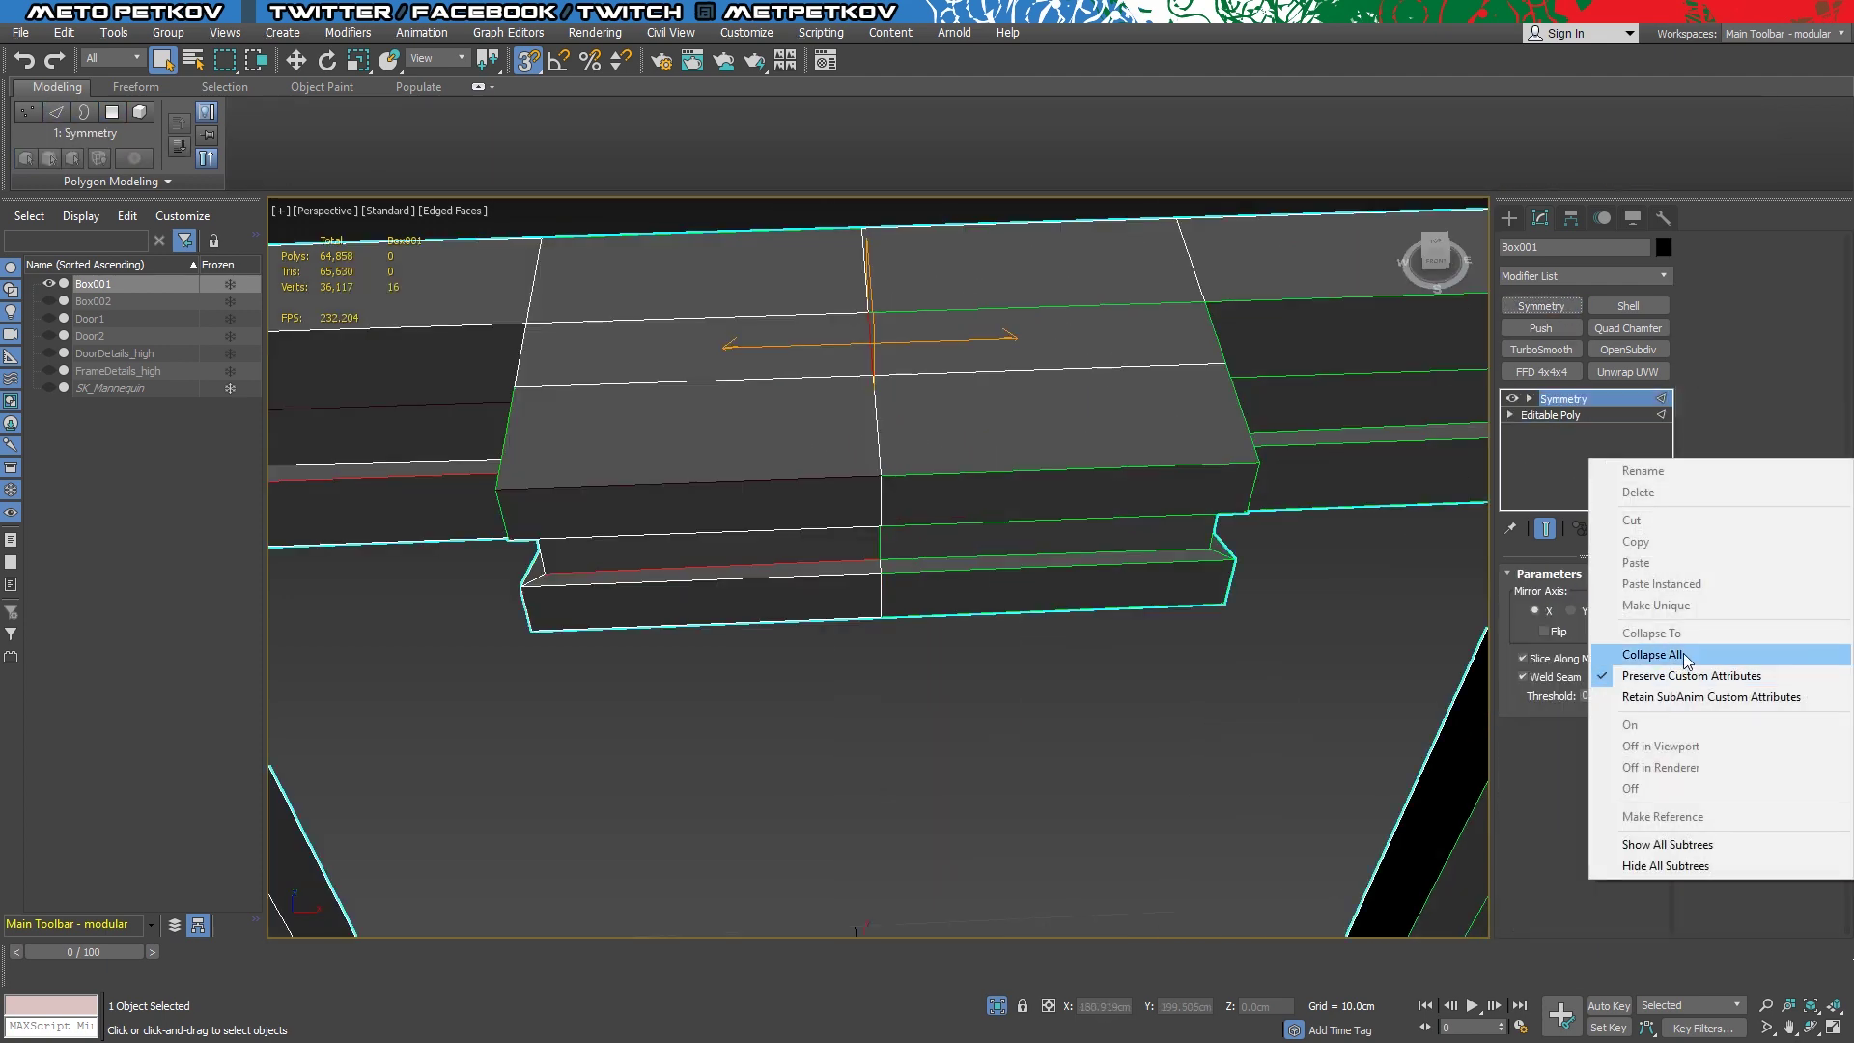
{"action": "left_click", "coordinate": [1641, 766]}
Apply a fresh Symmetry modifier to the door frame
{"action": "mouse_move", "coordinate": [1255, 579]}
{"action": "middle_mouse_down", "text": "alt"}
{"action": "mouse_move", "coordinate": [1247, 672]}
{"action": "mouse_move", "coordinate": [884, 367]}
{"action": "middle_mouse_up", "text": "alt"}
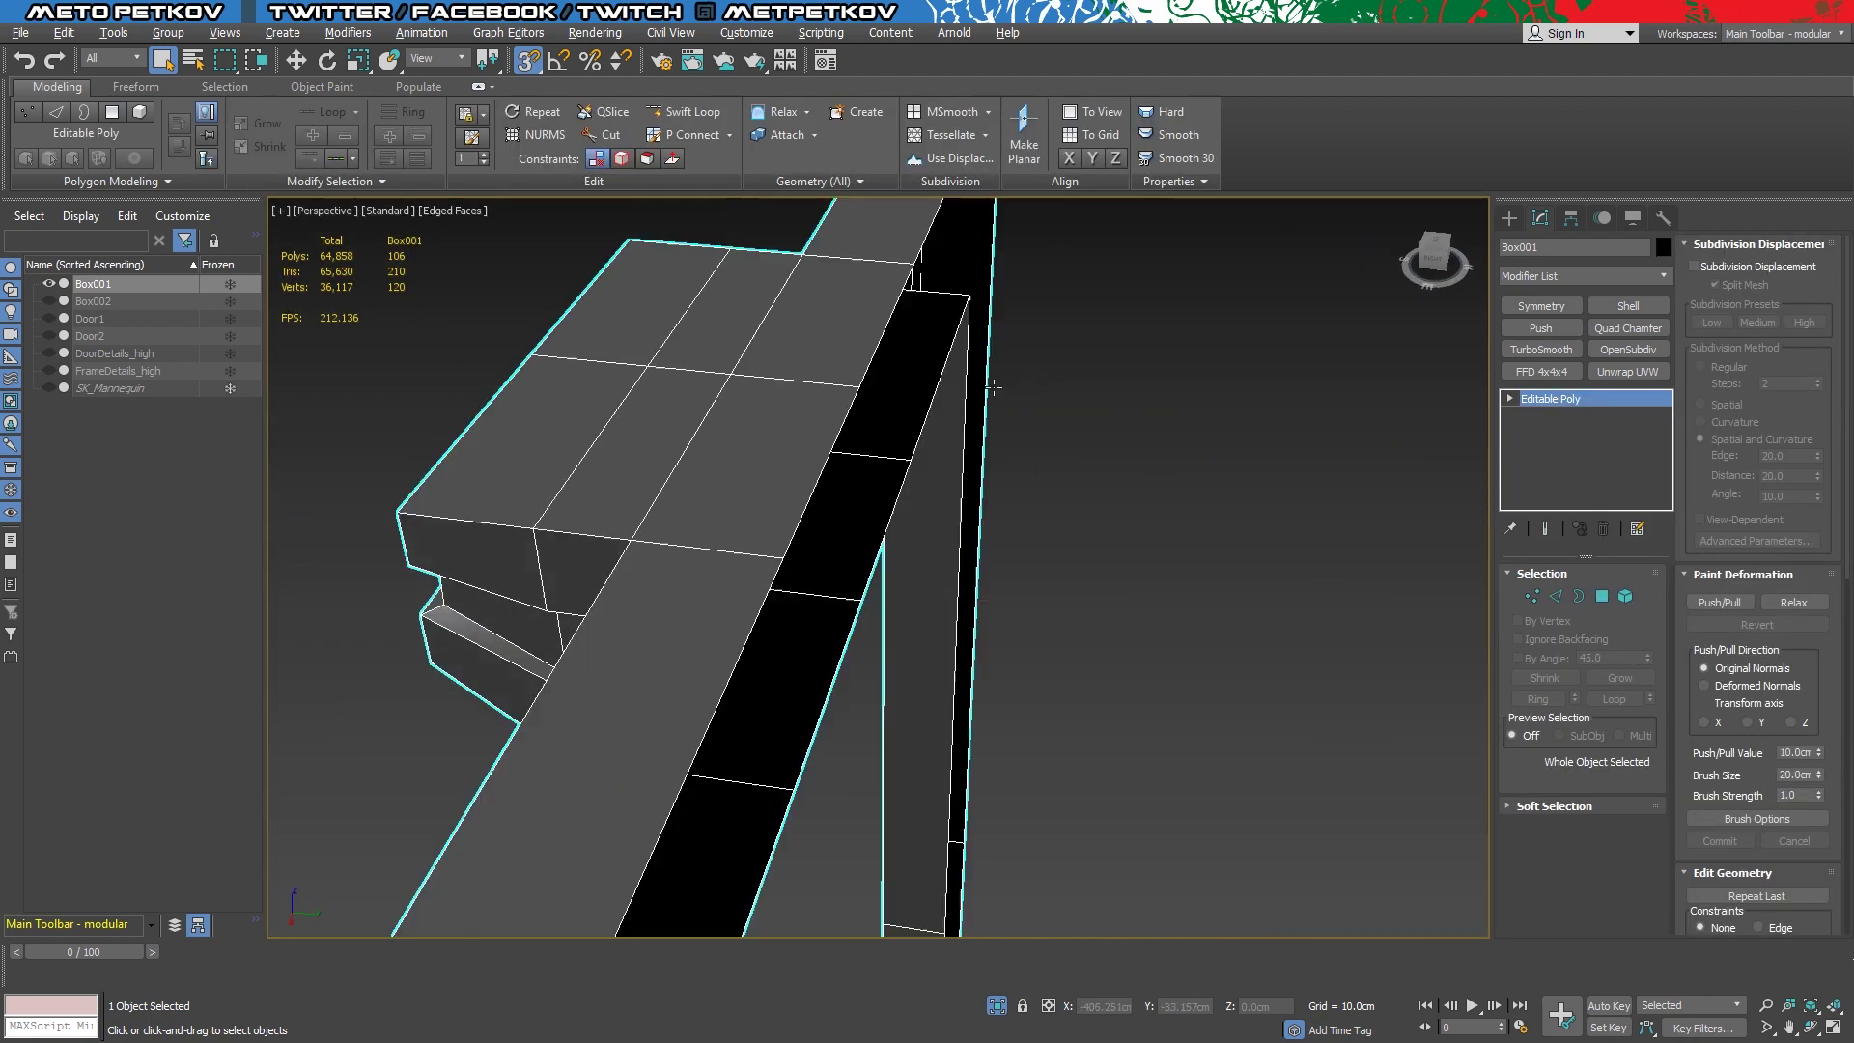
{"action": "key", "text": "2"}
{"action": "left_click", "coordinate": [883, 367]}
{"action": "left_click", "coordinate": [1533, 306]}
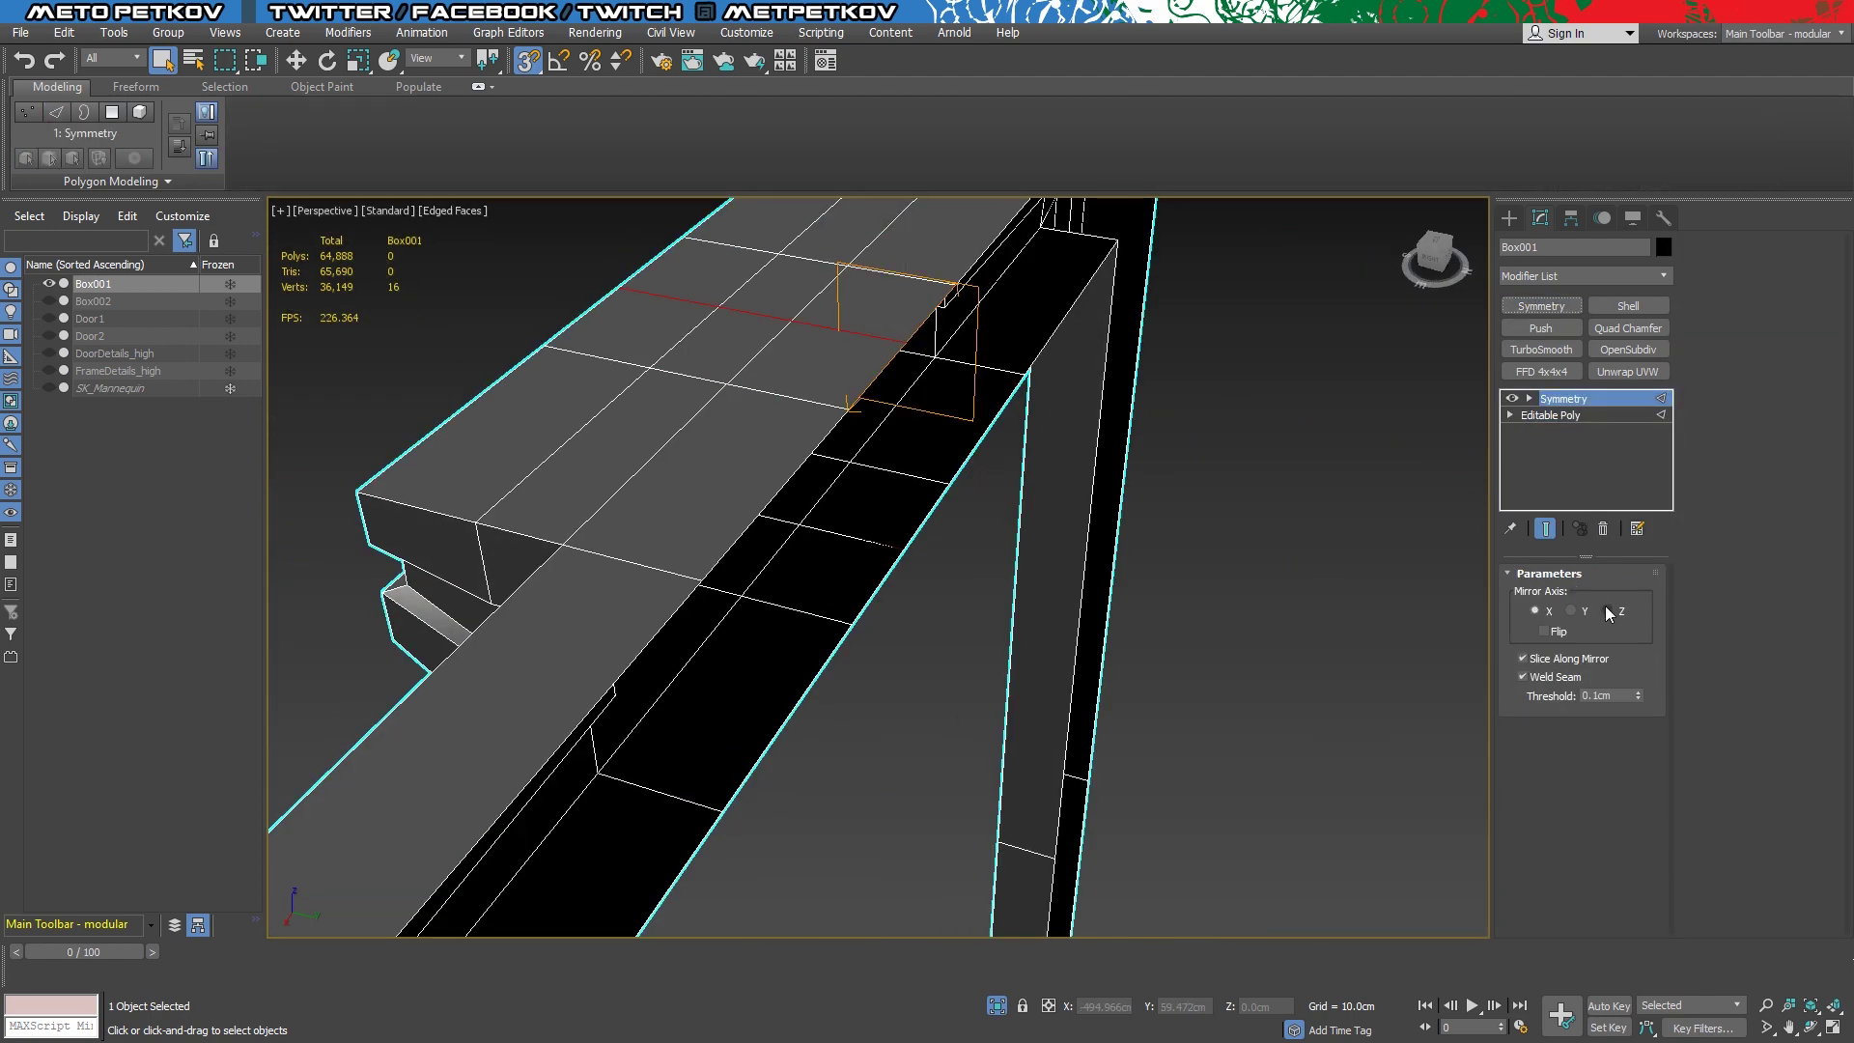
{"action": "scroll", "coordinate": [1365, 600], "scroll_direction": "down", "scroll_amount": 3}
{"action": "scroll", "coordinate": [1269, 579], "scroll_direction": "down", "scroll_amount": 4}
{"action": "middle_click_drag", "start_coordinate": [1269, 579], "coordinate": [1352, 540], "text": "alt"}
Add a Quad Chamfer using Smoothing Groups with amount 0.09
{"action": "left_click", "coordinate": [1628, 328]}
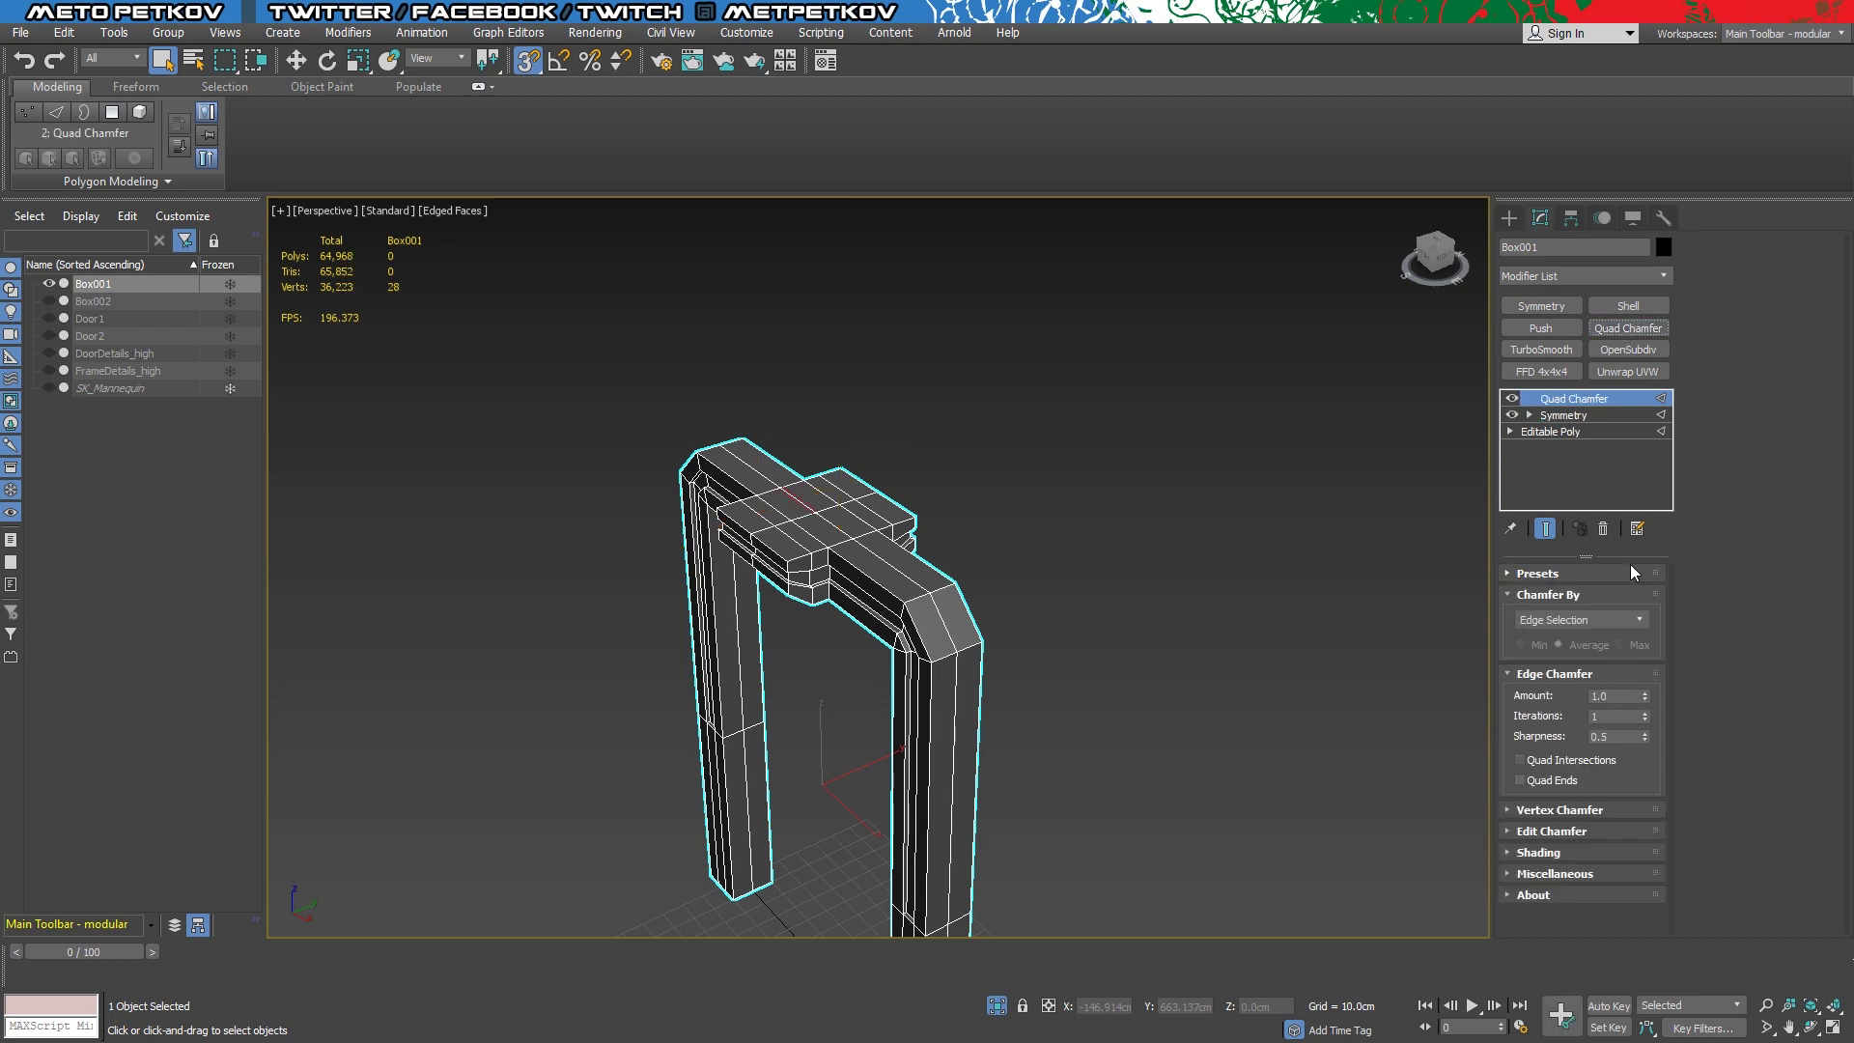
{"action": "left_click", "coordinate": [1591, 651]}
{"action": "middle_click_drag", "start_coordinate": [1081, 541], "coordinate": [1139, 529], "text": "alt"}
{"action": "scroll", "coordinate": [1139, 529], "scroll_direction": "up", "scroll_amount": 4}
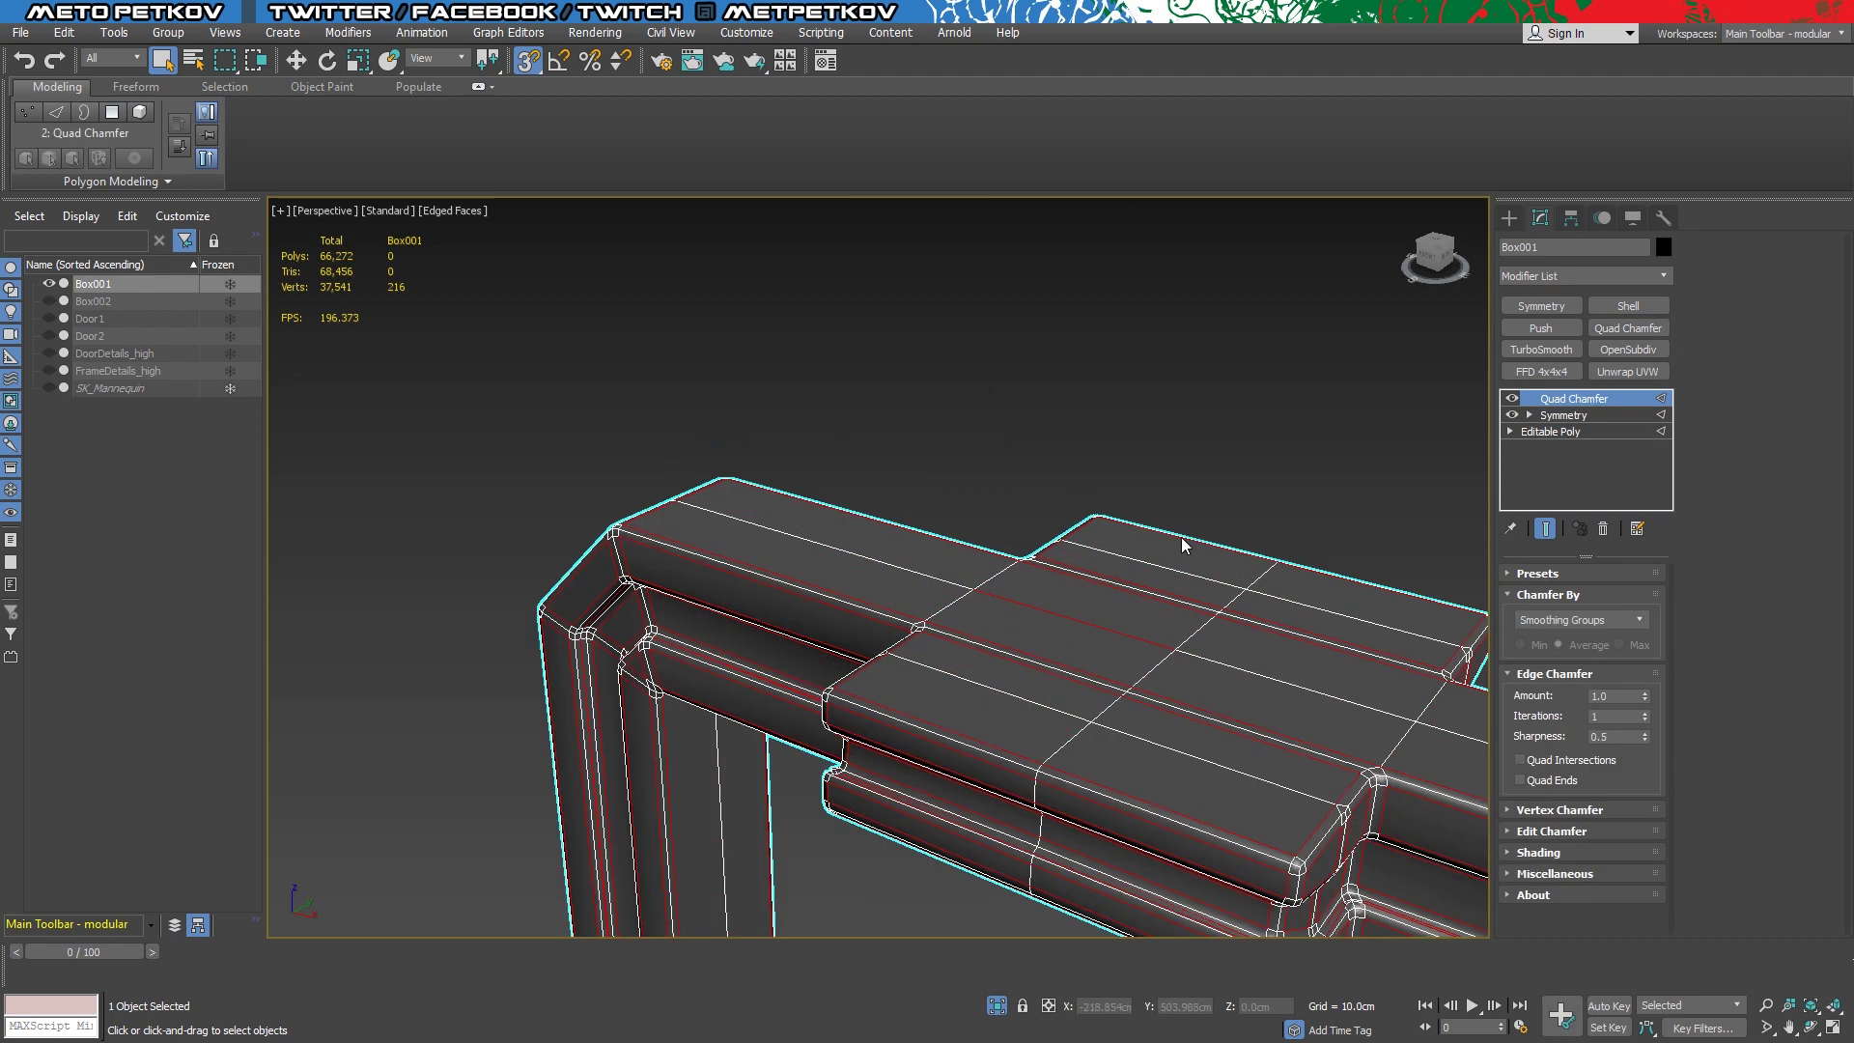
{"action": "scroll", "coordinate": [1180, 537], "scroll_direction": "up", "scroll_amount": 3}
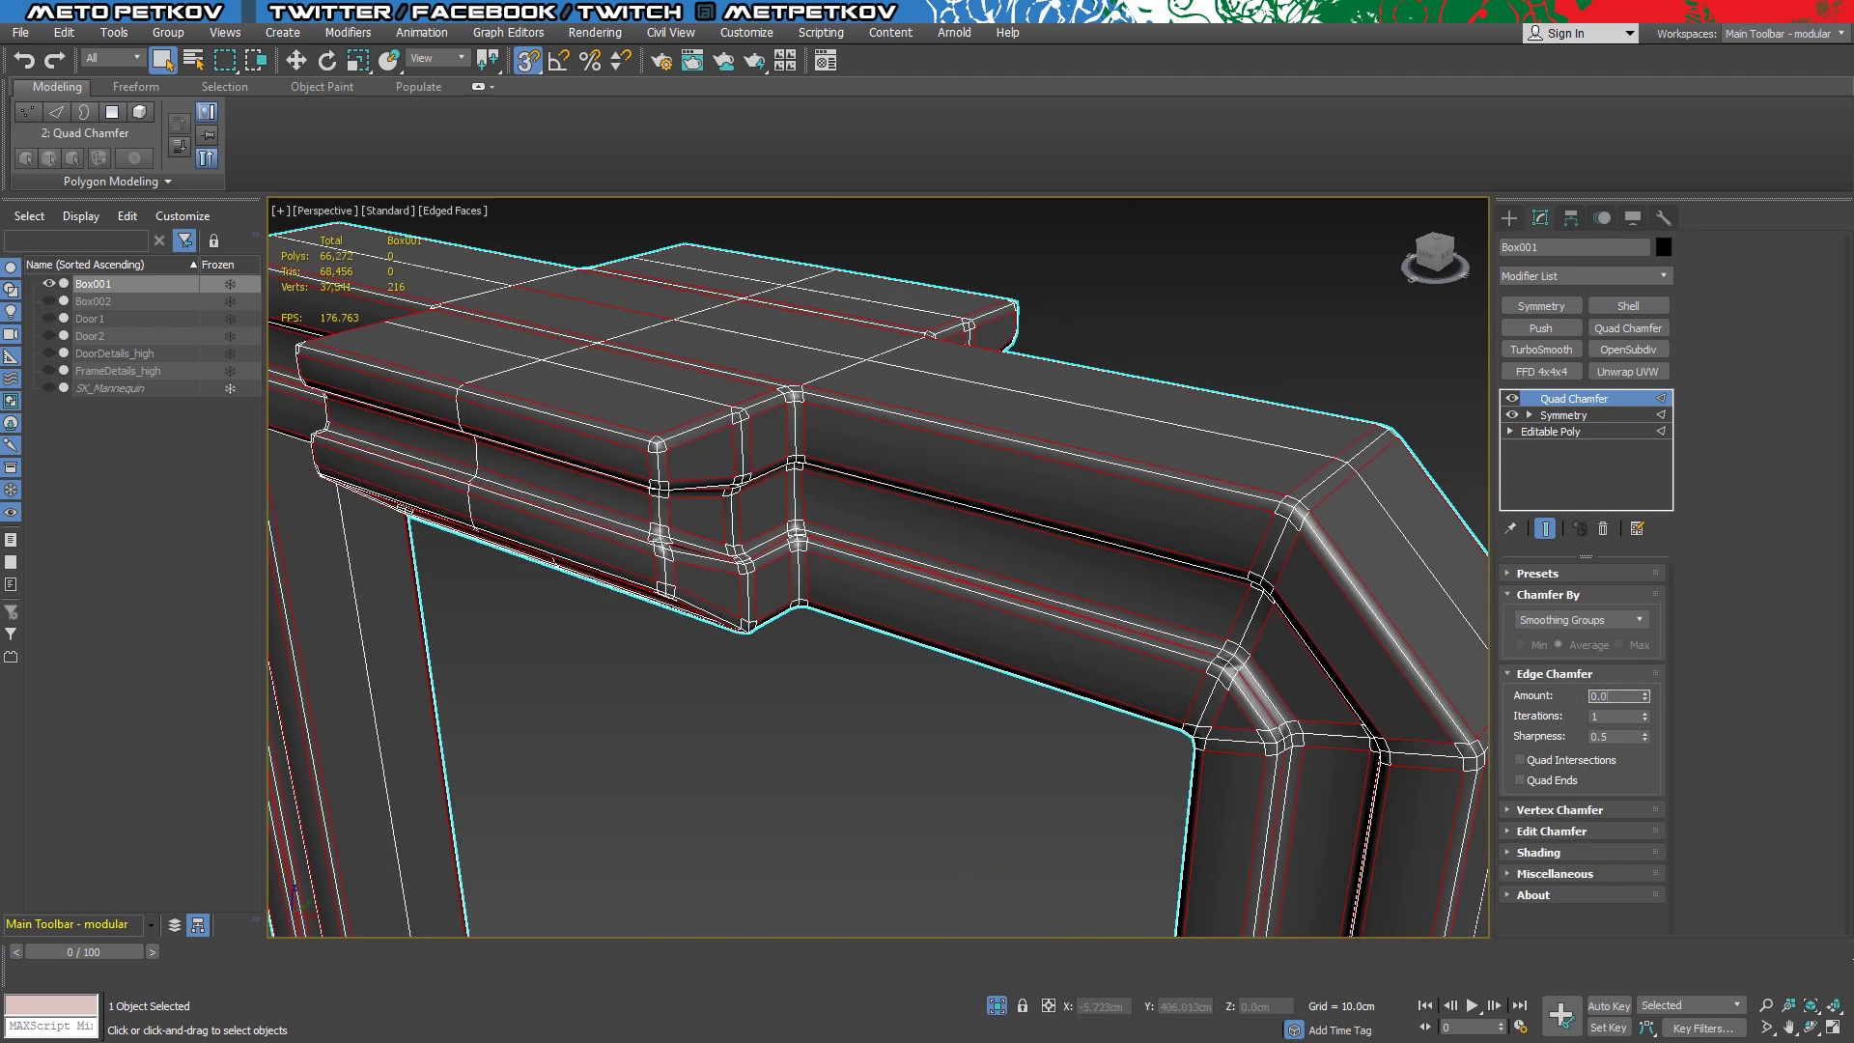
{"action": "type", "text": "9"}
{"action": "key", "text": "Return"}
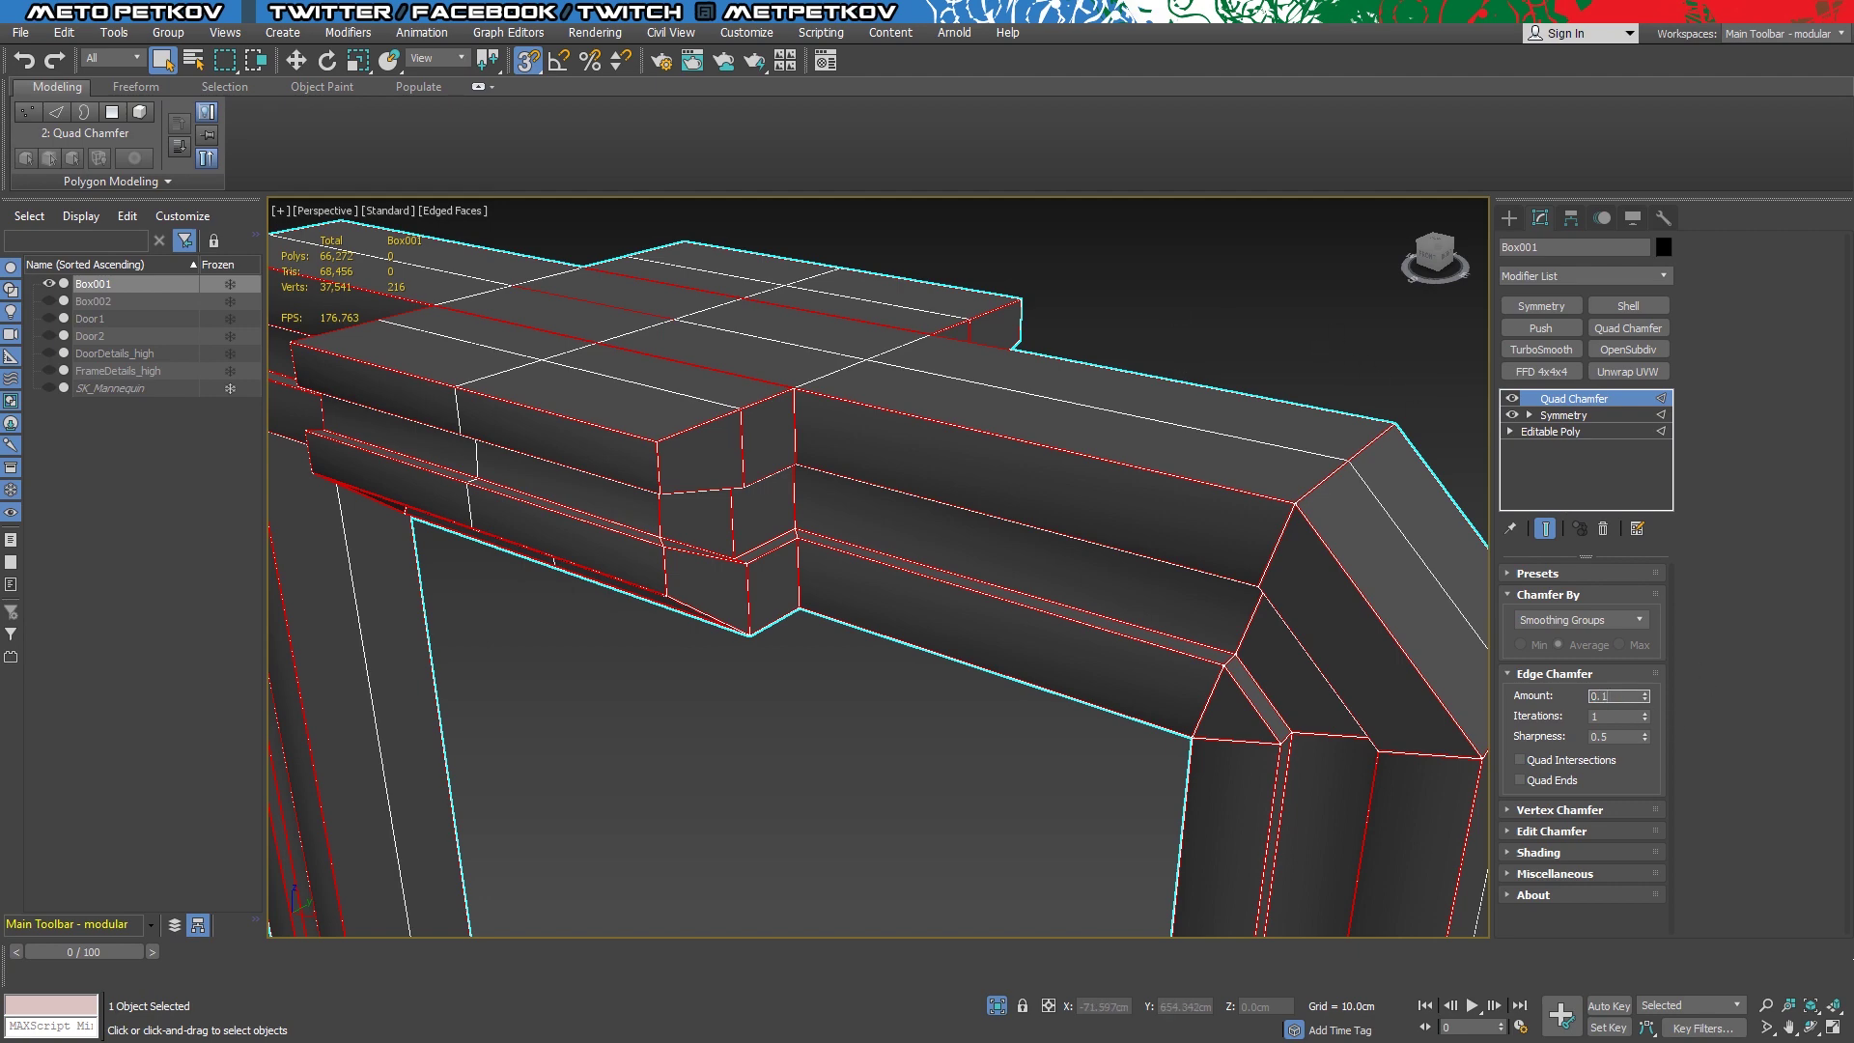
Add TurboSmooth at 2 iterations to the frame and hide edged faces
{"action": "left_click", "coordinate": [1541, 349]}
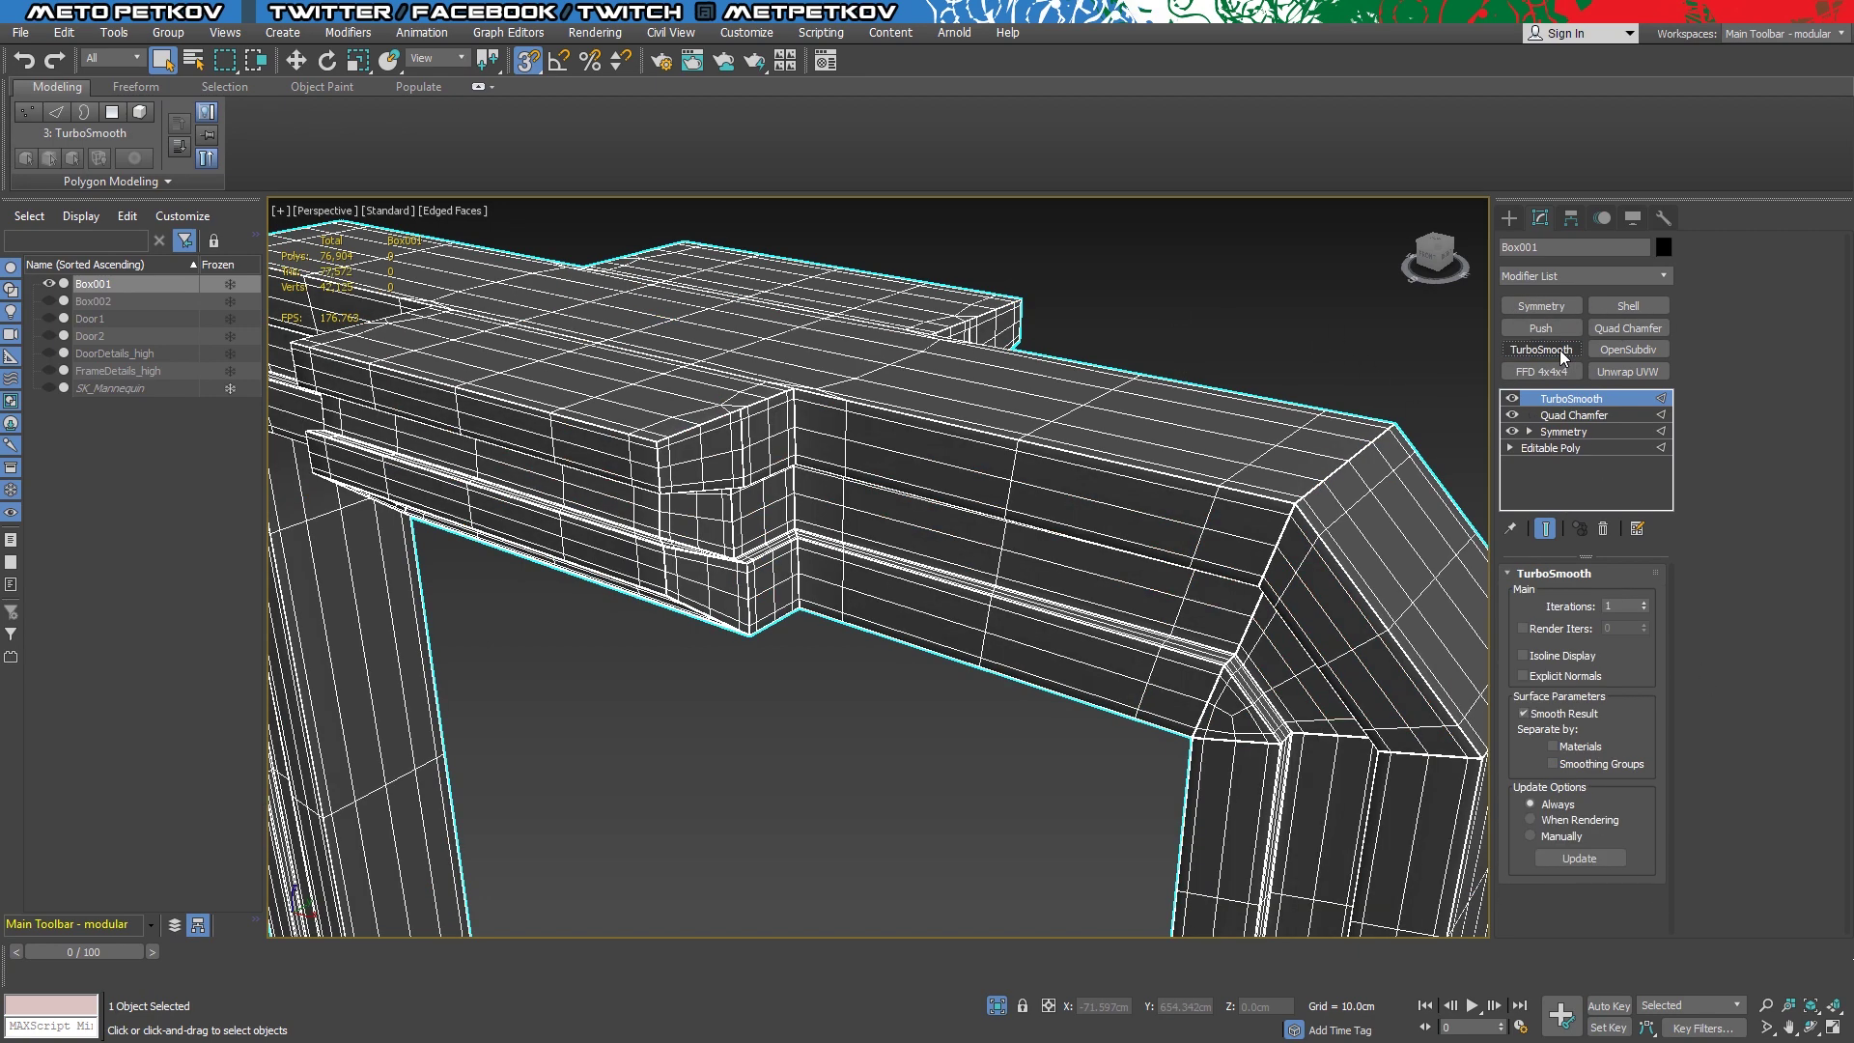
{"action": "left_click", "coordinate": [1644, 601]}
{"action": "scroll", "coordinate": [866, 749], "scroll_direction": "up", "scroll_amount": 3}
{"action": "key", "text": "F4"}
{"action": "scroll", "coordinate": [887, 754], "scroll_direction": "down", "scroll_amount": 3}
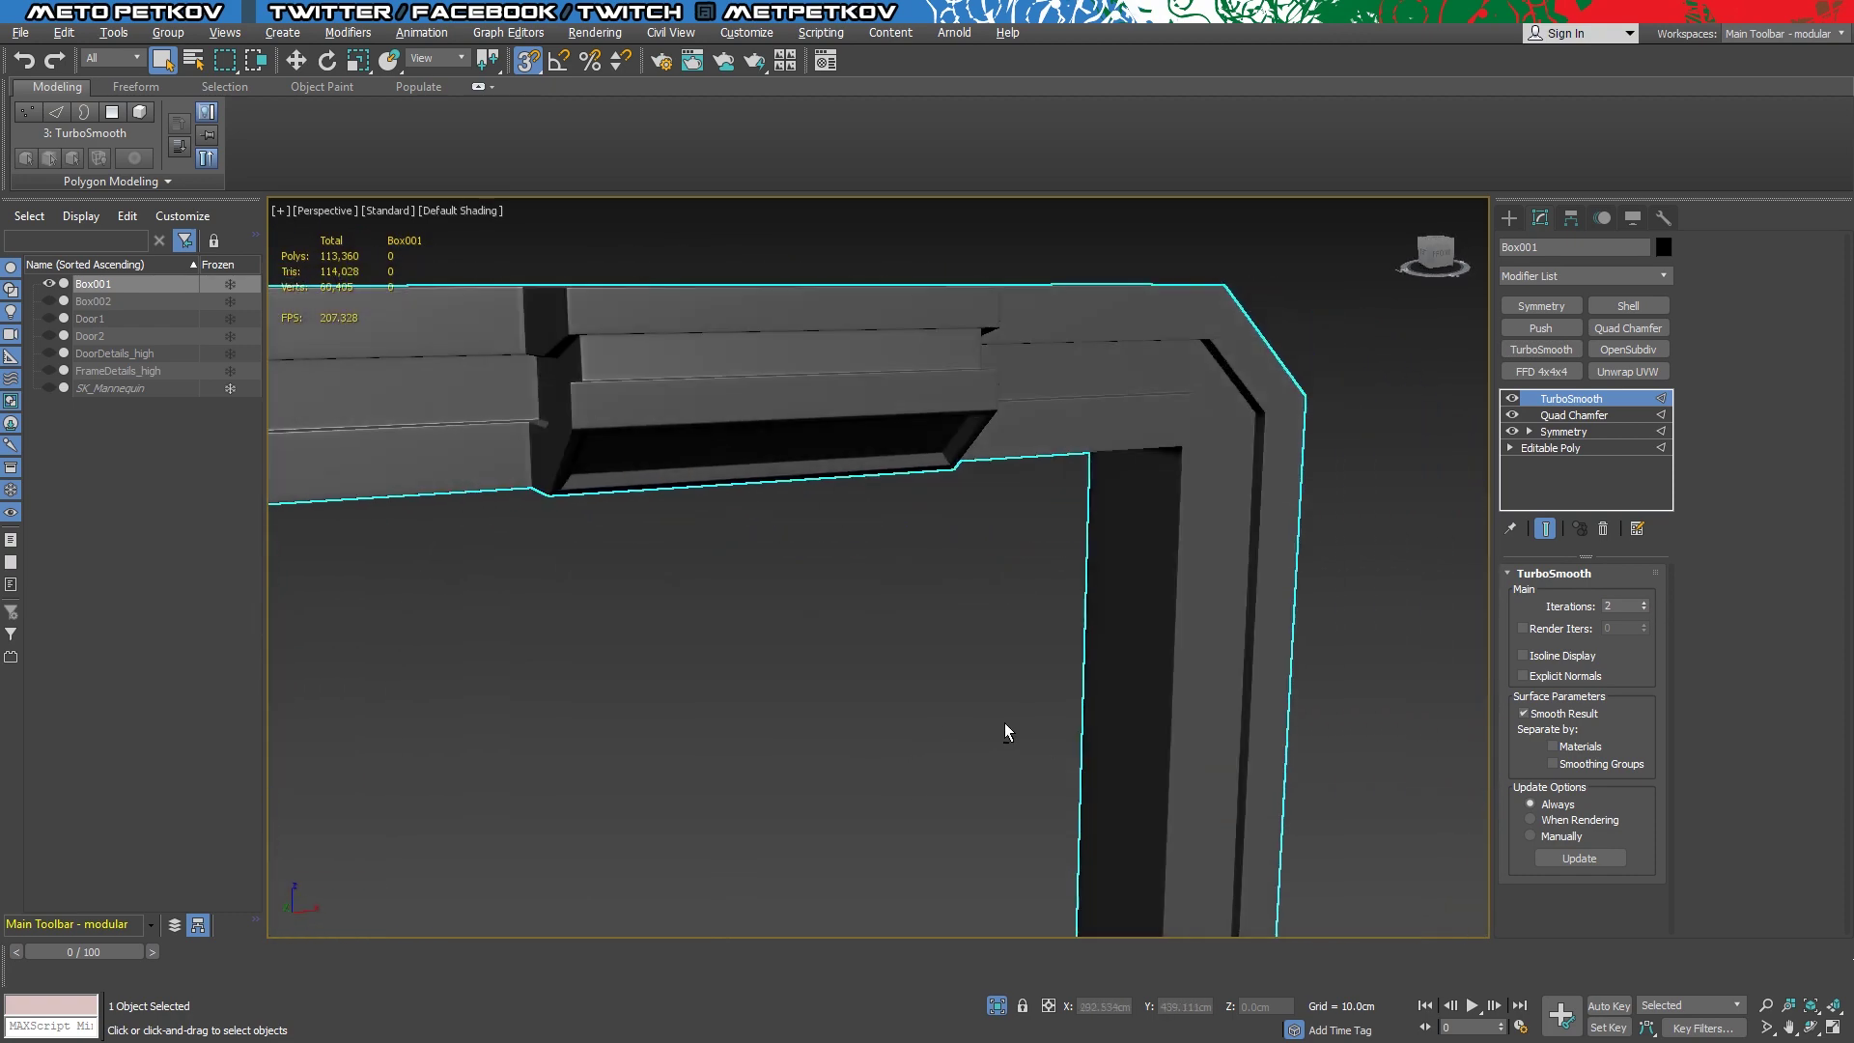
{"action": "scroll", "coordinate": [1005, 732], "scroll_direction": "down", "scroll_amount": 3}
{"action": "mouse_move", "coordinate": [972, 666]}
{"action": "middle_mouse_down", "text": "alt"}
{"action": "mouse_move", "coordinate": [708, 650]}
{"action": "mouse_move", "coordinate": [908, 759]}
{"action": "mouse_move", "coordinate": [863, 721]}
{"action": "middle_mouse_up", "text": "alt"}
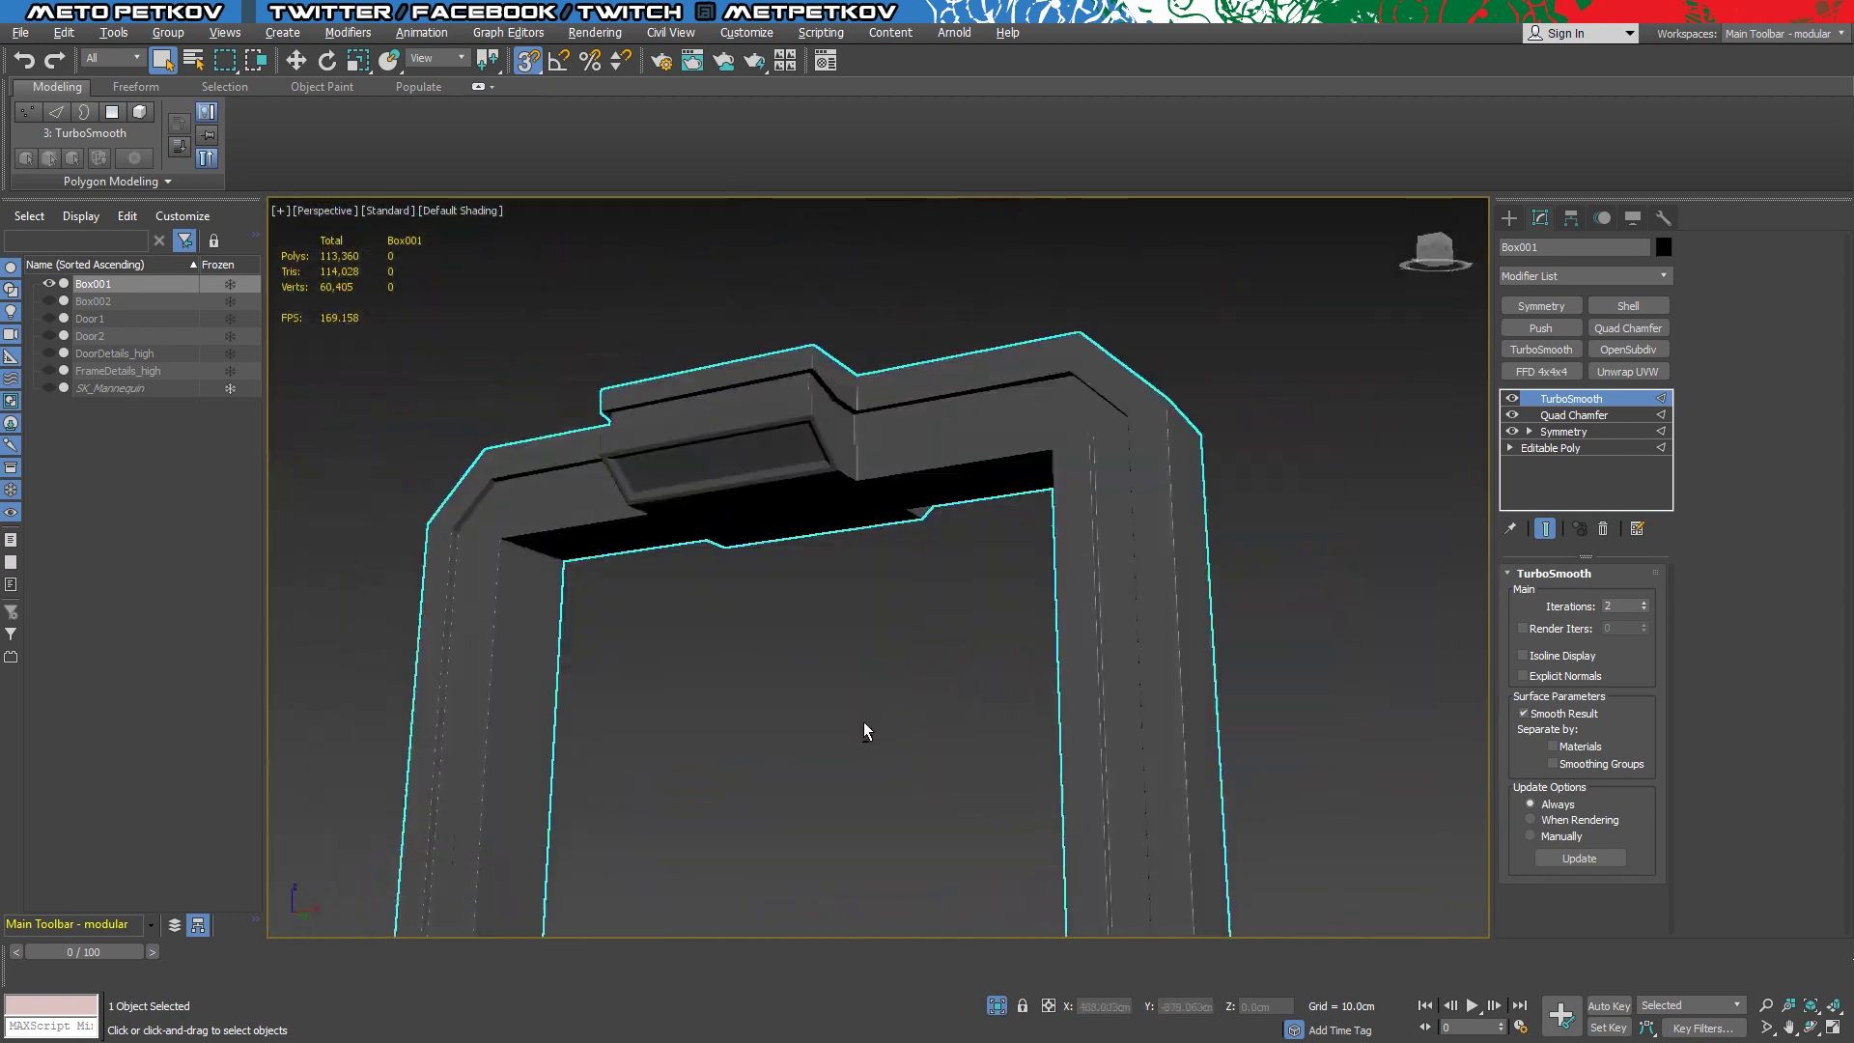
{"action": "scroll", "coordinate": [863, 715], "scroll_direction": "down", "scroll_amount": 2}
{"action": "scroll", "coordinate": [869, 666], "scroll_direction": "down", "scroll_amount": 3}
{"action": "scroll", "coordinate": [871, 658], "scroll_direction": "up", "scroll_amount": 2}
Exit Isolate Selection and select the keypad beside the door for review
{"action": "left_click", "coordinate": [997, 1005]}
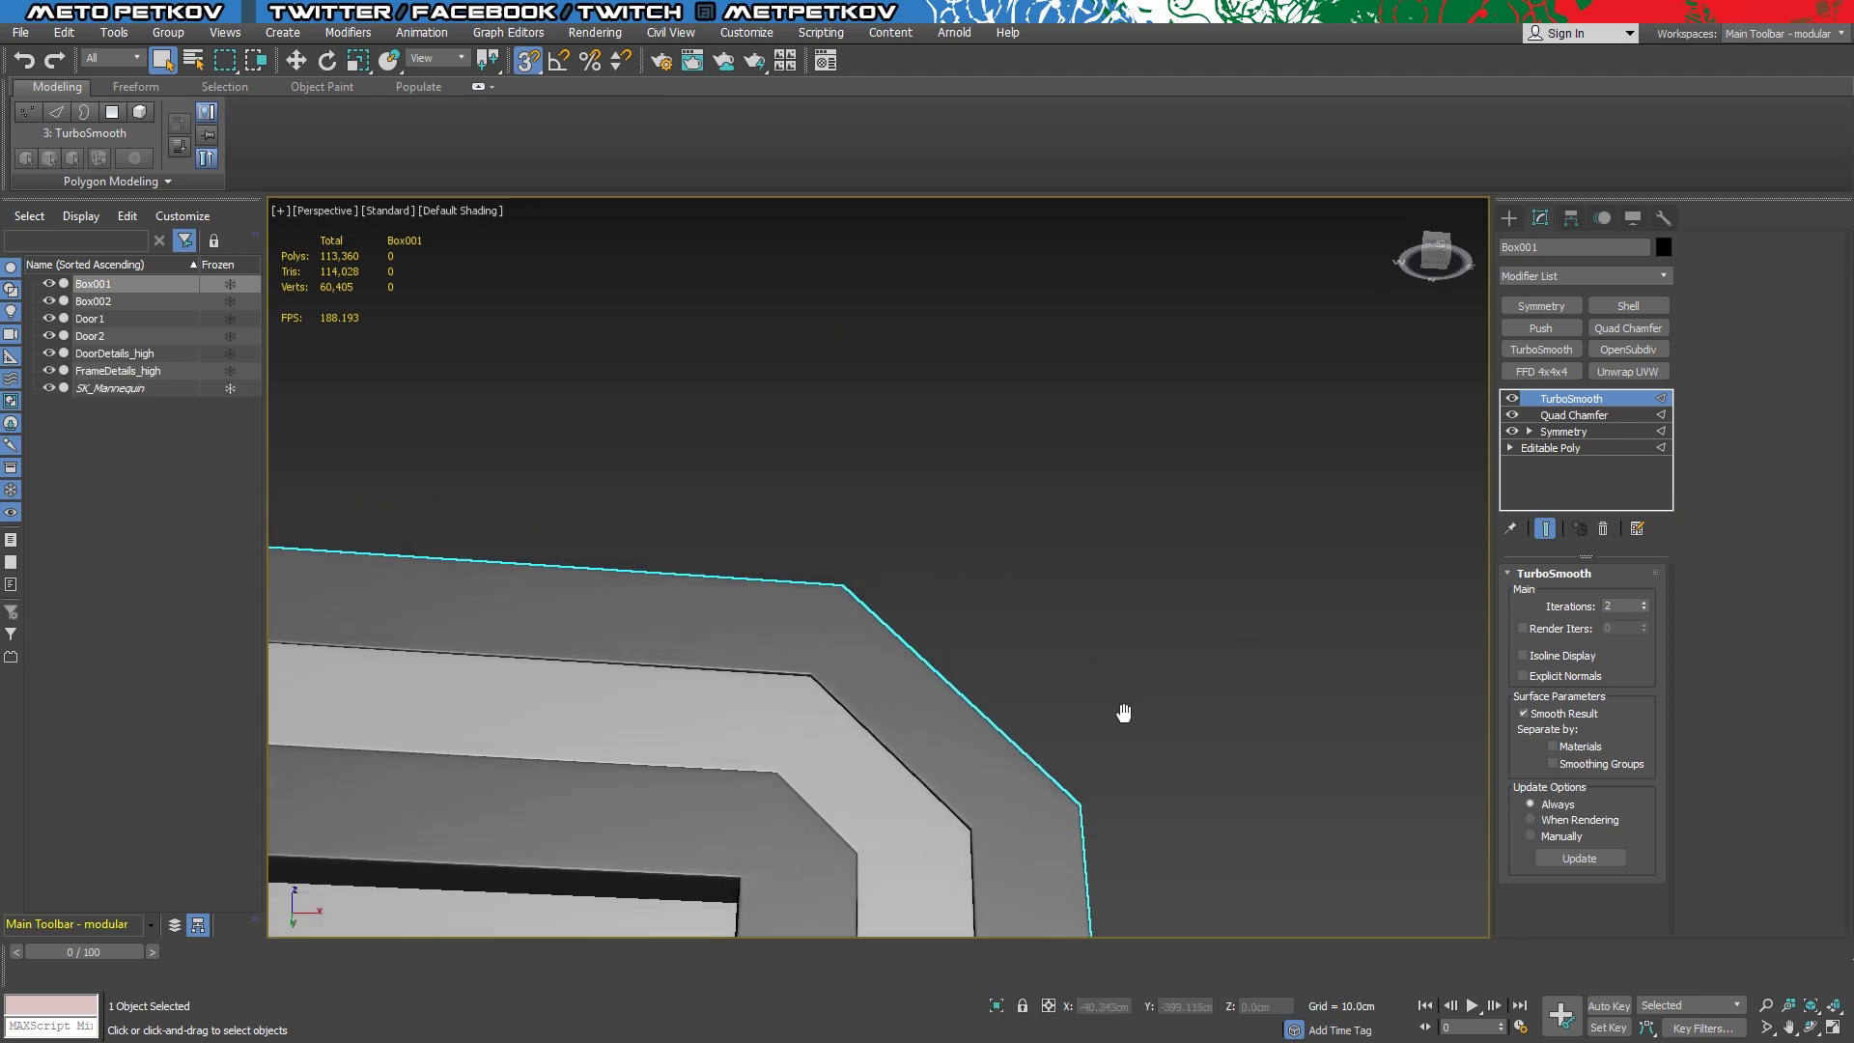
{"action": "mouse_move", "coordinate": [1005, 712]}
{"action": "middle_mouse_down", "text": "alt"}
{"action": "mouse_move", "coordinate": [1129, 629]}
{"action": "mouse_move", "coordinate": [1179, 682]}
{"action": "mouse_move", "coordinate": [1236, 637]}
{"action": "mouse_move", "coordinate": [973, 650]}
{"action": "mouse_move", "coordinate": [1286, 676]}
{"action": "middle_mouse_up", "text": "alt"}
{"action": "scroll", "coordinate": [1286, 676], "scroll_direction": "down", "scroll_amount": 4}
{"action": "scroll", "coordinate": [973, 778], "scroll_direction": "up", "scroll_amount": 4}
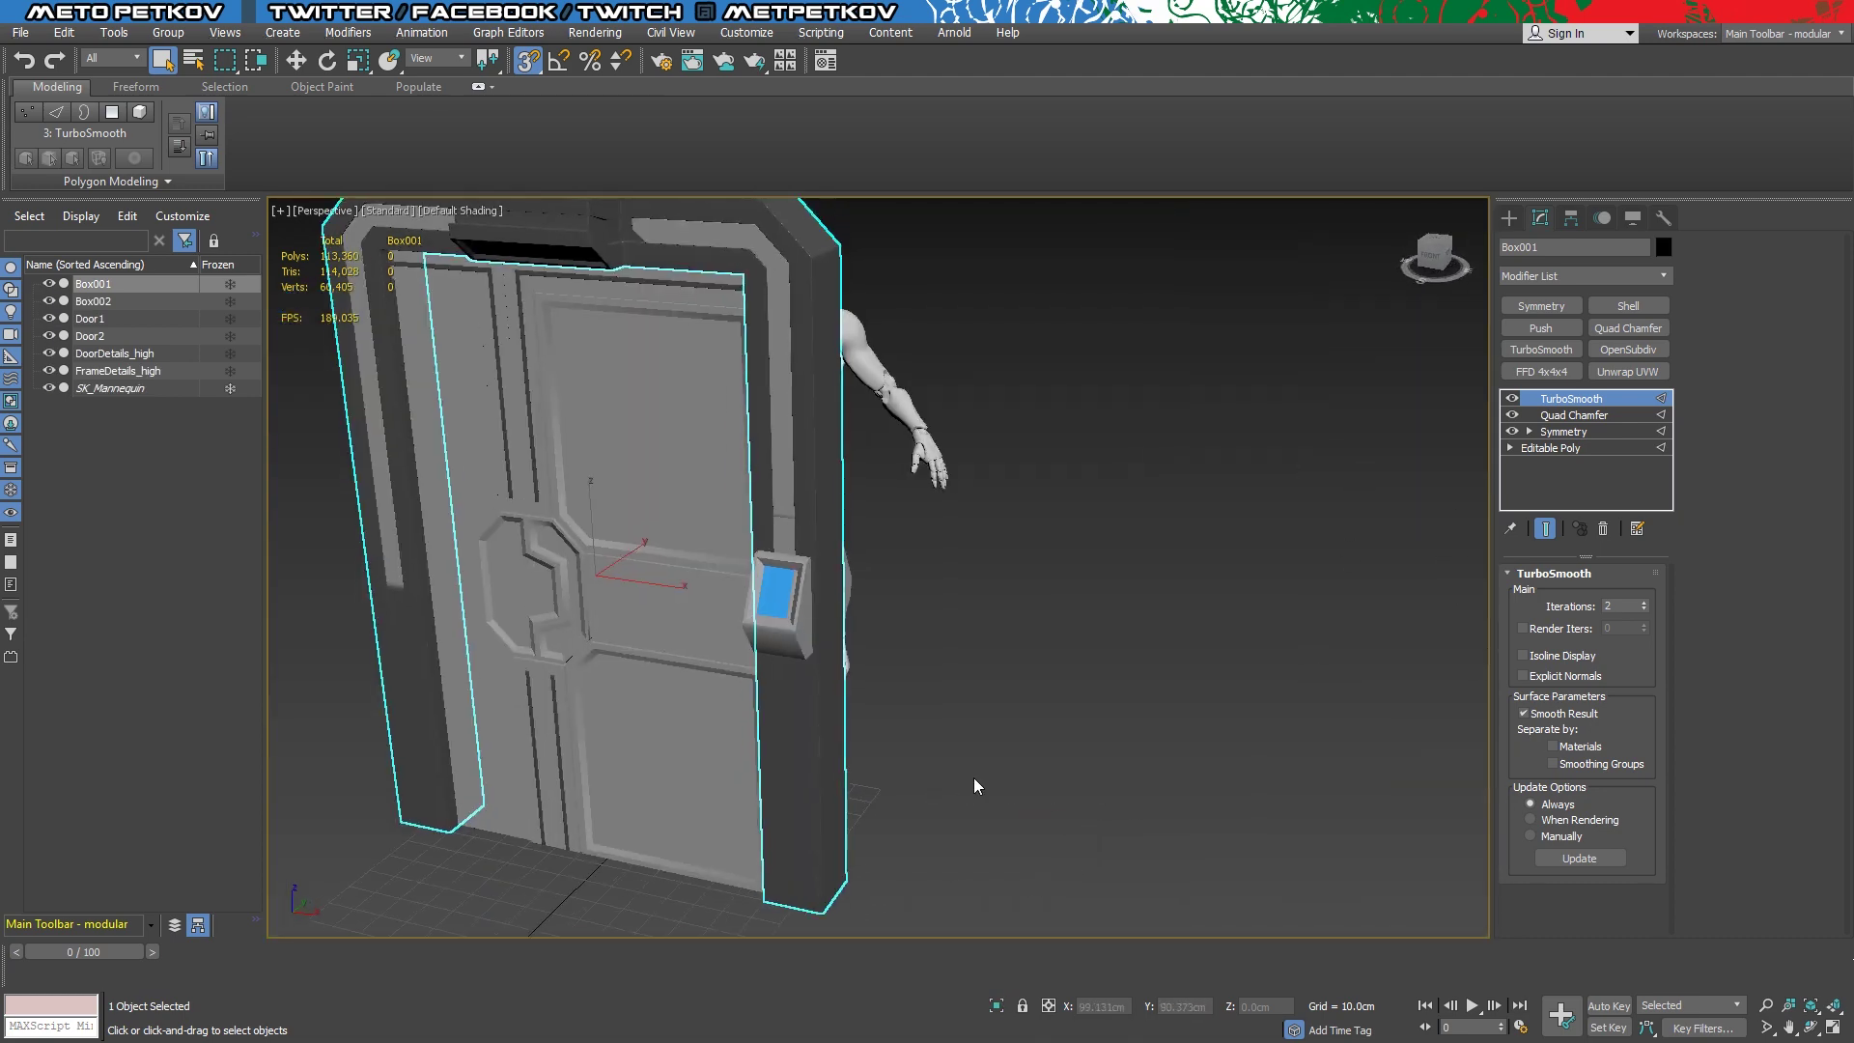
{"action": "scroll", "coordinate": [973, 778], "scroll_direction": "up", "scroll_amount": 4}
{"action": "left_click", "coordinate": [1023, 734]}
{"action": "middle_click_drag", "start_coordinate": [1097, 743], "coordinate": [1352, 676], "text": "alt"}
{"action": "mouse_move", "coordinate": [1352, 545]}
{"action": "middle_mouse_down", "text": "alt"}
{"action": "mouse_move", "coordinate": [1260, 540]}
{"action": "mouse_move", "coordinate": [1356, 533]}
{"action": "middle_mouse_up", "text": "alt"}
Rename Box001 to Frame_high and Box002 to Keypad_high
{"action": "left_click", "coordinate": [102, 284]}
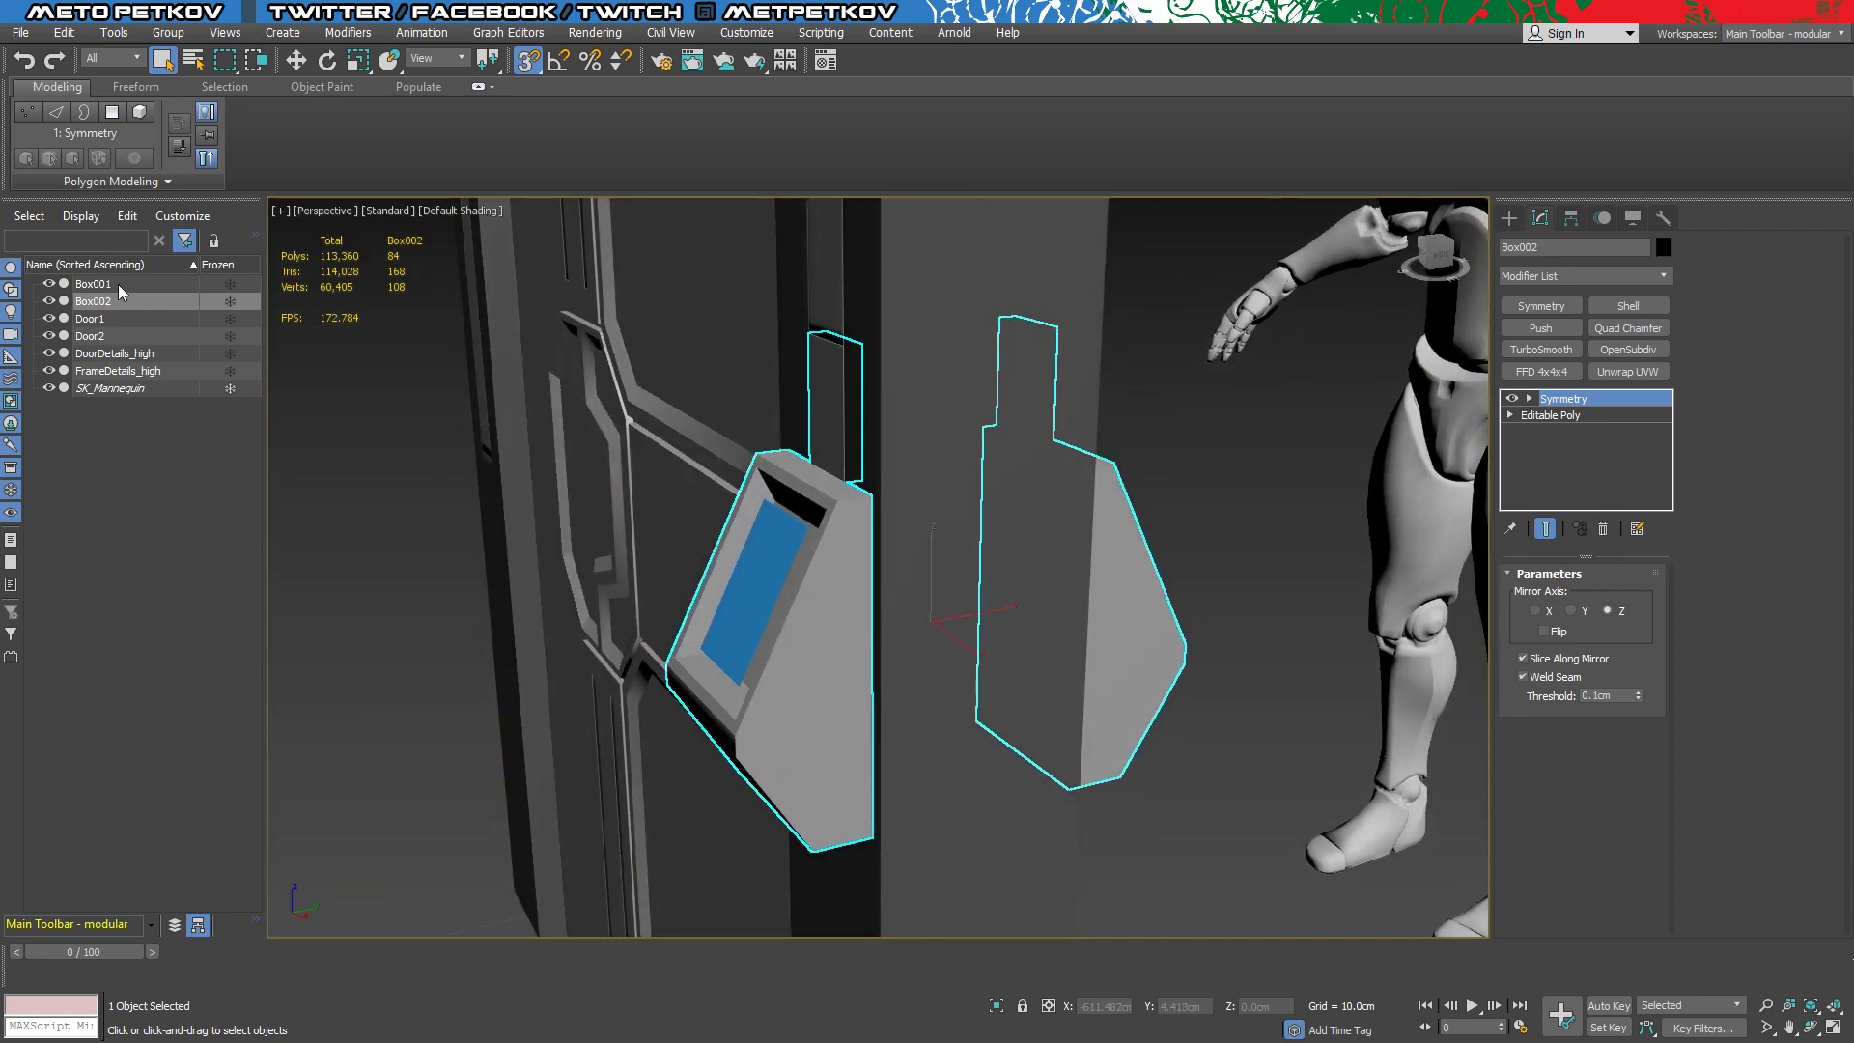
{"action": "key", "text": "z"}
{"action": "right_click", "coordinate": [187, 277]}
{"action": "left_click", "coordinate": [307, 354]}
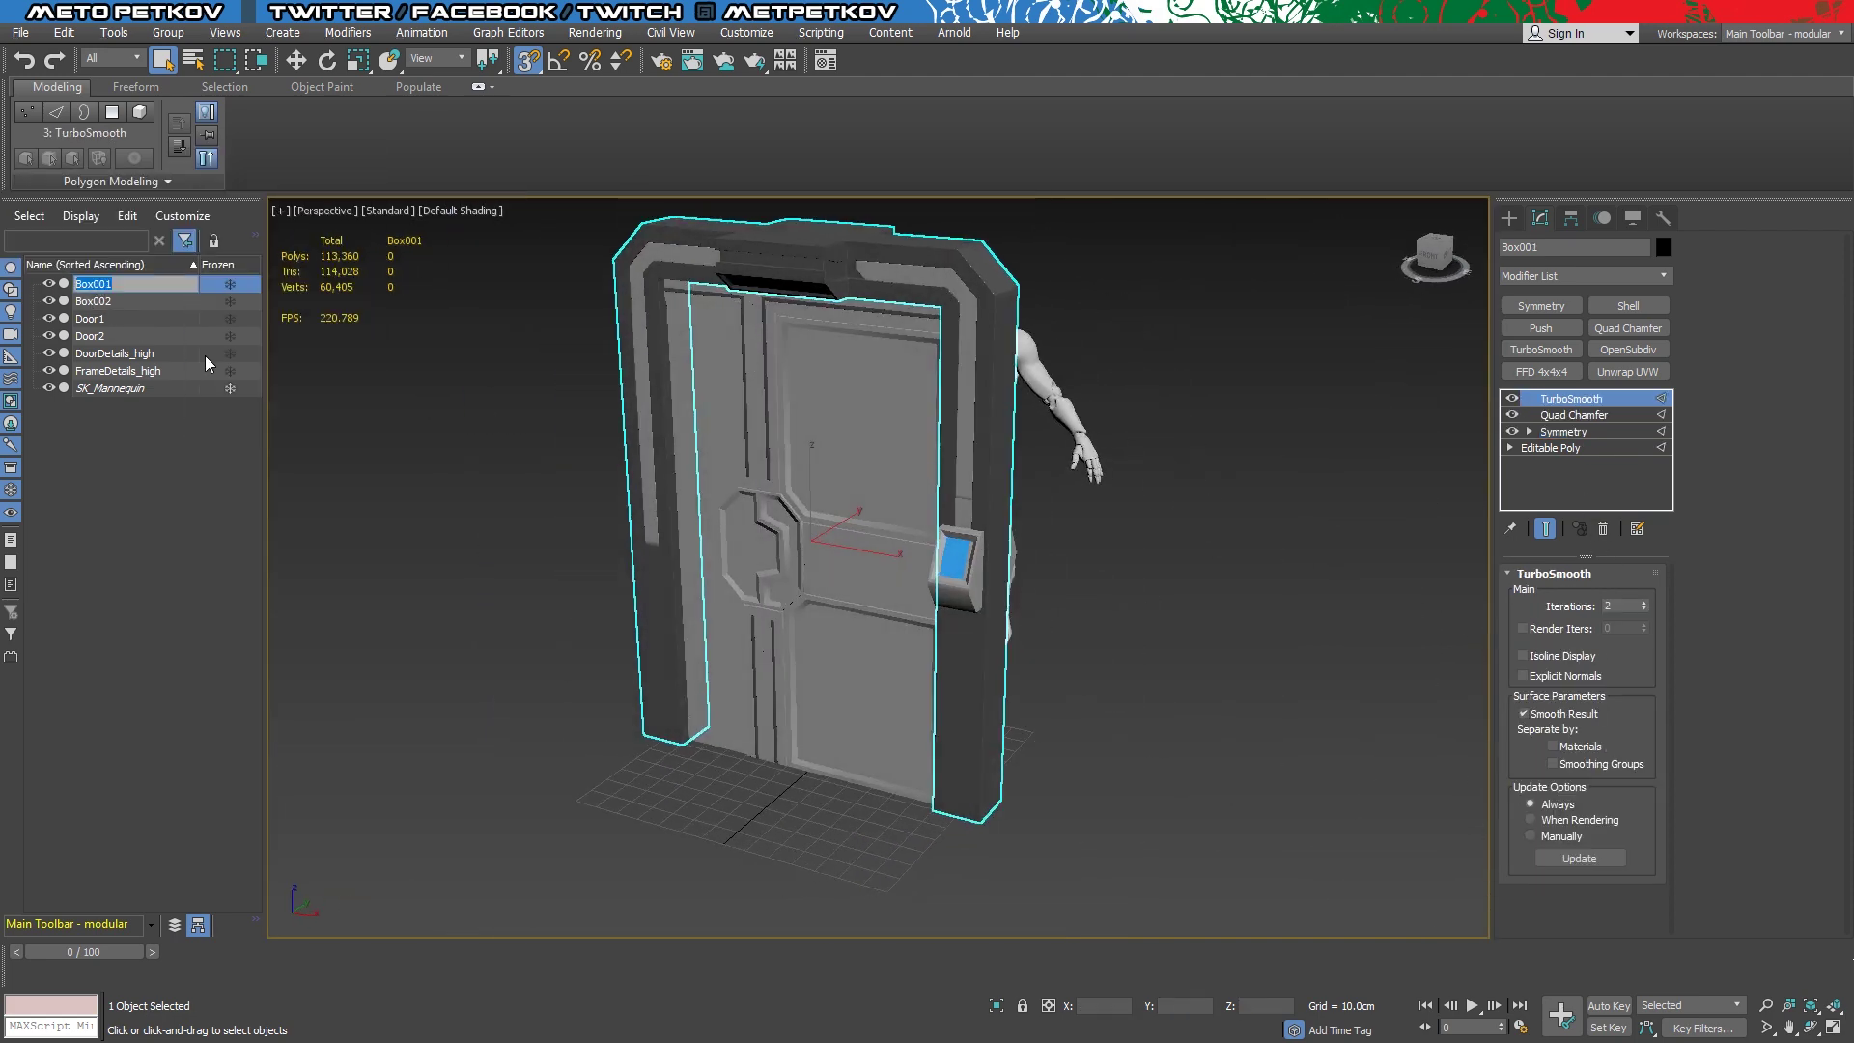
{"action": "type", "text": "Door"}
{"action": "type", "text": "Frame_high"}
{"action": "left_click", "coordinate": [961, 595]}
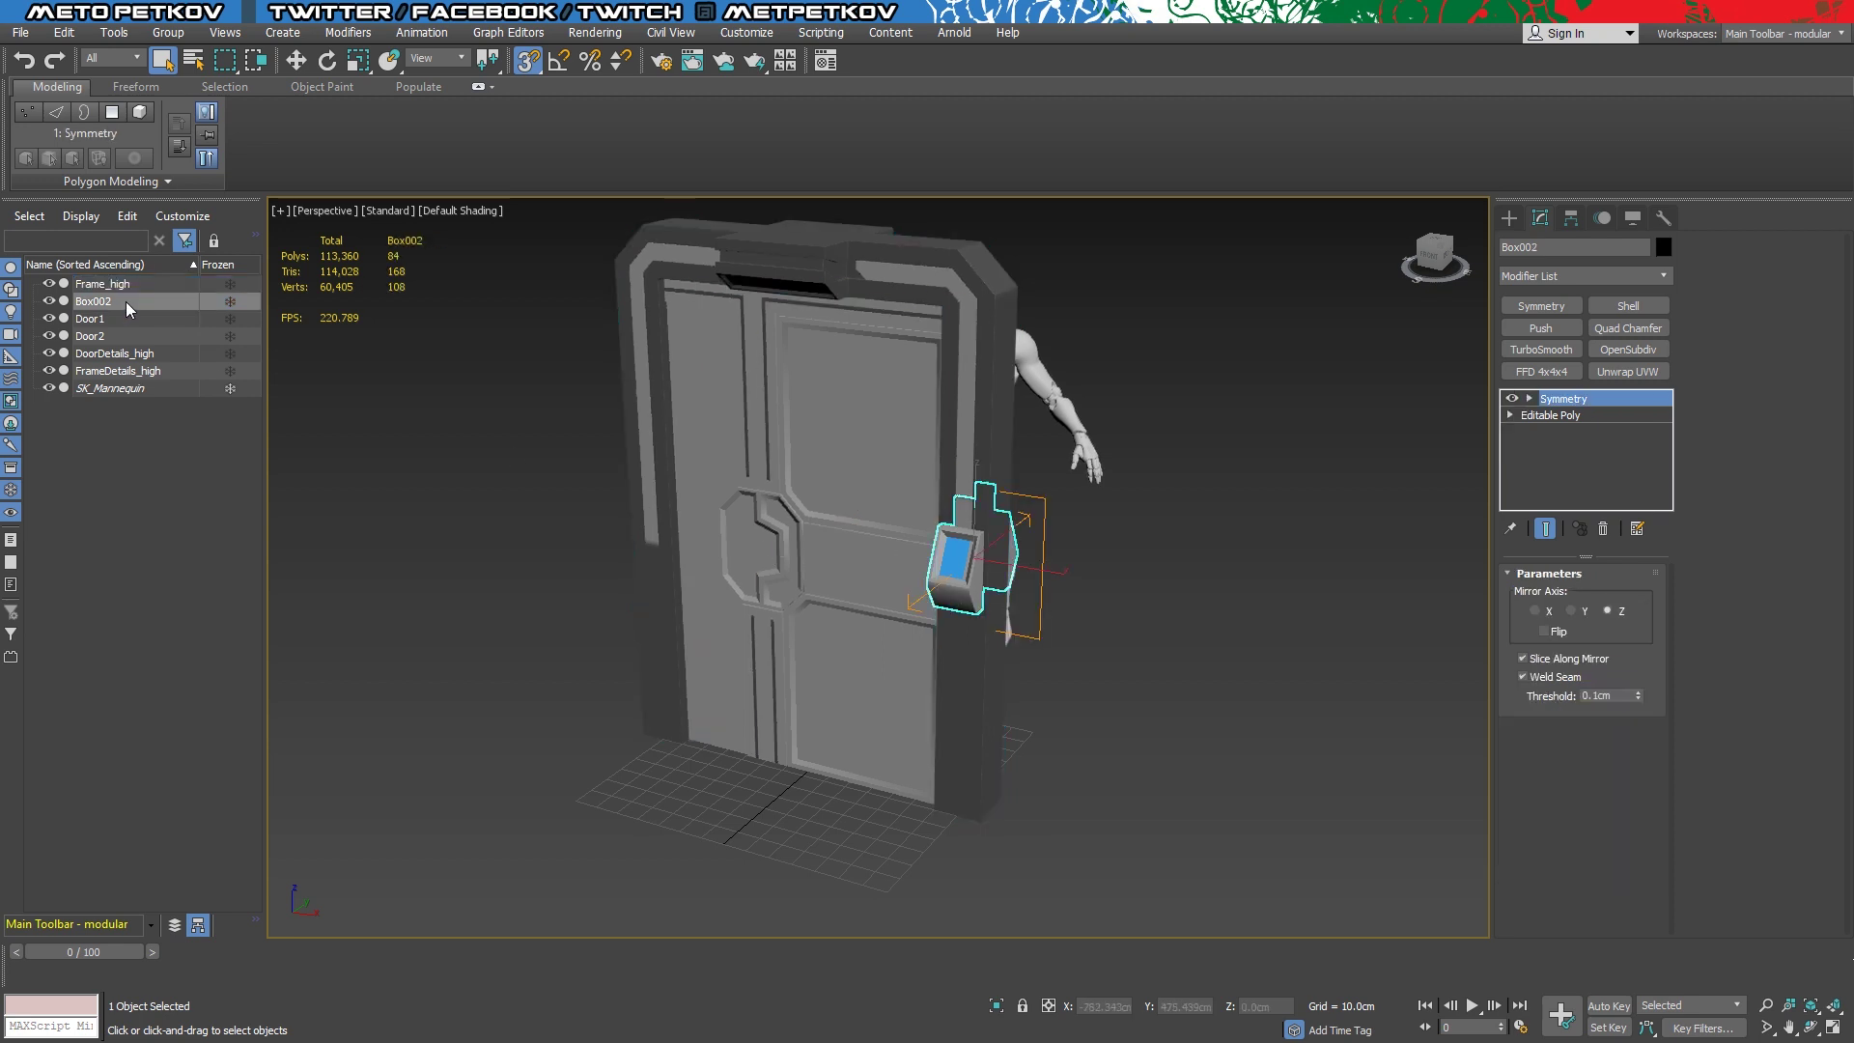
{"action": "left_click", "coordinate": [125, 301]}
{"action": "type", "text": "Keypad_high"}
Isolate the keypad and show it with edged faces
{"action": "key", "text": "z"}
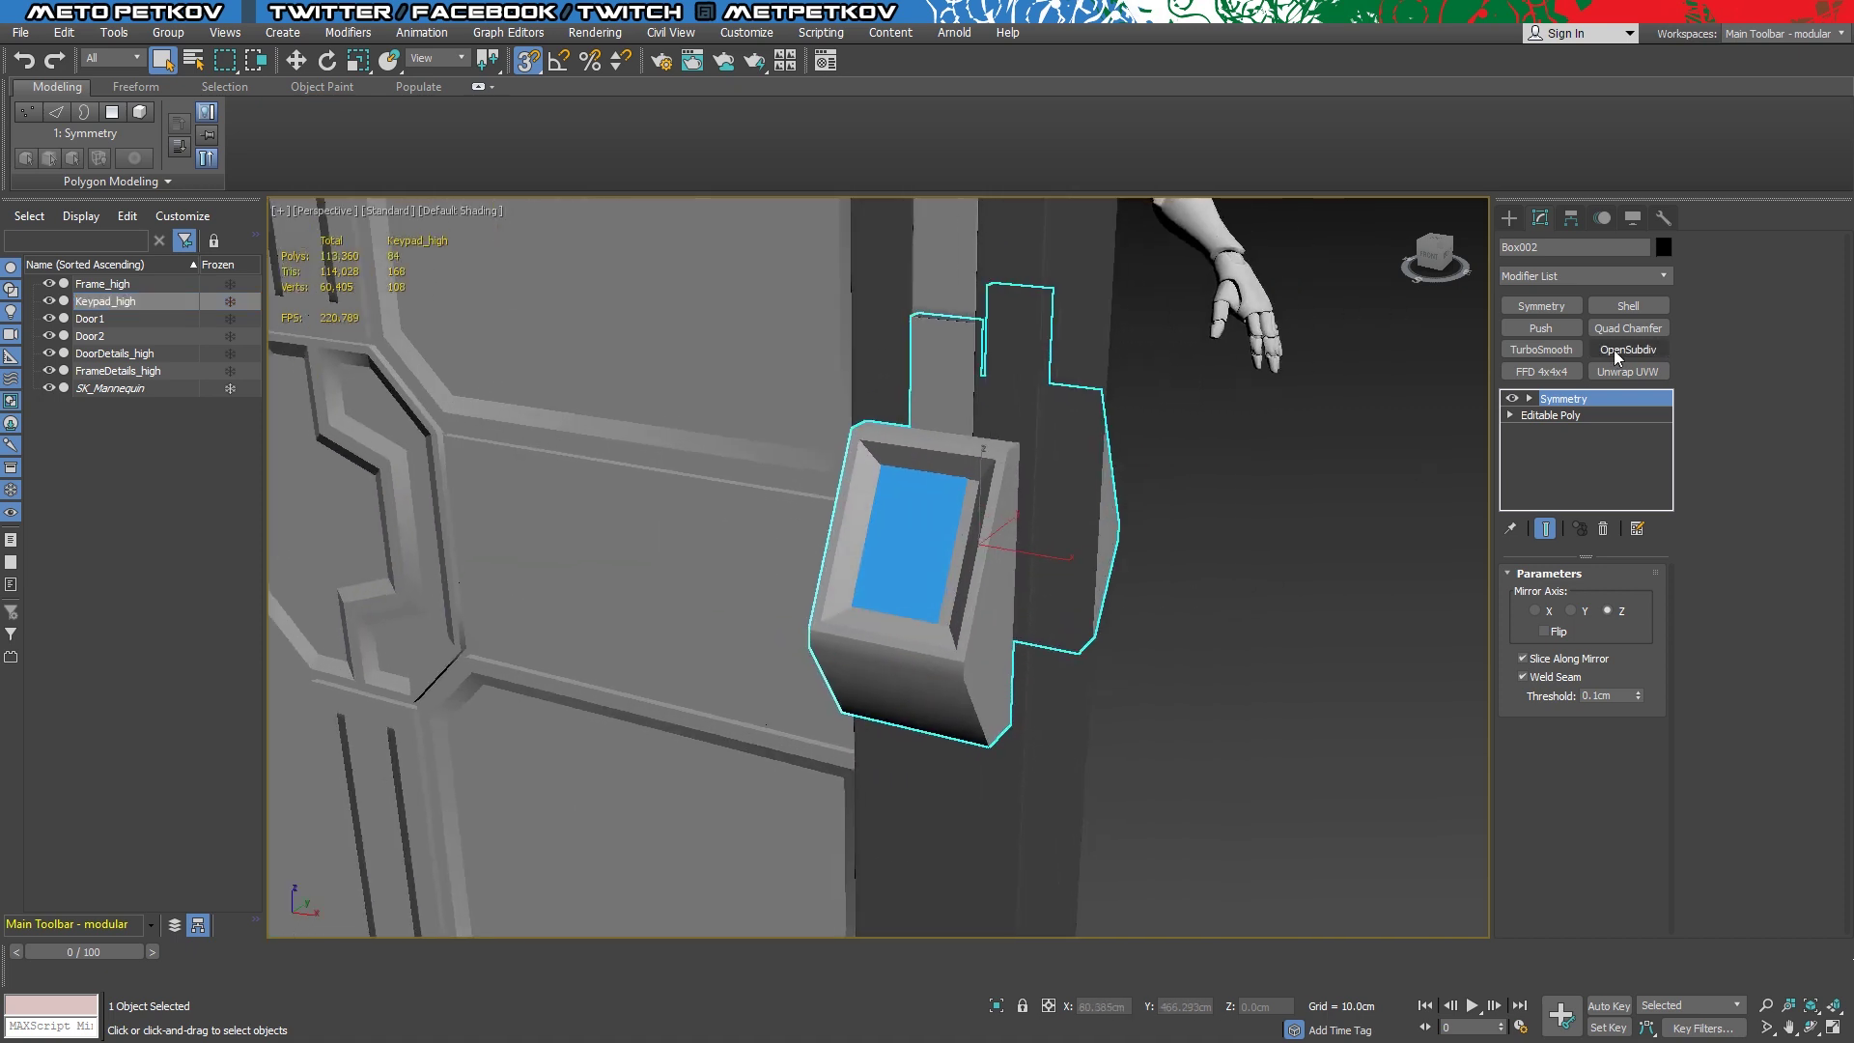
{"action": "left_click", "coordinate": [998, 1006]}
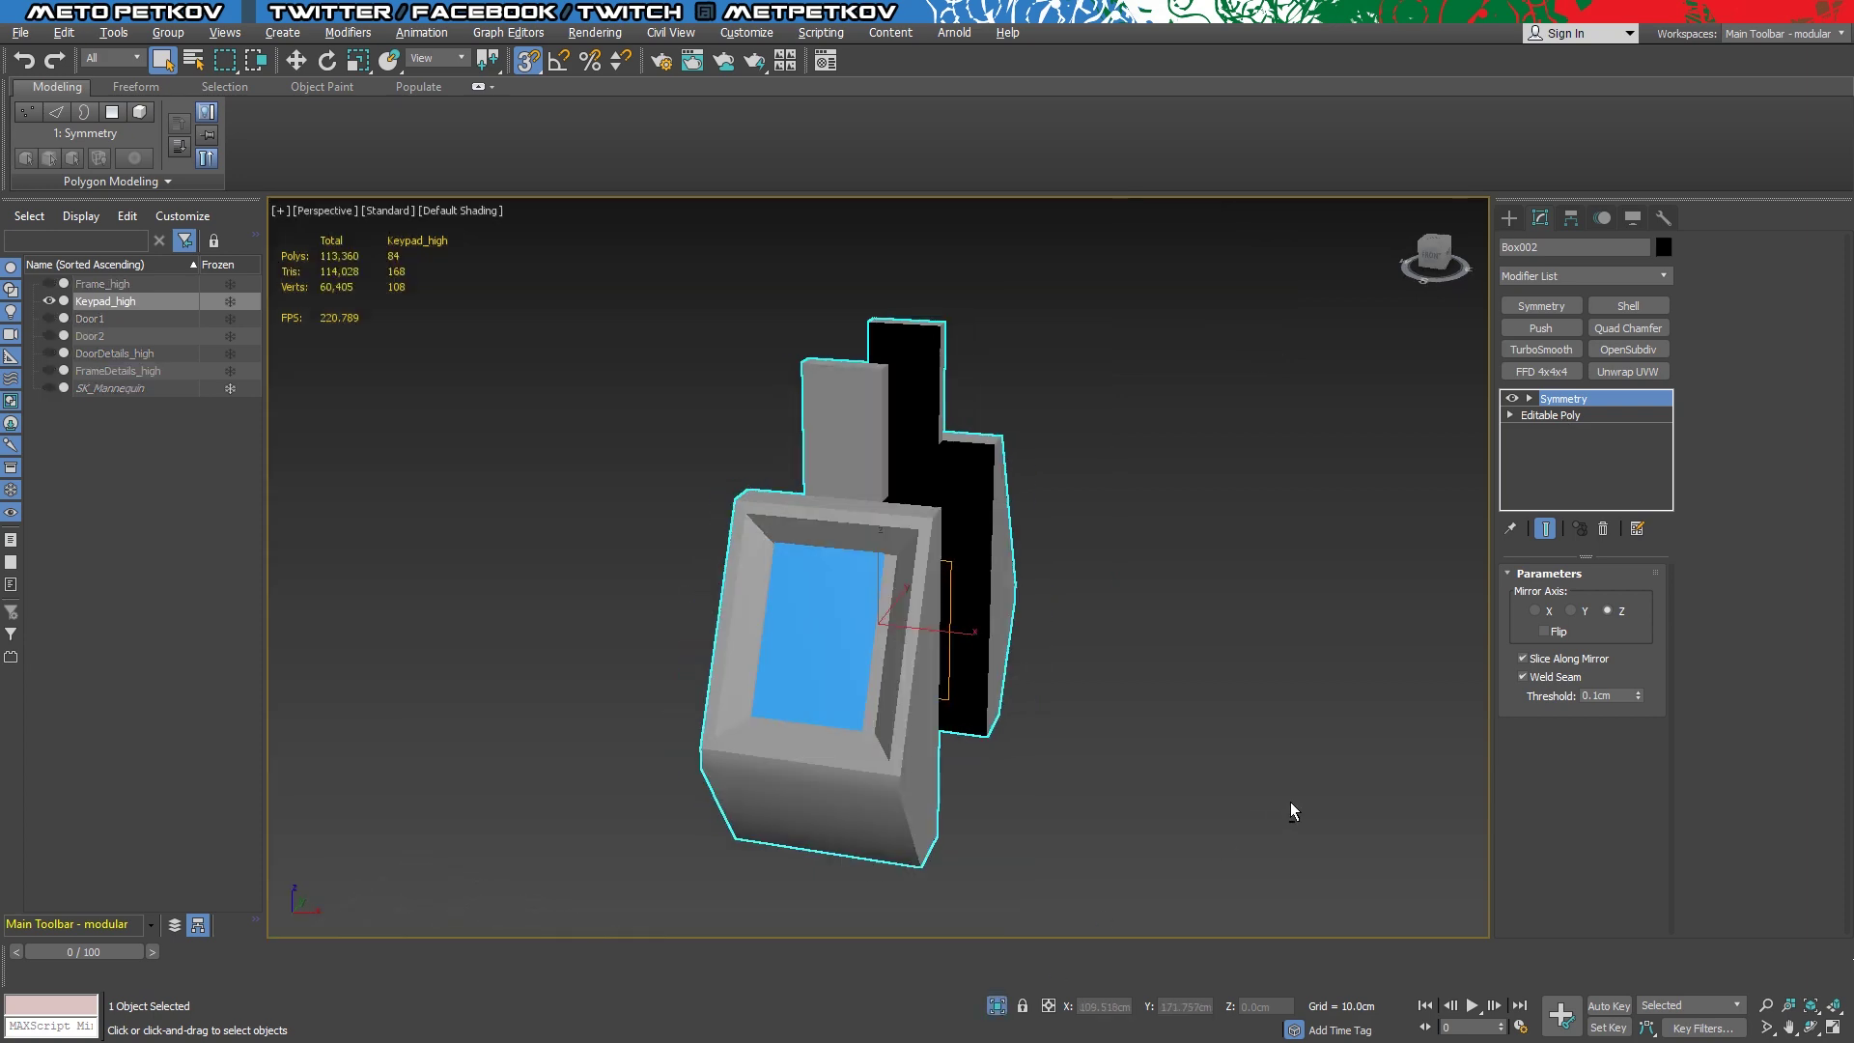
{"action": "key", "text": "F4"}
{"action": "mouse_move", "coordinate": [1243, 803]}
{"action": "middle_mouse_down", "text": "alt"}
{"action": "mouse_move", "coordinate": [1292, 788]}
{"action": "mouse_move", "coordinate": [1206, 791]}
{"action": "mouse_move", "coordinate": [1185, 898]}
{"action": "middle_mouse_up", "text": "alt"}
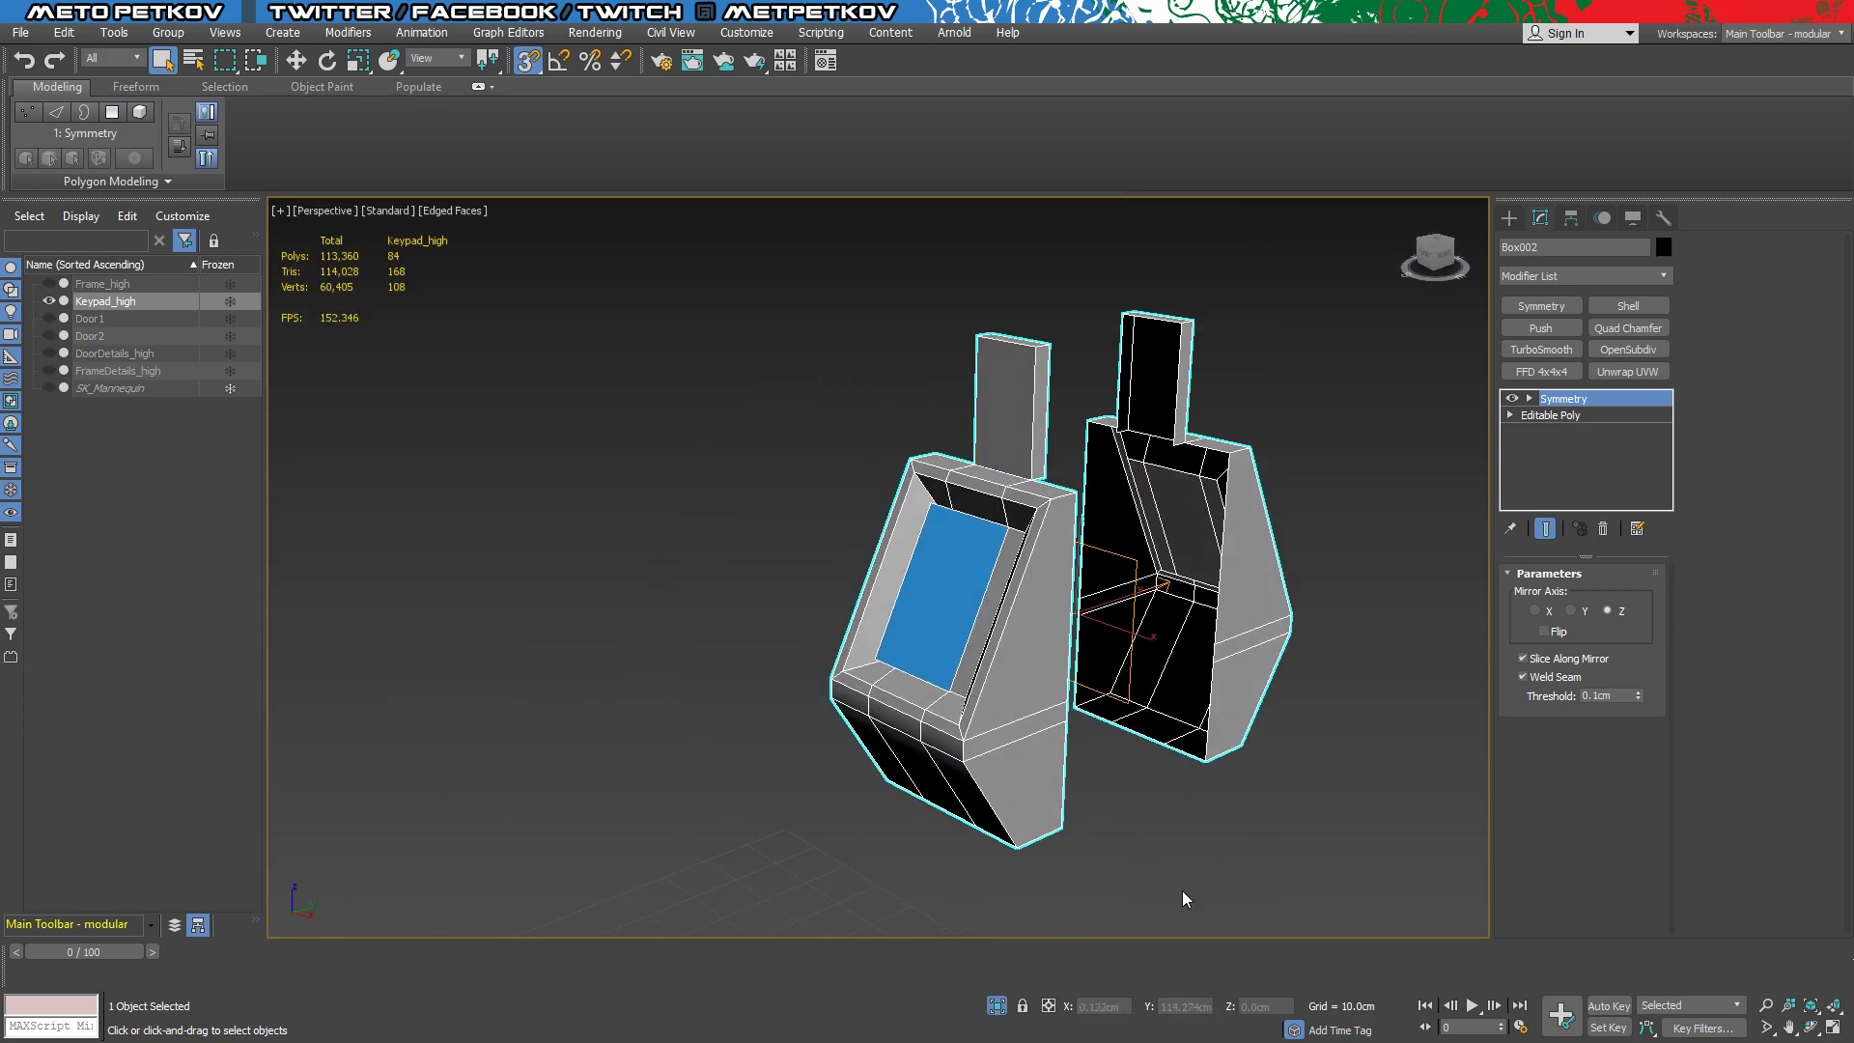
Turn on Display Hard Edges on the keypad's base Editable Poly edges
{"action": "left_click", "coordinate": [1626, 424]}
{"action": "left_click", "coordinate": [1553, 596]}
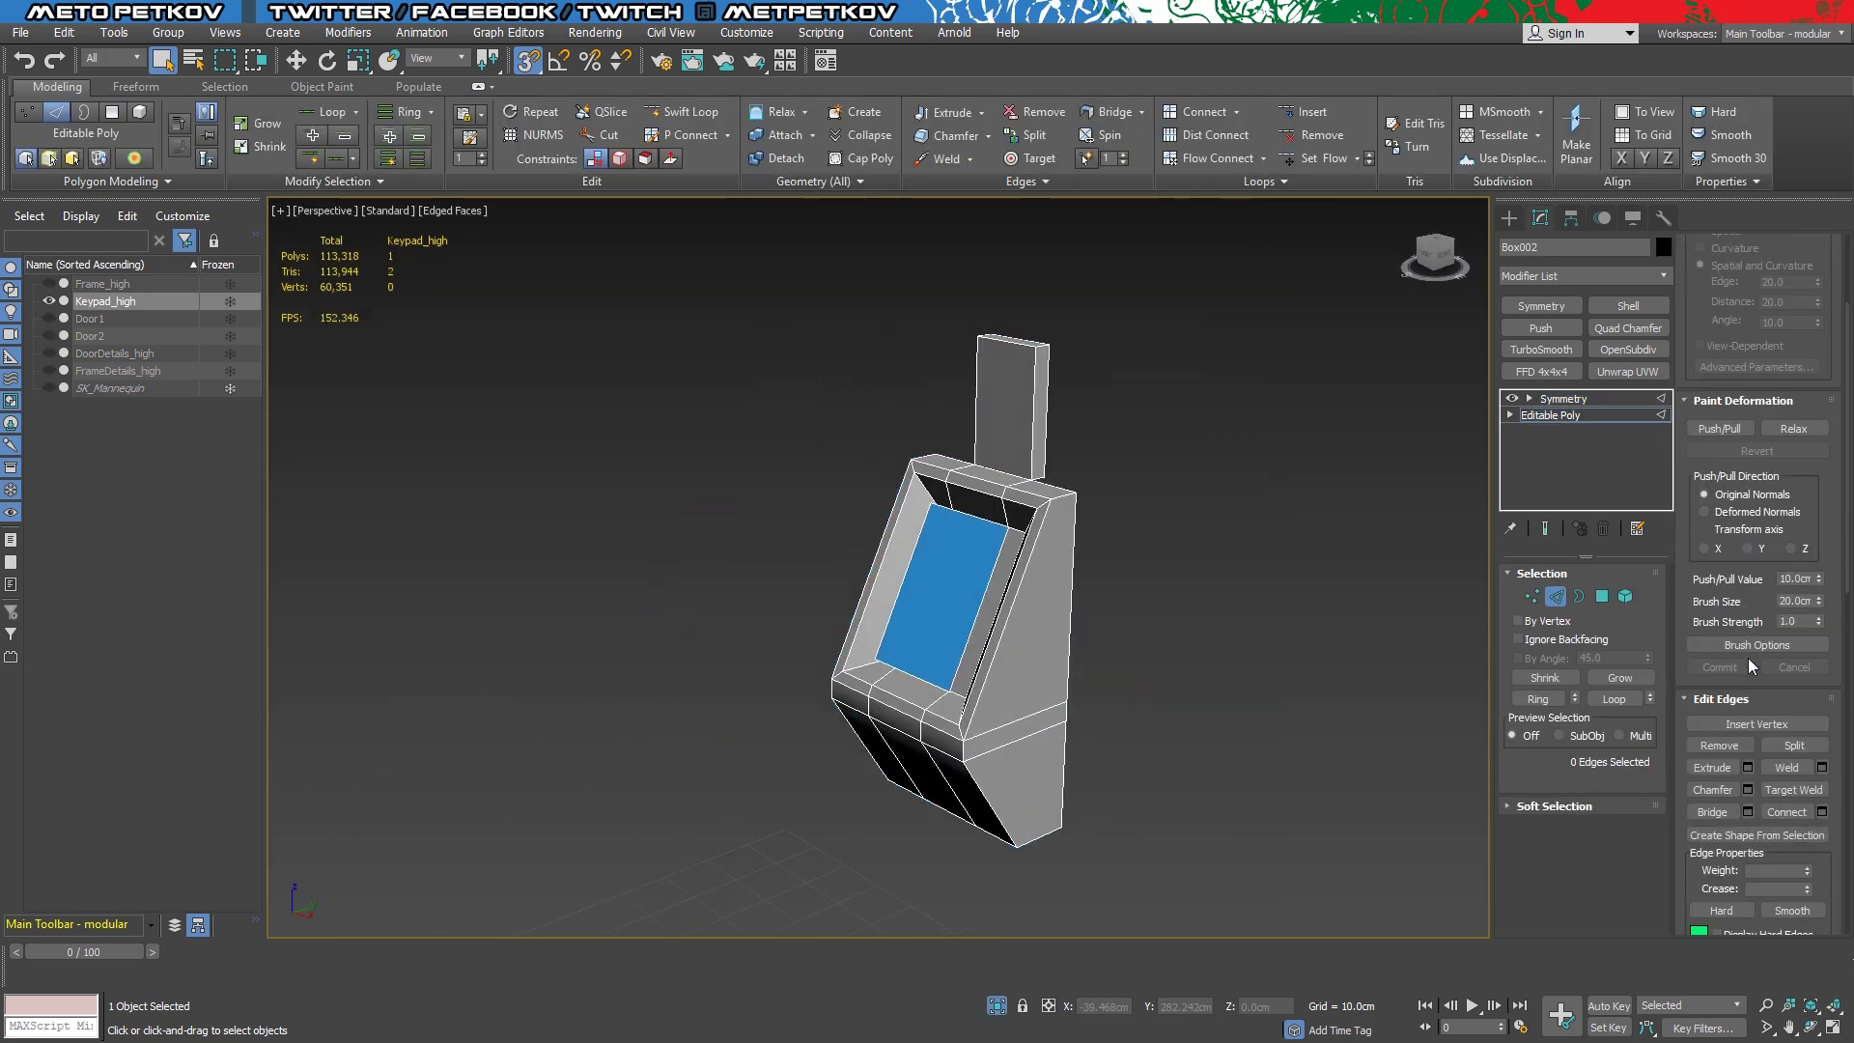
{"action": "left_click", "coordinate": [1718, 761]}
{"action": "mouse_move", "coordinate": [1331, 652]}
{"action": "middle_mouse_down", "text": "alt"}
{"action": "mouse_move", "coordinate": [1224, 591]}
{"action": "mouse_move", "coordinate": [1179, 535]}
{"action": "mouse_move", "coordinate": [1241, 591]}
{"action": "middle_mouse_up", "text": "alt"}
Add a Quad Chamfer by smoothing groups with amount 0.1 and 0 iterations
{"action": "left_click", "coordinate": [1564, 398]}
{"action": "left_click", "coordinate": [1655, 328]}
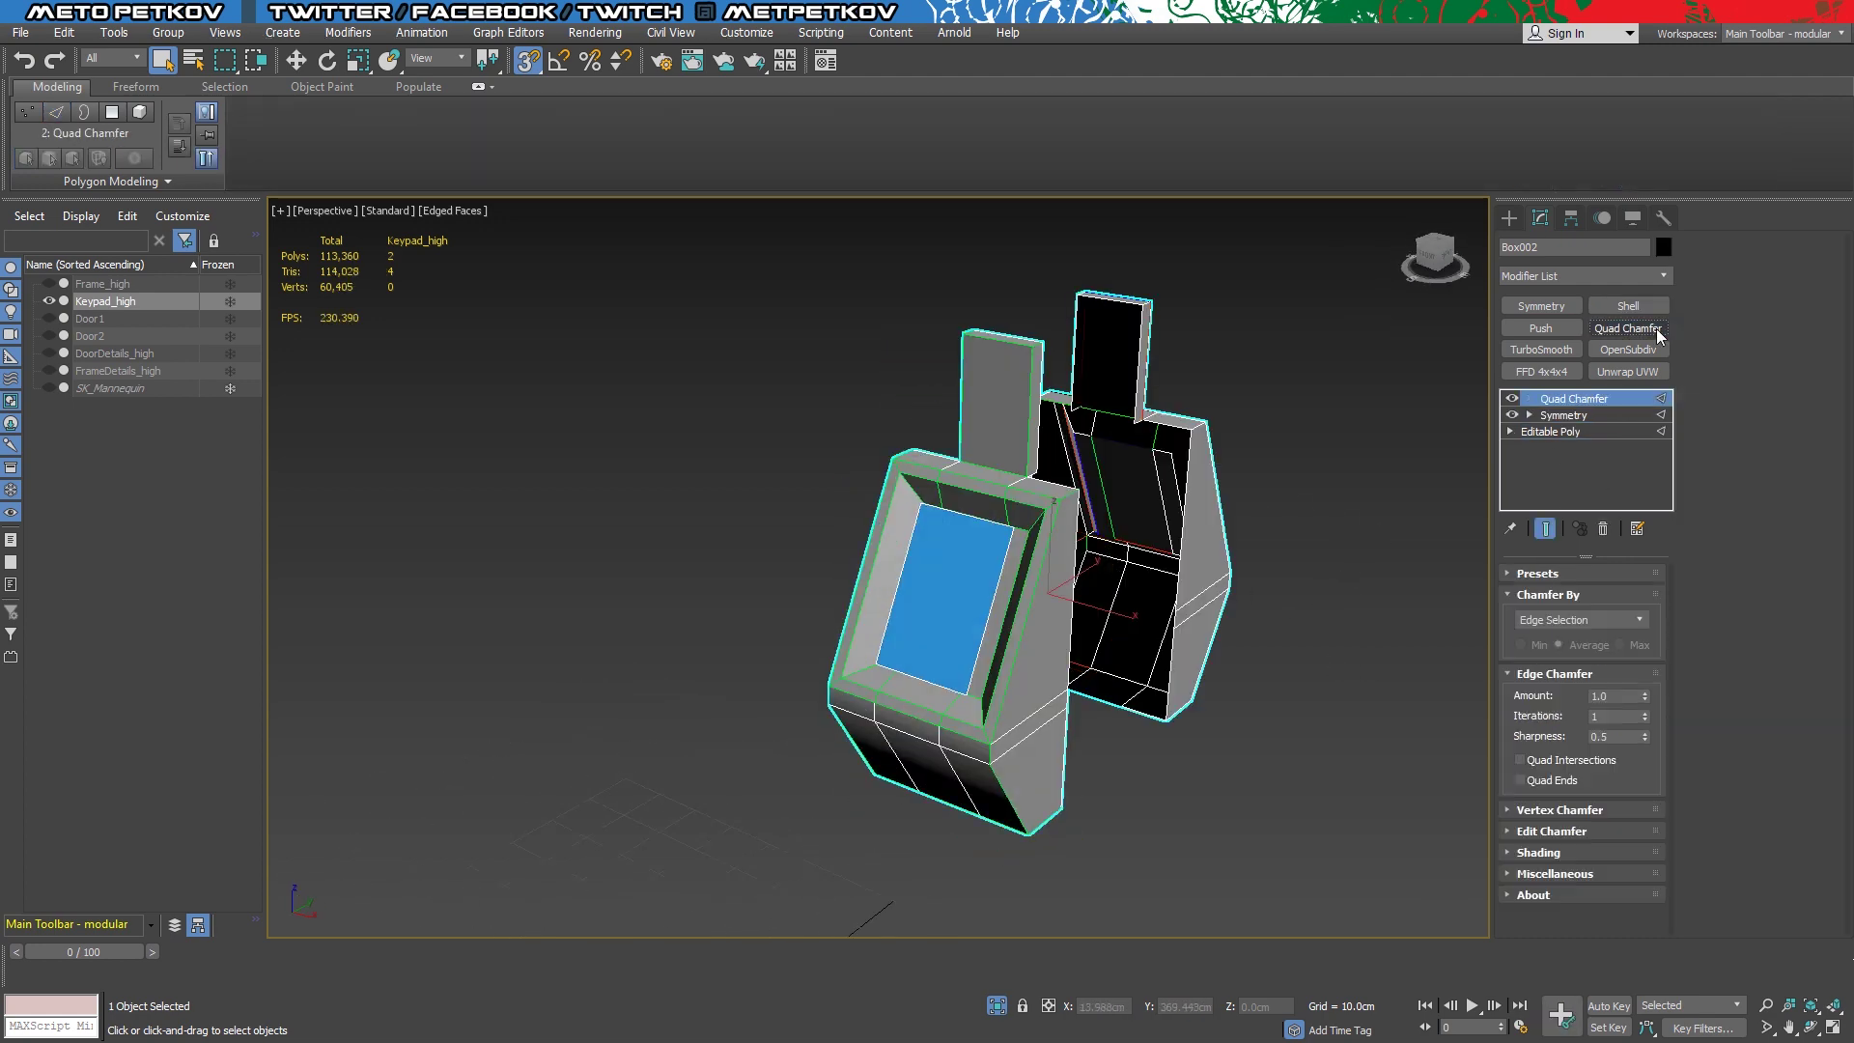
{"action": "left_click", "coordinate": [1579, 619]}
{"action": "left_click", "coordinate": [1594, 651]}
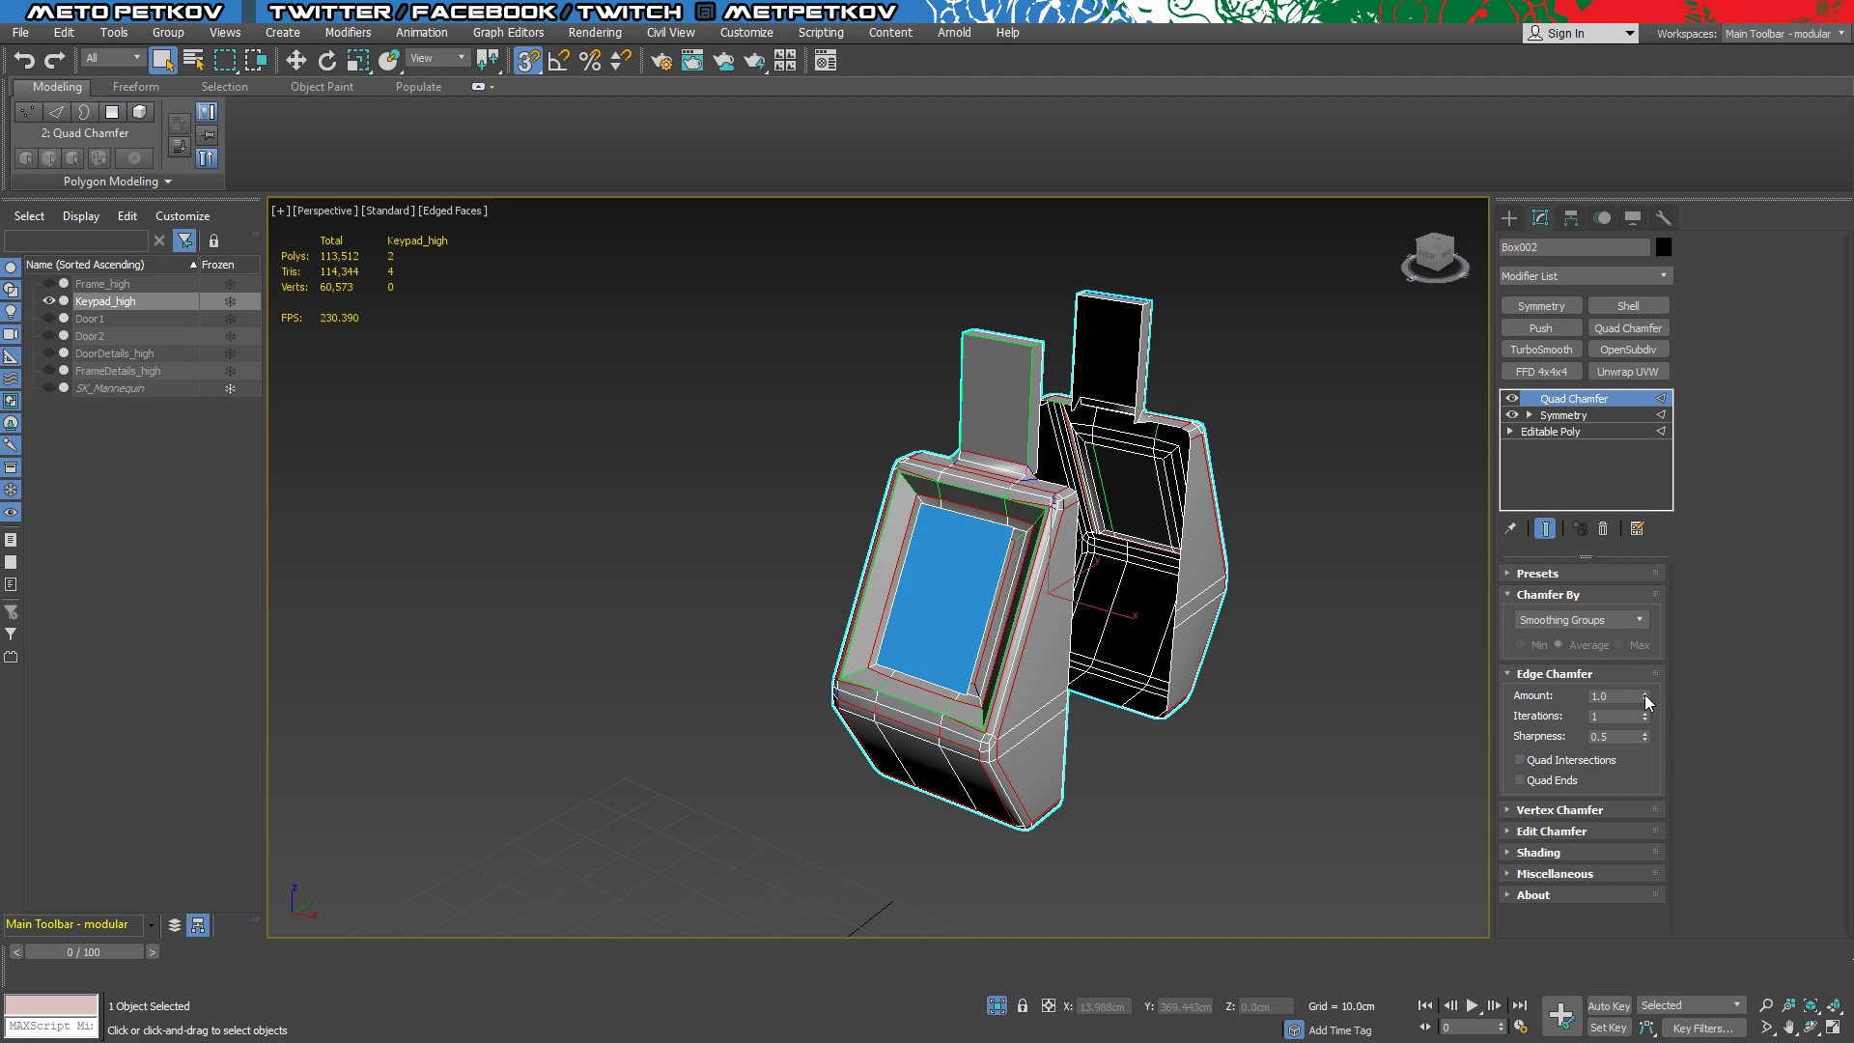
{"action": "left_click_drag", "start_coordinate": [1646, 697], "coordinate": [1646, 707]}
{"action": "left_click_drag", "start_coordinate": [1645, 718], "coordinate": [1632, 712]}
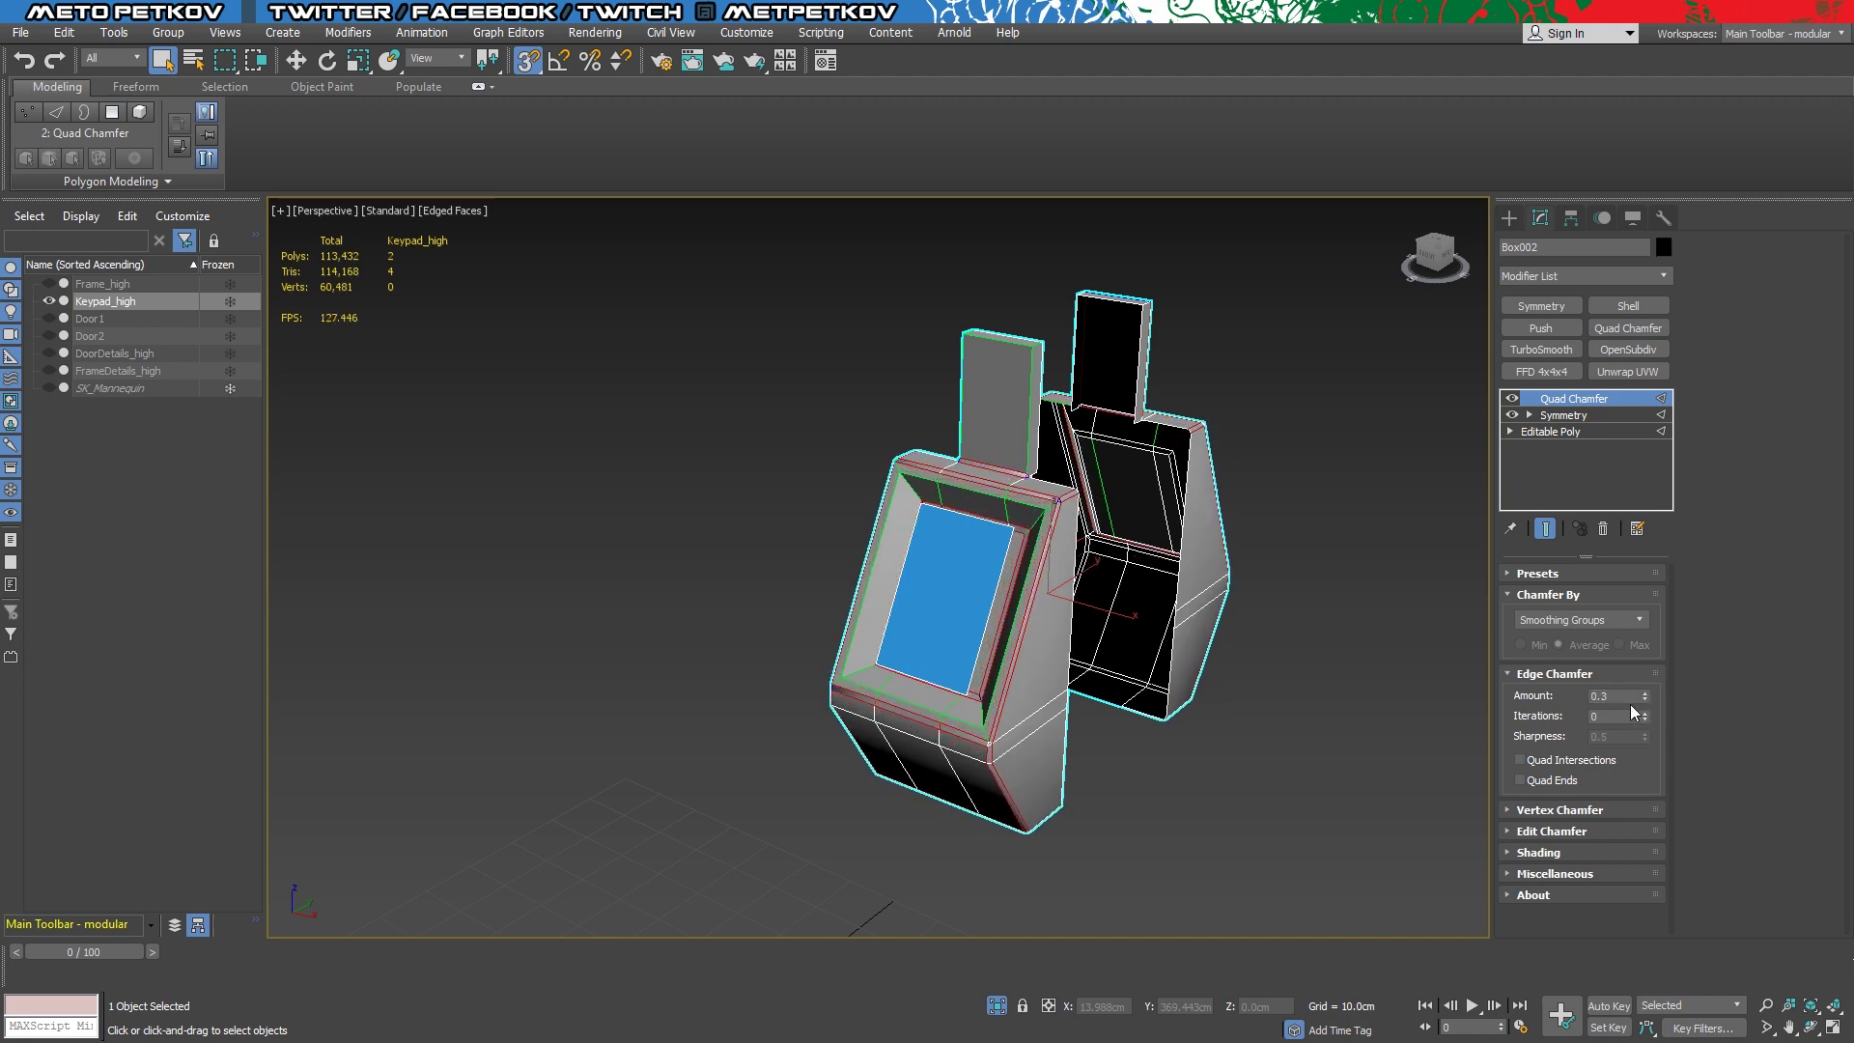
{"action": "type", "text": "0.1"}
{"action": "key", "text": "Return"}
Lower the chamfer amount to 0.09 and add a TurboSmooth modifier on top
{"action": "scroll", "coordinate": [963, 388], "scroll_direction": "up", "scroll_amount": 5}
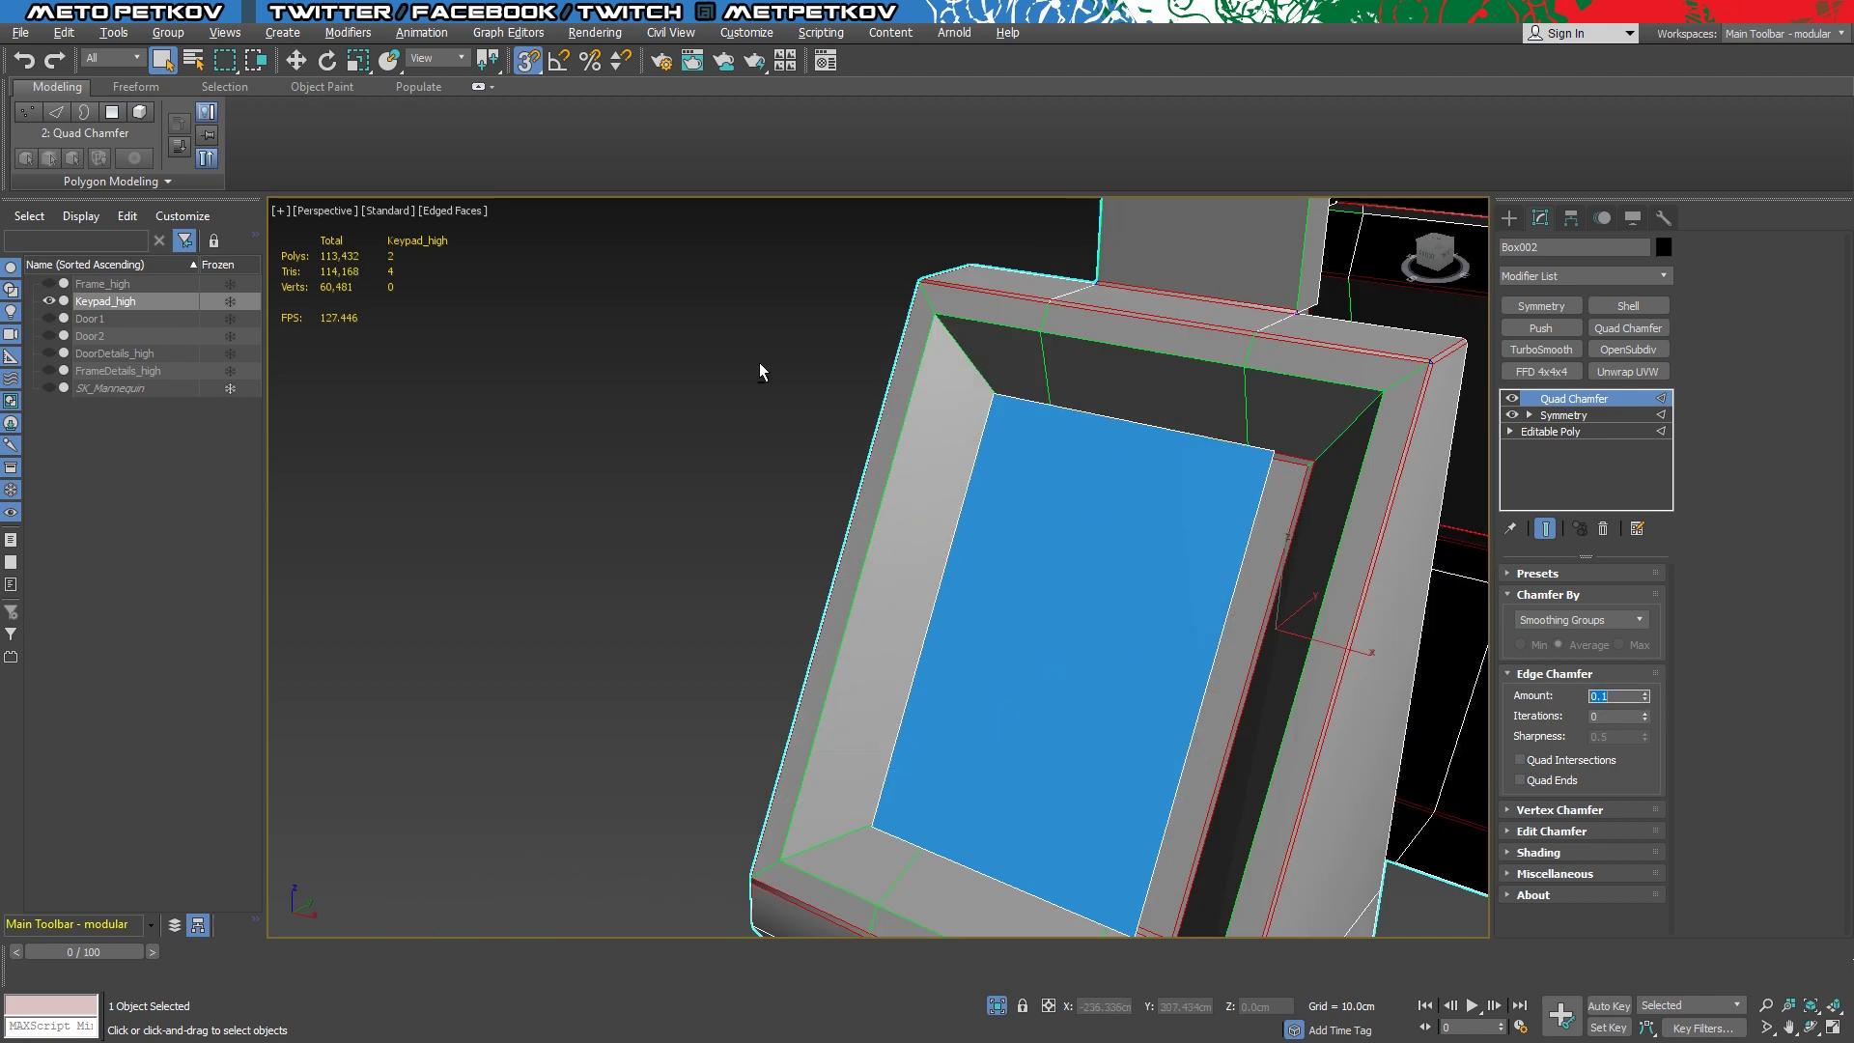
{"action": "scroll", "coordinate": [759, 362], "scroll_direction": "up", "scroll_amount": 1}
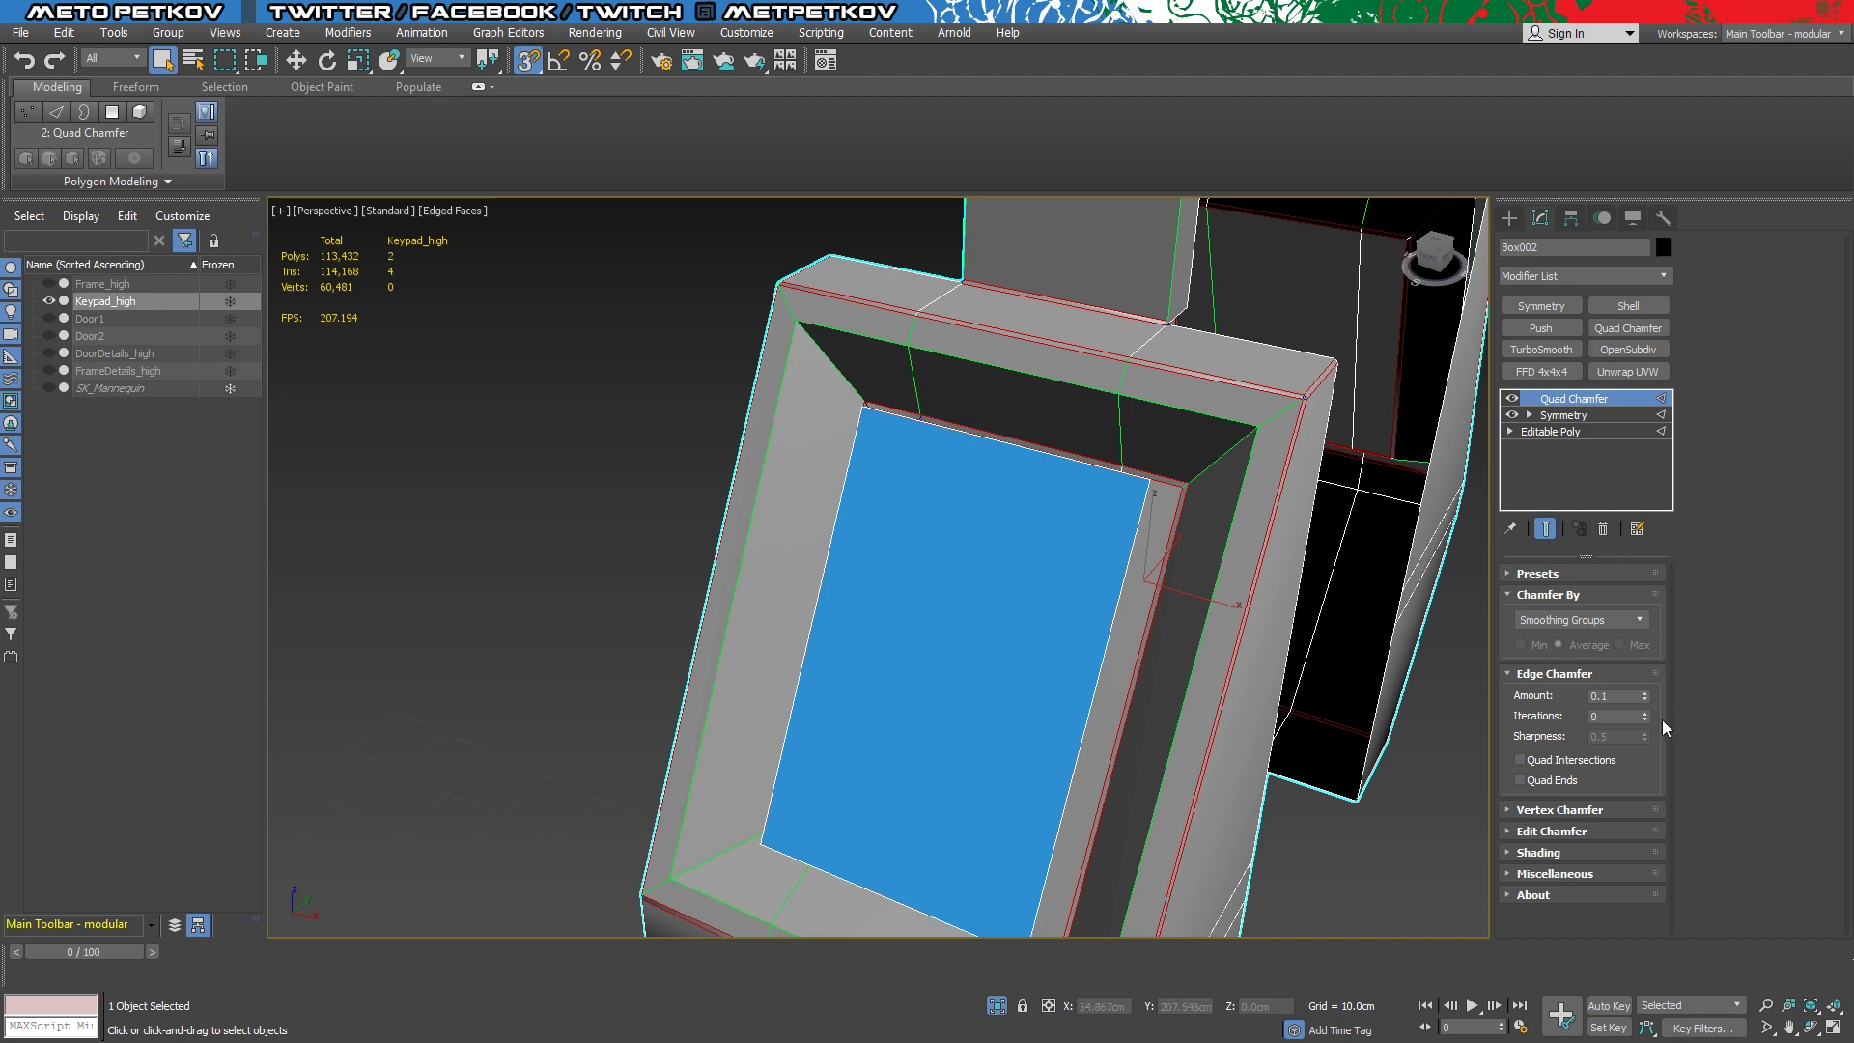
{"action": "left_click", "coordinate": [1644, 700]}
{"action": "left_click", "coordinate": [1574, 431]}
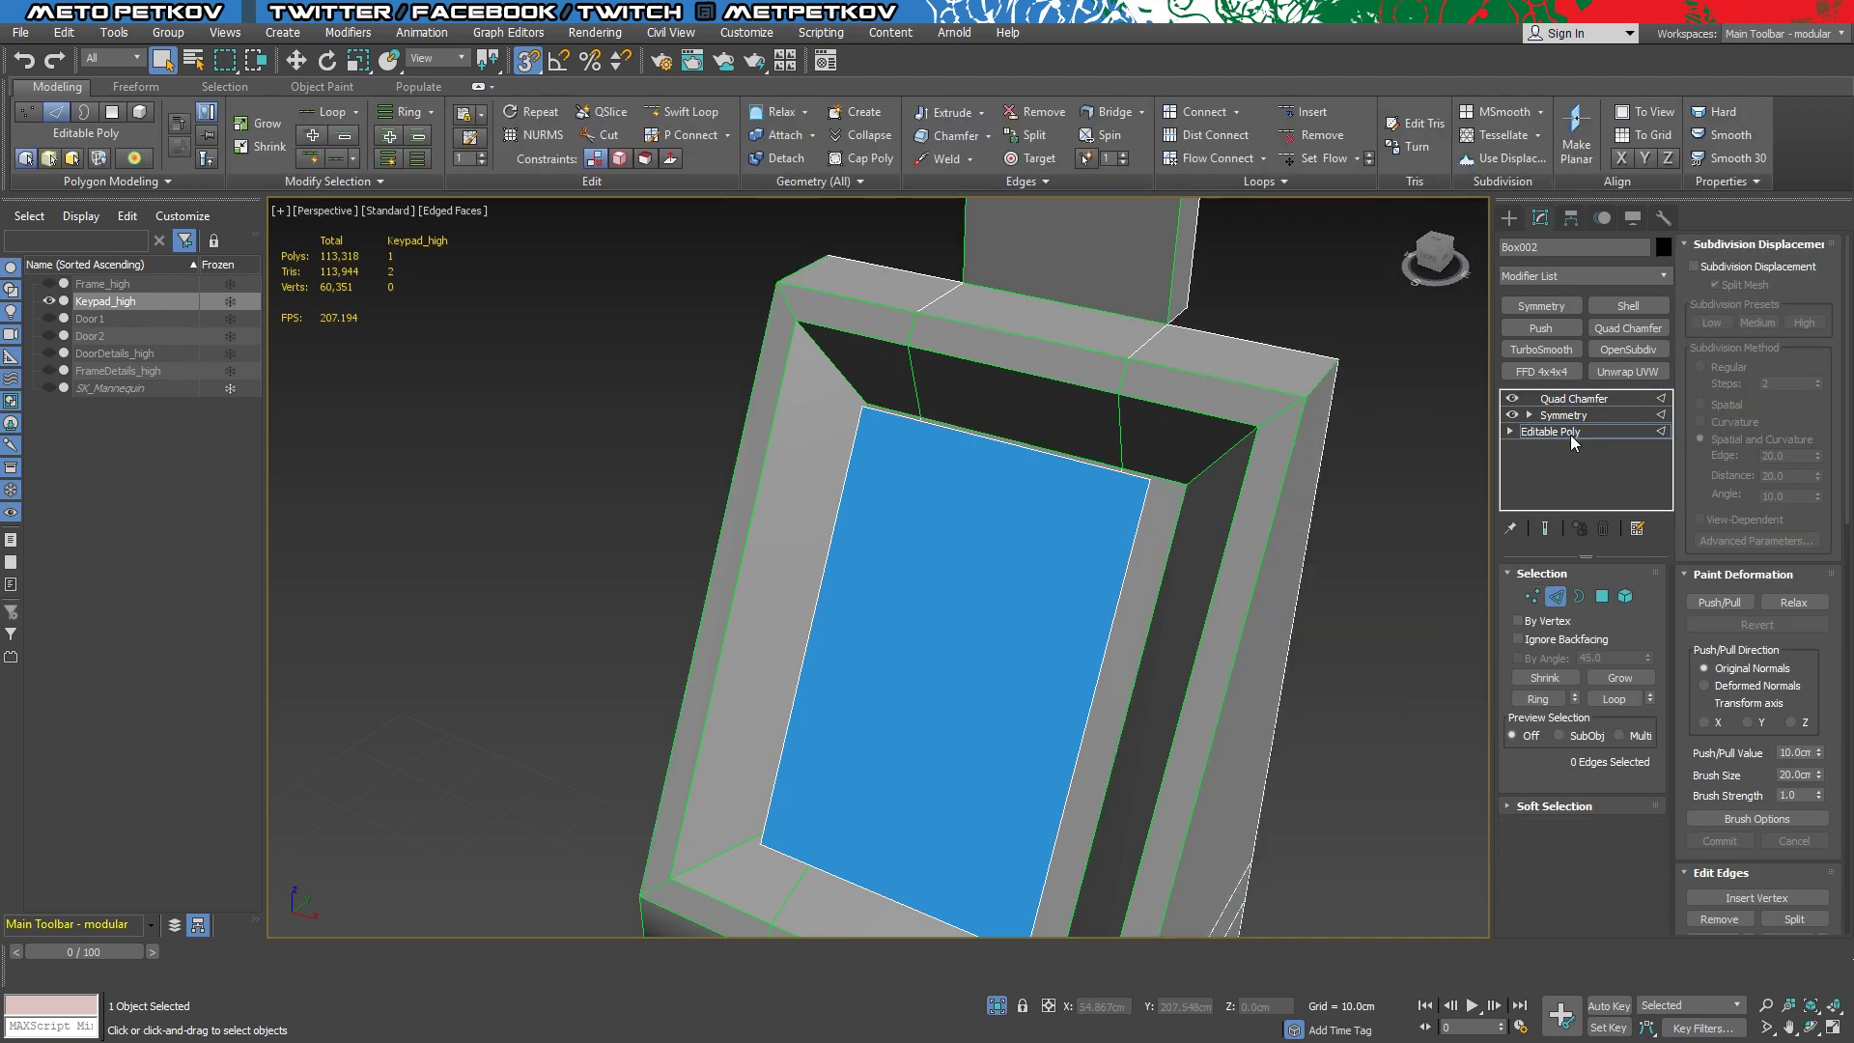
{"action": "left_click", "coordinate": [1574, 397]}
{"action": "left_click", "coordinate": [1543, 349]}
Set TurboSmooth to 2 iterations and edit base polygons with Show End Result on
{"action": "left_click", "coordinate": [1644, 602]}
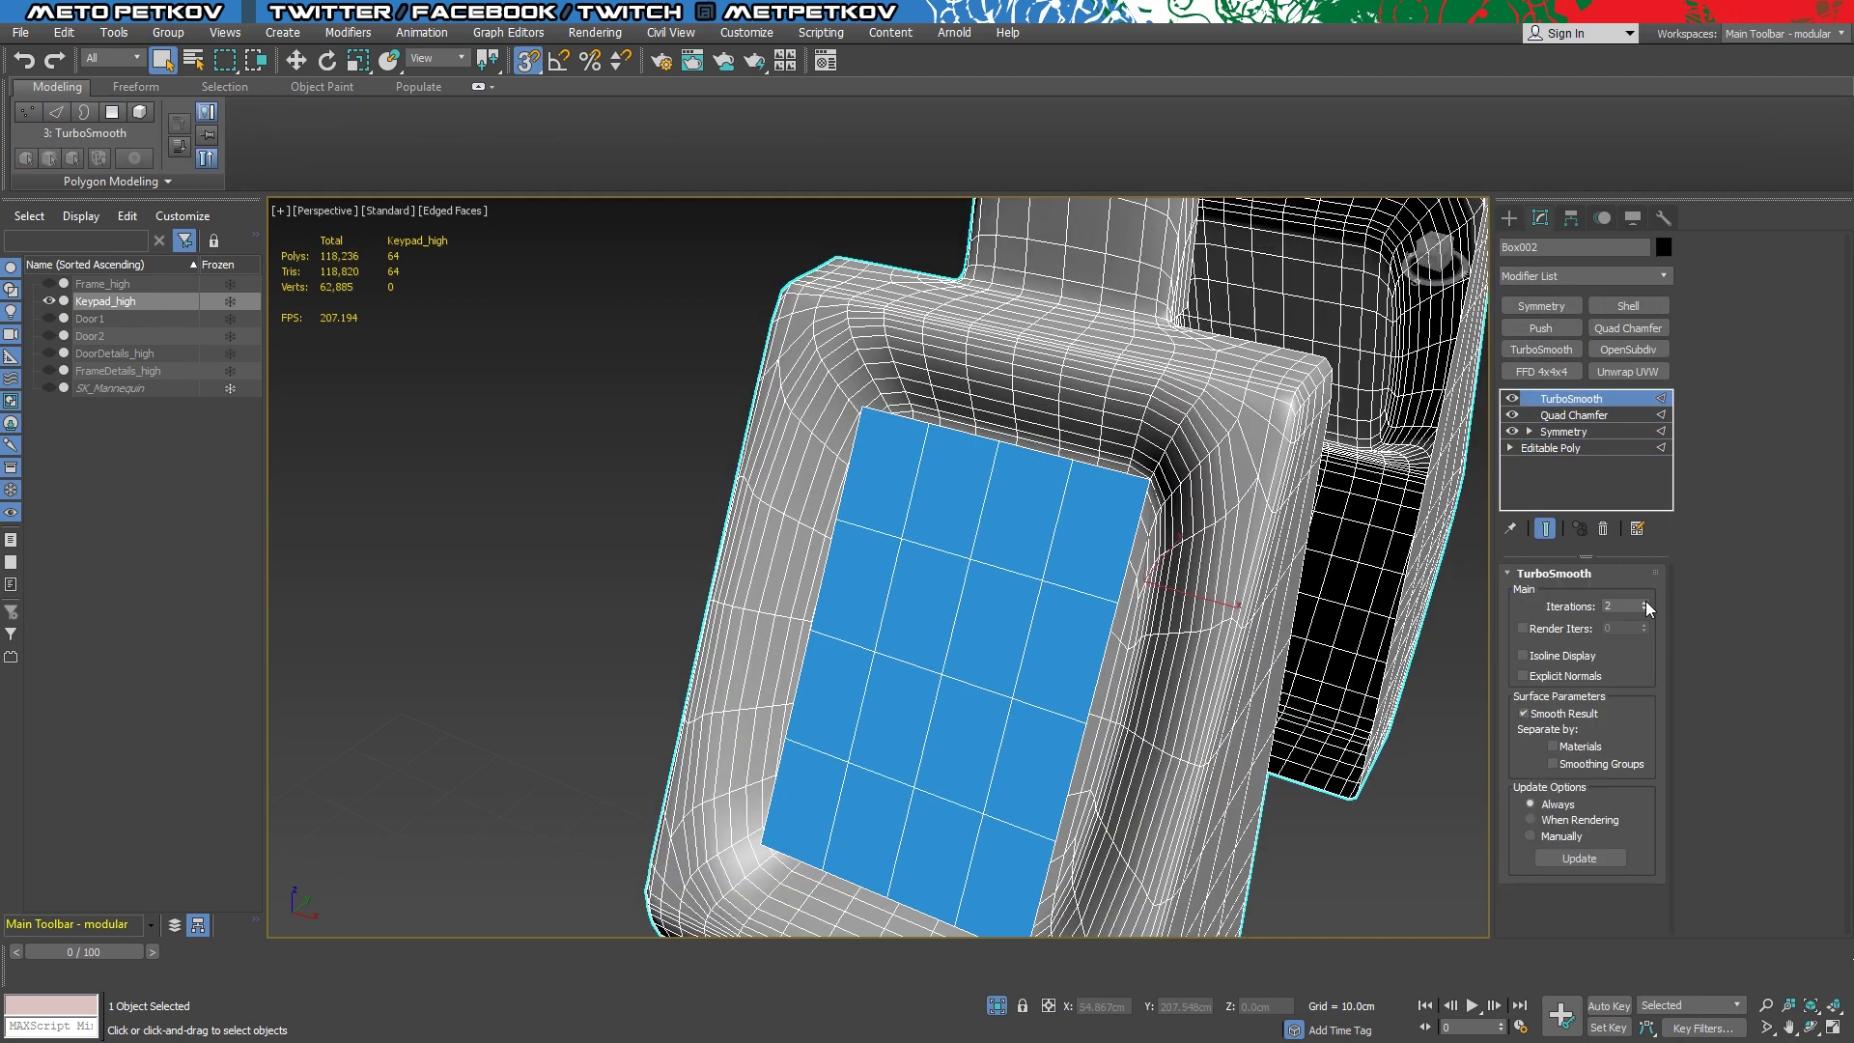
{"action": "left_click", "coordinate": [1562, 448]}
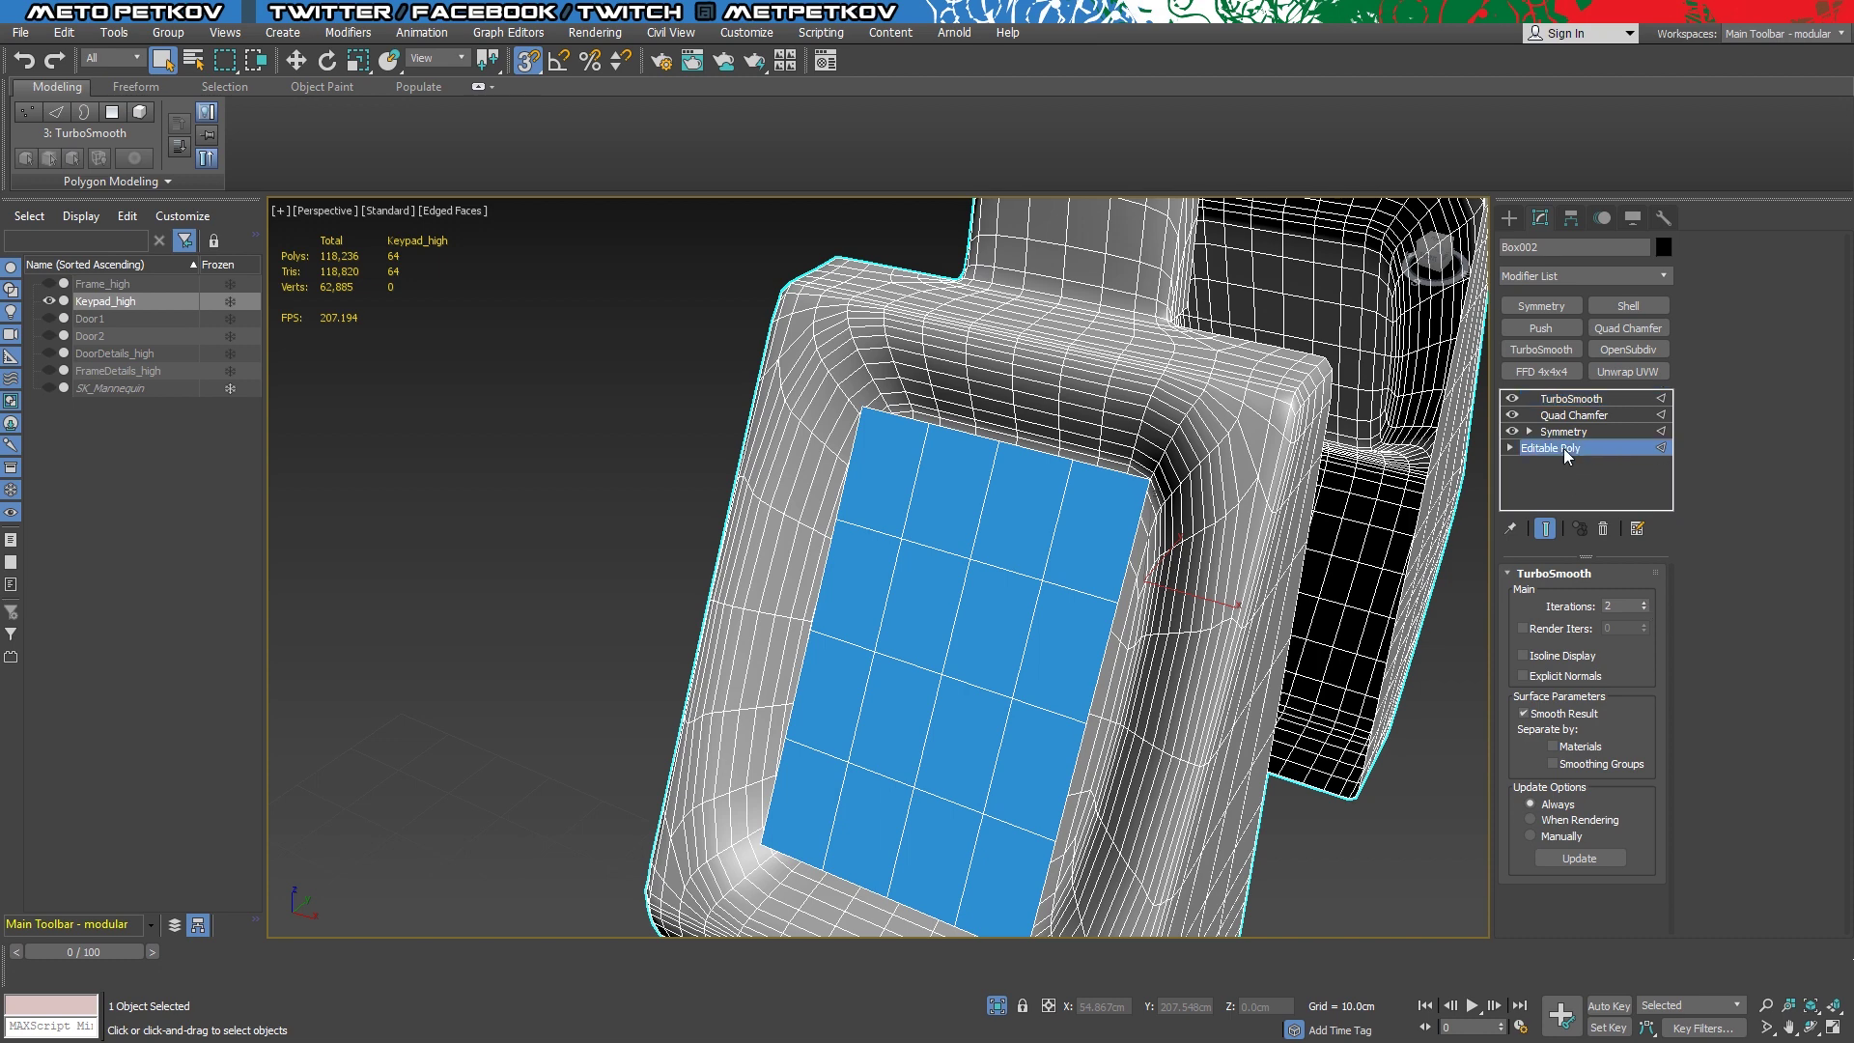
{"action": "left_click", "coordinate": [1546, 528]}
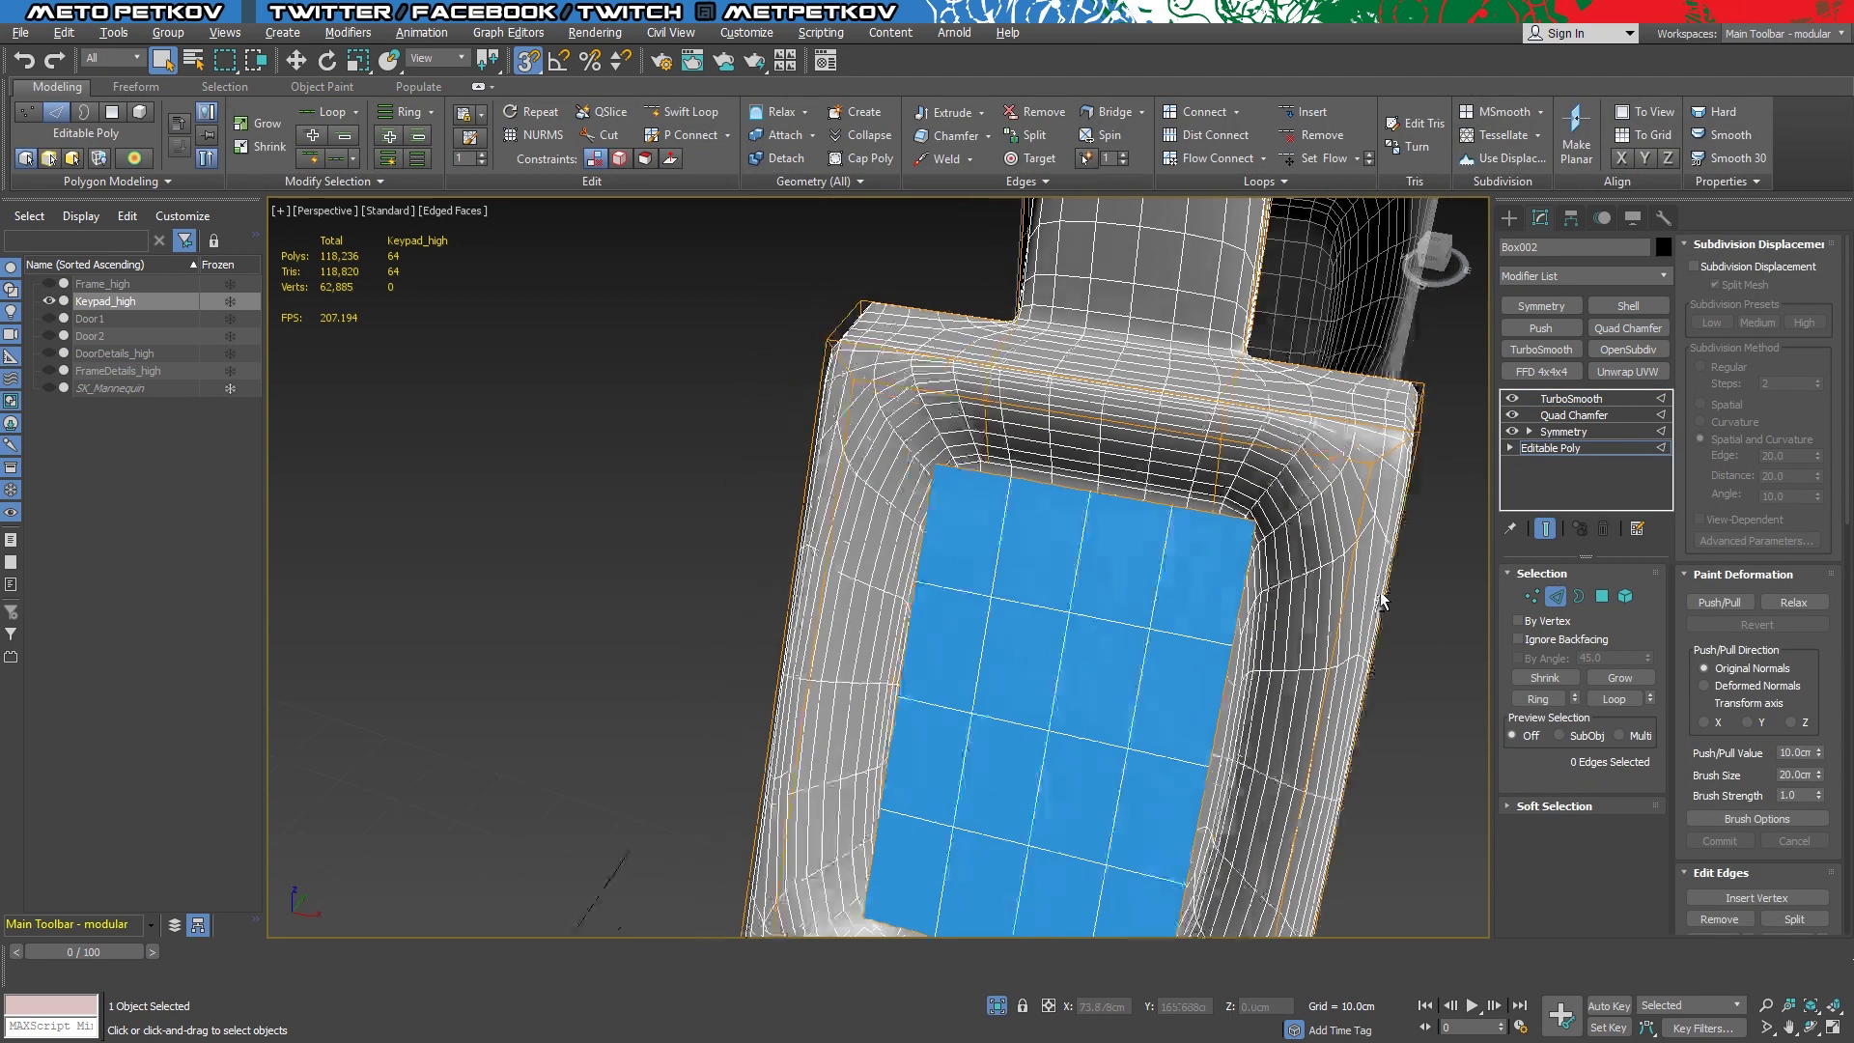
{"action": "key", "text": "4"}
Select the top inner frame strip polygons and assign them smoothing group 3
{"action": "left_click", "coordinate": [1335, 439]}
{"action": "left_click", "coordinate": [1122, 427], "text": "ctrl"}
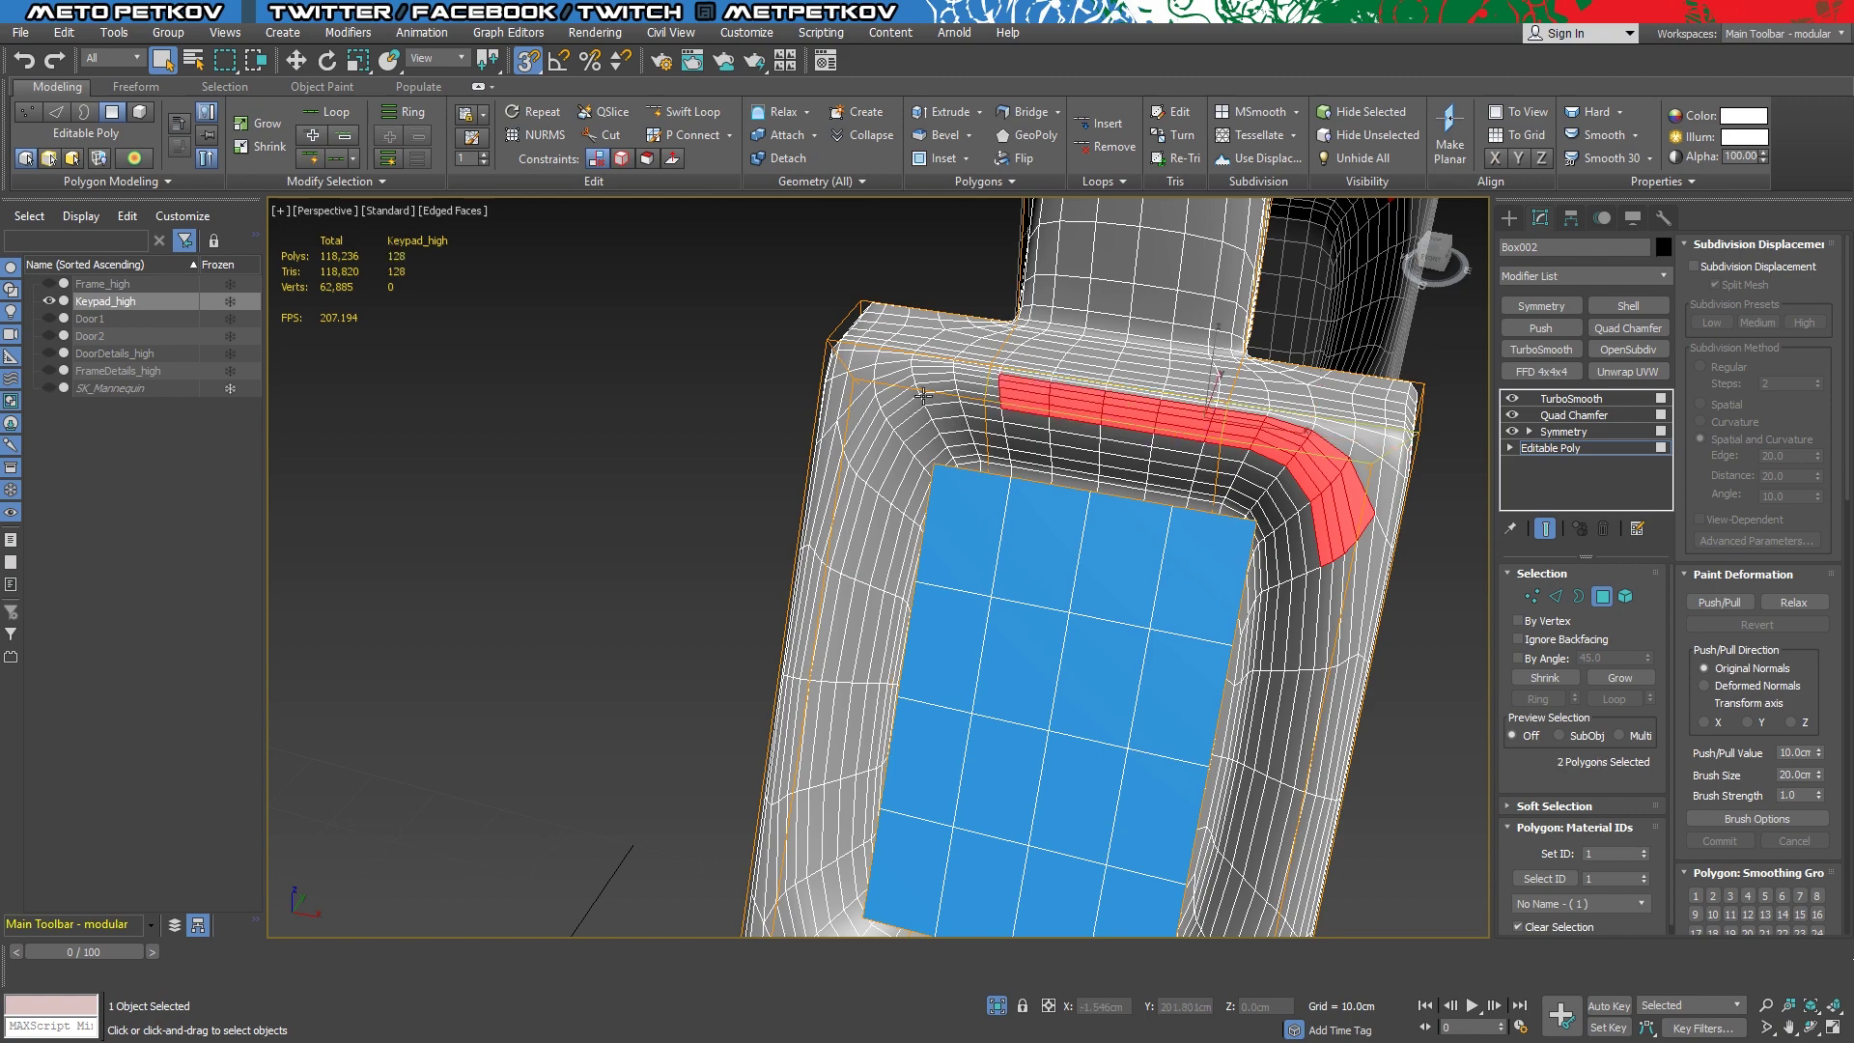
{"action": "left_click", "coordinate": [887, 378], "text": "ctrl"}
{"action": "scroll", "coordinate": [1759, 745], "scroll_direction": "down", "scroll_amount": 3}
{"action": "left_click", "coordinate": [1730, 780]}
{"action": "mouse_move", "coordinate": [1357, 576]}
{"action": "middle_mouse_down", "text": "alt"}
{"action": "mouse_move", "coordinate": [1404, 552]}
{"action": "mouse_move", "coordinate": [1213, 529]}
{"action": "mouse_move", "coordinate": [1303, 579]}
{"action": "mouse_move", "coordinate": [1396, 693]}
{"action": "mouse_move", "coordinate": [839, 577]}
{"action": "middle_mouse_up", "text": "alt"}
{"action": "left_click", "coordinate": [1571, 398]}
{"action": "left_click", "coordinate": [1536, 448]}
Select the side, top and bottom inner strip polygons around the blue screen
{"action": "scroll", "coordinate": [1732, 912], "scroll_direction": "down", "scroll_amount": 3}
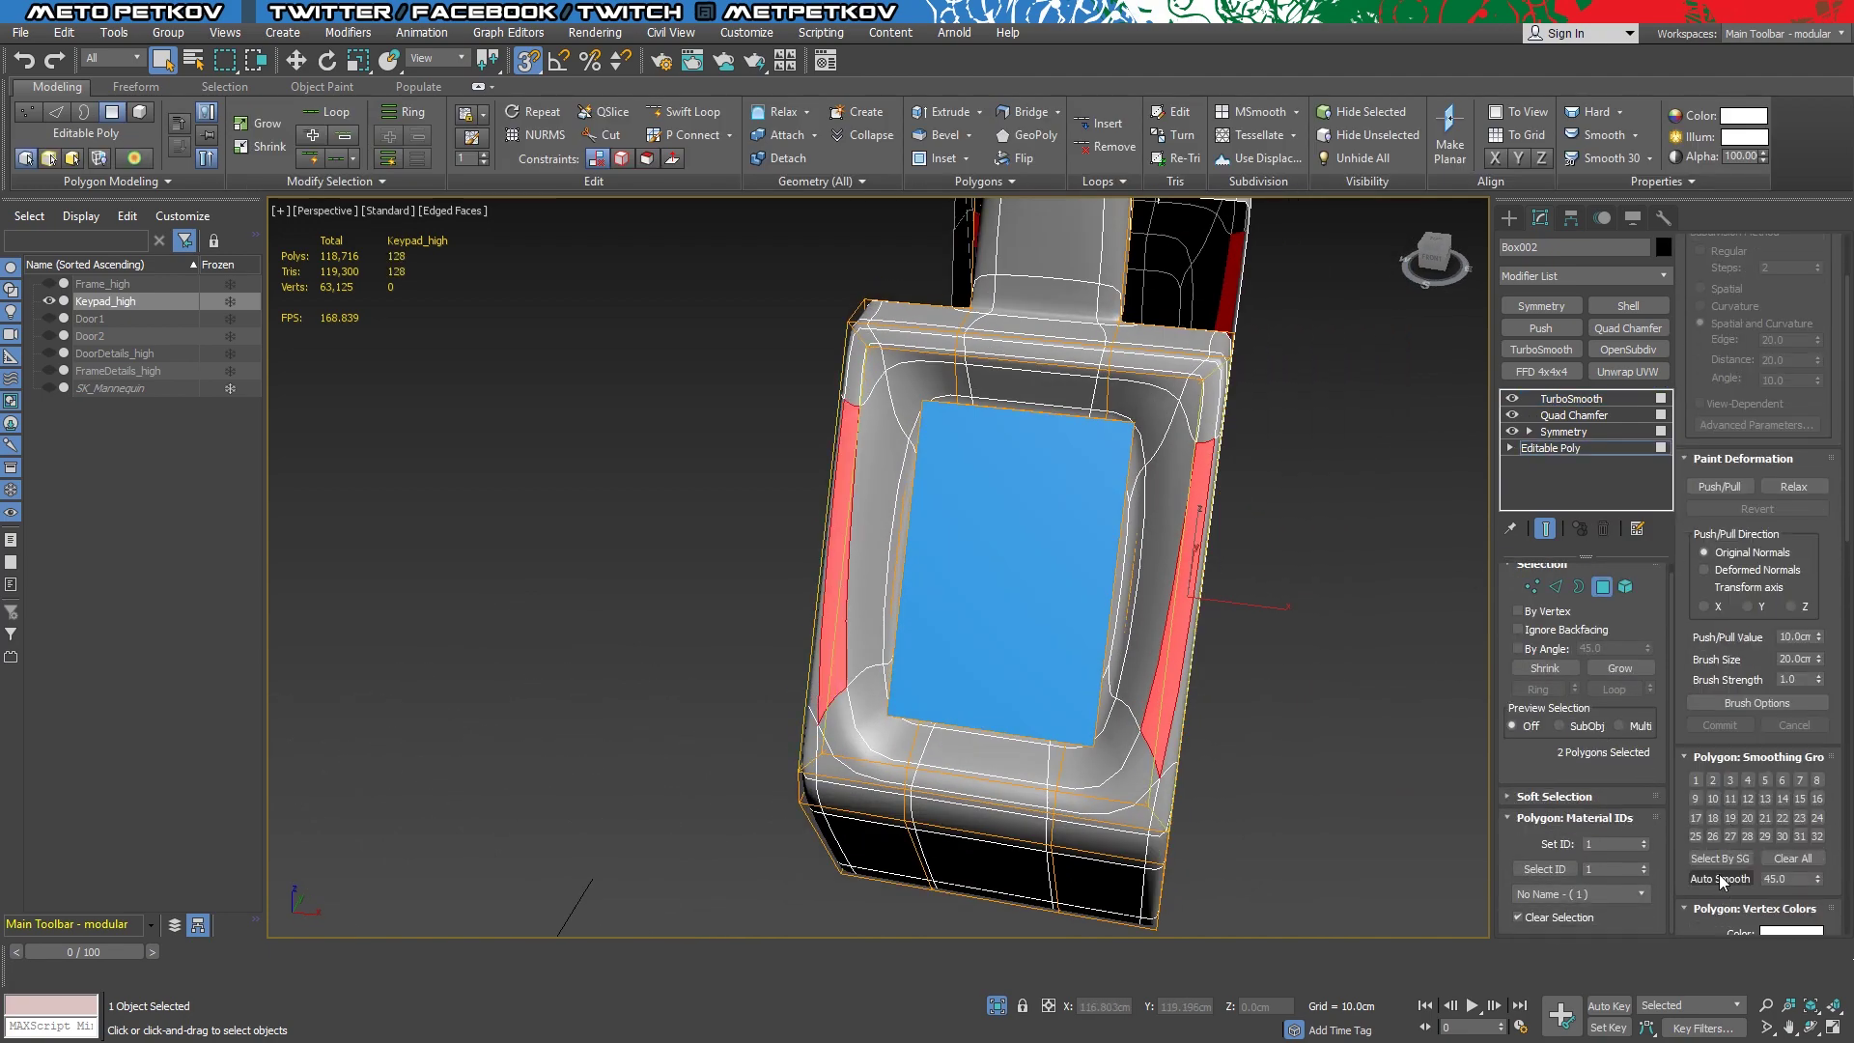
{"action": "mouse_move", "coordinate": [1468, 753]}
{"action": "middle_mouse_down", "text": "alt"}
{"action": "mouse_move", "coordinate": [1321, 652]}
{"action": "mouse_move", "coordinate": [1347, 681]}
{"action": "mouse_move", "coordinate": [1191, 803]}
{"action": "middle_mouse_up", "text": "alt"}
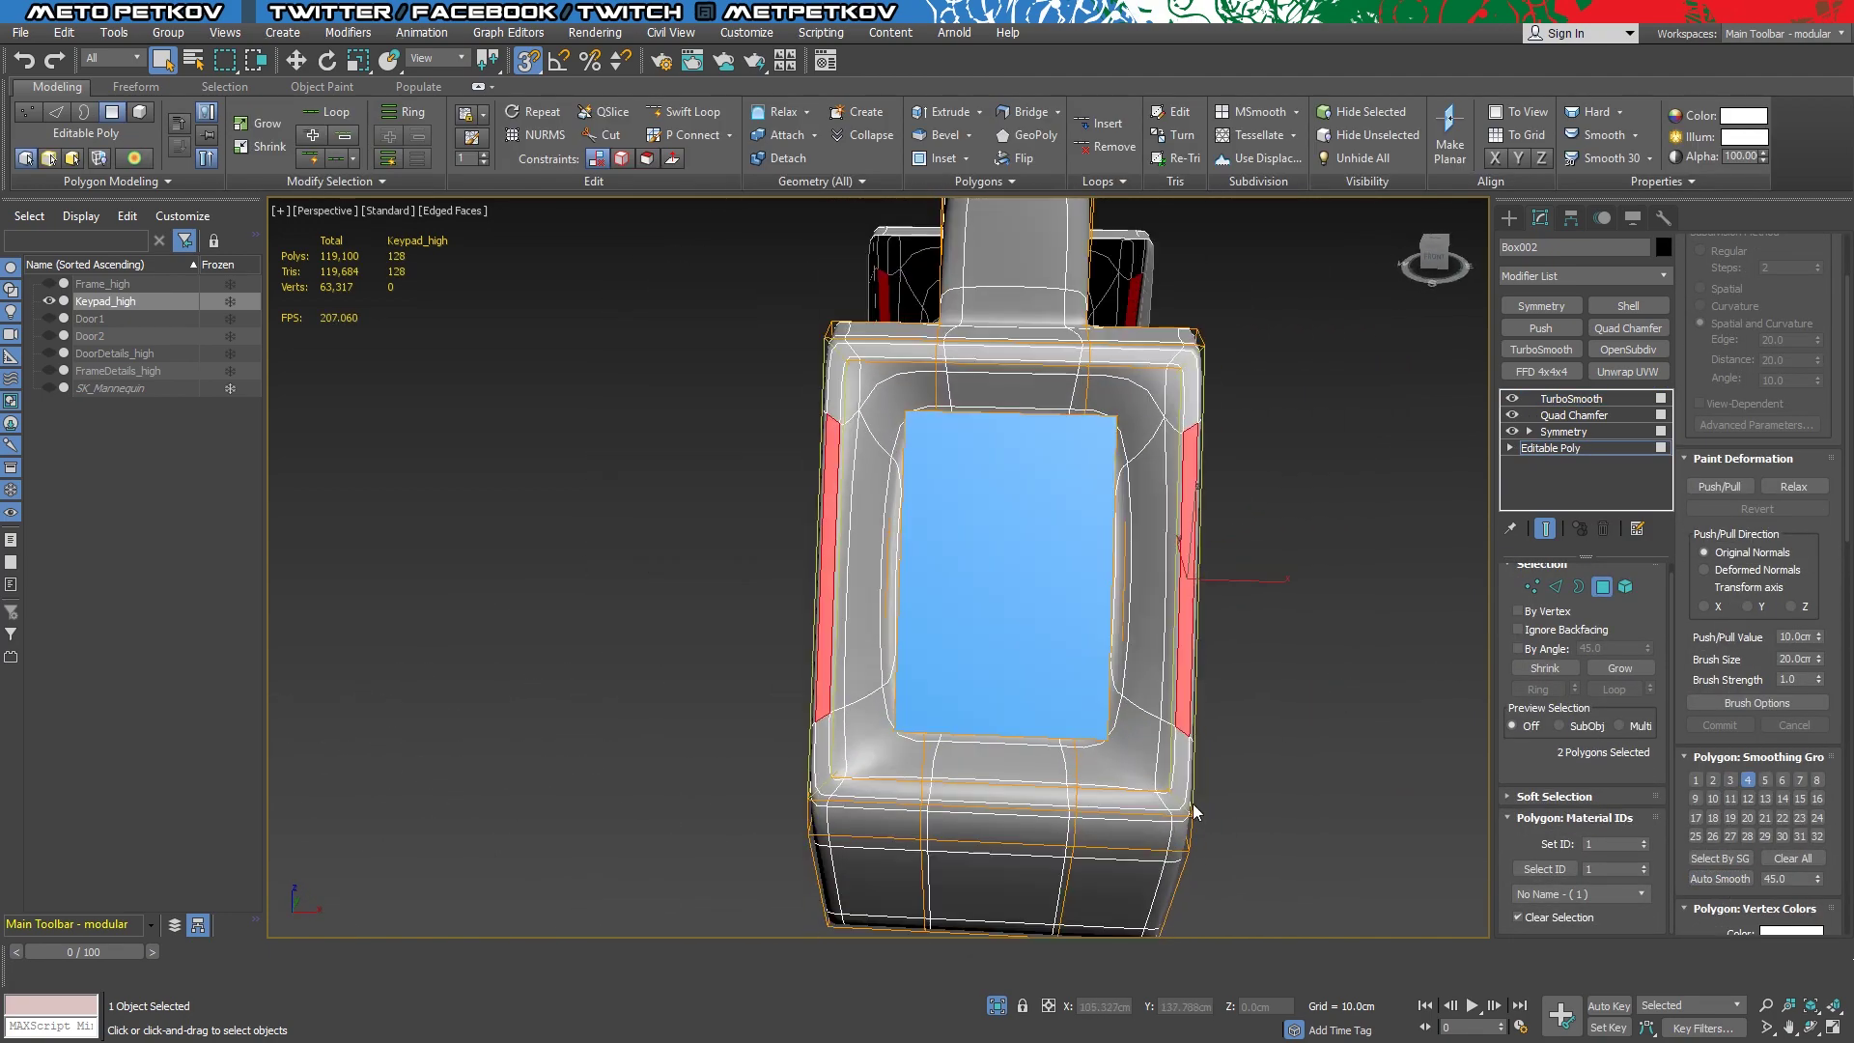
{"action": "left_click", "coordinate": [1159, 811]}
{"action": "key", "text": "ctrl+z"}
{"action": "left_click", "coordinate": [1123, 811]}
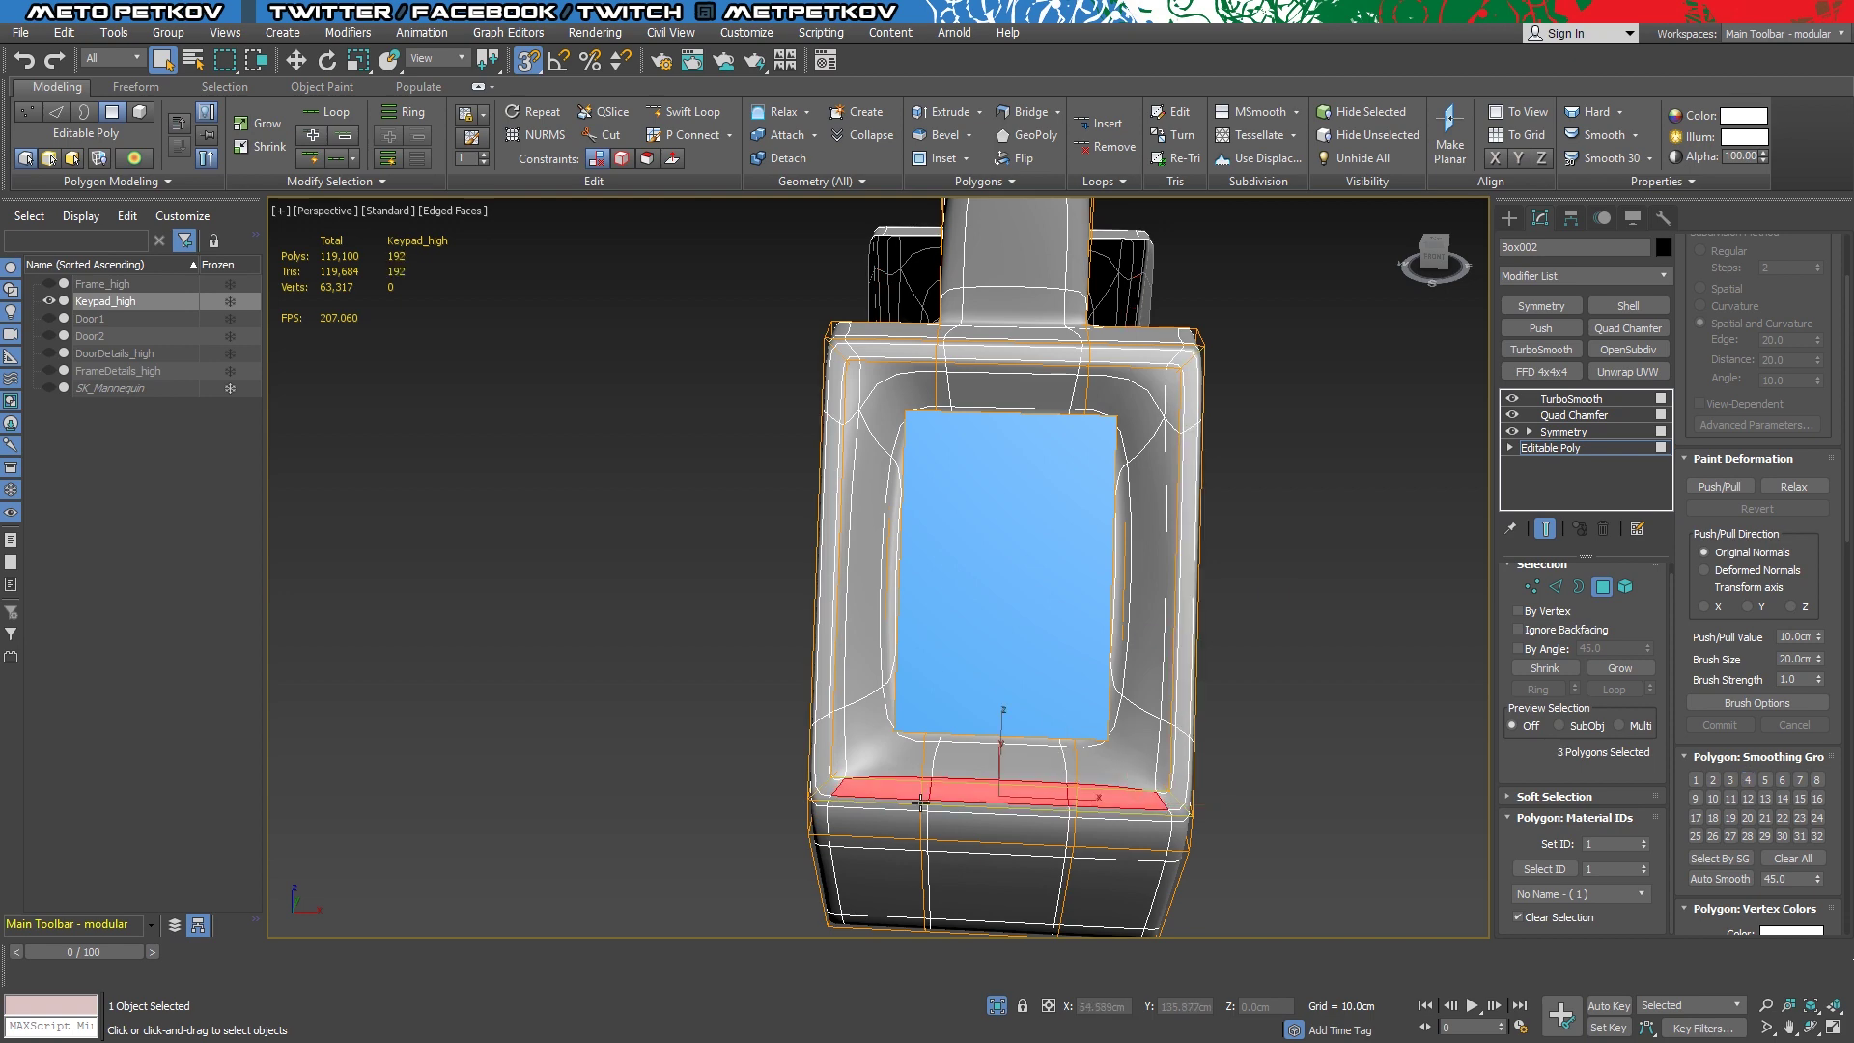
{"action": "middle_click_drag", "start_coordinate": [1448, 773], "coordinate": [1404, 703], "text": "alt"}
{"action": "left_click", "coordinate": [1111, 546]}
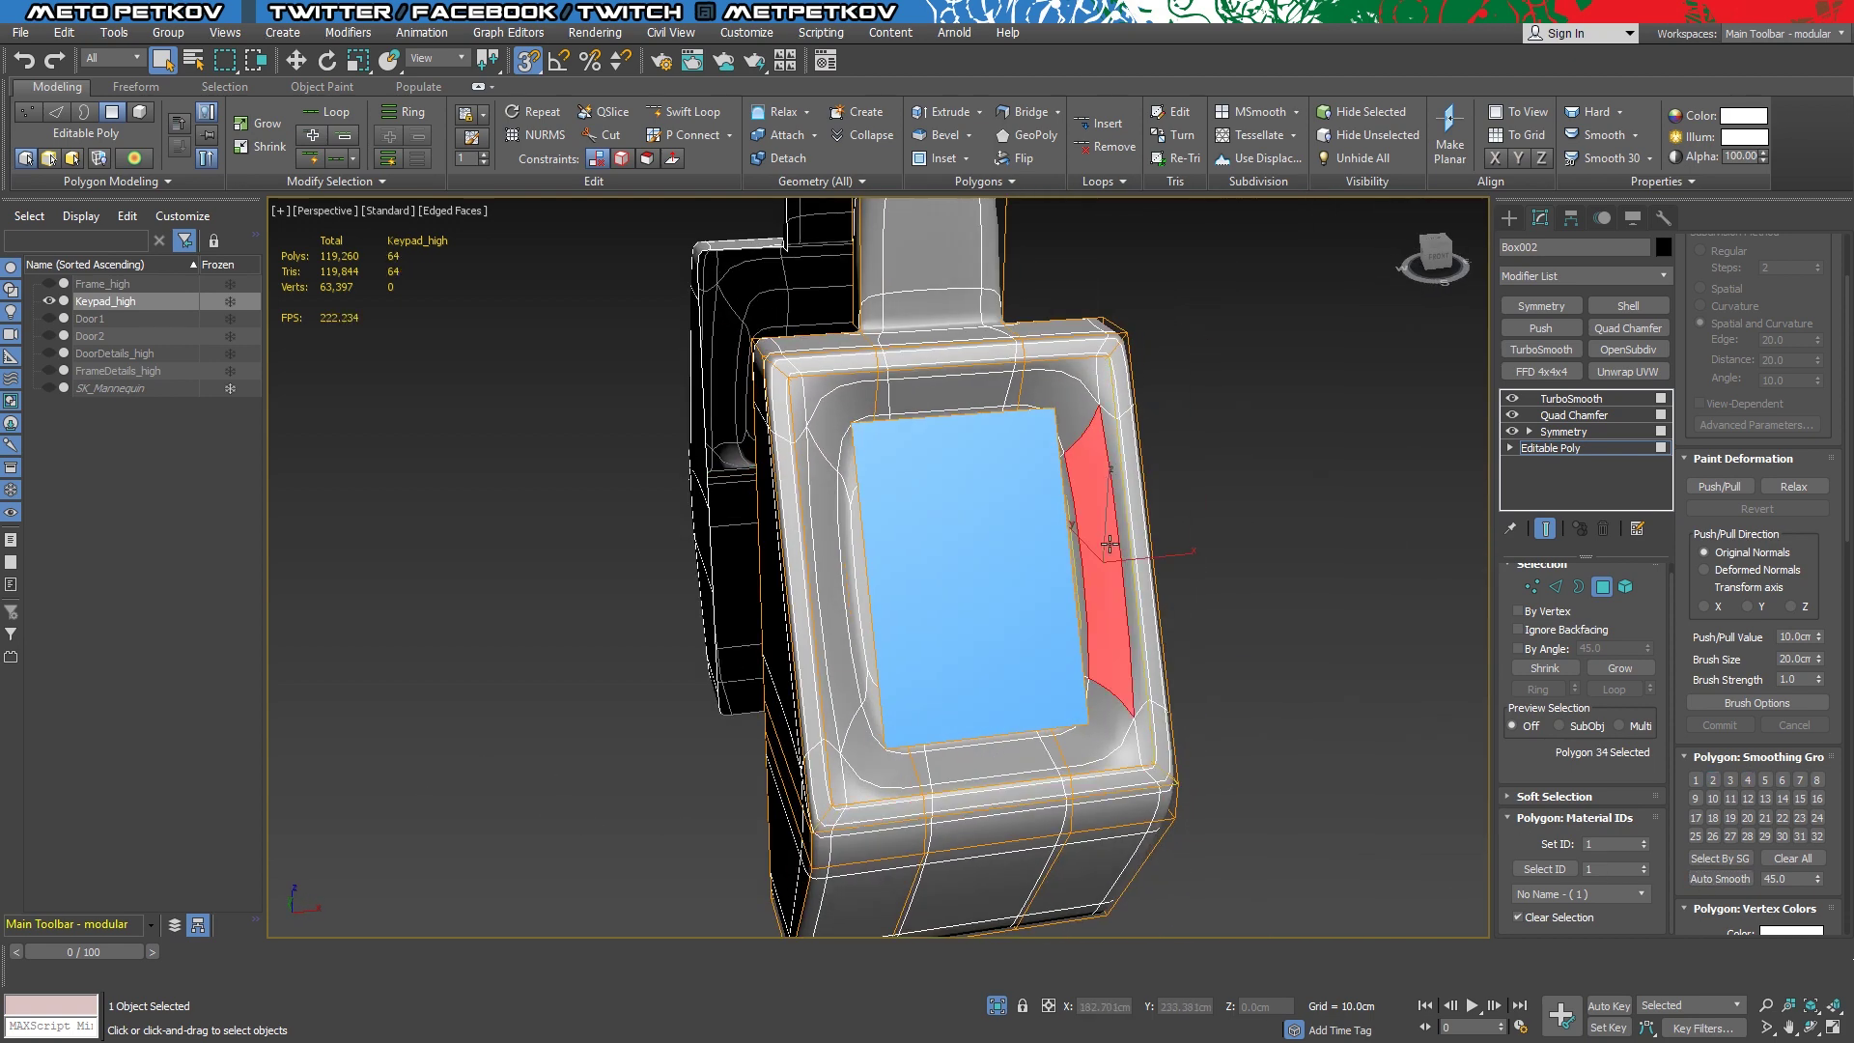
{"action": "left_click", "coordinate": [1545, 528]}
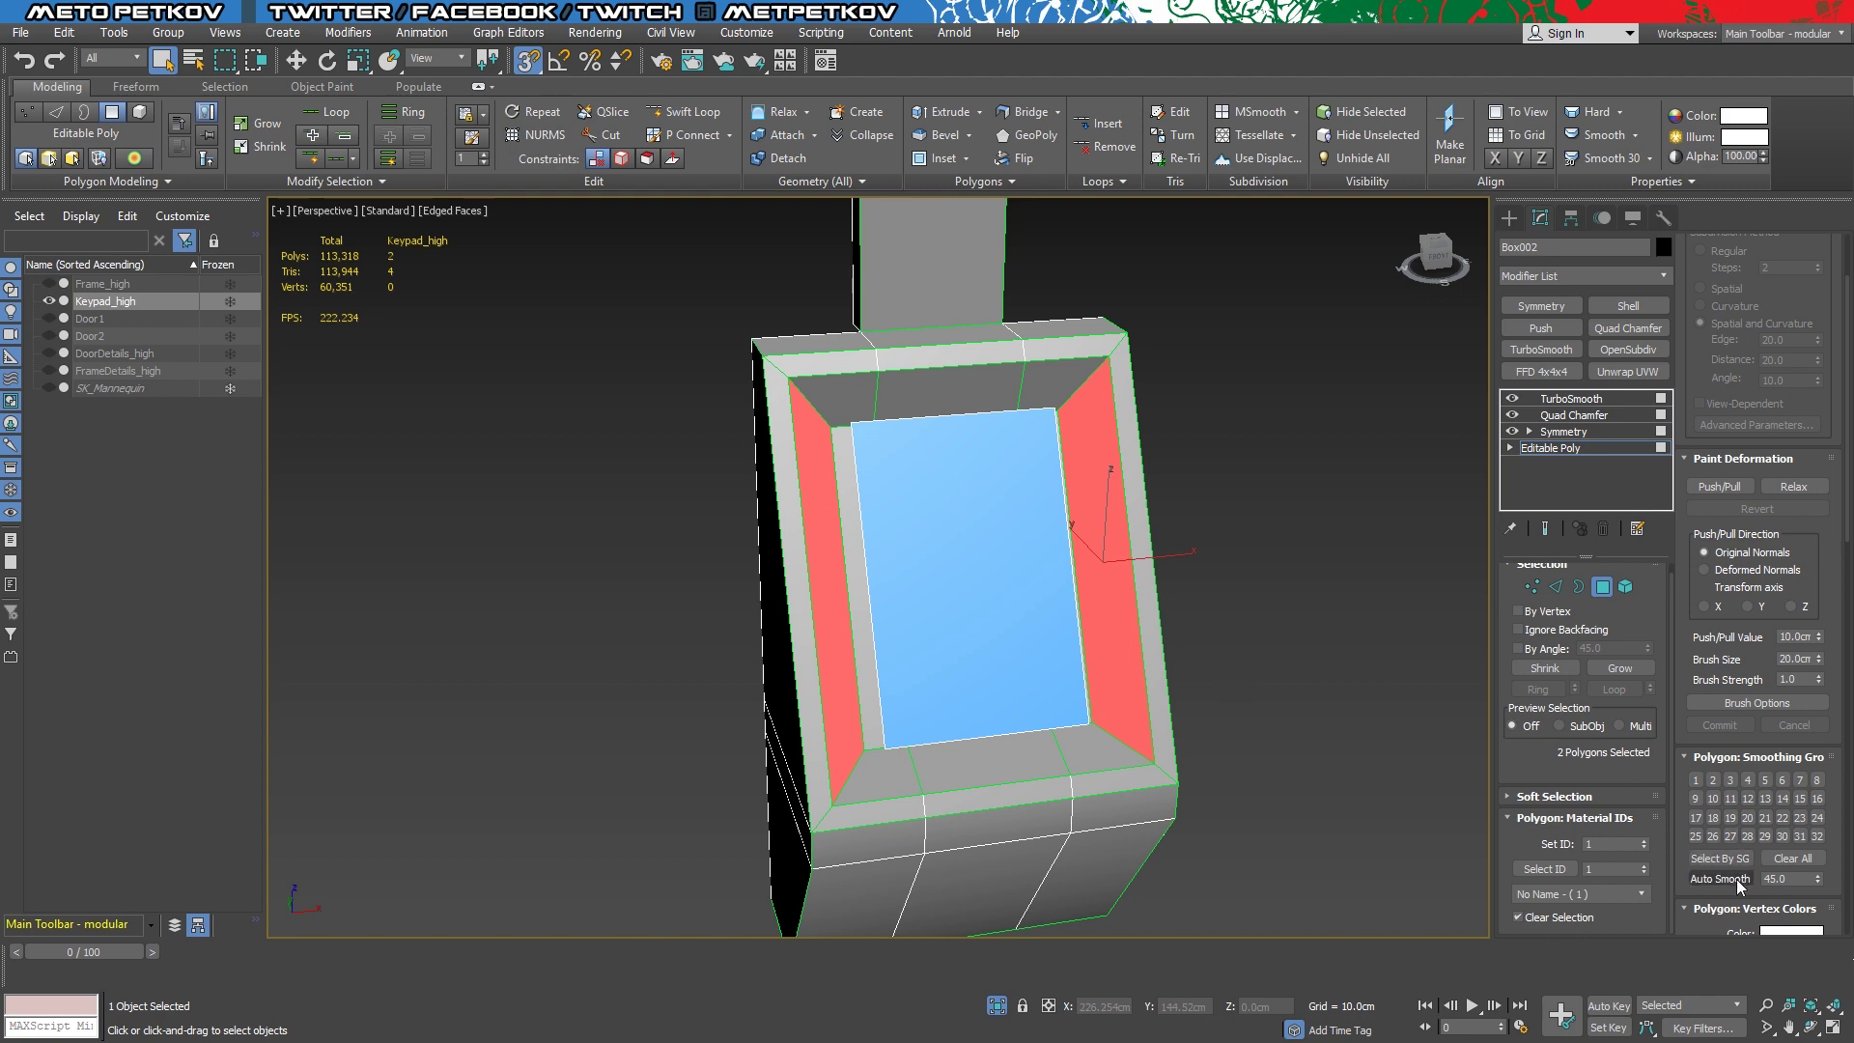
{"action": "left_click", "coordinate": [1033, 391]}
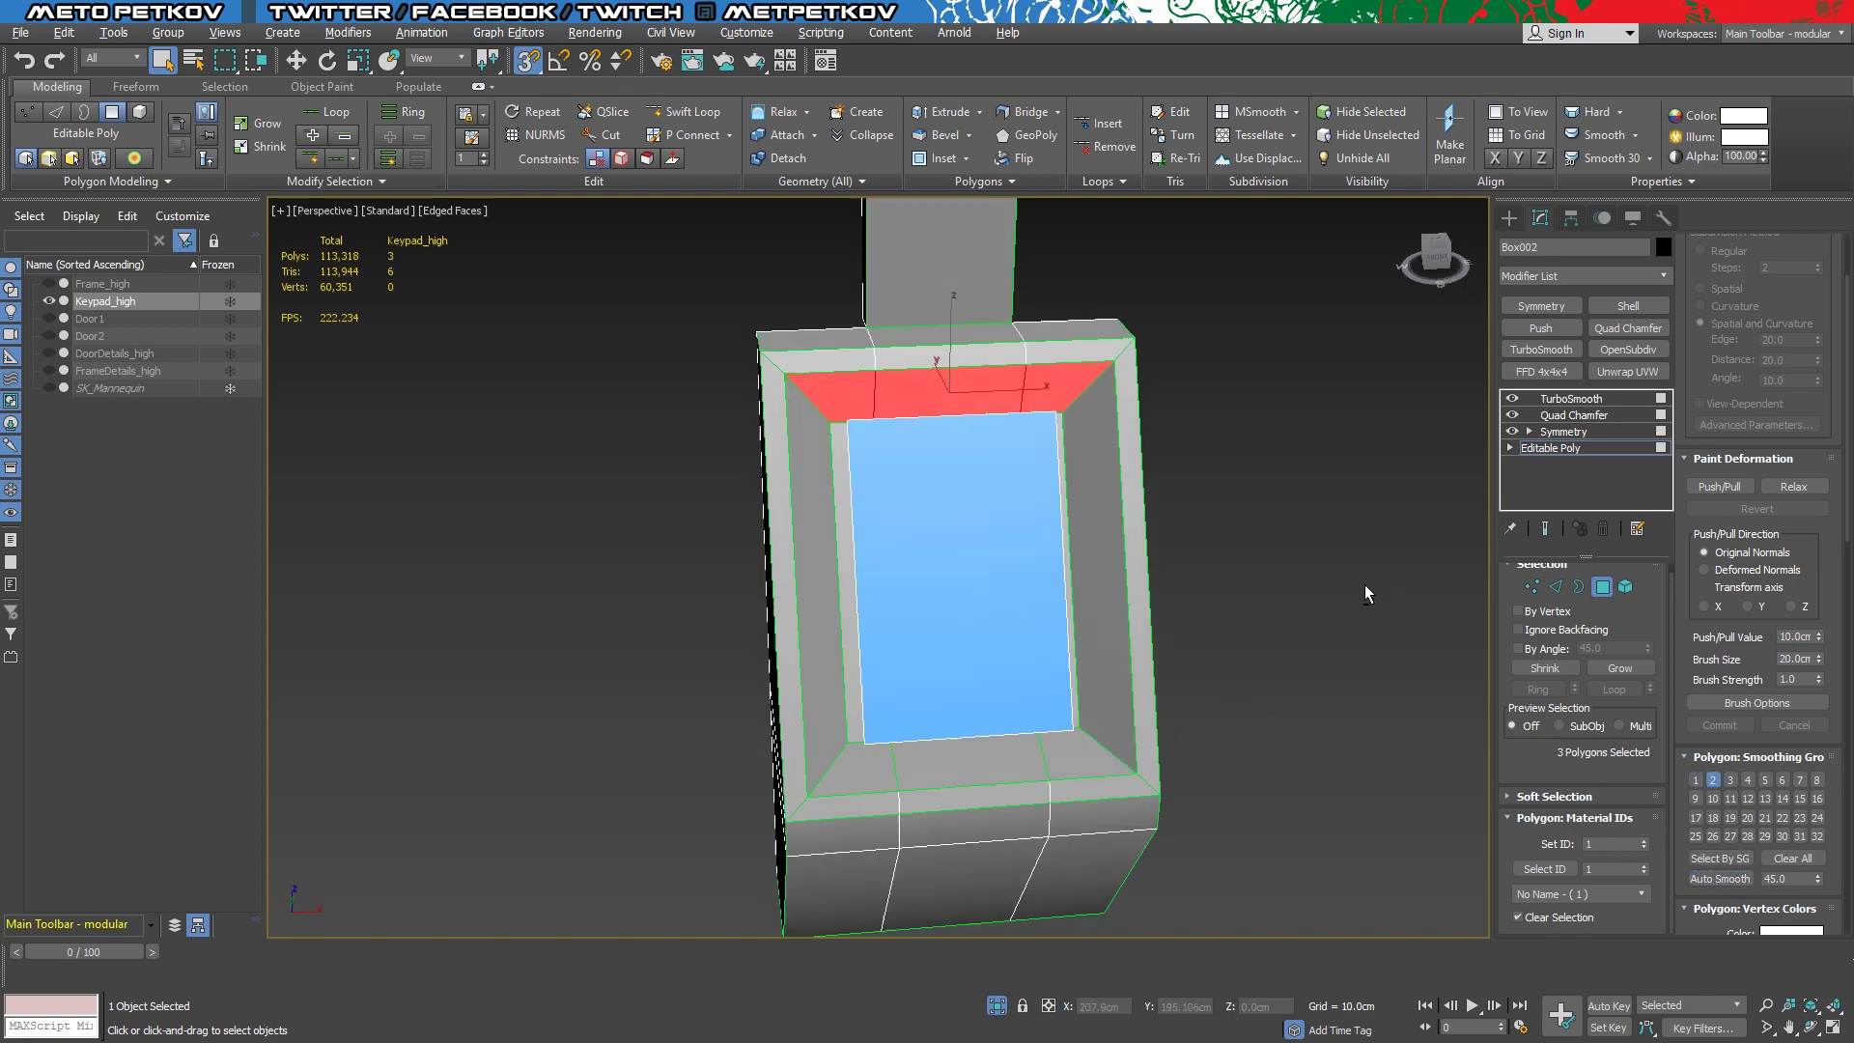
{"action": "middle_click_drag", "start_coordinate": [1365, 592], "coordinate": [936, 749], "text": "alt"}
{"action": "left_click", "coordinate": [936, 749]}
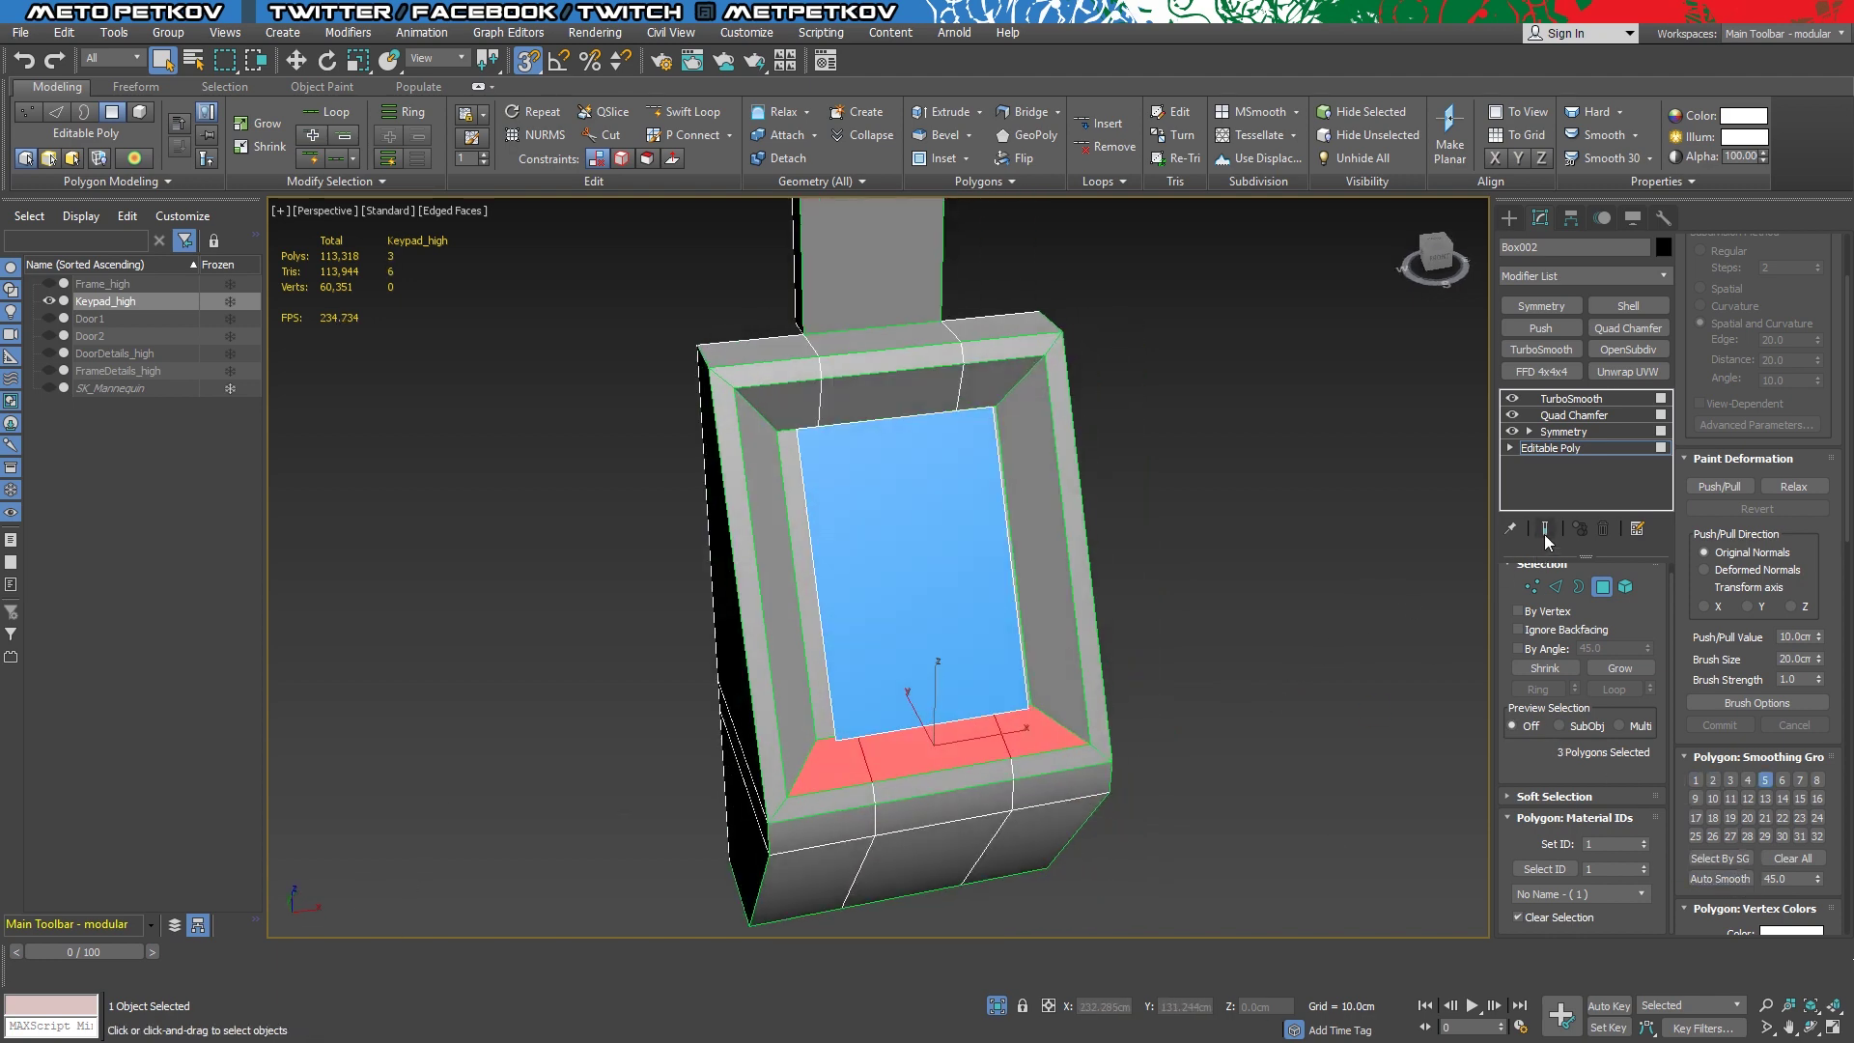
{"action": "left_click", "coordinate": [1544, 528]}
Adjust the Quad Chamfer amount to 0.06, comparing with smoothing on and off
{"action": "middle_click_drag", "start_coordinate": [1209, 552], "coordinate": [1185, 543], "text": "alt"}
{"action": "left_click", "coordinate": [1625, 417]}
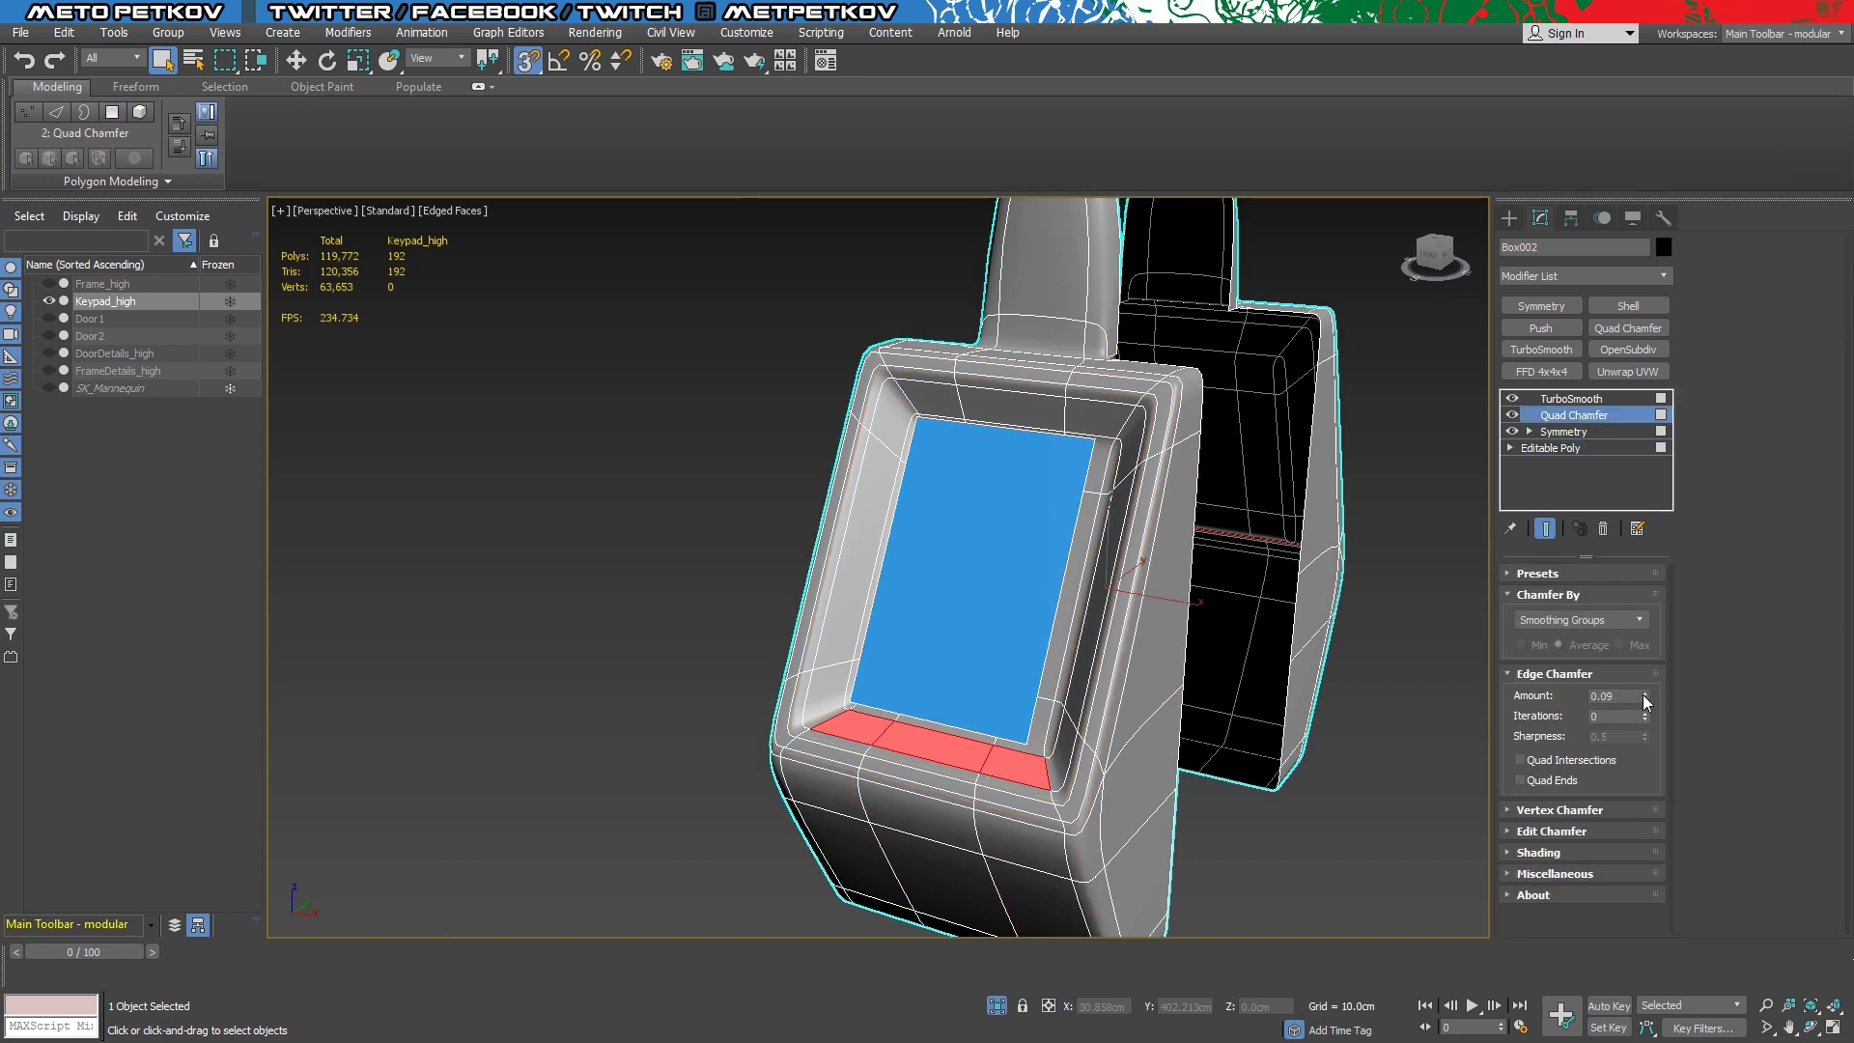
{"action": "left_click_drag", "start_coordinate": [1643, 693], "coordinate": [1642, 750]}
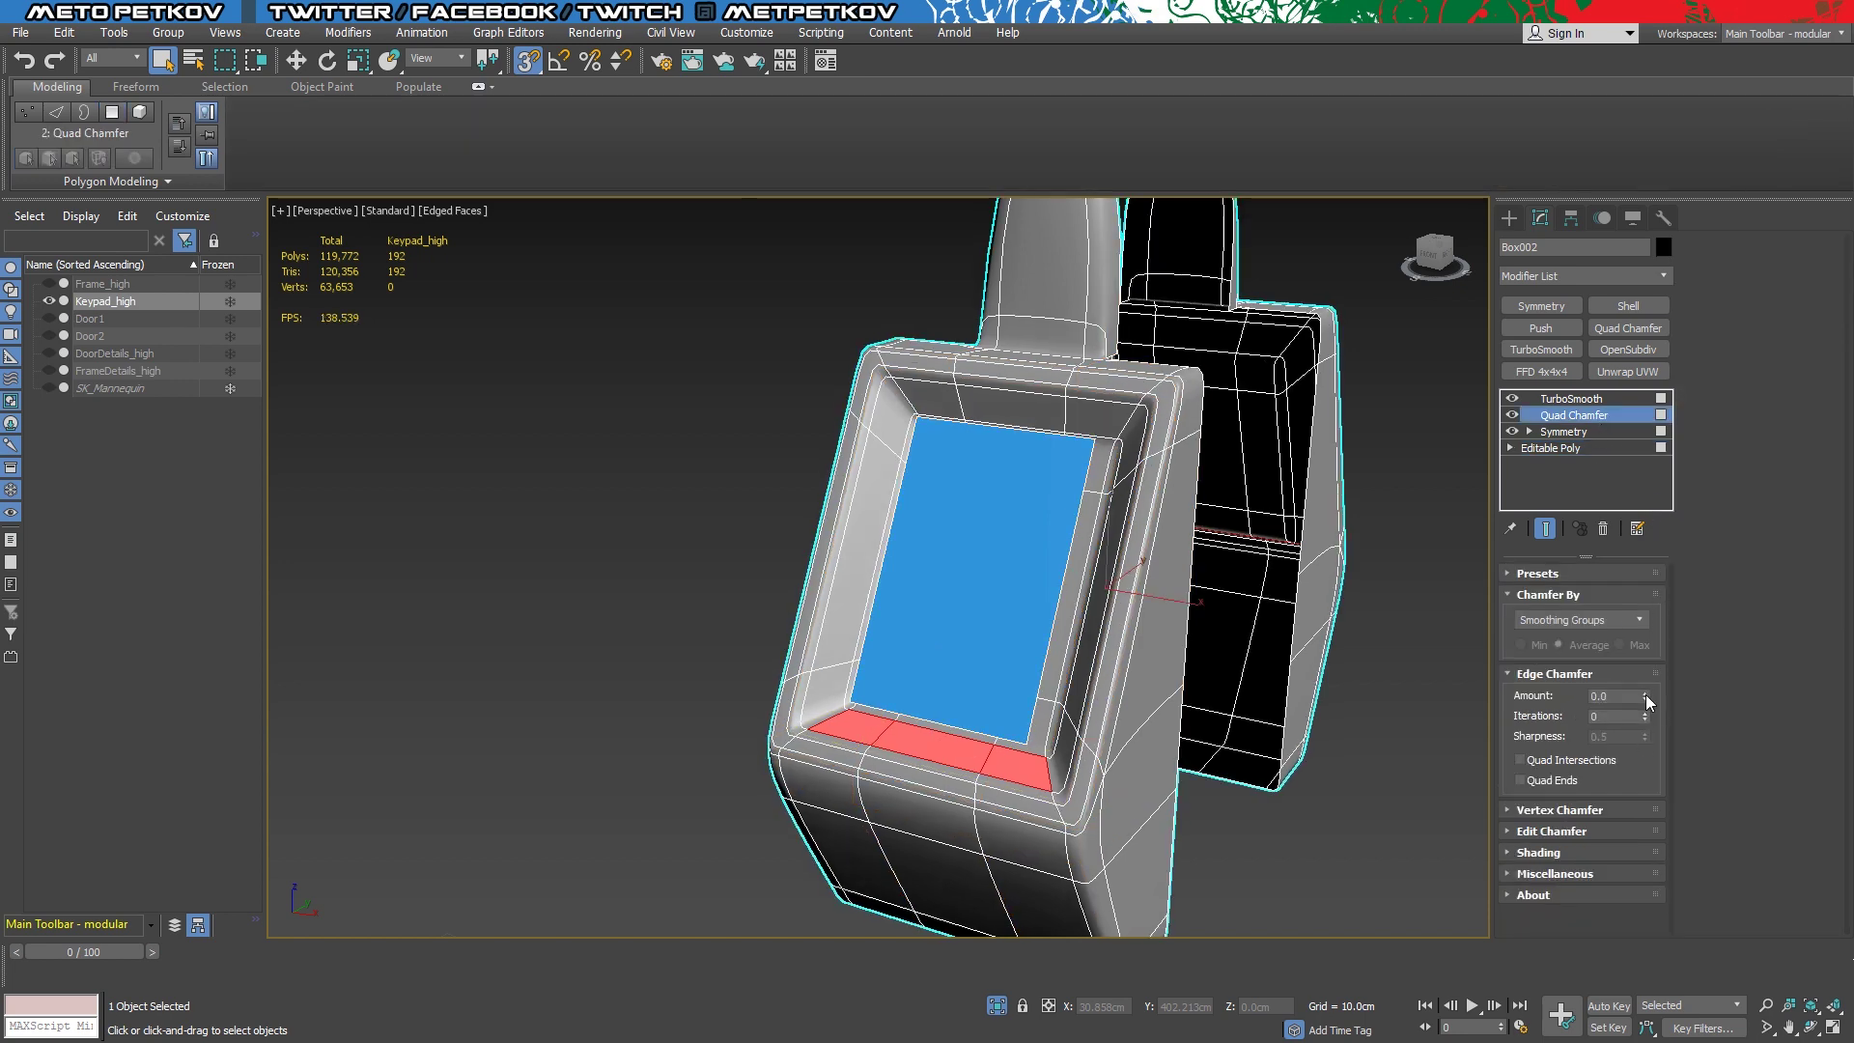
{"action": "left_click", "coordinate": [1544, 528]}
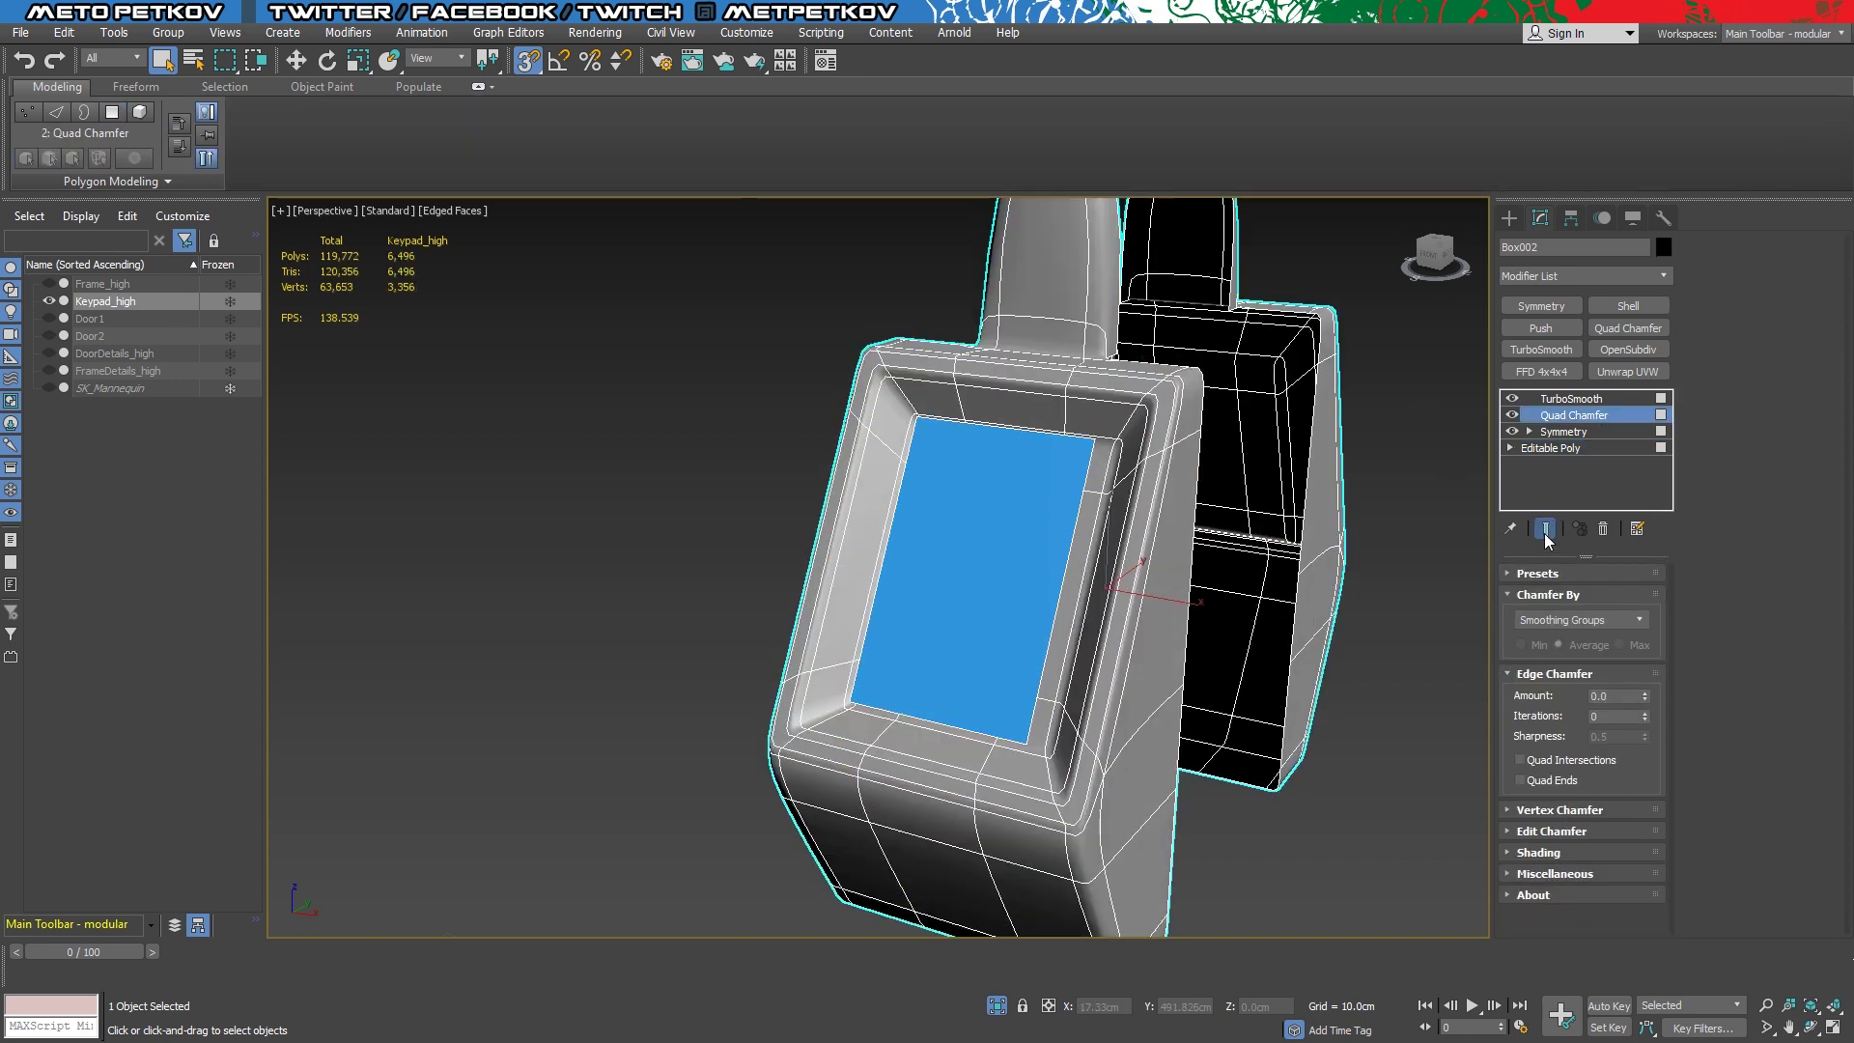
{"action": "left_click_drag", "start_coordinate": [1644, 696], "coordinate": [1665, 789]}
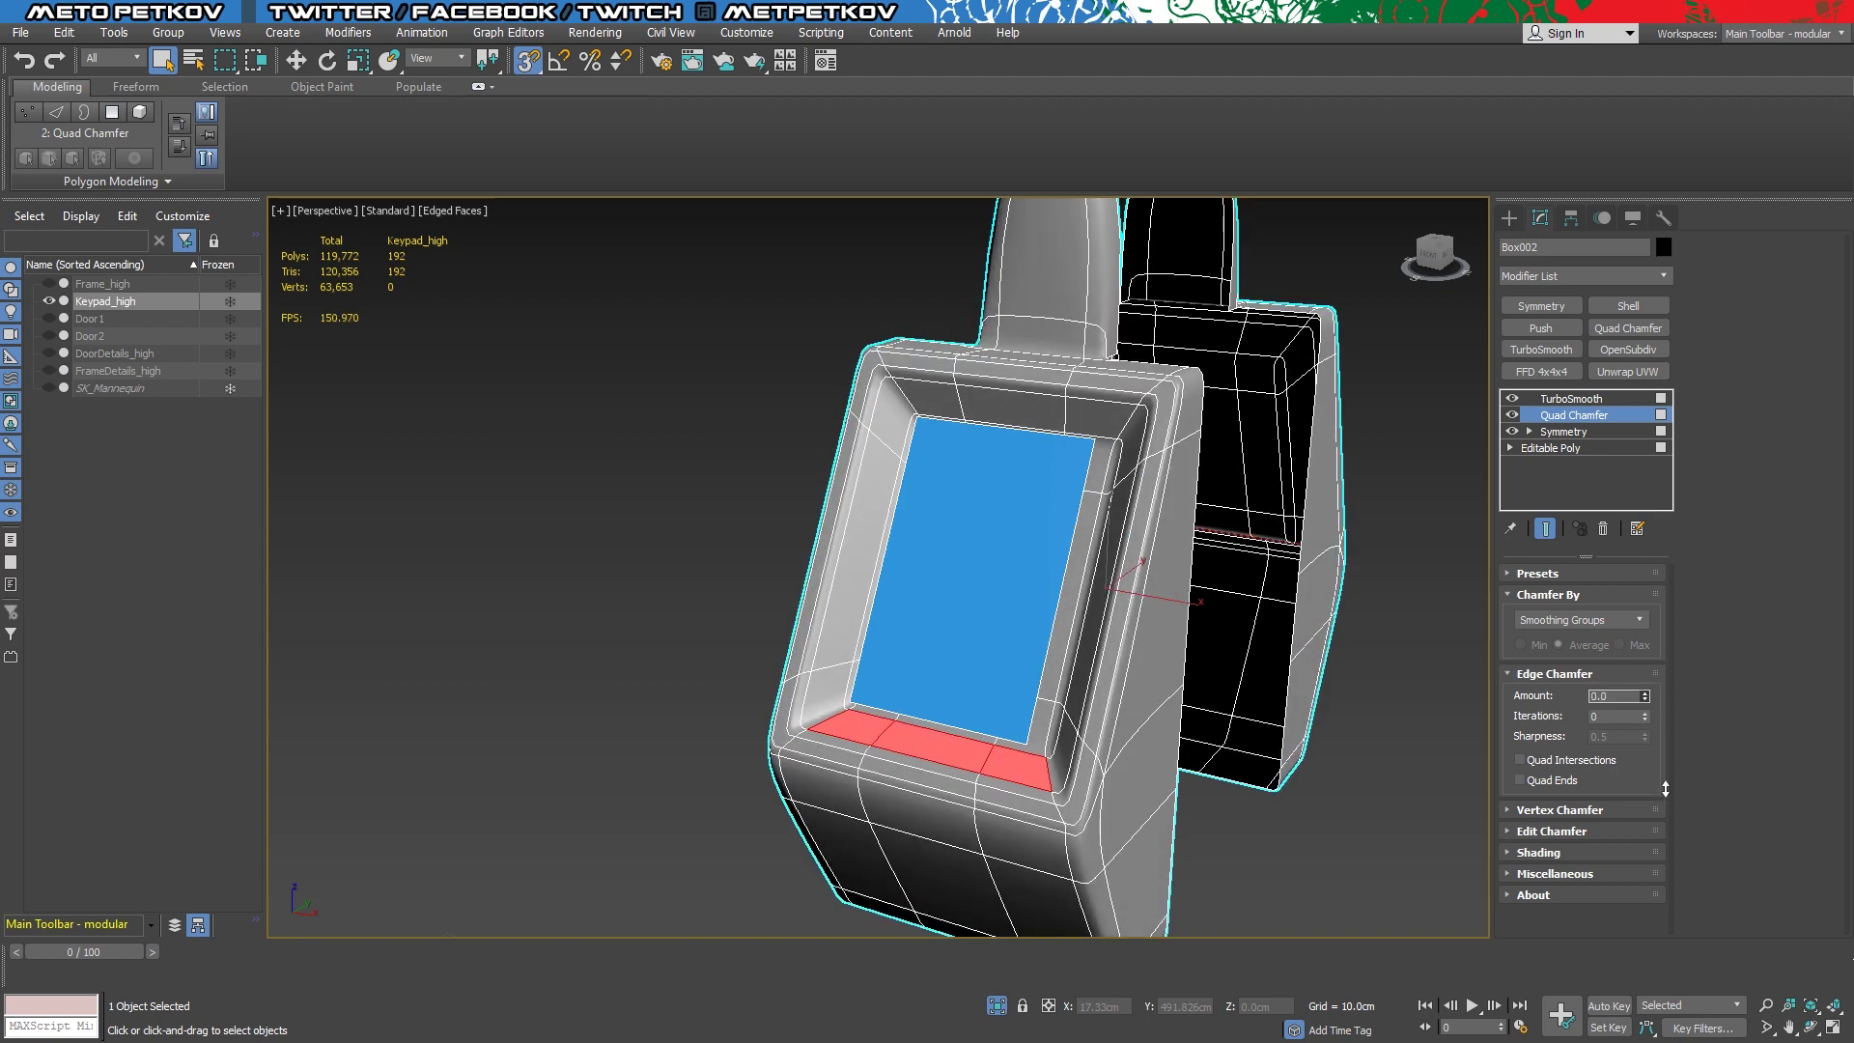
{"action": "left_click", "coordinate": [1512, 399]}
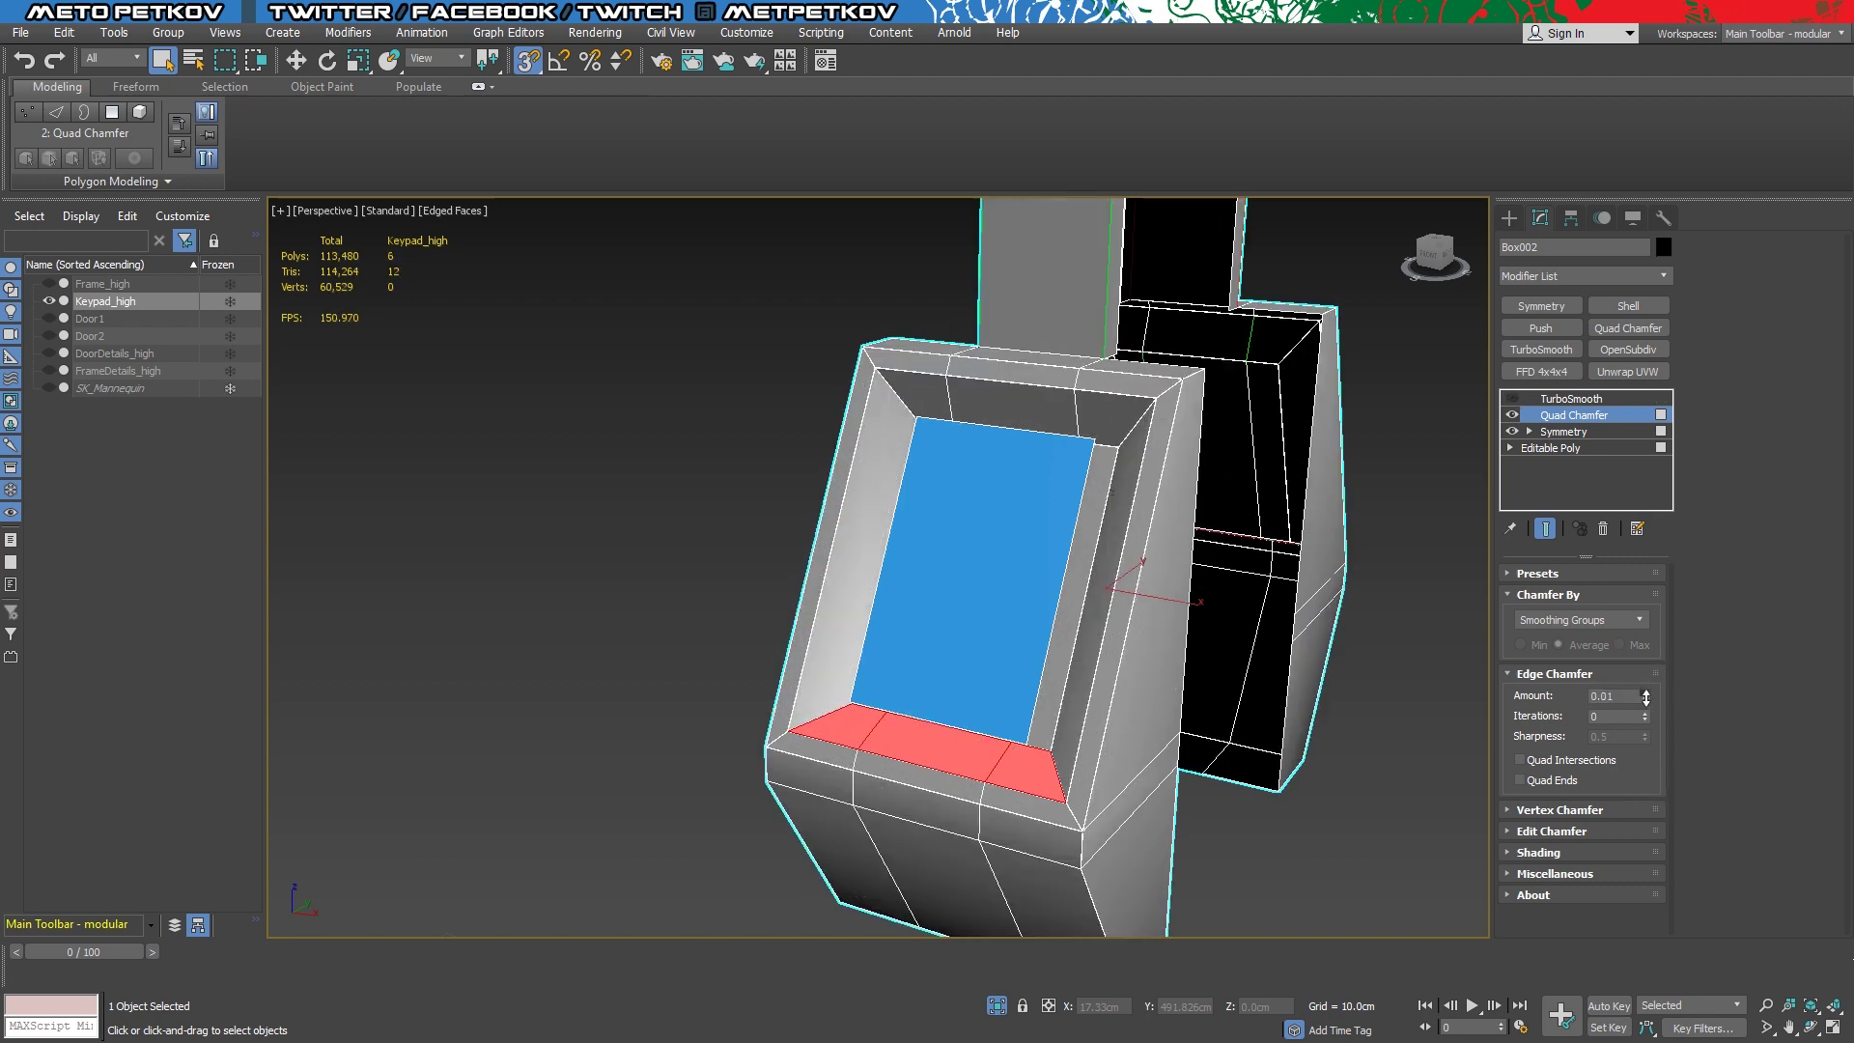
{"action": "left_click_drag", "start_coordinate": [1646, 697], "coordinate": [1647, 692]}
{"action": "middle_click_drag", "start_coordinate": [676, 397], "coordinate": [734, 406], "text": "alt"}
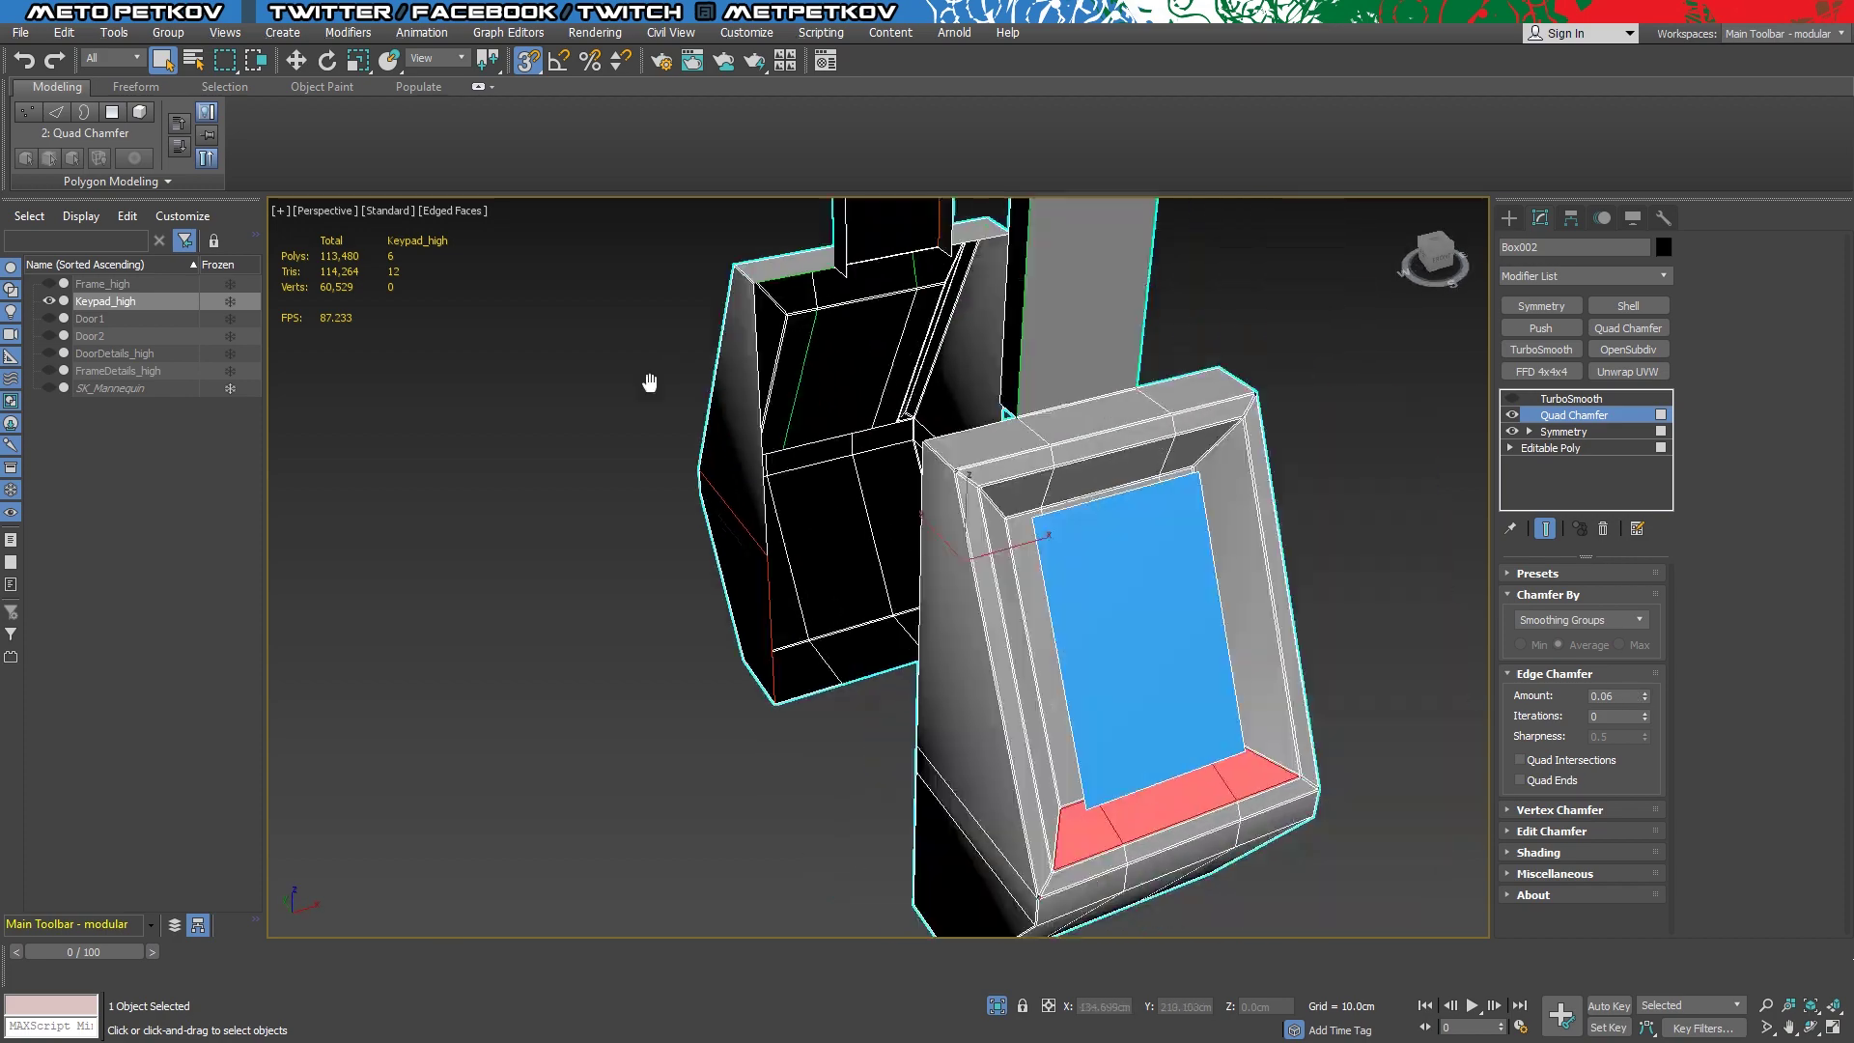
Replace TurboSmooth with a new one at 2 iterations with Isoline Display
{"action": "left_click", "coordinate": [1574, 397]}
{"action": "key", "text": "Delete"}
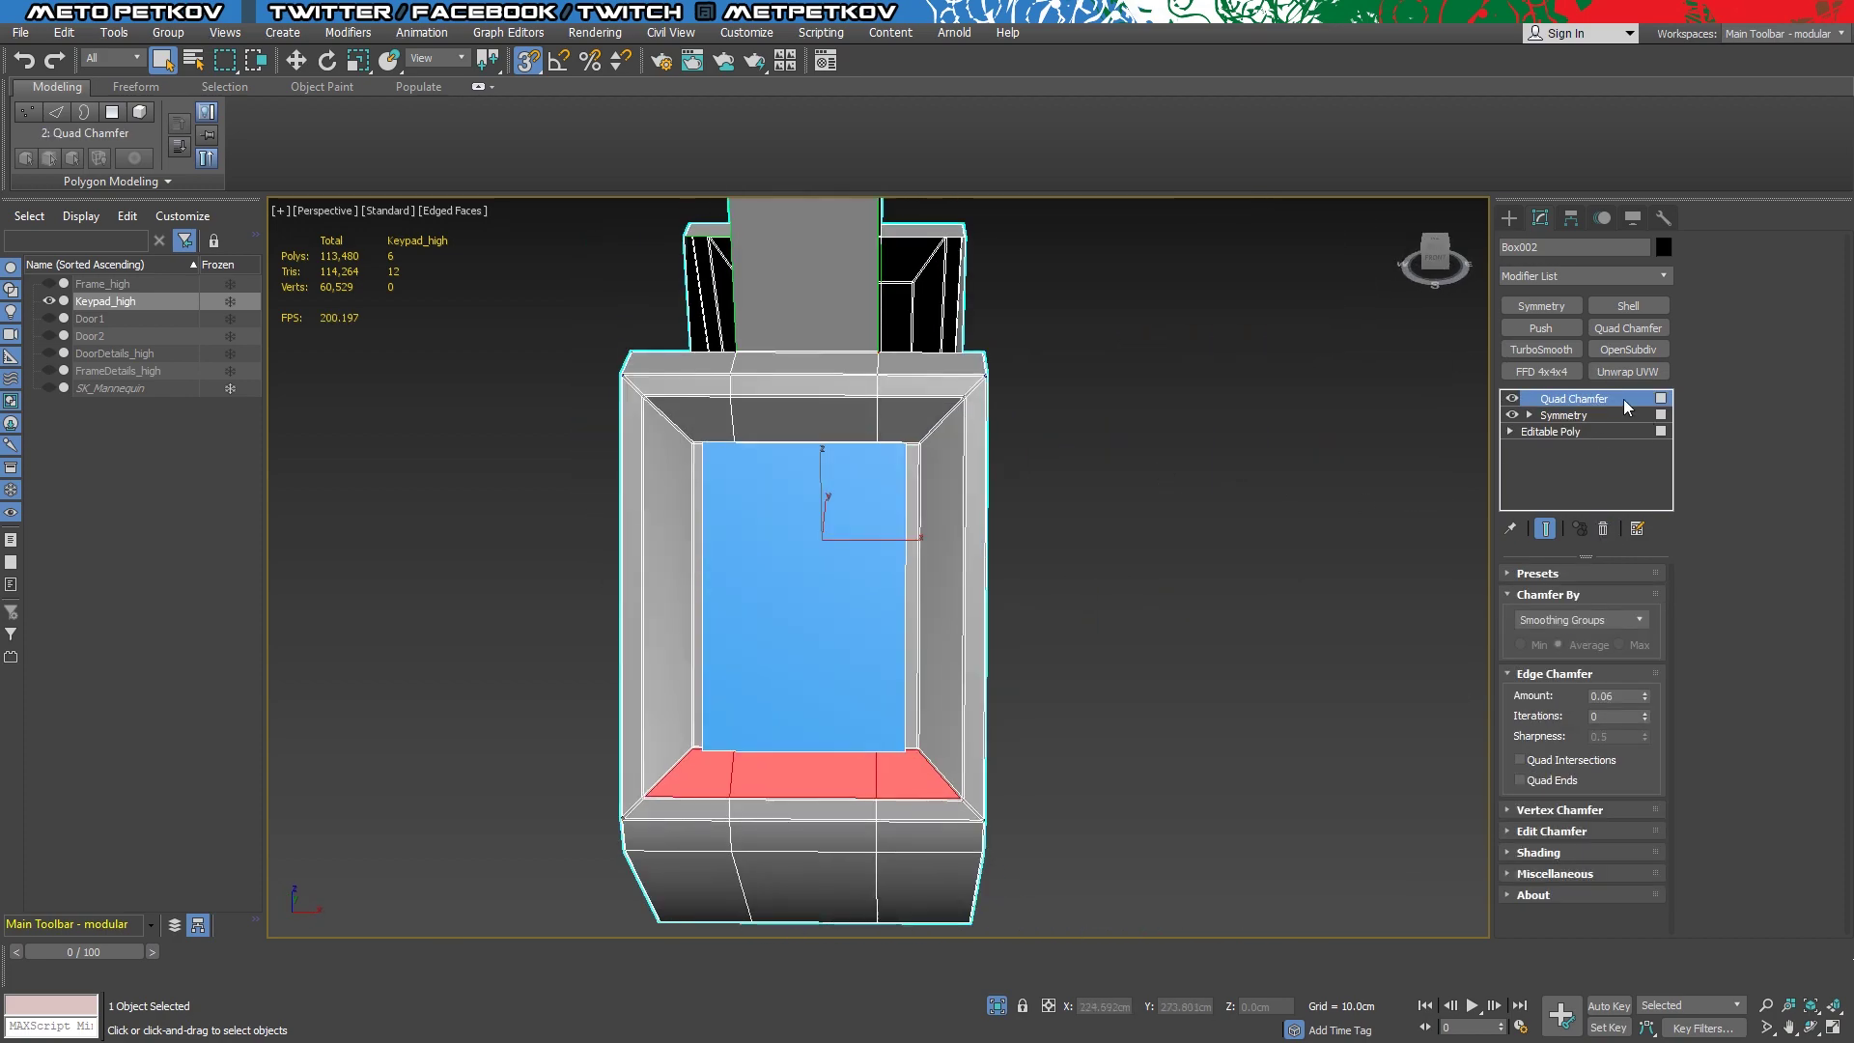
{"action": "left_click", "coordinate": [1540, 349]}
{"action": "left_click", "coordinate": [1646, 603]}
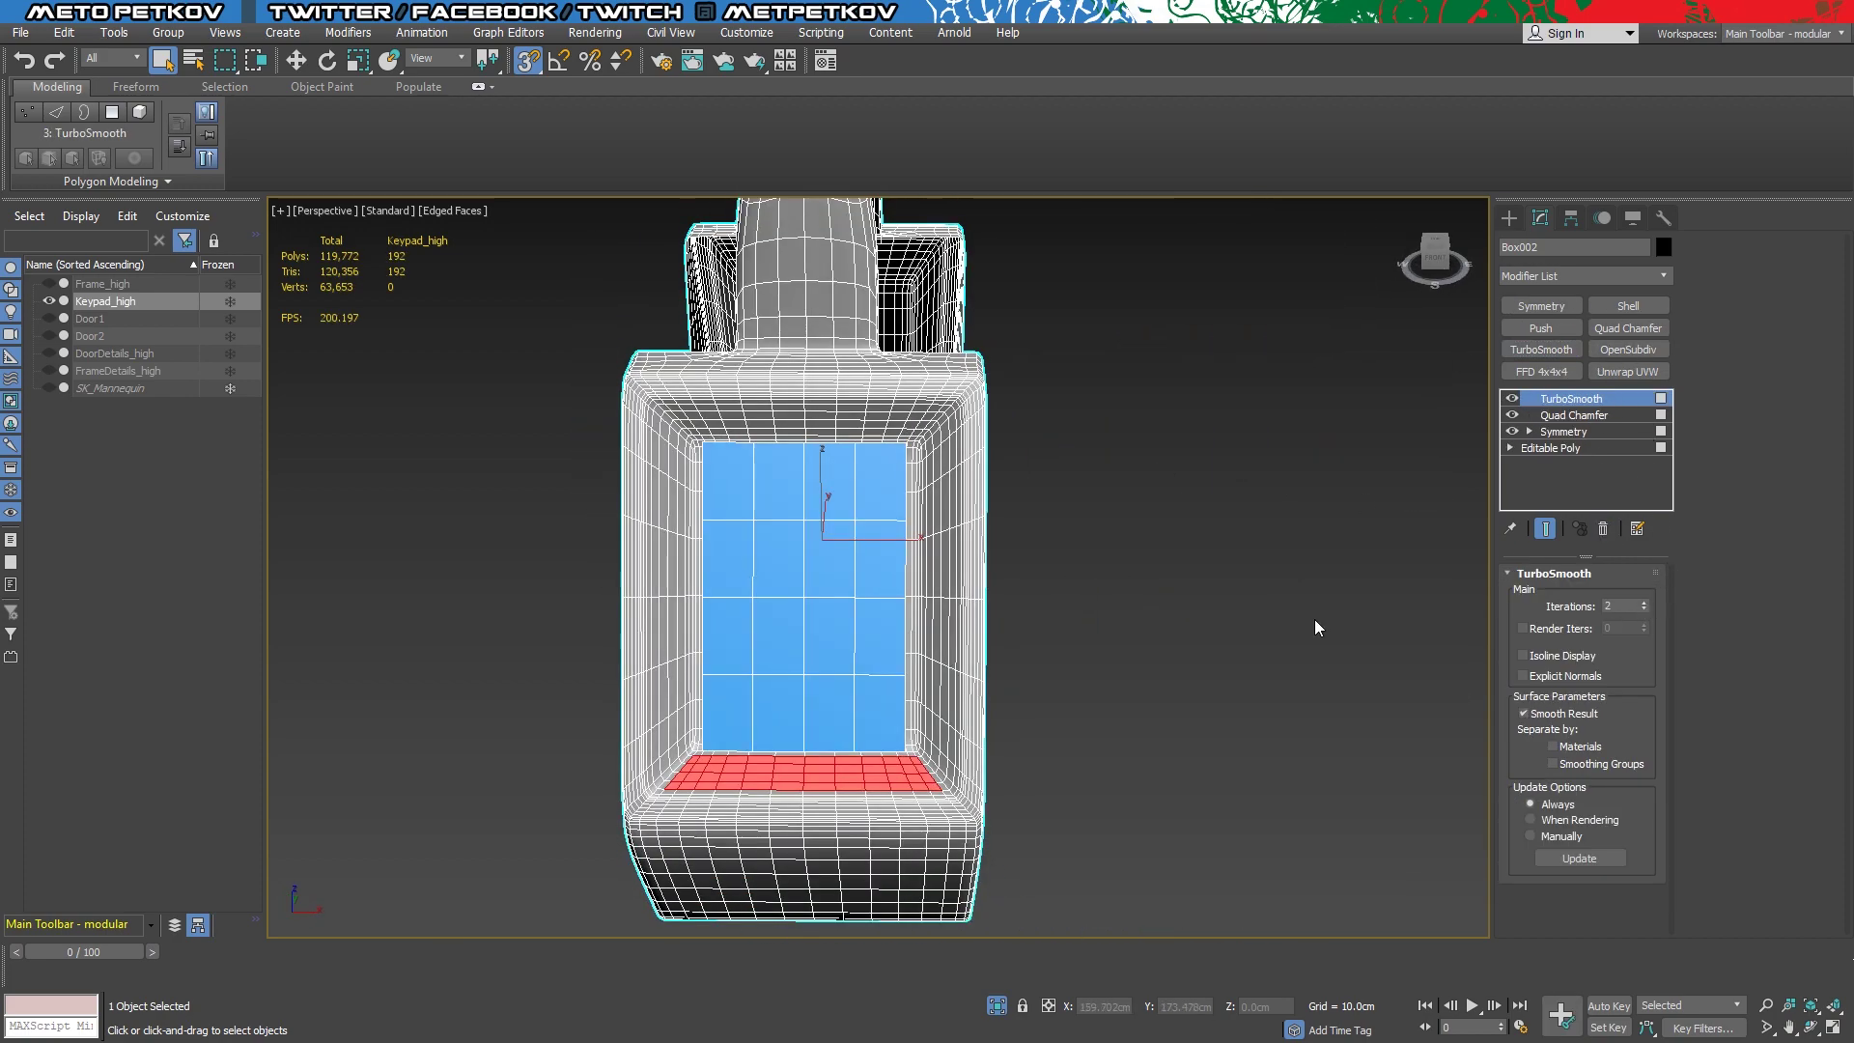
{"action": "mouse_move", "coordinate": [1313, 618]}
{"action": "middle_mouse_down", "text": "alt"}
{"action": "mouse_move", "coordinate": [1093, 599]}
{"action": "mouse_move", "coordinate": [1579, 547]}
{"action": "middle_mouse_up", "text": "alt"}
{"action": "left_click", "coordinate": [1522, 655]}
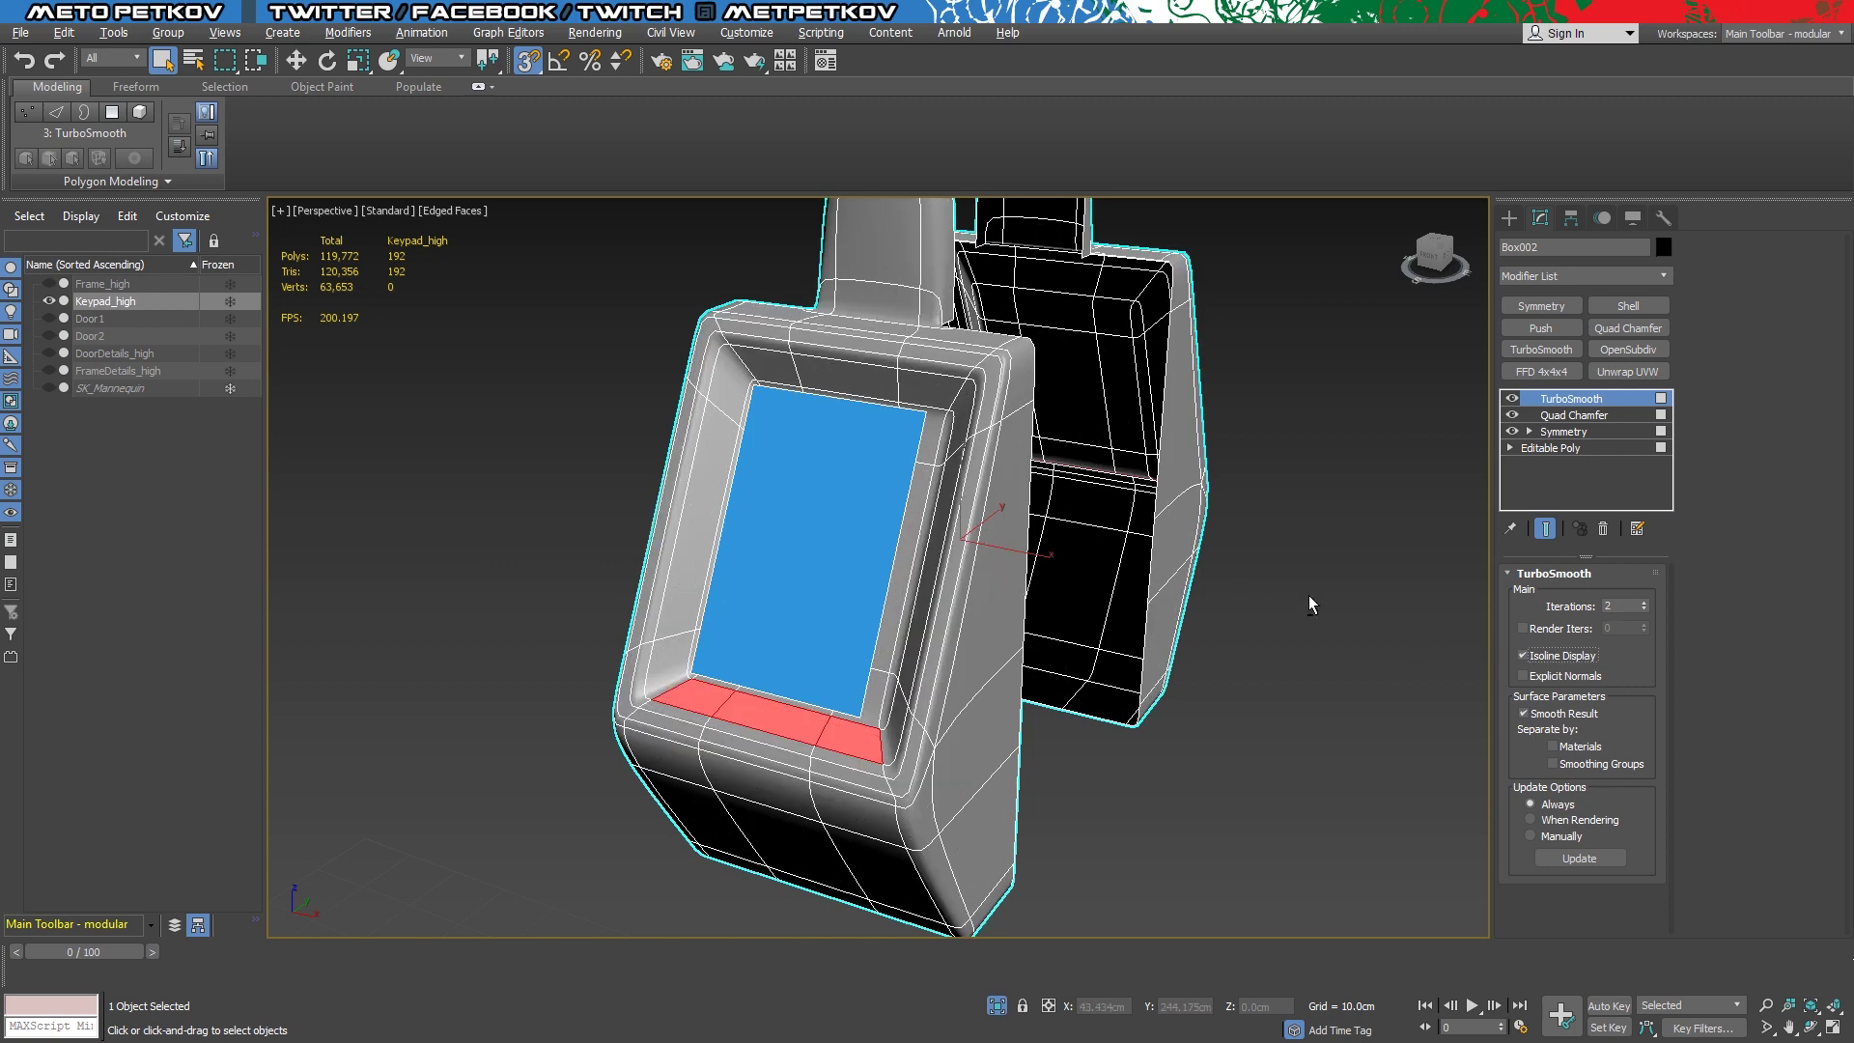
{"action": "middle_click_drag", "start_coordinate": [1307, 595], "coordinate": [1448, 541], "text": "alt"}
{"action": "left_click", "coordinate": [1574, 415]}
{"action": "middle_click_drag", "start_coordinate": [1370, 477], "coordinate": [1626, 460], "text": "alt"}
In Editable Poly, select the keypad's top and side panels for their own smoothing groups
{"action": "left_click", "coordinate": [1603, 448]}
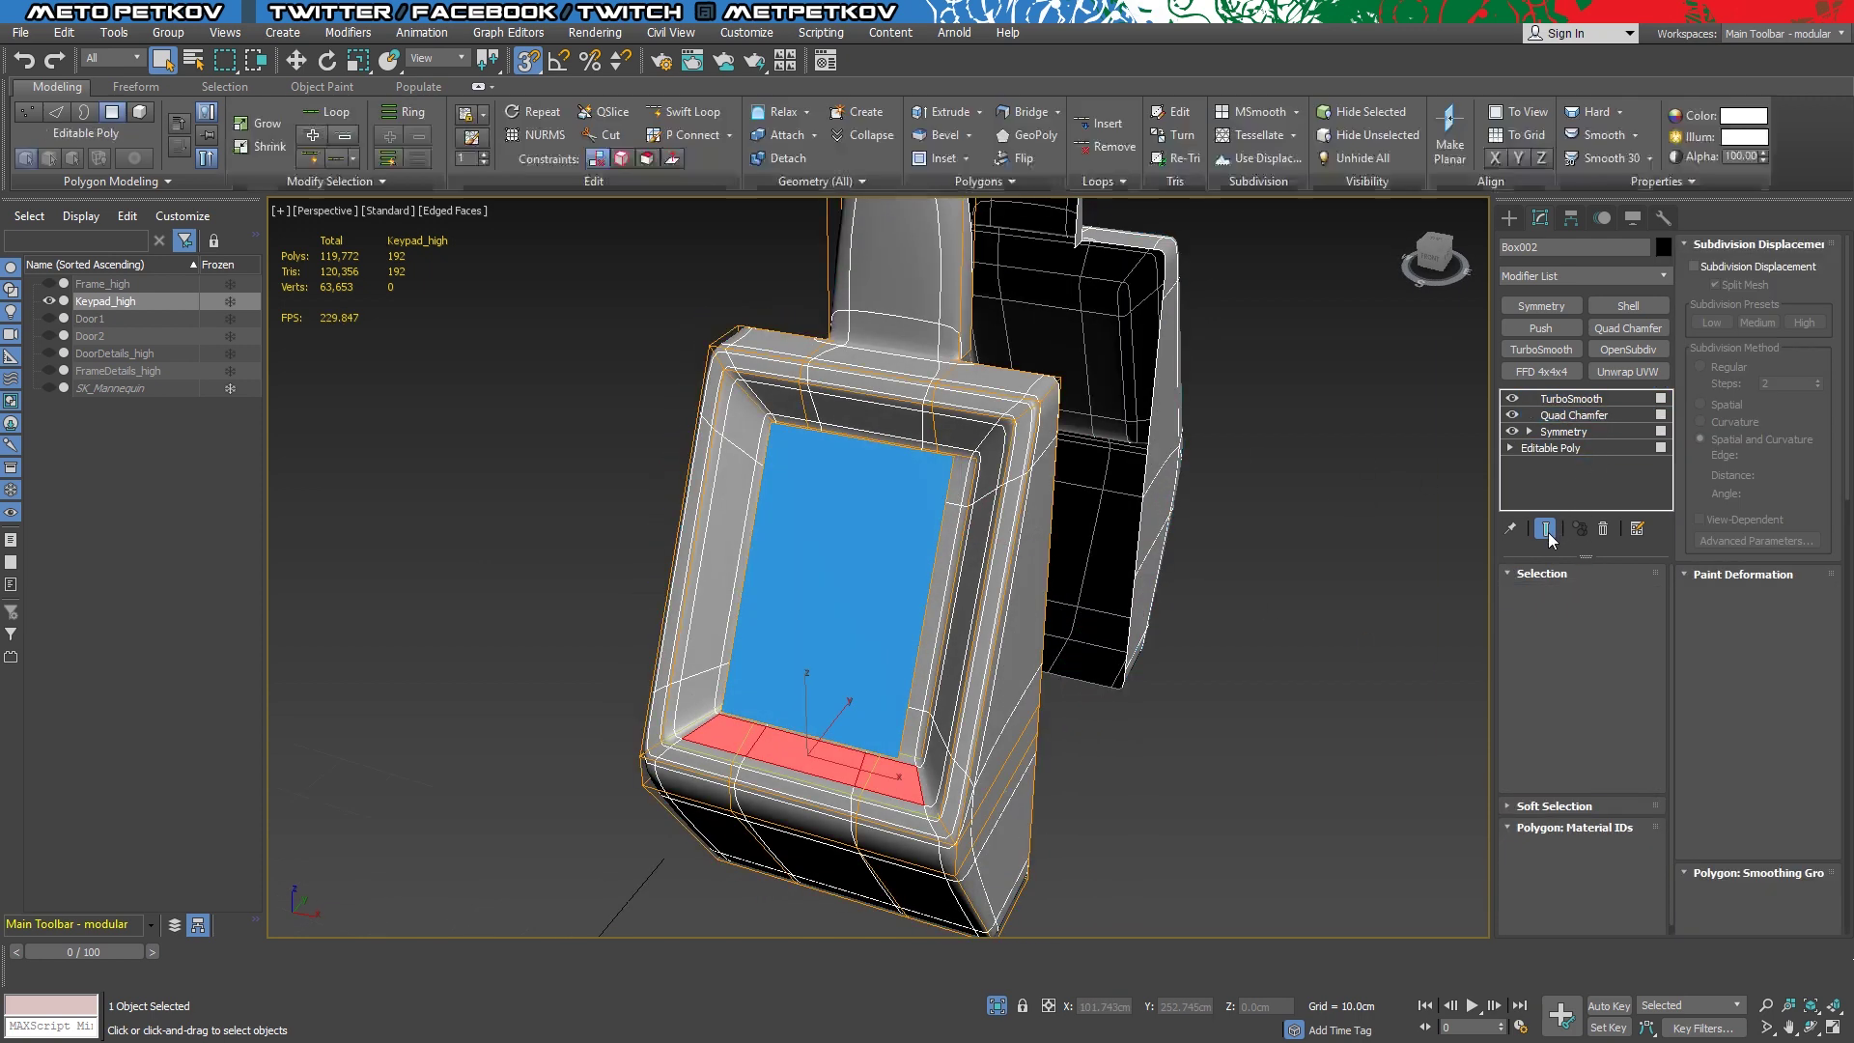
{"action": "left_click", "coordinate": [1018, 379]}
{"action": "scroll", "coordinate": [1699, 853], "scroll_direction": "down", "scroll_amount": 3}
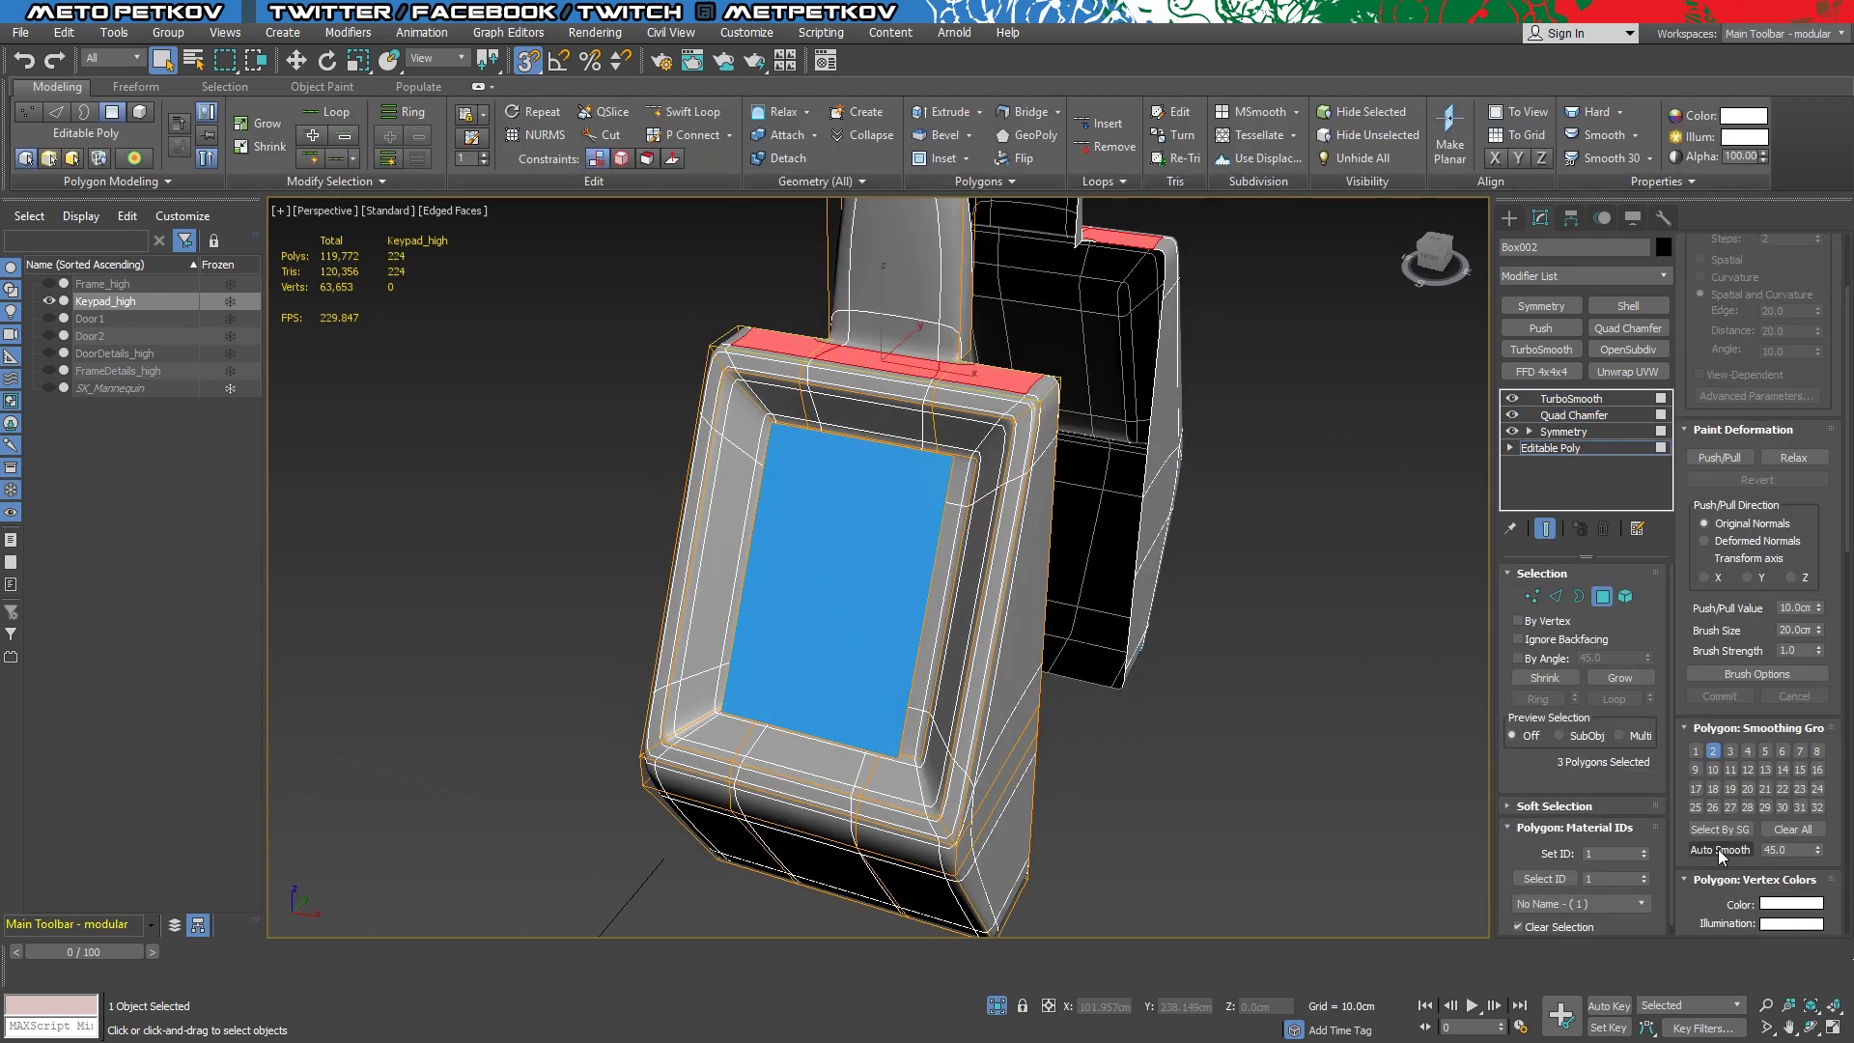
{"action": "middle_click_drag", "start_coordinate": [1207, 580], "coordinate": [996, 468], "text": "alt"}
{"action": "left_click", "coordinate": [996, 471]}
{"action": "left_click", "coordinate": [913, 743], "text": "ctrl"}
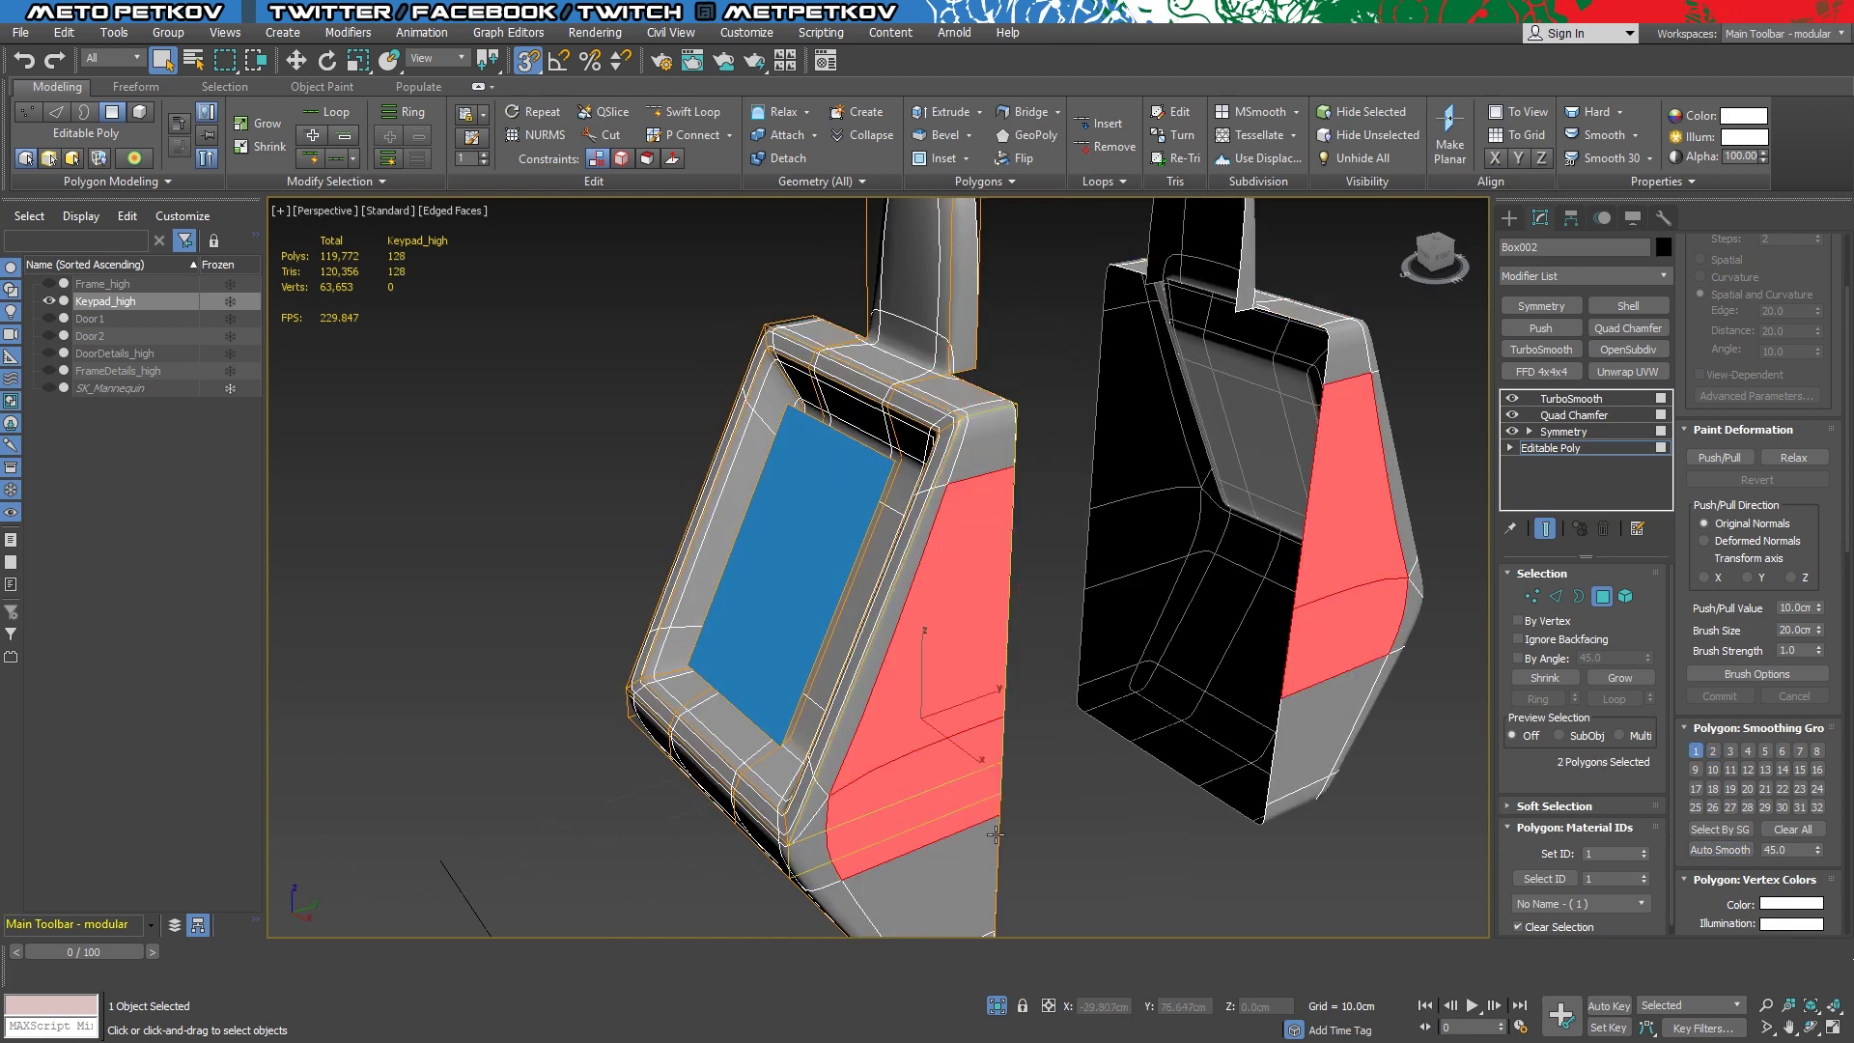
{"action": "scroll", "coordinate": [896, 595], "scroll_direction": "up", "scroll_amount": 3}
{"action": "left_click", "coordinate": [898, 632], "text": "ctrl"}
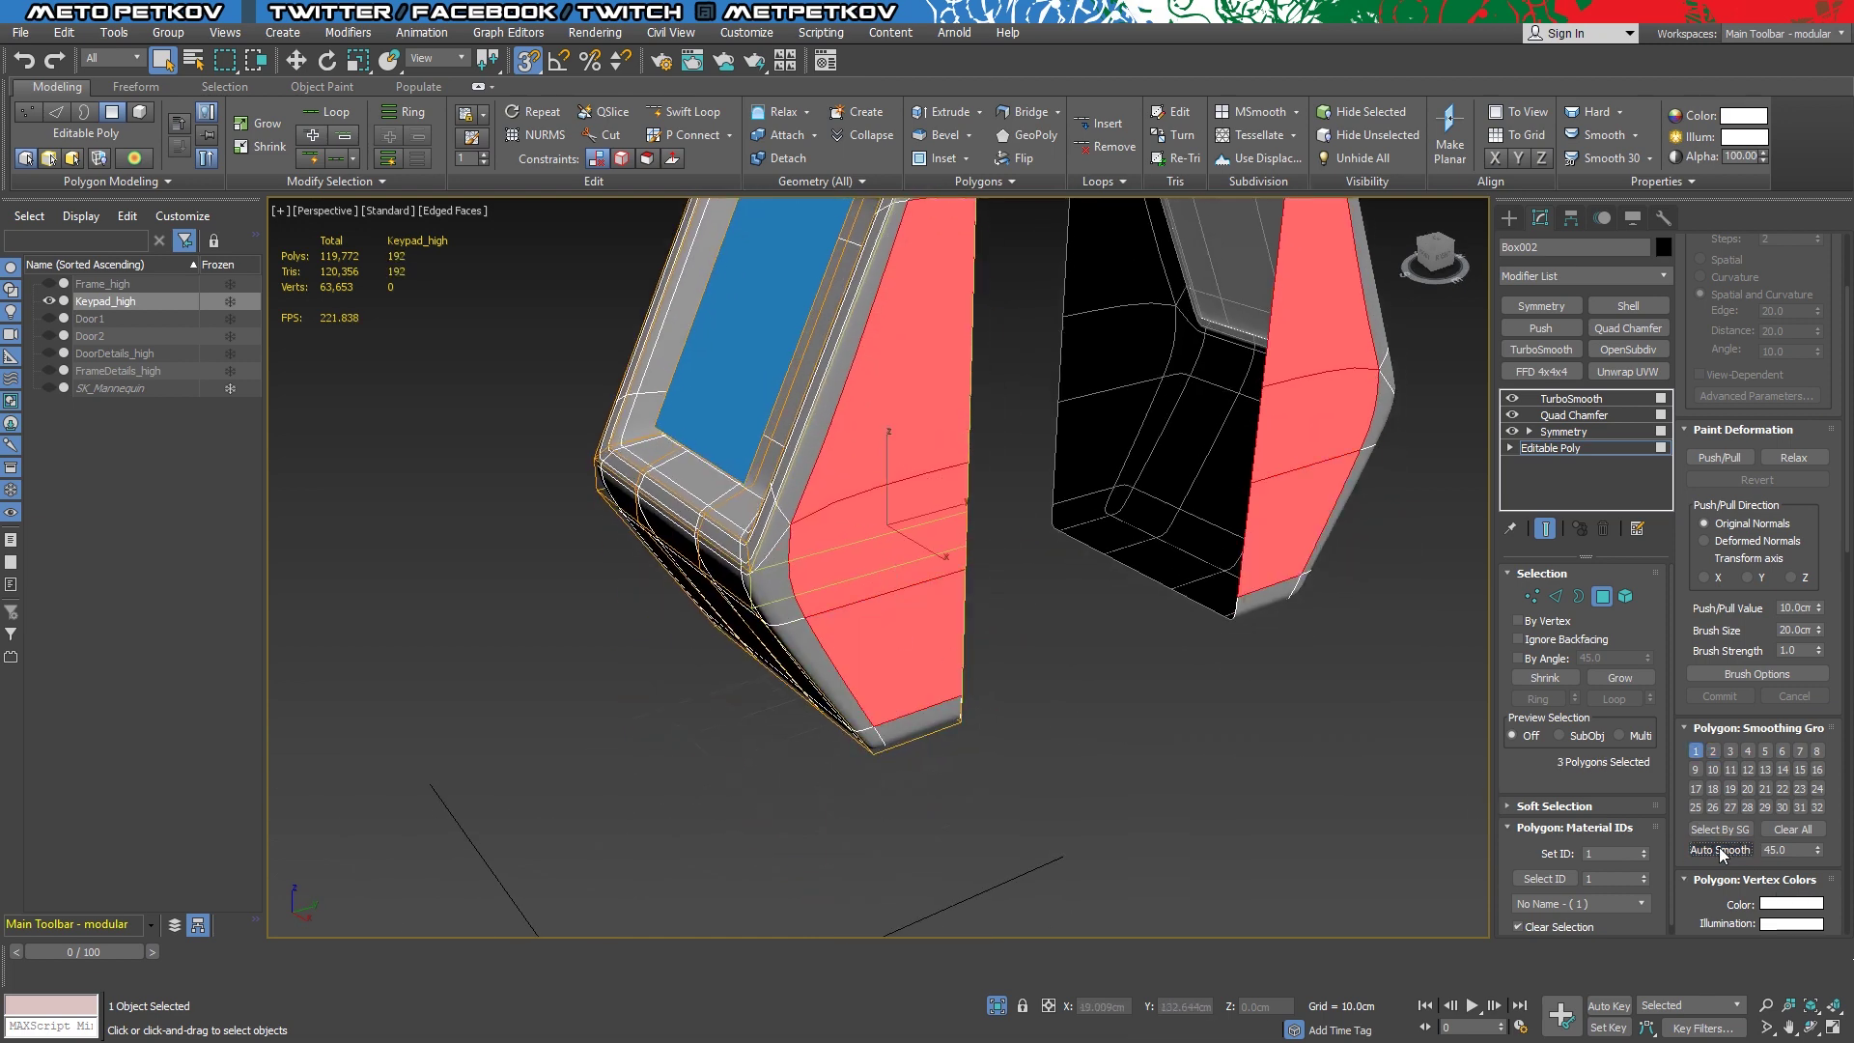
{"action": "scroll", "coordinate": [1097, 695], "scroll_direction": "down", "scroll_amount": 3}
{"action": "left_click", "coordinate": [1097, 695]}
Reset the Quad Chamfer amount and set it to 0.01
{"action": "left_click", "coordinate": [1544, 528]}
{"action": "mouse_move", "coordinate": [1111, 628]}
{"action": "middle_mouse_down", "text": "alt"}
{"action": "mouse_move", "coordinate": [1225, 682]}
{"action": "mouse_move", "coordinate": [1215, 602]}
{"action": "mouse_move", "coordinate": [1161, 613]}
{"action": "middle_mouse_up", "text": "alt"}
{"action": "left_click", "coordinate": [1546, 528]}
{"action": "key", "text": "F4"}
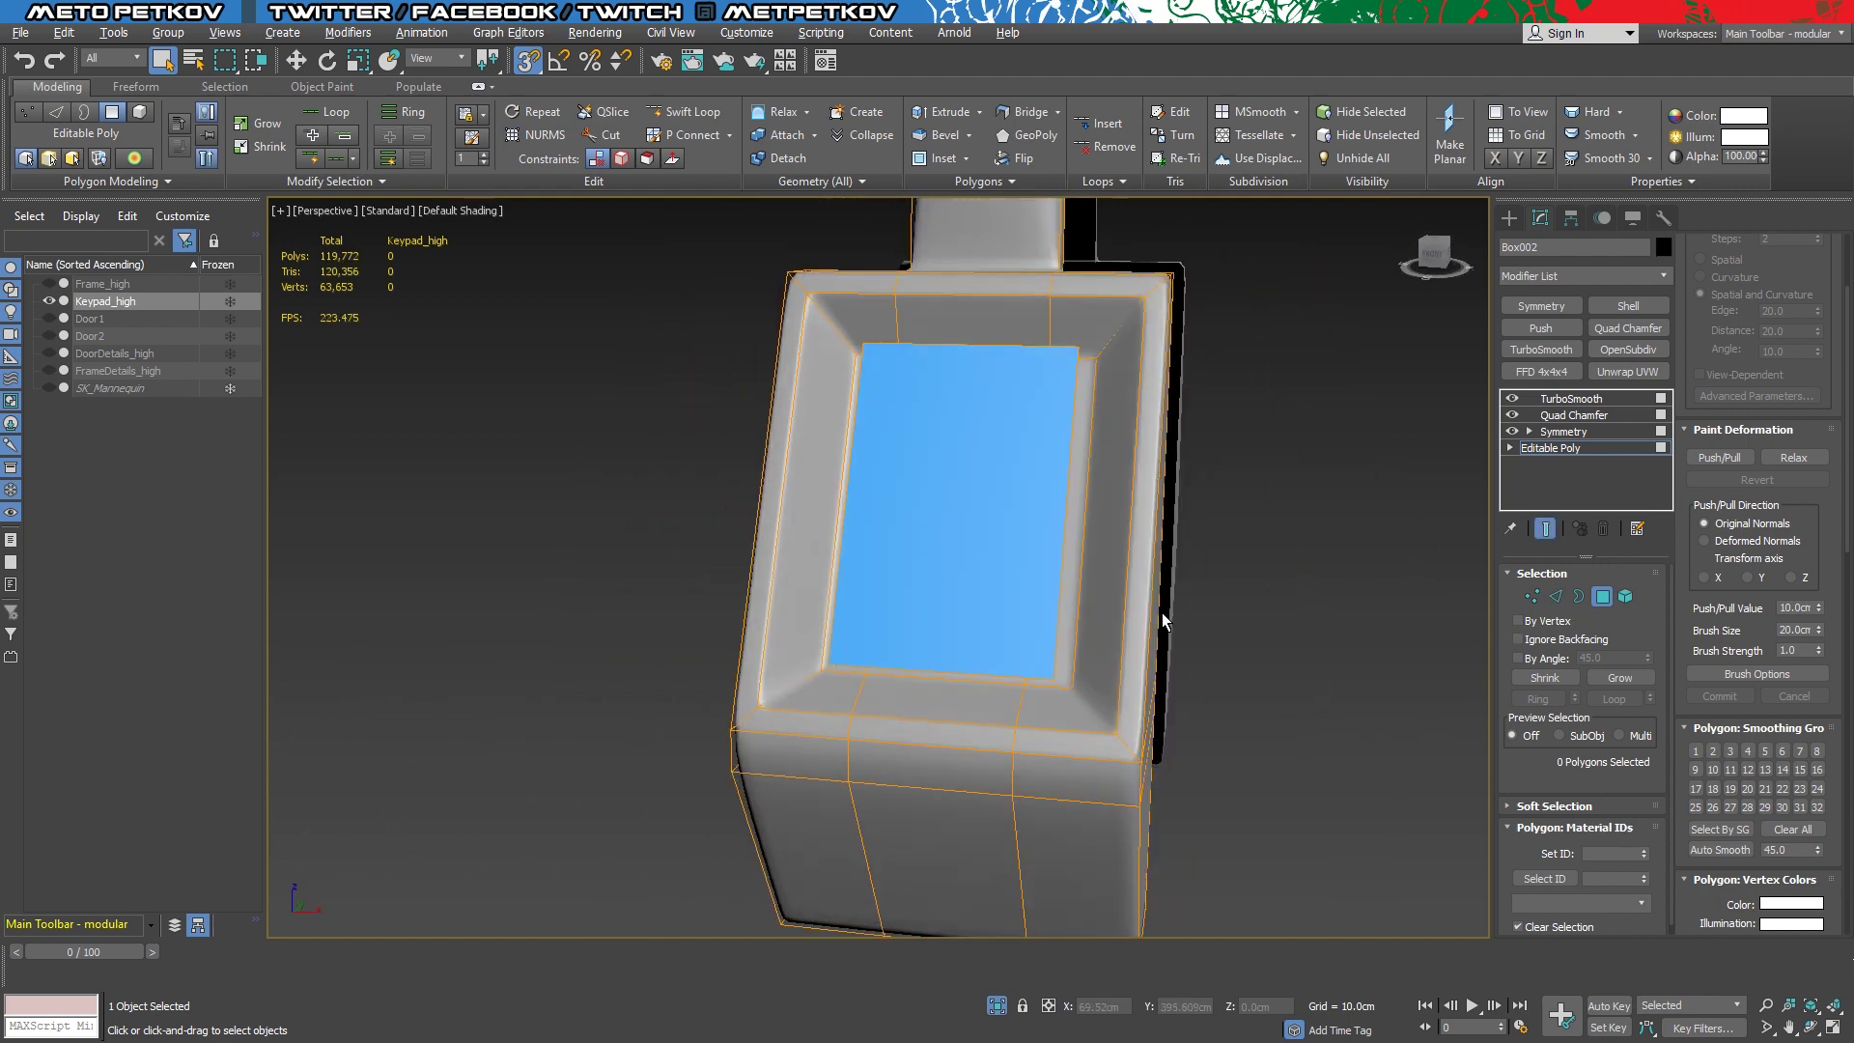
{"action": "left_click", "coordinate": [1608, 412]}
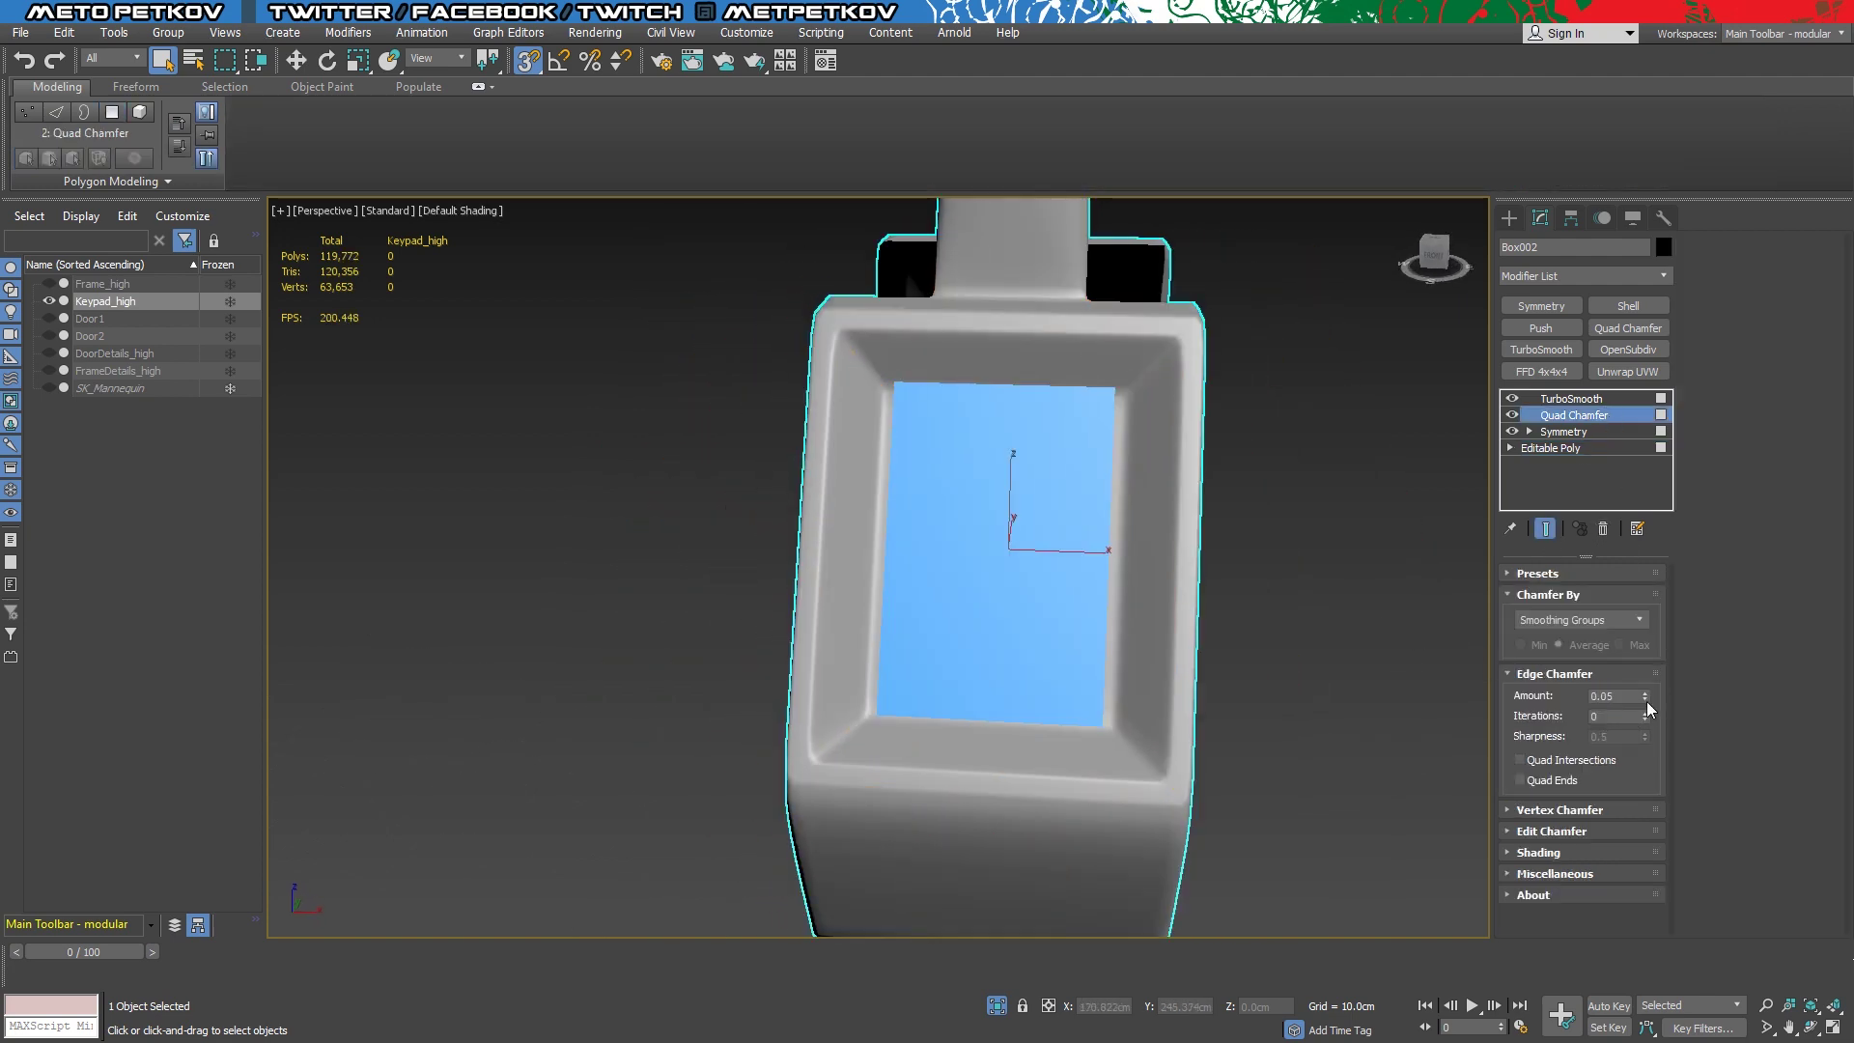
{"action": "right_click", "coordinate": [1647, 700]}
{"action": "left_click", "coordinate": [1646, 694]}
{"action": "mouse_move", "coordinate": [1468, 657]}
{"action": "middle_mouse_down", "text": "alt"}
{"action": "mouse_move", "coordinate": [1367, 580]}
{"action": "mouse_move", "coordinate": [1282, 606]}
{"action": "mouse_move", "coordinate": [1238, 539]}
{"action": "mouse_move", "coordinate": [1478, 556]}
{"action": "mouse_move", "coordinate": [1329, 509]}
{"action": "middle_mouse_up", "text": "alt"}
Compare TurboSmooth and Editable Poly levels, ending with Editable Poly selected
{"action": "left_click", "coordinate": [1607, 403]}
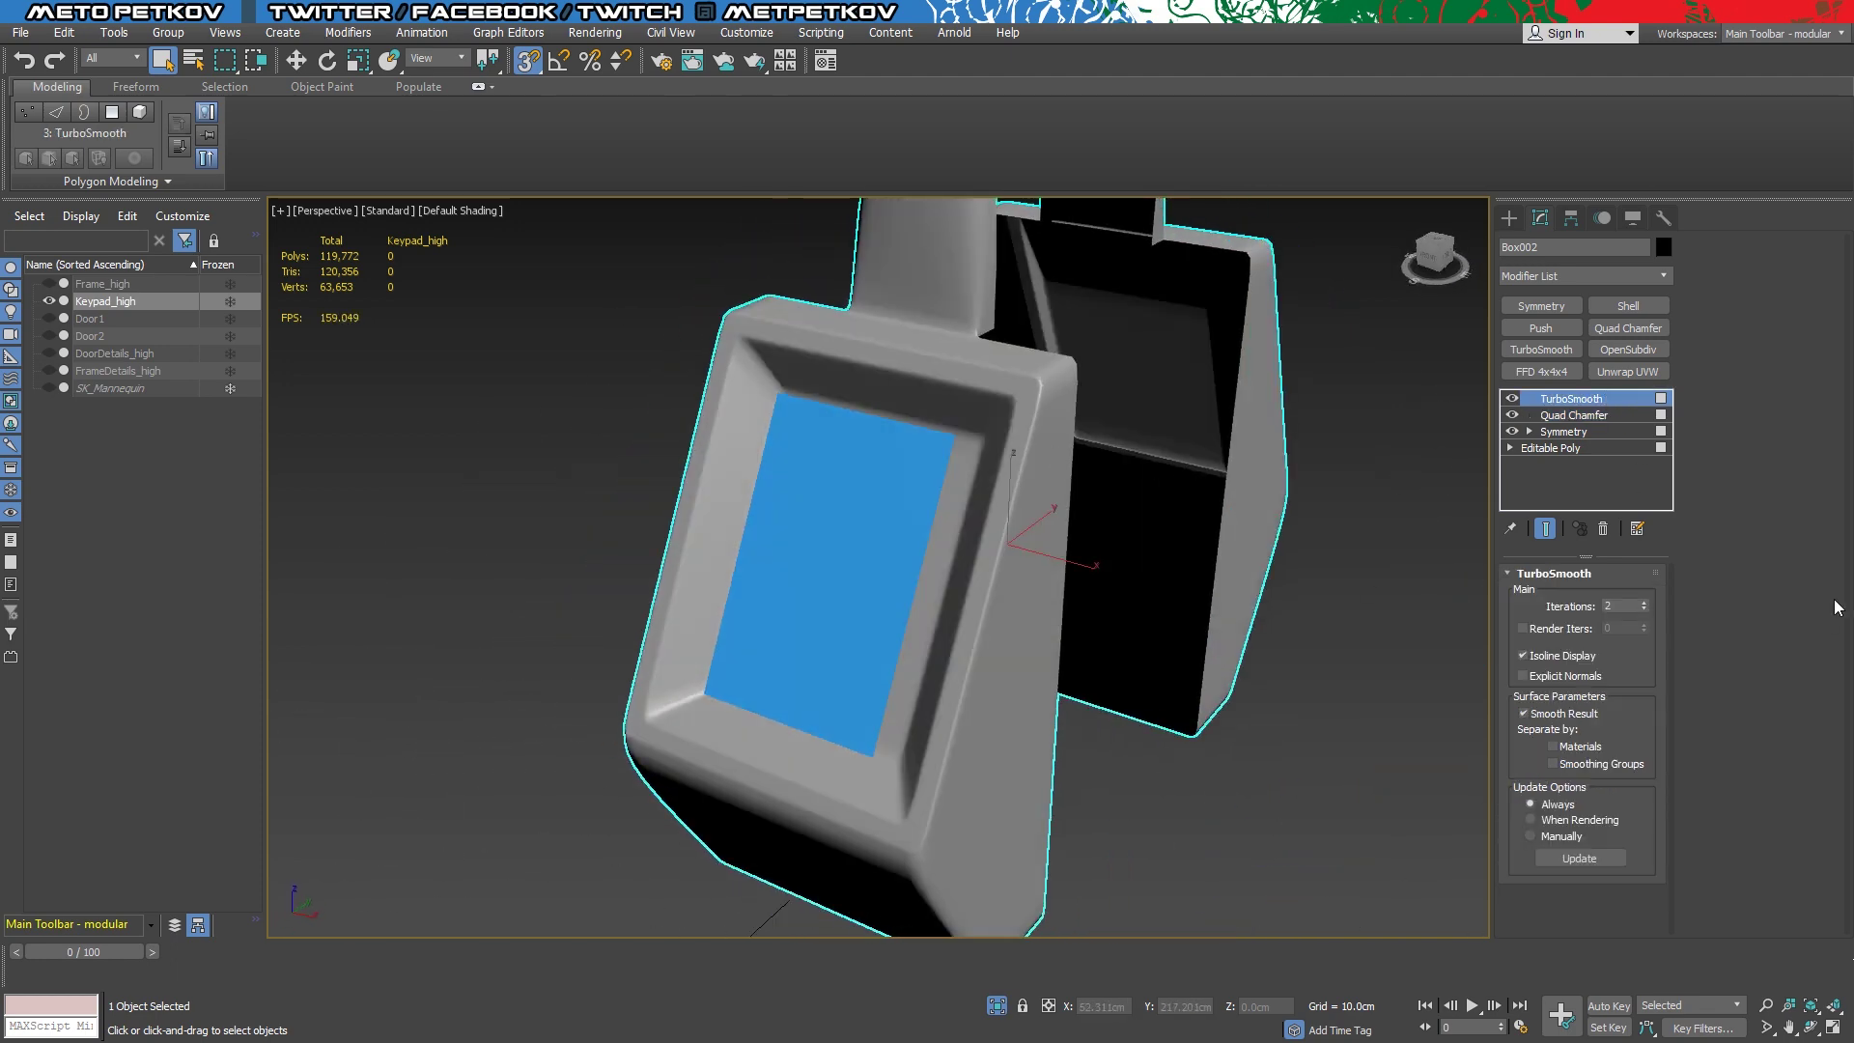
{"action": "left_click", "coordinate": [1599, 446]}
{"action": "left_click", "coordinate": [1571, 399]}
{"action": "mouse_move", "coordinate": [1203, 558]}
{"action": "middle_mouse_down", "text": "alt"}
{"action": "mouse_move", "coordinate": [1307, 605]}
{"action": "mouse_move", "coordinate": [1113, 513]}
{"action": "middle_mouse_up", "text": "alt"}
{"action": "mouse_move", "coordinate": [937, 383]}
{"action": "middle_mouse_down", "text": "alt"}
{"action": "mouse_move", "coordinate": [1026, 488]}
{"action": "mouse_move", "coordinate": [1155, 476]}
{"action": "mouse_move", "coordinate": [1207, 502]}
{"action": "middle_mouse_up", "text": "alt"}
{"action": "scroll", "coordinate": [1027, 489], "scroll_direction": "up", "scroll_amount": 2}
{"action": "scroll", "coordinate": [1111, 486], "scroll_direction": "up", "scroll_amount": 3}
{"action": "scroll", "coordinate": [1111, 486], "scroll_direction": "down", "scroll_amount": 3}
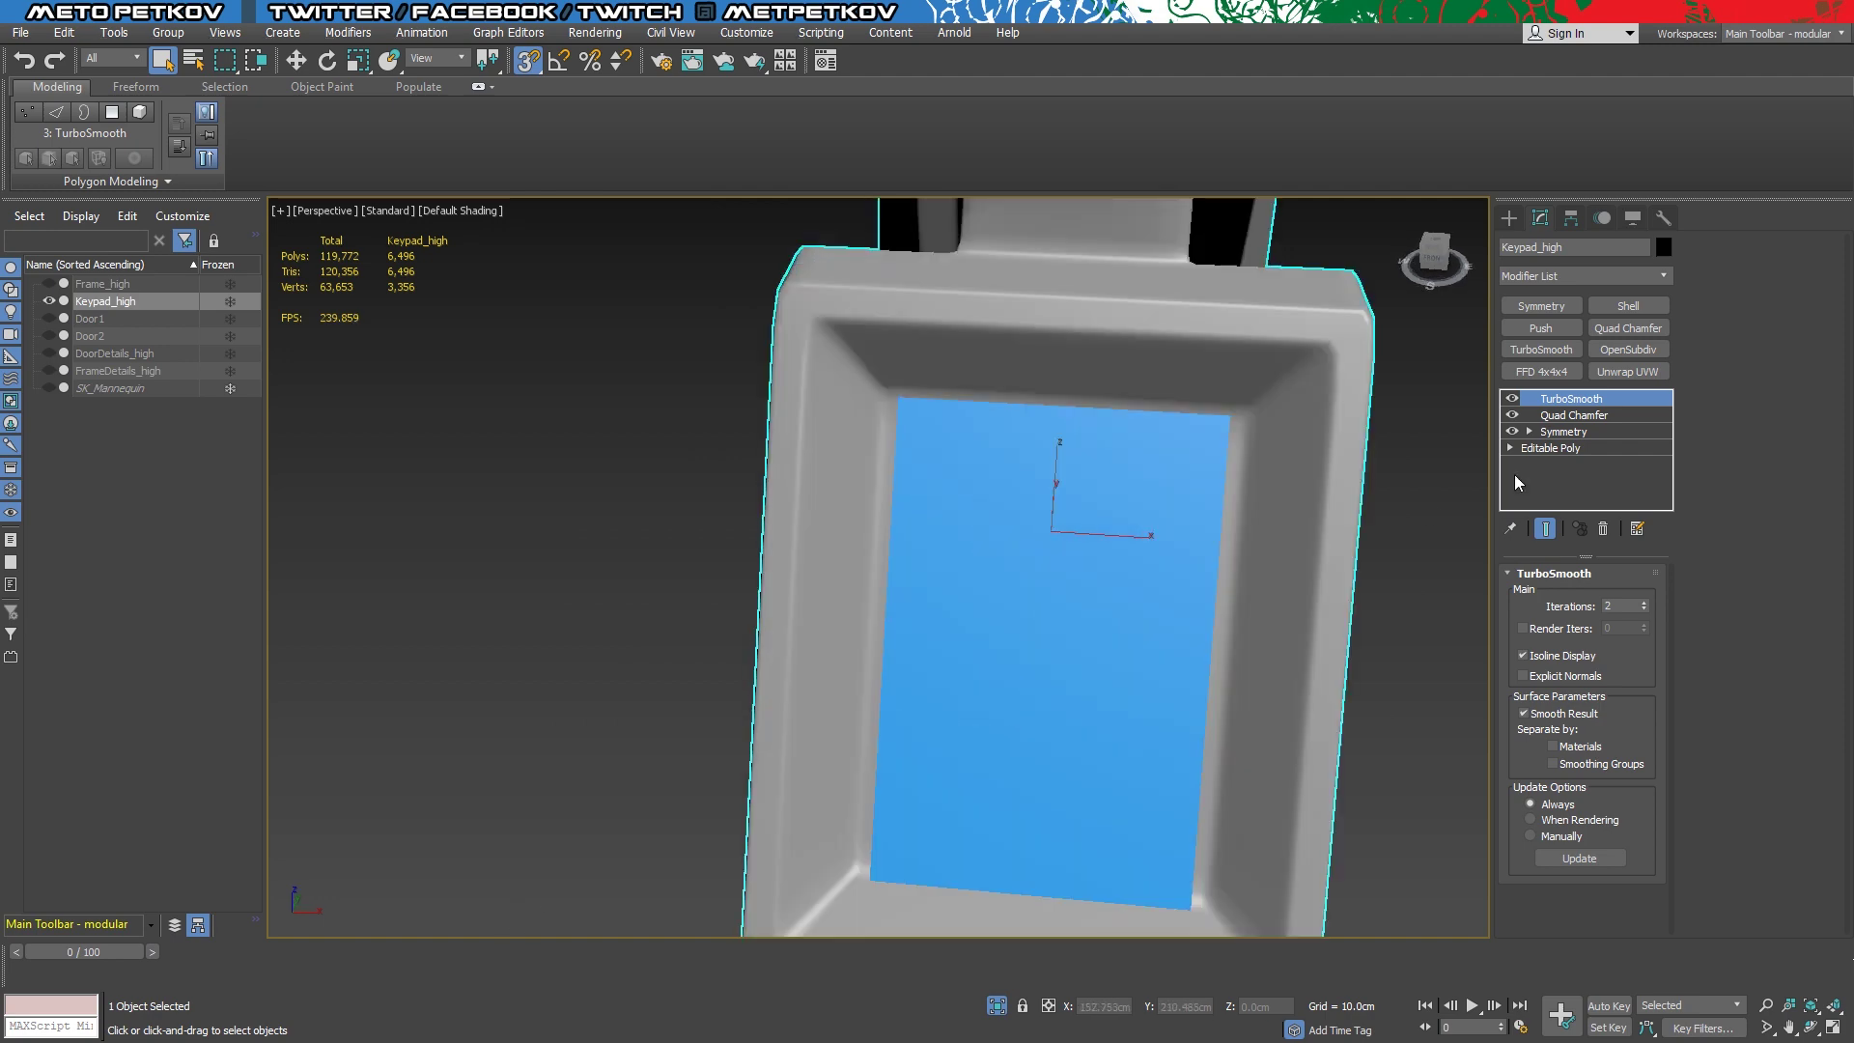
{"action": "left_click", "coordinate": [1549, 447]}
{"action": "key", "text": "F4"}
{"action": "middle_click_drag", "start_coordinate": [1418, 483], "coordinate": [1370, 798]}
{"action": "left_click", "coordinate": [1571, 398]}
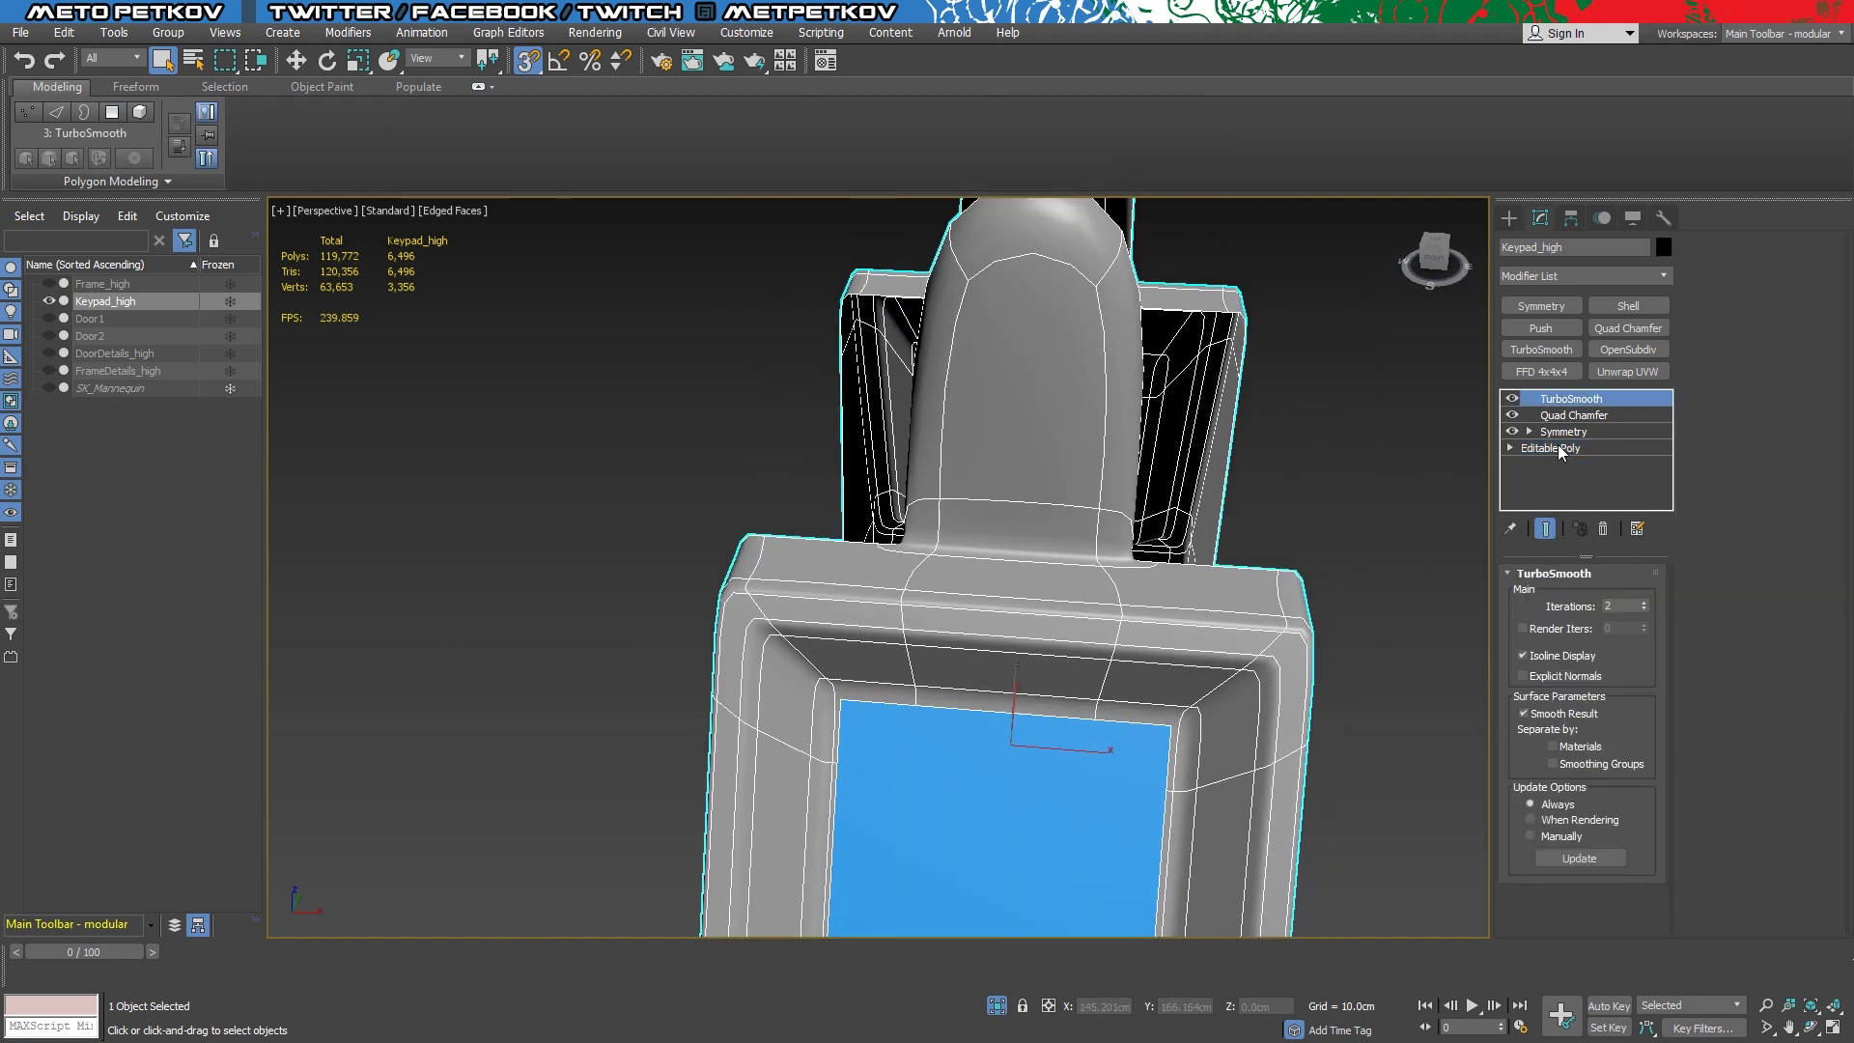
{"action": "left_click", "coordinate": [1561, 451]}
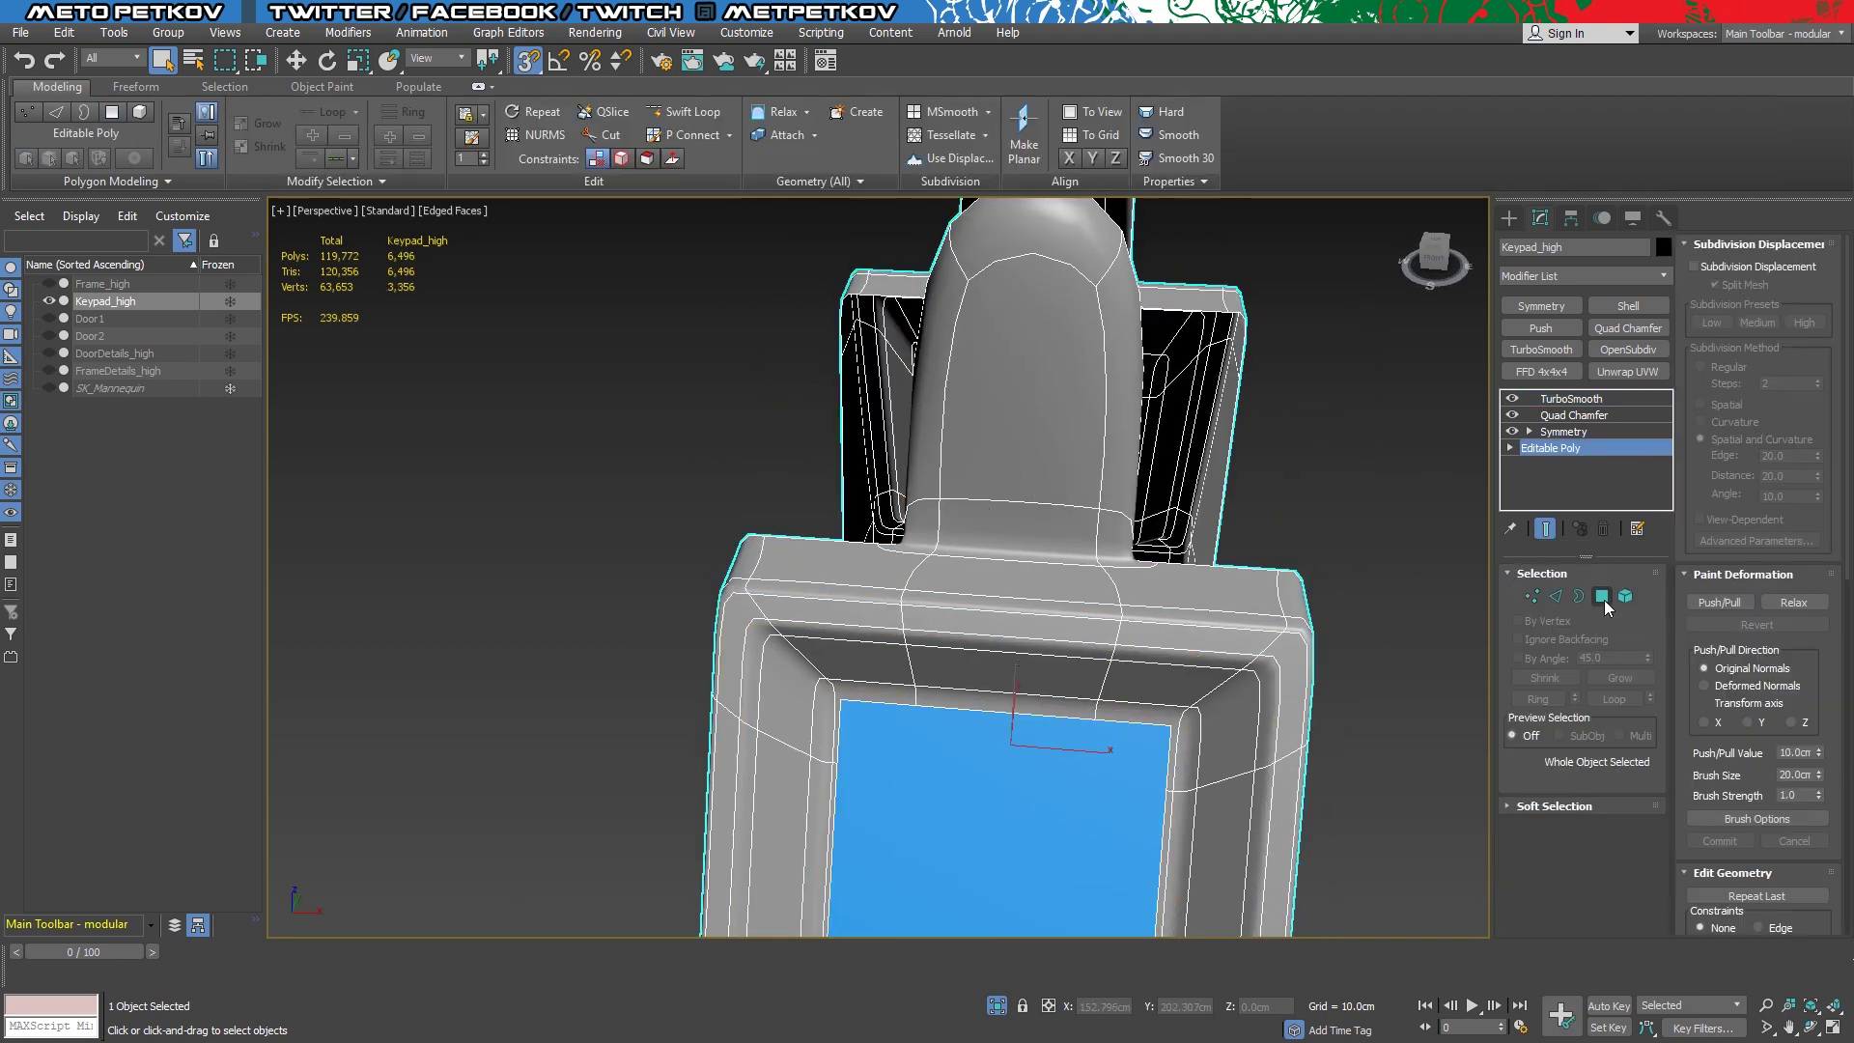
Auto Smooth the keypad's side strip, front and bottom faces
{"action": "left_click", "coordinate": [1605, 598]}
{"action": "left_click", "coordinate": [941, 499]}
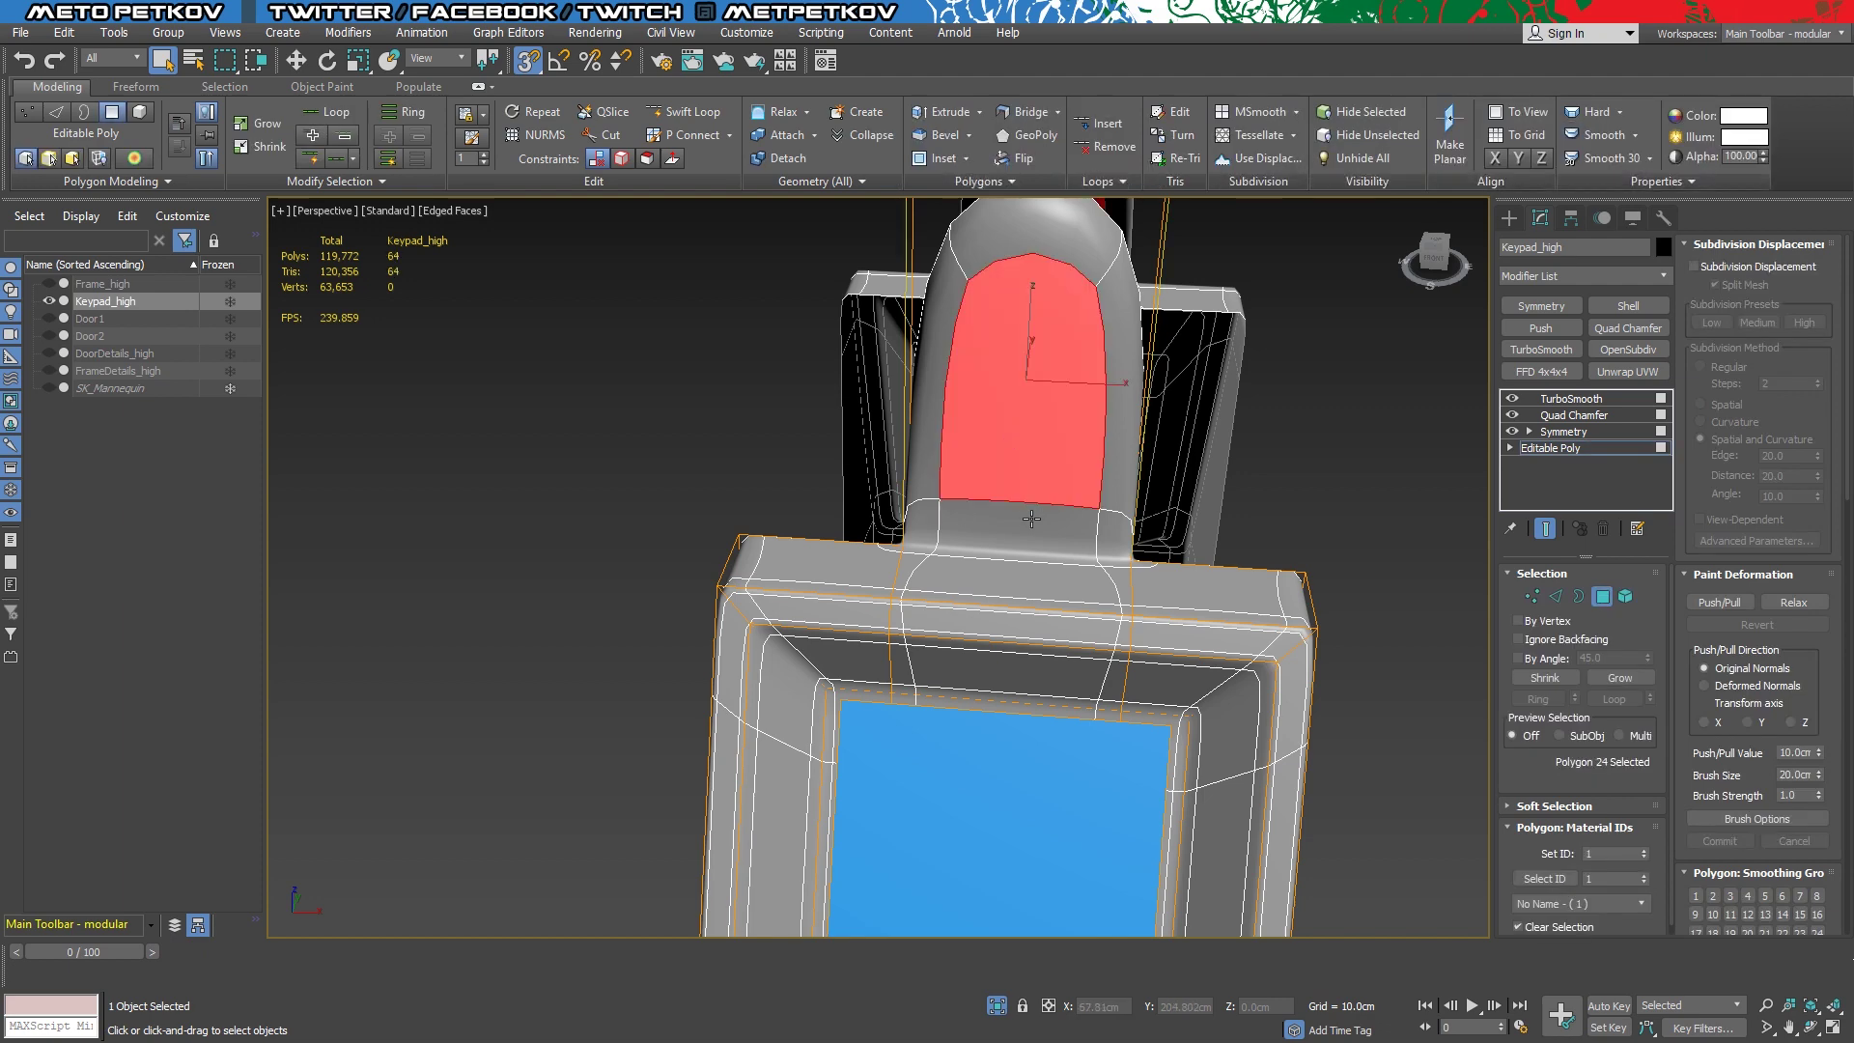
{"action": "middle_click_drag", "start_coordinate": [1351, 270], "coordinate": [1365, 450]}
{"action": "scroll", "coordinate": [1564, 640], "scroll_direction": "down", "scroll_amount": 1}
{"action": "scroll", "coordinate": [1757, 675], "scroll_direction": "down", "scroll_amount": 3}
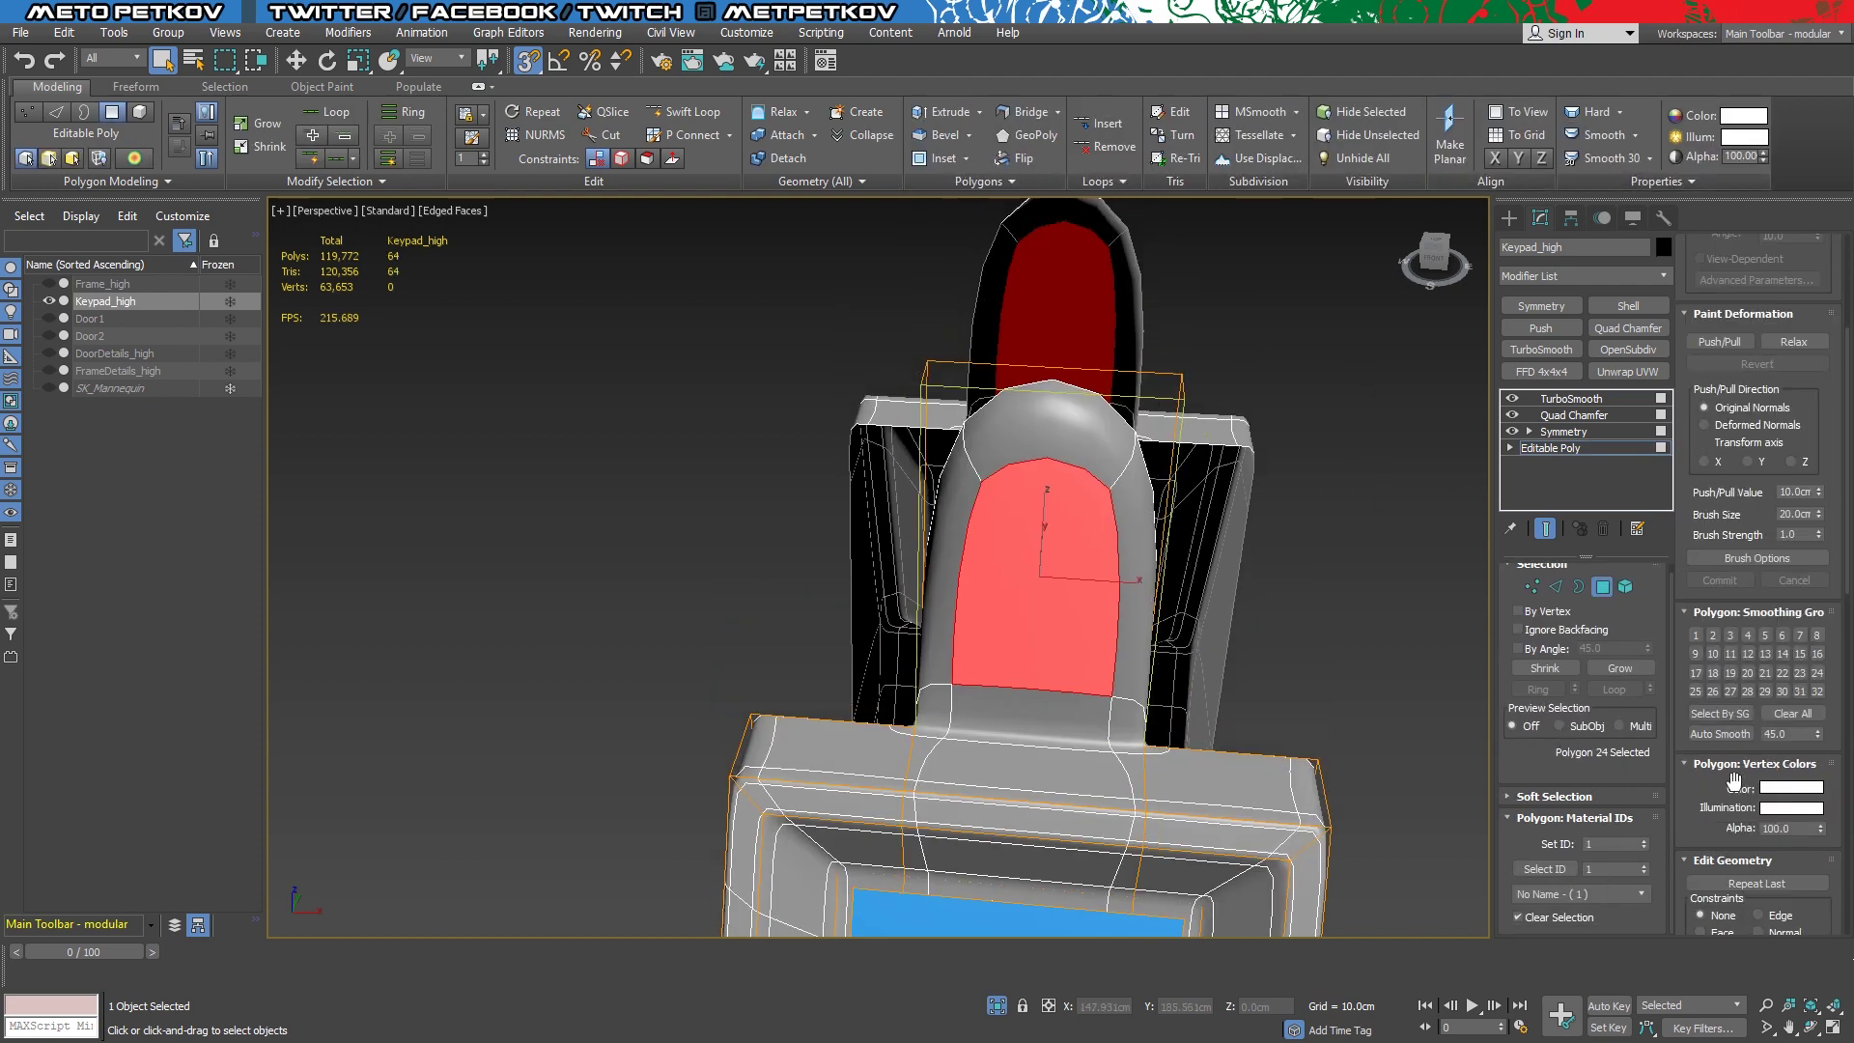
{"action": "mouse_move", "coordinate": [965, 434]}
{"action": "middle_mouse_down", "text": "alt"}
{"action": "mouse_move", "coordinate": [1050, 377]}
{"action": "mouse_move", "coordinate": [1296, 668]}
{"action": "mouse_move", "coordinate": [920, 711]}
{"action": "mouse_move", "coordinate": [1600, 789]}
{"action": "middle_mouse_up", "text": "alt"}
{"action": "left_click", "coordinate": [920, 711], "text": "ctrl"}
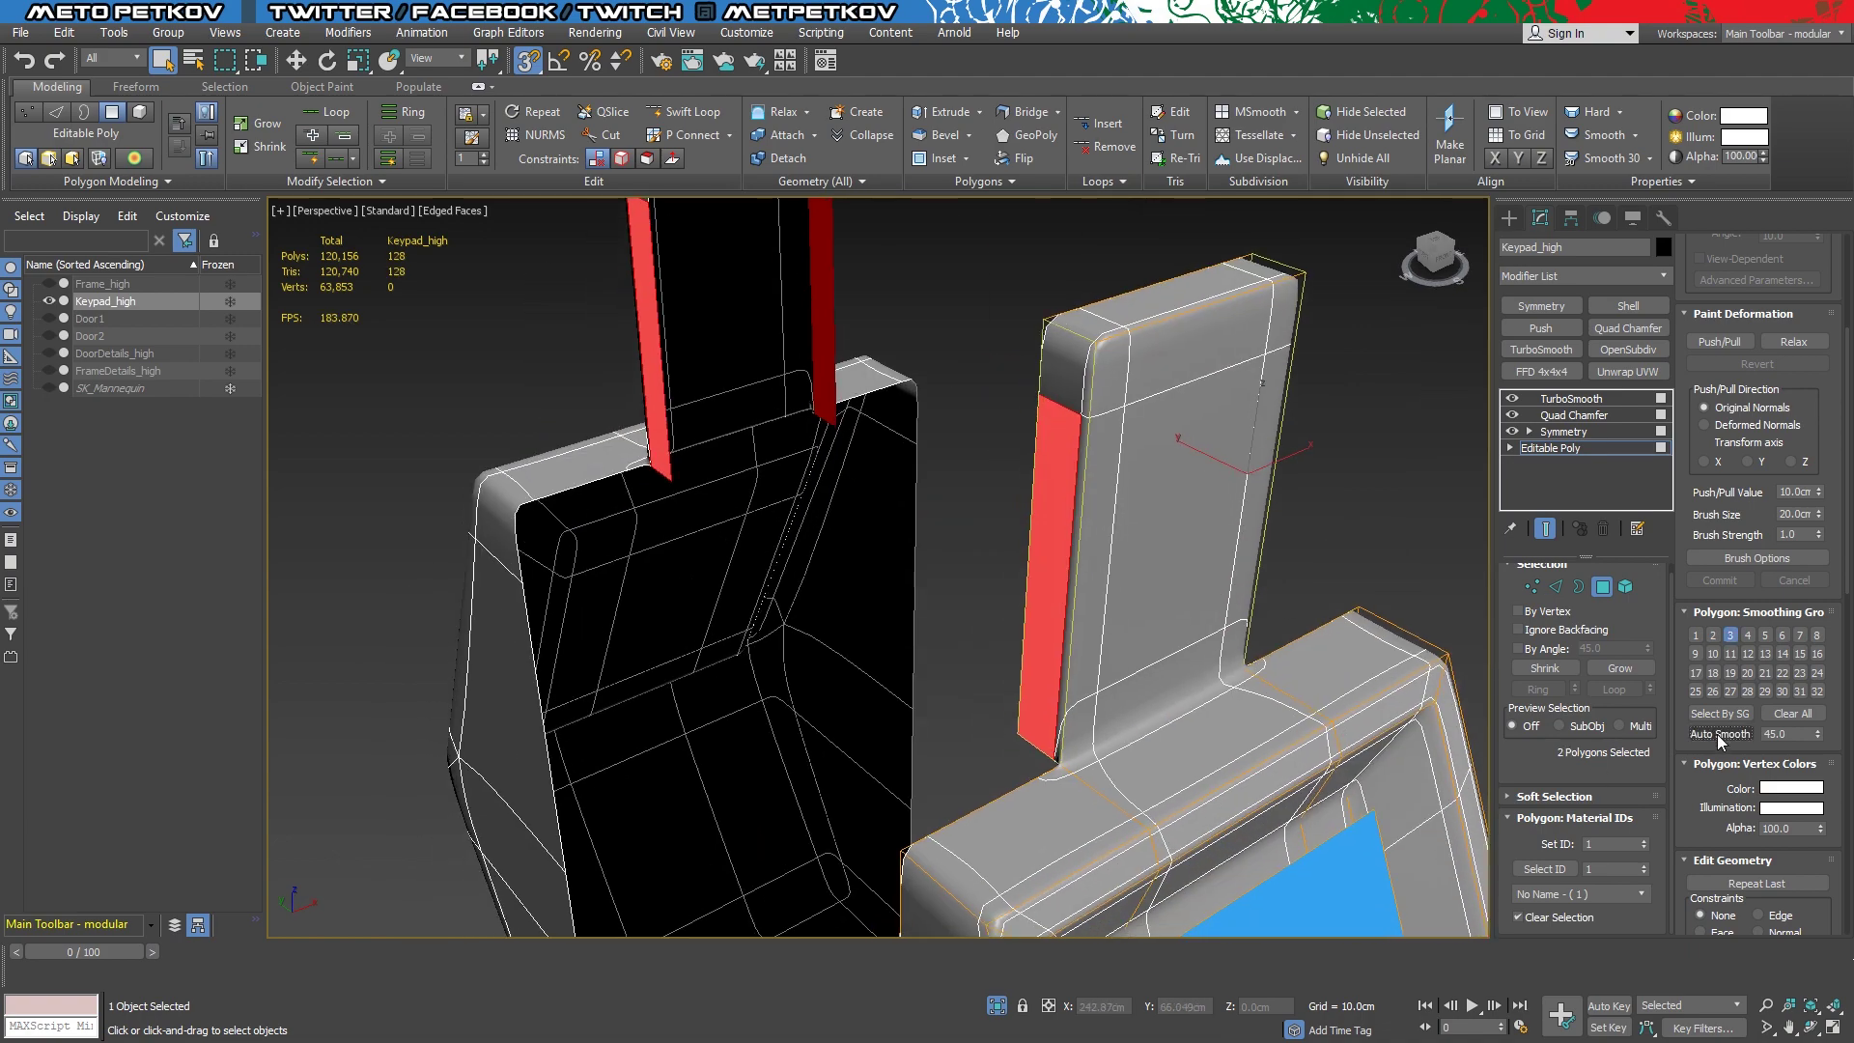
{"action": "left_click", "coordinate": [1149, 675]}
{"action": "left_click", "coordinate": [1162, 736]}
{"action": "middle_click_drag", "start_coordinate": [1128, 806], "coordinate": [1448, 627], "text": "alt"}
{"action": "left_click", "coordinate": [1544, 528]}
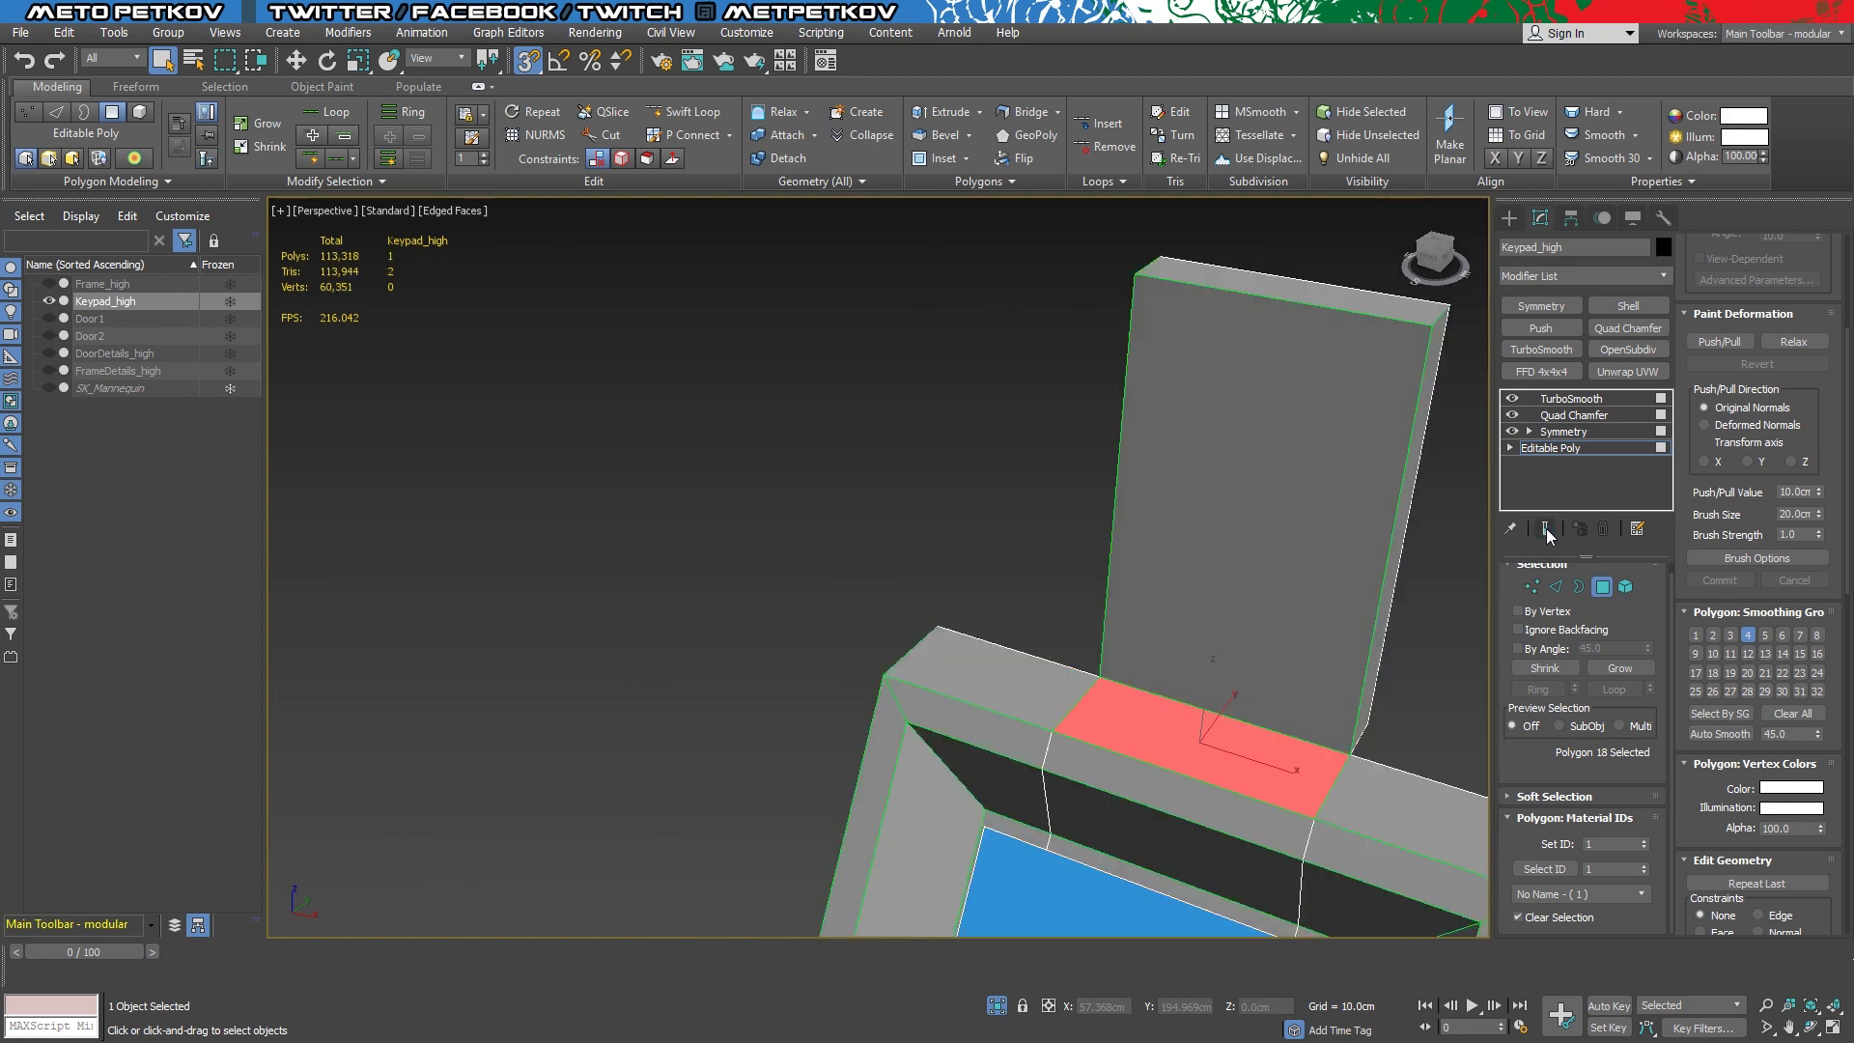
{"action": "mouse_move", "coordinate": [1306, 645]}
{"action": "middle_mouse_down", "text": "alt"}
{"action": "mouse_move", "coordinate": [1273, 705]}
{"action": "mouse_move", "coordinate": [1073, 716]}
{"action": "mouse_move", "coordinate": [894, 629]}
{"action": "mouse_move", "coordinate": [999, 601]}
{"action": "middle_mouse_up", "text": "alt"}
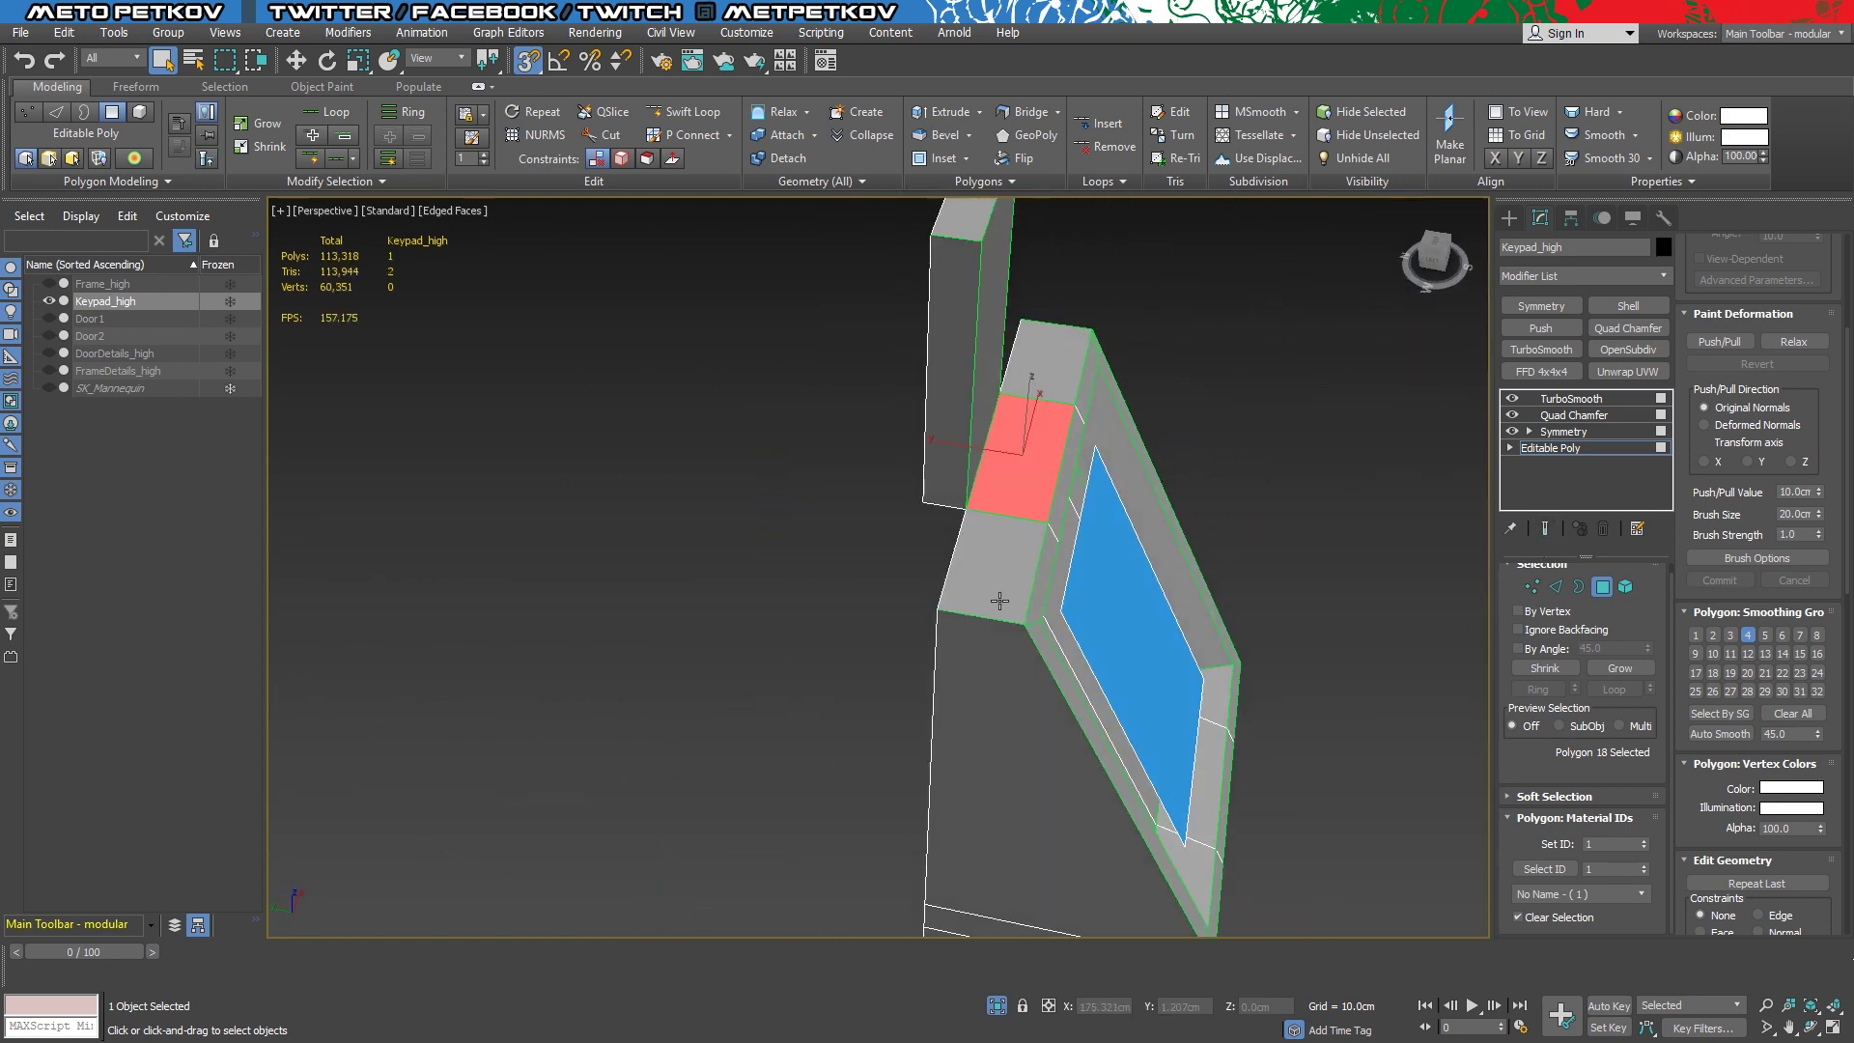
{"action": "left_click", "coordinate": [1701, 739]}
Select a side strip and the lower front faces, then show TurboSmooth's end result again
{"action": "mouse_move", "coordinate": [1034, 757]}
{"action": "middle_mouse_down", "text": "alt"}
{"action": "mouse_move", "coordinate": [1104, 762]}
{"action": "mouse_move", "coordinate": [1079, 647]}
{"action": "mouse_move", "coordinate": [1031, 746]}
{"action": "middle_mouse_up", "text": "alt"}
{"action": "left_click", "coordinate": [1078, 647]}
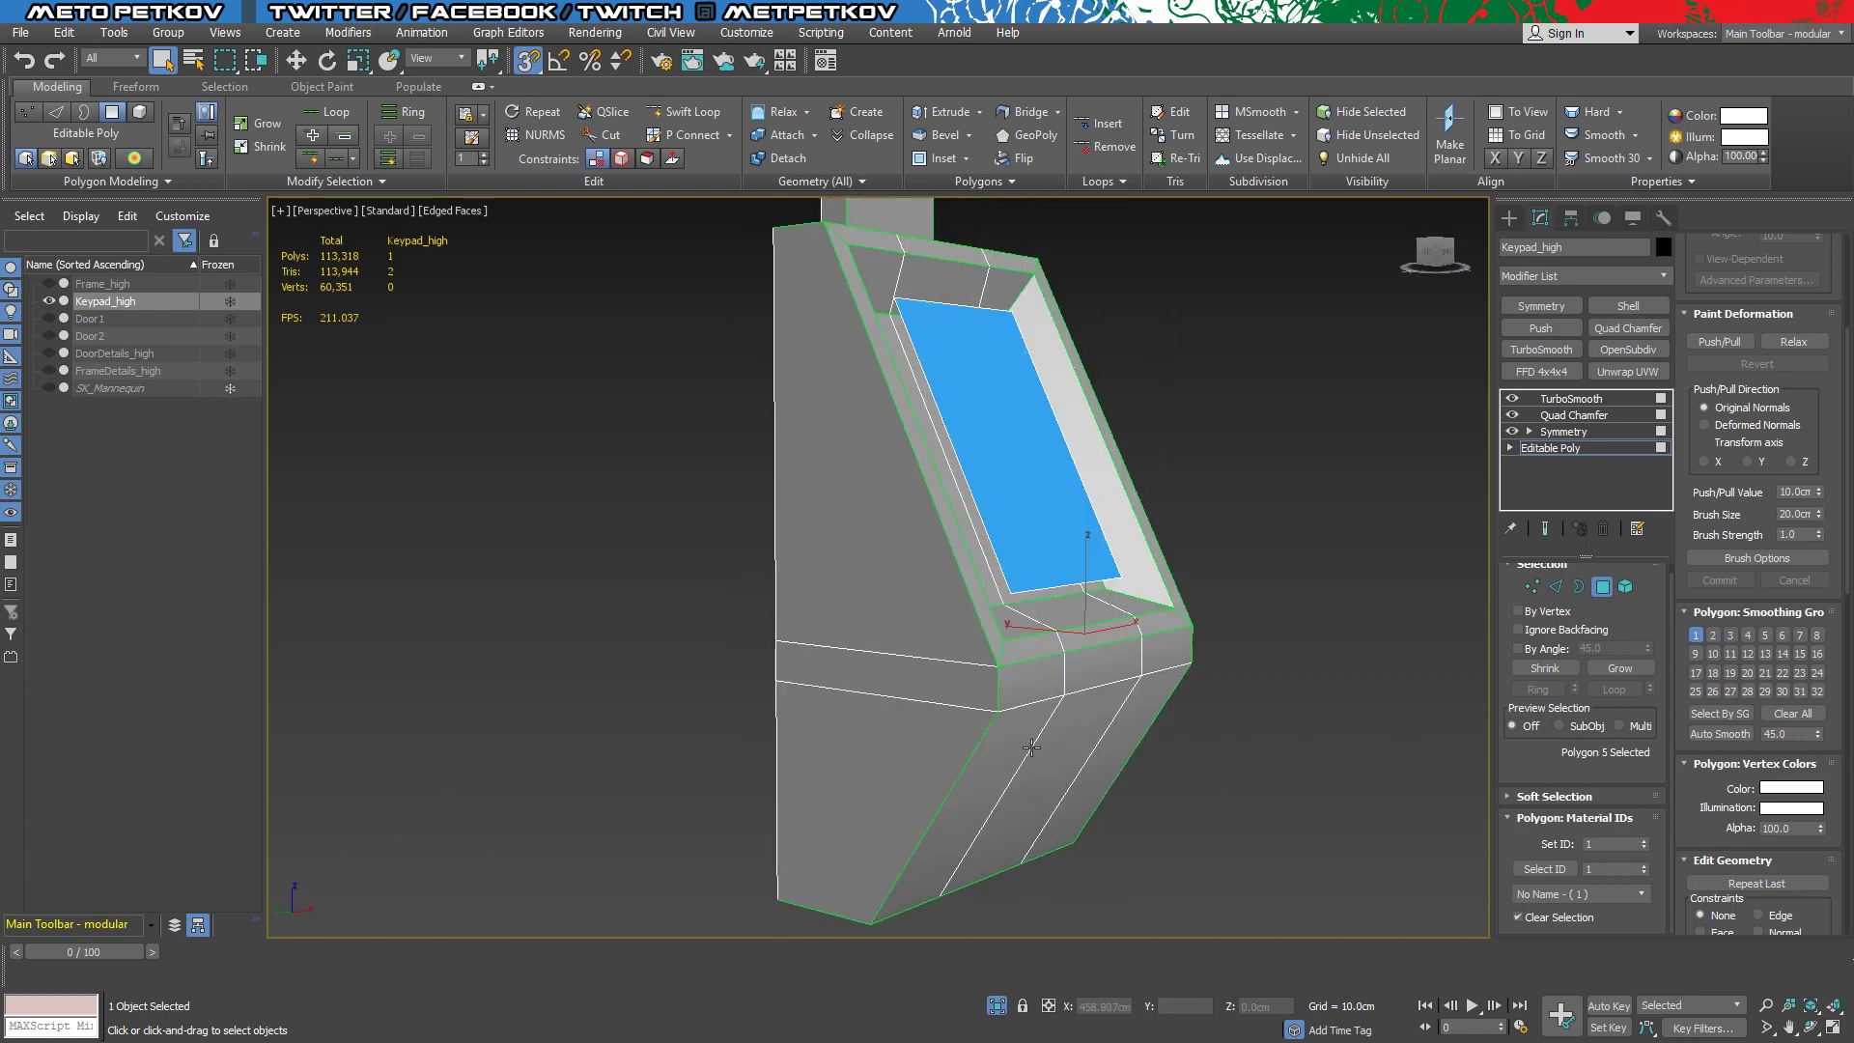
{"action": "left_click", "coordinate": [957, 688], "text": "ctrl"}
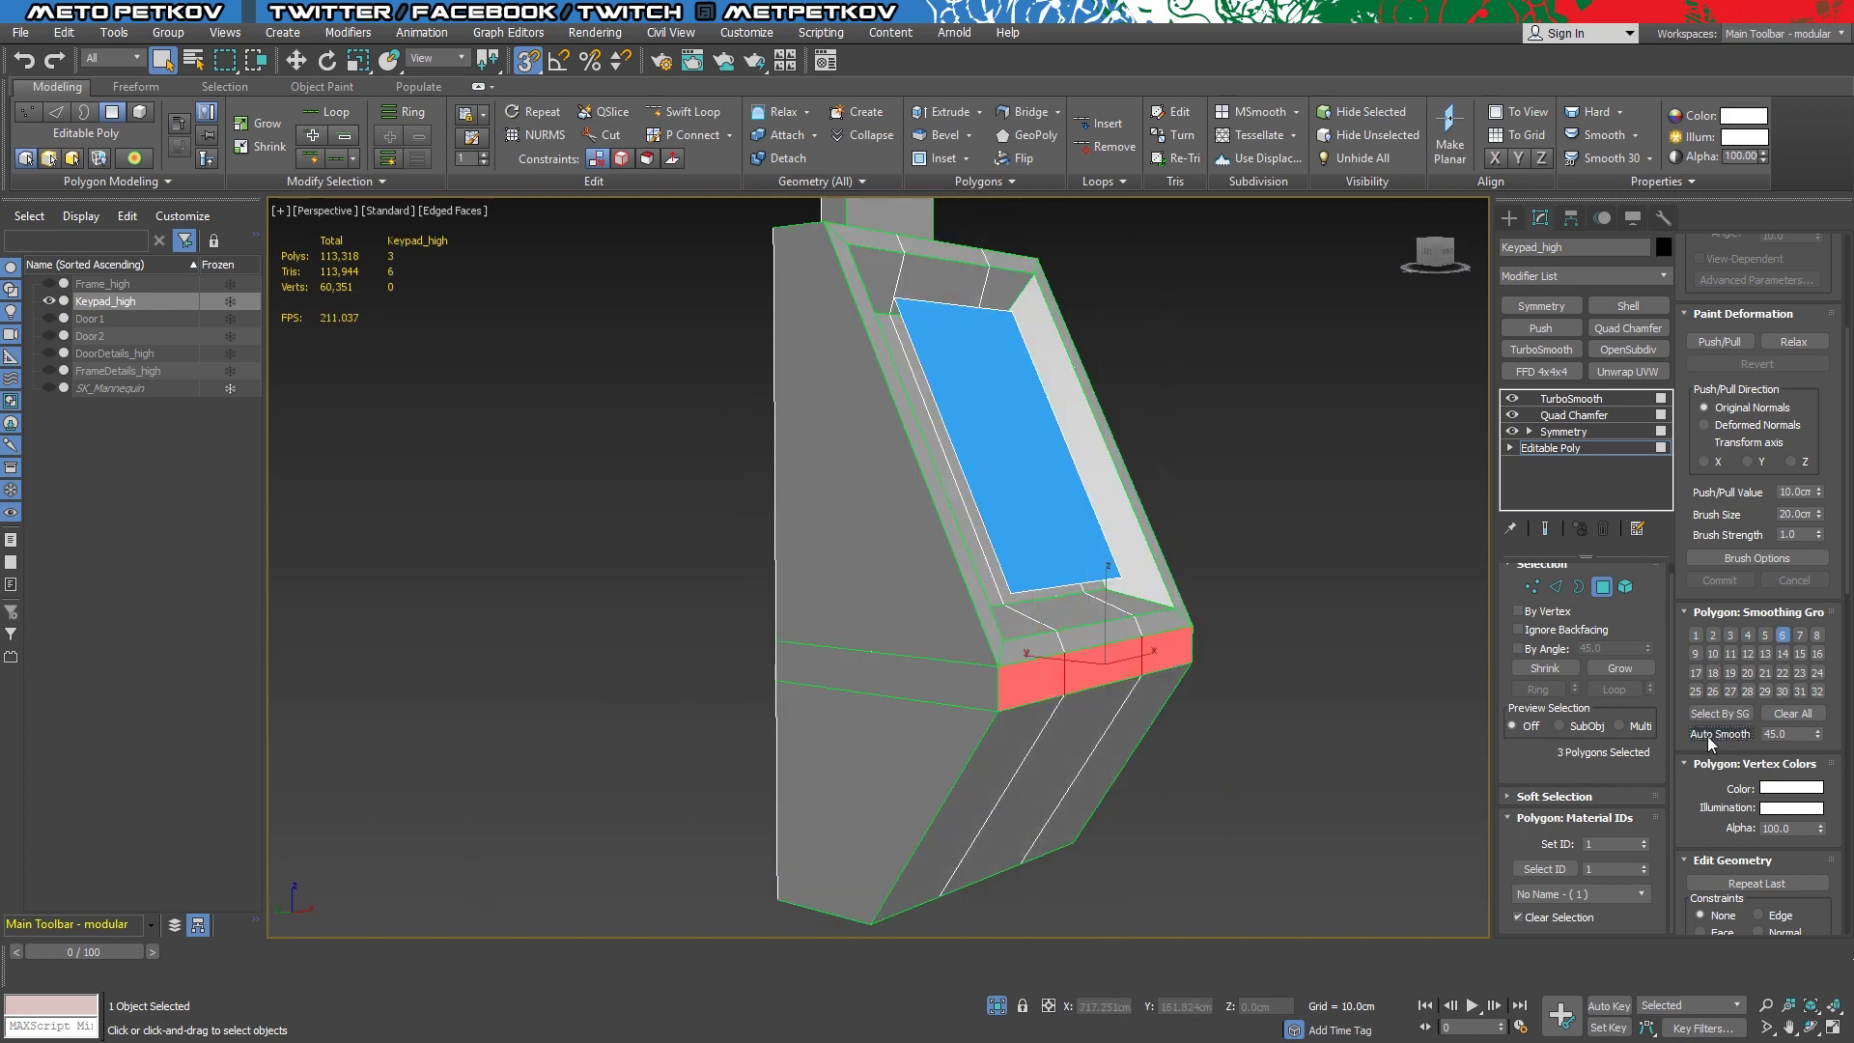
{"action": "left_click", "coordinate": [1168, 719]}
{"action": "middle_click_drag", "start_coordinate": [1178, 724], "coordinate": [765, 685], "text": "alt"}
{"action": "left_click", "coordinate": [765, 686], "text": "ctrl"}
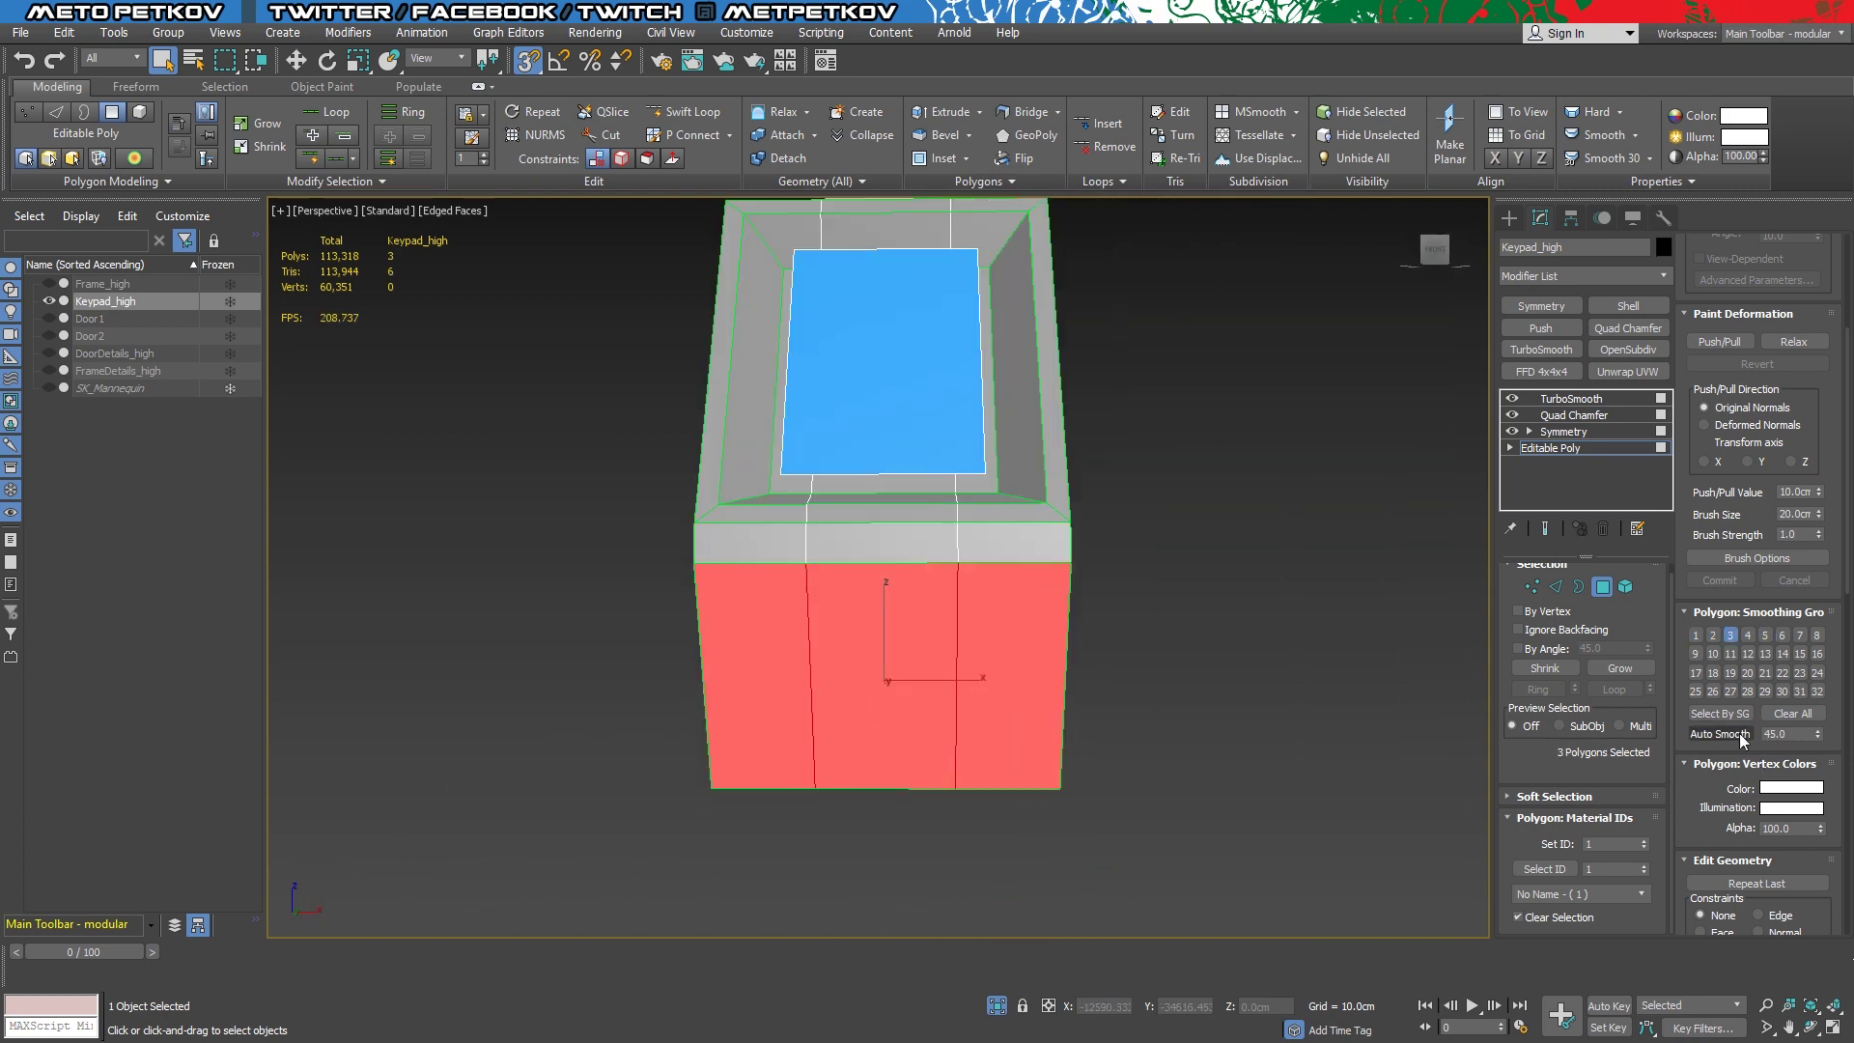
{"action": "middle_click_drag", "start_coordinate": [1219, 670], "coordinate": [1233, 711], "text": "alt"}
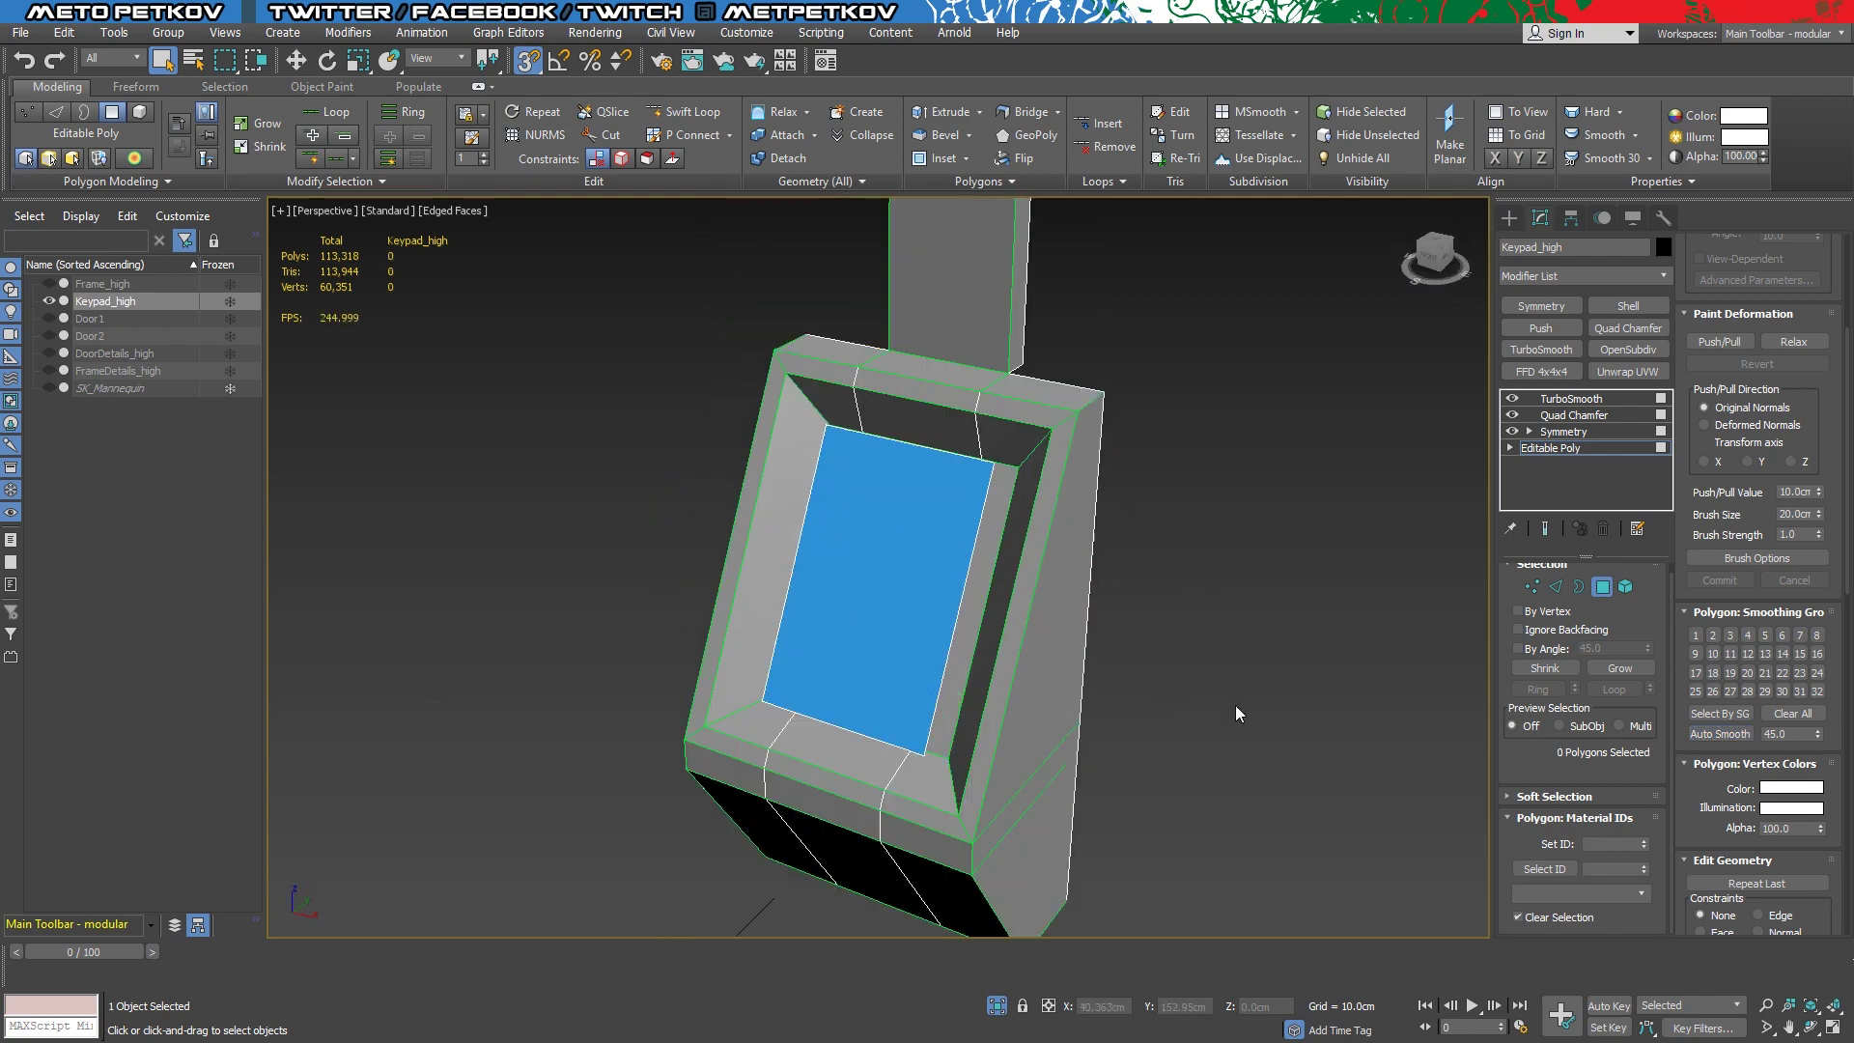
{"action": "left_click", "coordinate": [1545, 528]}
{"action": "middle_click_drag", "start_coordinate": [1369, 727], "coordinate": [1296, 717], "text": "alt"}
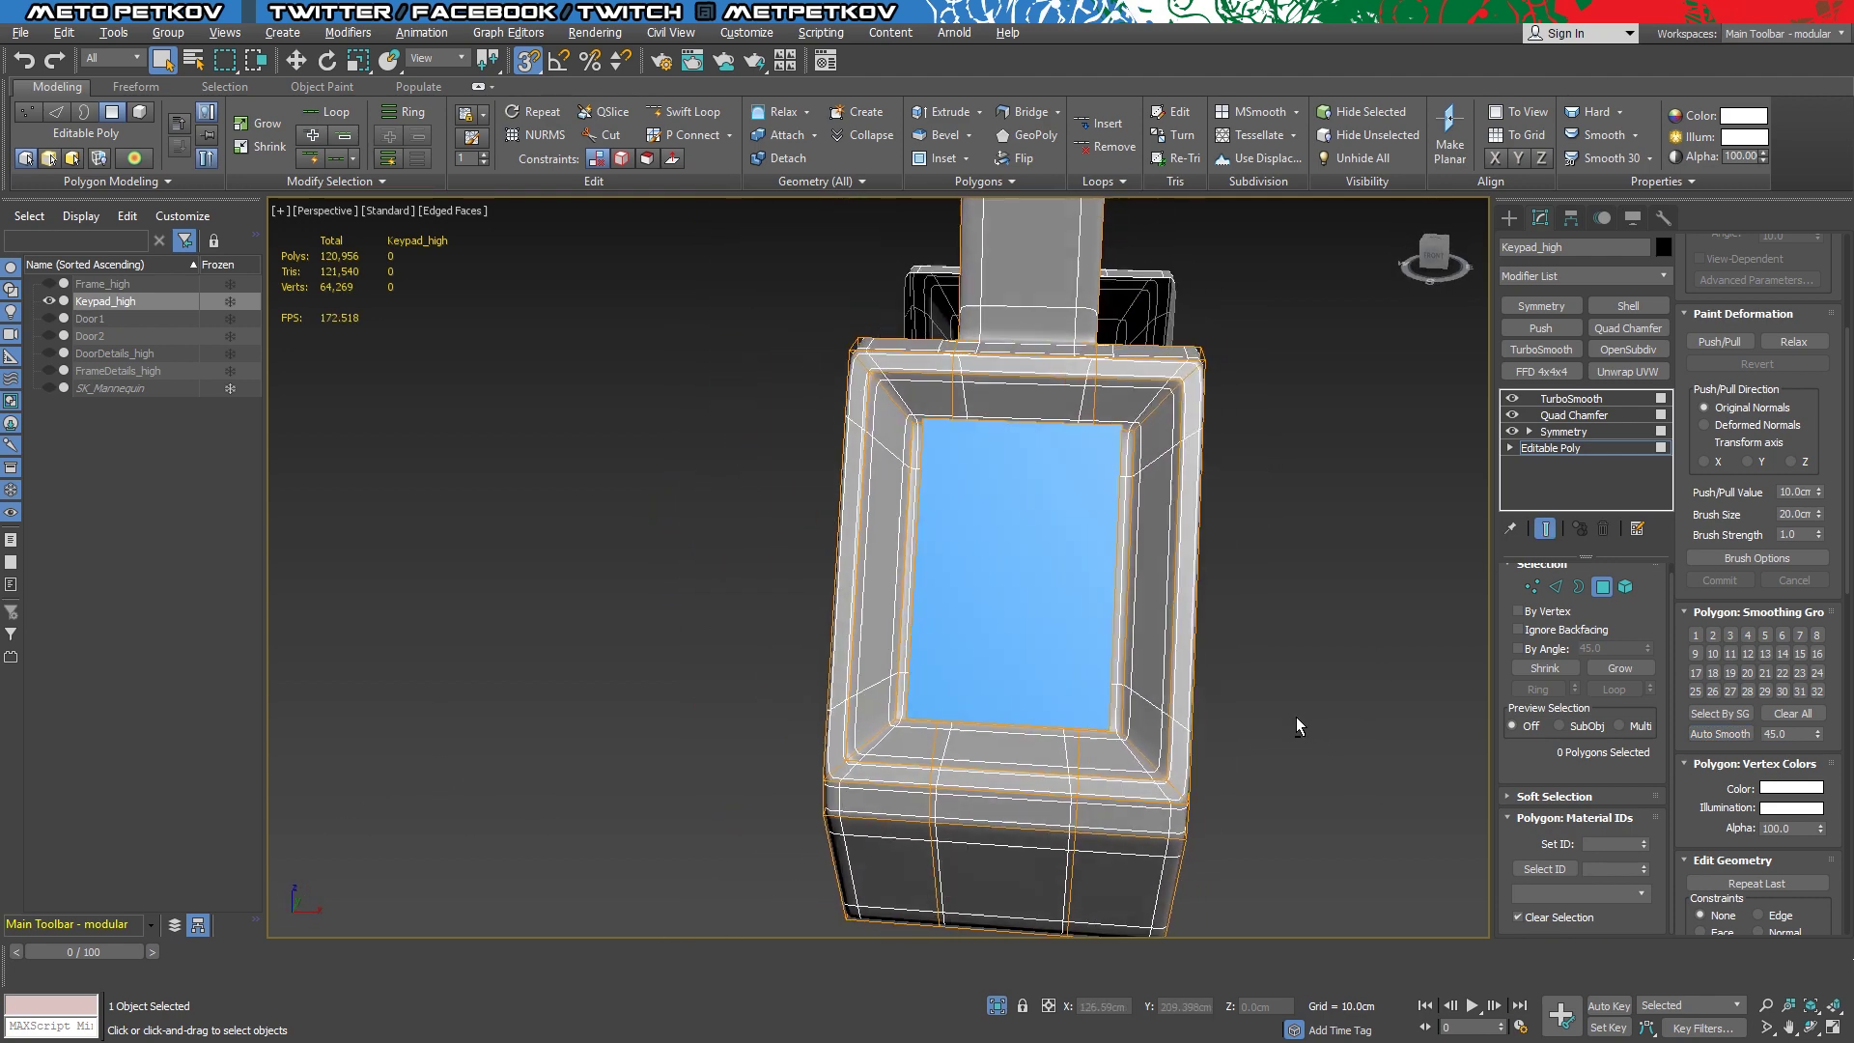
{"action": "left_click", "coordinate": [1583, 399]}
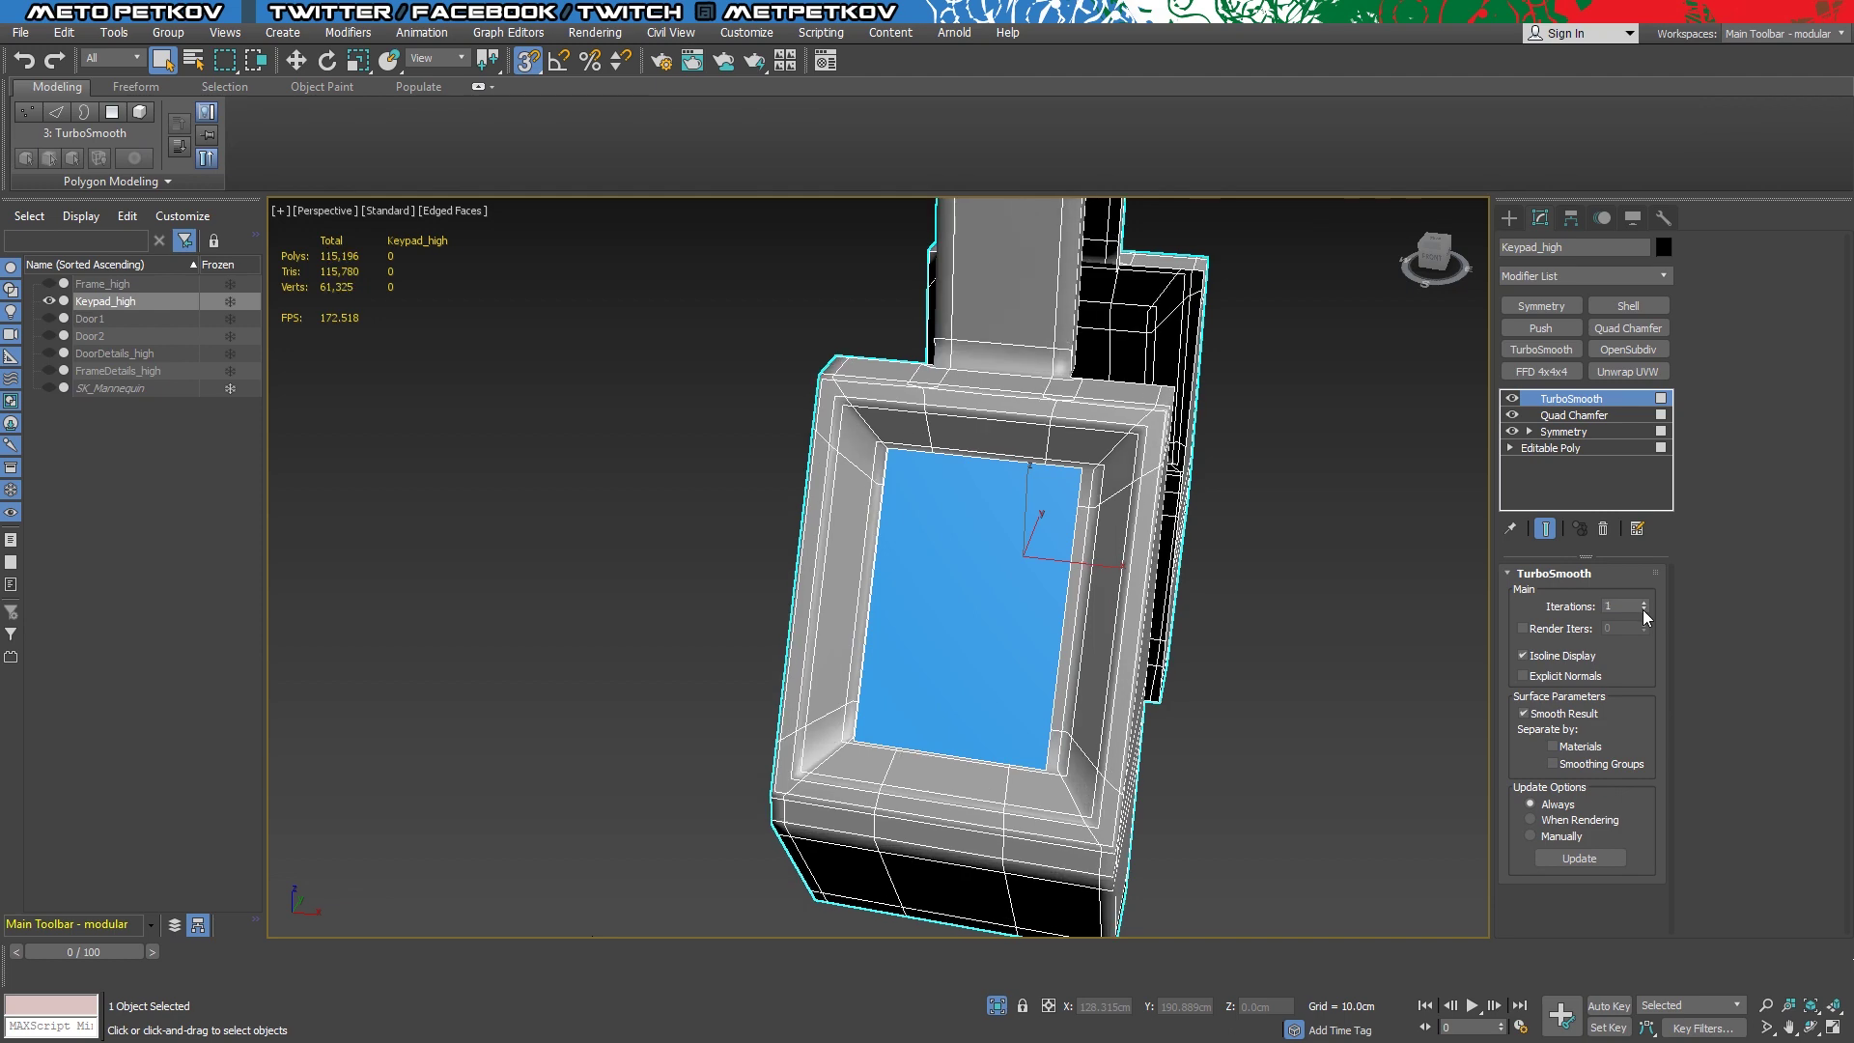
Switch the viewport to Default Shading (F4) with High Quality display
{"action": "mouse_move", "coordinate": [1429, 580]}
{"action": "middle_mouse_down", "text": "alt"}
{"action": "mouse_move", "coordinate": [1331, 566]}
{"action": "mouse_move", "coordinate": [1435, 605]}
{"action": "mouse_move", "coordinate": [1433, 565]}
{"action": "mouse_move", "coordinate": [263, 245]}
{"action": "middle_mouse_up", "text": "alt"}
{"action": "key", "text": "F4"}
{"action": "left_click", "coordinate": [389, 211]}
{"action": "left_click", "coordinate": [439, 235]}
{"action": "mouse_move", "coordinate": [439, 235]}
{"action": "middle_mouse_down", "text": "alt"}
{"action": "mouse_move", "coordinate": [573, 448]}
{"action": "mouse_move", "coordinate": [305, 446]}
{"action": "mouse_move", "coordinate": [315, 384]}
{"action": "mouse_move", "coordinate": [567, 452]}
{"action": "mouse_move", "coordinate": [403, 224]}
{"action": "middle_mouse_up", "text": "alt"}
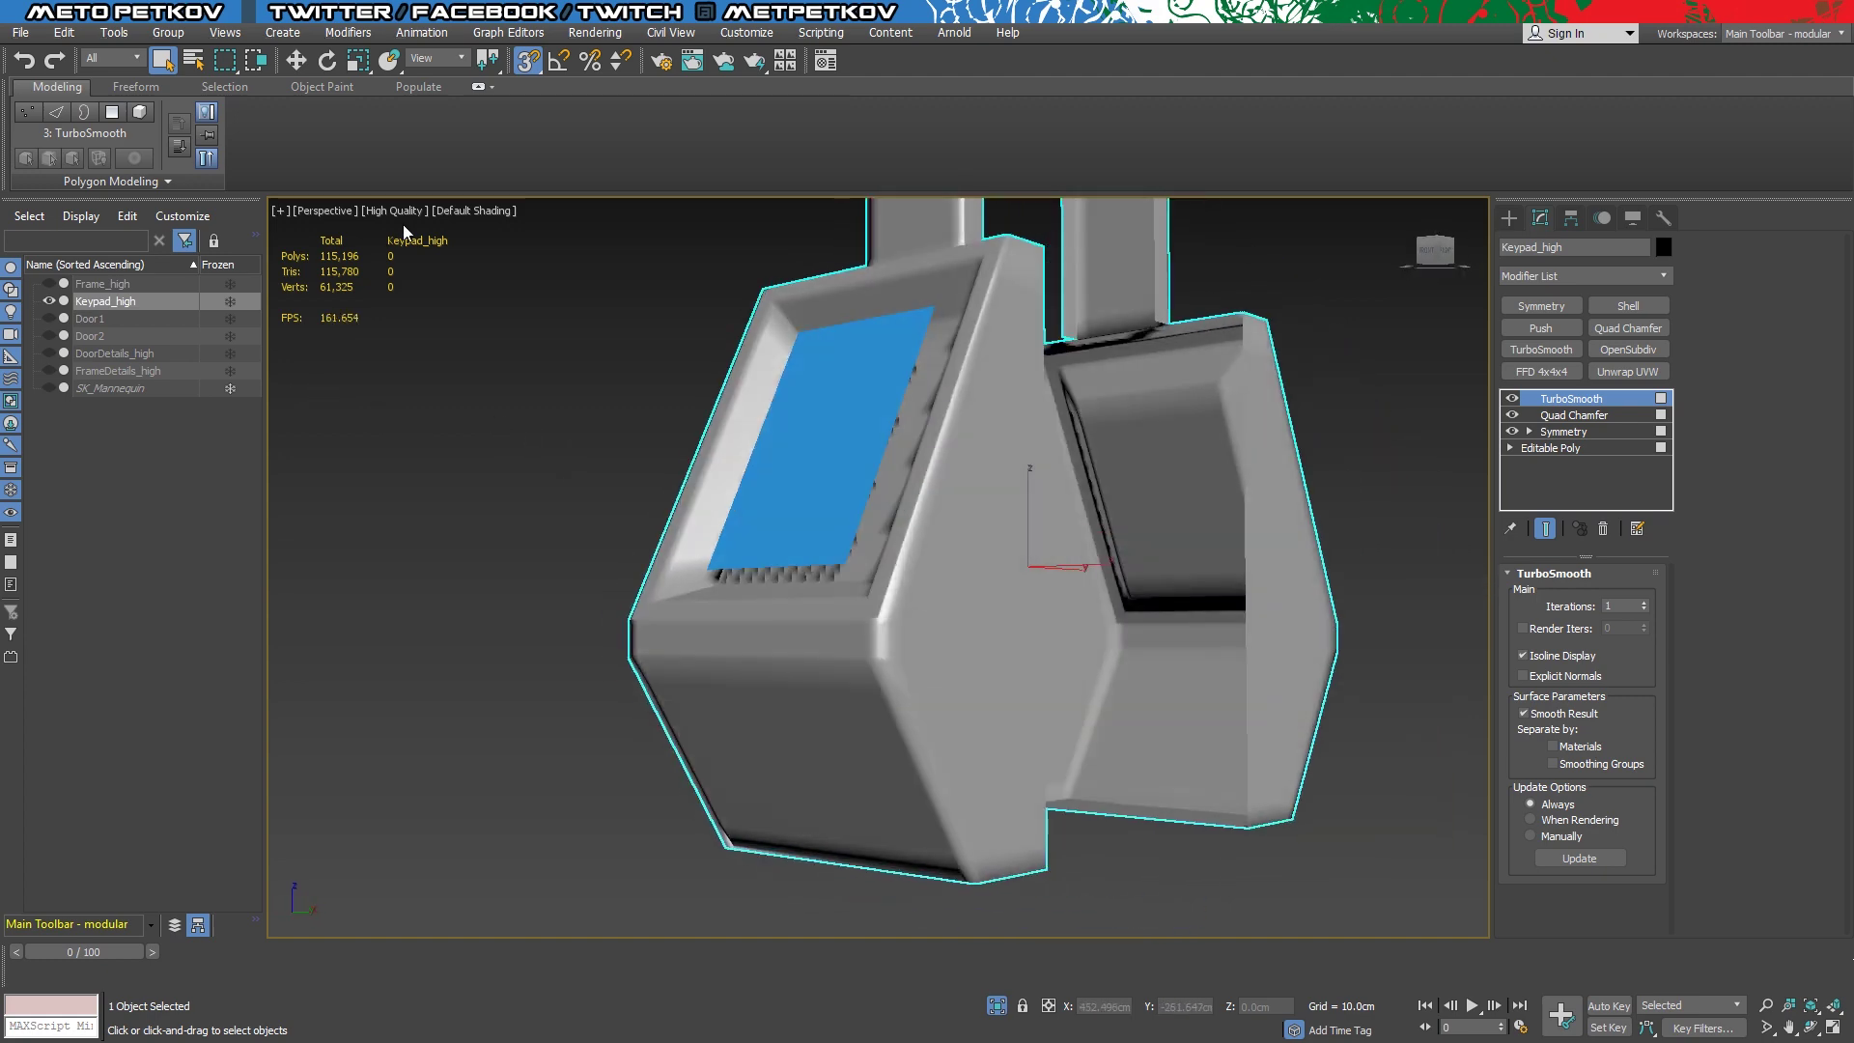
Raise the TurboSmooth iterations to 3
{"action": "left_click", "coordinate": [1644, 601]}
{"action": "left_click", "coordinate": [1643, 600]}
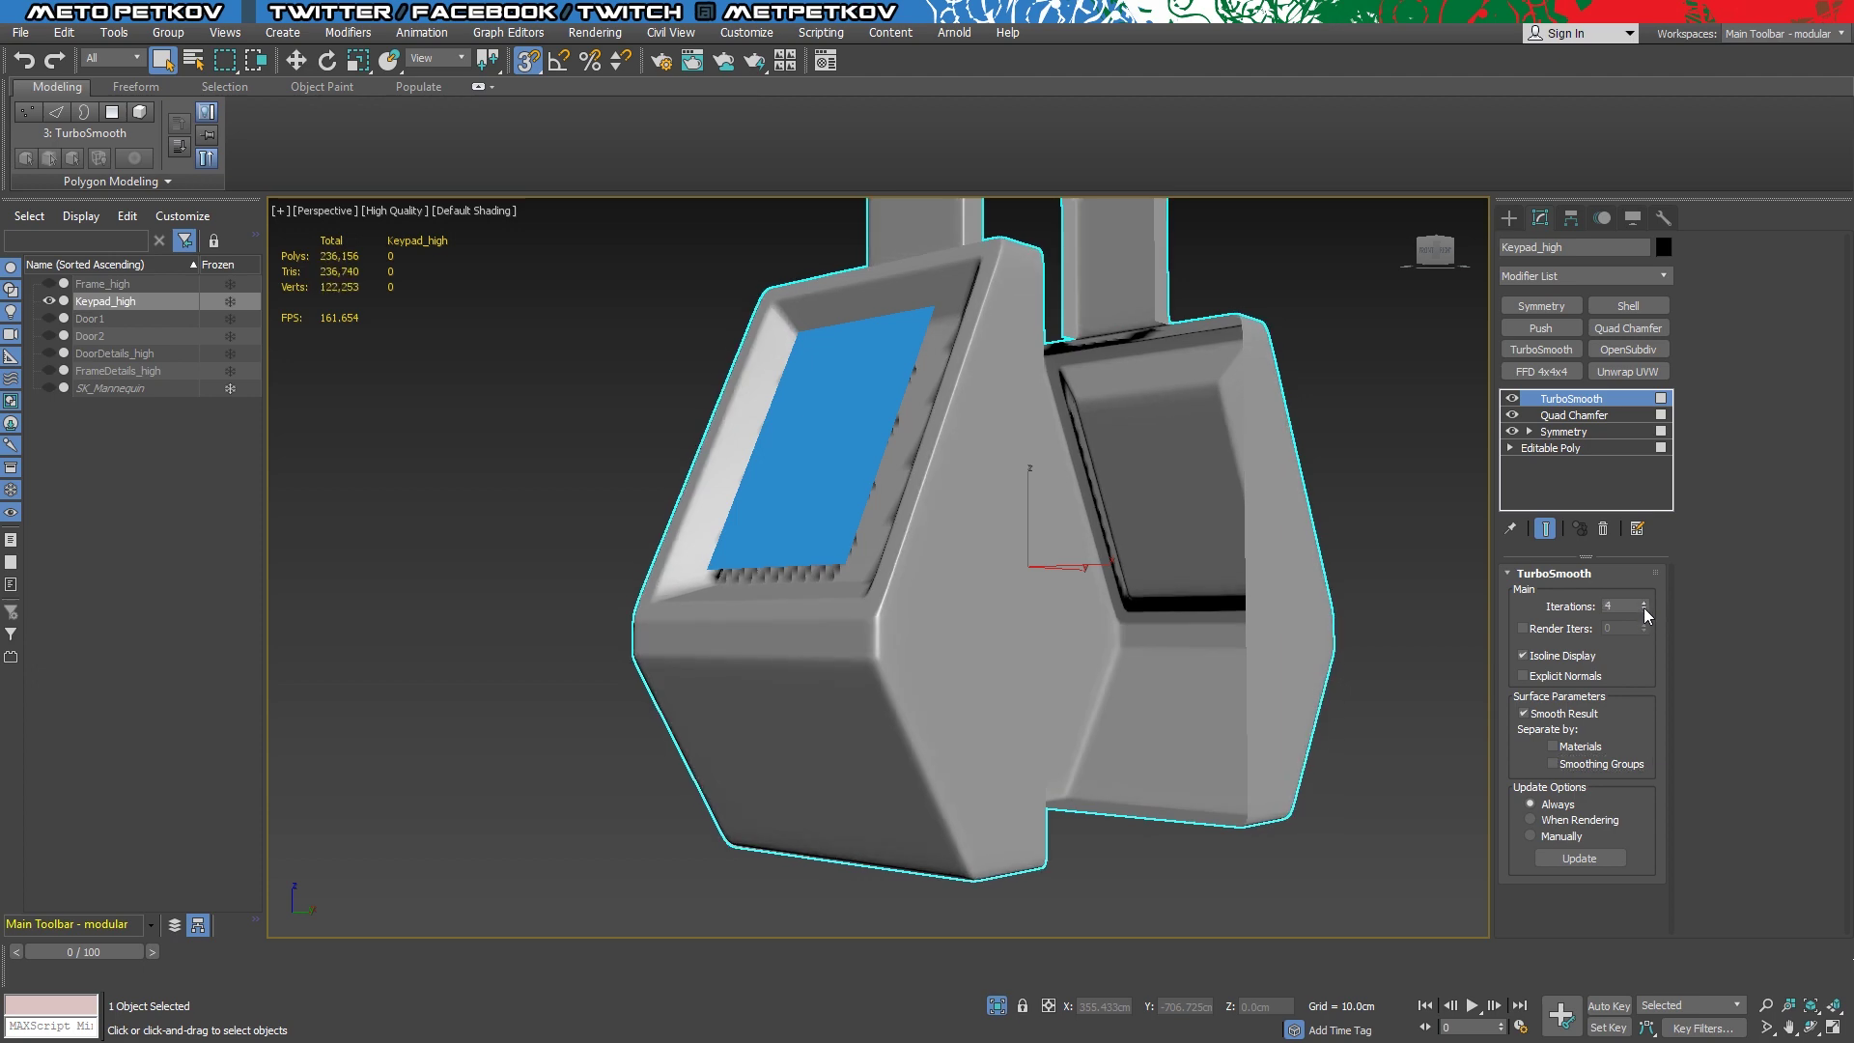
{"action": "middle_click_drag", "start_coordinate": [1429, 618], "coordinate": [1187, 618], "text": "alt"}
Back in Editable Poly, select the three front strip polygons
{"action": "left_click", "coordinate": [1549, 448]}
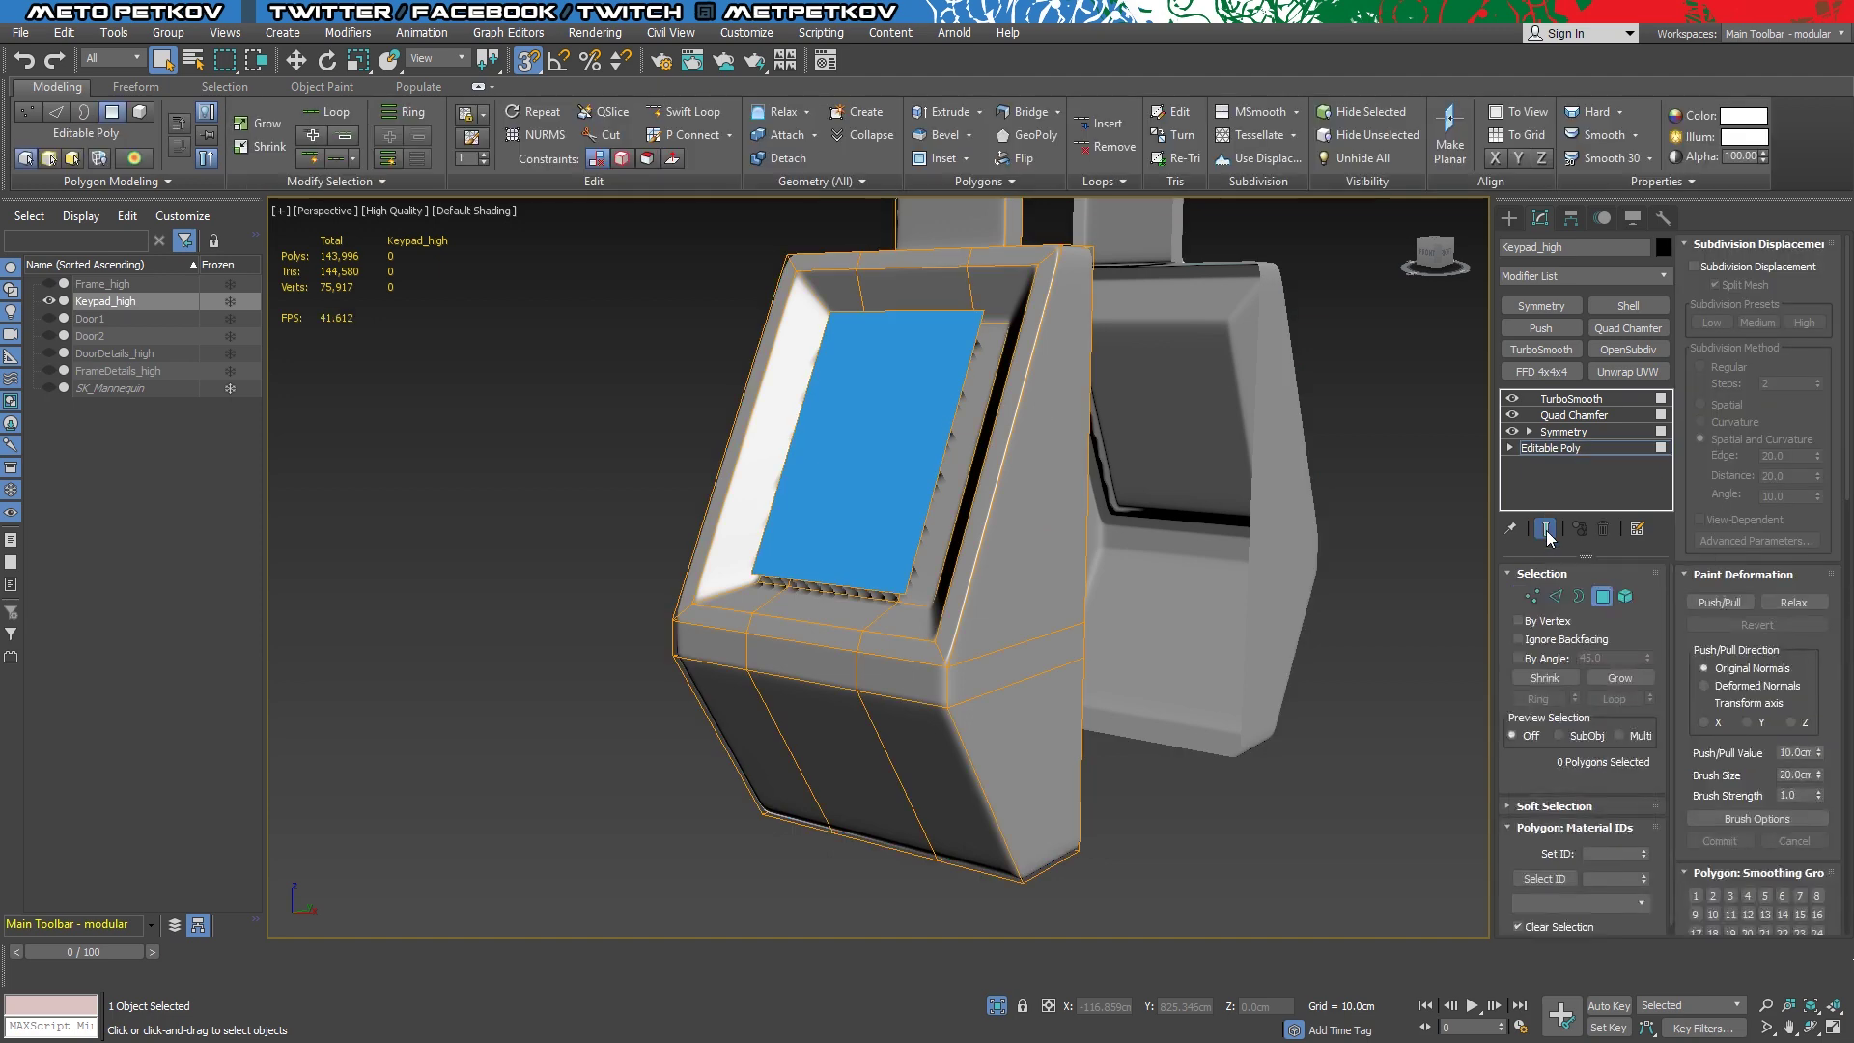
{"action": "middle_click_drag", "start_coordinate": [1414, 621], "coordinate": [1053, 651], "text": "alt"}
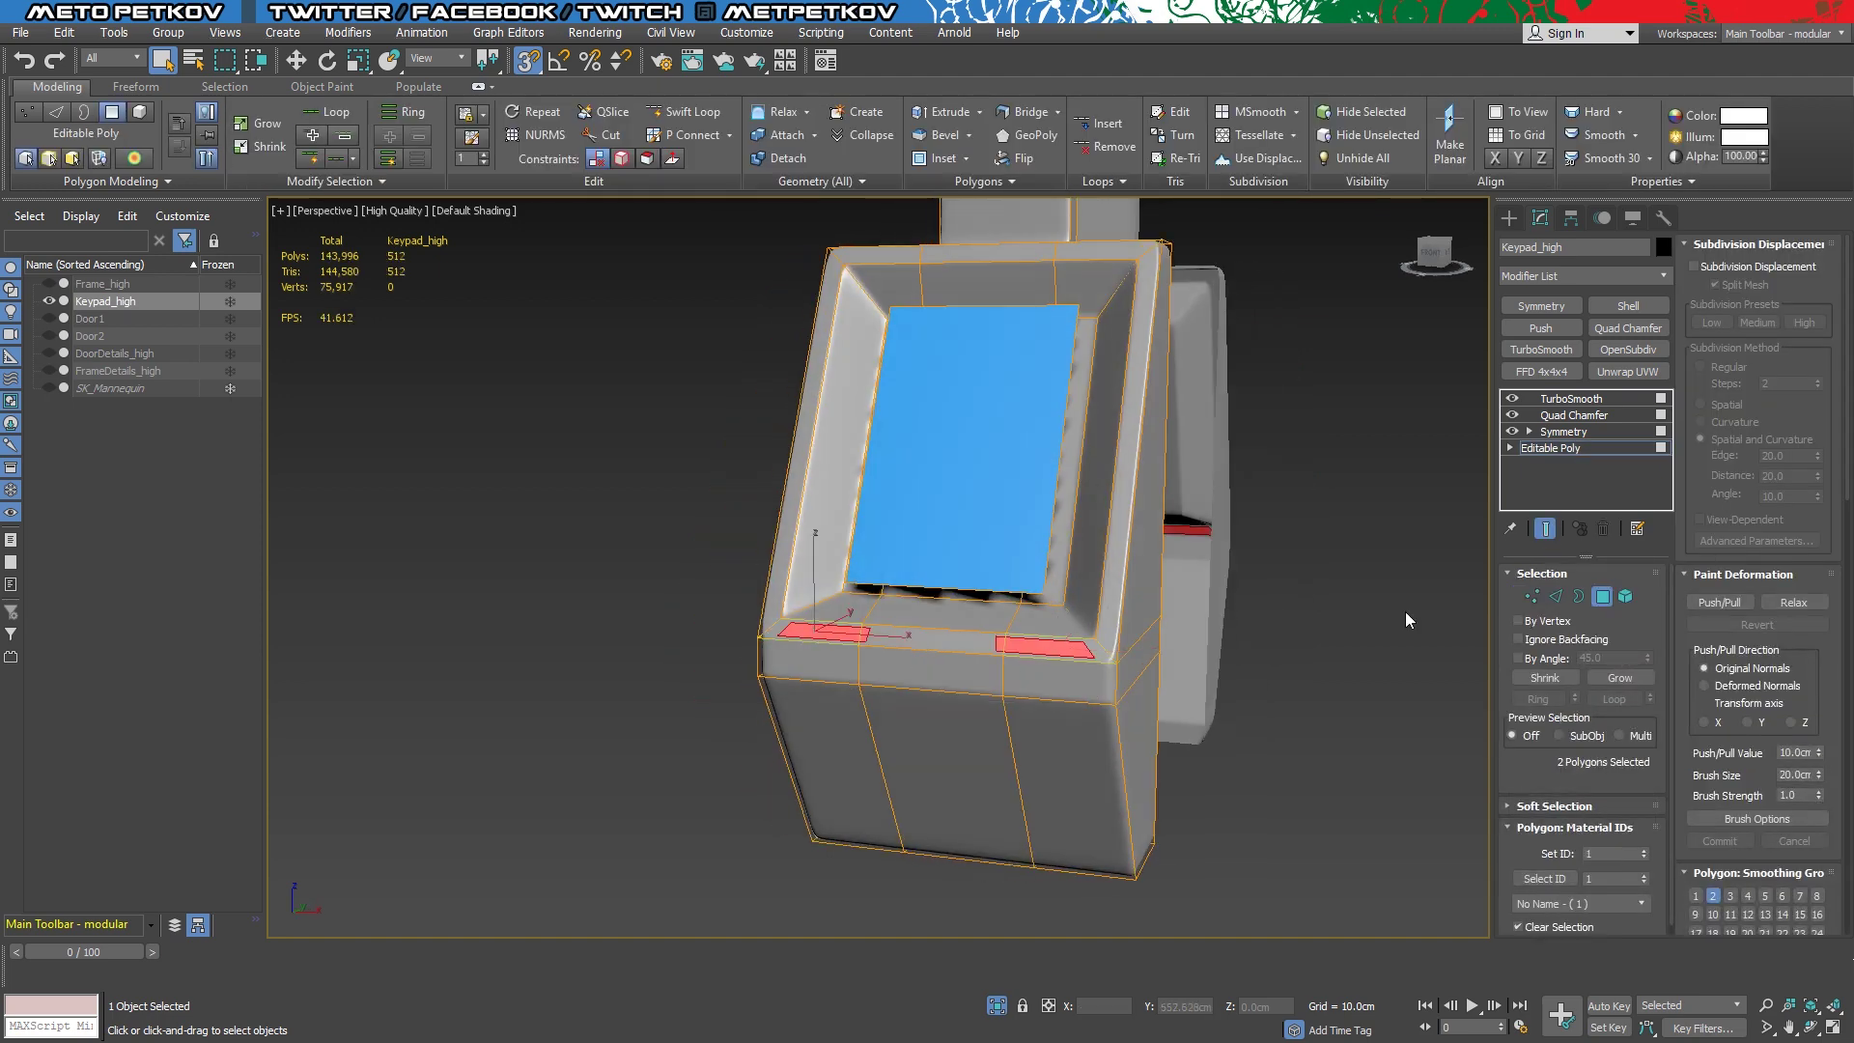
{"action": "scroll", "coordinate": [1706, 850], "scroll_direction": "down", "scroll_amount": 3}
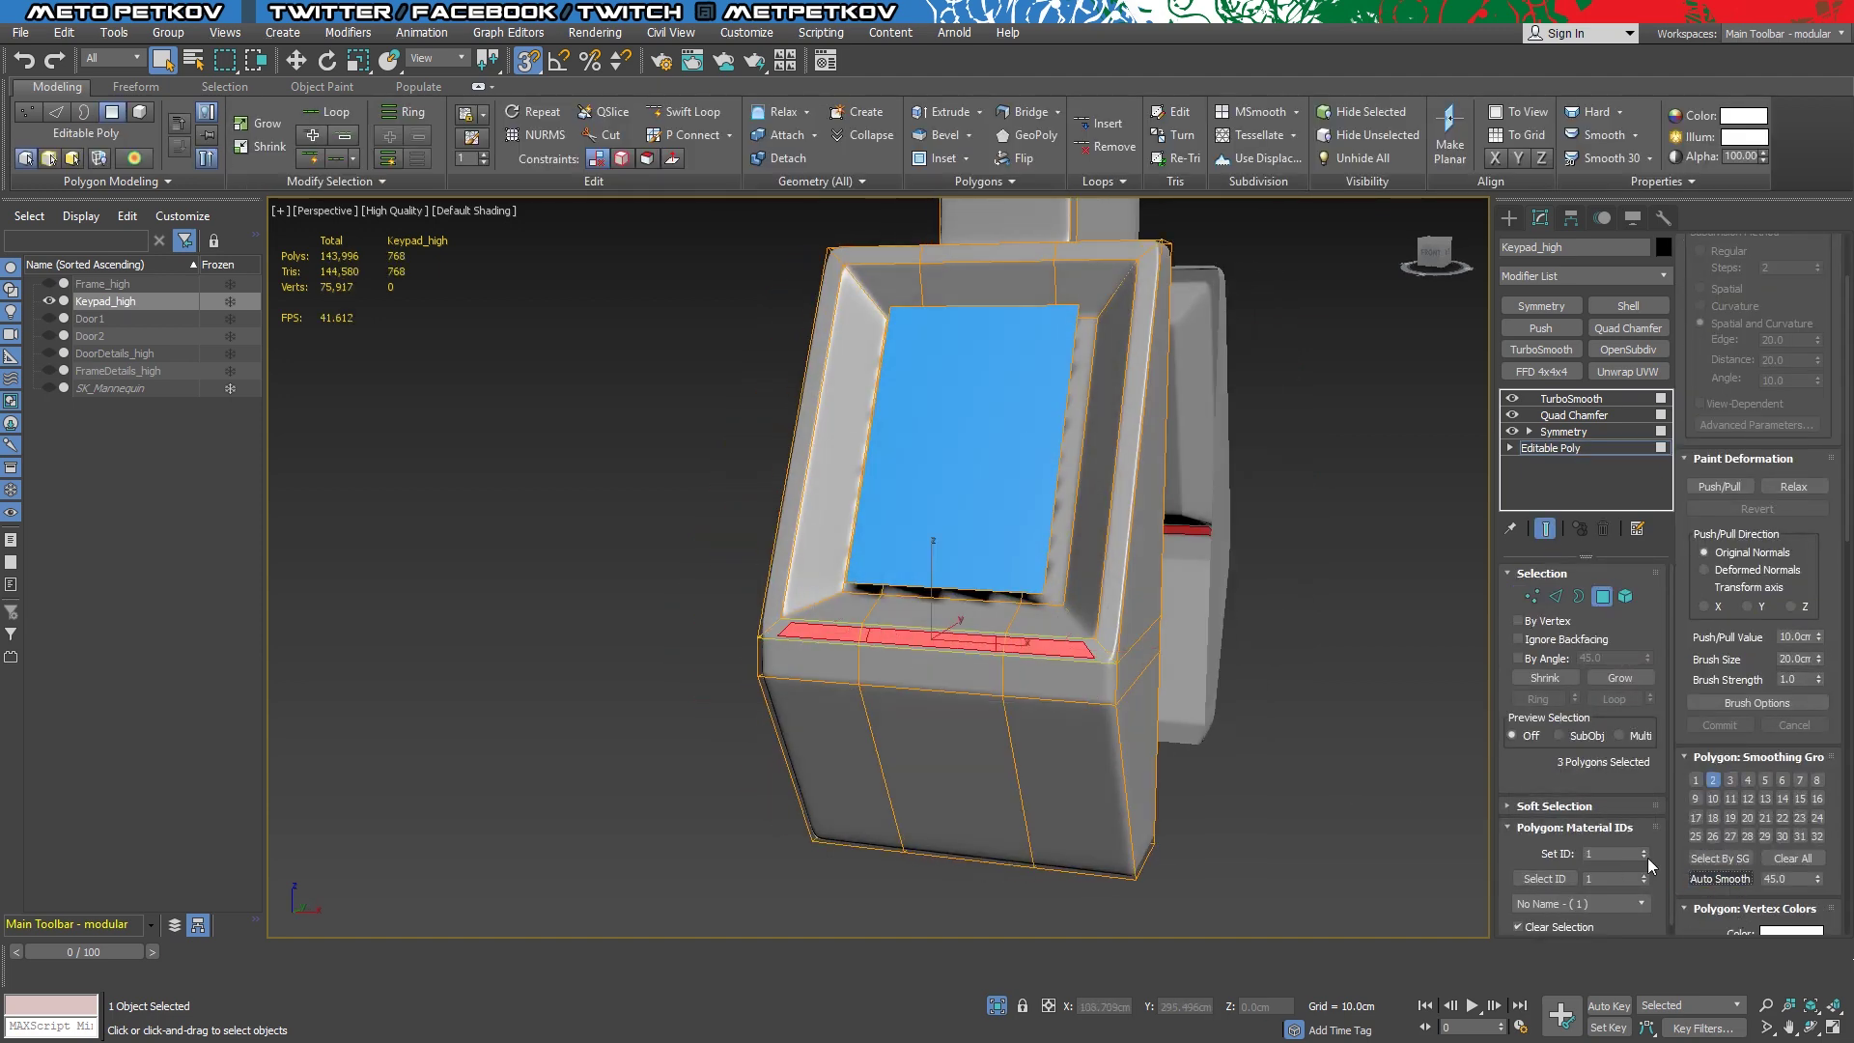
{"action": "middle_click_drag", "start_coordinate": [1145, 653], "coordinate": [1166, 710], "text": "alt"}
{"action": "left_click", "coordinate": [1154, 633]}
{"action": "mouse_move", "coordinate": [1153, 632]}
{"action": "middle_mouse_down", "text": "alt"}
{"action": "mouse_move", "coordinate": [1215, 676]}
{"action": "mouse_move", "coordinate": [1357, 682]}
{"action": "middle_mouse_up", "text": "alt"}
Auto Smooth the front strip and set Quad Chamfer to 1 iteration, amount 0.11
{"action": "left_click", "coordinate": [1701, 879]}
{"action": "left_click", "coordinate": [1574, 415]}
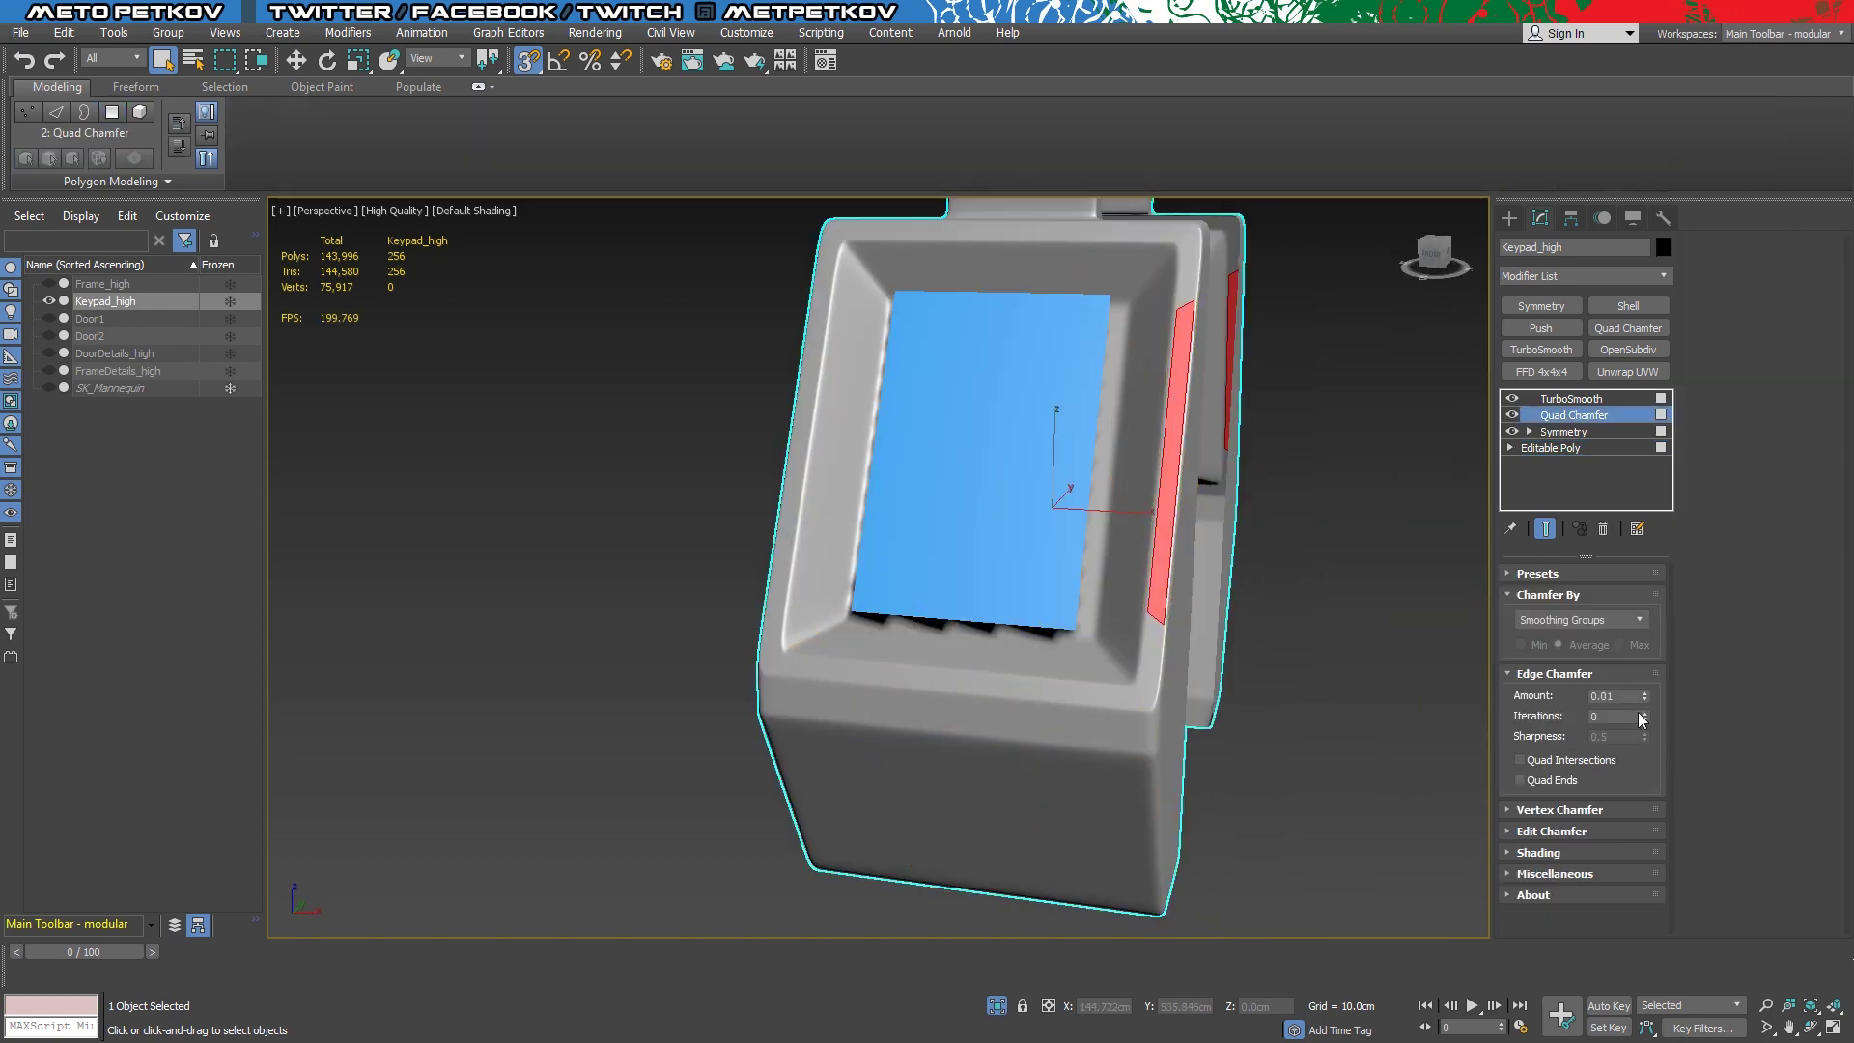
{"action": "left_click", "coordinate": [1644, 712]}
{"action": "left_click", "coordinate": [1644, 718]}
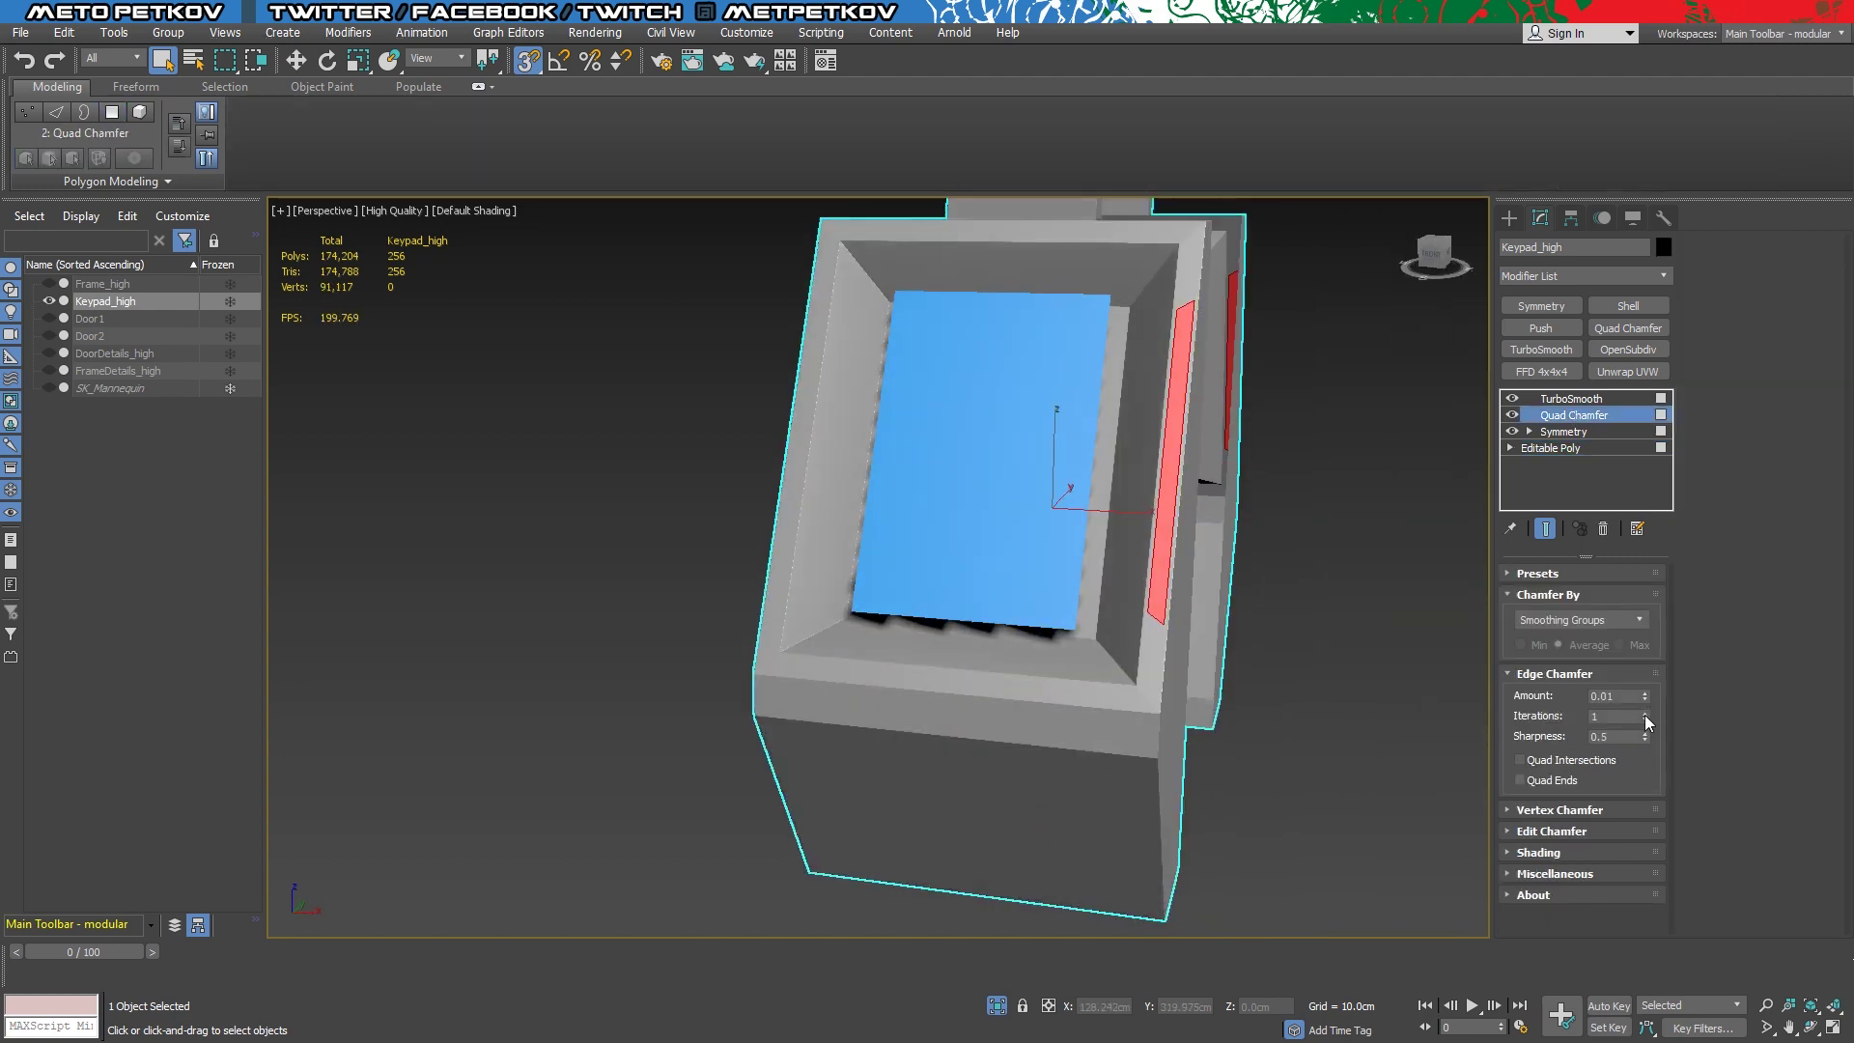
{"action": "left_click", "coordinate": [1644, 712]}
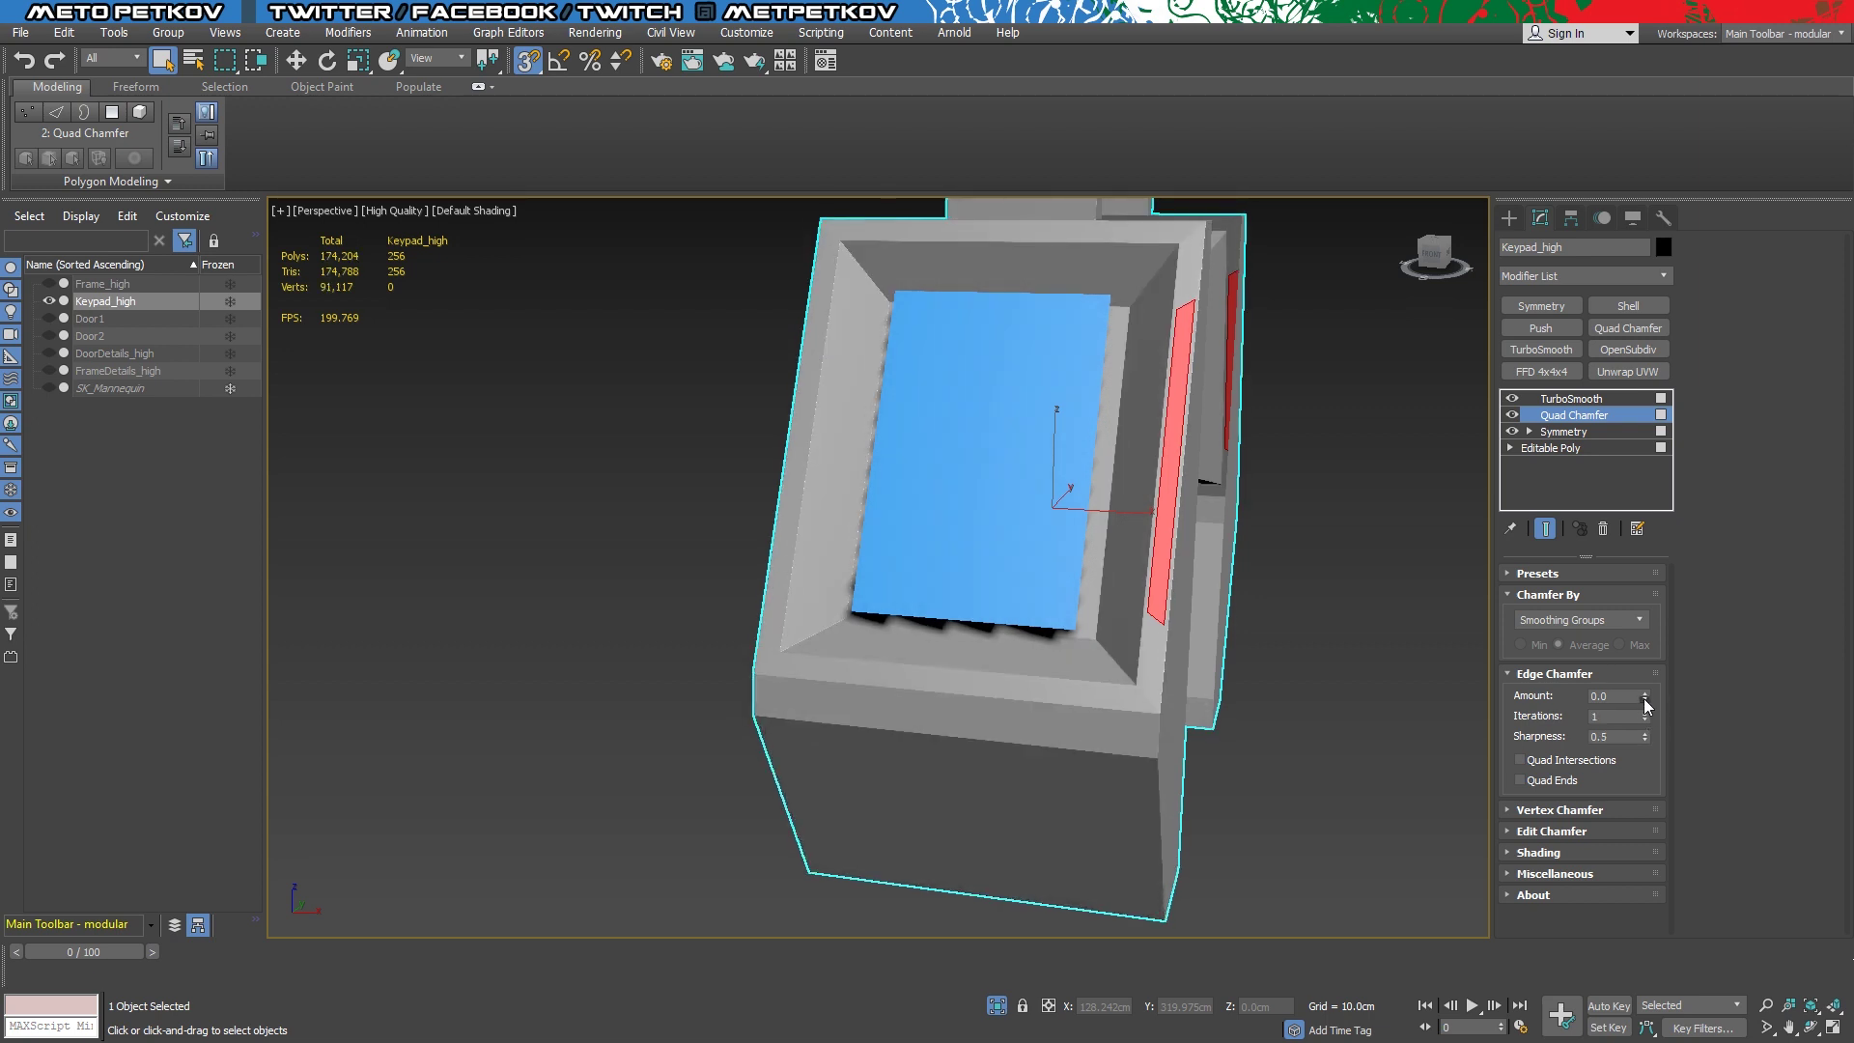
{"action": "left_click_drag", "start_coordinate": [1645, 693], "coordinate": [1647, 693]}
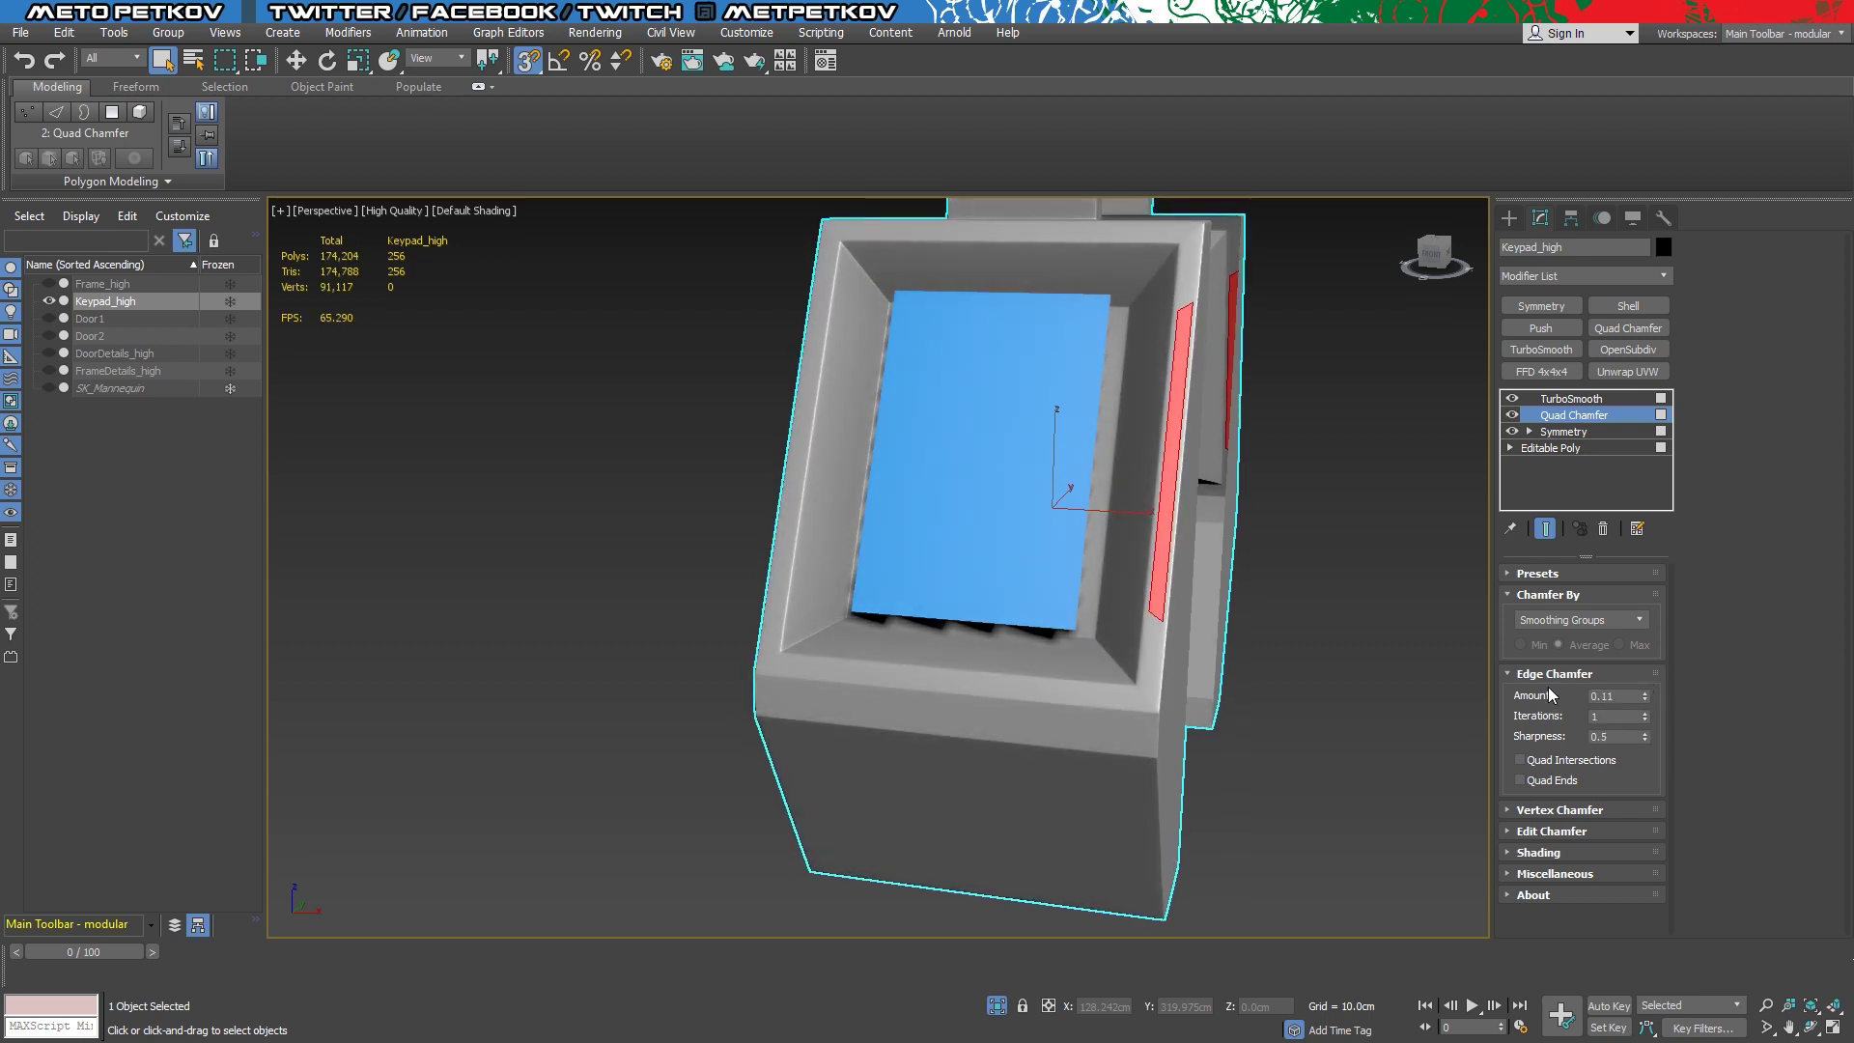
With TurboSmooth selected, frame the keypad, then deselect and zoom out to the whole model
{"action": "scroll", "coordinate": [1340, 680], "scroll_direction": "down", "scroll_amount": 5}
{"action": "middle_click_drag", "start_coordinate": [1340, 679], "coordinate": [1256, 580], "text": "alt"}
{"action": "left_click", "coordinate": [1571, 398]}
{"action": "key", "text": "z"}
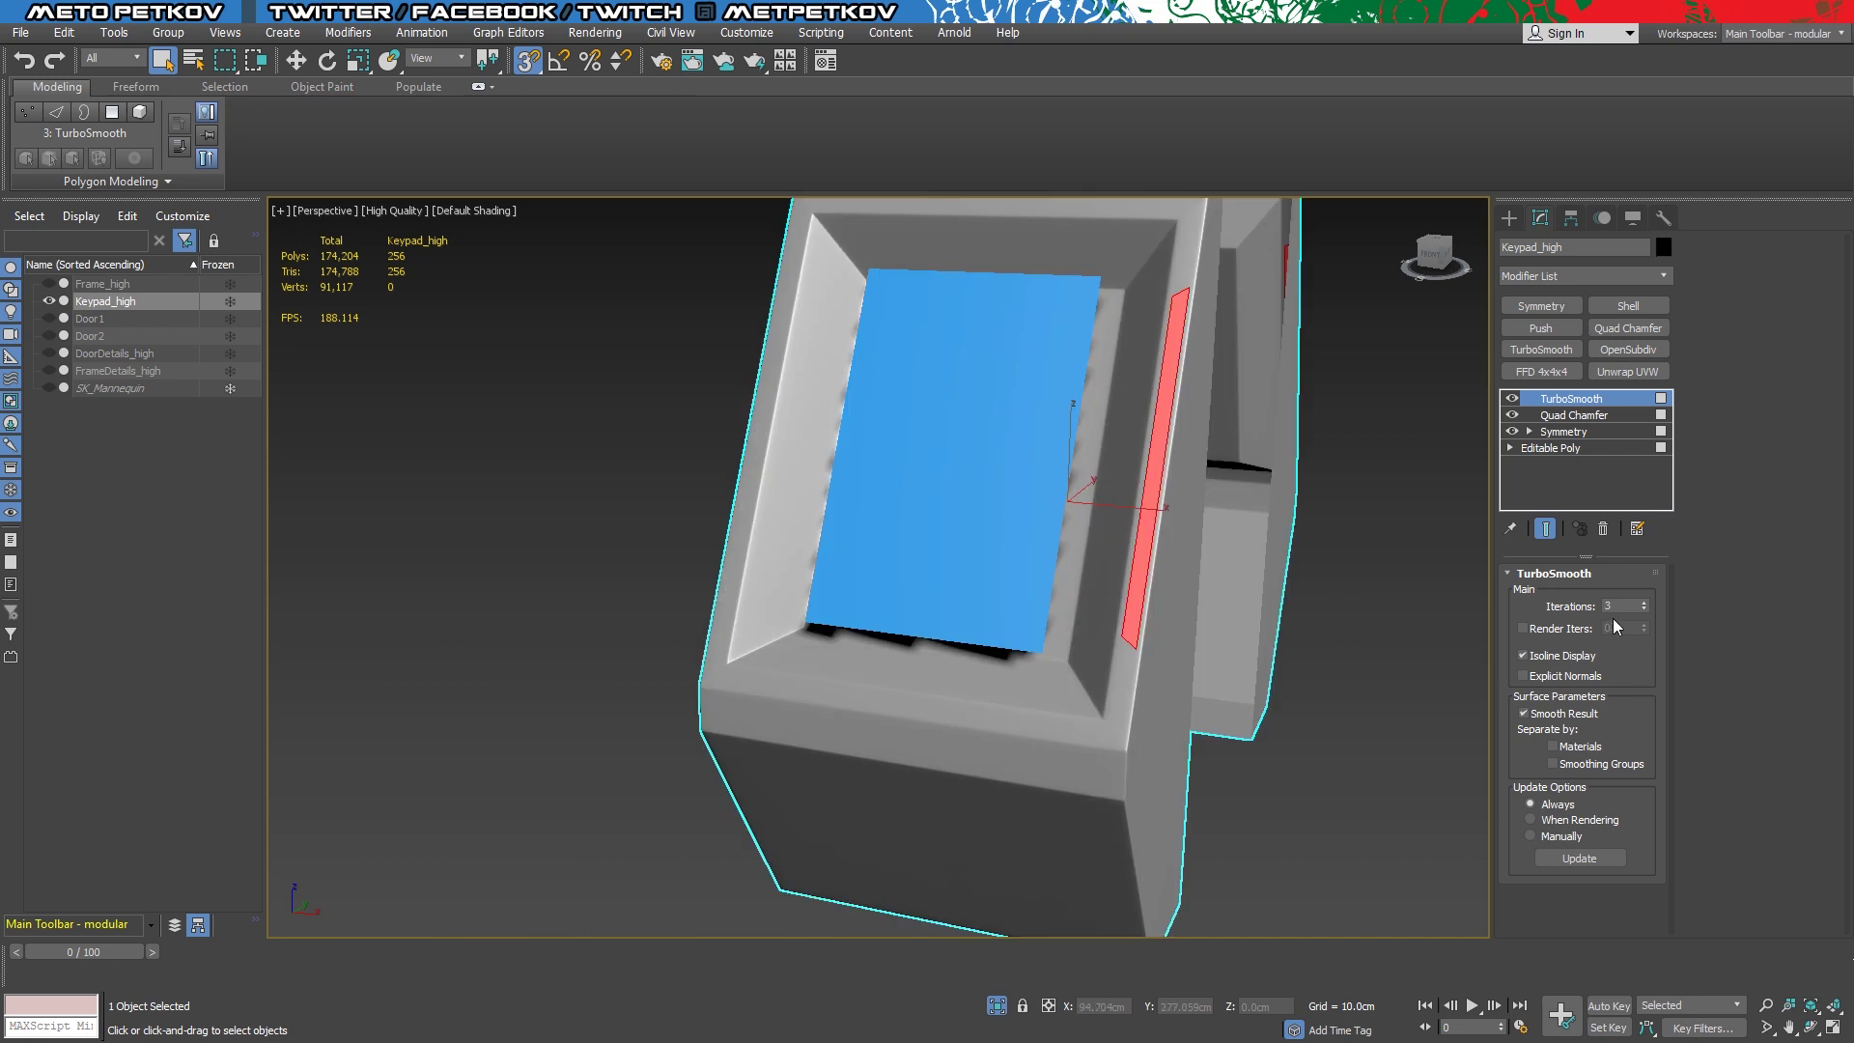
{"action": "left_click", "coordinate": [1416, 776]}
{"action": "key", "text": "z"}
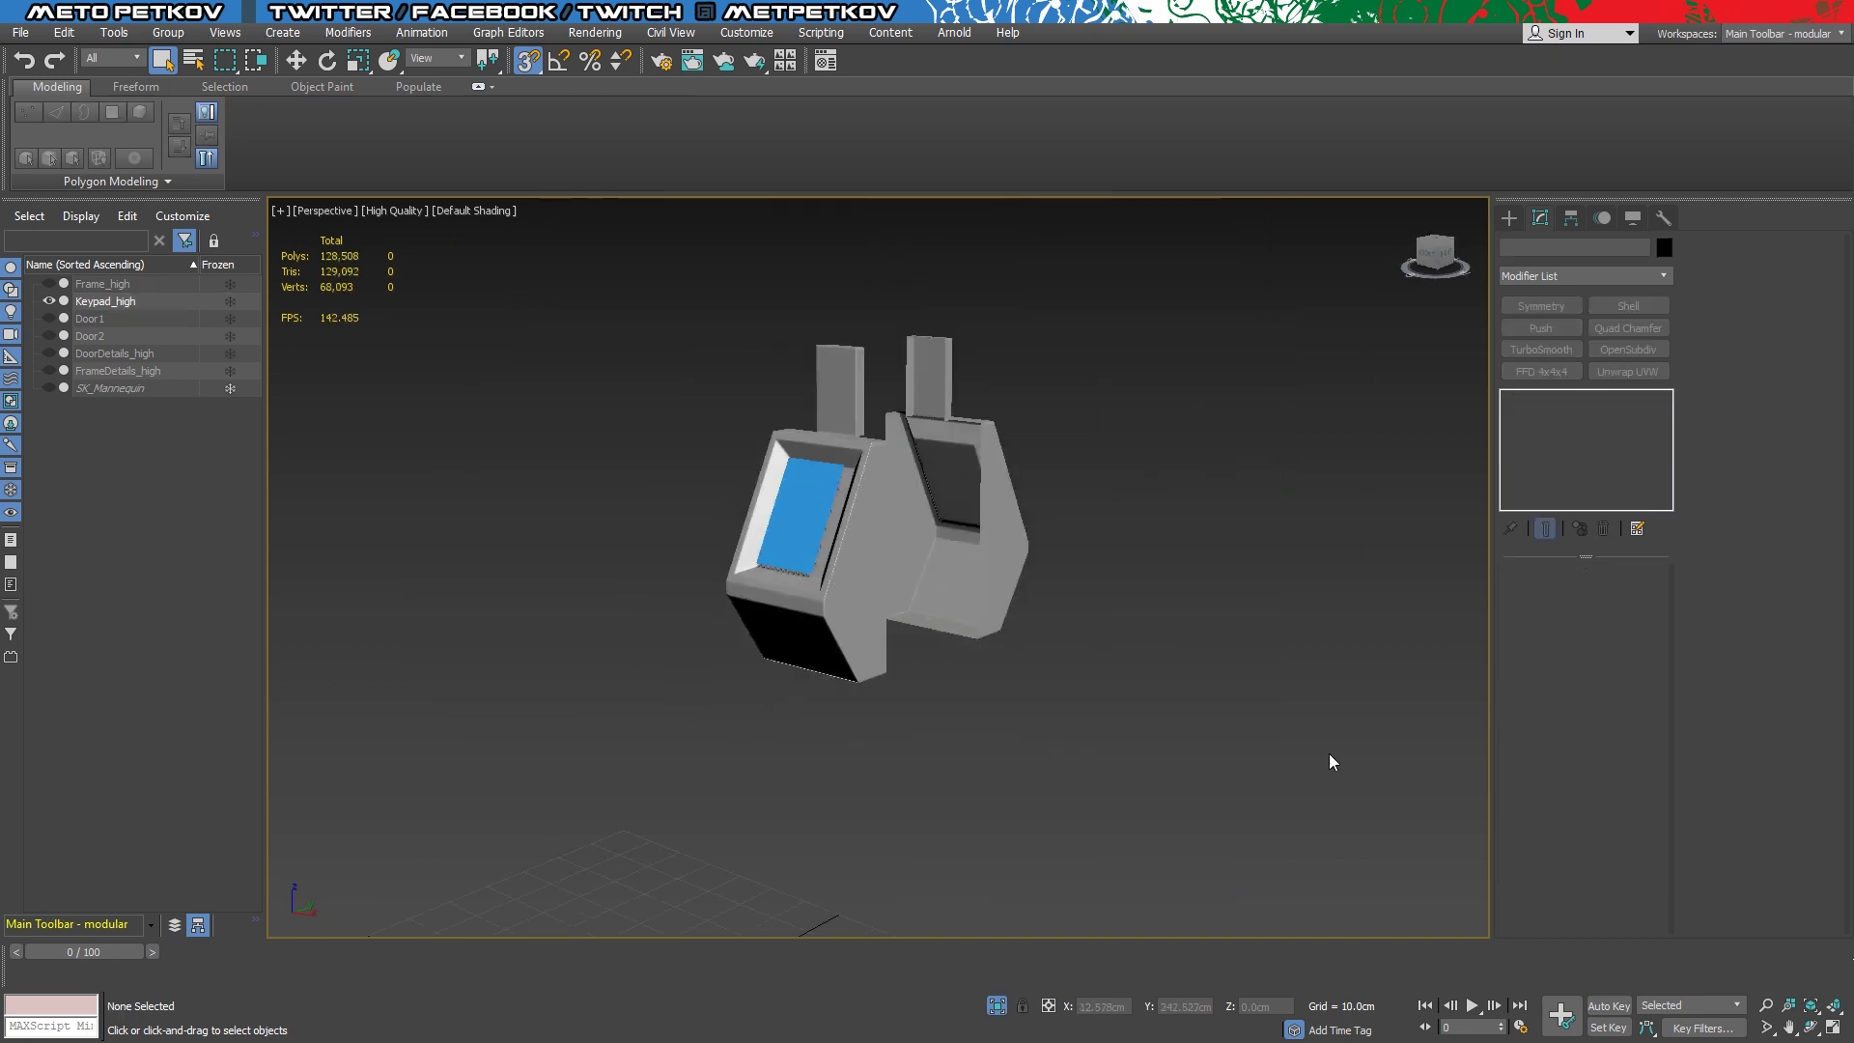
{"action": "mouse_move", "coordinate": [1268, 748]}
{"action": "middle_mouse_down", "text": "alt"}
{"action": "mouse_move", "coordinate": [1407, 650]}
{"action": "mouse_move", "coordinate": [1370, 824]}
{"action": "mouse_move", "coordinate": [1423, 857]}
{"action": "mouse_move", "coordinate": [1347, 670]}
{"action": "middle_mouse_up", "text": "alt"}
Detach Keypad_high's screen polygon (material ID 2) into a new object named Holo
{"action": "left_click", "coordinate": [947, 663]}
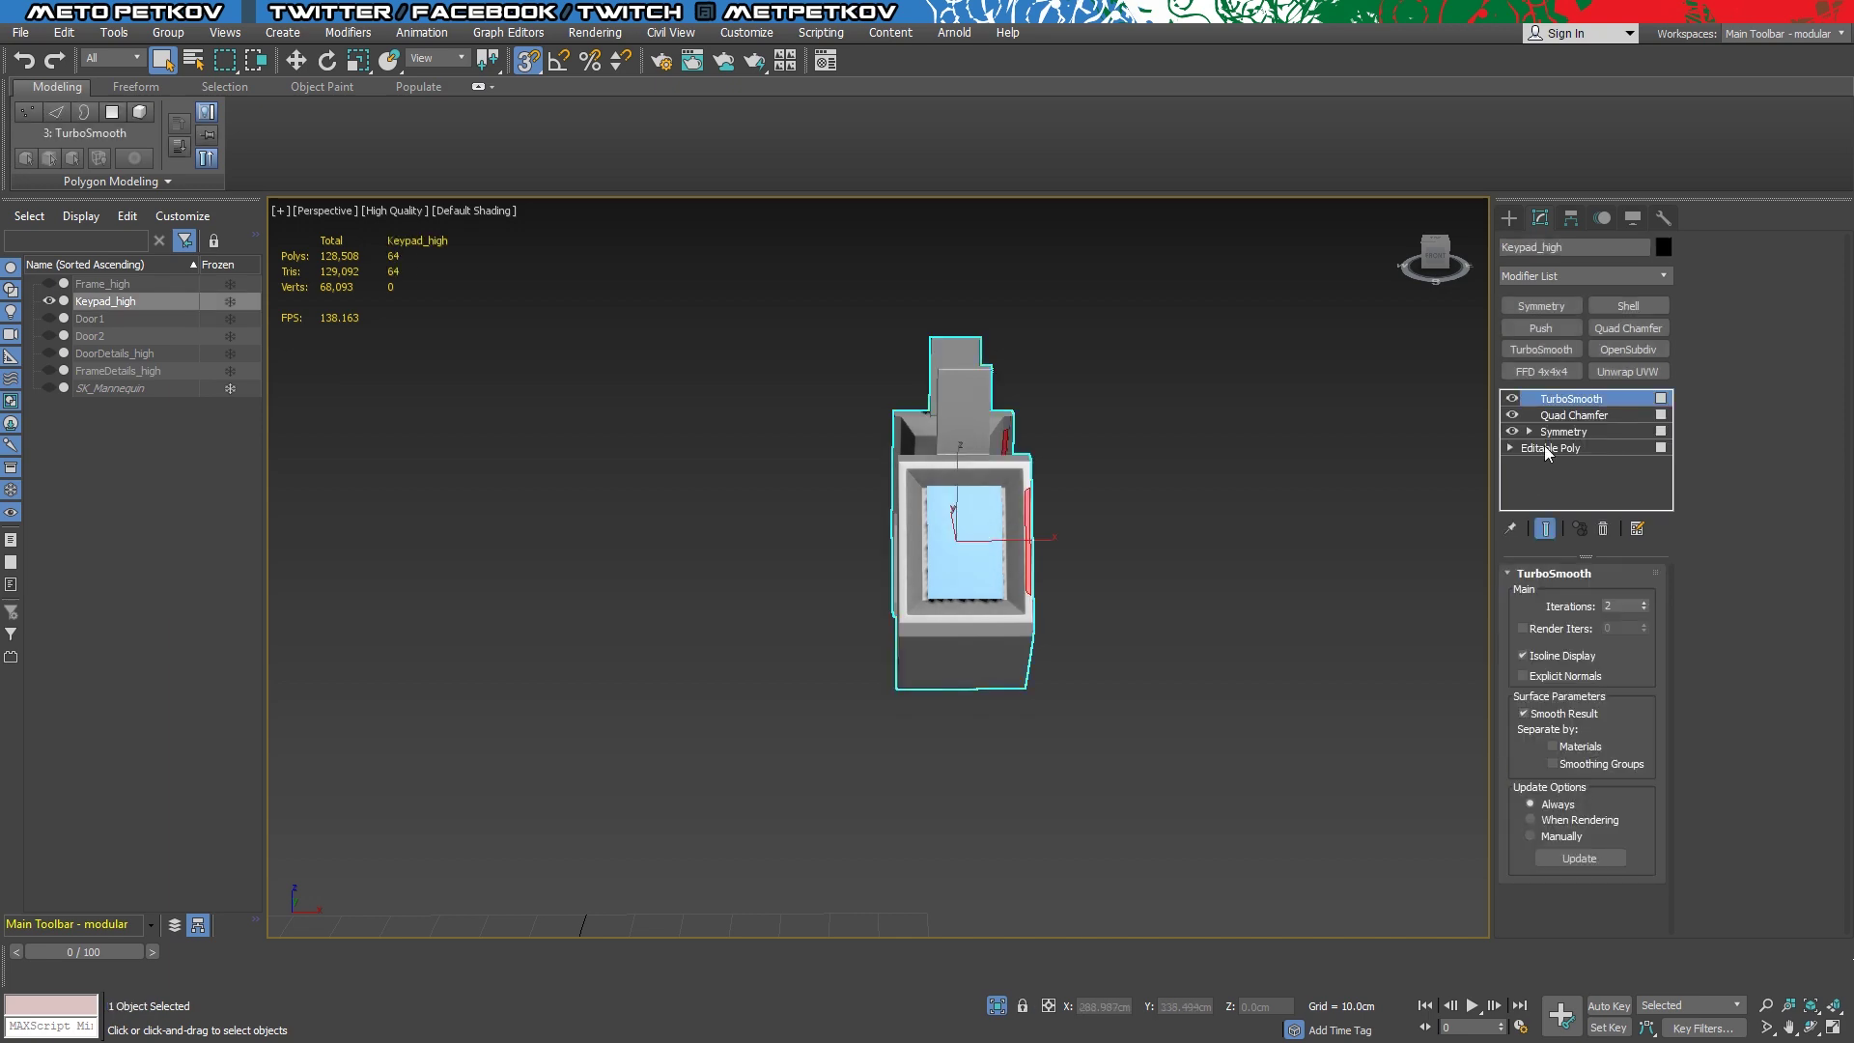
{"action": "left_click", "coordinate": [1544, 446]}
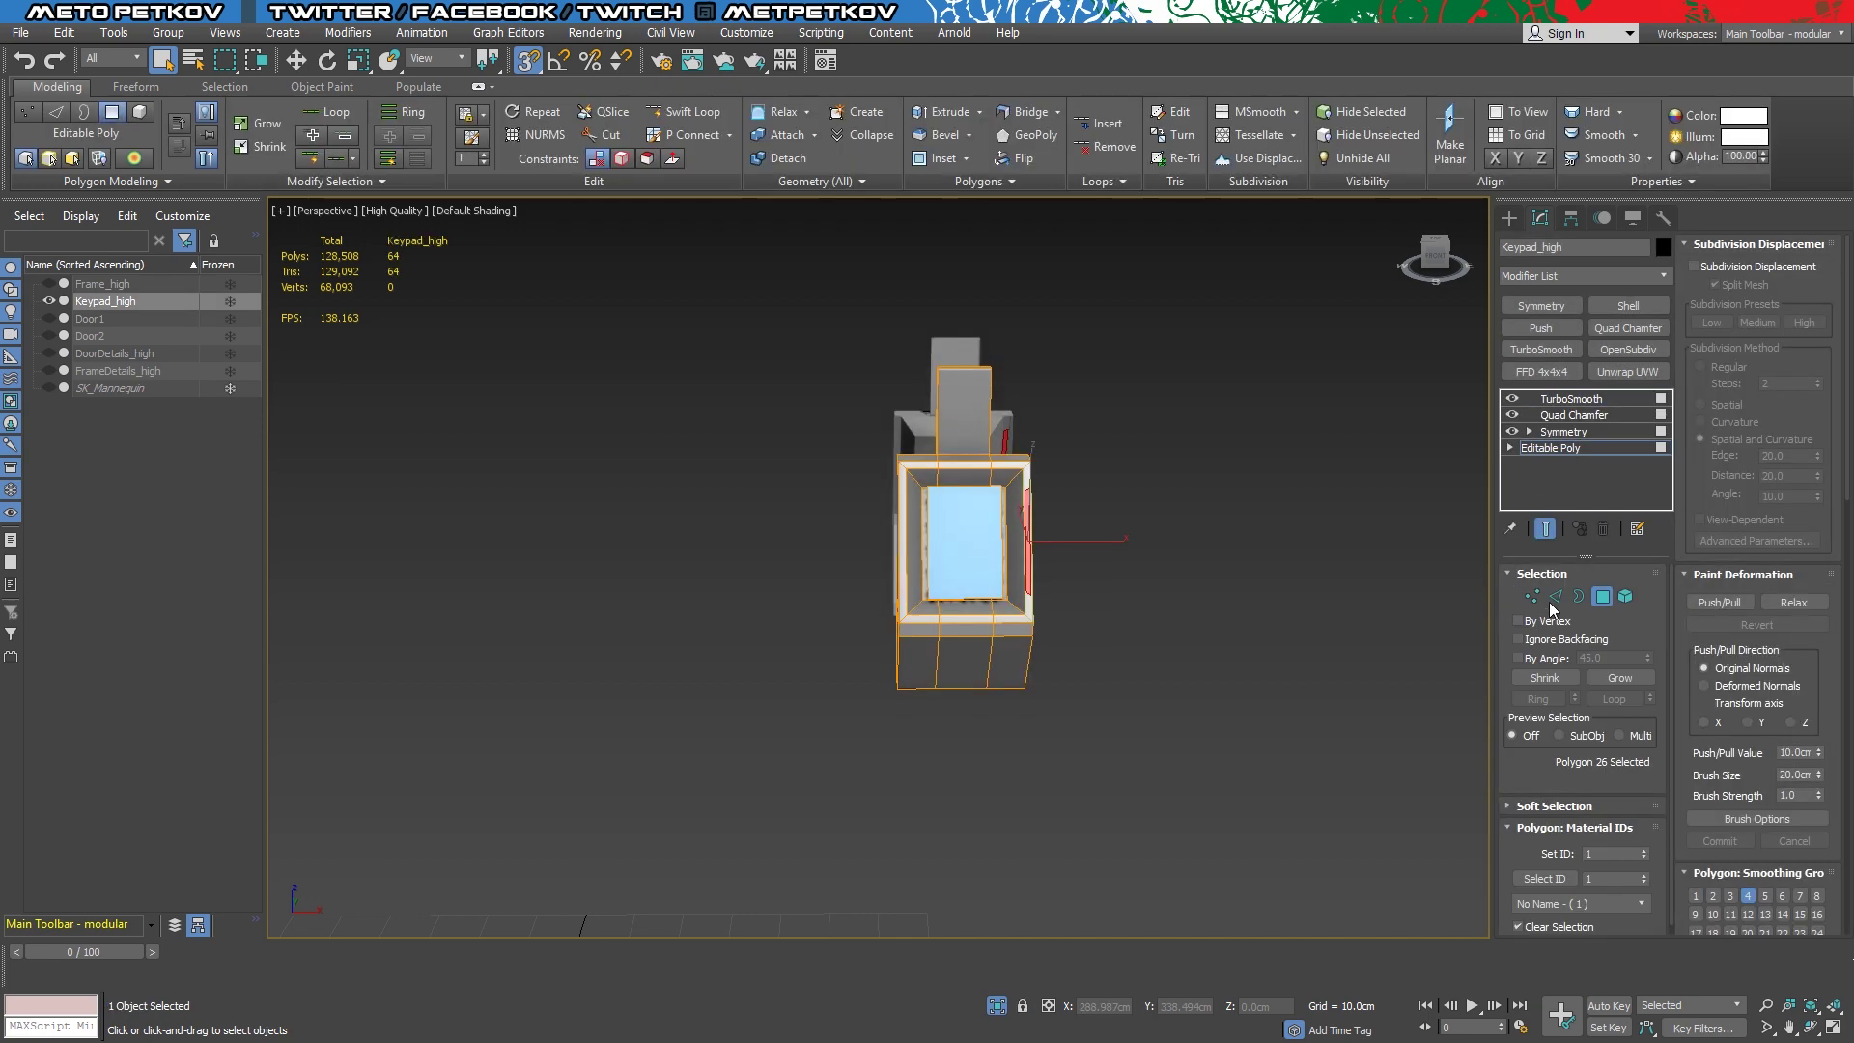
{"action": "left_click", "coordinate": [1003, 555]}
{"action": "scroll", "coordinate": [1748, 596], "scroll_direction": "down", "scroll_amount": 5}
{"action": "scroll", "coordinate": [1749, 596], "scroll_direction": "down", "scroll_amount": 5}
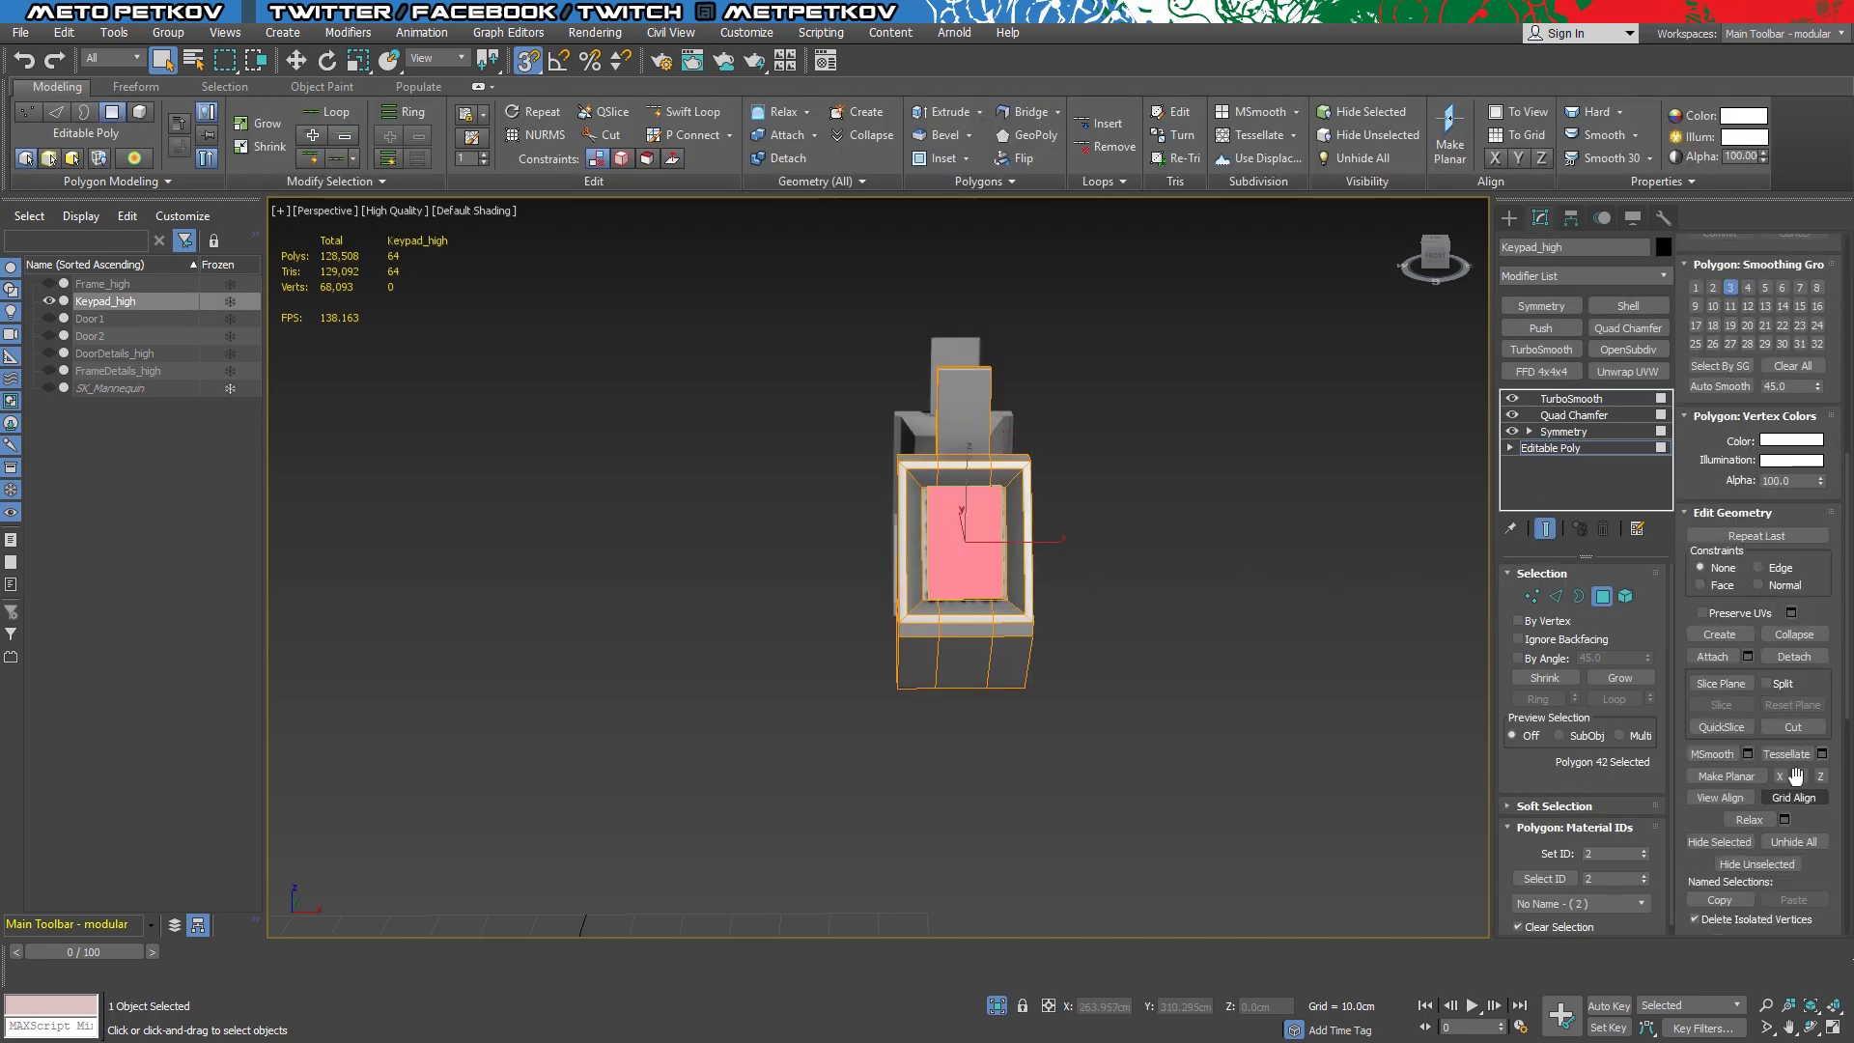
{"action": "left_click", "coordinate": [1793, 657]}
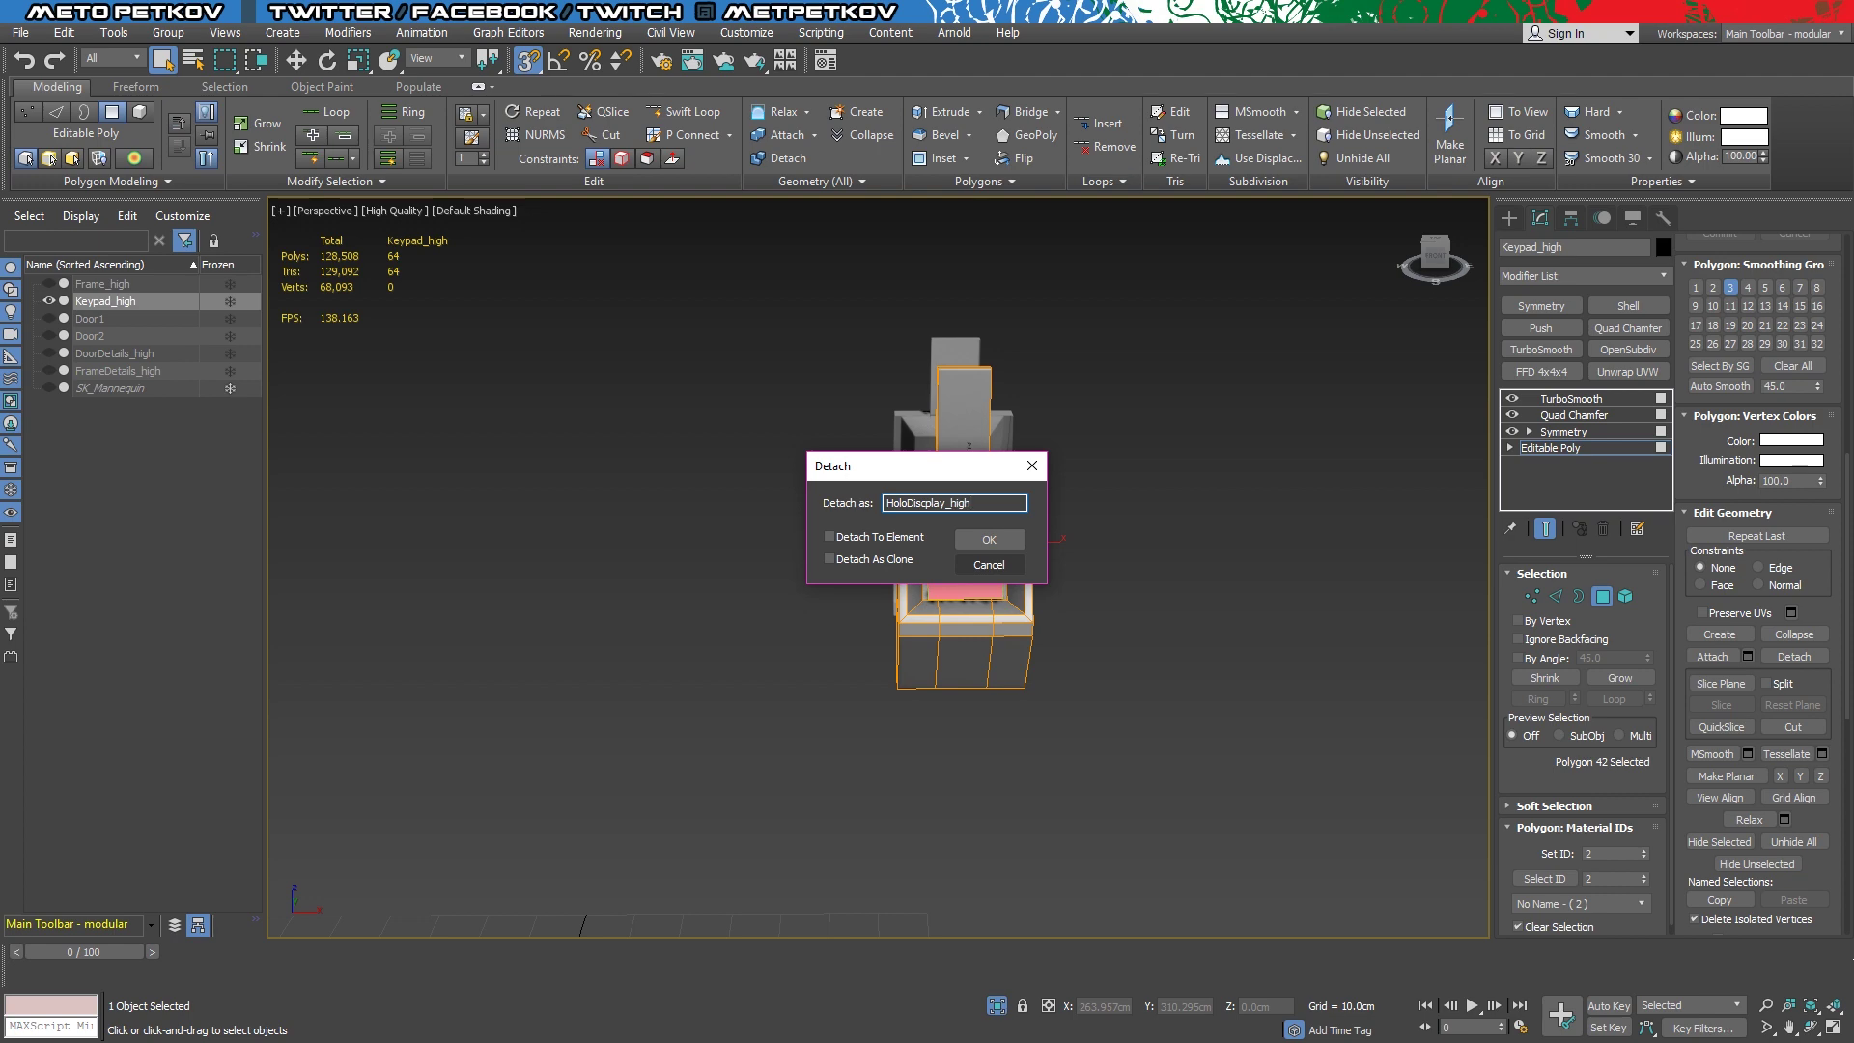
Detach the keypad screen face as HoloDiscplay_high and mirror it with a Symmetry modifier
{"action": "left_click", "coordinate": [999, 539]}
{"action": "left_click", "coordinate": [157, 371]}
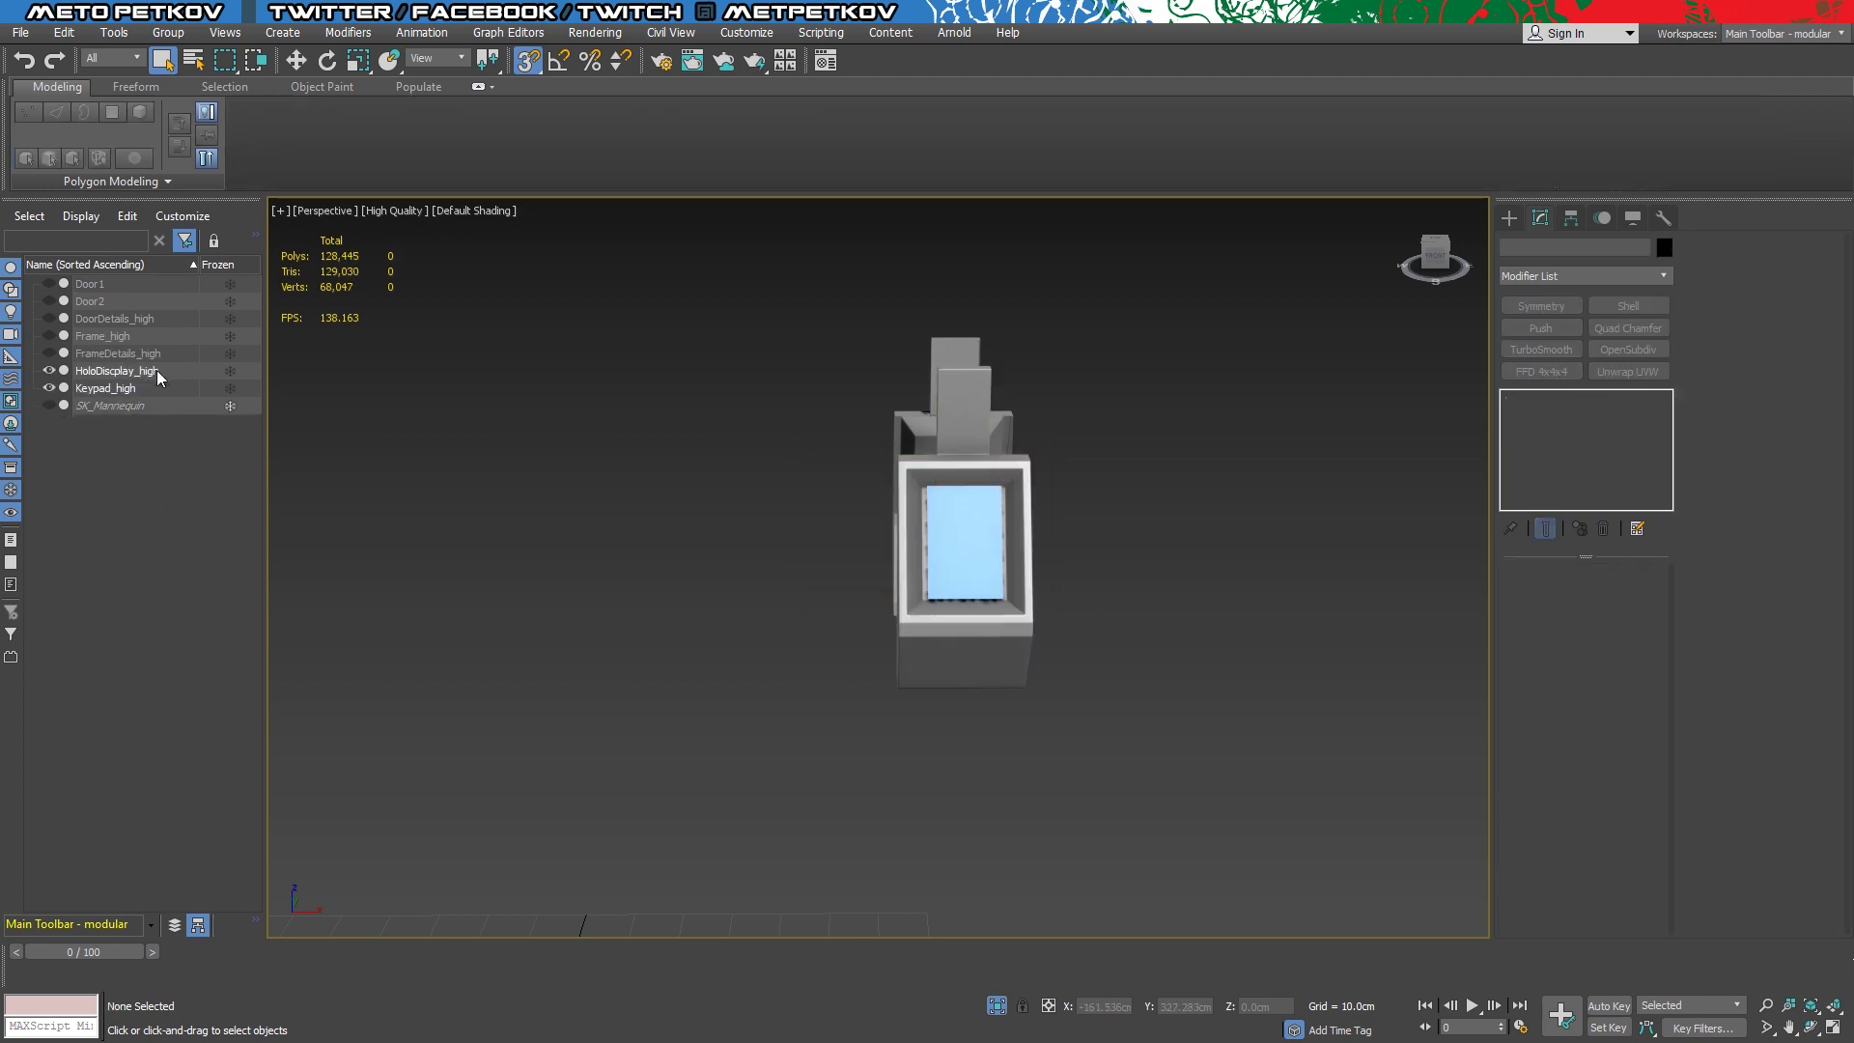
{"action": "mouse_move", "coordinate": [1300, 595]}
{"action": "middle_mouse_down", "text": "alt"}
{"action": "mouse_move", "coordinate": [1013, 584]}
{"action": "mouse_move", "coordinate": [1387, 591]}
{"action": "middle_mouse_up", "text": "alt"}
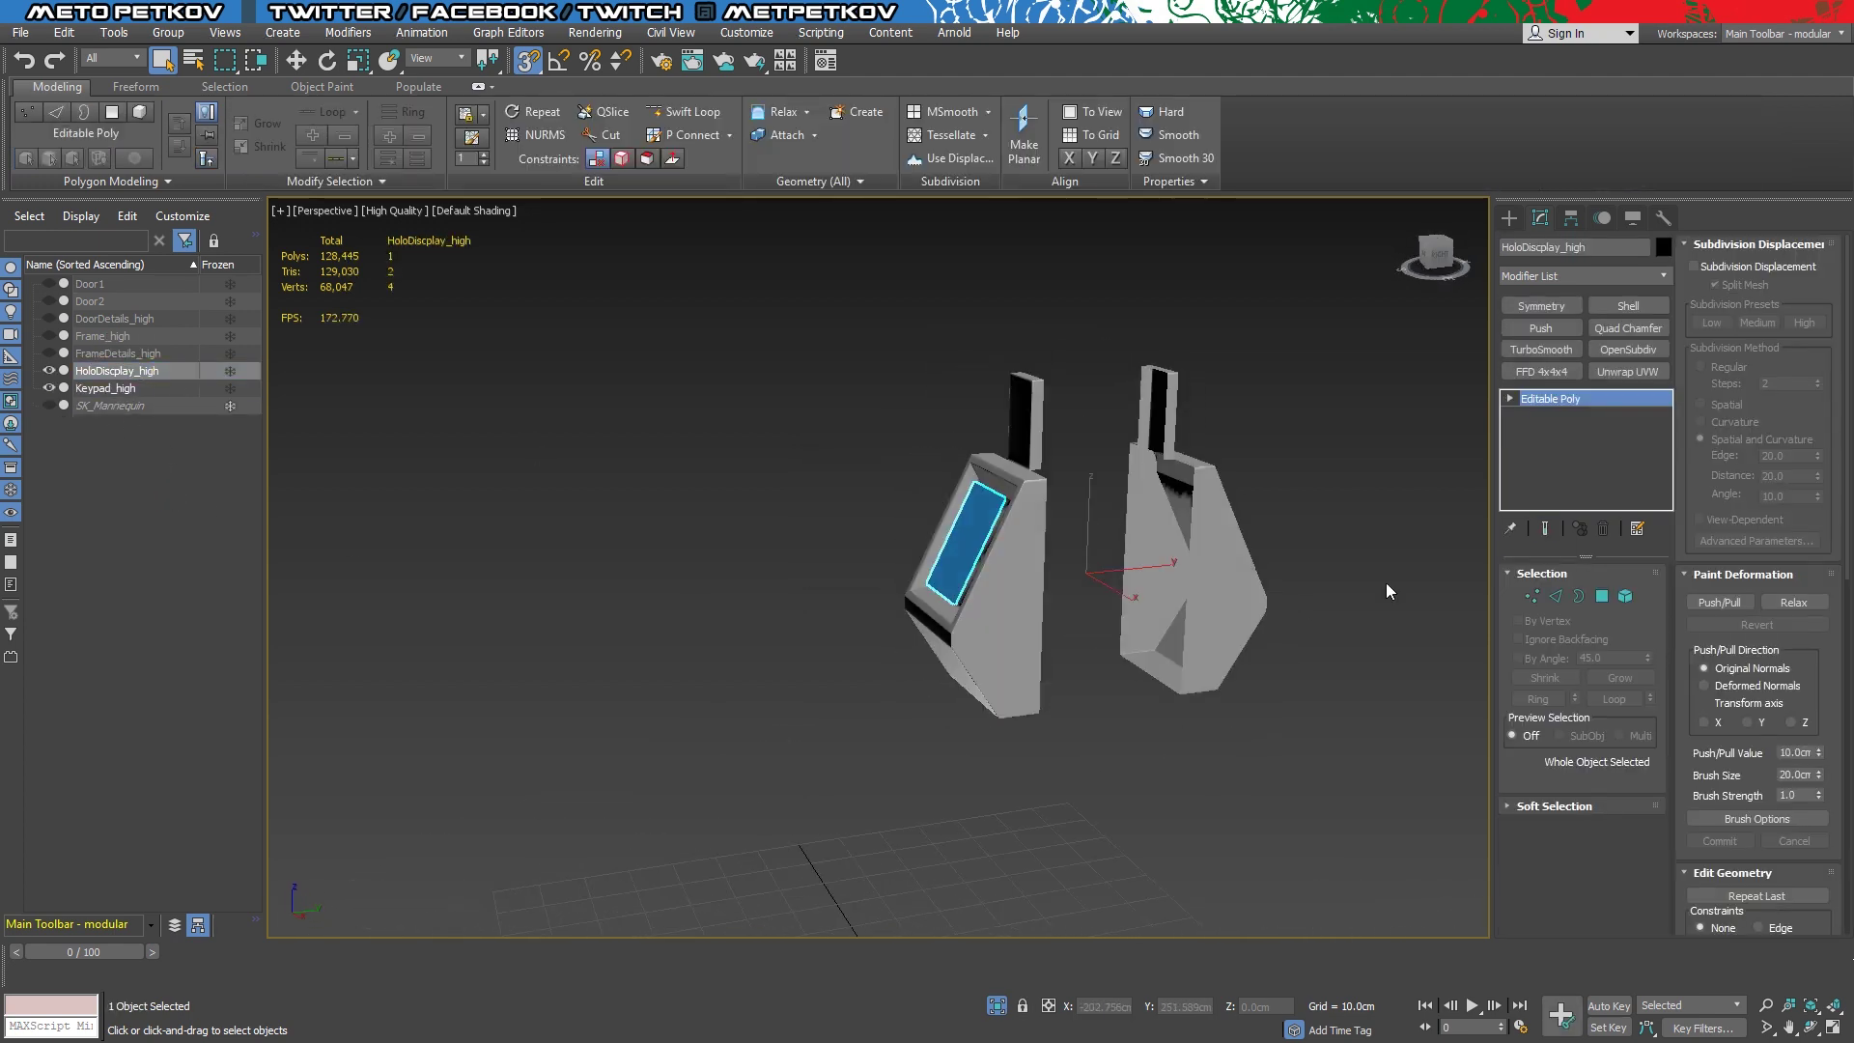
{"action": "left_click", "coordinate": [1572, 351]}
Clear the selection and exit Isolate Selection so the whole door scene shows
{"action": "middle_click_drag", "start_coordinate": [1159, 502], "coordinate": [1311, 528], "text": "alt"}
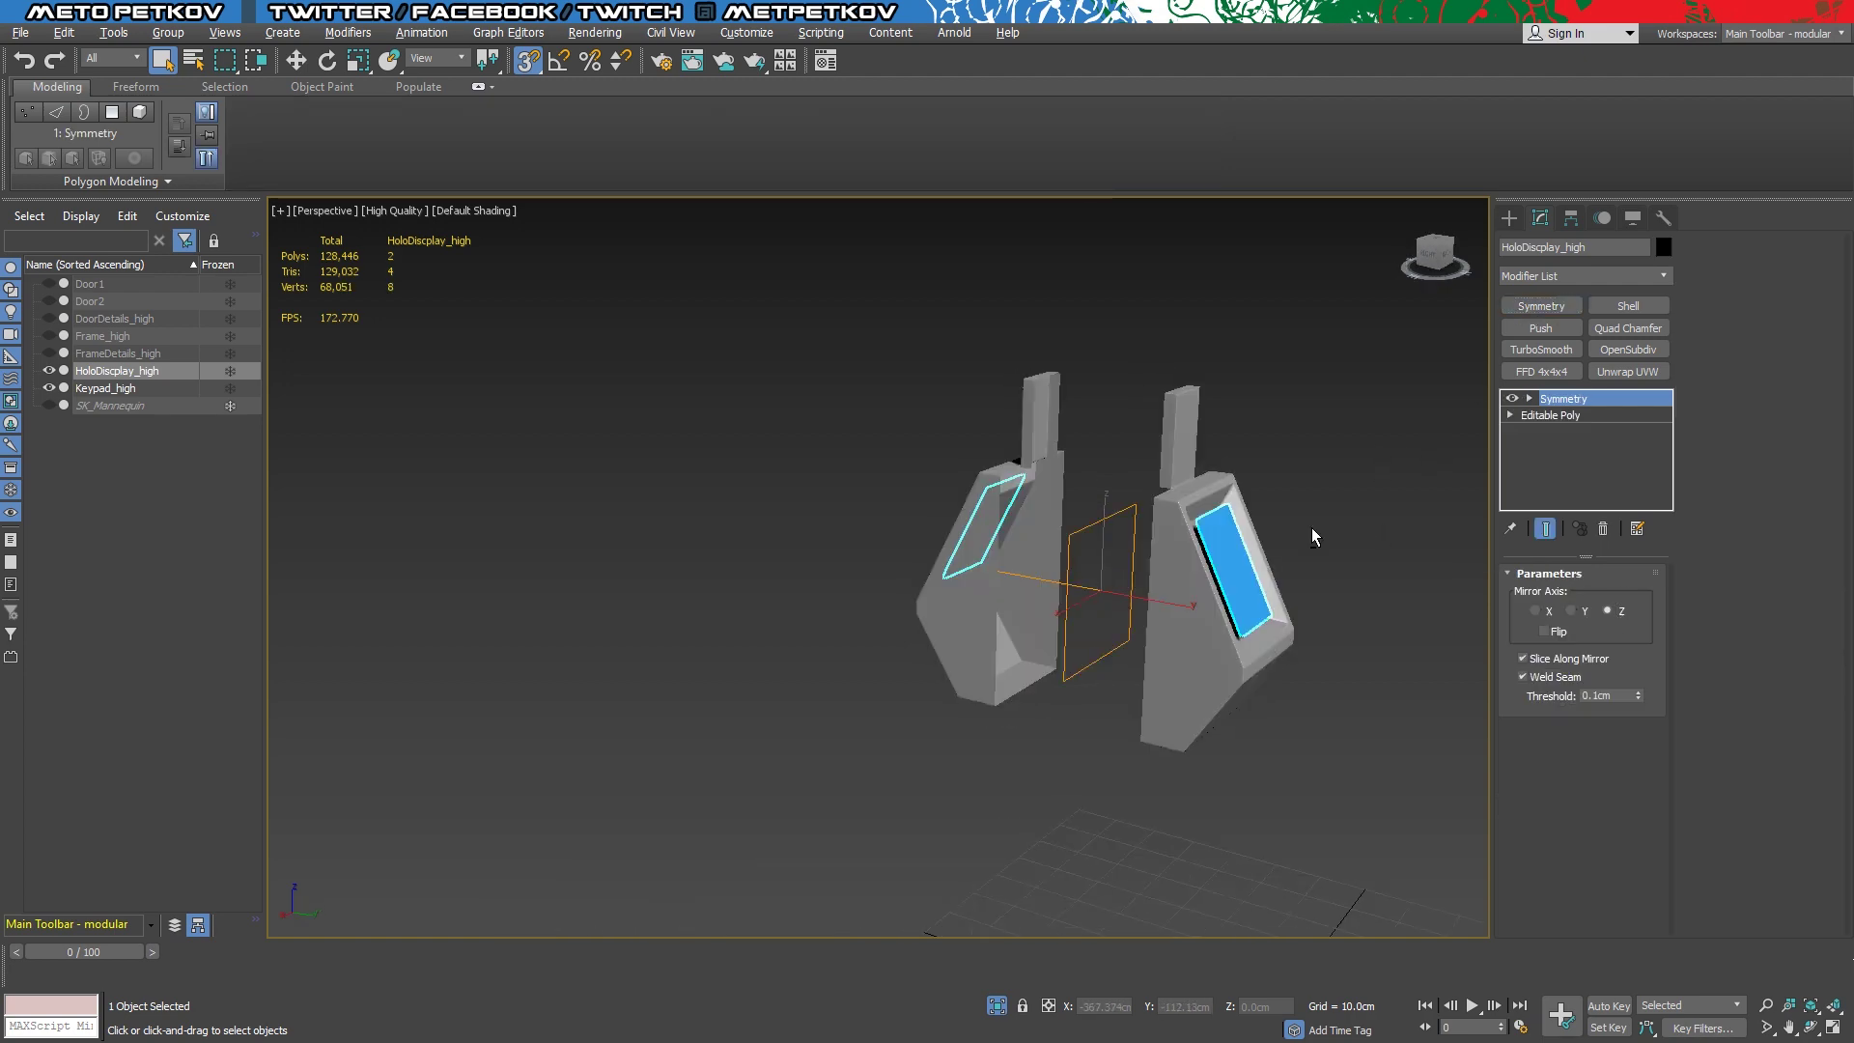
{"action": "left_click", "coordinate": [1347, 446]}
{"action": "mouse_move", "coordinate": [1350, 454]}
{"action": "middle_mouse_down", "text": "alt"}
{"action": "mouse_move", "coordinate": [1365, 587]}
{"action": "mouse_move", "coordinate": [1266, 691]}
{"action": "mouse_move", "coordinate": [1294, 666]}
{"action": "mouse_move", "coordinate": [1188, 692]}
{"action": "mouse_move", "coordinate": [1271, 662]}
{"action": "mouse_move", "coordinate": [1244, 681]}
{"action": "middle_mouse_up", "text": "alt"}
{"action": "left_click", "coordinate": [996, 1005]}
Rename Door1 to DoorSlideBig_high and turn on Show End Result in its modifier stack
{"action": "left_click", "coordinate": [1053, 686]}
{"action": "middle_click_drag", "start_coordinate": [1052, 686], "coordinate": [1109, 702], "text": "alt"}
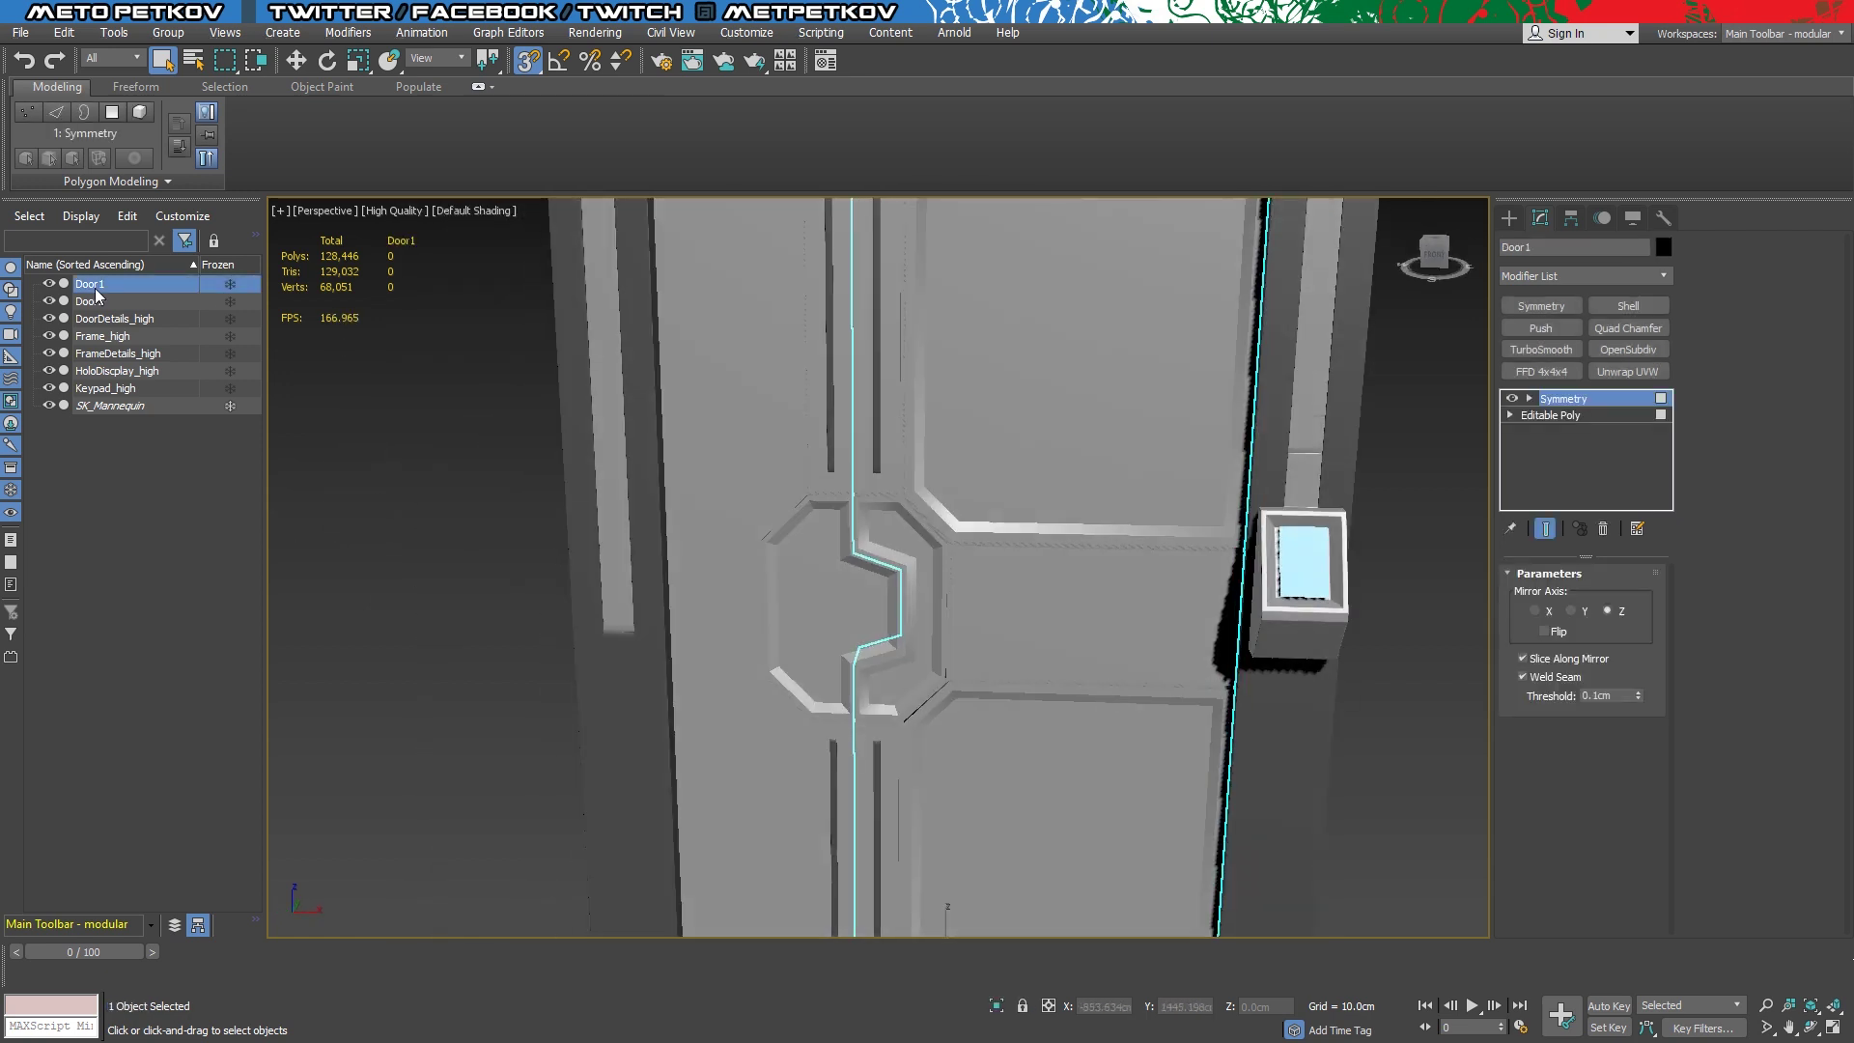
{"action": "type", "text": "rSlideBig_high"}
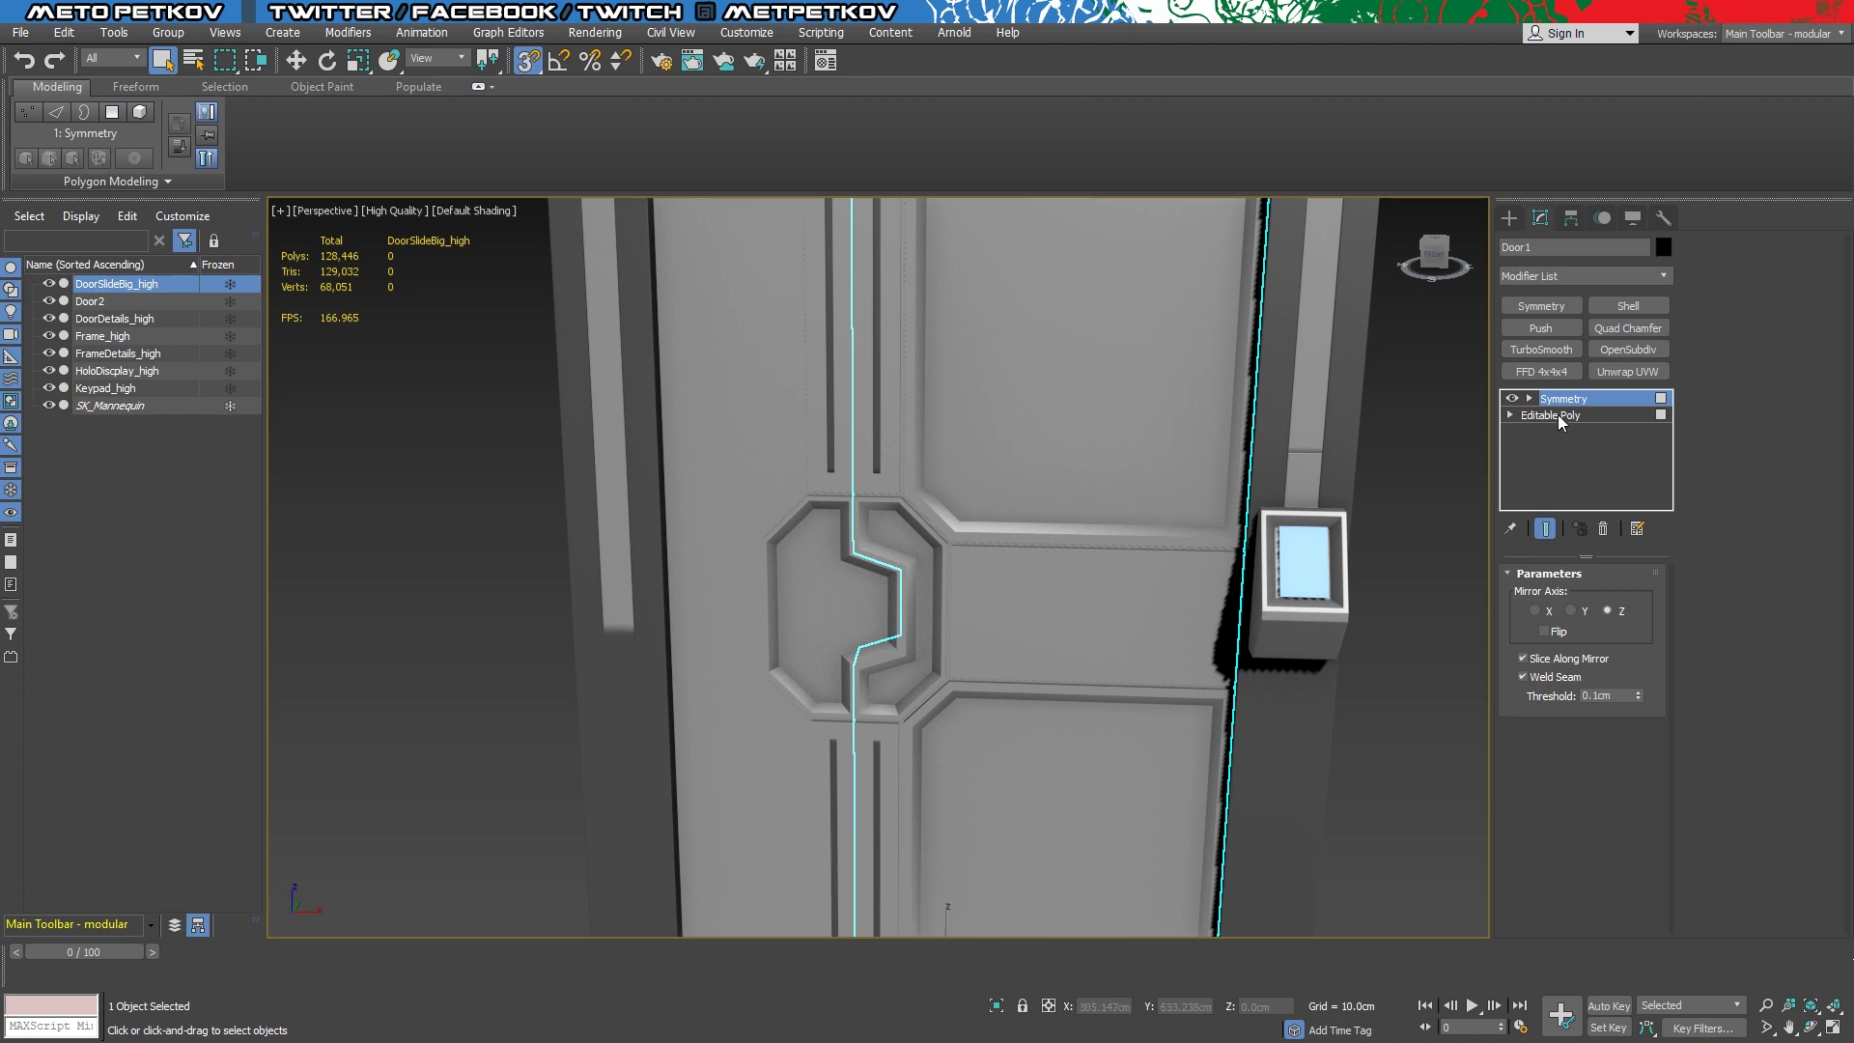
{"action": "left_click", "coordinate": [1549, 525]}
{"action": "mouse_move", "coordinate": [1381, 449]}
{"action": "middle_mouse_down", "text": "alt"}
{"action": "mouse_move", "coordinate": [1162, 481]}
{"action": "mouse_move", "coordinate": [825, 454]}
{"action": "middle_mouse_up", "text": "alt"}
{"action": "left_click", "coordinate": [1585, 417]}
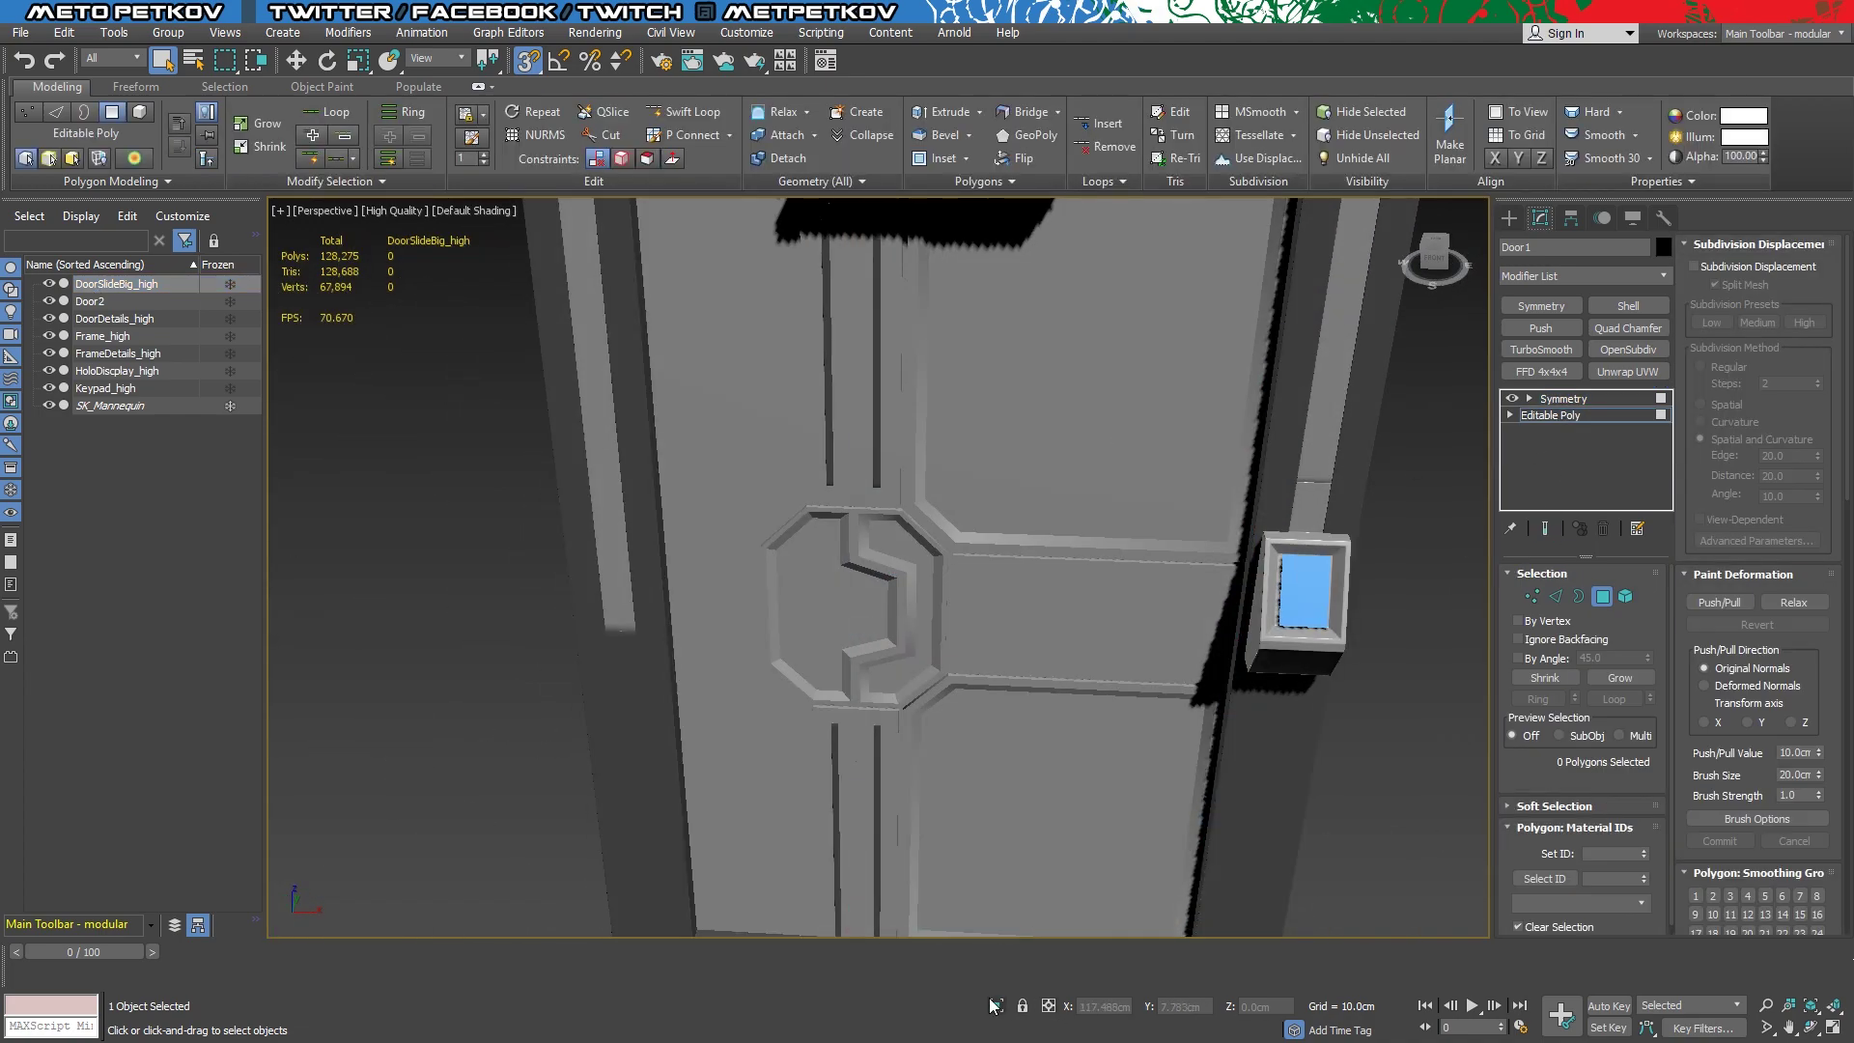
Isolate the door panel at its Symmetry level and turn on Edged Faces display
{"action": "left_click", "coordinate": [999, 1008]}
{"action": "mouse_move", "coordinate": [956, 676]}
{"action": "middle_mouse_down", "text": "alt"}
{"action": "mouse_move", "coordinate": [1033, 626]}
{"action": "mouse_move", "coordinate": [1158, 618]}
{"action": "middle_mouse_up", "text": "alt"}
{"action": "left_click", "coordinate": [1563, 398]}
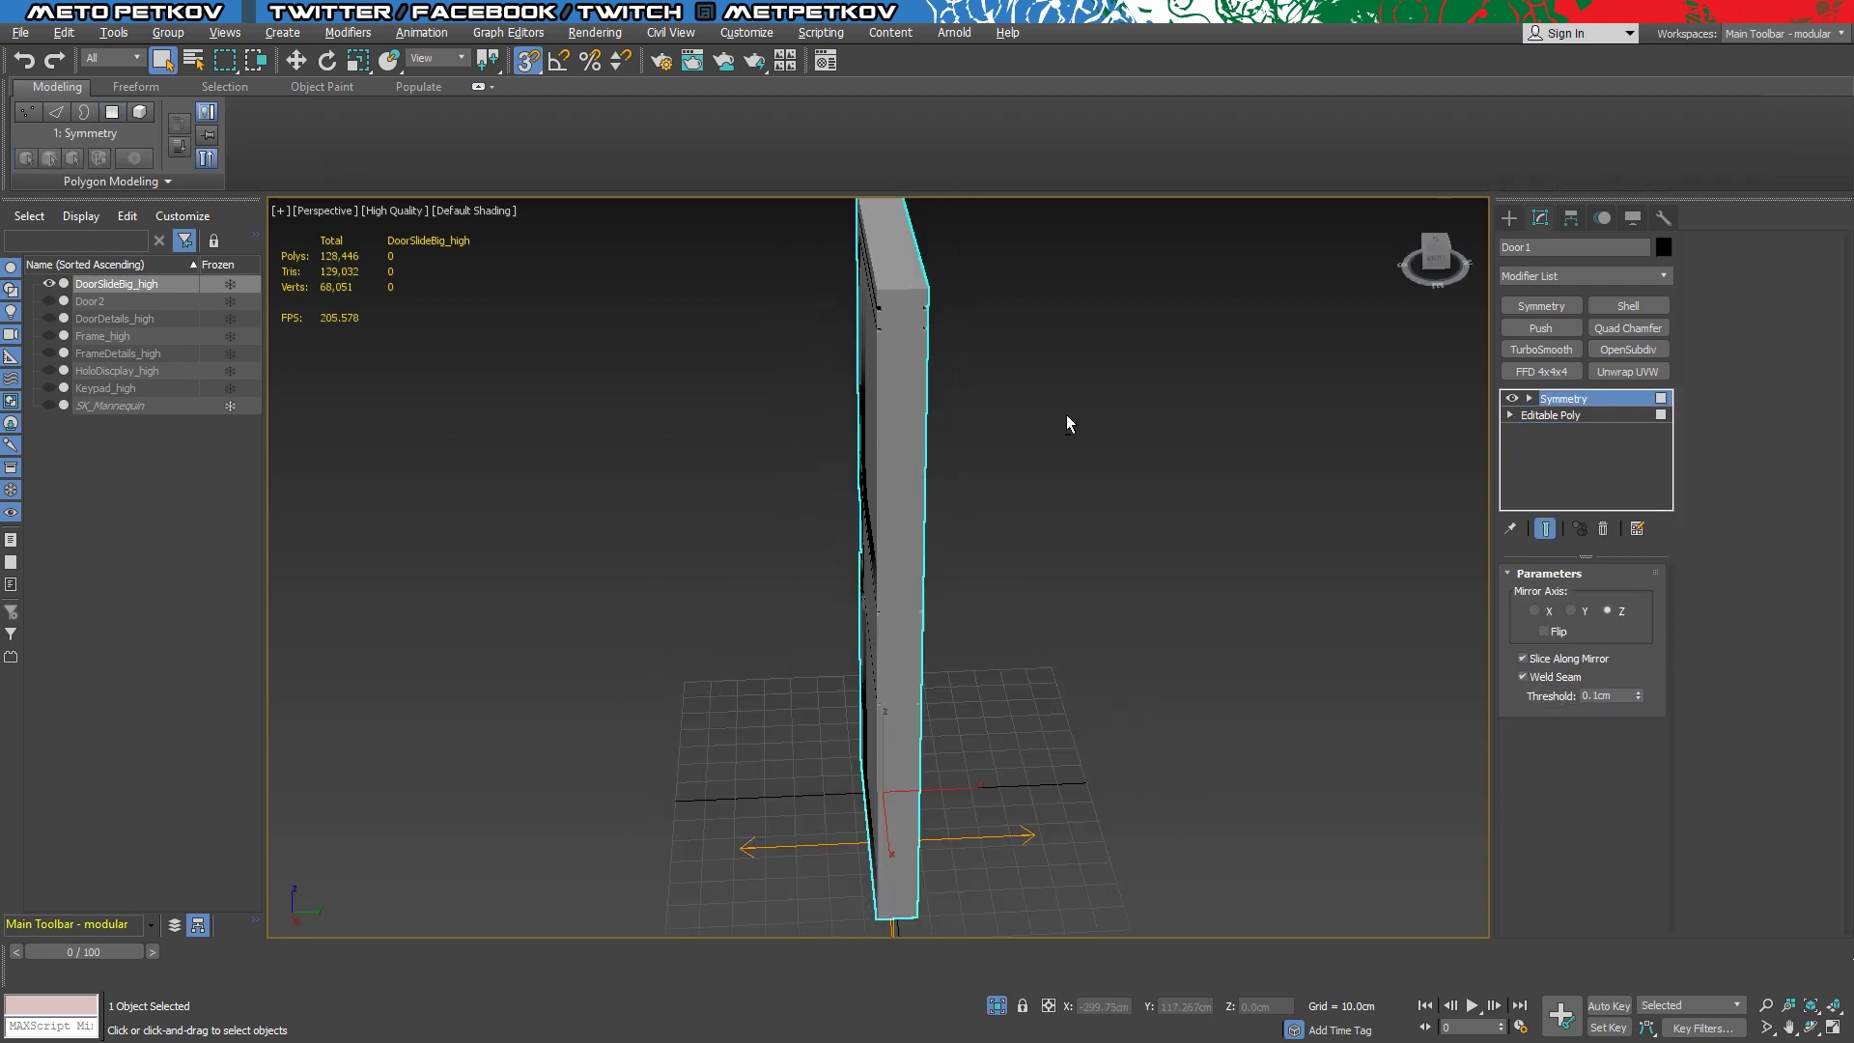
{"action": "mouse_move", "coordinate": [1066, 414]}
{"action": "middle_mouse_down", "text": "alt"}
{"action": "mouse_move", "coordinate": [1324, 367]}
{"action": "mouse_move", "coordinate": [1184, 396]}
{"action": "mouse_move", "coordinate": [1255, 434]}
{"action": "middle_mouse_up", "text": "alt"}
{"action": "scroll", "coordinate": [1204, 518], "scroll_direction": "up", "scroll_amount": 3}
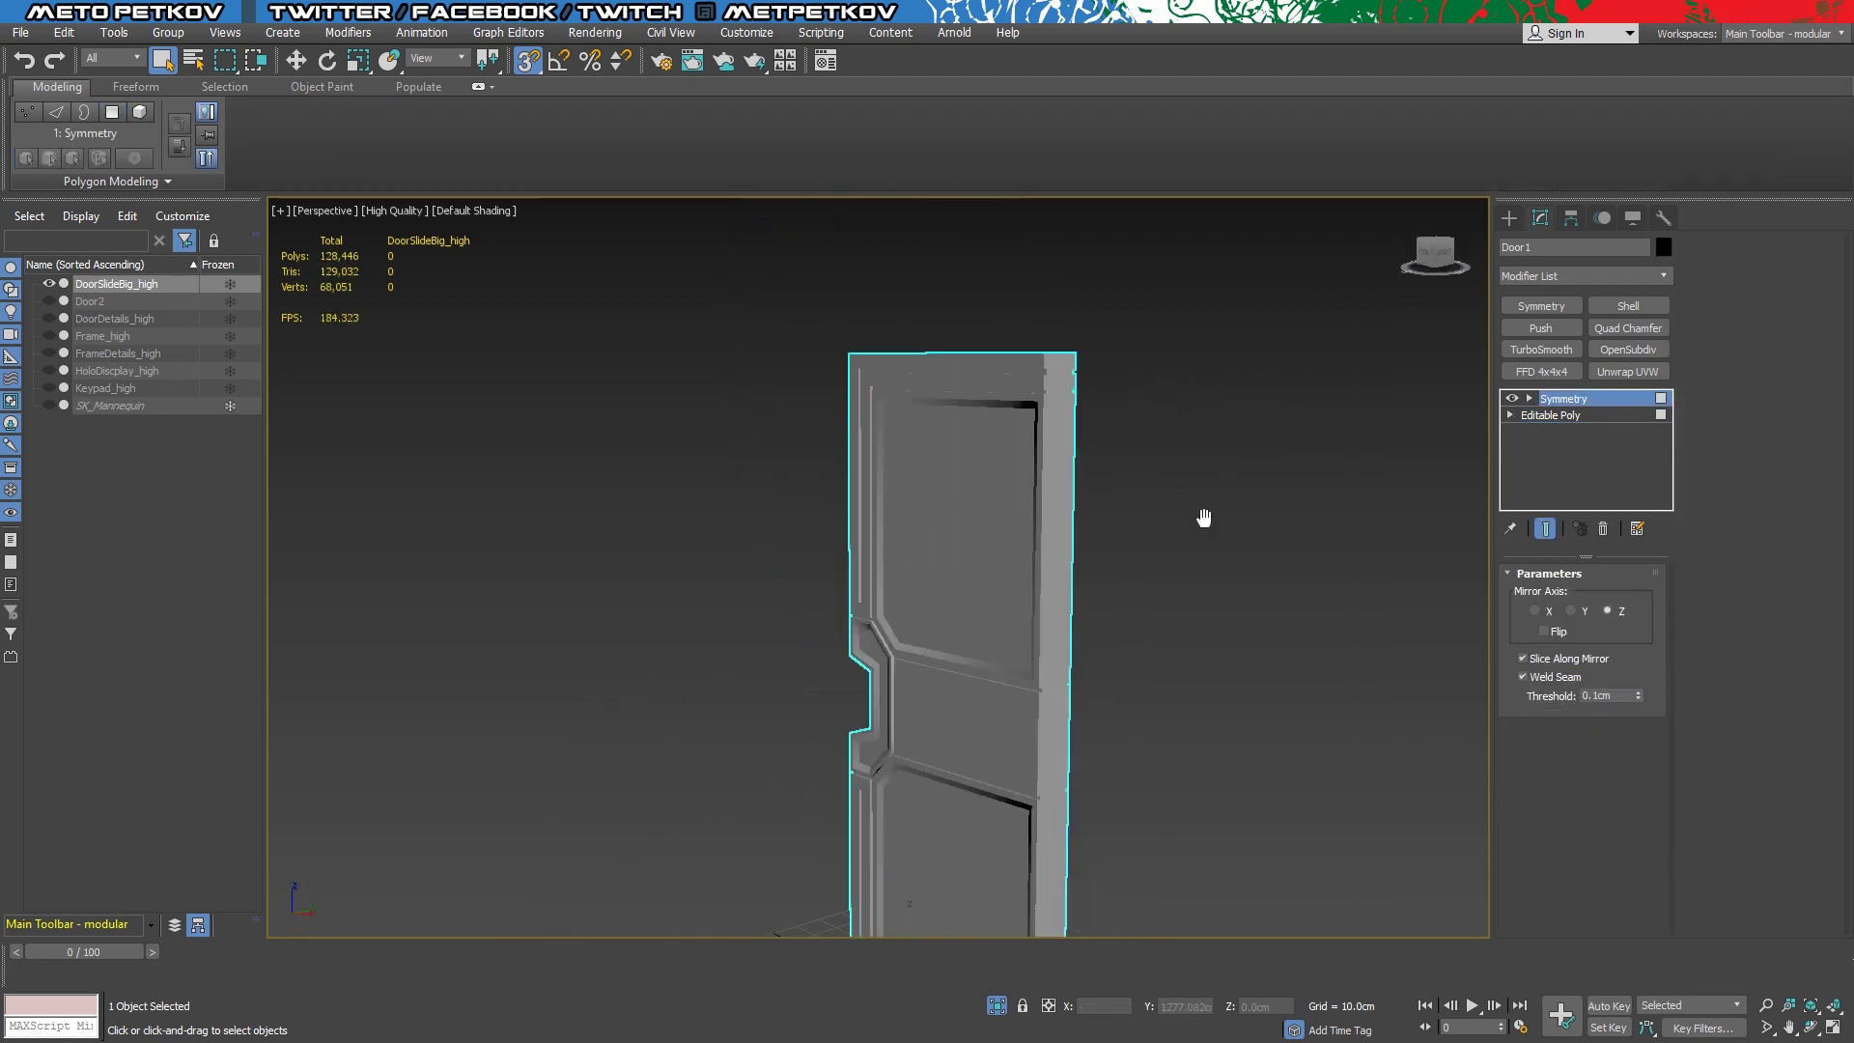
{"action": "mouse_move", "coordinate": [1204, 517]}
{"action": "middle_mouse_down", "text": "alt"}
{"action": "mouse_move", "coordinate": [1297, 573]}
{"action": "mouse_move", "coordinate": [1440, 483]}
{"action": "mouse_move", "coordinate": [1331, 561]}
{"action": "mouse_move", "coordinate": [1183, 381]}
{"action": "middle_mouse_up", "text": "alt"}
{"action": "key", "text": "F4"}
Add a Quad Chamfer to the door, chamfering by Smoothing Groups with Amount 0.09
{"action": "scroll", "coordinate": [1017, 385], "scroll_direction": "up", "scroll_amount": 2}
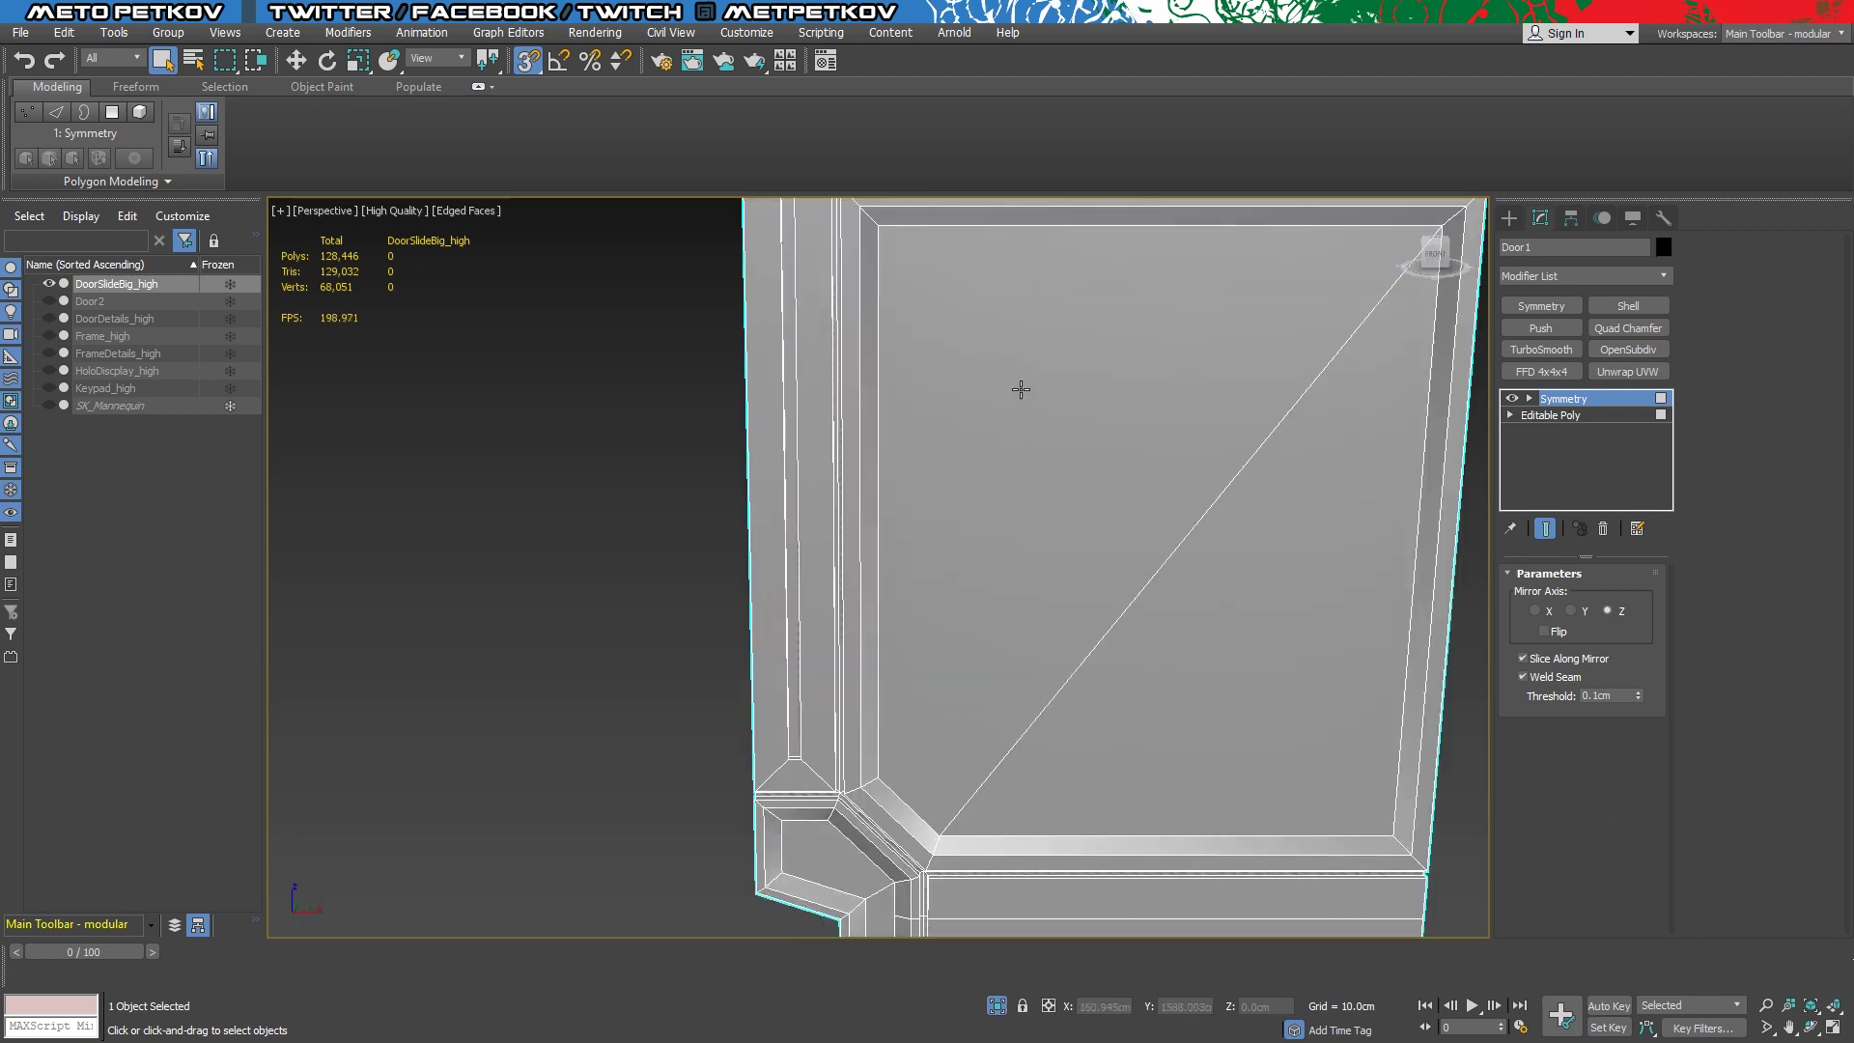
{"action": "scroll", "coordinate": [975, 560], "scroll_direction": "up", "scroll_amount": 4}
{"action": "scroll", "coordinate": [975, 560], "scroll_direction": "down", "scroll_amount": 1}
{"action": "left_click", "coordinate": [1604, 331]}
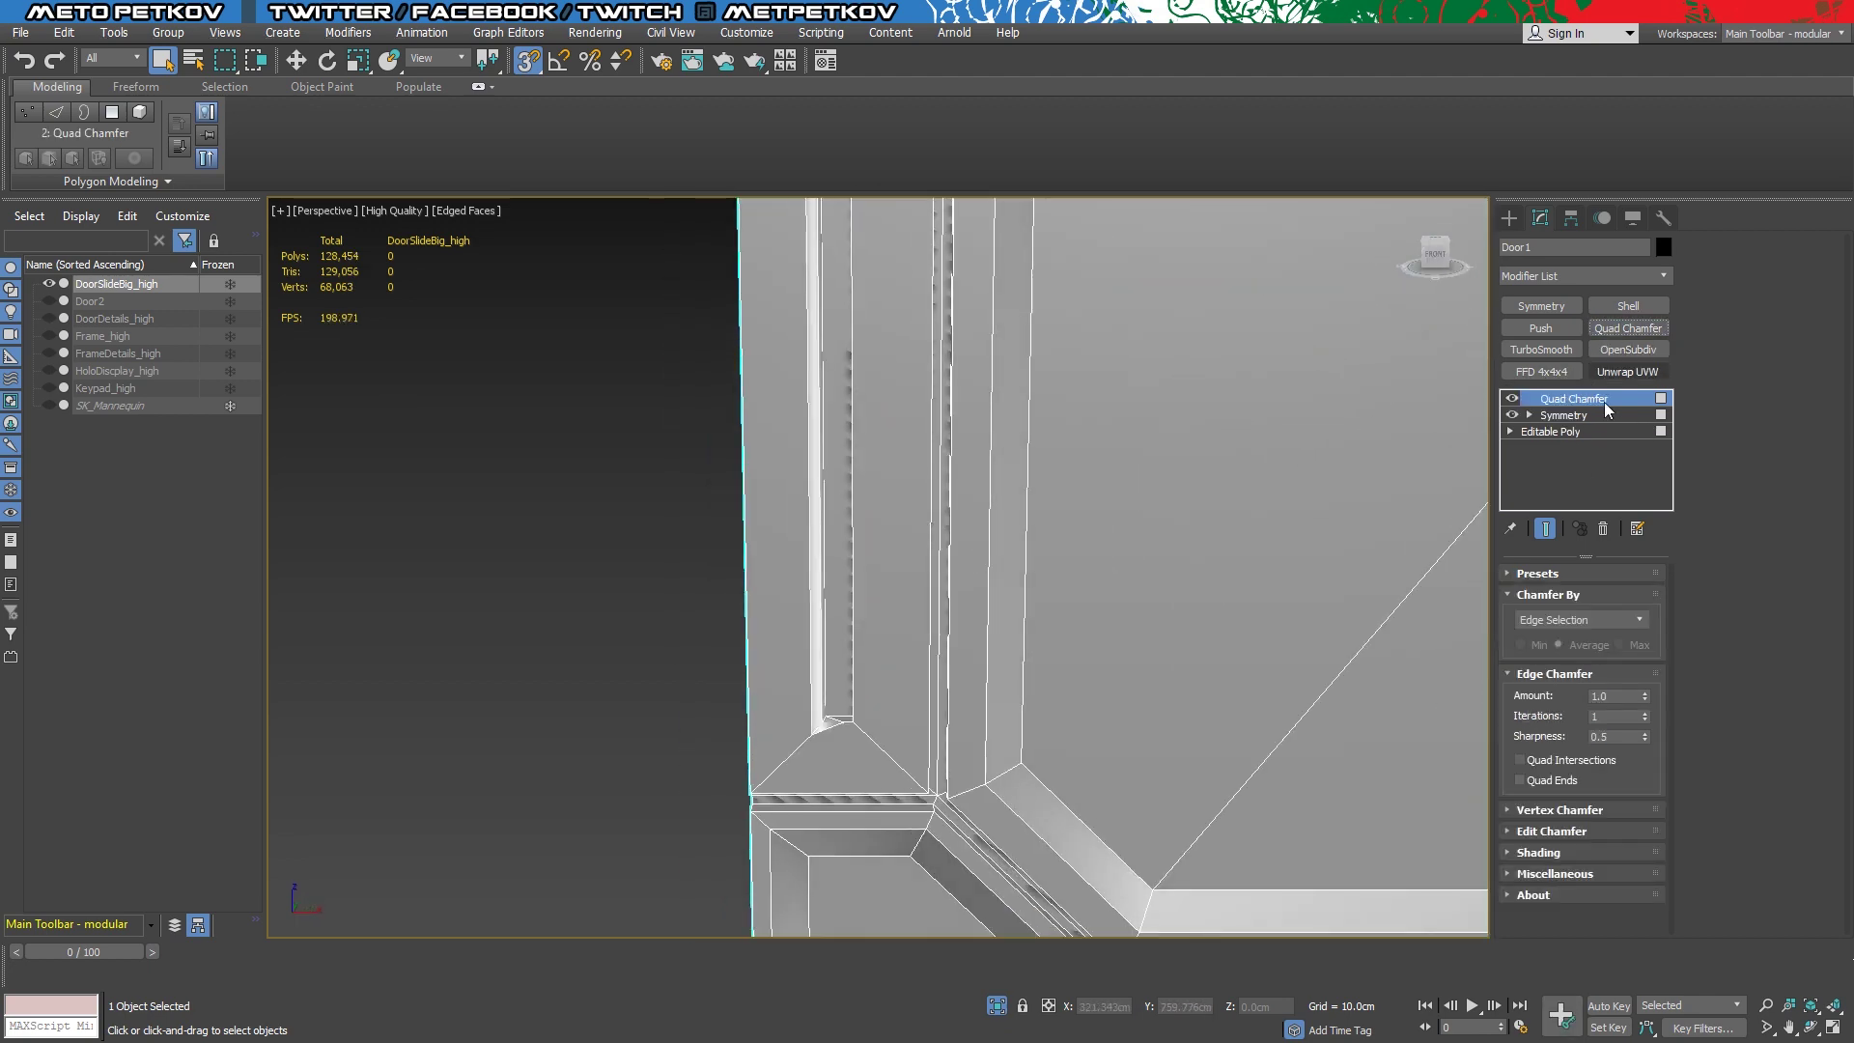
{"action": "left_click", "coordinate": [1609, 649]}
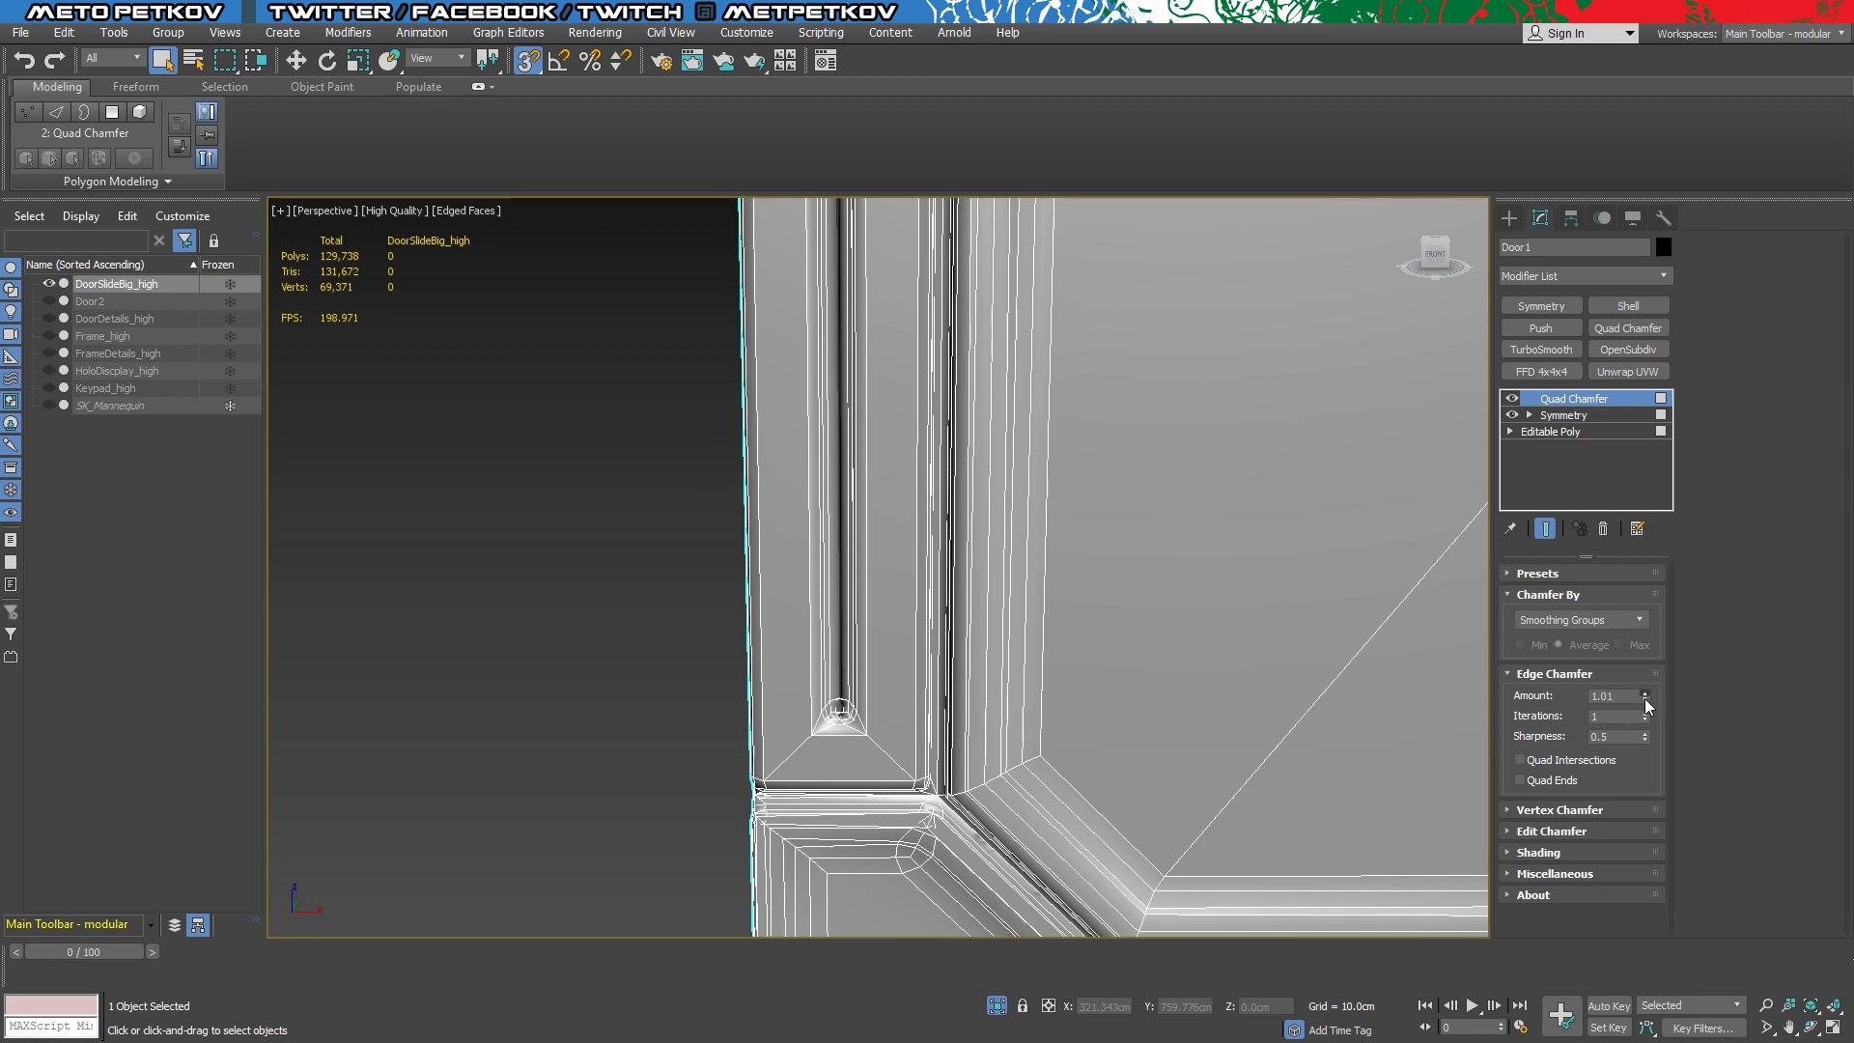
{"action": "left_click_drag", "start_coordinate": [1643, 698], "coordinate": [1636, 784]}
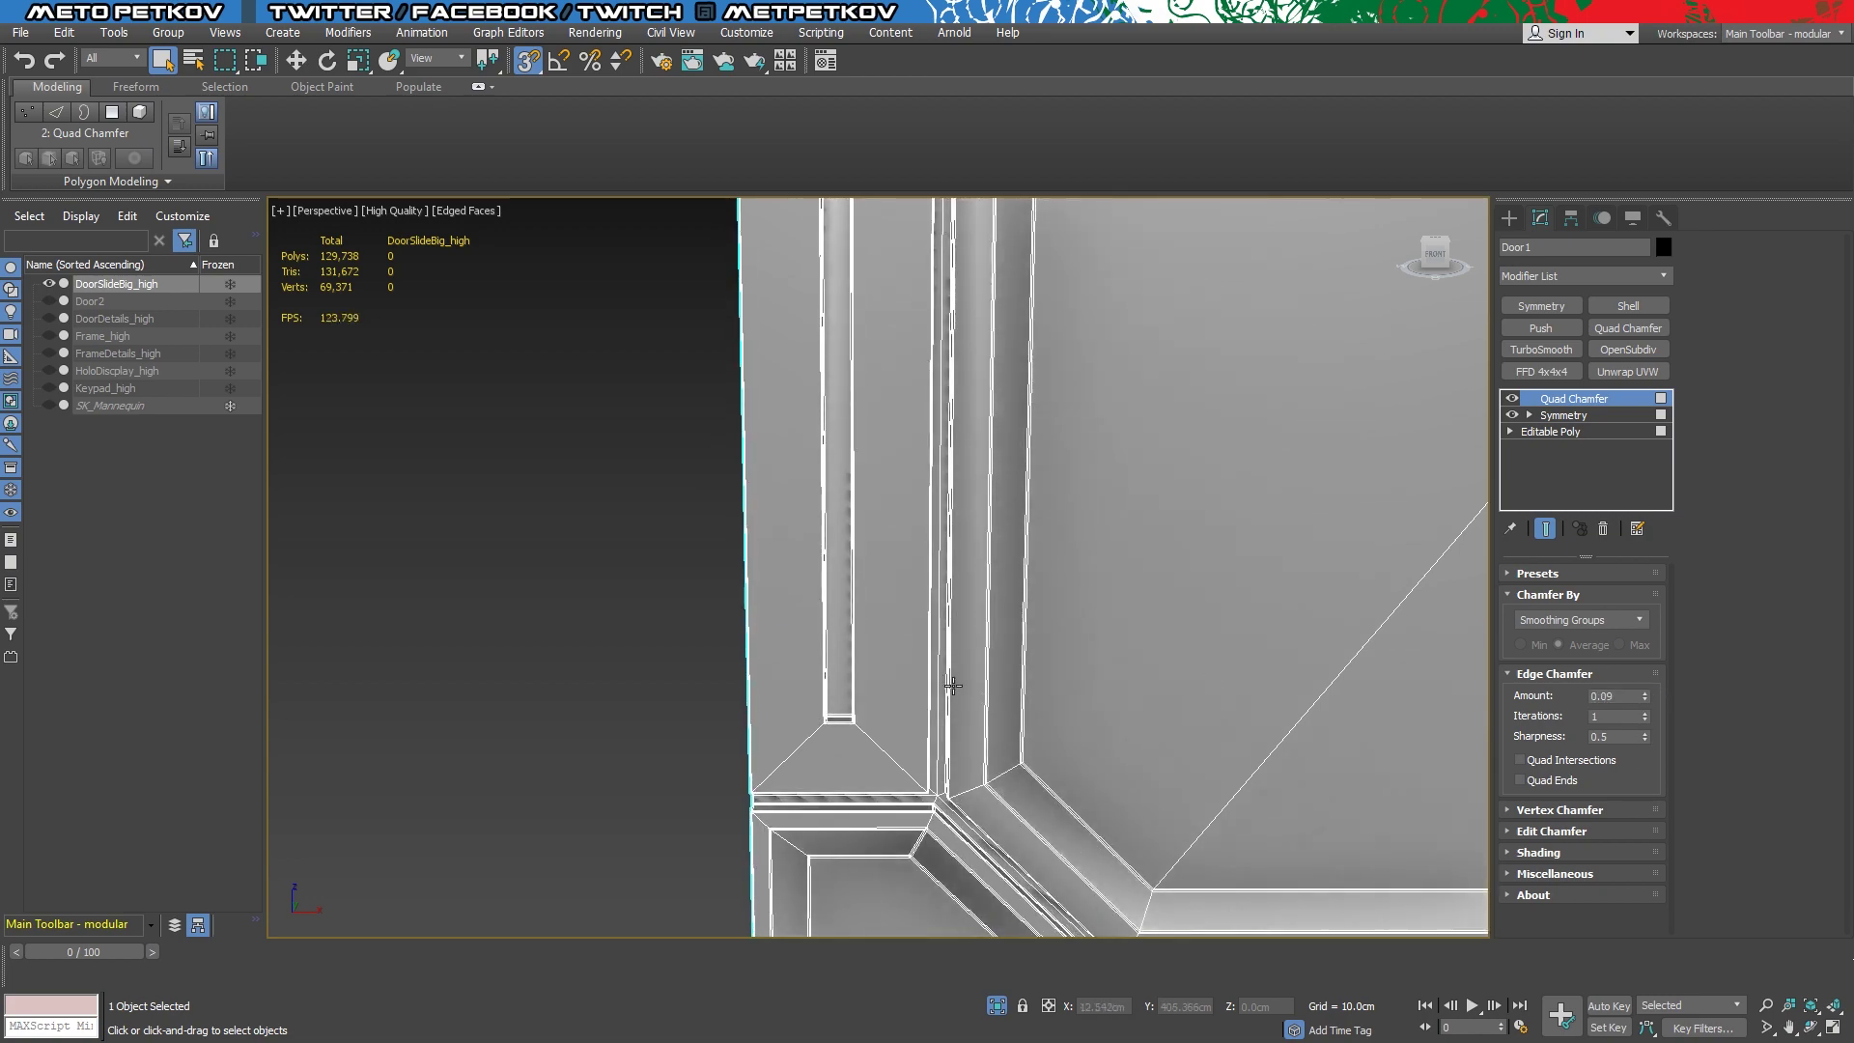
{"action": "scroll", "coordinate": [1050, 542], "scroll_direction": "down", "scroll_amount": 2}
{"action": "mouse_move", "coordinate": [1049, 543]}
{"action": "middle_mouse_down", "text": "alt"}
{"action": "mouse_move", "coordinate": [1120, 312]}
{"action": "mouse_move", "coordinate": [1044, 488]}
{"action": "middle_mouse_up", "text": "alt"}
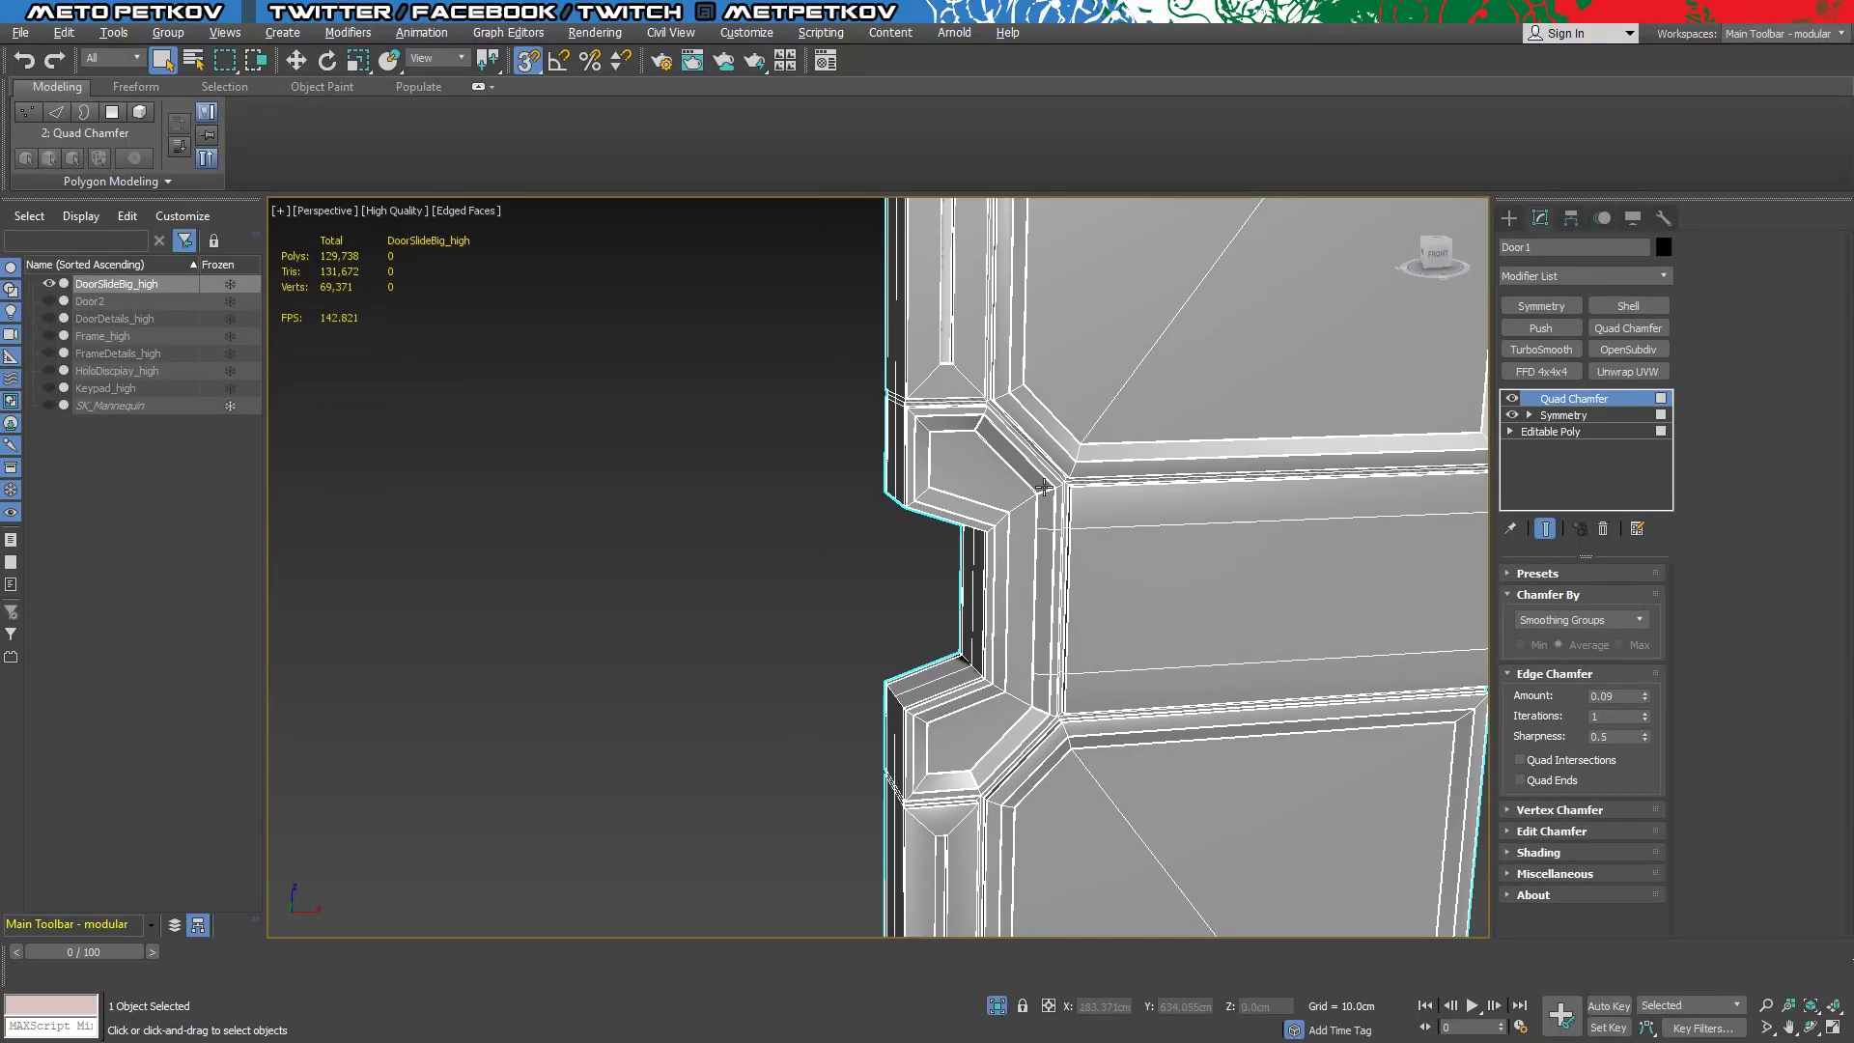
Add TurboSmooth with 2 iterations and Isoline Display enabled
{"action": "left_click", "coordinate": [1545, 350]}
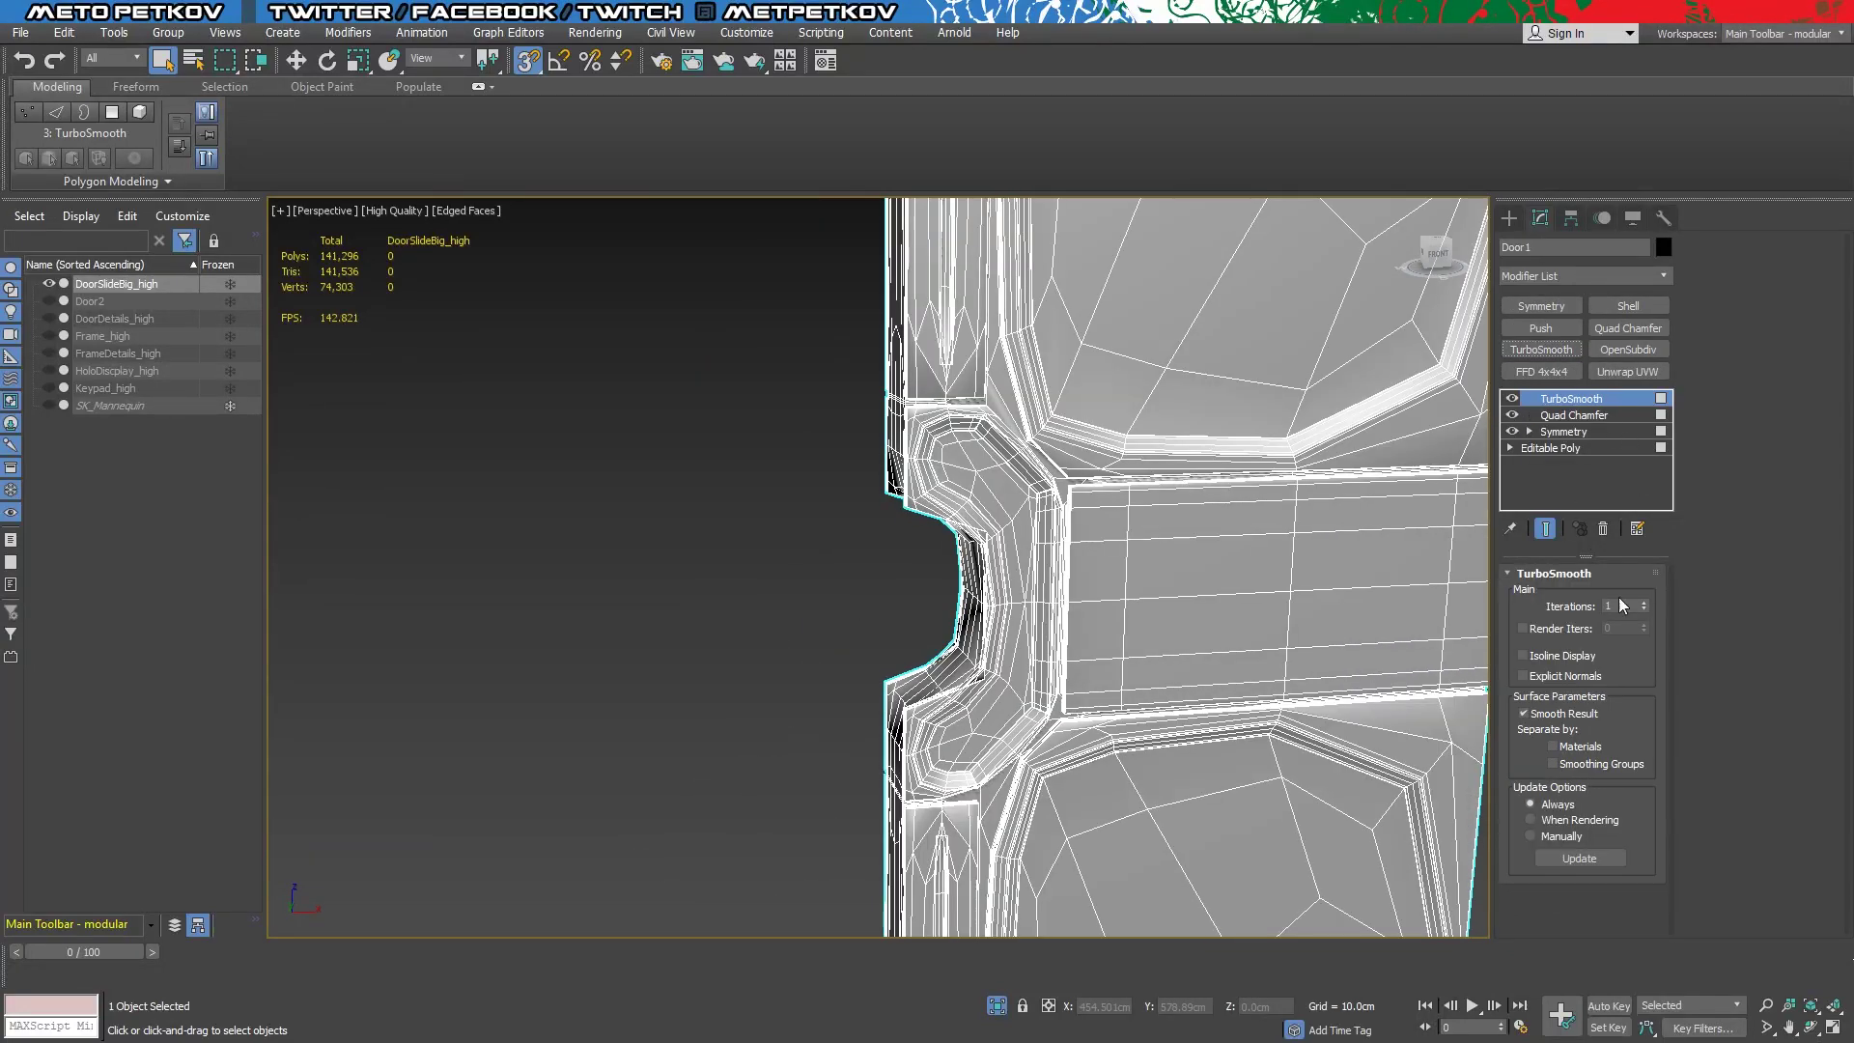
{"action": "left_click", "coordinate": [1643, 602]}
{"action": "left_click", "coordinate": [1524, 656]}
{"action": "middle_click_drag", "start_coordinate": [843, 572], "coordinate": [873, 550], "text": "alt"}
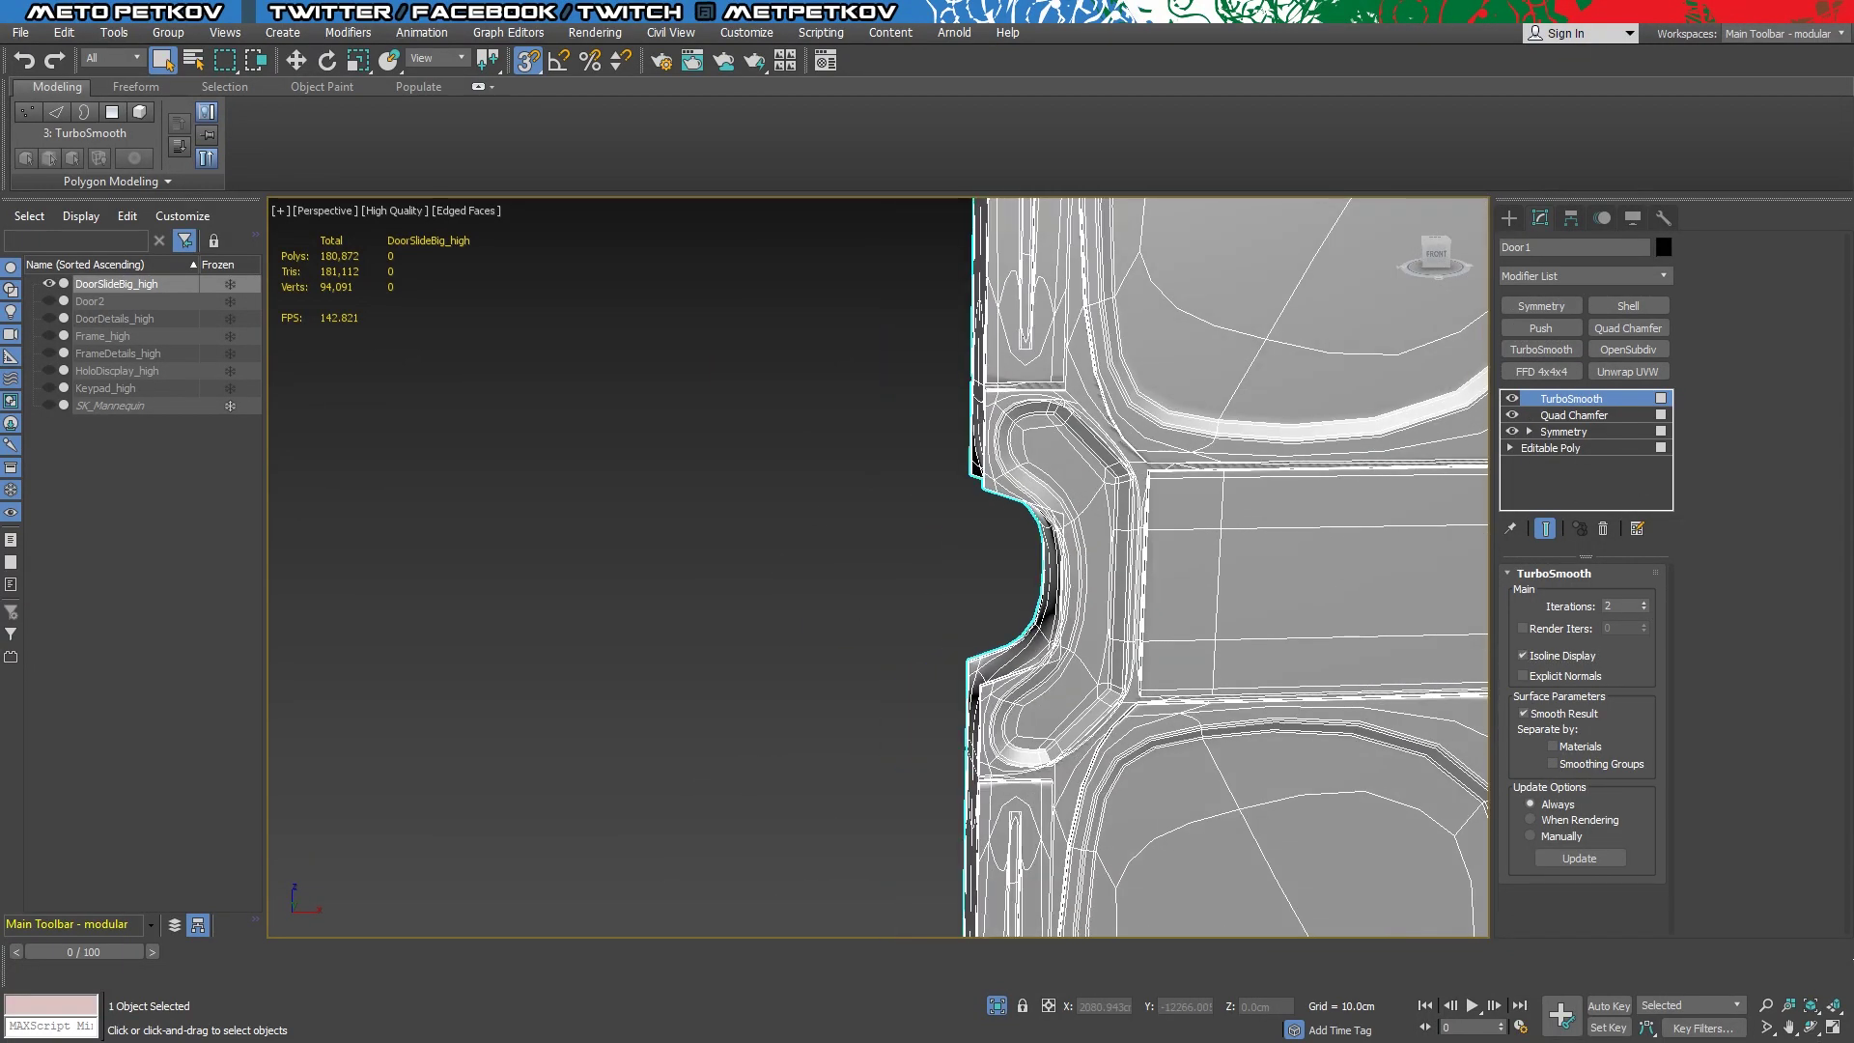
{"action": "left_click", "coordinate": [20, 32]}
{"action": "left_click", "coordinate": [740, 446]}
{"action": "middle_click_drag", "start_coordinate": [740, 446], "coordinate": [1379, 471], "text": "alt"}
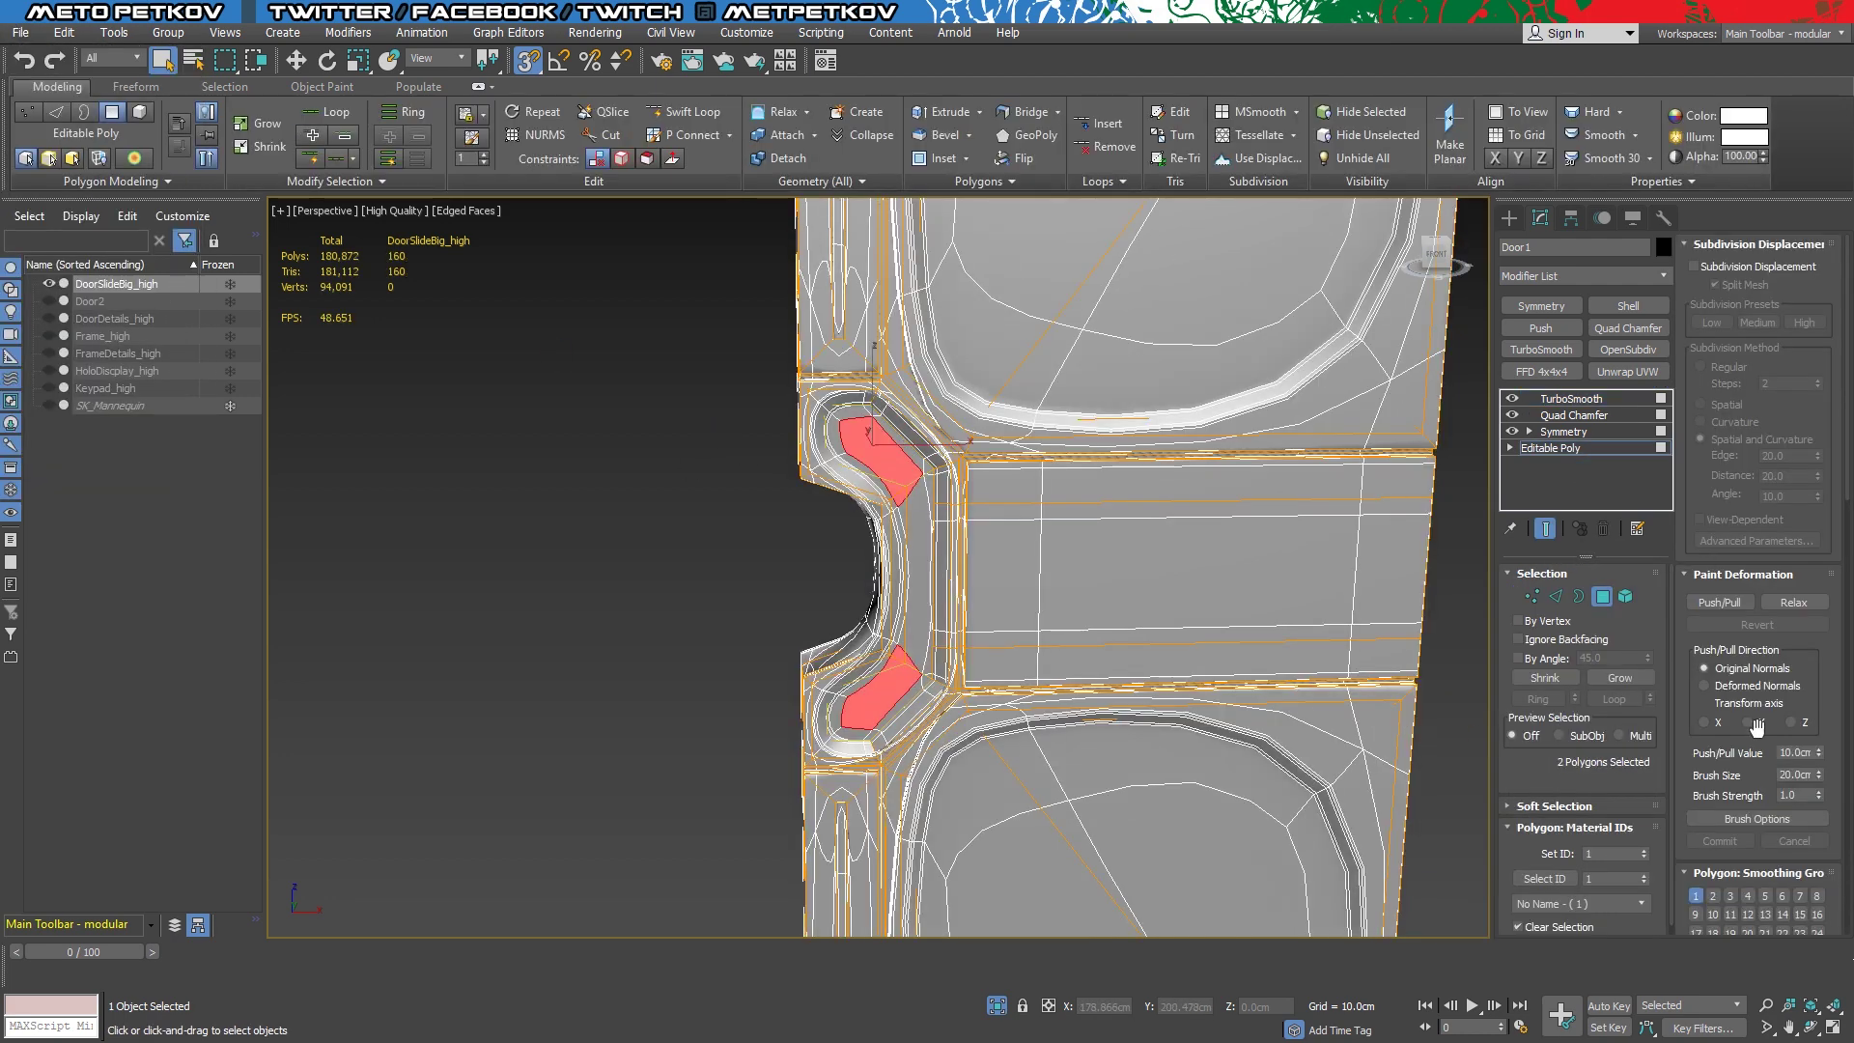
At polygon level, put the door notch's bevel faces into smoothing group 5
{"action": "scroll", "coordinate": [1757, 753], "scroll_direction": "down", "scroll_amount": 2}
{"action": "scroll", "coordinate": [1718, 579], "scroll_direction": "down", "scroll_amount": 3}
{"action": "left_click", "coordinate": [1556, 597]}
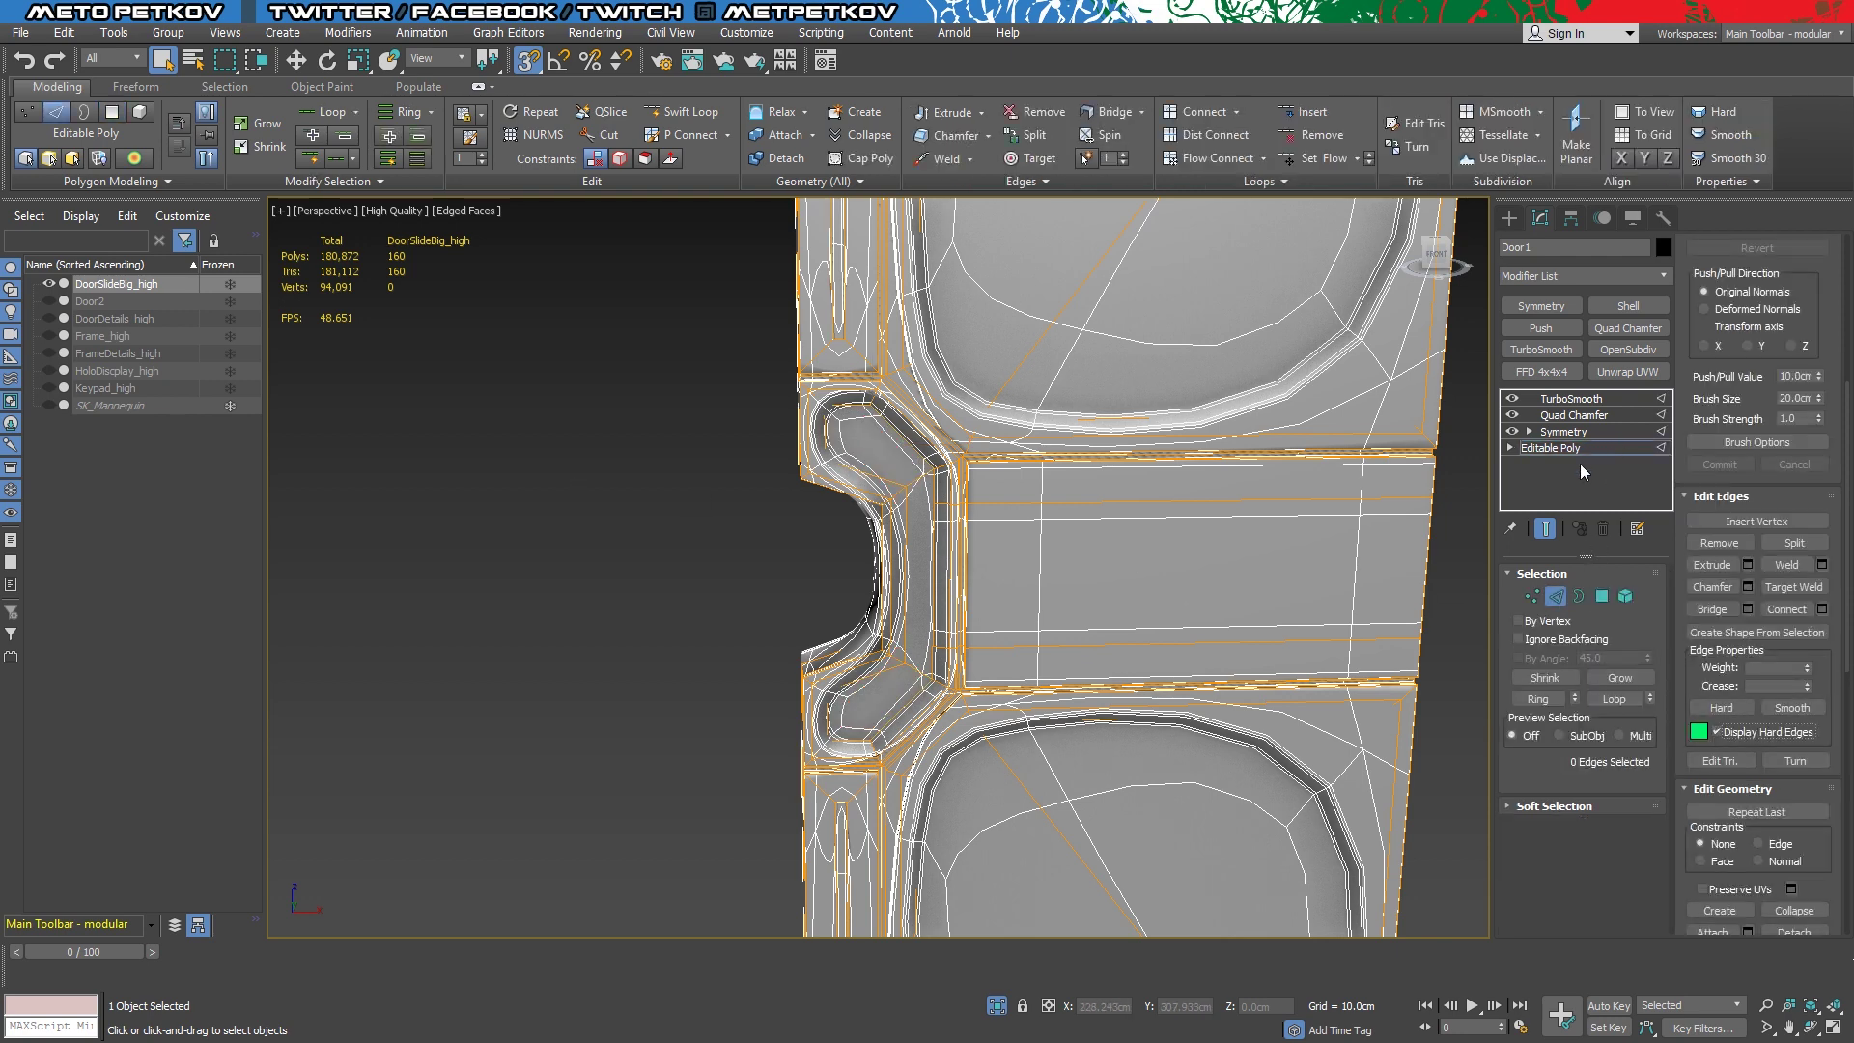
{"action": "left_click", "coordinate": [1545, 529]}
{"action": "left_click", "coordinate": [1602, 596]}
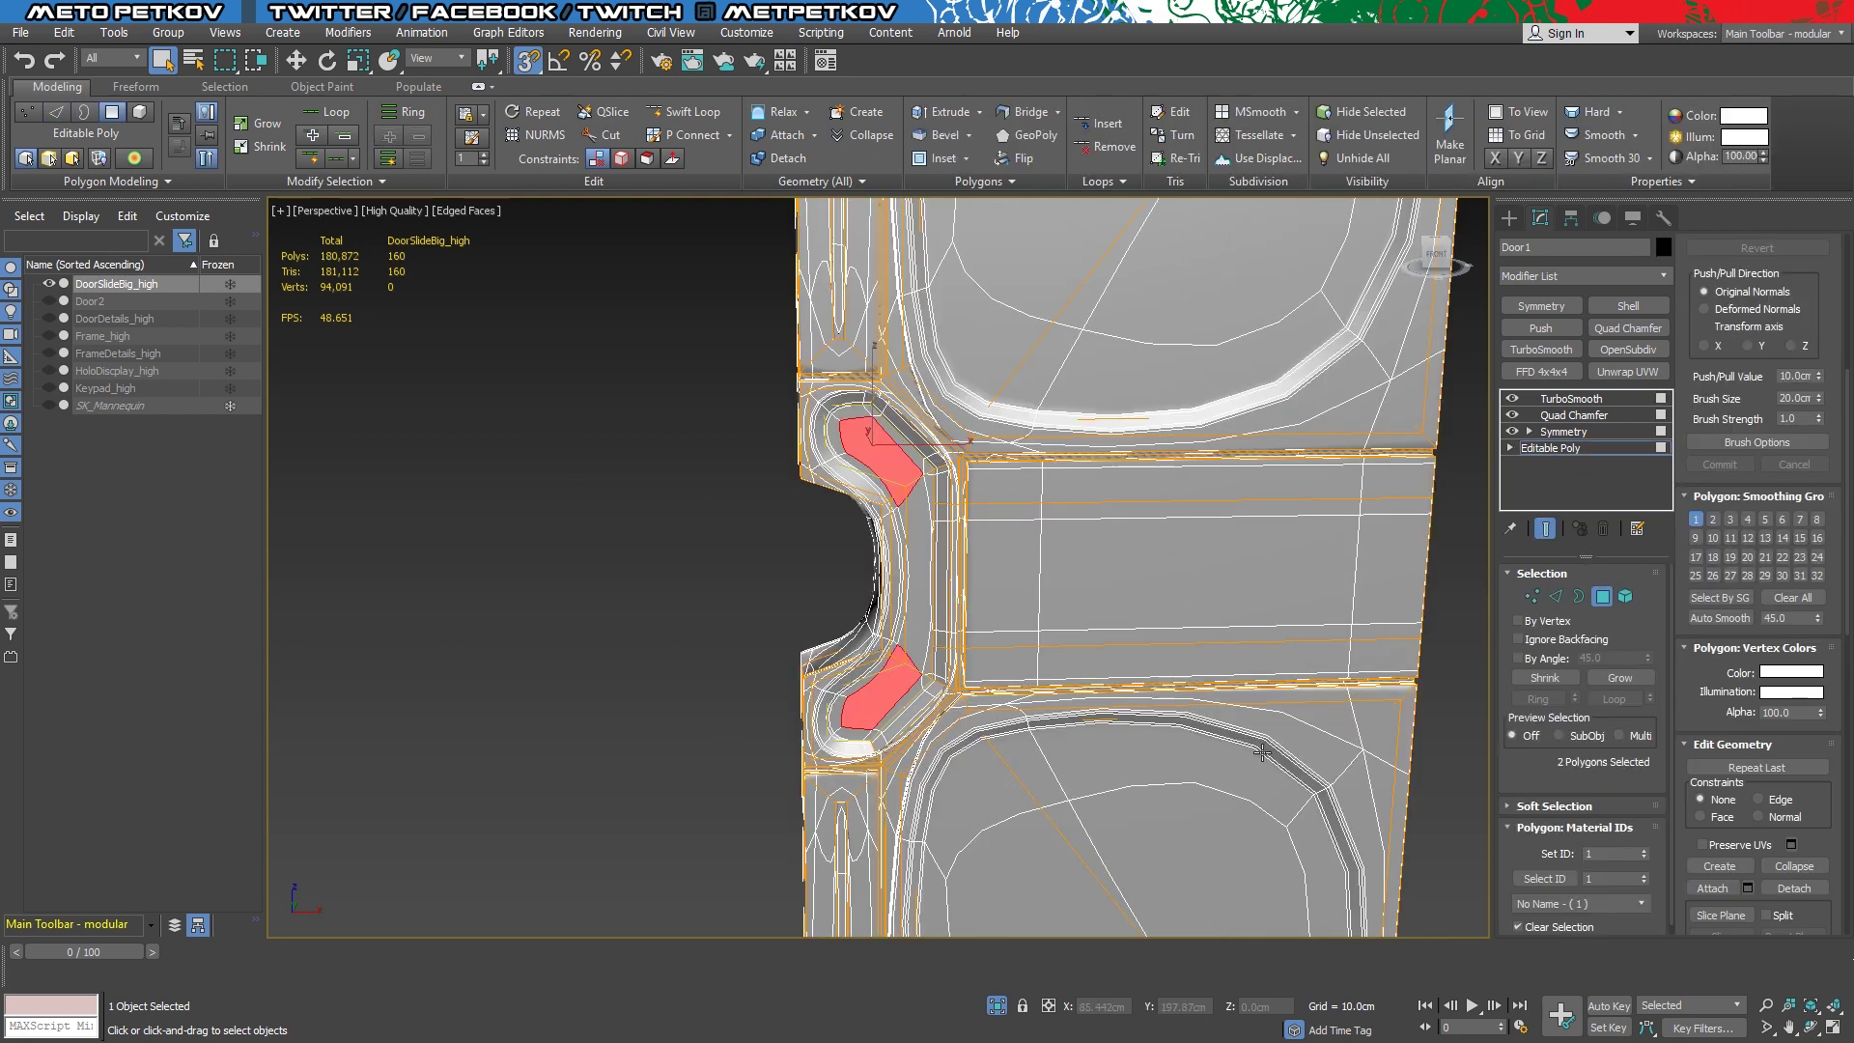
{"action": "scroll", "coordinate": [1734, 594], "scroll_direction": "down", "scroll_amount": 1}
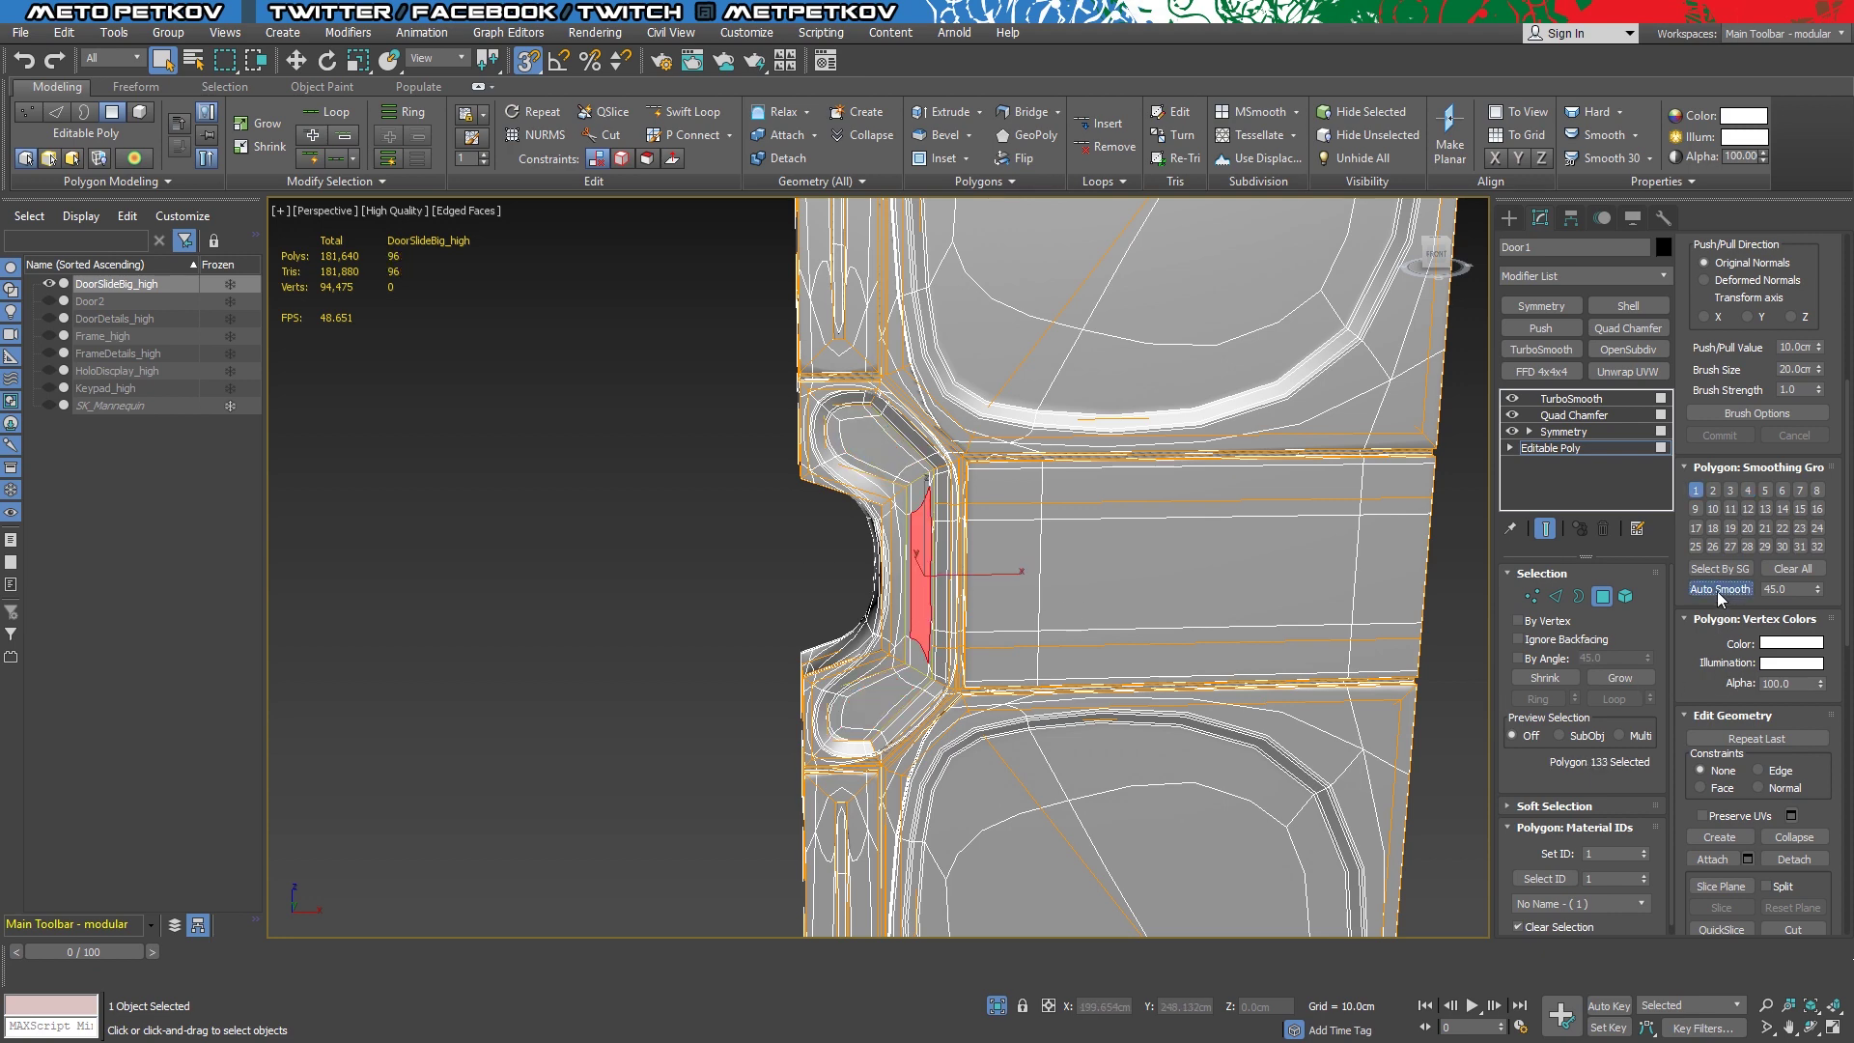
{"action": "middle_click_drag", "start_coordinate": [869, 574], "coordinate": [728, 574], "text": "alt"}
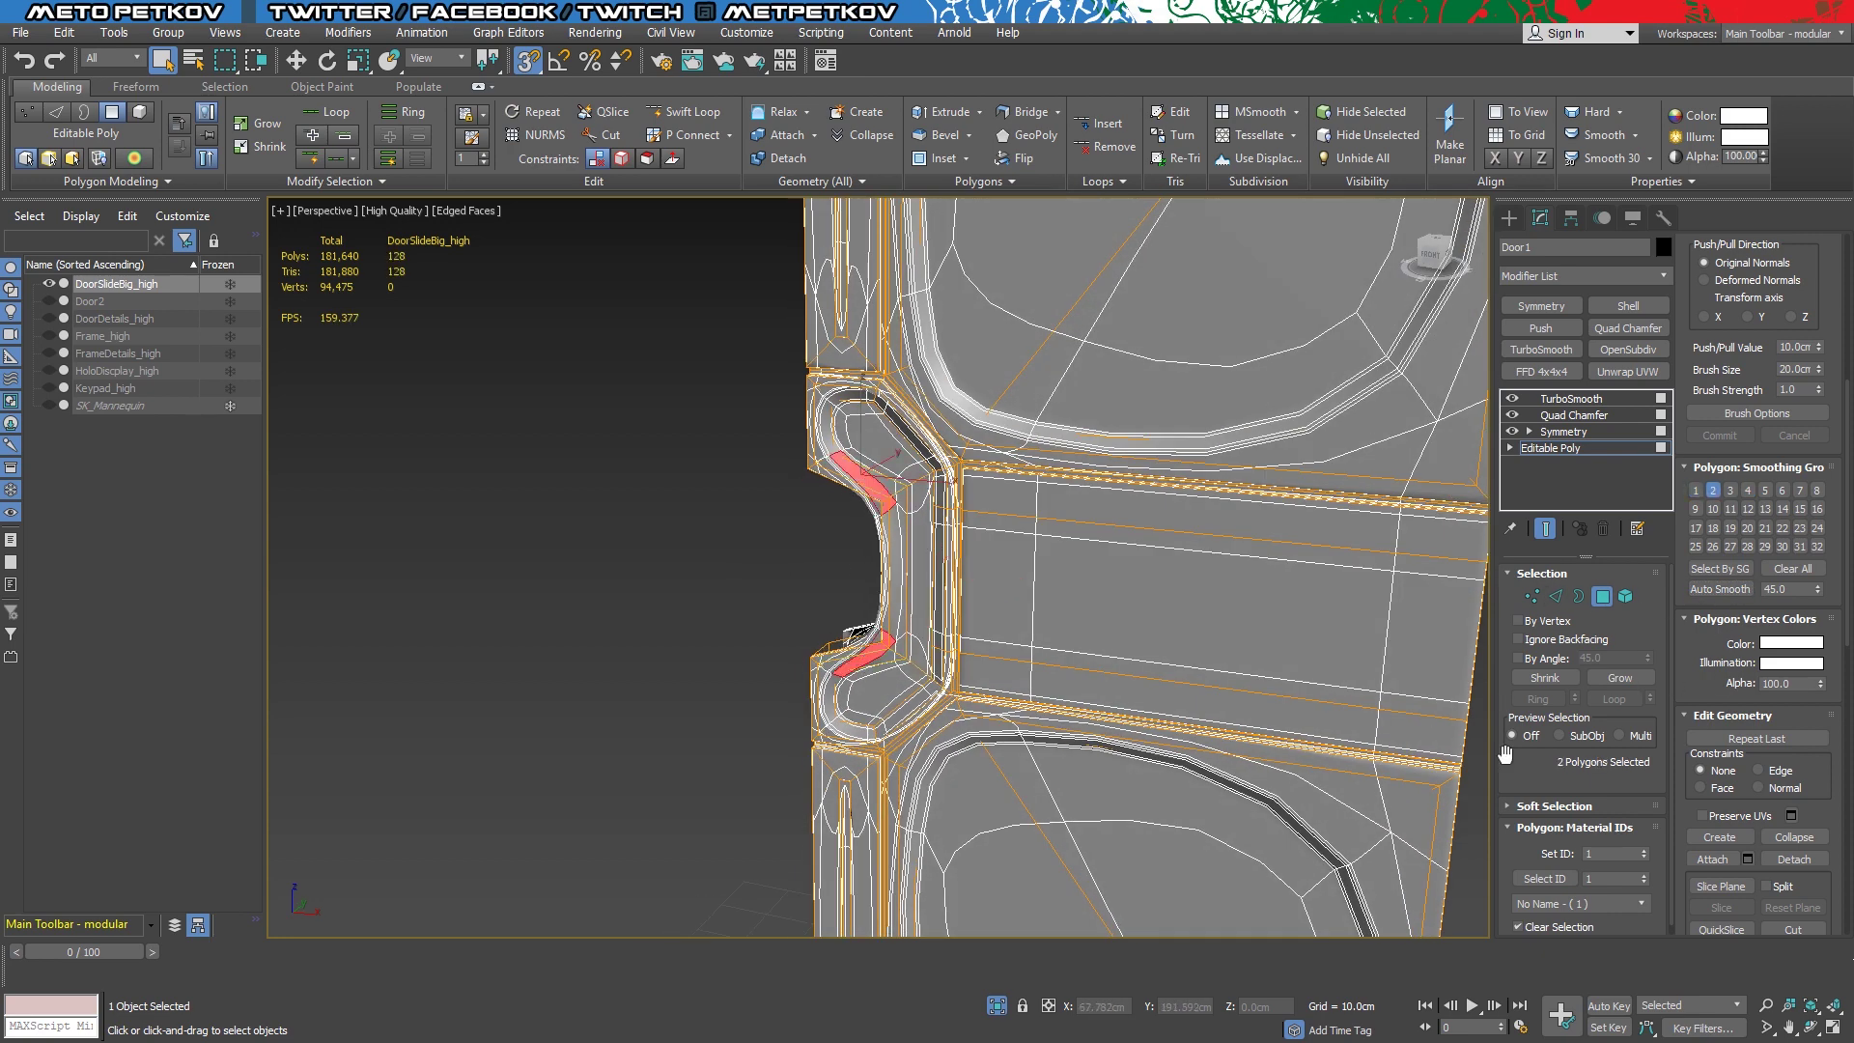
{"action": "middle_click_drag", "start_coordinate": [962, 673], "coordinate": [922, 702], "text": "alt"}
{"action": "middle_click_drag", "start_coordinate": [1062, 579], "coordinate": [1088, 592], "text": "alt"}
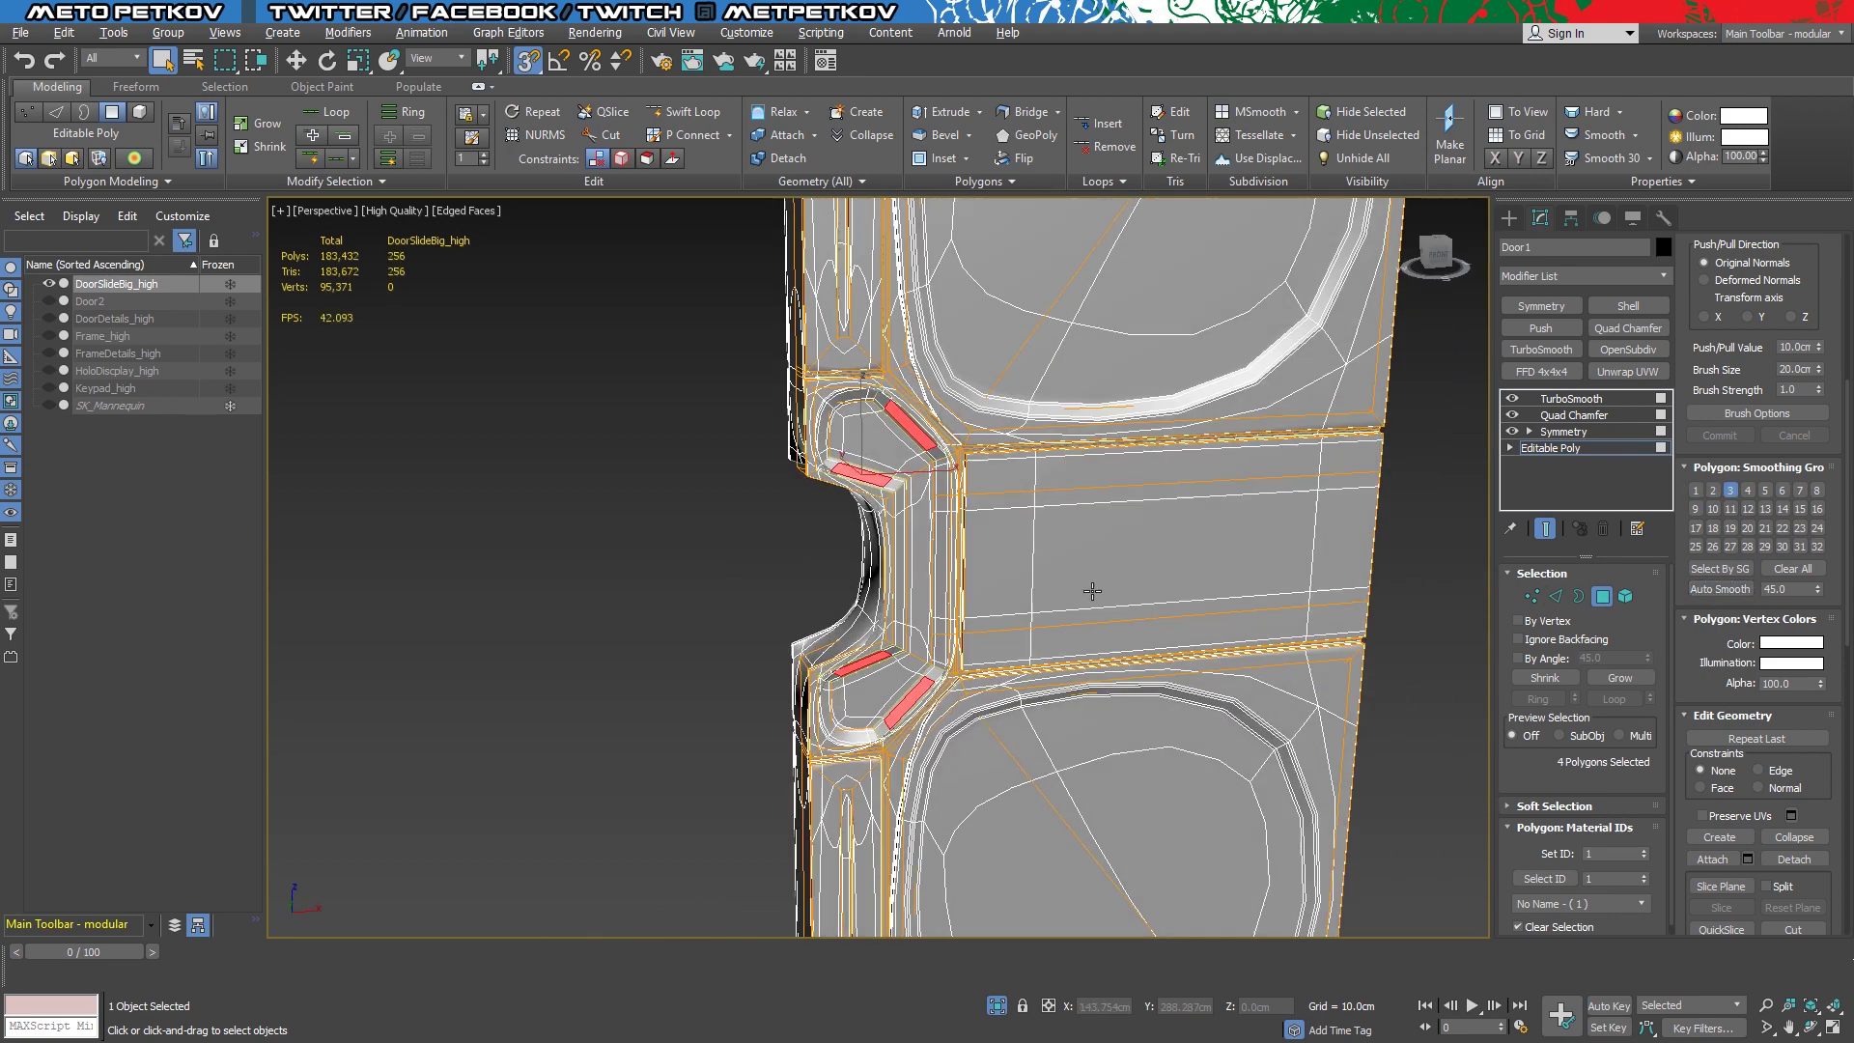
{"action": "left_click", "coordinate": [953, 627]}
{"action": "scroll", "coordinate": [1020, 524], "scroll_direction": "up", "scroll_amount": 3}
{"action": "mouse_move", "coordinate": [1020, 524]}
{"action": "middle_mouse_down", "text": "alt"}
{"action": "mouse_move", "coordinate": [1084, 571]}
{"action": "mouse_move", "coordinate": [1258, 584]}
{"action": "middle_mouse_up", "text": "alt"}
{"action": "left_click", "coordinate": [942, 396]}
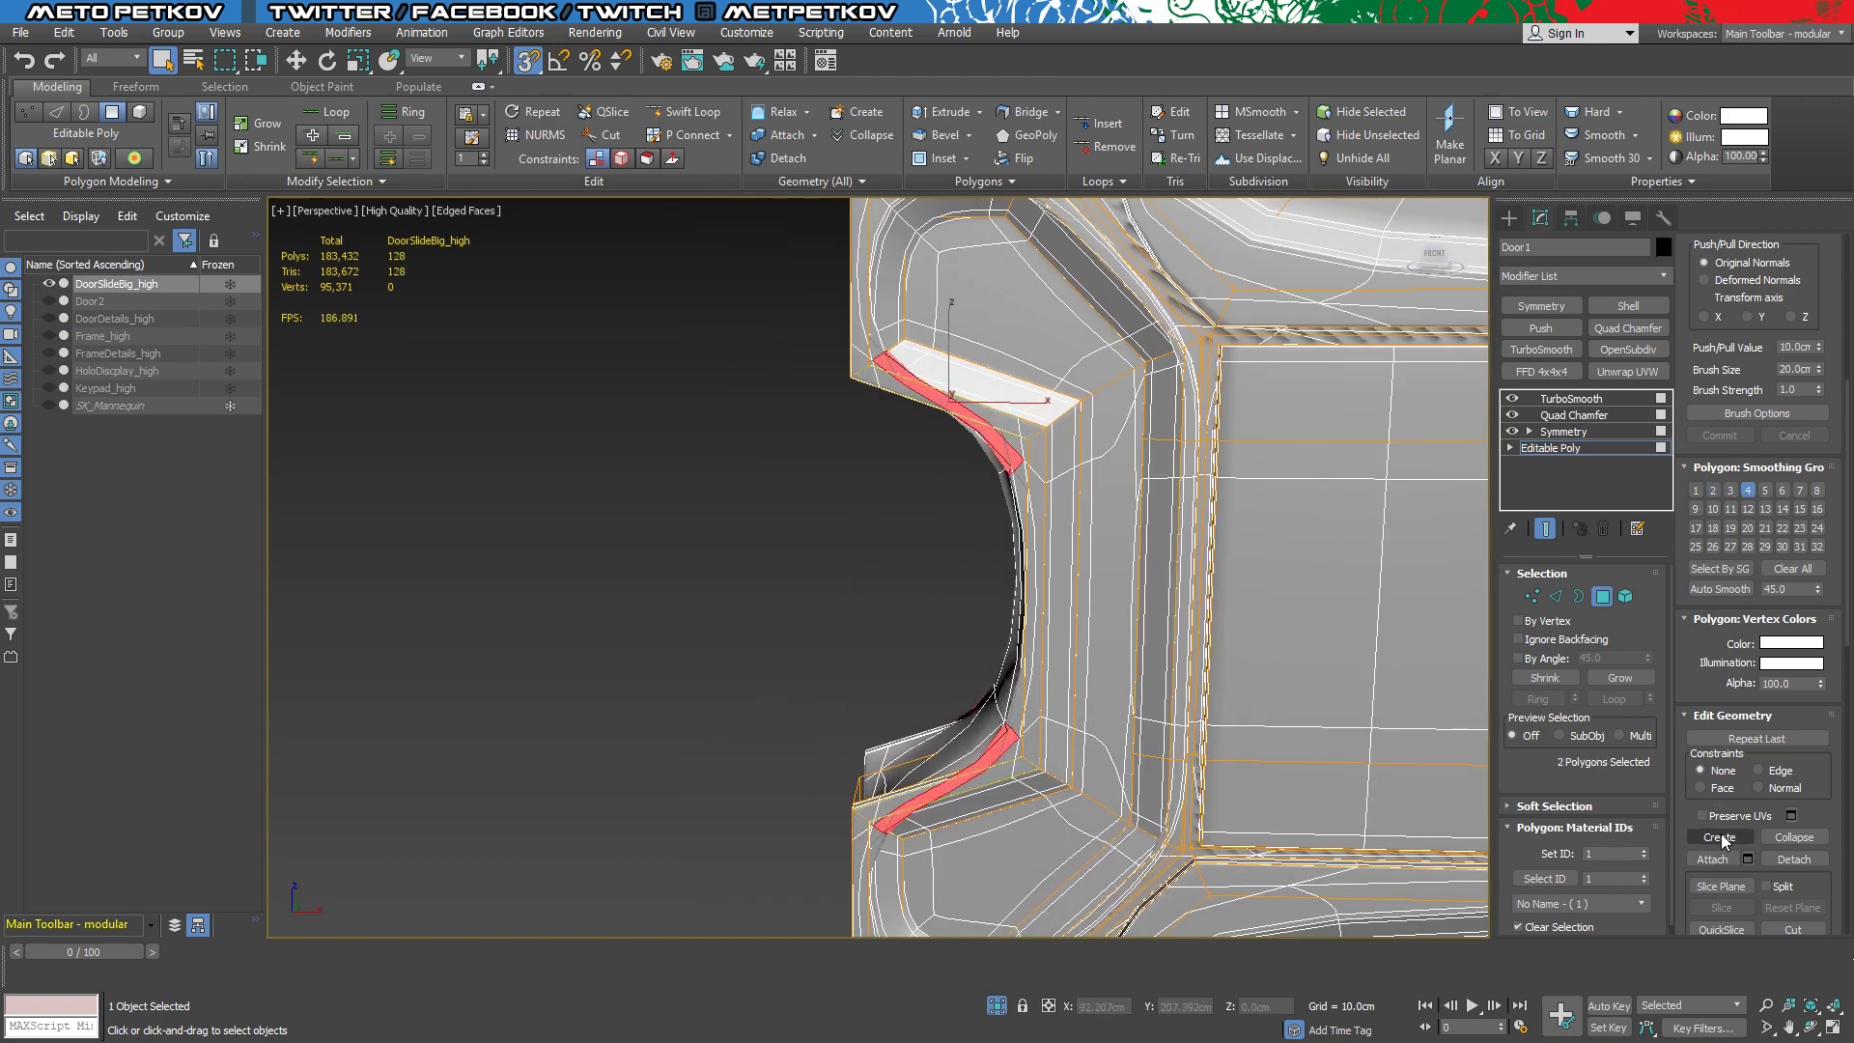
{"action": "left_click", "coordinate": [1720, 590]}
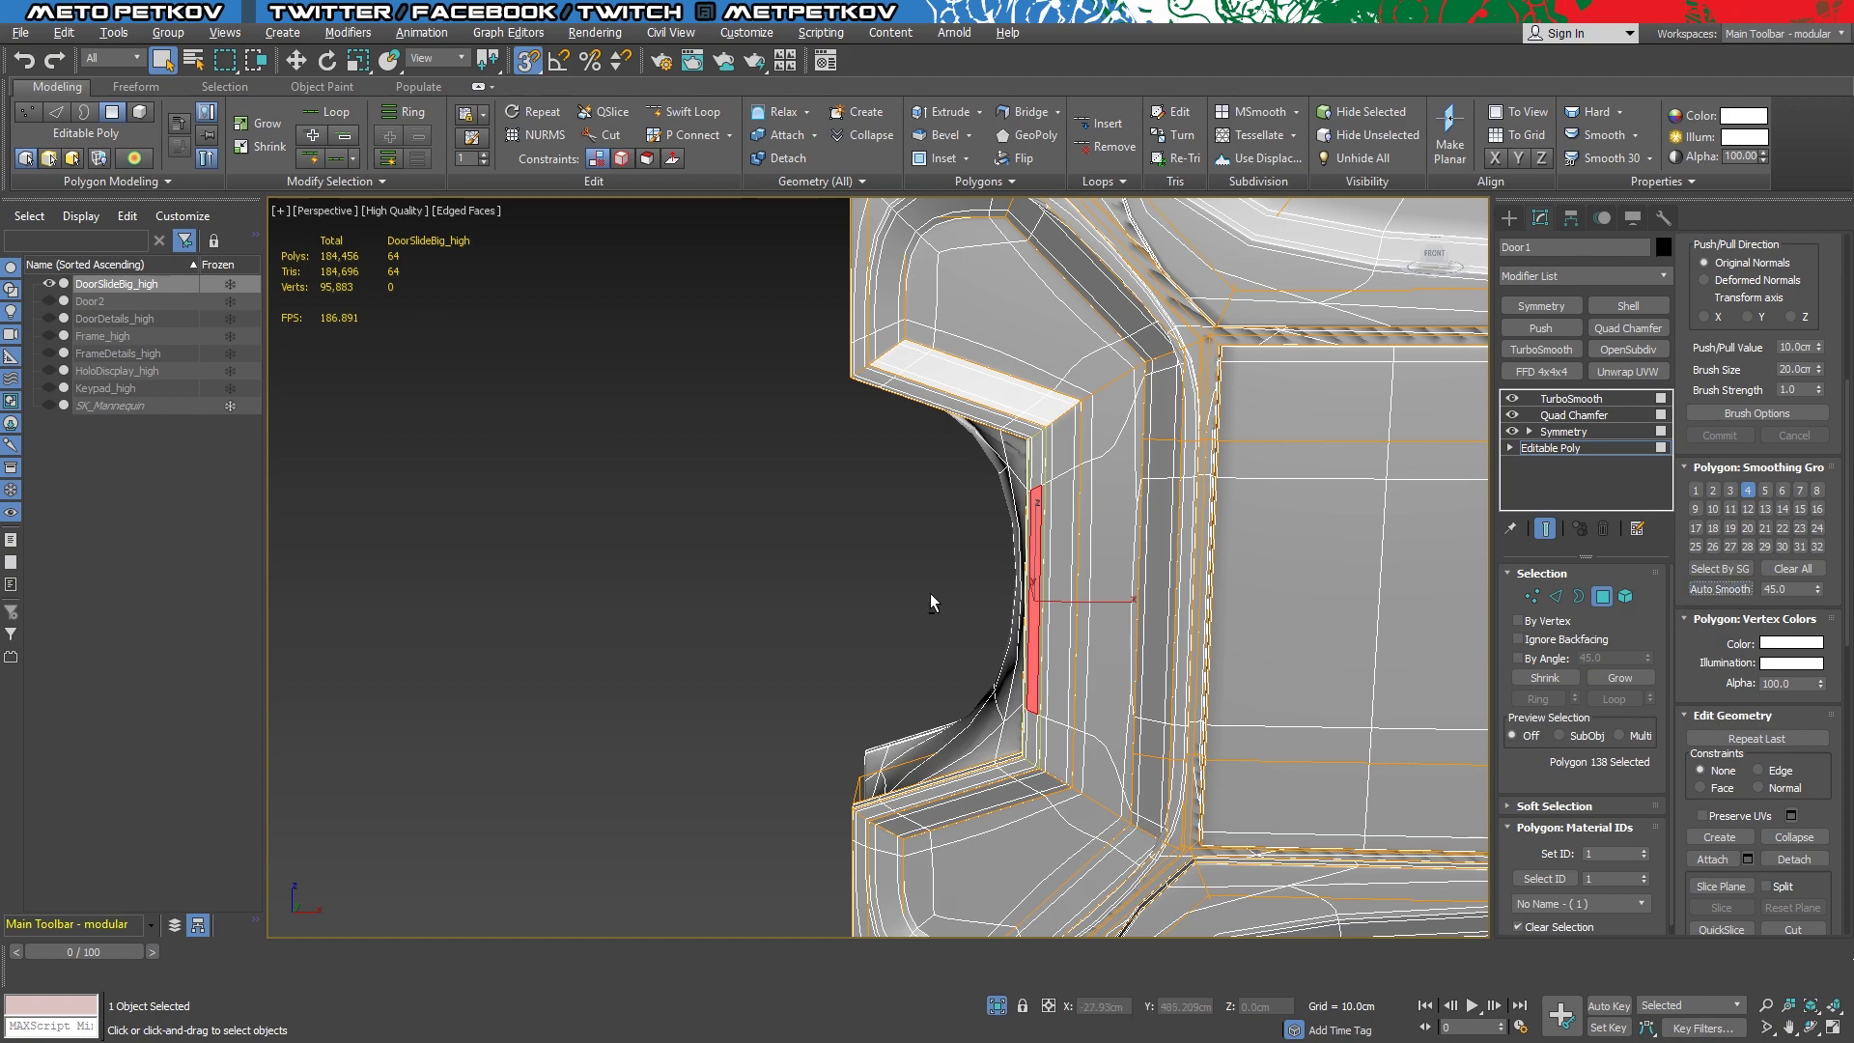
Check the smoothing groups of the notch faces and the diagonal chamfer face
{"action": "mouse_move", "coordinate": [930, 600]}
{"action": "middle_mouse_down", "text": "alt"}
{"action": "mouse_move", "coordinate": [943, 748]}
{"action": "mouse_move", "coordinate": [965, 676]}
{"action": "middle_mouse_up", "text": "alt"}
{"action": "left_click", "coordinate": [898, 464], "text": "ctrl"}
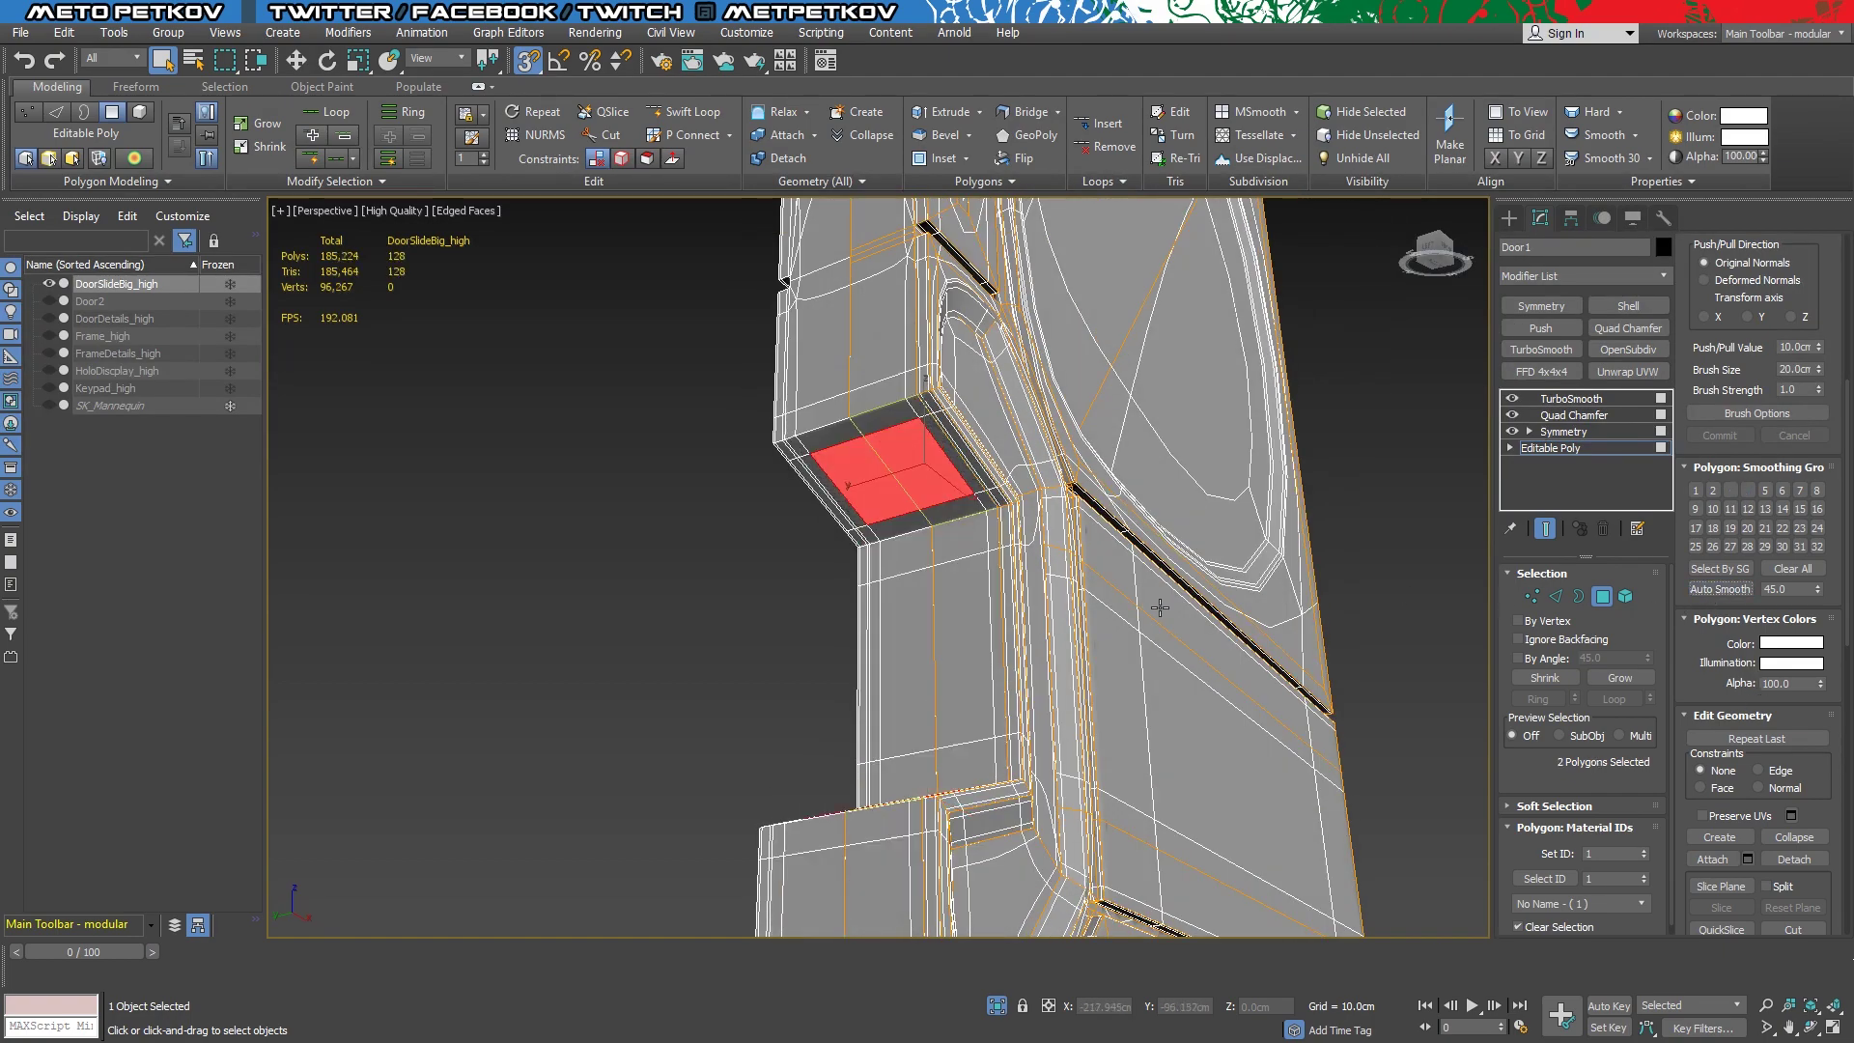
{"action": "middle_click_drag", "start_coordinate": [1159, 608], "coordinate": [947, 621], "text": "alt"}
{"action": "left_click", "coordinate": [951, 541]}
{"action": "mouse_move", "coordinate": [912, 697]}
{"action": "middle_mouse_down", "text": "alt"}
{"action": "mouse_move", "coordinate": [968, 771]}
{"action": "mouse_move", "coordinate": [1013, 397]}
{"action": "middle_mouse_up", "text": "alt"}
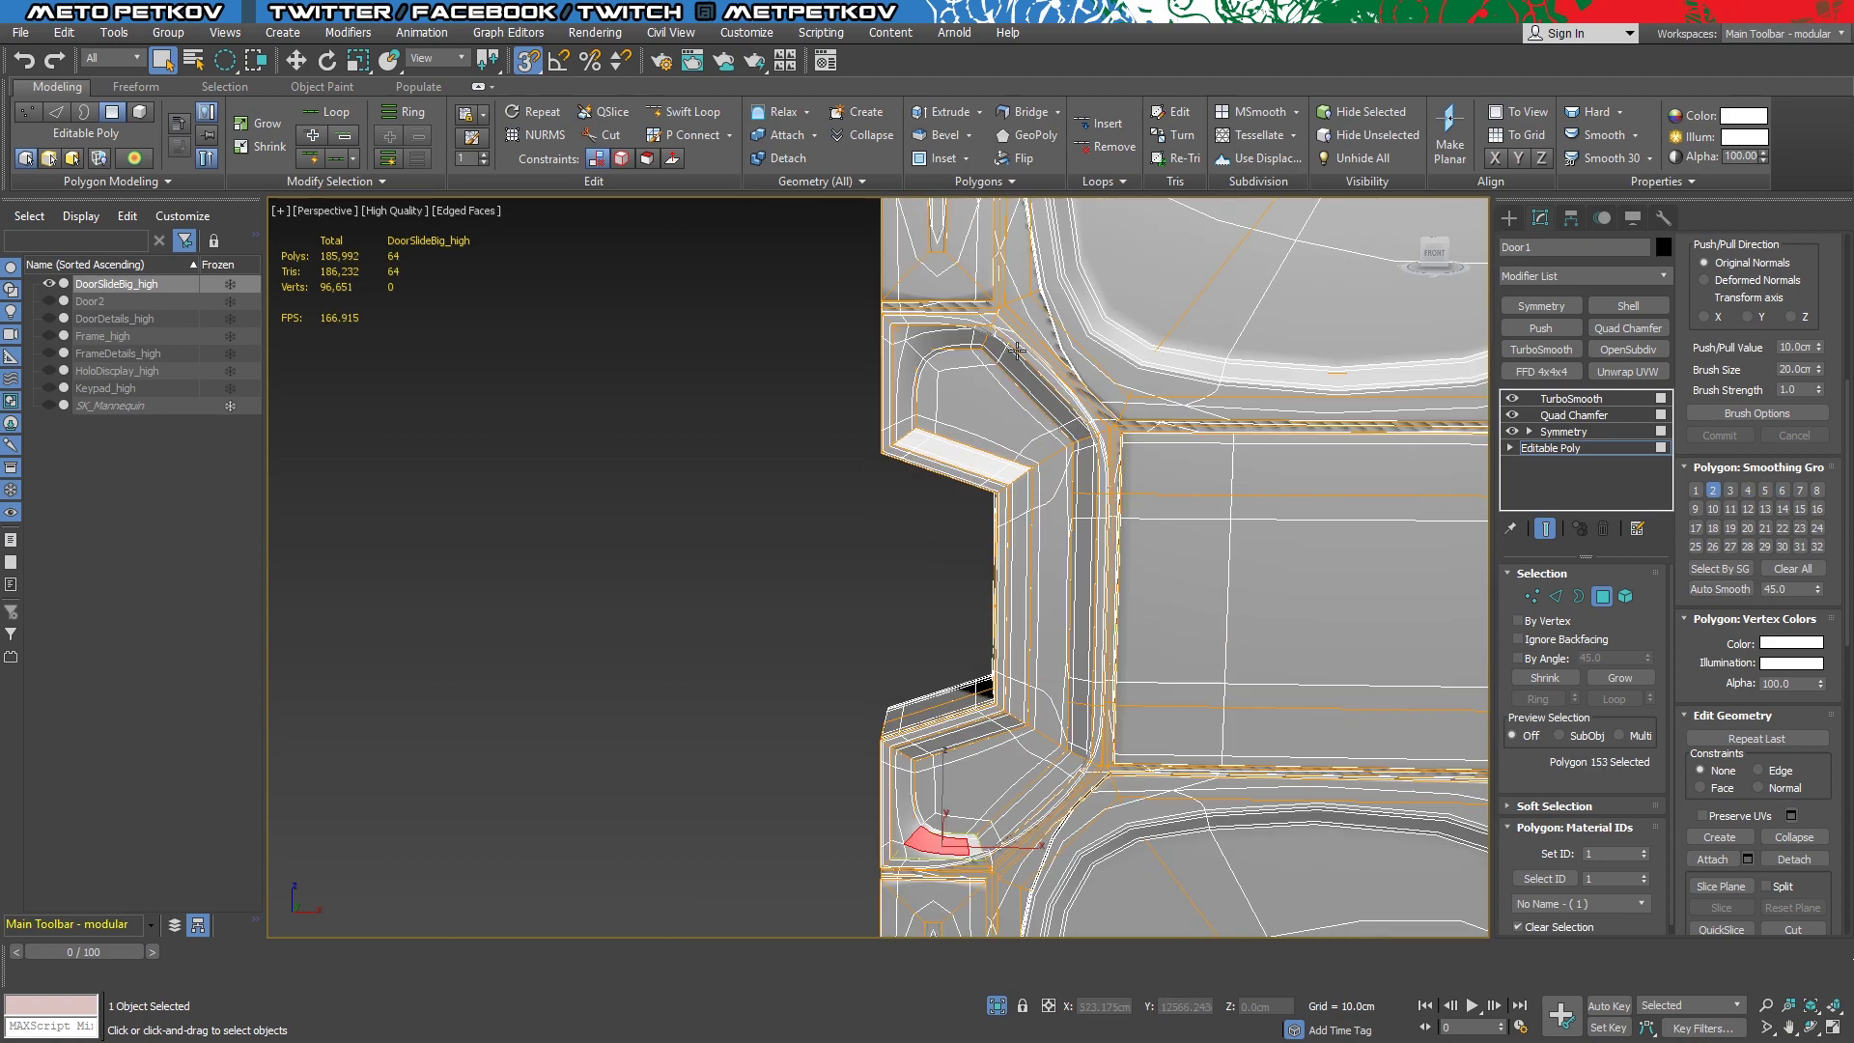
{"action": "middle_click_drag", "start_coordinate": [936, 506], "coordinate": [966, 541], "text": "alt"}
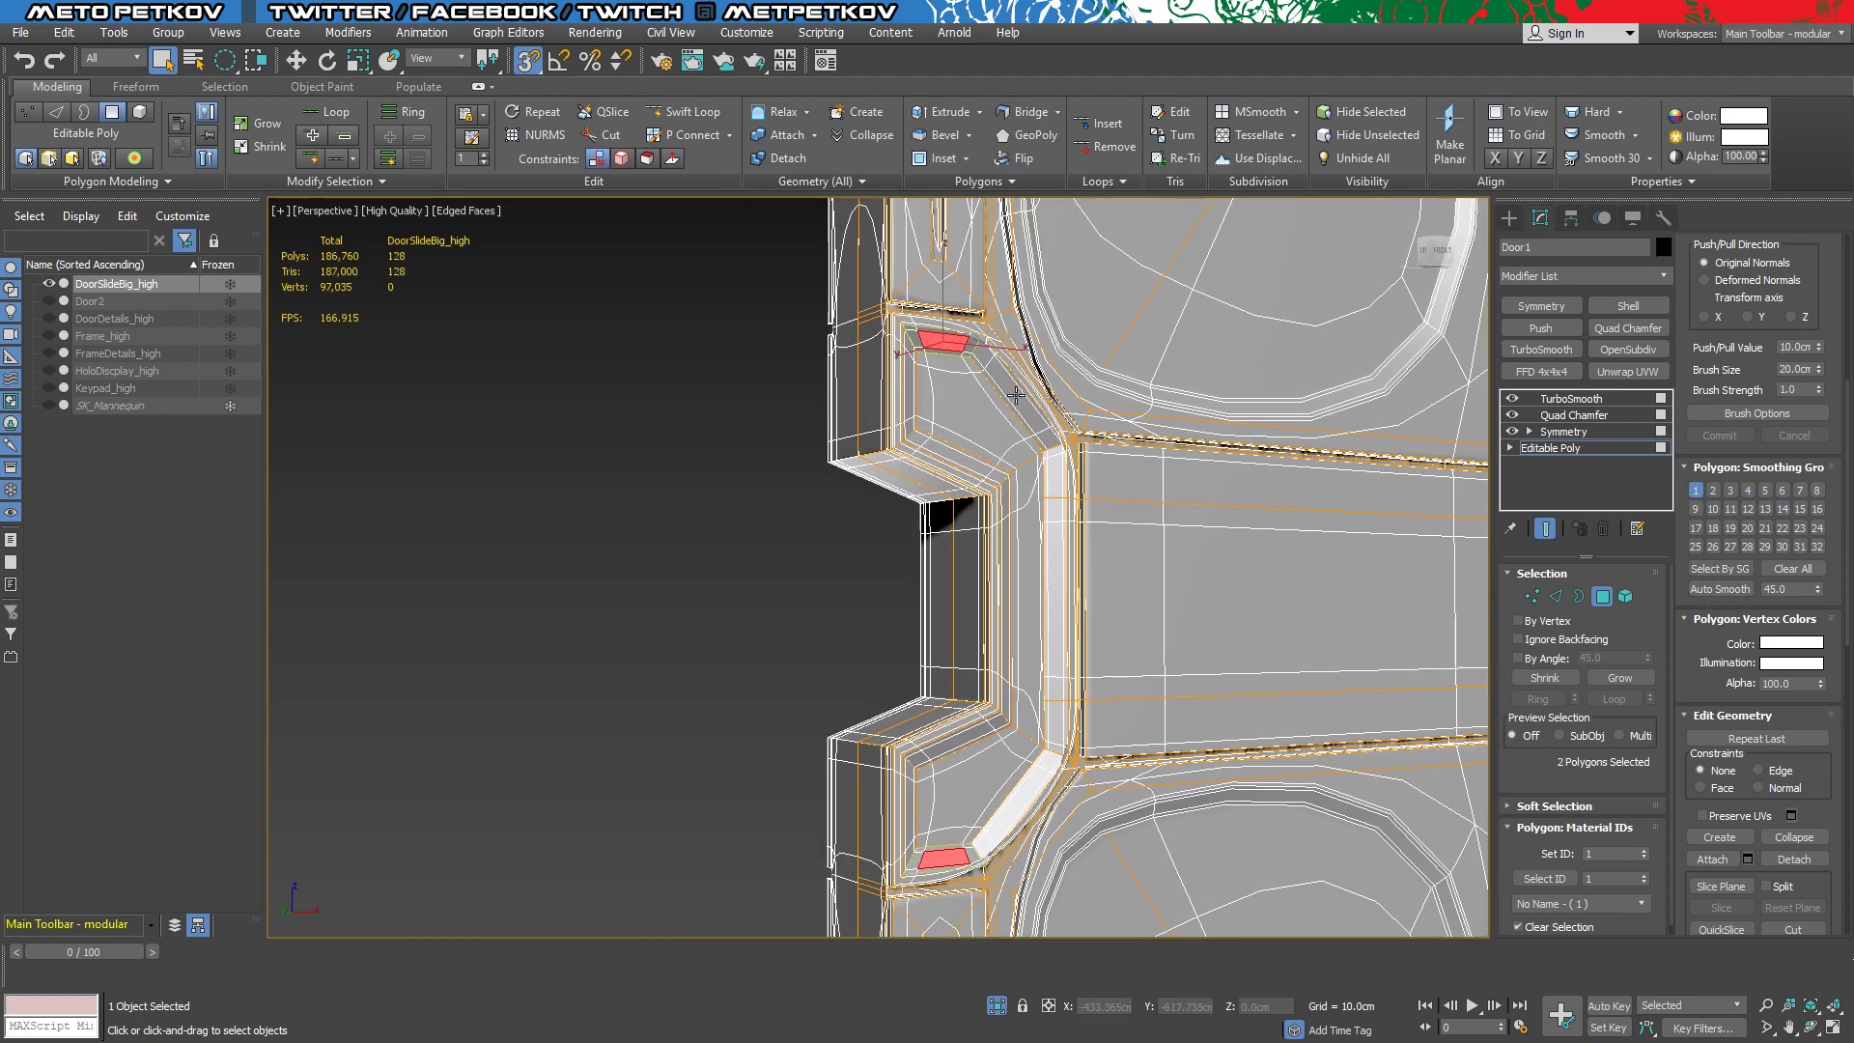
{"action": "left_click", "coordinate": [1009, 406]}
{"action": "mouse_move", "coordinate": [1009, 406]}
{"action": "middle_mouse_down", "text": "alt"}
{"action": "mouse_move", "coordinate": [1082, 695]}
{"action": "mouse_move", "coordinate": [1233, 679]}
{"action": "mouse_move", "coordinate": [1125, 541]}
{"action": "middle_mouse_up", "text": "alt"}
{"action": "left_click", "coordinate": [1233, 678]}
Assign the thin strip polygon on the inner frame edge to smoothing group 2
{"action": "left_click", "coordinate": [1031, 463]}
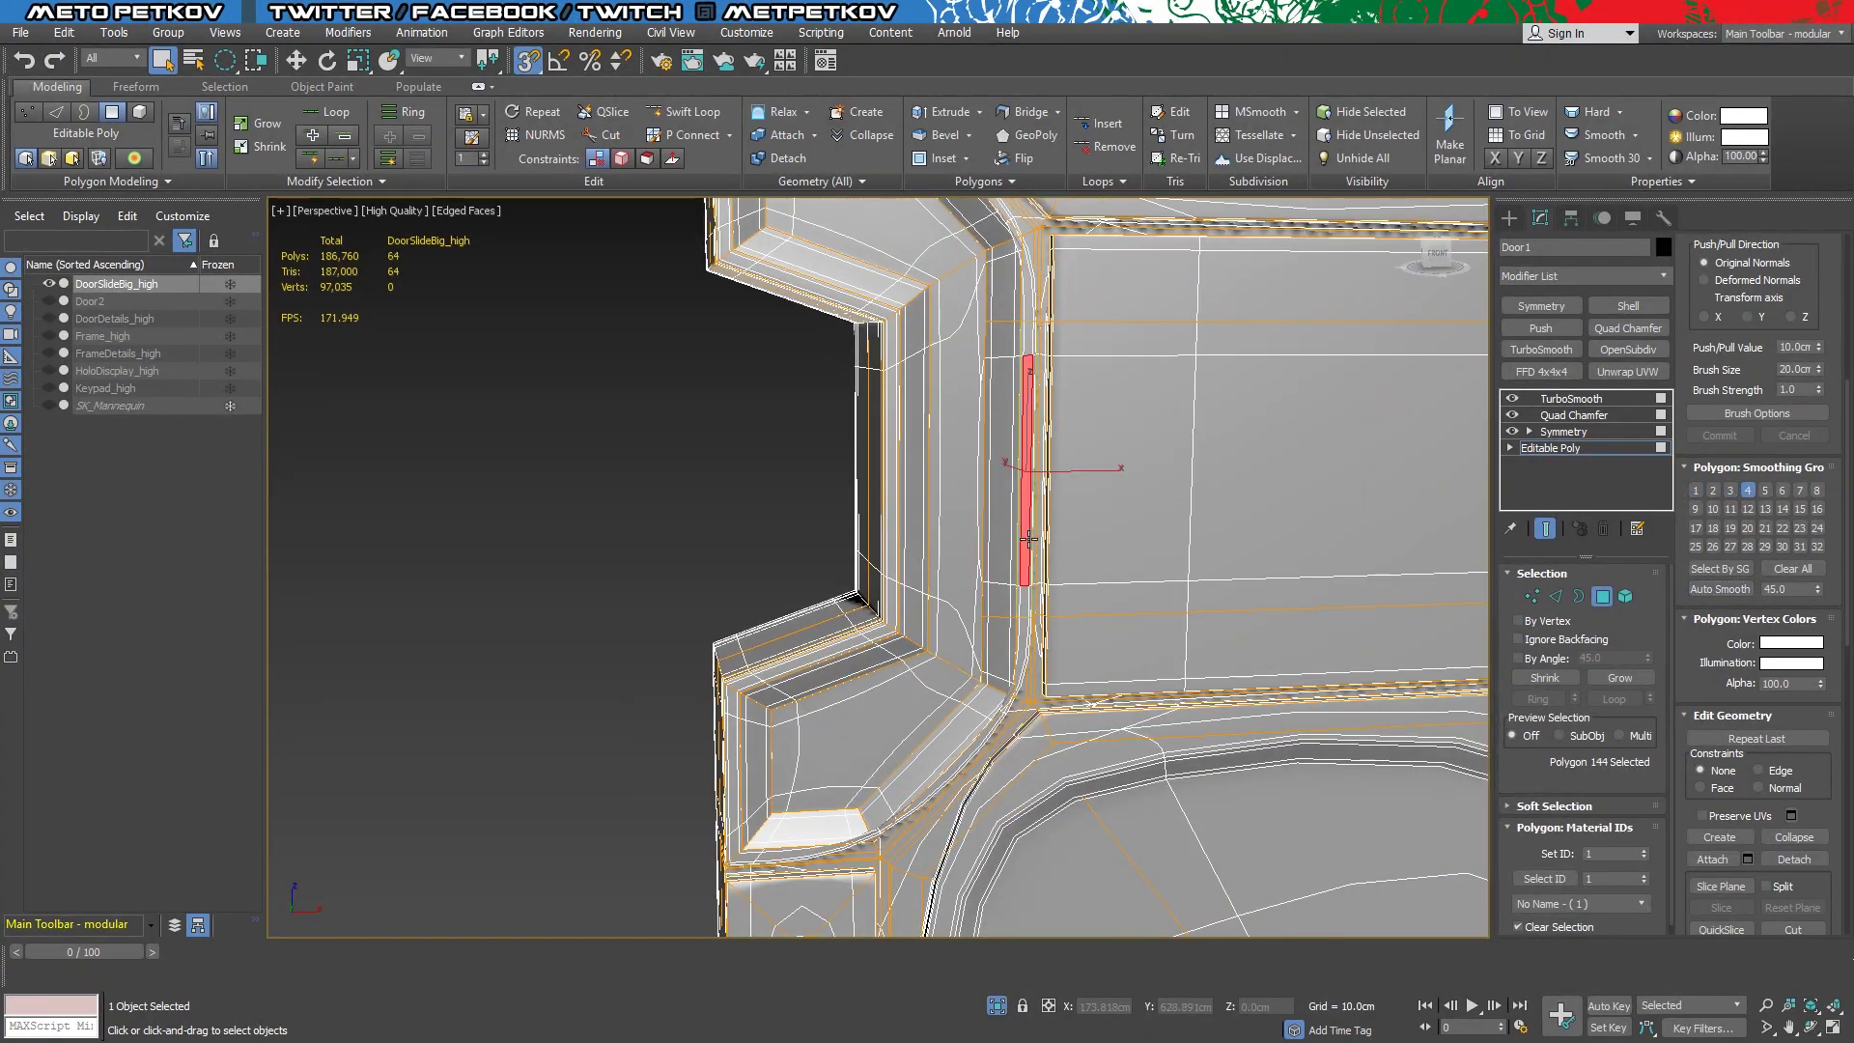
{"action": "mouse_move", "coordinate": [1031, 463]}
{"action": "middle_mouse_down", "text": "alt"}
{"action": "mouse_move", "coordinate": [1109, 550]}
{"action": "mouse_move", "coordinate": [1008, 411]}
{"action": "middle_mouse_up", "text": "alt"}
{"action": "middle_click_drag", "start_coordinate": [1334, 737], "coordinate": [1090, 782], "text": "alt"}
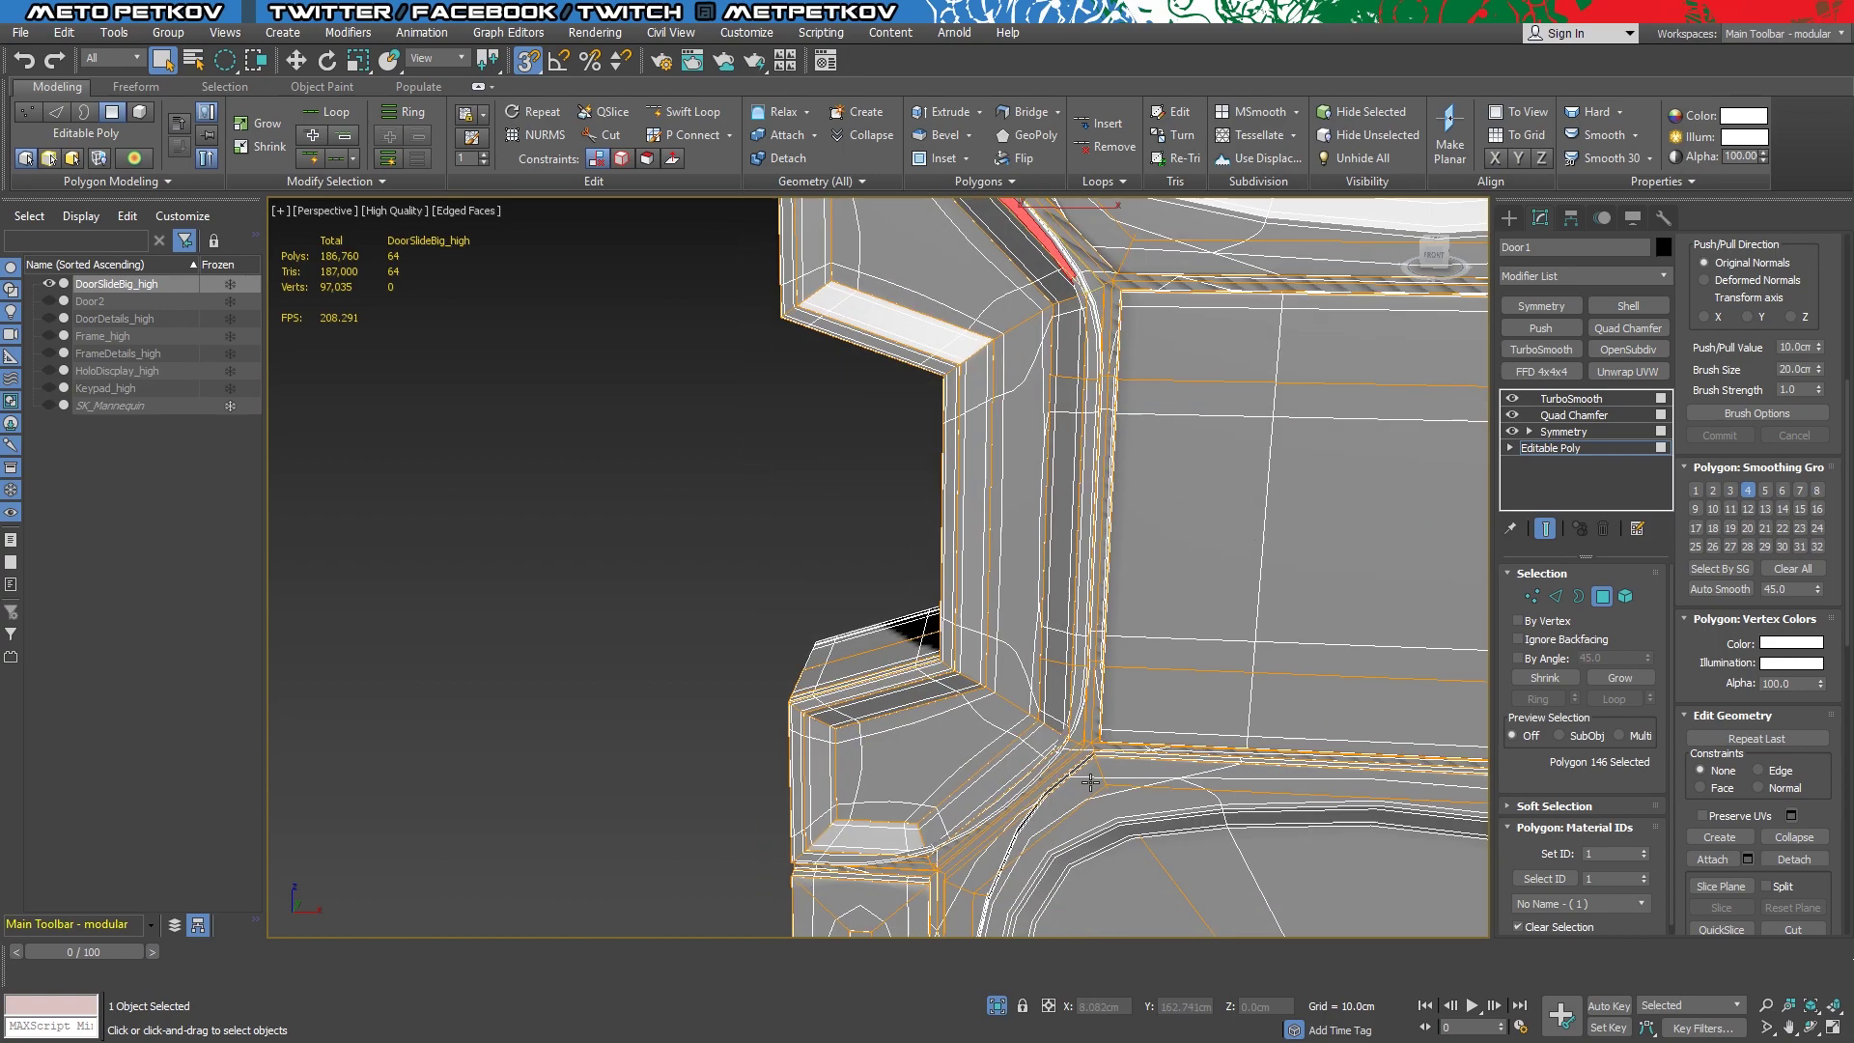
{"action": "middle_click_drag", "start_coordinate": [1307, 616], "coordinate": [1022, 480], "text": "alt"}
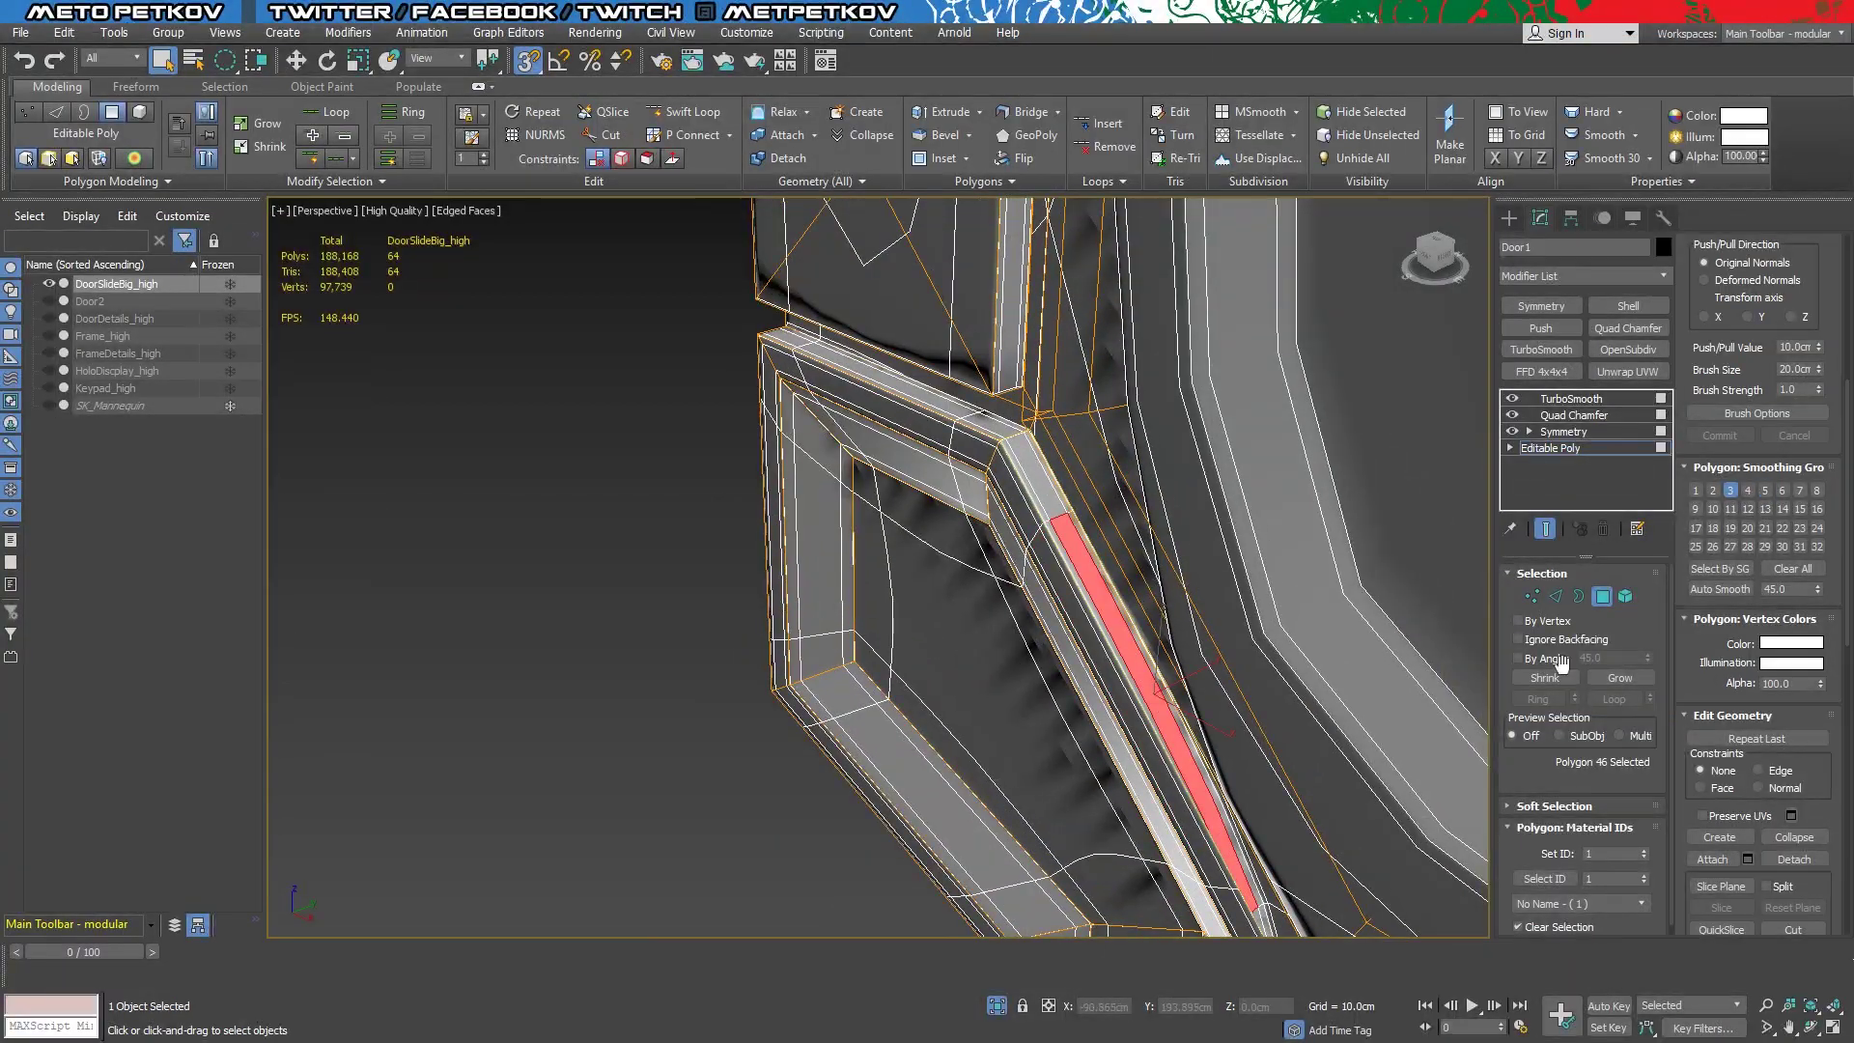
{"action": "left_click", "coordinate": [1159, 734]}
{"action": "middle_click_drag", "start_coordinate": [1159, 734], "coordinate": [1231, 513], "text": "alt"}
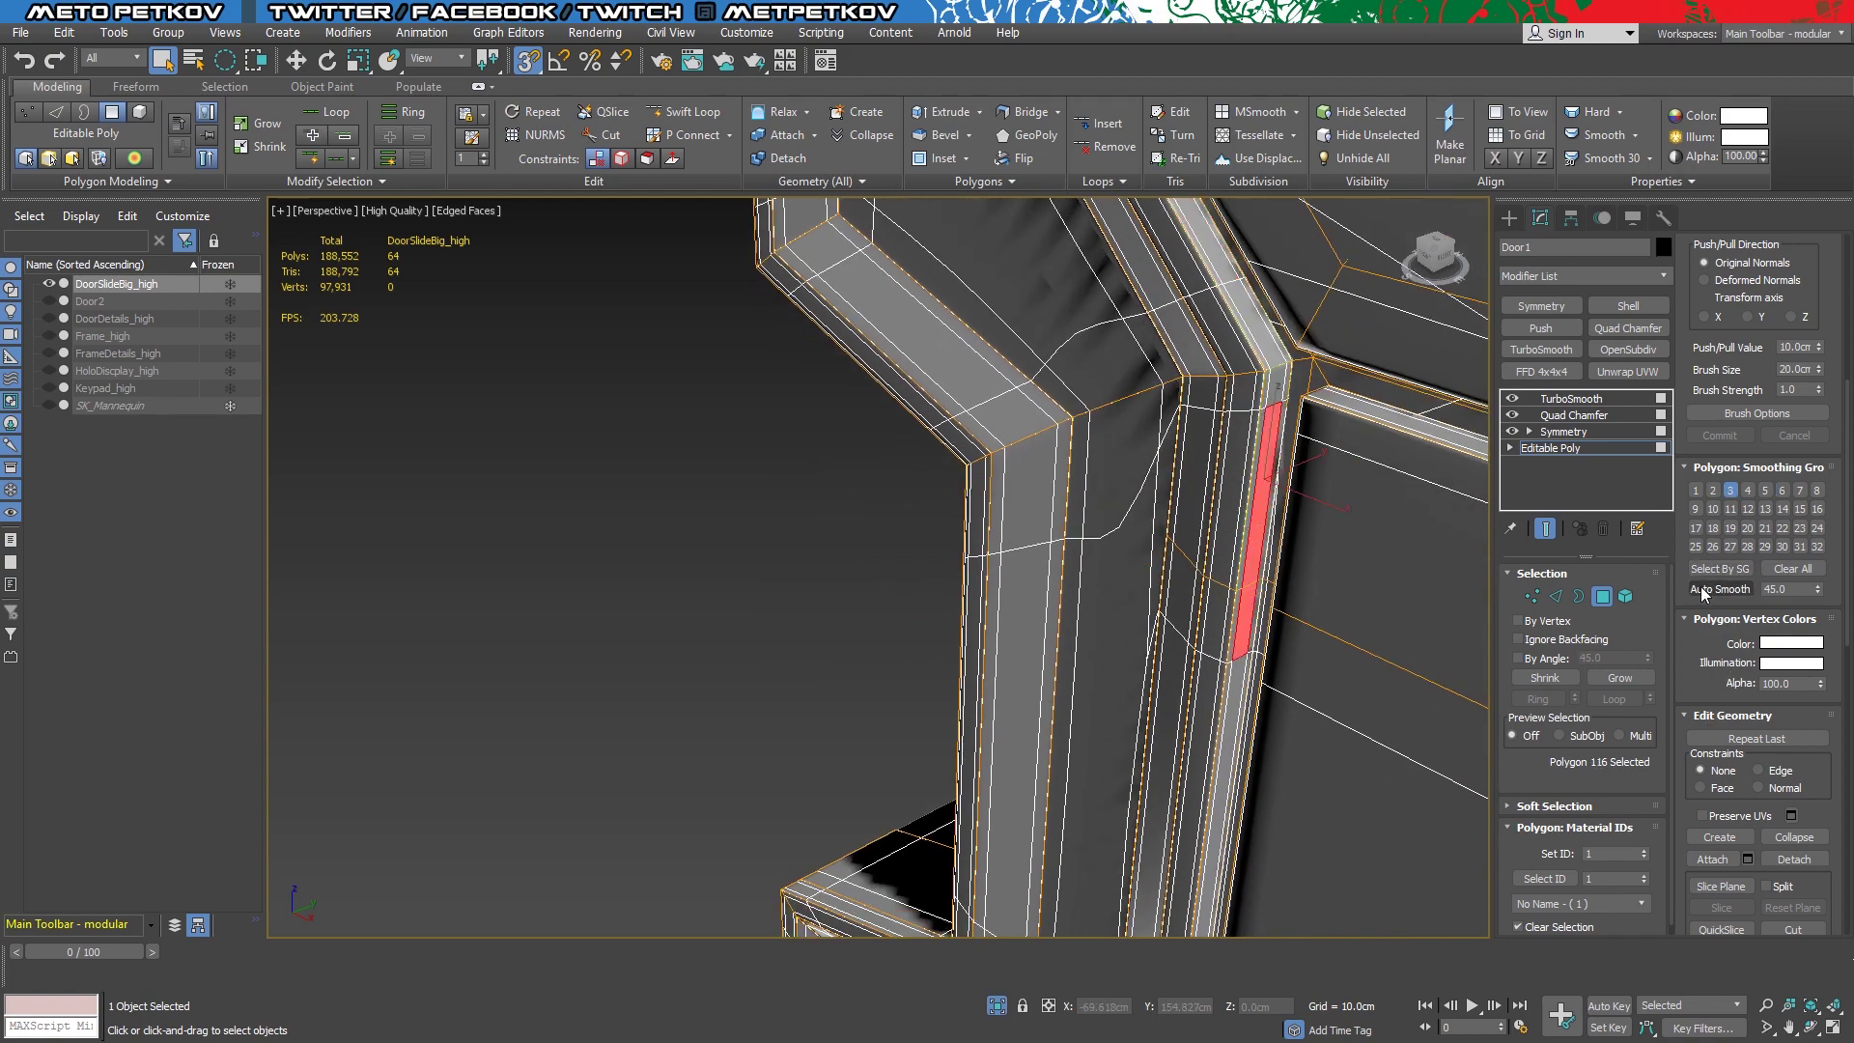
{"action": "left_click", "coordinate": [1703, 593]}
{"action": "scroll", "coordinate": [1255, 540], "scroll_direction": "up", "scroll_amount": 4}
{"action": "left_click", "coordinate": [1545, 529]}
Add neighbouring frame strip polygons and compare the TurboSmoothed result with the base mesh
{"action": "scroll", "coordinate": [1210, 576], "scroll_direction": "up", "scroll_amount": 2}
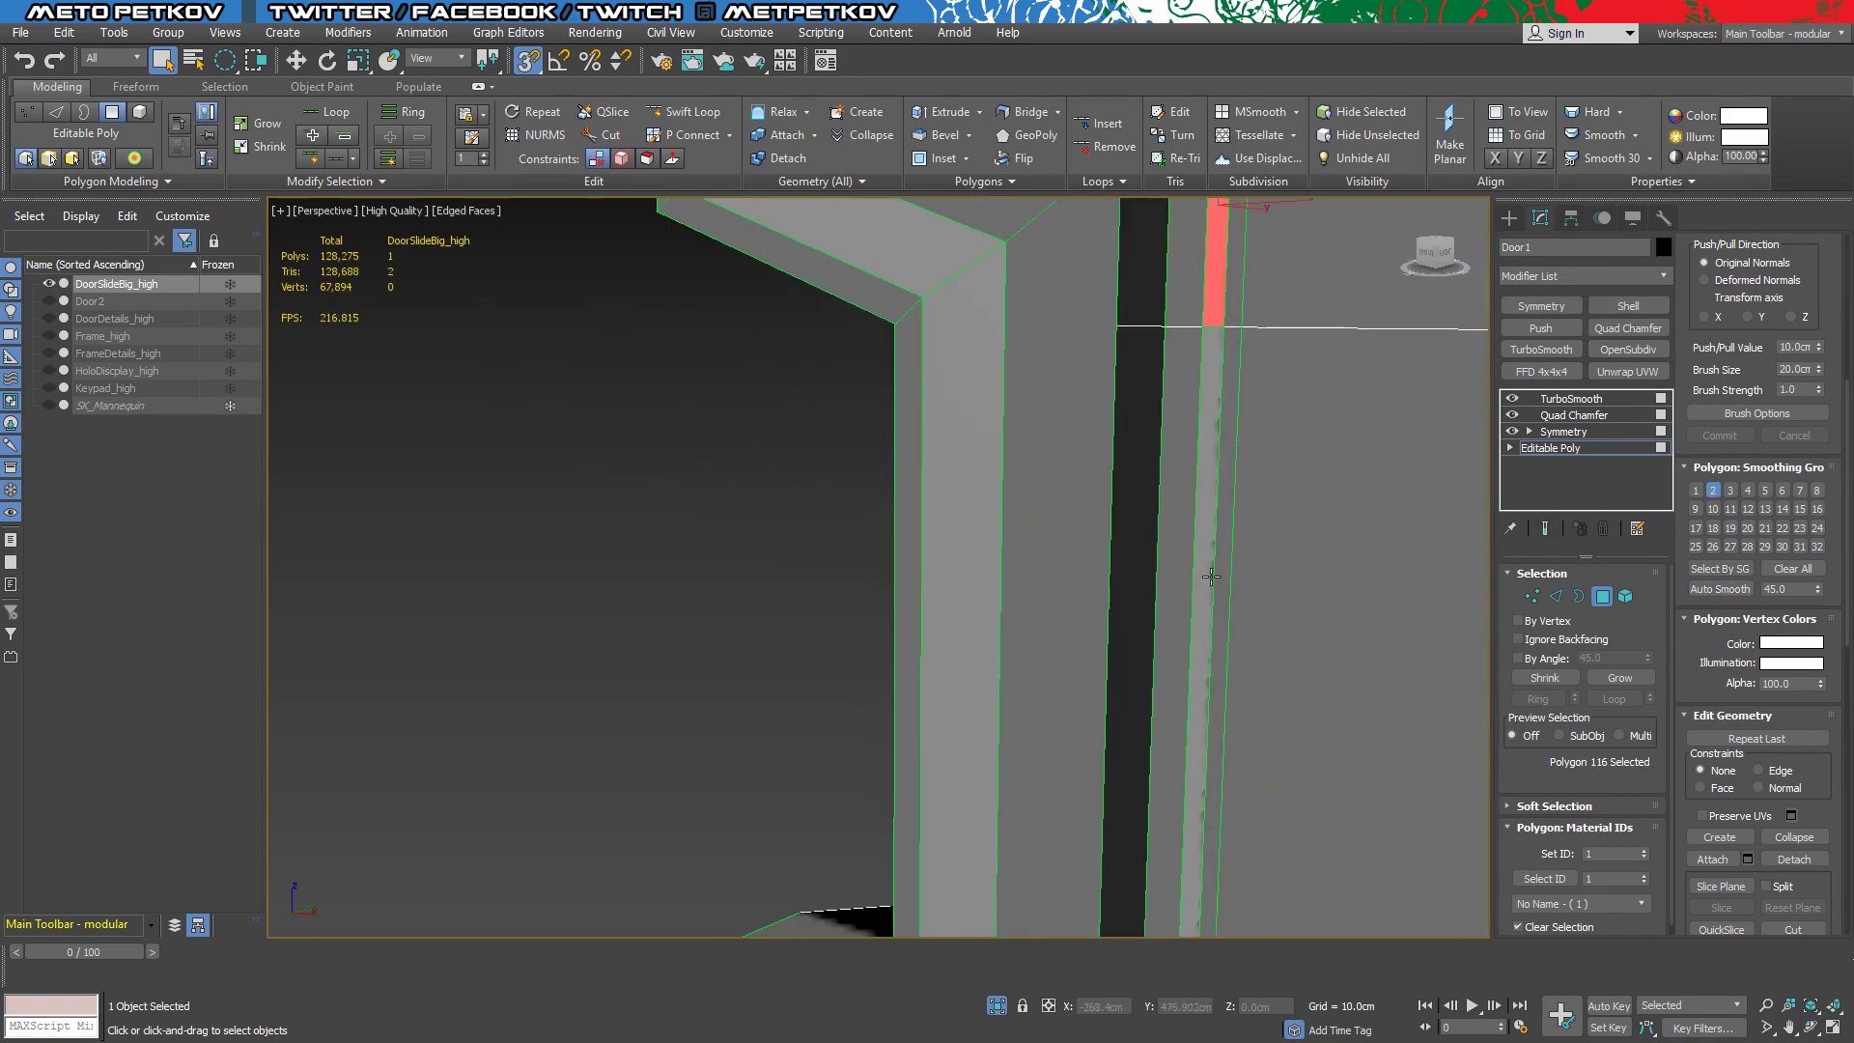
{"action": "mouse_move", "coordinate": [1210, 576]}
{"action": "middle_mouse_down", "text": "alt"}
{"action": "mouse_move", "coordinate": [1110, 666]}
{"action": "mouse_move", "coordinate": [1112, 923]}
{"action": "middle_mouse_up", "text": "alt"}
{"action": "left_click", "coordinate": [1106, 676], "text": "ctrl"}
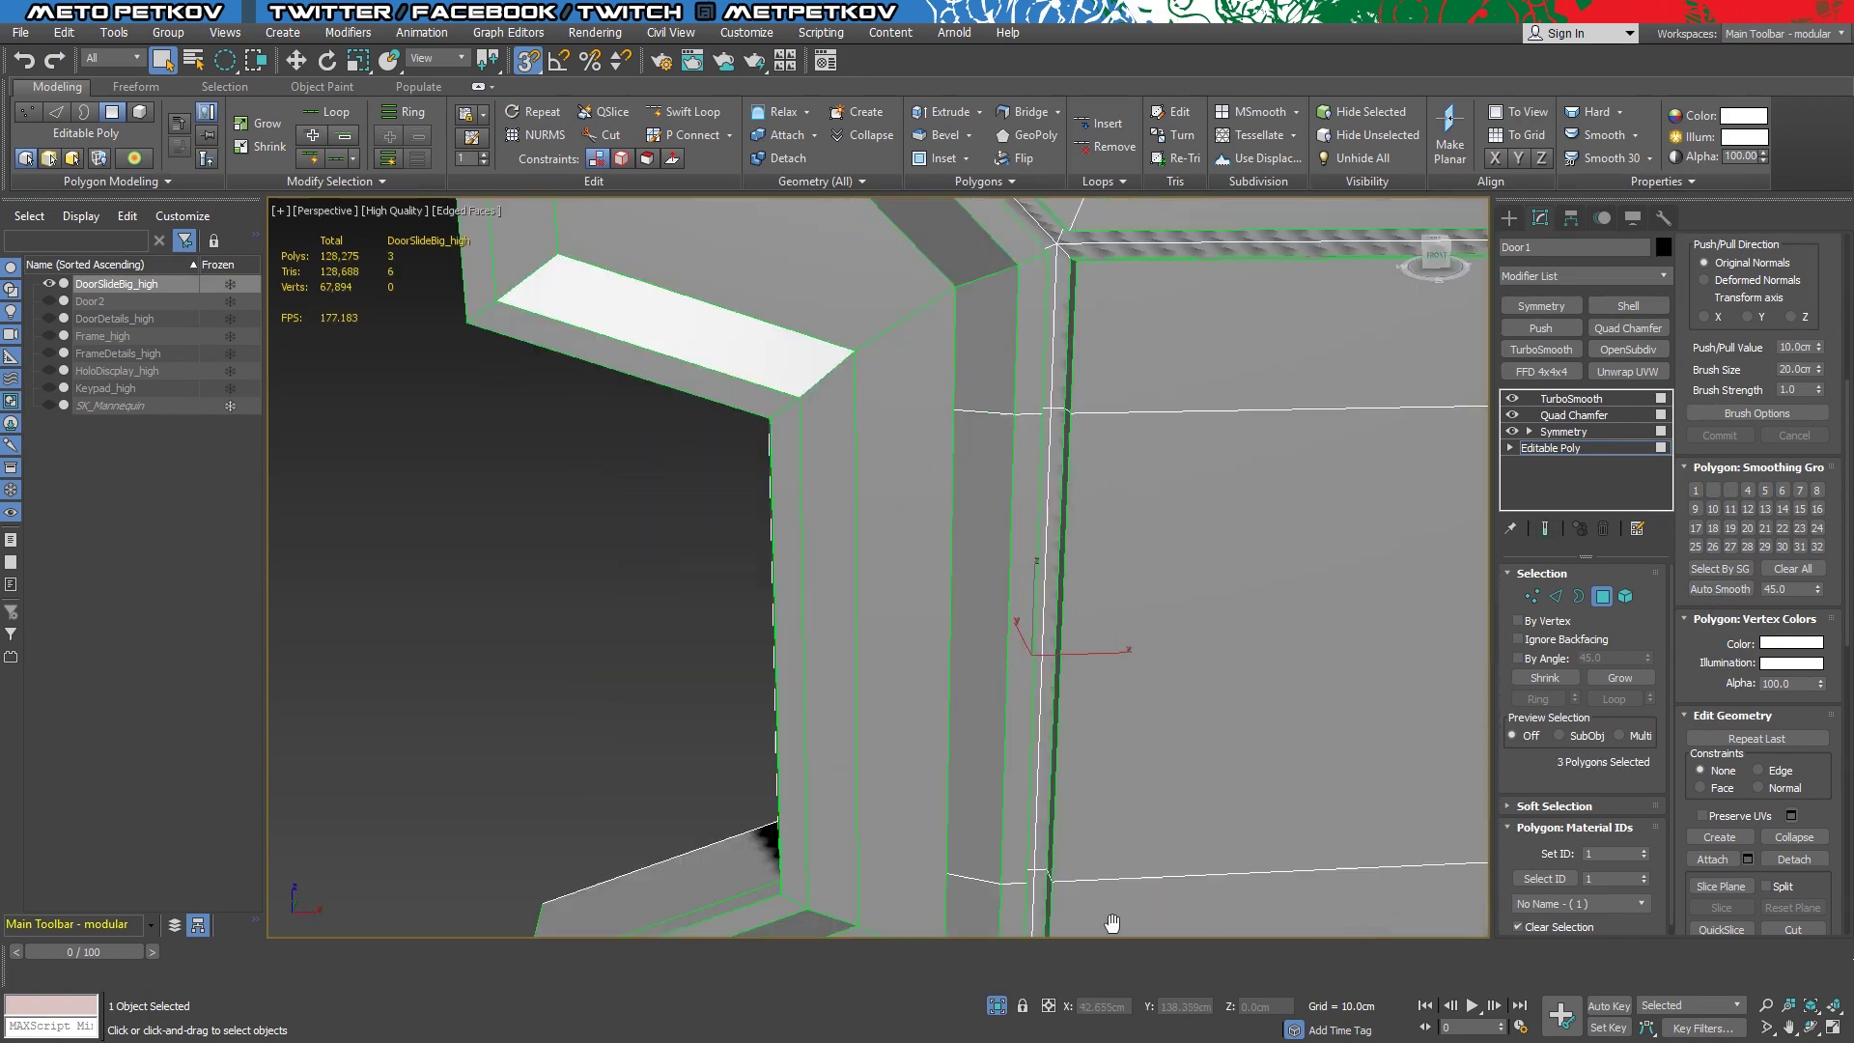
{"action": "scroll", "coordinate": [1158, 637], "scroll_direction": "down", "scroll_amount": 3}
{"action": "mouse_move", "coordinate": [1159, 637]}
{"action": "middle_mouse_down", "text": "alt"}
{"action": "mouse_move", "coordinate": [1226, 647]}
{"action": "mouse_move", "coordinate": [1117, 753]}
{"action": "mouse_move", "coordinate": [921, 692]}
{"action": "middle_mouse_up", "text": "alt"}
{"action": "left_click", "coordinate": [1545, 529]}
{"action": "left_click", "coordinate": [1548, 532]}
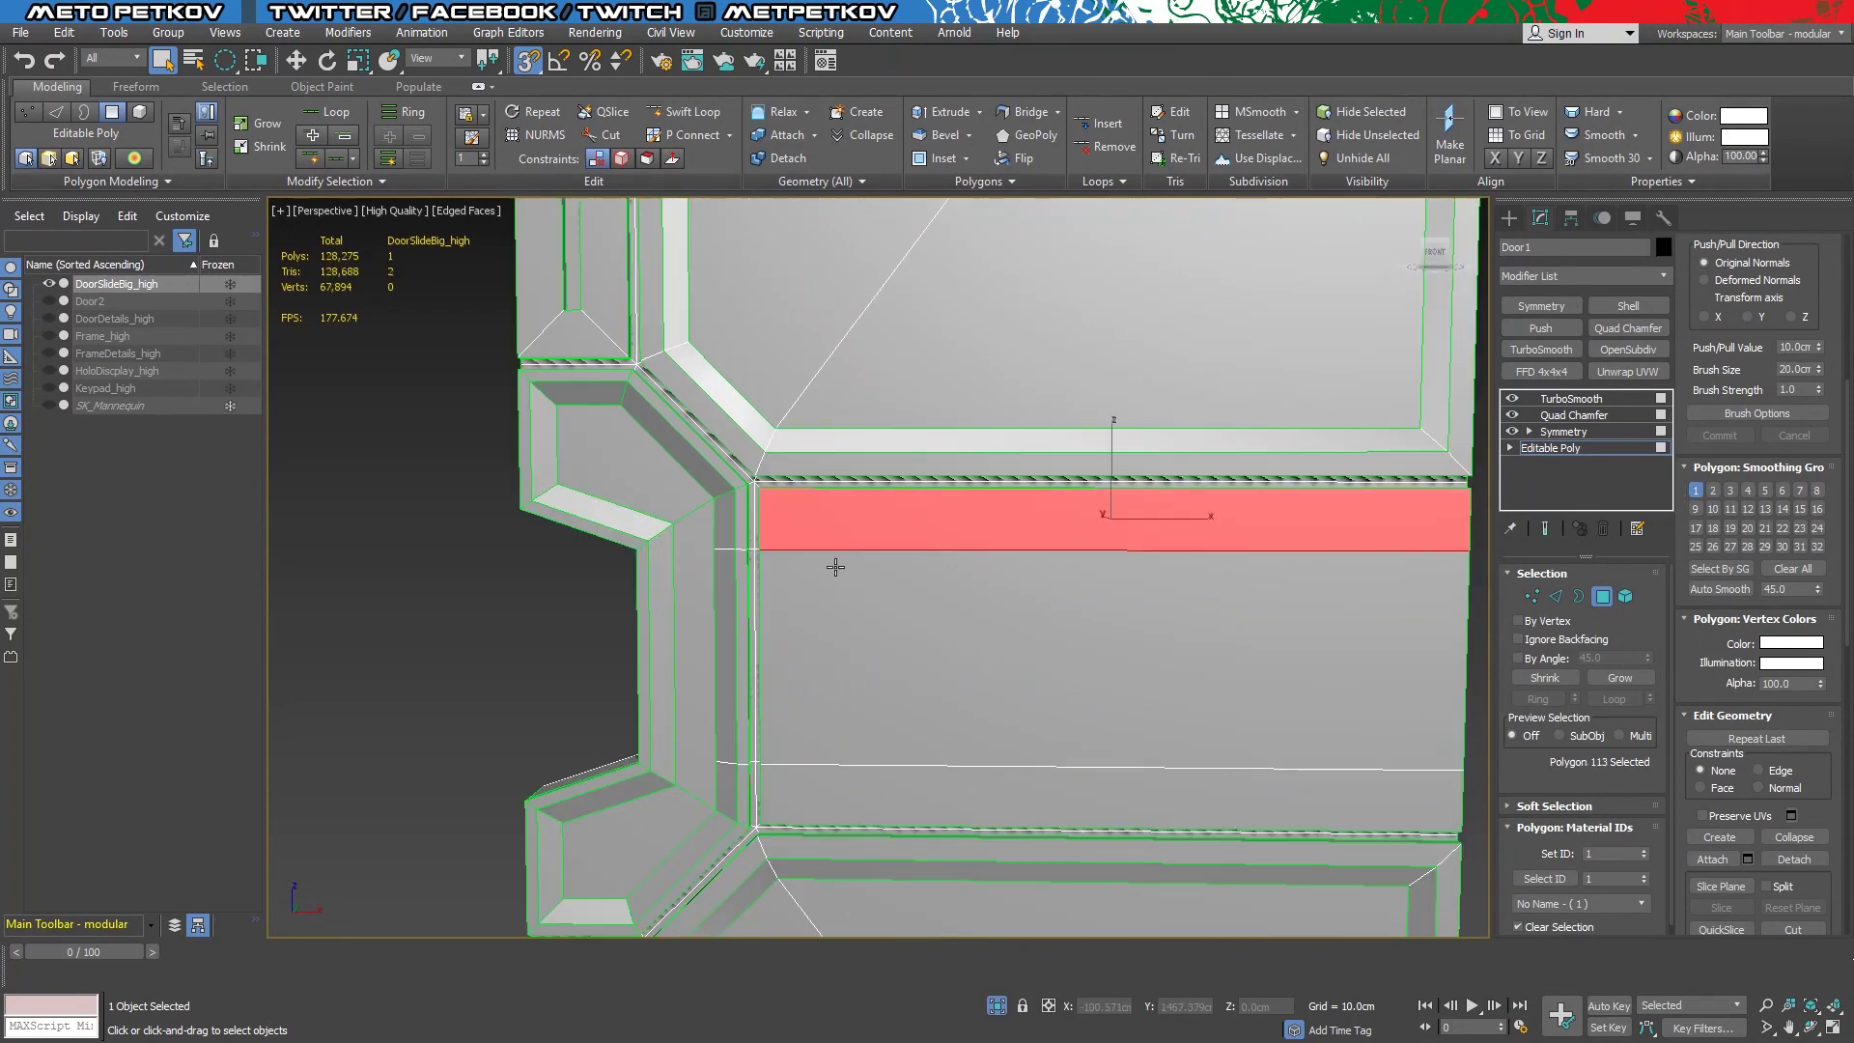
{"action": "key", "text": "z"}
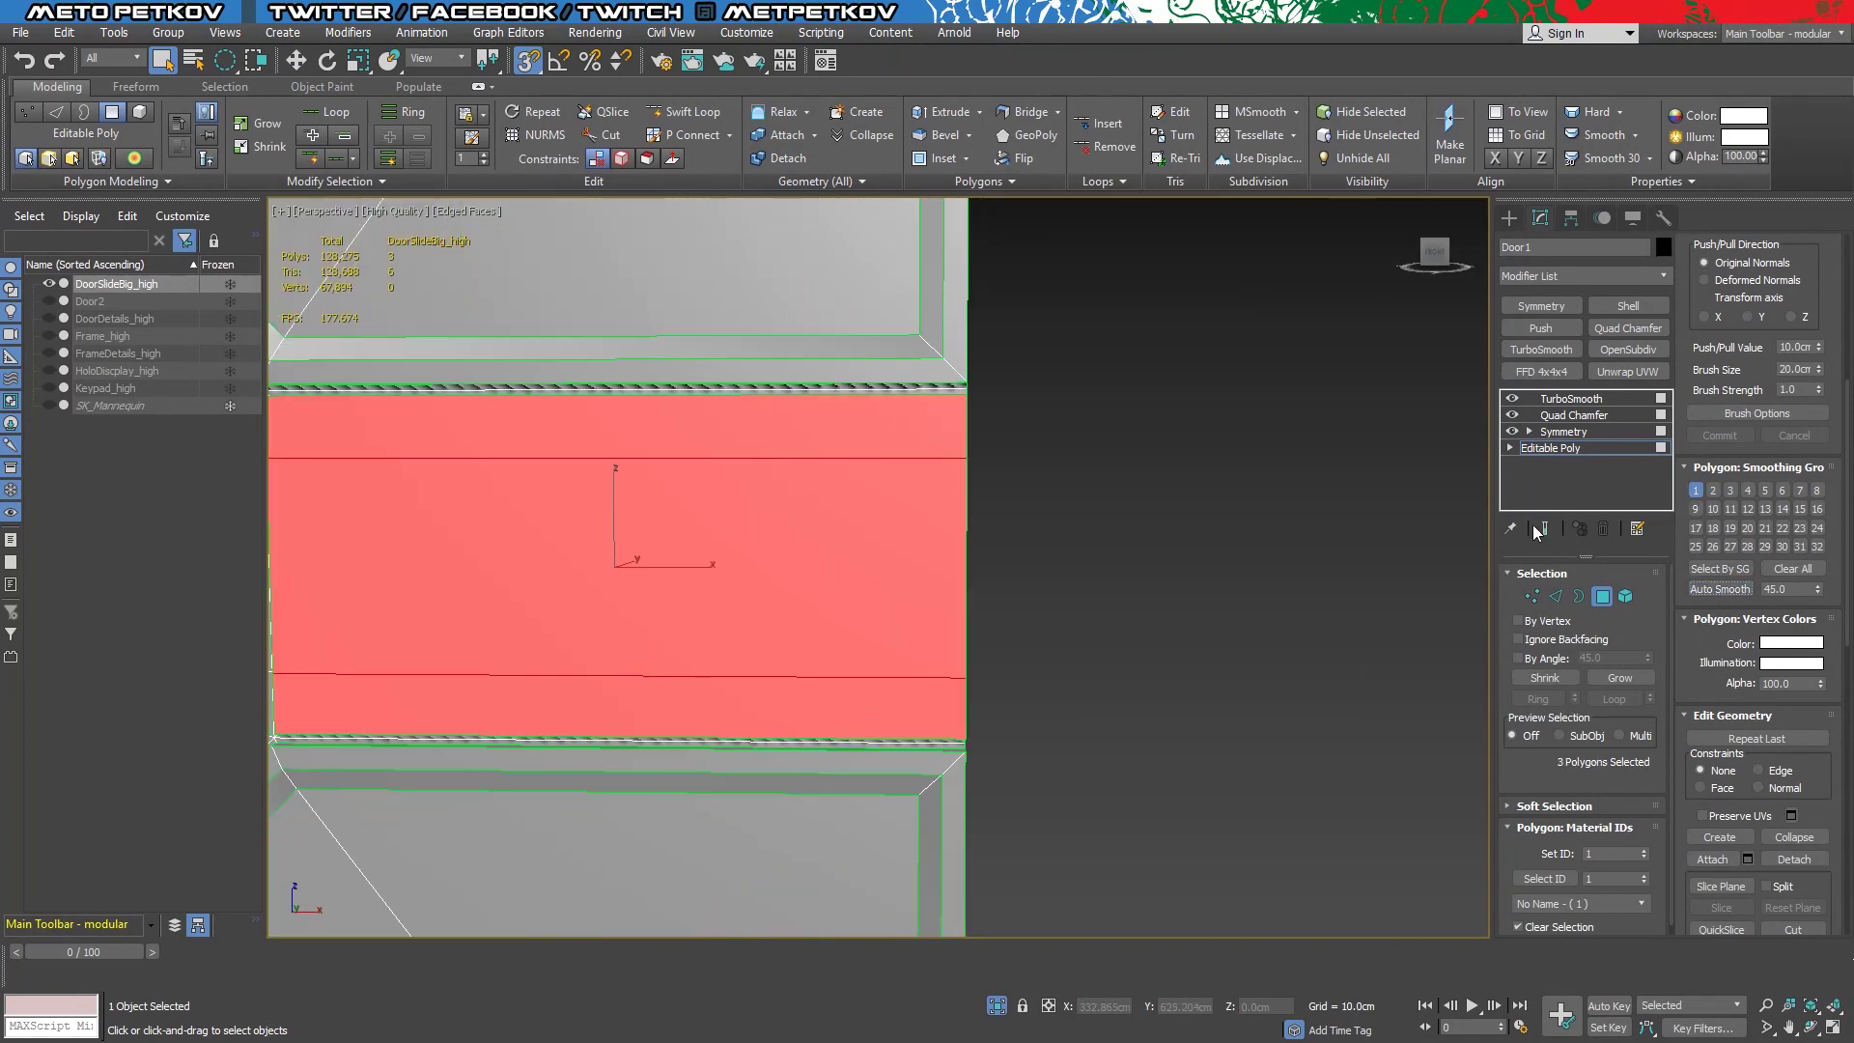
{"action": "left_click", "coordinate": [1539, 528]}
{"action": "left_click", "coordinate": [1545, 528]}
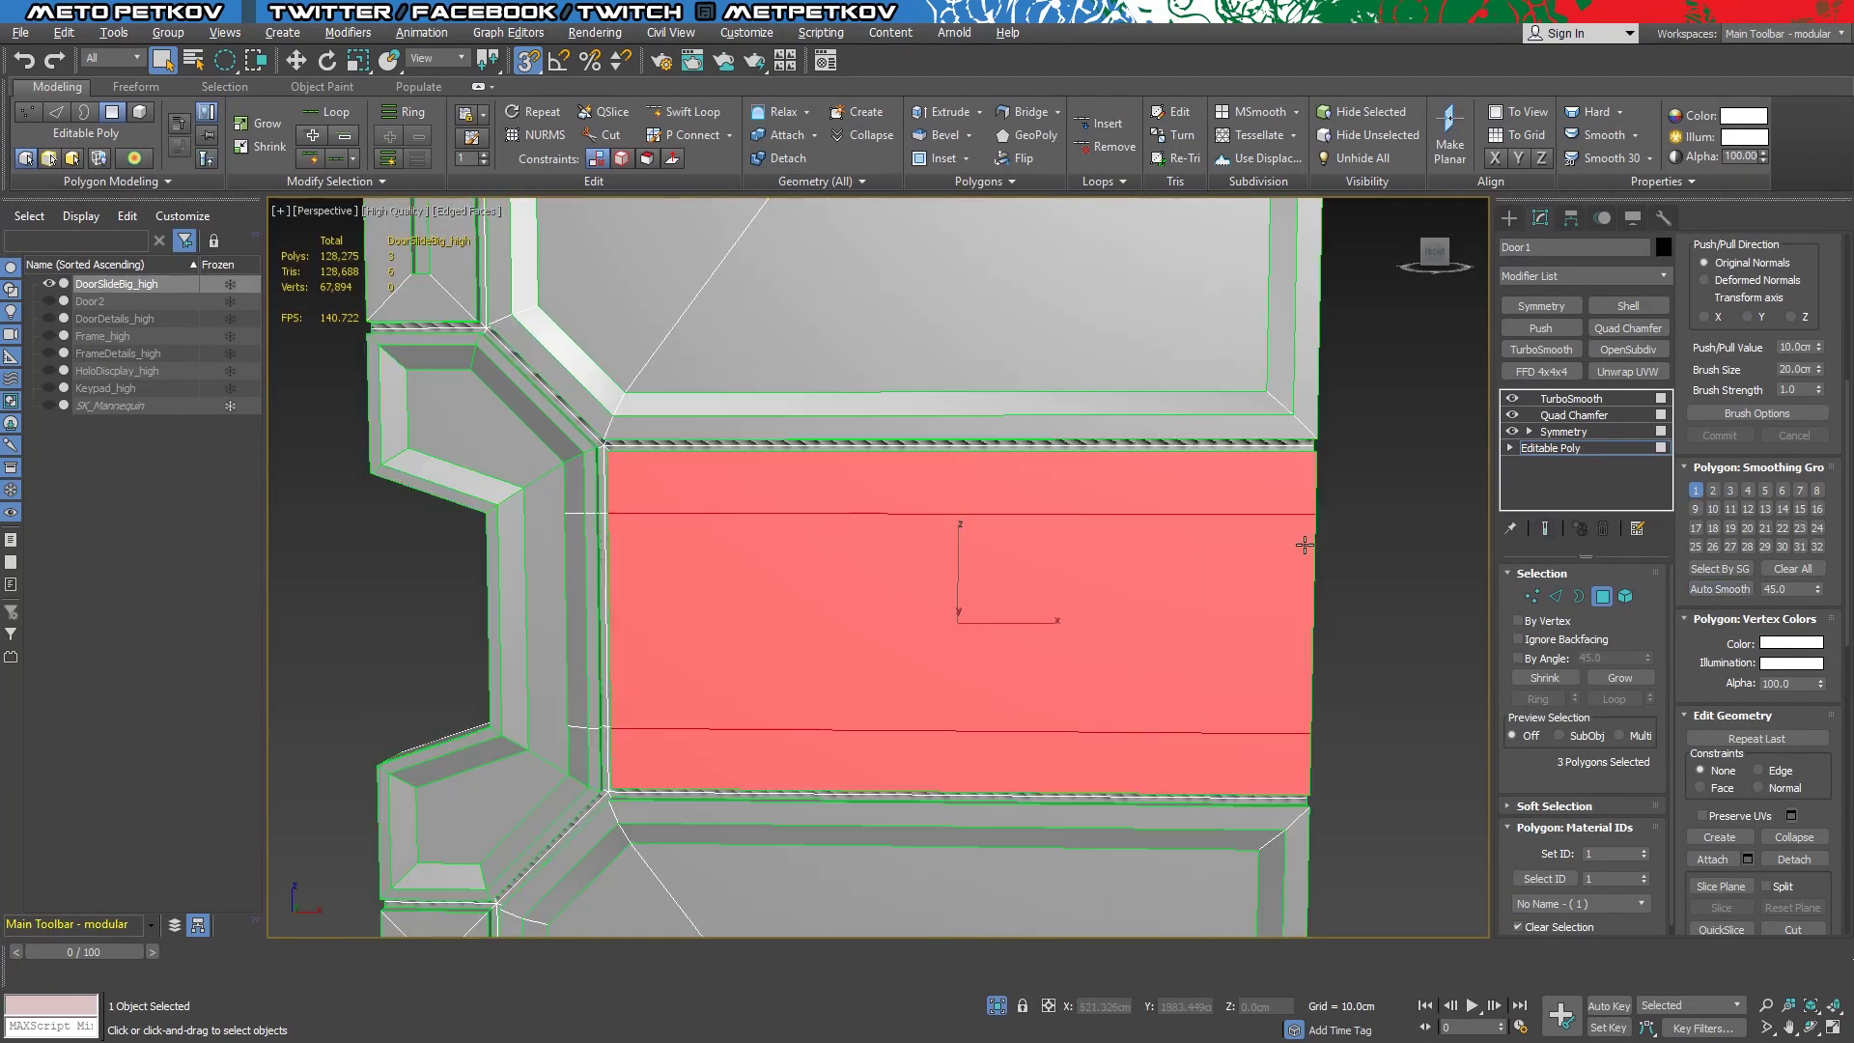
Extend the polygon selection along the L-shaped corner strip of the frame
{"action": "scroll", "coordinate": [830, 618], "scroll_direction": "up", "scroll_amount": 5}
{"action": "middle_click_drag", "start_coordinate": [830, 618], "coordinate": [745, 629], "text": "alt"}
{"action": "left_click", "coordinate": [745, 630], "text": "ctrl"}
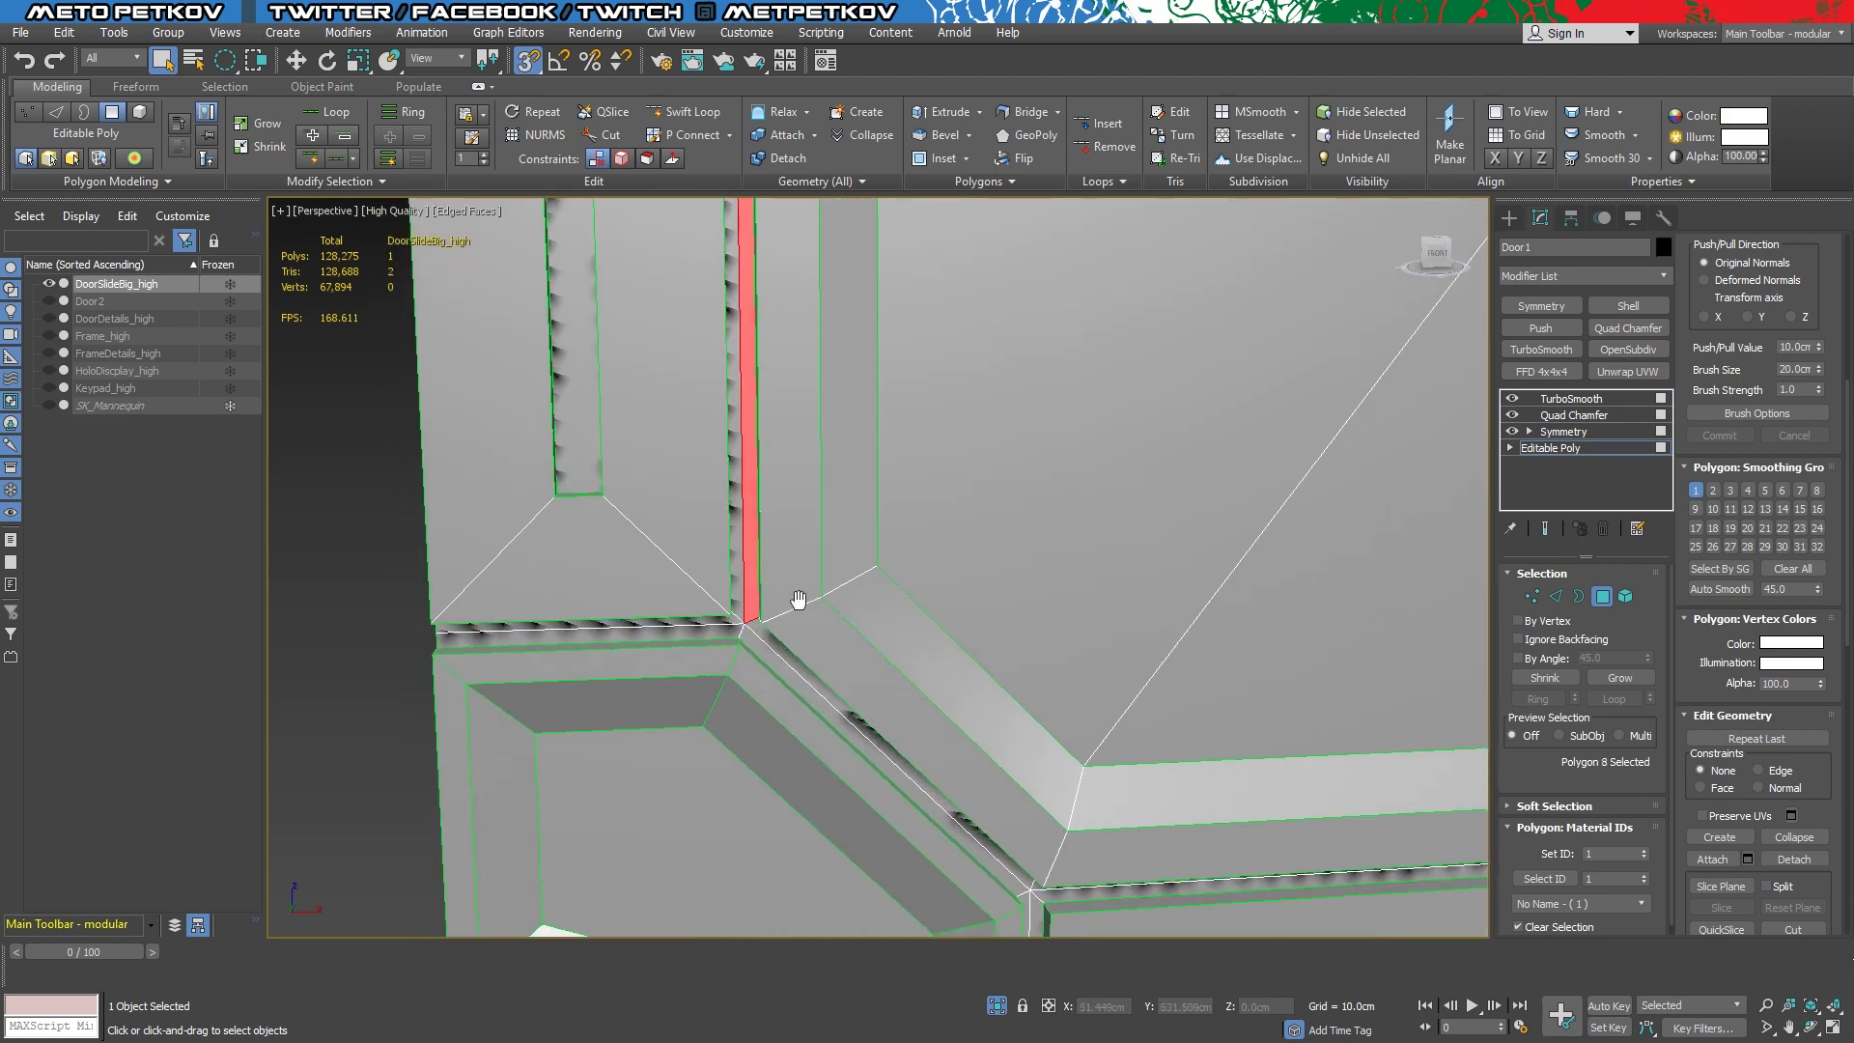
{"action": "left_click", "coordinate": [773, 801], "text": "shift"}
{"action": "mouse_move", "coordinate": [772, 802]}
{"action": "middle_mouse_down", "text": "alt"}
{"action": "mouse_move", "coordinate": [919, 673]}
{"action": "mouse_move", "coordinate": [526, 655]}
{"action": "mouse_move", "coordinate": [1014, 414]}
{"action": "mouse_move", "coordinate": [773, 343]}
{"action": "middle_mouse_up", "text": "alt"}
{"action": "left_click", "coordinate": [919, 673], "text": "alt"}
{"action": "mouse_move", "coordinate": [966, 541]}
{"action": "middle_mouse_down"}
{"action": "mouse_move", "coordinate": [828, 447]}
{"action": "mouse_move", "coordinate": [742, 310]}
{"action": "middle_mouse_up"}
{"action": "left_click", "coordinate": [743, 304], "text": "ctrl"}
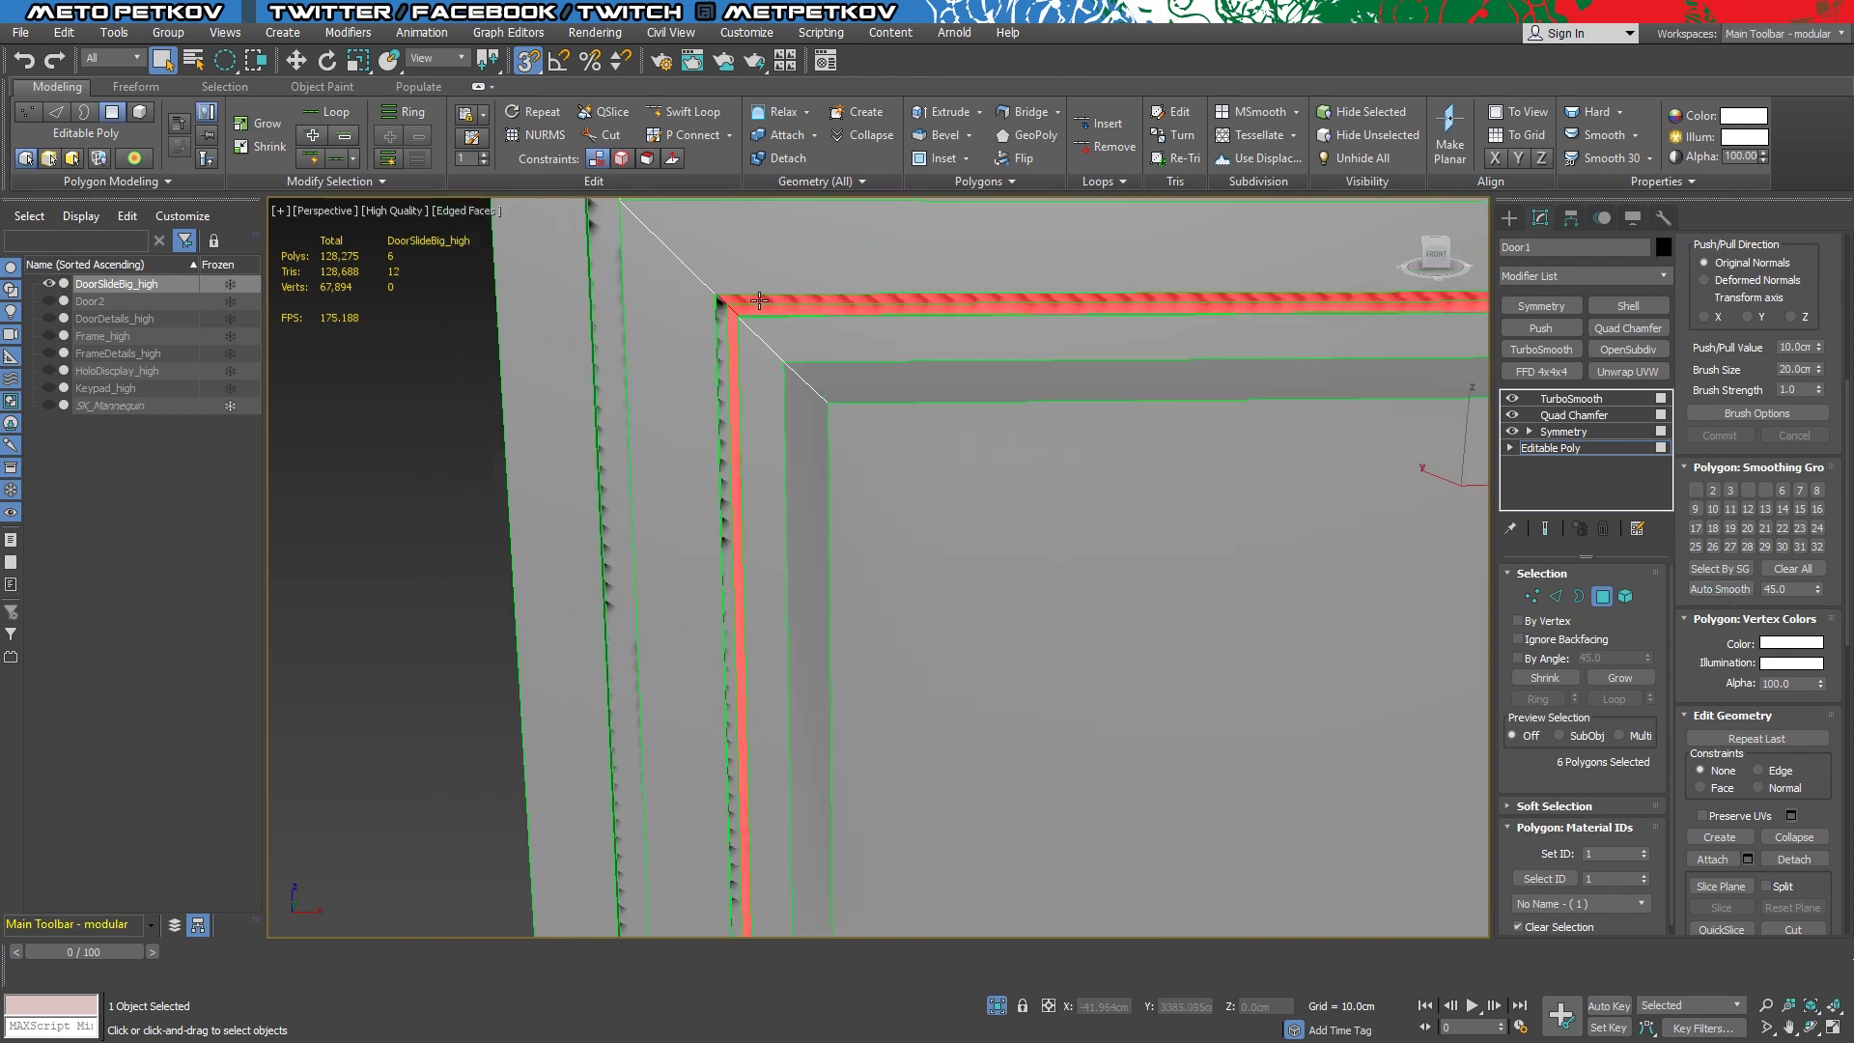
{"action": "mouse_move", "coordinate": [859, 604]}
{"action": "middle_mouse_down"}
{"action": "mouse_move", "coordinate": [849, 549]}
{"action": "mouse_move", "coordinate": [795, 633]}
{"action": "middle_mouse_up"}
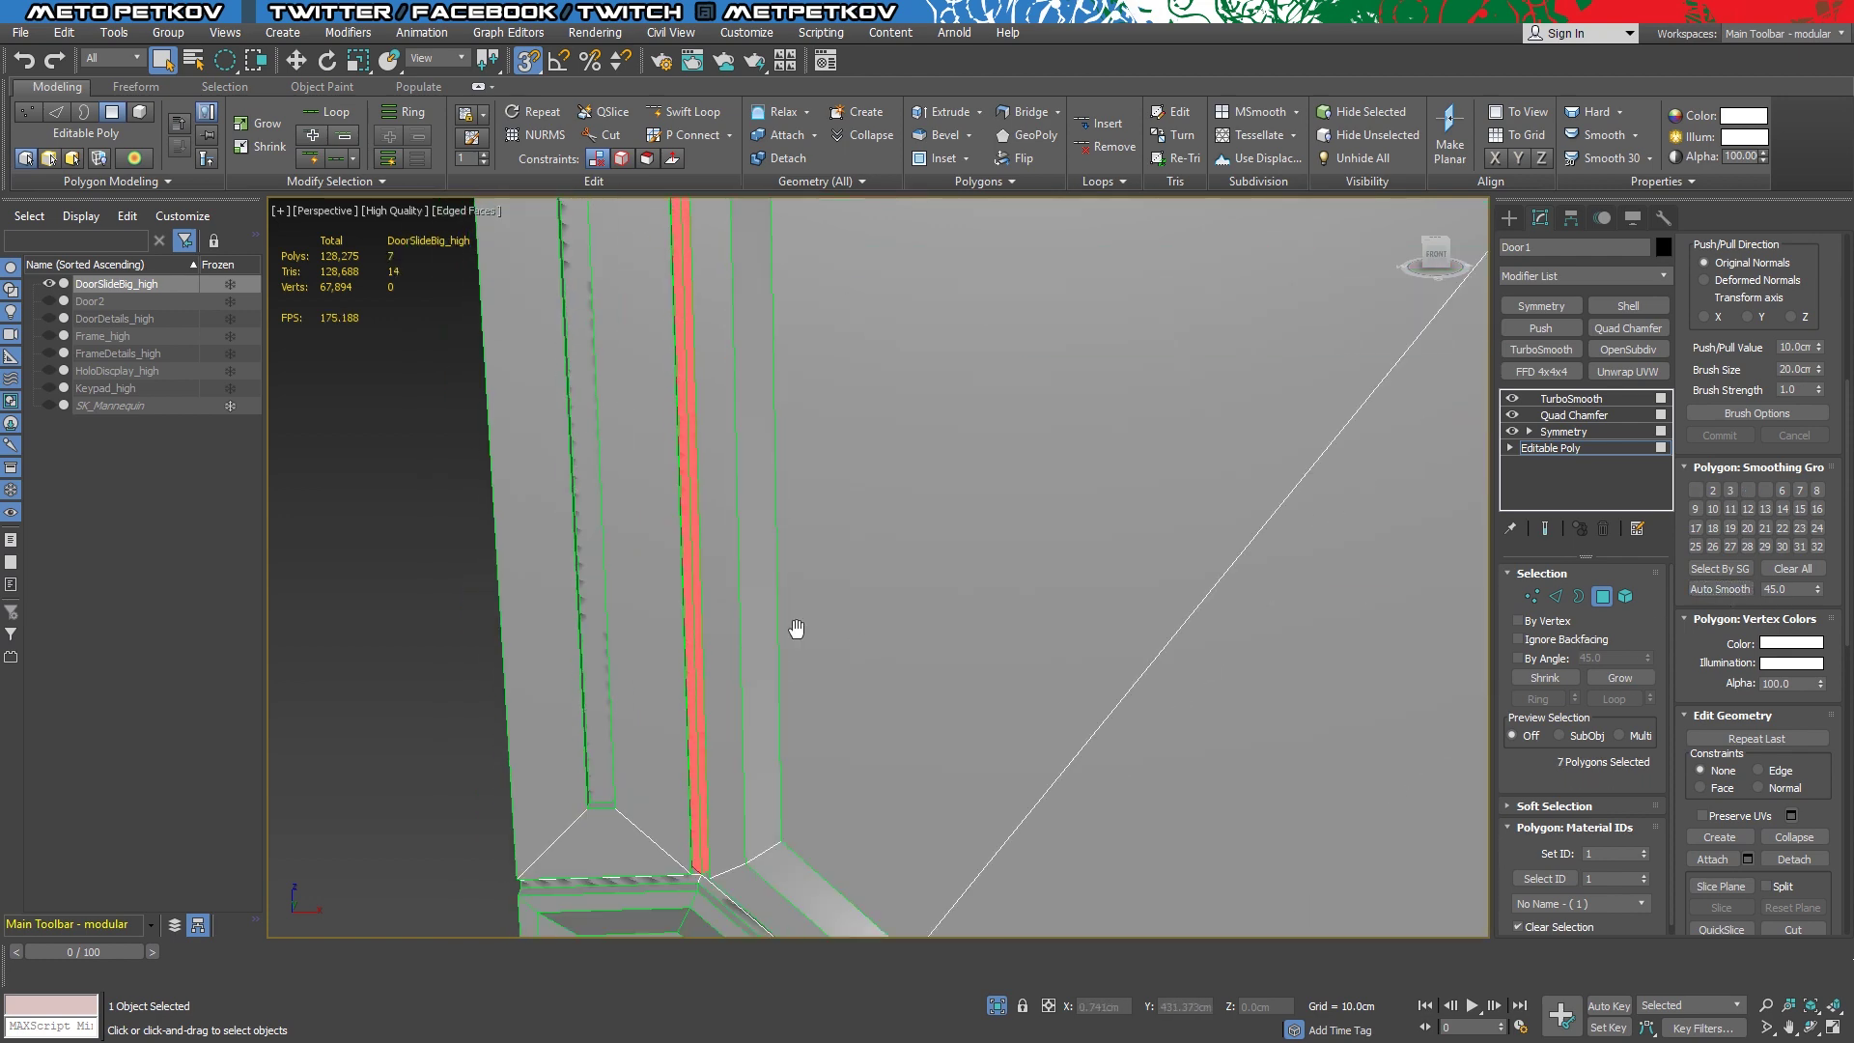
{"action": "scroll", "coordinate": [795, 633], "scroll_direction": "down", "scroll_amount": 3}
{"action": "scroll", "coordinate": [869, 483], "scroll_direction": "up", "scroll_amount": 3}
Select the corner and diagonal strip polygons and auto-smooth them
{"action": "left_click", "coordinate": [998, 524], "text": "ctrl"}
{"action": "mouse_move", "coordinate": [998, 525]}
{"action": "middle_mouse_down", "text": "alt"}
{"action": "mouse_move", "coordinate": [1024, 550]}
{"action": "mouse_move", "coordinate": [891, 480]}
{"action": "mouse_move", "coordinate": [932, 683]}
{"action": "middle_mouse_up", "text": "alt"}
{"action": "scroll", "coordinate": [1037, 565], "scroll_direction": "up", "scroll_amount": 2}
{"action": "left_click", "coordinate": [890, 479]}
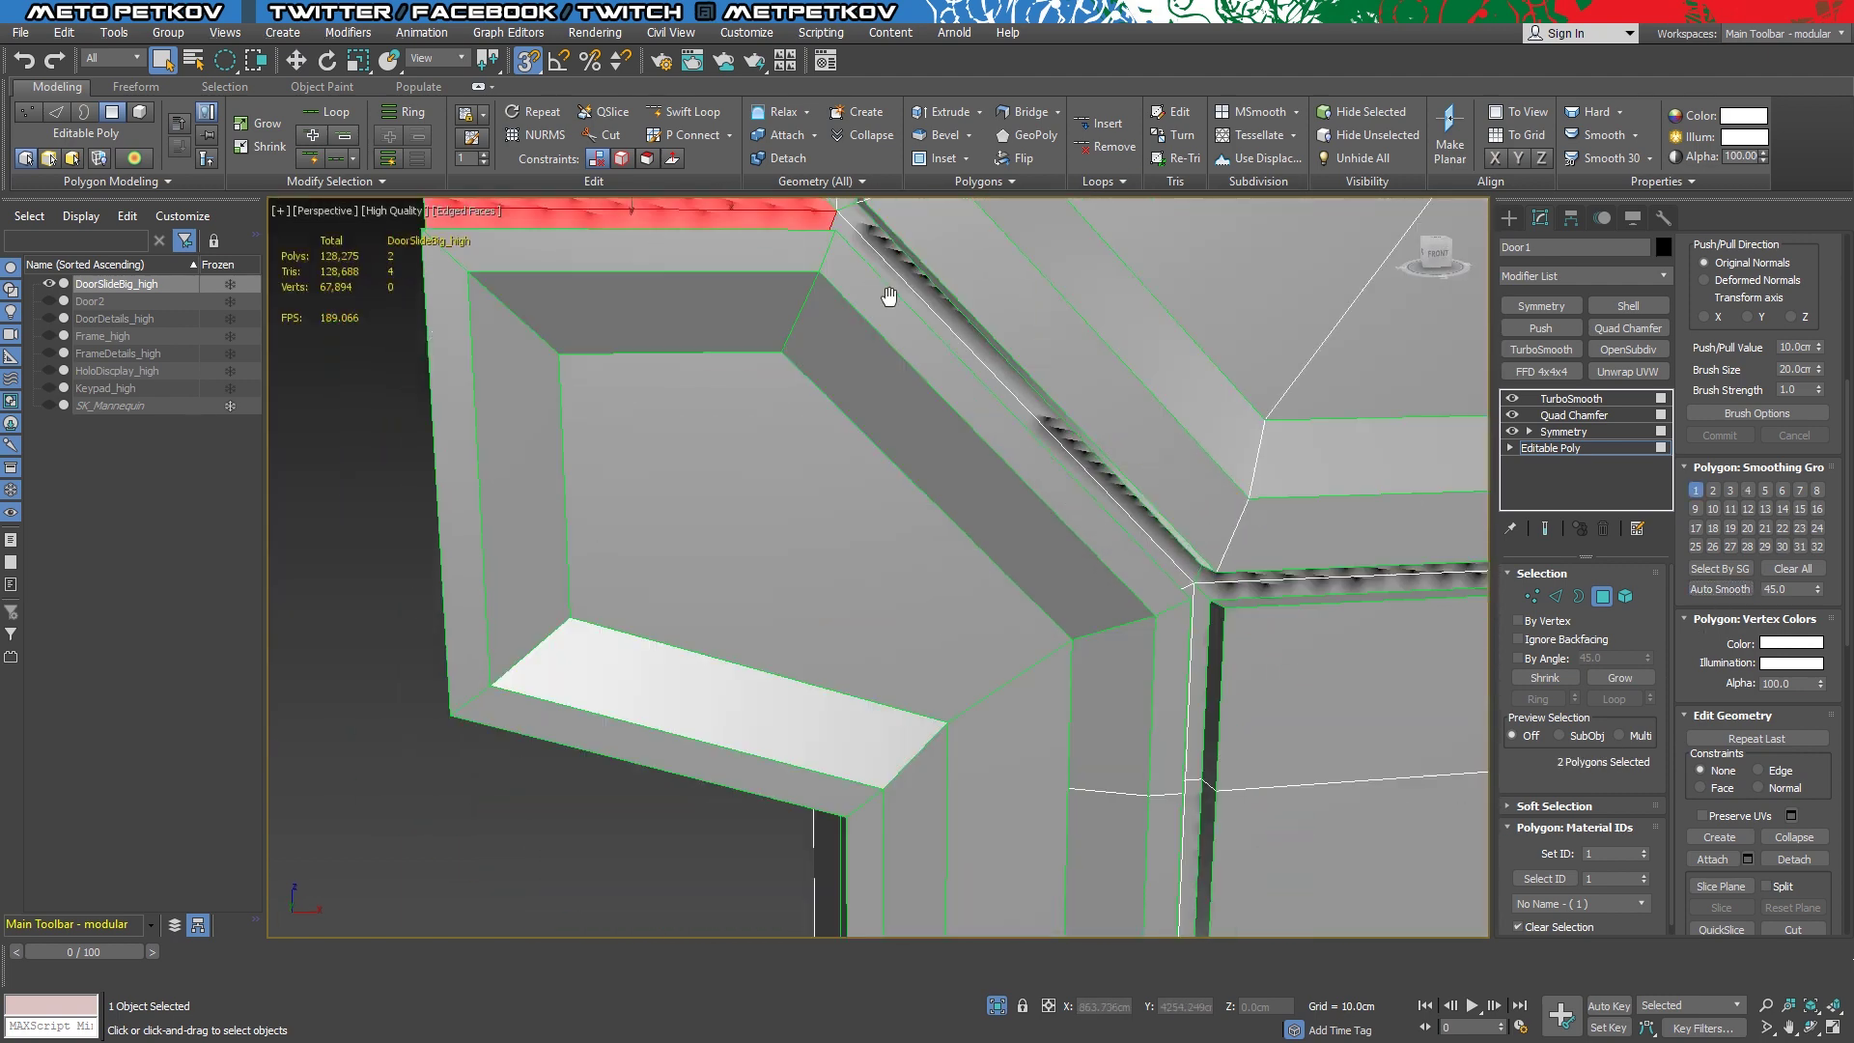
{"action": "left_click", "coordinate": [1024, 446], "text": "ctrl"}
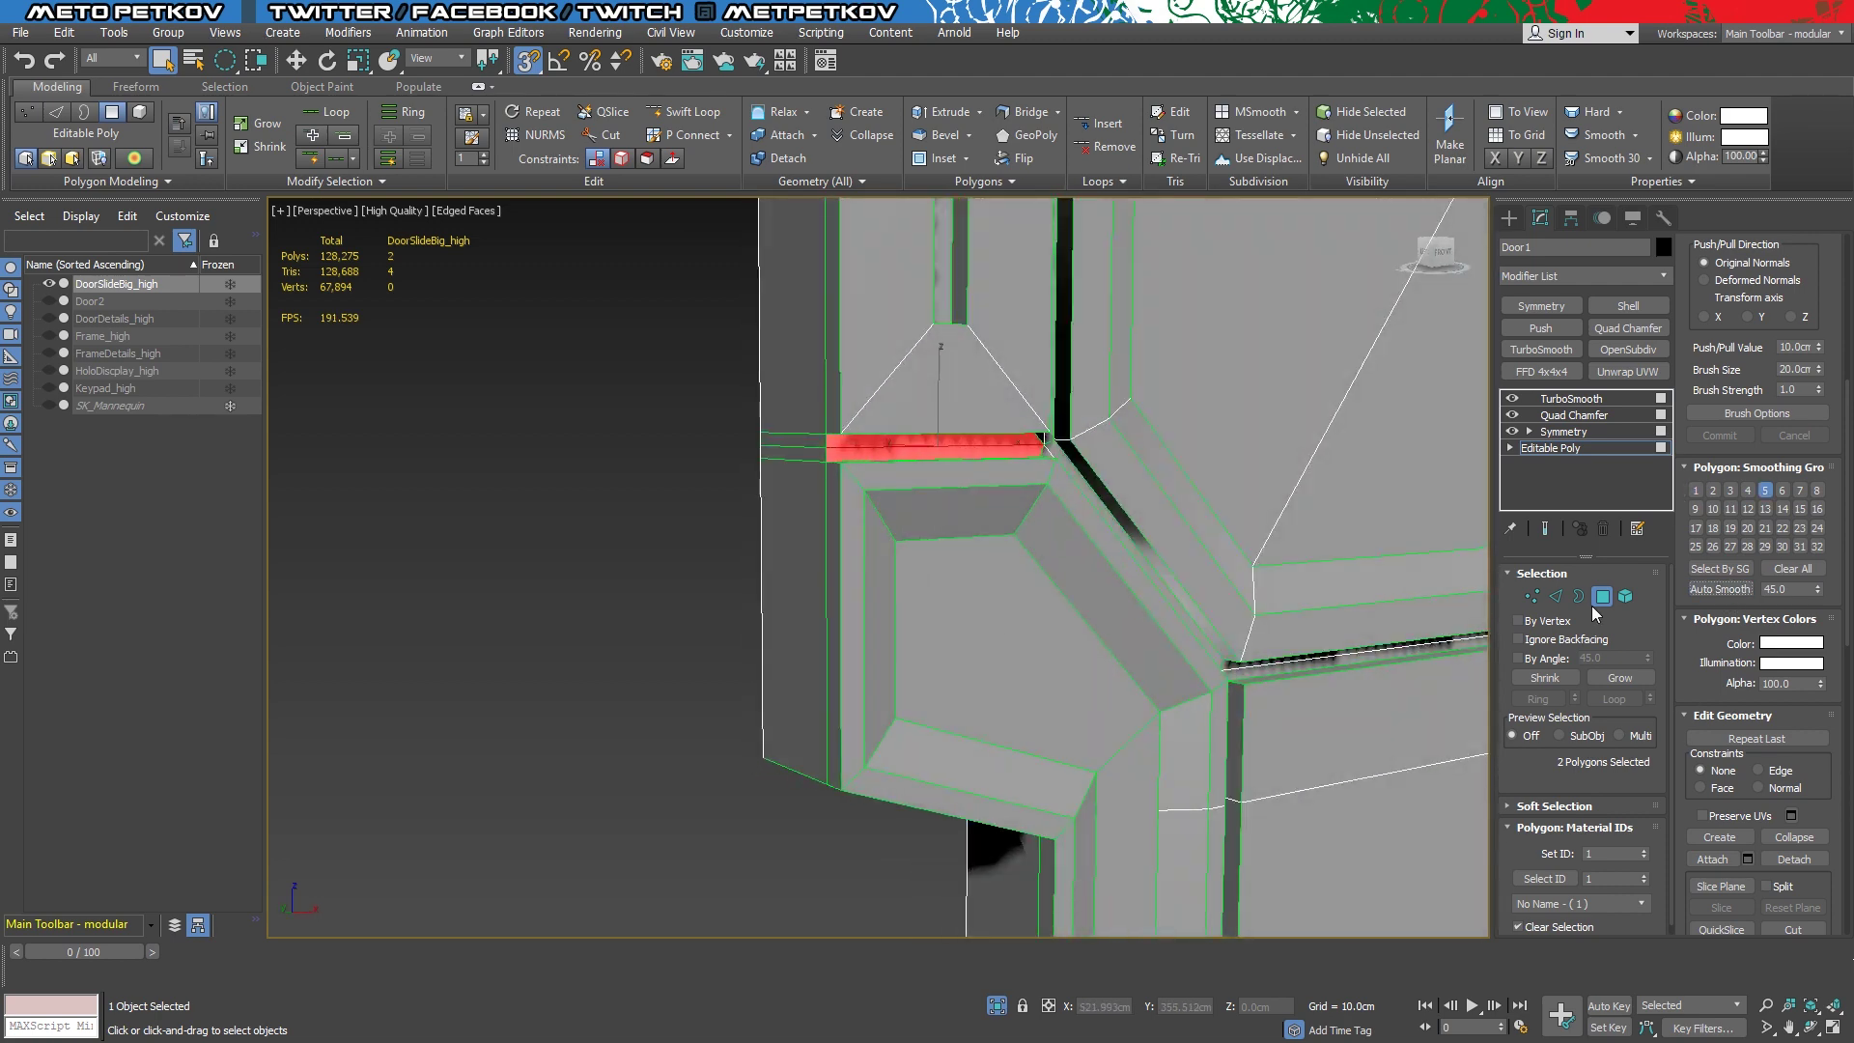
{"action": "left_click", "coordinate": [1218, 578]}
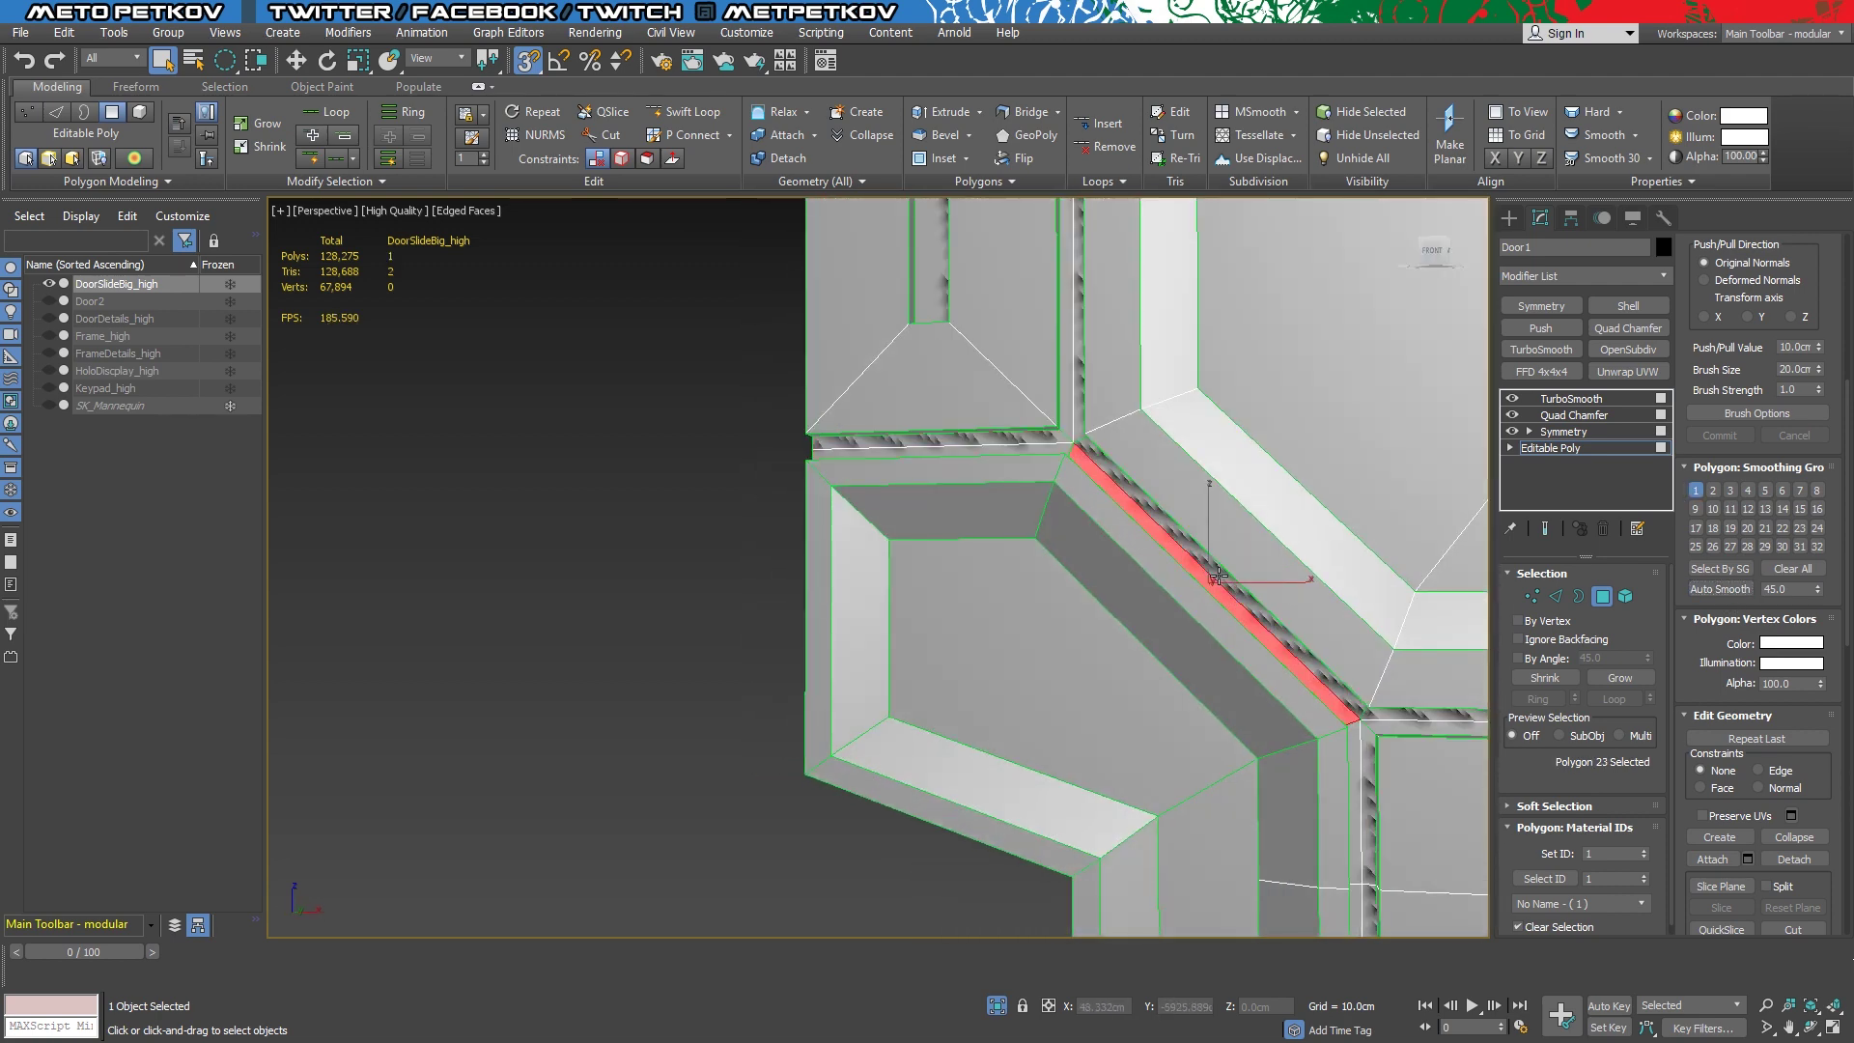
{"action": "left_click", "coordinate": [1730, 587]}
Put a frame corner polygon into smoothing group 4 and check the smoothed result
{"action": "middle_click_drag", "start_coordinate": [943, 380], "coordinate": [1067, 592], "text": "alt"}
{"action": "left_click", "coordinate": [636, 693]}
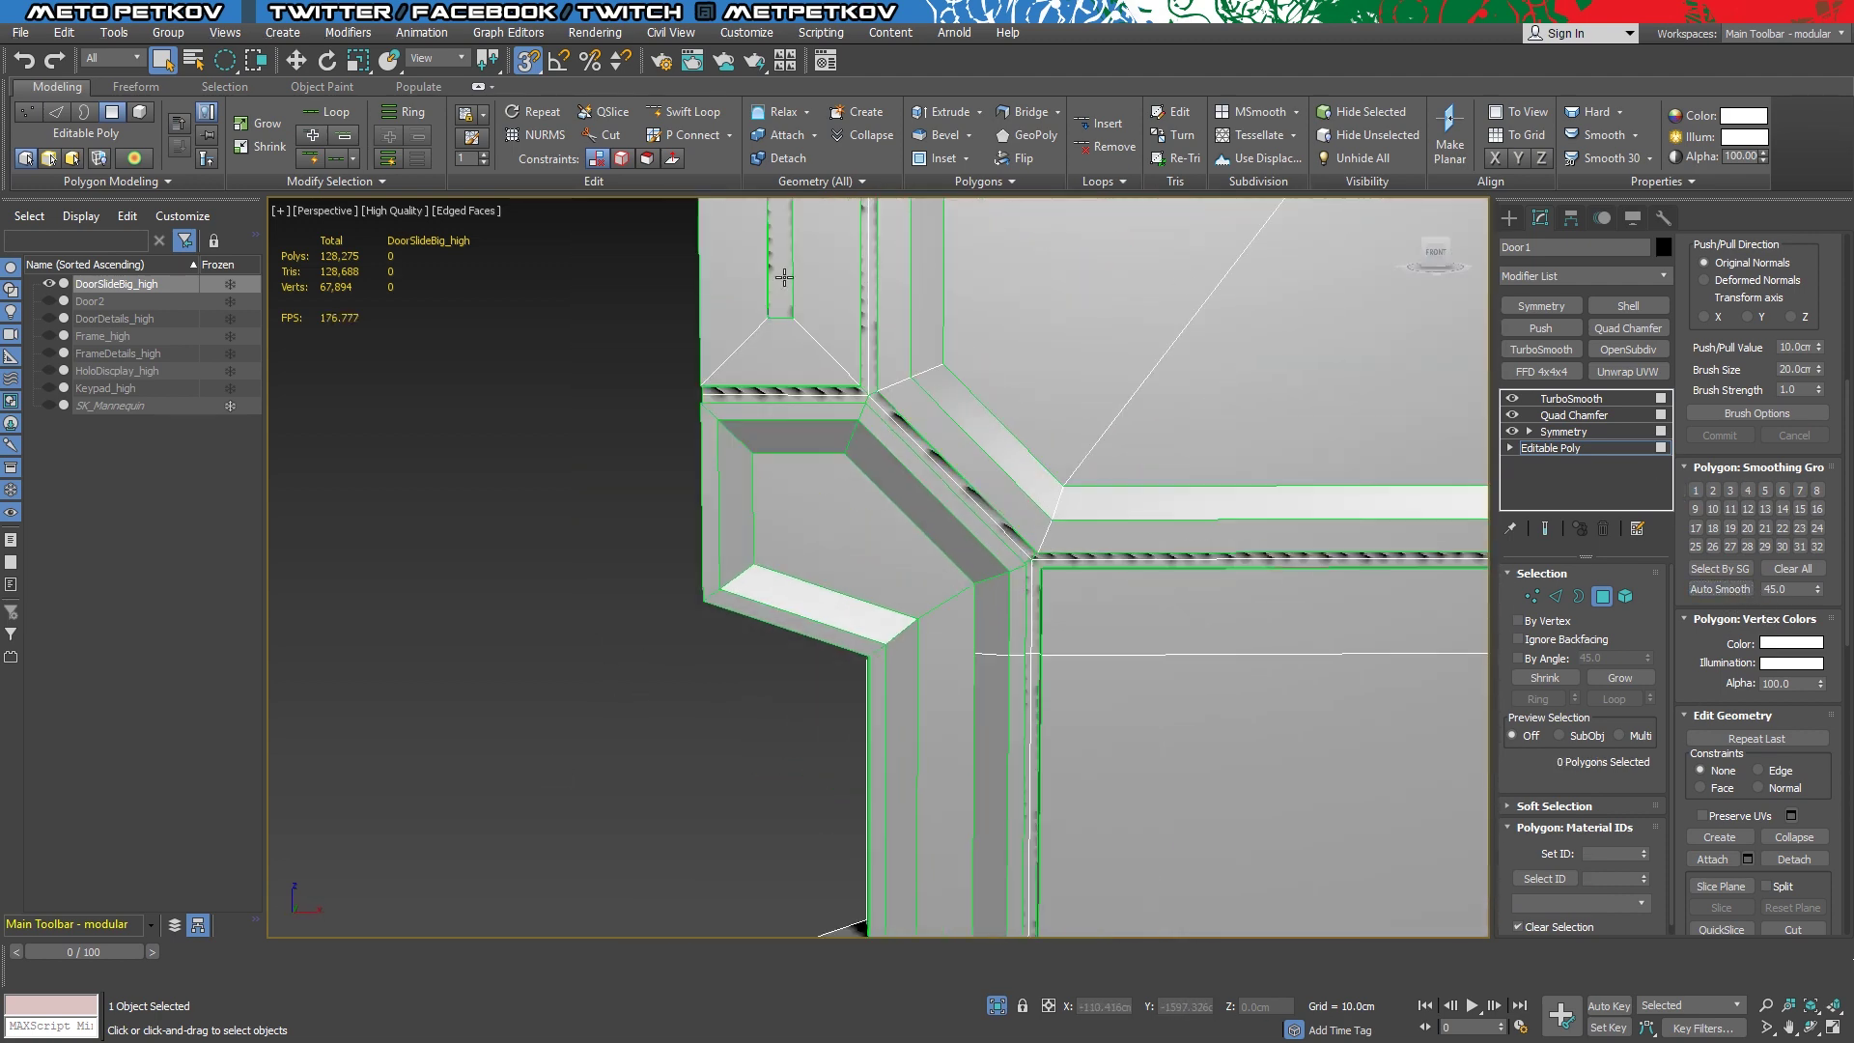
{"action": "left_click", "coordinate": [1543, 530]}
{"action": "middle_click_drag", "start_coordinate": [697, 366], "coordinate": [722, 397], "text": "alt"}
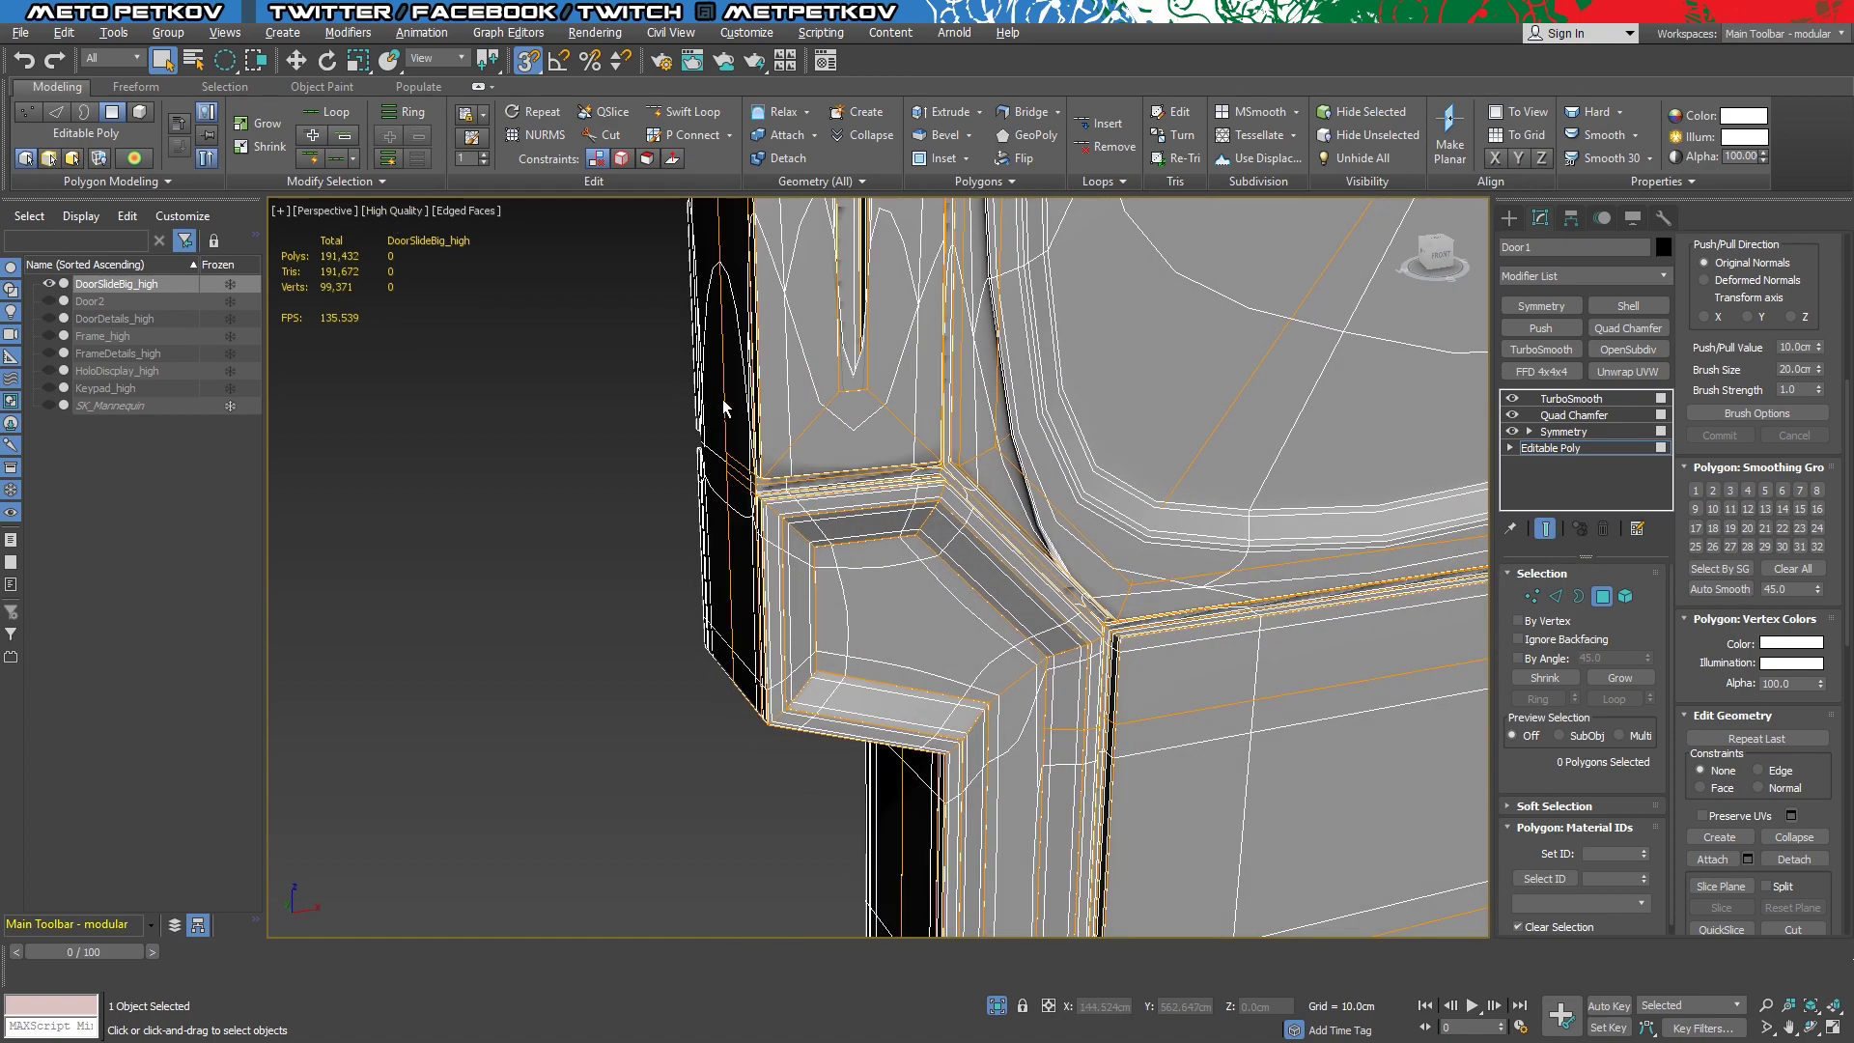
{"action": "left_click", "coordinate": [1724, 581]}
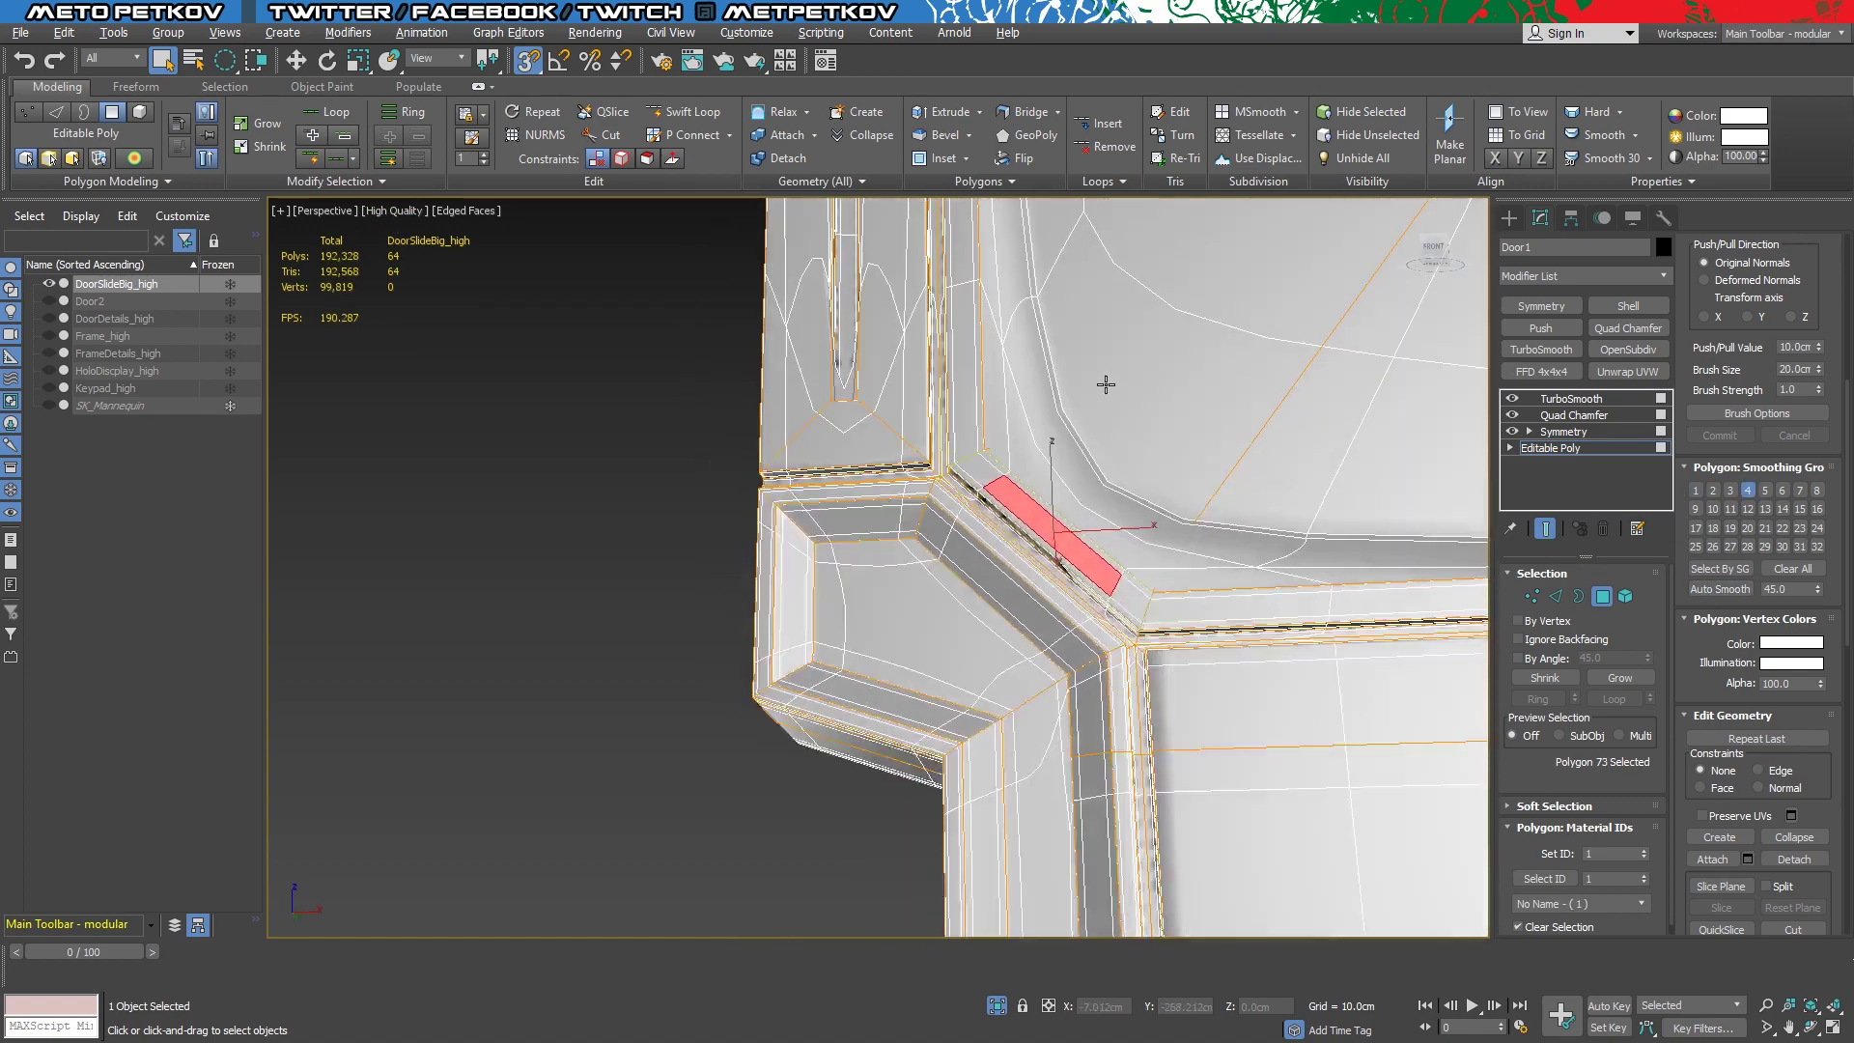
{"action": "left_click", "coordinate": [1543, 530]}
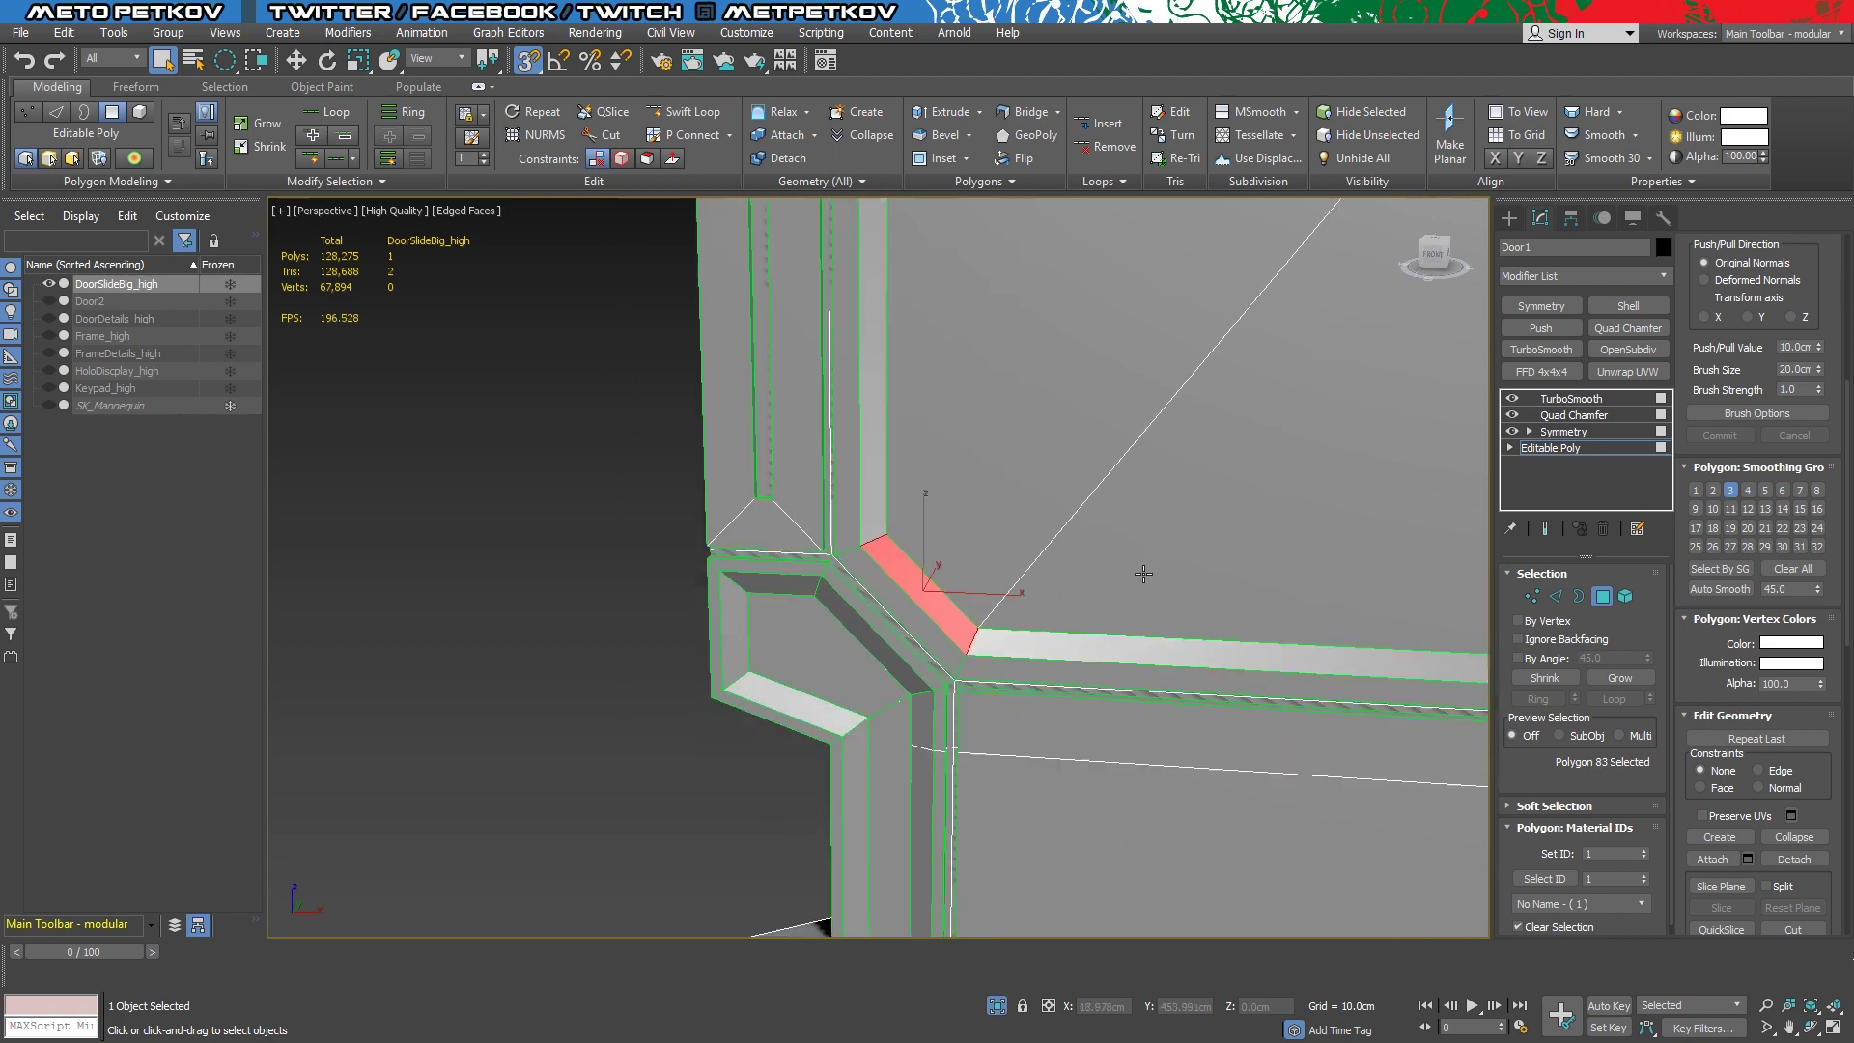
{"action": "left_click", "coordinate": [1139, 476]}
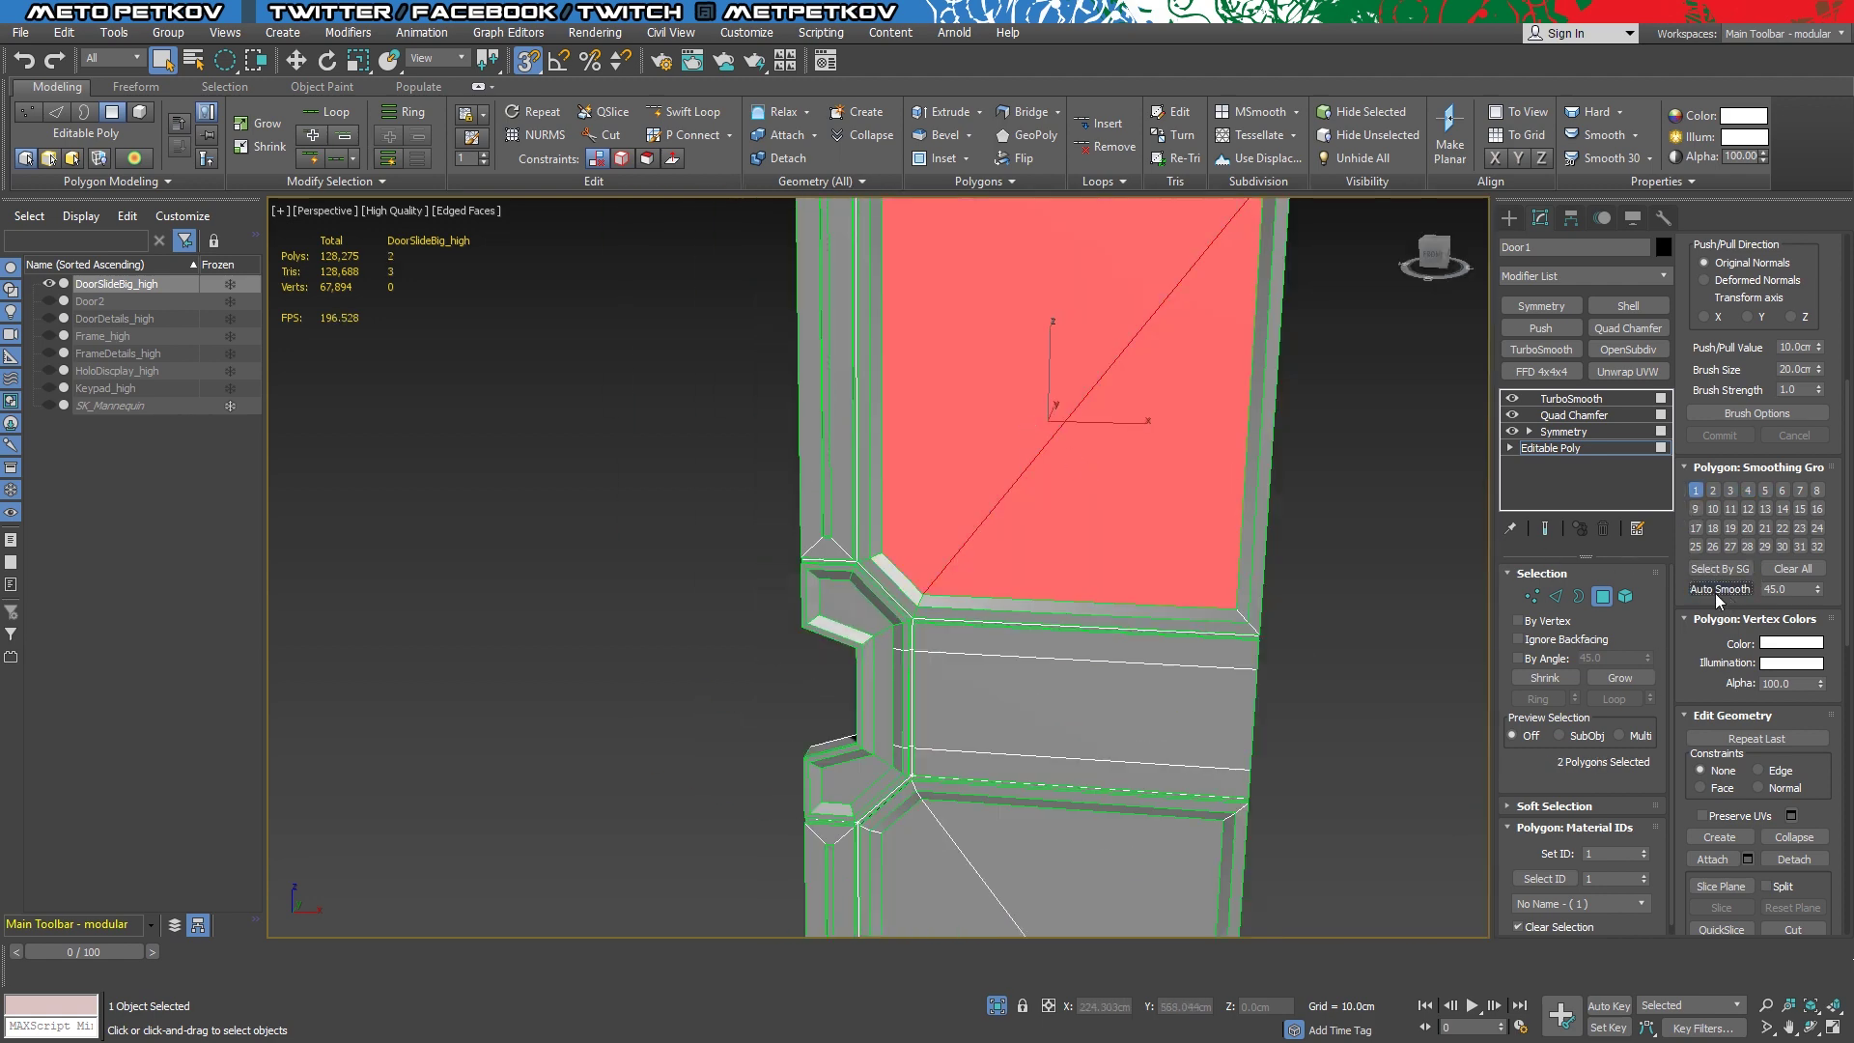
{"action": "left_click", "coordinate": [1342, 661]}
{"action": "middle_click_drag", "start_coordinate": [1342, 661], "coordinate": [1224, 654], "text": "alt"}
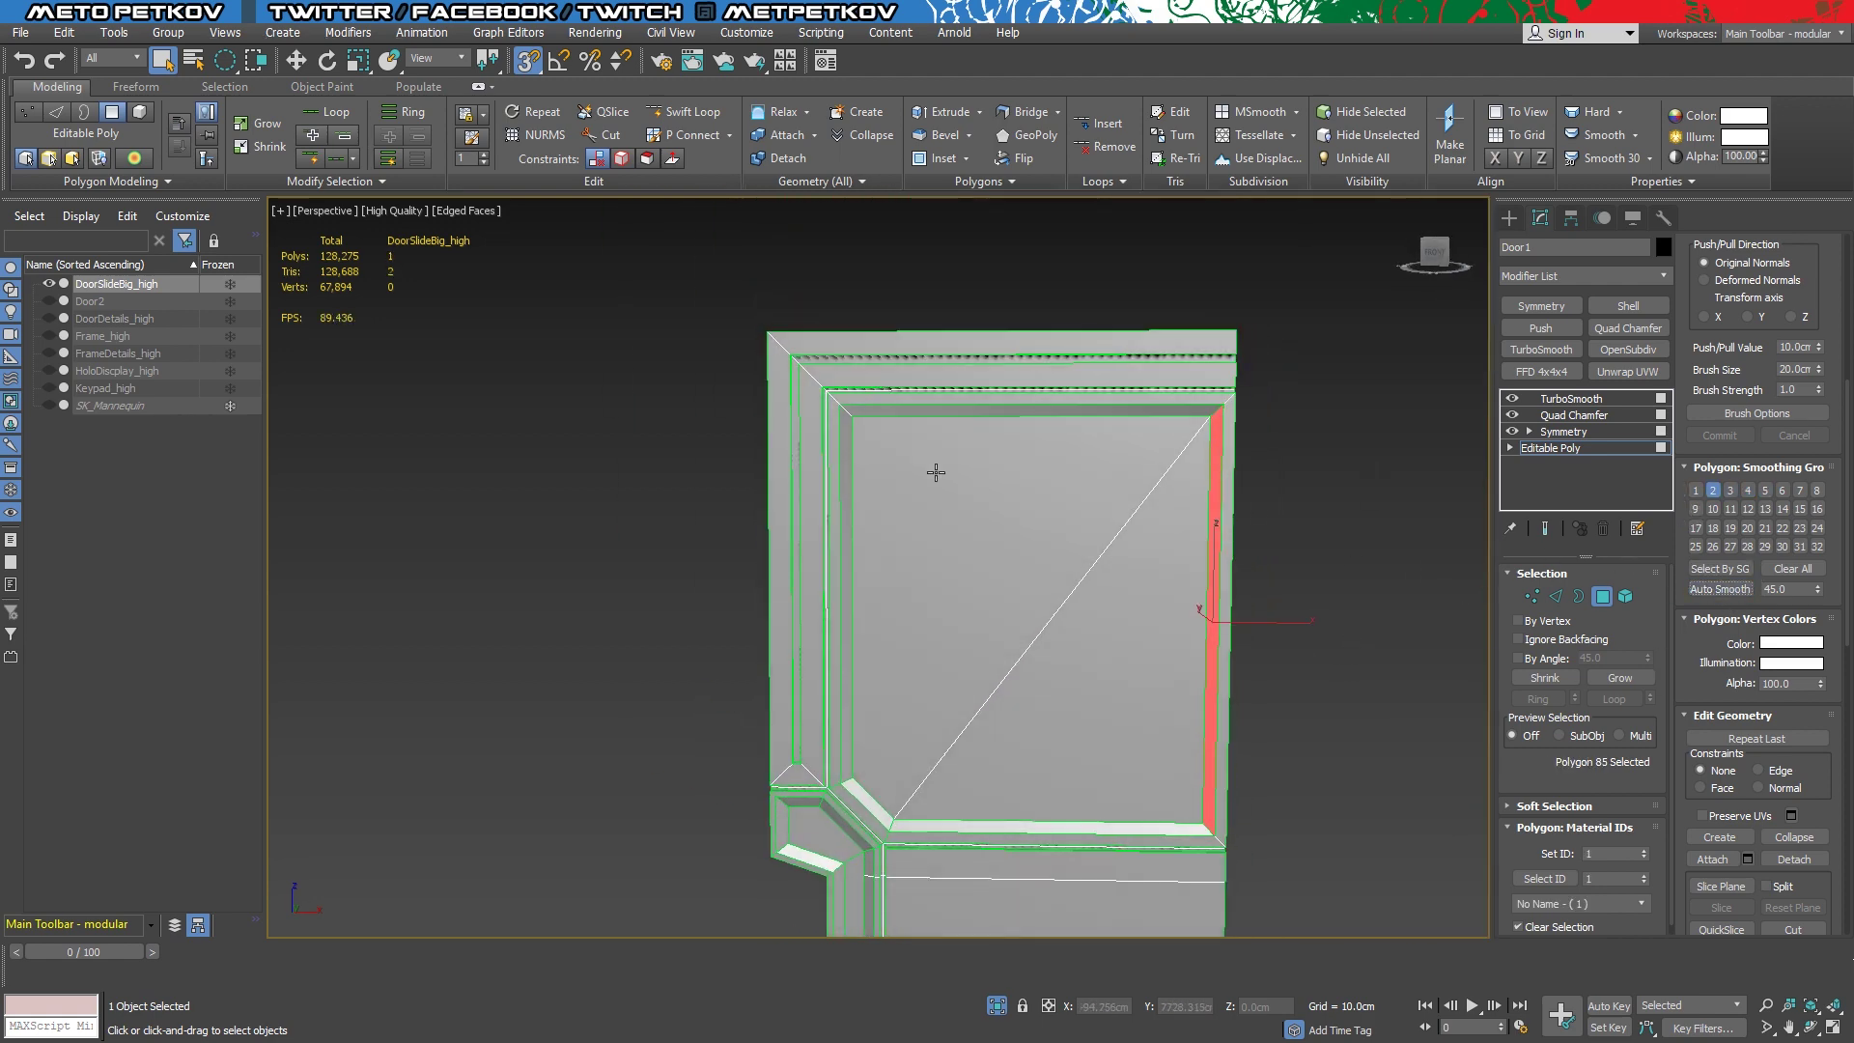
Preview the smoothed door, then clear the selection and zoom to the top-left corner
{"action": "left_click", "coordinate": [1422, 624]}
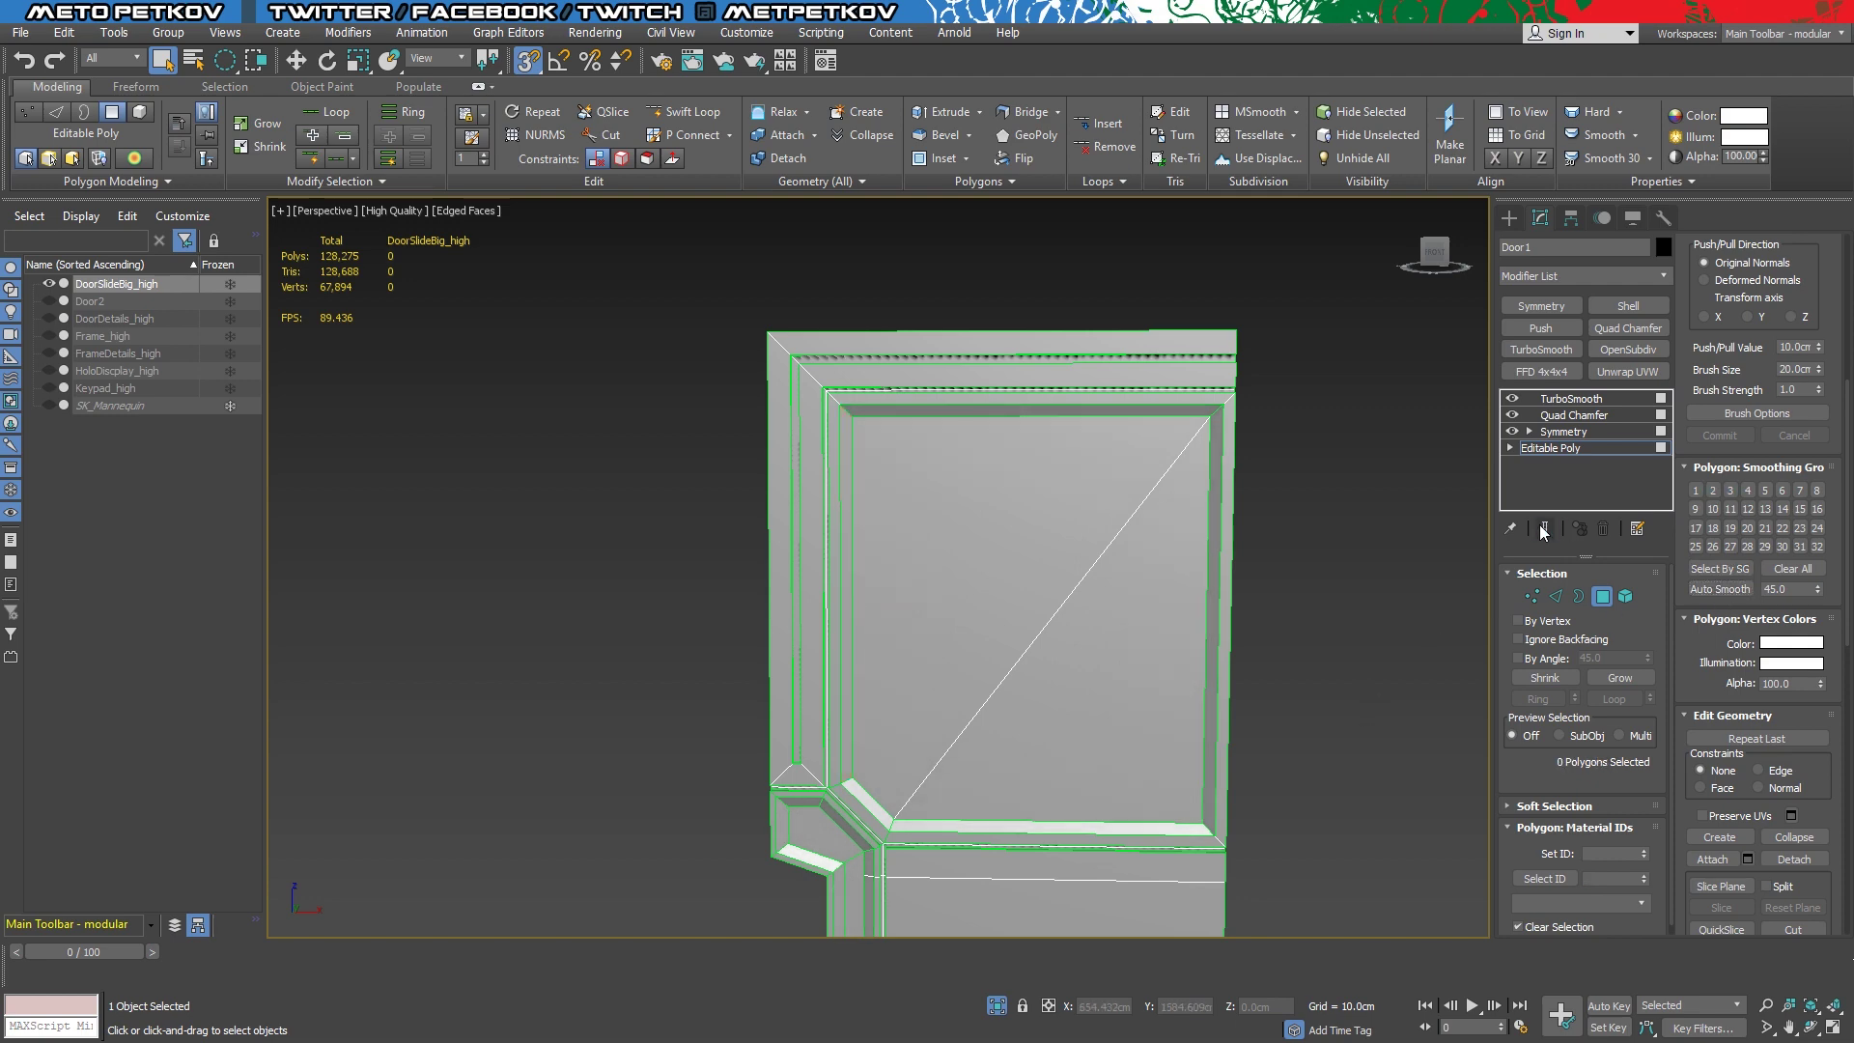
{"action": "left_click", "coordinate": [1544, 529]}
{"action": "scroll", "coordinate": [1137, 488], "scroll_direction": "up", "scroll_amount": 3}
{"action": "left_click", "coordinate": [1111, 313]}
{"action": "mouse_move", "coordinate": [972, 753]}
{"action": "middle_mouse_down"}
{"action": "mouse_move", "coordinate": [972, 484]}
{"action": "mouse_move", "coordinate": [1064, 470]}
{"action": "mouse_move", "coordinate": [1081, 571]}
{"action": "middle_mouse_up"}
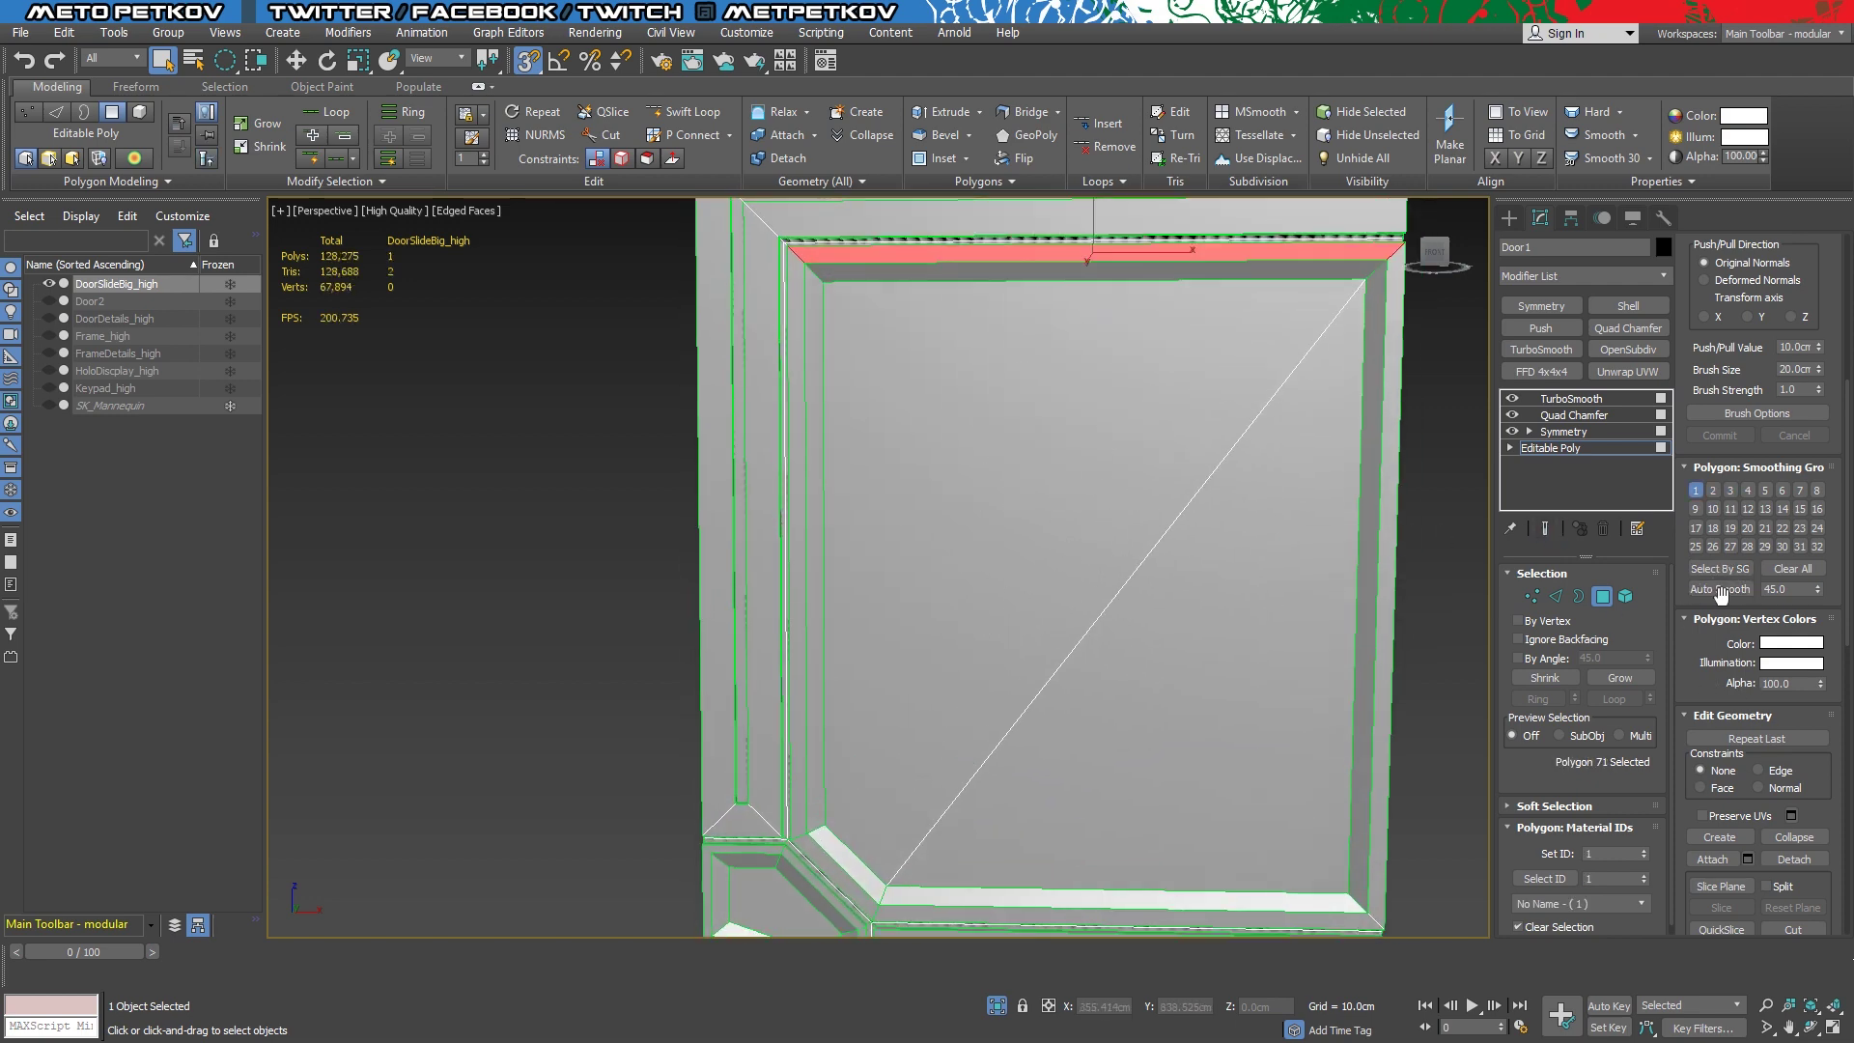
{"action": "key", "text": "ctrl+d"}
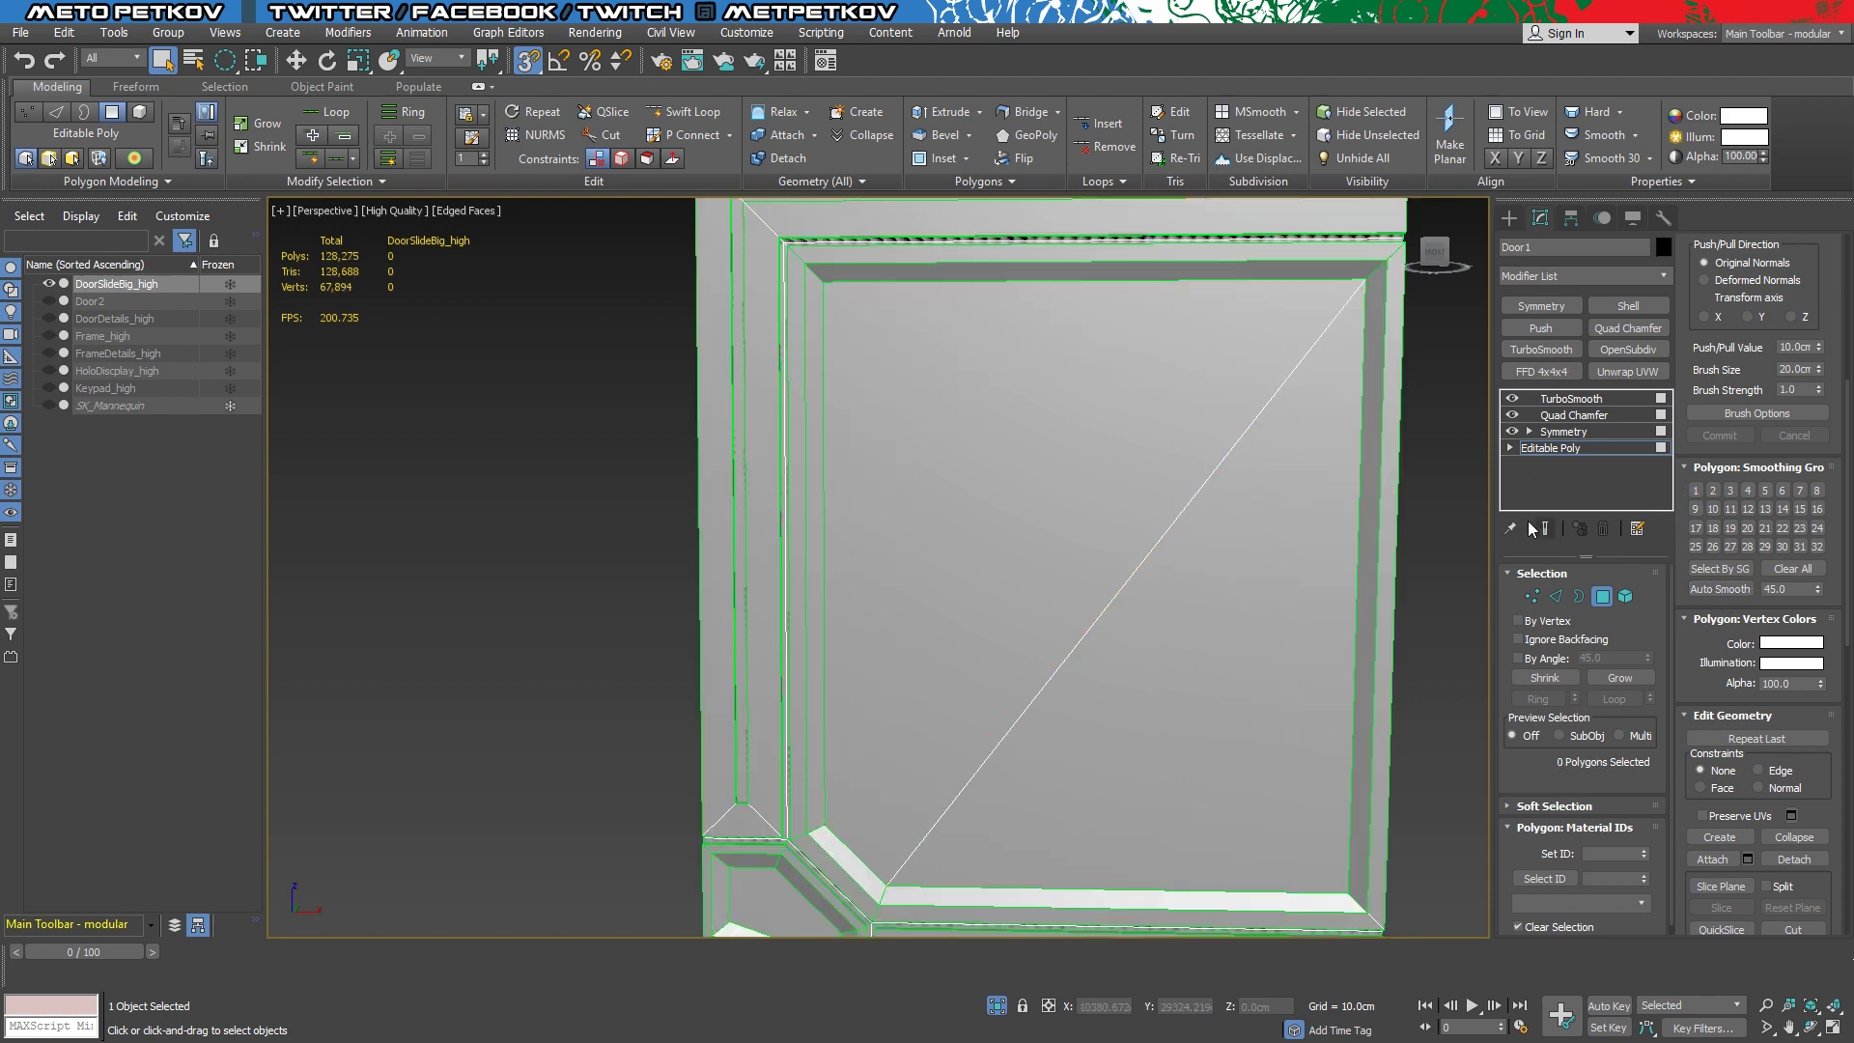
{"action": "mouse_move", "coordinate": [1043, 503]}
{"action": "middle_mouse_down", "text": "alt"}
{"action": "mouse_move", "coordinate": [919, 442]}
{"action": "mouse_move", "coordinate": [918, 413]}
{"action": "mouse_move", "coordinate": [1036, 531]}
{"action": "mouse_move", "coordinate": [960, 484]}
{"action": "mouse_move", "coordinate": [1068, 526]}
{"action": "mouse_move", "coordinate": [1055, 580]}
{"action": "middle_mouse_up", "text": "alt"}
{"action": "mouse_move", "coordinate": [923, 590]}
{"action": "middle_mouse_down", "text": "alt"}
{"action": "mouse_move", "coordinate": [873, 631]}
{"action": "mouse_move", "coordinate": [1056, 654]}
{"action": "middle_mouse_up", "text": "alt"}
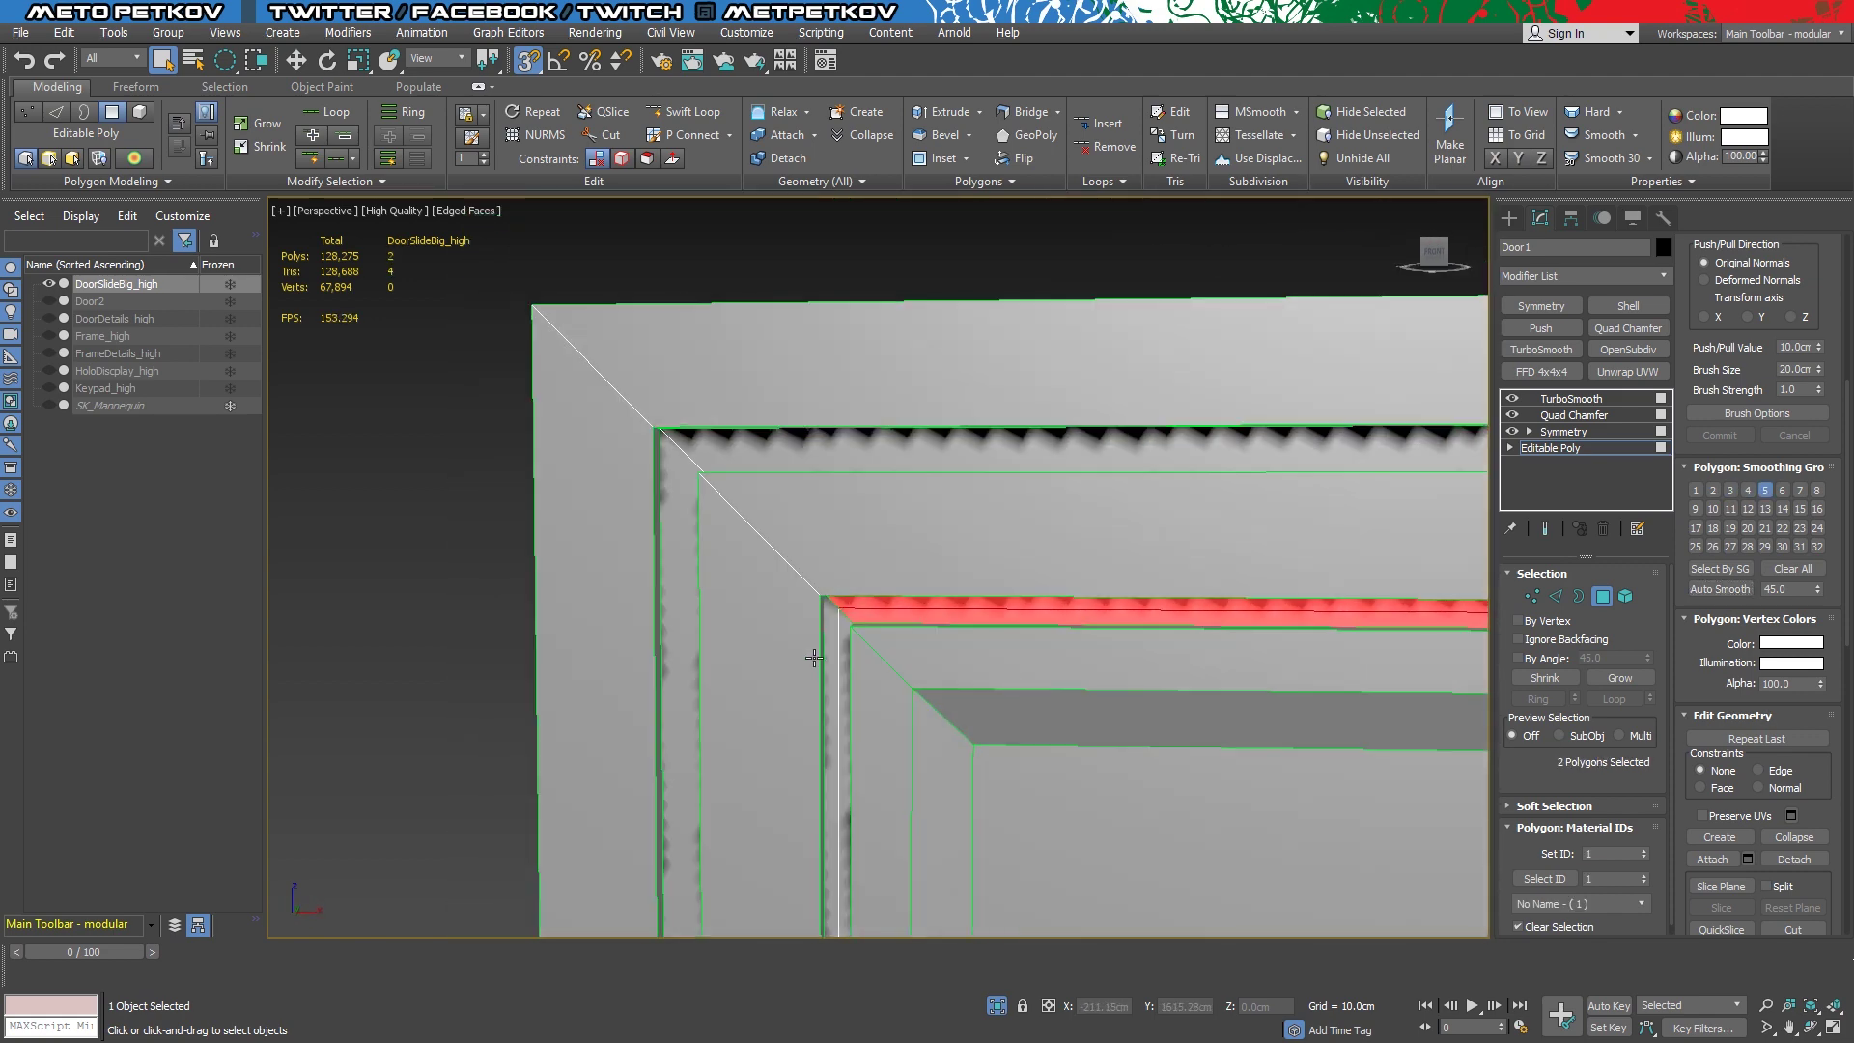
Assign the top frame strip polygon to smoothing group 4
{"action": "left_click", "coordinate": [843, 663], "text": "ctrl"}
{"action": "middle_click_drag", "start_coordinate": [843, 663], "coordinate": [835, 725], "text": "alt"}
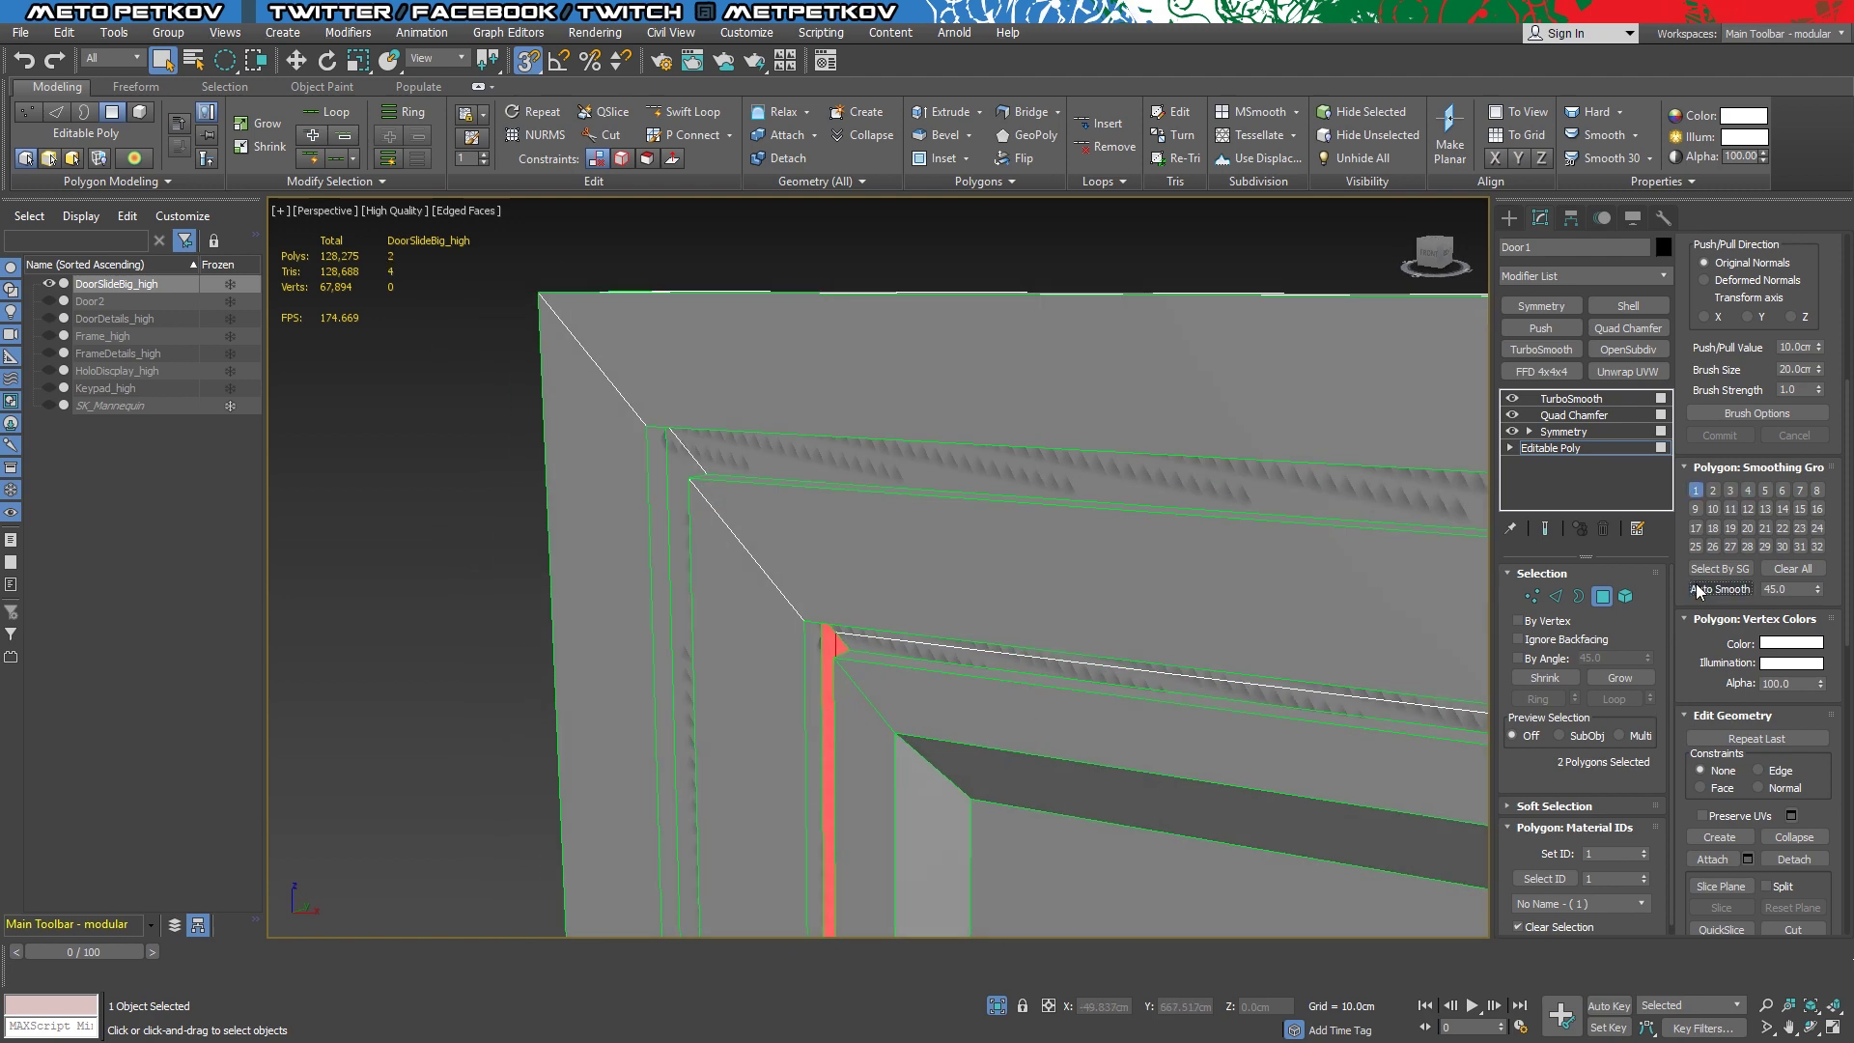
{"action": "middle_click_drag", "start_coordinate": [1014, 618], "coordinate": [1111, 676], "text": "alt"}
{"action": "left_click", "coordinate": [1545, 529]}
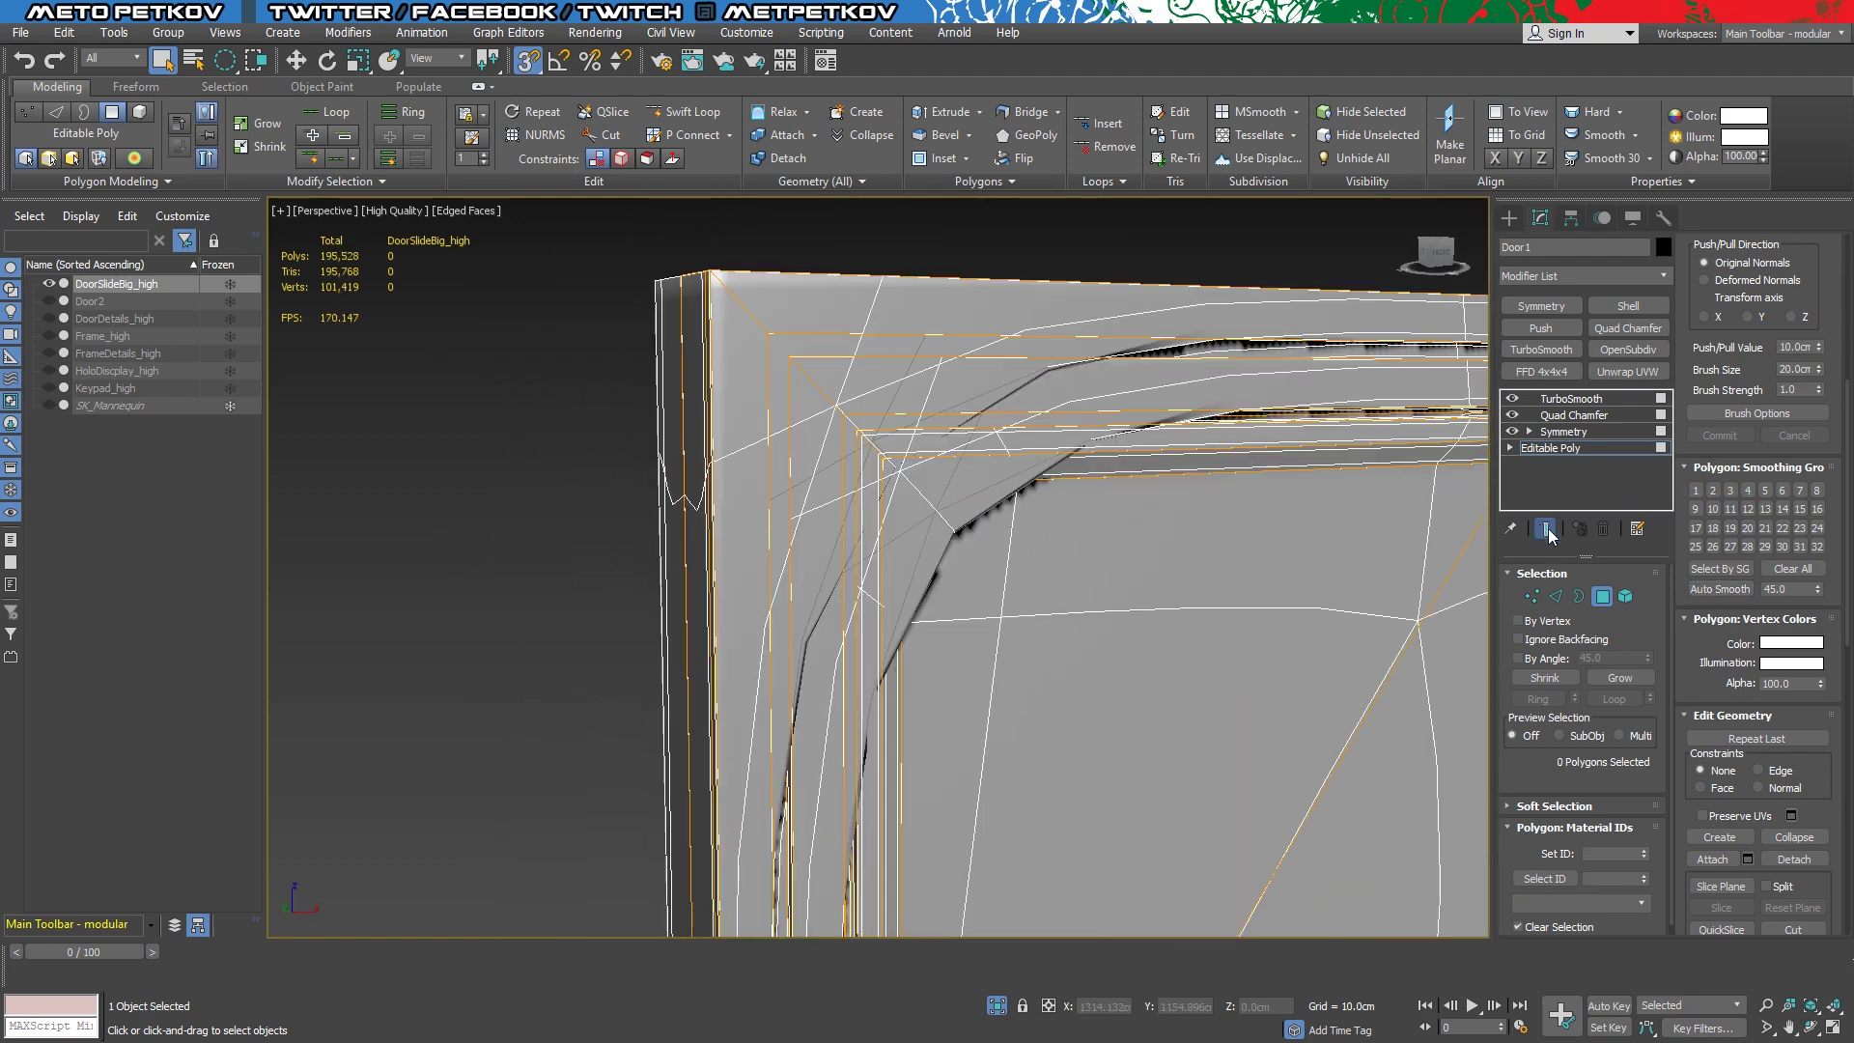
{"action": "left_click", "coordinate": [884, 399]}
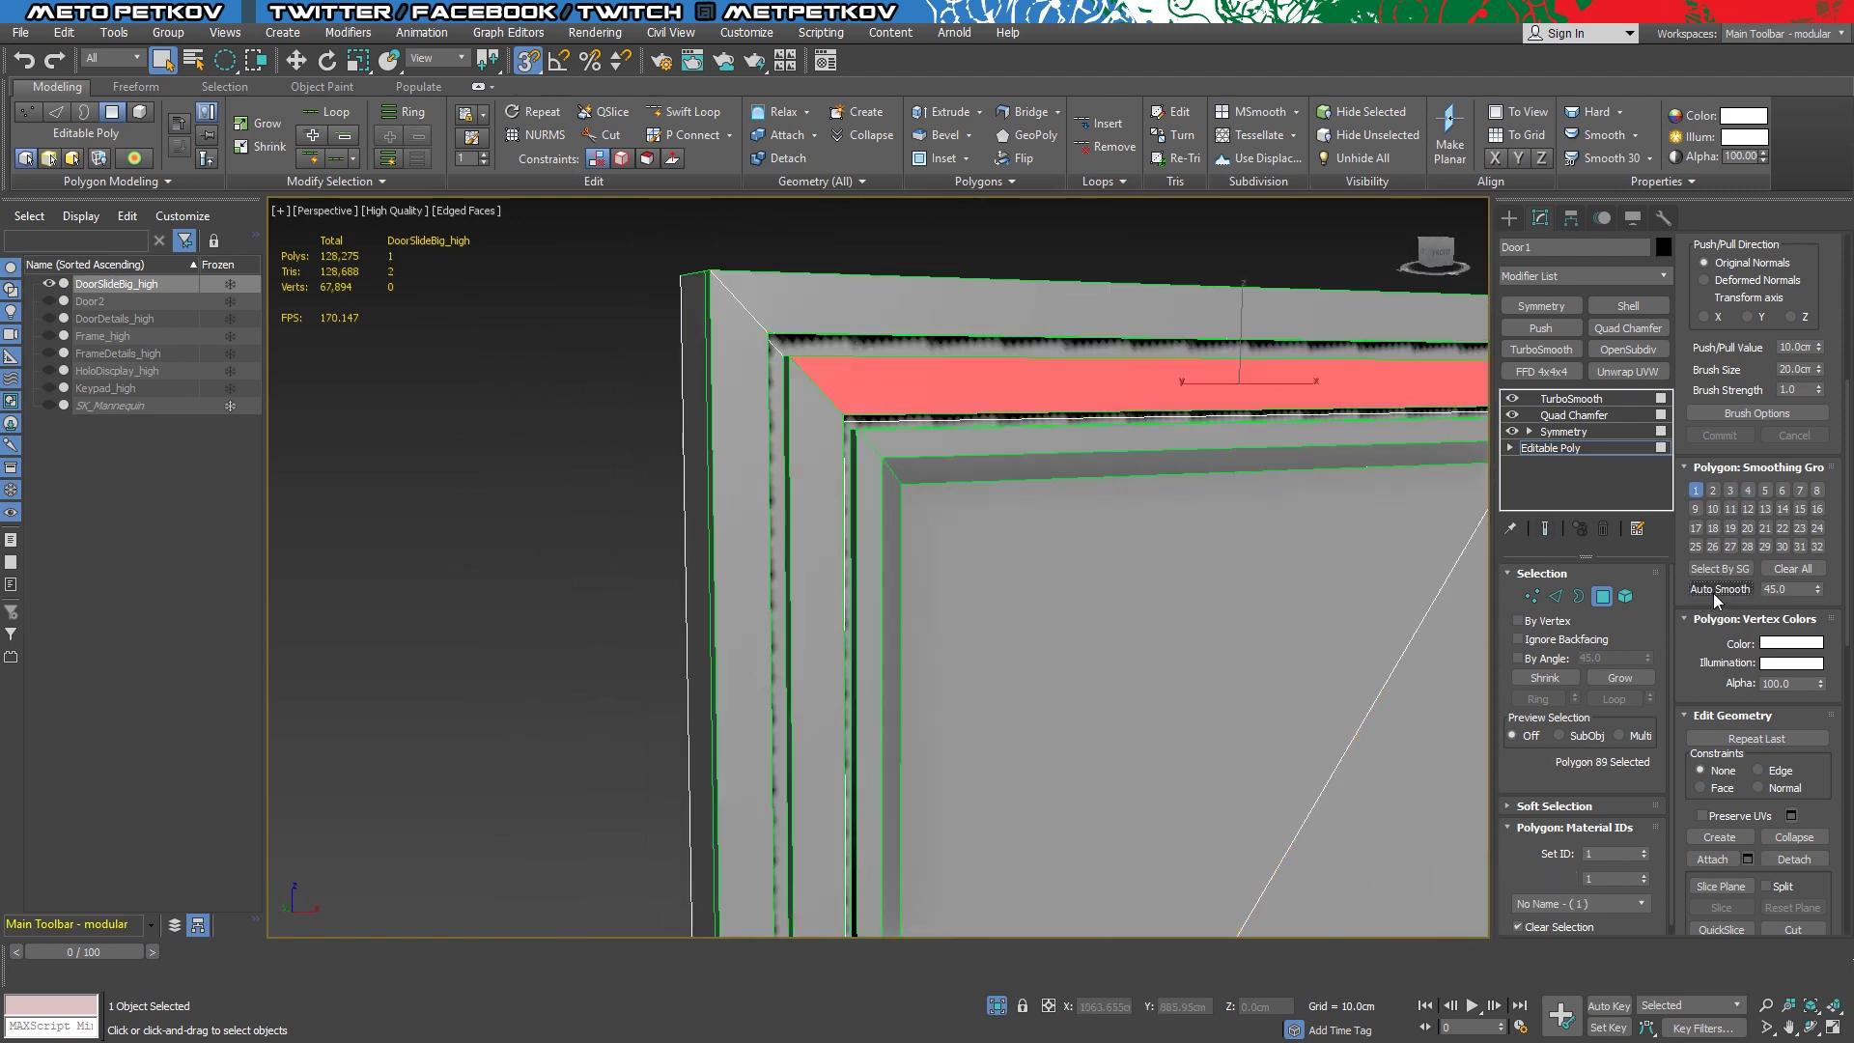
{"action": "left_click", "coordinate": [1545, 528]}
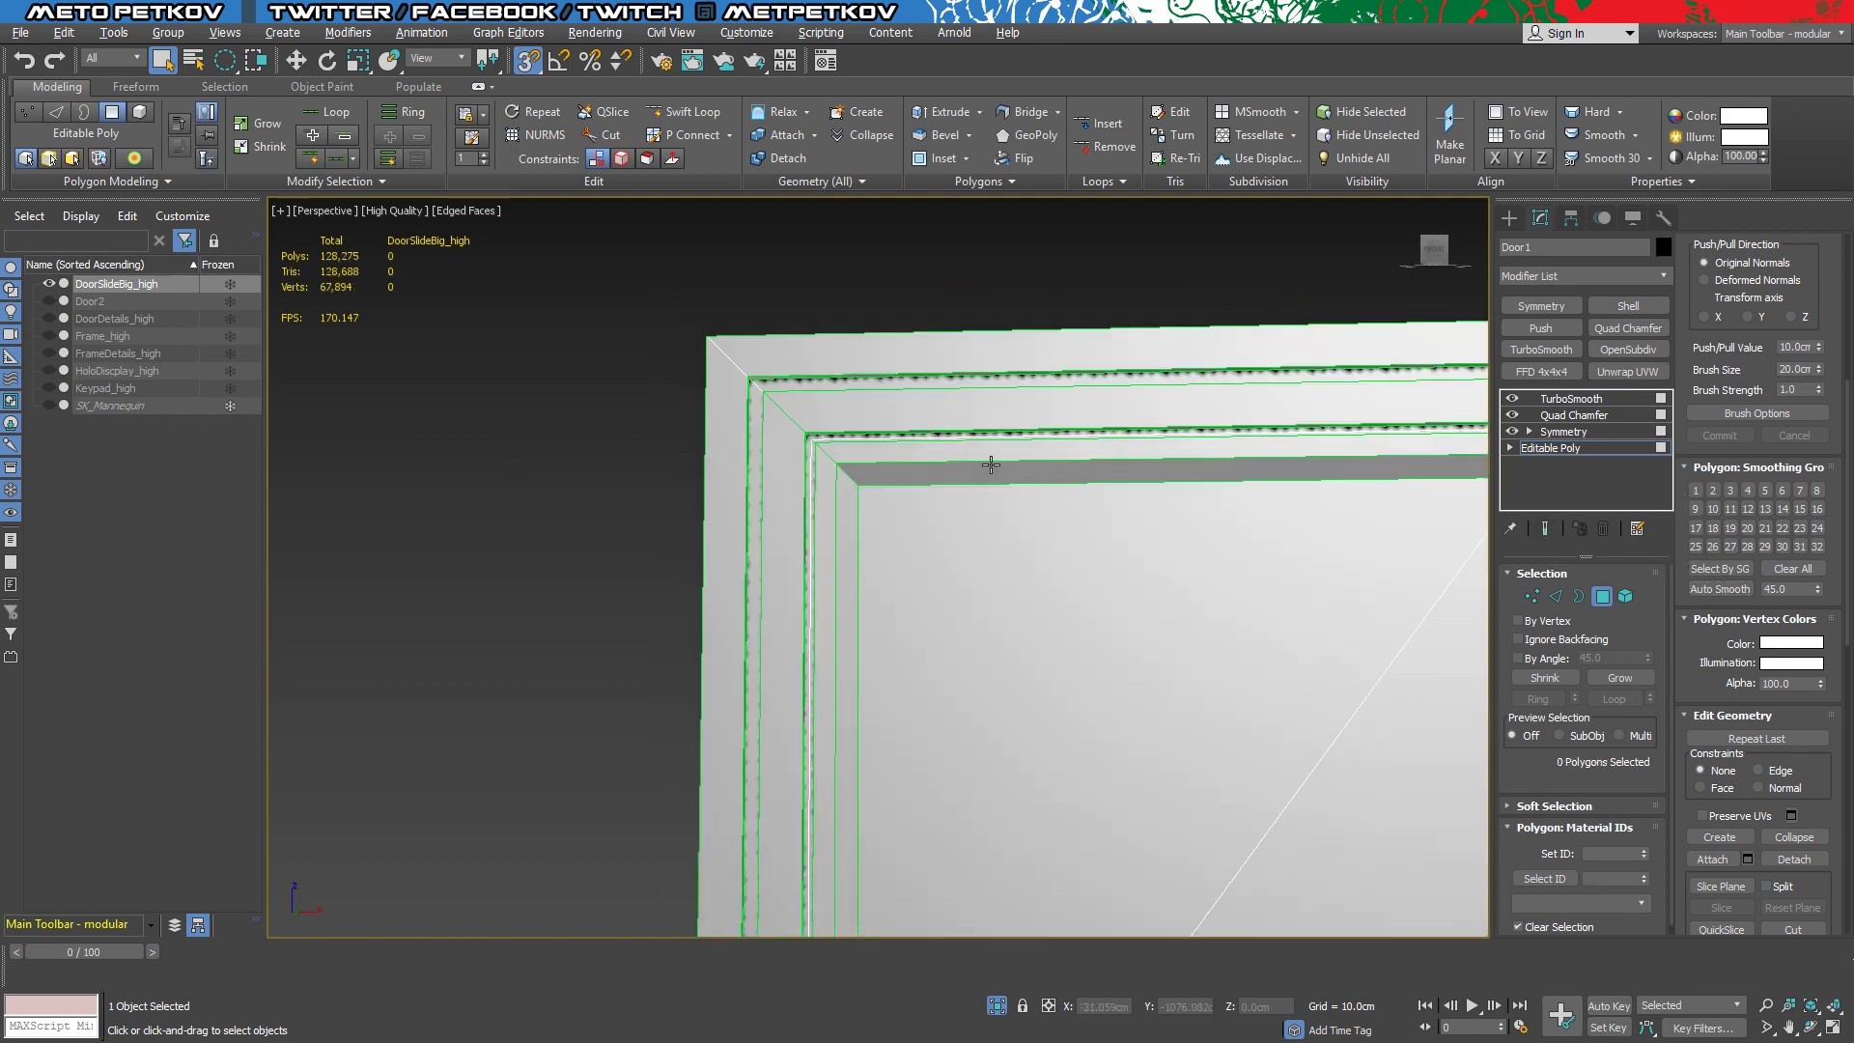
{"action": "middle_click_drag", "start_coordinate": [985, 463], "coordinate": [821, 433], "text": "alt"}
{"action": "left_click", "coordinate": [822, 434]}
{"action": "left_click", "coordinate": [1713, 593]}
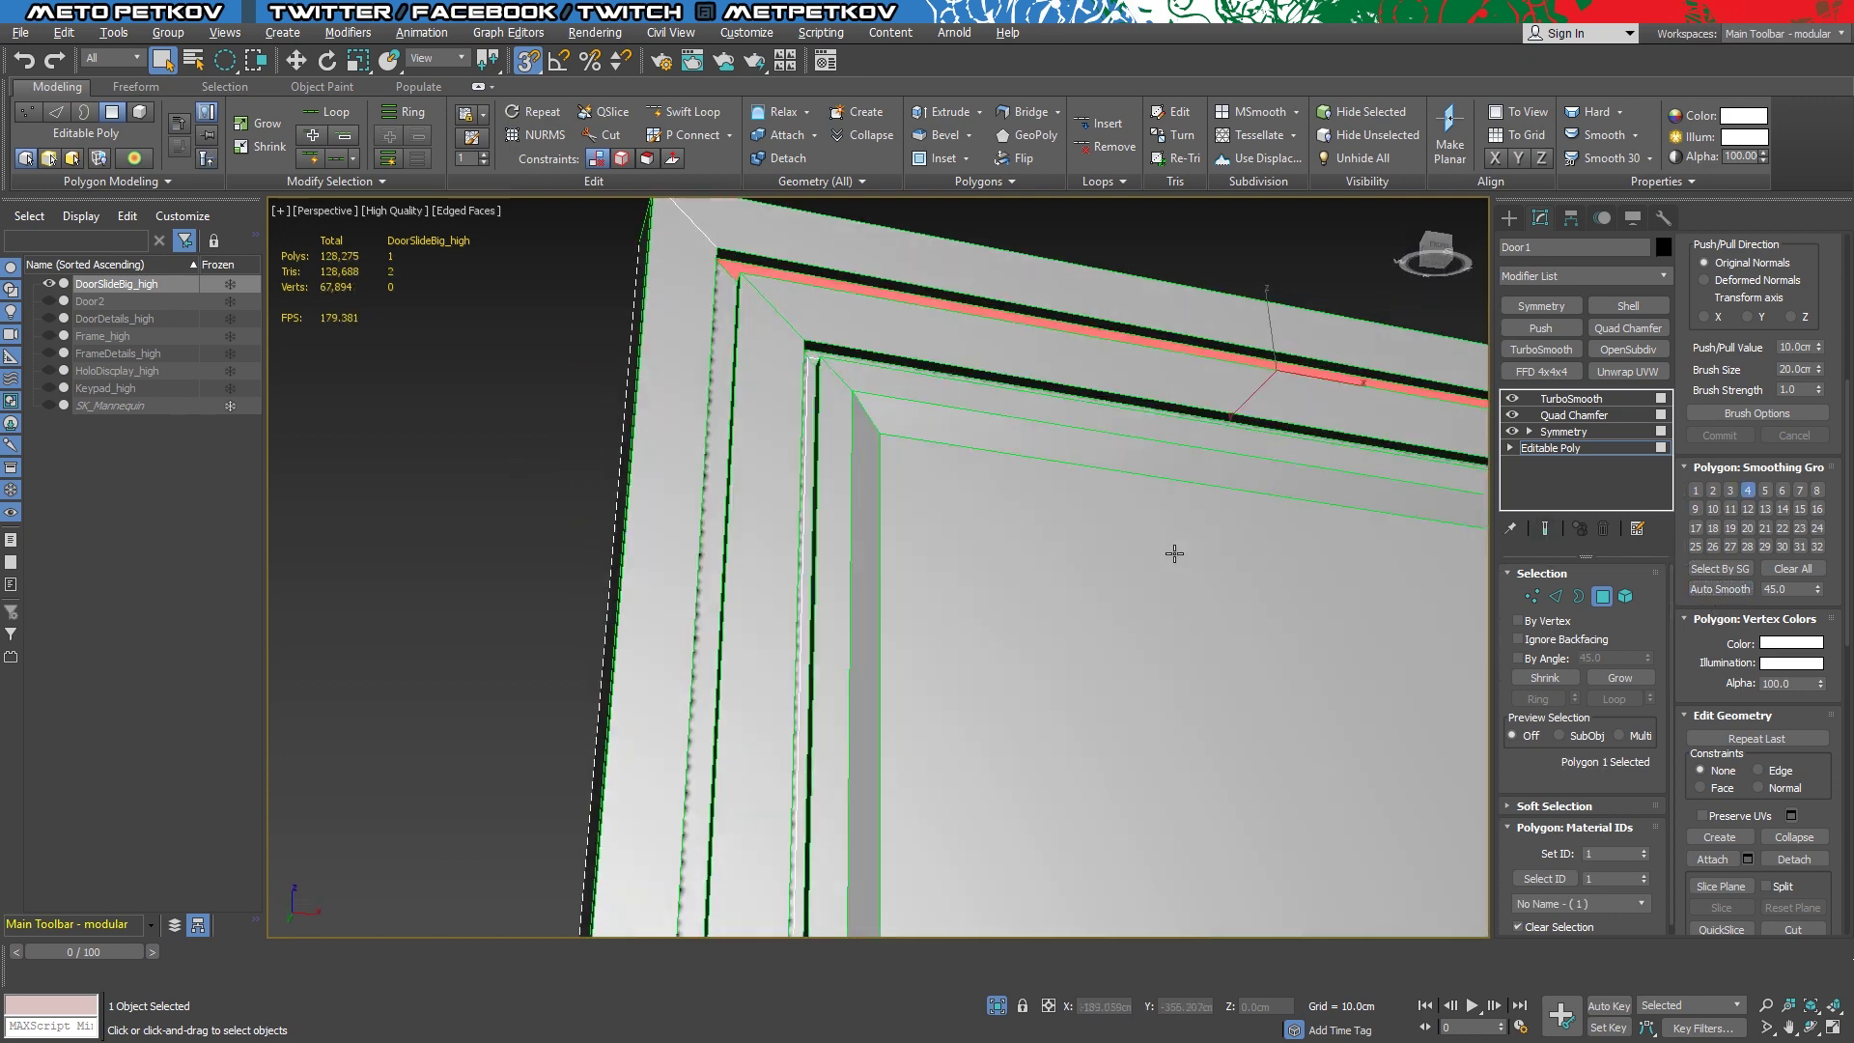
Show the full TurboSmoothed door result with edged faces turned off
{"action": "middle_click_drag", "start_coordinate": [1175, 550], "coordinate": [1084, 592], "text": "alt"}
{"action": "mouse_move", "coordinate": [1269, 600]}
{"action": "middle_mouse_down", "text": "alt"}
{"action": "mouse_move", "coordinate": [890, 642]}
{"action": "mouse_move", "coordinate": [972, 650]}
{"action": "mouse_move", "coordinate": [988, 641]}
{"action": "mouse_move", "coordinate": [572, 663]}
{"action": "mouse_move", "coordinate": [703, 732]}
{"action": "mouse_move", "coordinate": [664, 699]}
{"action": "middle_mouse_up", "text": "alt"}
{"action": "left_click", "coordinate": [664, 699]}
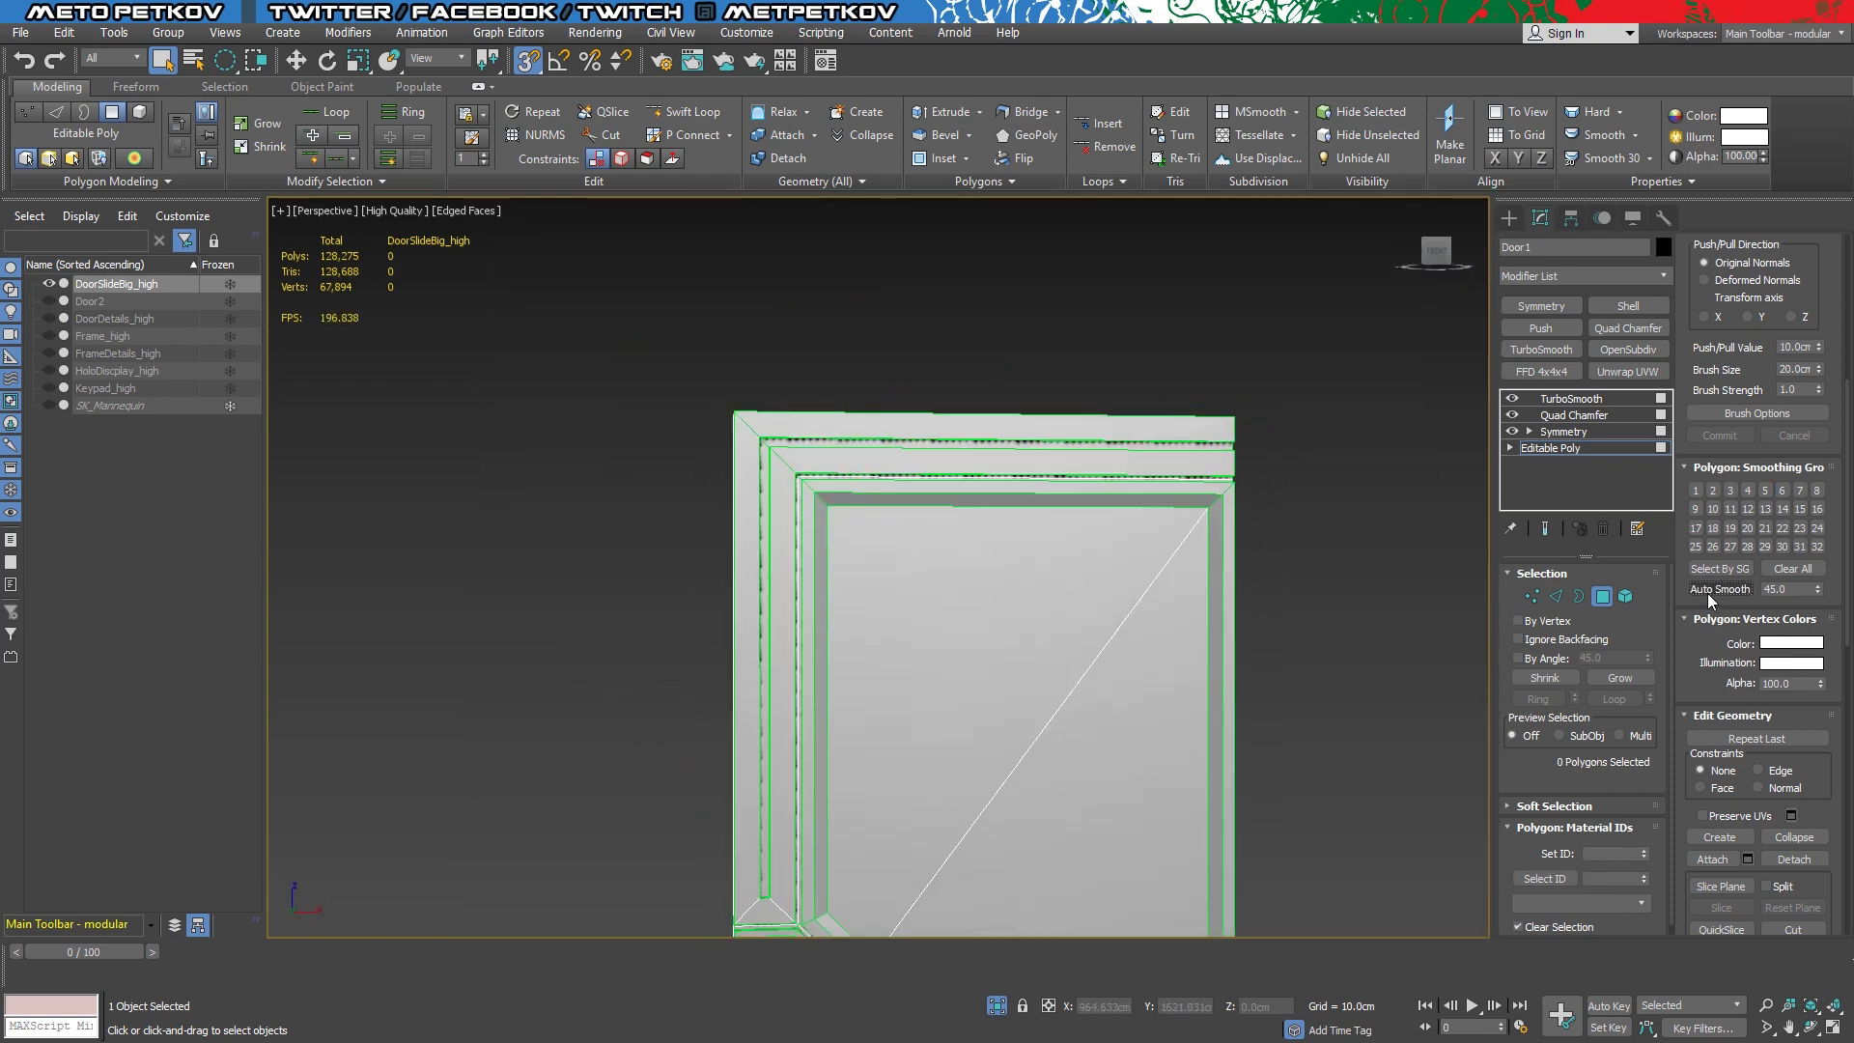
{"action": "mouse_move", "coordinate": [1408, 546]}
{"action": "middle_mouse_down", "text": "alt"}
{"action": "mouse_move", "coordinate": [1552, 522]}
{"action": "mouse_move", "coordinate": [1440, 581]}
{"action": "mouse_move", "coordinate": [1462, 594]}
{"action": "mouse_move", "coordinate": [1378, 576]}
{"action": "middle_mouse_up", "text": "alt"}
{"action": "left_click", "coordinate": [1546, 527]}
{"action": "key", "text": "F4"}
{"action": "scroll", "coordinate": [1142, 501], "scroll_direction": "up", "scroll_amount": 5}
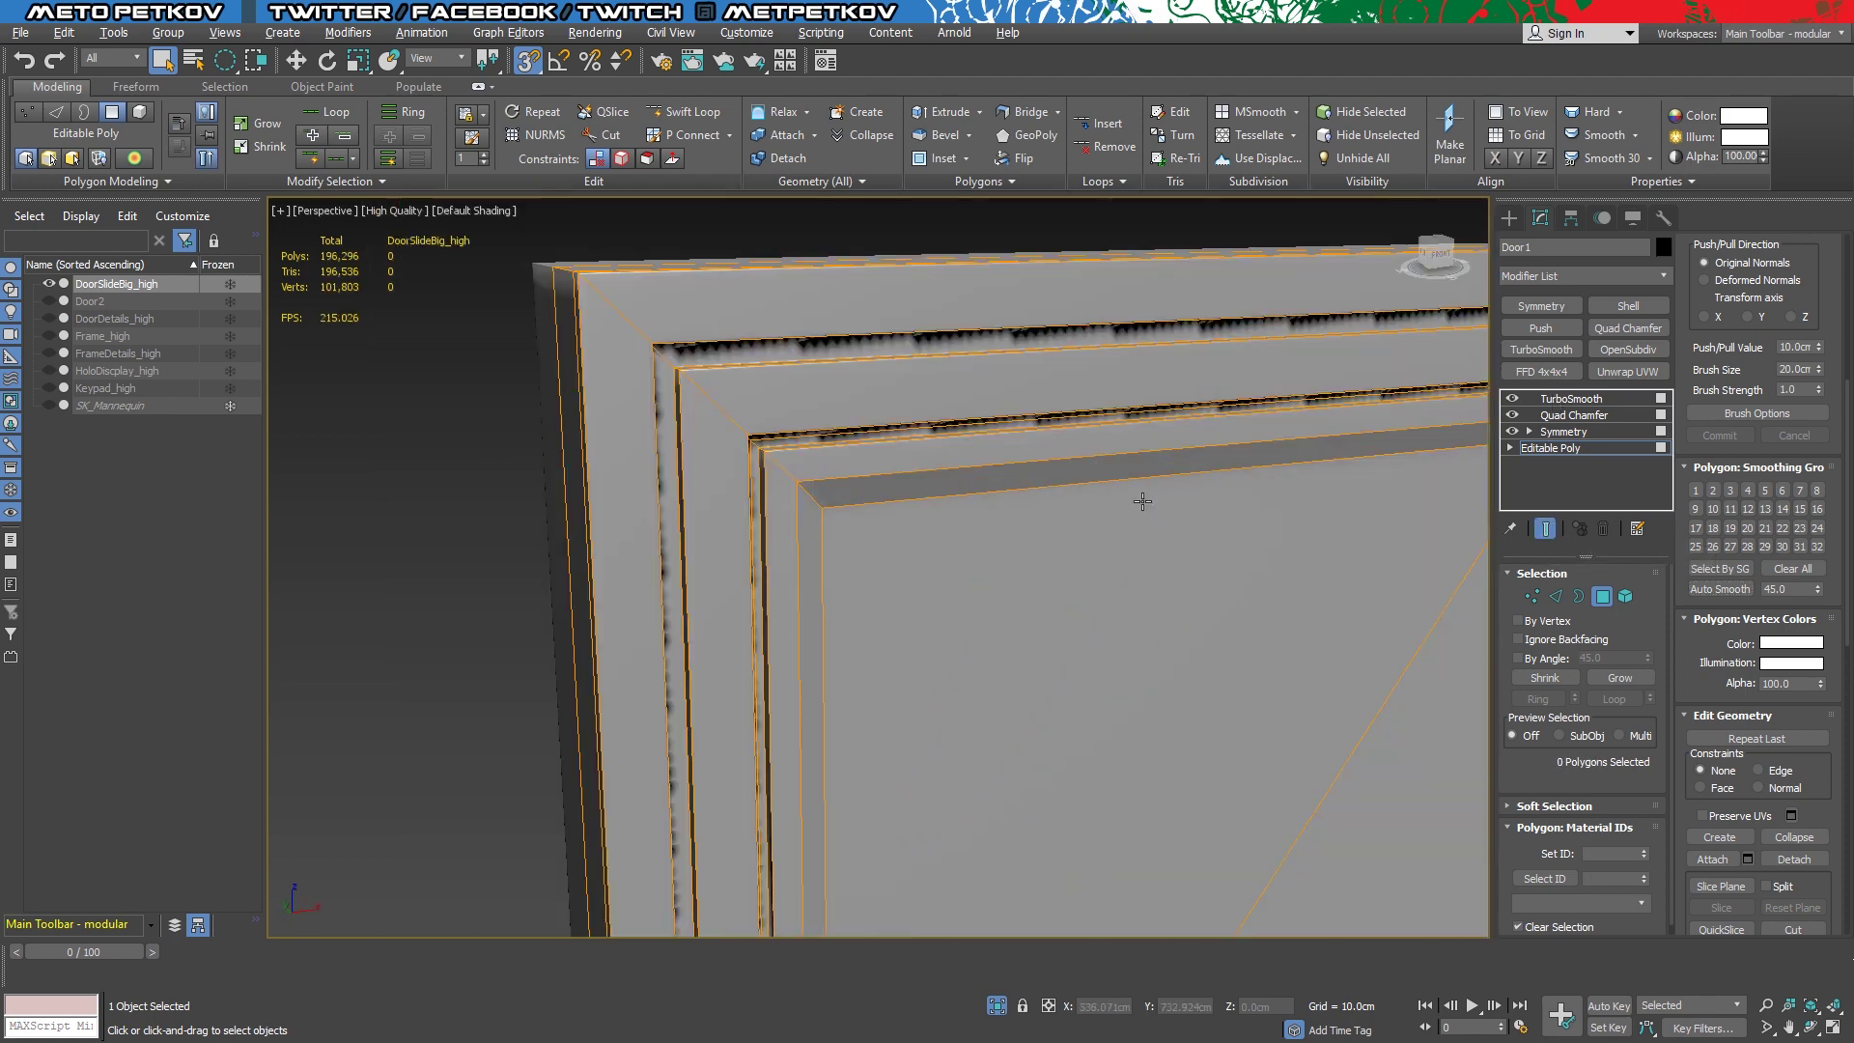
Raise the Quad Chamfer amount on DoorSlideBig_high to 0.12
{"action": "middle_click_drag", "start_coordinate": [1143, 501], "coordinate": [1164, 528], "text": "alt"}
{"action": "left_click", "coordinate": [1595, 417]}
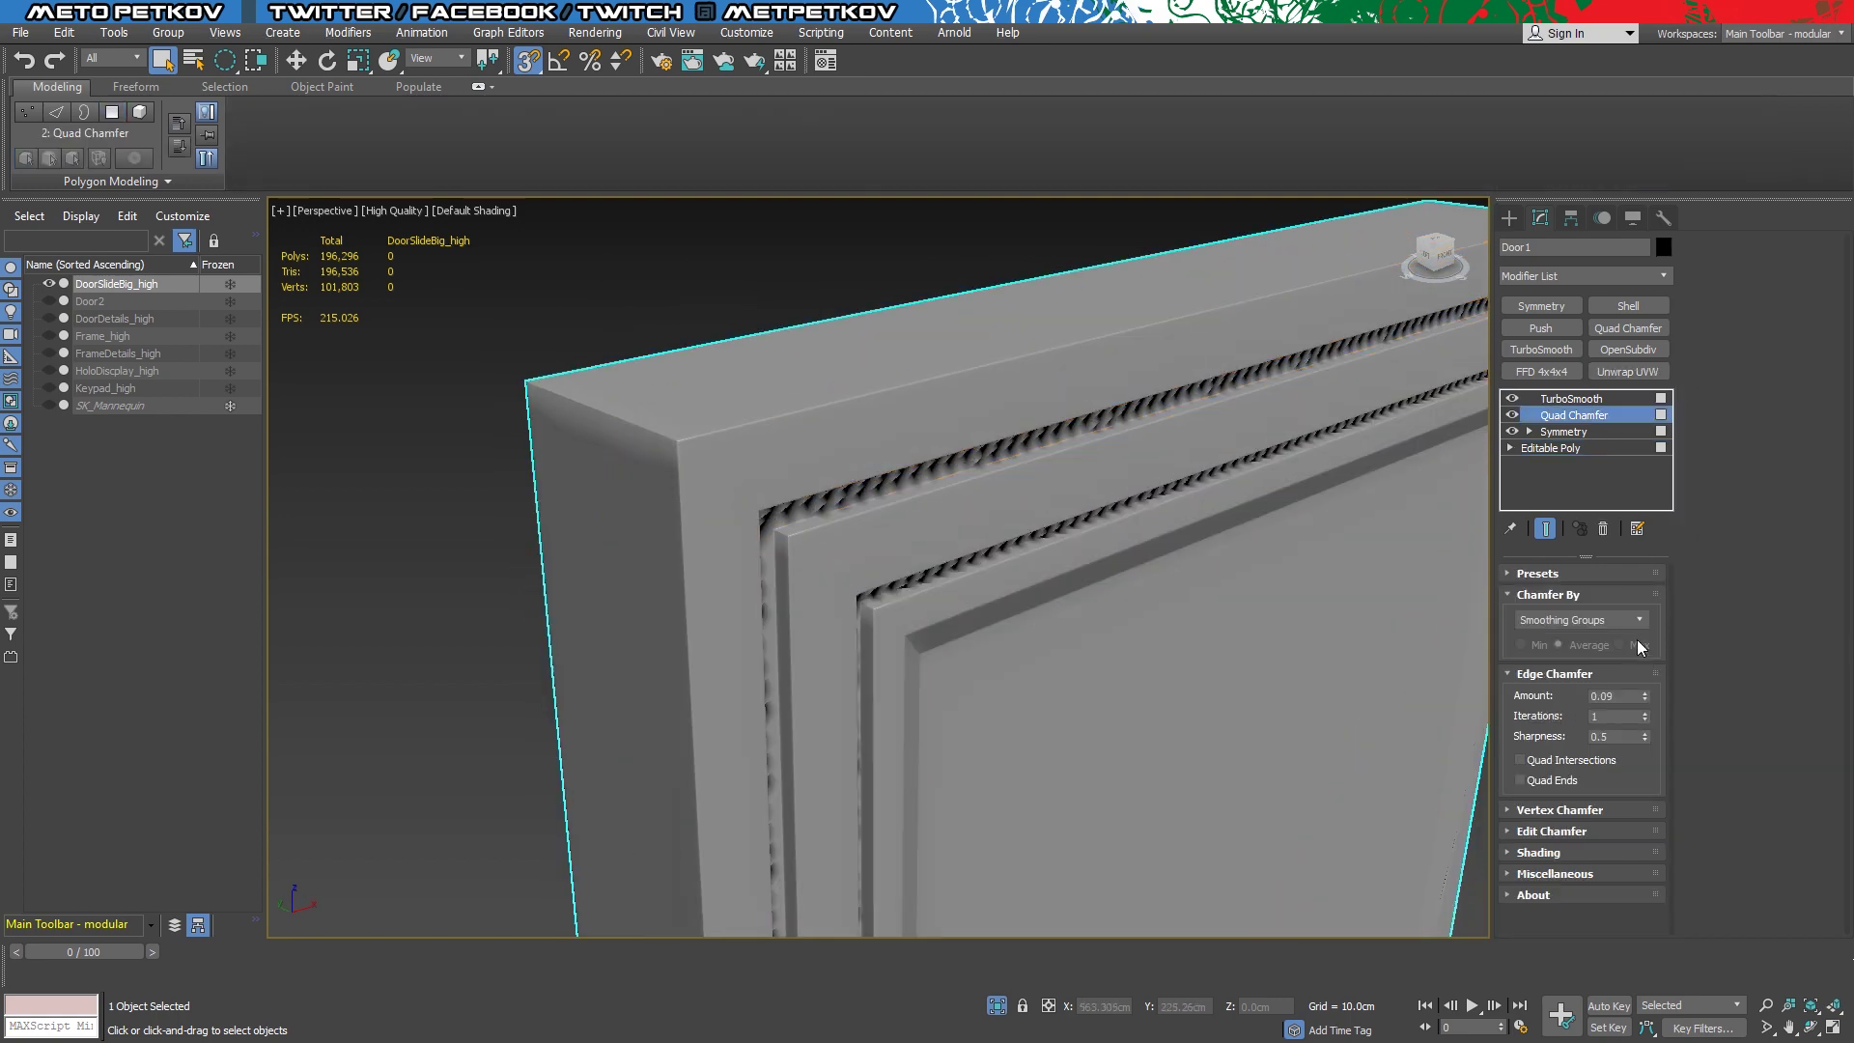
{"action": "right_click", "coordinate": [1645, 697]}
{"action": "left_click_drag", "start_coordinate": [1645, 698], "coordinate": [1654, 693]}
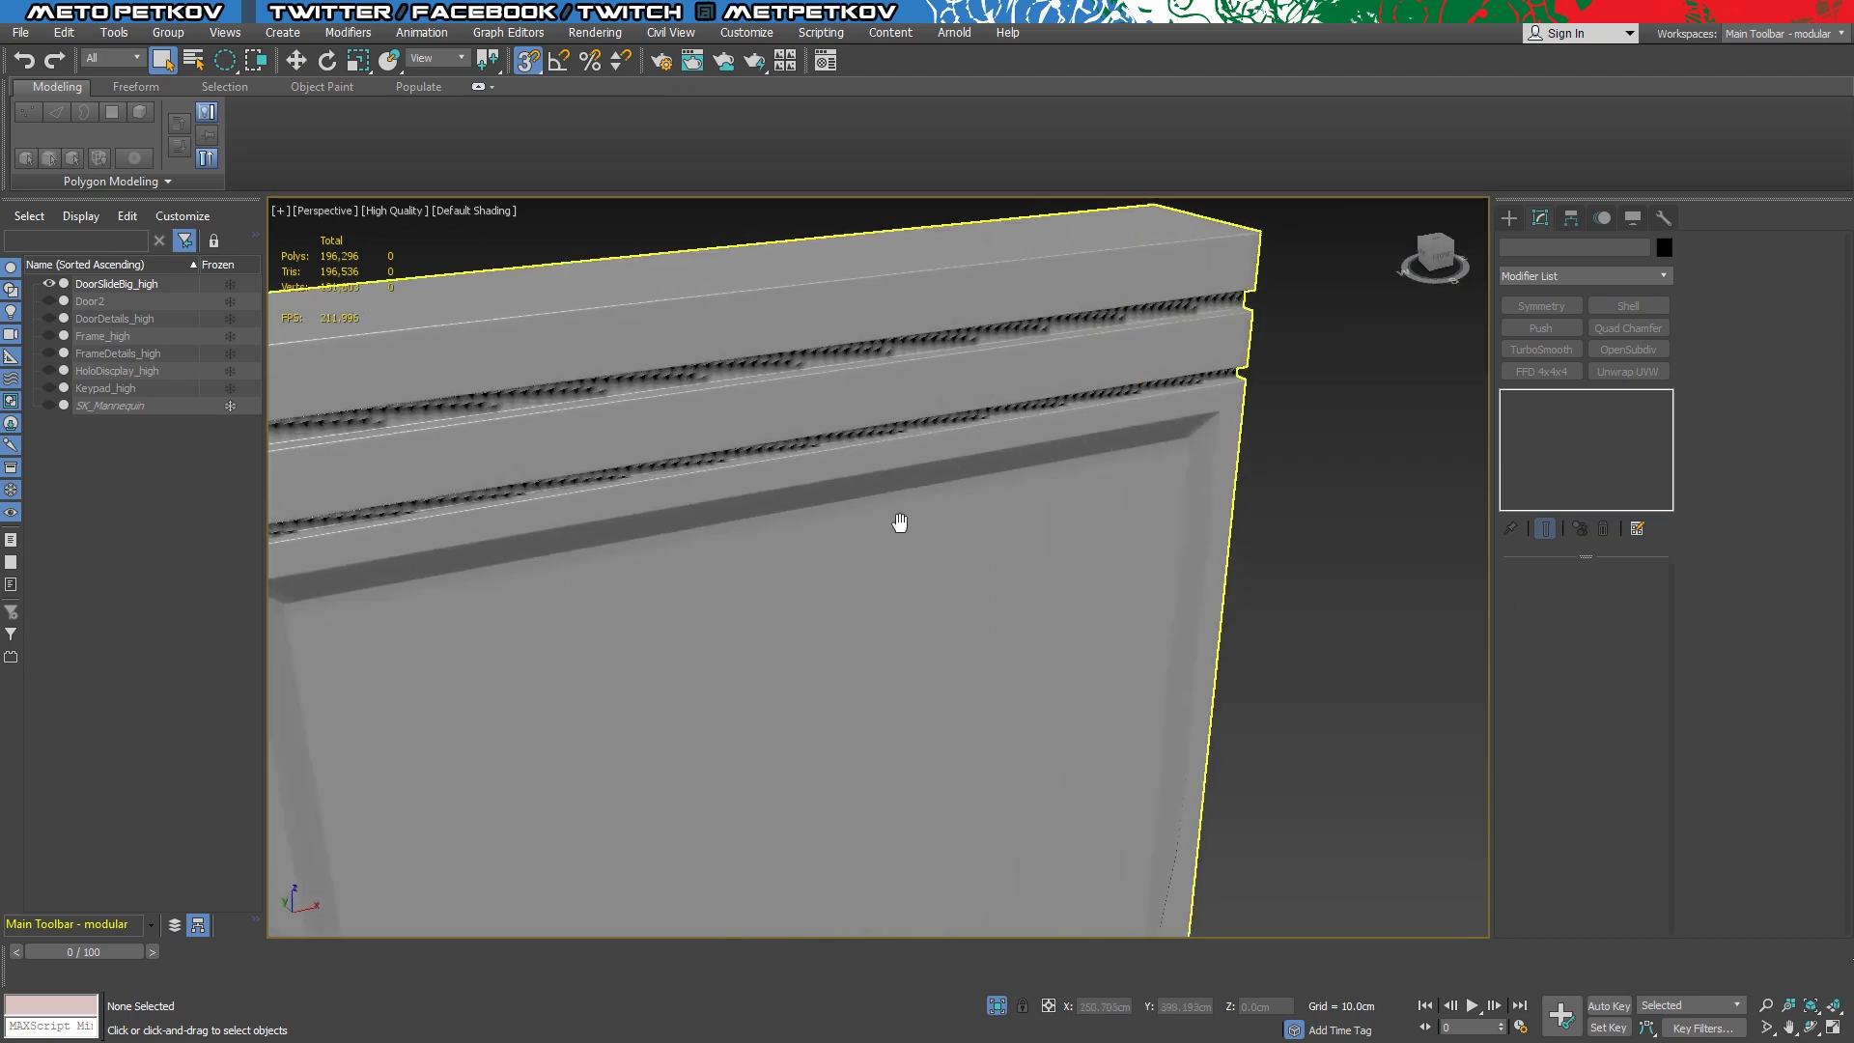
Select DoorSlideBig_high and enter polygon editing on its base Editable Poly
{"action": "mouse_move", "coordinate": [899, 526]}
{"action": "middle_mouse_down", "text": "alt"}
{"action": "mouse_move", "coordinate": [882, 683]}
{"action": "mouse_move", "coordinate": [993, 632]}
{"action": "middle_mouse_up", "text": "alt"}
{"action": "scroll", "coordinate": [993, 632], "scroll_direction": "up", "scroll_amount": 2}
{"action": "left_click", "coordinate": [1062, 617]}
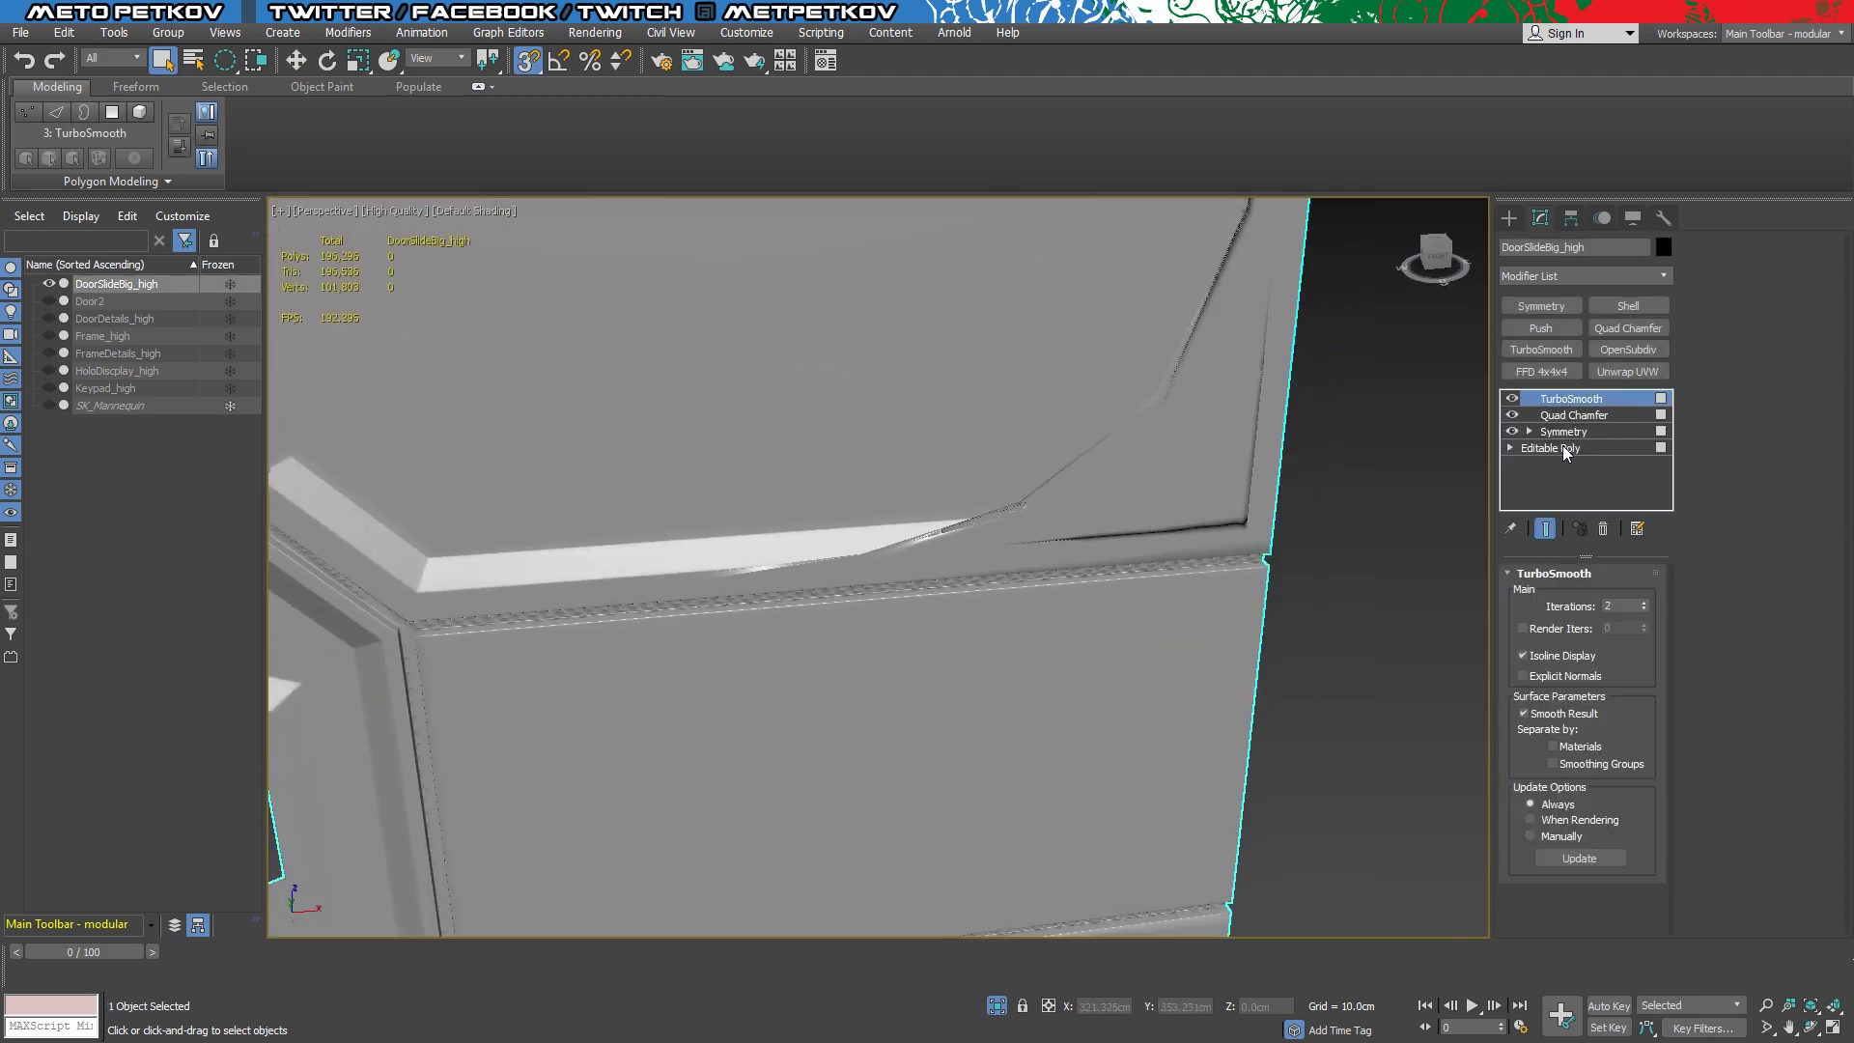
{"action": "left_click", "coordinate": [1562, 446]}
{"action": "key", "text": "F4"}
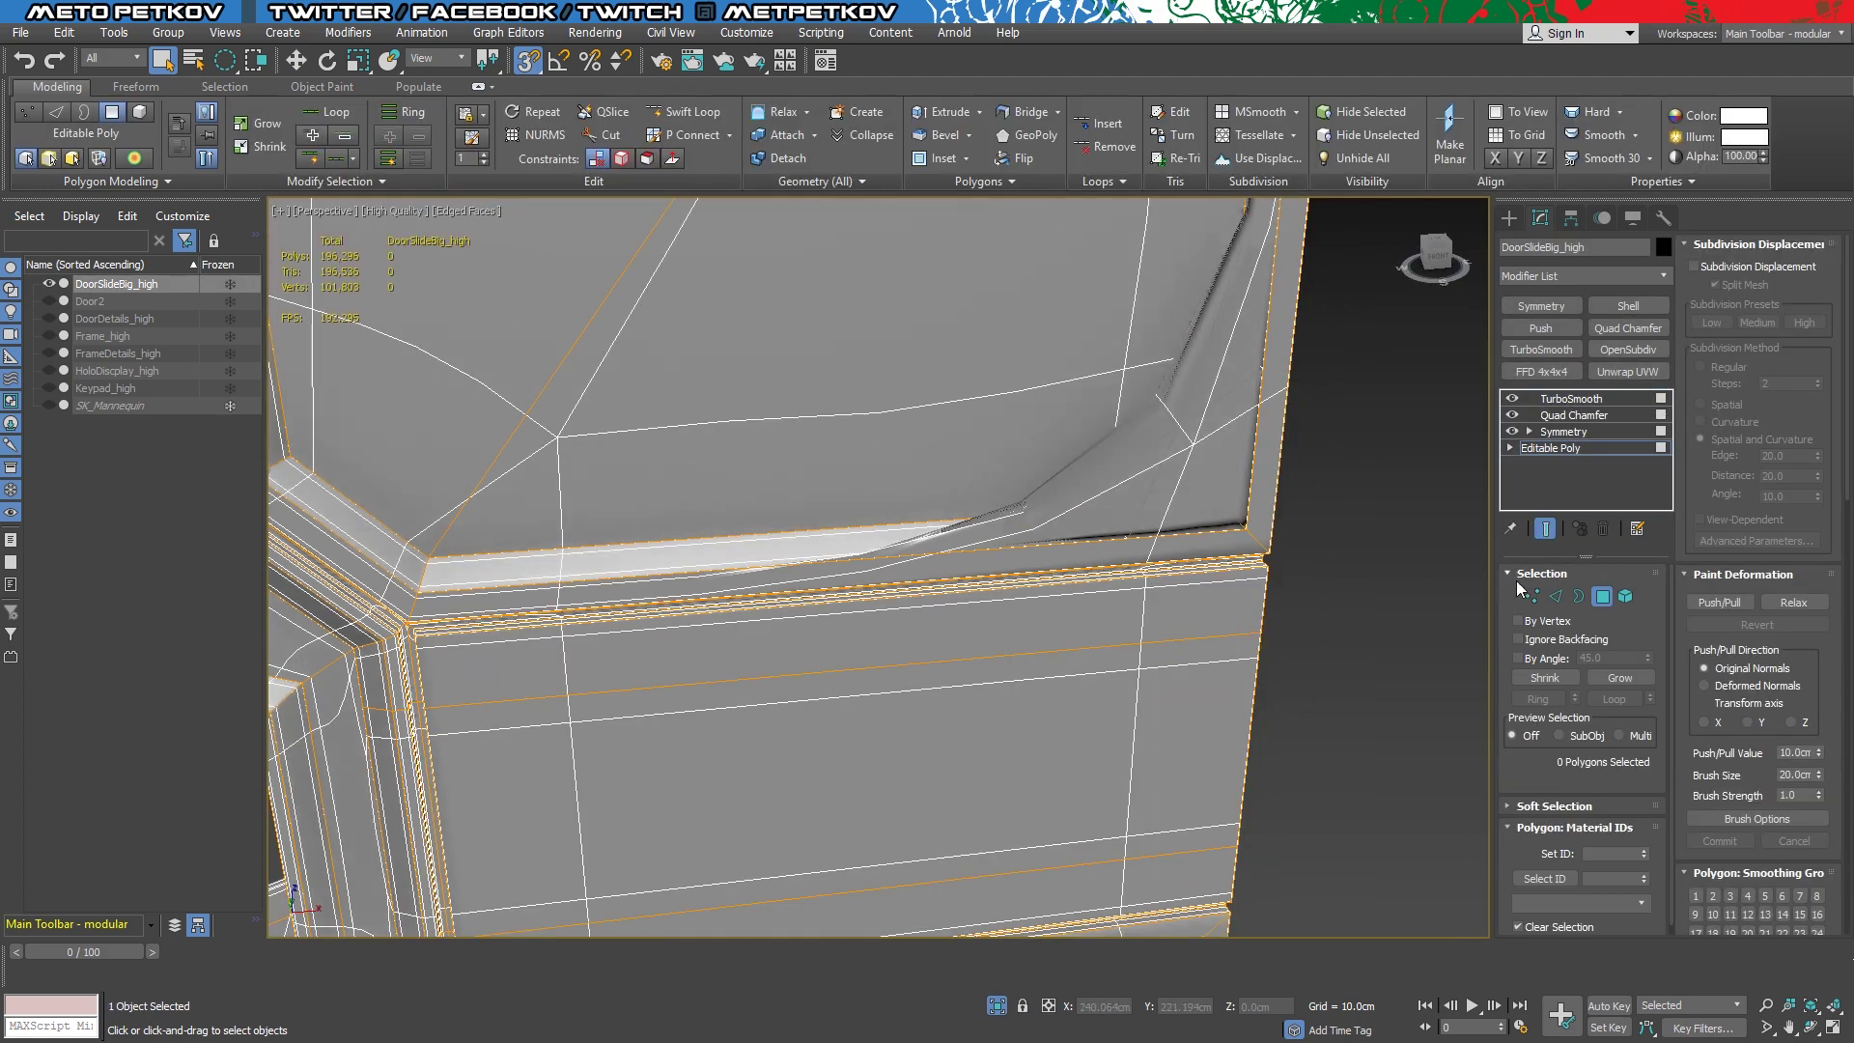
Auto-smooth the long bevel strip and large inner panel faces on the unsmoothed cage
{"action": "left_click", "coordinate": [1545, 528]}
{"action": "left_click", "coordinate": [1253, 548]}
{"action": "scroll", "coordinate": [1711, 826], "scroll_direction": "down", "scroll_amount": 2}
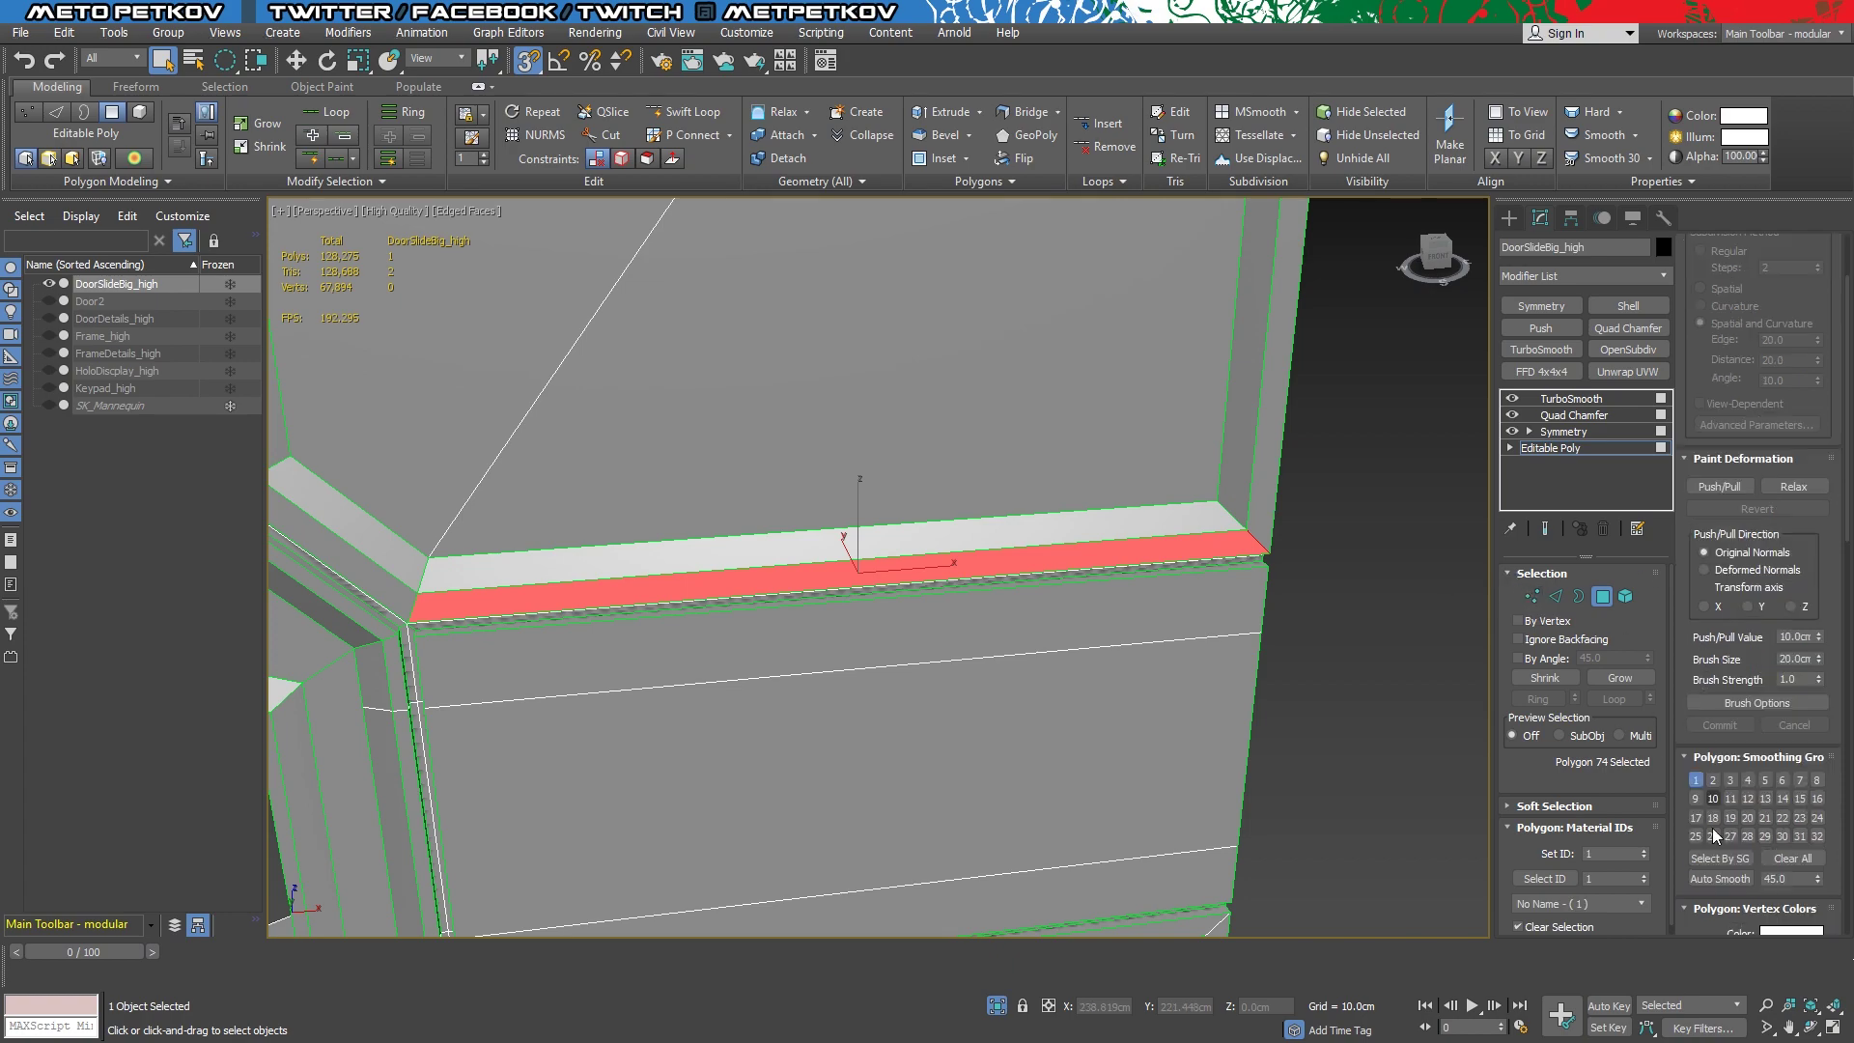
{"action": "mouse_move", "coordinate": [1412, 727]}
{"action": "middle_mouse_down", "text": "alt"}
{"action": "mouse_move", "coordinate": [1353, 612]}
{"action": "mouse_move", "coordinate": [1464, 674]}
{"action": "mouse_move", "coordinate": [973, 675]}
{"action": "middle_mouse_up", "text": "alt"}
{"action": "scroll", "coordinate": [1148, 677], "scroll_direction": "up", "scroll_amount": 2}
{"action": "middle_click_drag", "start_coordinate": [1148, 677], "coordinate": [1142, 426]}
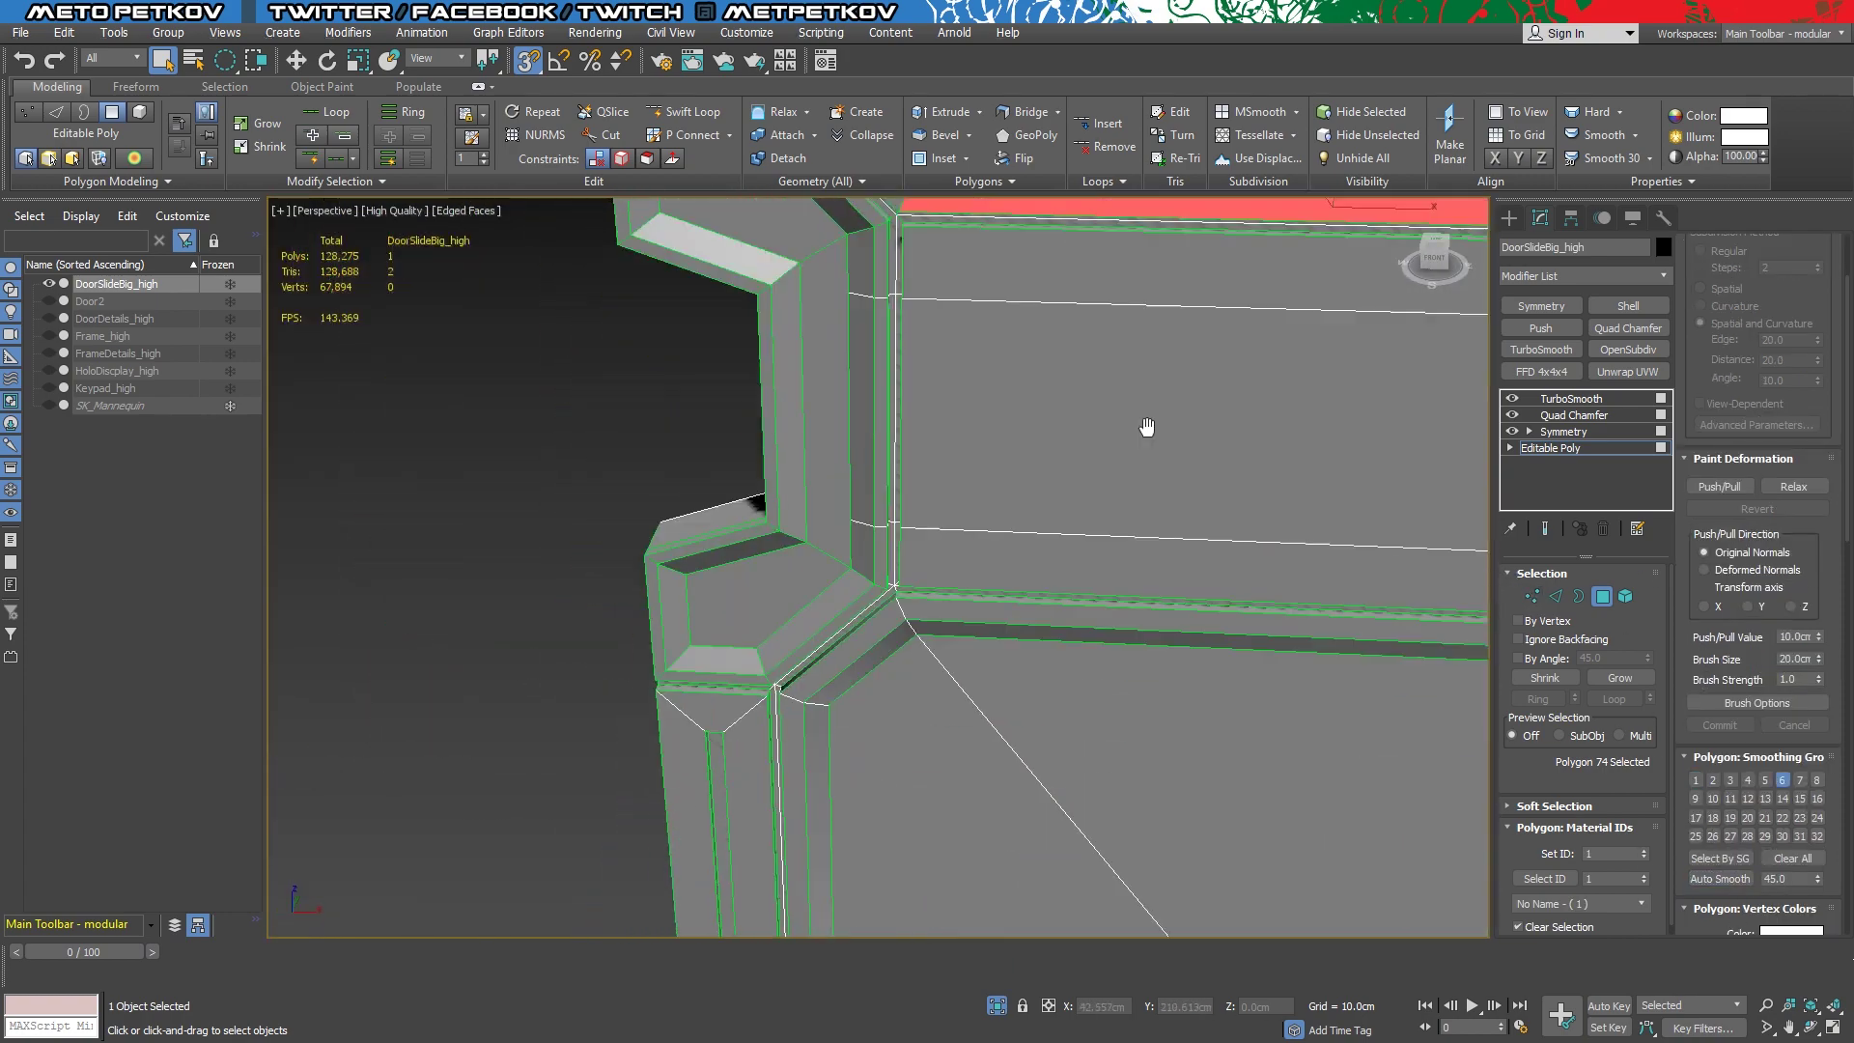
{"action": "scroll", "coordinate": [1129, 454], "scroll_direction": "down", "scroll_amount": 2}
{"action": "scroll", "coordinate": [976, 600], "scroll_direction": "down", "scroll_amount": 1}
{"action": "left_click", "coordinate": [976, 600]}
{"action": "scroll", "coordinate": [976, 600], "scroll_direction": "down", "scroll_amount": 1}
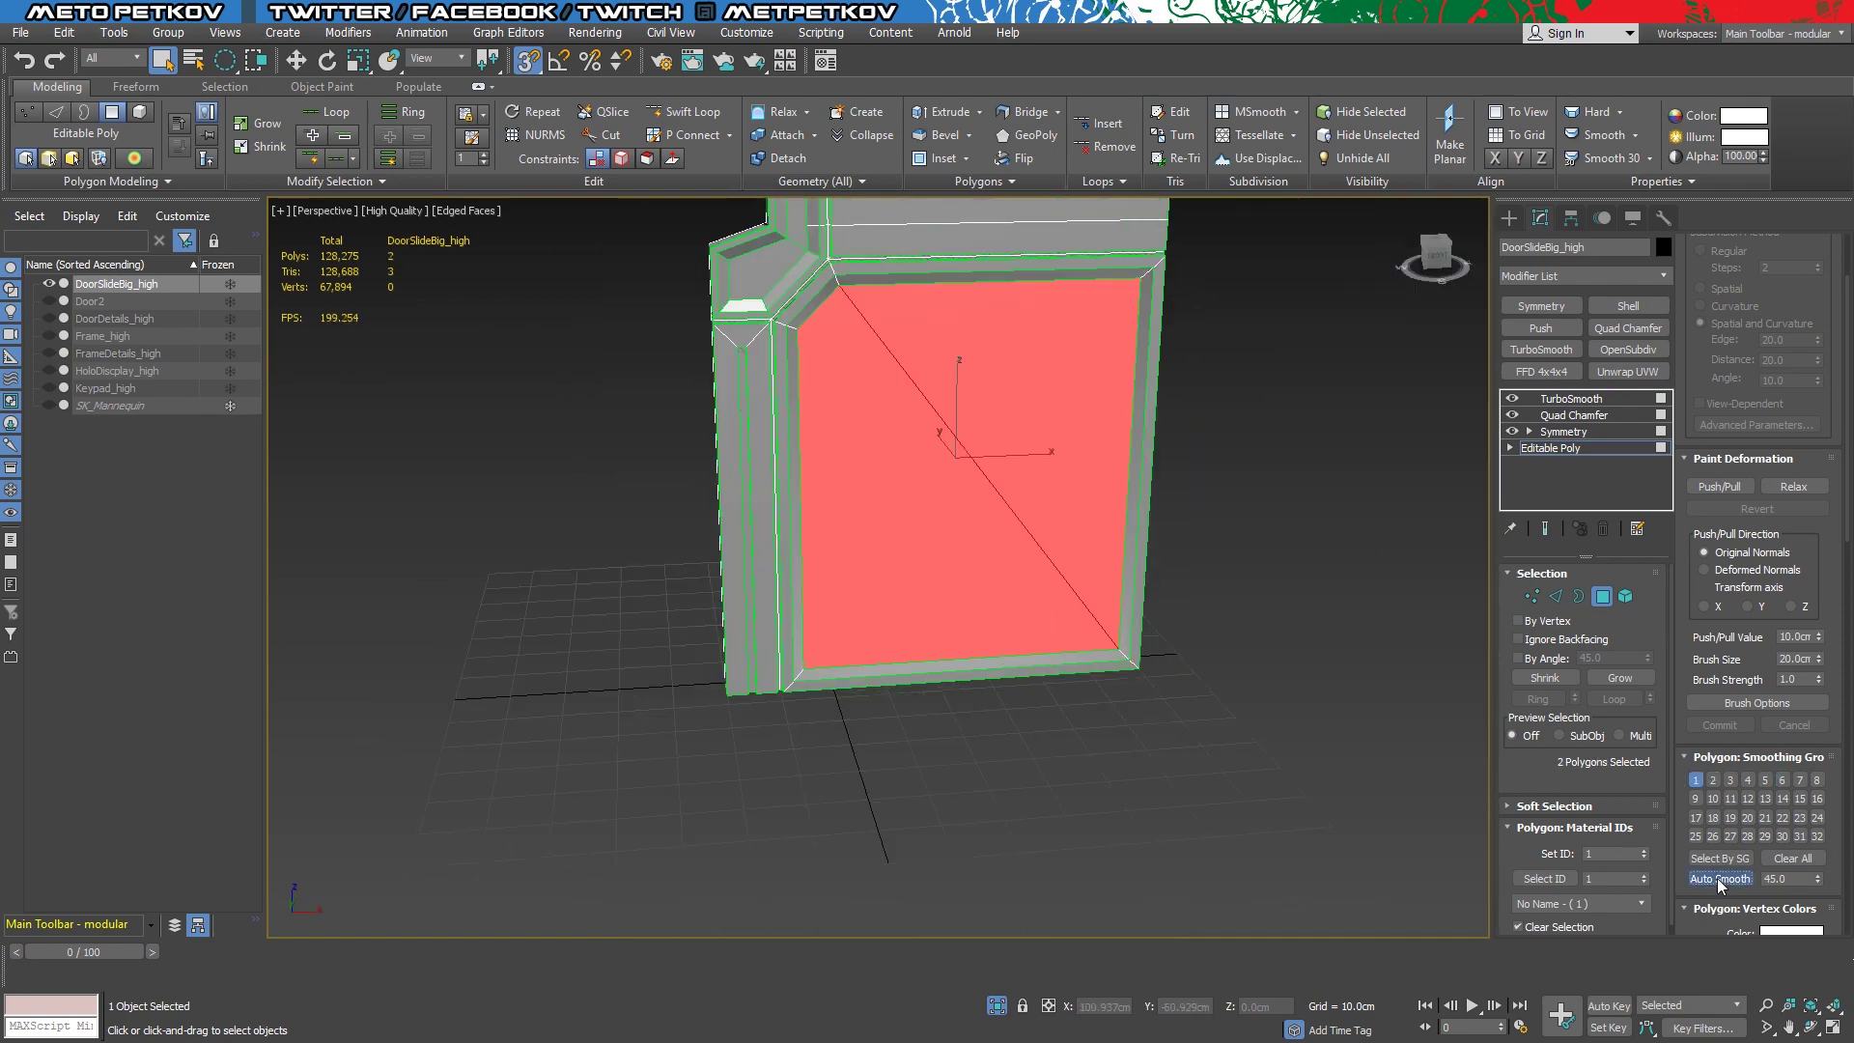
{"action": "left_click", "coordinate": [1253, 640]}
Select the corner chamfer faces and auto-smooth them into a new smoothing group
{"action": "middle_click_drag", "start_coordinate": [820, 403], "coordinate": [999, 466]}
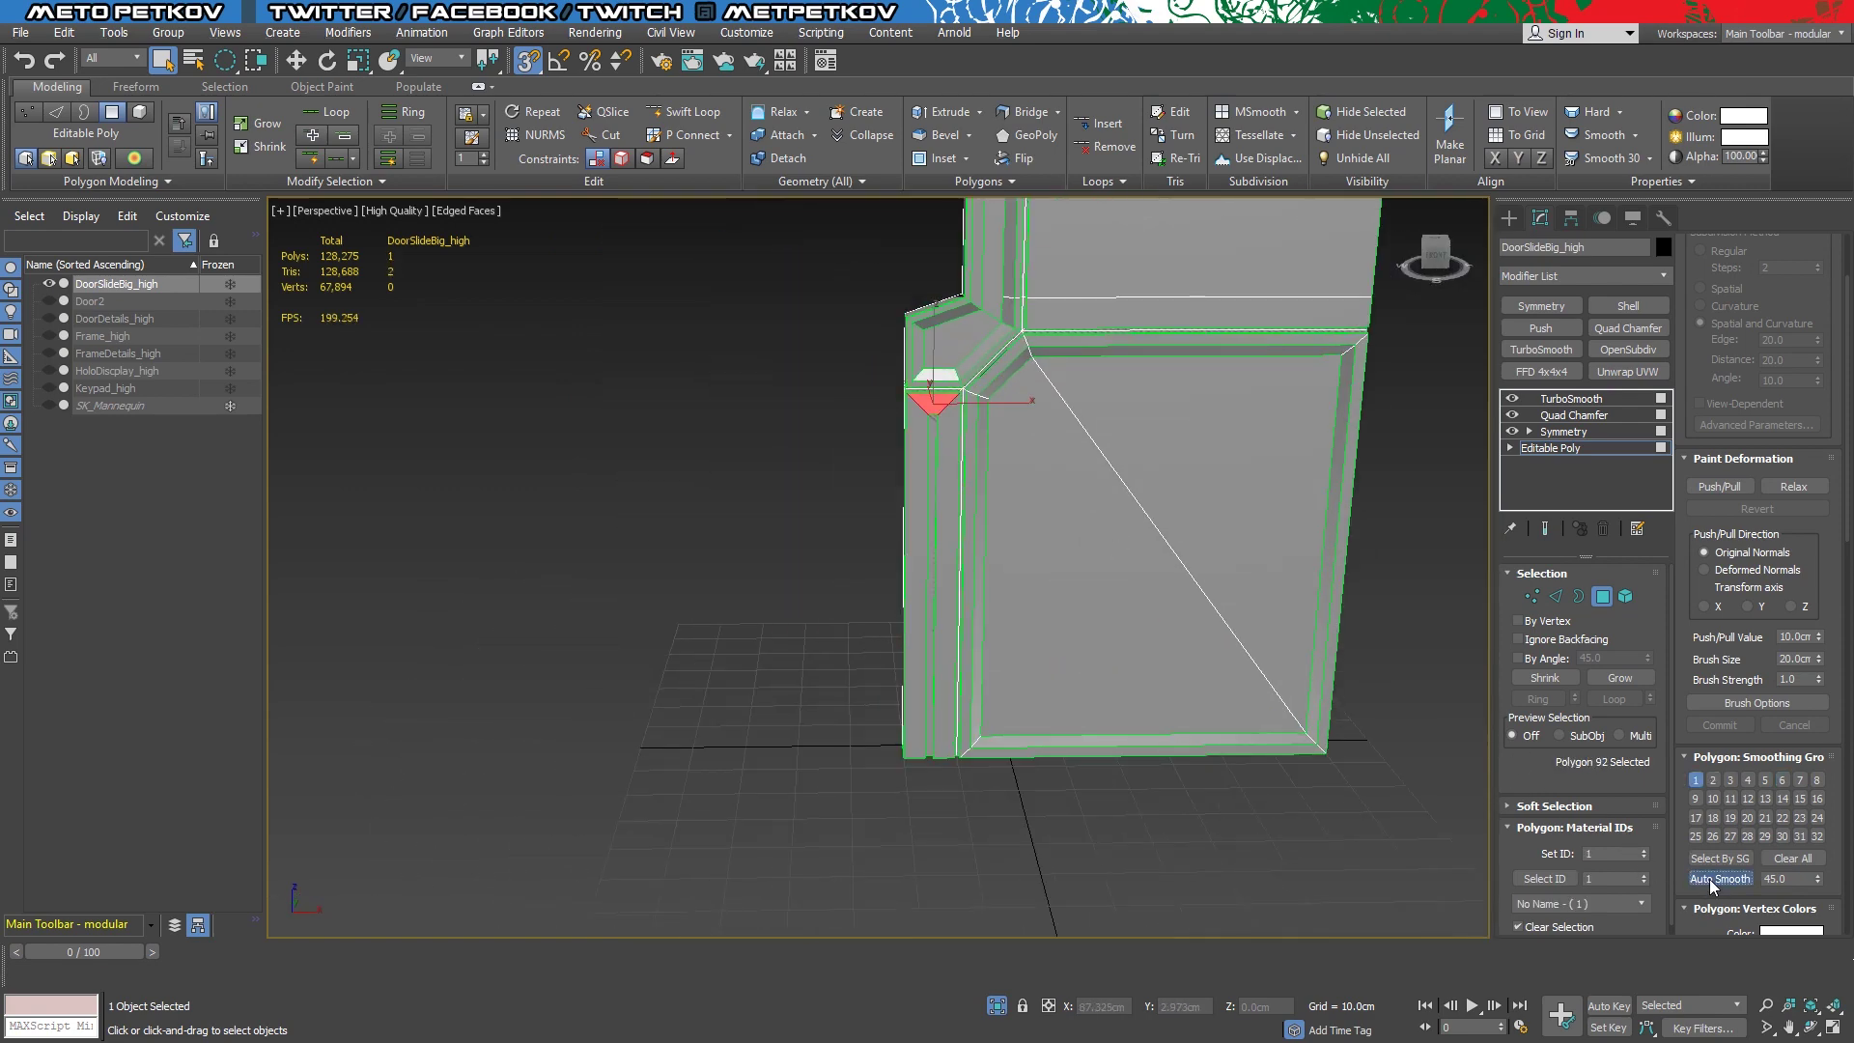
{"action": "scroll", "coordinate": [1040, 826], "scroll_direction": "up", "scroll_amount": 2}
{"action": "mouse_move", "coordinate": [1052, 697]}
{"action": "middle_mouse_down", "text": "alt"}
{"action": "mouse_move", "coordinate": [980, 663]}
{"action": "mouse_move", "coordinate": [992, 383]}
{"action": "middle_mouse_up", "text": "alt"}
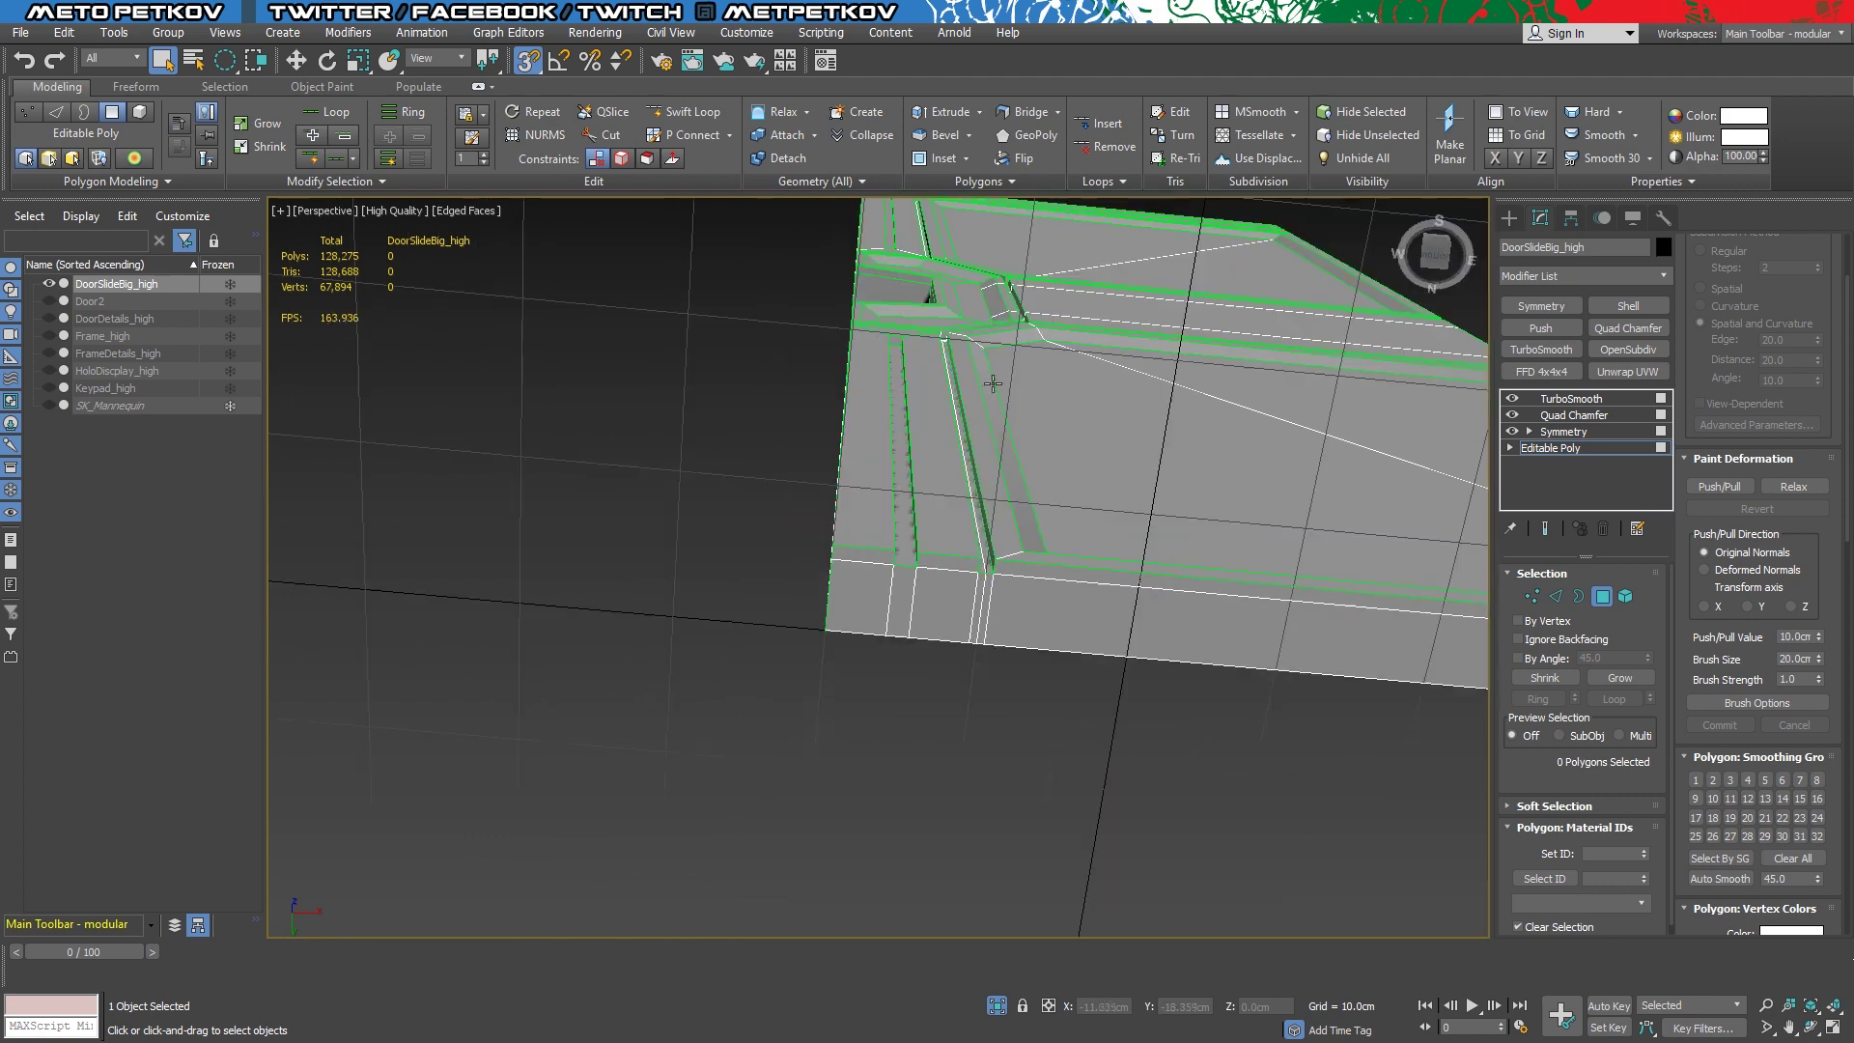
{"action": "left_click", "coordinate": [1114, 583], "text": "ctrl"}
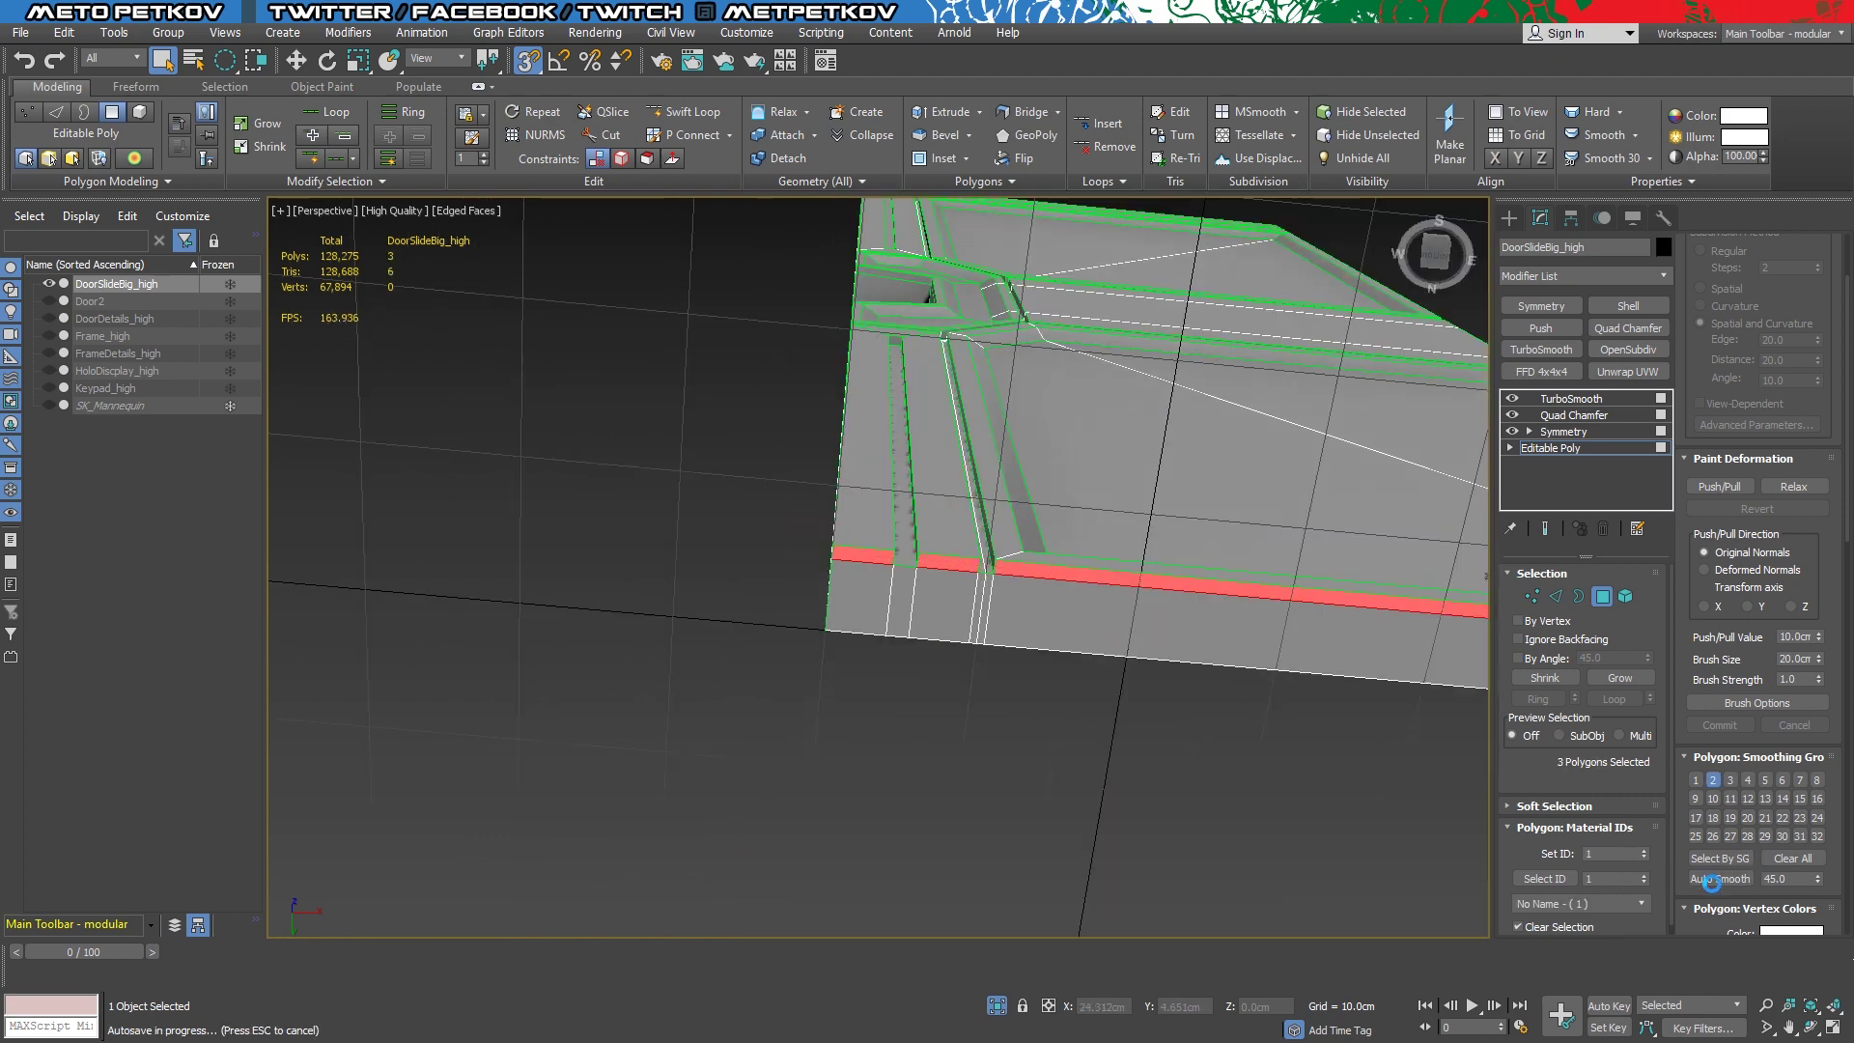
{"action": "left_click", "coordinate": [1544, 529]}
{"action": "middle_click_drag", "start_coordinate": [1178, 435], "coordinate": [1008, 414], "text": "alt"}
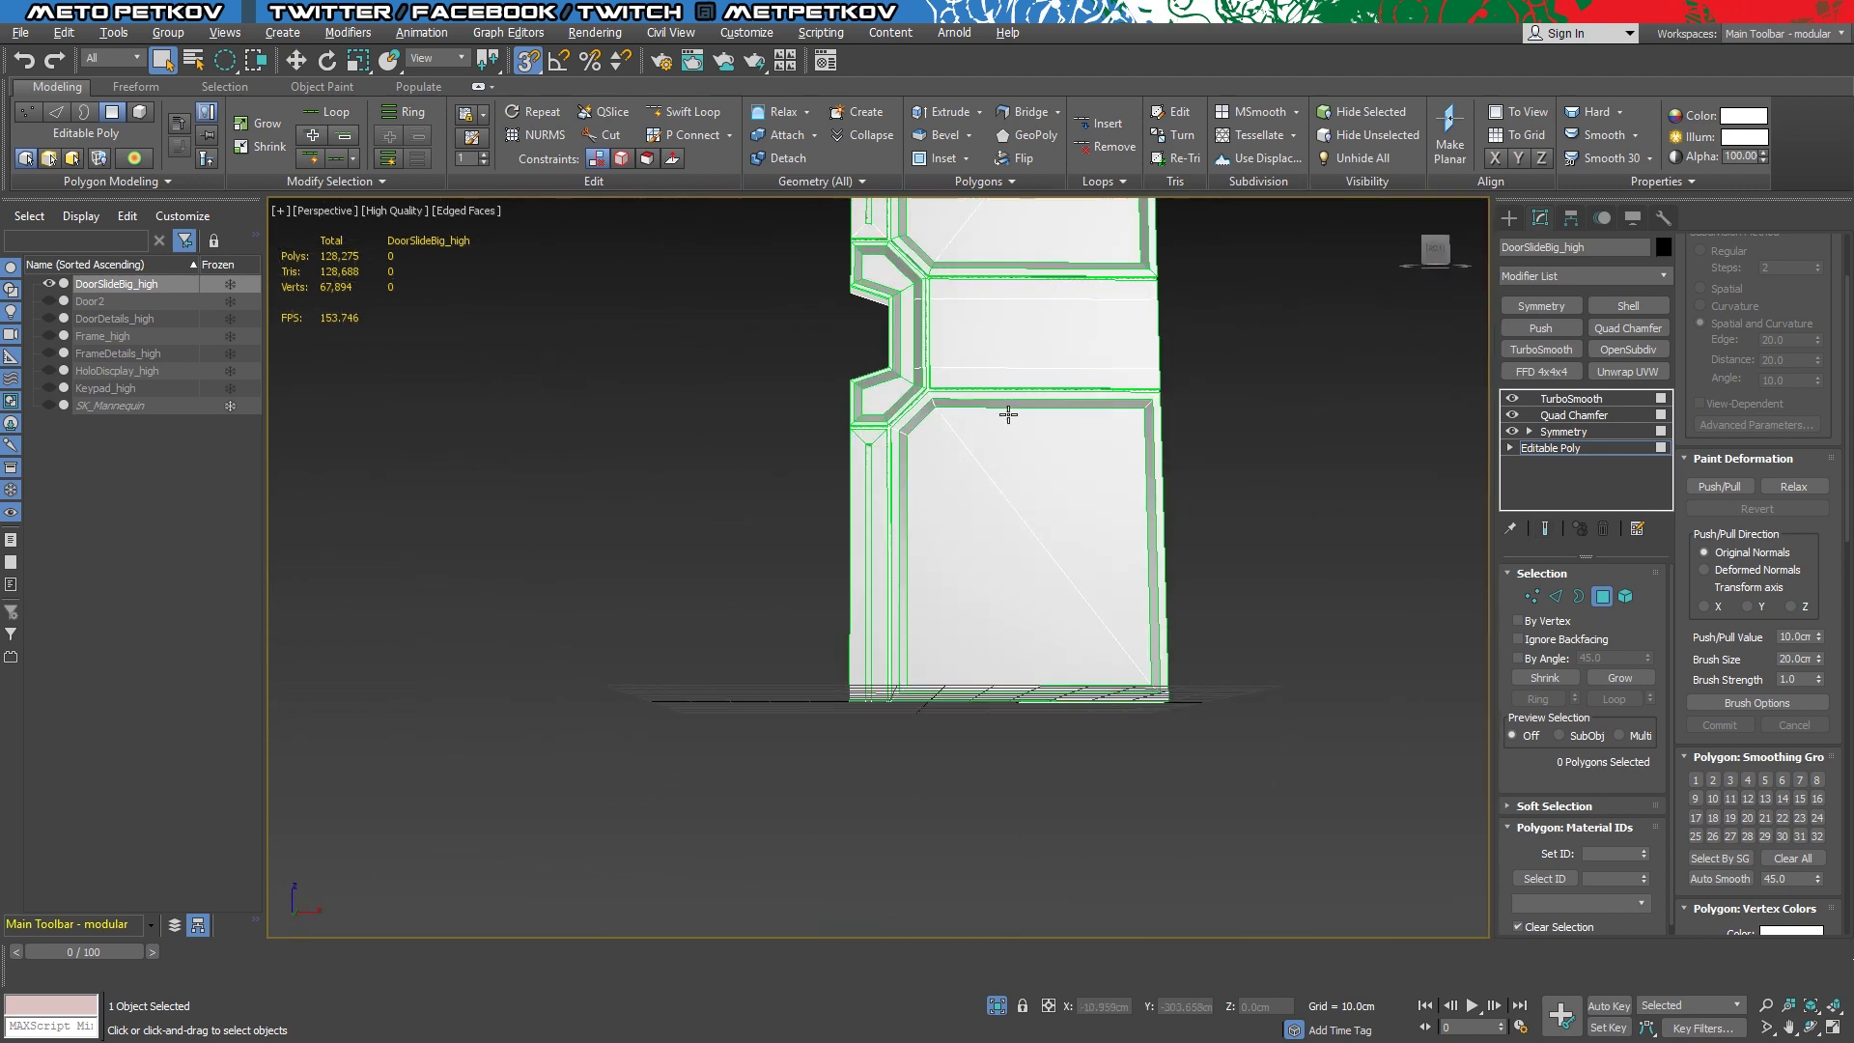
{"action": "scroll", "coordinate": [1008, 414], "scroll_direction": "up", "scroll_amount": 3}
{"action": "left_click", "coordinate": [927, 354]}
{"action": "middle_click_drag", "start_coordinate": [927, 353], "coordinate": [981, 431], "text": "alt"}
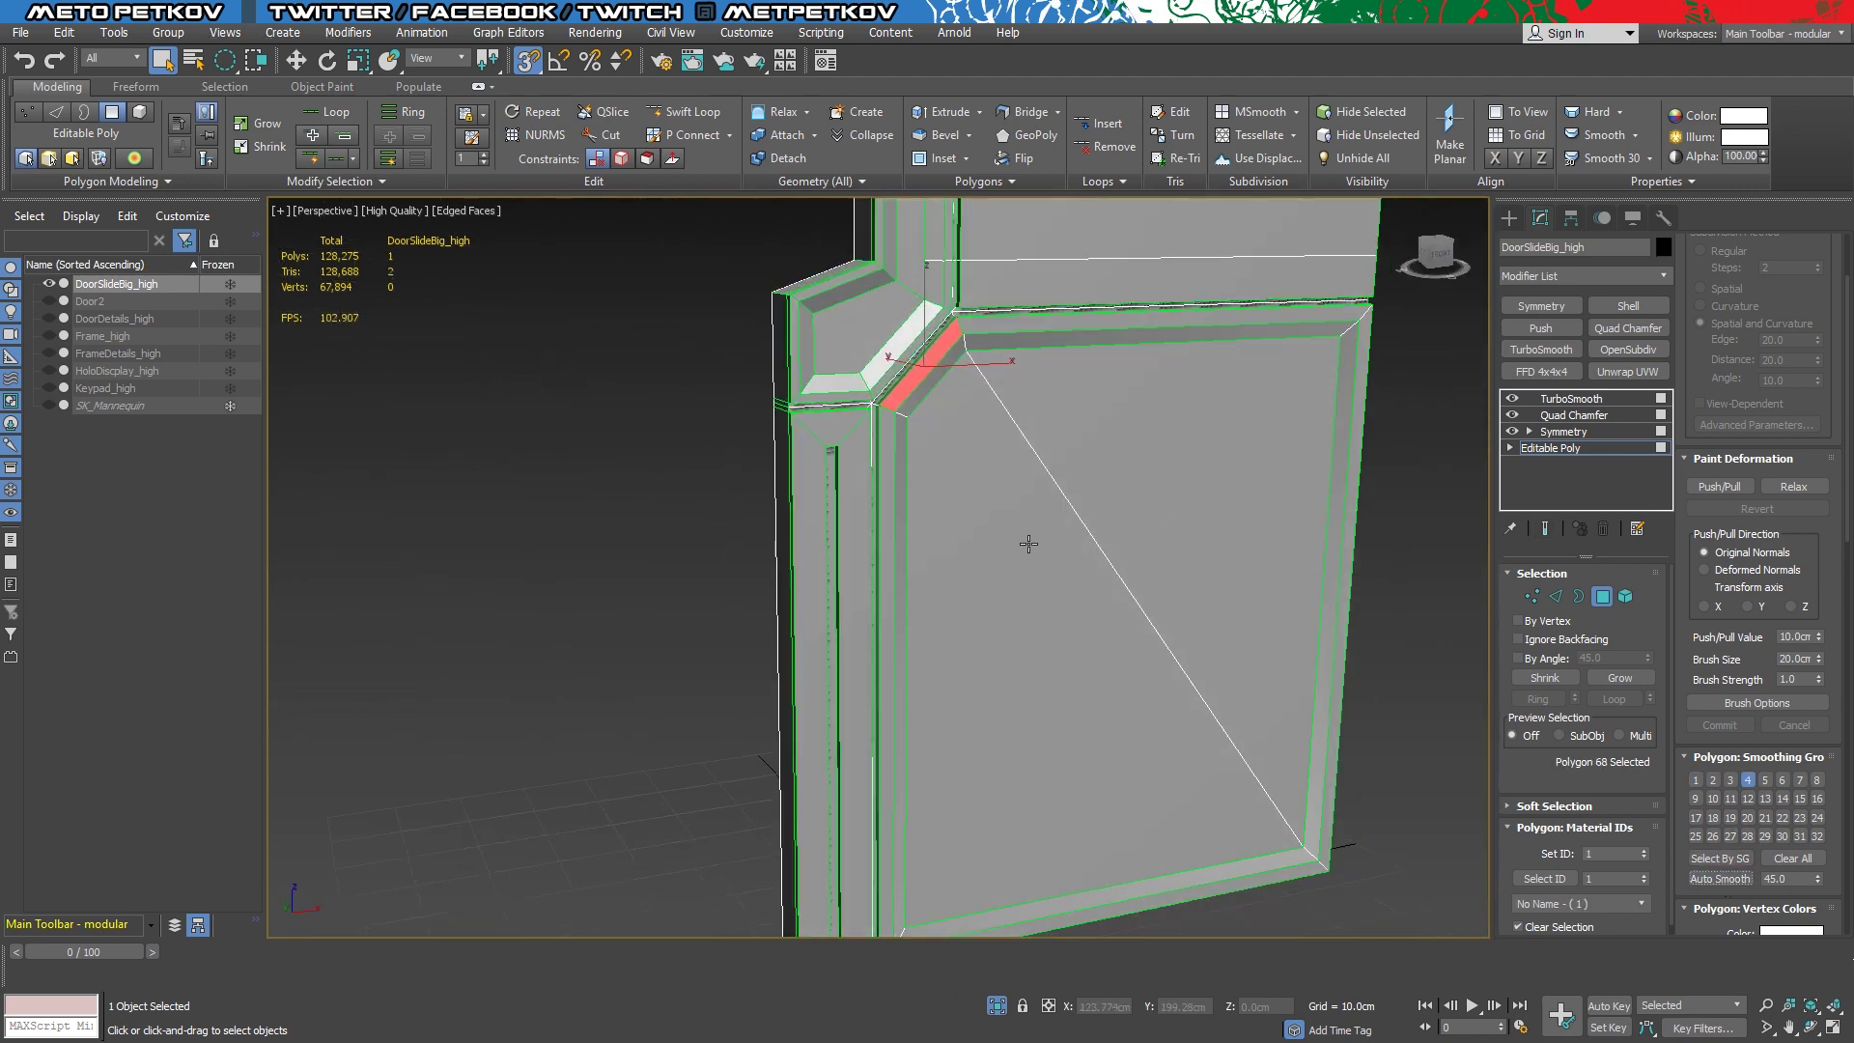
{"action": "middle_click_drag", "start_coordinate": [1028, 543], "coordinate": [1215, 447], "text": "alt"}
{"action": "left_click", "coordinate": [1720, 878]}
Show the smoothed end result without edges and inspect the 201,672-polygon door
{"action": "middle_click_drag", "start_coordinate": [1332, 454], "coordinate": [754, 639], "text": "alt"}
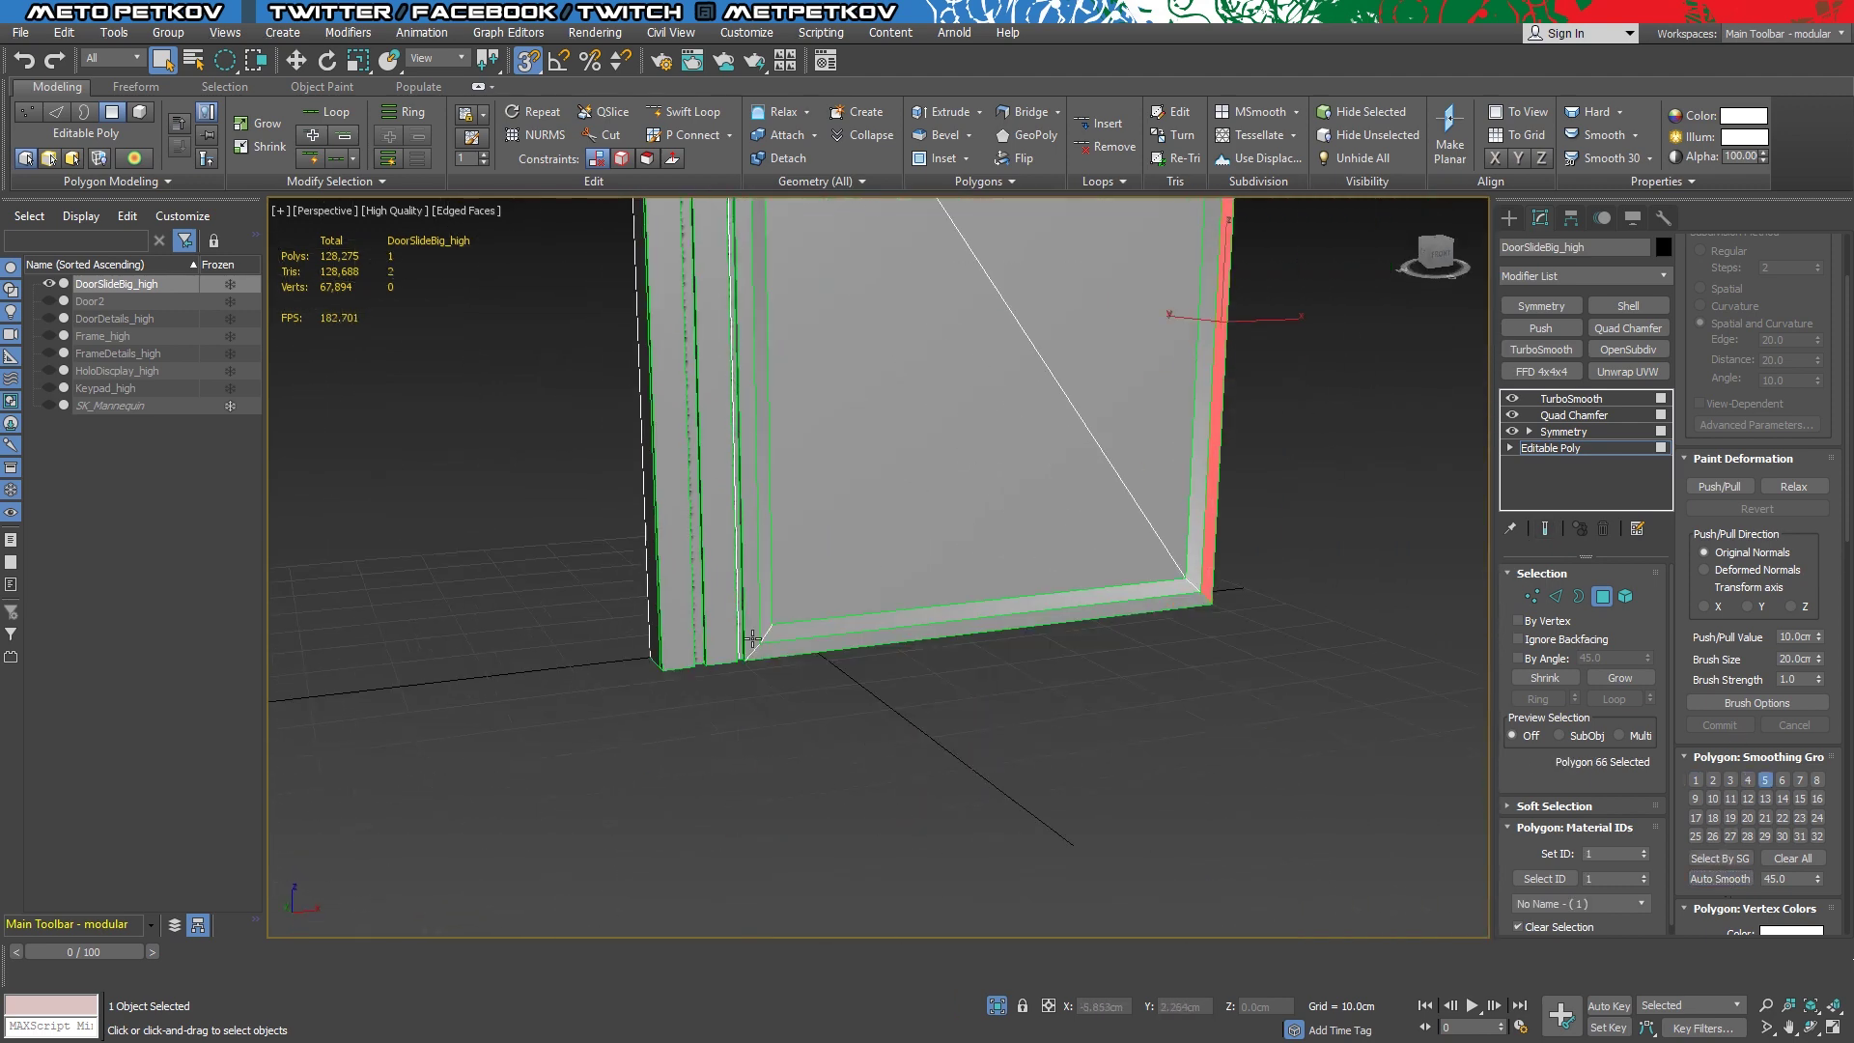
{"action": "mouse_move", "coordinate": [1477, 840]}
{"action": "middle_mouse_down", "text": "alt"}
{"action": "mouse_move", "coordinate": [1361, 654]}
{"action": "mouse_move", "coordinate": [699, 401]}
{"action": "middle_mouse_up", "text": "alt"}
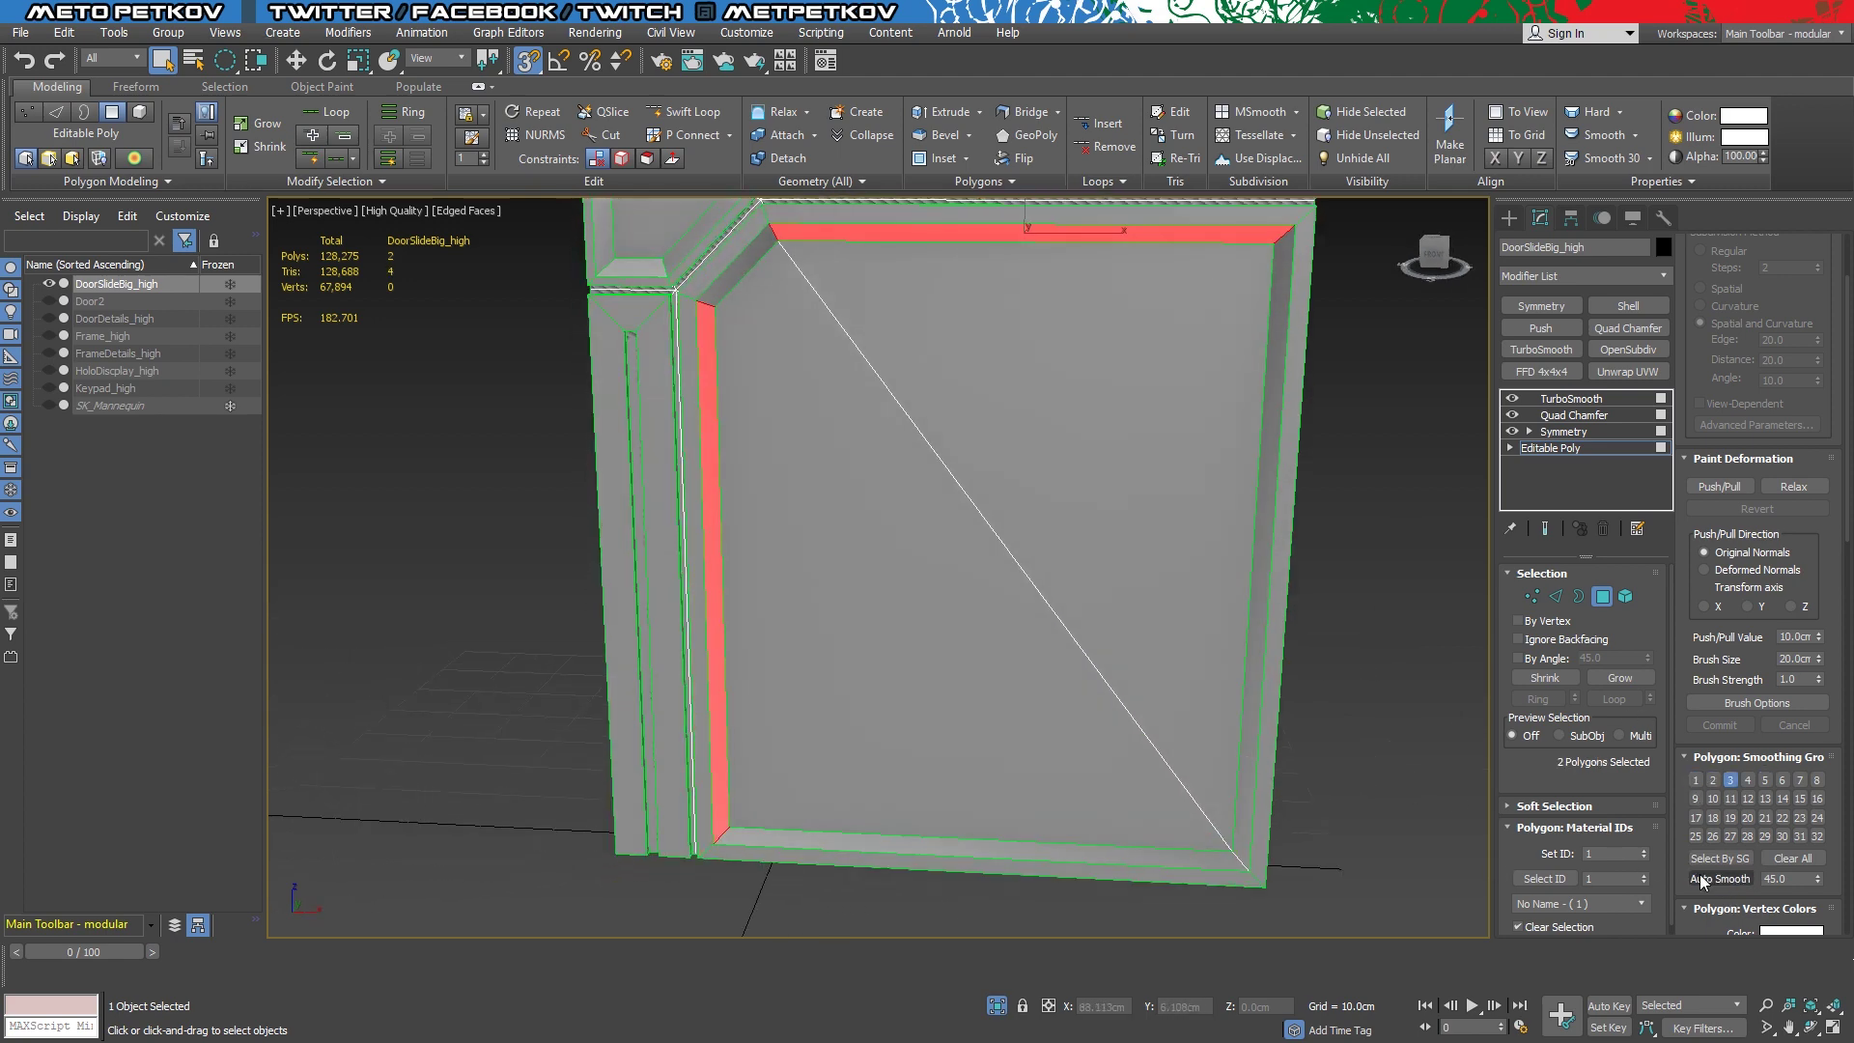
{"action": "left_click", "coordinate": [1545, 528]}
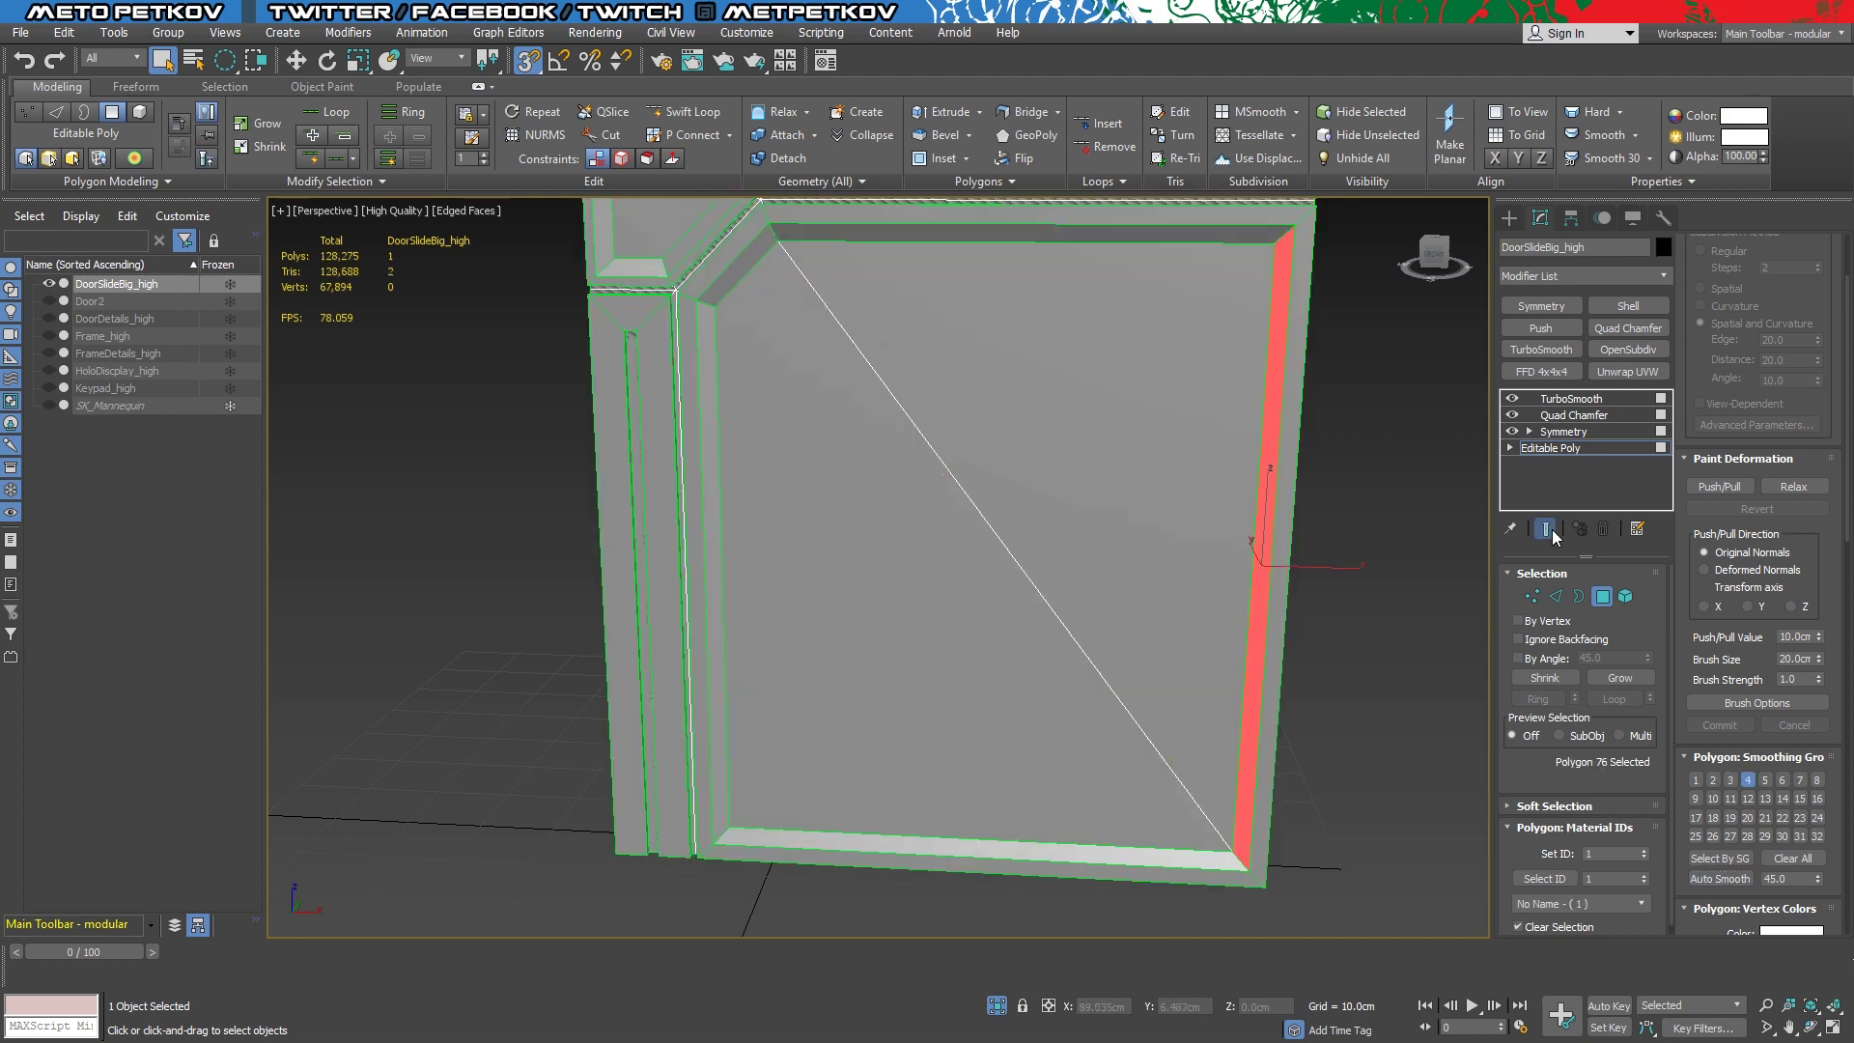
{"action": "left_click", "coordinate": [1545, 528]}
{"action": "key", "text": "F4"}
{"action": "mouse_move", "coordinate": [1369, 550]}
{"action": "middle_mouse_down", "text": "alt"}
{"action": "mouse_move", "coordinate": [1222, 455]}
{"action": "mouse_move", "coordinate": [1288, 454]}
{"action": "mouse_move", "coordinate": [1225, 496]}
{"action": "mouse_move", "coordinate": [1280, 459]}
{"action": "mouse_move", "coordinate": [1303, 490]}
{"action": "mouse_move", "coordinate": [1255, 315]}
{"action": "mouse_move", "coordinate": [1275, 297]}
{"action": "mouse_move", "coordinate": [1088, 495]}
{"action": "mouse_move", "coordinate": [1265, 603]}
{"action": "mouse_move", "coordinate": [1538, 461]}
{"action": "middle_mouse_up", "text": "alt"}
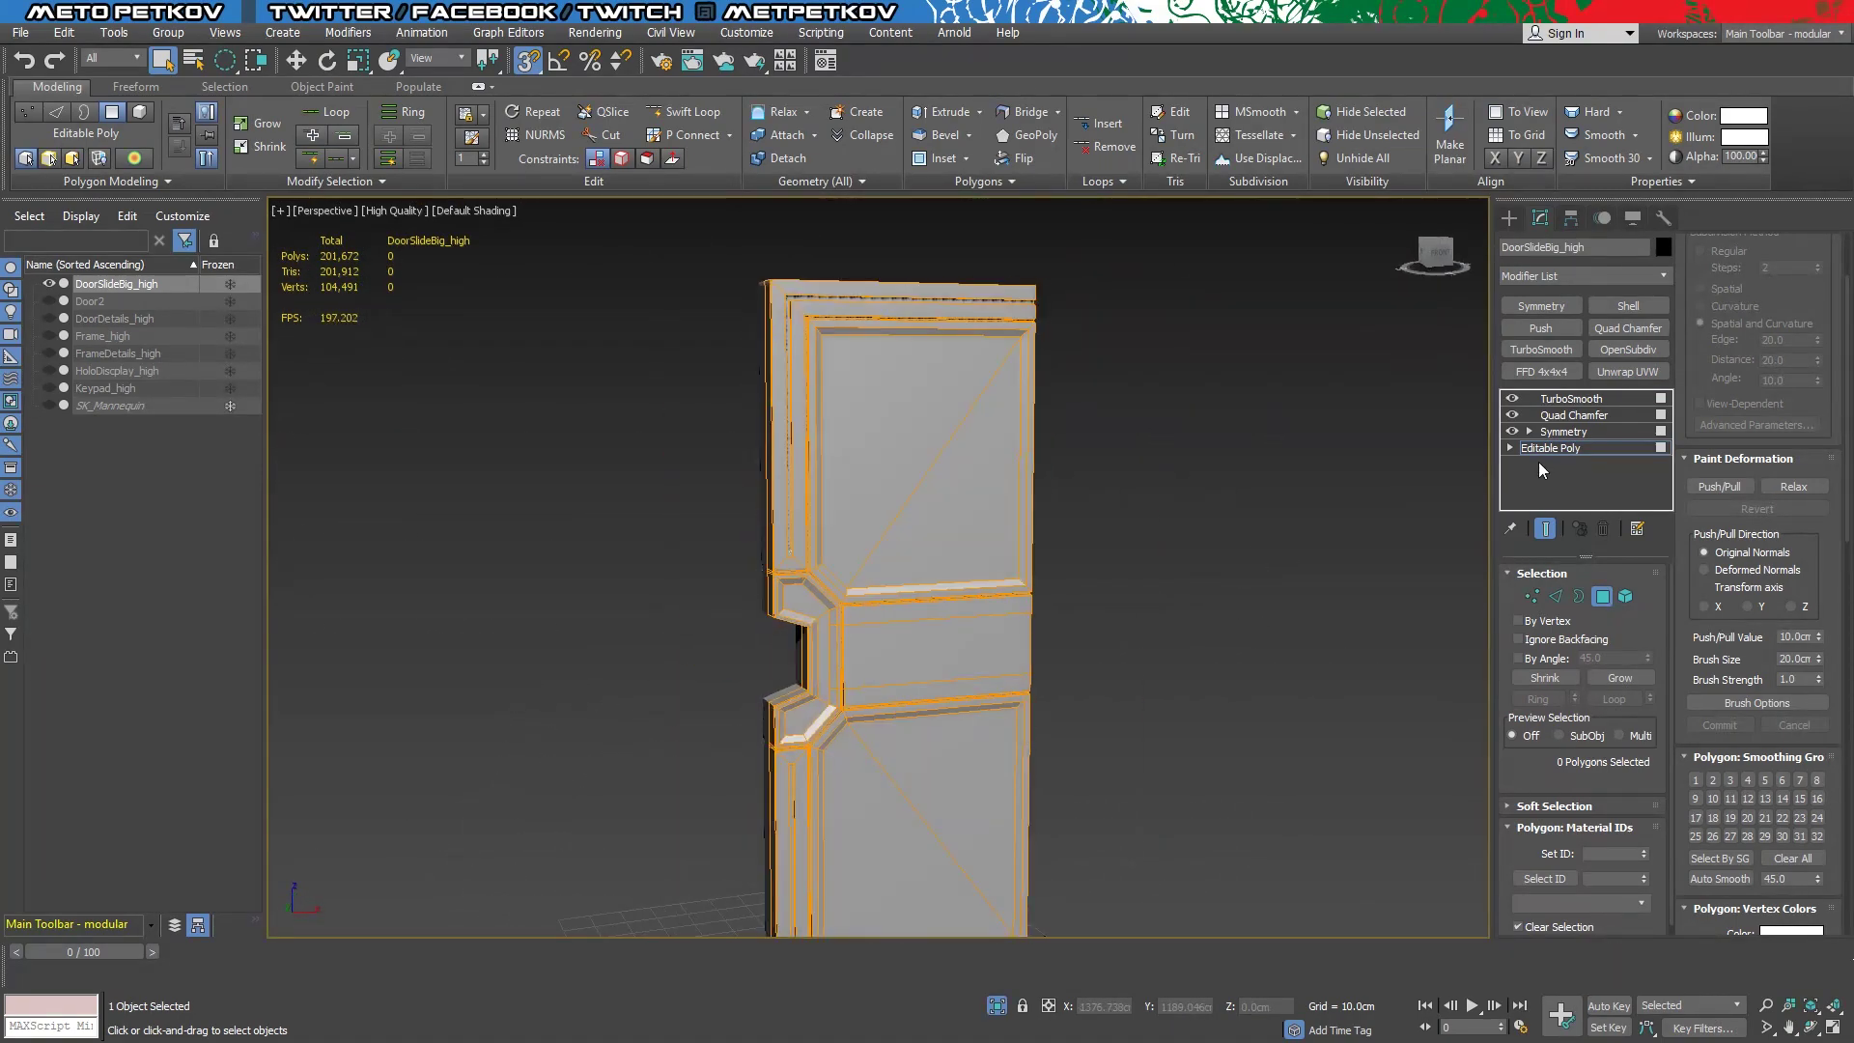
Deselect the panel, unhide all scene objects, and inspect the full door assembly's octagon detail
{"action": "left_click", "coordinate": [1203, 439]}
{"action": "key", "text": "alt+q"}
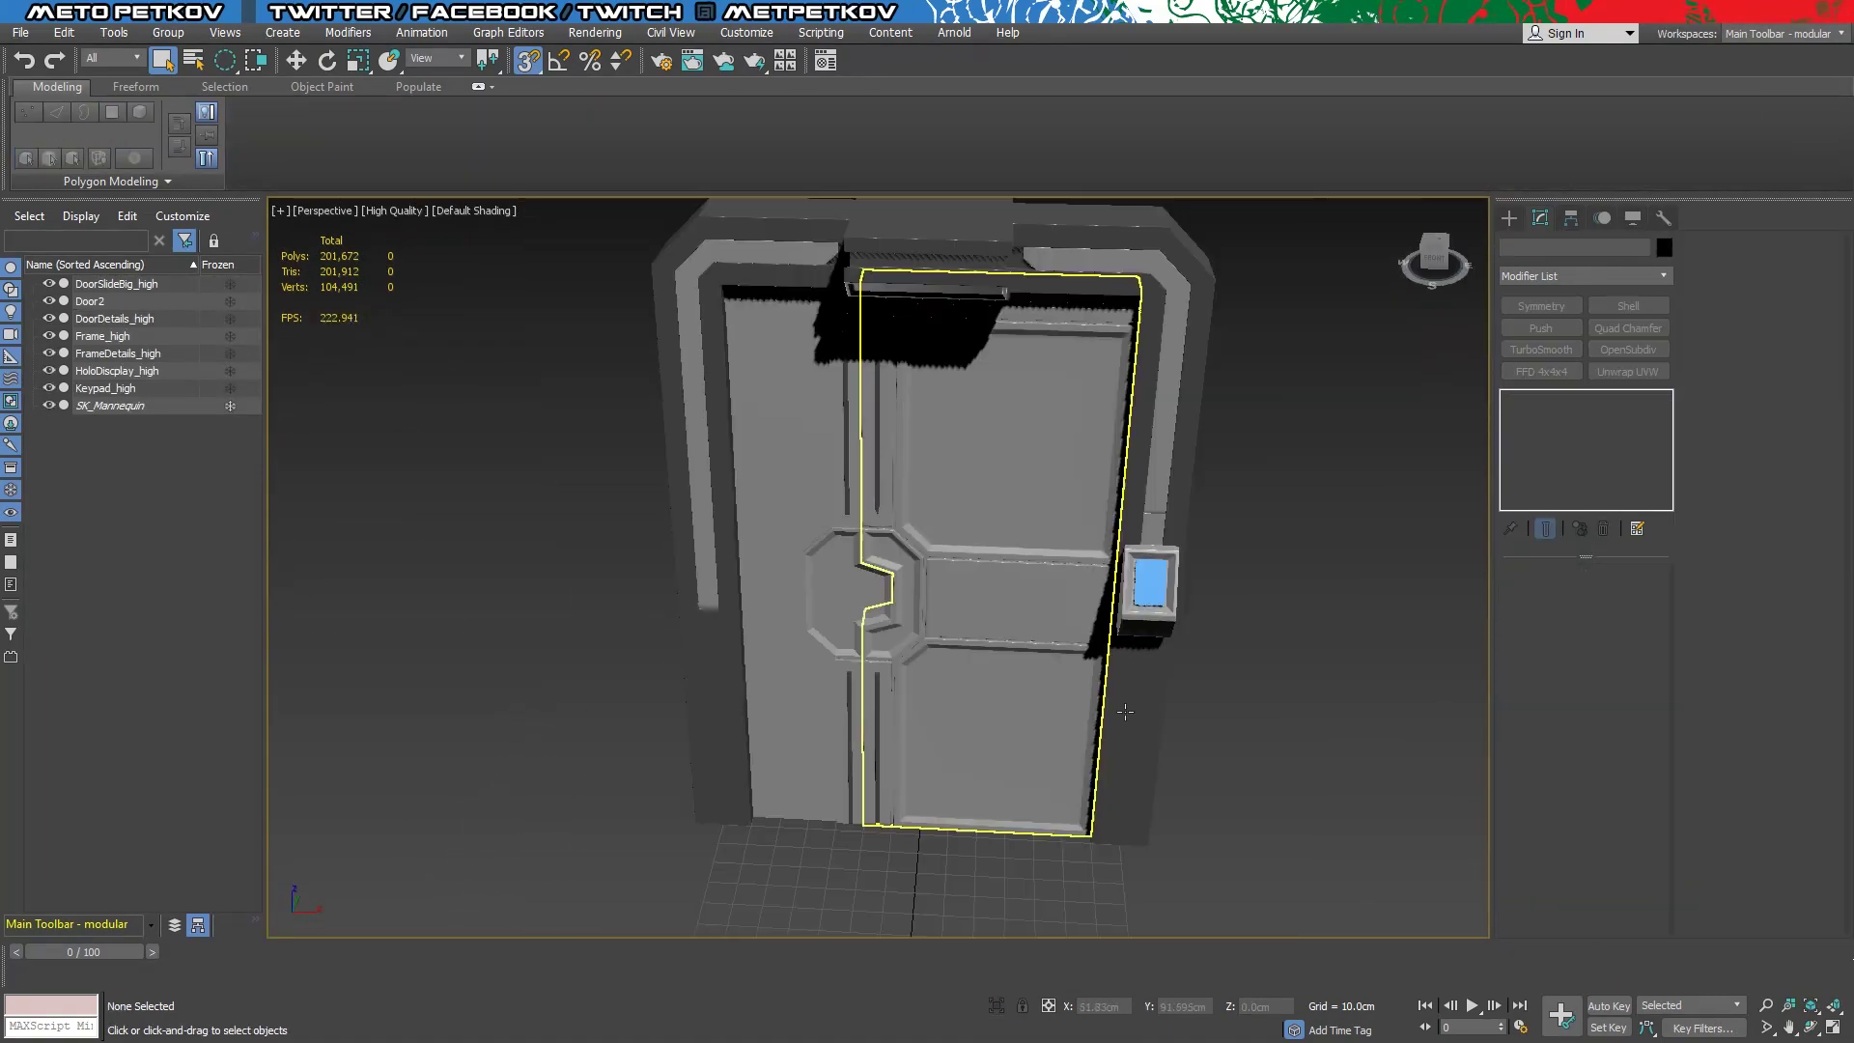
{"action": "mouse_move", "coordinate": [1125, 712]}
{"action": "middle_mouse_down", "text": "alt"}
{"action": "mouse_move", "coordinate": [923, 668]}
{"action": "mouse_move", "coordinate": [745, 572]}
{"action": "middle_mouse_up", "text": "alt"}
{"action": "scroll", "coordinate": [746, 571], "scroll_direction": "up", "scroll_amount": 5}
{"action": "scroll", "coordinate": [1144, 563], "scroll_direction": "up", "scroll_amount": 3}
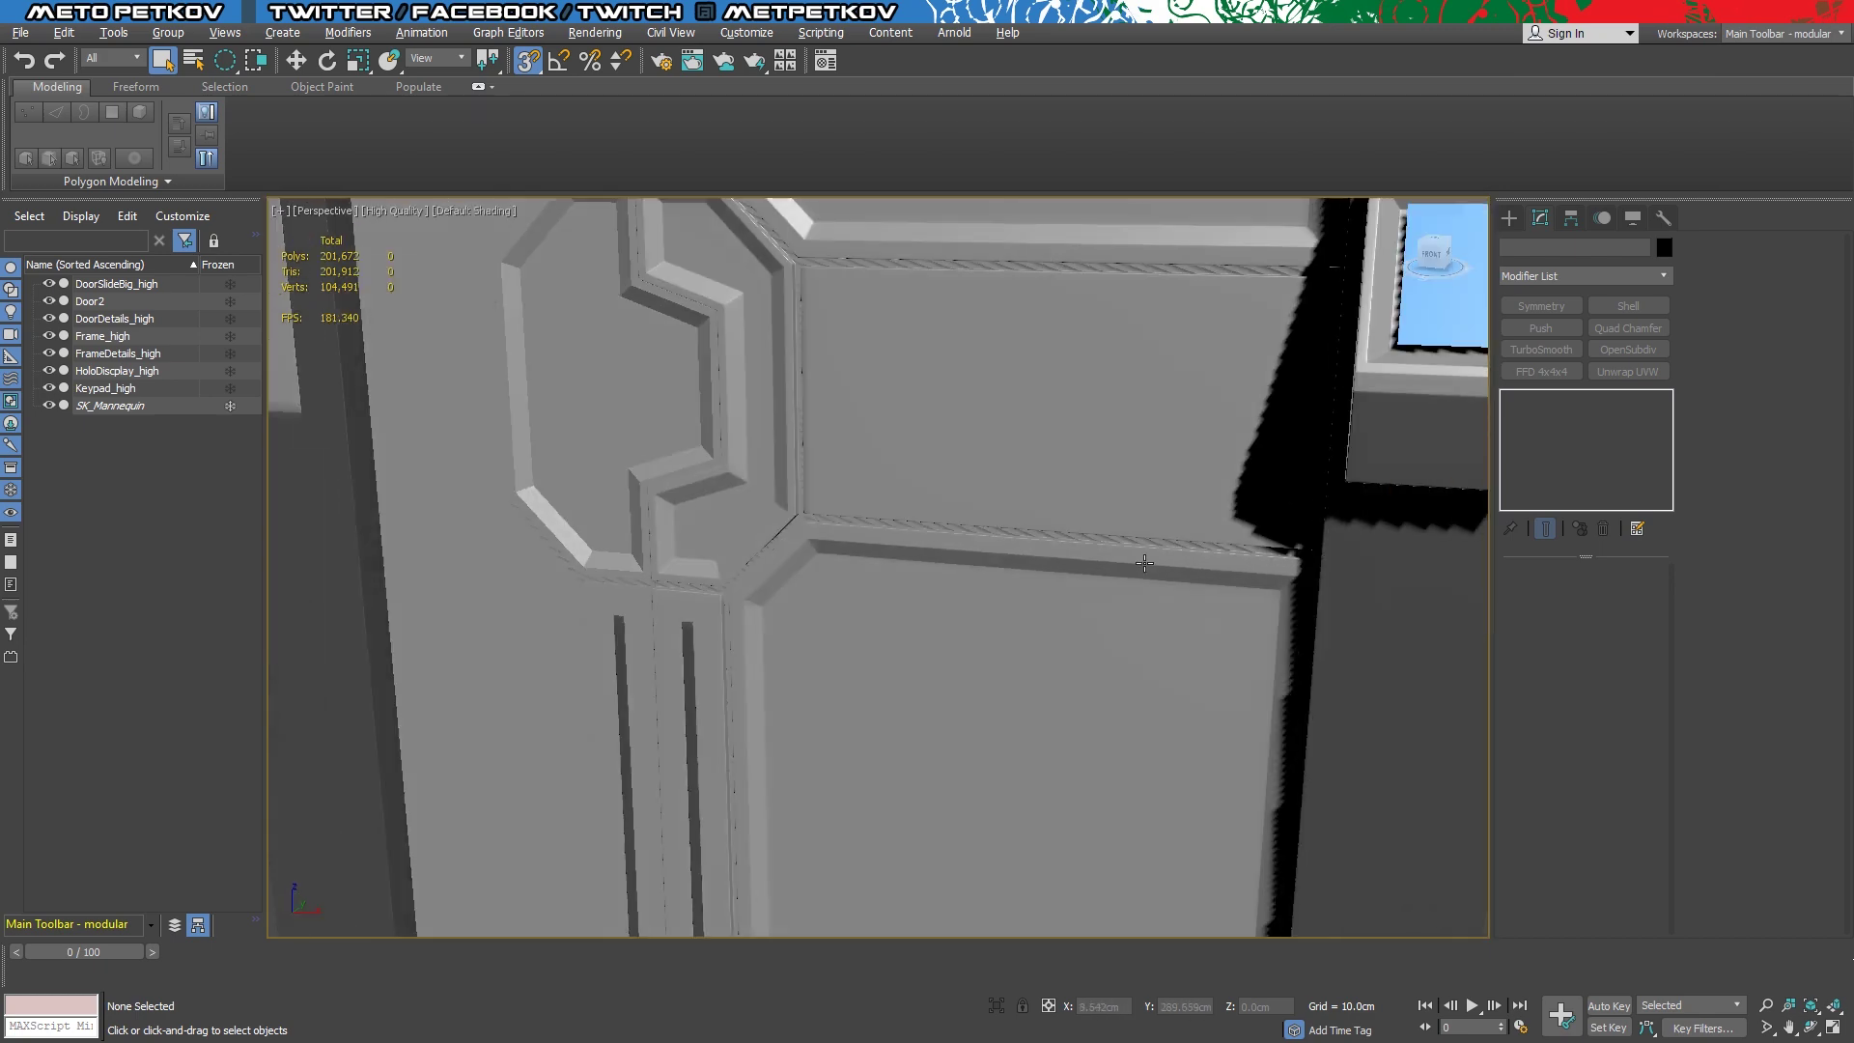
{"action": "scroll", "coordinate": [1144, 563], "scroll_direction": "down", "scroll_amount": 3}
{"action": "middle_click_drag", "start_coordinate": [1144, 563], "coordinate": [964, 634], "text": "alt"}
{"action": "scroll", "coordinate": [965, 634], "scroll_direction": "up", "scroll_amount": 4}
{"action": "scroll", "coordinate": [811, 385], "scroll_direction": "up", "scroll_amount": 2}
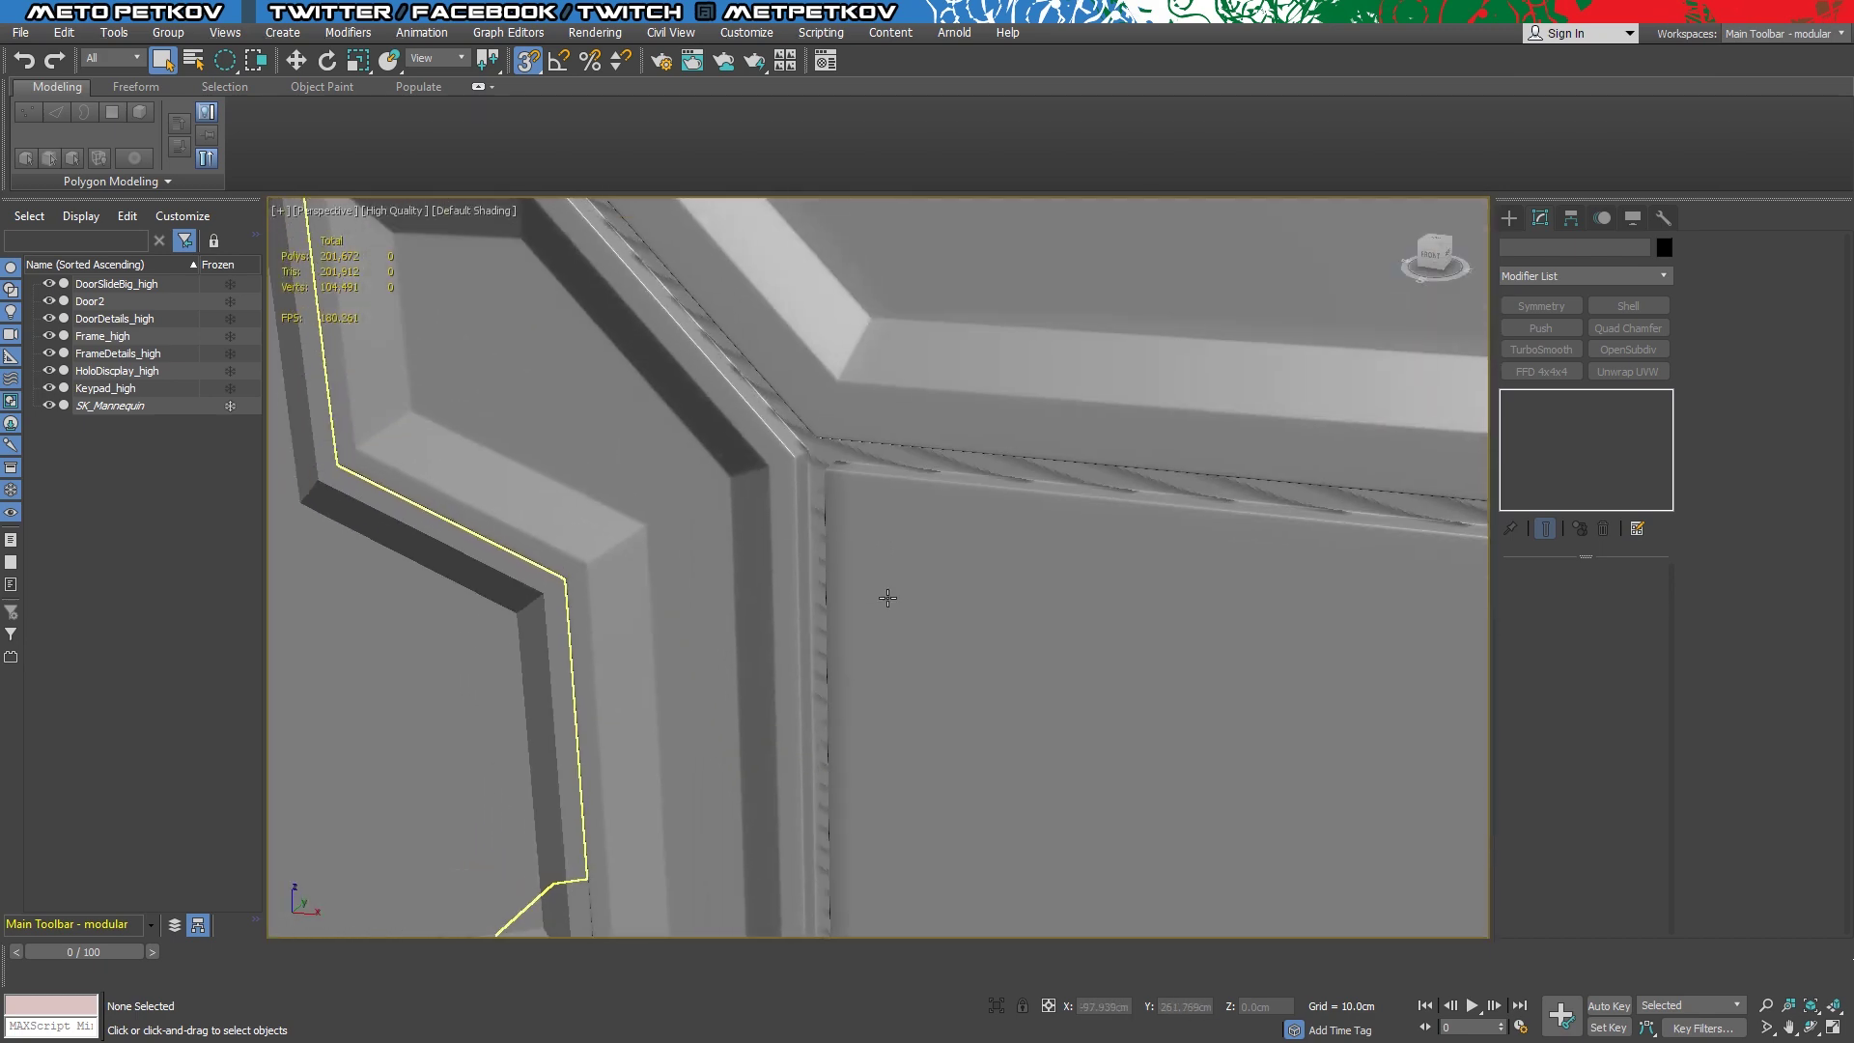
Isolate DoorSlideBig_high and enter polygon mode on its base editable poly
{"action": "left_click", "coordinate": [1480, 488]}
{"action": "left_click", "coordinate": [998, 1005]}
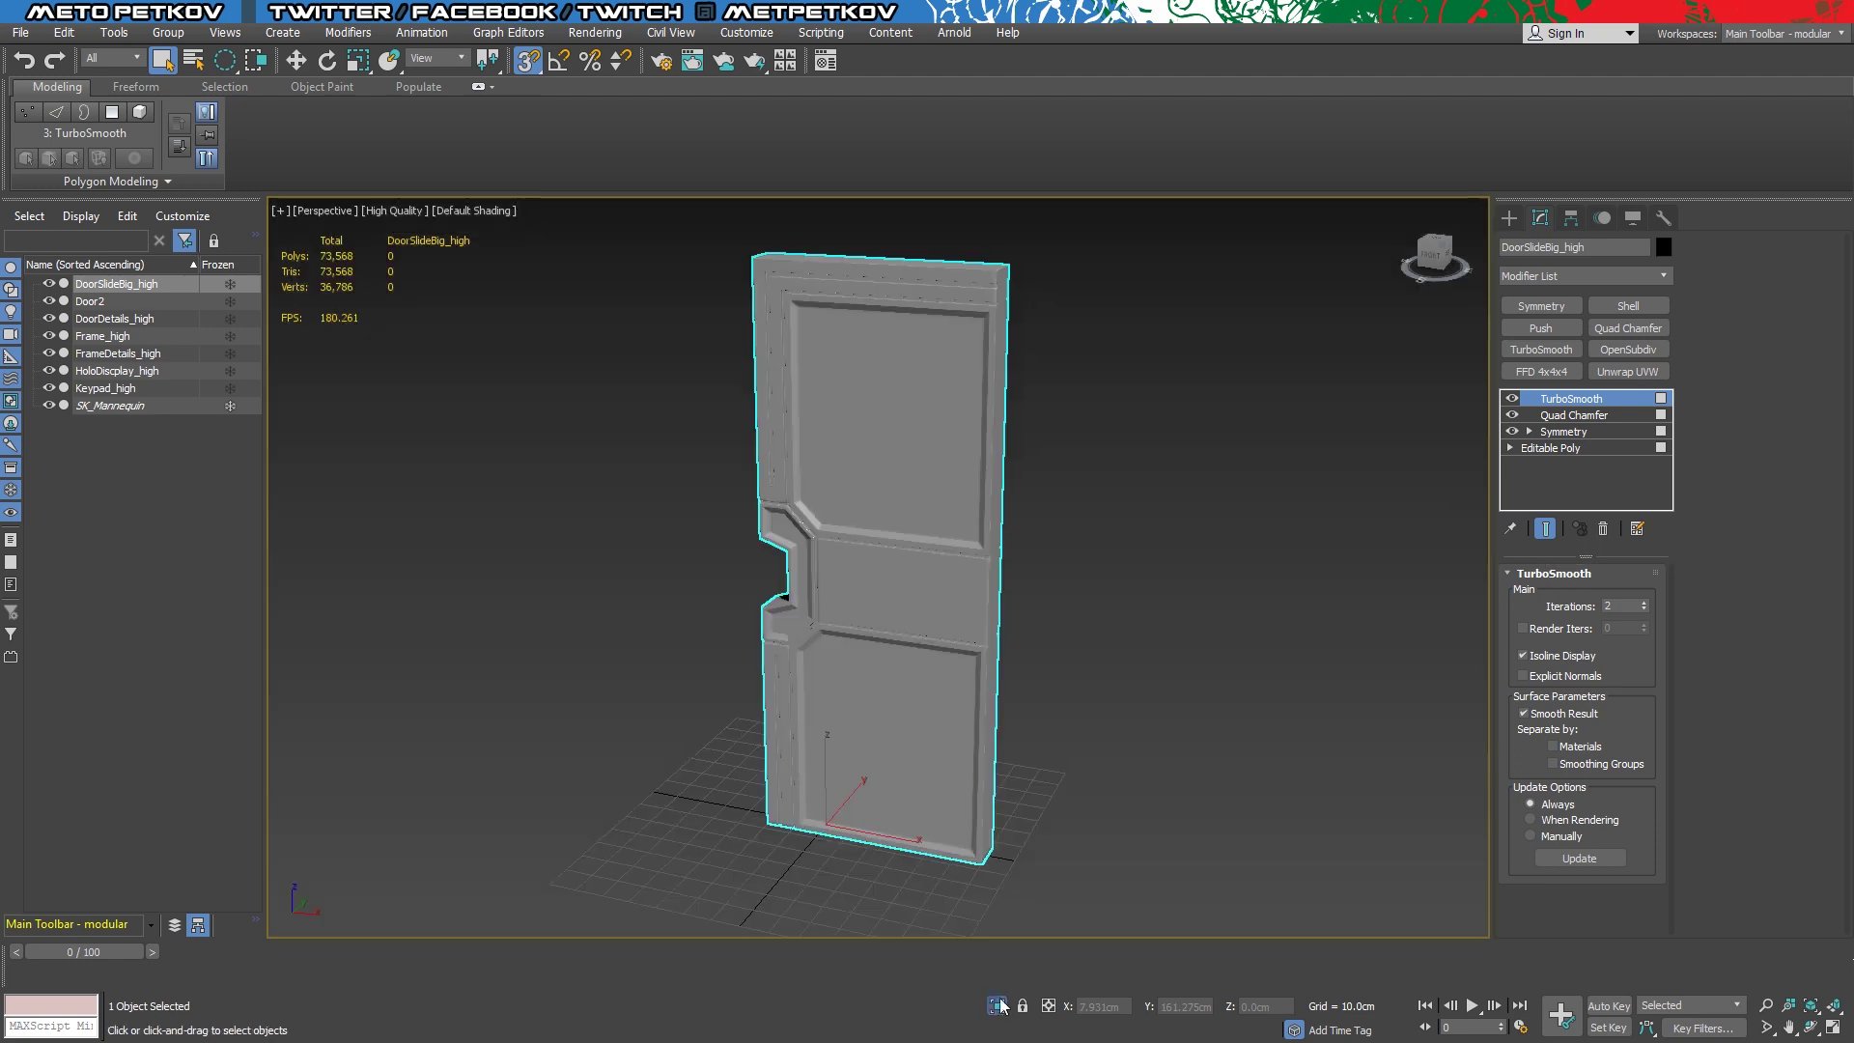
{"action": "key", "text": "4"}
{"action": "scroll", "coordinate": [1035, 593], "scroll_direction": "up", "scroll_amount": 5}
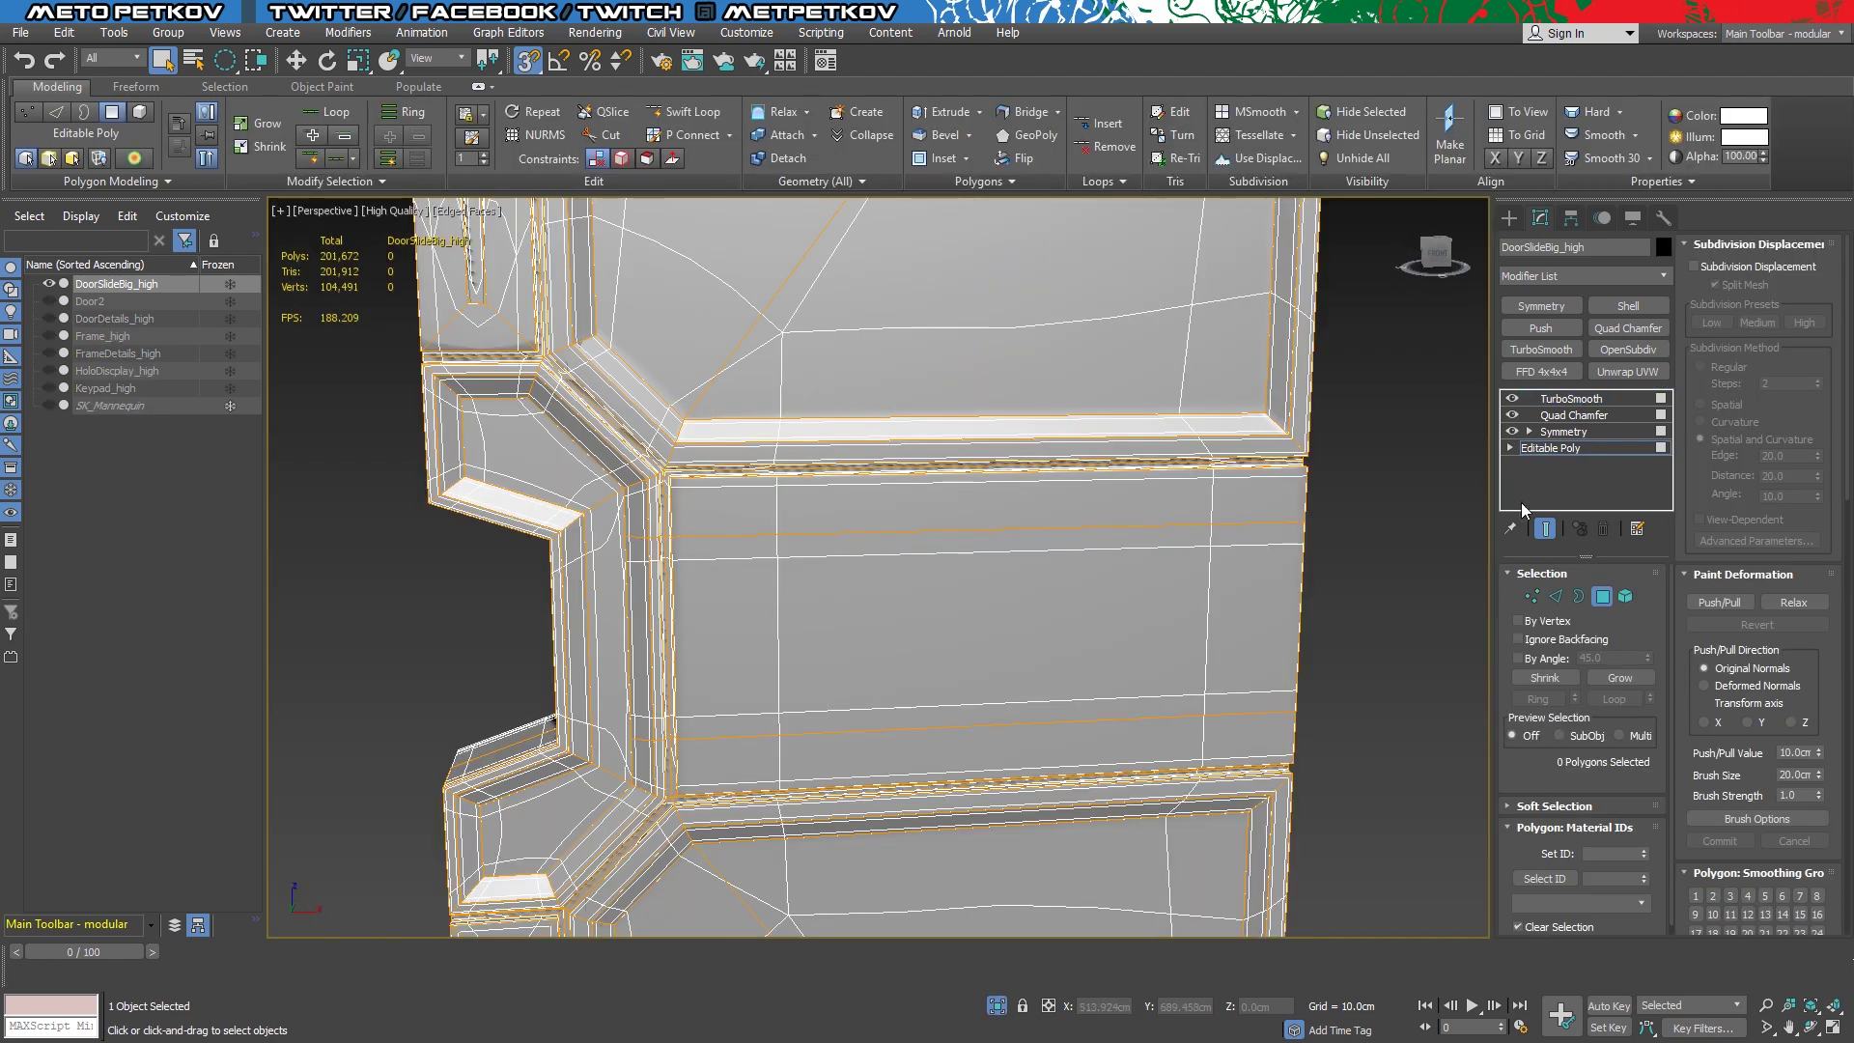
Inset the middle panel face by 1.529 cm and check the 202,184-polygon smoothed door
{"action": "left_click", "coordinate": [1544, 528]}
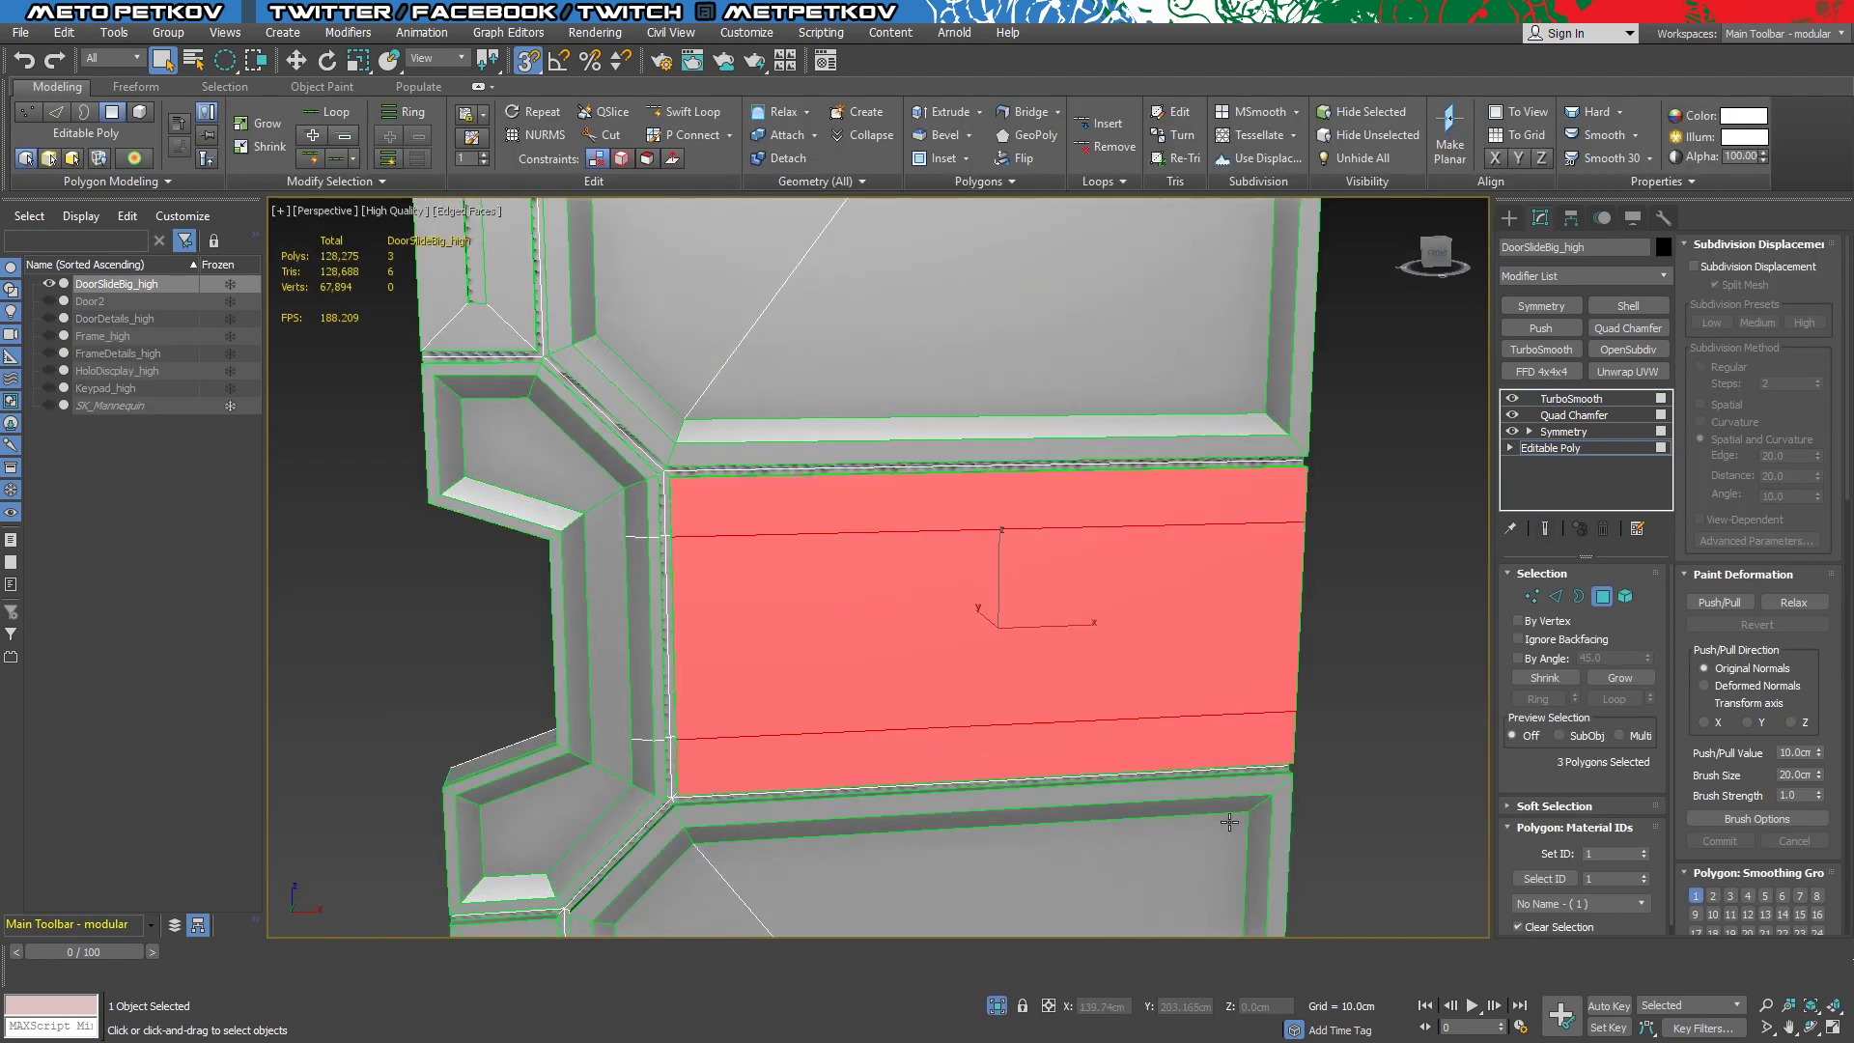
{"action": "scroll", "coordinate": [1662, 605], "scroll_direction": "down", "scroll_amount": 3}
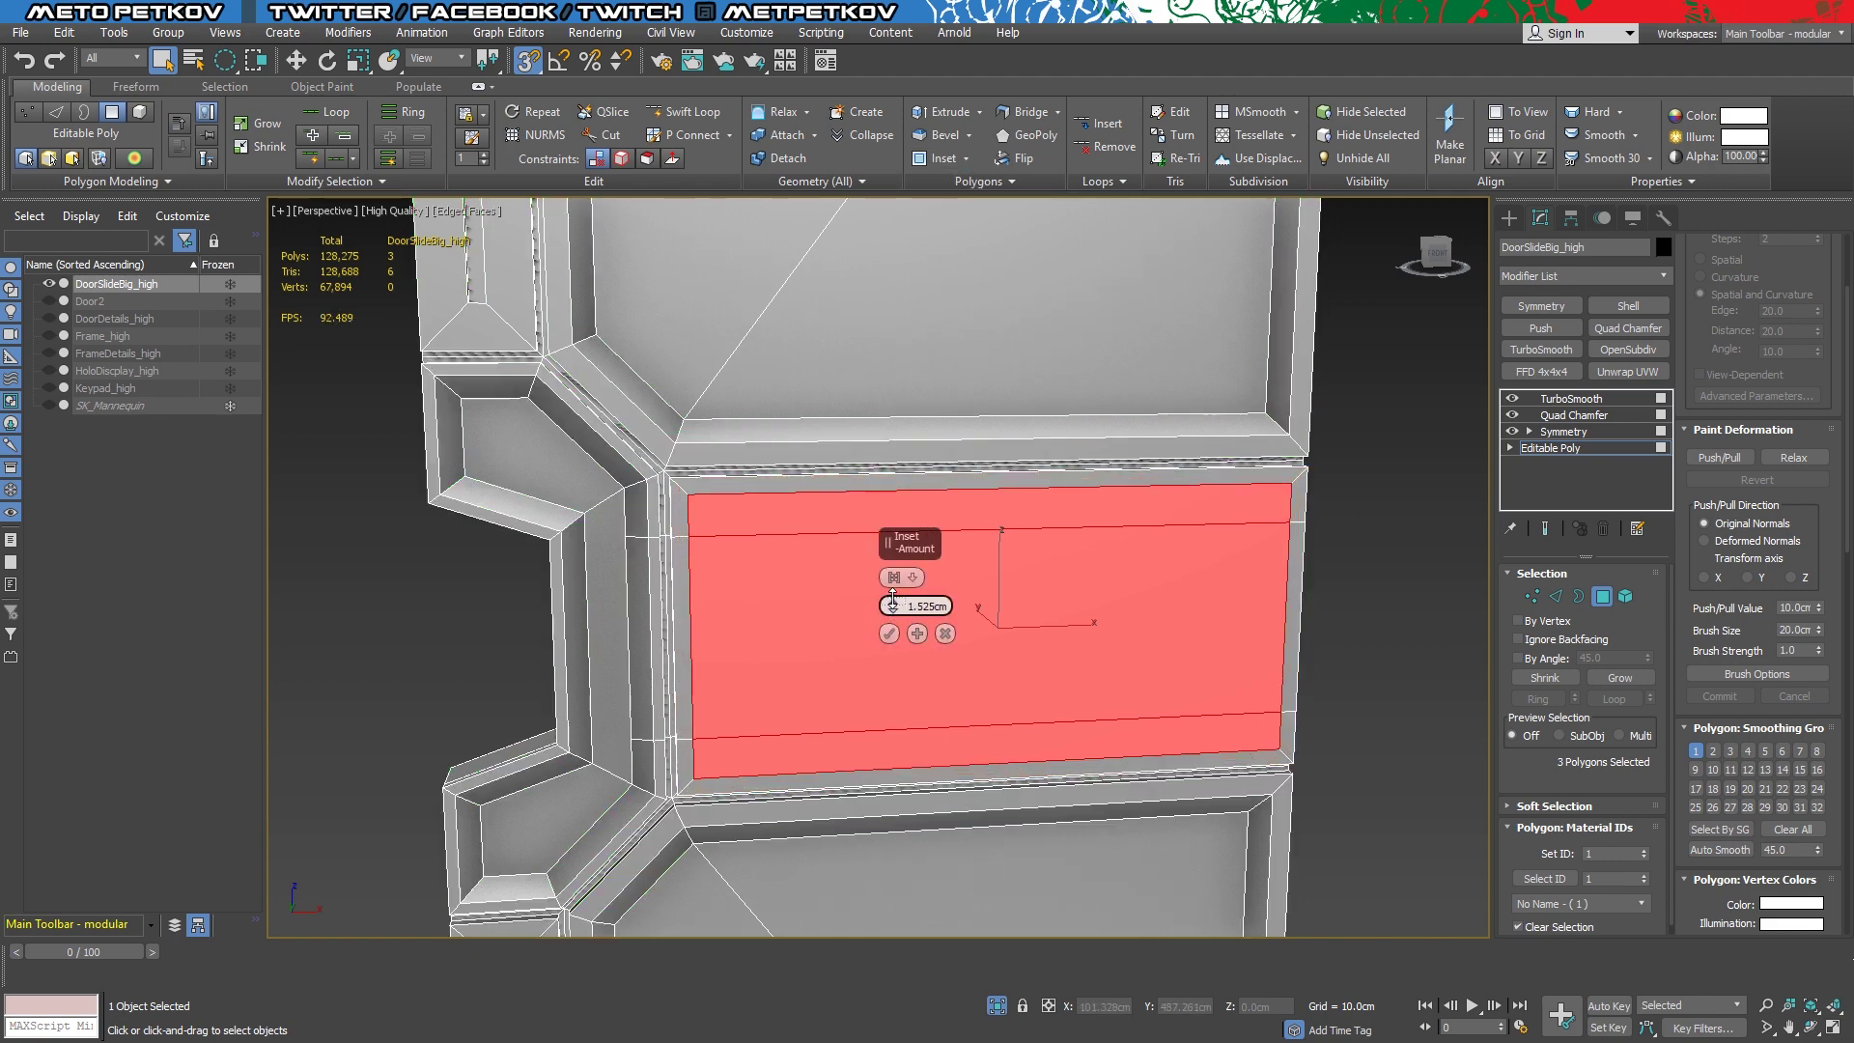
{"action": "left_click", "coordinate": [889, 633]}
{"action": "key", "text": "Page_Up"}
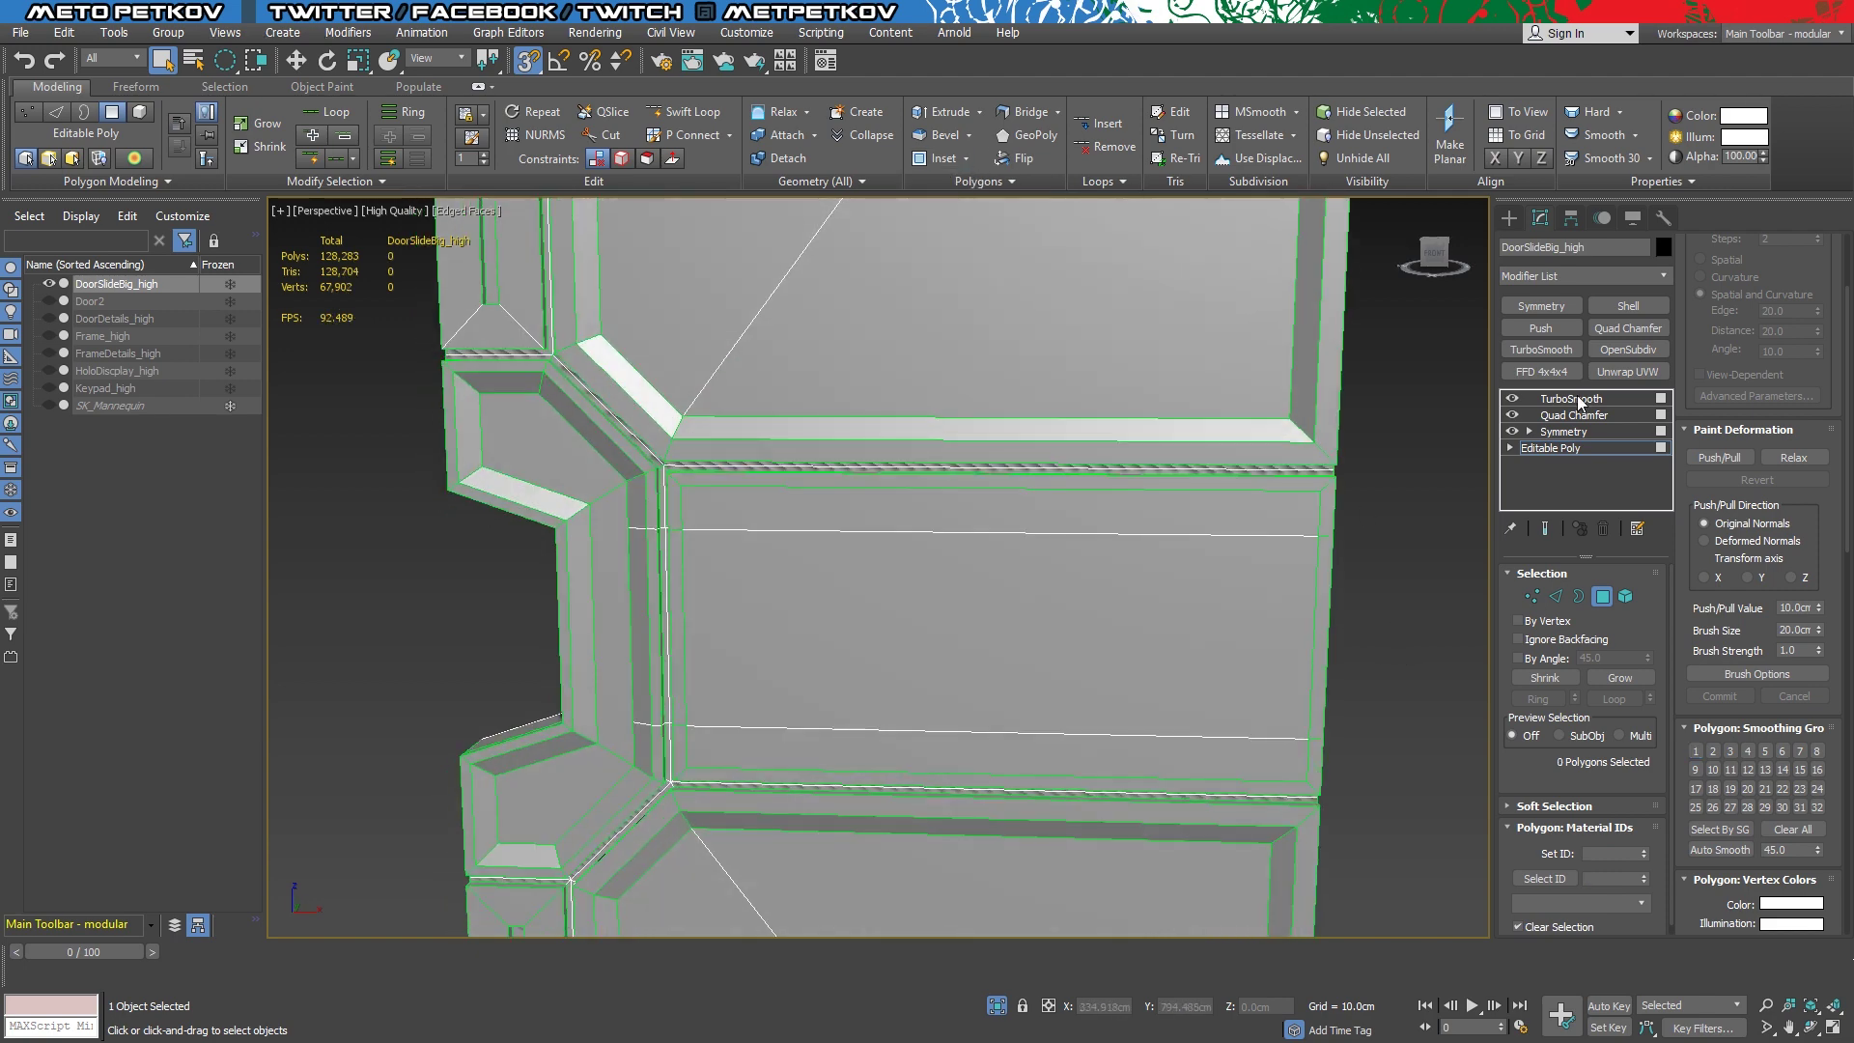
{"action": "left_click", "coordinate": [1572, 448]}
{"action": "left_click", "coordinate": [1282, 496]}
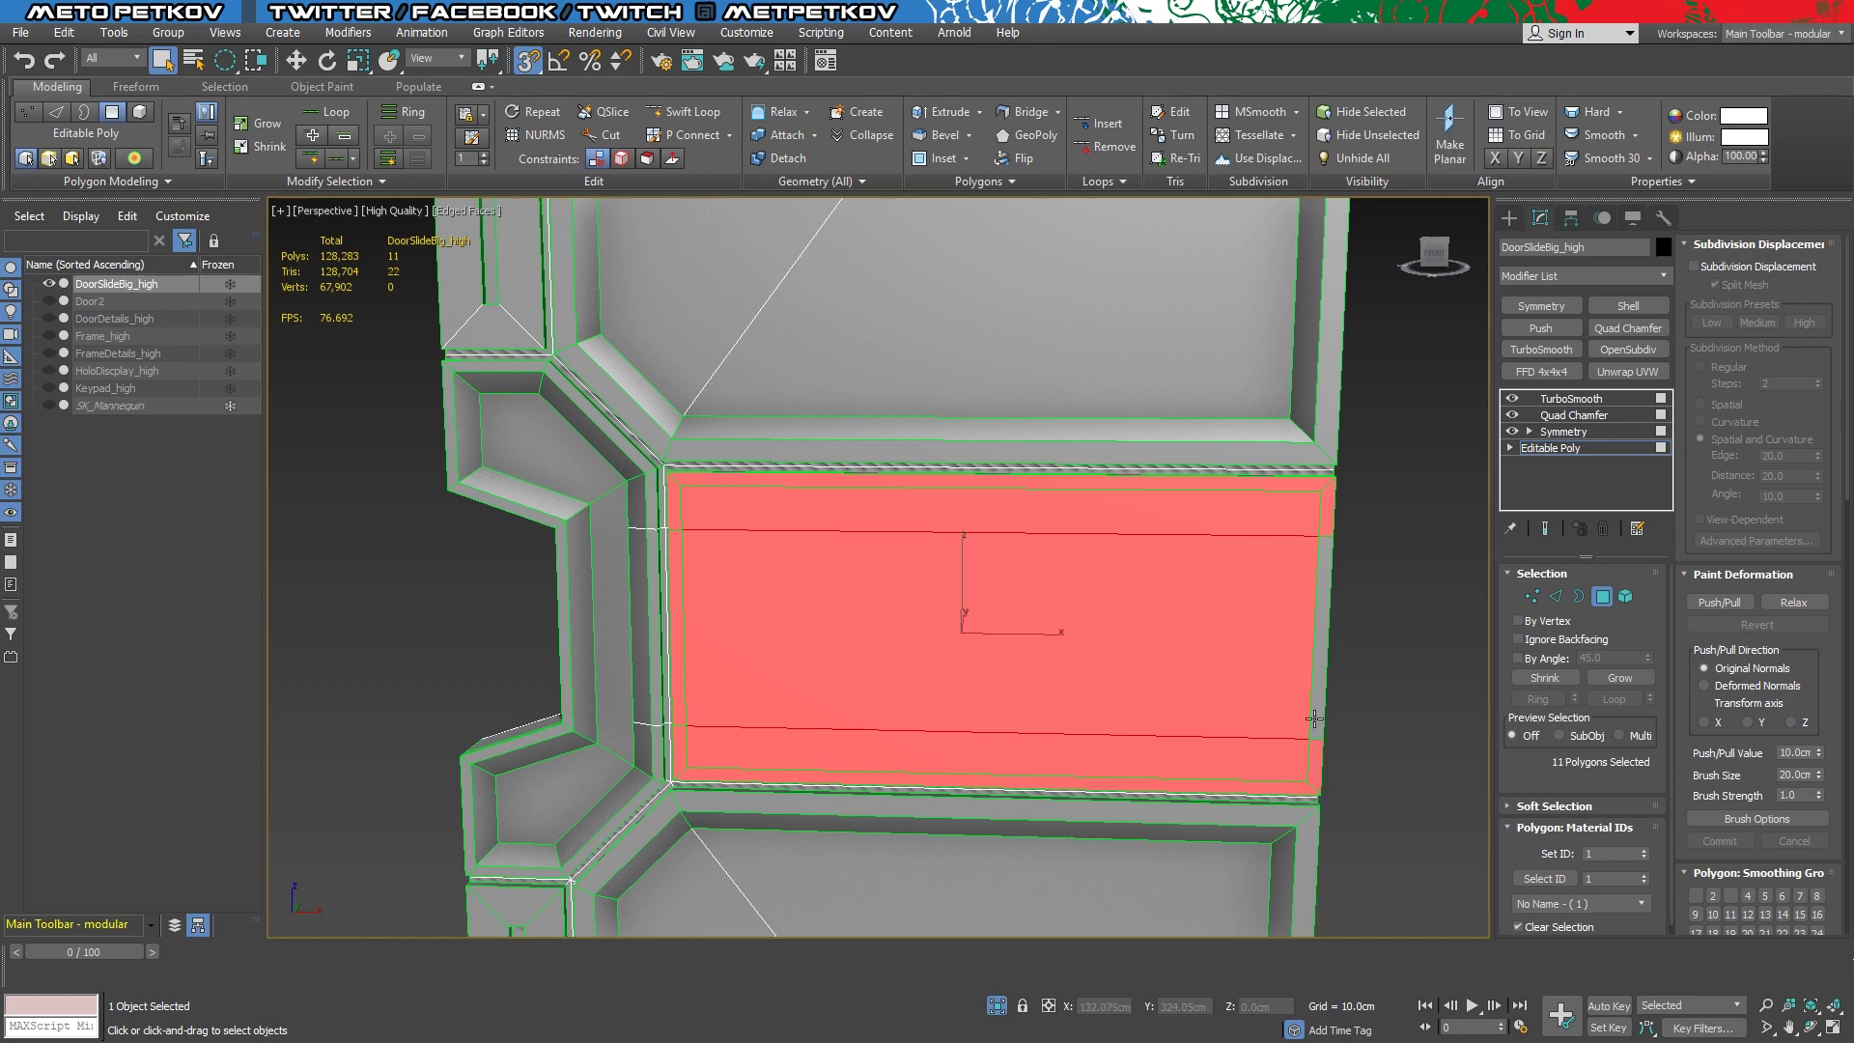
{"action": "mouse_move", "coordinate": [1314, 719]}
{"action": "middle_mouse_down", "text": "alt"}
{"action": "mouse_move", "coordinate": [1317, 468]}
{"action": "mouse_move", "coordinate": [1352, 599]}
{"action": "middle_mouse_up", "text": "alt"}
{"action": "scroll", "coordinate": [1742, 849], "scroll_direction": "down", "scroll_amount": 3}
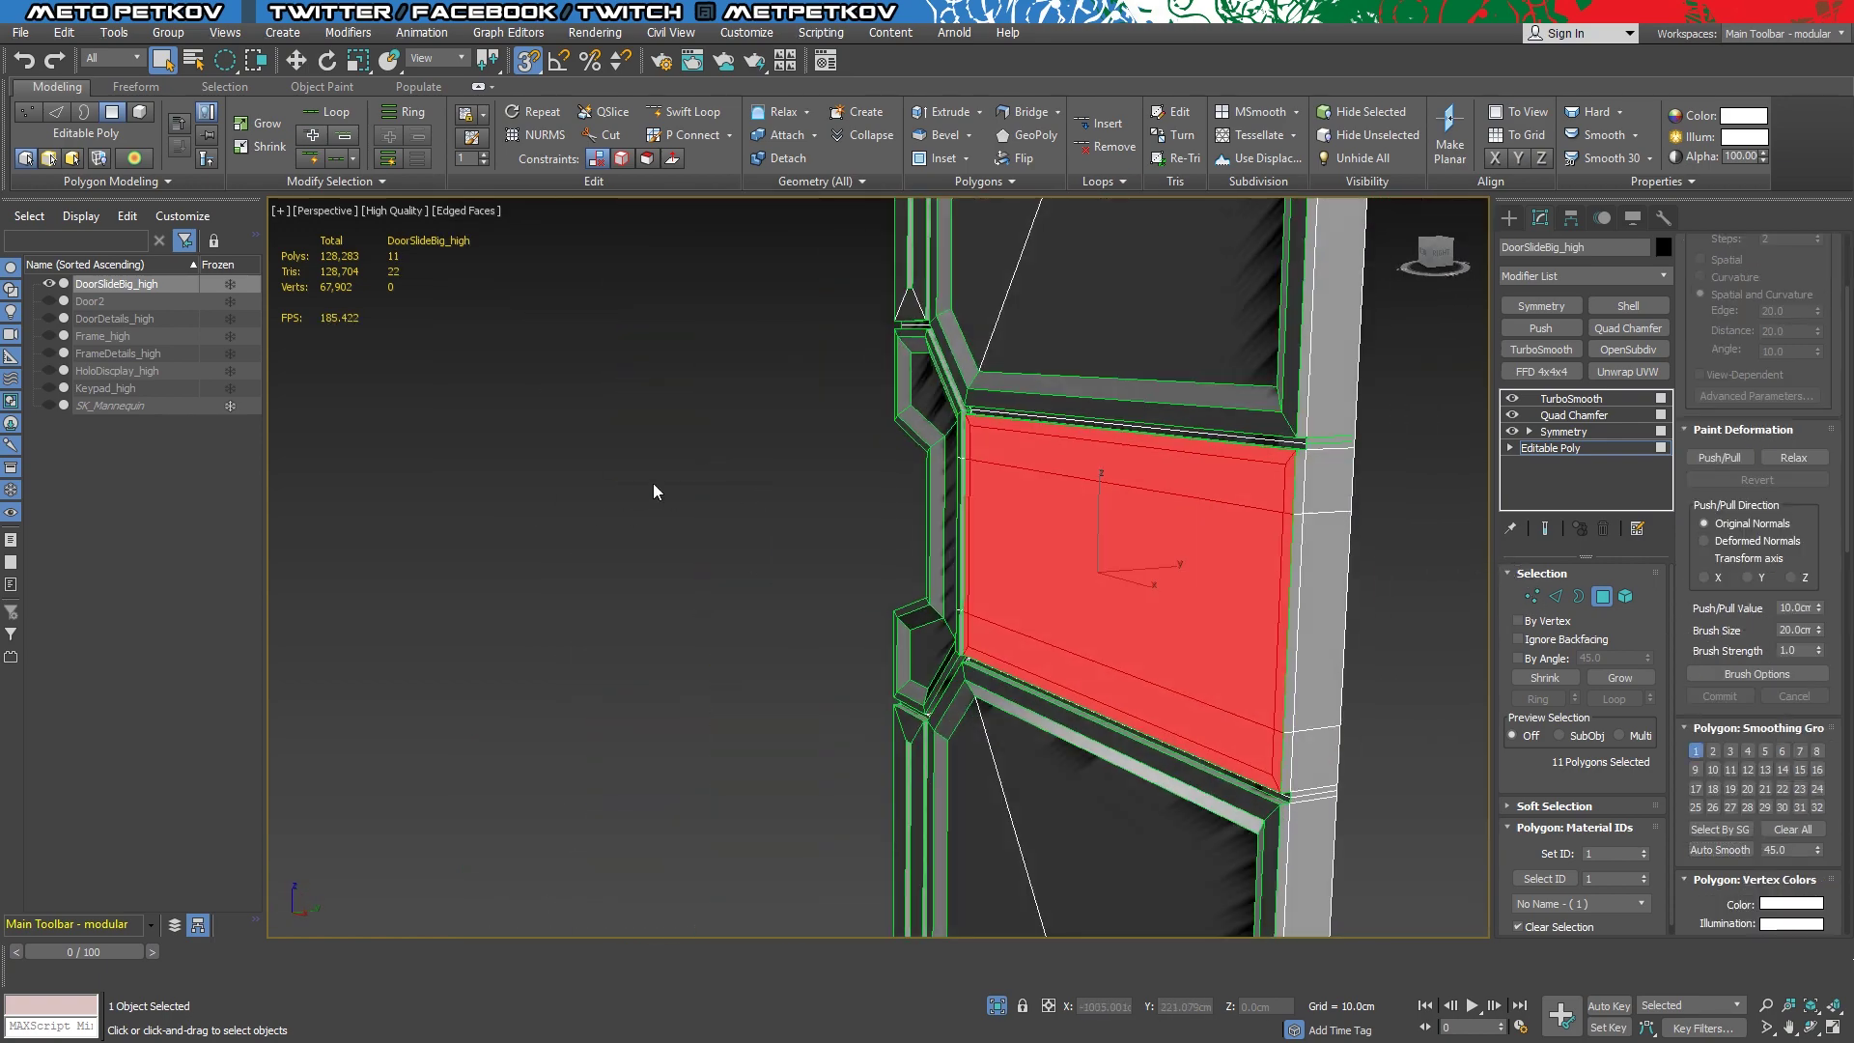
{"action": "left_click", "coordinate": [1537, 398]}
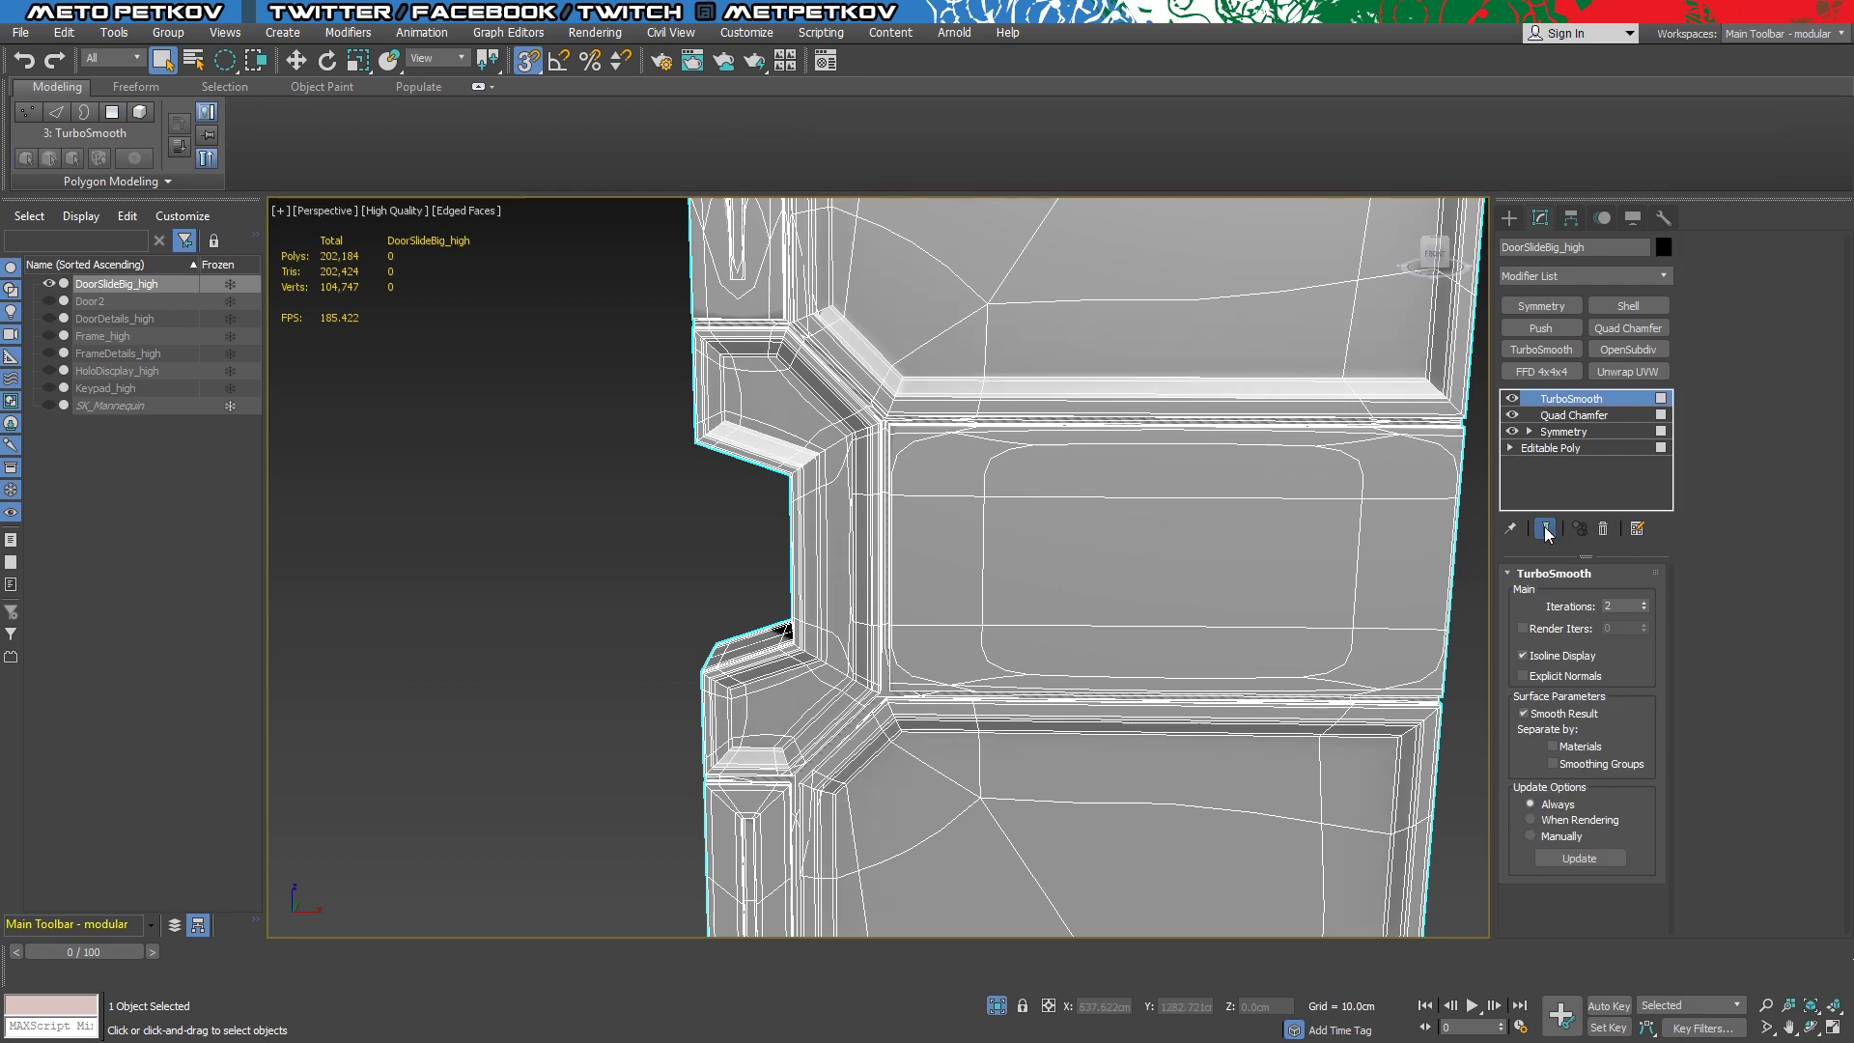
Inspect the whole smoothed door with edged faces toggled off and back on
{"action": "key", "text": "F4"}
{"action": "scroll", "coordinate": [1370, 565], "scroll_direction": "down", "scroll_amount": 5}
{"action": "mouse_move", "coordinate": [1370, 566]}
{"action": "middle_mouse_down", "text": "alt"}
{"action": "mouse_move", "coordinate": [1220, 554]}
{"action": "mouse_move", "coordinate": [1330, 564]}
{"action": "mouse_move", "coordinate": [1398, 533]}
{"action": "mouse_move", "coordinate": [1358, 530]}
{"action": "mouse_move", "coordinate": [1358, 575]}
{"action": "mouse_move", "coordinate": [1394, 569]}
{"action": "mouse_move", "coordinate": [1385, 526]}
{"action": "mouse_move", "coordinate": [1377, 582]}
{"action": "mouse_move", "coordinate": [1165, 627]}
{"action": "mouse_move", "coordinate": [1200, 642]}
{"action": "middle_mouse_up", "text": "alt"}
{"action": "scroll", "coordinate": [1026, 360], "scroll_direction": "up", "scroll_amount": 5}
{"action": "key", "text": "F4"}
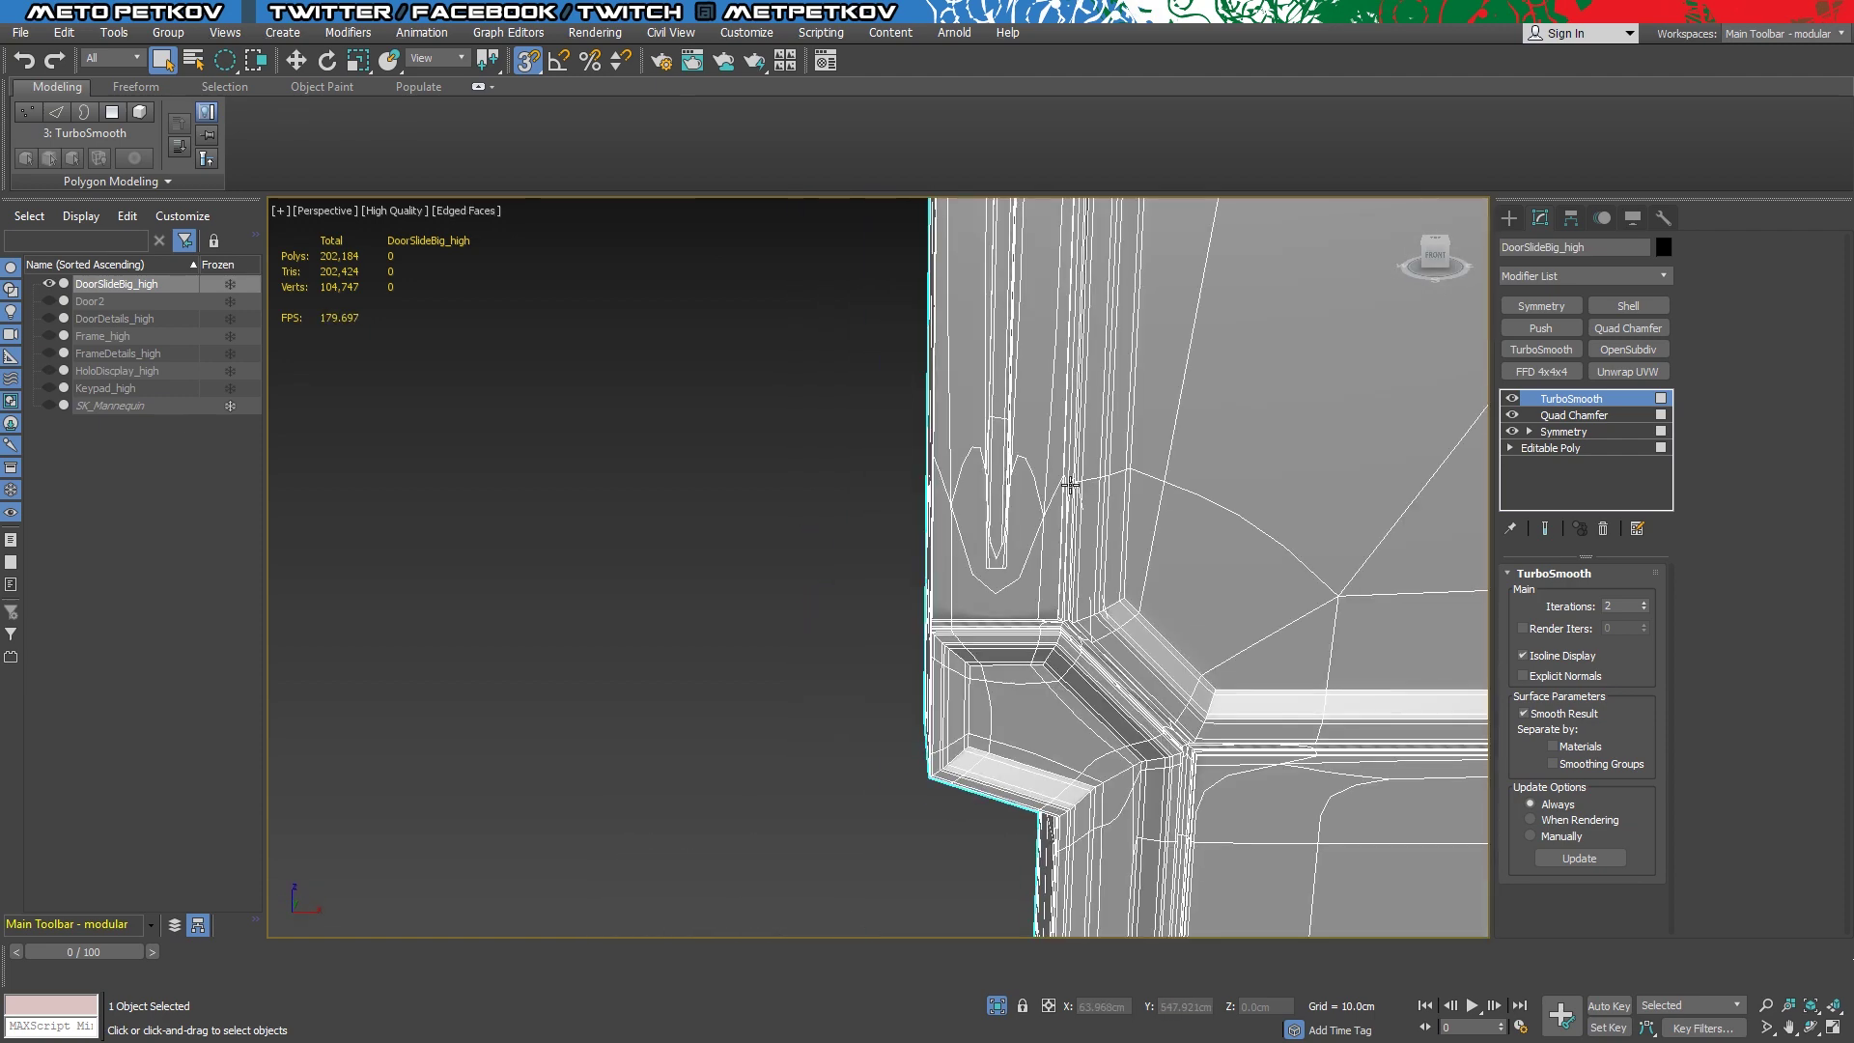
Give the narrow groove face by the octagonal corner a new smoothing group and preview it smoothed
{"action": "left_click", "coordinate": [1549, 448]}
{"action": "left_click", "coordinate": [1544, 529]}
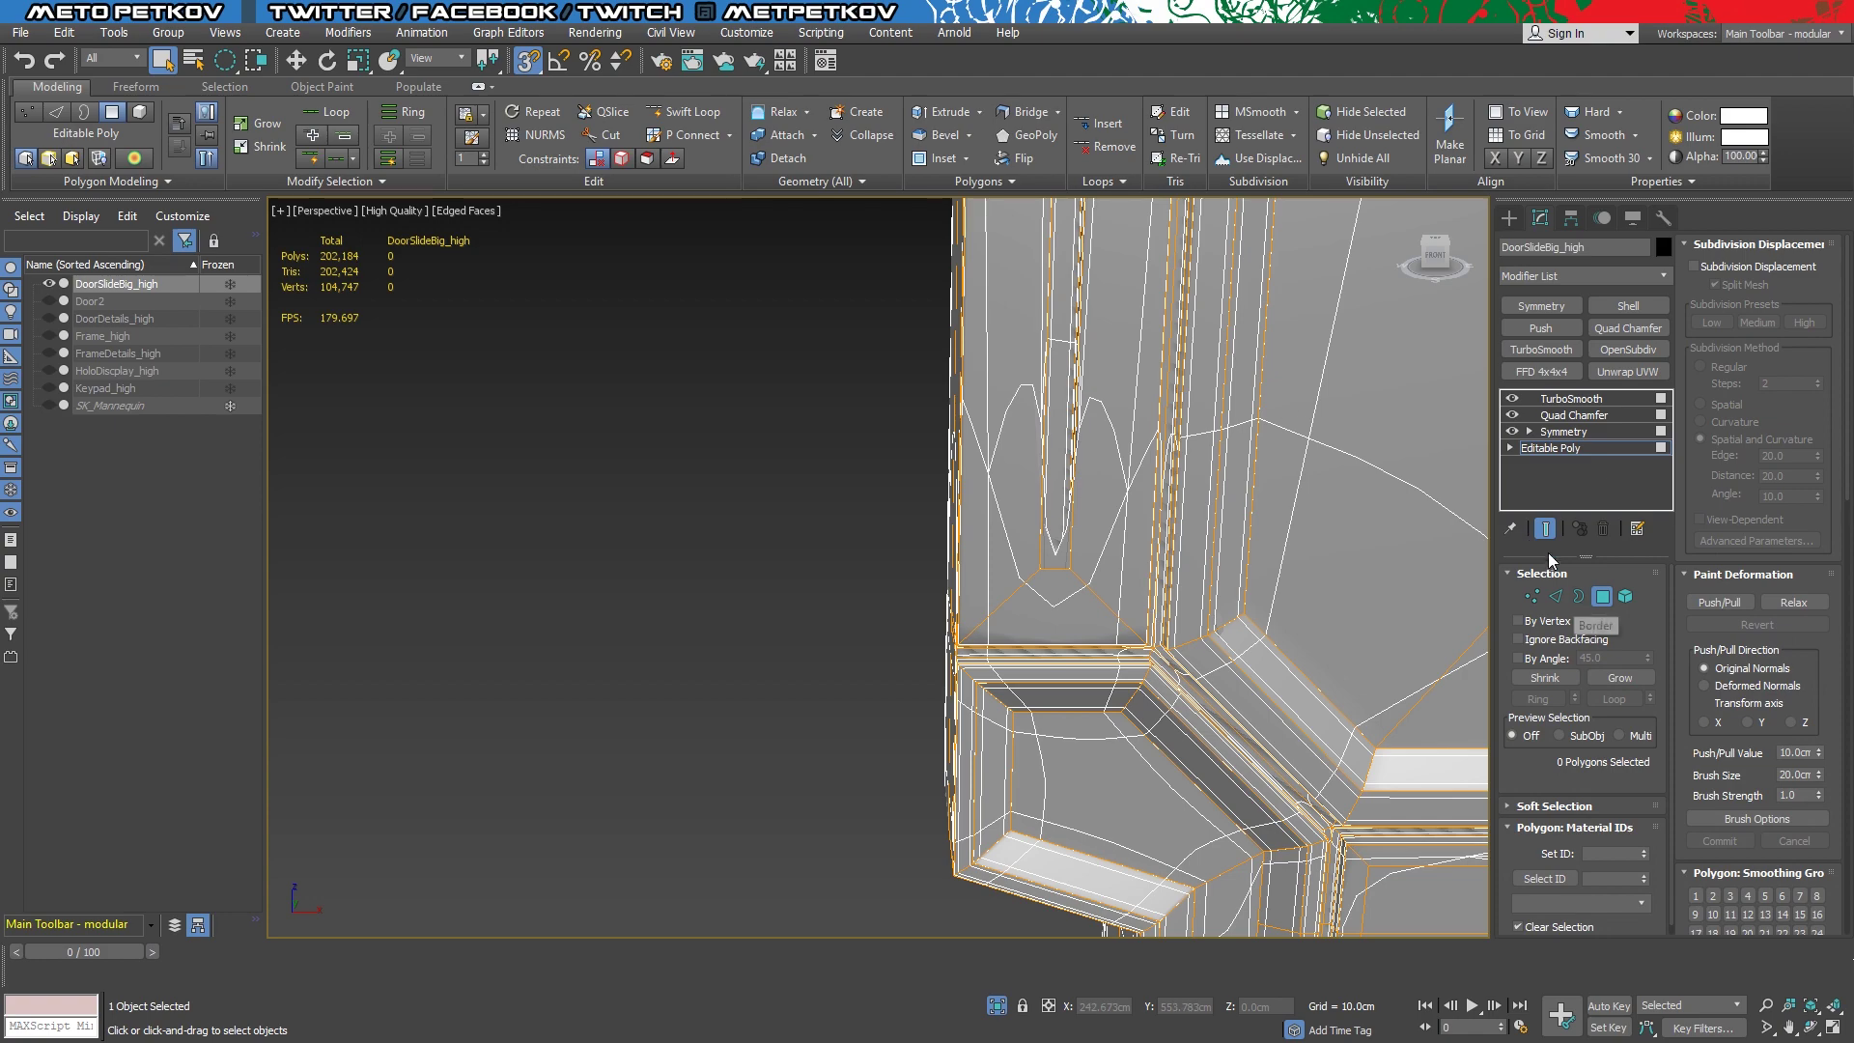
{"action": "left_click", "coordinate": [1544, 529]}
{"action": "left_click", "coordinate": [1074, 553]}
{"action": "left_click", "coordinate": [1544, 529]}
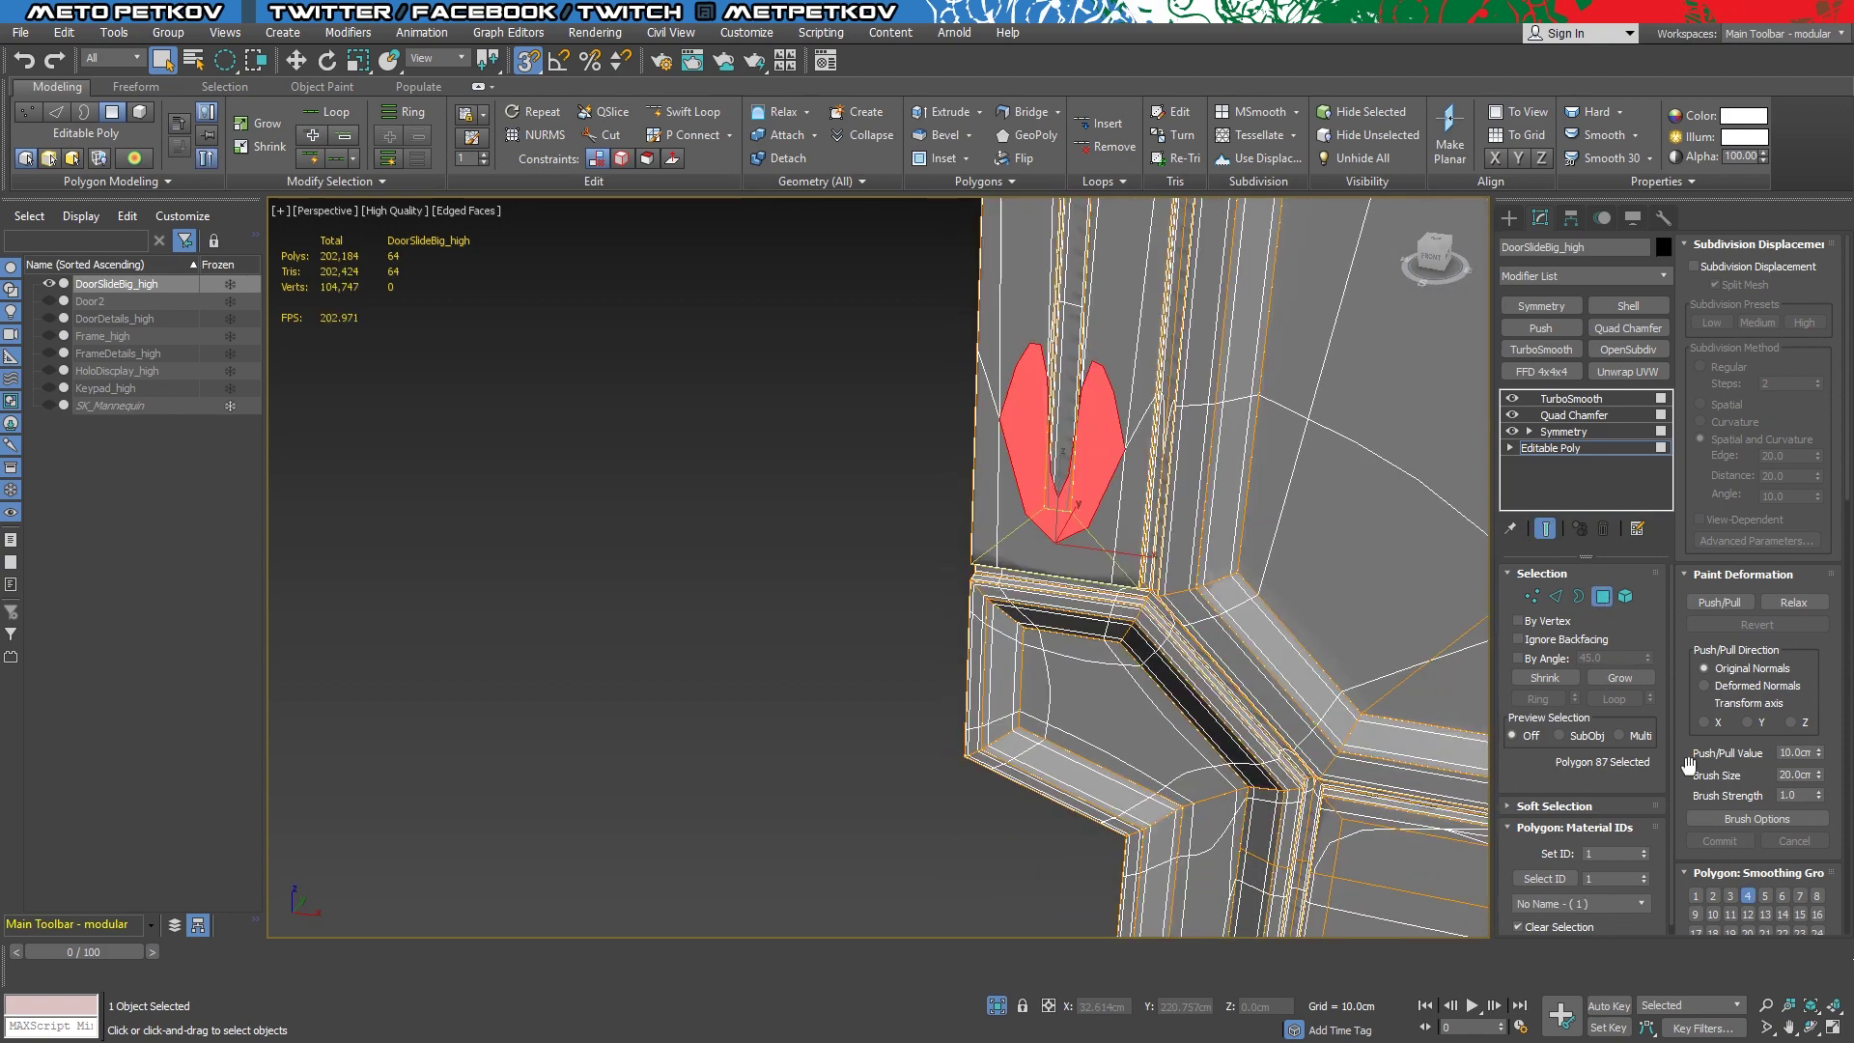
{"action": "scroll", "coordinate": [1723, 880], "scroll_direction": "down", "scroll_amount": 2}
{"action": "left_click", "coordinate": [1723, 881]}
{"action": "left_click", "coordinate": [900, 569]}
{"action": "mouse_move", "coordinate": [900, 570]}
{"action": "middle_mouse_down", "text": "alt"}
{"action": "mouse_move", "coordinate": [1310, 546]}
{"action": "mouse_move", "coordinate": [876, 726]}
{"action": "mouse_move", "coordinate": [984, 451]}
{"action": "middle_mouse_up", "text": "alt"}
{"action": "scroll", "coordinate": [1311, 546], "scroll_direction": "down", "scroll_amount": 5}
{"action": "scroll", "coordinate": [1312, 562], "scroll_direction": "up", "scroll_amount": 6}
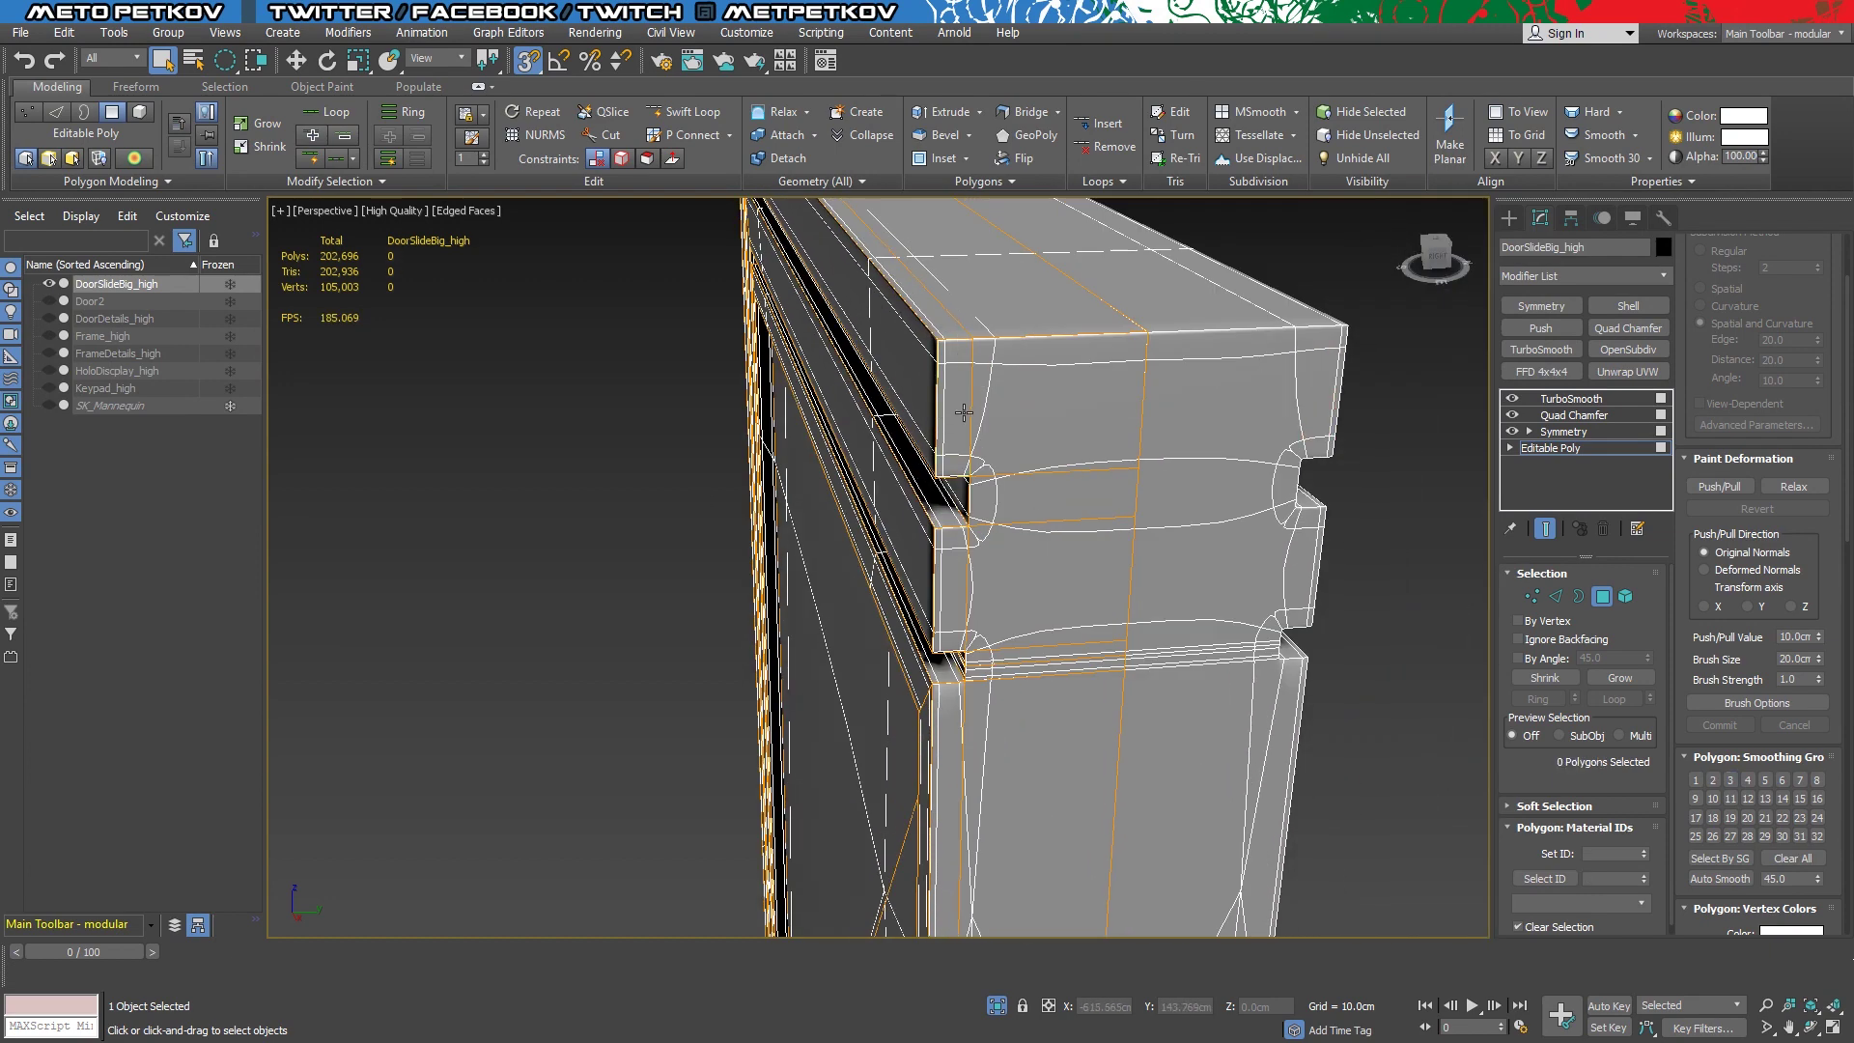
Auto-smooth the notch strip polygons, hide the smoothed result, and exit isolation
{"action": "left_click", "coordinate": [1720, 878]}
{"action": "left_click", "coordinate": [1359, 734]}
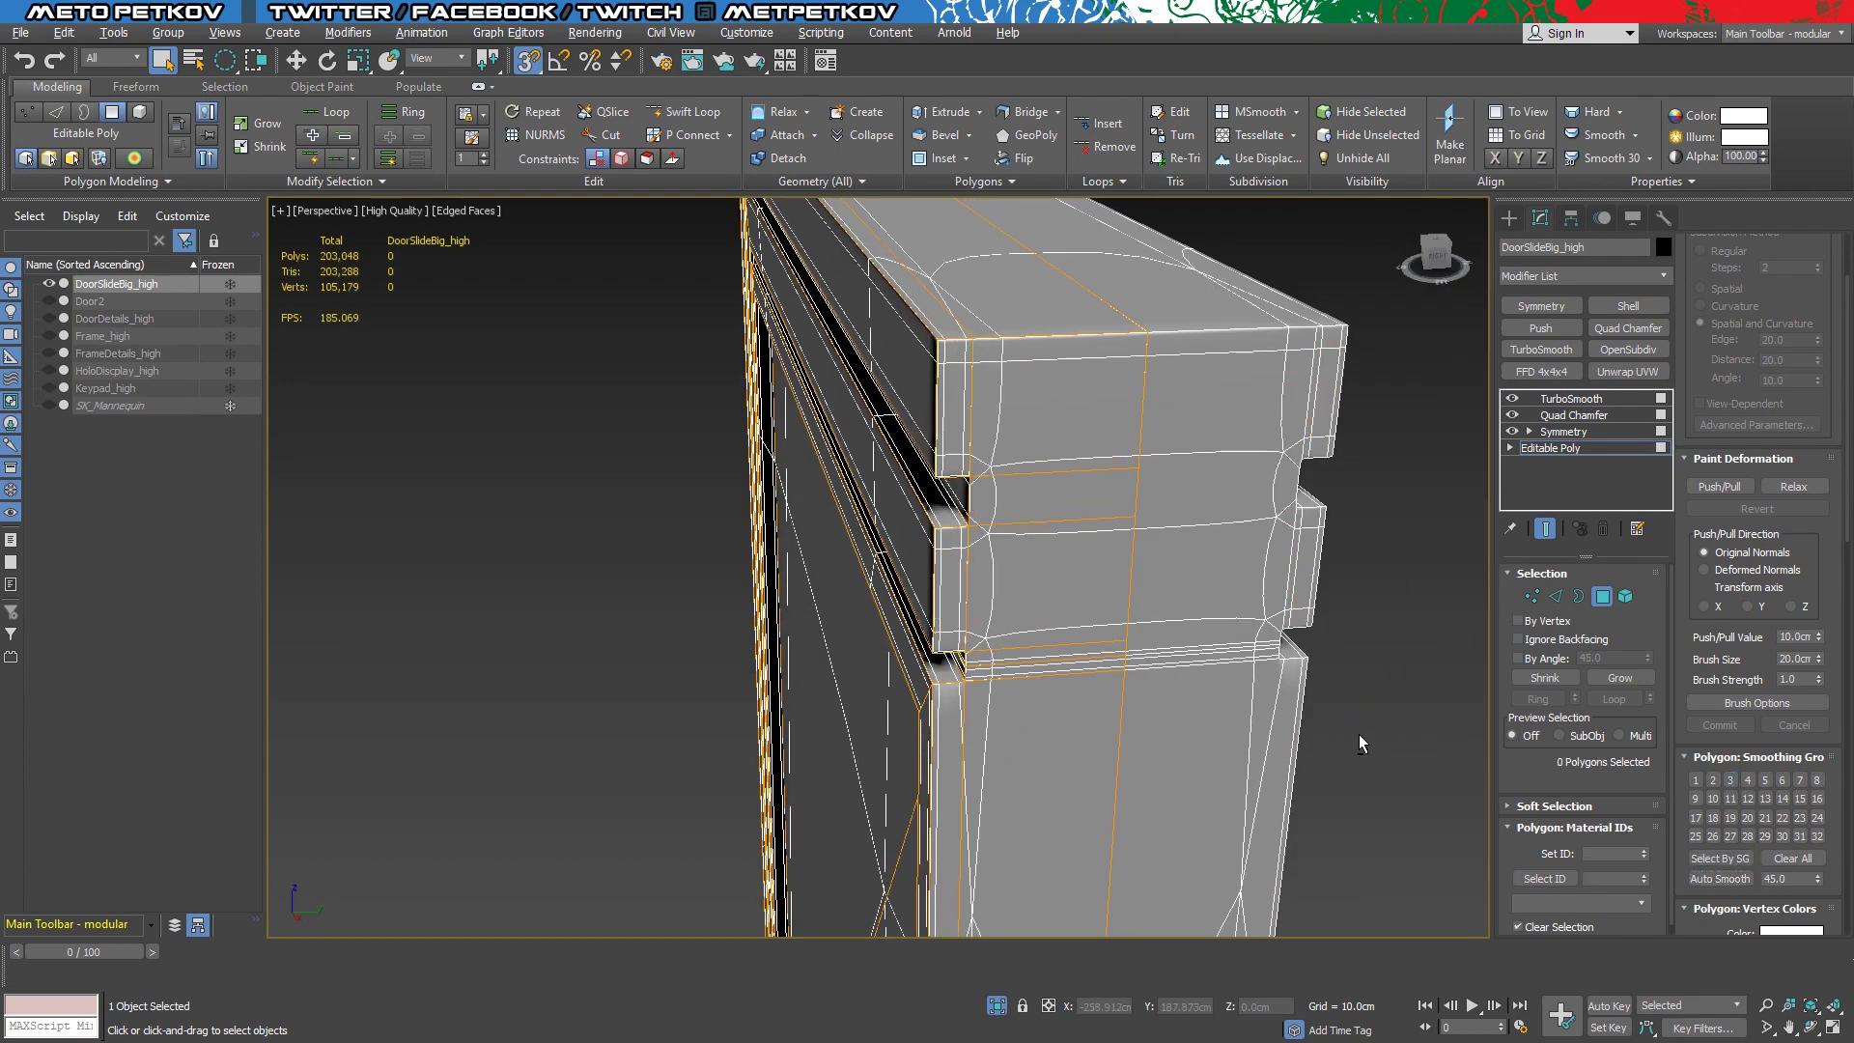
{"action": "left_click", "coordinate": [1017, 490]}
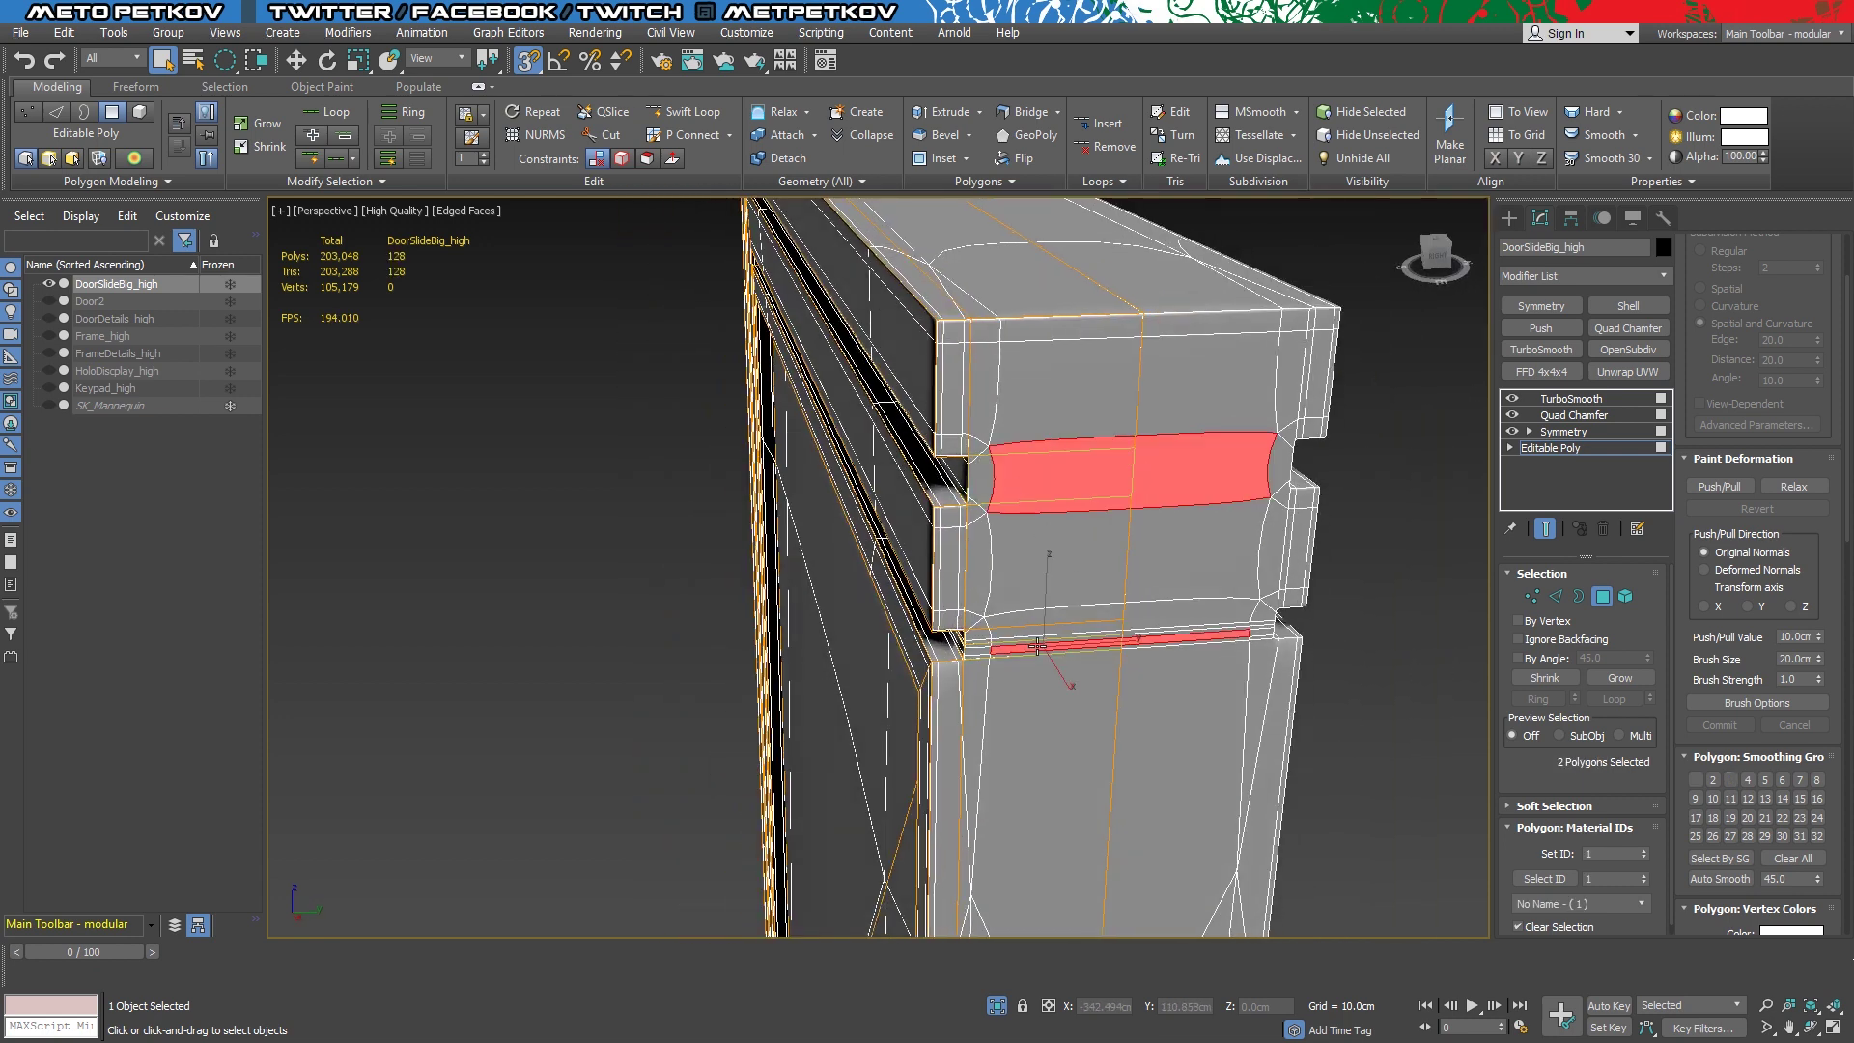
{"action": "left_click", "coordinate": [1070, 633]}
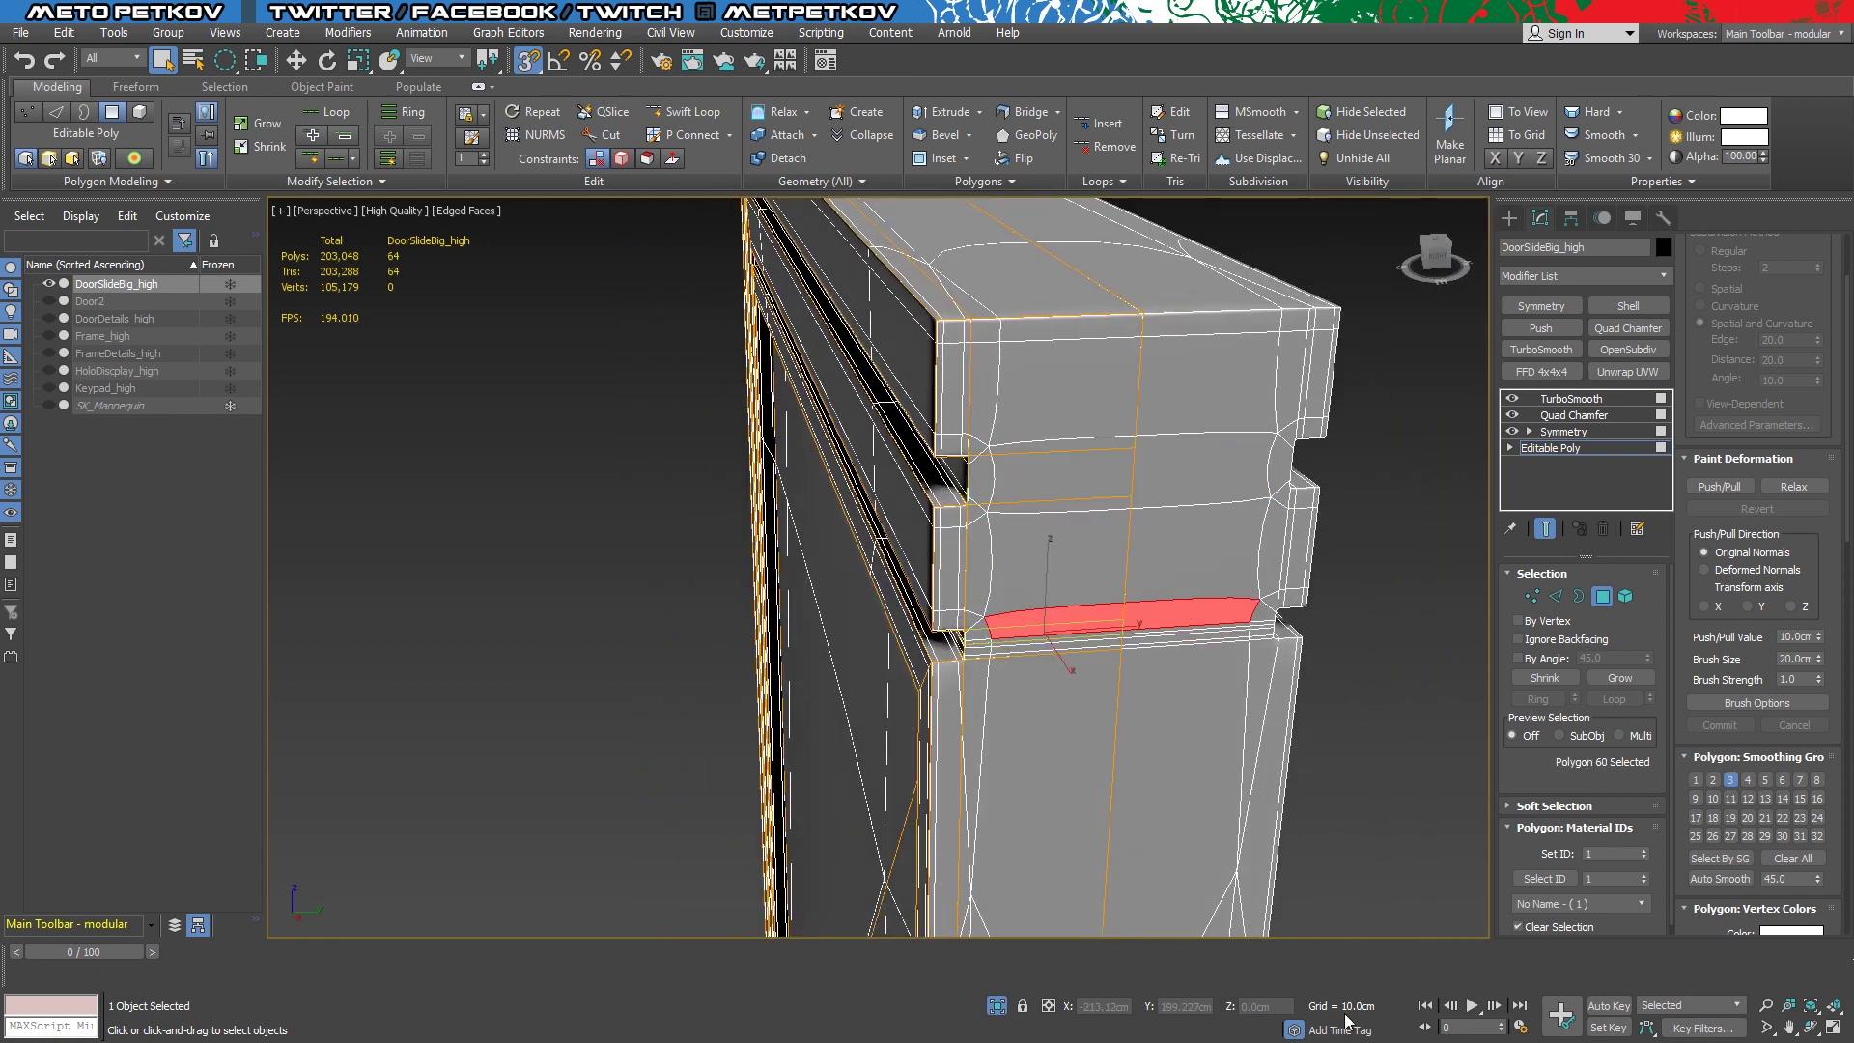
{"action": "left_click", "coordinate": [1542, 528]}
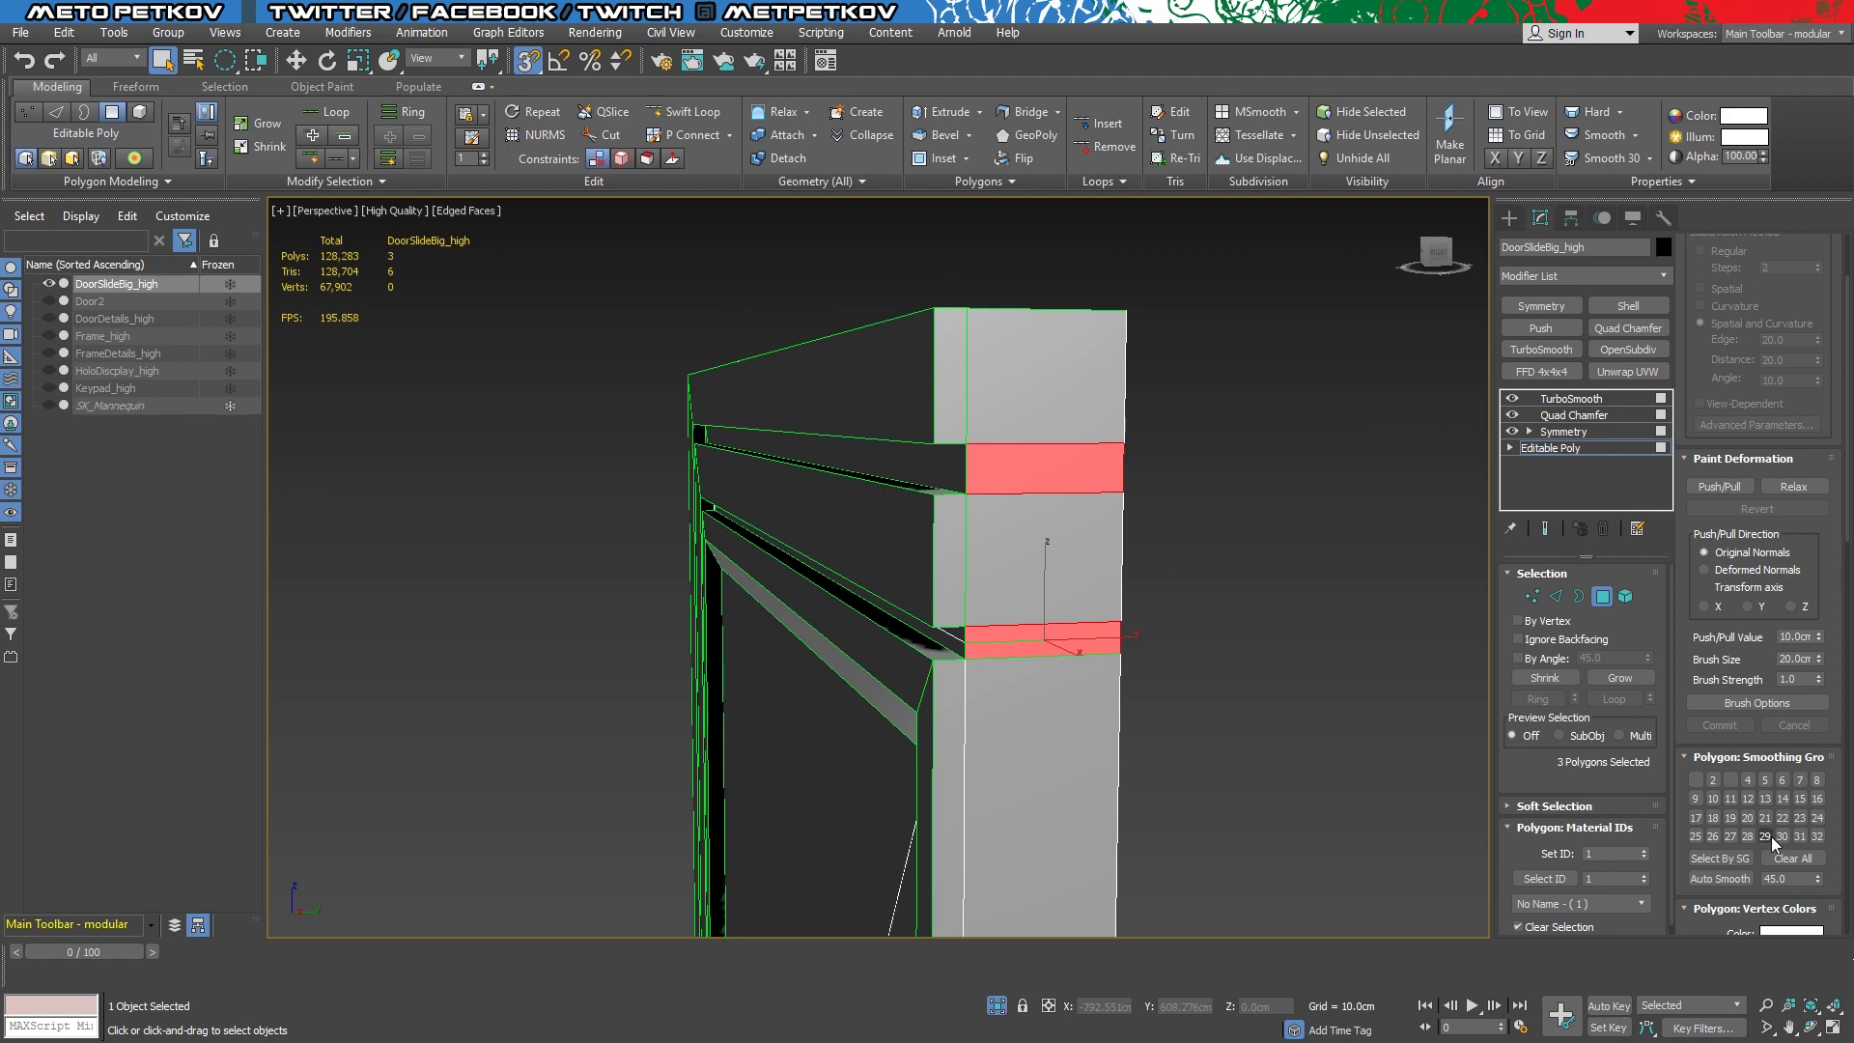
{"action": "key", "text": "alt+q"}
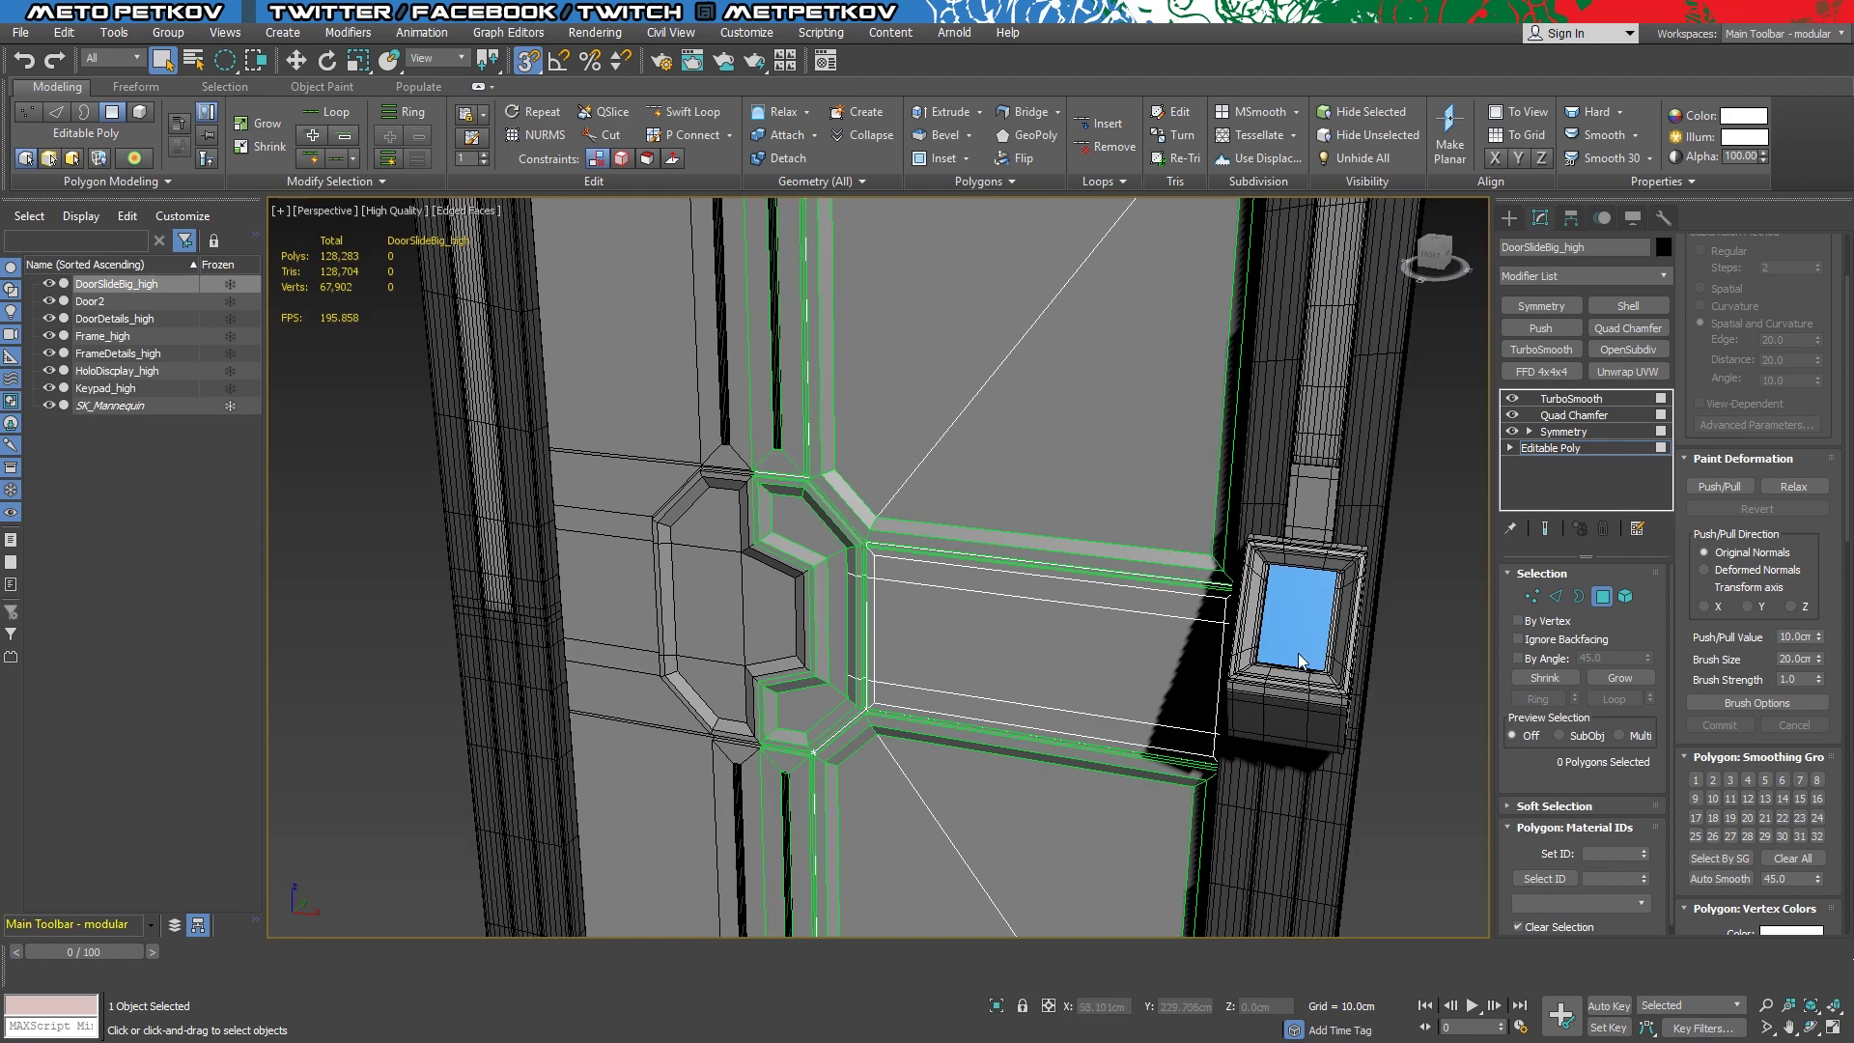
{"action": "left_click", "coordinate": [1545, 528]}
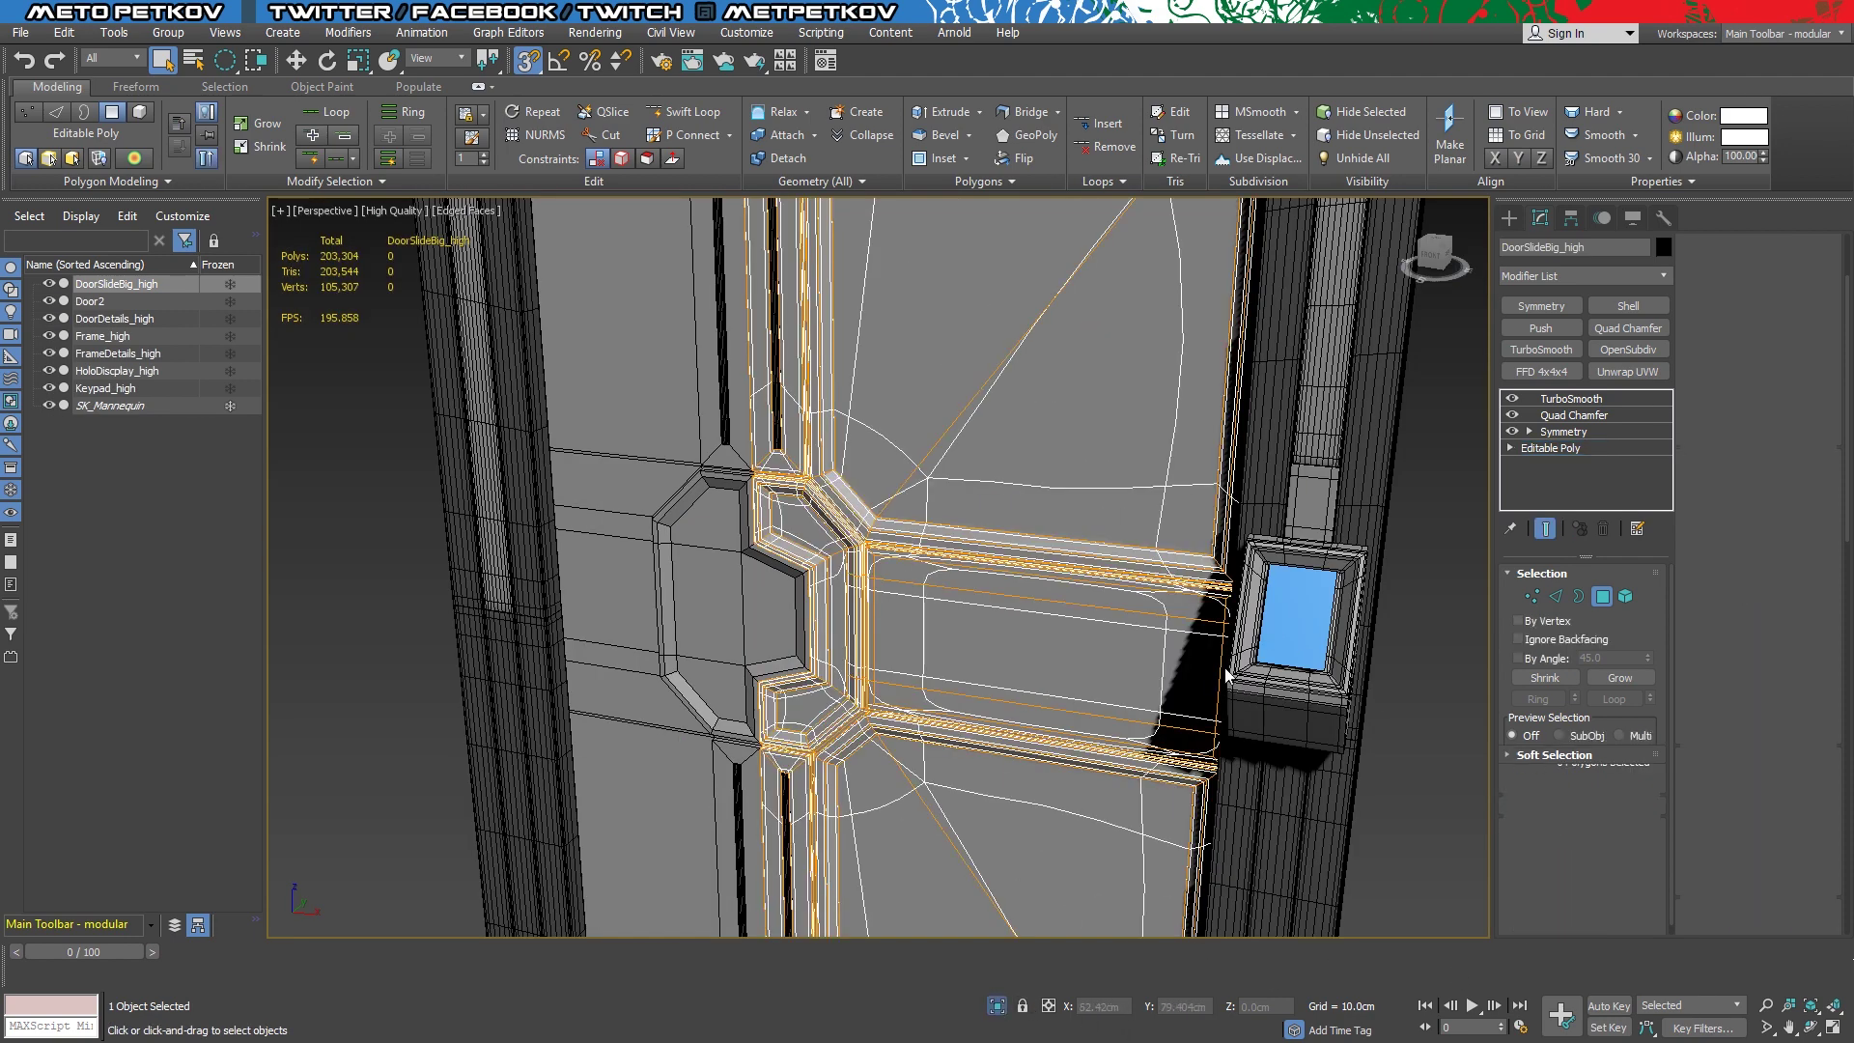
{"action": "key", "text": "alt+q"}
{"action": "key", "text": "z"}
{"action": "middle_click_drag", "start_coordinate": [1240, 442], "coordinate": [1006, 402], "text": "alt"}
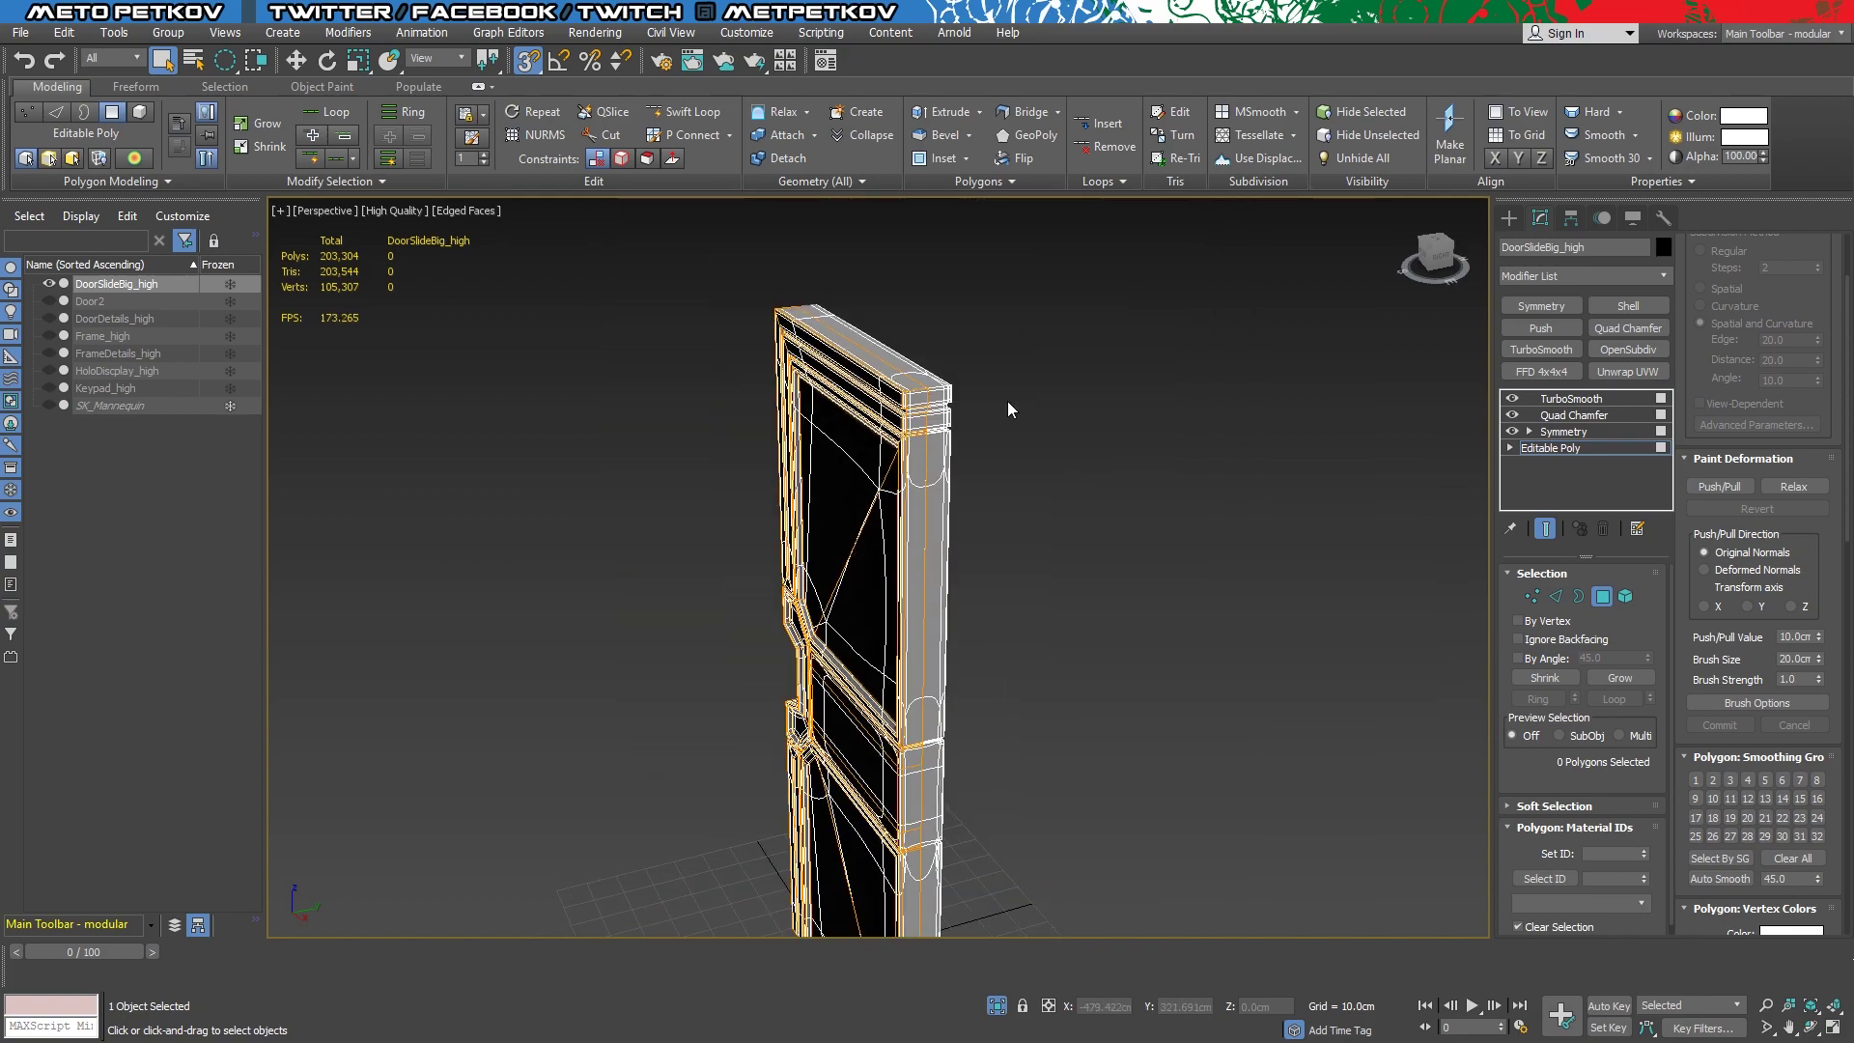
{"action": "scroll", "coordinate": [1006, 402], "scroll_direction": "up", "scroll_amount": 5}
{"action": "mouse_move", "coordinate": [1265, 624]}
{"action": "middle_mouse_down"}
{"action": "mouse_move", "coordinate": [1188, 353]}
{"action": "mouse_move", "coordinate": [1223, 422]}
{"action": "mouse_move", "coordinate": [1276, 412]}
{"action": "middle_mouse_up"}
{"action": "left_click", "coordinate": [1298, 392]}
{"action": "scroll", "coordinate": [1276, 411], "scroll_direction": "up", "scroll_amount": 4}
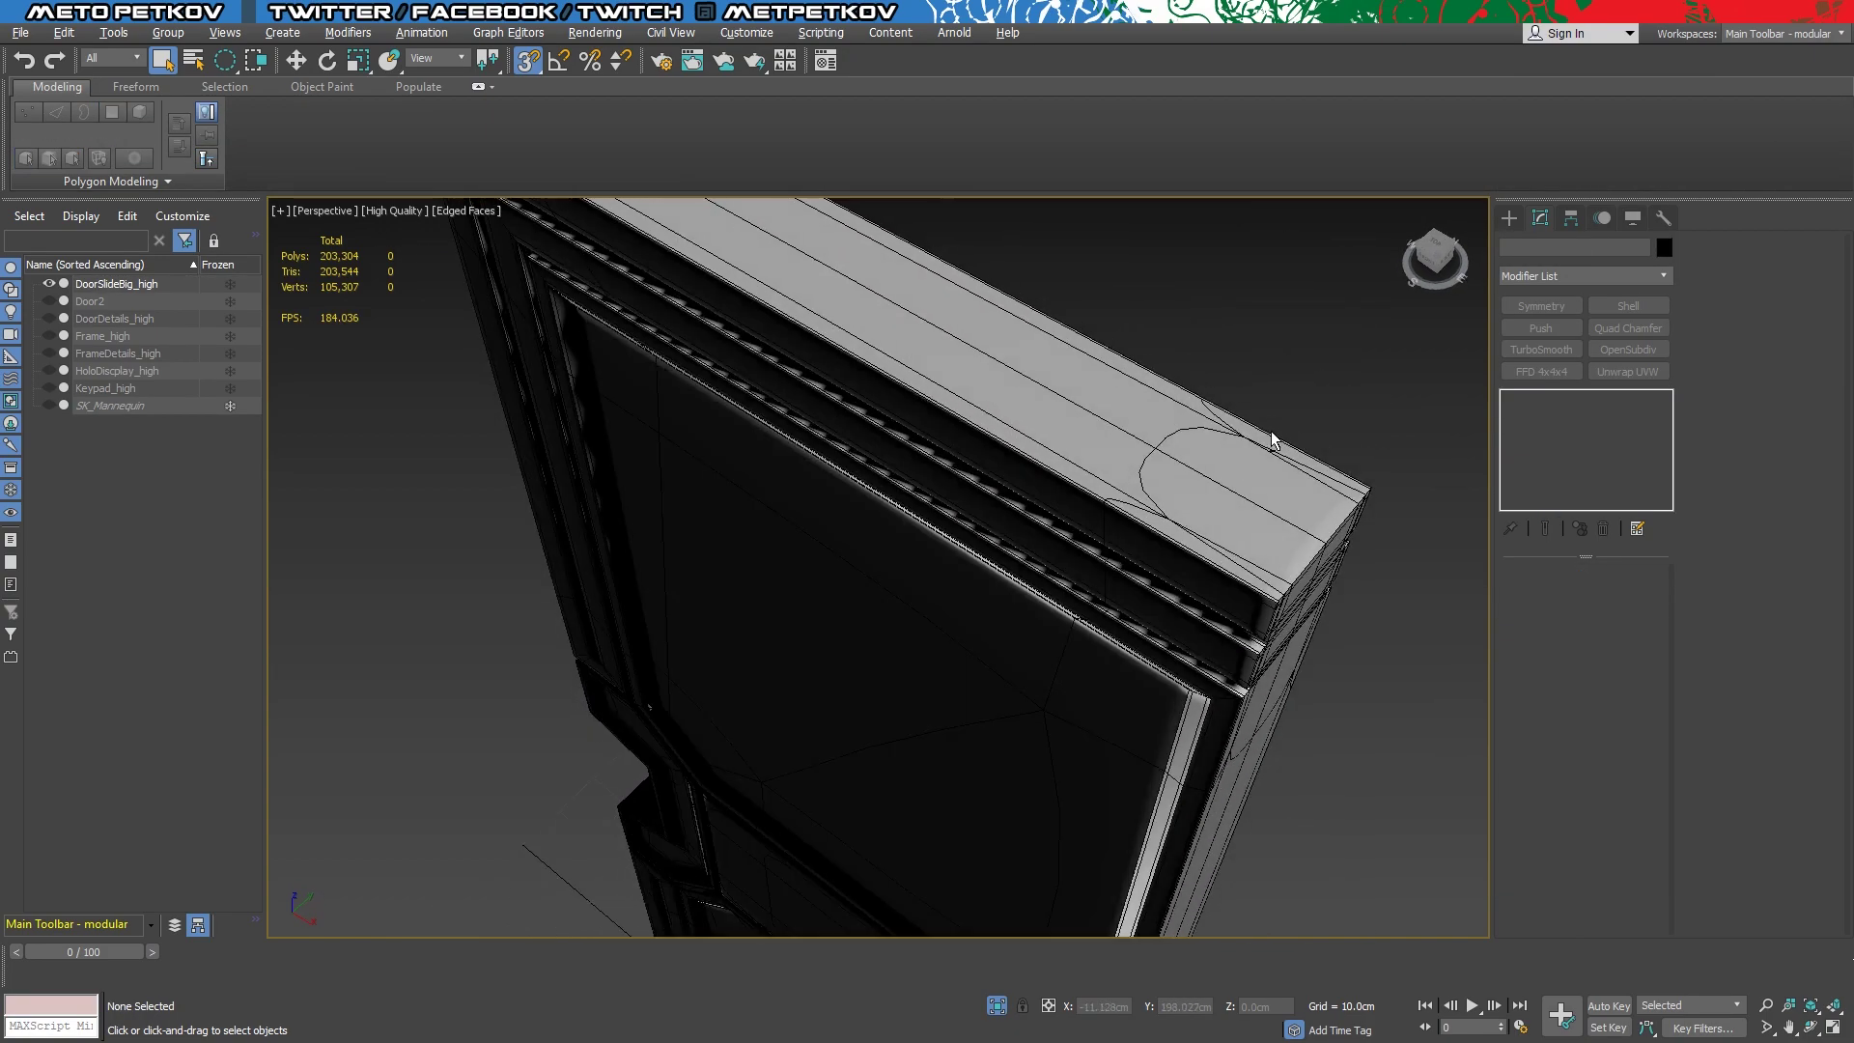
{"action": "left_click", "coordinate": [1271, 431]}
{"action": "left_click", "coordinate": [1544, 448]}
{"action": "key", "text": "4"}
{"action": "left_click", "coordinate": [1545, 528]}
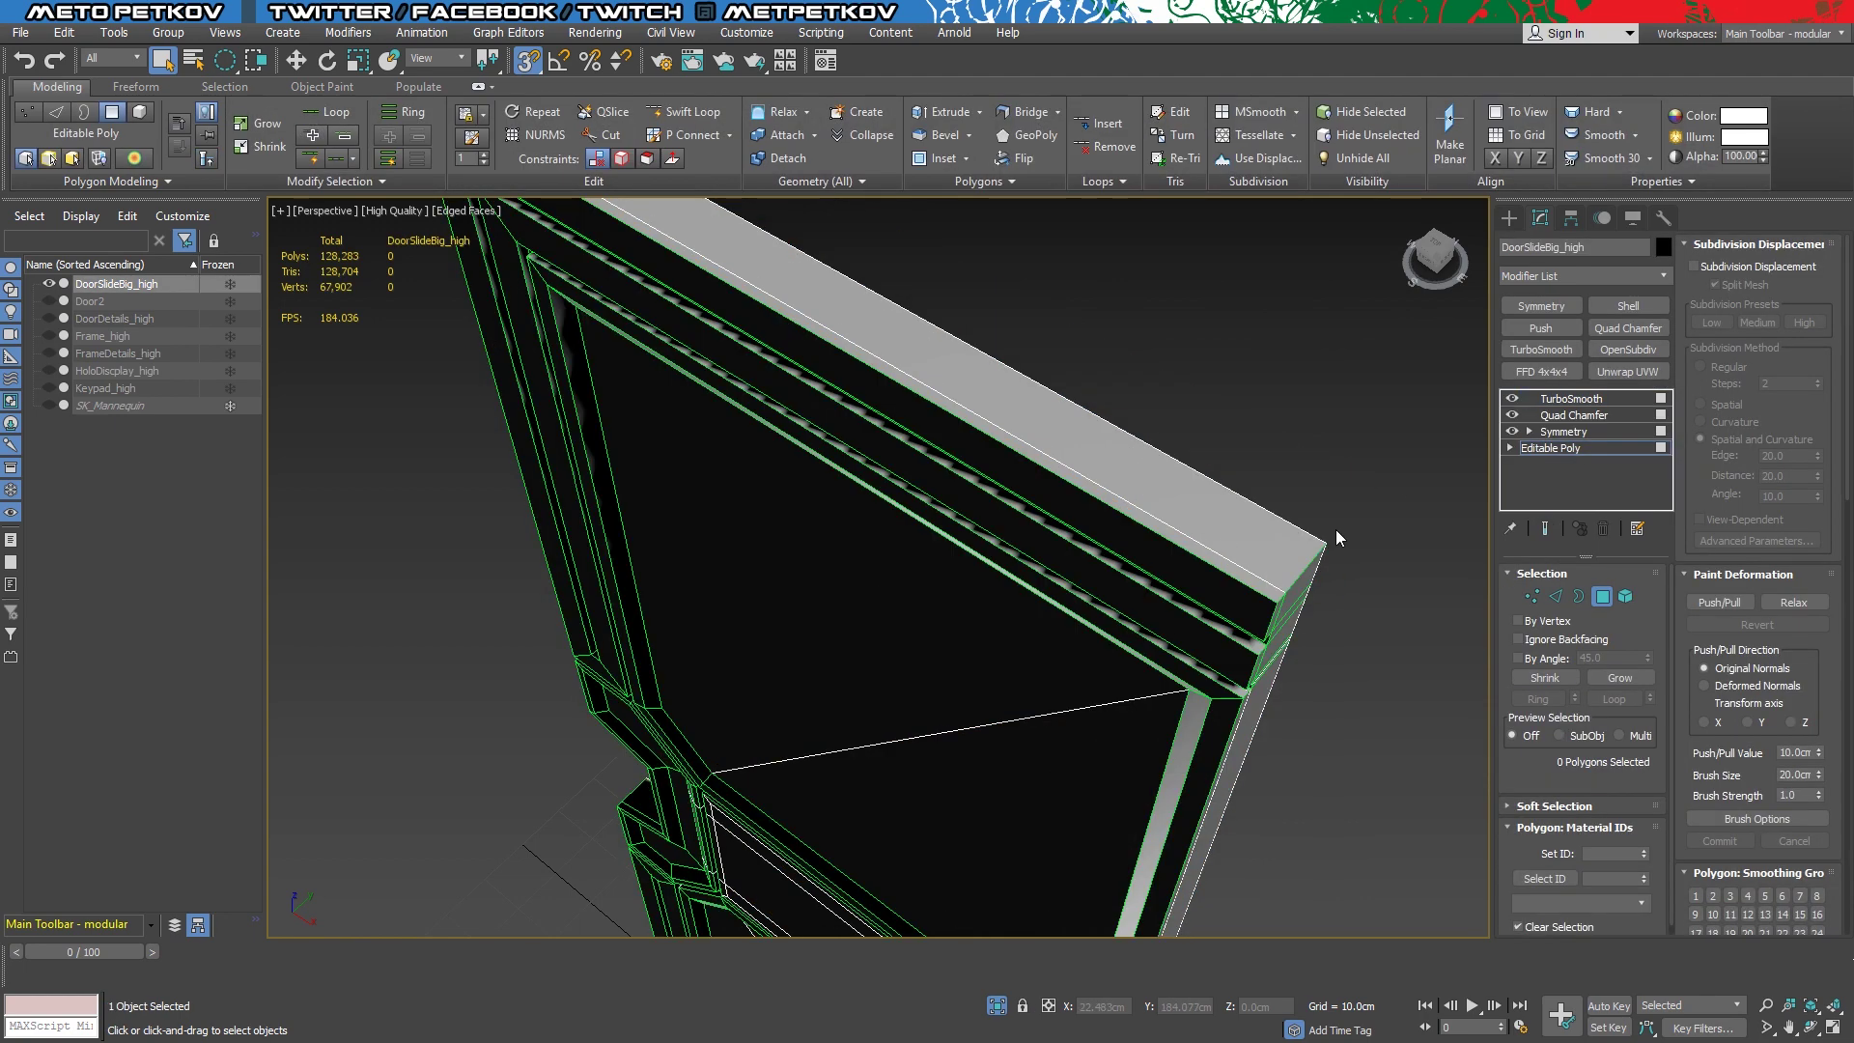
{"action": "left_click", "coordinate": [950, 392]}
{"action": "scroll", "coordinate": [950, 392], "scroll_direction": "down", "scroll_amount": 2}
{"action": "scroll", "coordinate": [1678, 859], "scroll_direction": "down", "scroll_amount": 2}
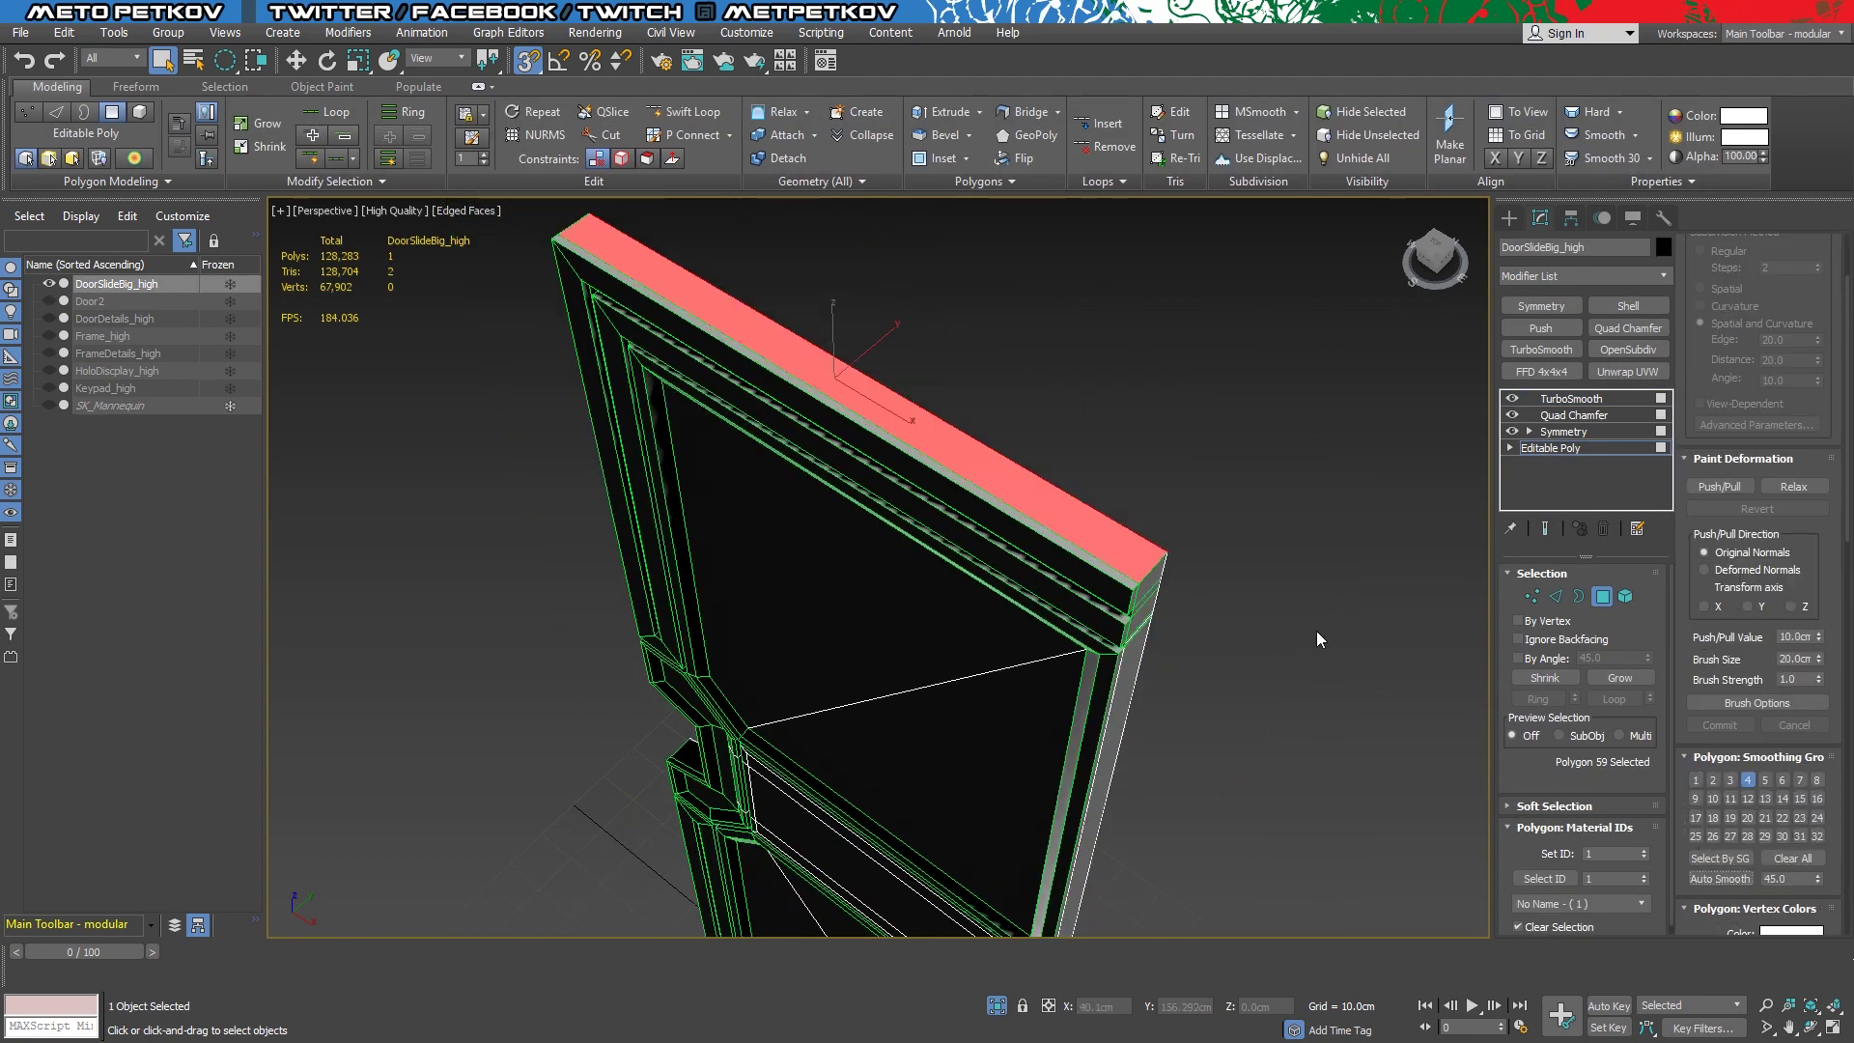
{"action": "scroll", "coordinate": [1323, 512], "scroll_direction": "down", "scroll_amount": 5}
{"action": "scroll", "coordinate": [1138, 680], "scroll_direction": "up", "scroll_amount": 2}
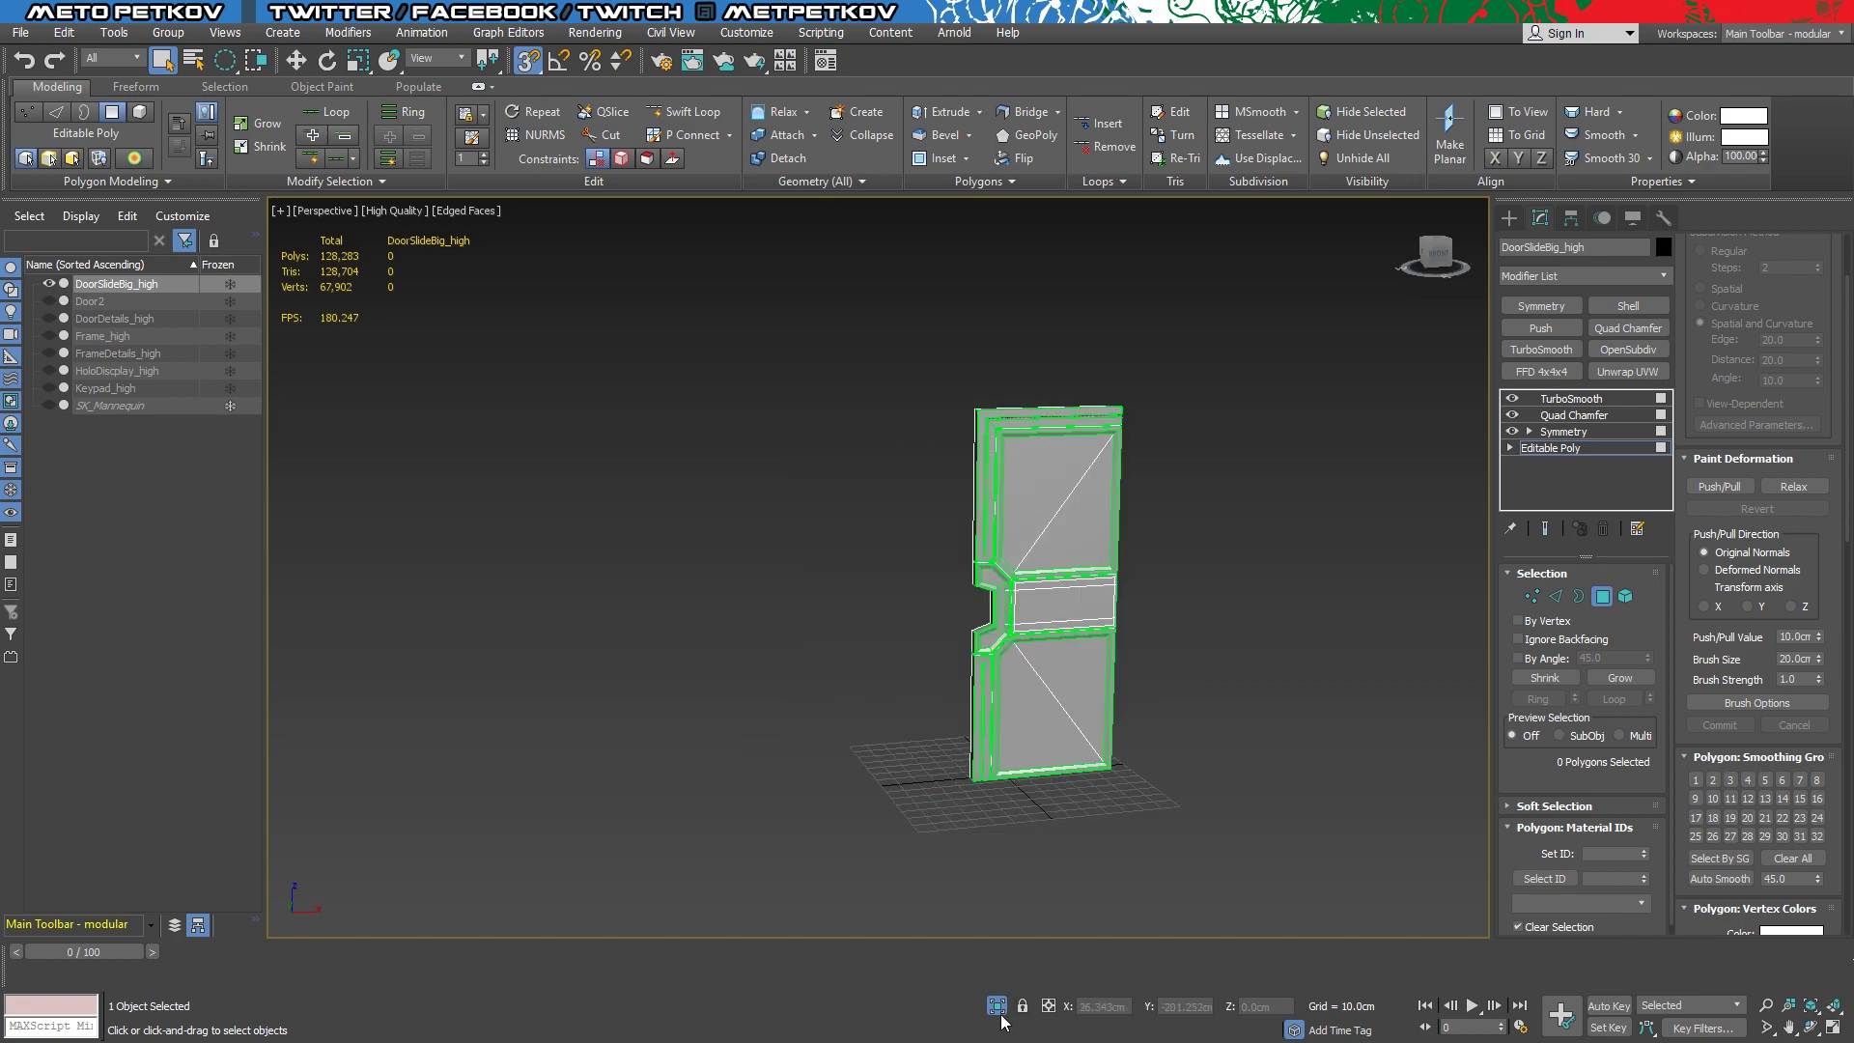
{"action": "scroll", "coordinate": [1255, 618], "scroll_direction": "up", "scroll_amount": 5}
{"action": "scroll", "coordinate": [1255, 618], "scroll_direction": "down", "scroll_amount": 6}
{"action": "middle_click_drag", "start_coordinate": [1093, 628], "coordinate": [1146, 618], "text": "alt"}
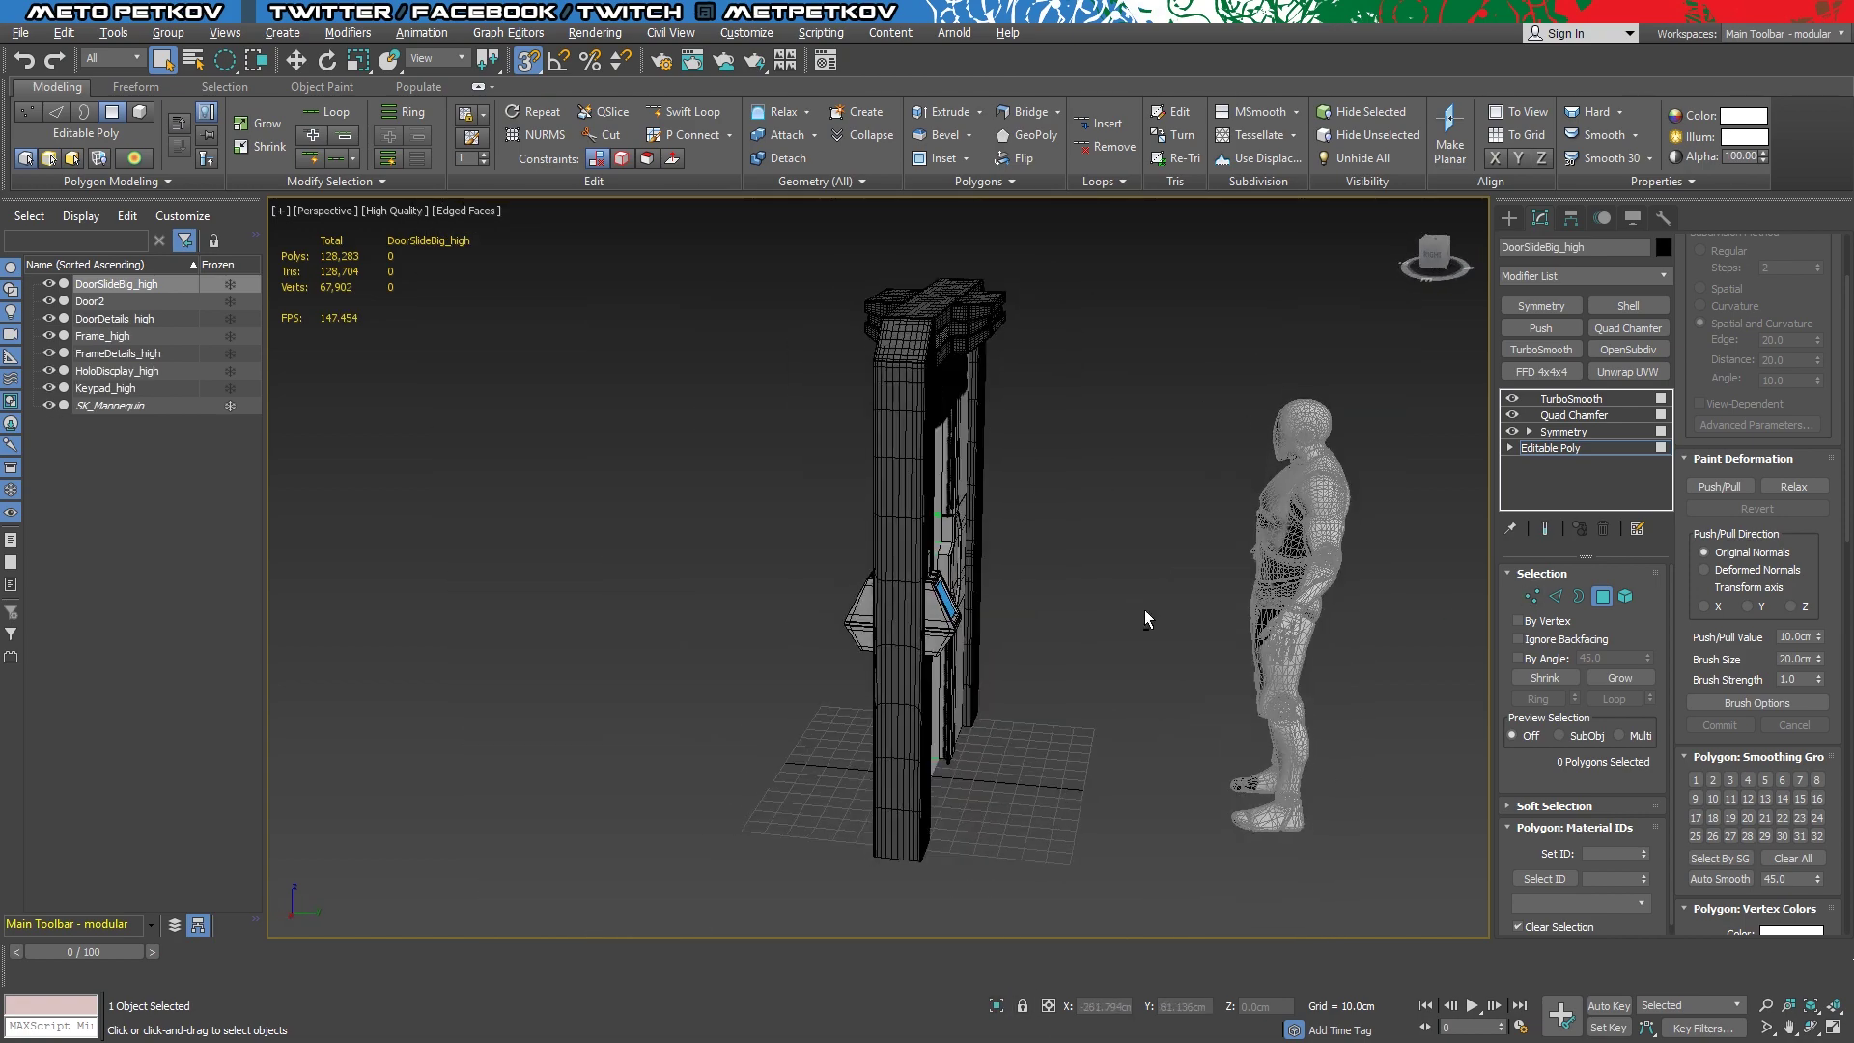
{"action": "left_click", "coordinate": [1286, 425]}
{"action": "mouse_move", "coordinate": [1286, 425]}
{"action": "middle_mouse_down", "text": "alt"}
{"action": "mouse_move", "coordinate": [1346, 415]}
{"action": "mouse_move", "coordinate": [1286, 431]}
{"action": "middle_mouse_up", "text": "alt"}
{"action": "scroll", "coordinate": [877, 577], "scroll_direction": "up", "scroll_amount": 5}
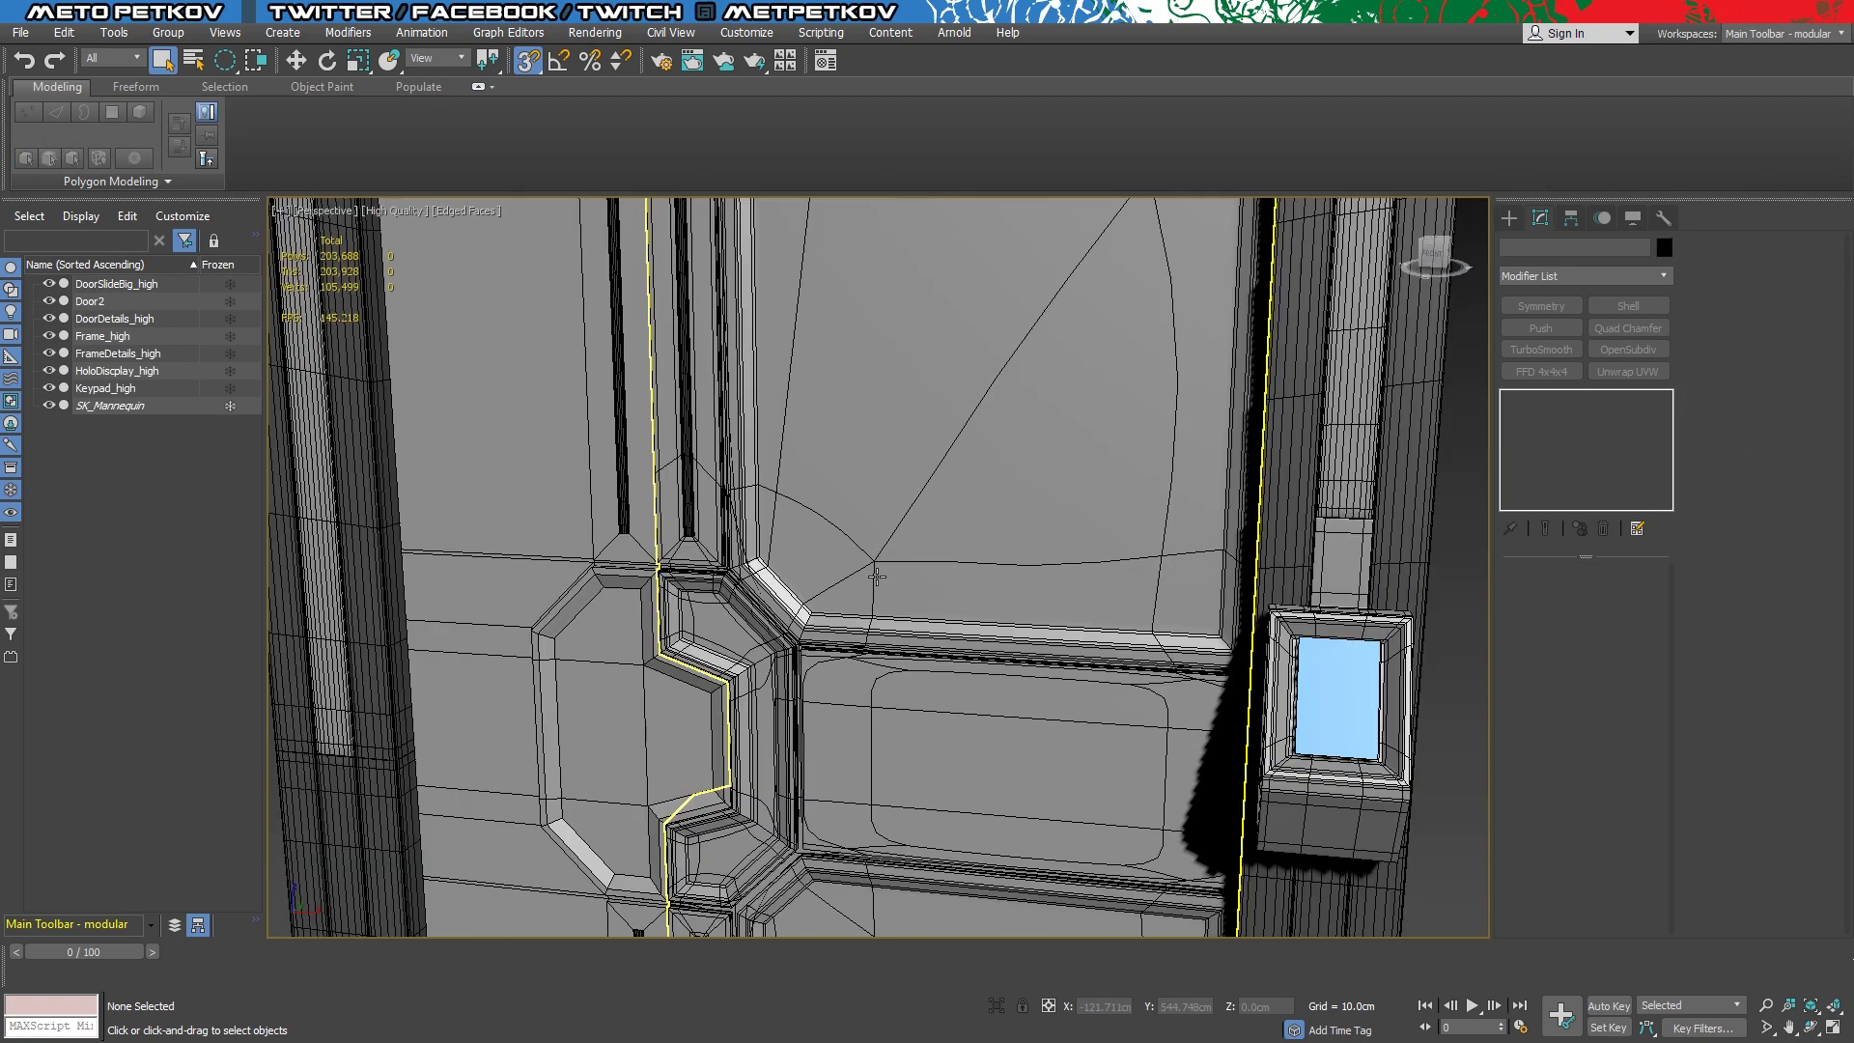
Select the door panel and step through its Editable Poly, Quad Chamfer and TurboSmooth levels
{"action": "scroll", "coordinate": [874, 572], "scroll_direction": "up", "scroll_amount": 3}
{"action": "scroll", "coordinate": [869, 567], "scroll_direction": "up", "scroll_amount": 2}
{"action": "scroll", "coordinate": [907, 555], "scroll_direction": "up", "scroll_amount": 2}
{"action": "key", "text": "F4"}
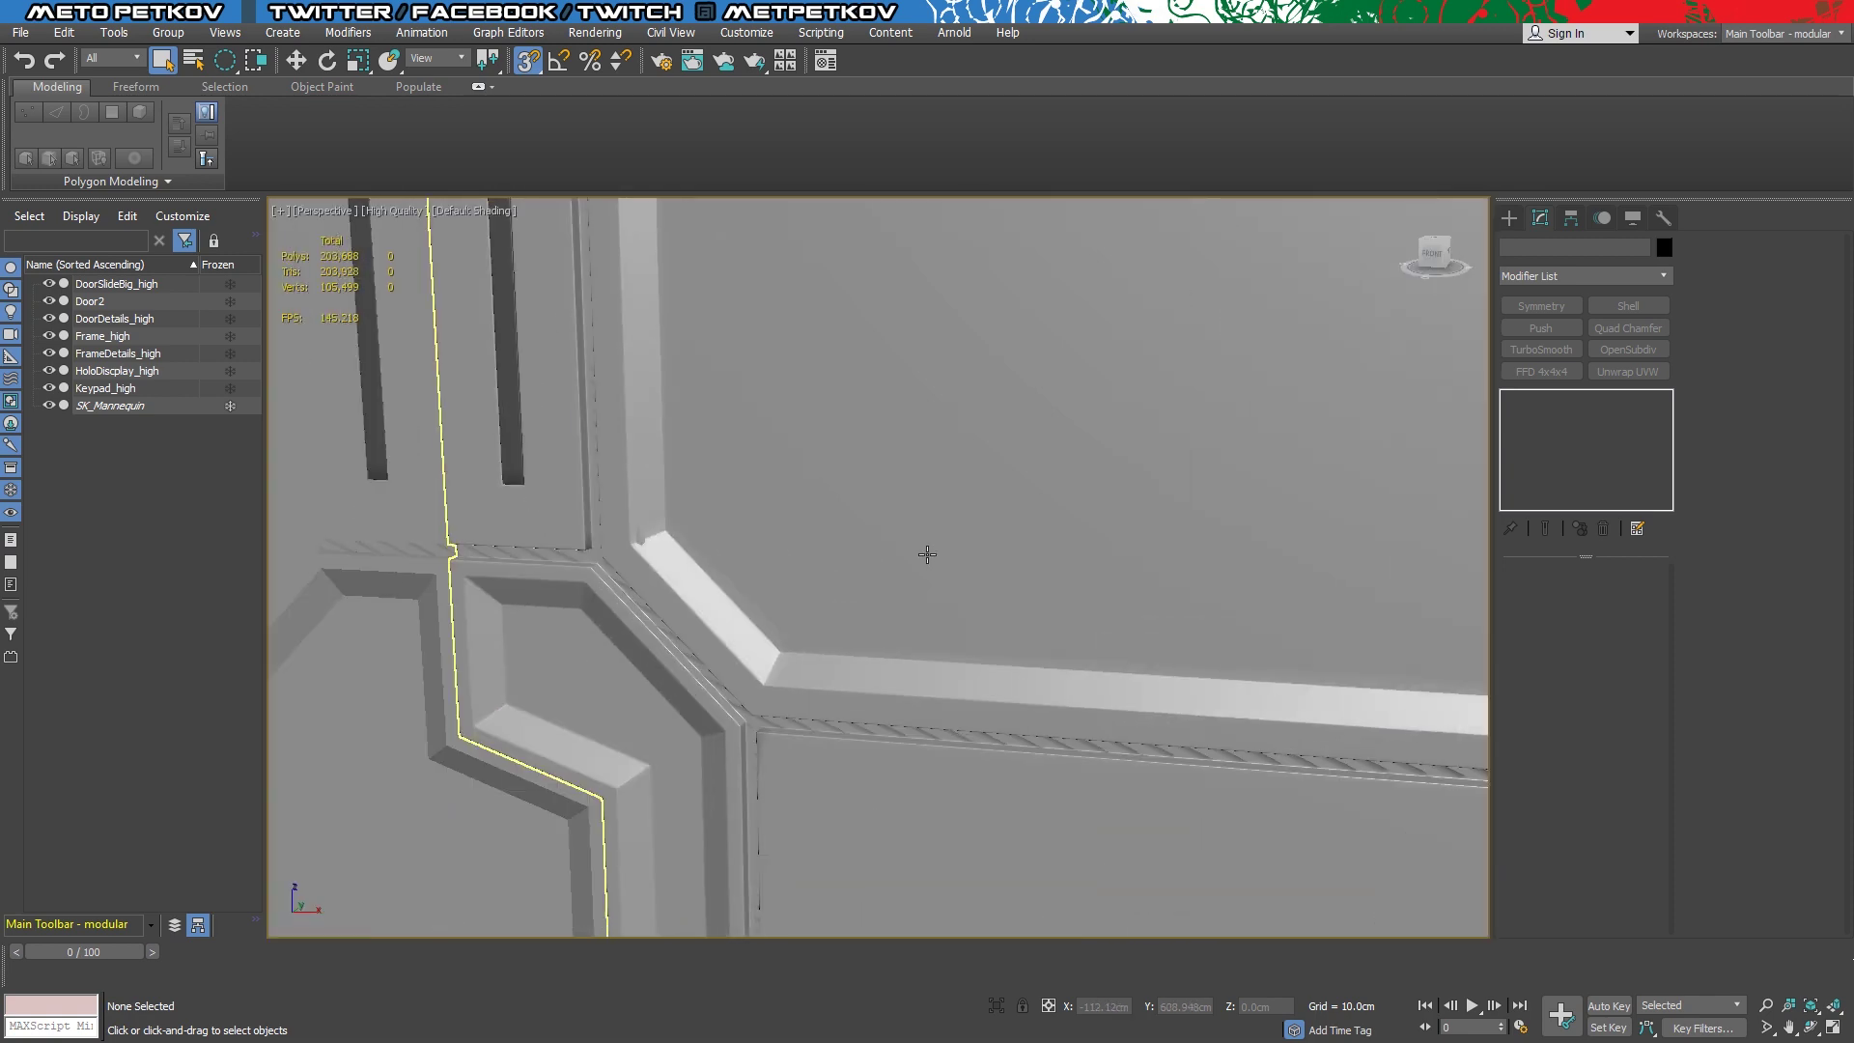
{"action": "scroll", "coordinate": [927, 554], "scroll_direction": "down", "scroll_amount": 2}
{"action": "left_click", "coordinate": [786, 558]}
{"action": "middle_click_drag", "start_coordinate": [786, 558], "coordinate": [948, 633], "text": "alt"}
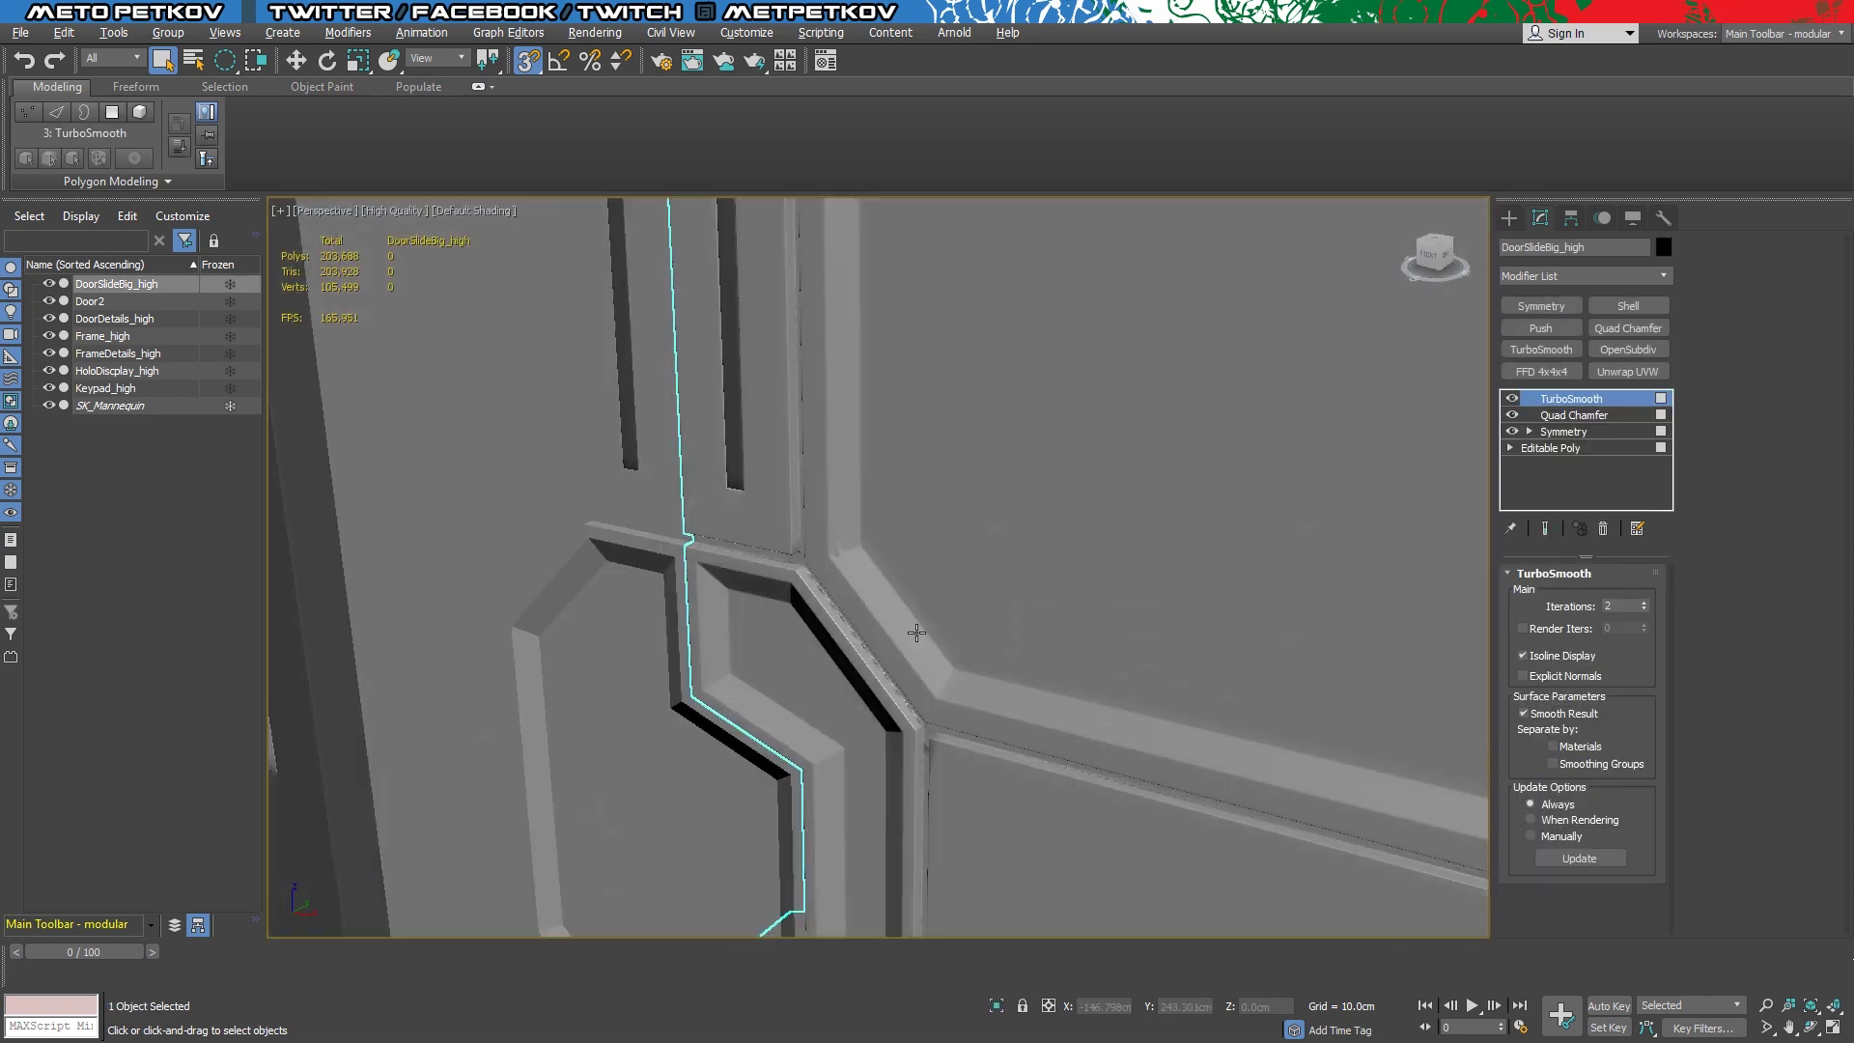
{"action": "scroll", "coordinate": [738, 505], "scroll_direction": "up", "scroll_amount": 2}
{"action": "left_click", "coordinate": [1550, 447]}
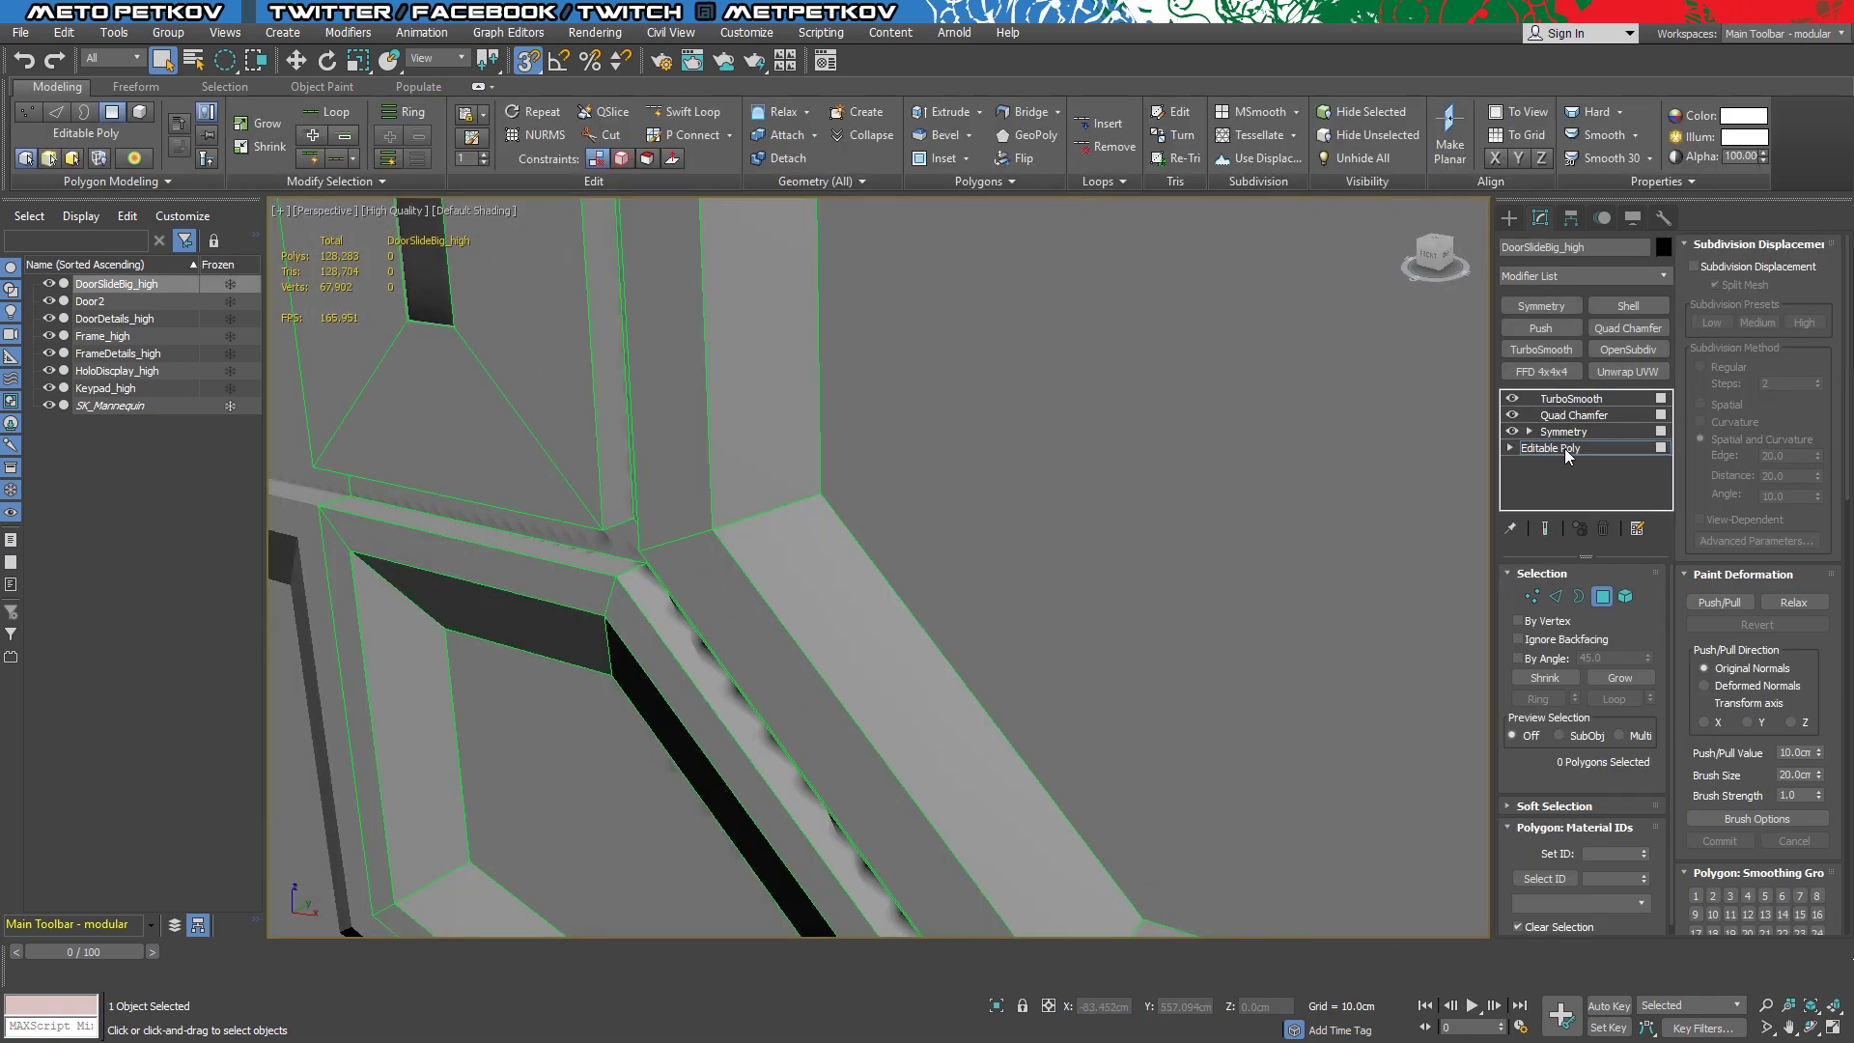
{"action": "left_click", "coordinate": [1564, 431]}
{"action": "left_click", "coordinate": [1584, 406]}
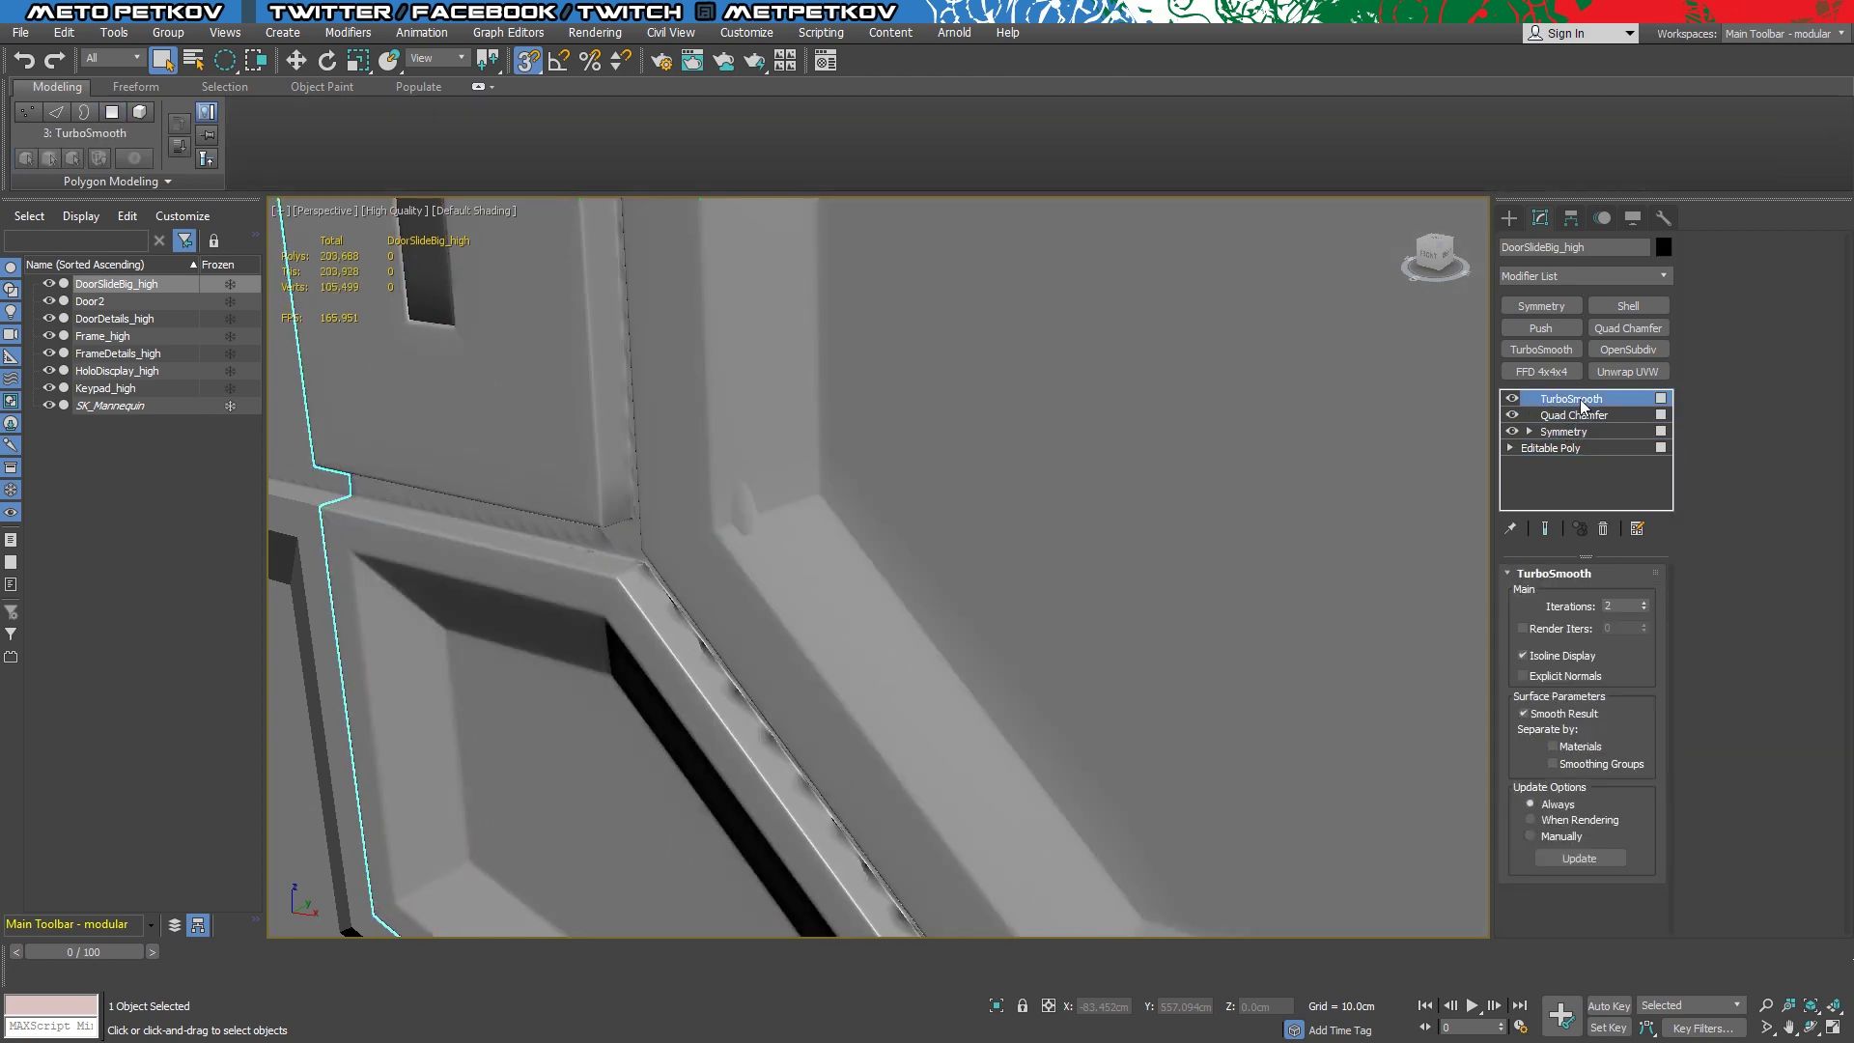
{"action": "scroll", "coordinate": [881, 567], "scroll_direction": "up", "scroll_amount": 3}
{"action": "middle_click_drag", "start_coordinate": [882, 568], "coordinate": [960, 626], "text": "alt"}
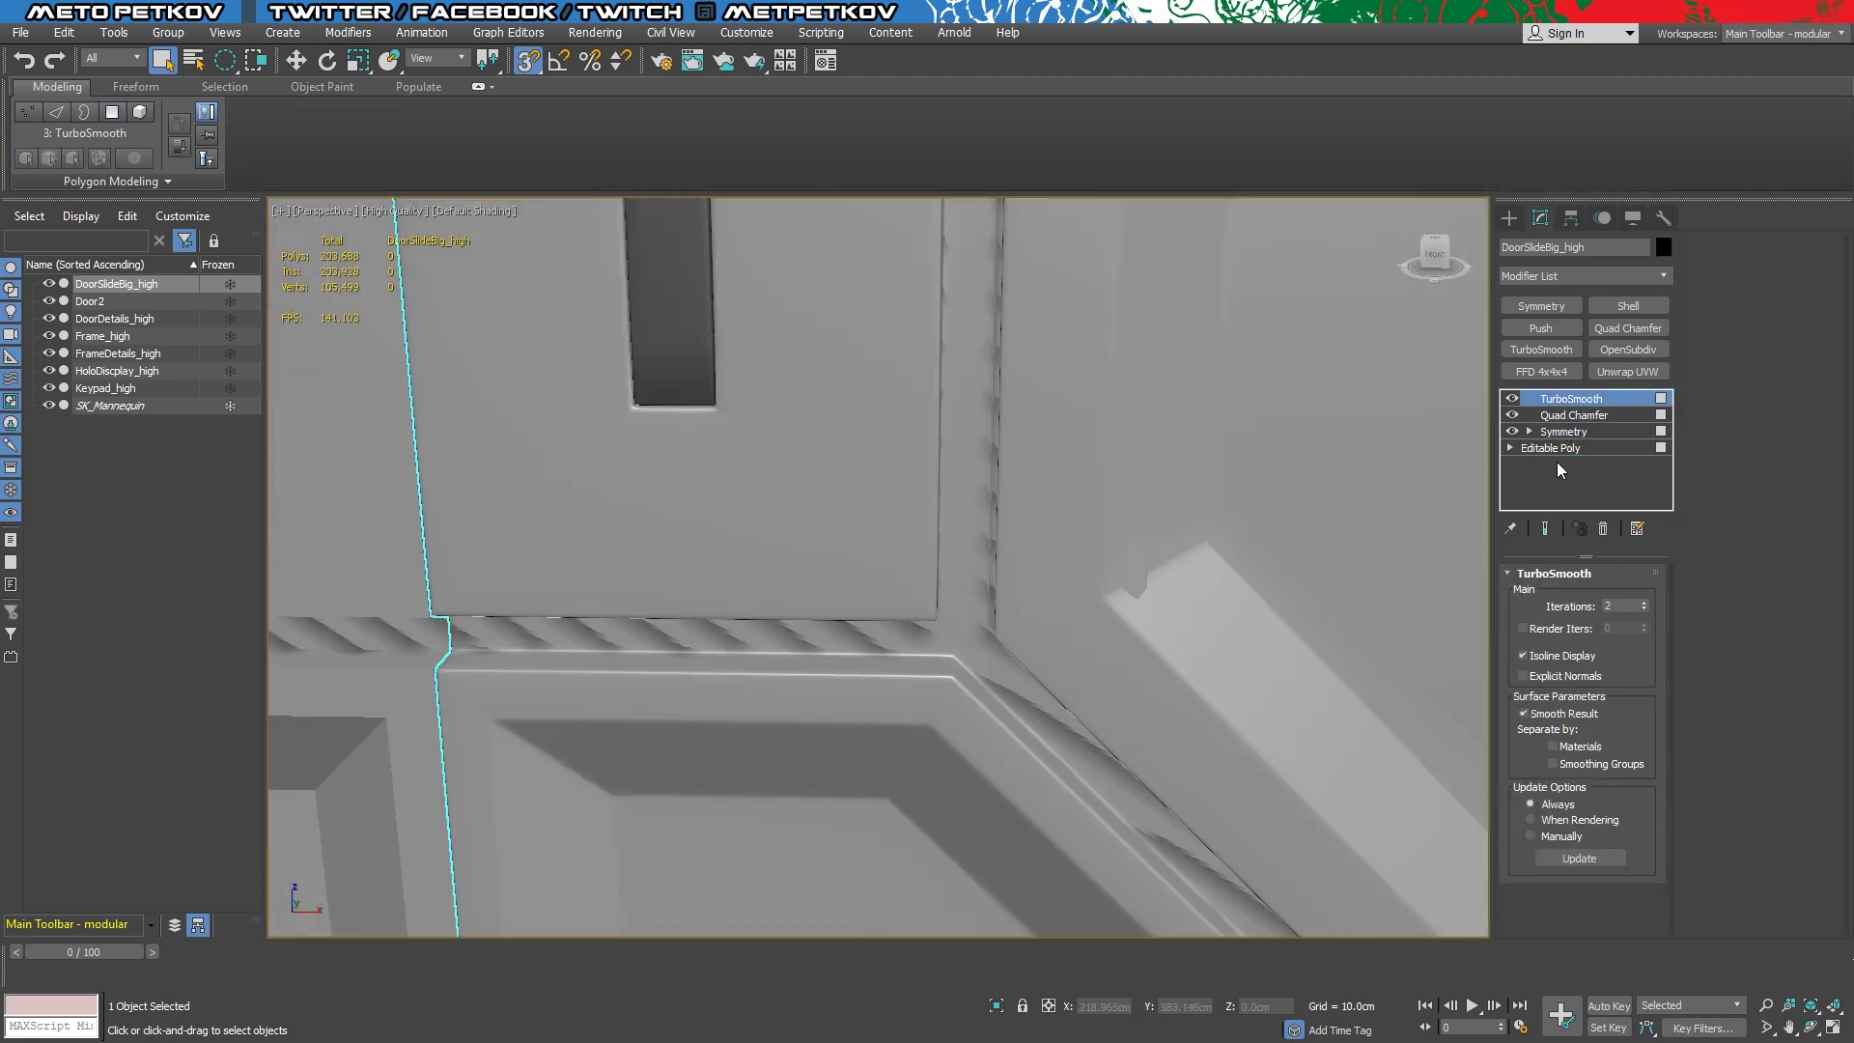
Isolate the door on its base editable poly with end result and edges shown, selecting a corner polygon
{"action": "left_click", "coordinate": [1553, 448]}
{"action": "left_click", "coordinate": [1544, 528]}
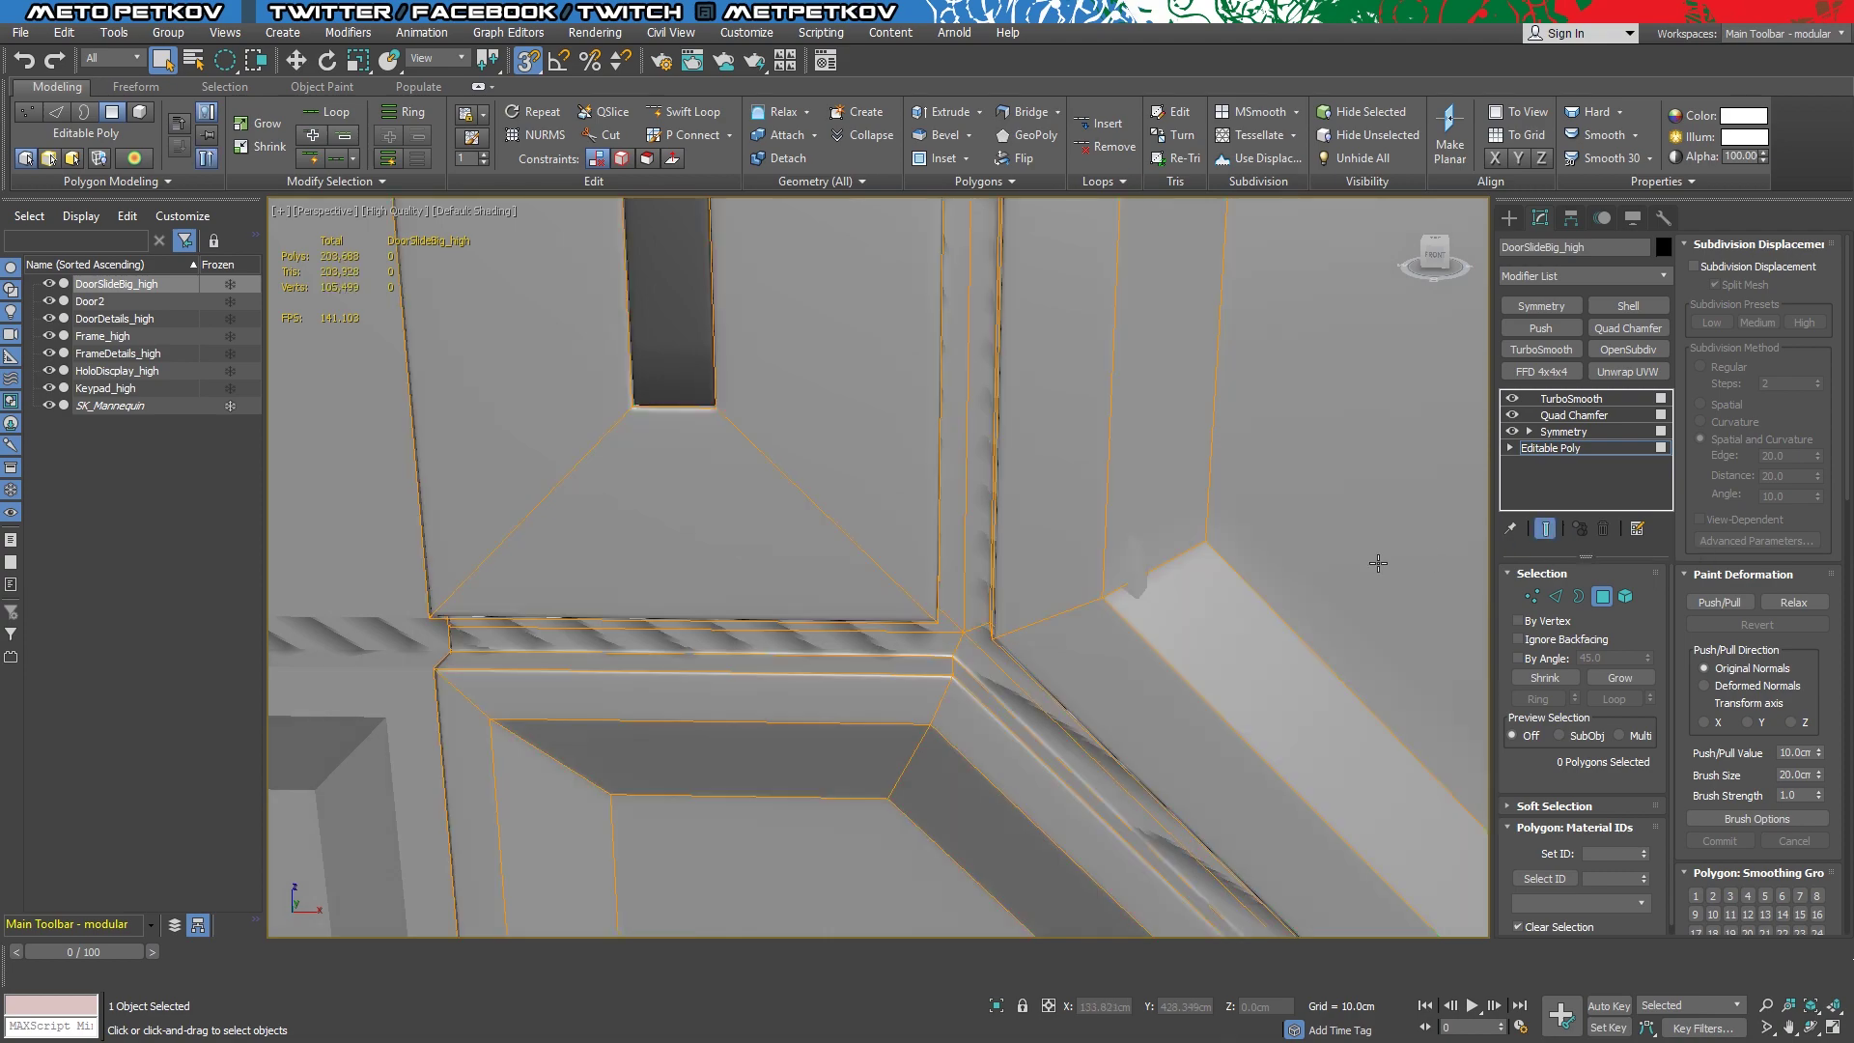
{"action": "key", "text": "F4"}
{"action": "left_click", "coordinate": [997, 1005]}
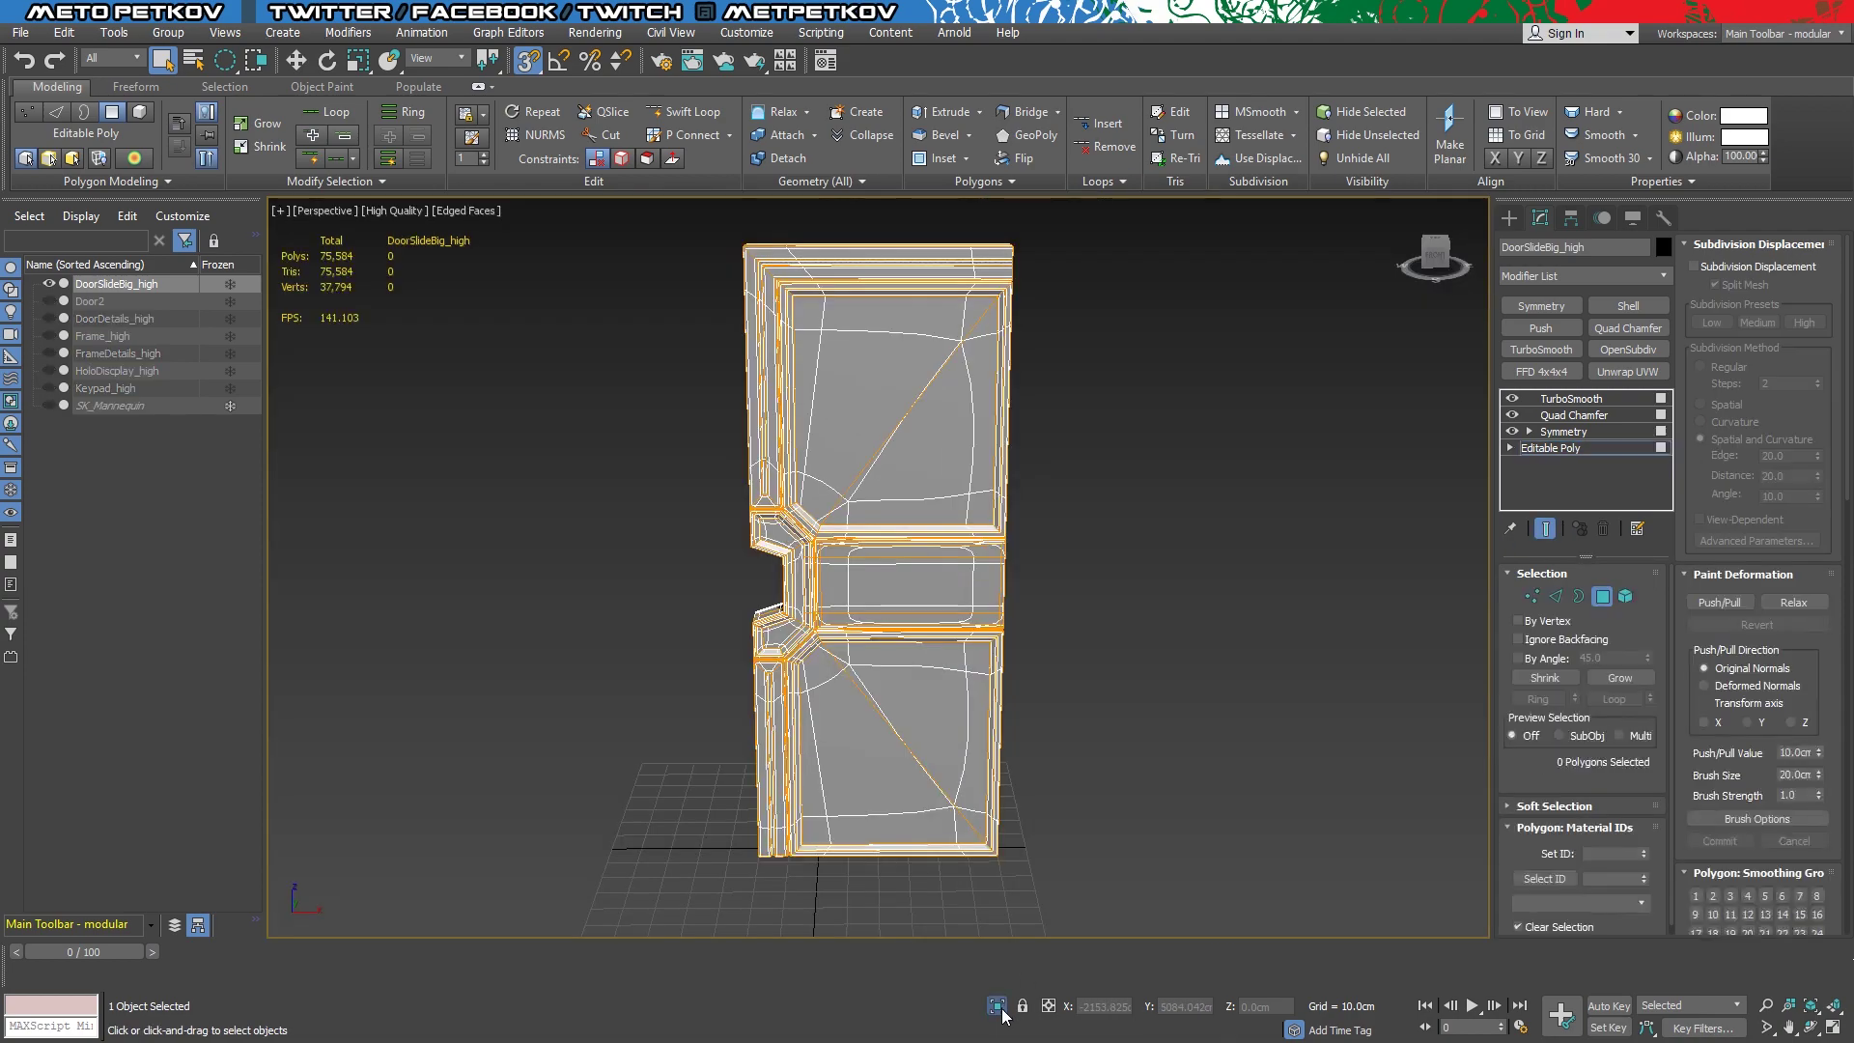
{"action": "scroll", "coordinate": [814, 479], "scroll_direction": "up", "scroll_amount": 5}
{"action": "mouse_move", "coordinate": [772, 540]}
{"action": "middle_mouse_down", "text": "alt"}
{"action": "mouse_move", "coordinate": [814, 479]}
{"action": "mouse_move", "coordinate": [1007, 444]}
{"action": "mouse_move", "coordinate": [869, 483]}
{"action": "middle_mouse_up", "text": "alt"}
{"action": "scroll", "coordinate": [814, 479], "scroll_direction": "up", "scroll_amount": 2}
{"action": "left_click", "coordinate": [1007, 444]}
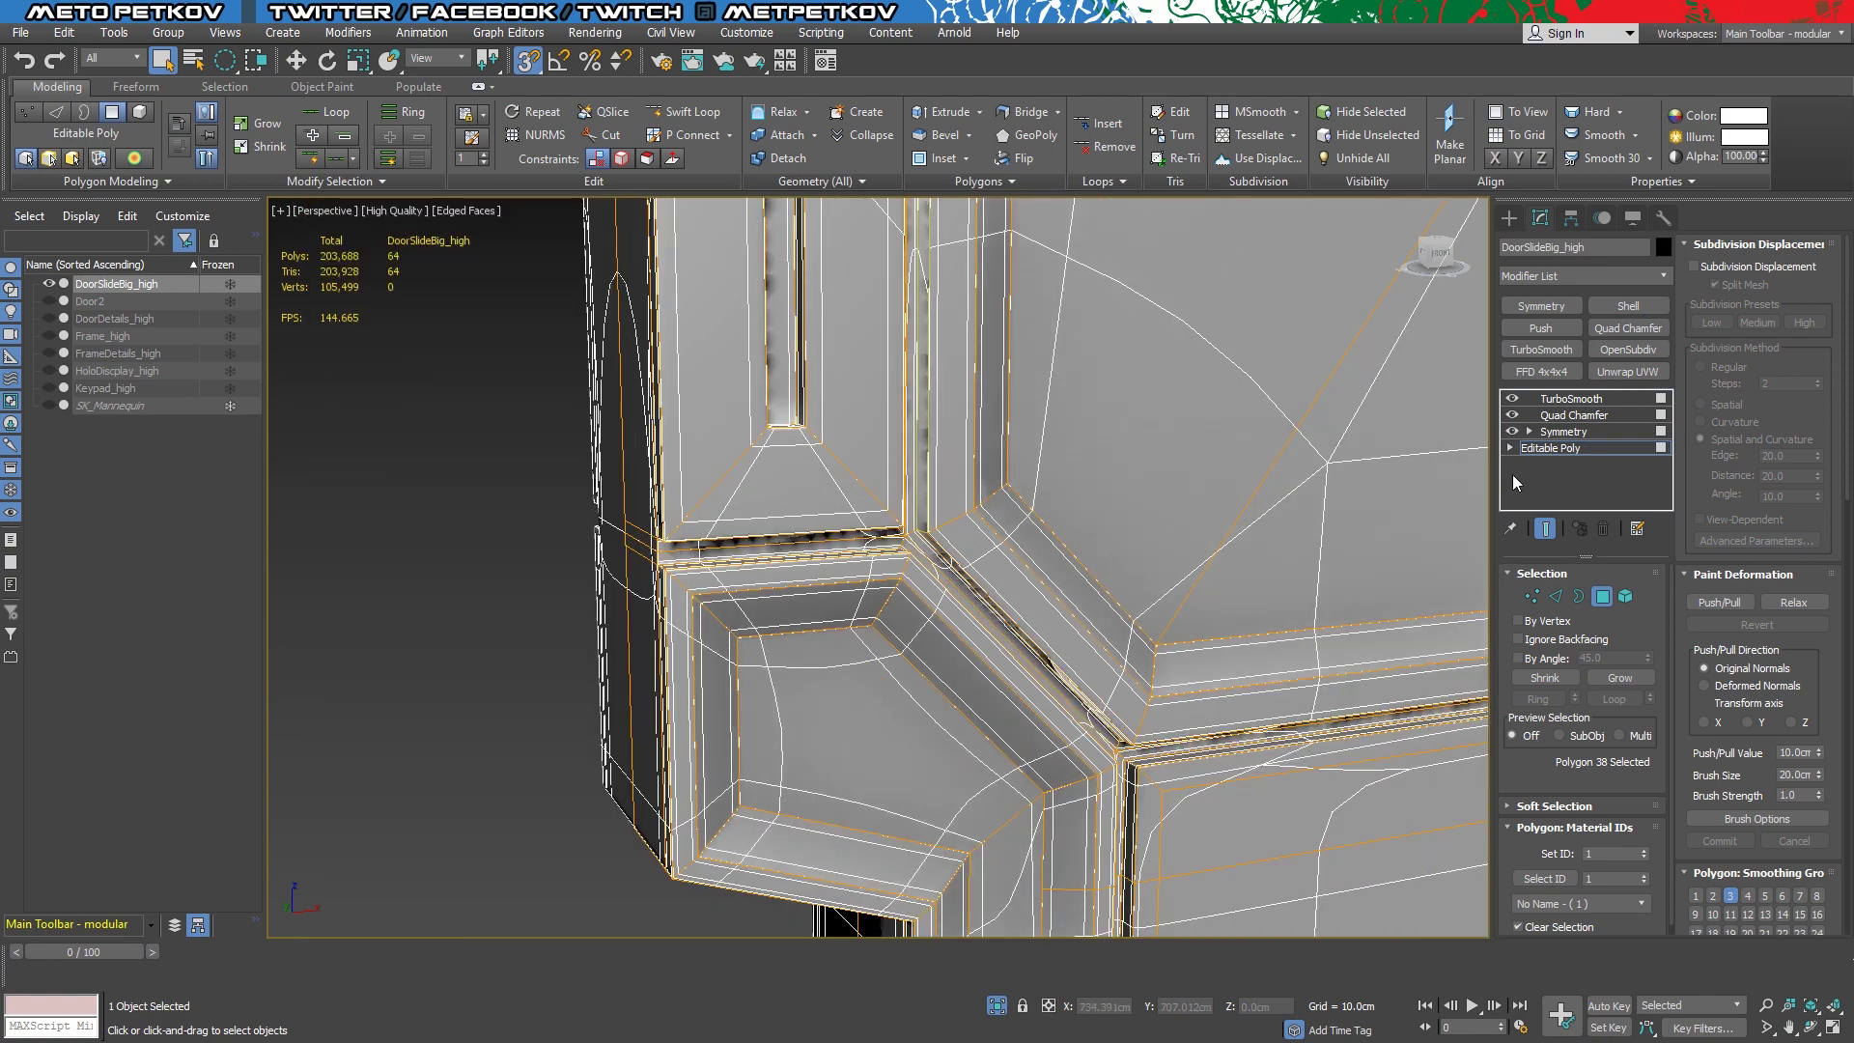
Switch the viewport to Standard quality and select another corner polygon
{"action": "key", "text": "F4"}
{"action": "scroll", "coordinate": [676, 387], "scroll_direction": "up", "scroll_amount": 3}
{"action": "left_click", "coordinate": [396, 210]}
{"action": "left_click", "coordinate": [454, 251]}
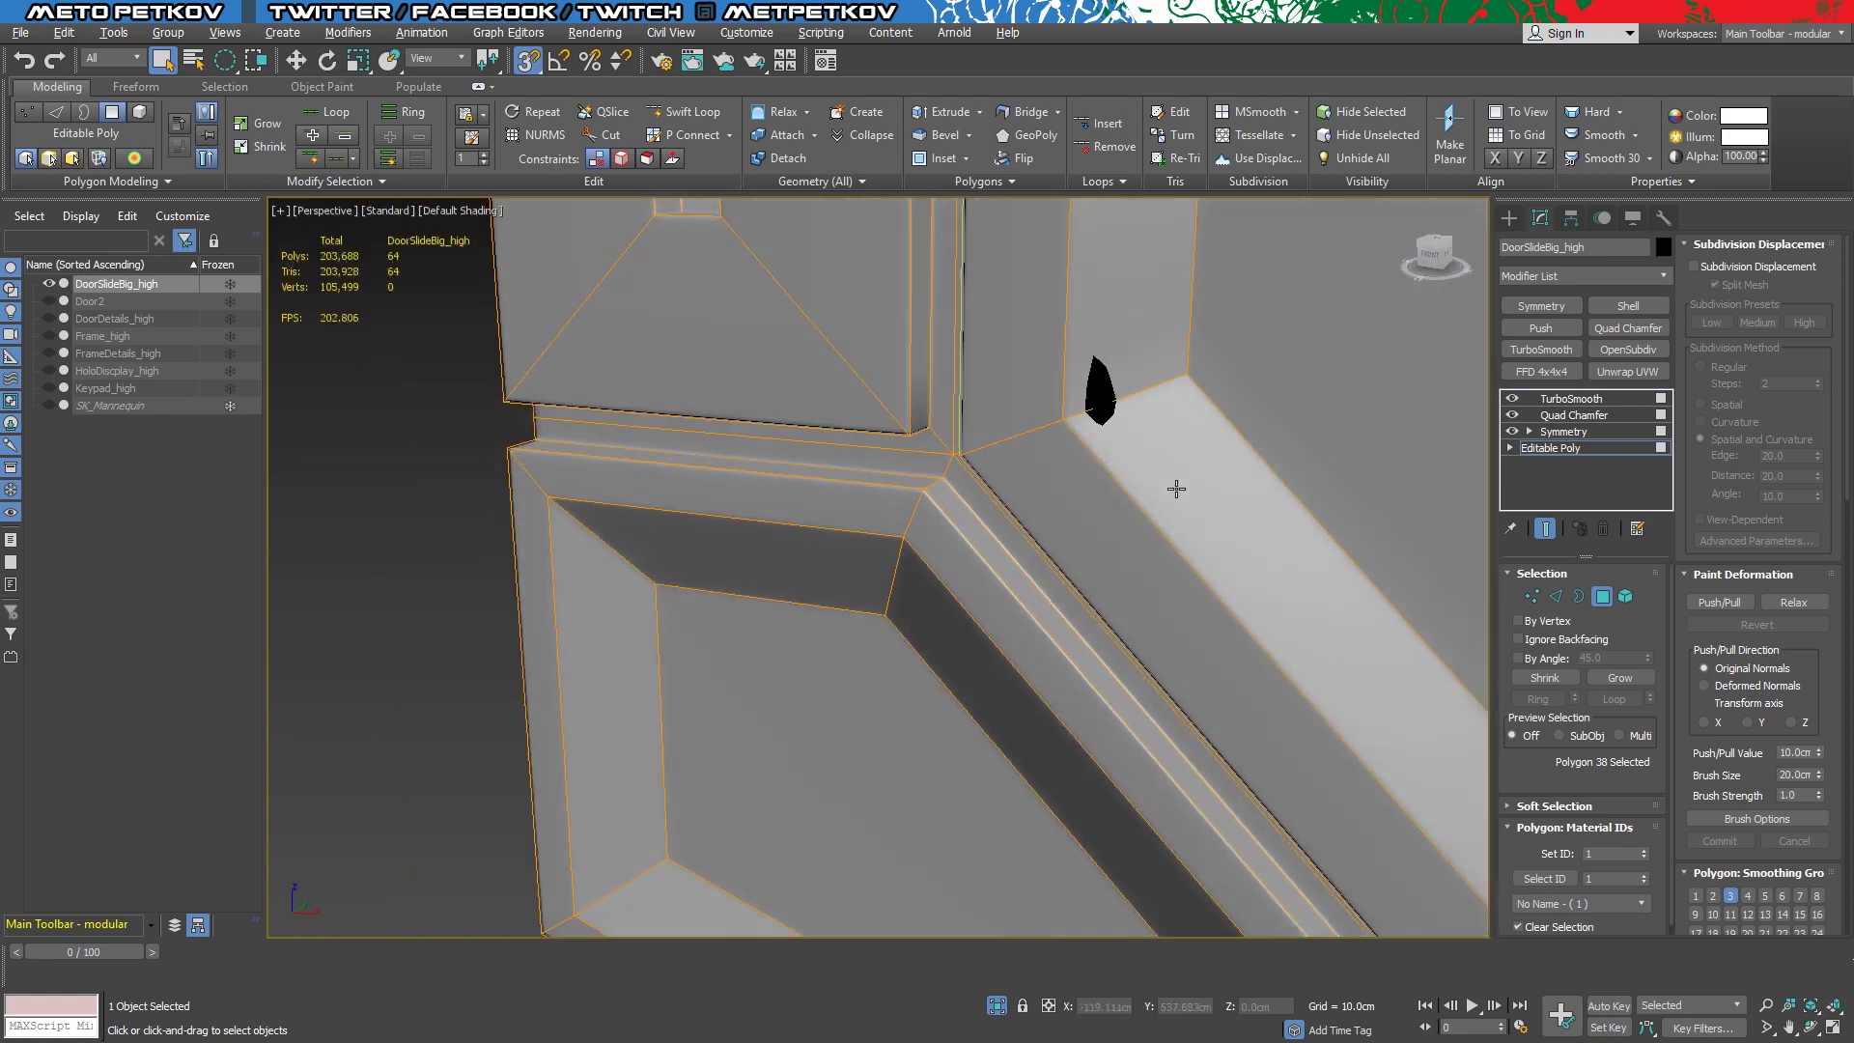
{"action": "middle_click_drag", "start_coordinate": [1175, 489], "coordinate": [1164, 457], "text": "alt"}
{"action": "left_click", "coordinate": [1164, 457]}
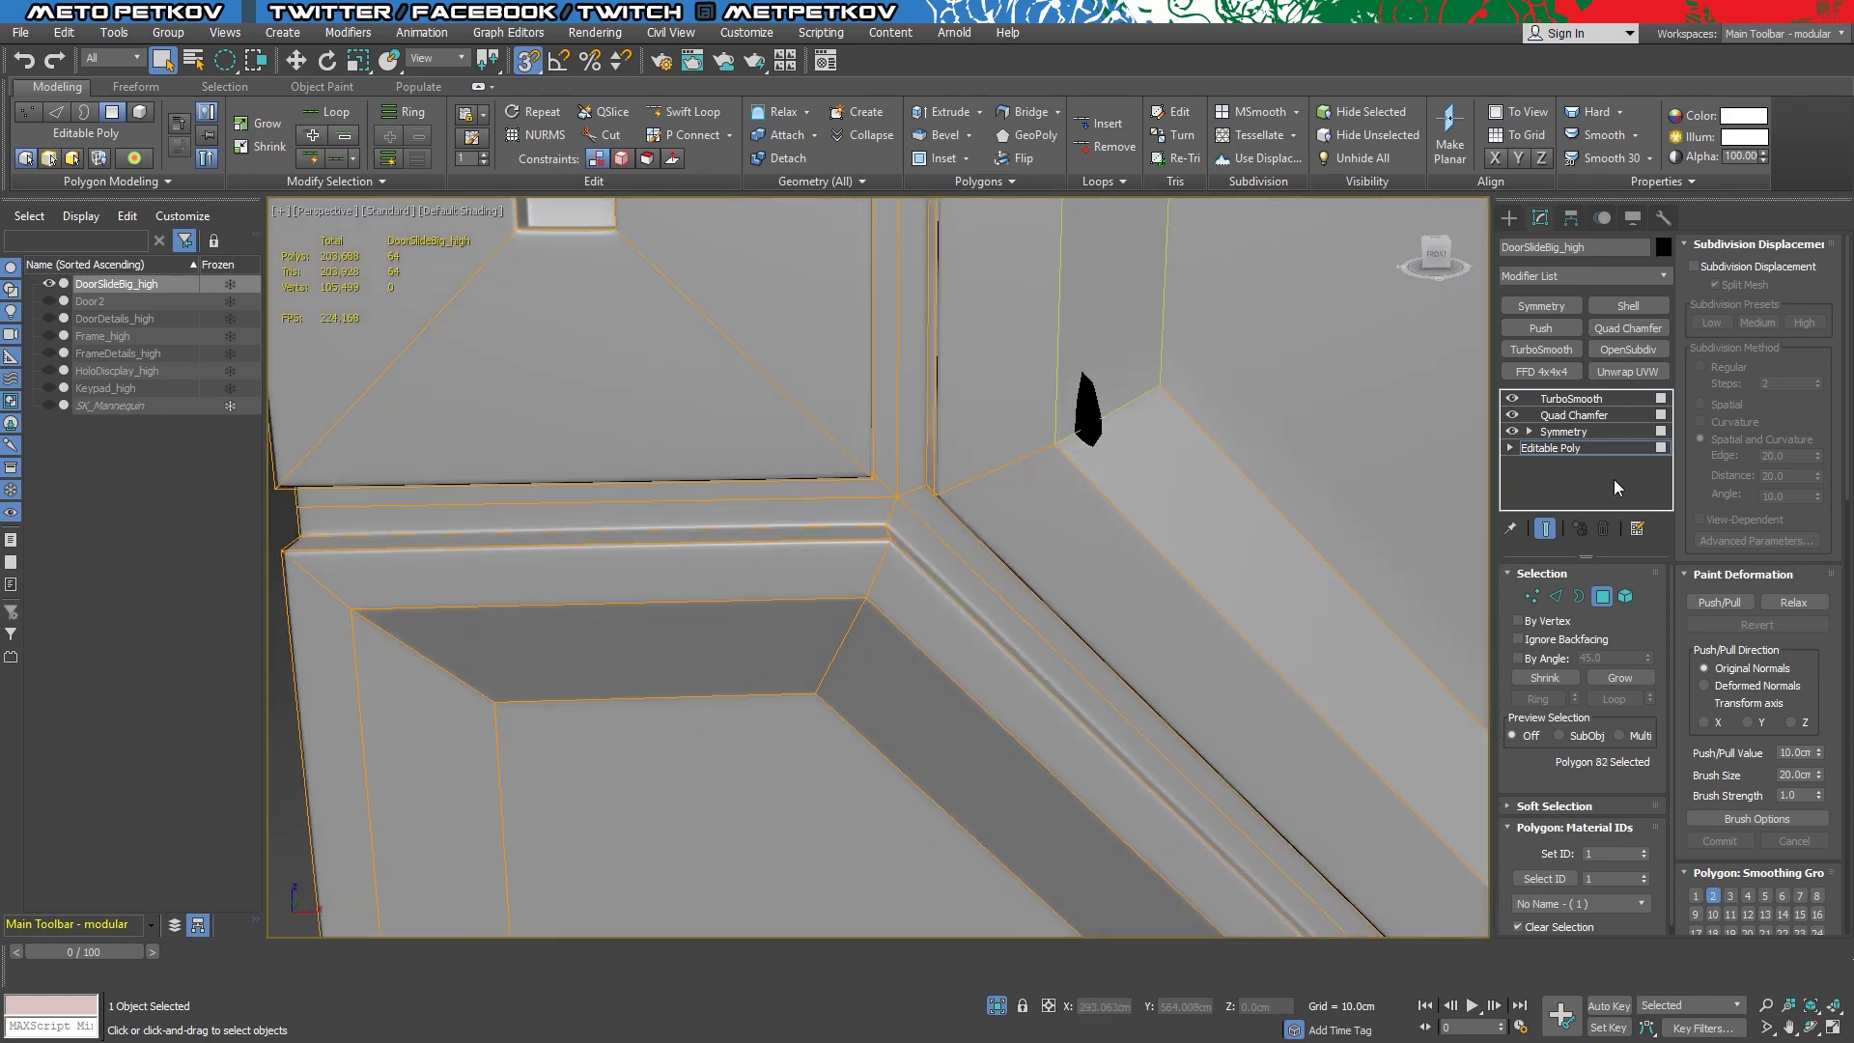
Frame the whole door and show the TurboSmooth result with edged faces
{"action": "left_click", "coordinate": [1550, 448]}
{"action": "key", "text": "z"}
{"action": "scroll", "coordinate": [1159, 521], "scroll_direction": "up", "scroll_amount": 3}
{"action": "scroll", "coordinate": [1049, 517], "scroll_direction": "up", "scroll_amount": 3}
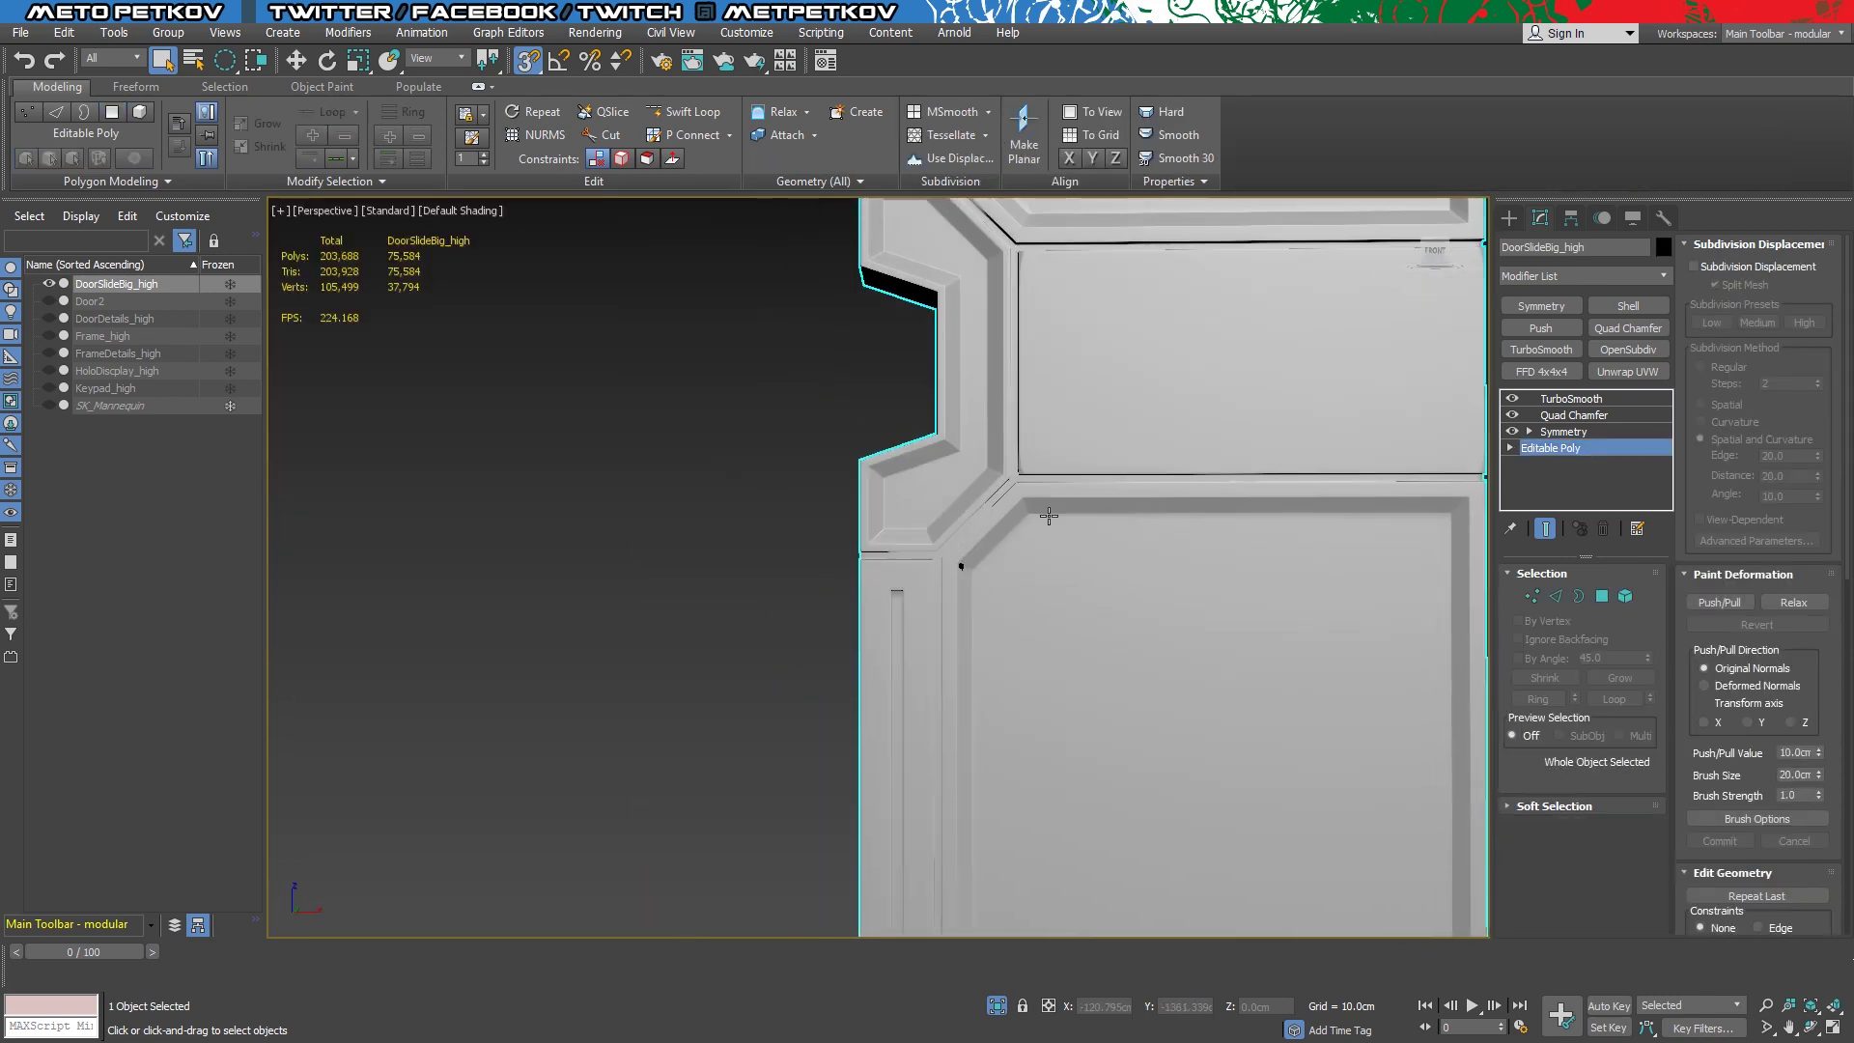
{"action": "mouse_move", "coordinate": [1049, 516]}
{"action": "middle_mouse_down", "text": "alt"}
{"action": "mouse_move", "coordinate": [1179, 550]}
{"action": "mouse_move", "coordinate": [1179, 518]}
{"action": "mouse_move", "coordinate": [907, 537]}
{"action": "middle_mouse_up", "text": "alt"}
{"action": "key", "text": "Up"}
{"action": "key", "text": "Up"}
{"action": "key", "text": "Up"}
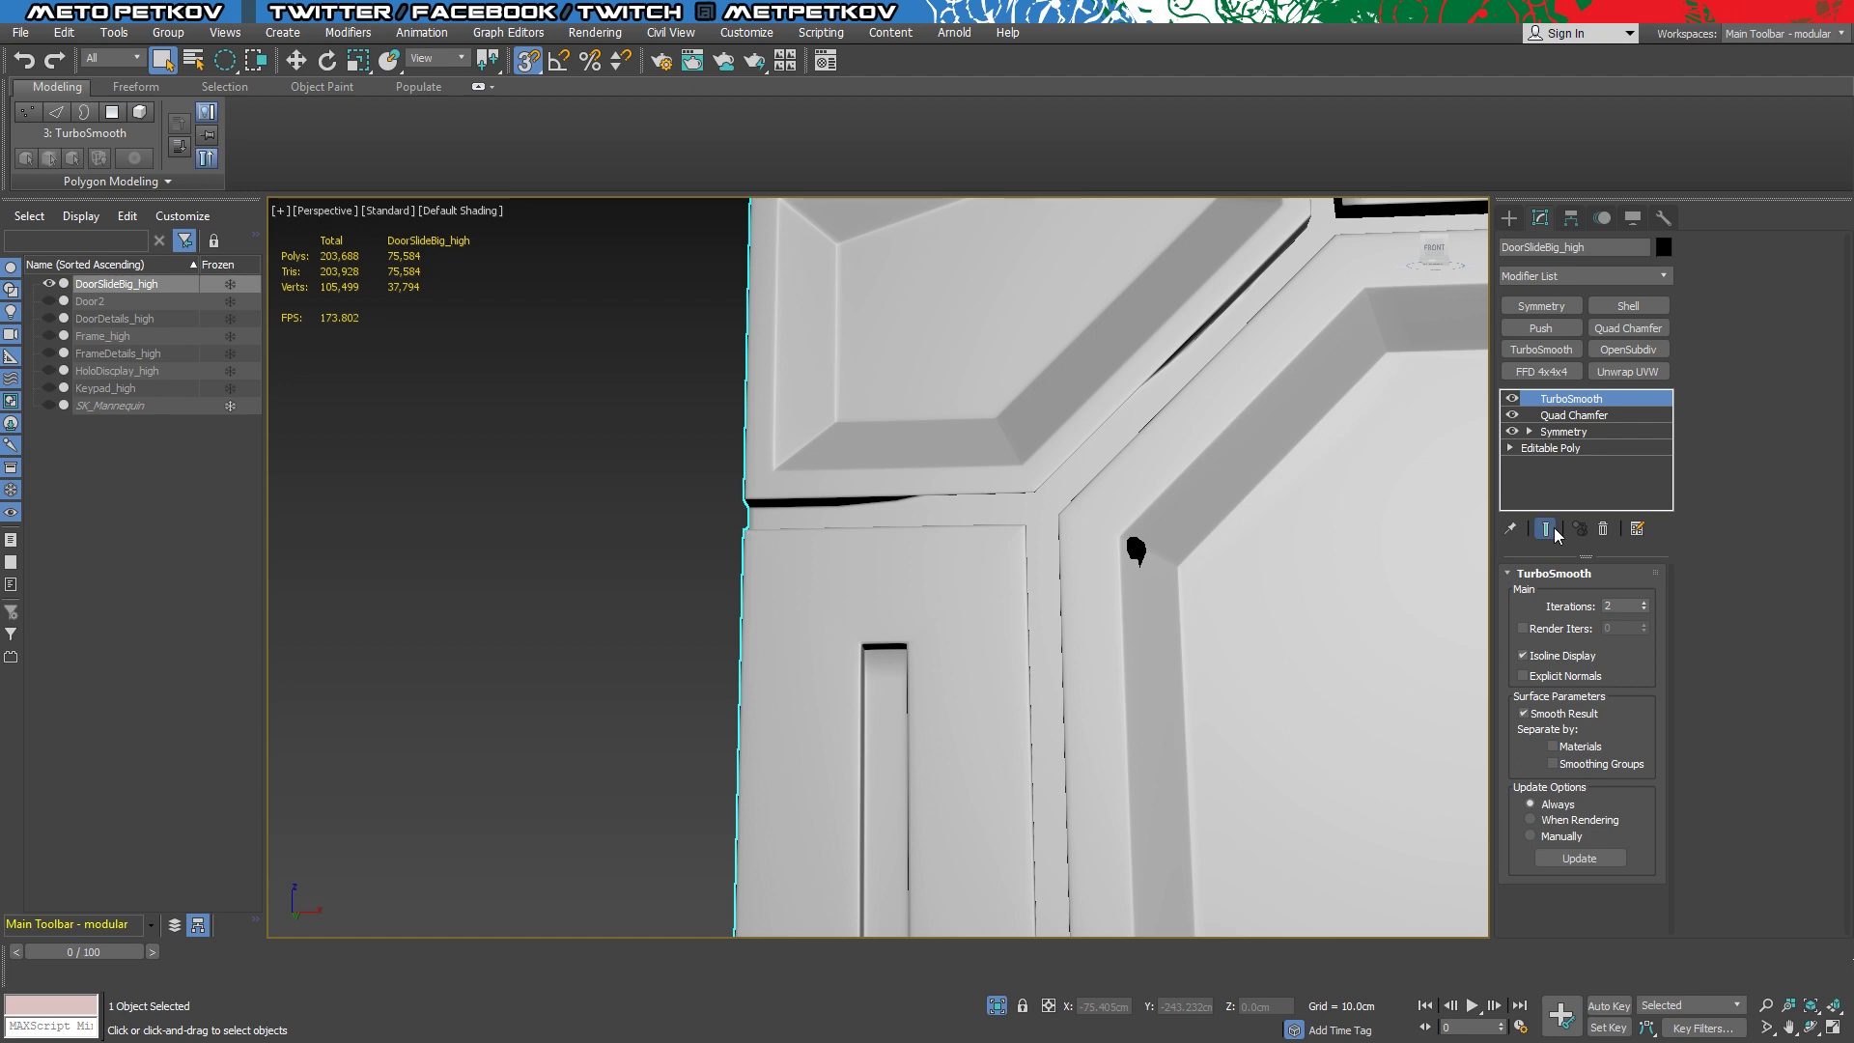
{"action": "left_click", "coordinate": [1546, 528]}
{"action": "key", "text": "F4"}
Isolate the door and open its Symmetry level mirroring on Z
{"action": "left_click", "coordinate": [1545, 447]}
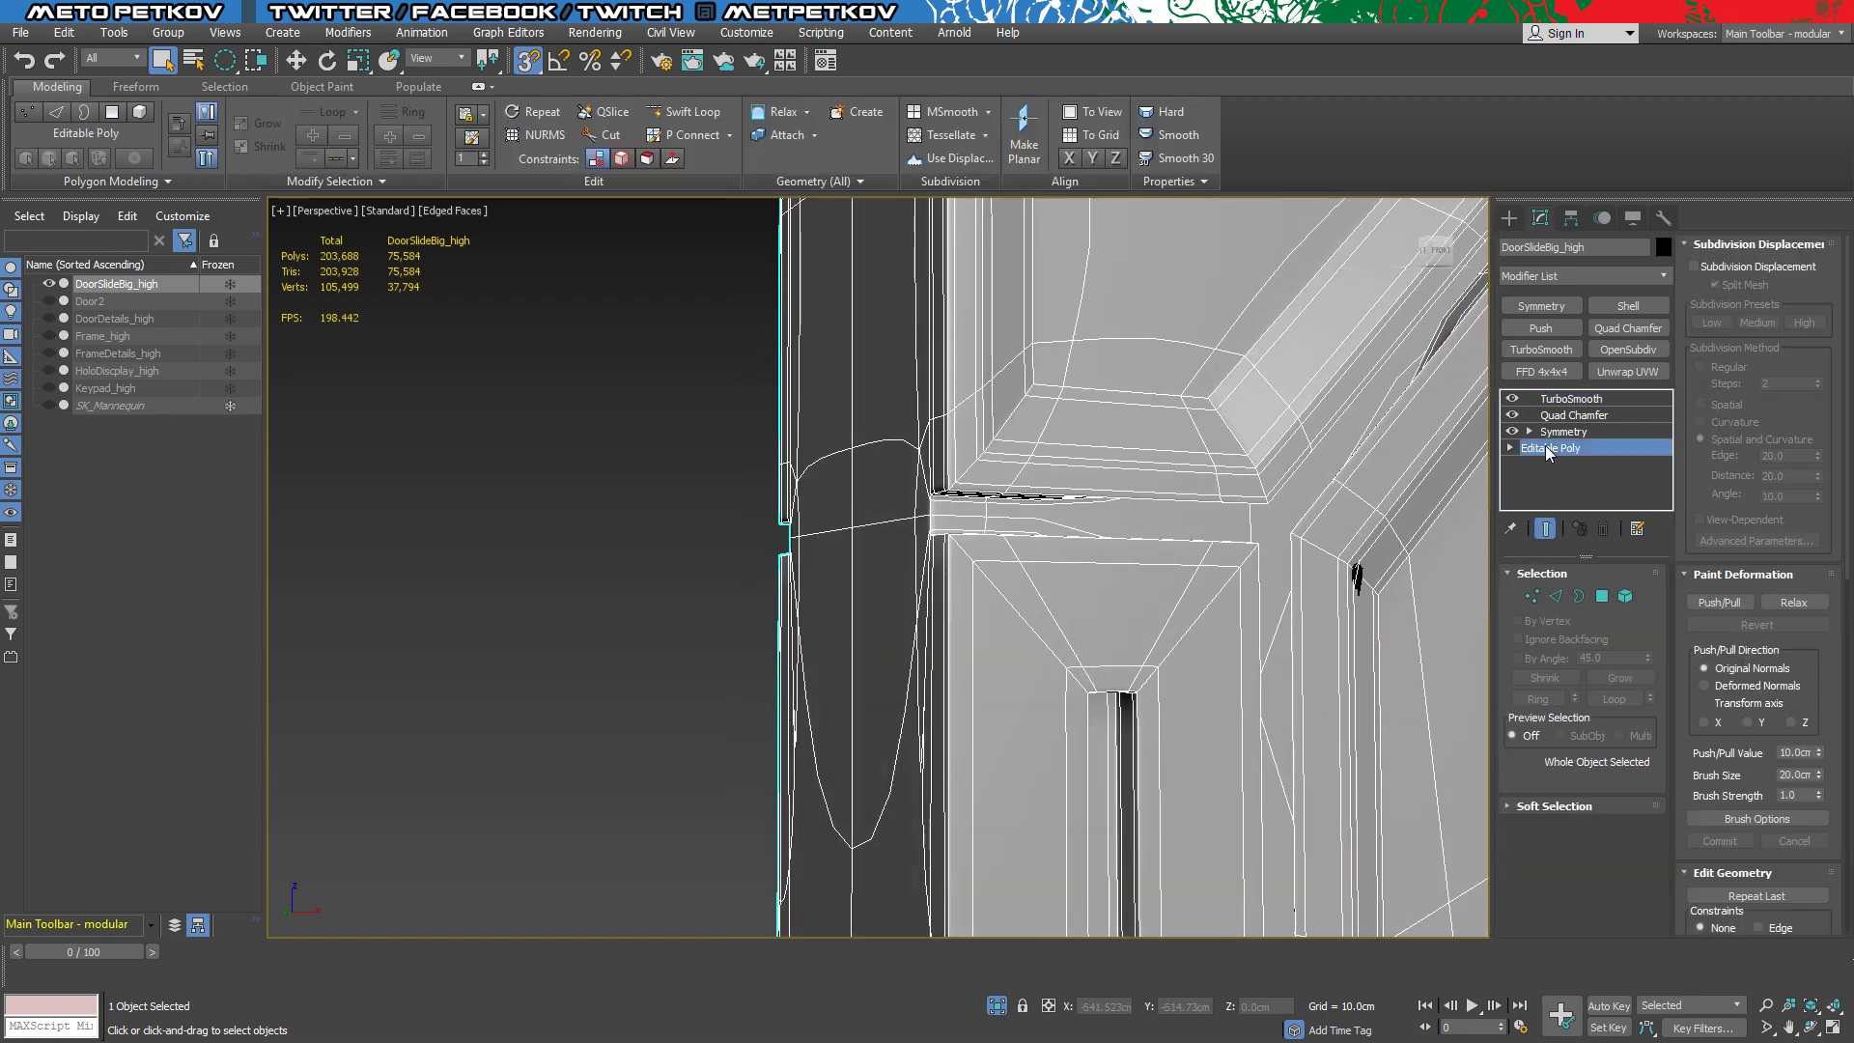
{"action": "key", "text": "Up"}
{"action": "key", "text": "Up"}
{"action": "key", "text": "Up"}
{"action": "key", "text": "alt+q"}
{"action": "key", "text": "alt+q"}
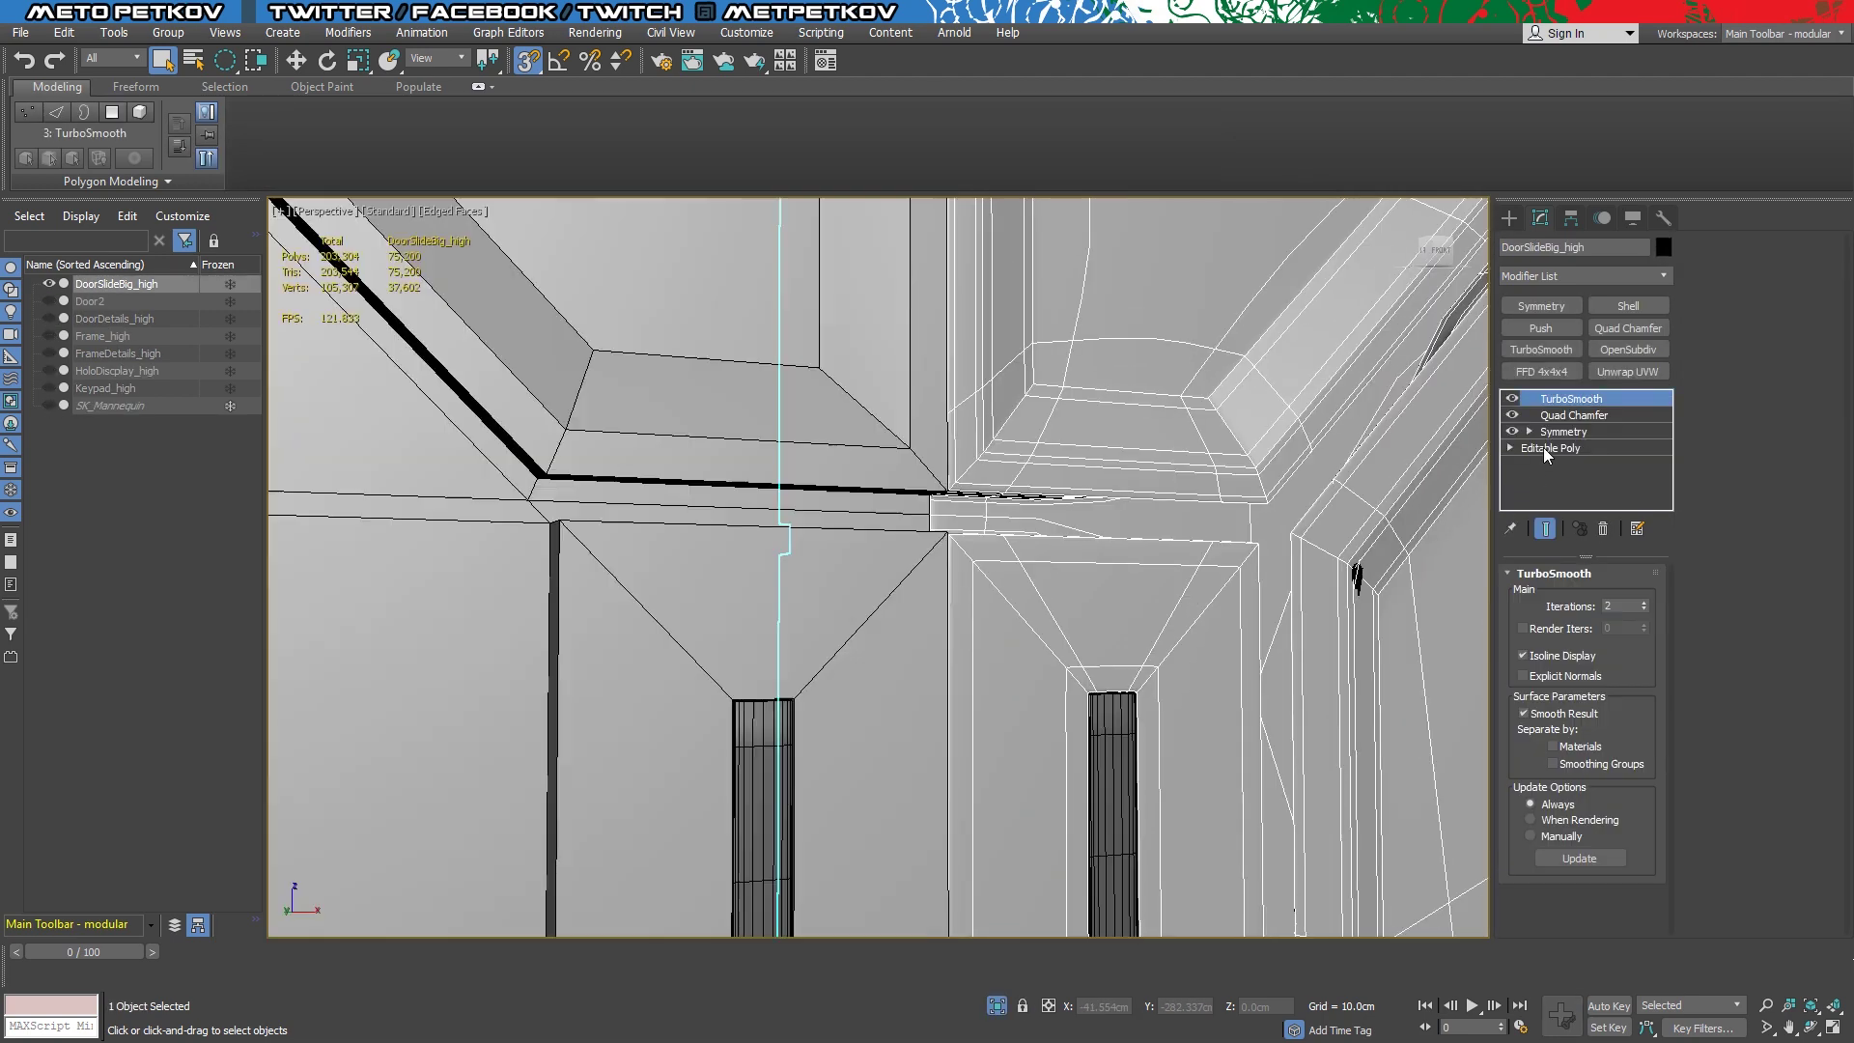
{"action": "key", "text": "alt+q"}
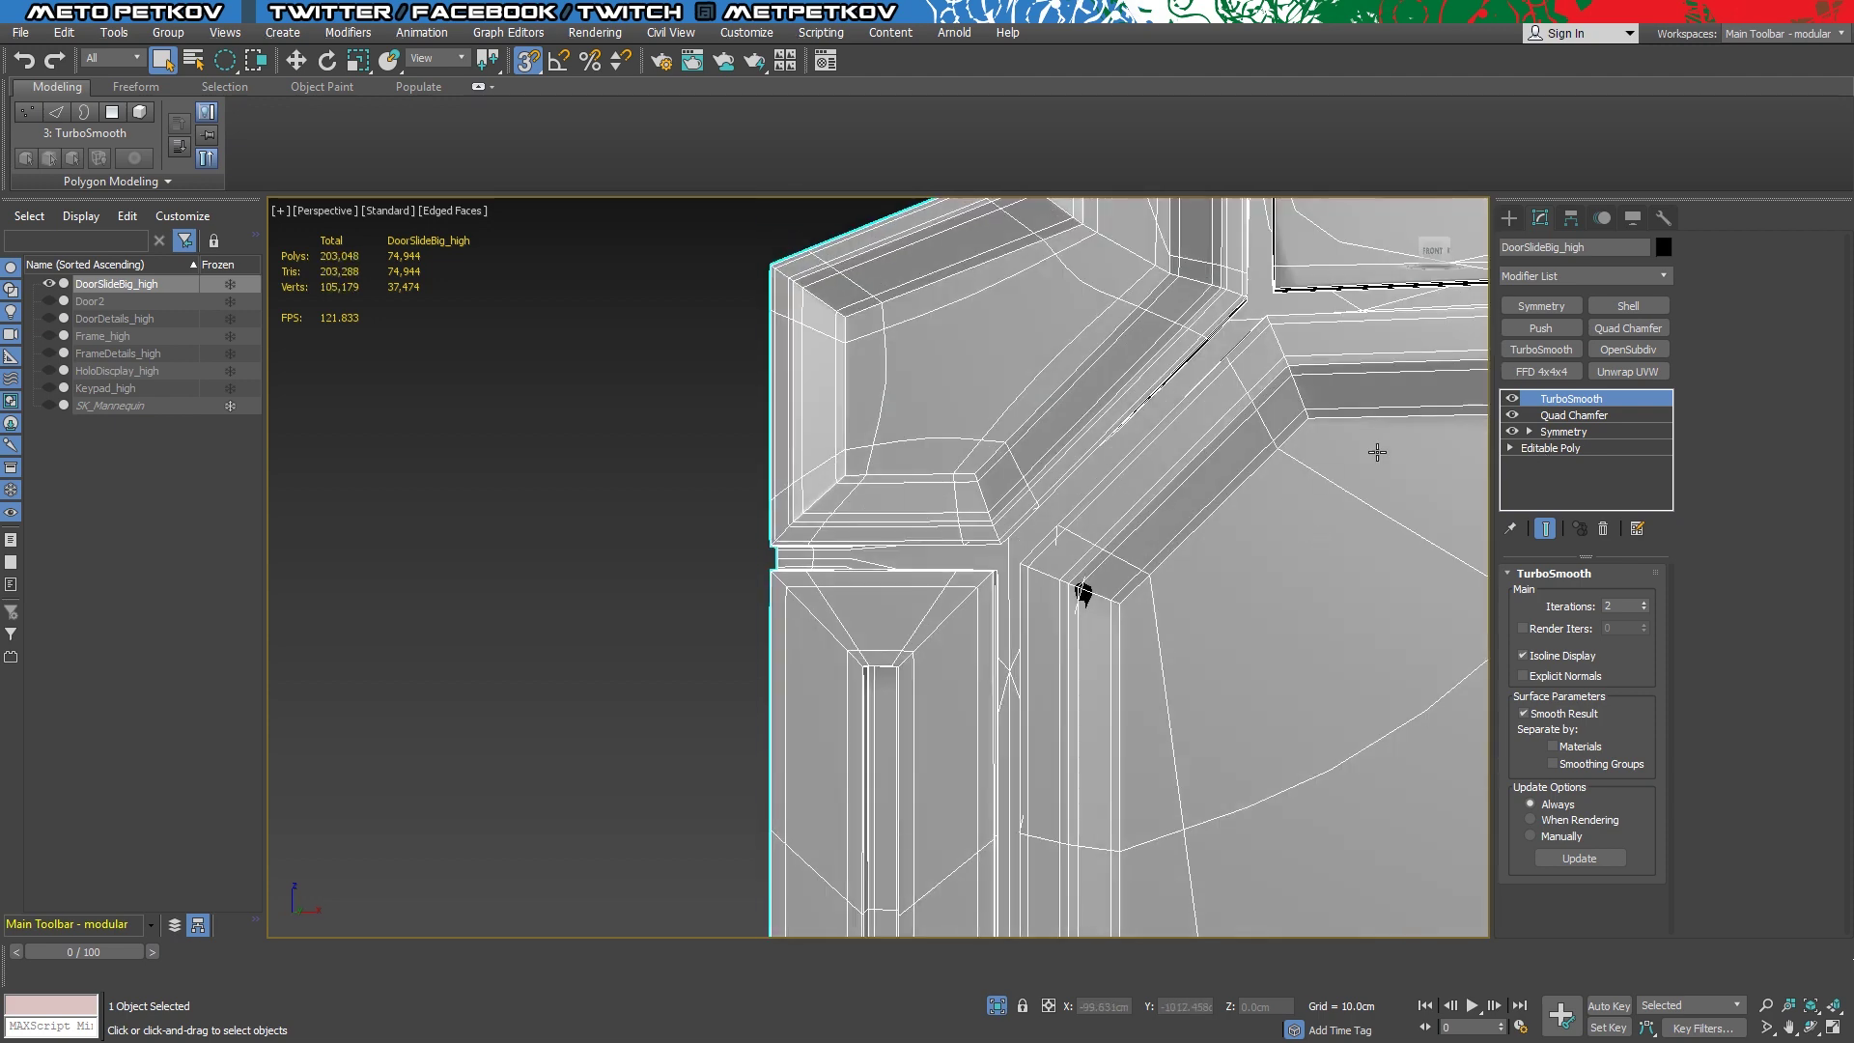
{"action": "left_click", "coordinate": [1542, 448]}
{"action": "left_click", "coordinate": [1546, 529]}
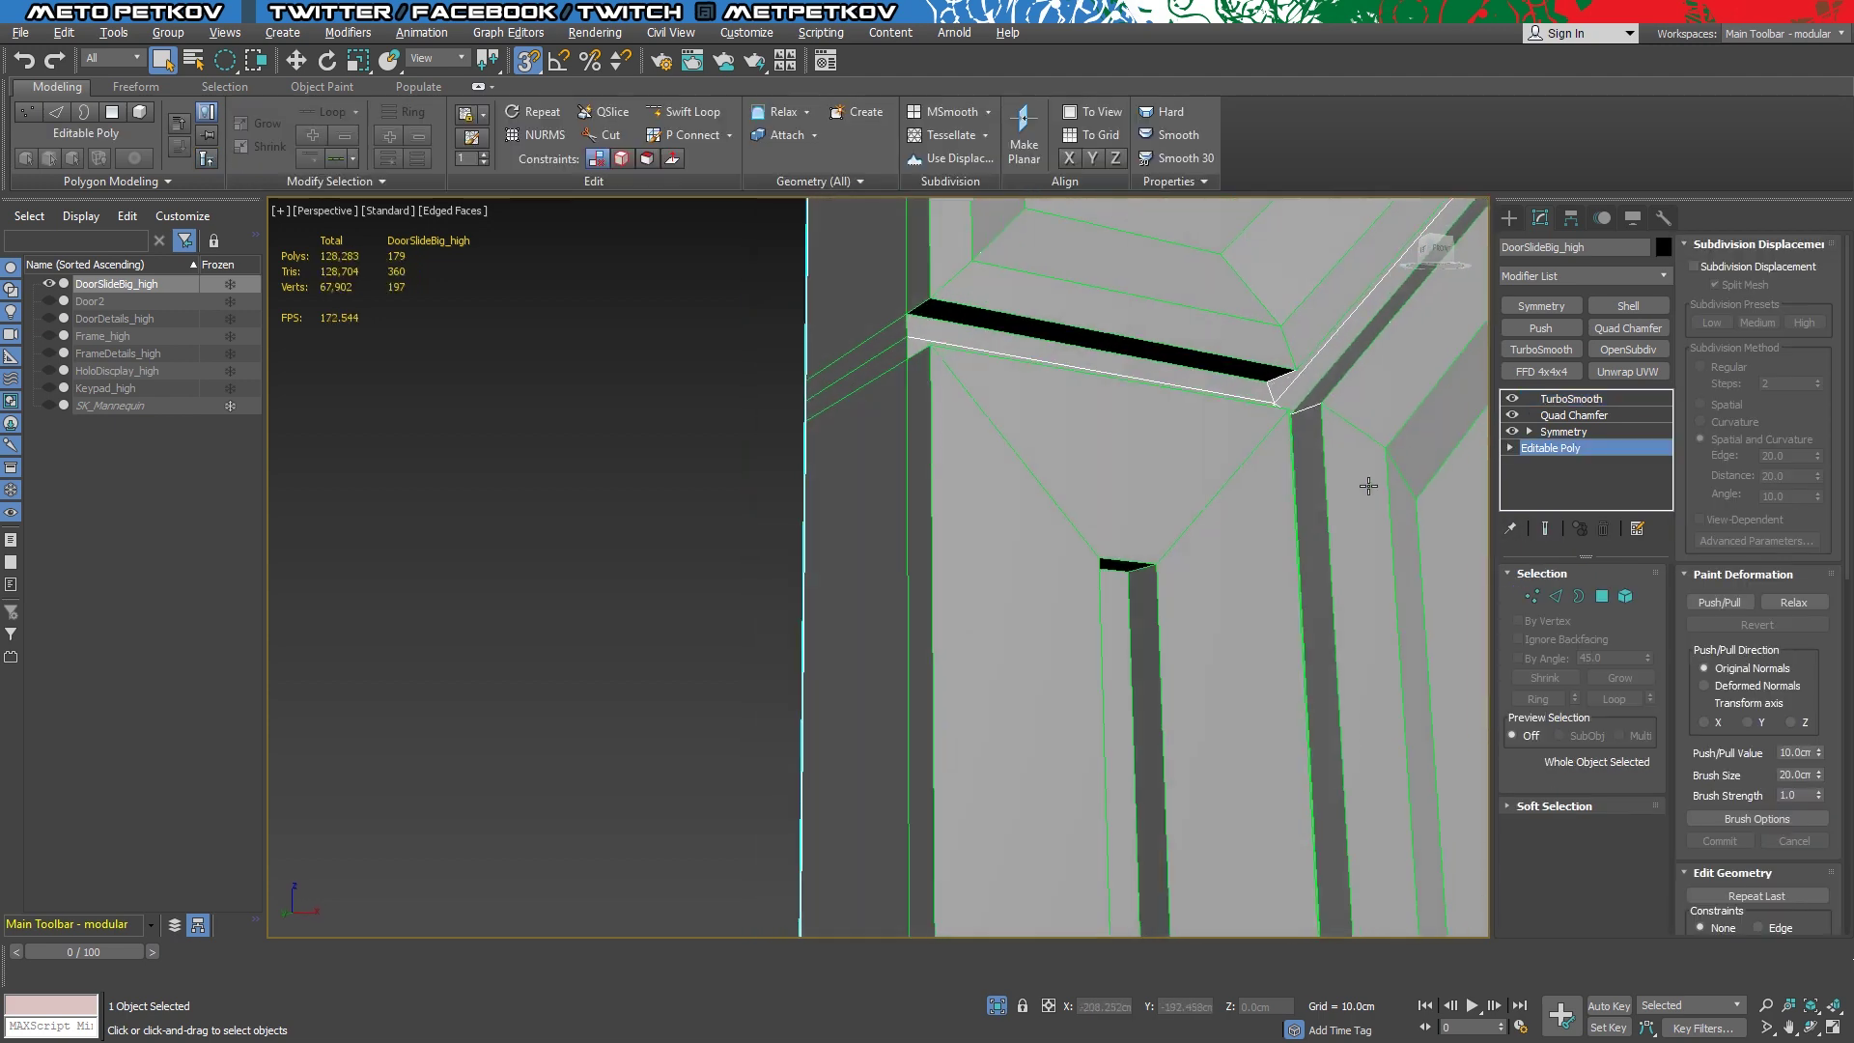
{"action": "left_click", "coordinate": [1556, 431]}
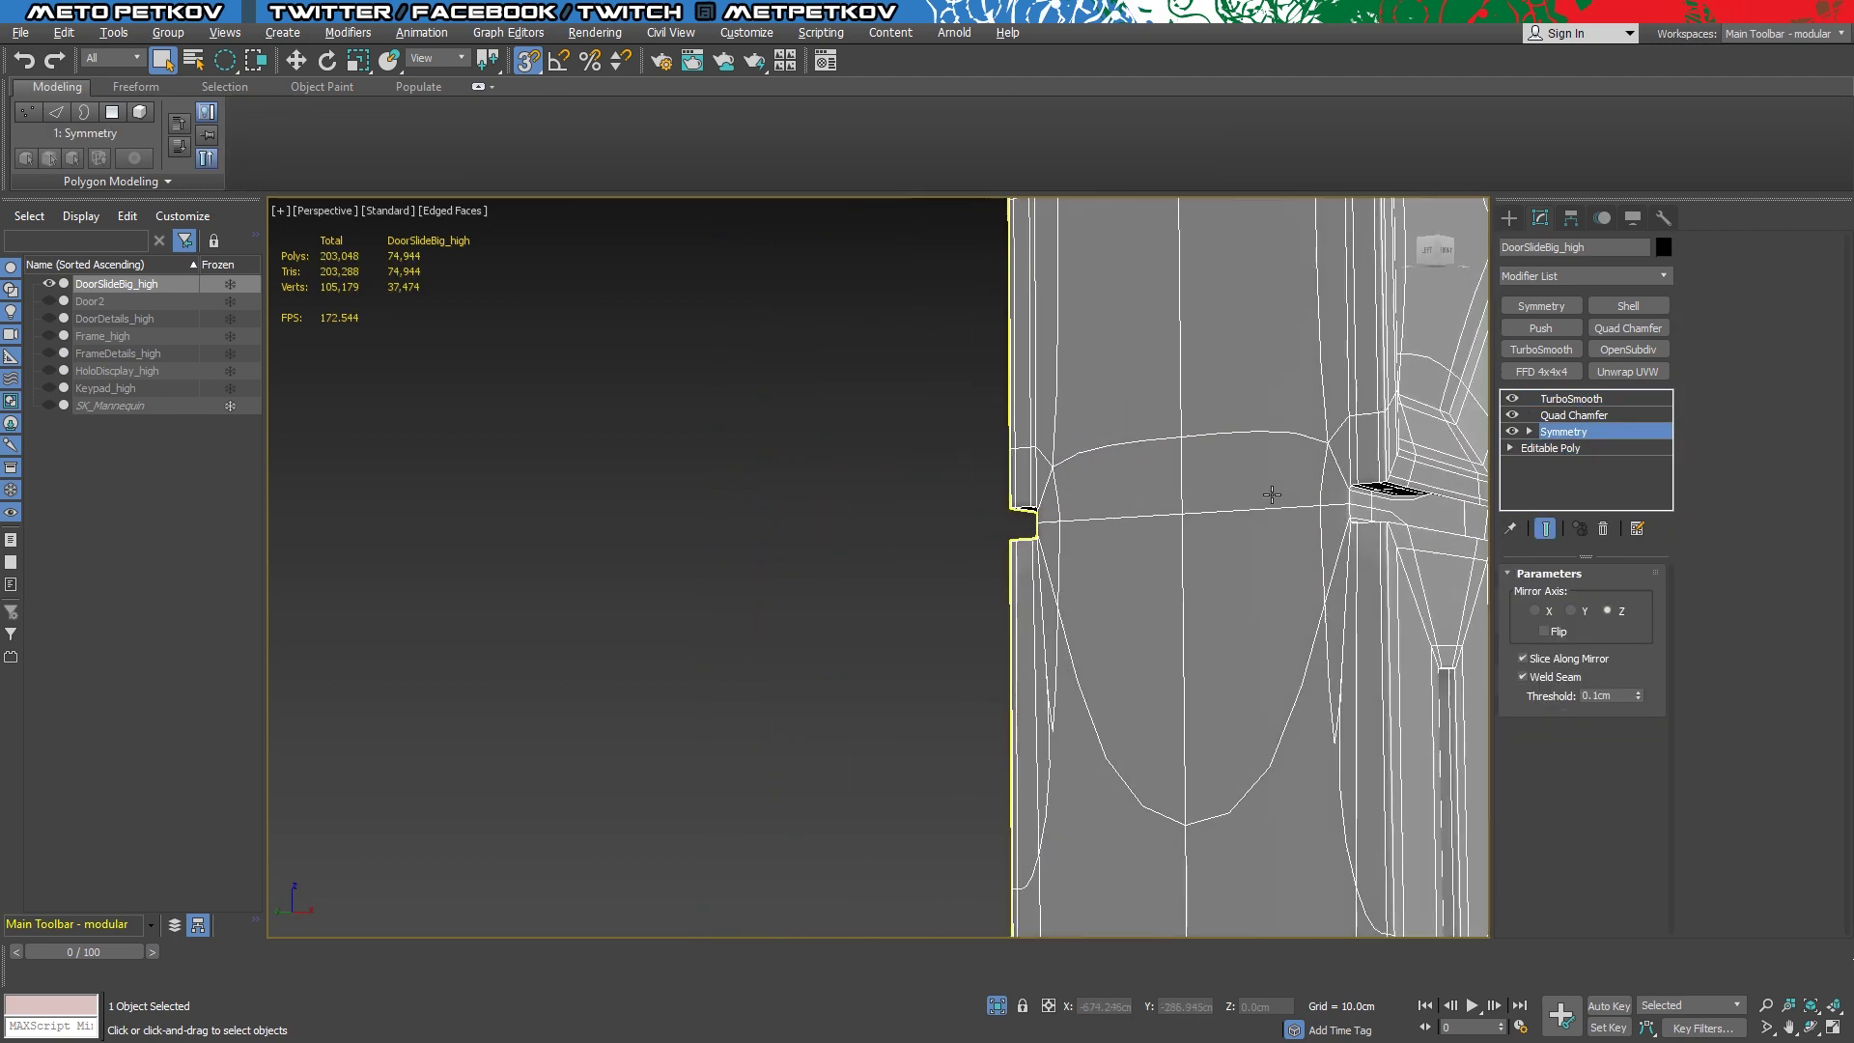
Toggle the Quad Chamfer and TurboSmooth results off and back on to check the seam
{"action": "left_click", "coordinate": [1512, 414]}
{"action": "scroll", "coordinate": [1246, 473], "scroll_direction": "up", "scroll_amount": 2}
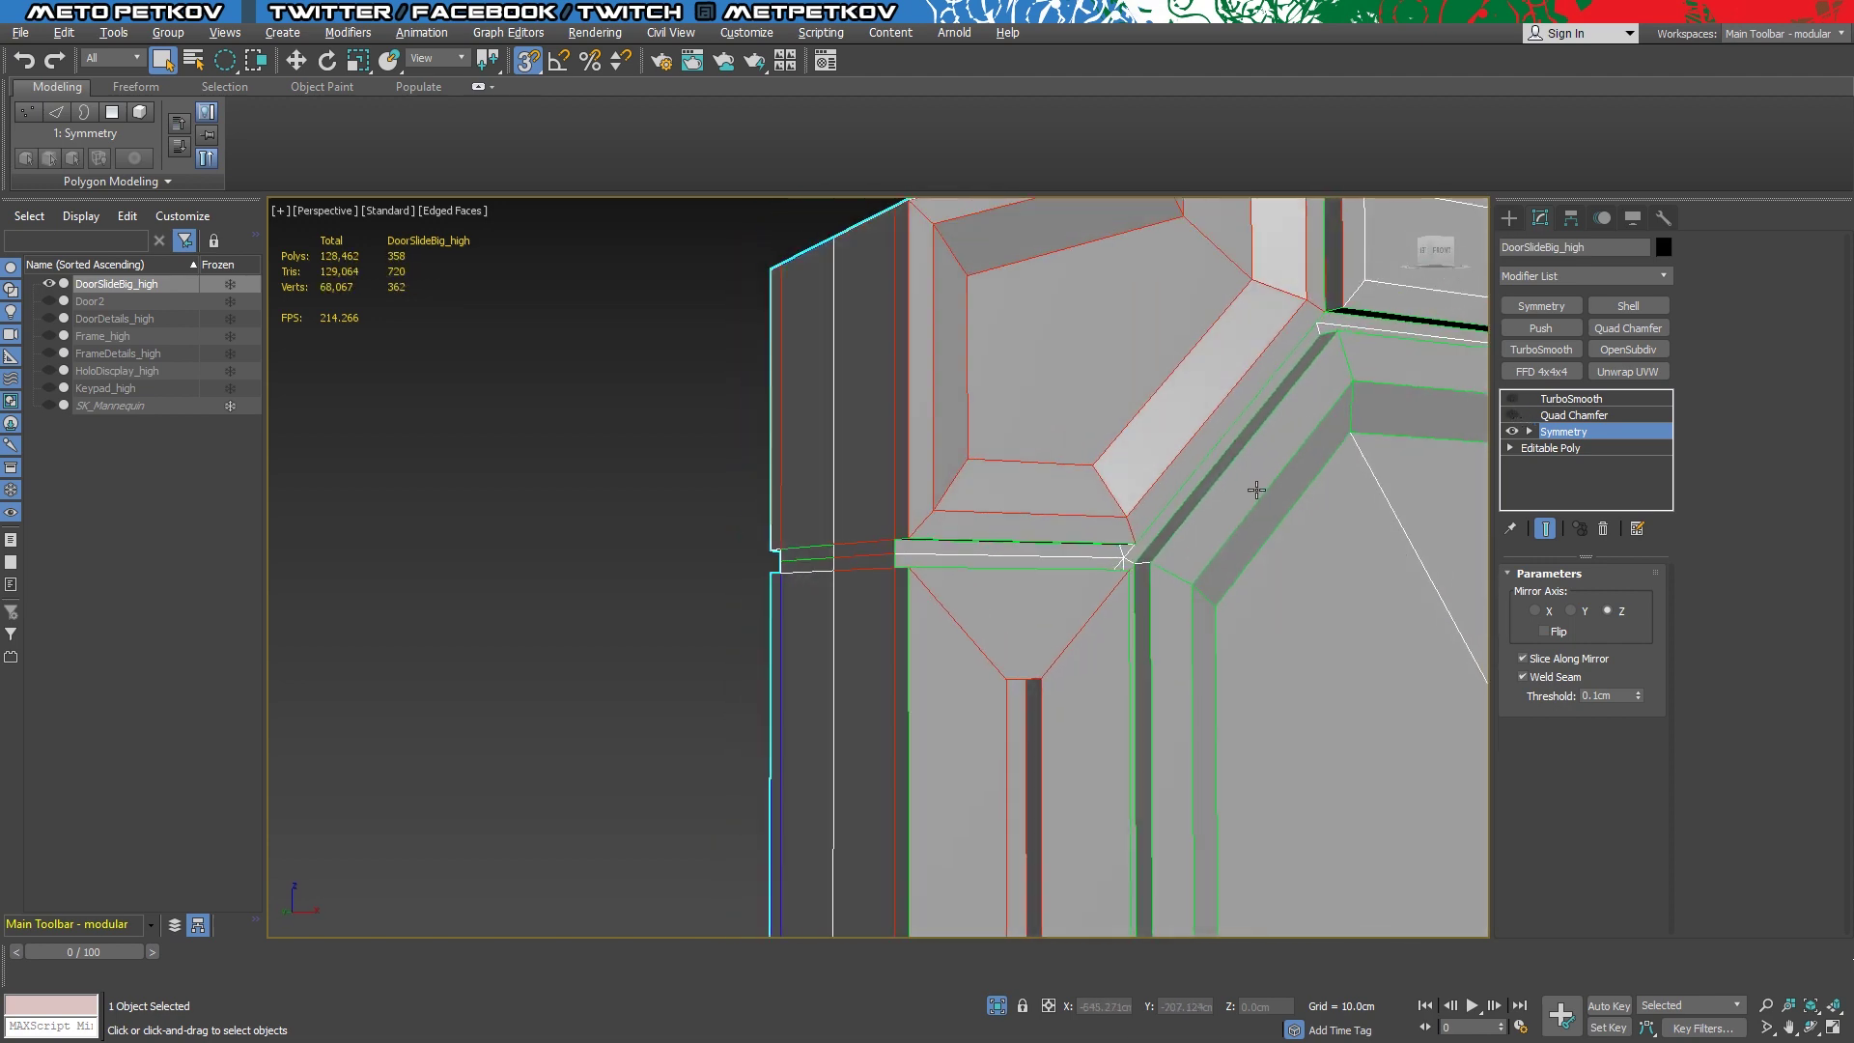
{"action": "scroll", "coordinate": [1259, 491], "scroll_direction": "up", "scroll_amount": 1}
{"action": "left_click", "coordinate": [1512, 414]}
{"action": "scroll", "coordinate": [1312, 580], "scroll_direction": "up", "scroll_amount": 1}
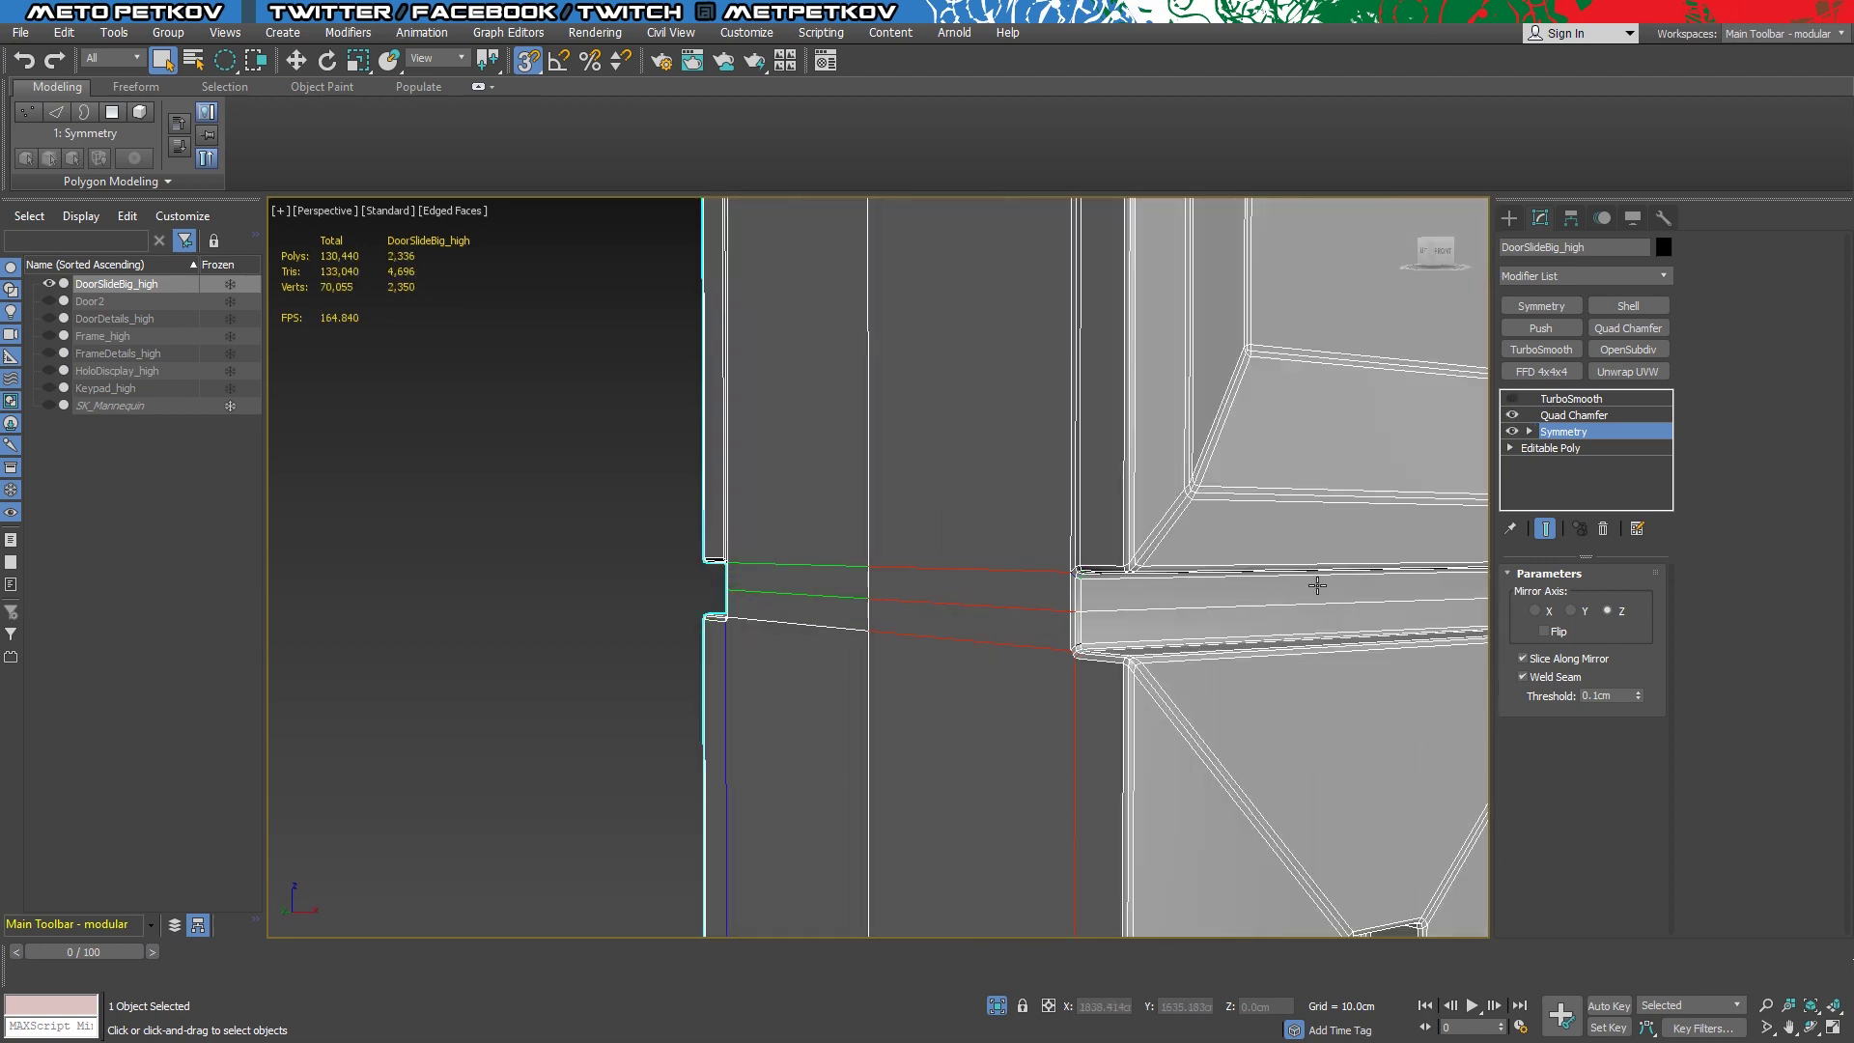
{"action": "scroll", "coordinate": [1184, 562], "scroll_direction": "up", "scroll_amount": 2}
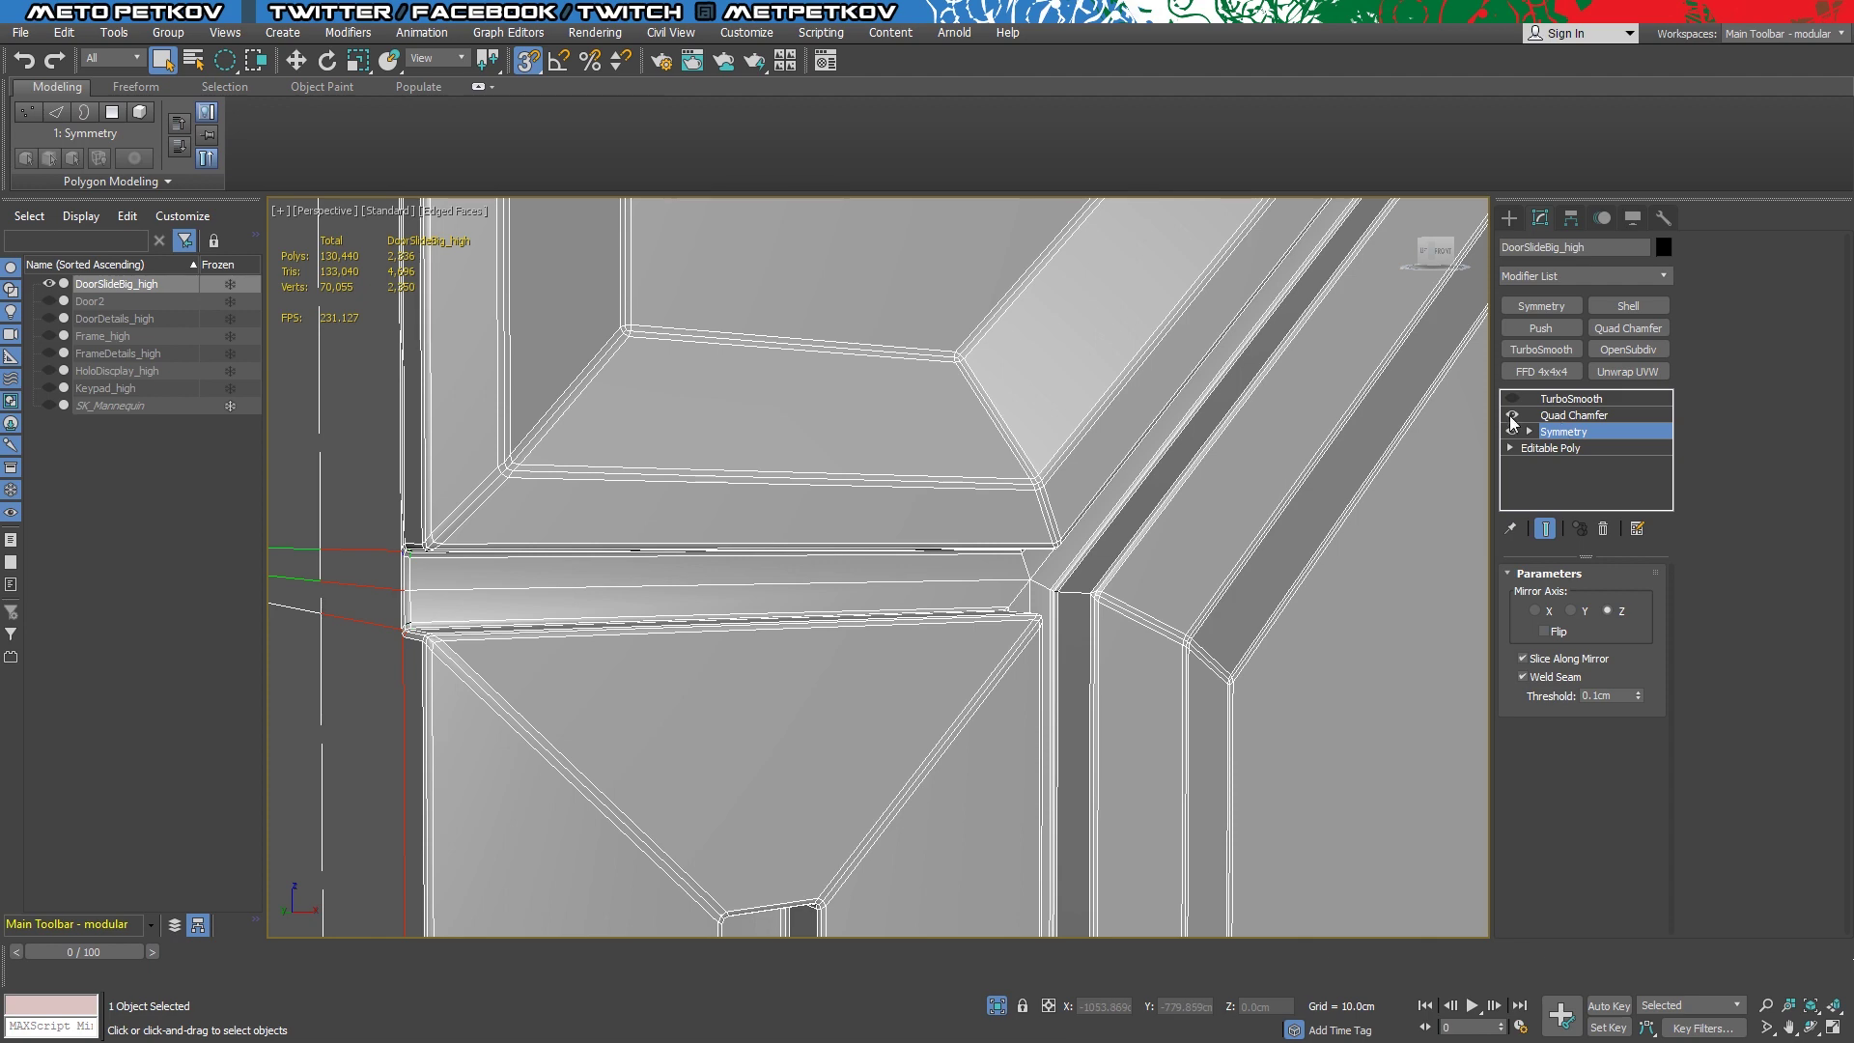
Inspect the seam junction on the base mesh, then deselect the door and hide edges
{"action": "left_click", "coordinate": [1550, 447]}
{"action": "left_click", "coordinate": [1570, 398]}
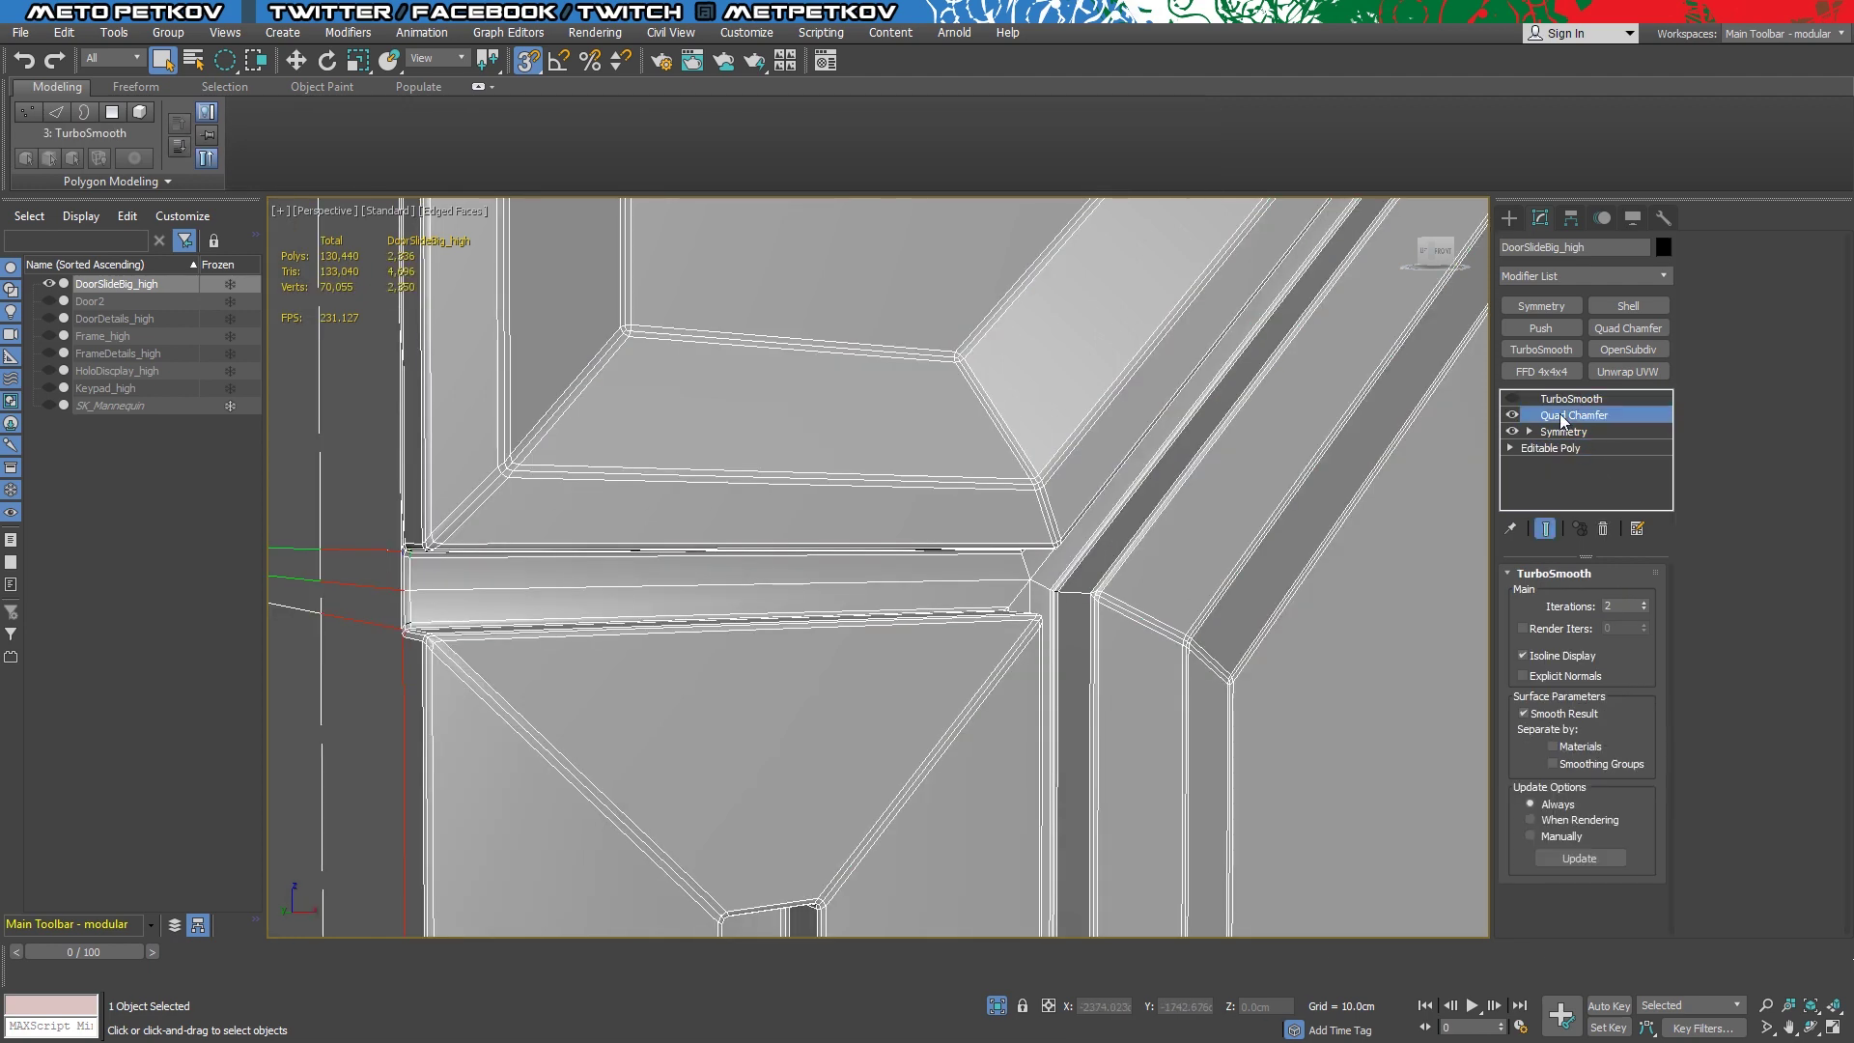
{"action": "left_click", "coordinate": [1541, 446]}
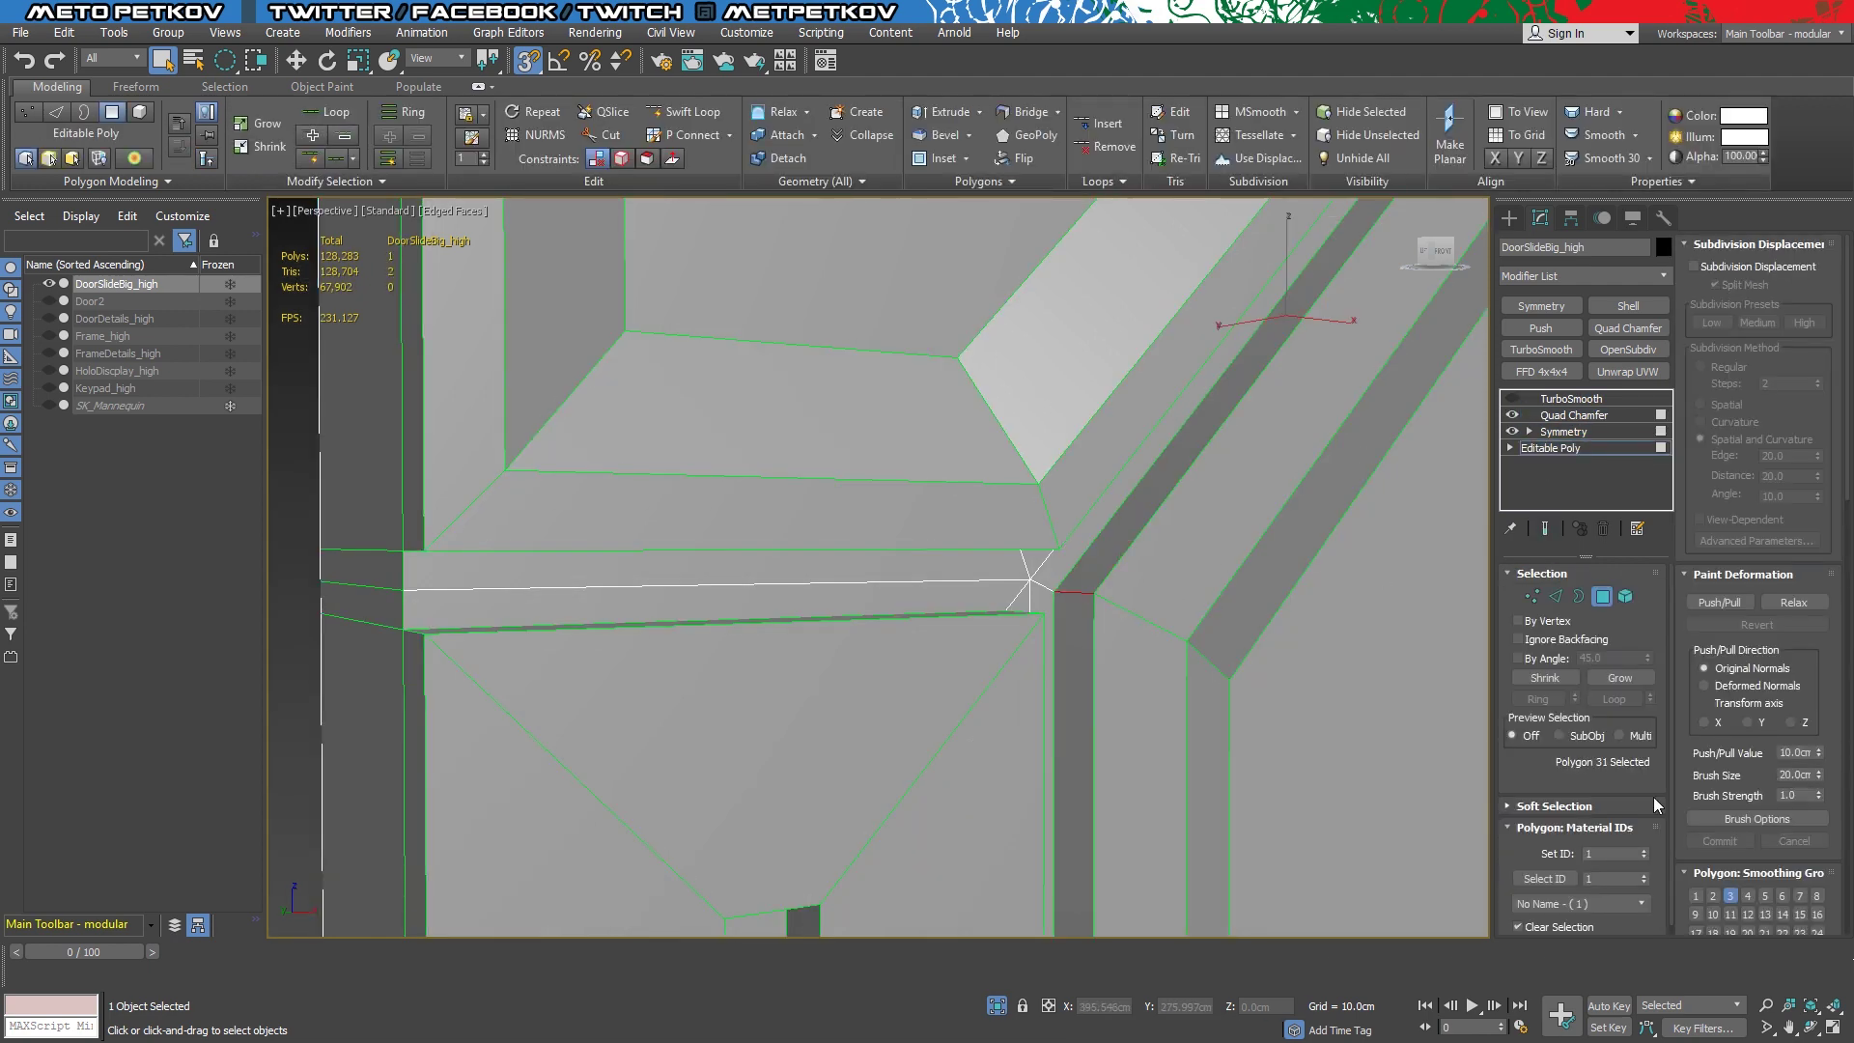
{"action": "scroll", "coordinate": [1023, 579], "scroll_direction": "down", "scroll_amount": 3}
{"action": "middle_click_drag", "start_coordinate": [1069, 484], "coordinate": [975, 509], "text": "alt"}
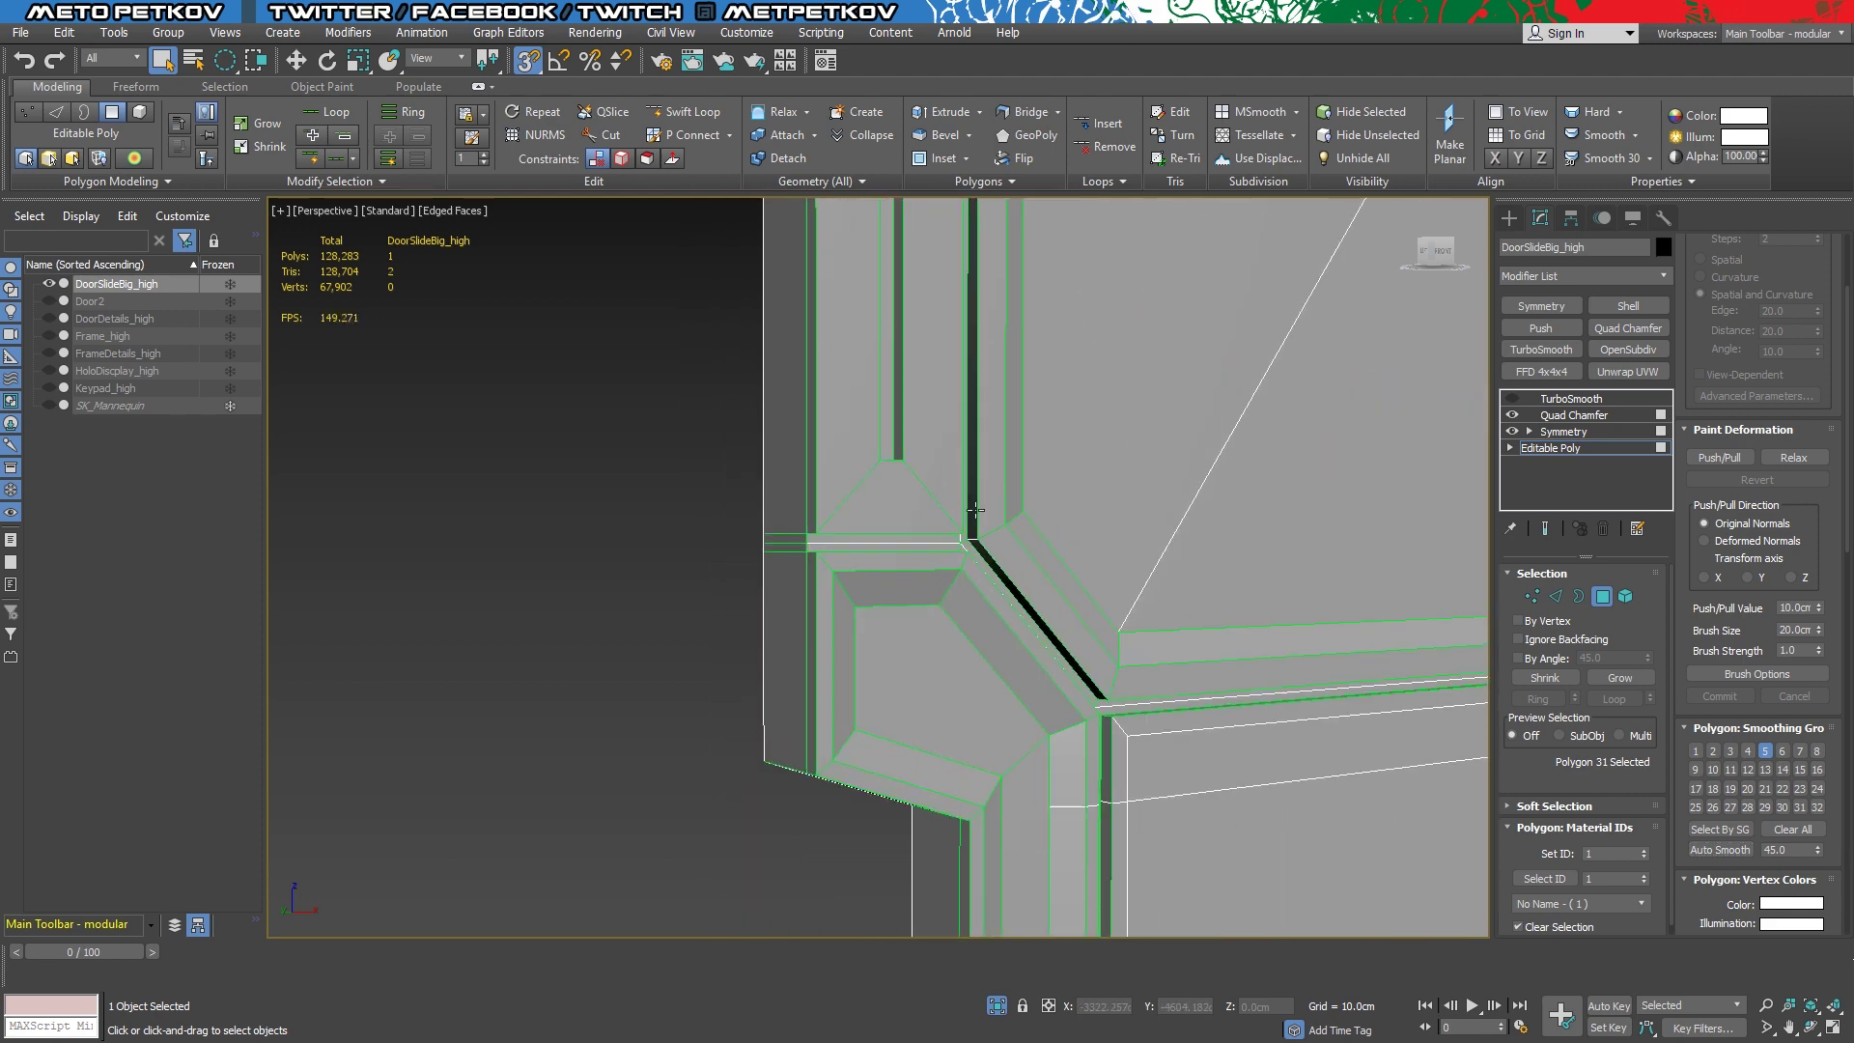
{"action": "left_click", "coordinate": [518, 545]}
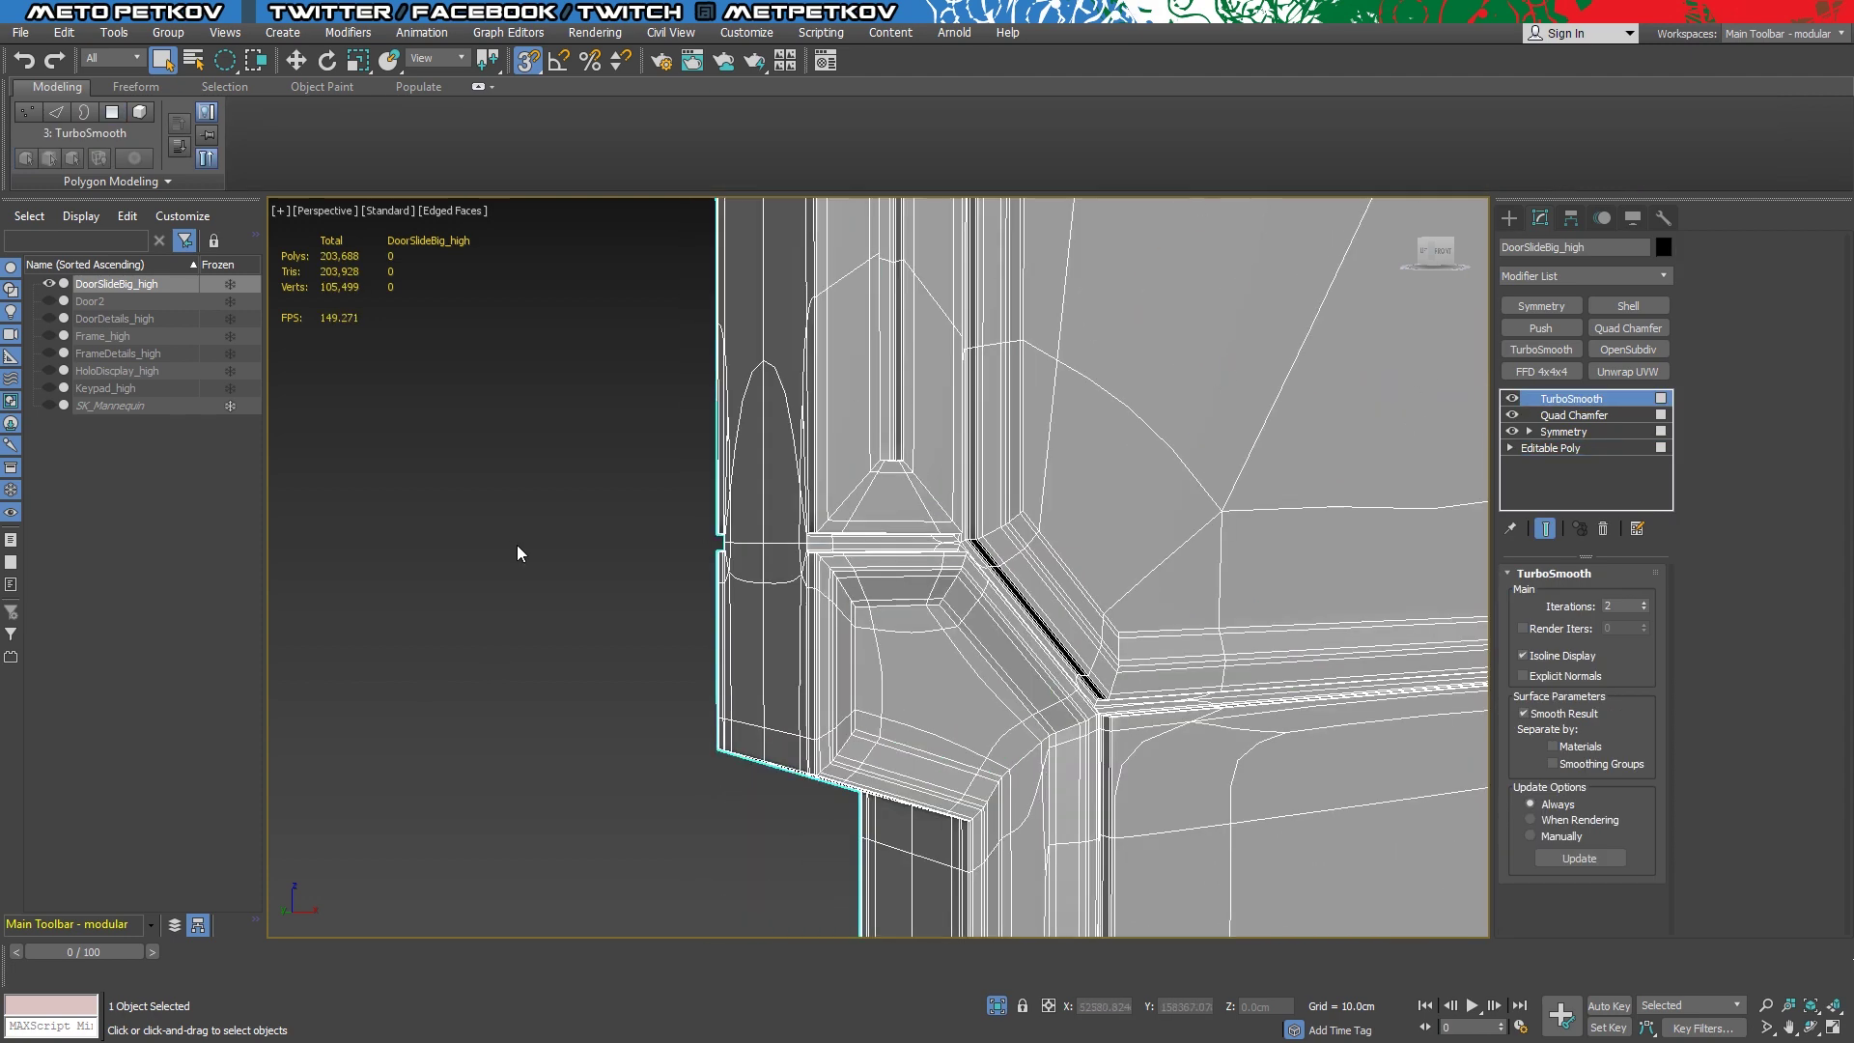
{"action": "scroll", "coordinate": [695, 554], "scroll_direction": "up", "scroll_amount": 5}
{"action": "key", "text": "F4"}
{"action": "mouse_move", "coordinate": [728, 550]}
{"action": "middle_mouse_down"}
{"action": "mouse_move", "coordinate": [792, 481]}
{"action": "mouse_move", "coordinate": [1189, 509]}
{"action": "mouse_move", "coordinate": [890, 537]}
{"action": "middle_mouse_up"}
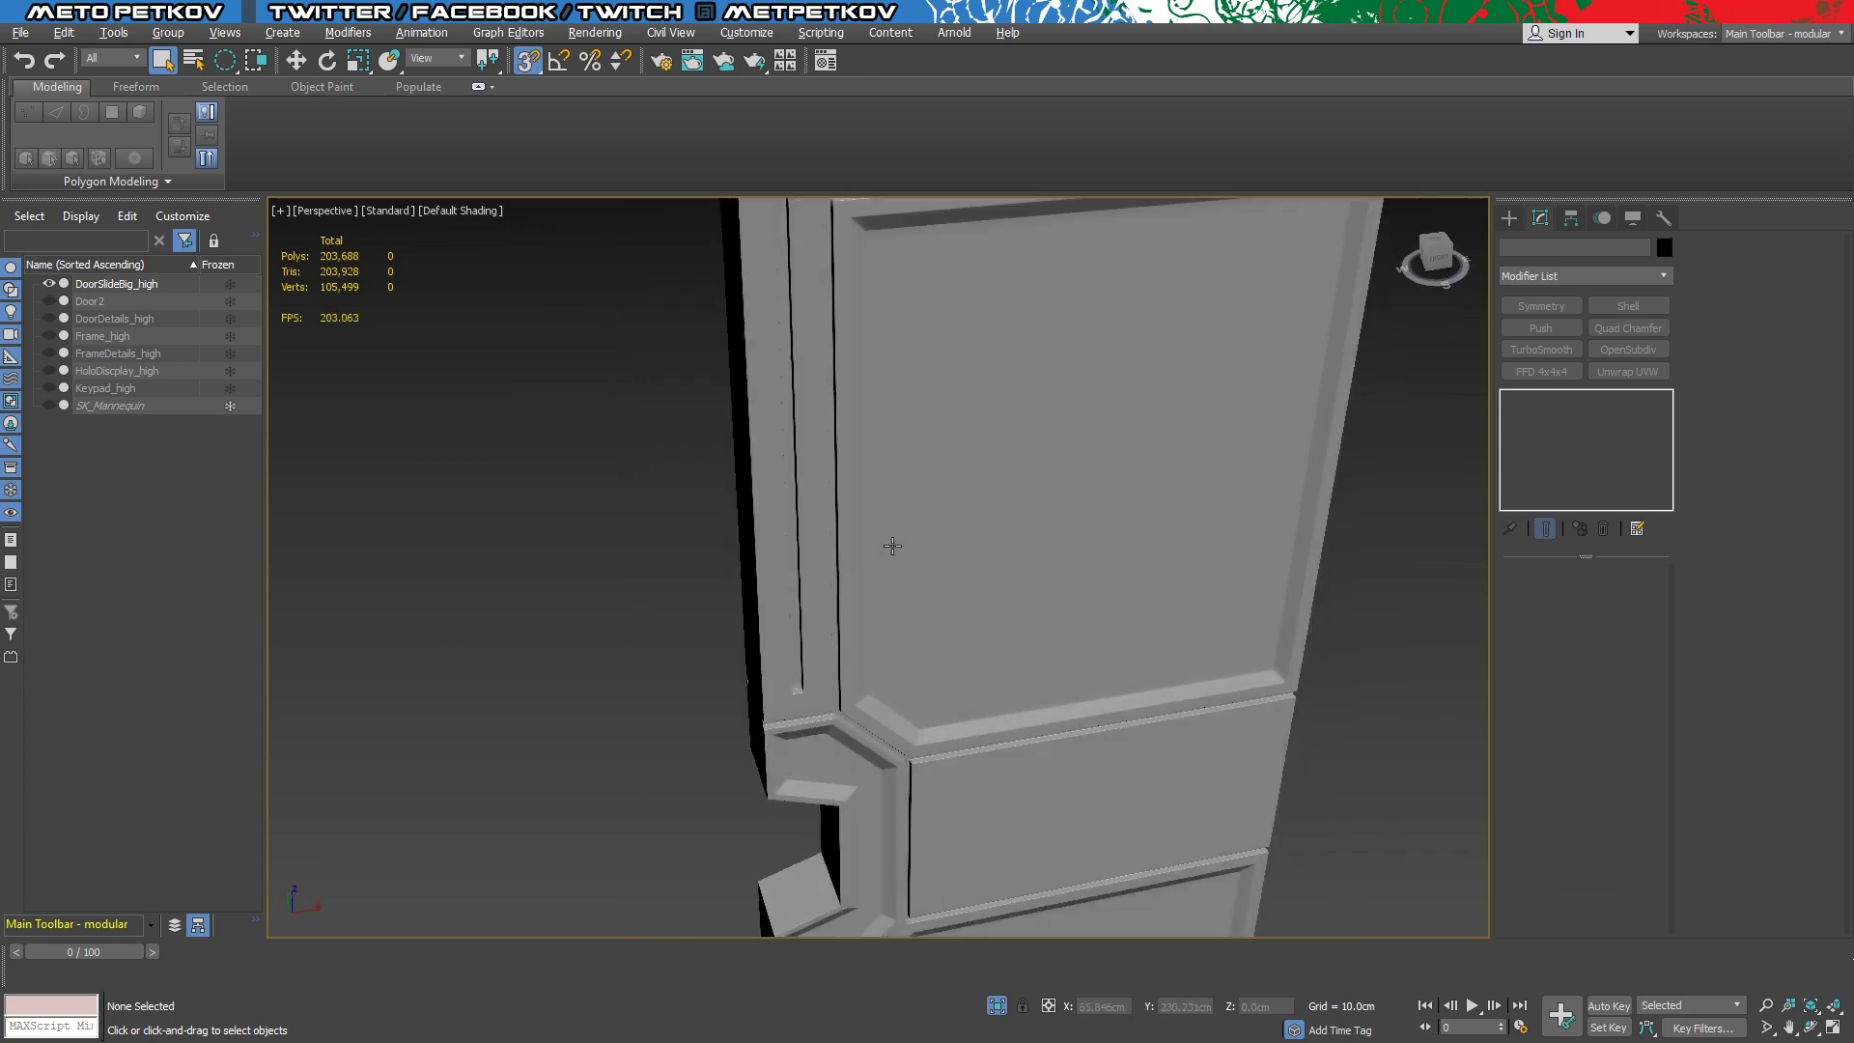
Rename Door2 to DoorSlideSmall_high in the Scene Explorer
{"action": "scroll", "coordinate": [890, 537], "scroll_direction": "down", "scroll_amount": 5}
{"action": "scroll", "coordinate": [893, 580], "scroll_direction": "up", "scroll_amount": 4}
{"action": "scroll", "coordinate": [902, 802], "scroll_direction": "up", "scroll_amount": 5}
{"action": "scroll", "coordinate": [902, 802], "scroll_direction": "down", "scroll_amount": 5}
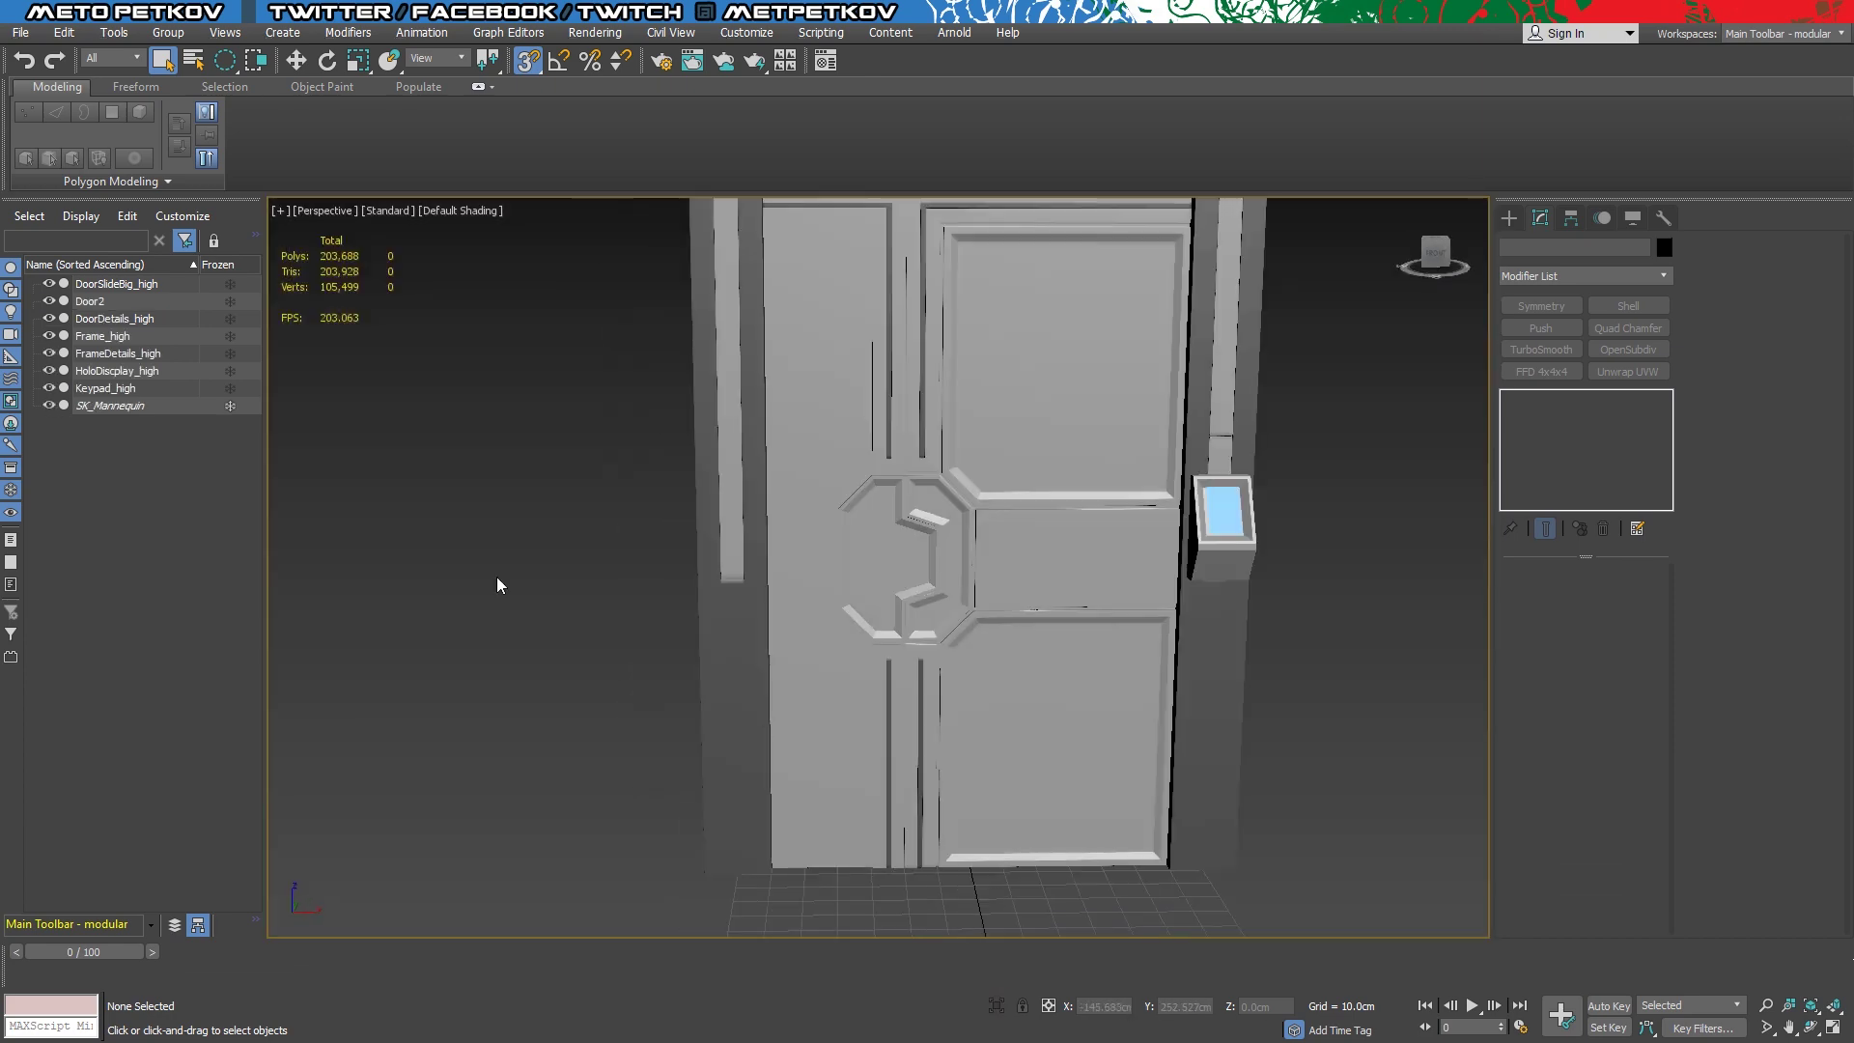
{"action": "scroll", "coordinate": [497, 579], "scroll_direction": "down", "scroll_amount": 2}
{"action": "left_click", "coordinate": [90, 301]}
{"action": "right_click", "coordinate": [90, 302]}
{"action": "left_click", "coordinate": [175, 384]}
{"action": "type", "text": "Do"}
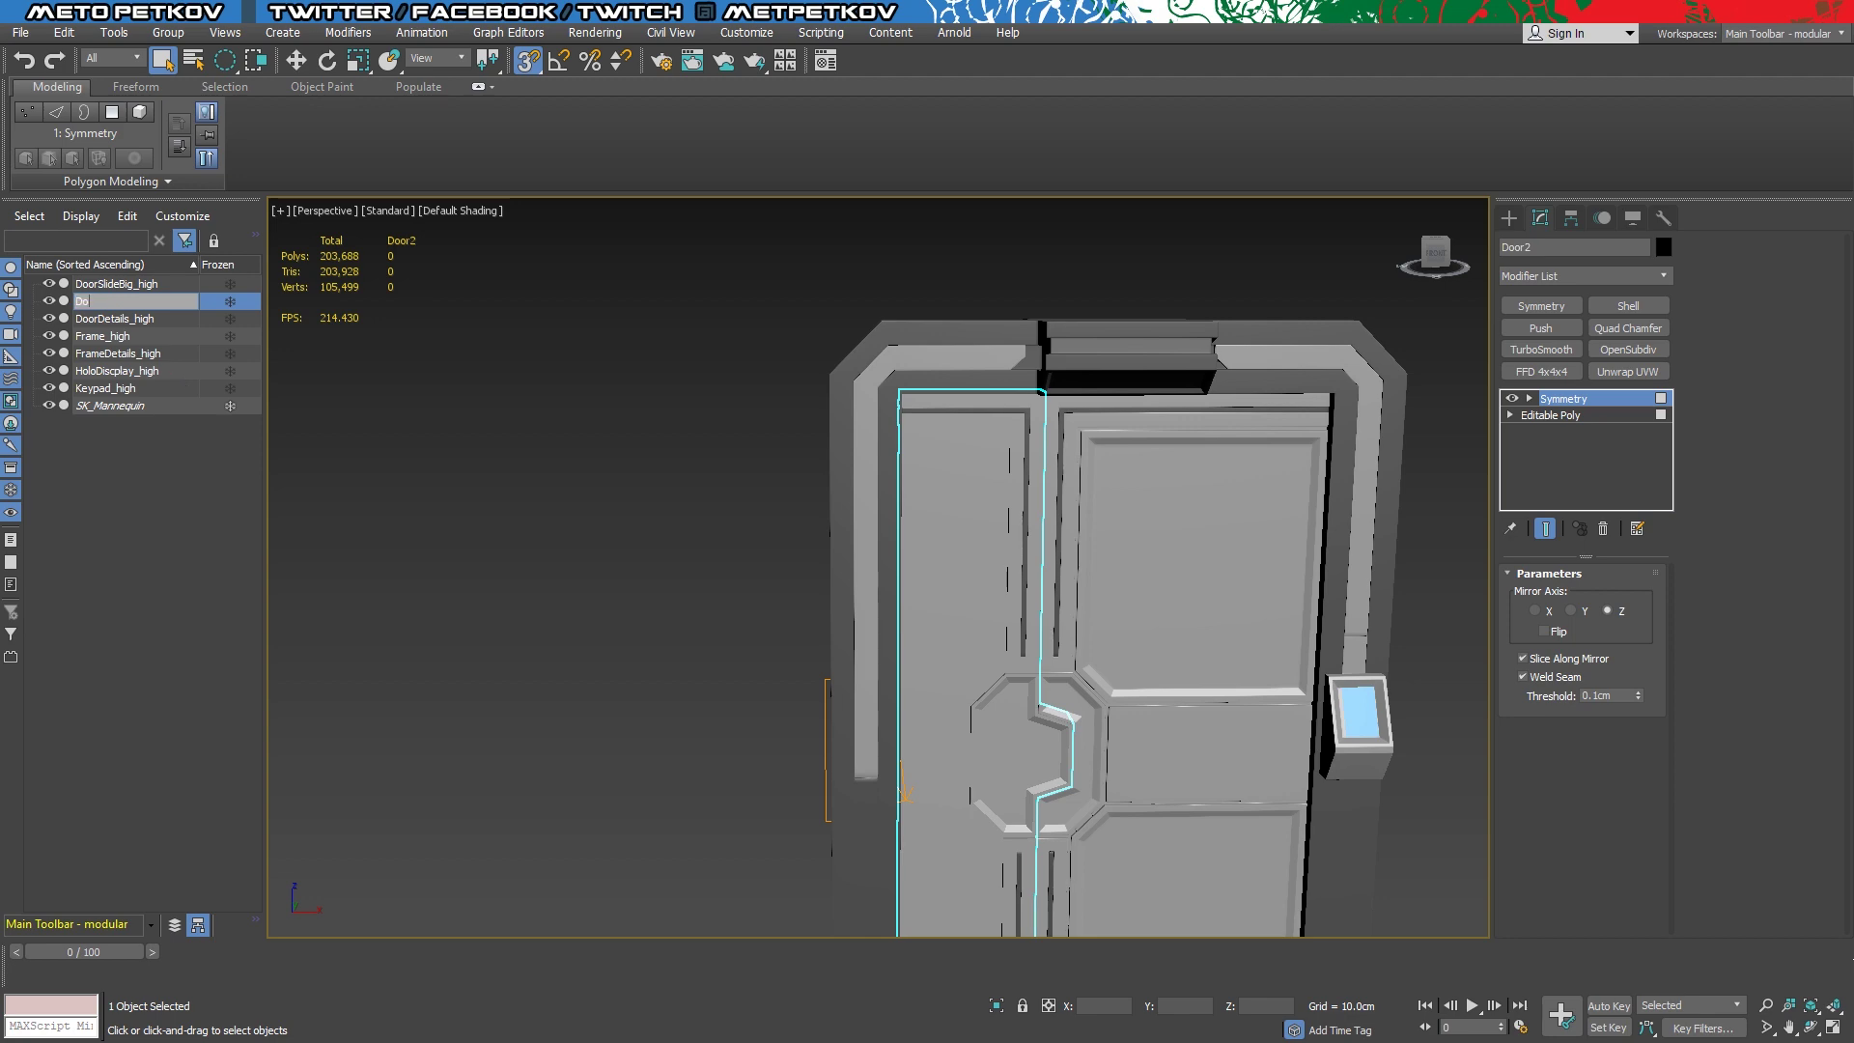
{"action": "type", "text": "orSlideSmall_high"}
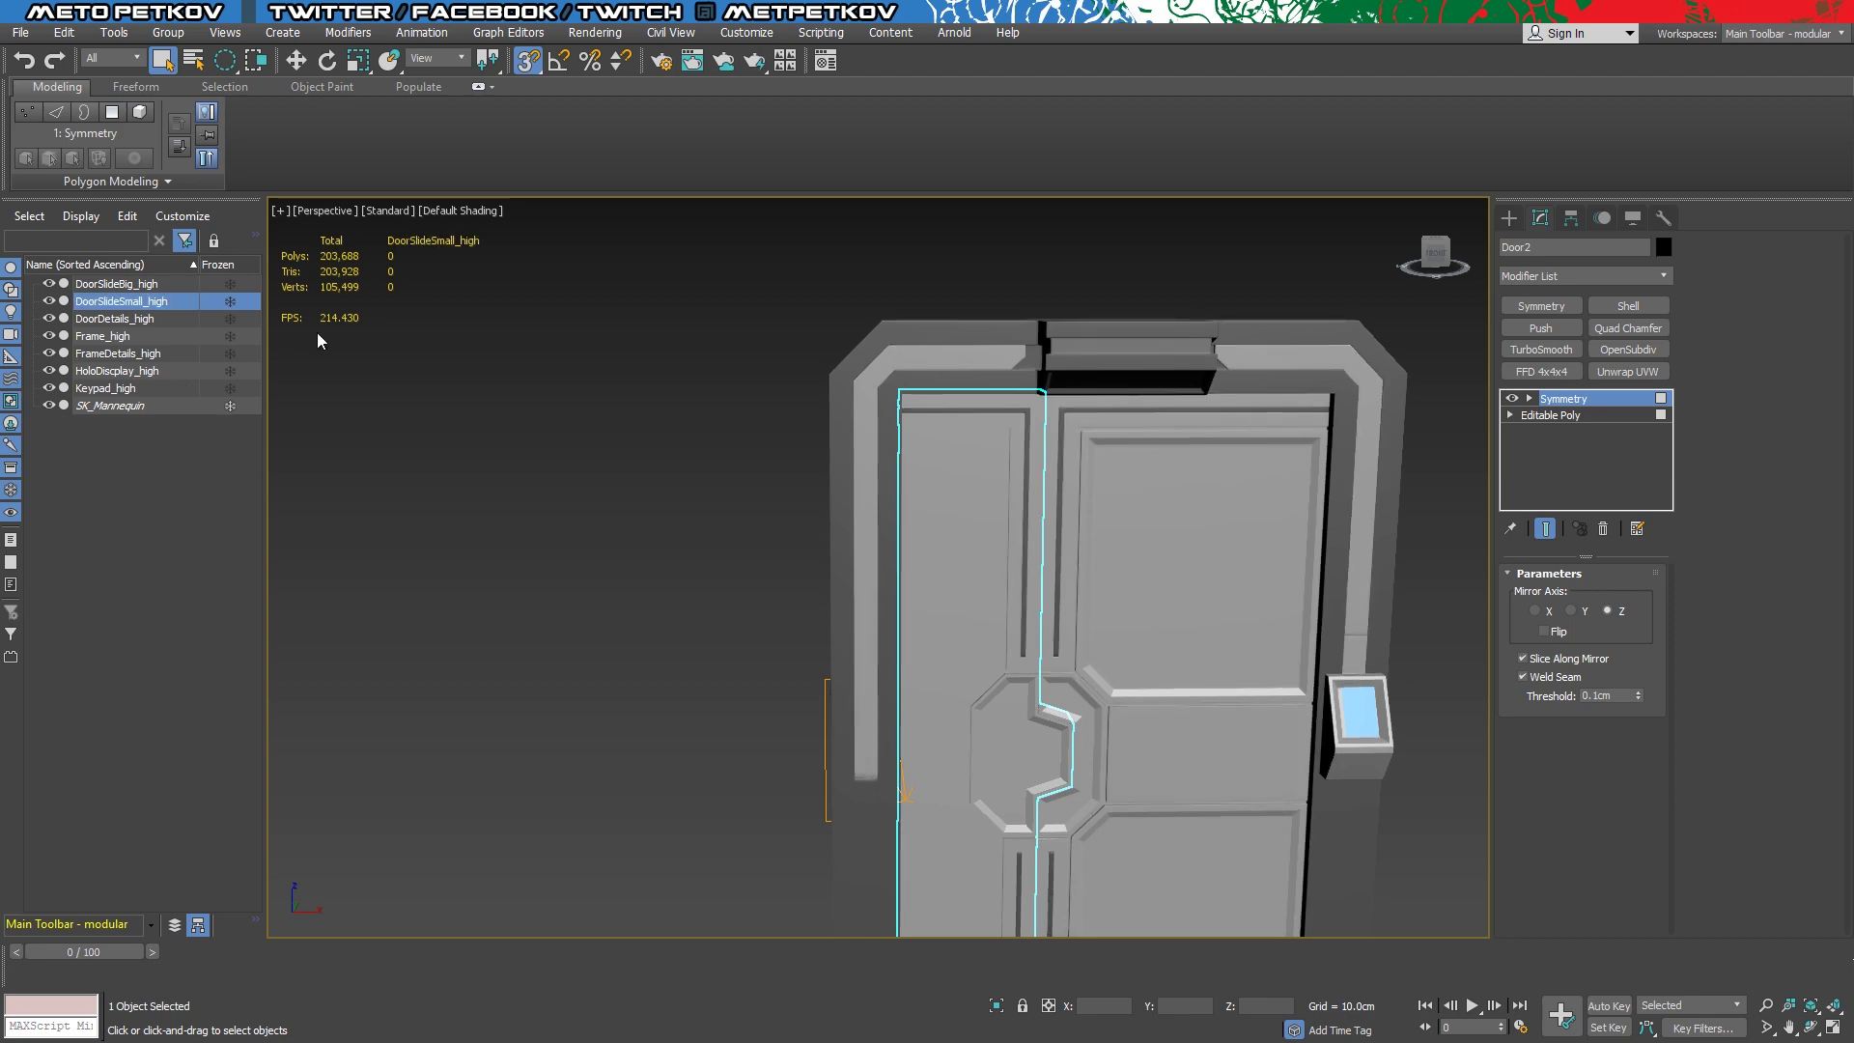
Isolate the renamed panel (Alt+Q) and turn on Edged Faces (F4)
{"action": "middle_click_drag", "start_coordinate": [319, 340], "coordinate": [348, 348], "text": "alt"}
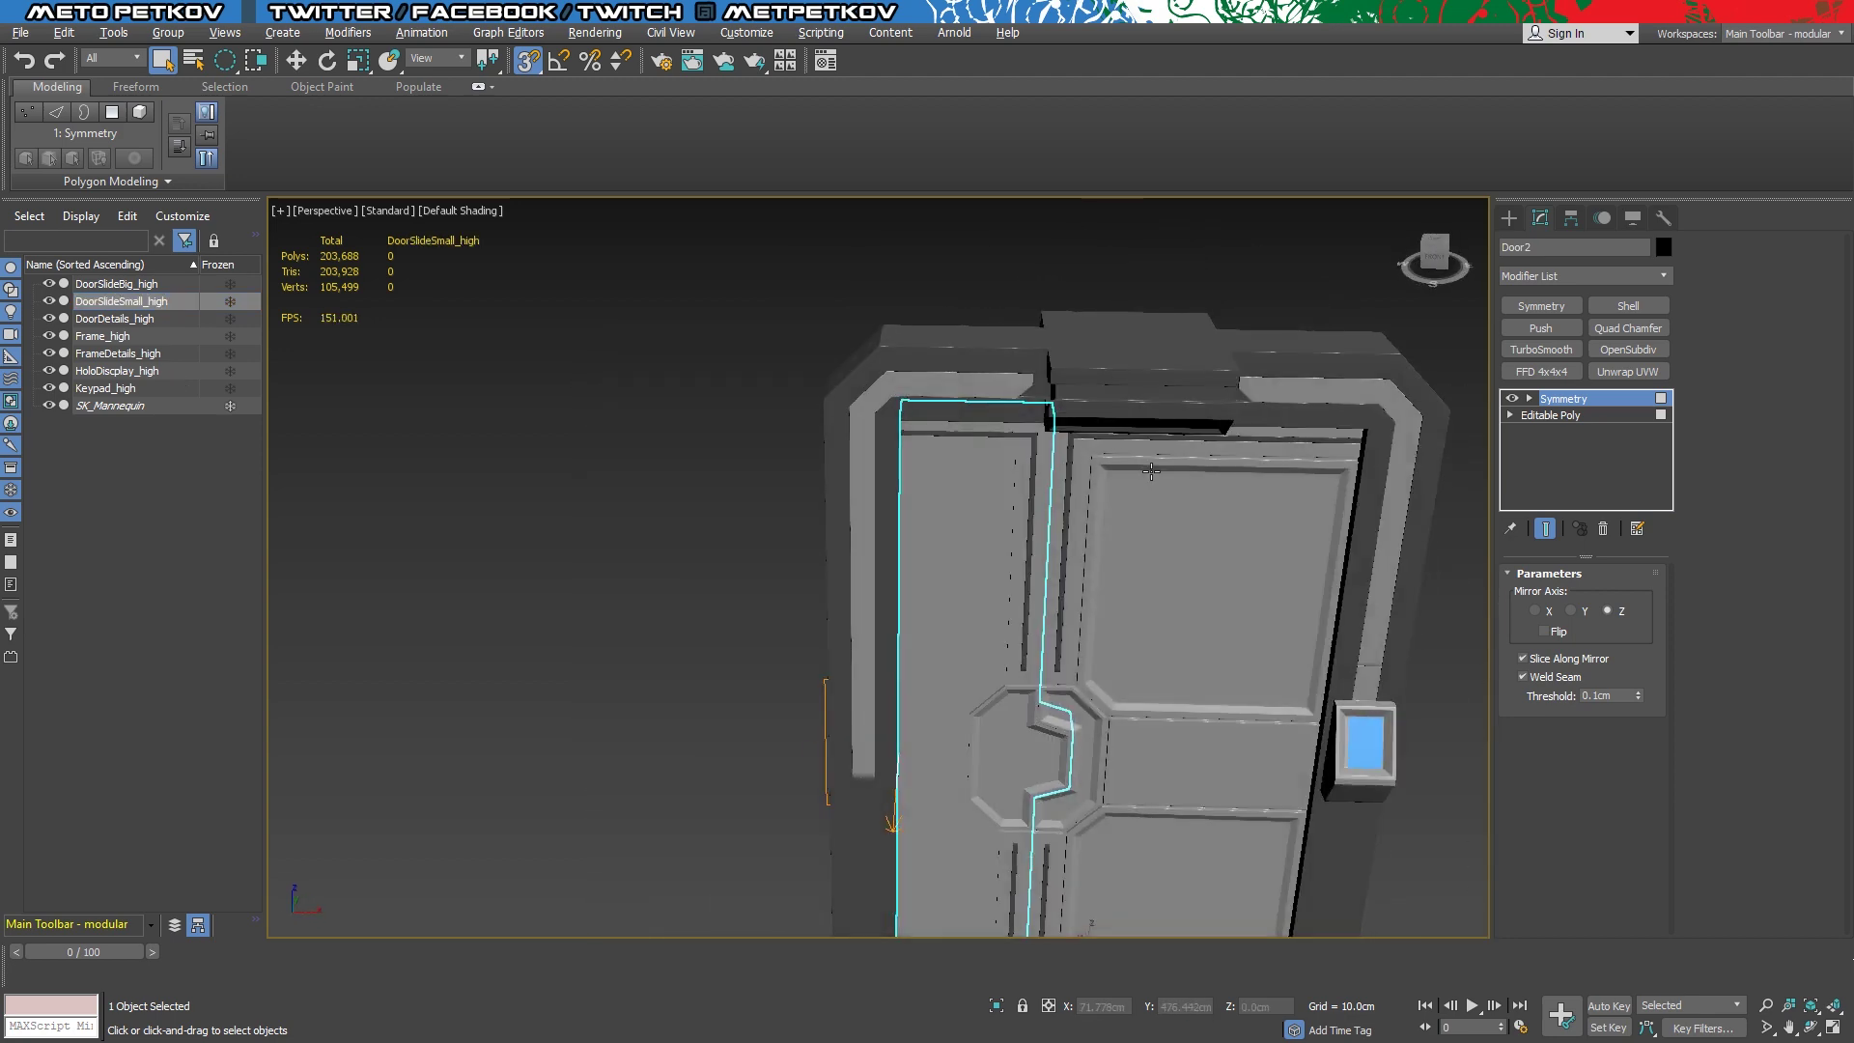
{"action": "key", "text": "alt+q"}
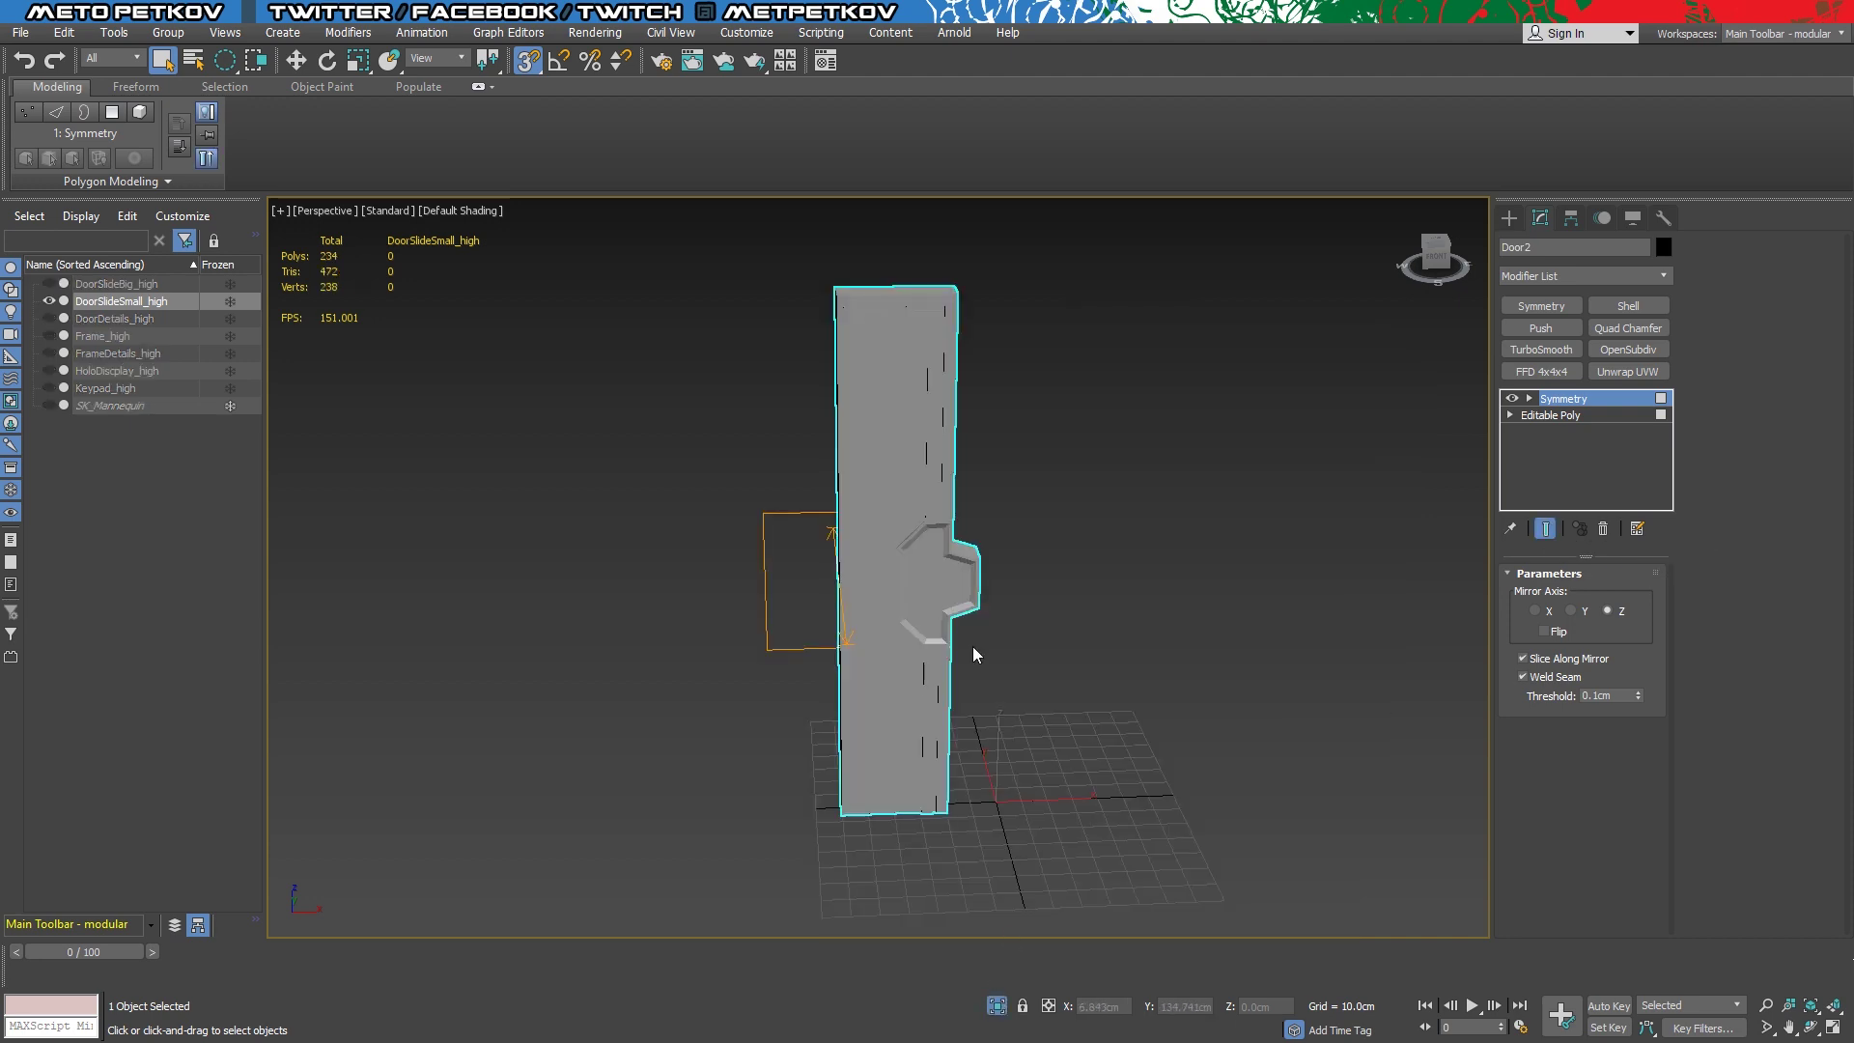
{"action": "scroll", "coordinate": [972, 646], "scroll_direction": "up", "scroll_amount": 5}
{"action": "key", "text": "F4"}
{"action": "scroll", "coordinate": [1365, 498], "scroll_direction": "down", "scroll_amount": 3}
{"action": "mouse_move", "coordinate": [1291, 580]}
{"action": "middle_mouse_down", "text": "alt"}
{"action": "mouse_move", "coordinate": [1359, 692]}
{"action": "mouse_move", "coordinate": [1378, 635]}
{"action": "mouse_move", "coordinate": [1560, 571]}
{"action": "mouse_move", "coordinate": [1620, 651]}
{"action": "middle_mouse_up", "text": "alt"}
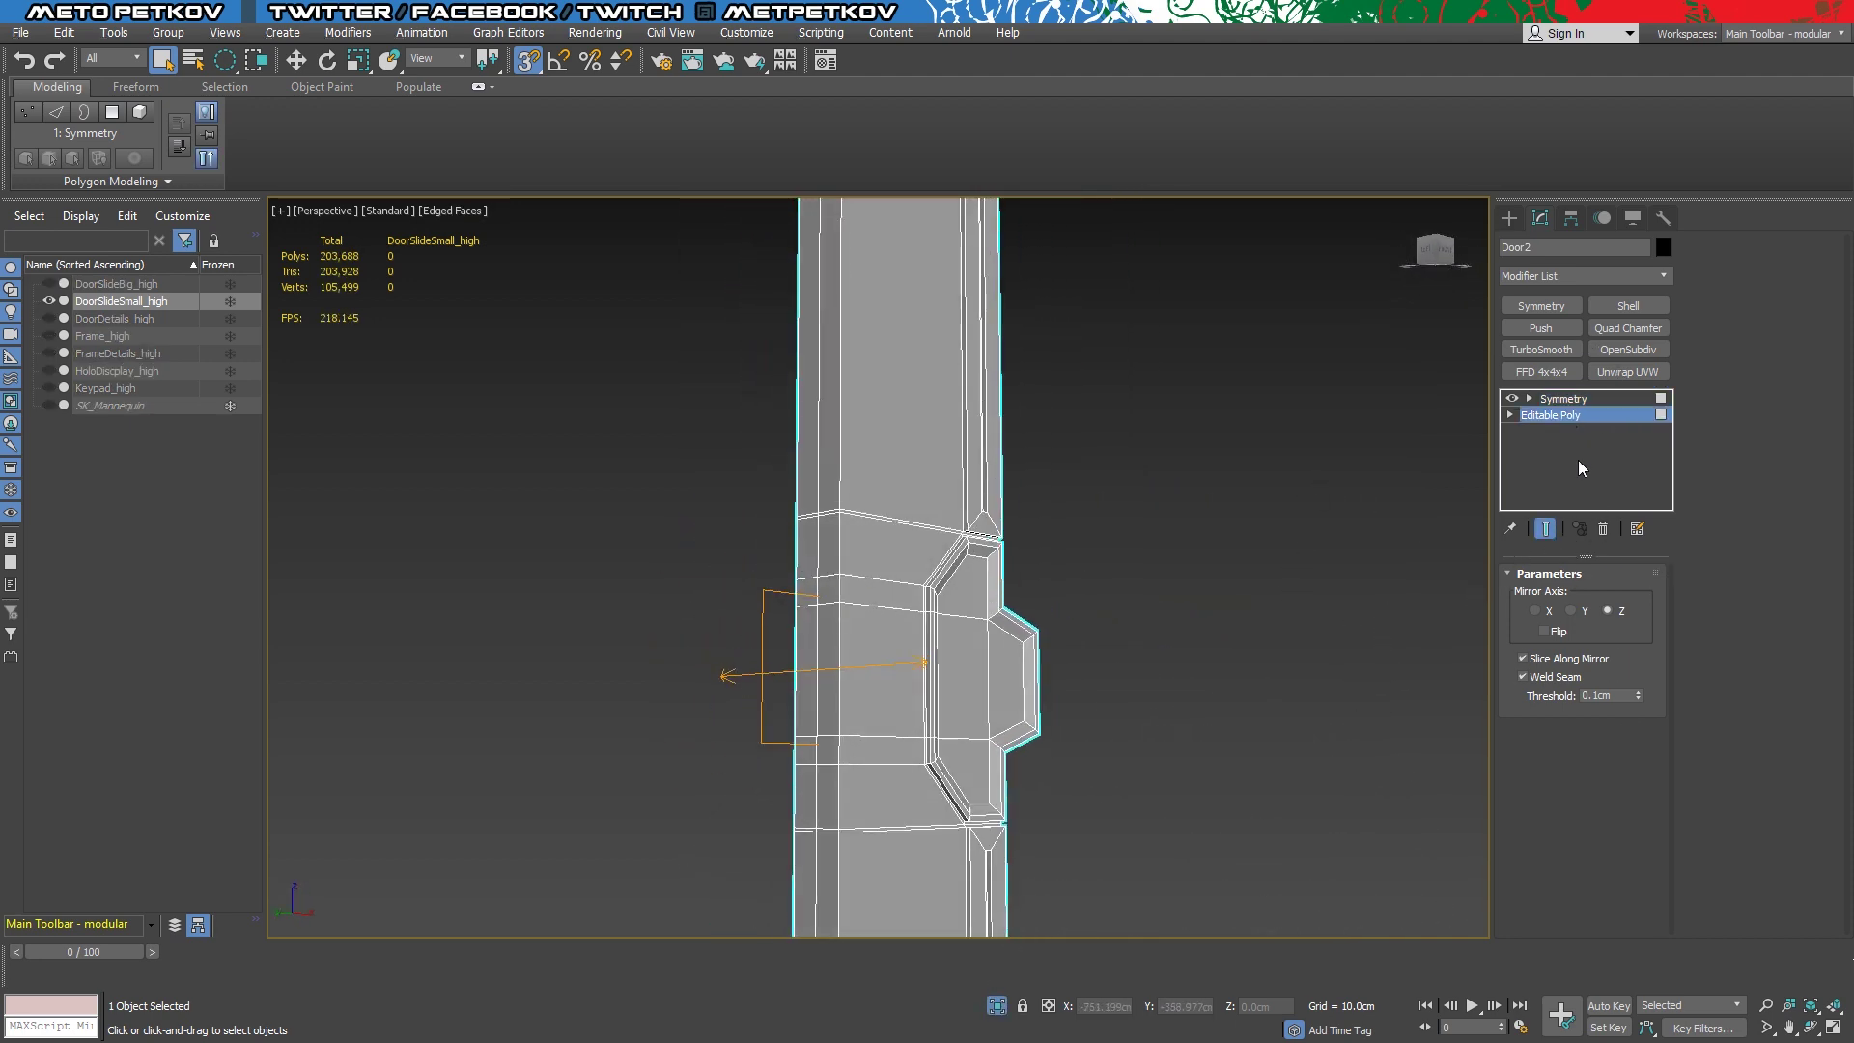
Add a Quad Chamfer by Smoothing Groups at 0.09 above Symmetry, then a TurboSmooth
{"action": "left_click", "coordinate": [1556, 596]}
{"action": "left_click", "coordinate": [1716, 645]}
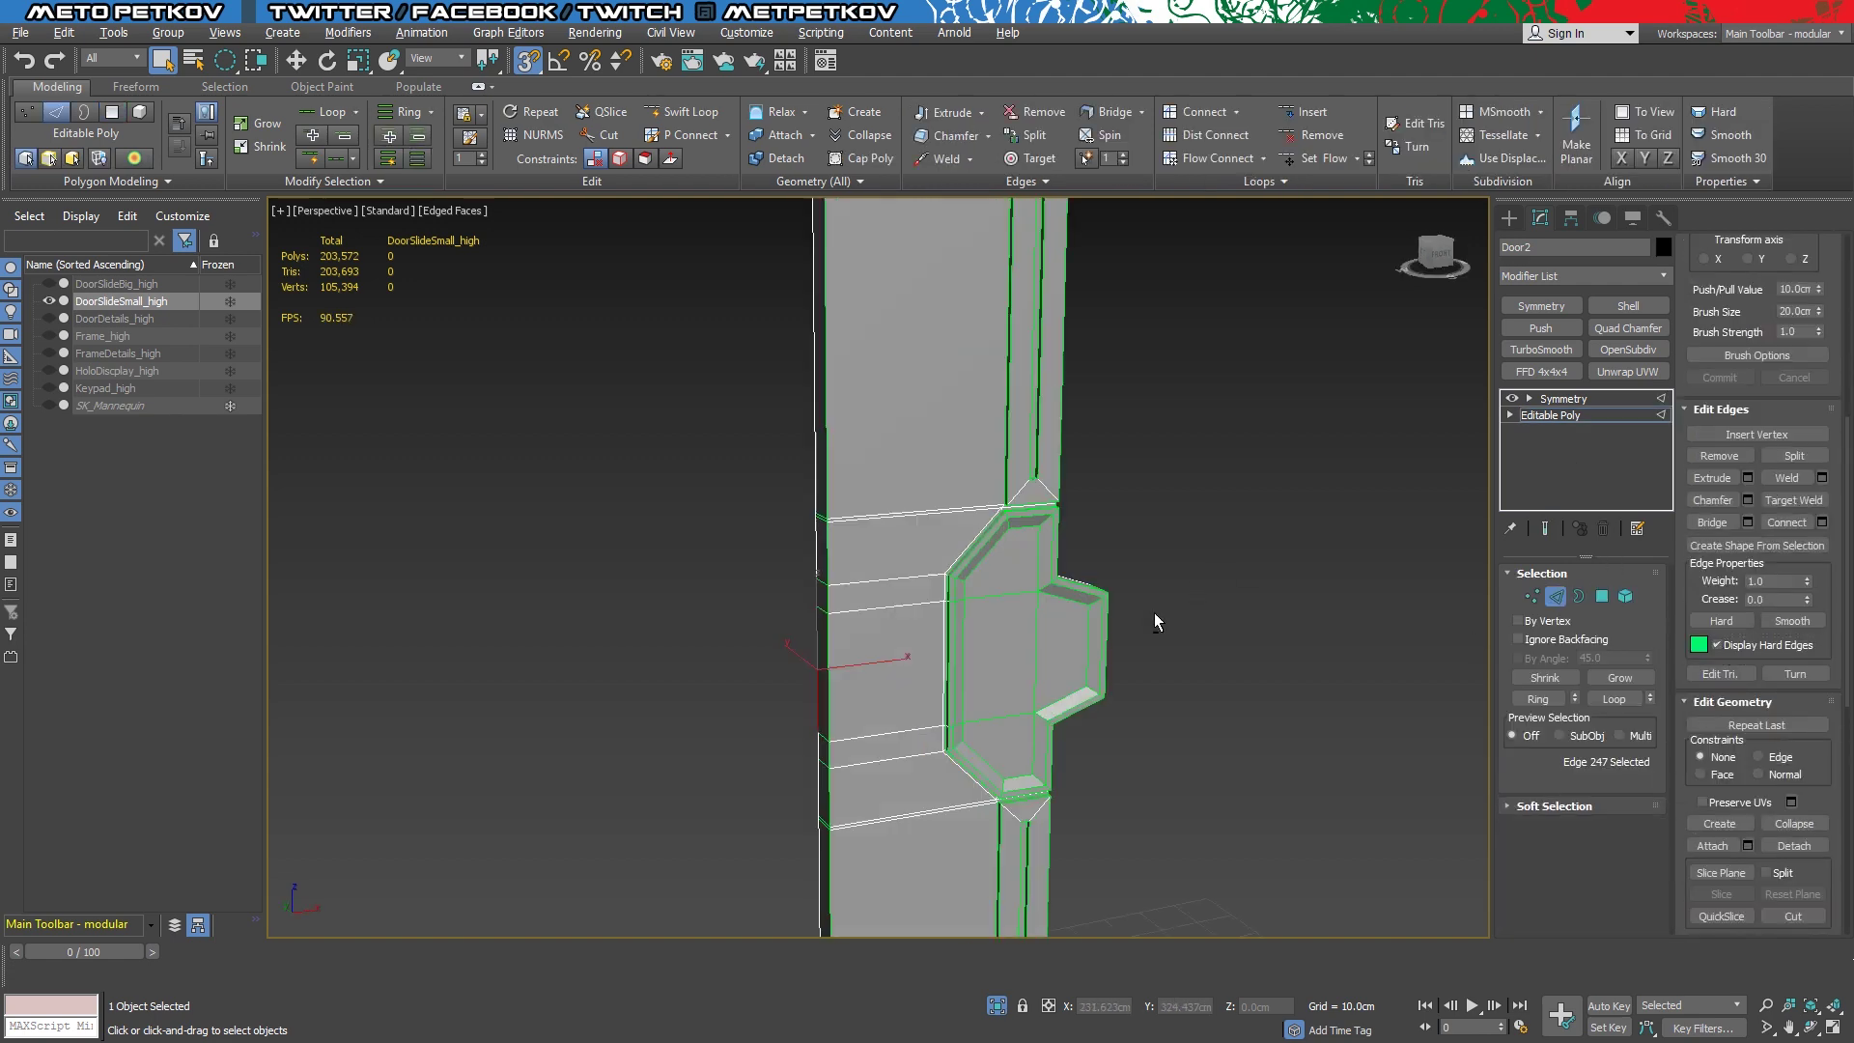
{"action": "middle_click_drag", "start_coordinate": [1155, 618], "coordinate": [1197, 608], "text": "alt"}
{"action": "left_click", "coordinate": [1564, 399]}
{"action": "left_click", "coordinate": [1622, 330]}
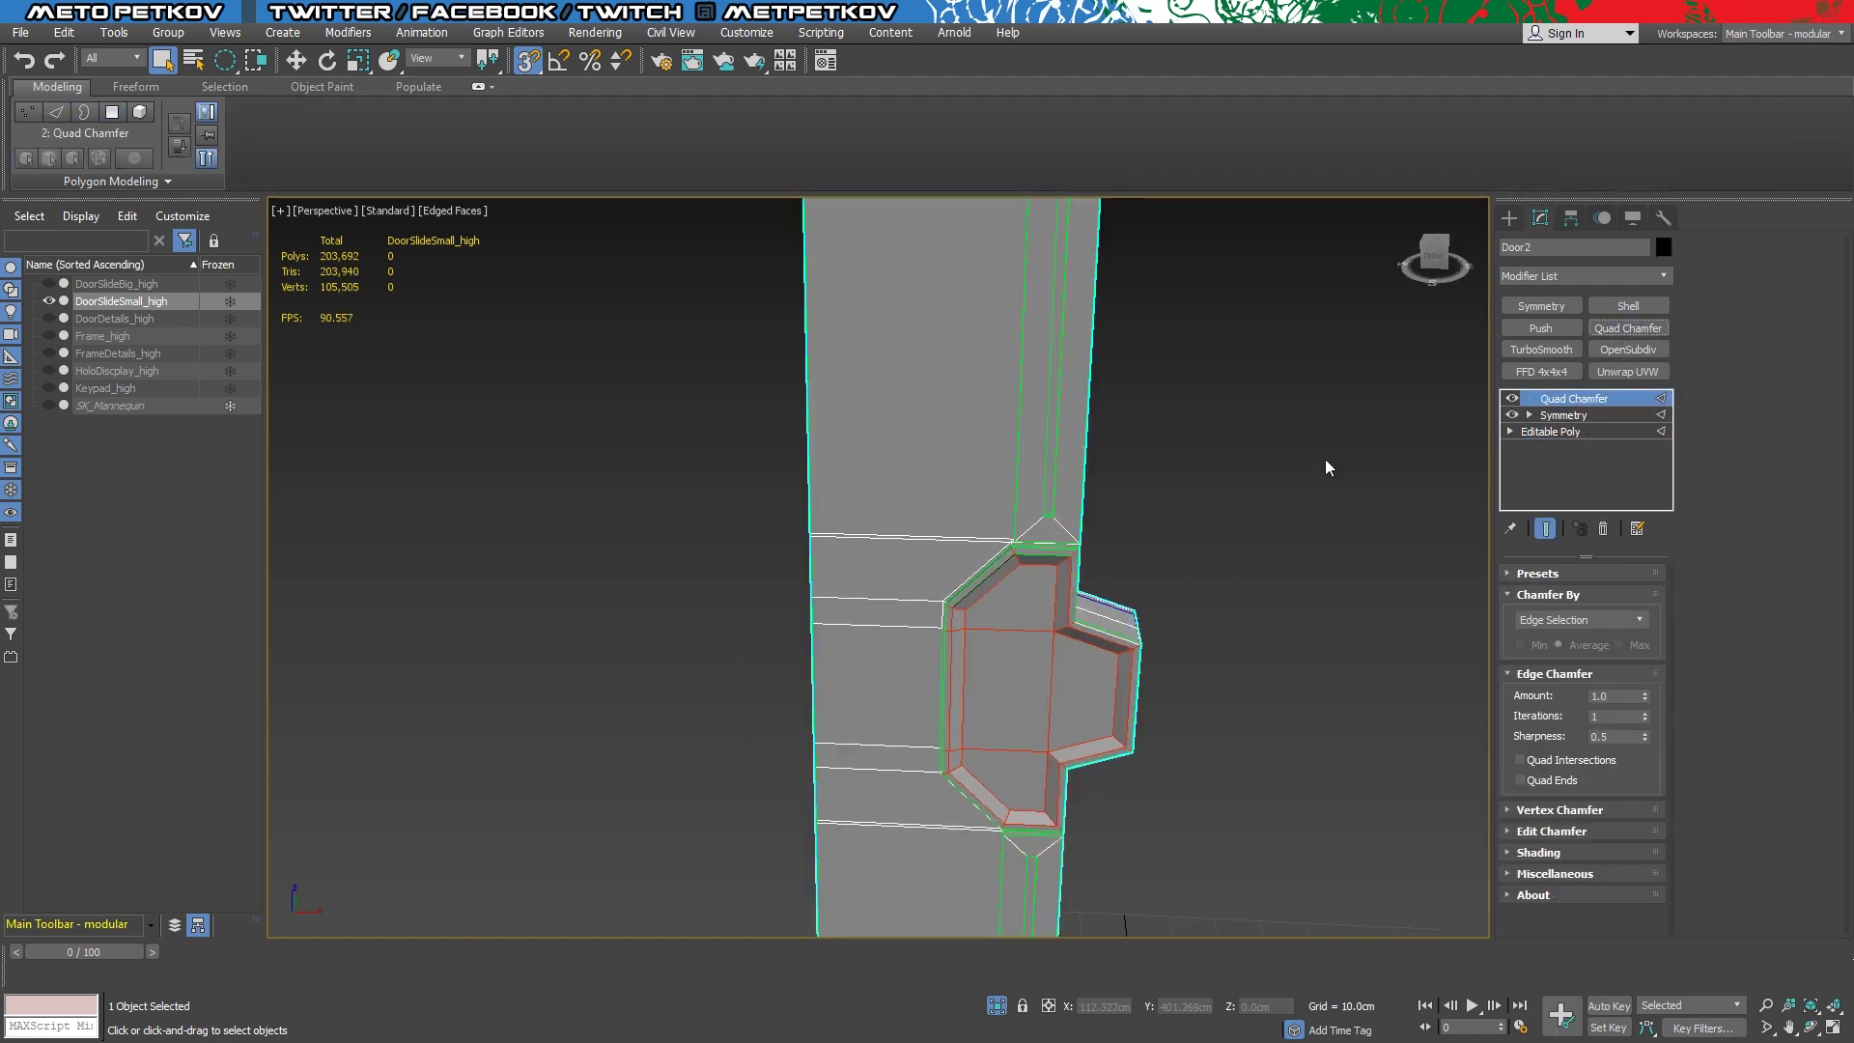
{"action": "left_click", "coordinate": [1603, 620]}
{"action": "left_click", "coordinate": [1599, 654]}
{"action": "double_click", "coordinate": [1613, 695]}
{"action": "type", "text": "0.09"}
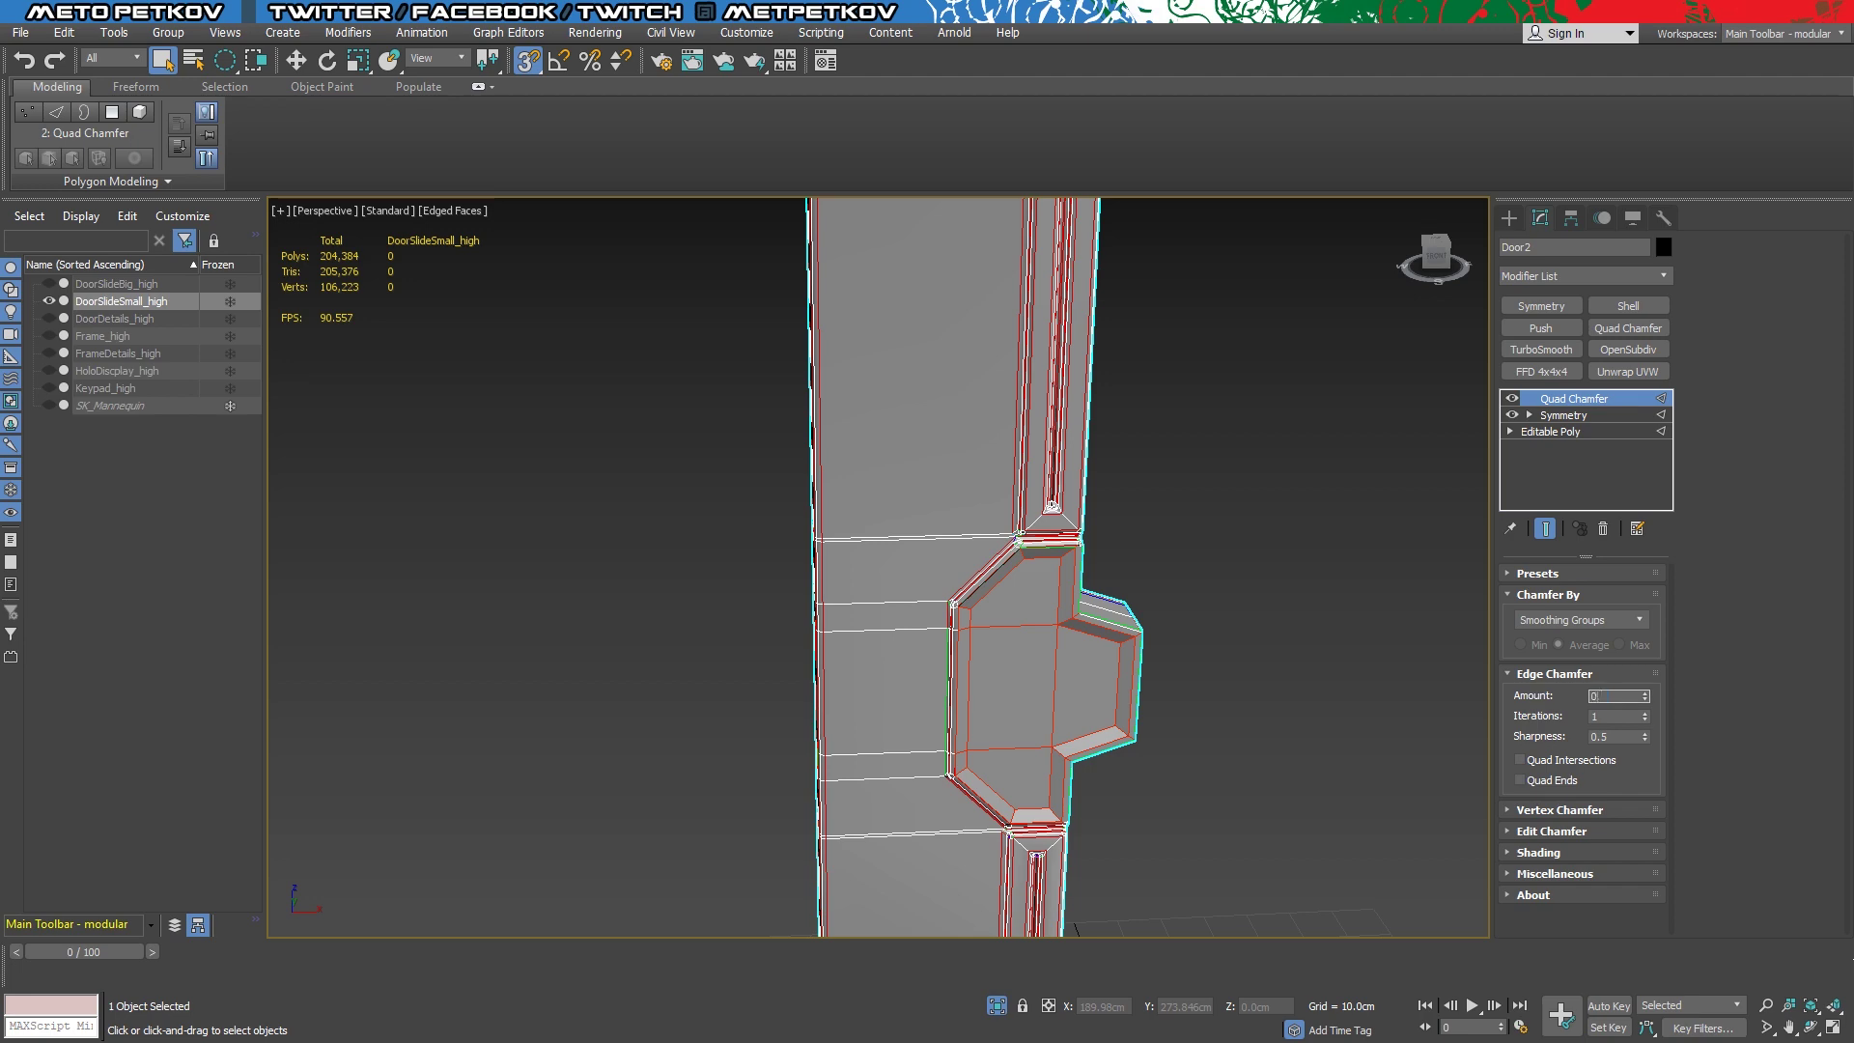
{"action": "key", "text": "Return"}
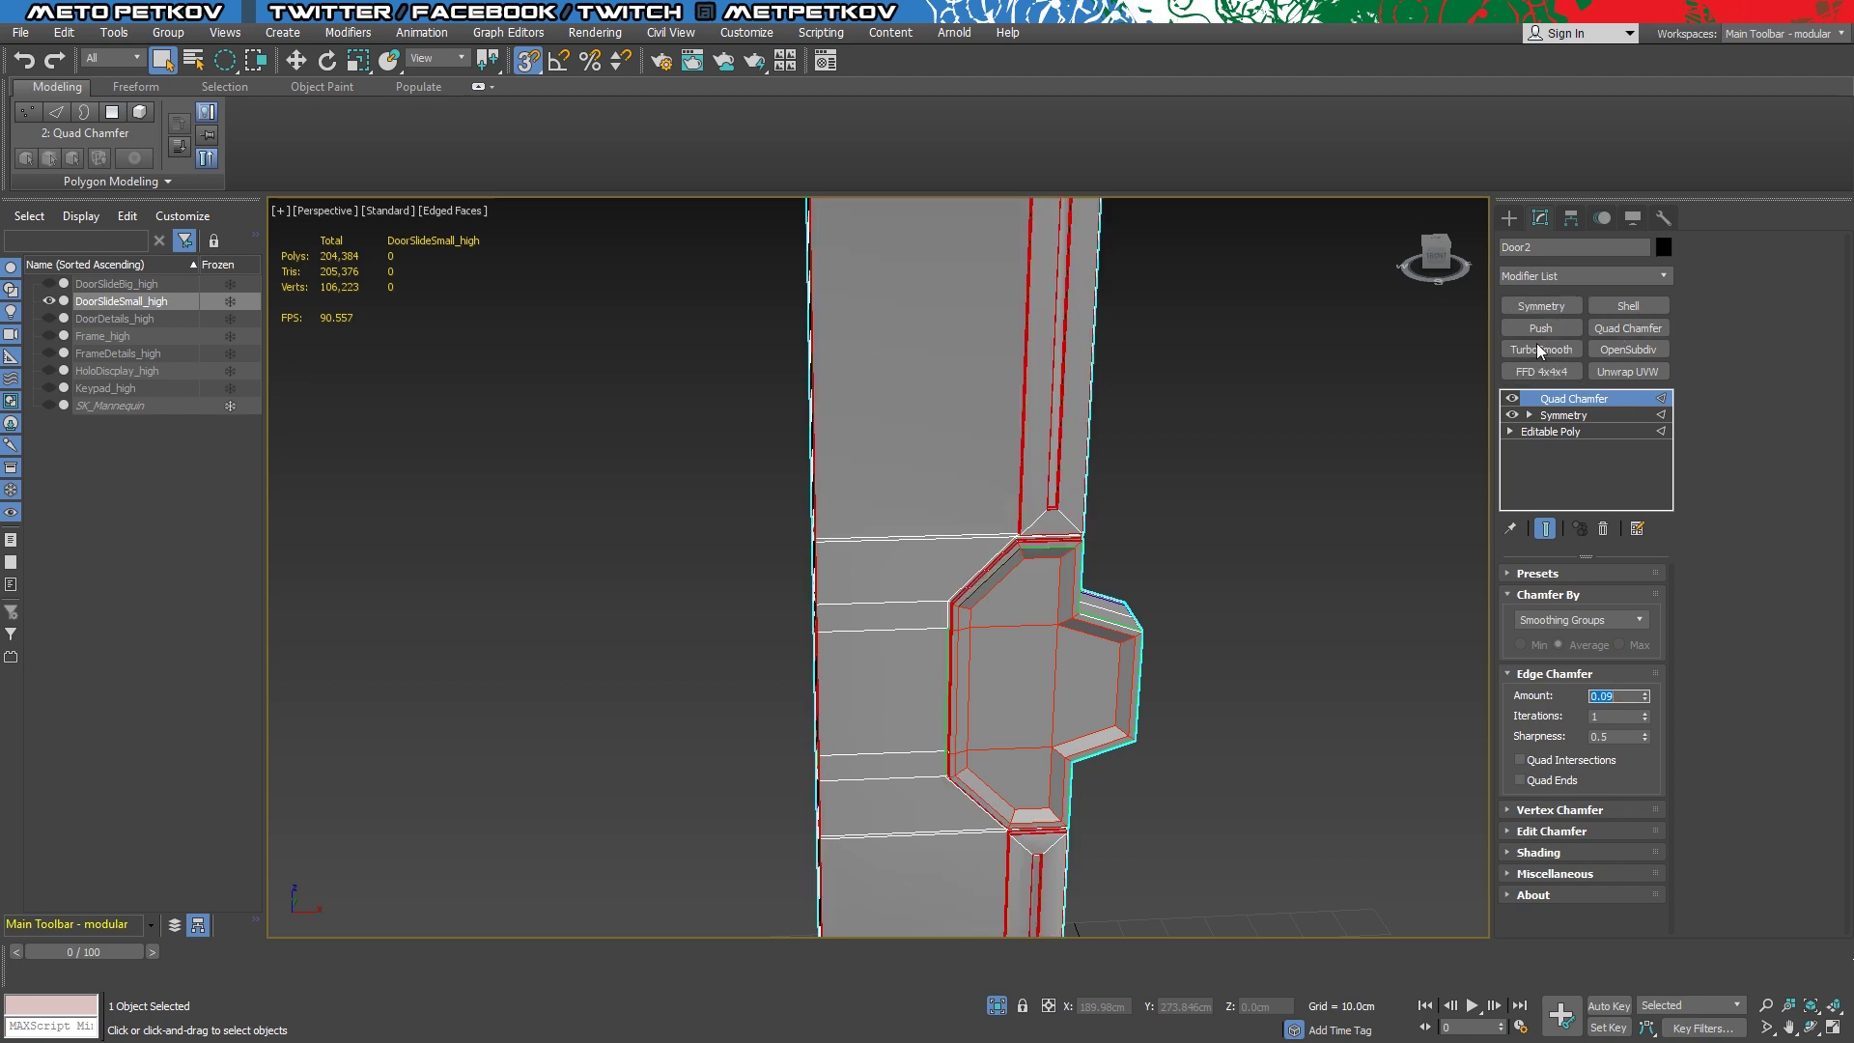
{"action": "left_click", "coordinate": [1543, 349]}
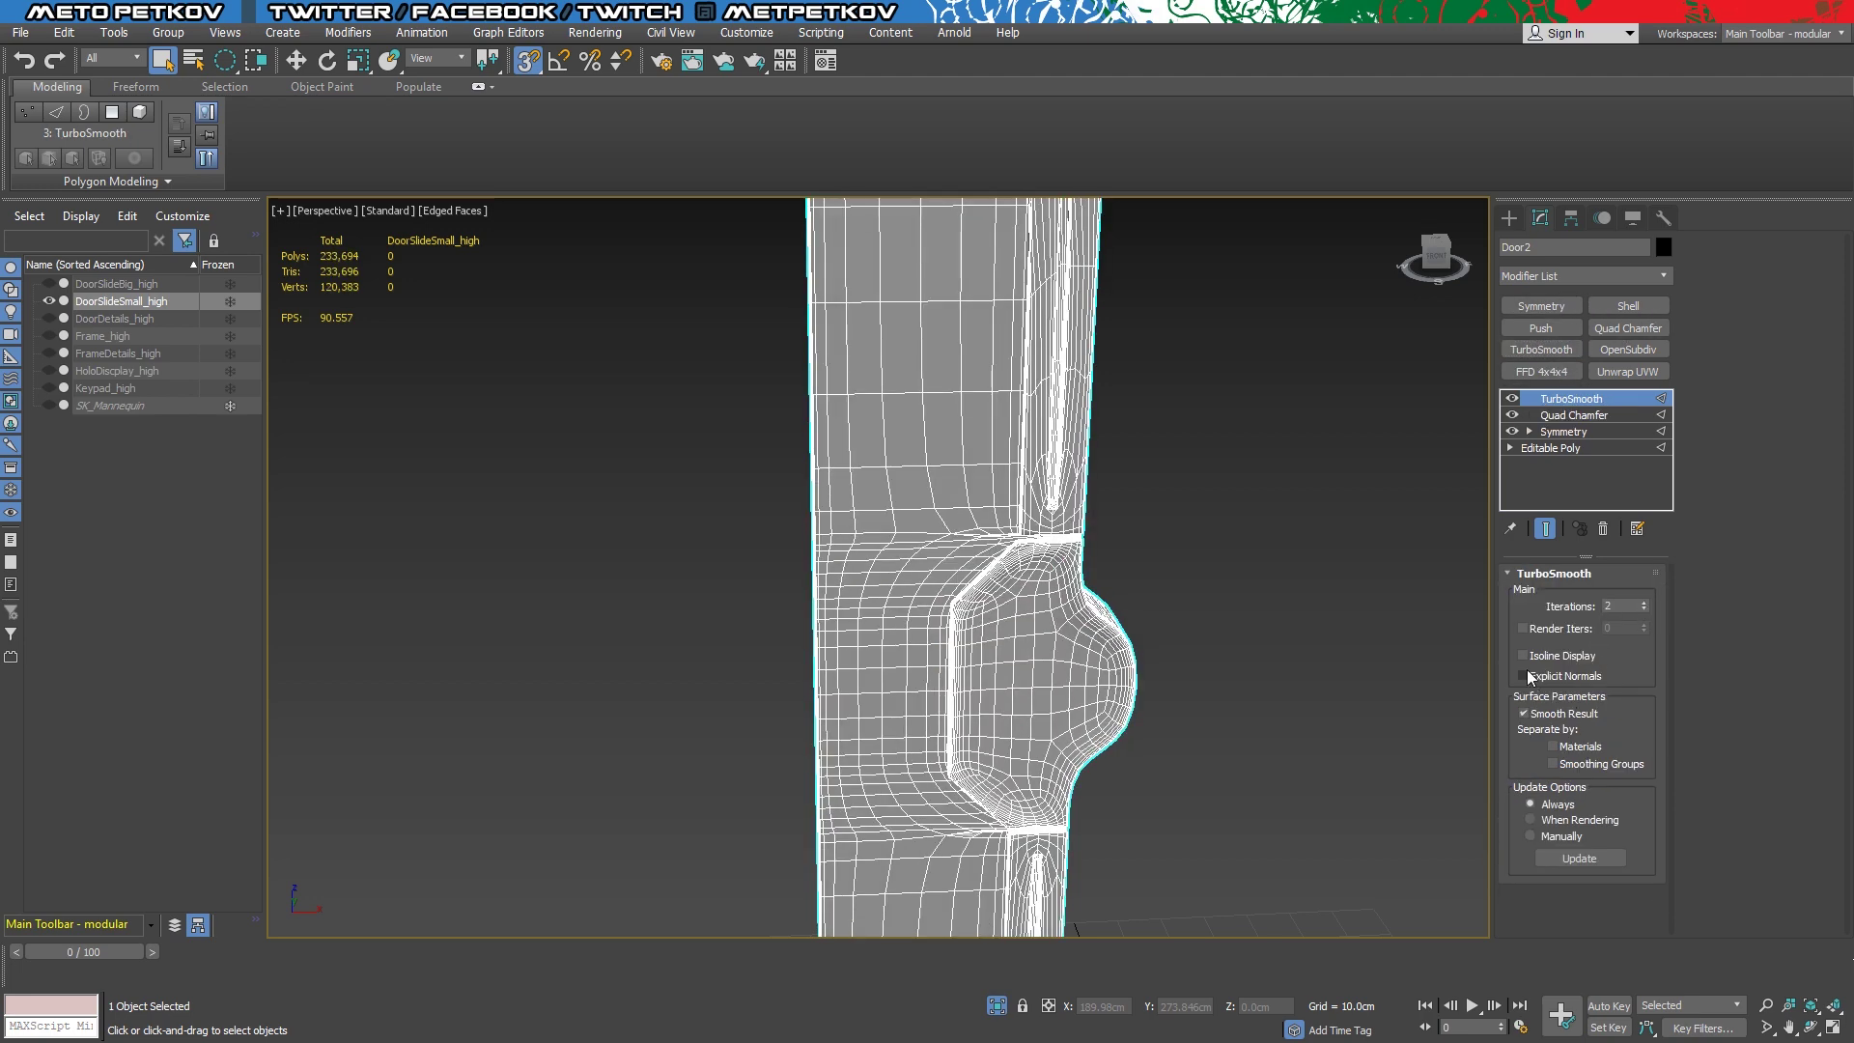
Enter polygon level on the base Editable Poly and select a handle-bump polygon
{"action": "left_click", "coordinate": [1545, 447]}
{"action": "left_click", "coordinate": [1545, 528]}
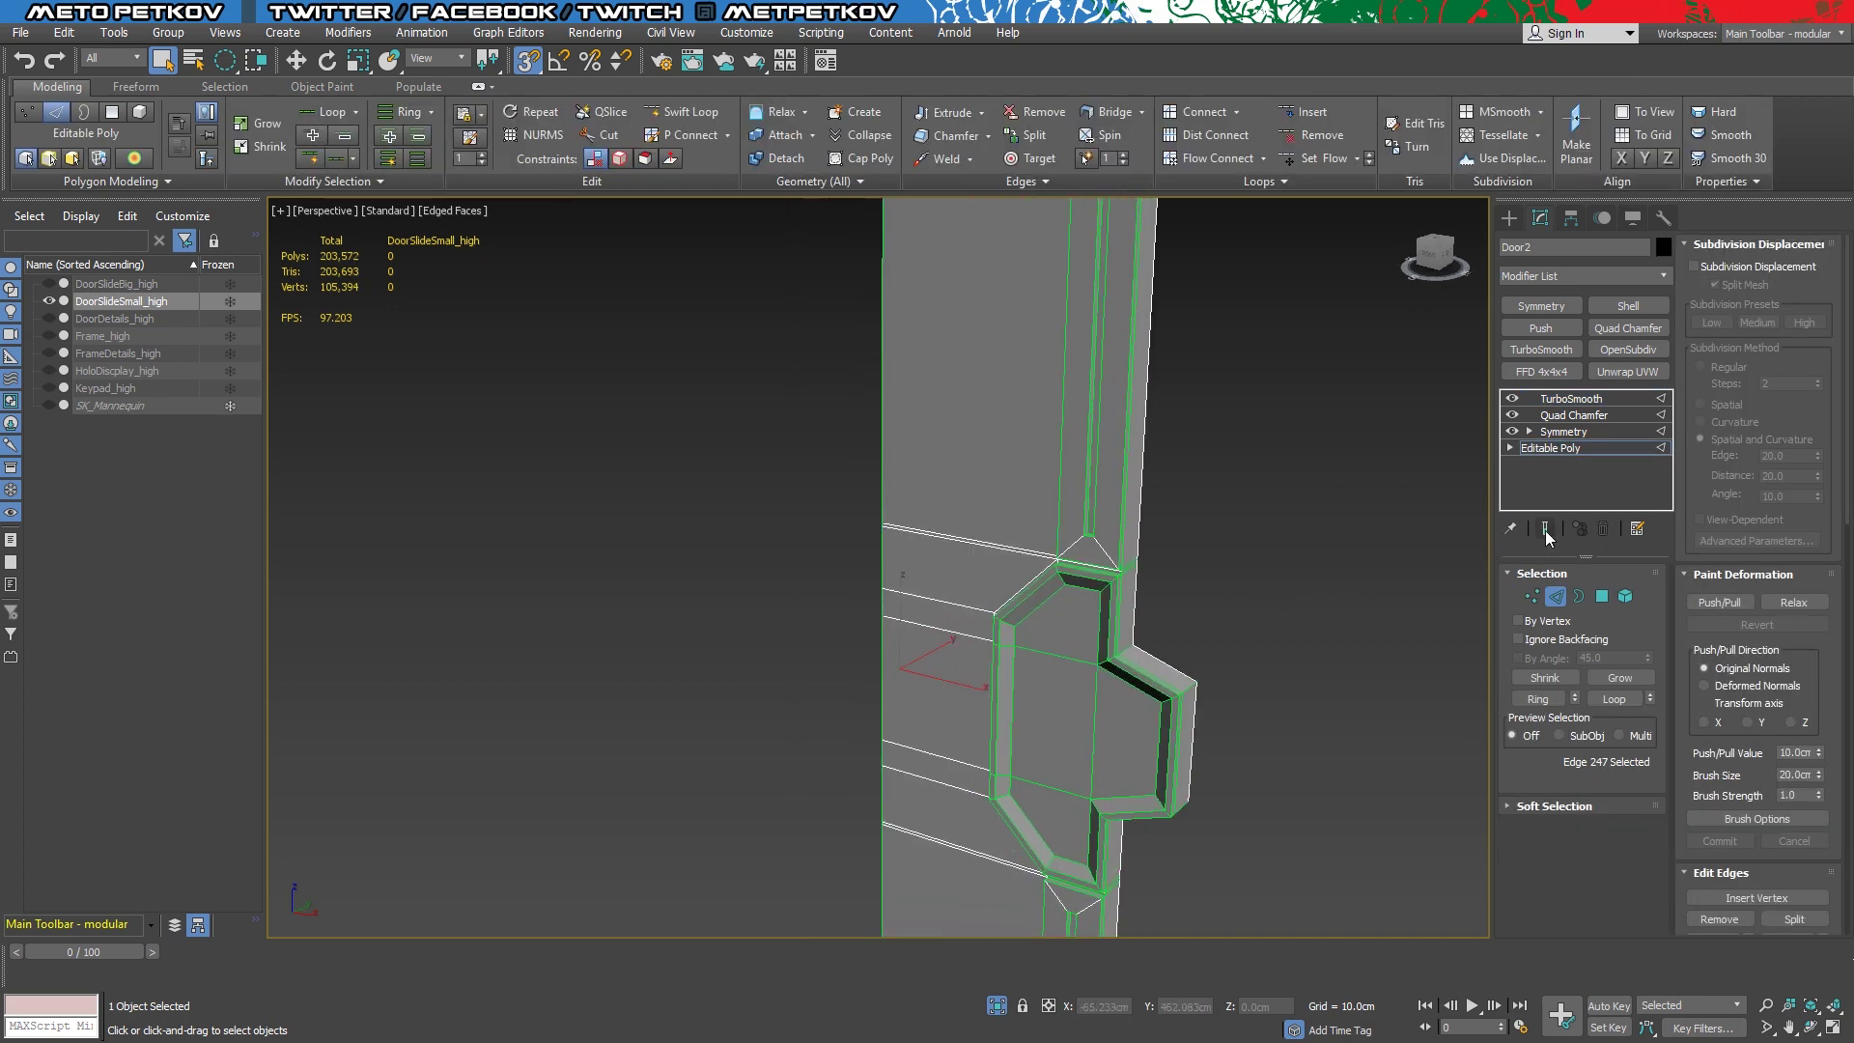
{"action": "scroll", "coordinate": [970, 664], "scroll_direction": "up", "scroll_amount": 3}
{"action": "scroll", "coordinate": [1295, 467], "scroll_direction": "down", "scroll_amount": 3}
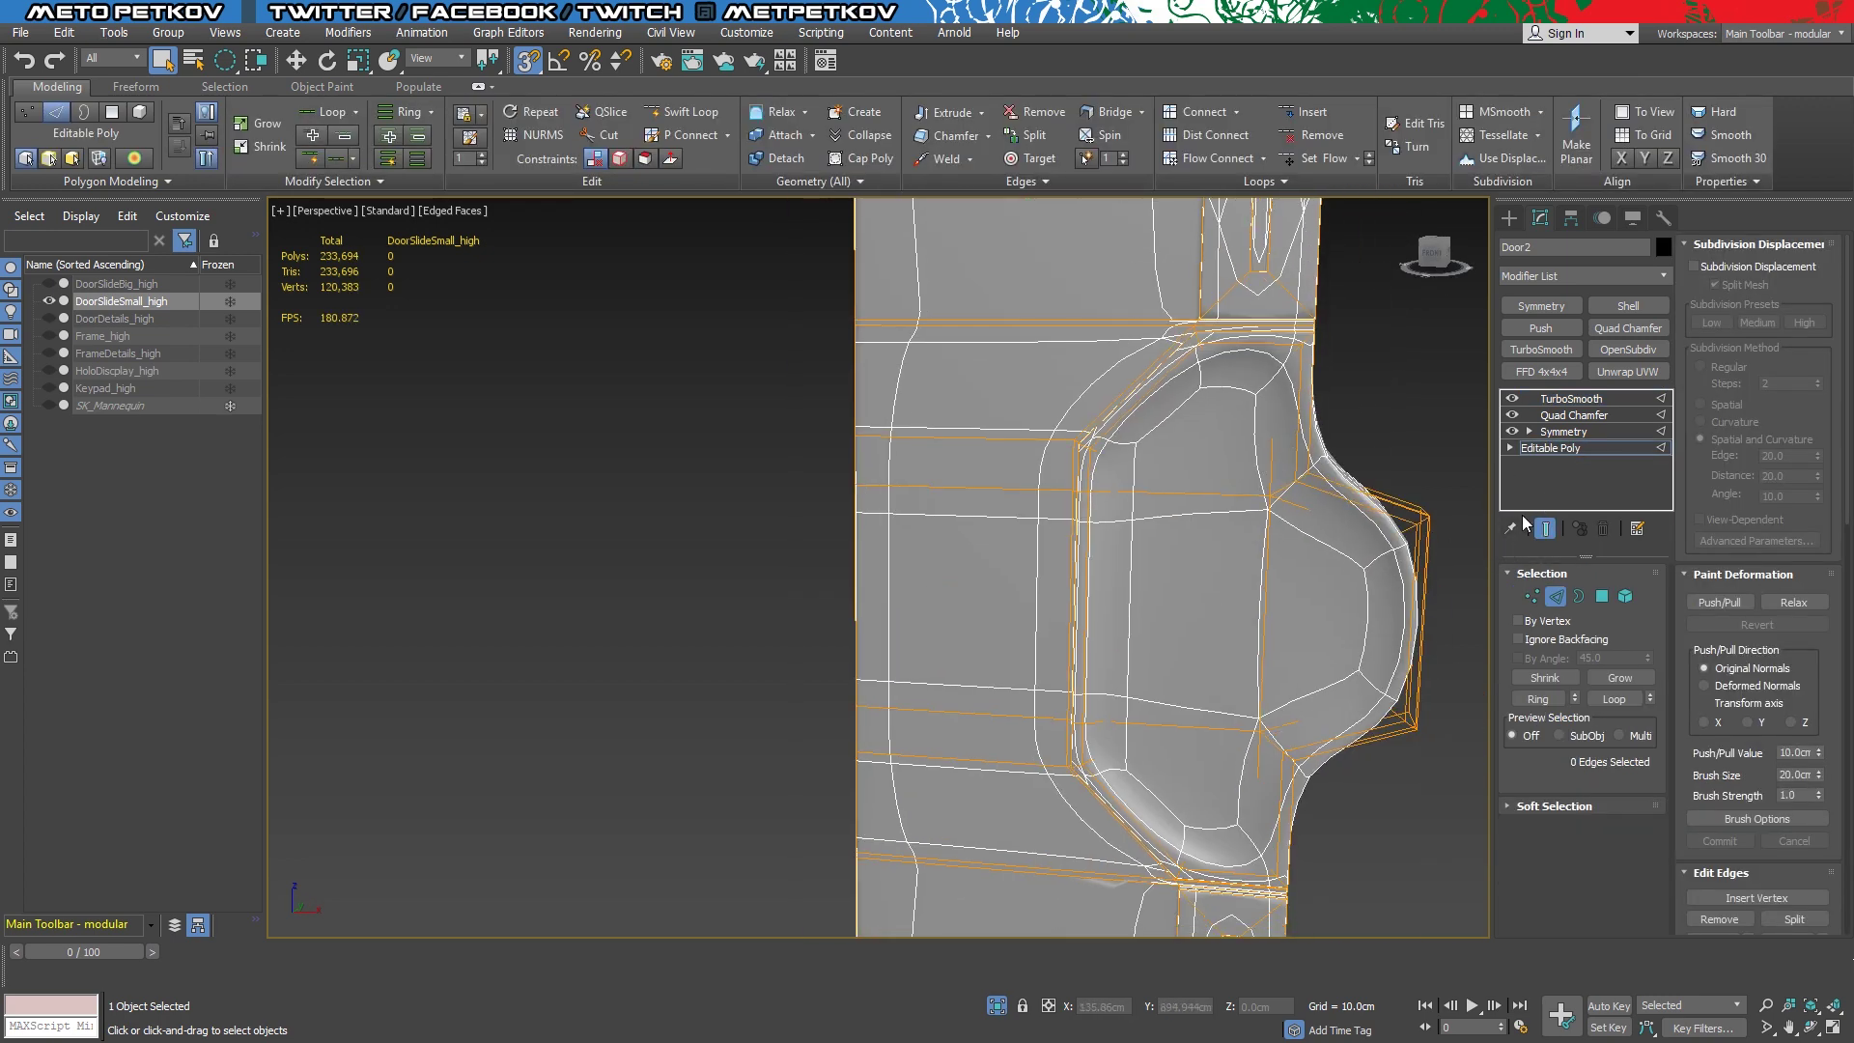
{"action": "key", "text": "4"}
{"action": "left_click", "coordinate": [1220, 461]}
{"action": "left_click", "coordinate": [1544, 528]}
{"action": "scroll", "coordinate": [1198, 636], "scroll_direction": "up", "scroll_amount": 2}
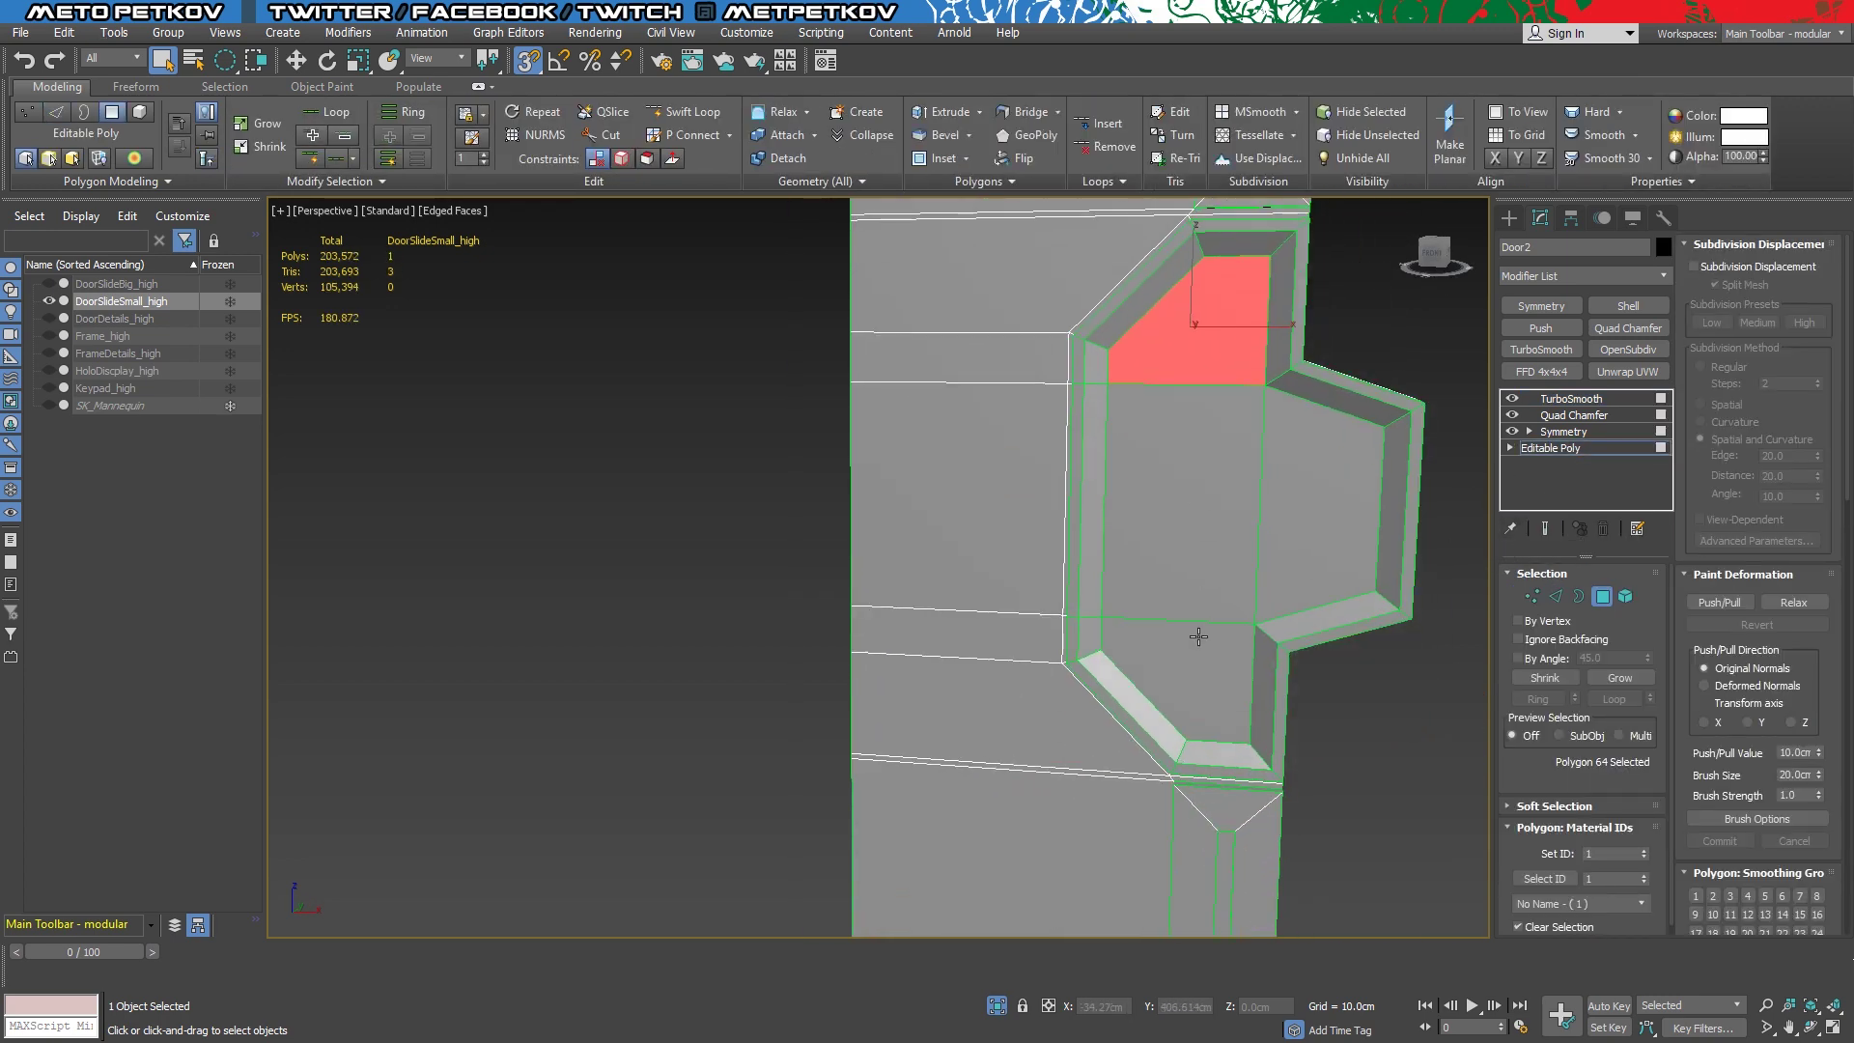
{"action": "scroll", "coordinate": [1673, 708], "scroll_direction": "down", "scroll_amount": 5}
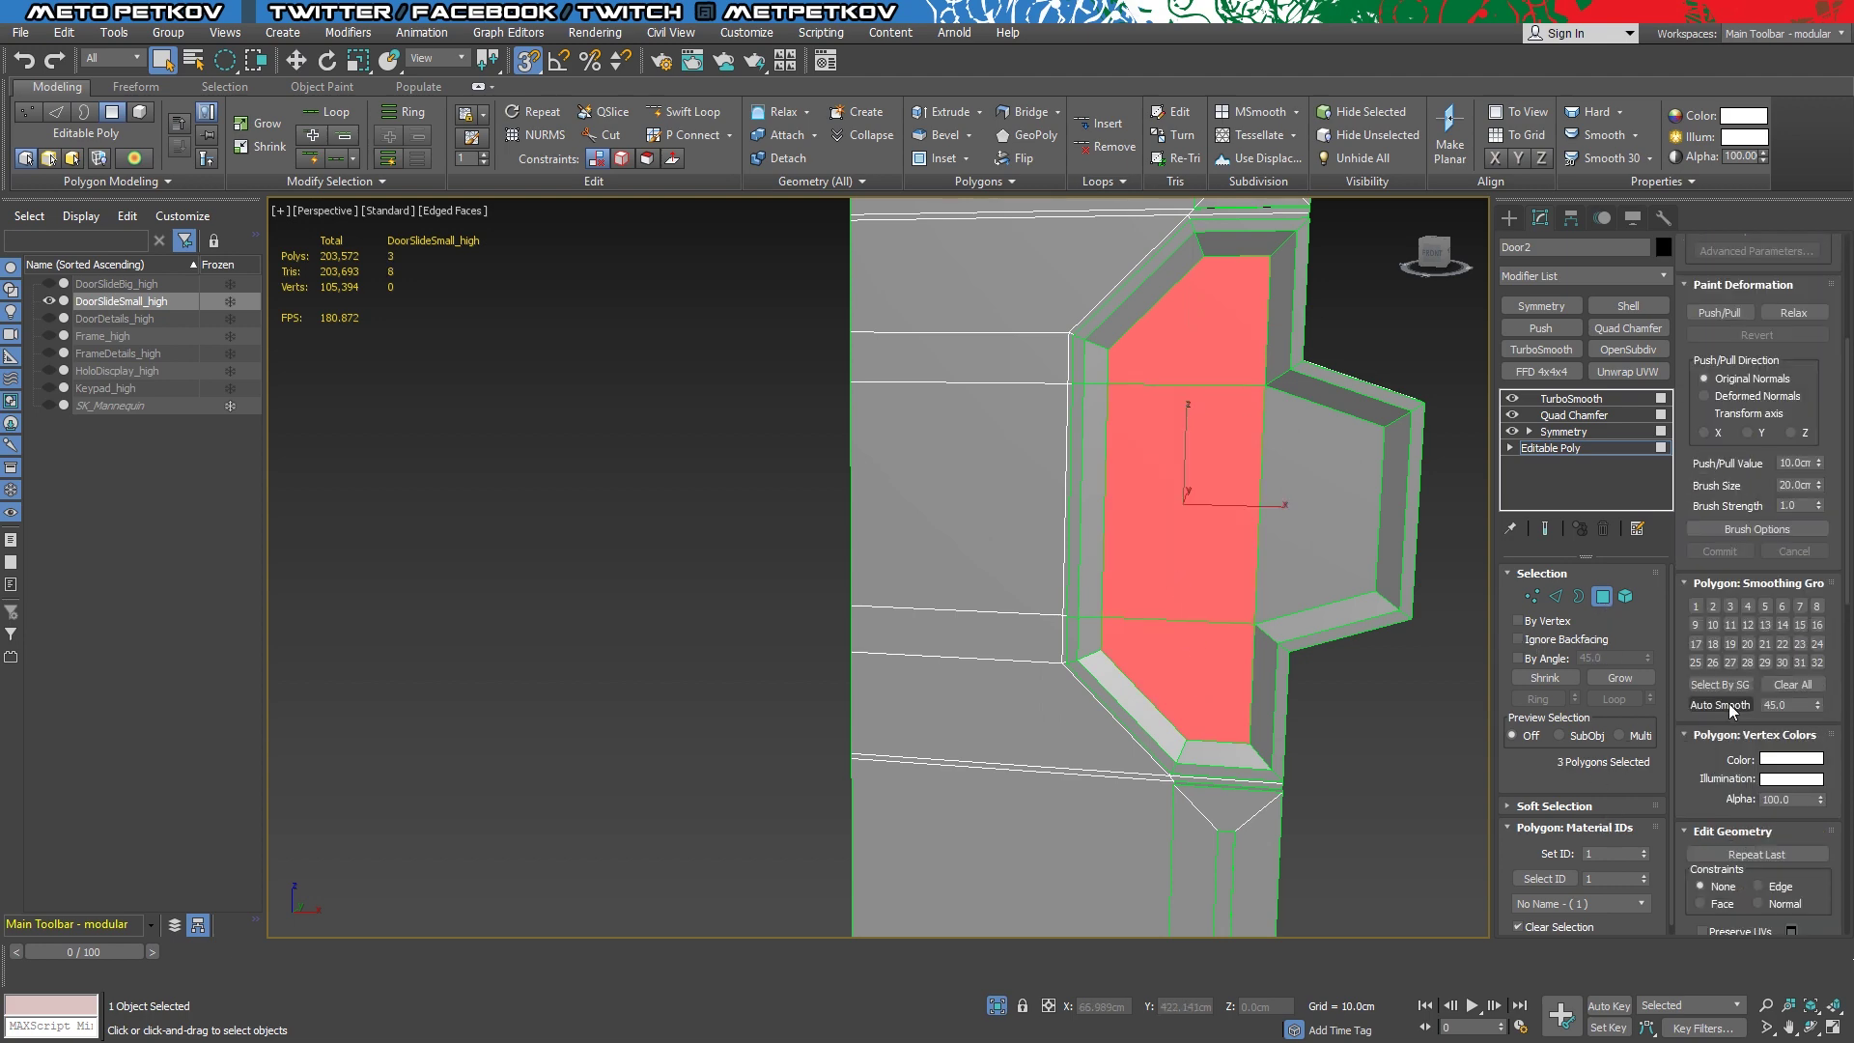
{"action": "left_click", "coordinate": [1544, 529]}
Auto Smooth the polygon on the handle's side and assign it smoothing group 3
{"action": "left_click", "coordinate": [1120, 427]}
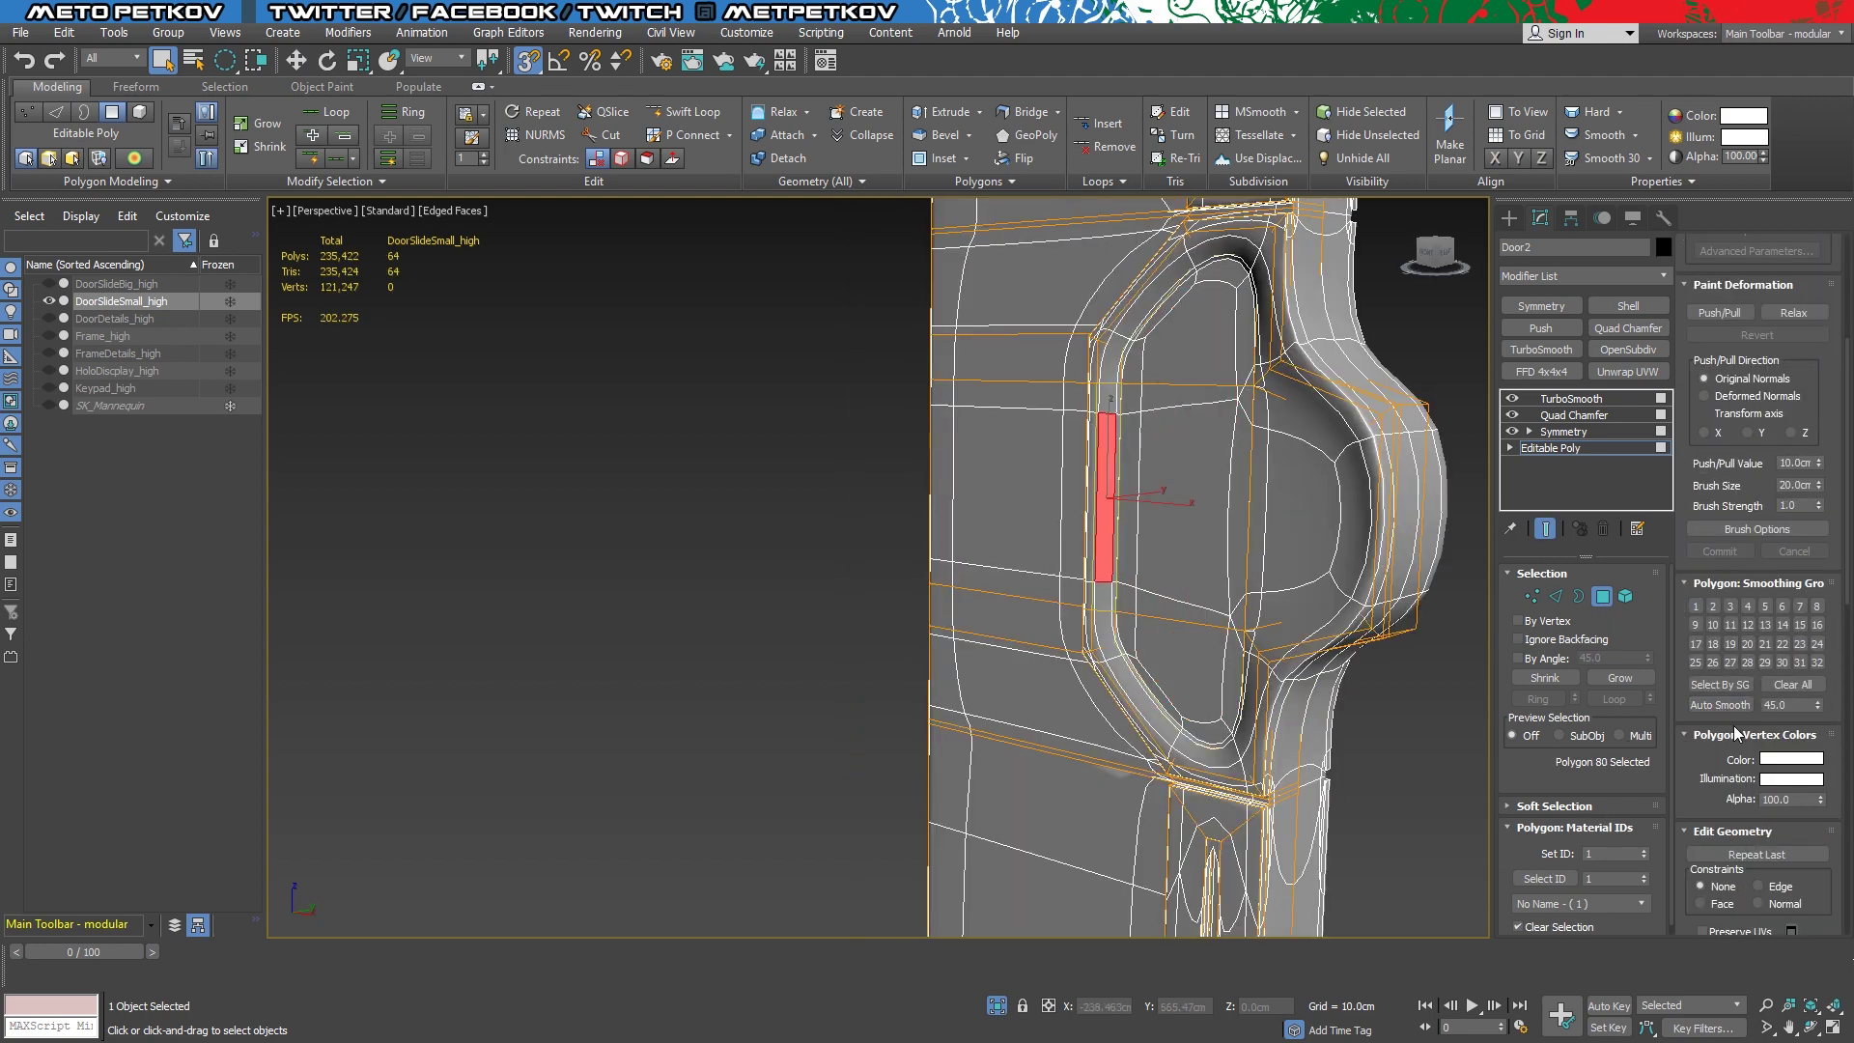
{"action": "middle_click_drag", "start_coordinate": [1266, 621], "coordinate": [1275, 347], "text": "alt"}
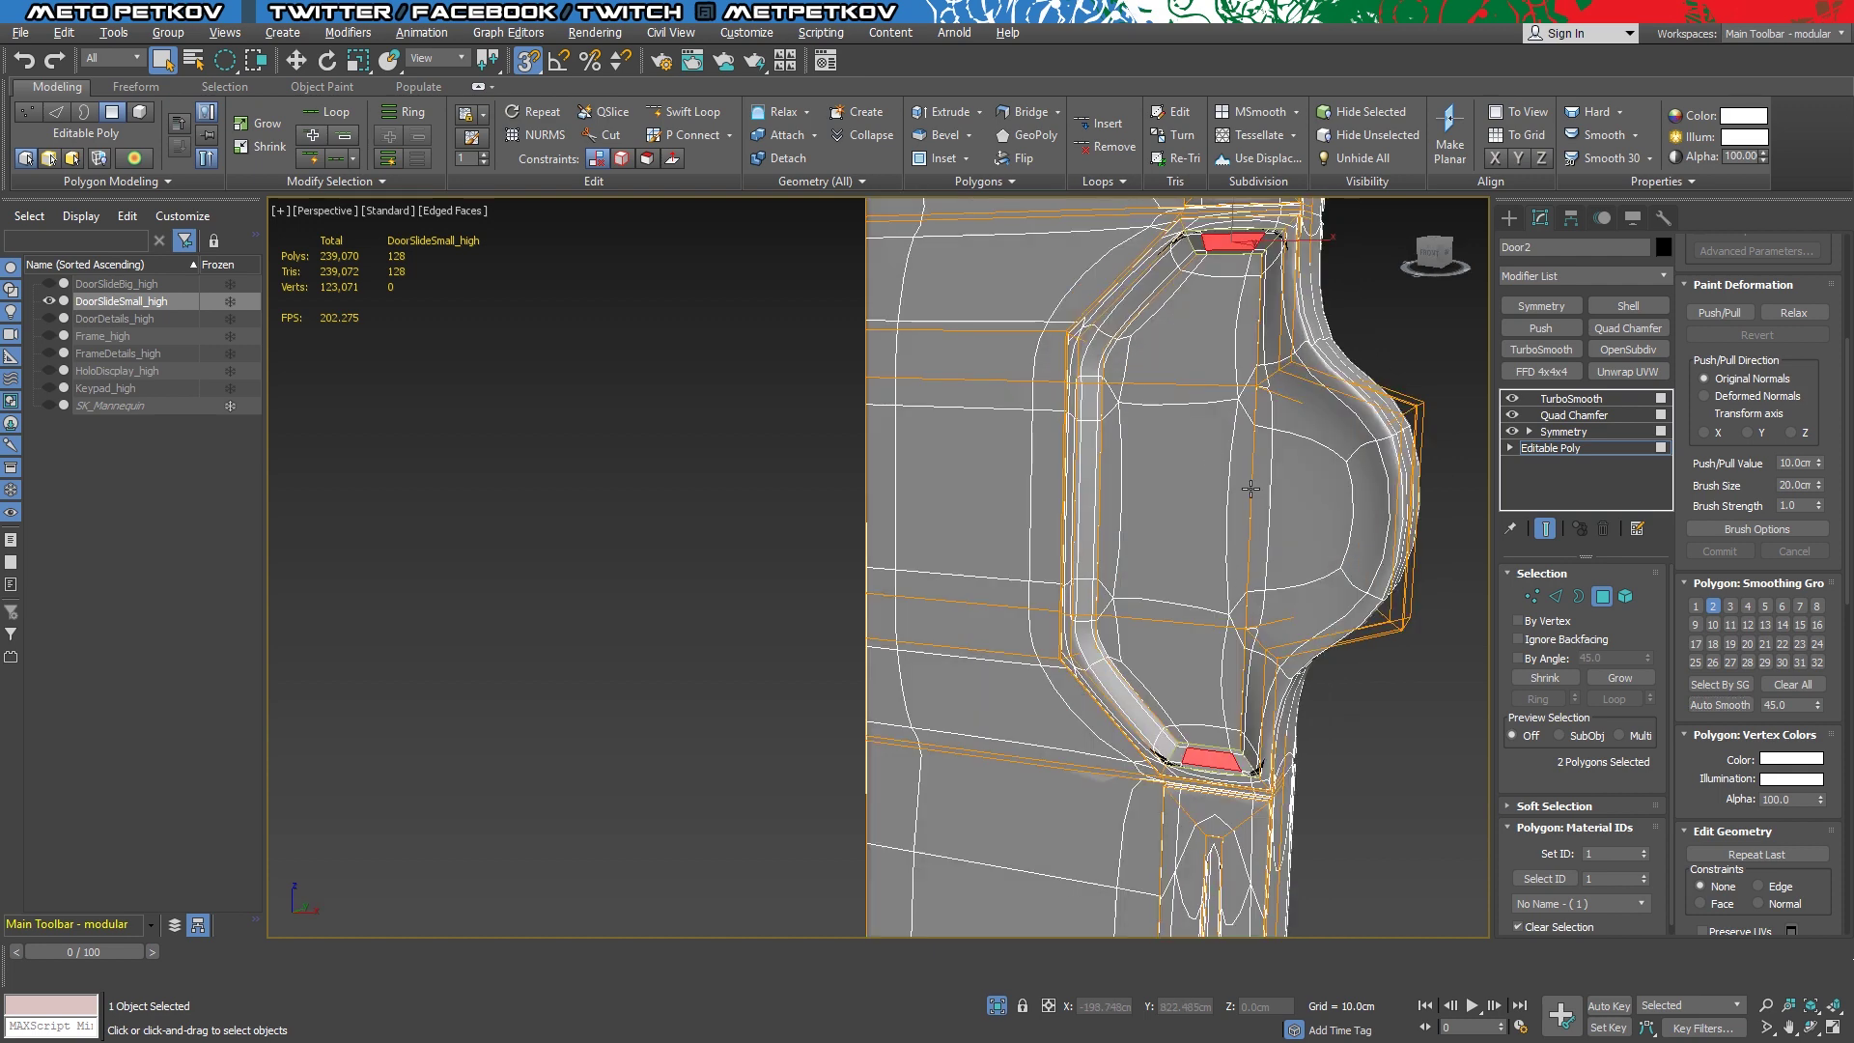
{"action": "left_click", "coordinate": [1275, 348]}
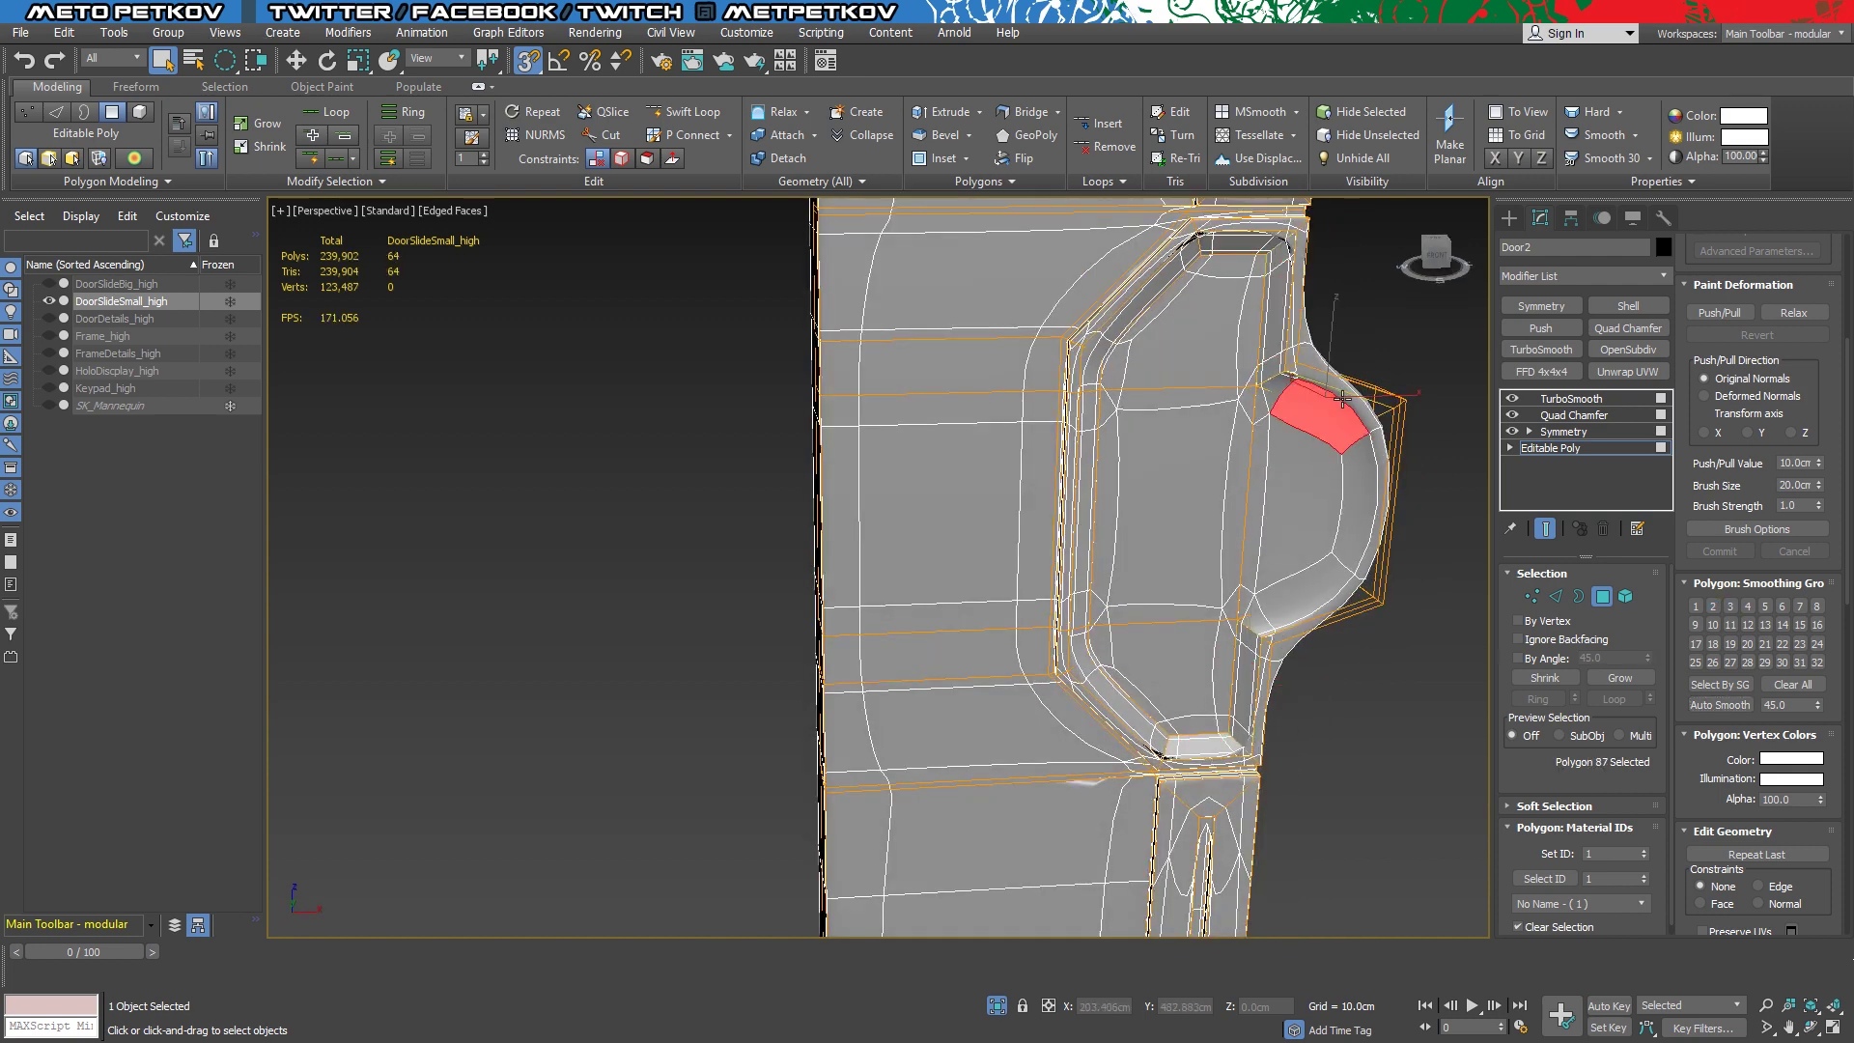
{"action": "left_click", "coordinate": [1730, 710]}
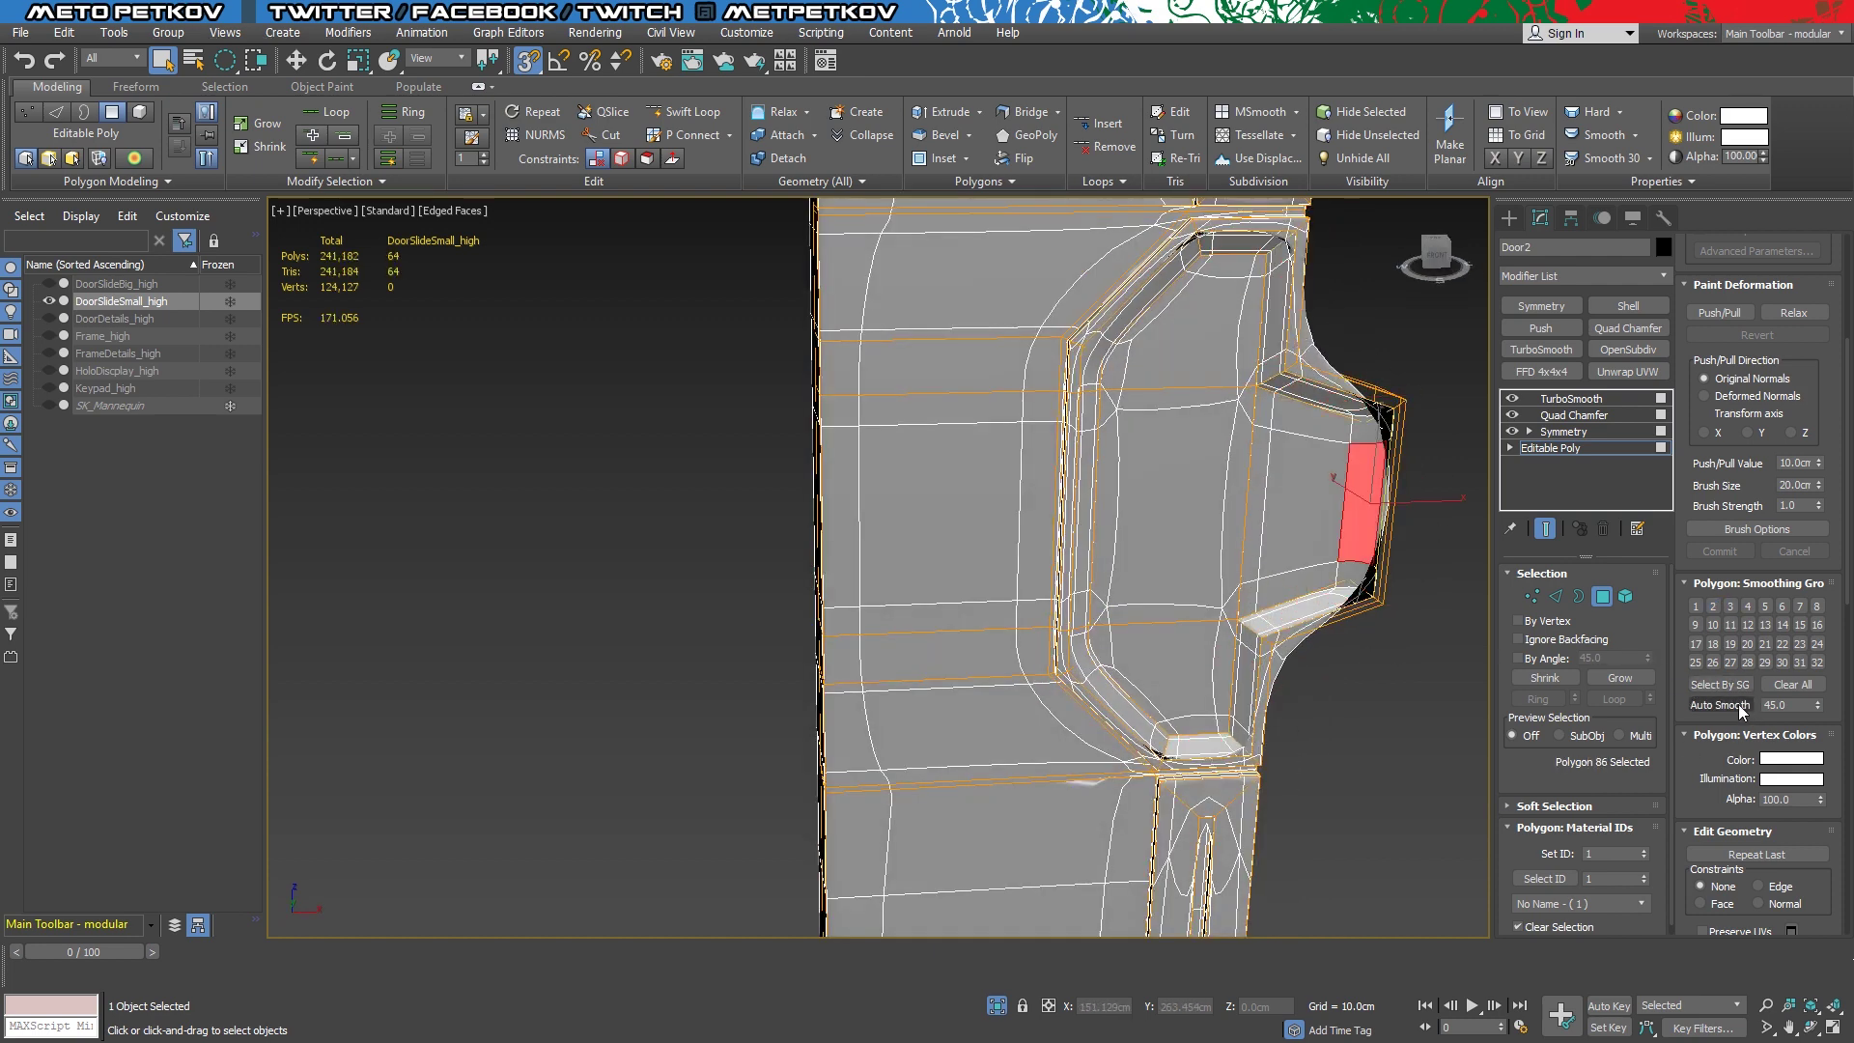
{"action": "left_click", "coordinate": [1741, 712]}
{"action": "middle_click_drag", "start_coordinate": [1255, 502], "coordinate": [1271, 485], "text": "alt"}
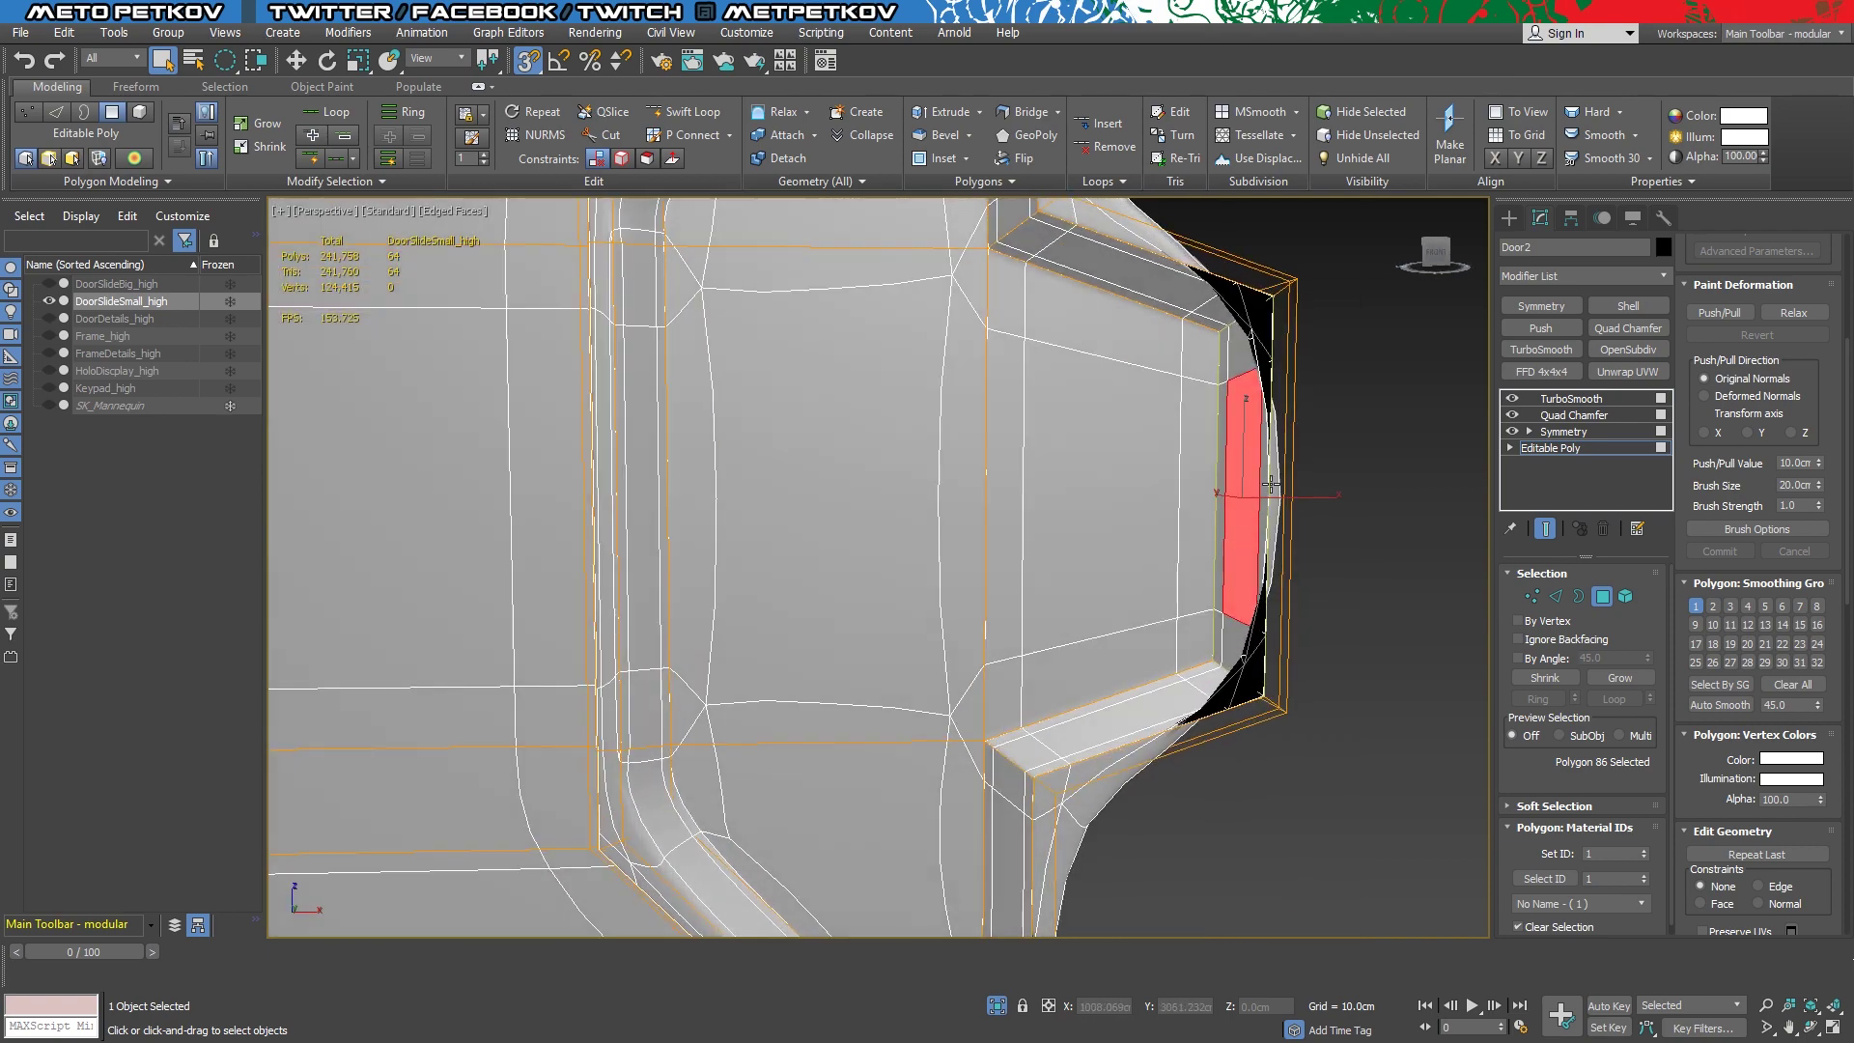
{"action": "left_click", "coordinate": [1730, 605]}
Select the side chamfer strip polygons and put them in smoothing group 2
{"action": "middle_click_drag", "start_coordinate": [1392, 577], "coordinate": [1194, 734], "text": "alt"}
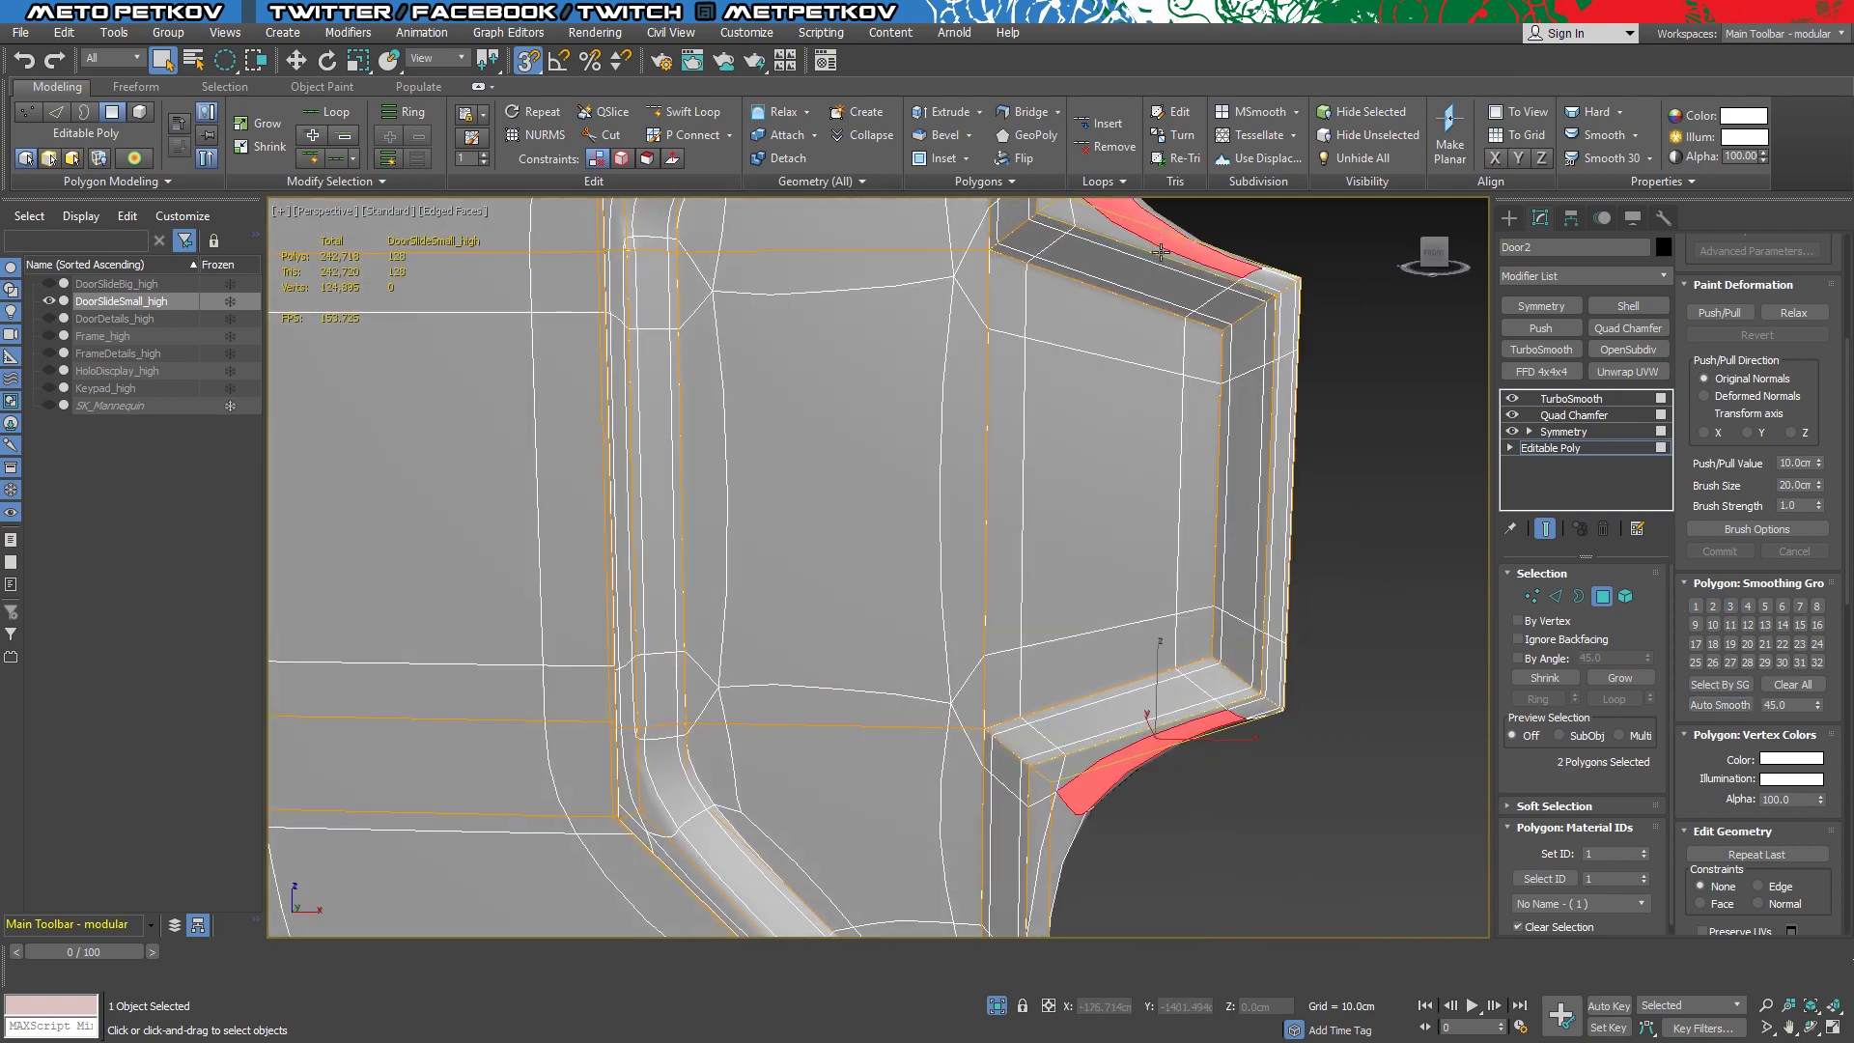
{"action": "scroll", "coordinate": [1161, 251], "scroll_direction": "down", "scroll_amount": 2}
{"action": "scroll", "coordinate": [1293, 635], "scroll_direction": "up", "scroll_amount": 3}
{"action": "middle_click_drag", "start_coordinate": [1255, 579], "coordinate": [956, 517]}
{"action": "left_click", "coordinate": [927, 483]}
{"action": "mouse_move", "coordinate": [1073, 742]}
{"action": "middle_mouse_down", "text": "alt"}
{"action": "mouse_move", "coordinate": [1255, 676]}
{"action": "mouse_move", "coordinate": [1180, 715]}
{"action": "middle_mouse_up", "text": "alt"}
{"action": "left_click", "coordinate": [1720, 705]}
{"action": "left_click", "coordinate": [840, 425]}
{"action": "middle_click_drag", "start_coordinate": [849, 442], "coordinate": [861, 577], "text": "alt"}
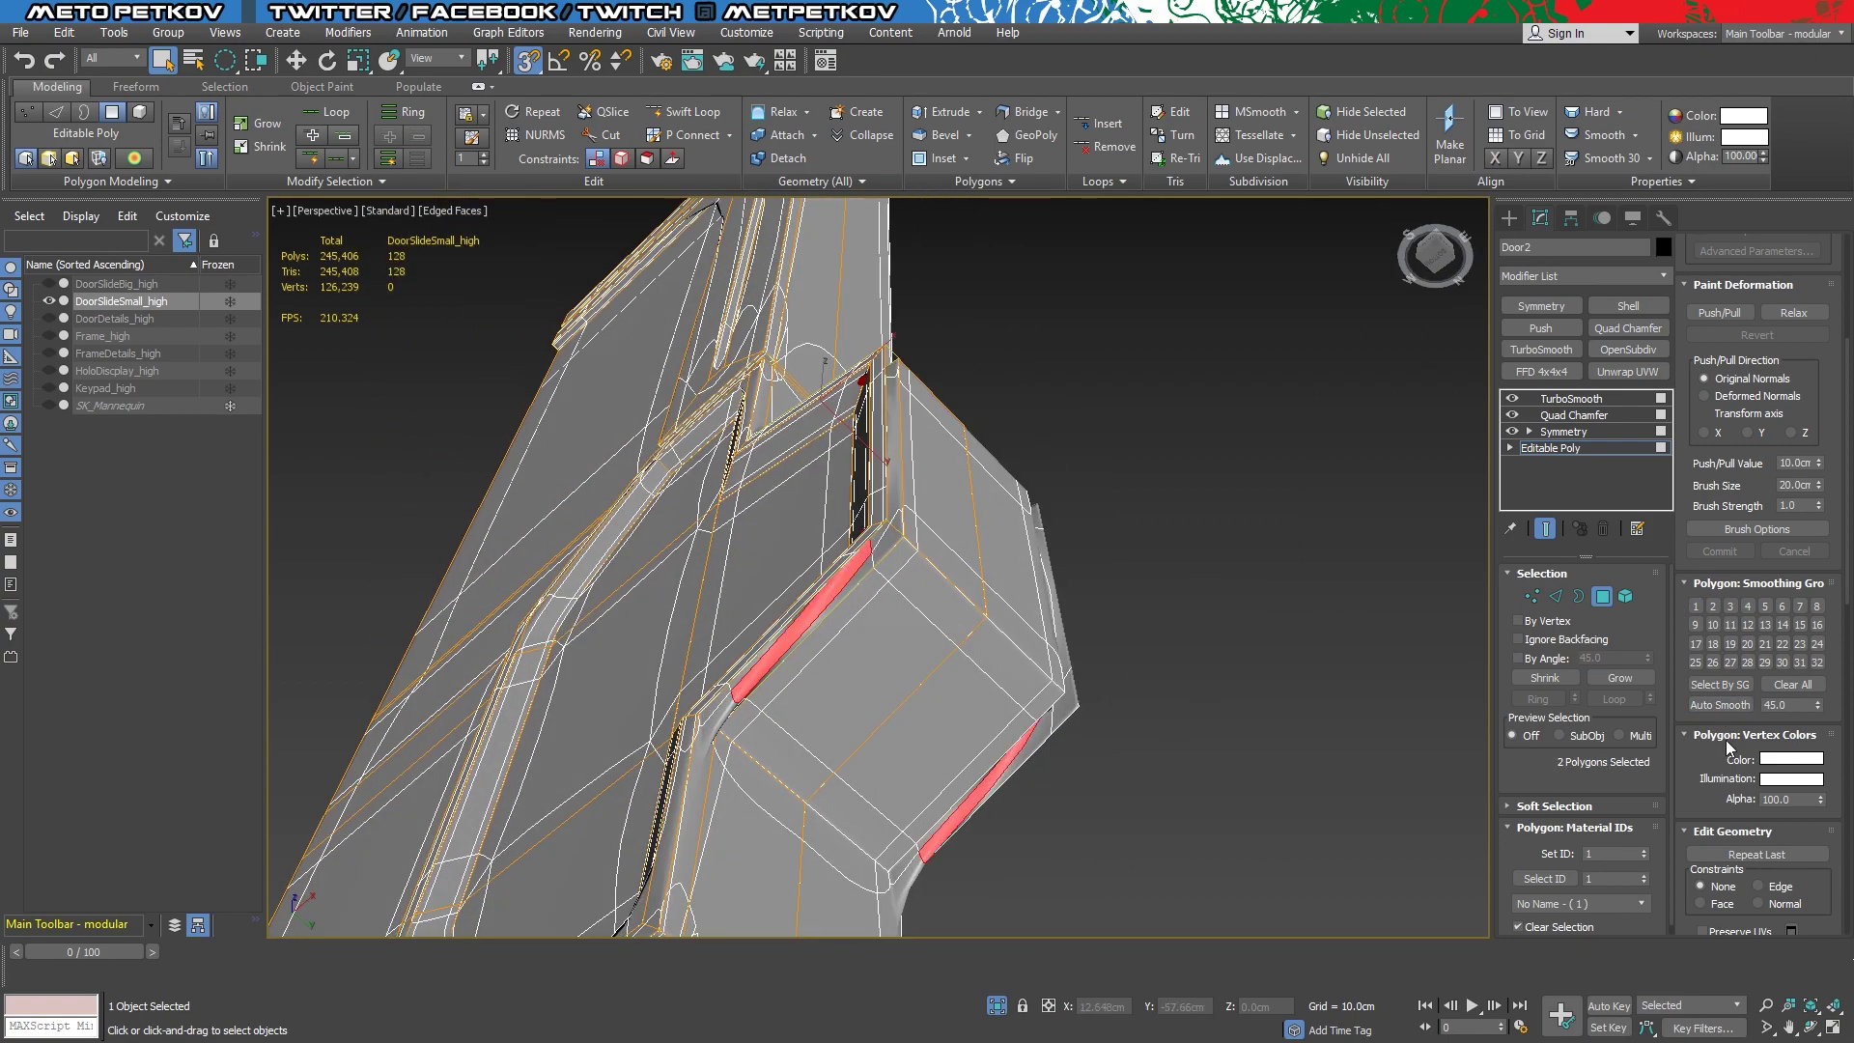
{"action": "left_click", "coordinate": [1713, 605]}
Auto Smooth the corner bevel faces and orbit to check the corner shading
{"action": "mouse_move", "coordinate": [1333, 505]}
{"action": "middle_mouse_down", "text": "alt"}
{"action": "mouse_move", "coordinate": [1286, 653]}
{"action": "mouse_move", "coordinate": [1158, 632]}
{"action": "middle_mouse_up", "text": "alt"}
{"action": "scroll", "coordinate": [1286, 654], "scroll_direction": "up", "scroll_amount": 3}
{"action": "scroll", "coordinate": [1453, 633], "scroll_direction": "up", "scroll_amount": 2}
{"action": "left_click", "coordinate": [1094, 371]}
{"action": "left_click", "coordinate": [1718, 705]}
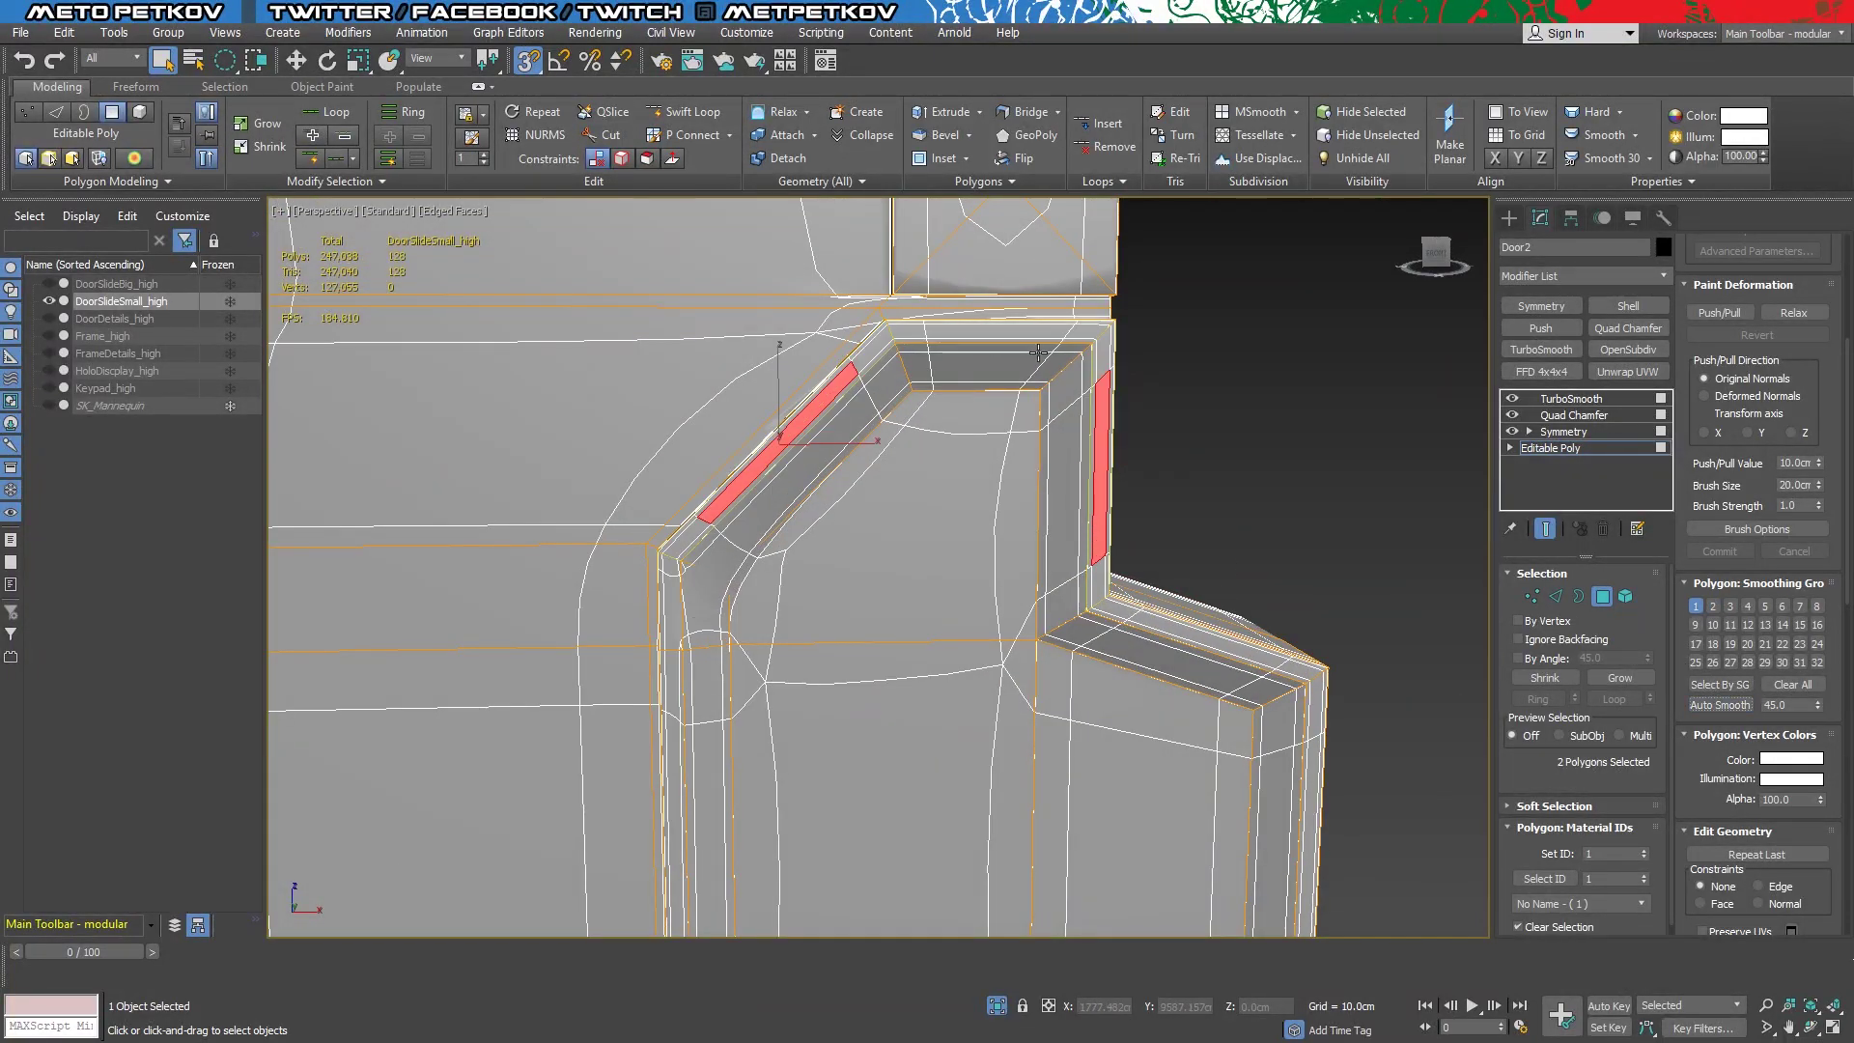
{"action": "mouse_move", "coordinate": [1158, 540]}
{"action": "middle_mouse_down", "text": "alt"}
{"action": "mouse_move", "coordinate": [1001, 298]}
{"action": "mouse_move", "coordinate": [805, 583]}
{"action": "middle_mouse_up", "text": "alt"}
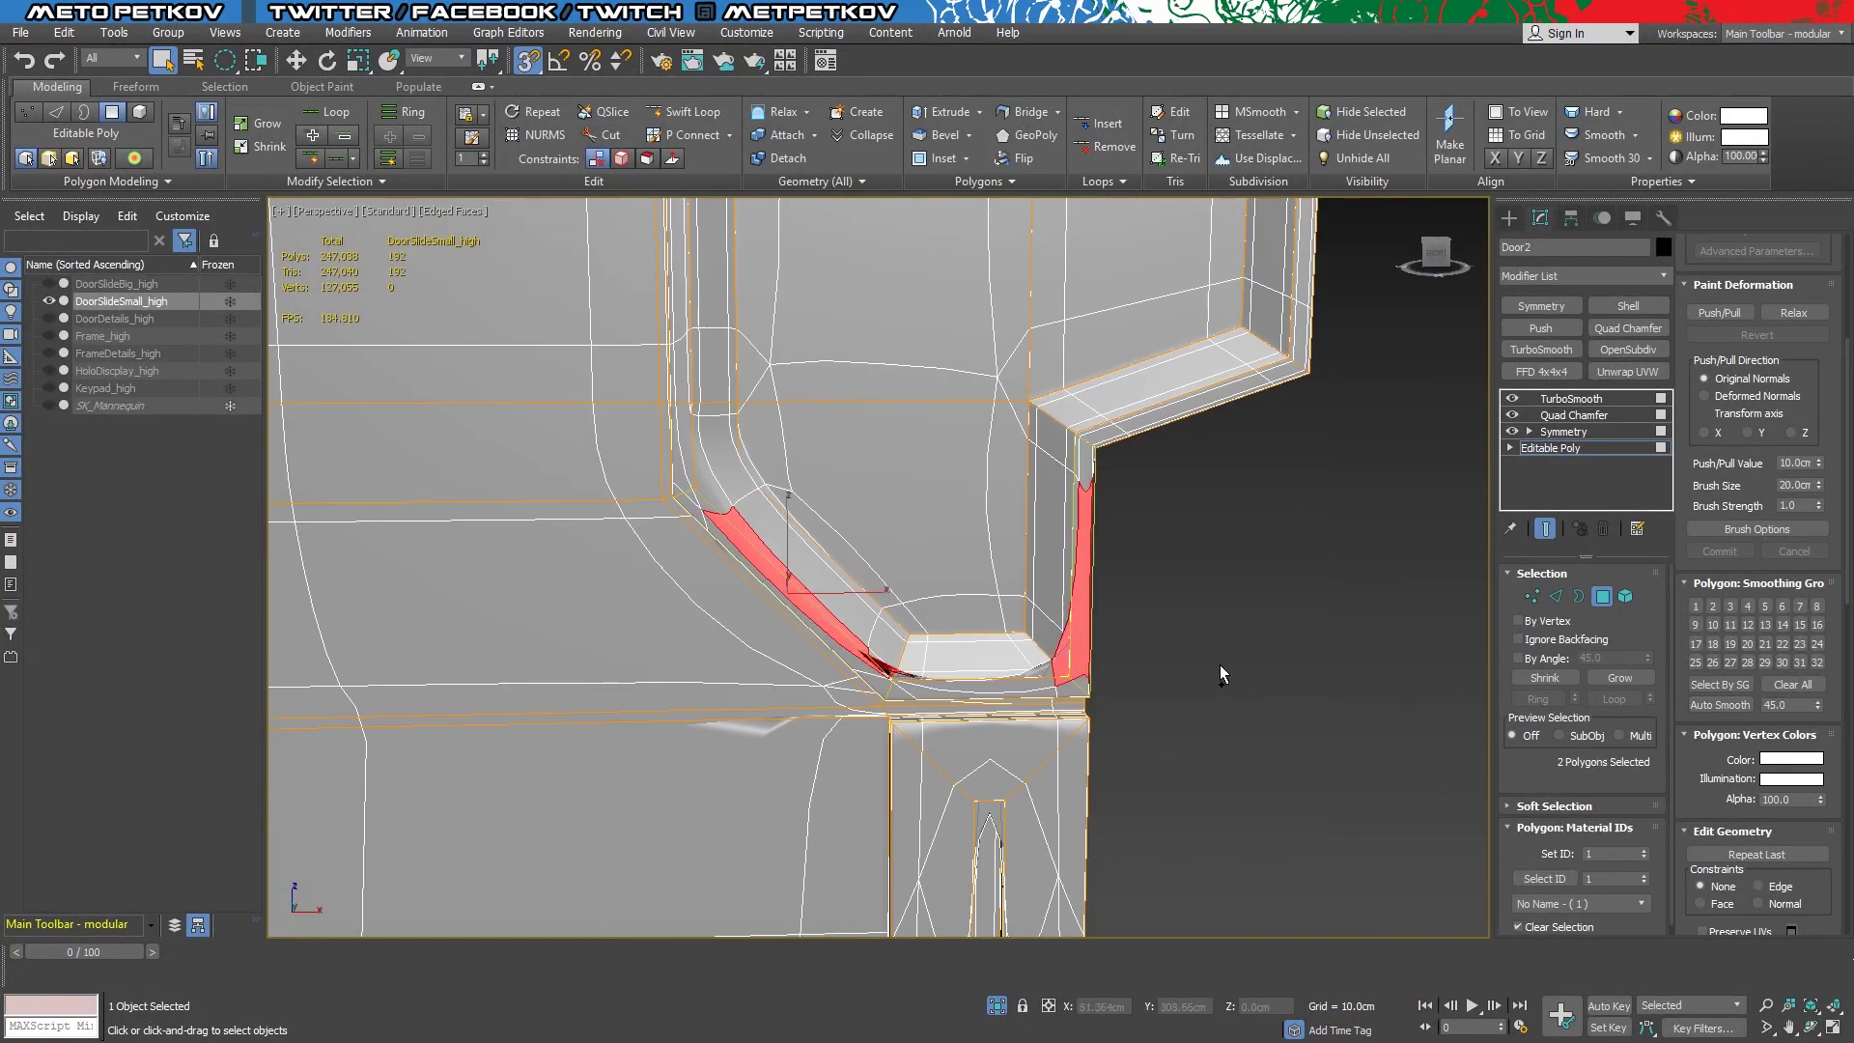
{"action": "middle_click_drag", "start_coordinate": [1186, 676], "coordinate": [724, 520], "text": "alt"}
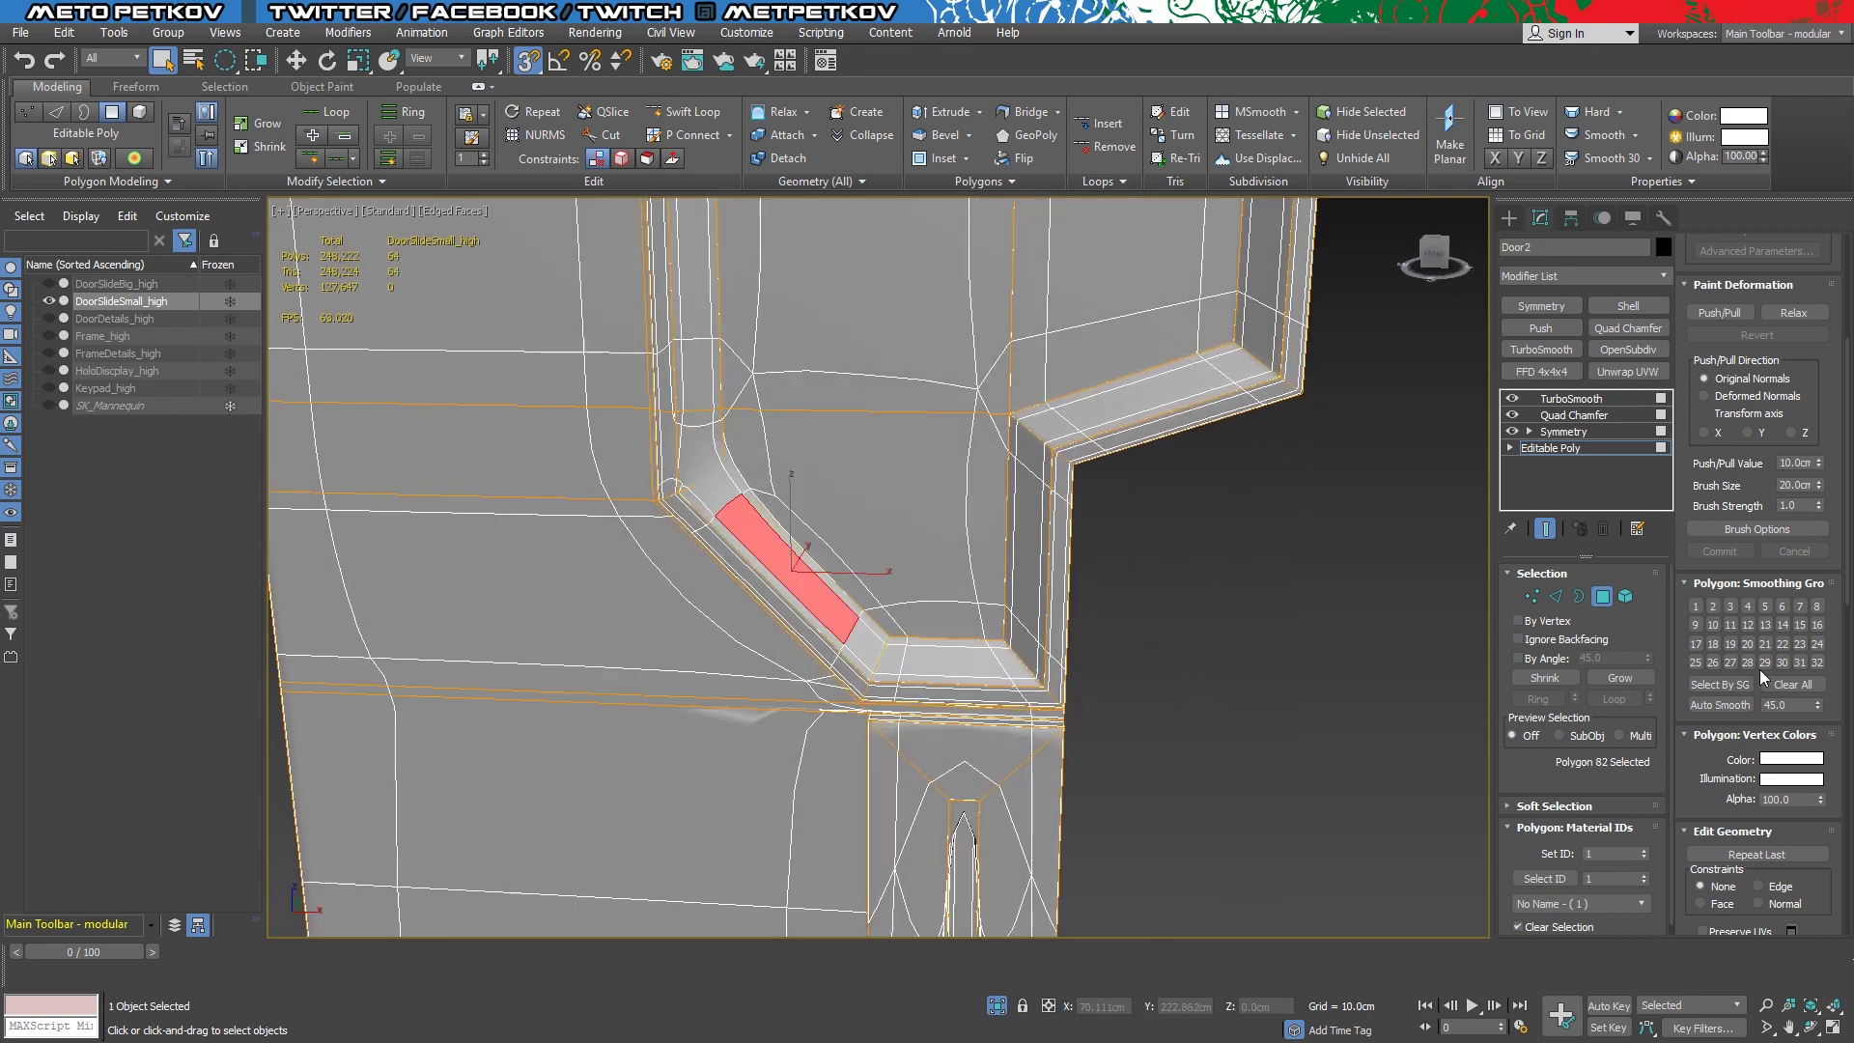
Compare the cage and the TurboSmooth result on the door corner
{"action": "left_click", "coordinate": [1545, 528]}
{"action": "middle_click_drag", "start_coordinate": [1452, 530], "coordinate": [1107, 640], "text": "alt"}
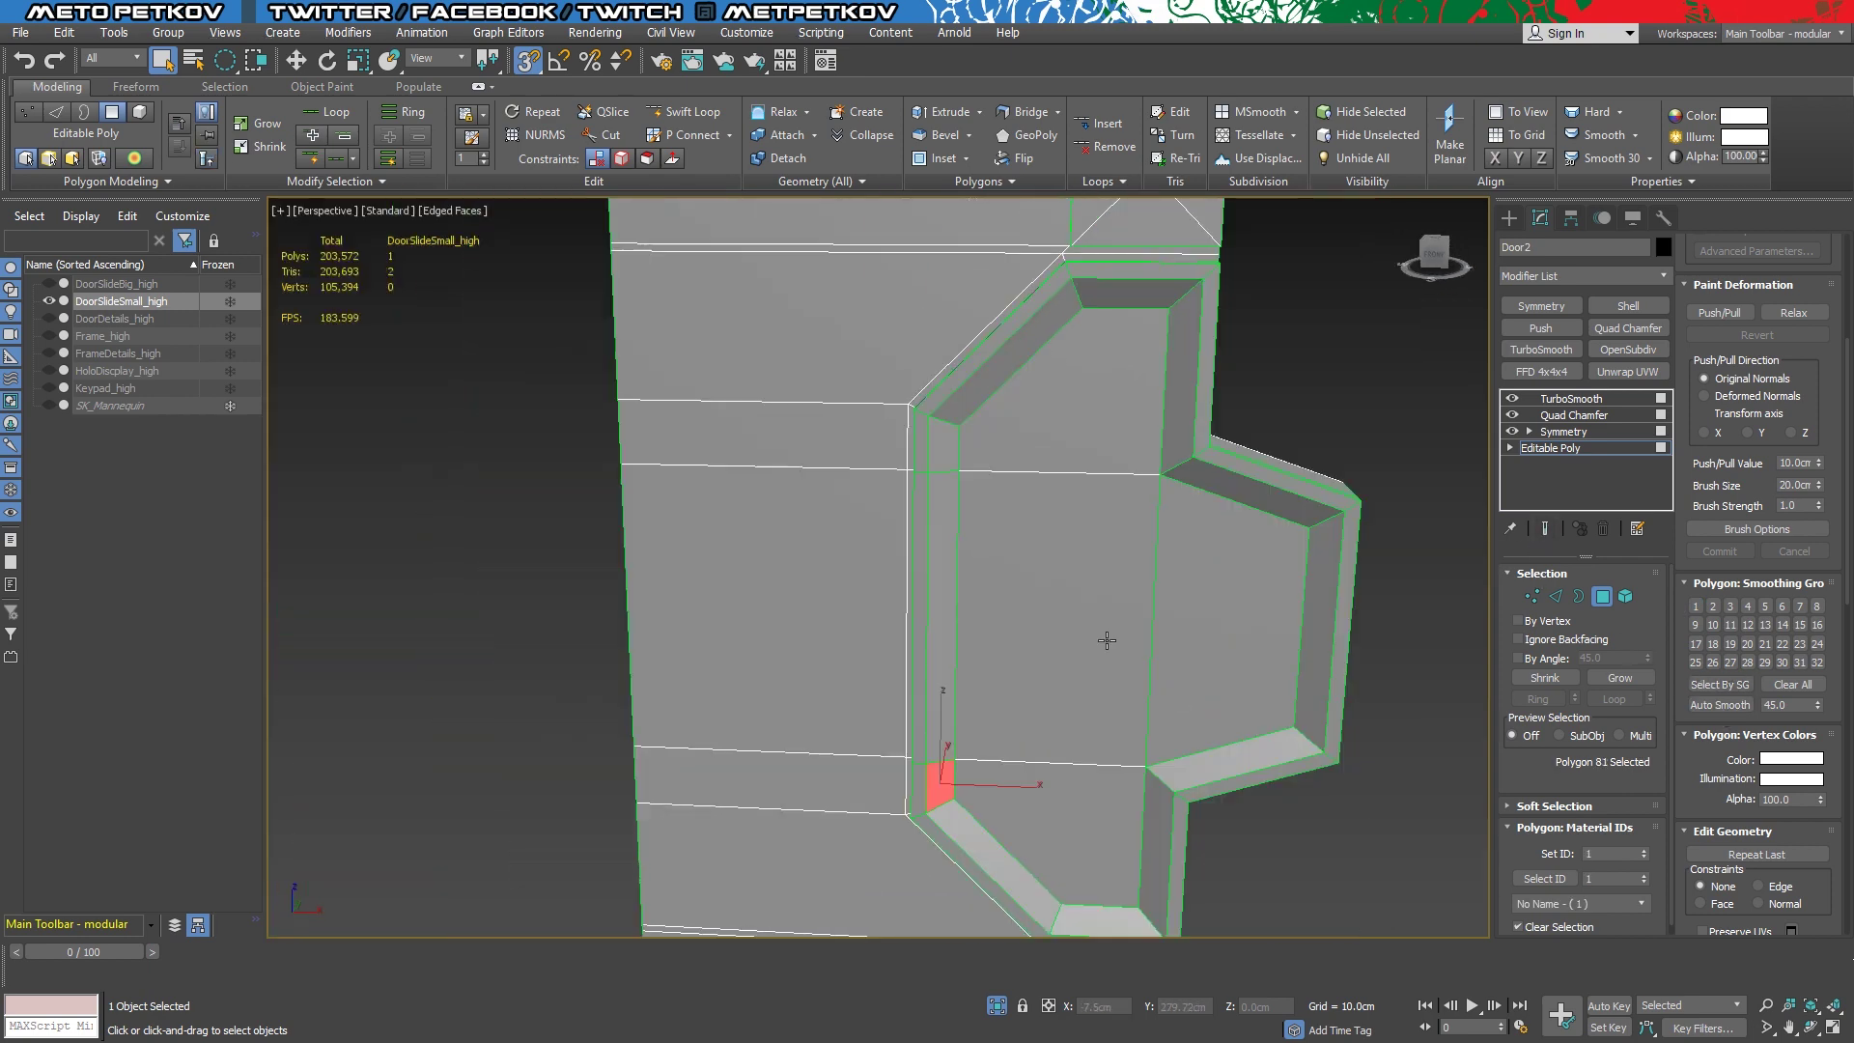
{"action": "left_click", "coordinate": [1545, 528]}
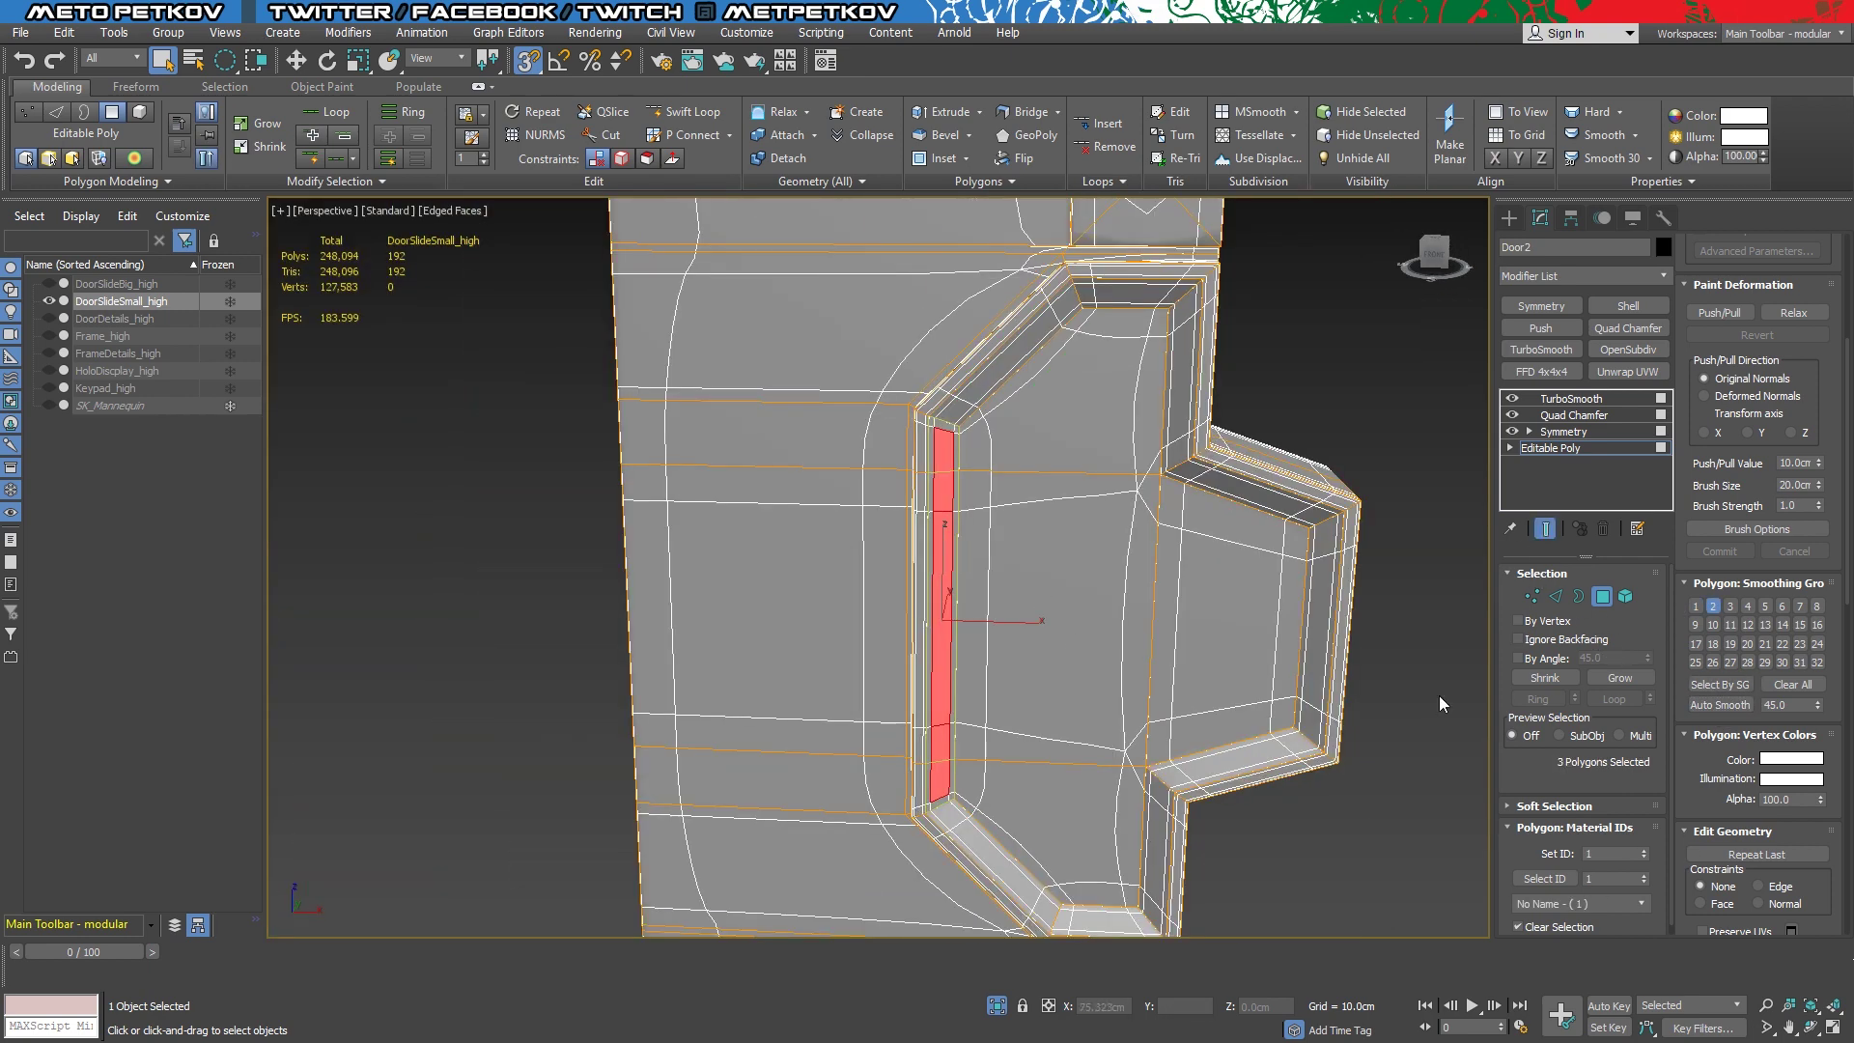
{"action": "left_click", "coordinate": [1400, 772]}
{"action": "mouse_move", "coordinate": [1354, 852]}
{"action": "middle_mouse_down", "text": "alt"}
{"action": "mouse_move", "coordinate": [1450, 780]}
{"action": "mouse_move", "coordinate": [1293, 848]}
{"action": "mouse_move", "coordinate": [1346, 877]}
{"action": "mouse_move", "coordinate": [1579, 523]}
{"action": "middle_mouse_up", "text": "alt"}
{"action": "key", "text": "F4"}
{"action": "mouse_move", "coordinate": [1382, 695]}
{"action": "middle_mouse_down", "text": "alt"}
{"action": "mouse_move", "coordinate": [1225, 761]}
{"action": "mouse_move", "coordinate": [1333, 799]}
{"action": "mouse_move", "coordinate": [1349, 828]}
{"action": "mouse_move", "coordinate": [1296, 673]}
{"action": "middle_mouse_up", "text": "alt"}
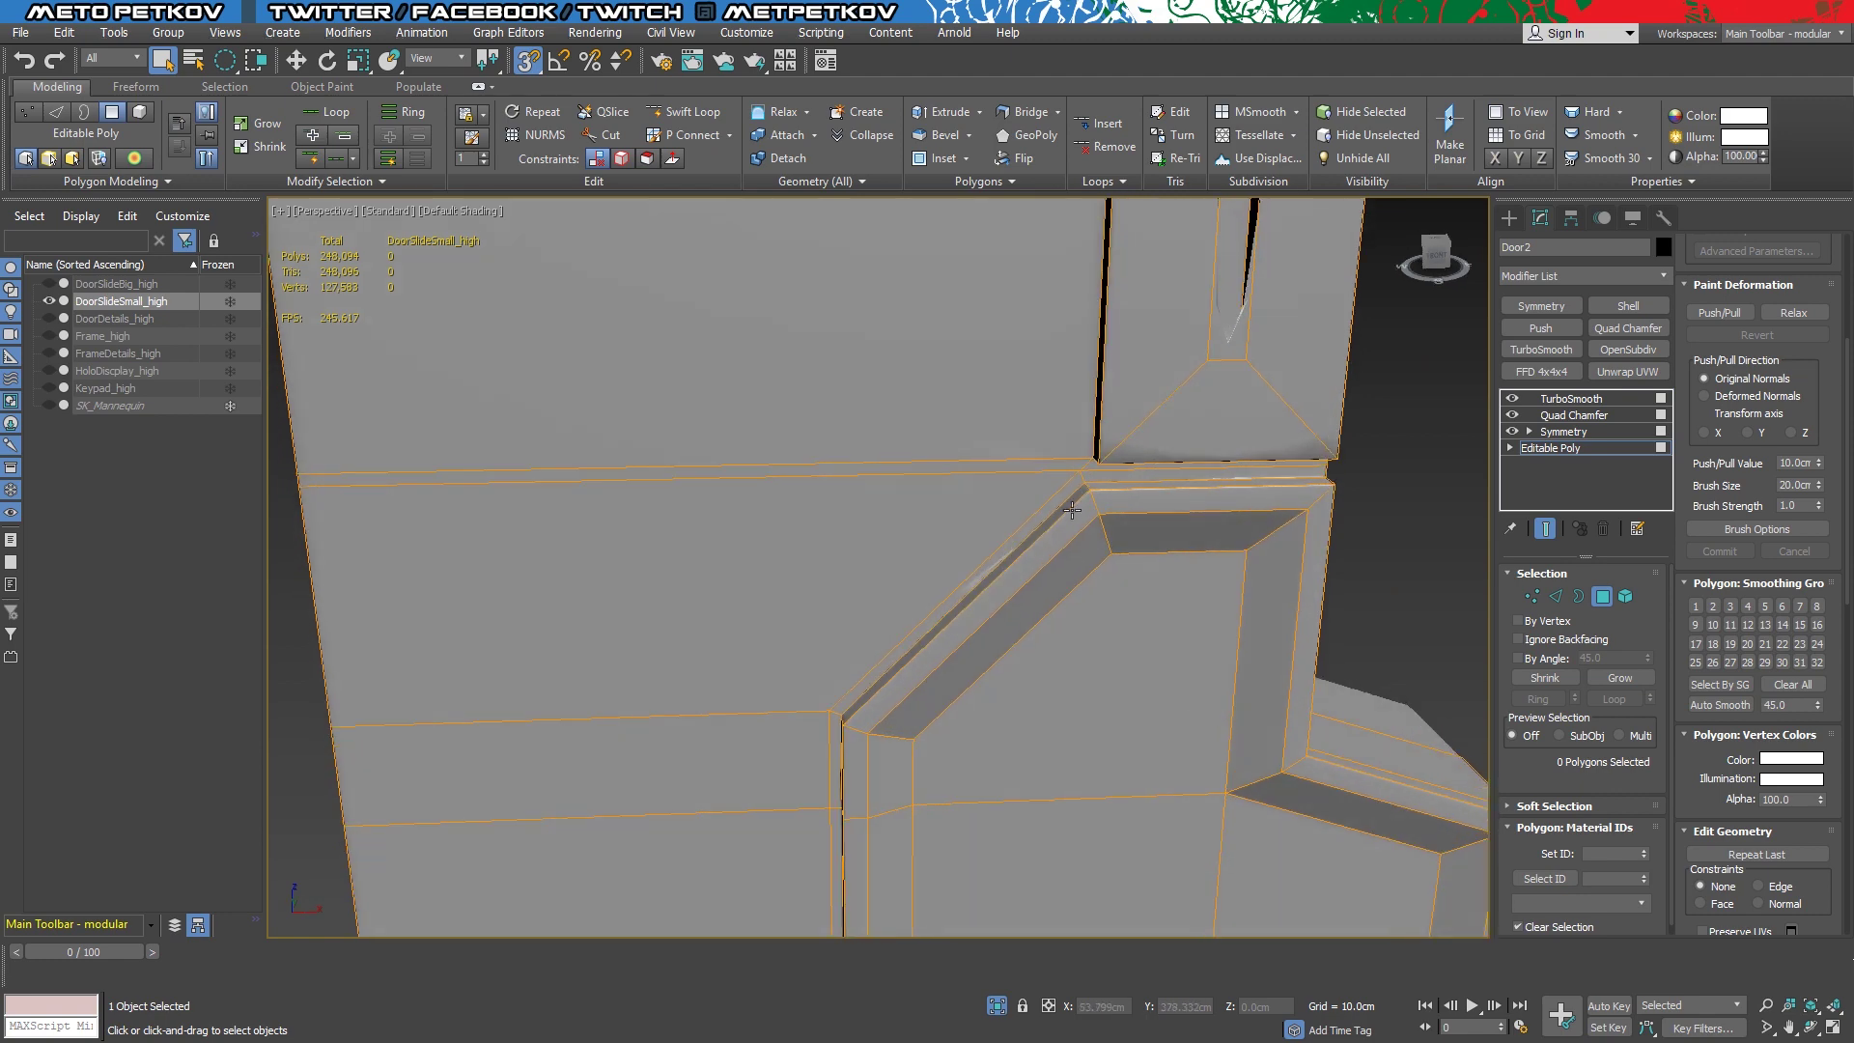
Select four bevel polygons on the door corner in the cage view
{"action": "left_click", "coordinate": [676, 599]}
{"action": "left_click", "coordinate": [956, 589], "text": "ctrl"}
{"action": "left_click", "coordinate": [1545, 528]}
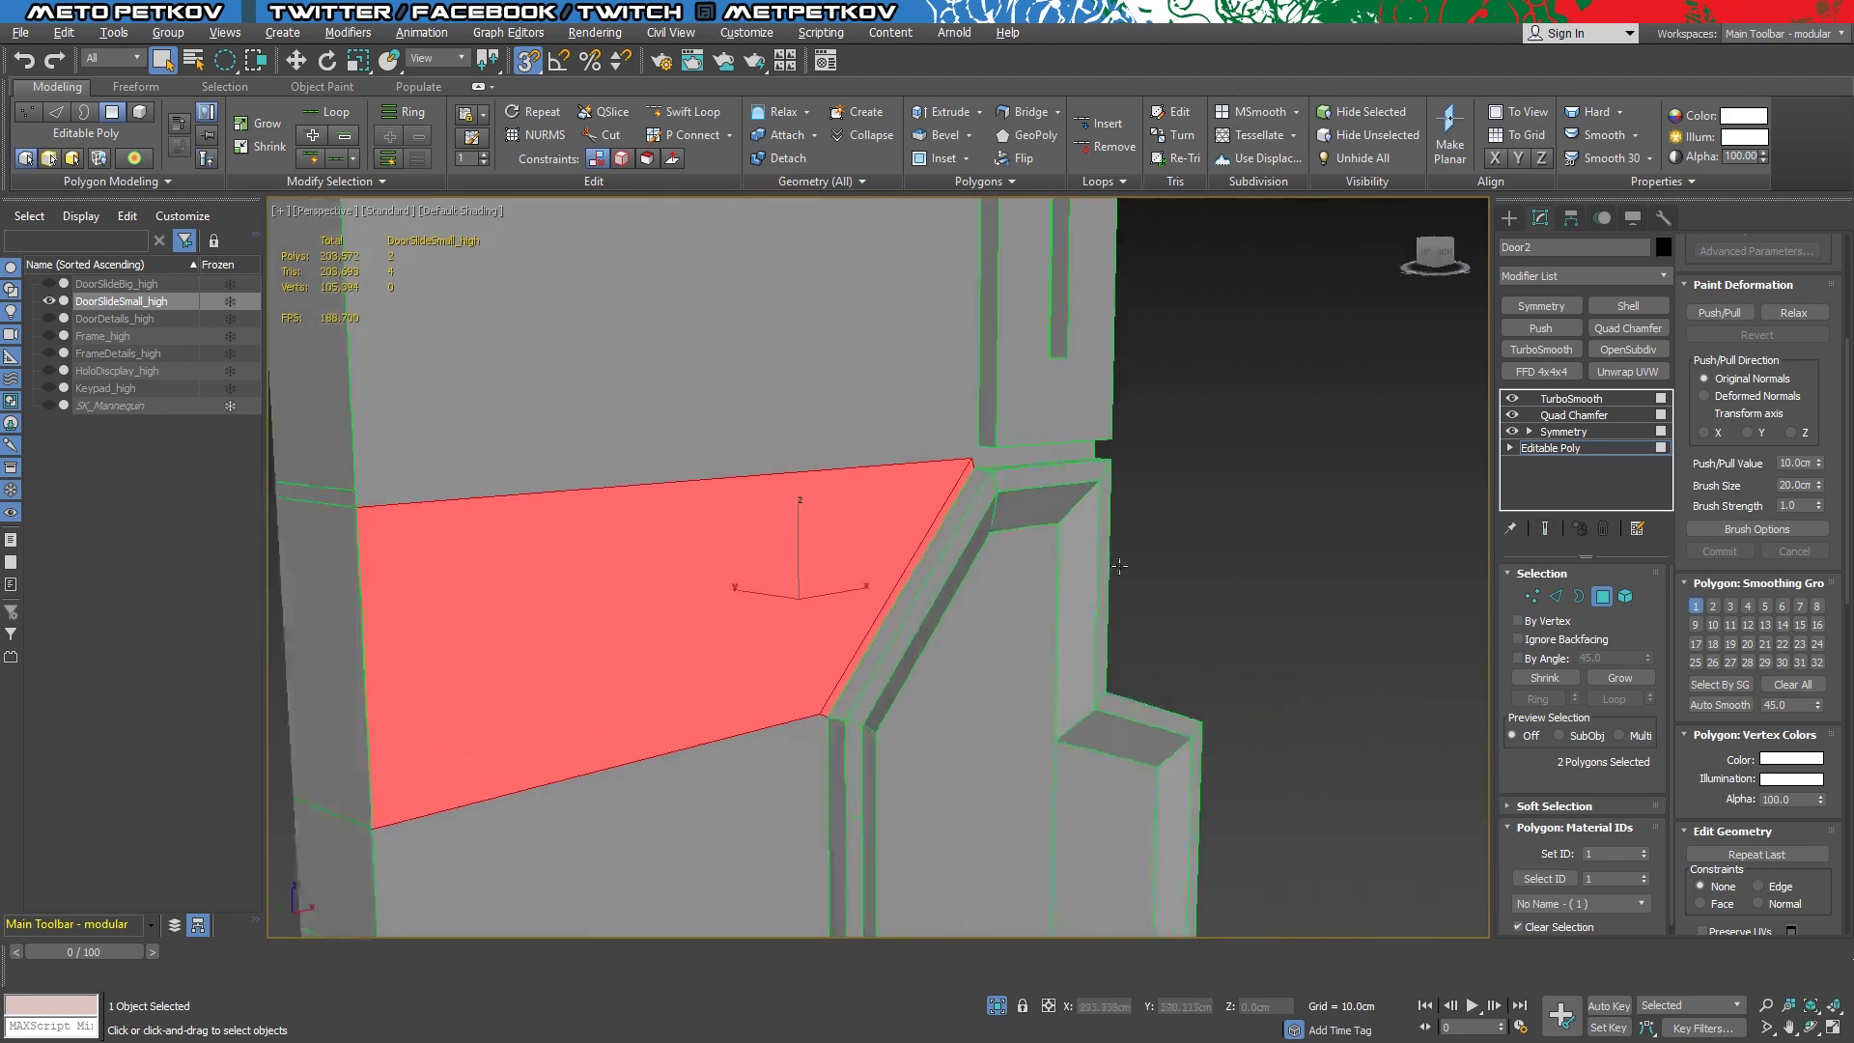
{"action": "middle_click_drag", "start_coordinate": [1029, 589], "coordinate": [1072, 579], "text": "alt"}
{"action": "middle_click_drag", "start_coordinate": [1148, 781], "coordinate": [1101, 612], "text": "alt"}
{"action": "key", "text": "F4"}
{"action": "scroll", "coordinate": [1056, 600], "scroll_direction": "up", "scroll_amount": 3}
{"action": "left_click", "coordinate": [1075, 710], "text": "ctrl"}
{"action": "scroll", "coordinate": [990, 662], "scroll_direction": "down", "scroll_amount": 2}
{"action": "mouse_move", "coordinate": [1074, 710]}
{"action": "middle_mouse_down", "text": "alt"}
{"action": "mouse_move", "coordinate": [989, 661]}
{"action": "mouse_move", "coordinate": [1096, 618]}
{"action": "middle_mouse_up", "text": "alt"}
{"action": "scroll", "coordinate": [982, 625], "scroll_direction": "up", "scroll_amount": 2}
{"action": "scroll", "coordinate": [982, 626], "scroll_direction": "up", "scroll_amount": 4}
{"action": "left_click", "coordinate": [1096, 619], "text": "ctrl"}
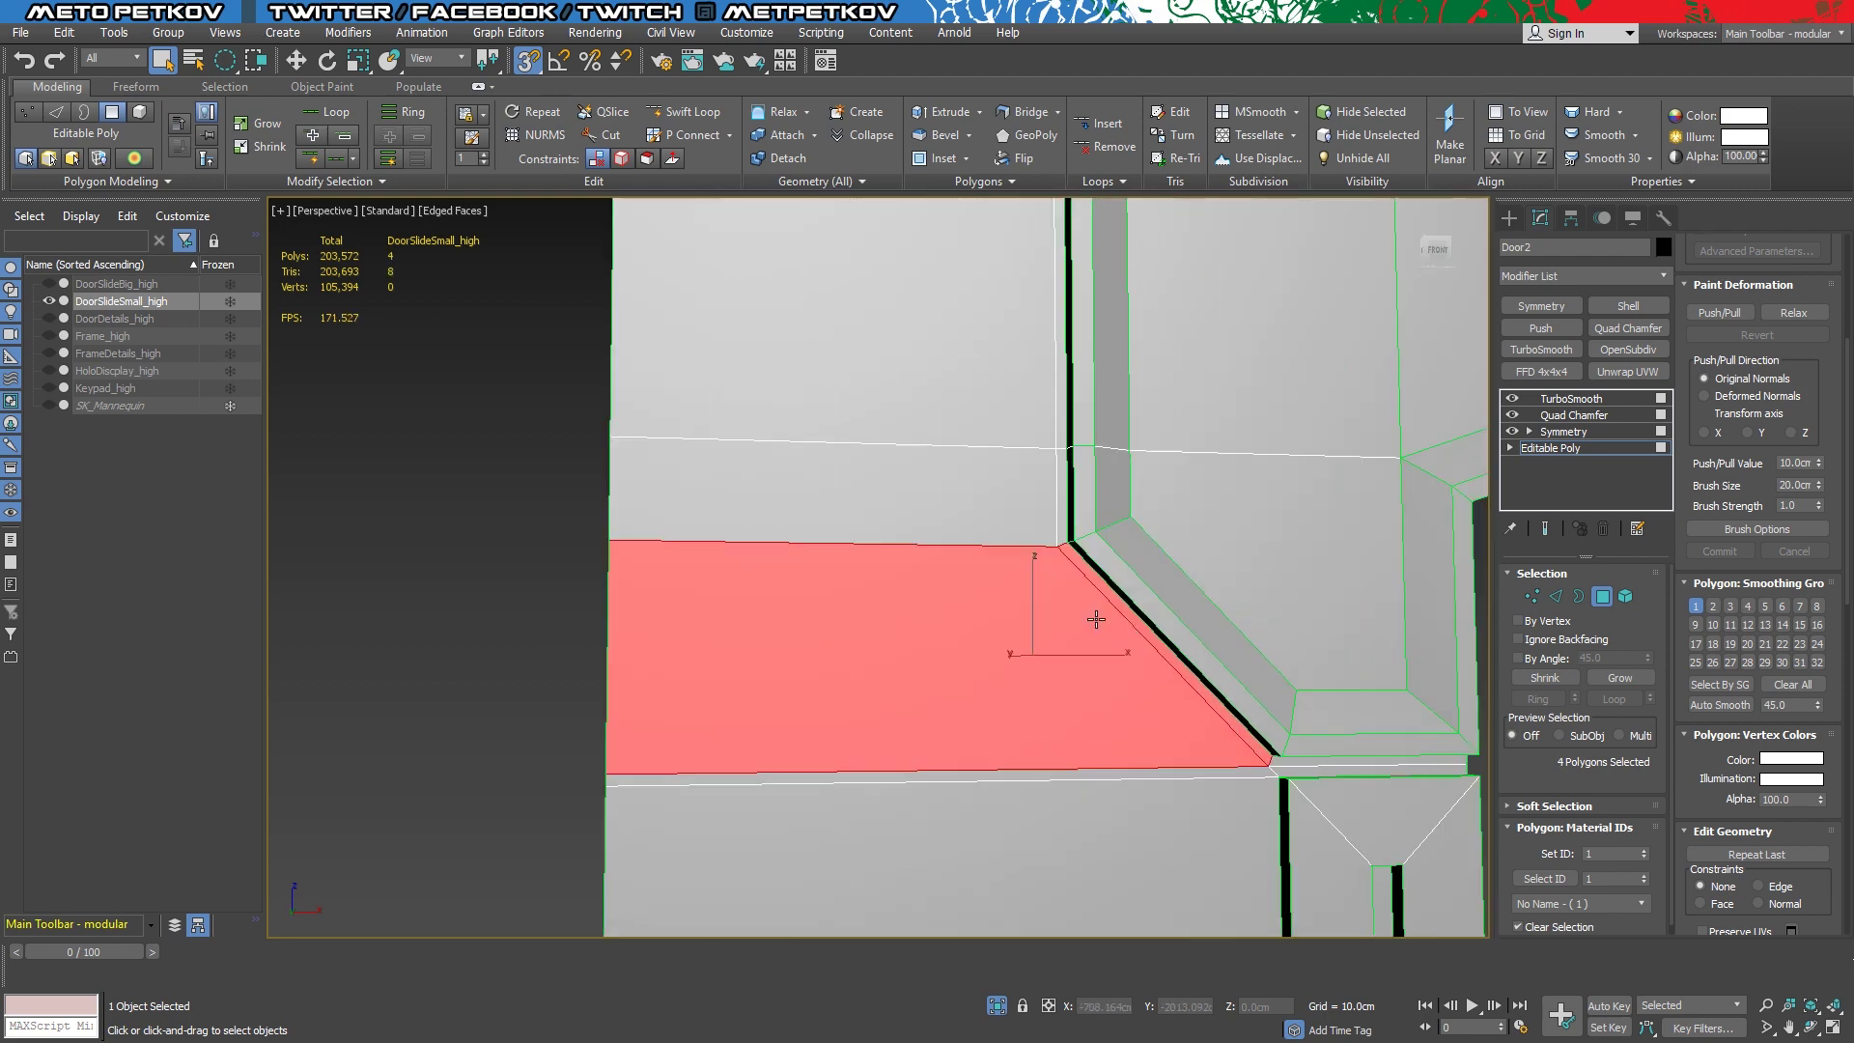
Select the upper panel polygons, then clear the polygon selection
{"action": "left_click", "coordinate": [952, 435]}
{"action": "left_click", "coordinate": [971, 400], "text": "ctrl"}
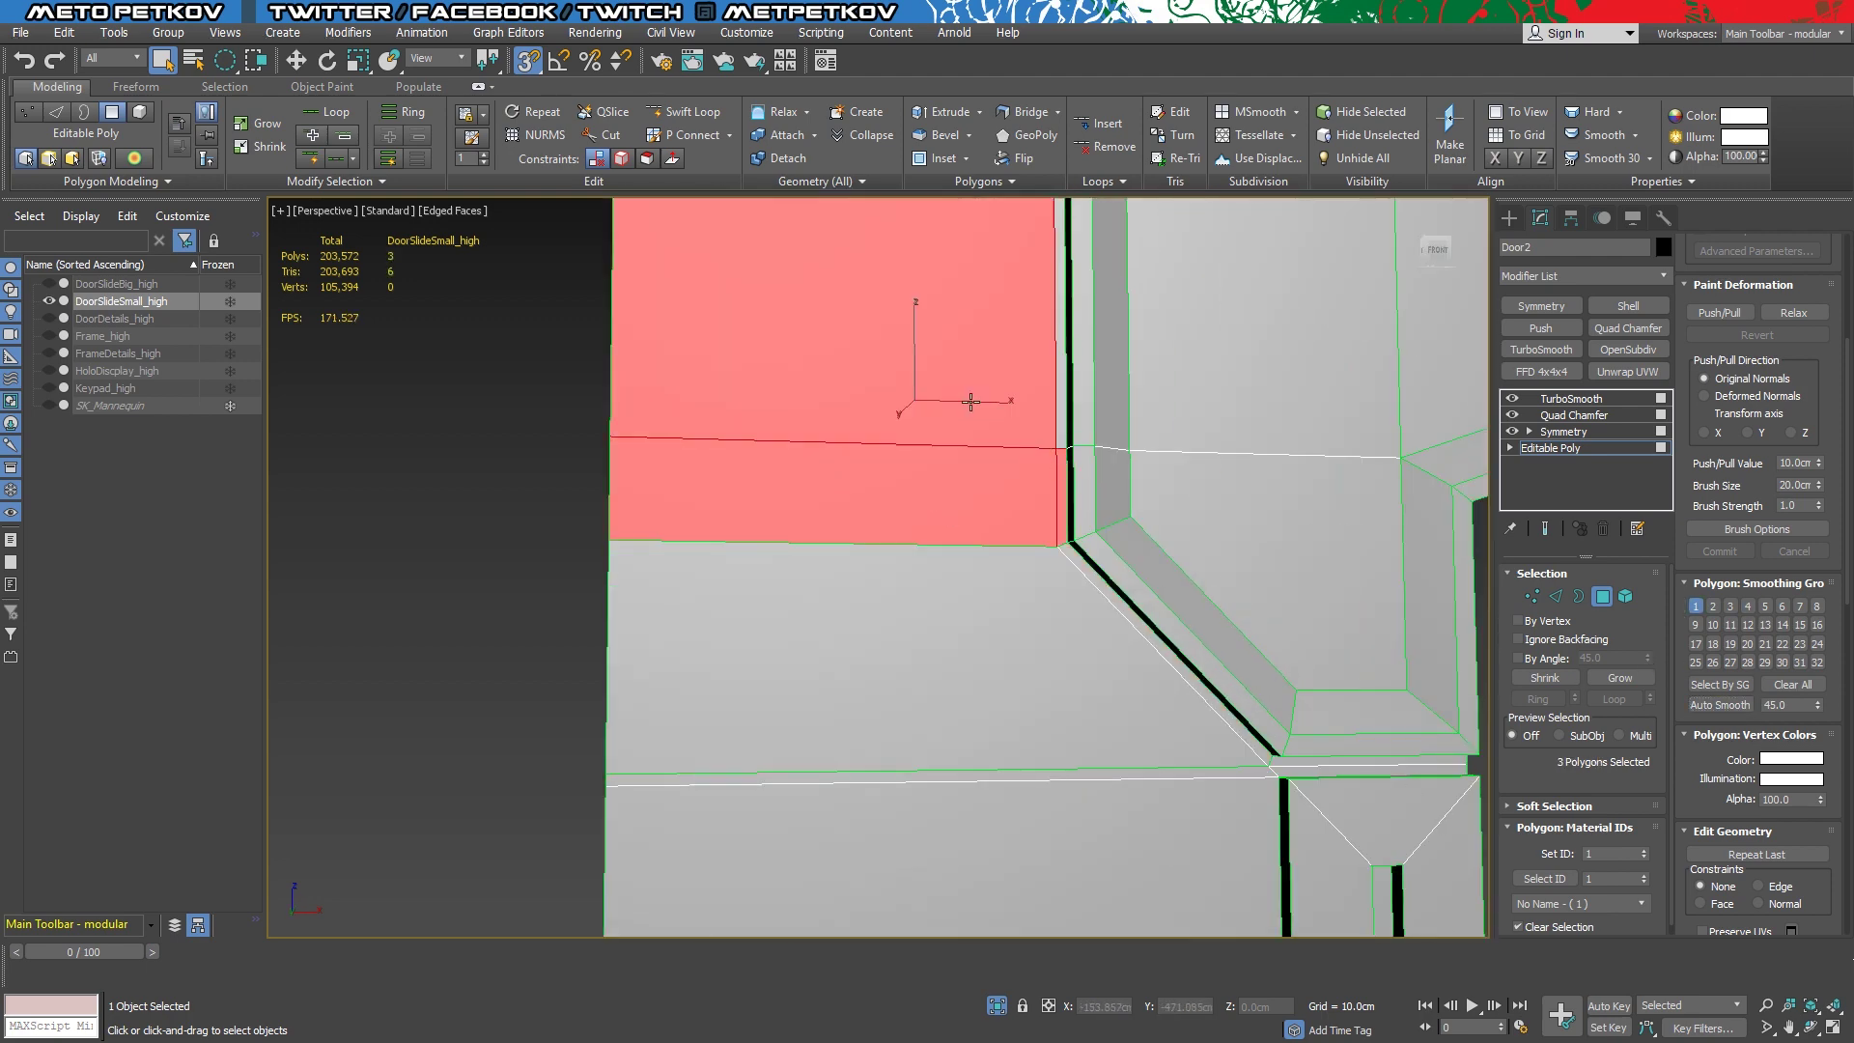
{"action": "mouse_move", "coordinate": [1060, 382]}
{"action": "middle_mouse_down", "text": "alt"}
{"action": "mouse_move", "coordinate": [828, 455]}
{"action": "mouse_move", "coordinate": [953, 572]}
{"action": "middle_mouse_up", "text": "alt"}
{"action": "left_click", "coordinate": [828, 449], "text": "ctrl"}
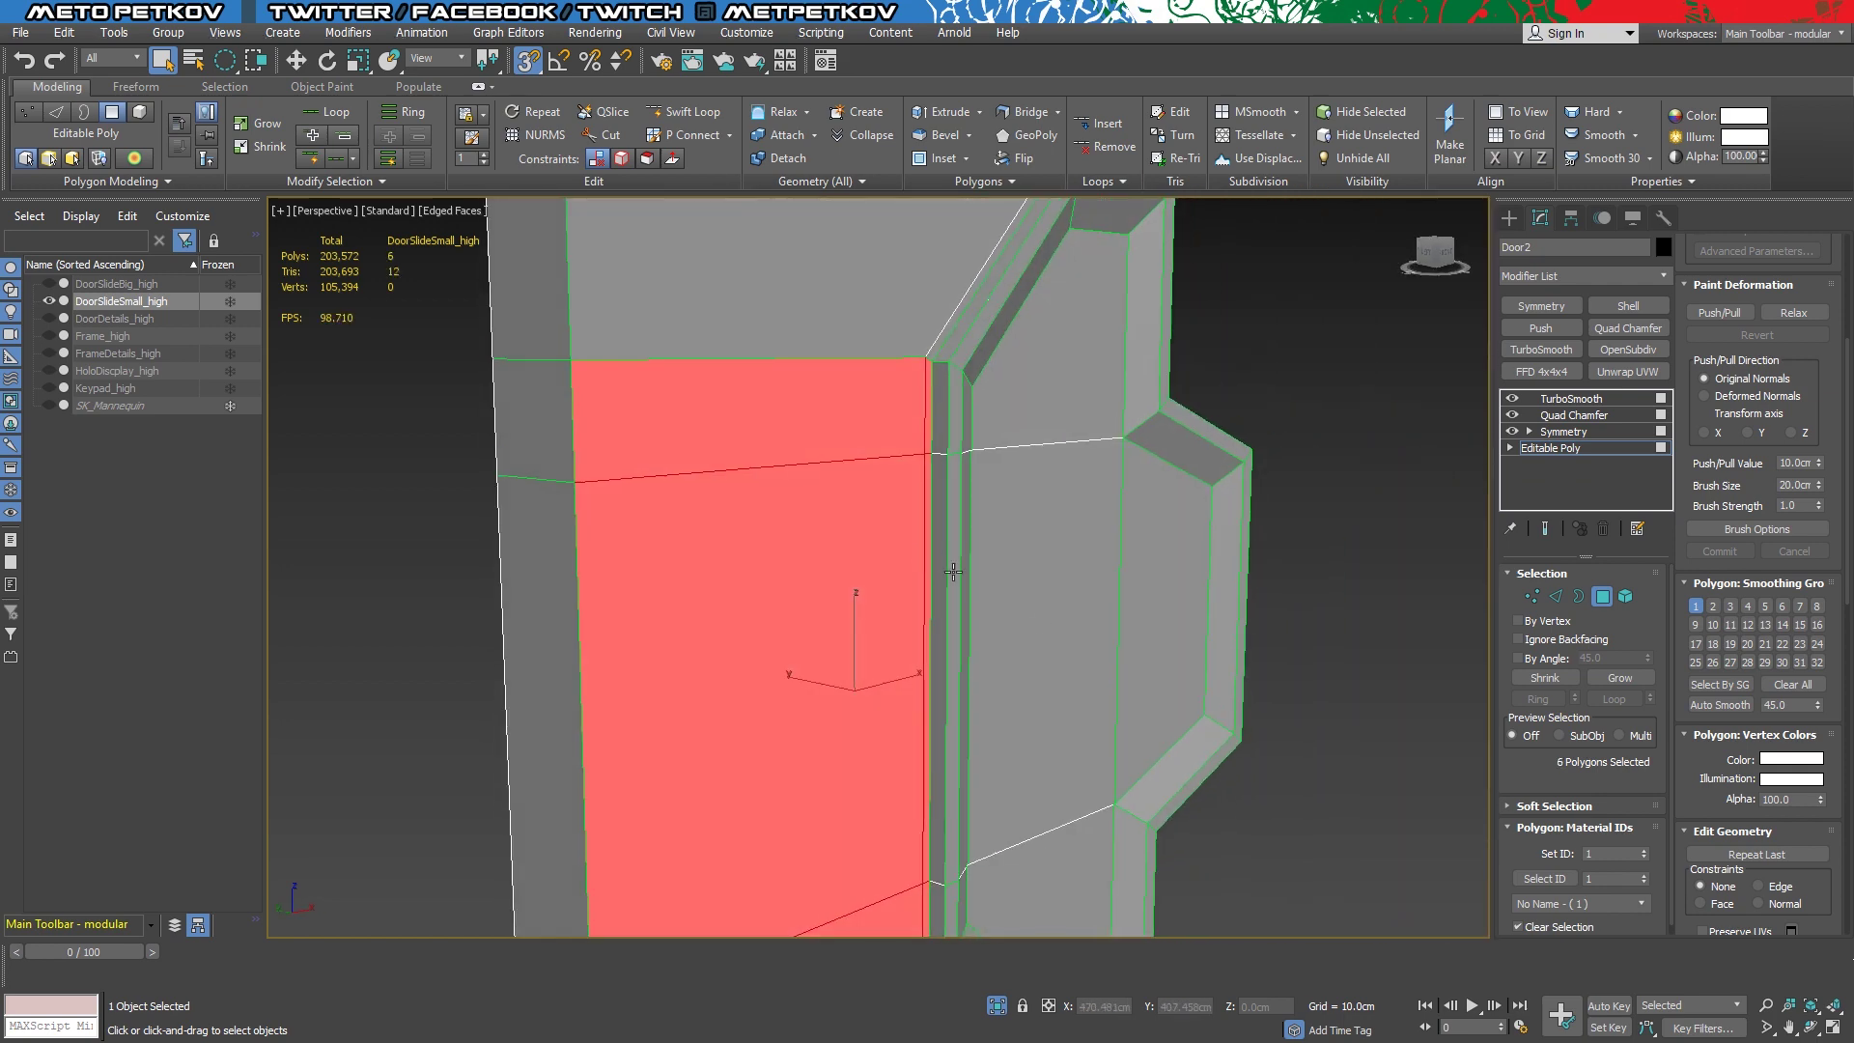
{"action": "key", "text": "ctrl+d"}
Show the smoothed result again with wireframe off and deselect the door
{"action": "left_click", "coordinate": [1545, 528]}
{"action": "key", "text": "F4"}
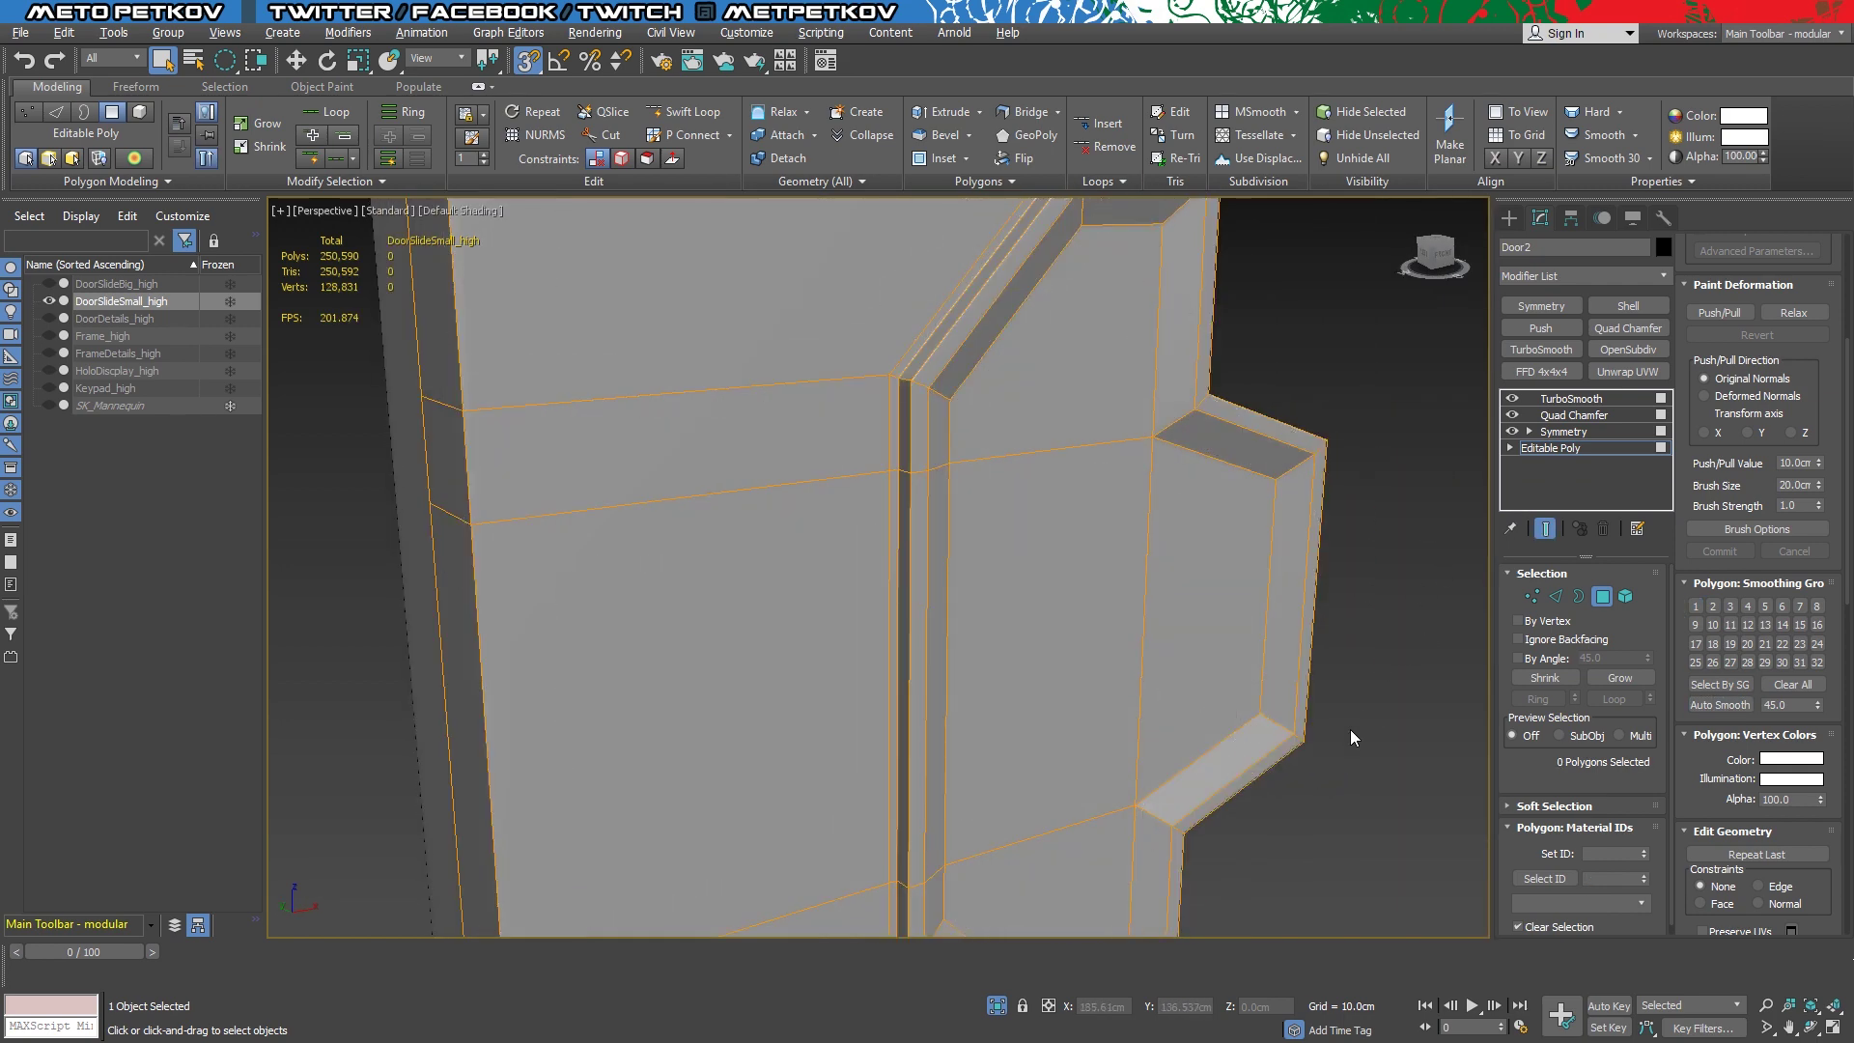
{"action": "left_click", "coordinate": [1398, 368]}
{"action": "mouse_move", "coordinate": [1398, 368]}
{"action": "middle_mouse_down", "text": "alt"}
{"action": "mouse_move", "coordinate": [1387, 476]}
{"action": "mouse_move", "coordinate": [1139, 719]}
{"action": "mouse_move", "coordinate": [1190, 565]}
{"action": "mouse_move", "coordinate": [1266, 574]}
{"action": "middle_mouse_up", "text": "alt"}
Enter polygon level on DoorSlideSmall_high's Editable Poly with the cage and wireframe shown
{"action": "left_click", "coordinate": [1110, 573]}
{"action": "left_click", "coordinate": [1555, 430]}
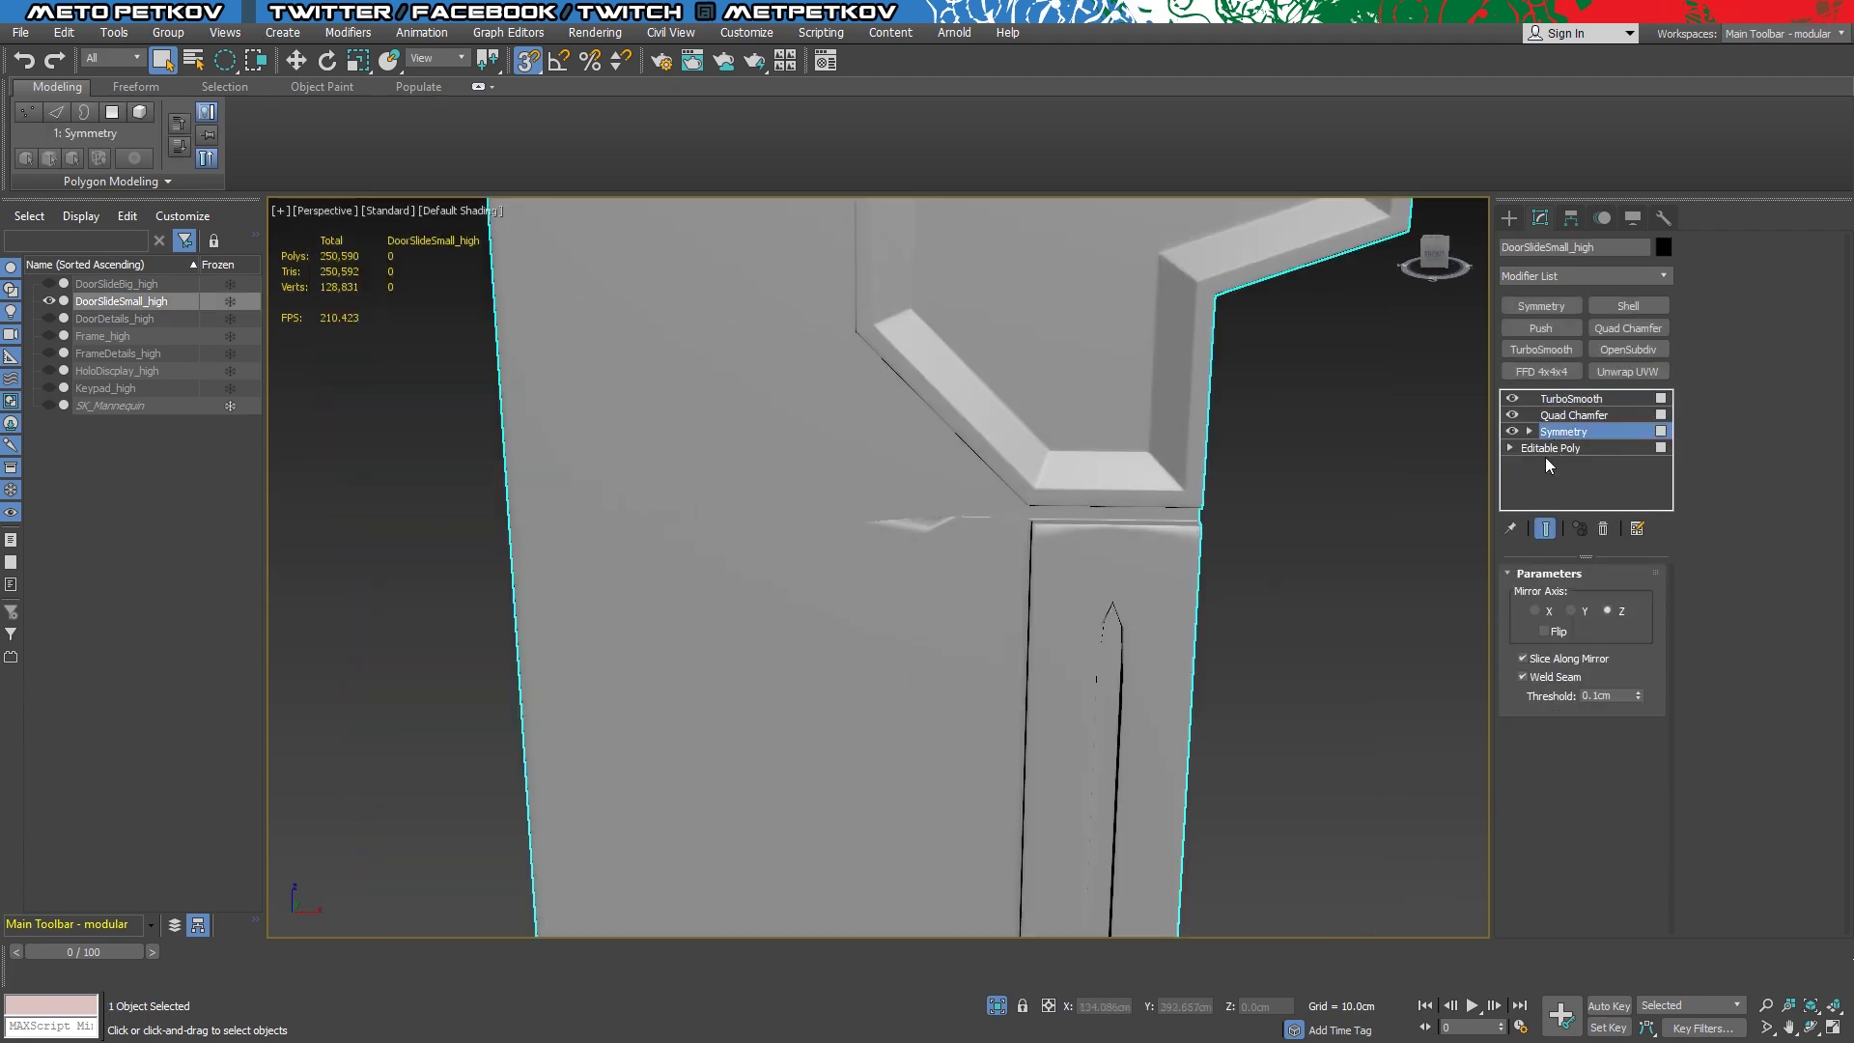
{"action": "key", "text": "4"}
{"action": "left_click", "coordinate": [1544, 528]}
{"action": "key", "text": "F4"}
{"action": "scroll", "coordinate": [1288, 603], "scroll_direction": "up", "scroll_amount": 3}
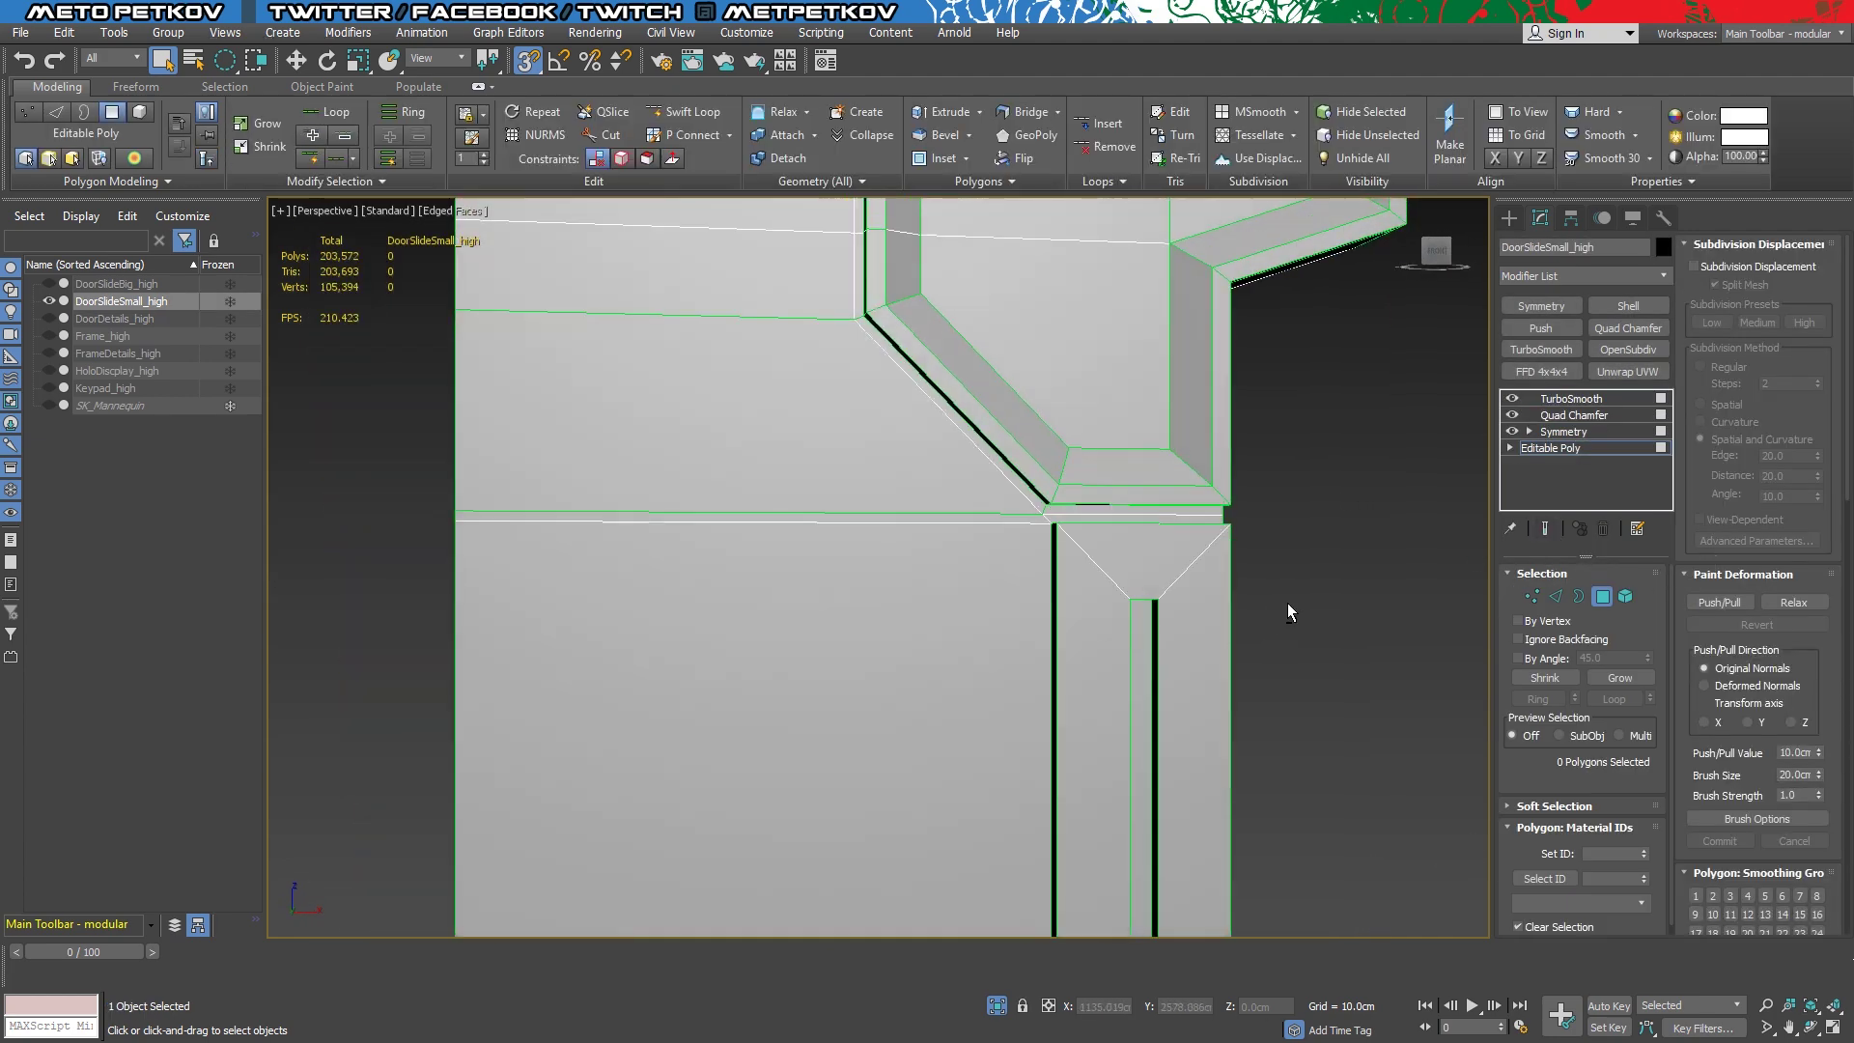
Select door-corner and top polygons, then the triangular polygon near the top edge
{"action": "middle_click_drag", "start_coordinate": [1334, 605], "coordinate": [1320, 638], "text": "alt"}
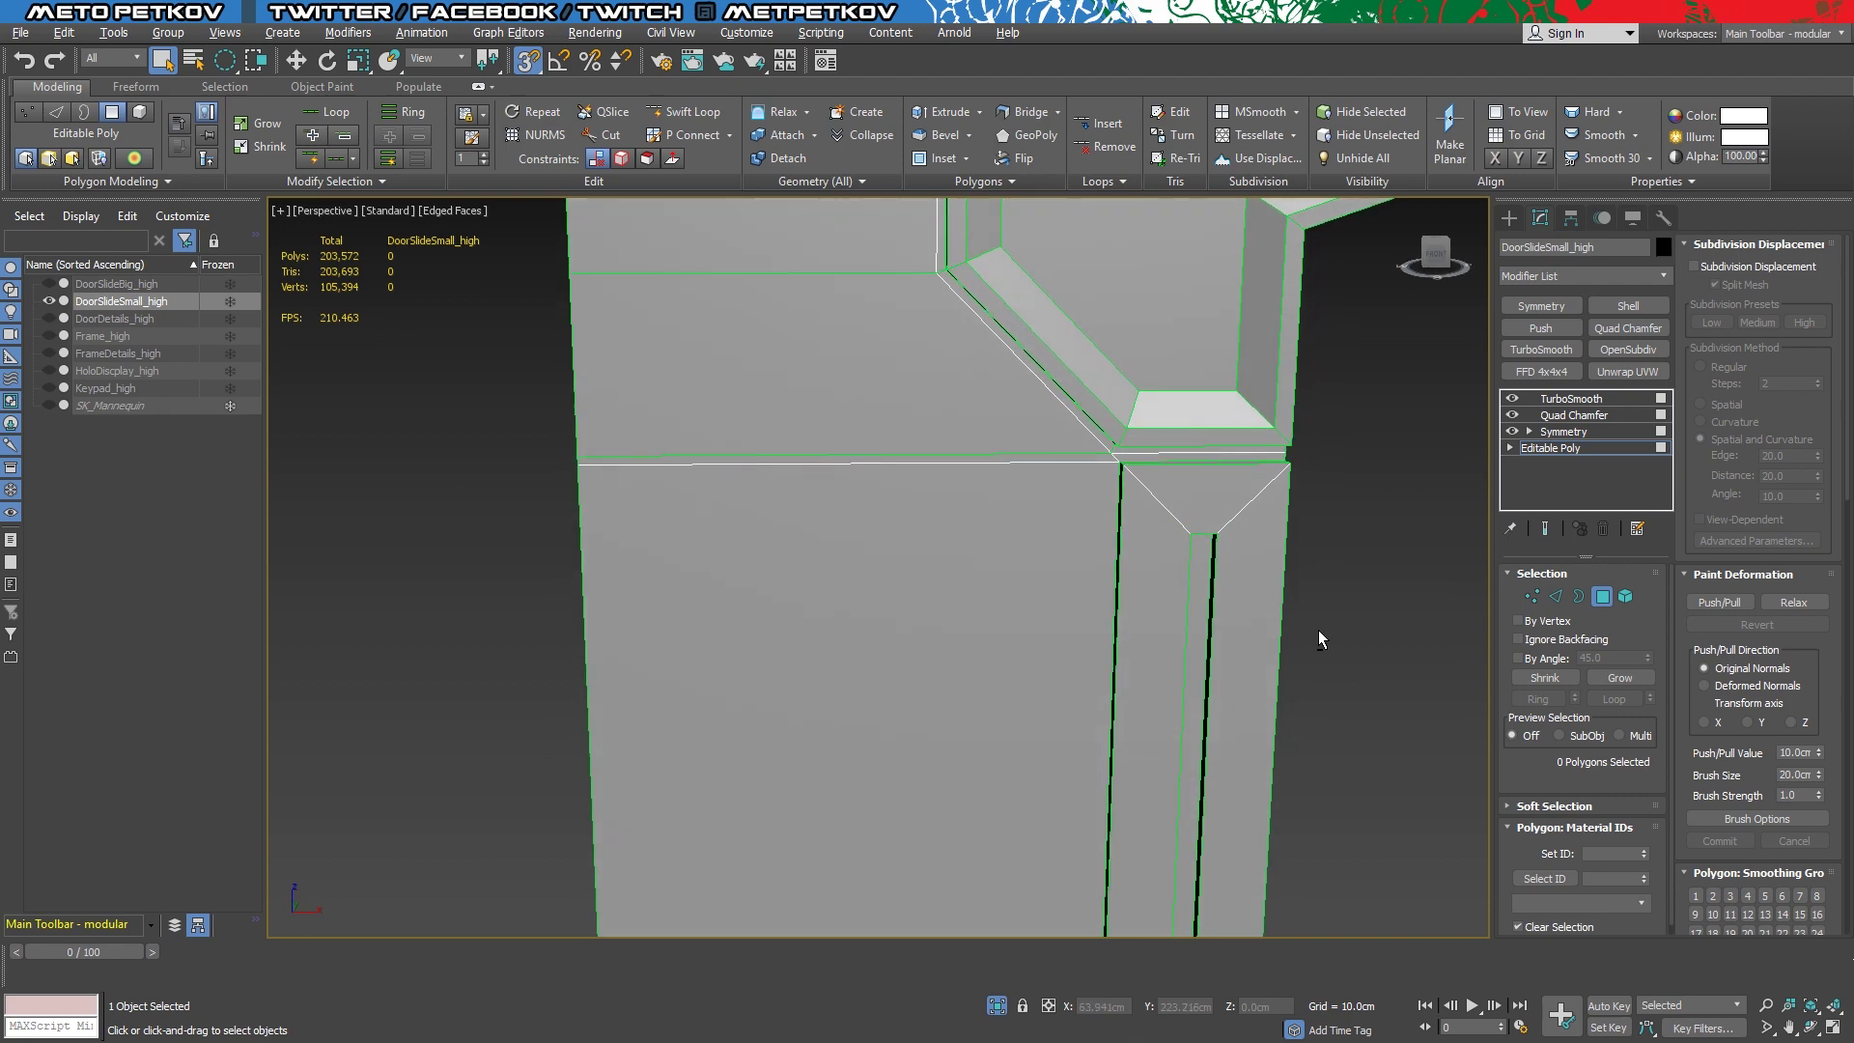
{"action": "left_click", "coordinate": [1059, 460], "text": "ctrl"}
{"action": "scroll", "coordinate": [1060, 461], "scroll_direction": "down", "scroll_amount": 5}
{"action": "scroll", "coordinate": [1059, 601], "scroll_direction": "up", "scroll_amount": 4}
{"action": "scroll", "coordinate": [1197, 683], "scroll_direction": "up", "scroll_amount": 3}
{"action": "scroll", "coordinate": [1092, 613], "scroll_direction": "up", "scroll_amount": 2}
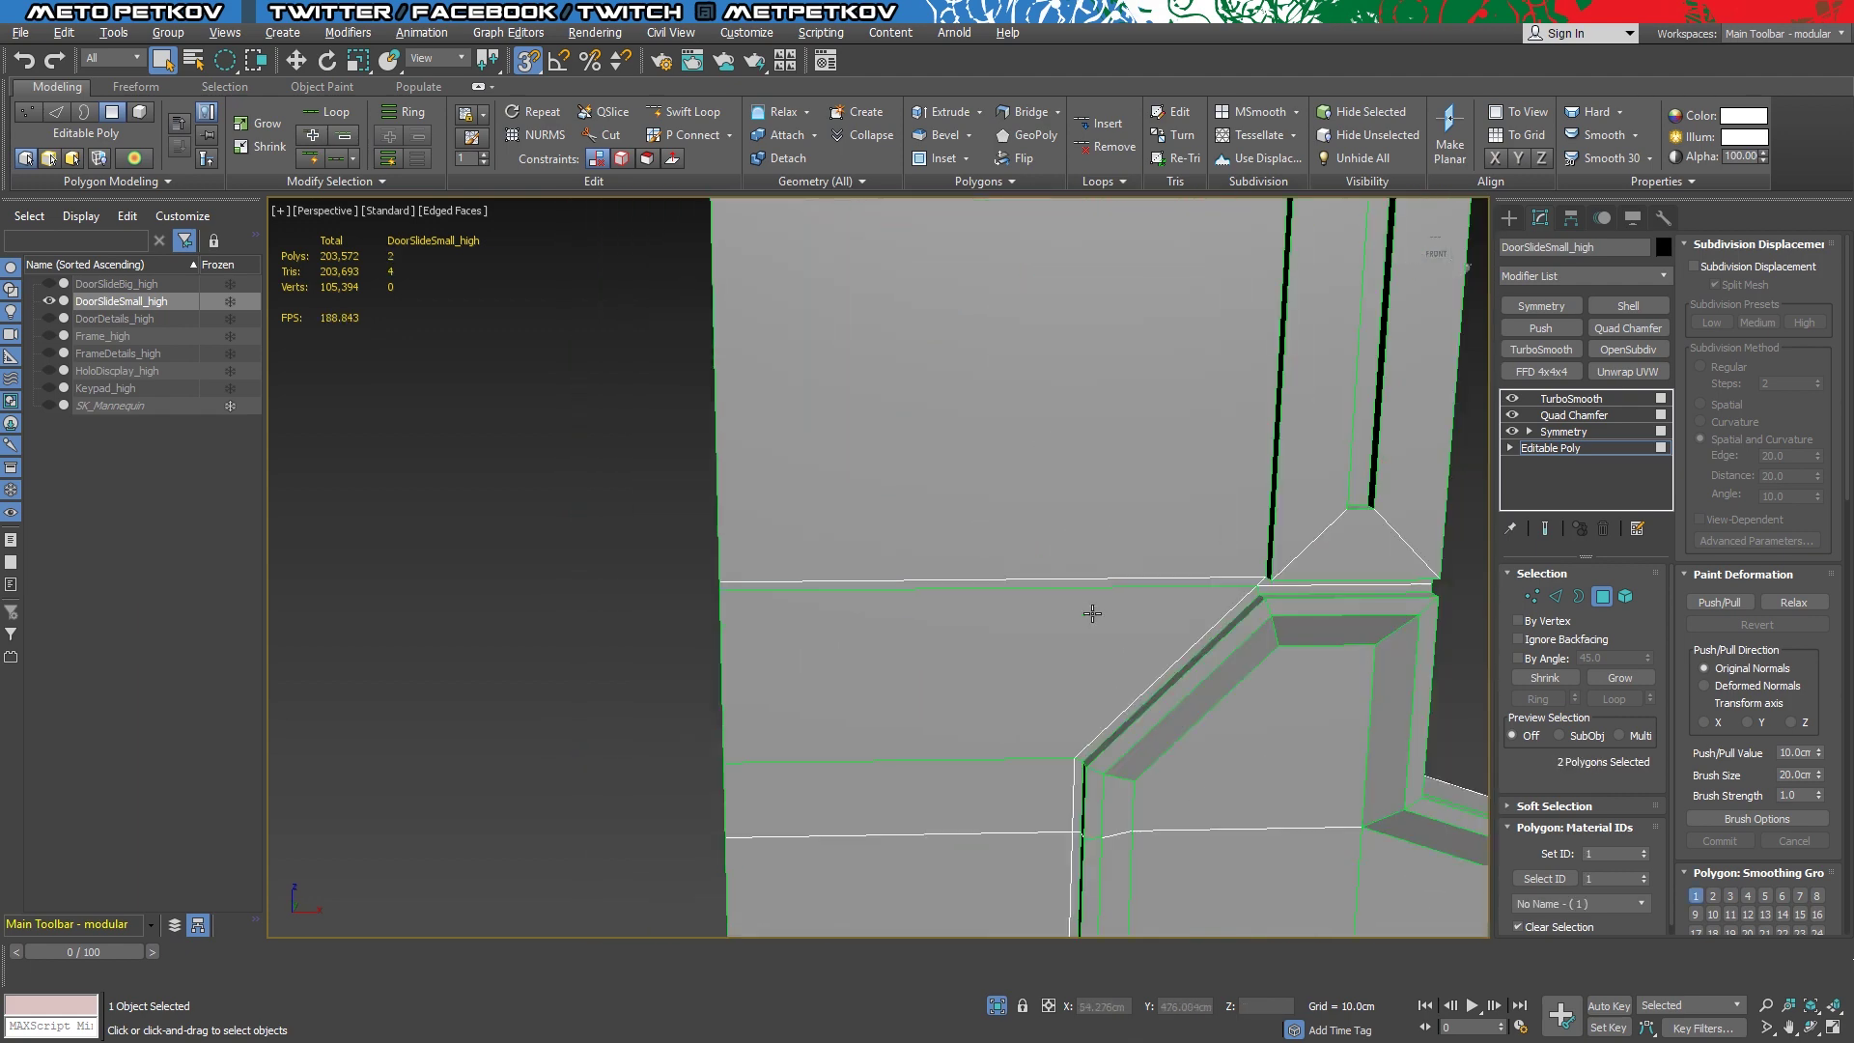
{"action": "mouse_move", "coordinate": [1092, 614]}
{"action": "middle_mouse_down", "text": "alt"}
{"action": "mouse_move", "coordinate": [1063, 186]}
{"action": "mouse_move", "coordinate": [1056, 393]}
{"action": "middle_mouse_up", "text": "alt"}
{"action": "left_click", "coordinate": [1073, 353], "text": "ctrl"}
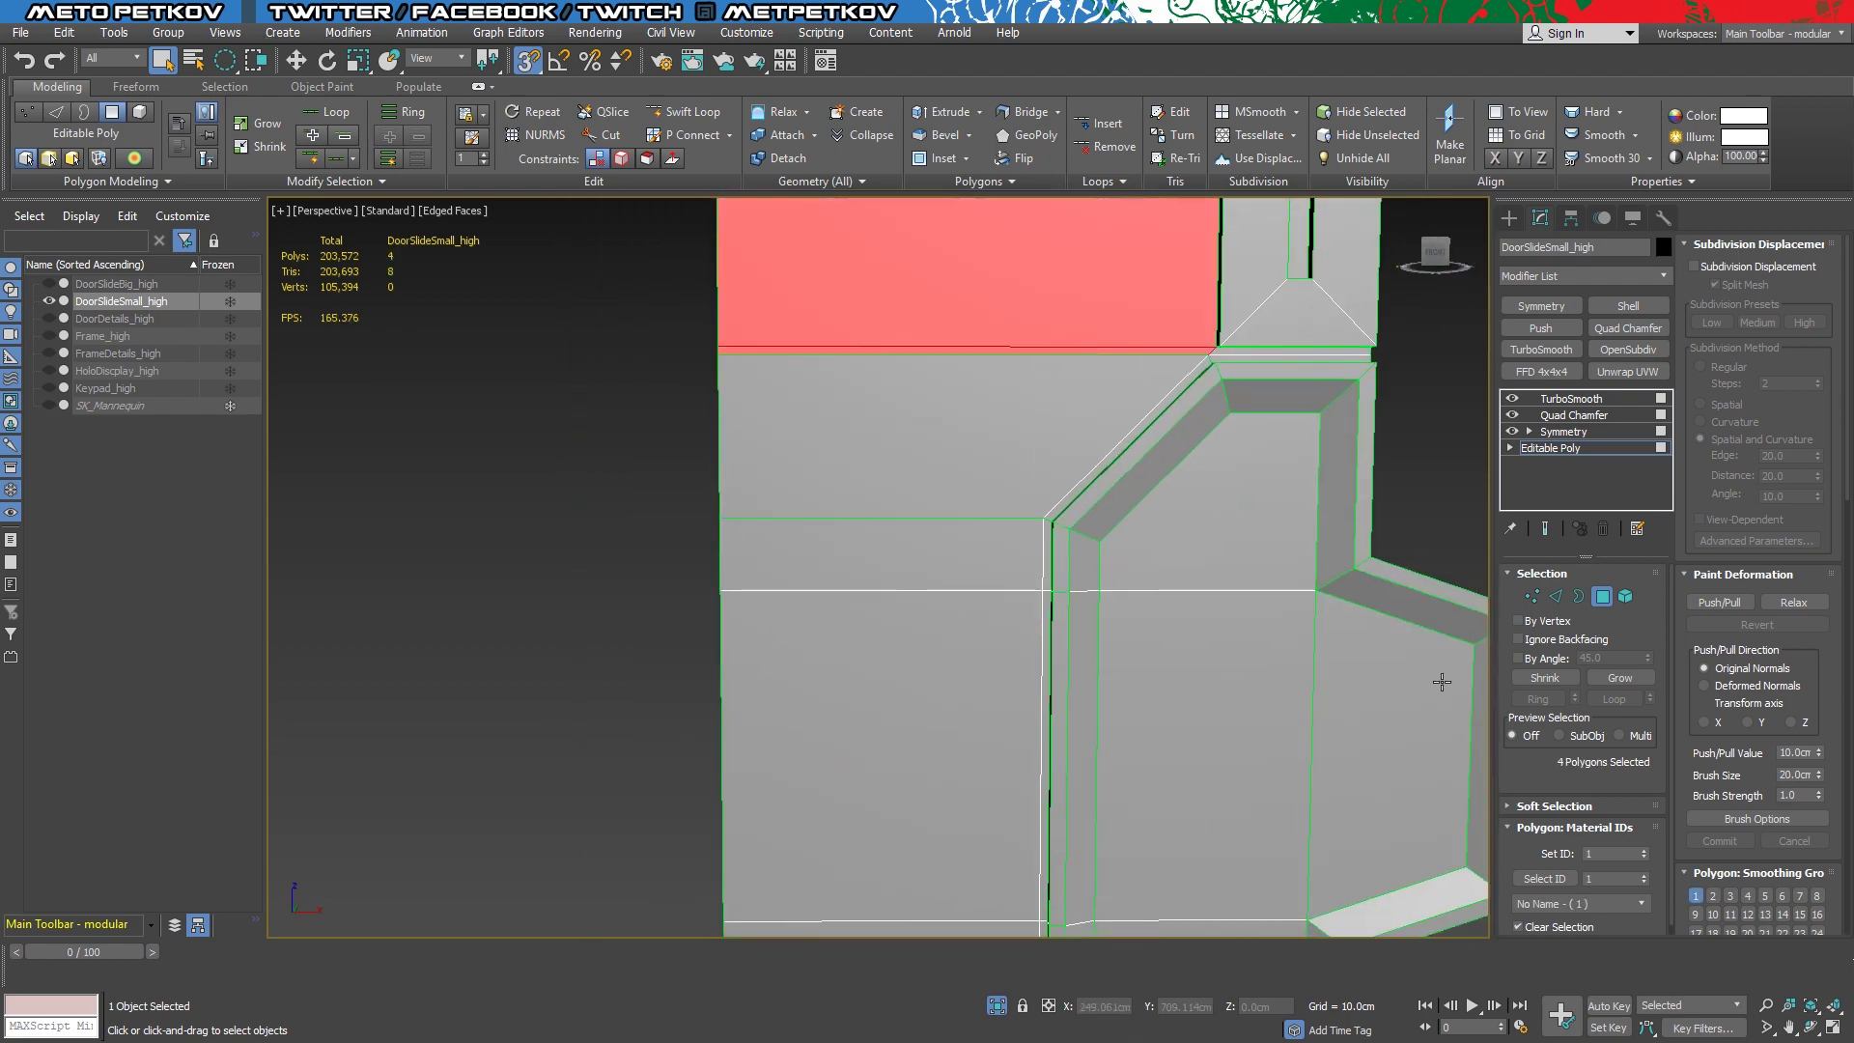
{"action": "scroll", "coordinate": [1724, 853], "scroll_direction": "down", "scroll_amount": 2}
{"action": "scroll", "coordinate": [1253, 440], "scroll_direction": "down", "scroll_amount": 3}
{"action": "left_click", "coordinate": [1253, 441]}
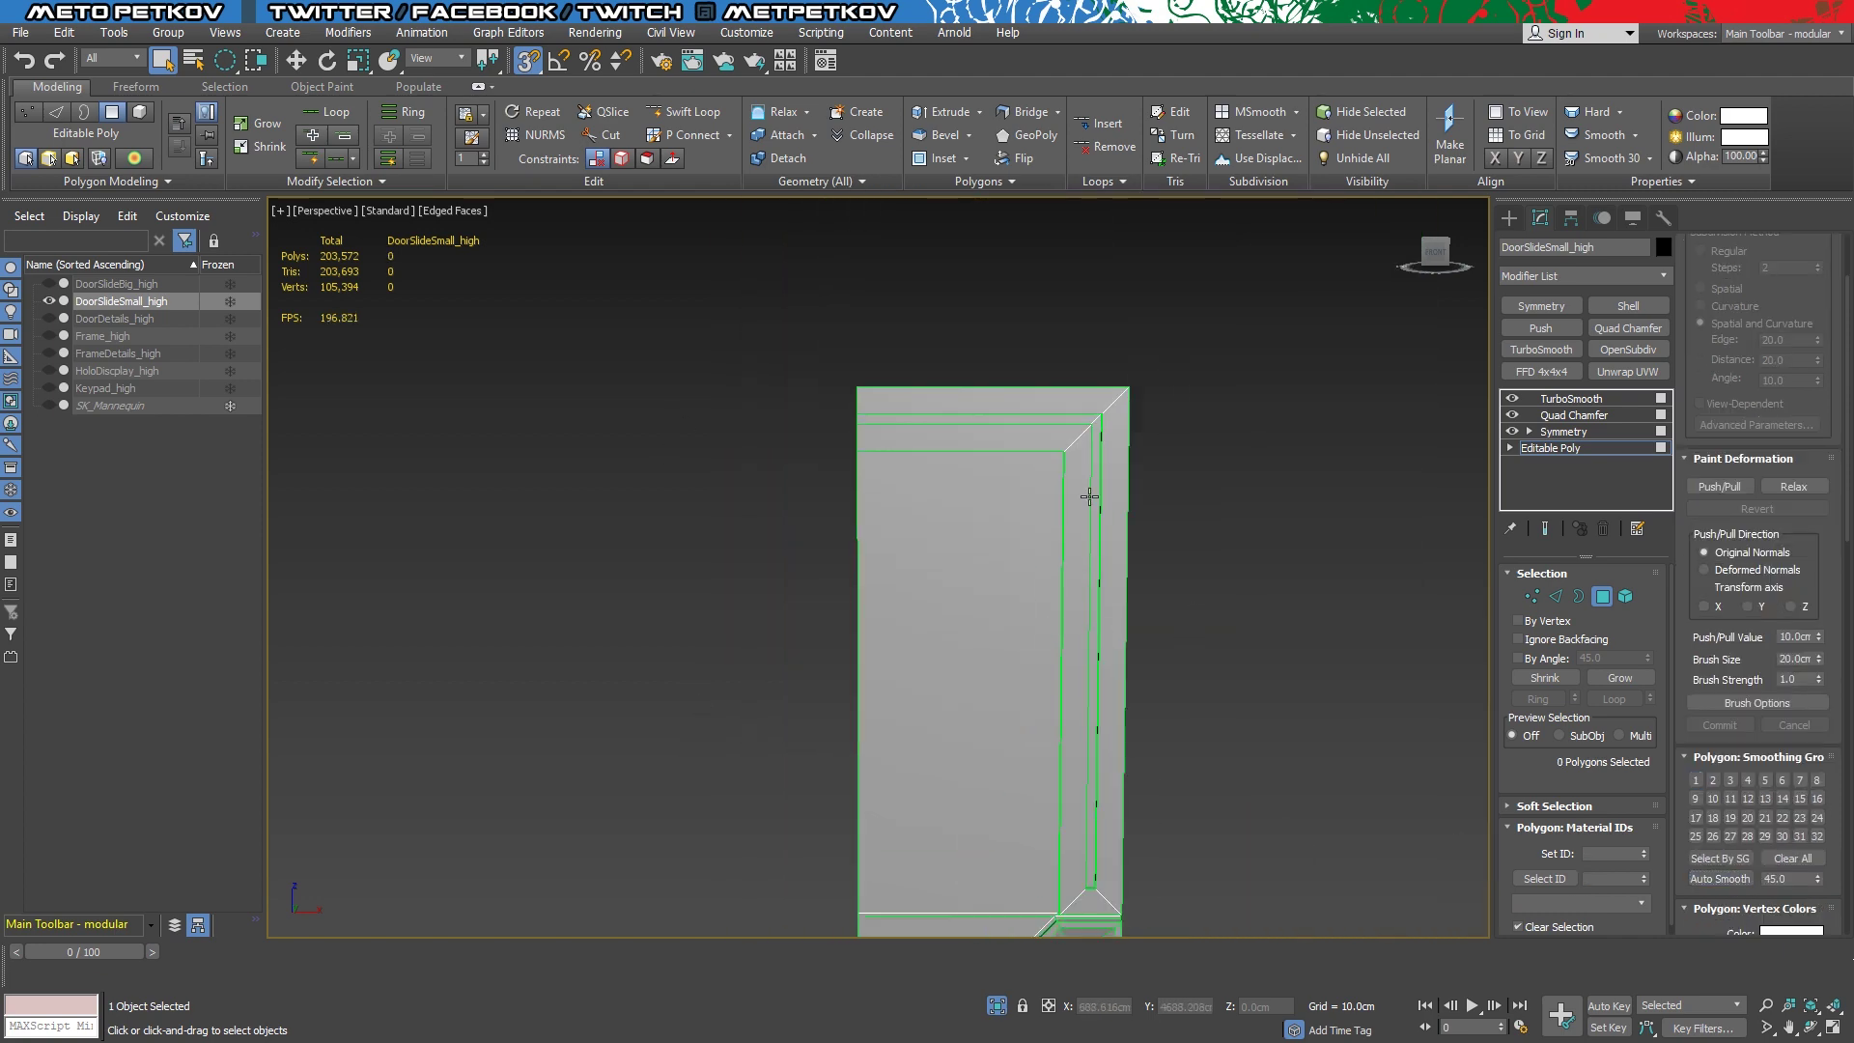
{"action": "mouse_move", "coordinate": [1253, 440]}
{"action": "middle_mouse_down", "text": "alt"}
{"action": "mouse_move", "coordinate": [1244, 486]}
{"action": "mouse_move", "coordinate": [1224, 326]}
{"action": "mouse_move", "coordinate": [1329, 368]}
{"action": "middle_mouse_up", "text": "alt"}
{"action": "left_click", "coordinate": [1224, 327]}
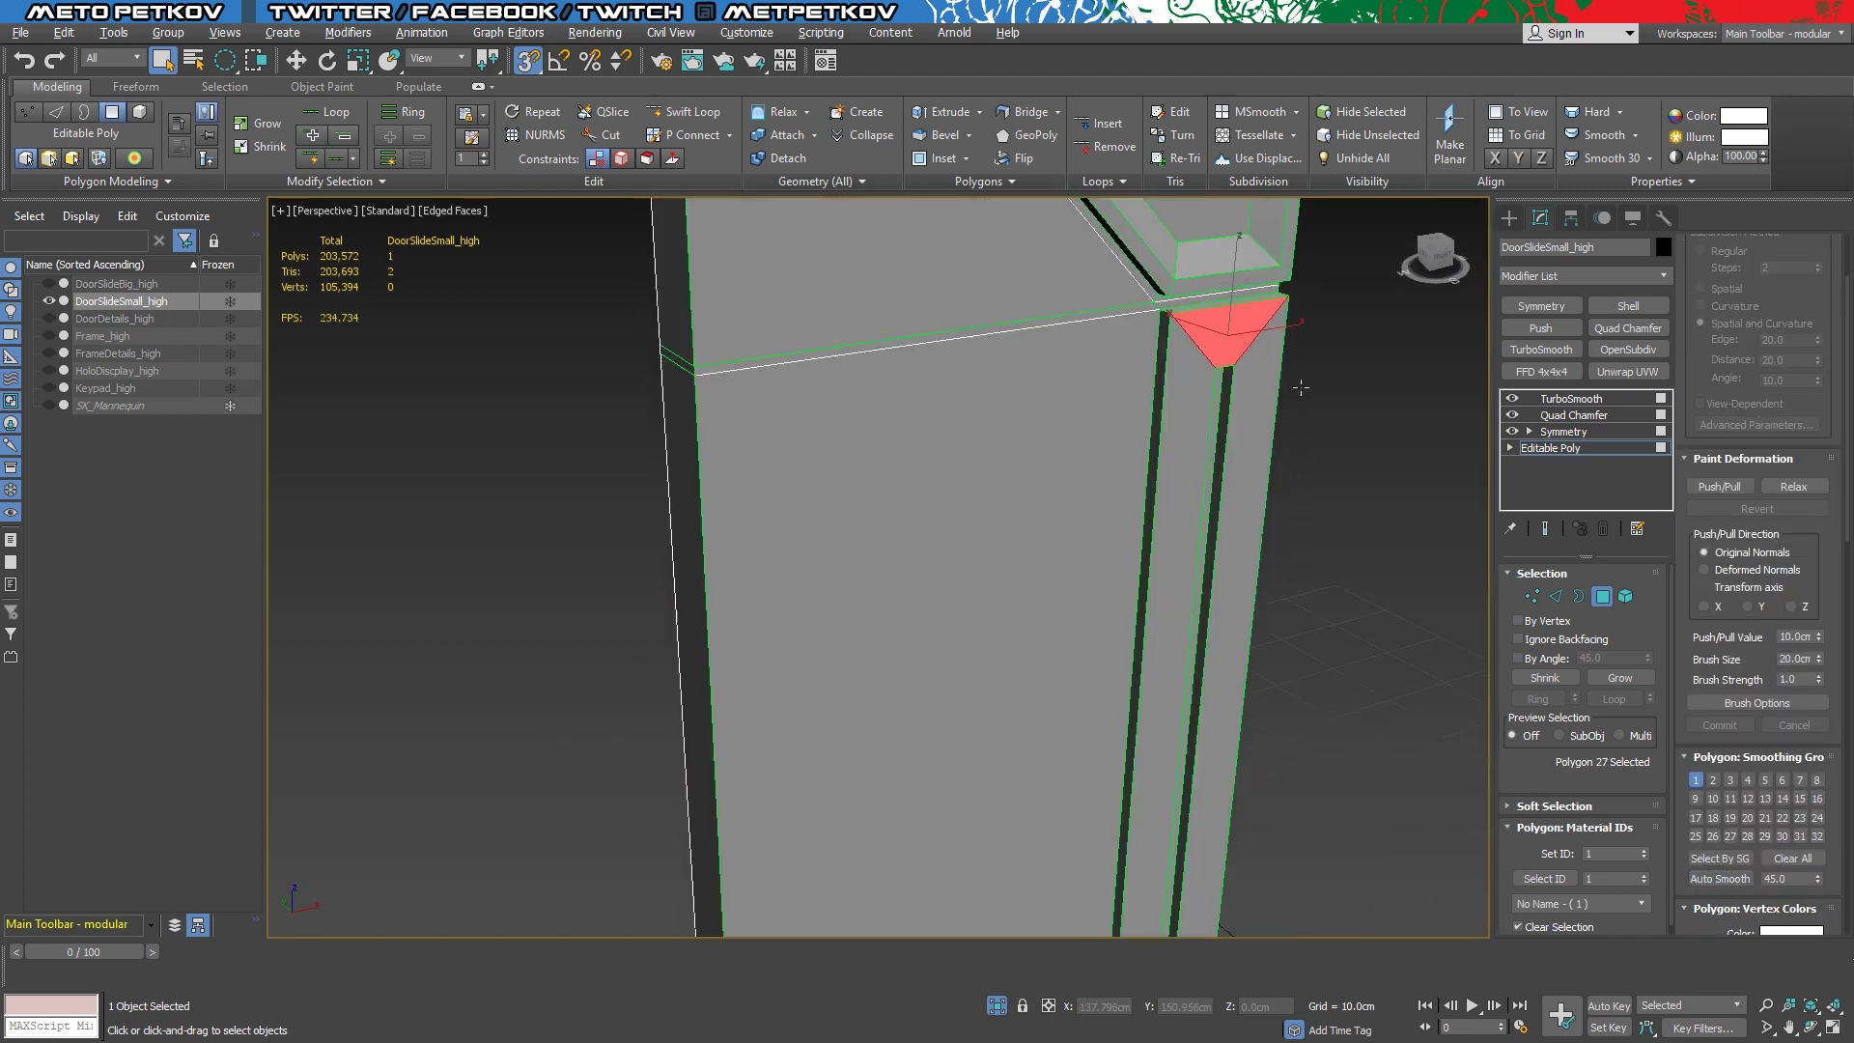
Check the triangular polygon in the smoothed result, then return to the cage
{"action": "left_click", "coordinate": [1544, 529]}
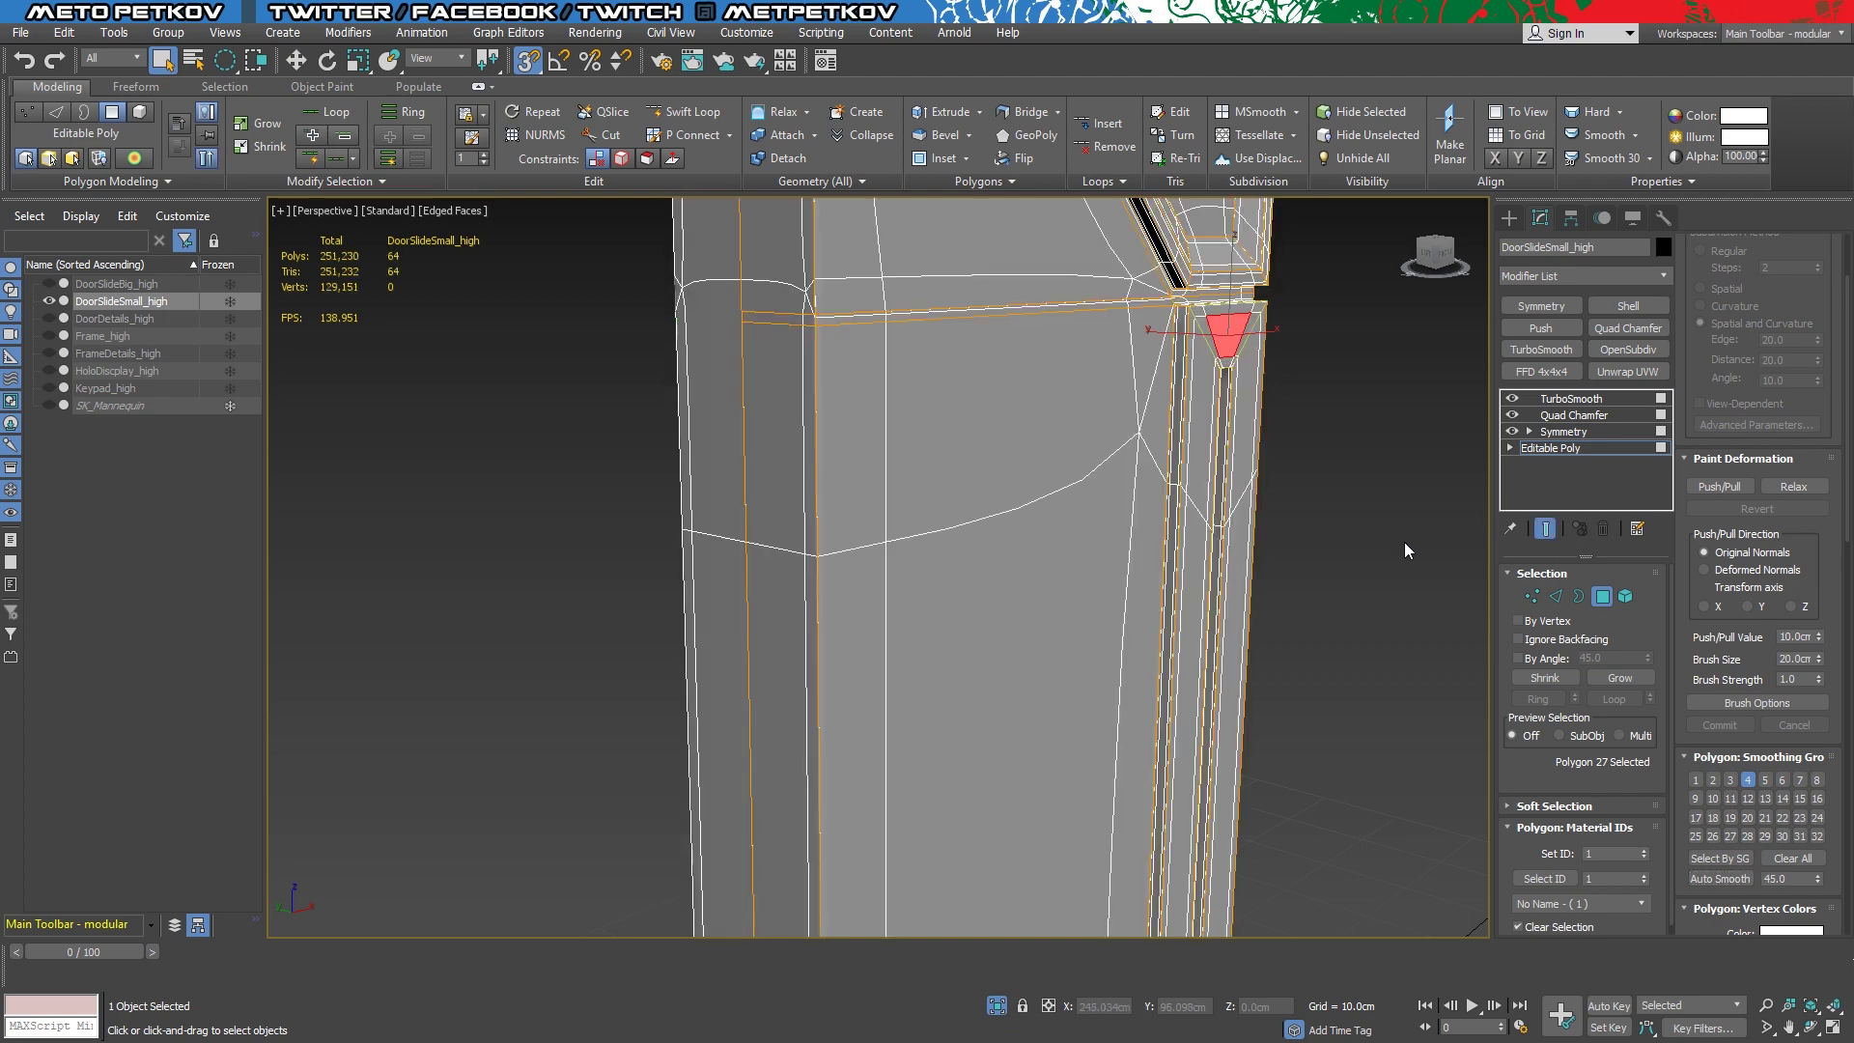
{"action": "left_click", "coordinate": [1403, 542]}
{"action": "mouse_move", "coordinate": [1404, 541]}
{"action": "middle_mouse_down", "text": "alt"}
{"action": "mouse_move", "coordinate": [1365, 542]}
{"action": "mouse_move", "coordinate": [1404, 536]}
{"action": "middle_mouse_up", "text": "alt"}
{"action": "scroll", "coordinate": [1234, 519], "scroll_direction": "up", "scroll_amount": 3}
{"action": "scroll", "coordinate": [1233, 519], "scroll_direction": "down", "scroll_amount": 2}
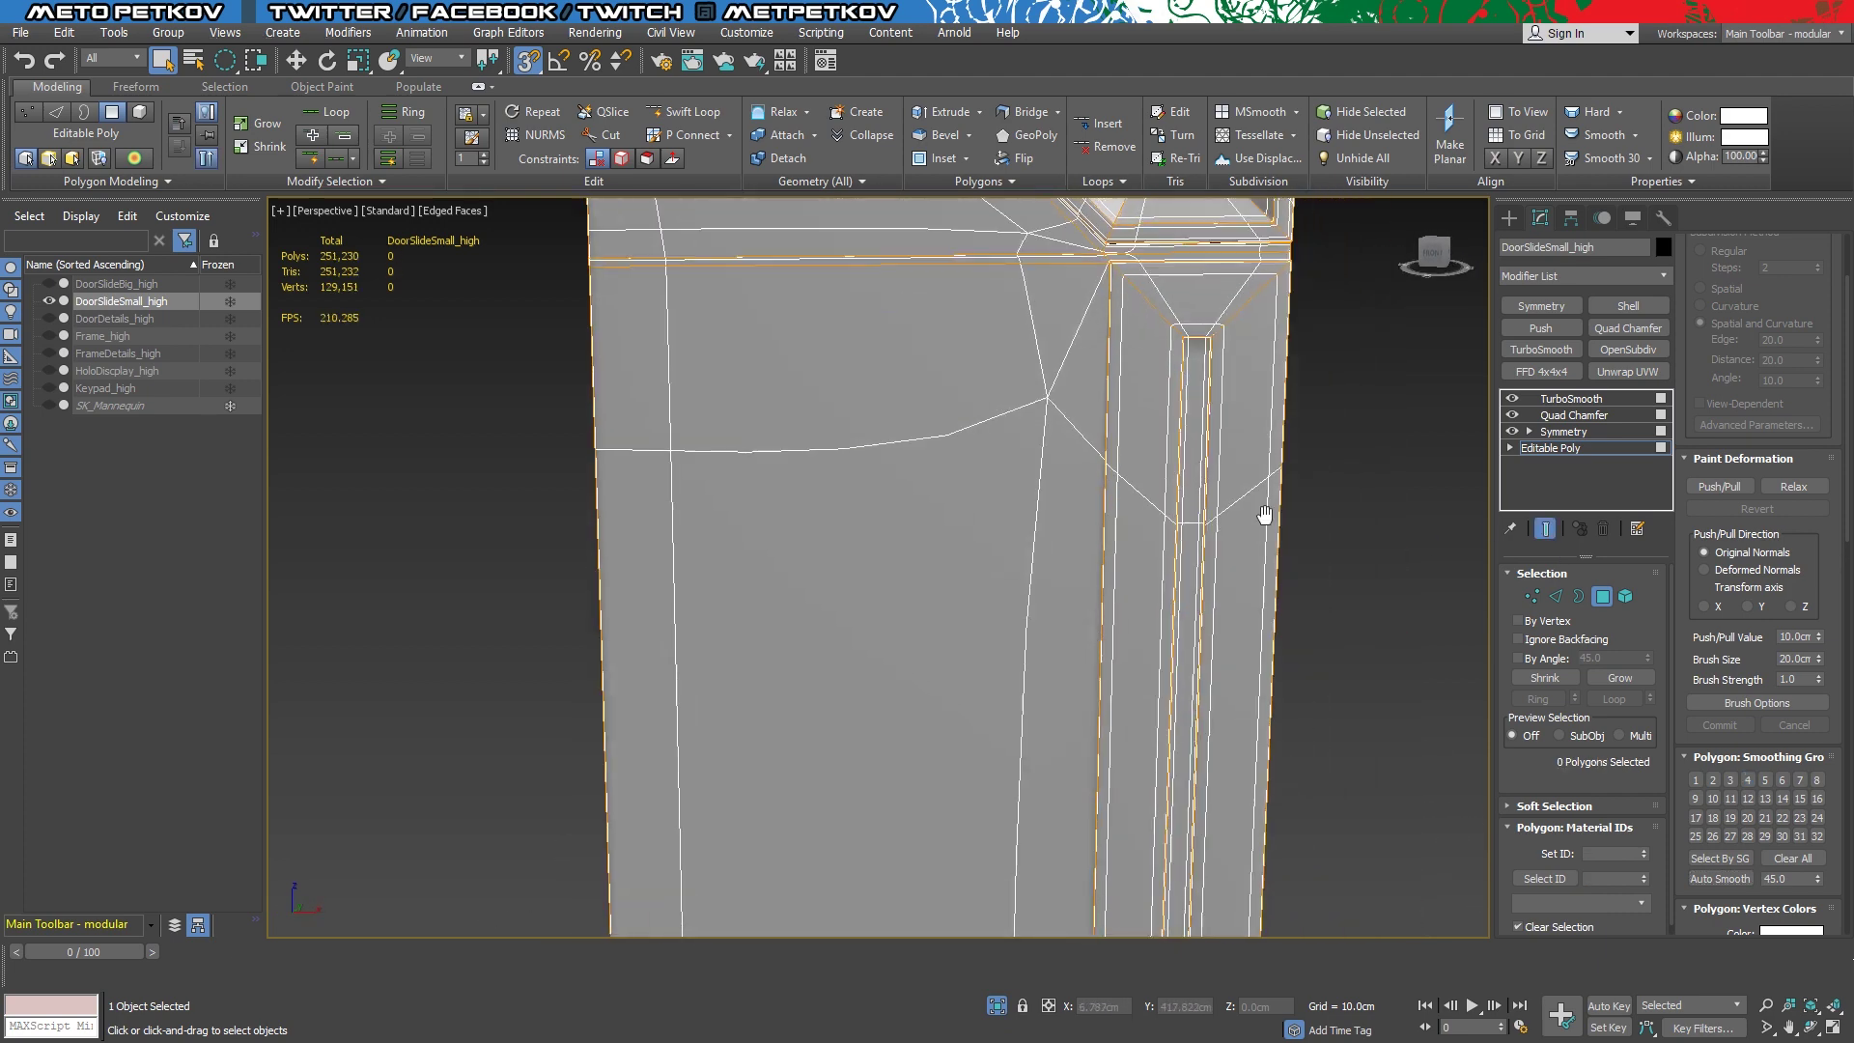
{"action": "left_click", "coordinate": [1545, 529]}
{"action": "scroll", "coordinate": [1288, 501], "scroll_direction": "down", "scroll_amount": 3}
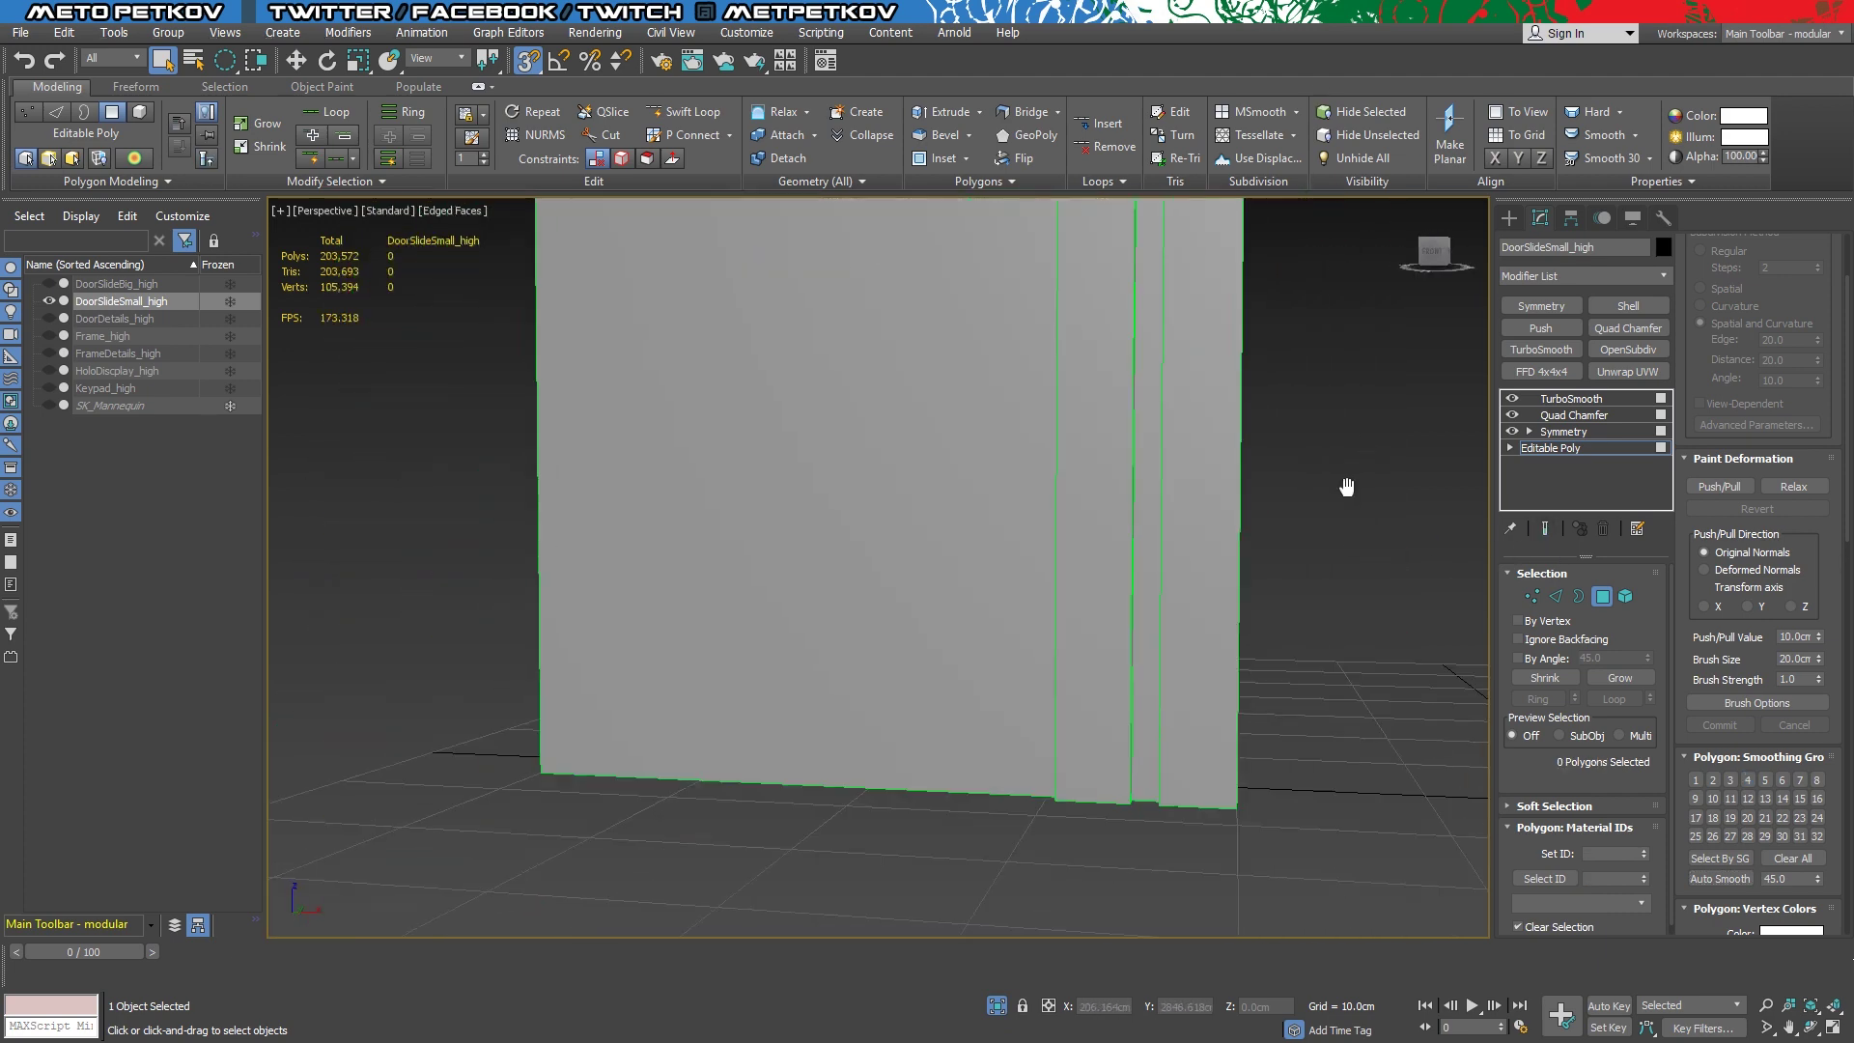
{"action": "scroll", "coordinate": [1247, 531], "scroll_direction": "down", "scroll_amount": 2}
{"action": "mouse_move", "coordinate": [1247, 531]}
{"action": "middle_mouse_down", "text": "alt"}
{"action": "mouse_move", "coordinate": [1085, 506]}
{"action": "mouse_move", "coordinate": [1226, 345]}
{"action": "mouse_move", "coordinate": [1093, 466]}
{"action": "middle_mouse_up", "text": "alt"}
{"action": "scroll", "coordinate": [992, 550], "scroll_direction": "up", "scroll_amount": 3}
{"action": "scroll", "coordinate": [993, 744], "scroll_direction": "up", "scroll_amount": 3}
{"action": "middle_click_drag", "start_coordinate": [993, 743], "coordinate": [1082, 541], "text": "alt"}
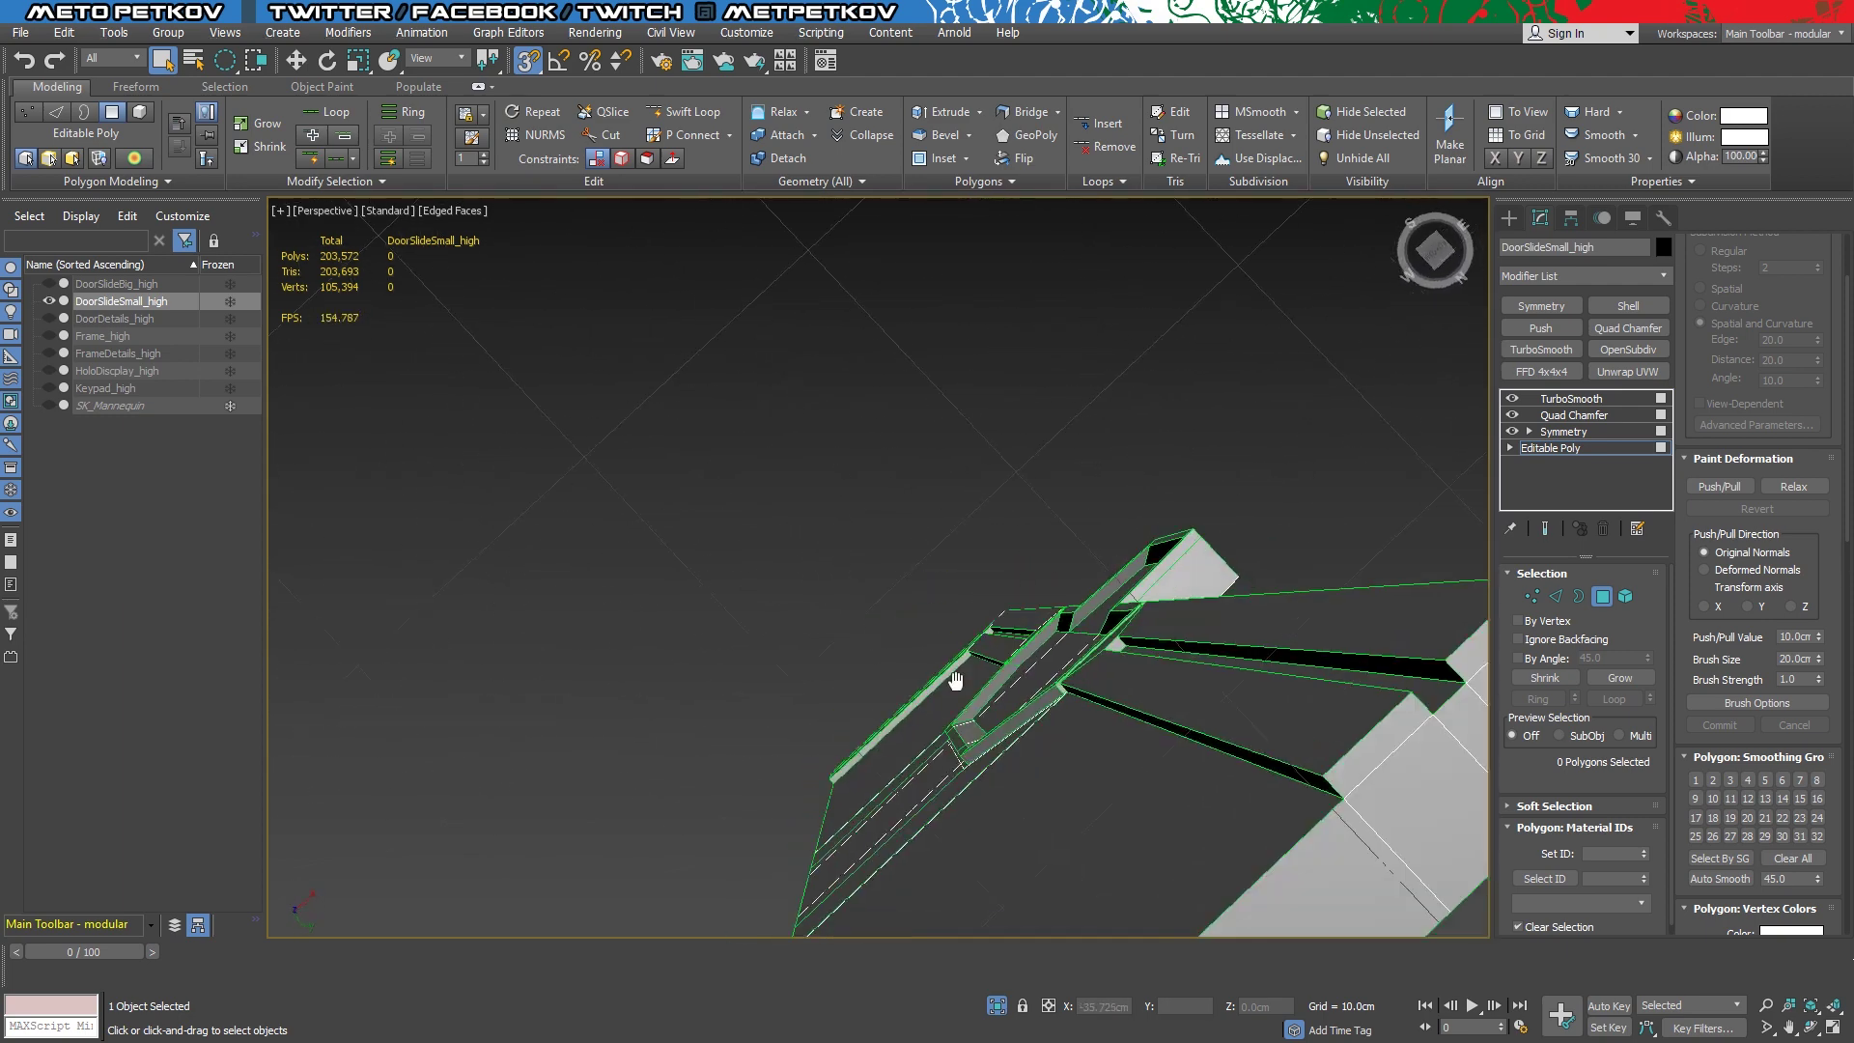
Select panel-edge polygons and all faces in smoothing group 2
{"action": "left_click", "coordinate": [1096, 521]}
{"action": "left_click", "coordinate": [956, 641], "text": "ctrl"}
{"action": "middle_click_drag", "start_coordinate": [966, 637], "coordinate": [1147, 452]}
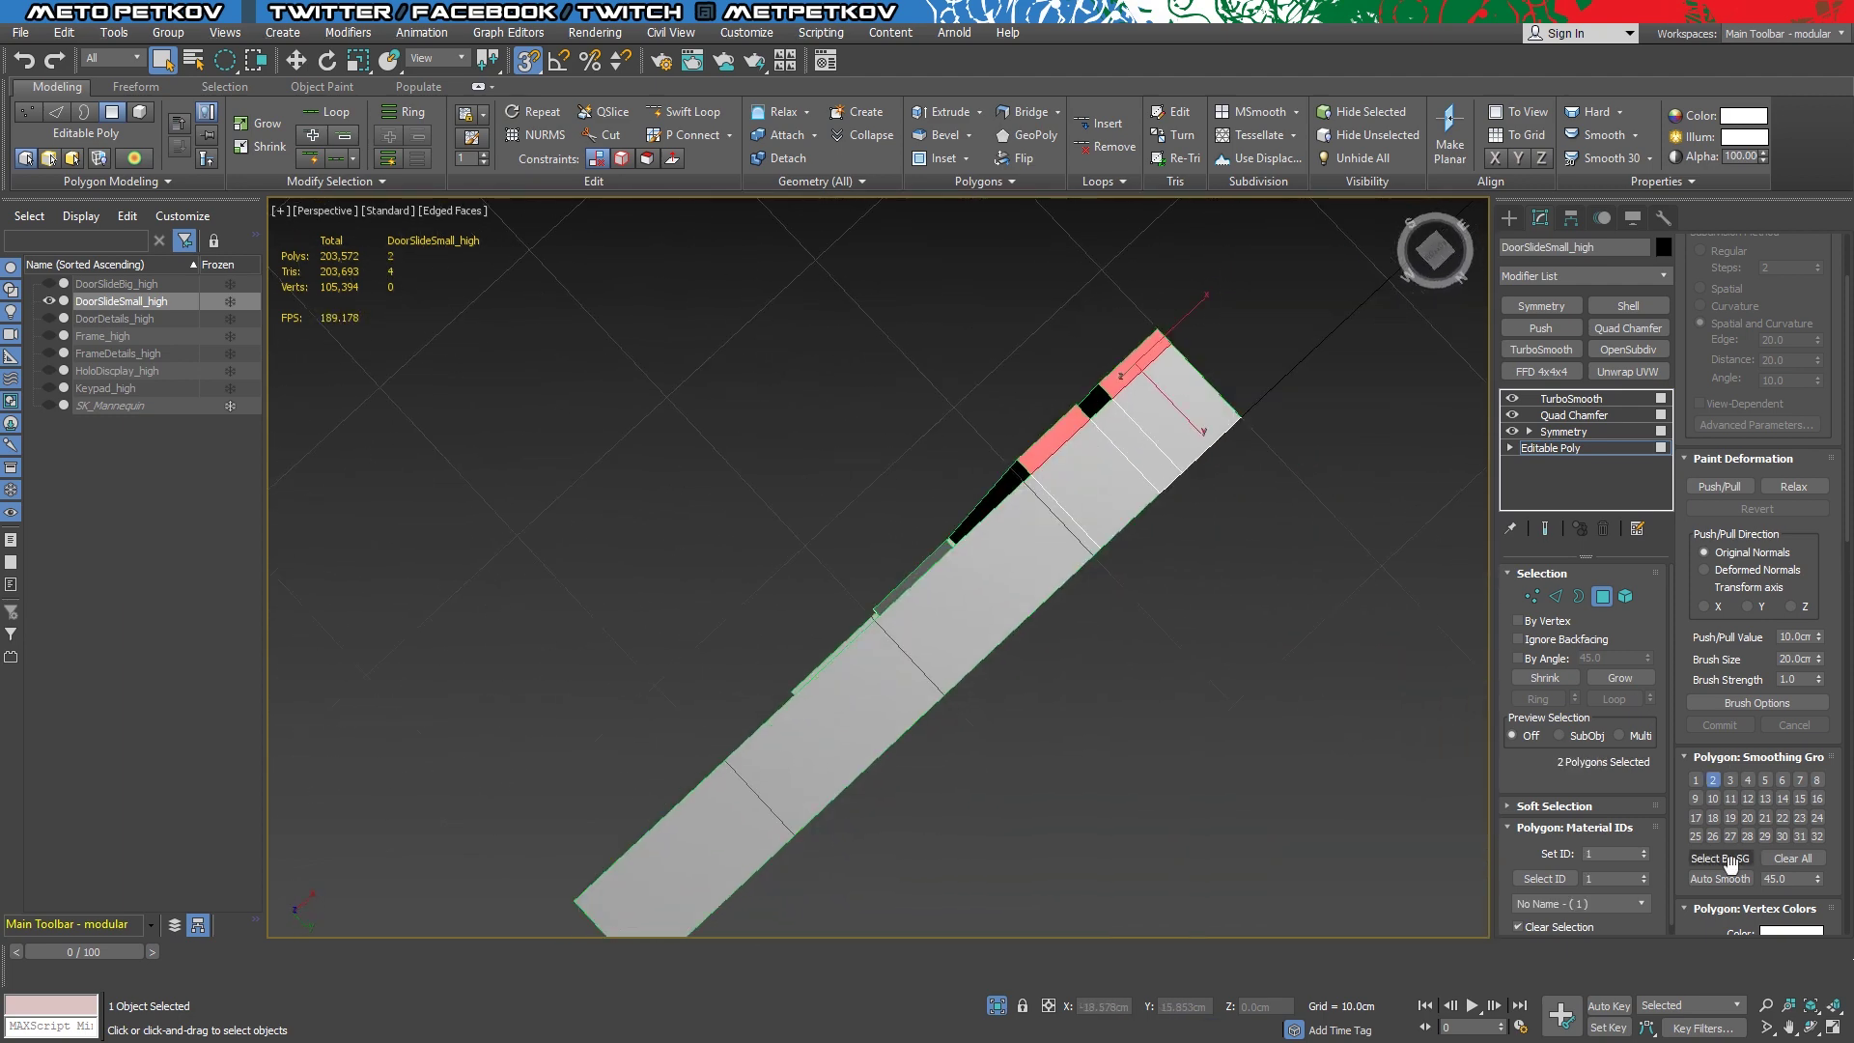
{"action": "left_click", "coordinate": [1543, 878]}
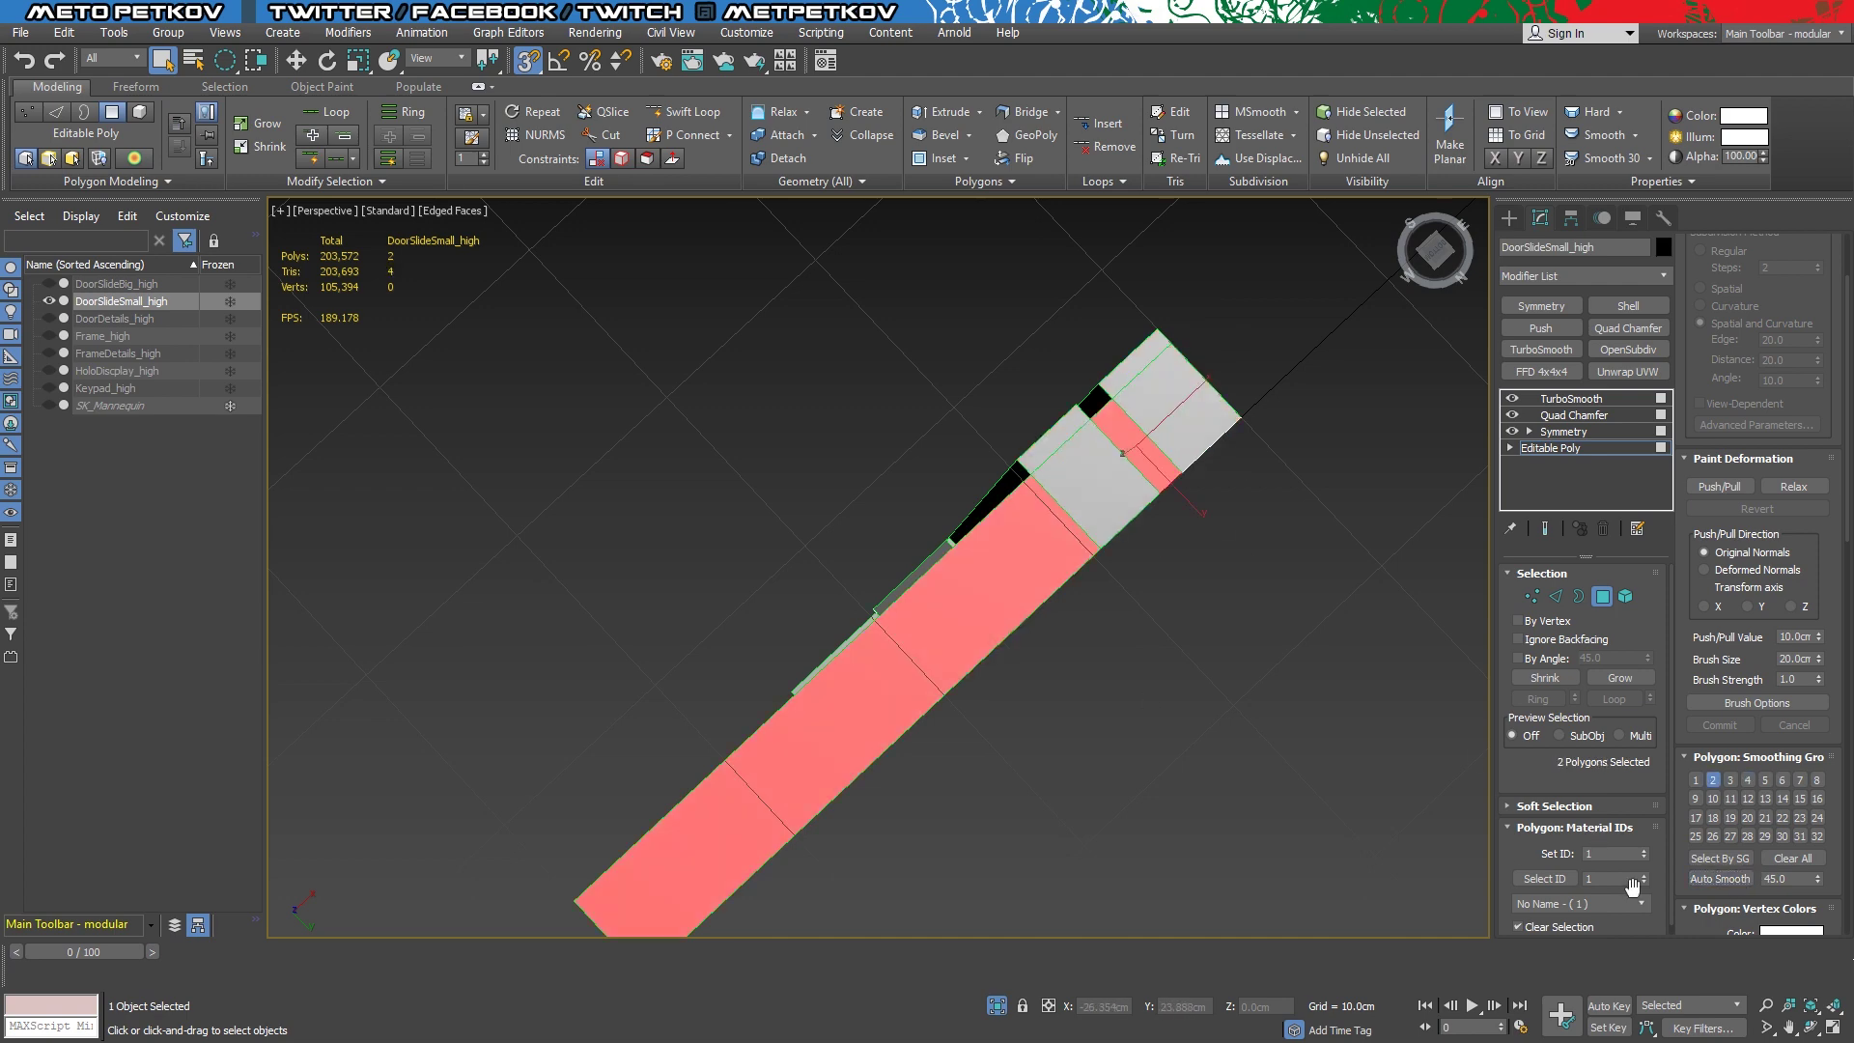
{"action": "mouse_move", "coordinate": [1352, 627]}
{"action": "middle_mouse_down", "text": "alt"}
{"action": "mouse_move", "coordinate": [1241, 444]}
{"action": "mouse_move", "coordinate": [1104, 361]}
{"action": "mouse_move", "coordinate": [1174, 639]}
{"action": "mouse_move", "coordinate": [1311, 560]}
{"action": "middle_mouse_up", "text": "alt"}
{"action": "scroll", "coordinate": [1311, 560], "scroll_direction": "up", "scroll_amount": 3}
{"action": "middle_click_drag", "start_coordinate": [1288, 724], "coordinate": [1208, 442]}
{"action": "scroll", "coordinate": [1110, 484], "scroll_direction": "up", "scroll_amount": 2}
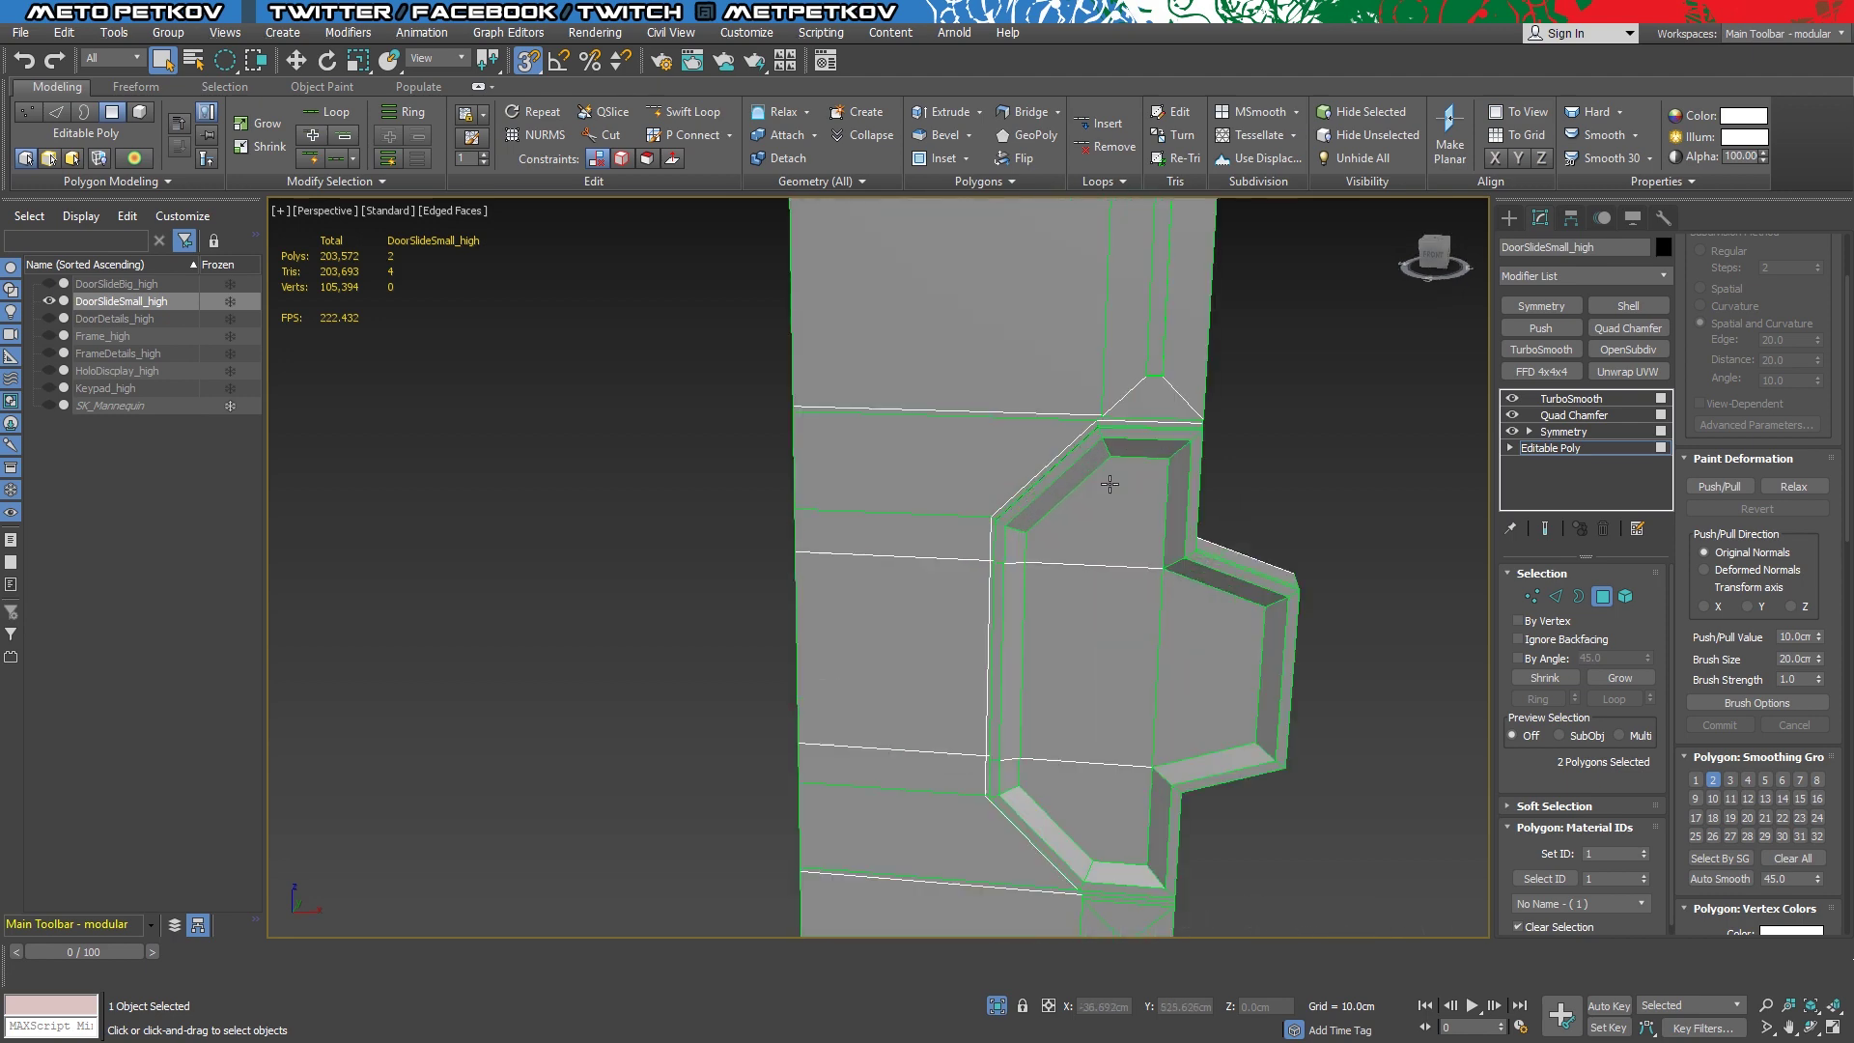
Assign the door's edge strip polygons to smoothing group 3
{"action": "left_click", "coordinate": [1545, 528]}
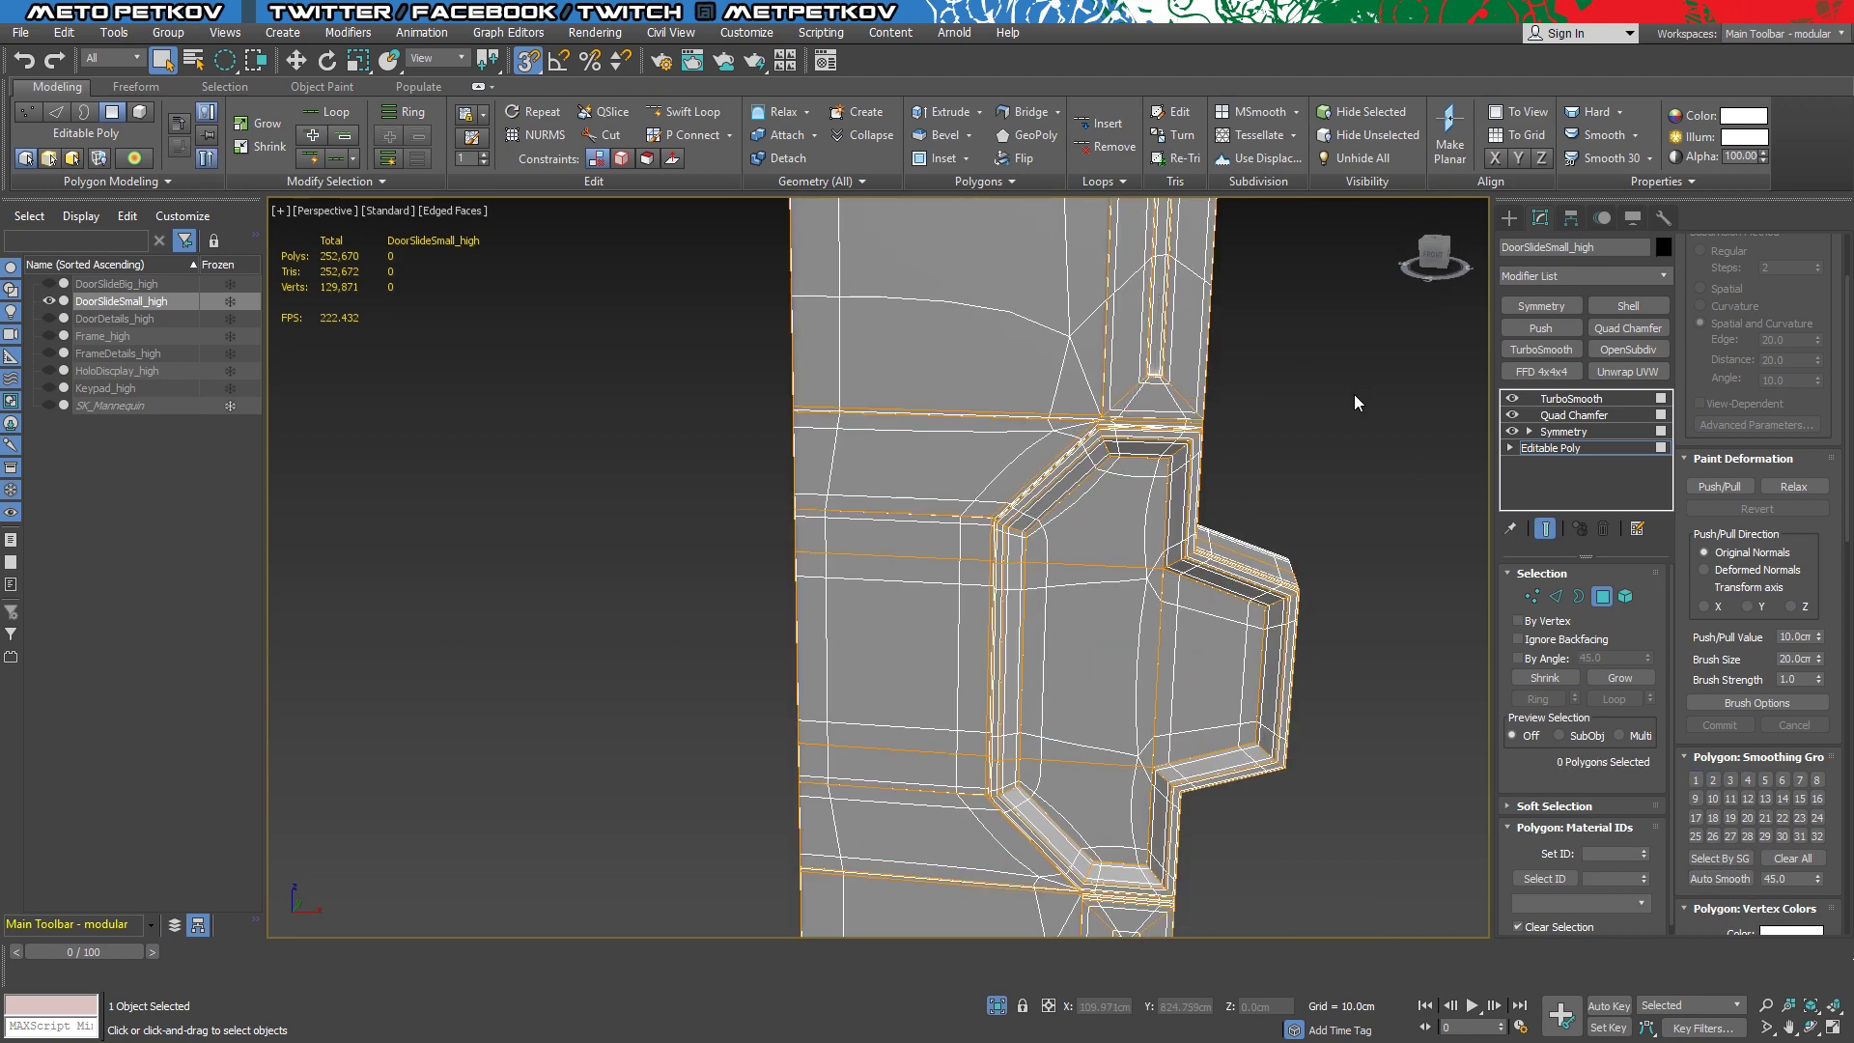
{"action": "key", "text": "F4"}
{"action": "mouse_move", "coordinate": [1354, 393]}
{"action": "middle_mouse_down", "text": "alt"}
{"action": "mouse_move", "coordinate": [1322, 396]}
{"action": "mouse_move", "coordinate": [1340, 446]}
{"action": "middle_mouse_up", "text": "alt"}
{"action": "left_click", "coordinate": [1180, 457]}
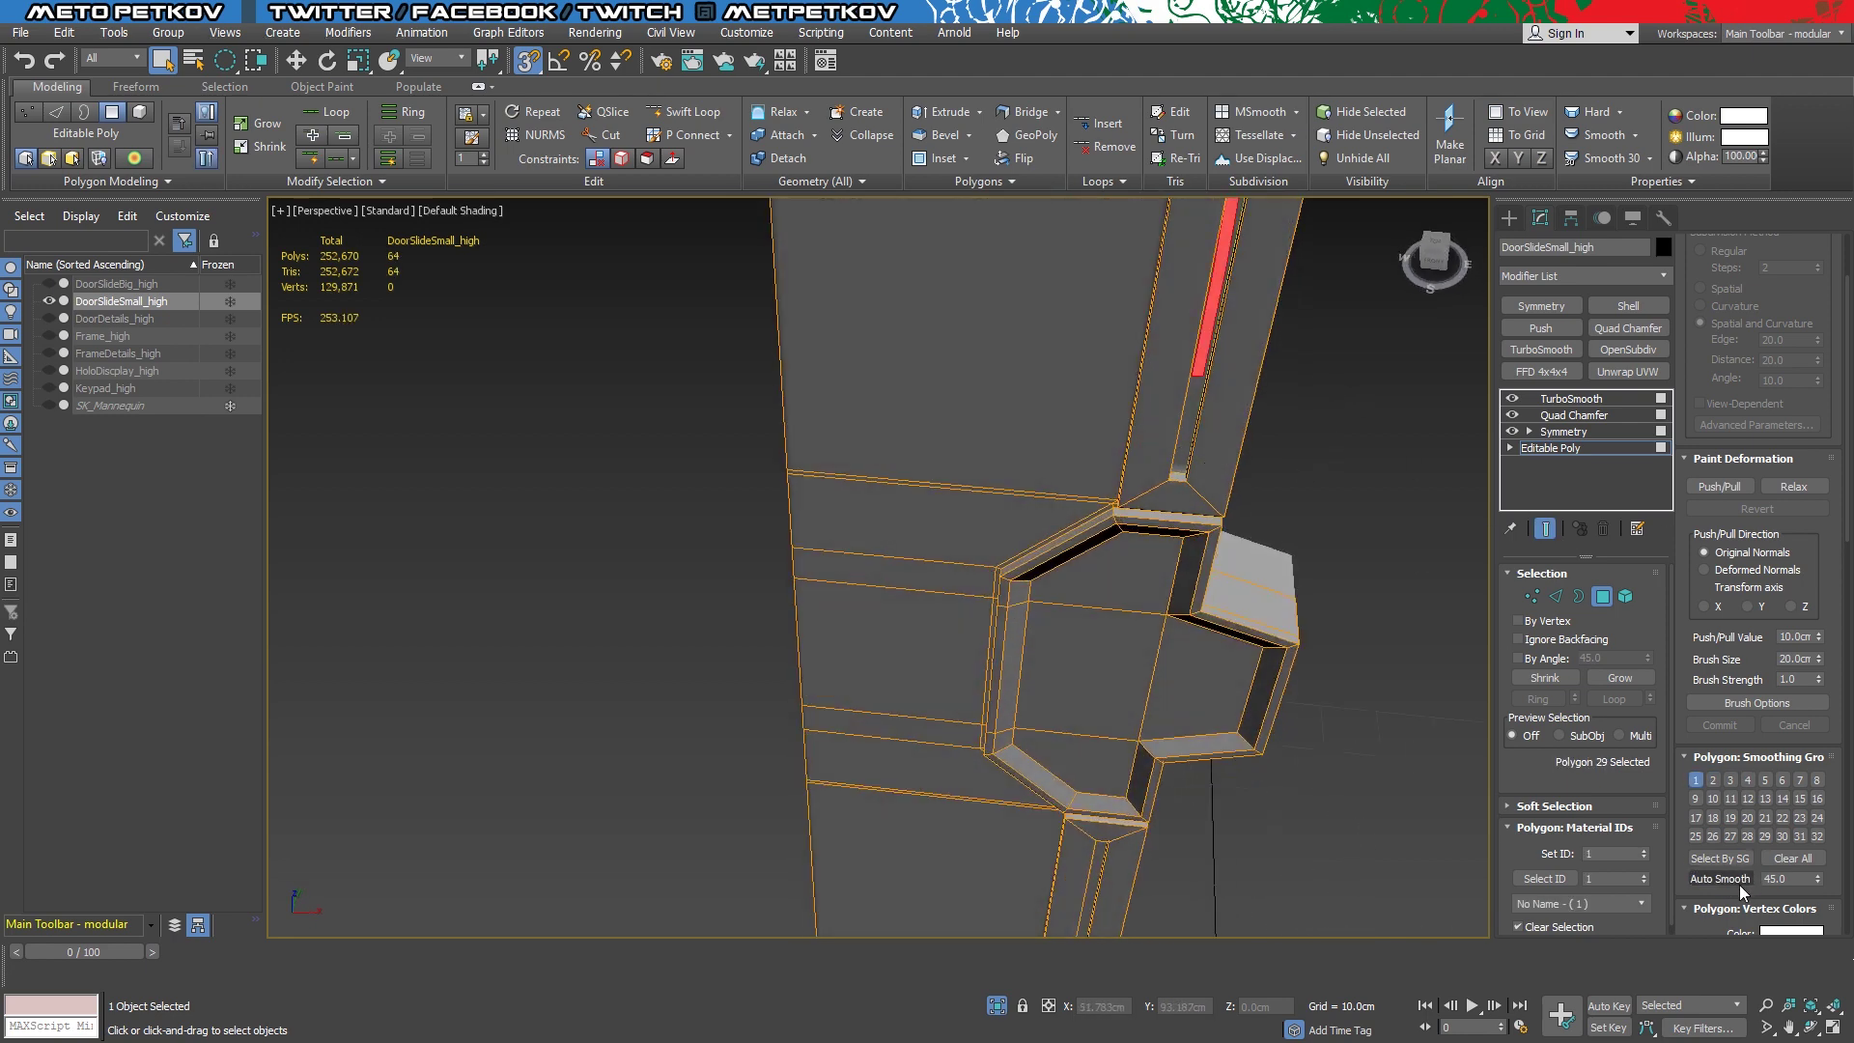
{"action": "key", "text": "F4"}
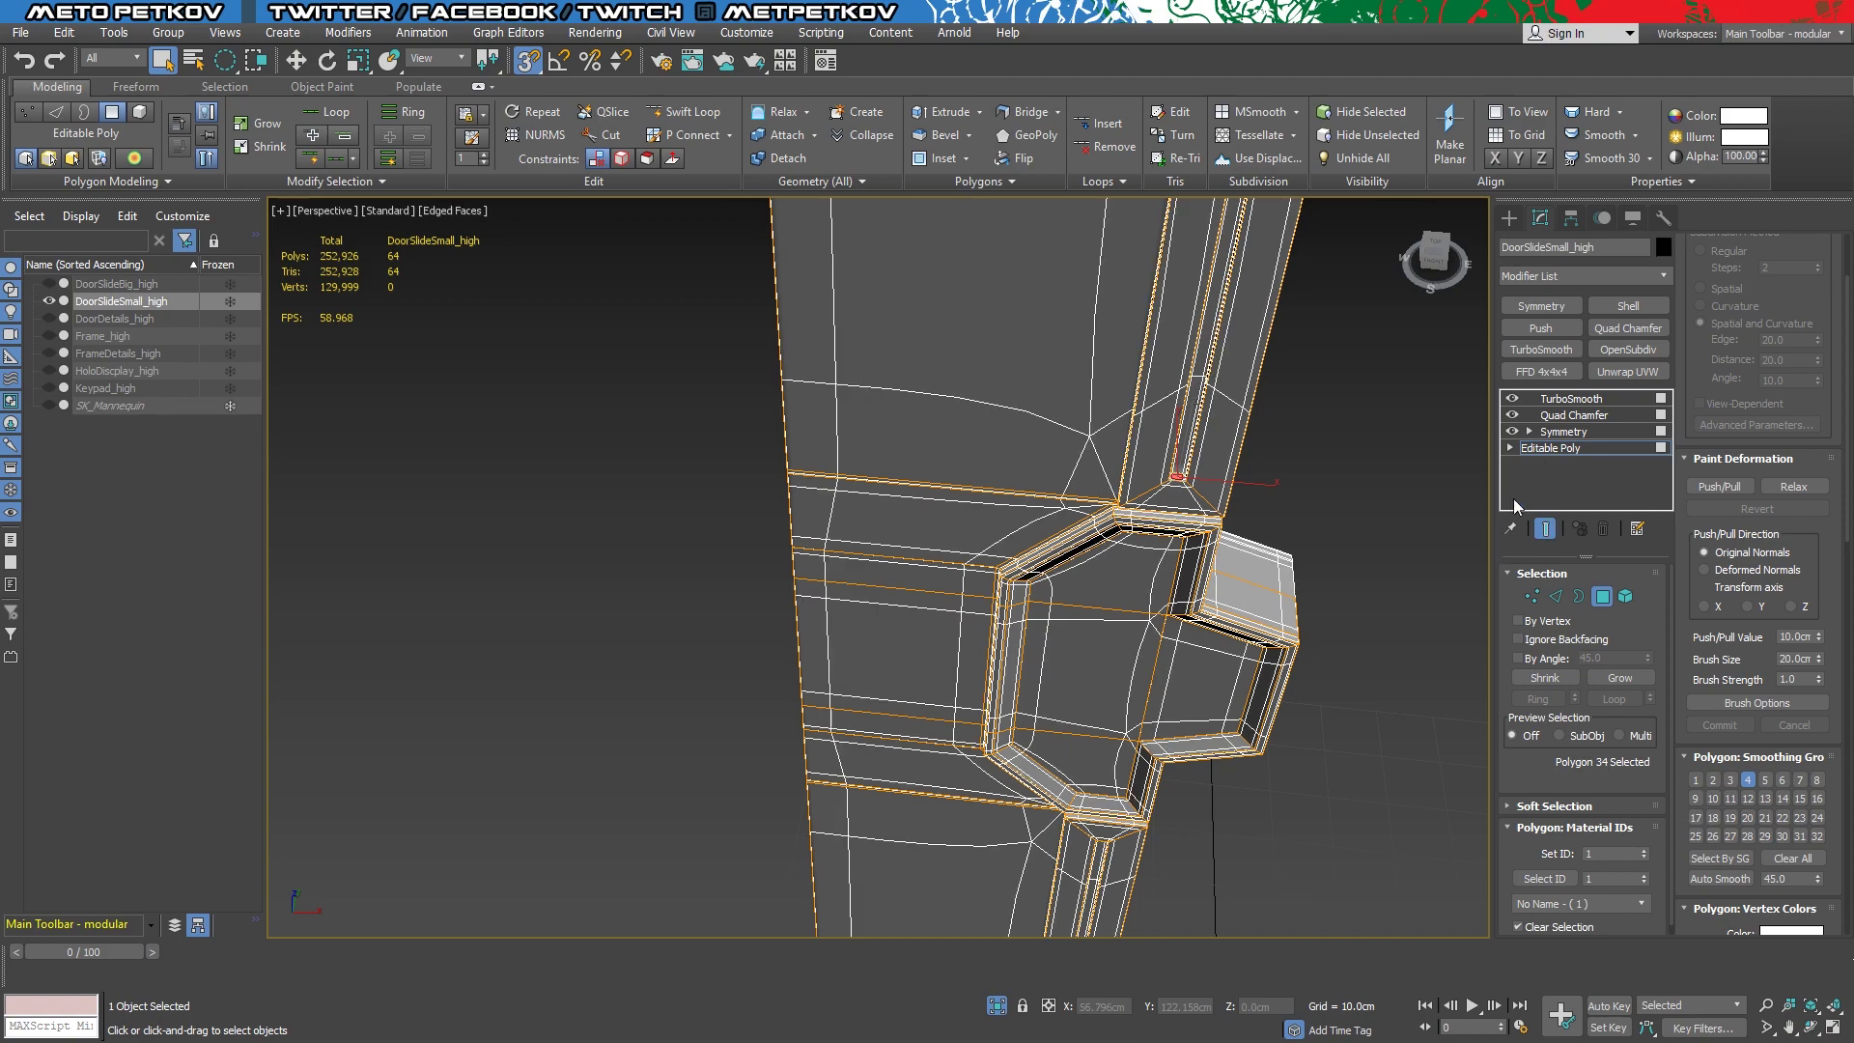
{"action": "mouse_move", "coordinate": [1354, 414]}
{"action": "middle_mouse_down", "text": "alt"}
{"action": "mouse_move", "coordinate": [1307, 402]}
{"action": "mouse_move", "coordinate": [1333, 425]}
{"action": "mouse_move", "coordinate": [1329, 399]}
{"action": "middle_mouse_up", "text": "alt"}
{"action": "left_click", "coordinate": [1329, 400]}
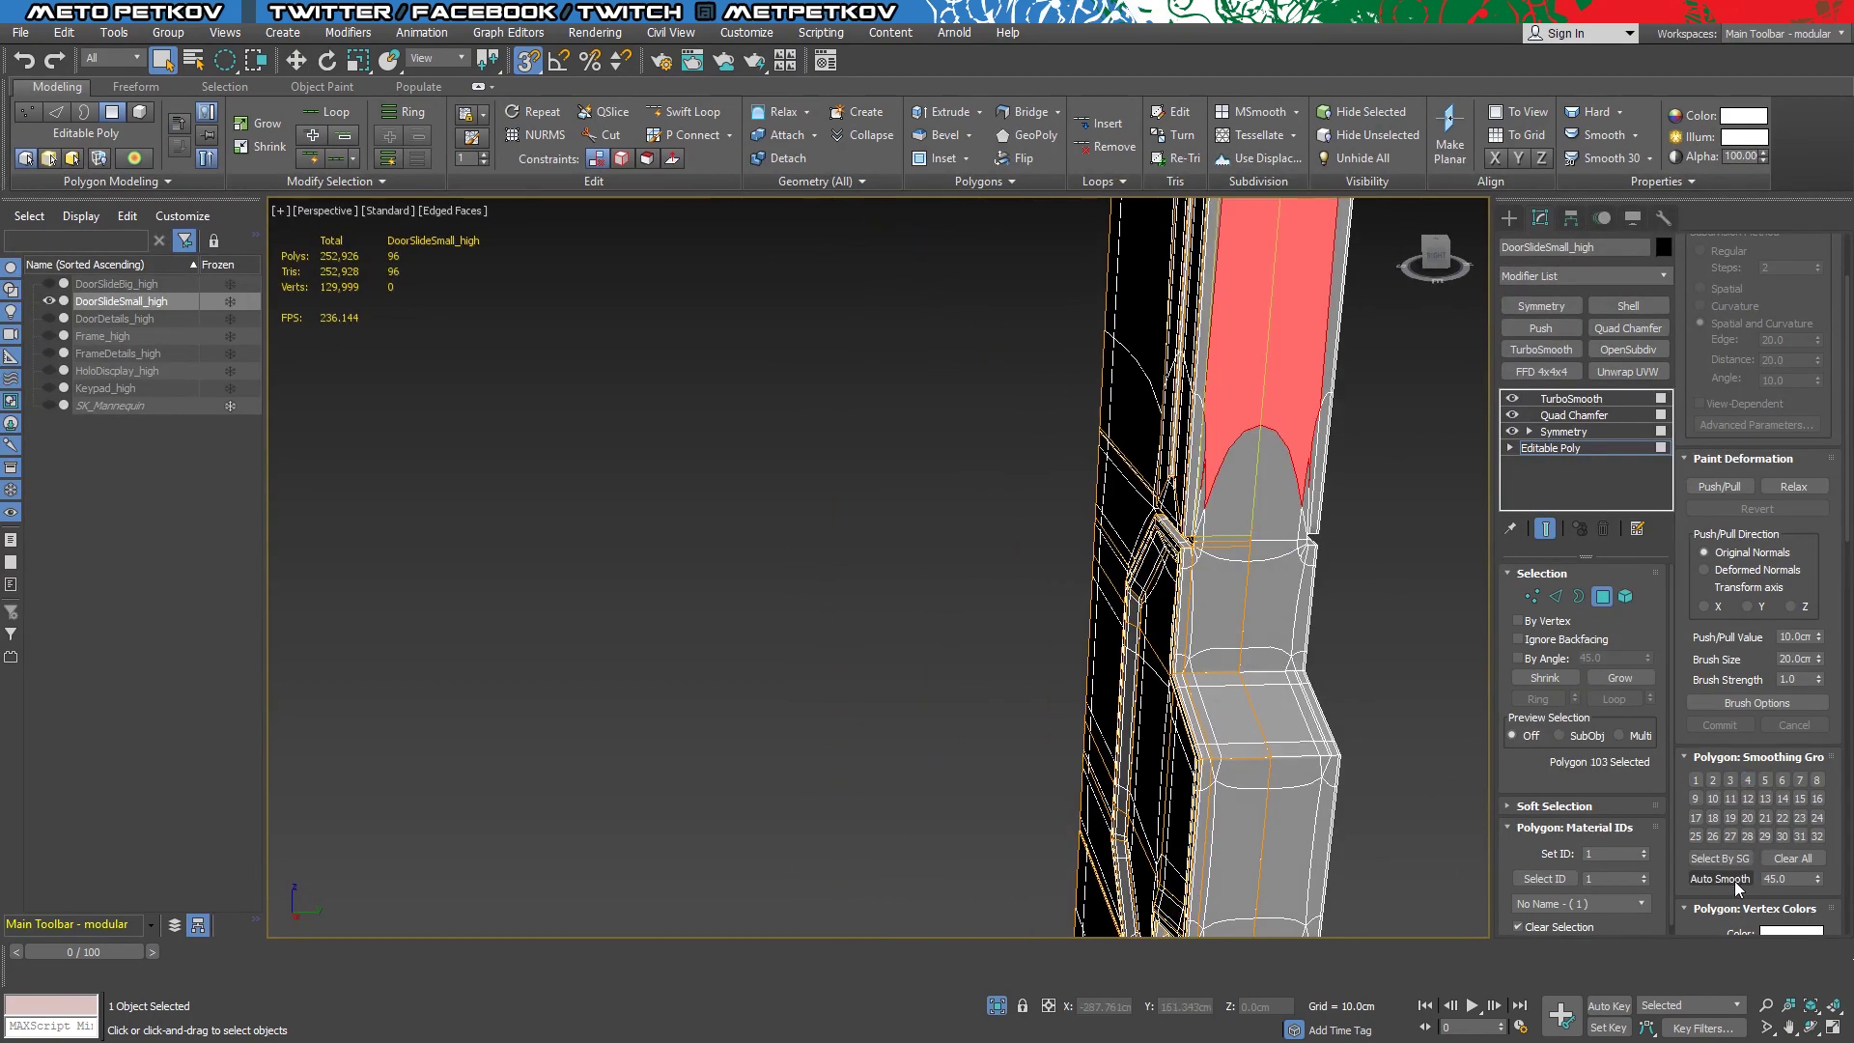
{"action": "left_click", "coordinate": [1729, 779]}
Check two door bevel polygons, then view the door with TurboSmooth selected
{"action": "scroll", "coordinate": [1358, 578], "scroll_direction": "up", "scroll_amount": 2}
{"action": "scroll", "coordinate": [1060, 309], "scroll_direction": "up", "scroll_amount": 3}
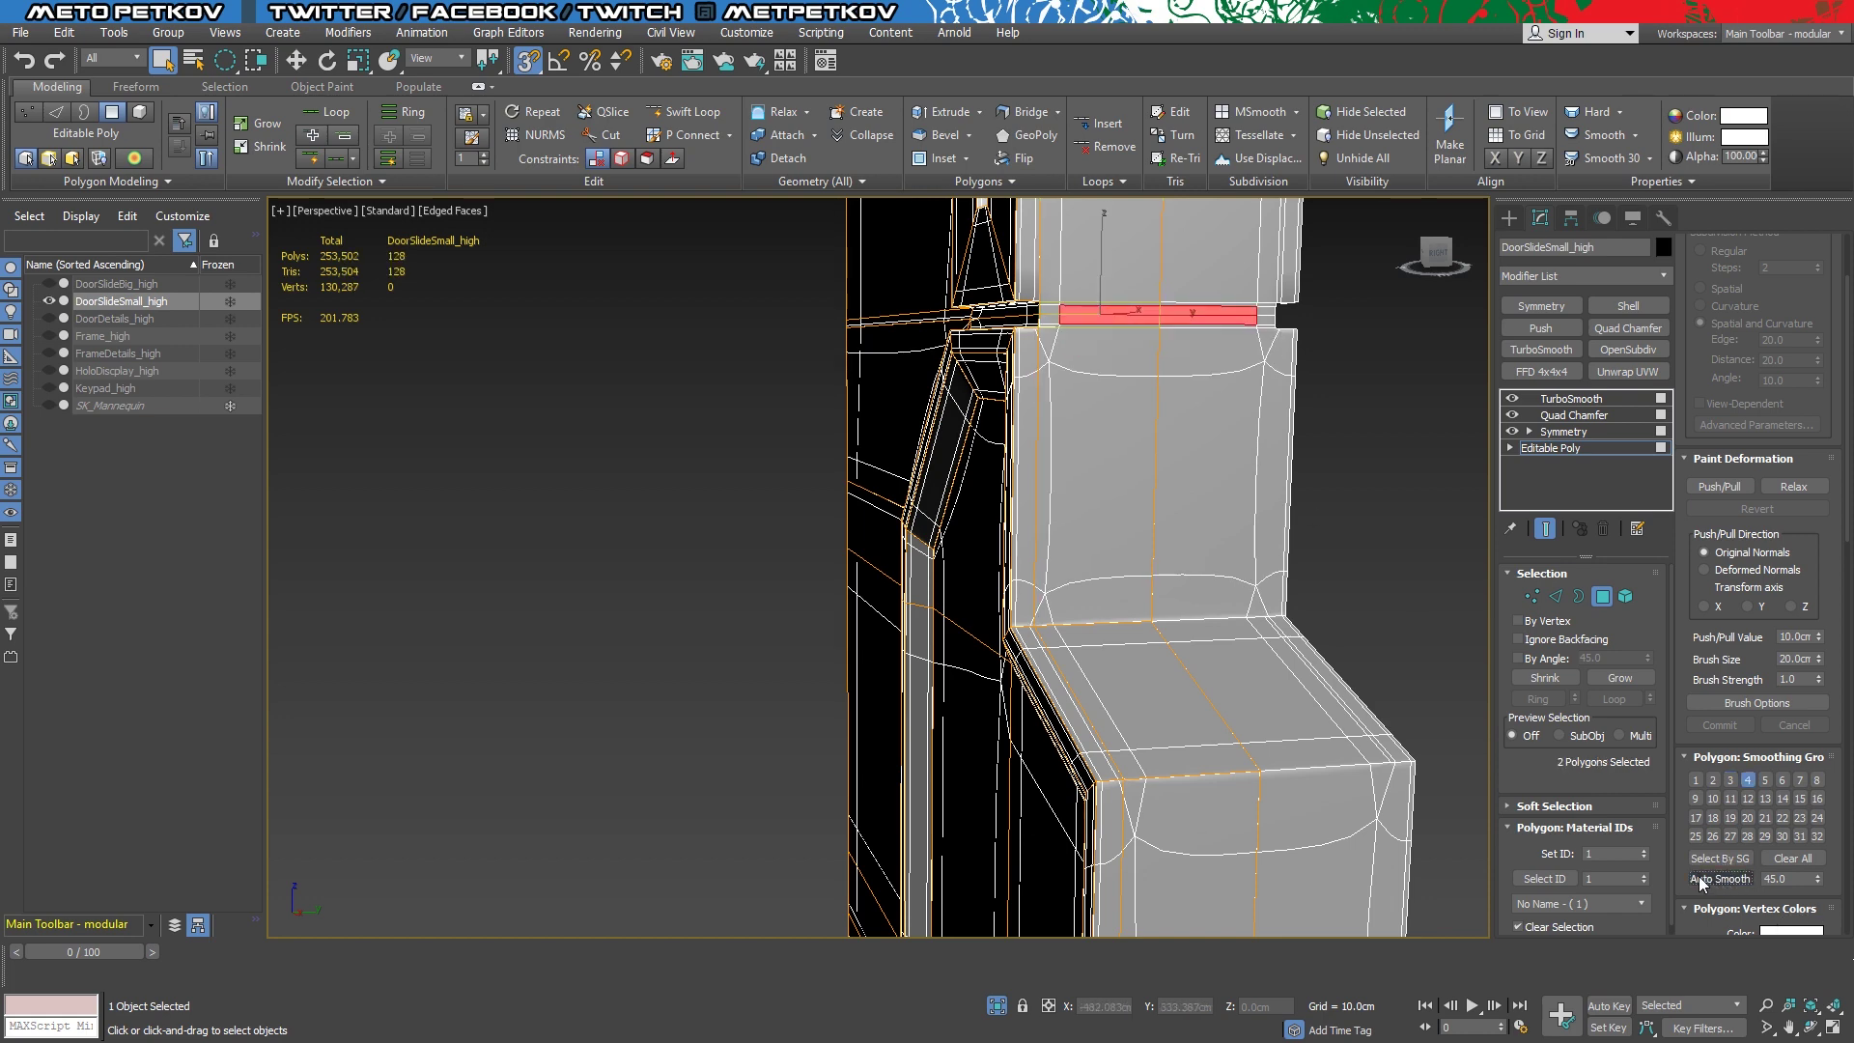
{"action": "middle_click_drag", "start_coordinate": [1111, 541], "coordinate": [1042, 509], "text": "alt"}
{"action": "left_click", "coordinate": [1042, 509], "text": "ctrl"}
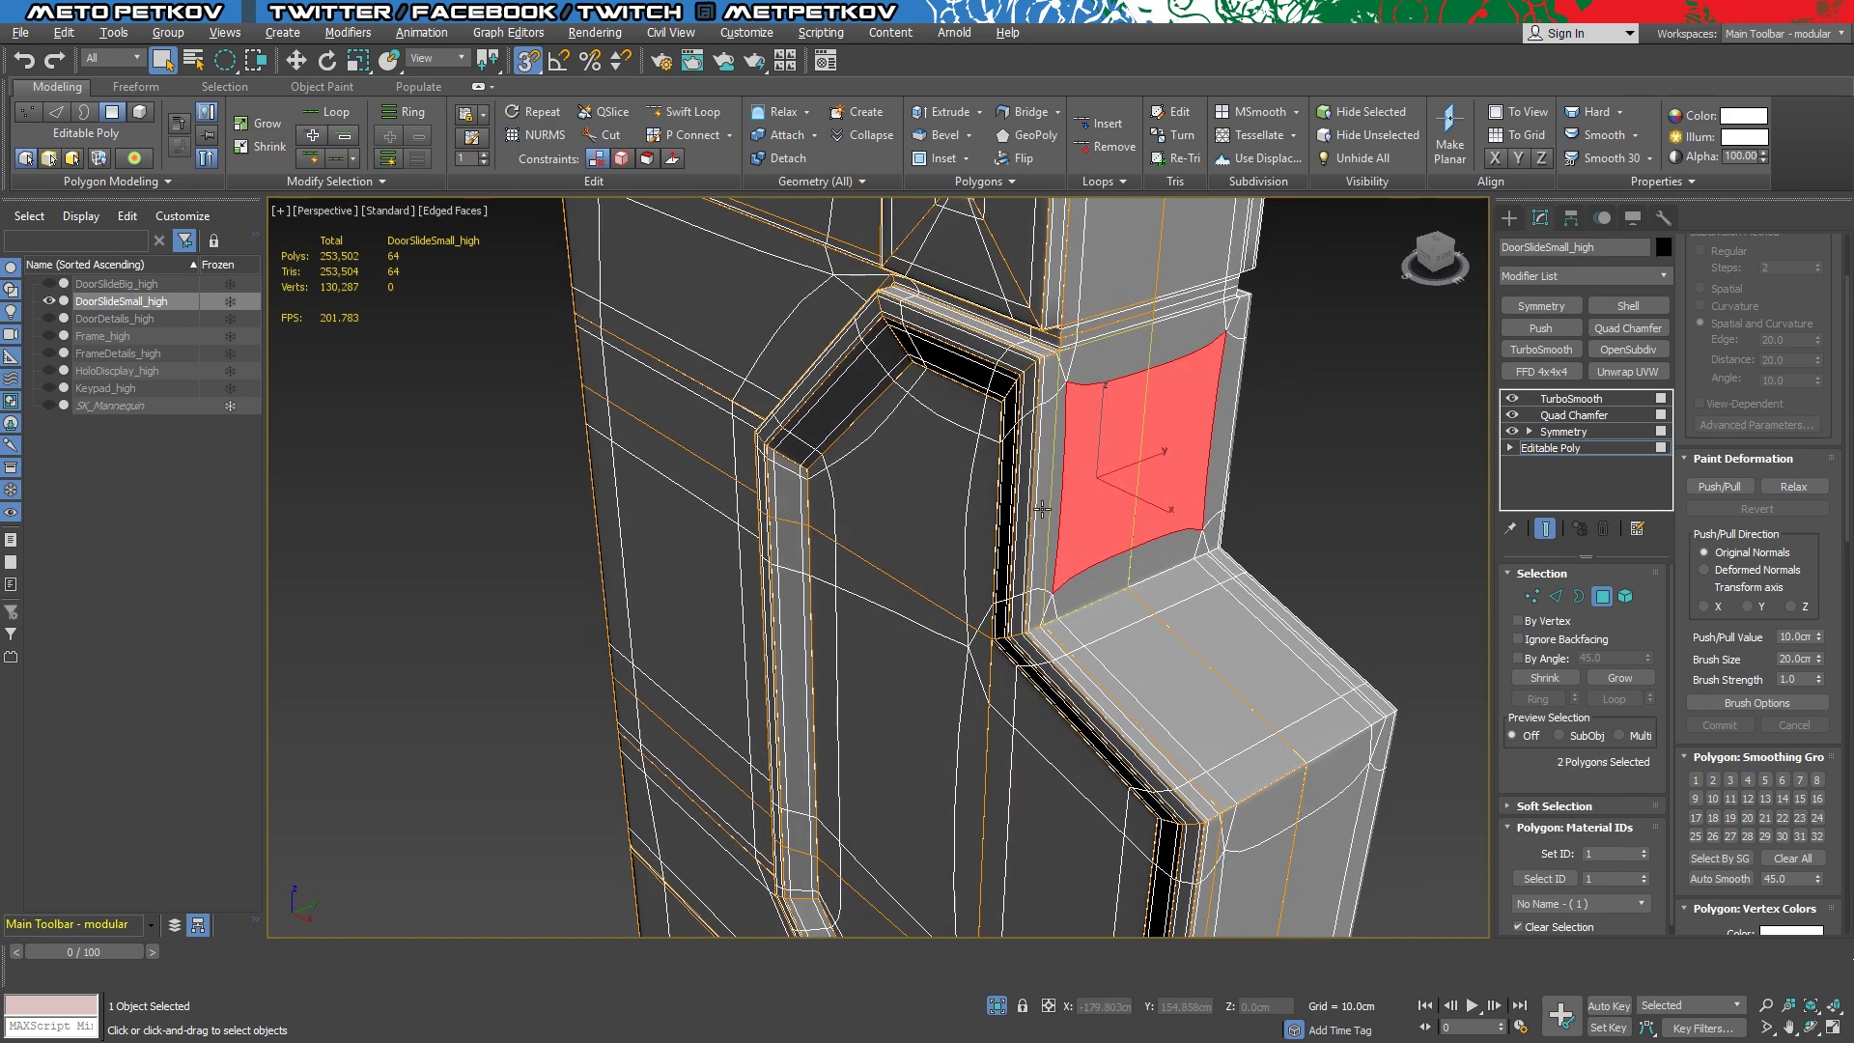
{"action": "left_click", "coordinate": [1270, 473]}
{"action": "mouse_move", "coordinate": [1271, 473]}
{"action": "middle_mouse_down", "text": "alt"}
{"action": "mouse_move", "coordinate": [1286, 467]}
{"action": "mouse_move", "coordinate": [1178, 415]}
{"action": "mouse_move", "coordinate": [1276, 374]}
{"action": "mouse_move", "coordinate": [952, 455]}
{"action": "middle_mouse_up", "text": "alt"}
{"action": "scroll", "coordinate": [952, 454], "scroll_direction": "up", "scroll_amount": 3}
{"action": "left_click", "coordinate": [1568, 396]}
{"action": "left_click", "coordinate": [1278, 420]}
{"action": "scroll", "coordinate": [1278, 420], "scroll_direction": "down", "scroll_amount": 3}
{"action": "mouse_move", "coordinate": [1278, 420]}
{"action": "middle_mouse_down", "text": "alt"}
{"action": "mouse_move", "coordinate": [1169, 487]}
{"action": "mouse_move", "coordinate": [1043, 633]}
{"action": "mouse_move", "coordinate": [1067, 661]}
{"action": "middle_mouse_up", "text": "alt"}
{"action": "scroll", "coordinate": [1075, 663], "scroll_direction": "up", "scroll_amount": 5}
Select the panel's two top polygons and compare cage against smoothed result
{"action": "left_click", "coordinate": [1067, 661]}
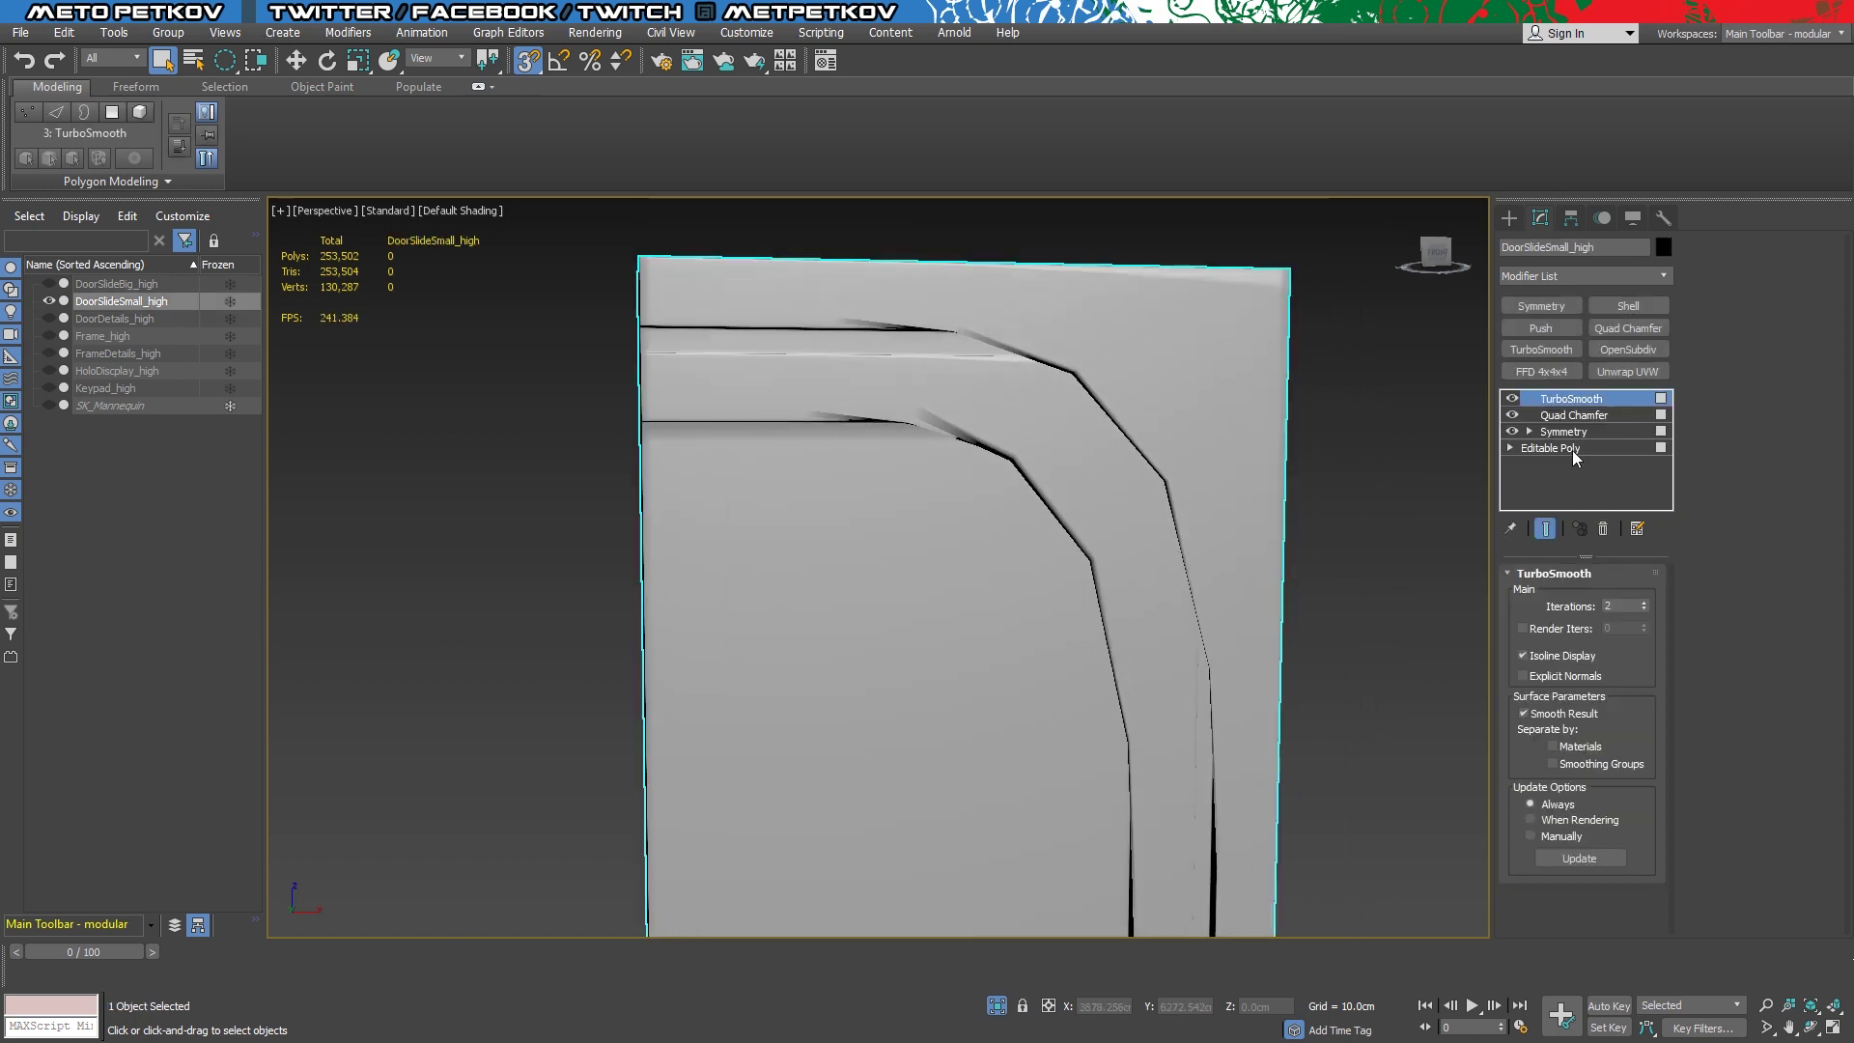
{"action": "left_click", "coordinate": [1551, 447]}
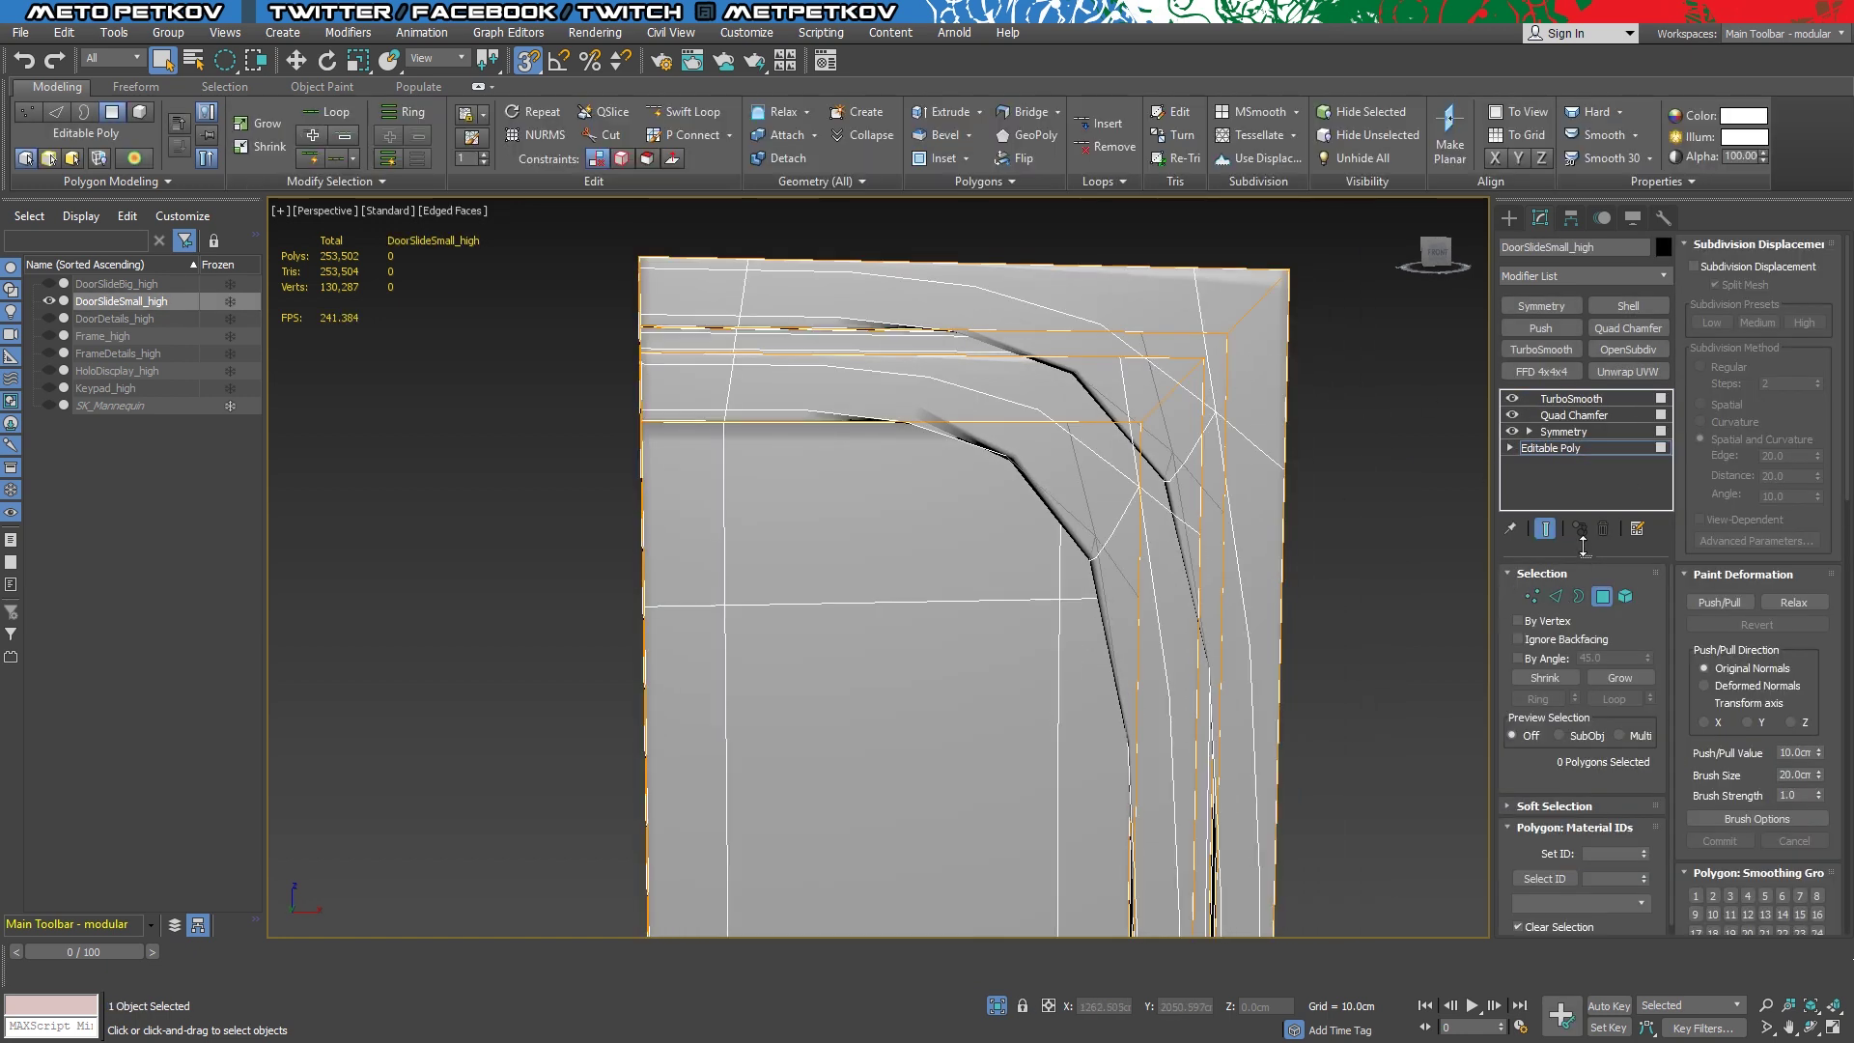
{"action": "left_click", "coordinate": [1544, 529]}
{"action": "left_click", "coordinate": [1241, 310]}
{"action": "left_click", "coordinate": [1067, 387], "text": "ctrl"}
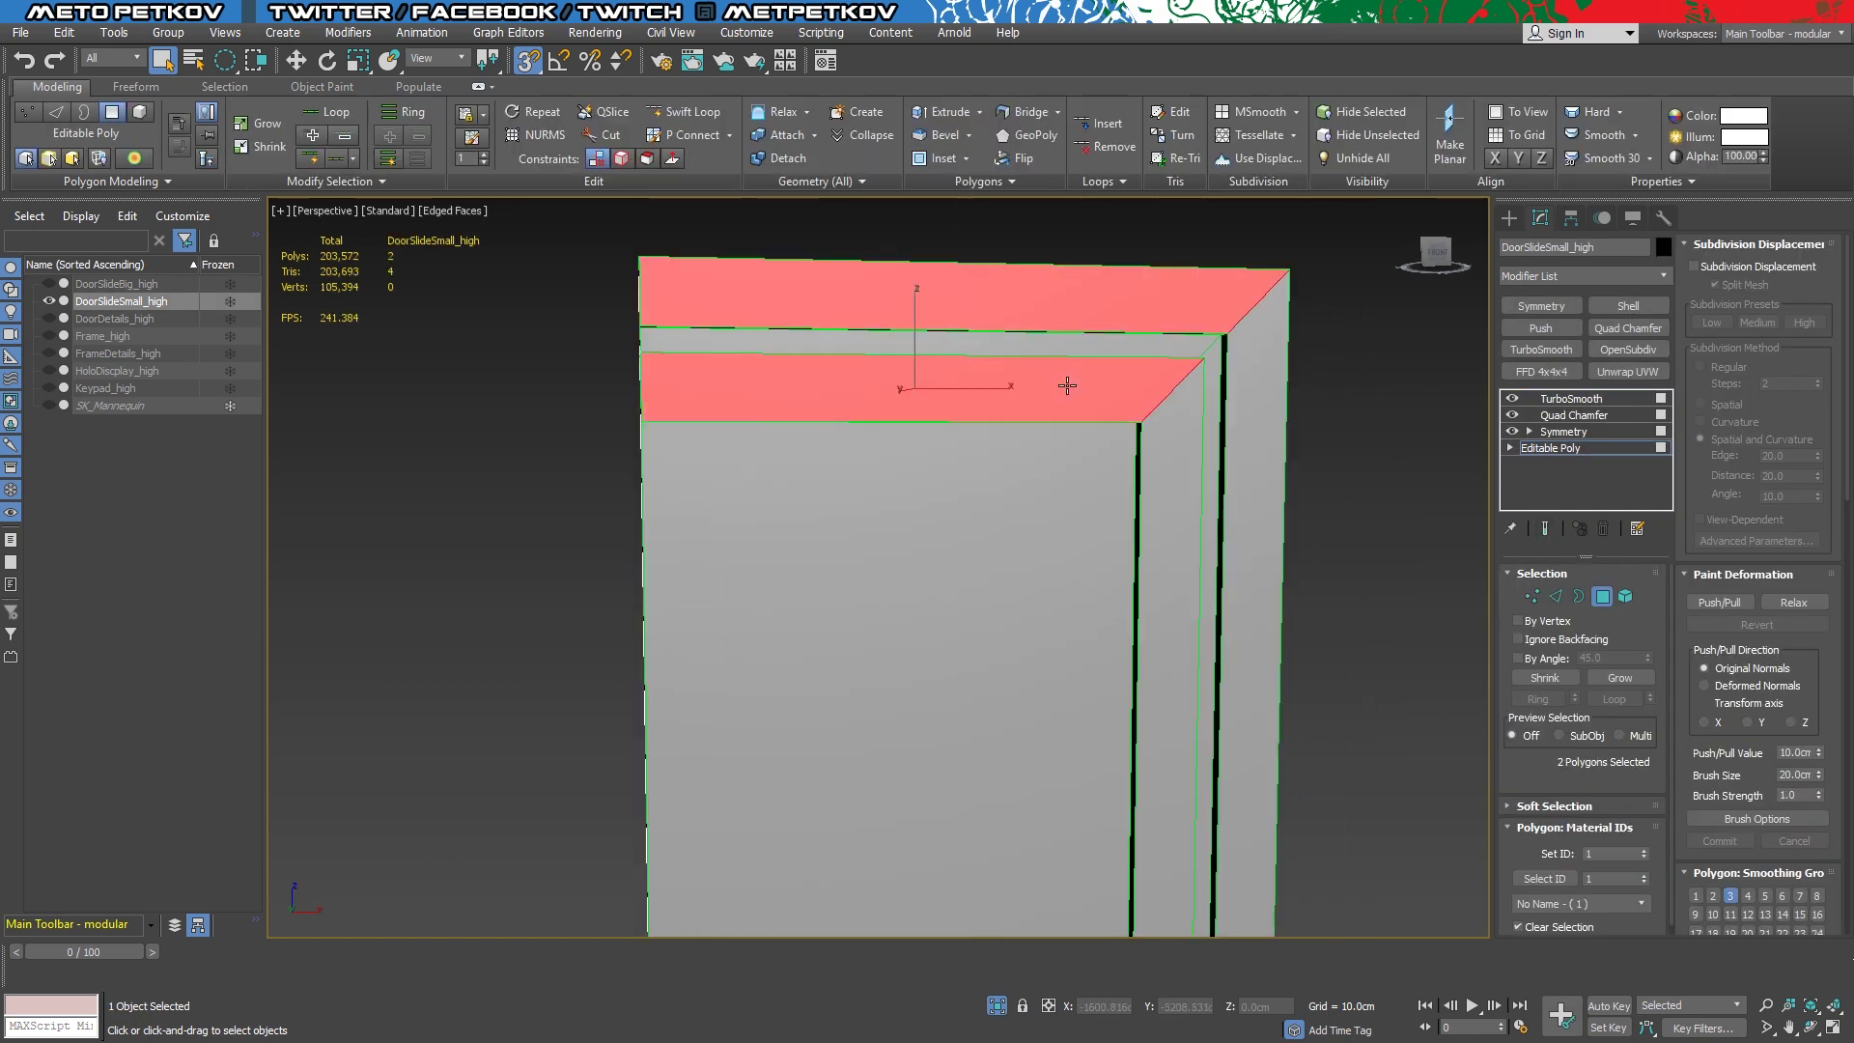
{"action": "left_click", "coordinate": [1545, 530]}
{"action": "scroll", "coordinate": [1764, 831], "scroll_direction": "down", "scroll_amount": 2}
{"action": "left_click", "coordinate": [1382, 466]}
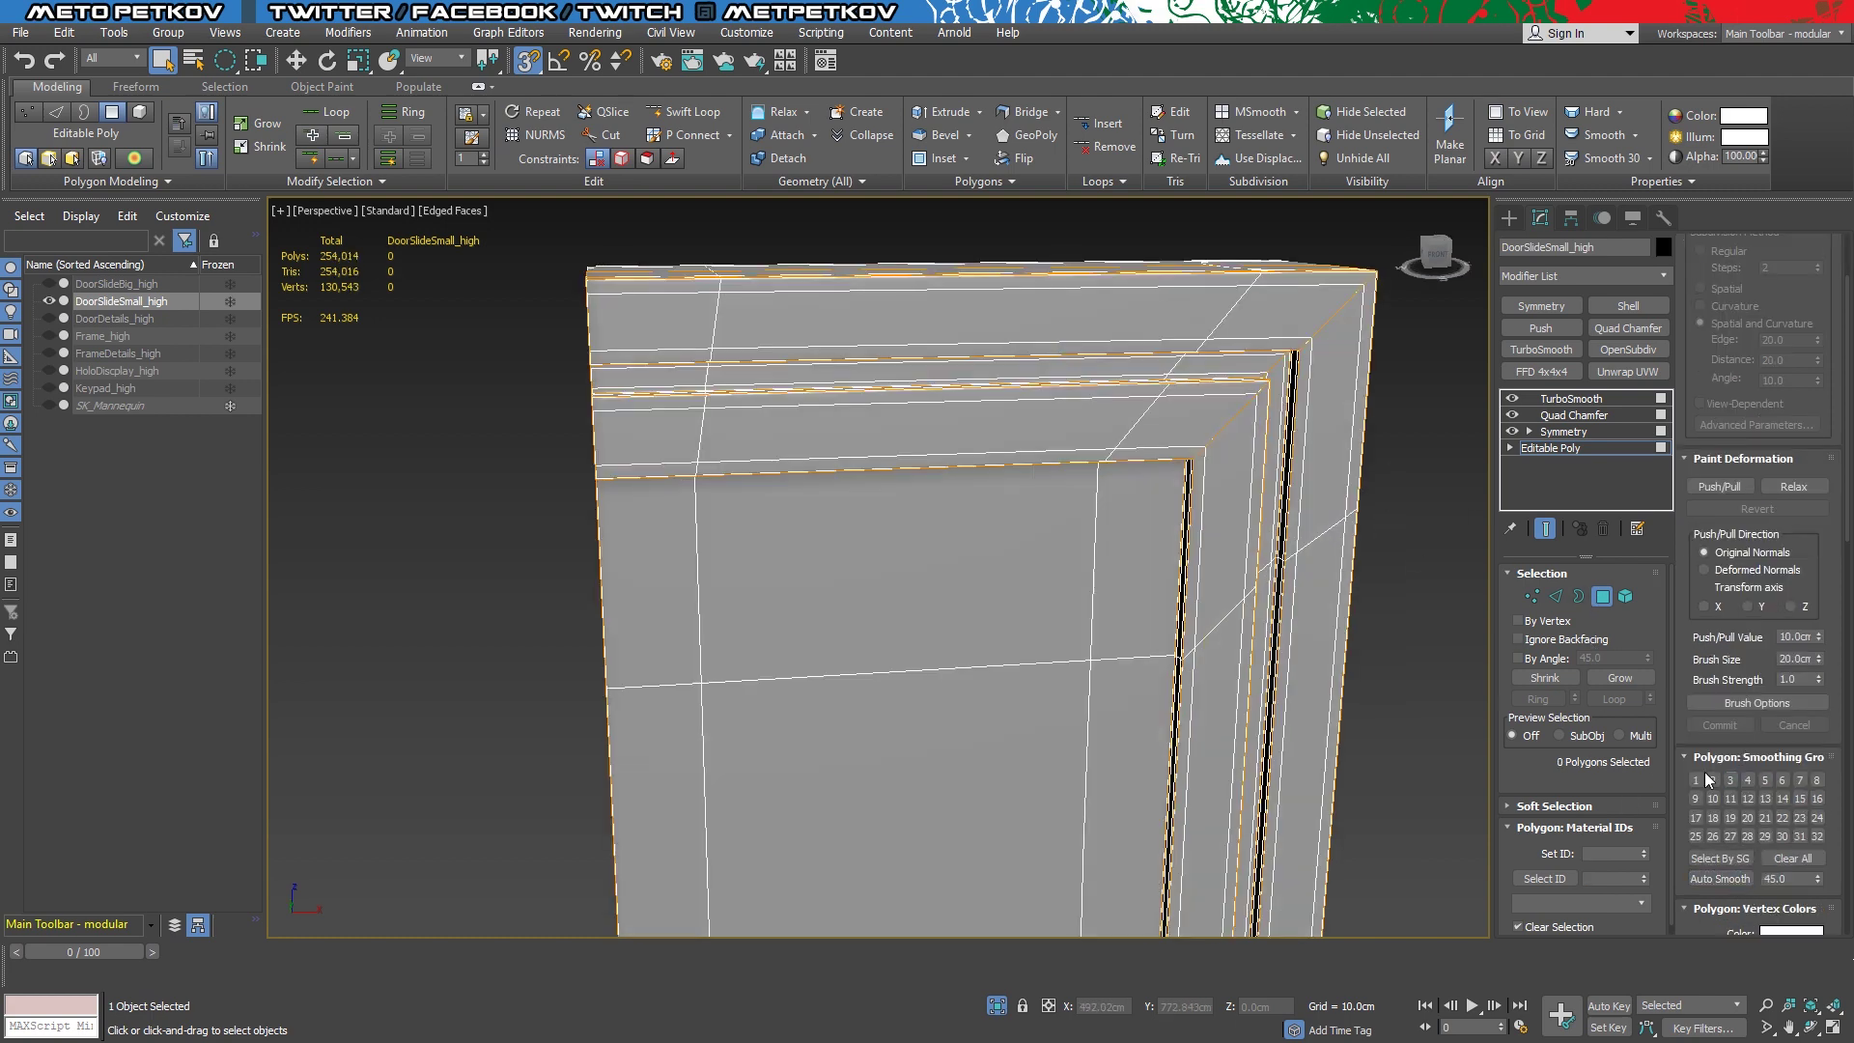
{"action": "left_click", "coordinate": [1545, 529]}
{"action": "scroll", "coordinate": [1051, 420], "scroll_direction": "down", "scroll_amount": 5}
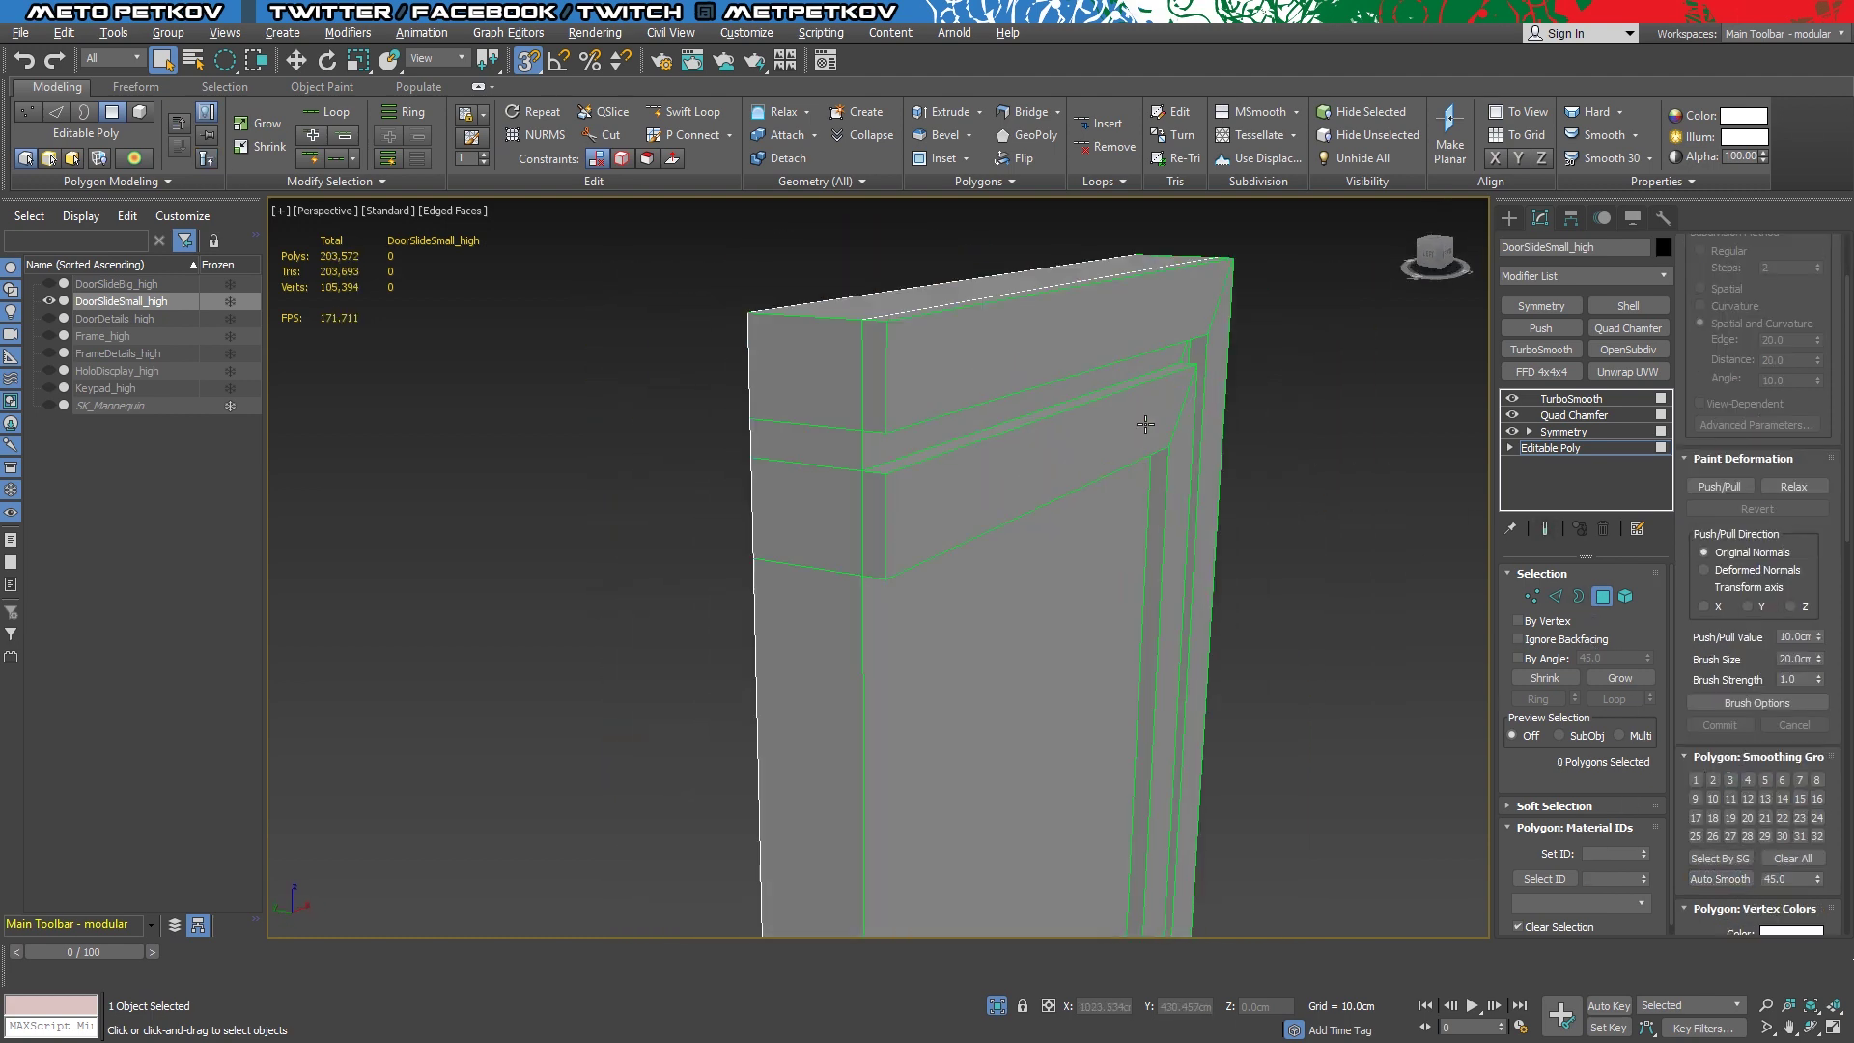
{"action": "mouse_move", "coordinate": [1147, 414]}
{"action": "middle_mouse_down", "text": "alt"}
{"action": "mouse_move", "coordinate": [1062, 448]}
{"action": "mouse_move", "coordinate": [902, 439]}
{"action": "mouse_move", "coordinate": [1095, 369]}
{"action": "middle_mouse_up", "text": "alt"}
{"action": "left_click", "coordinate": [1545, 529]}
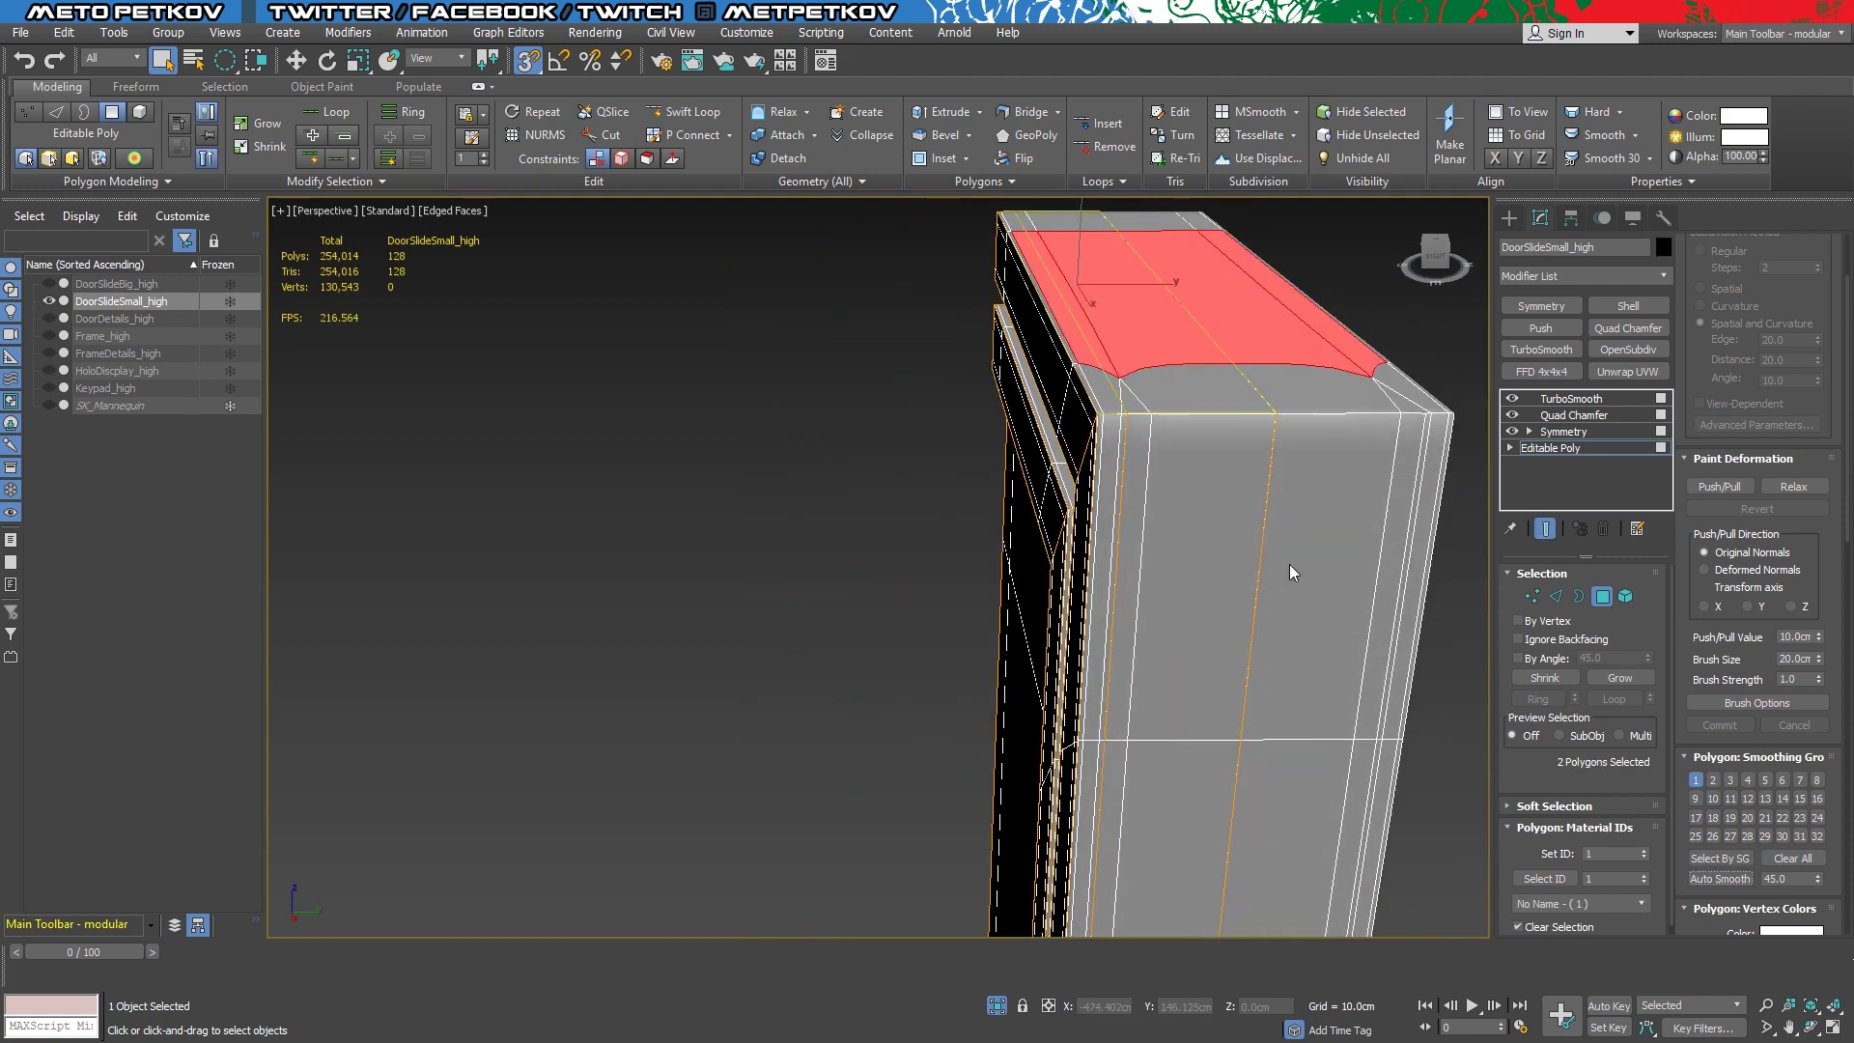
Select the left side strip, front polygon 103 and side polygon 52
{"action": "left_click", "coordinate": [1107, 464]}
{"action": "left_click", "coordinate": [1192, 512]}
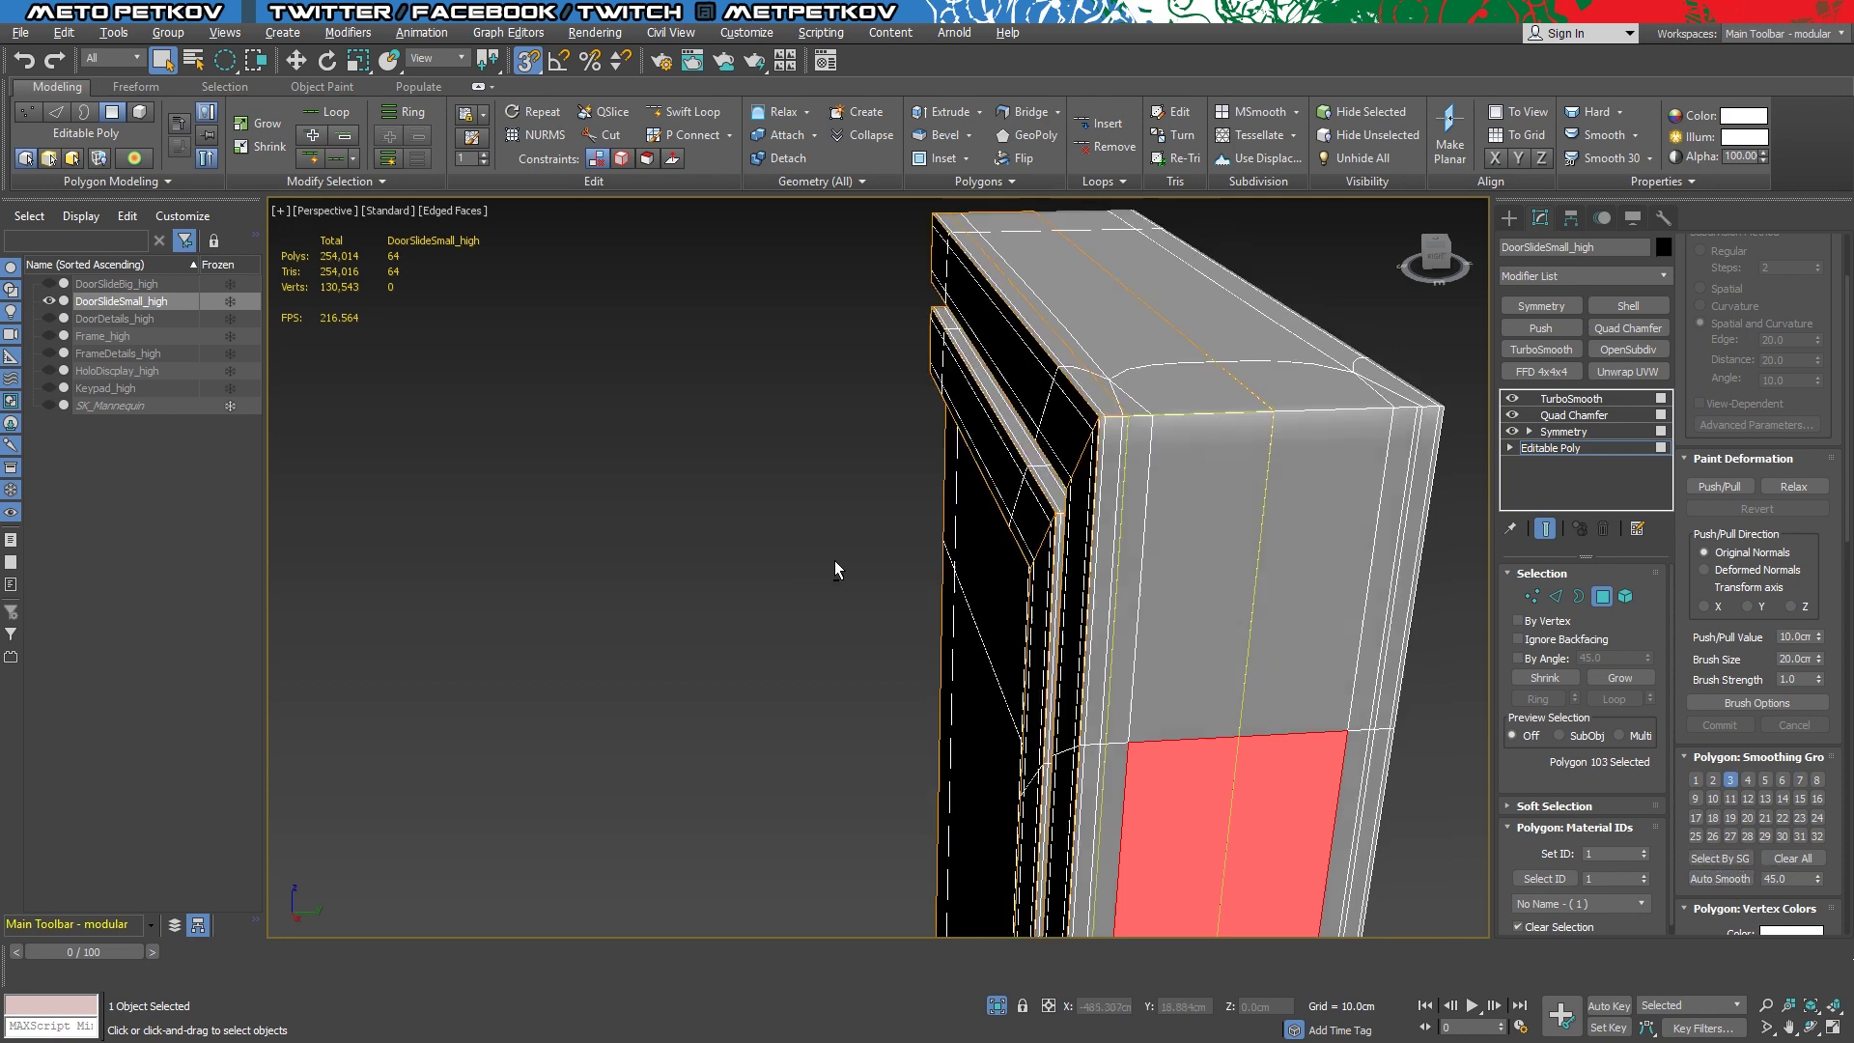
{"action": "middle_click_drag", "start_coordinate": [836, 567], "coordinate": [757, 370], "text": "alt"}
{"action": "left_click", "coordinate": [758, 370]}
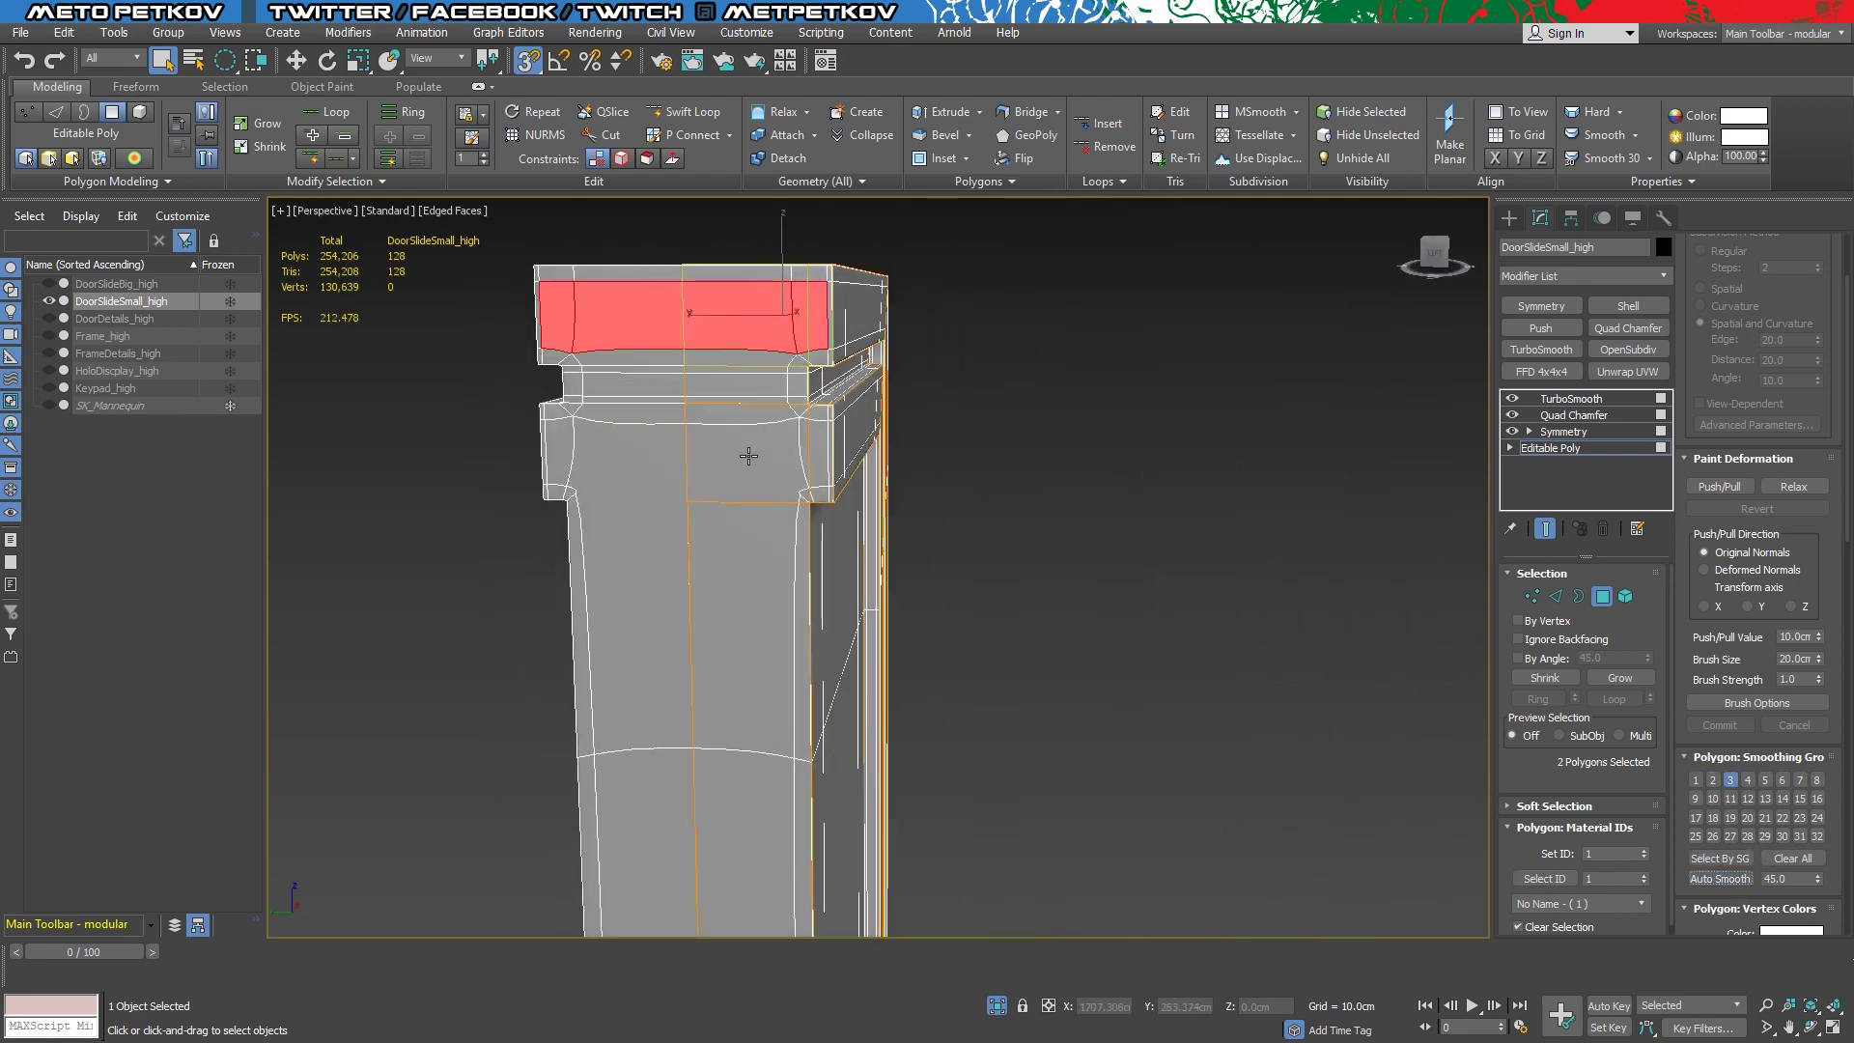
{"action": "mouse_move", "coordinate": [1231, 720]}
{"action": "middle_mouse_down", "text": "alt"}
{"action": "mouse_move", "coordinate": [282, 569]}
{"action": "mouse_move", "coordinate": [1145, 687]}
{"action": "mouse_move", "coordinate": [1255, 580]}
{"action": "middle_mouse_up", "text": "alt"}
Return to TurboSmooth, deselect the panel and turn off edged faces
{"action": "left_click", "coordinate": [1609, 404]}
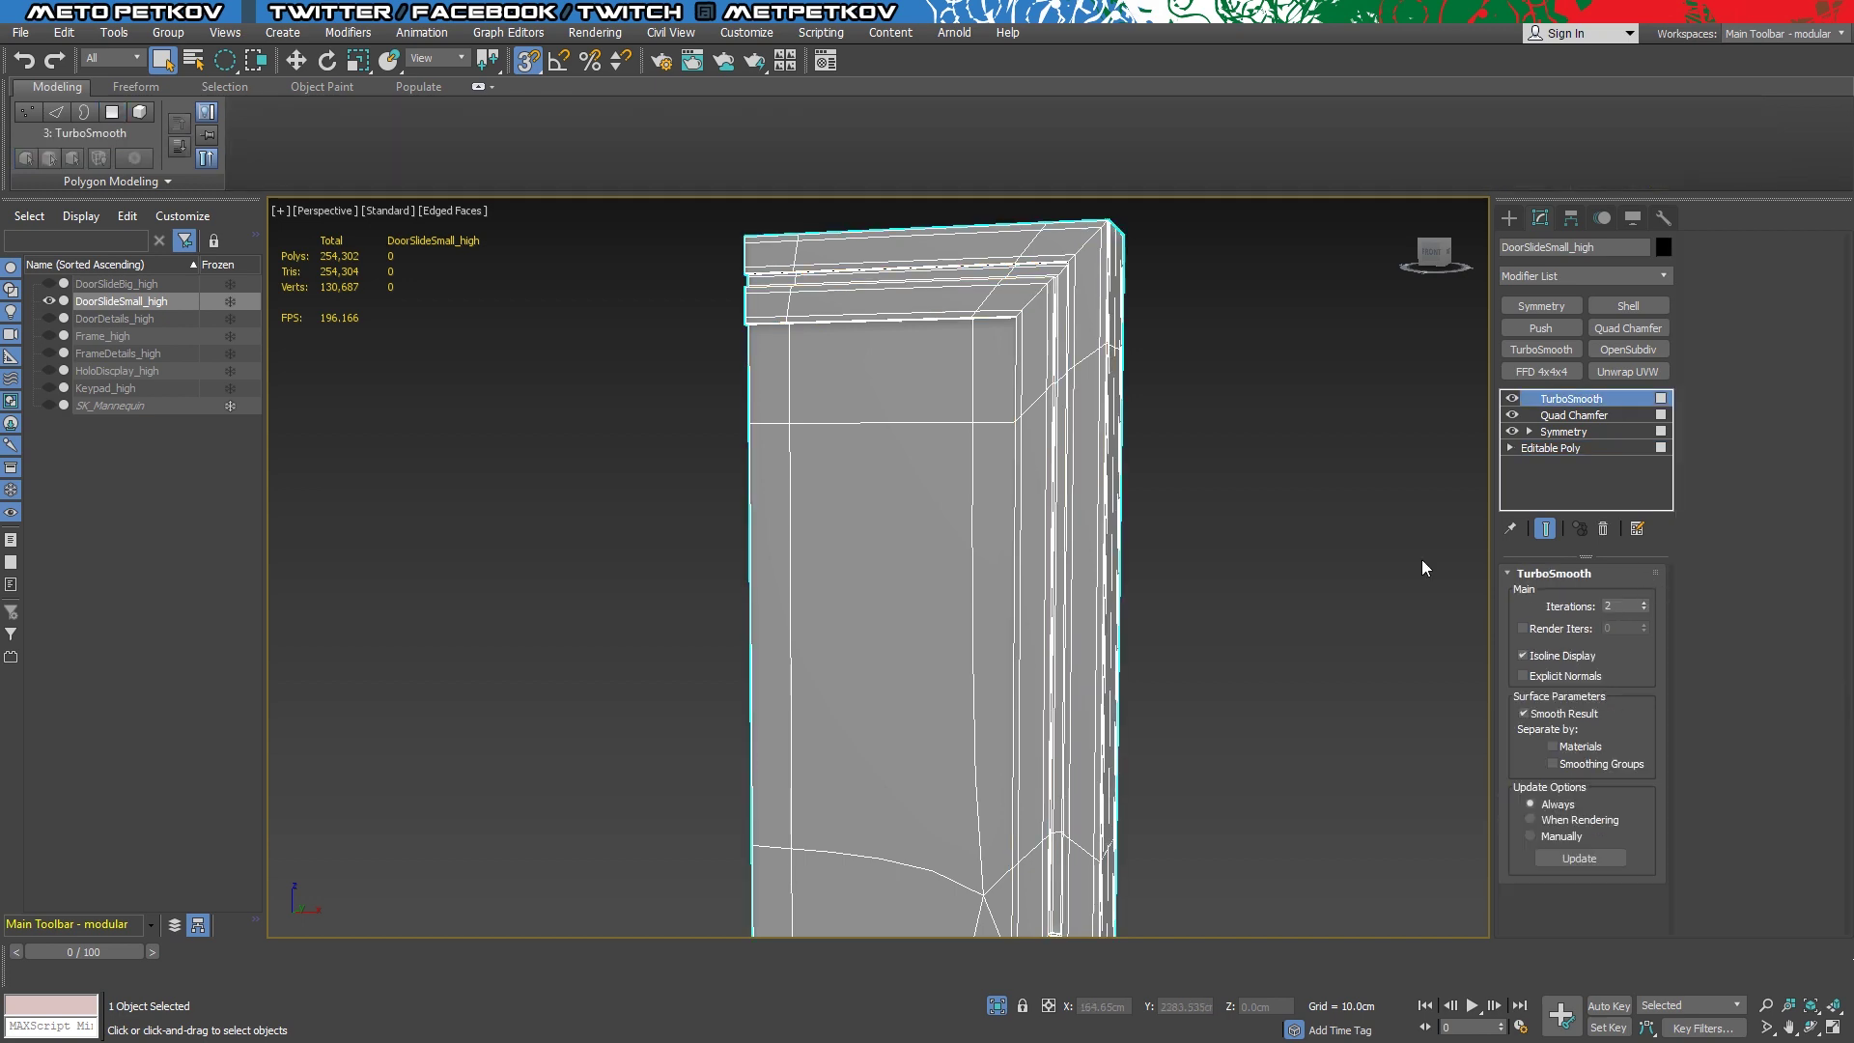
{"action": "left_click", "coordinate": [1421, 559]}
{"action": "middle_click_drag", "start_coordinate": [1421, 559], "coordinate": [1300, 502], "text": "alt"}
{"action": "key", "text": "F4"}
{"action": "mouse_move", "coordinate": [1186, 556]}
{"action": "middle_mouse_down", "text": "alt"}
{"action": "mouse_move", "coordinate": [1220, 477]}
{"action": "mouse_move", "coordinate": [1258, 517]}
{"action": "mouse_move", "coordinate": [1363, 536]}
{"action": "mouse_move", "coordinate": [1111, 527]}
{"action": "middle_mouse_up", "text": "alt"}
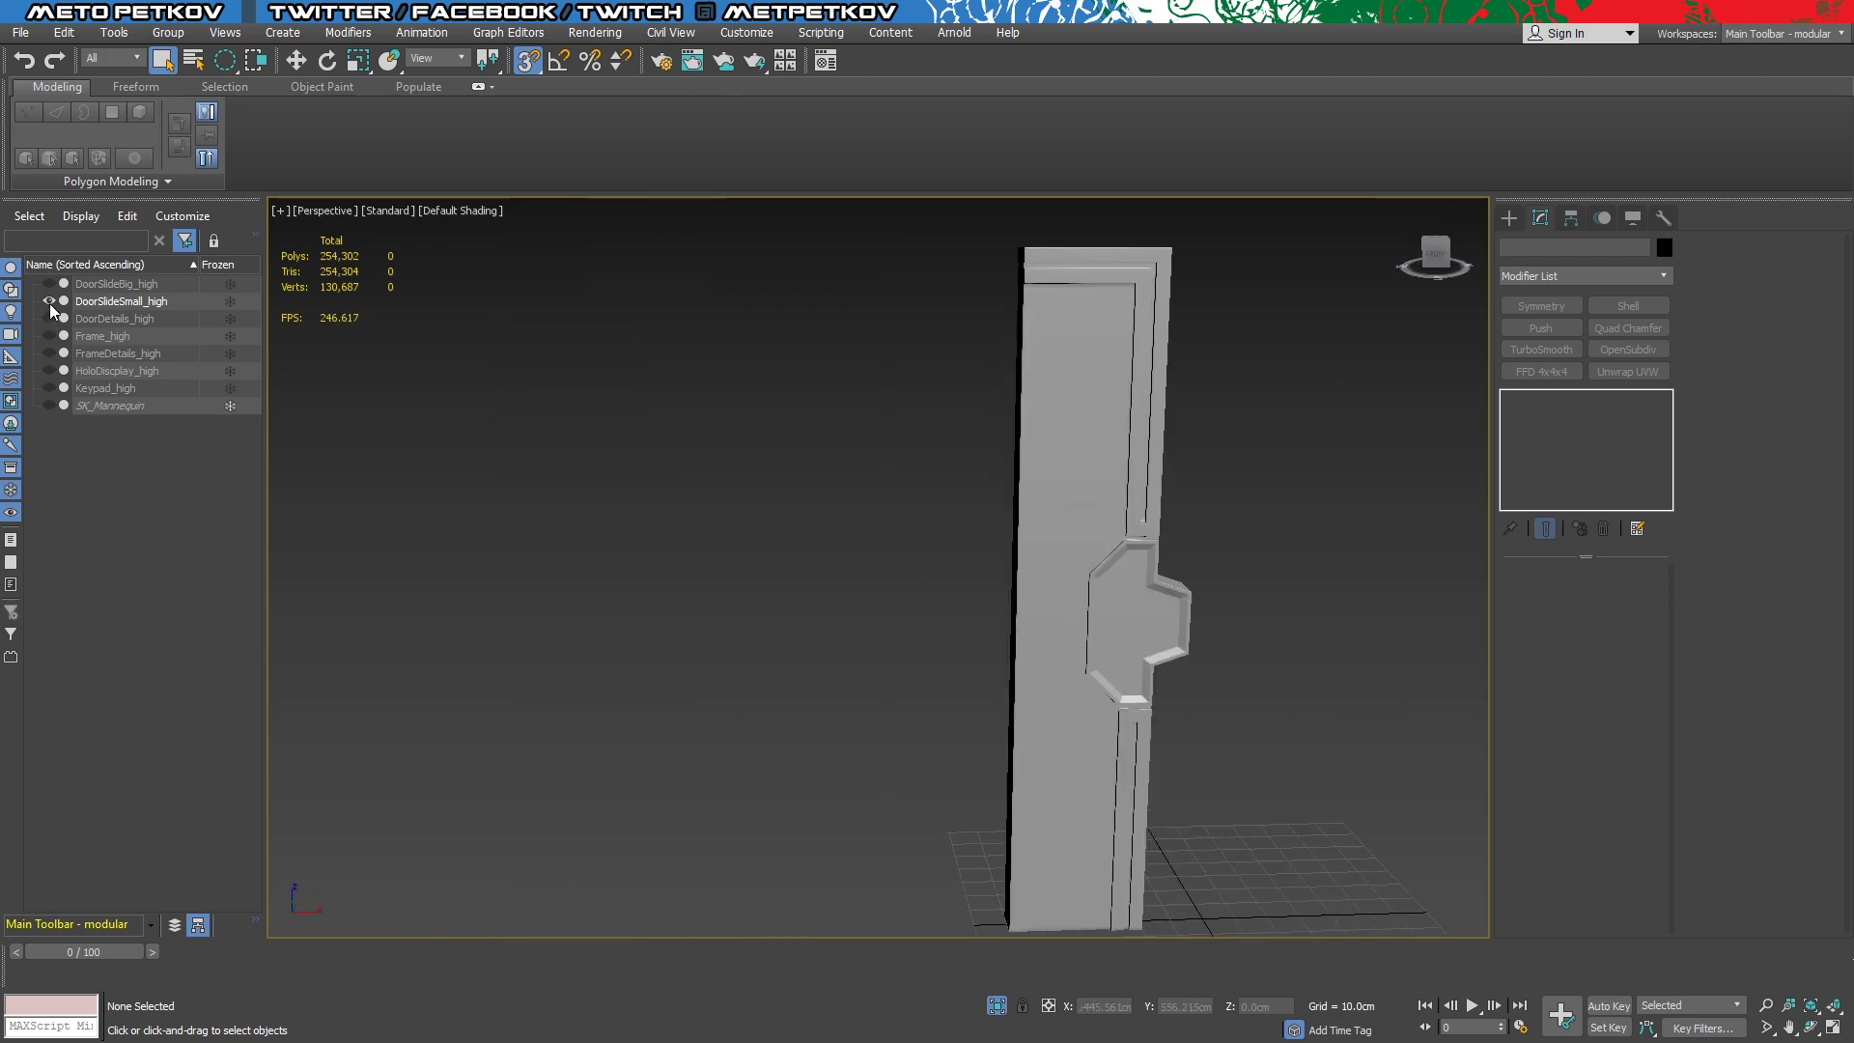
Exit isolation to show the whole door and mannequin, then save the scene
{"action": "left_click", "coordinate": [997, 1005]}
{"action": "mouse_move", "coordinate": [1275, 813]}
{"action": "middle_mouse_down", "text": "alt"}
{"action": "mouse_move", "coordinate": [1284, 738]}
{"action": "mouse_move", "coordinate": [1046, 794]}
{"action": "mouse_move", "coordinate": [1068, 784]}
{"action": "middle_mouse_up", "text": "alt"}
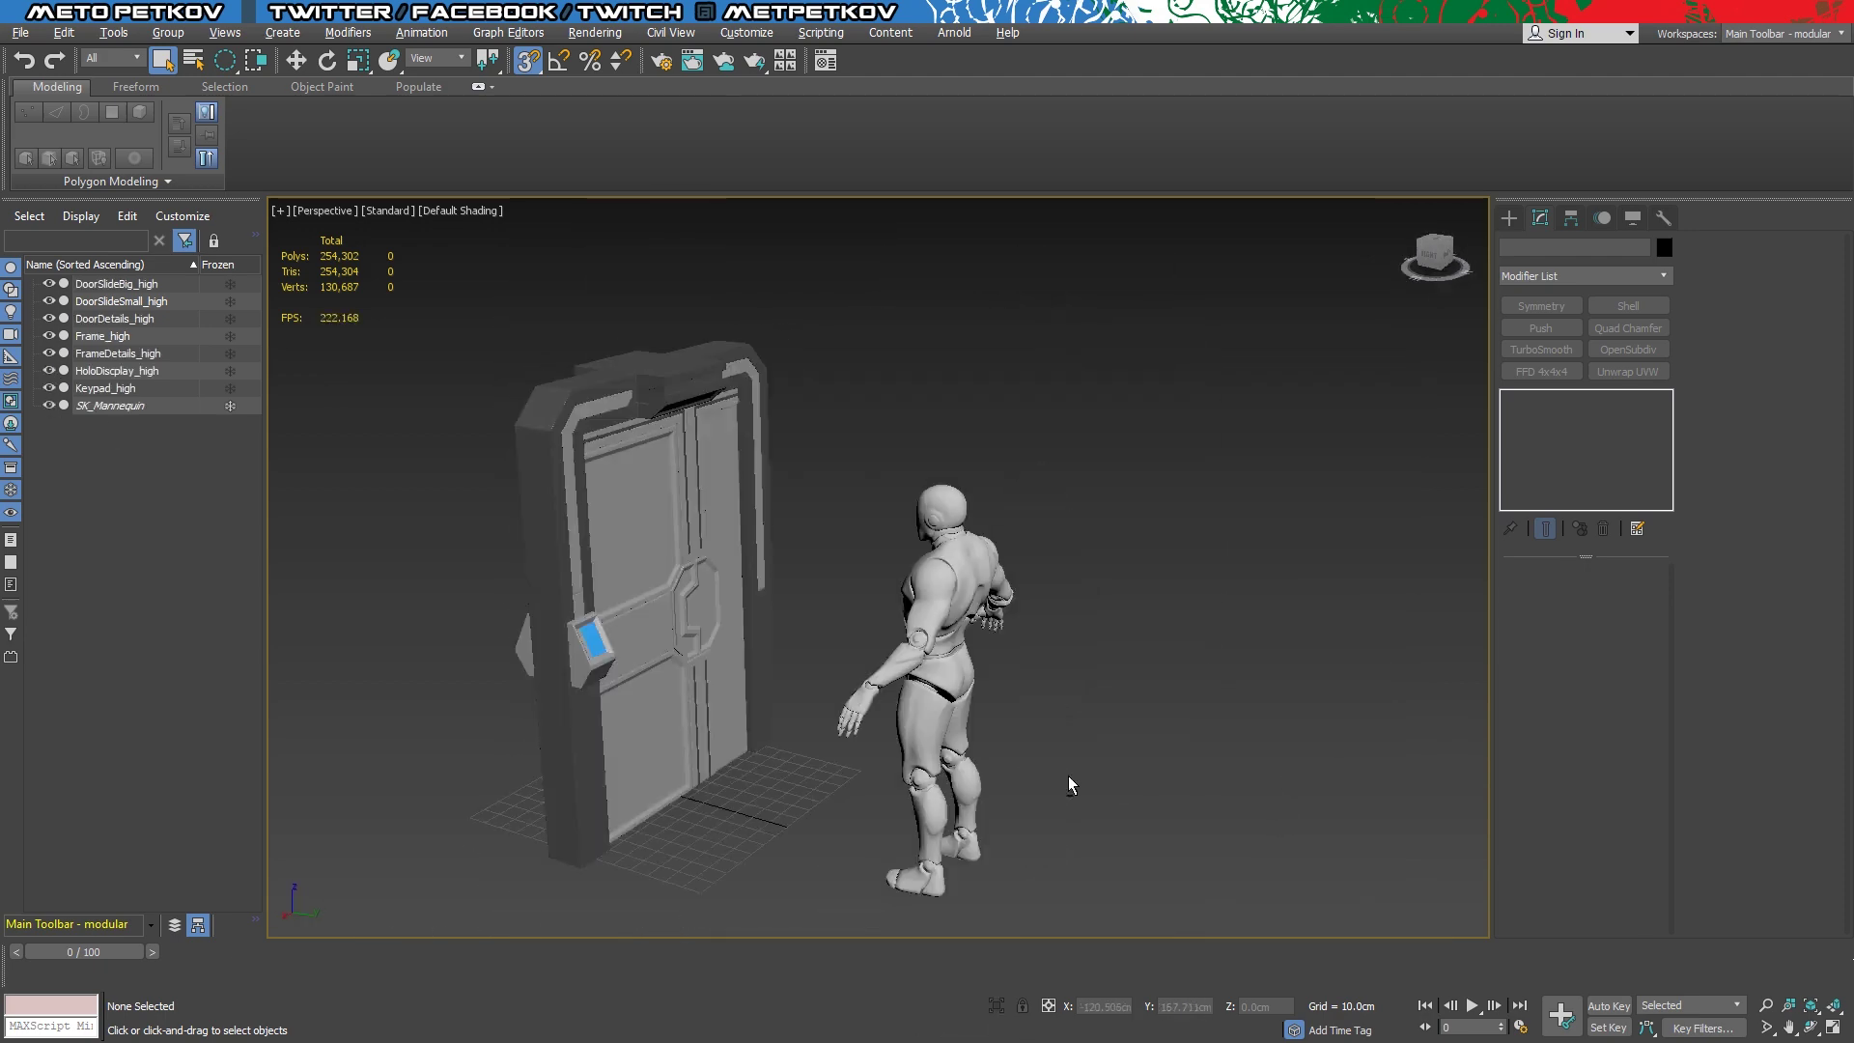
{"action": "scroll", "coordinate": [1068, 784], "scroll_direction": "up", "scroll_amount": 5}
{"action": "mouse_move", "coordinate": [1206, 734]}
{"action": "middle_mouse_down"}
{"action": "mouse_move", "coordinate": [1277, 660]}
{"action": "mouse_move", "coordinate": [1026, 757]}
{"action": "middle_mouse_up"}
{"action": "scroll", "coordinate": [1276, 660], "scroll_direction": "down", "scroll_amount": 2}
{"action": "scroll", "coordinate": [1155, 606], "scroll_direction": "up", "scroll_amount": 5}
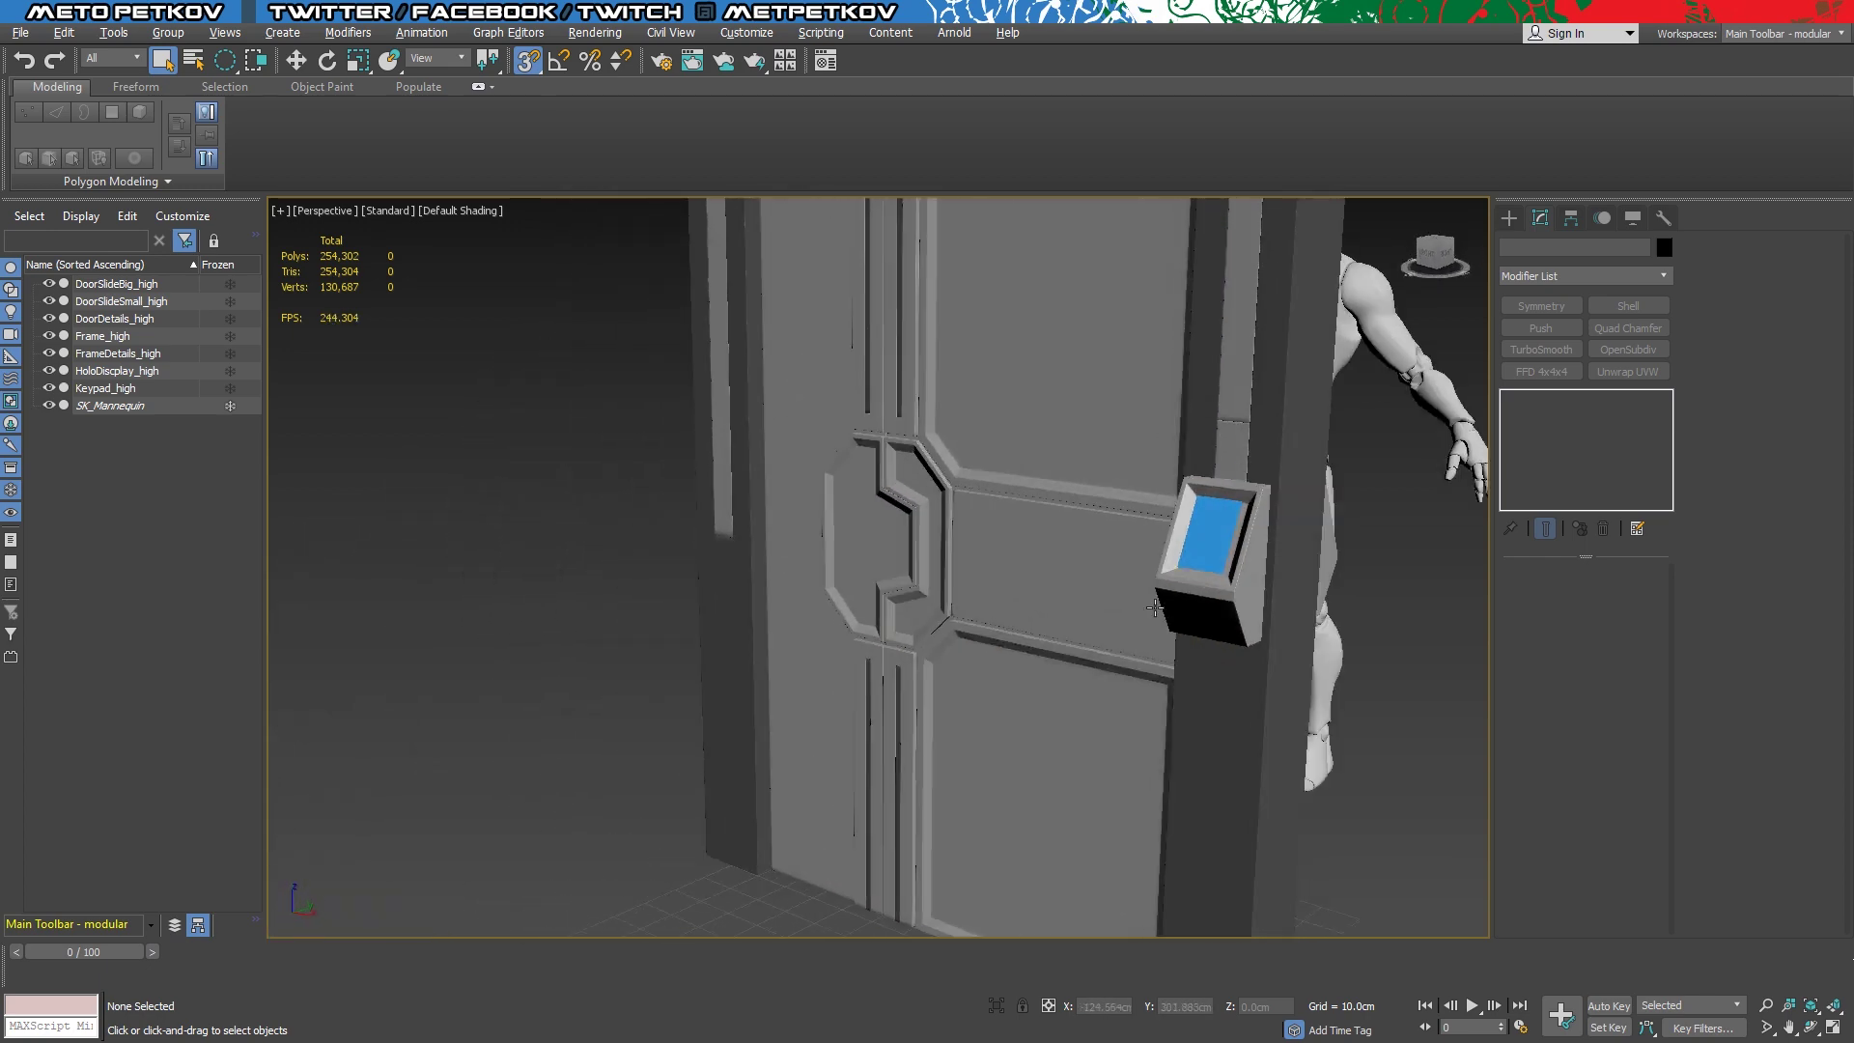
{"action": "mouse_move", "coordinate": [1155, 607]}
{"action": "middle_mouse_down", "text": "alt"}
{"action": "mouse_move", "coordinate": [952, 579]}
{"action": "mouse_move", "coordinate": [1274, 579]}
{"action": "mouse_move", "coordinate": [1174, 630]}
{"action": "middle_mouse_up", "text": "alt"}
{"action": "scroll", "coordinate": [1275, 579], "scroll_direction": "down", "scroll_amount": 5}
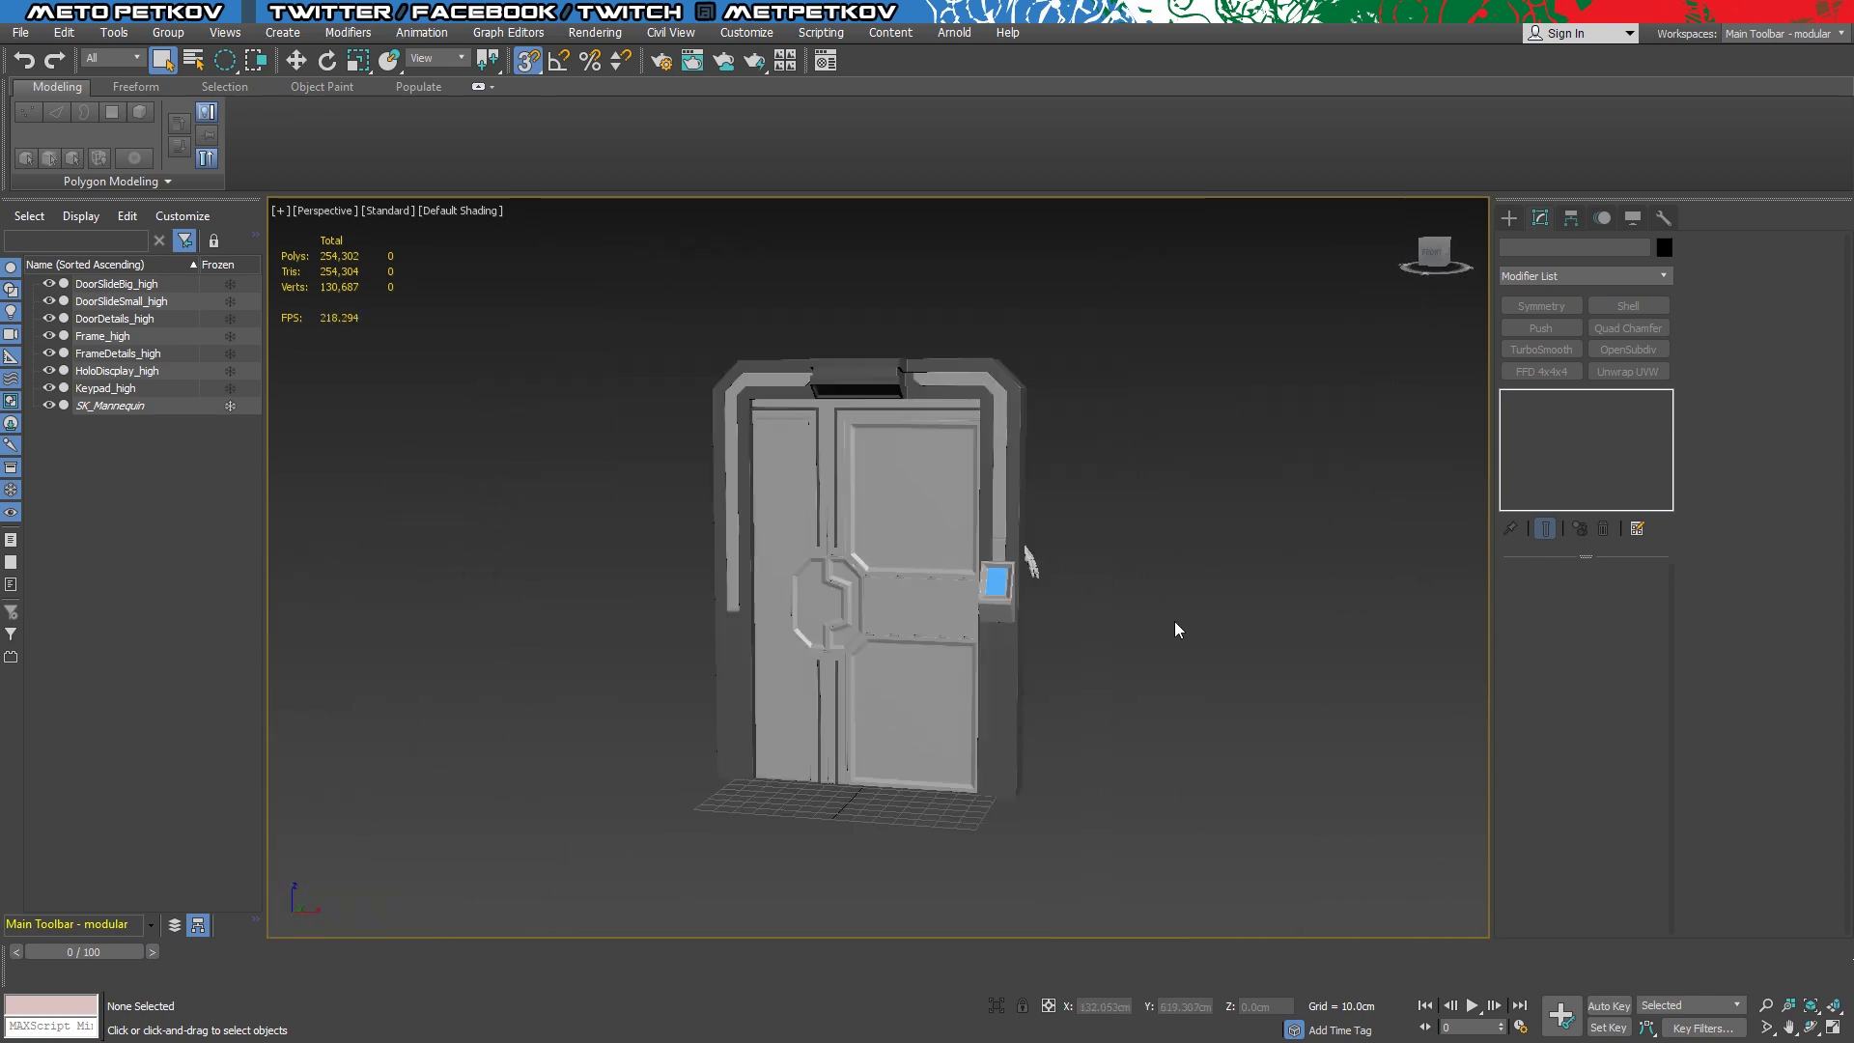
{"action": "left_click", "coordinate": [44, 29]}
{"action": "left_click", "coordinate": [57, 160]}
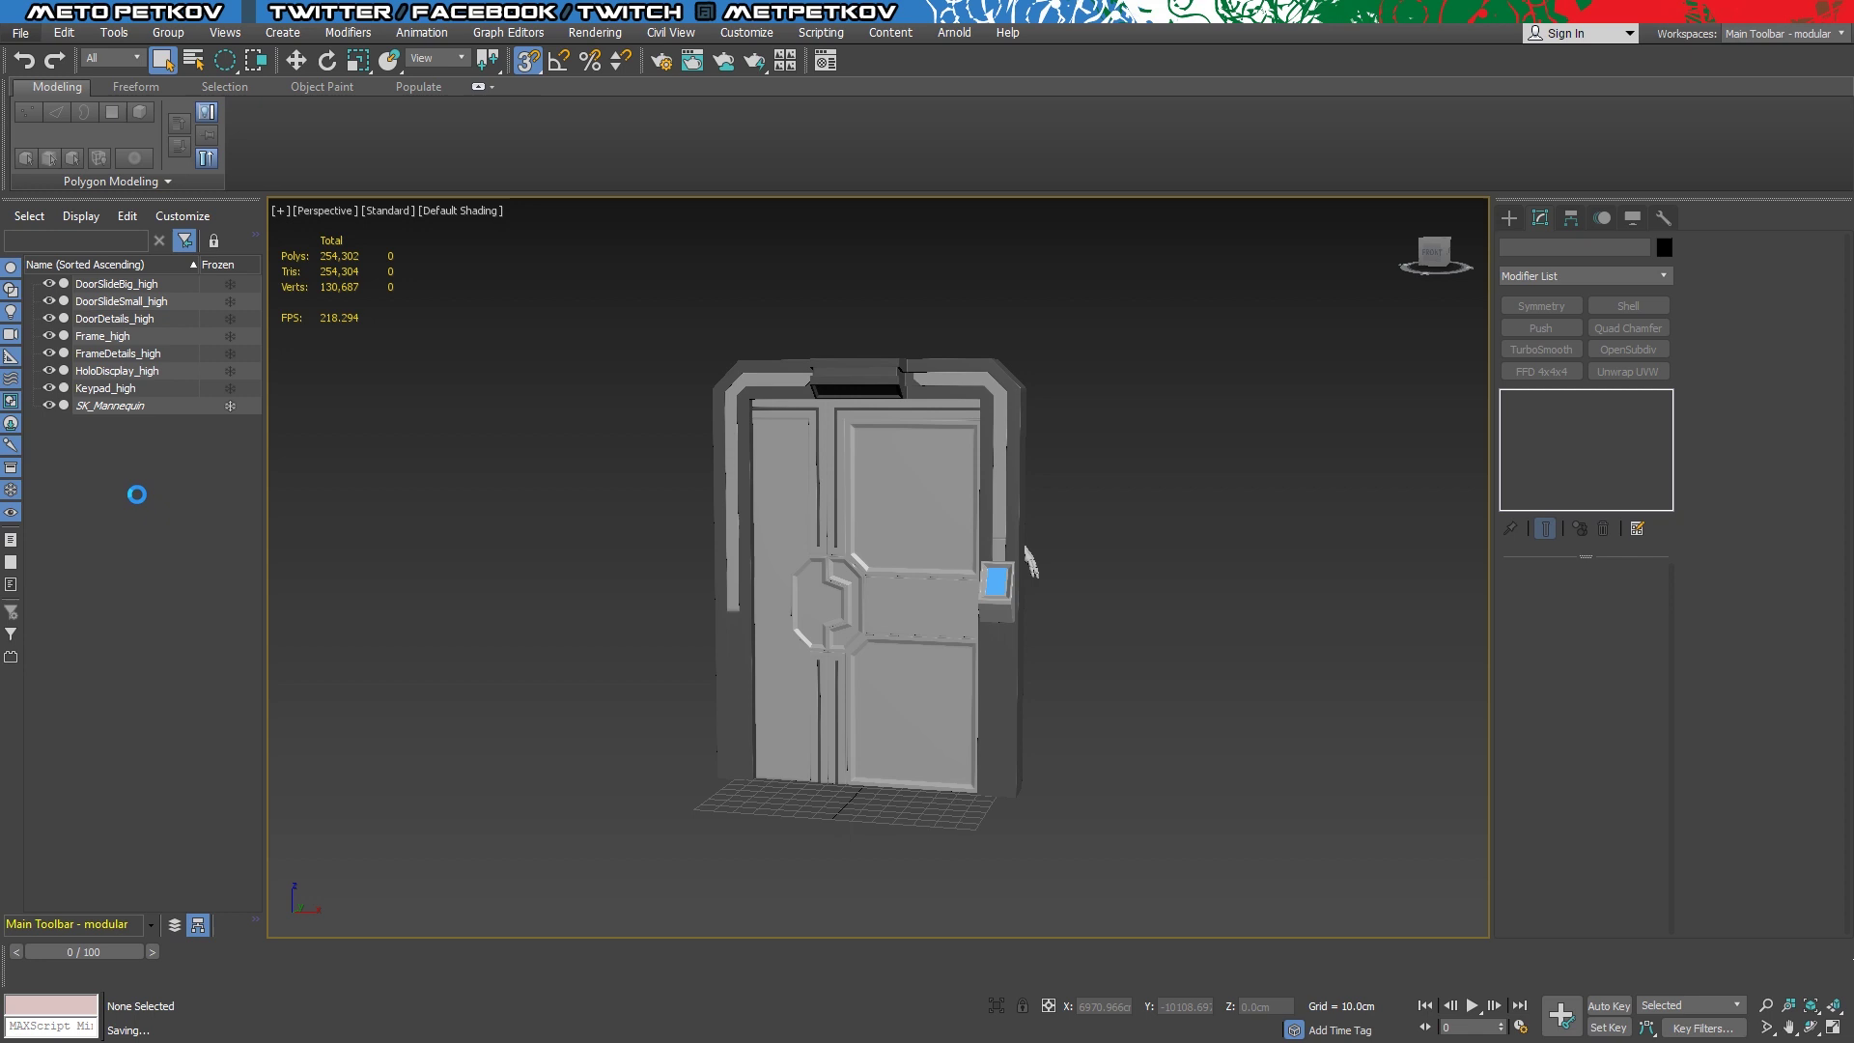
Group DoorSlideBig_high through Keypad_high as MedbayDoor_High
{"action": "left_click", "coordinate": [133, 388]}
{"action": "left_click", "coordinate": [168, 285], "text": "shift"}
{"action": "right_click", "coordinate": [170, 310]}
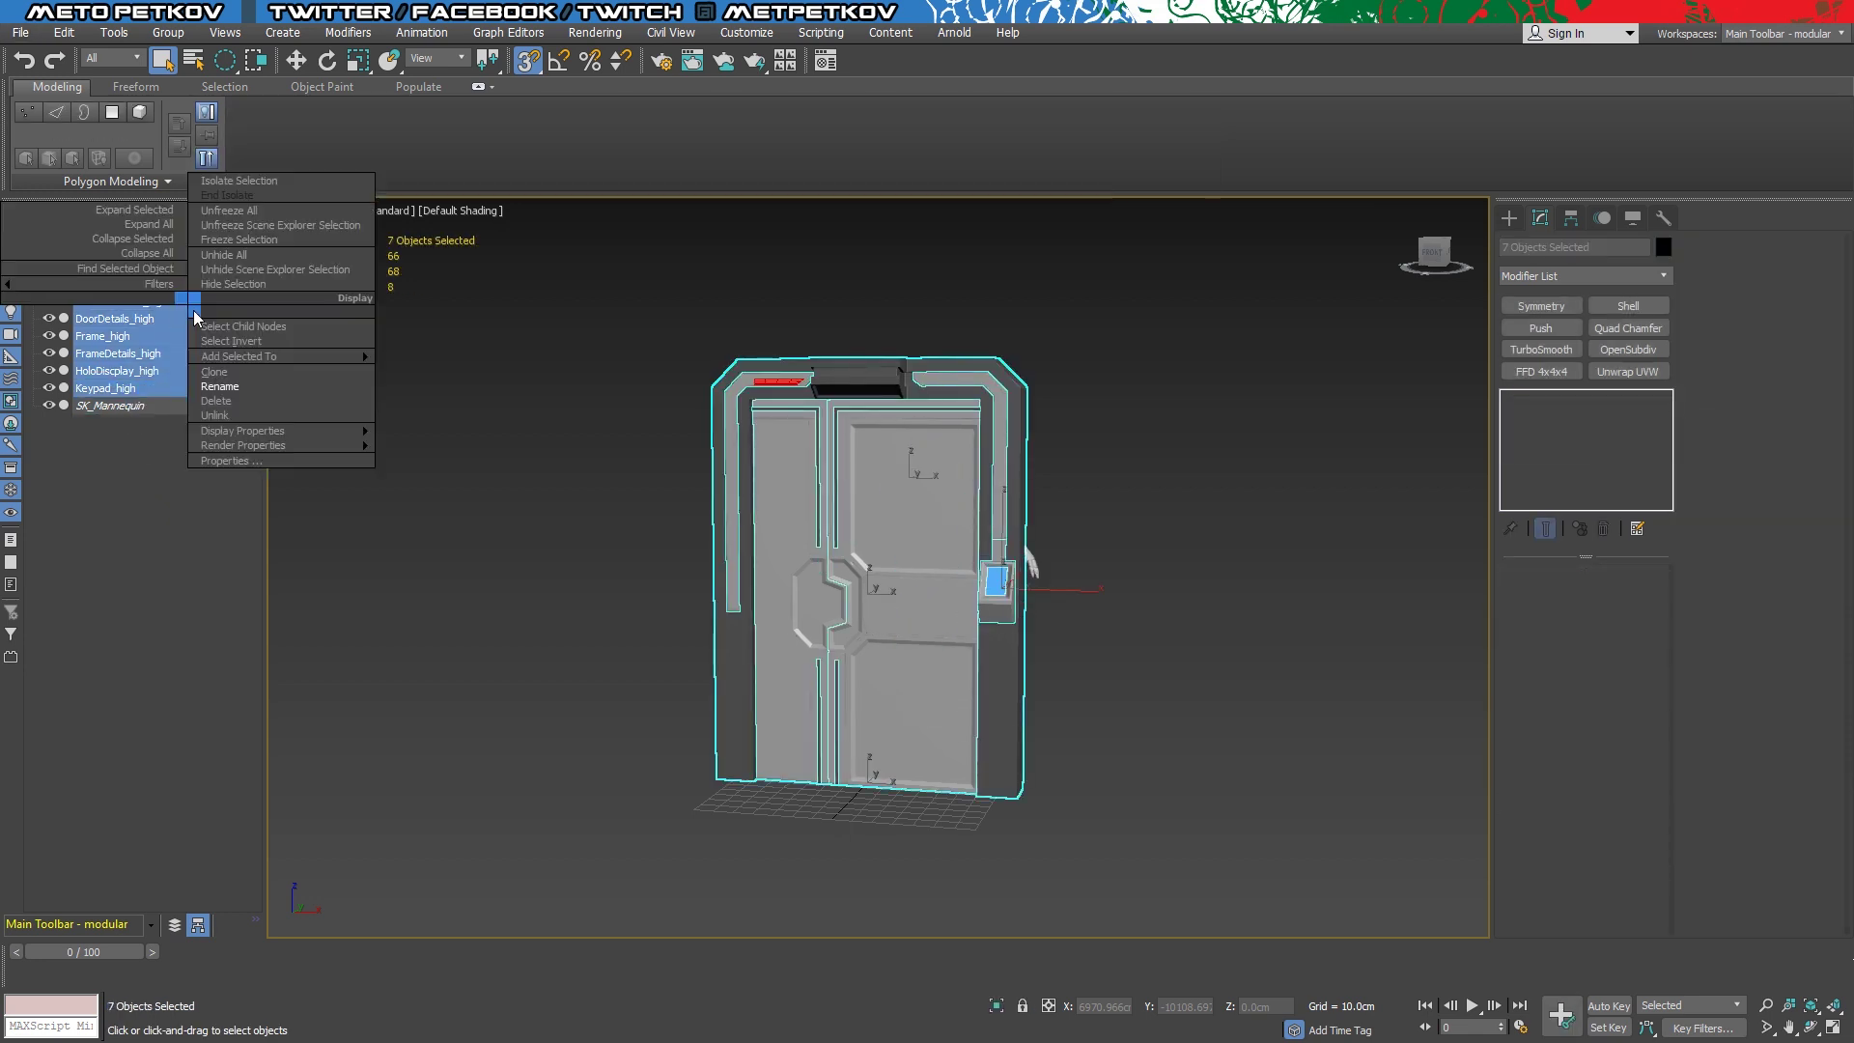
{"action": "left_click", "coordinate": [435, 389]}
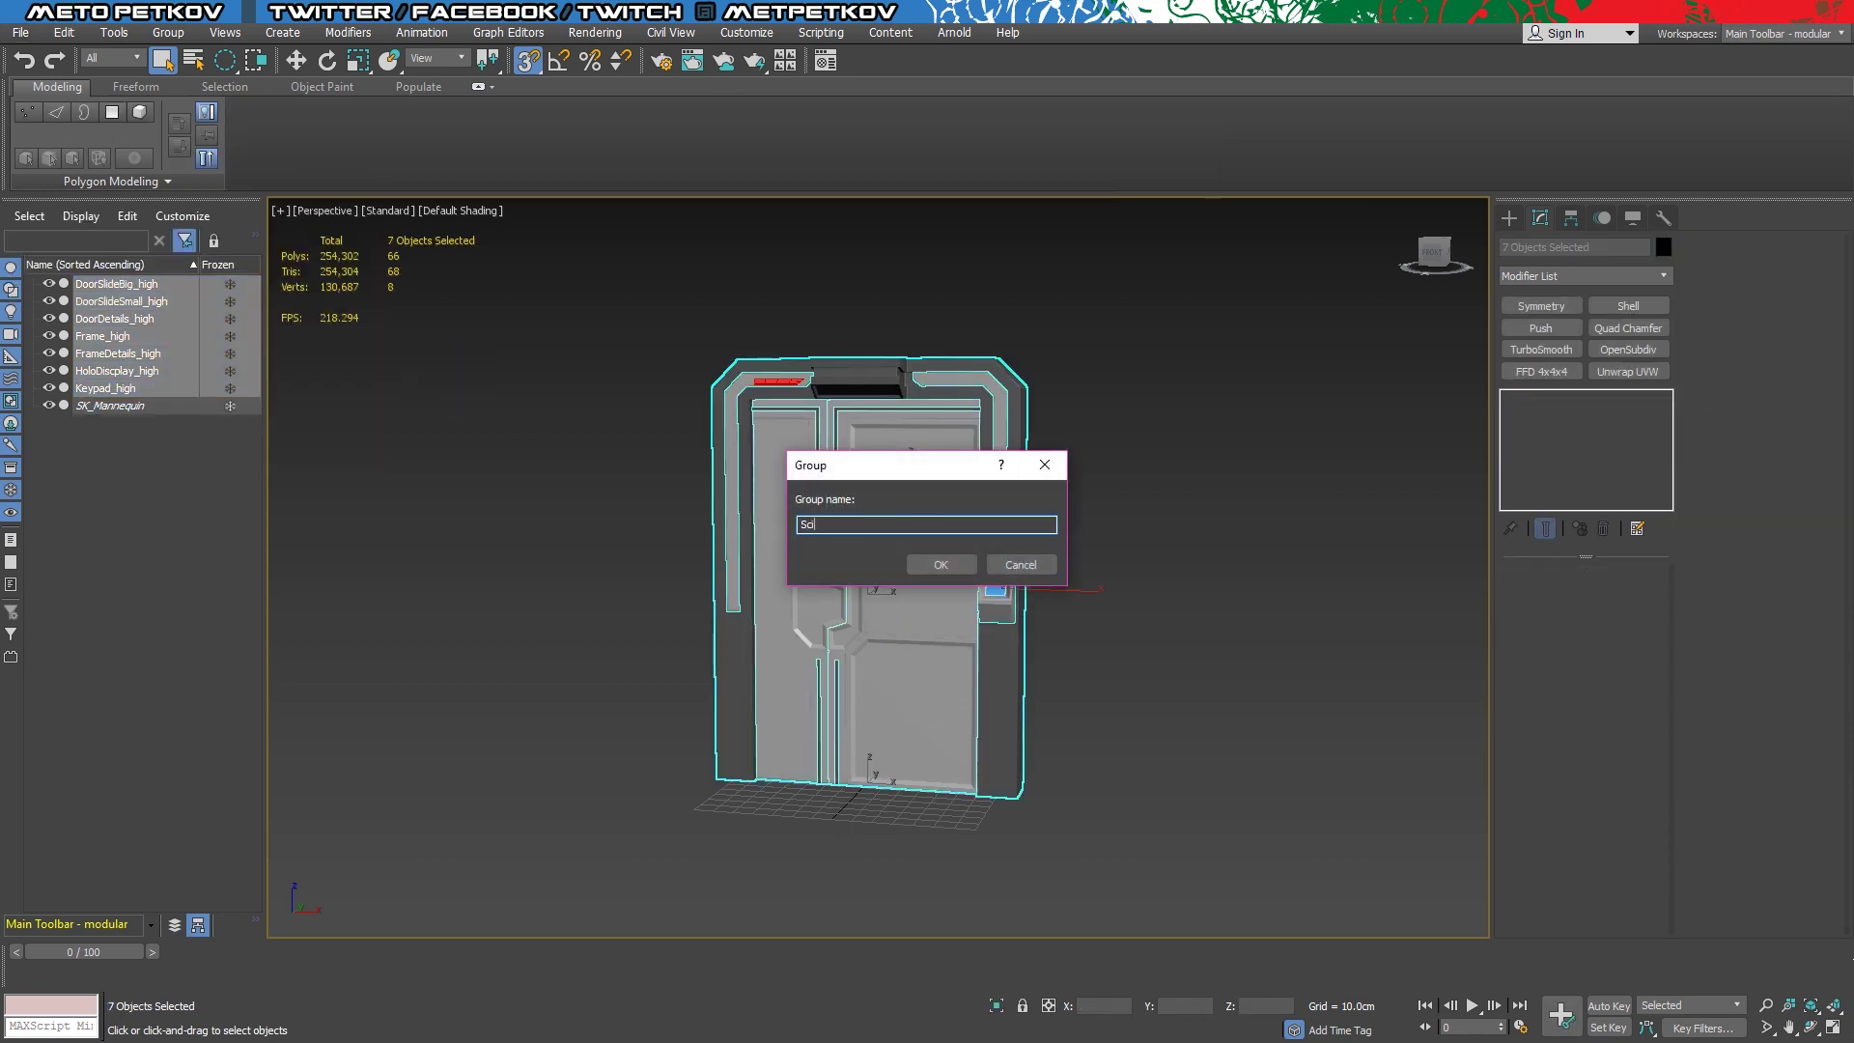
{"action": "type", "text": "Sci"}
{"action": "left_click", "coordinate": [952, 575]}
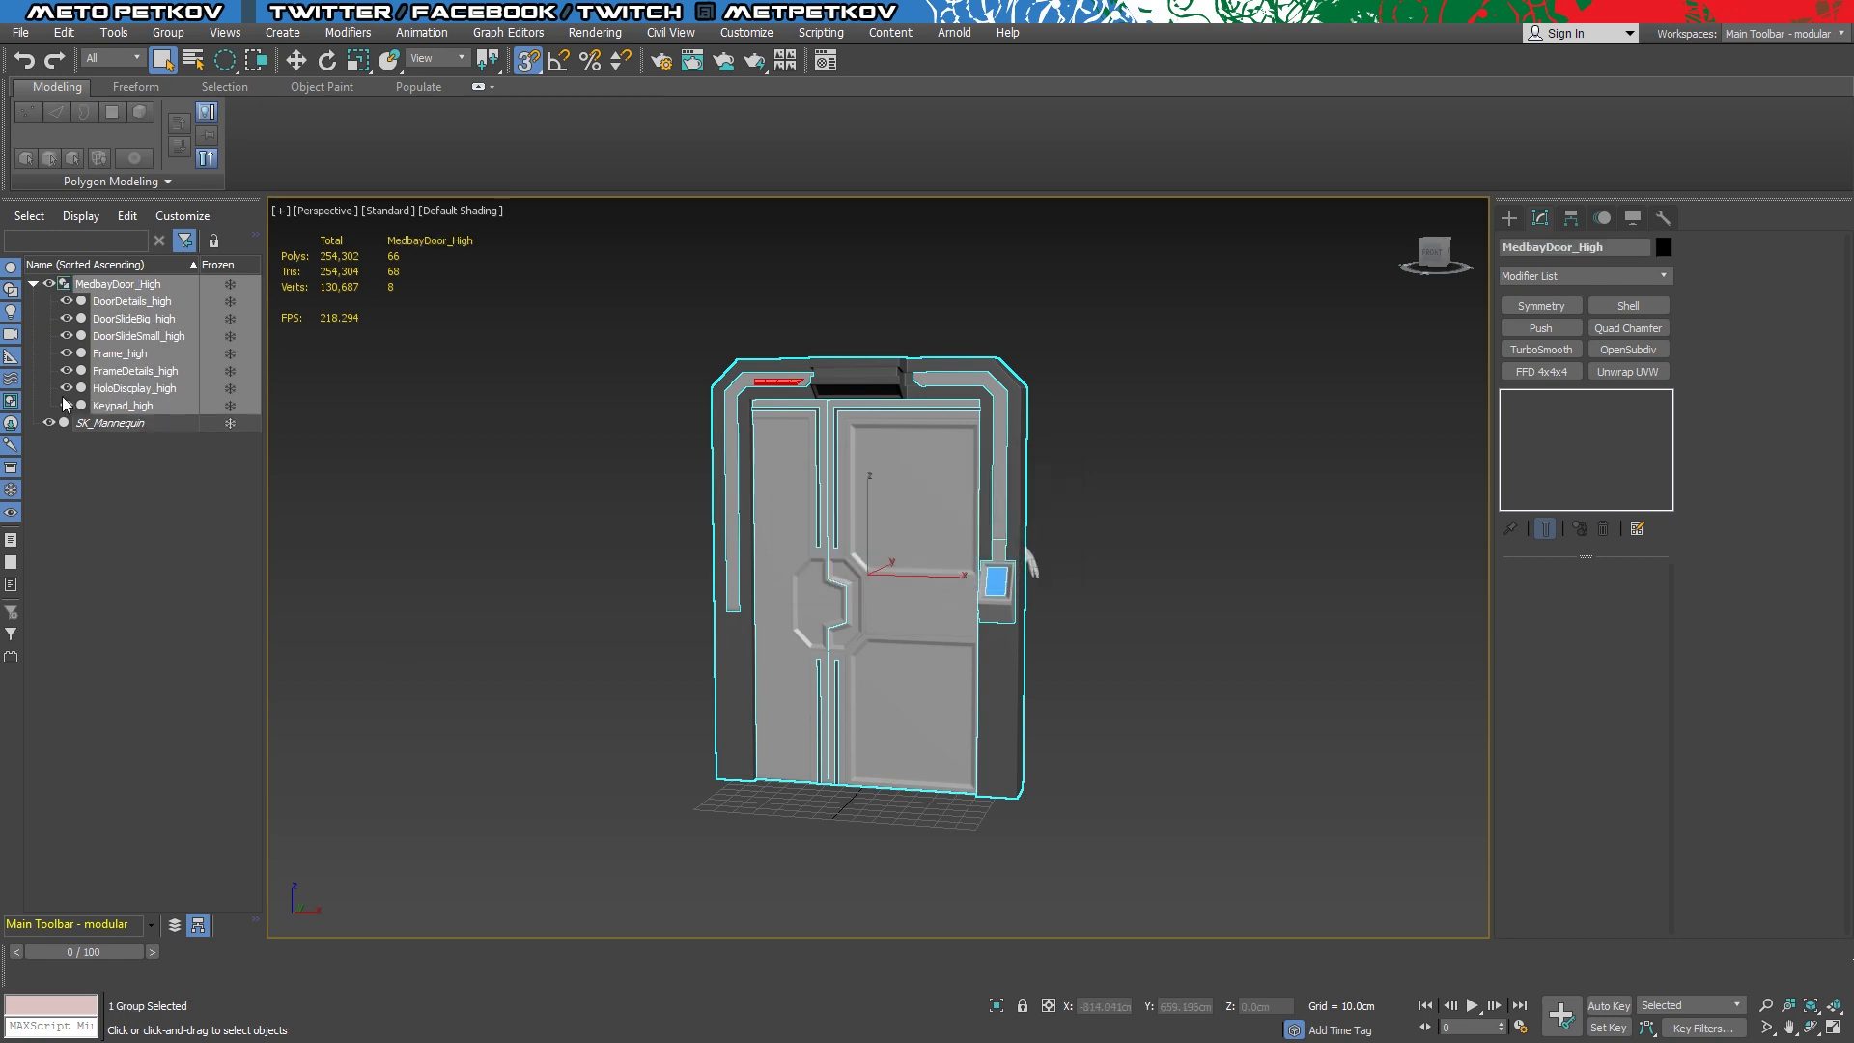
{"action": "left_click", "coordinate": [1081, 628]}
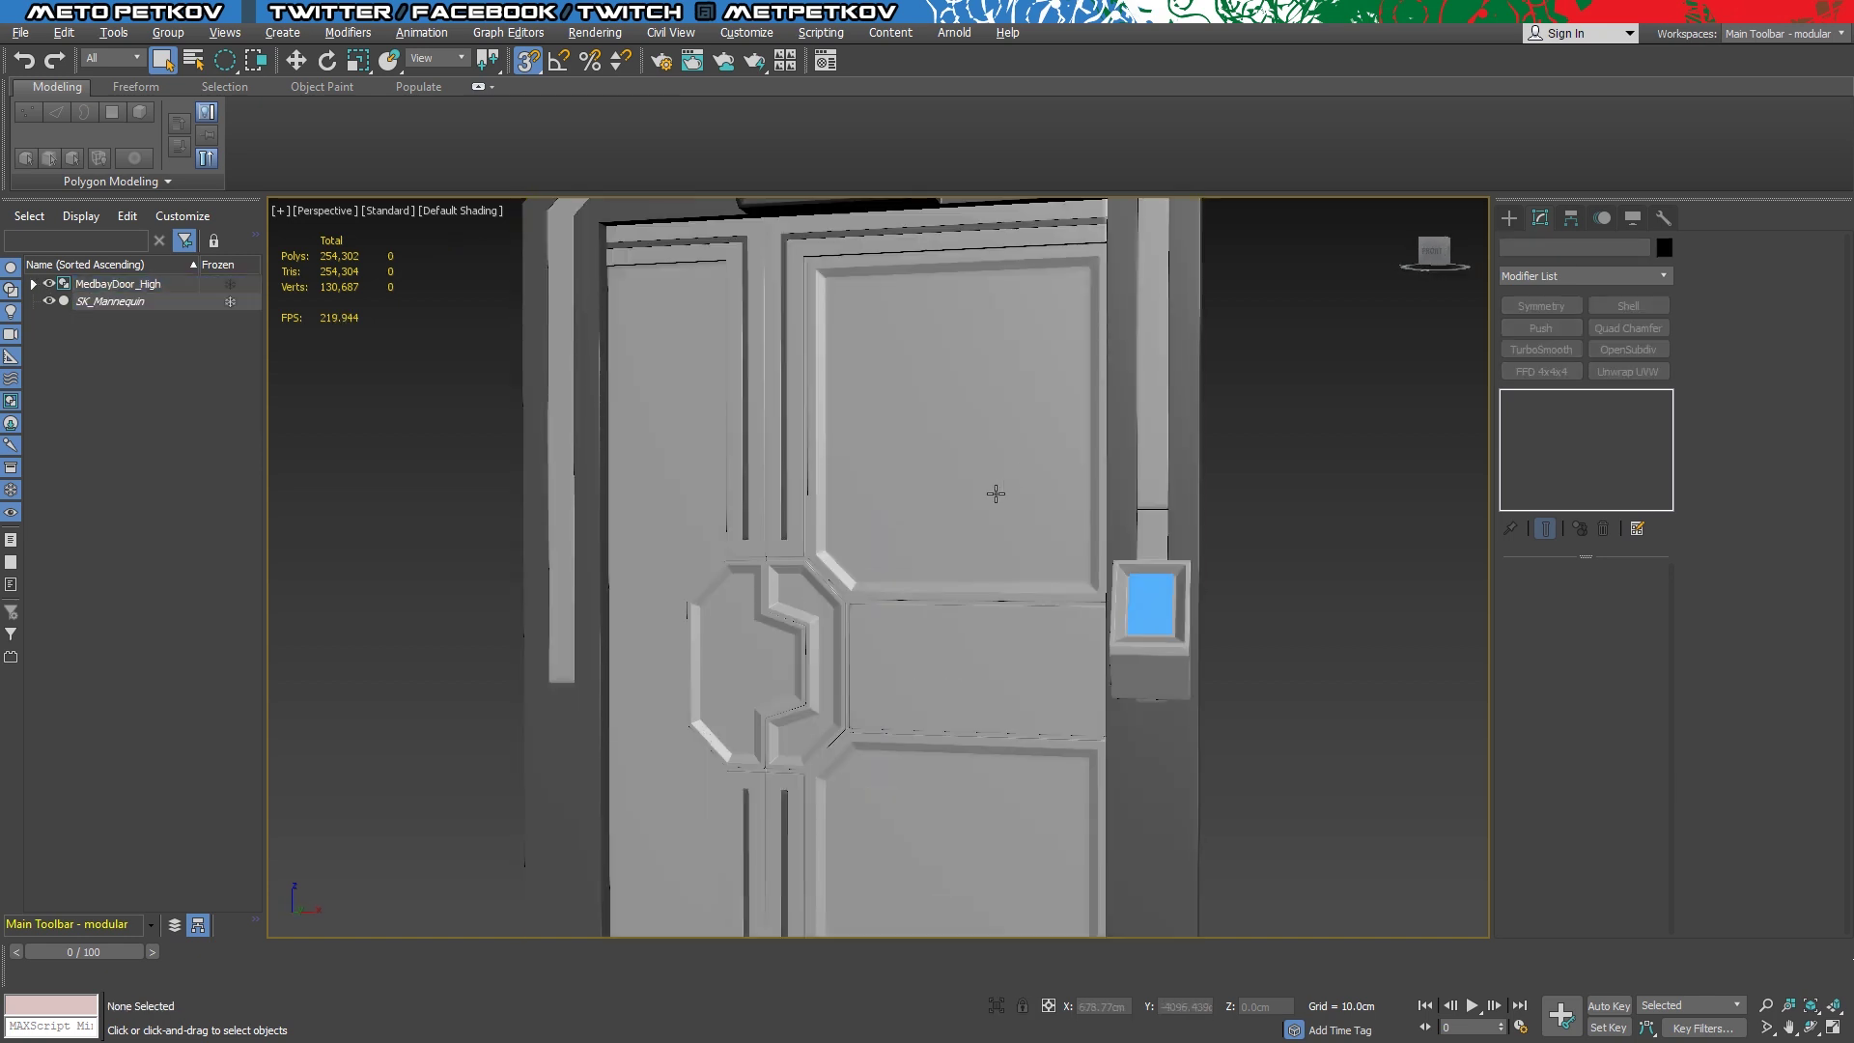
Select and deselect the MedbayDoor_High group while orbiting the finished door
{"action": "middle_click_drag", "start_coordinate": [1117, 629], "coordinate": [992, 489], "text": "alt"}
{"action": "left_click", "coordinate": [711, 320]}
{"action": "left_click", "coordinate": [554, 289]}
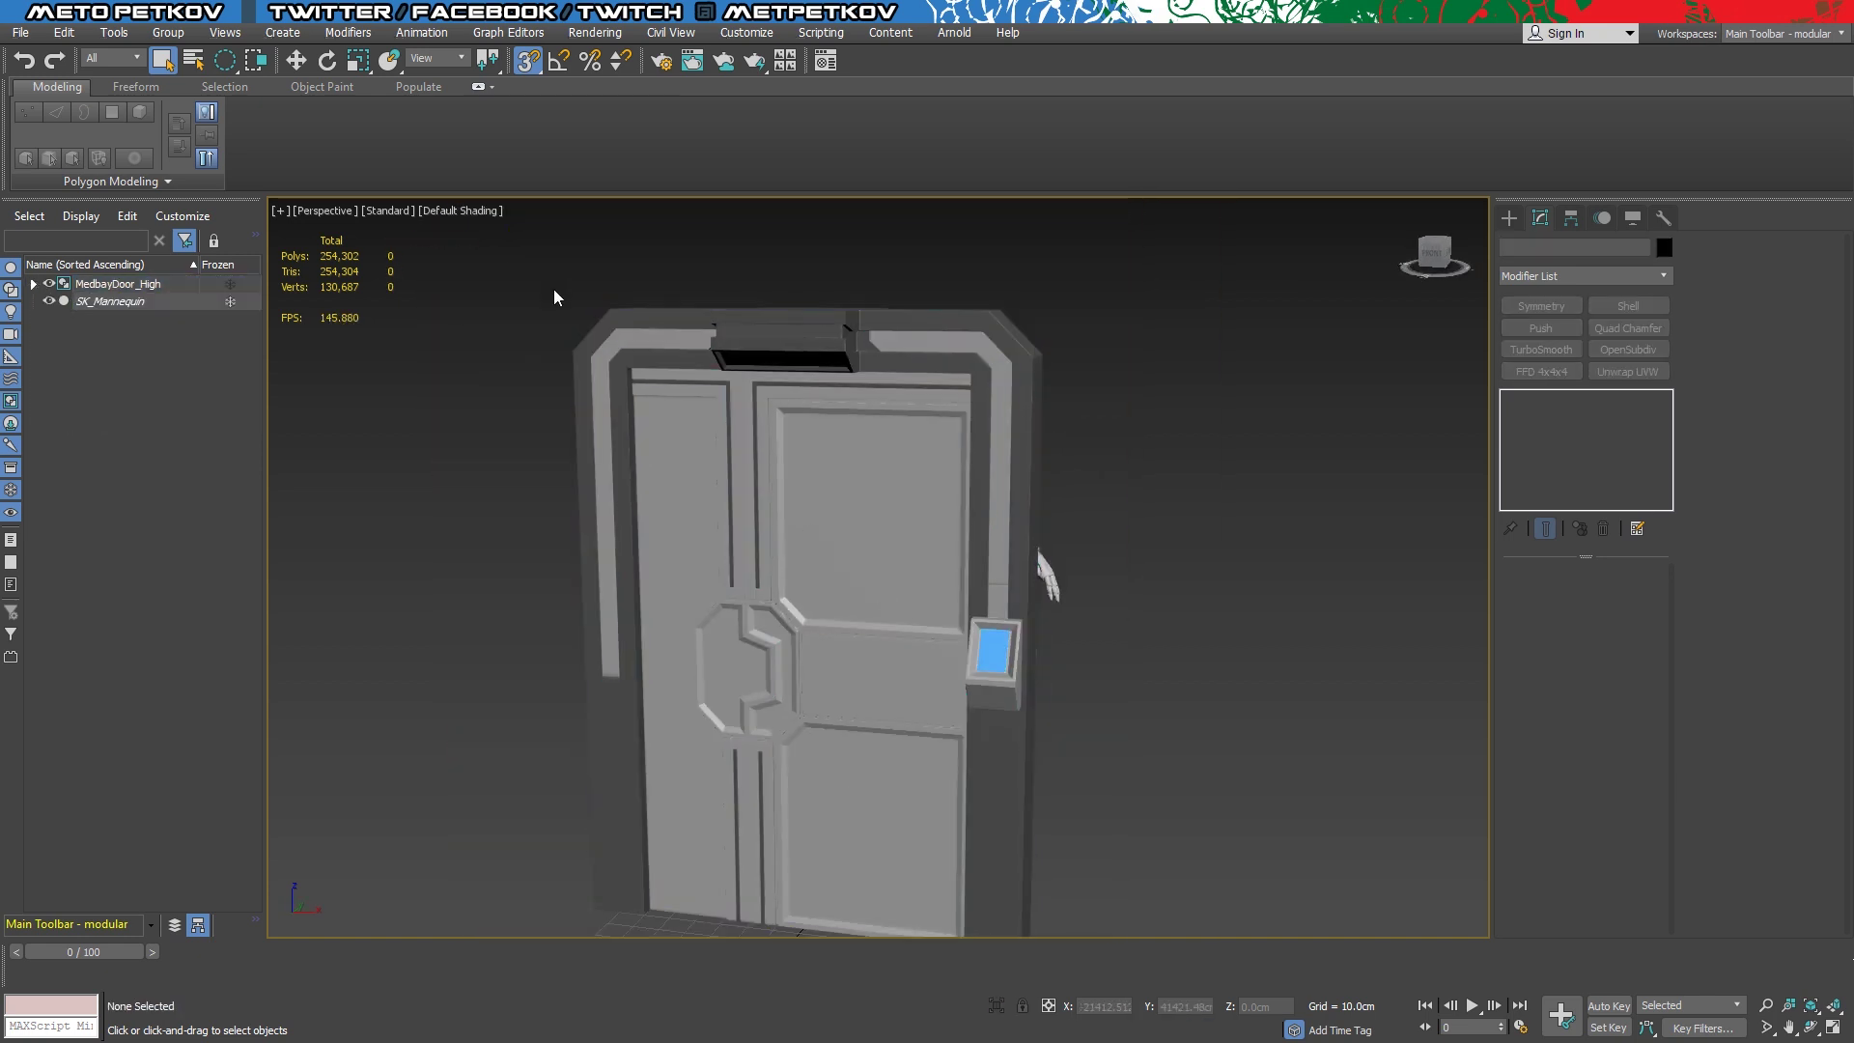
{"action": "left_click", "coordinate": [699, 314]}
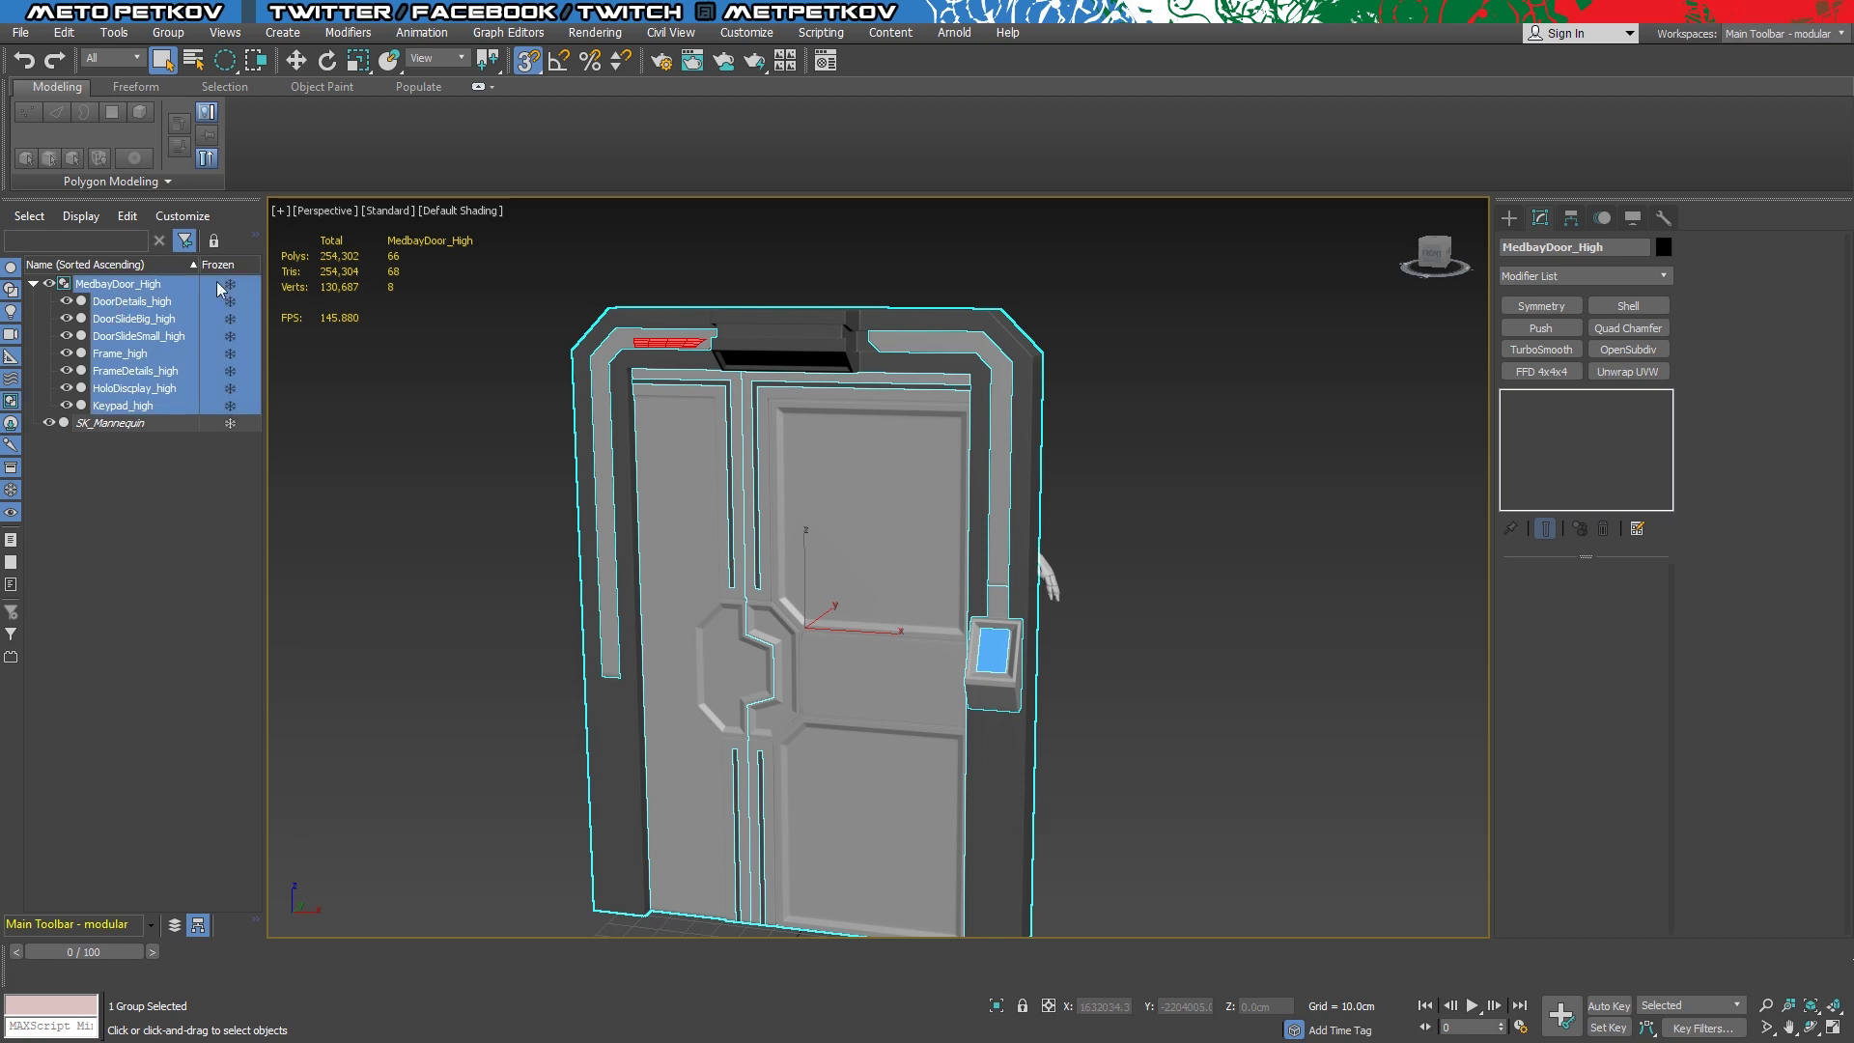
{"action": "left_click", "coordinate": [1207, 543]}
{"action": "mouse_move", "coordinate": [1207, 543]}
{"action": "middle_mouse_down", "text": "alt"}
{"action": "mouse_move", "coordinate": [1295, 543]}
{"action": "mouse_move", "coordinate": [1166, 616]}
{"action": "middle_mouse_up", "text": "alt"}
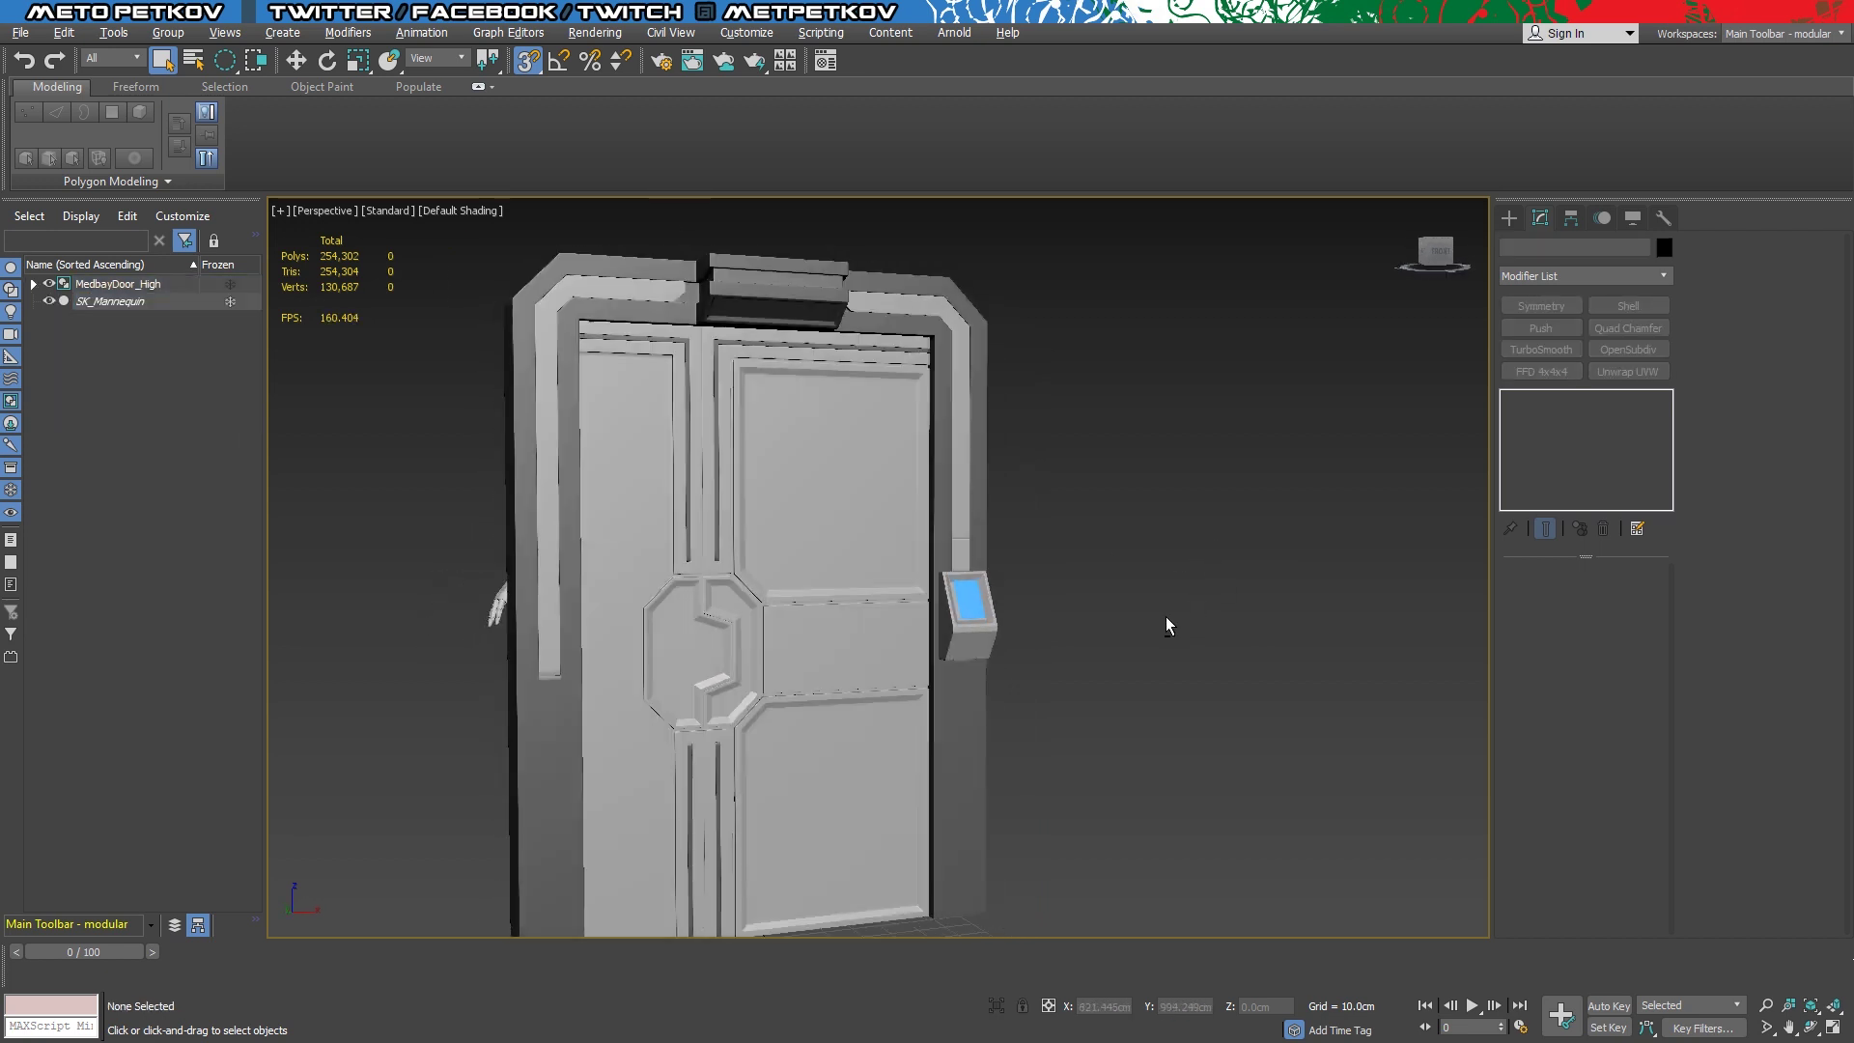
{"action": "scroll", "coordinate": [1166, 616], "scroll_direction": "down", "scroll_amount": 3}
Enter Expert Mode (Ctrl+X) to hide the UI and orbit the full-screen door
{"action": "key", "text": "ctrl+x"}
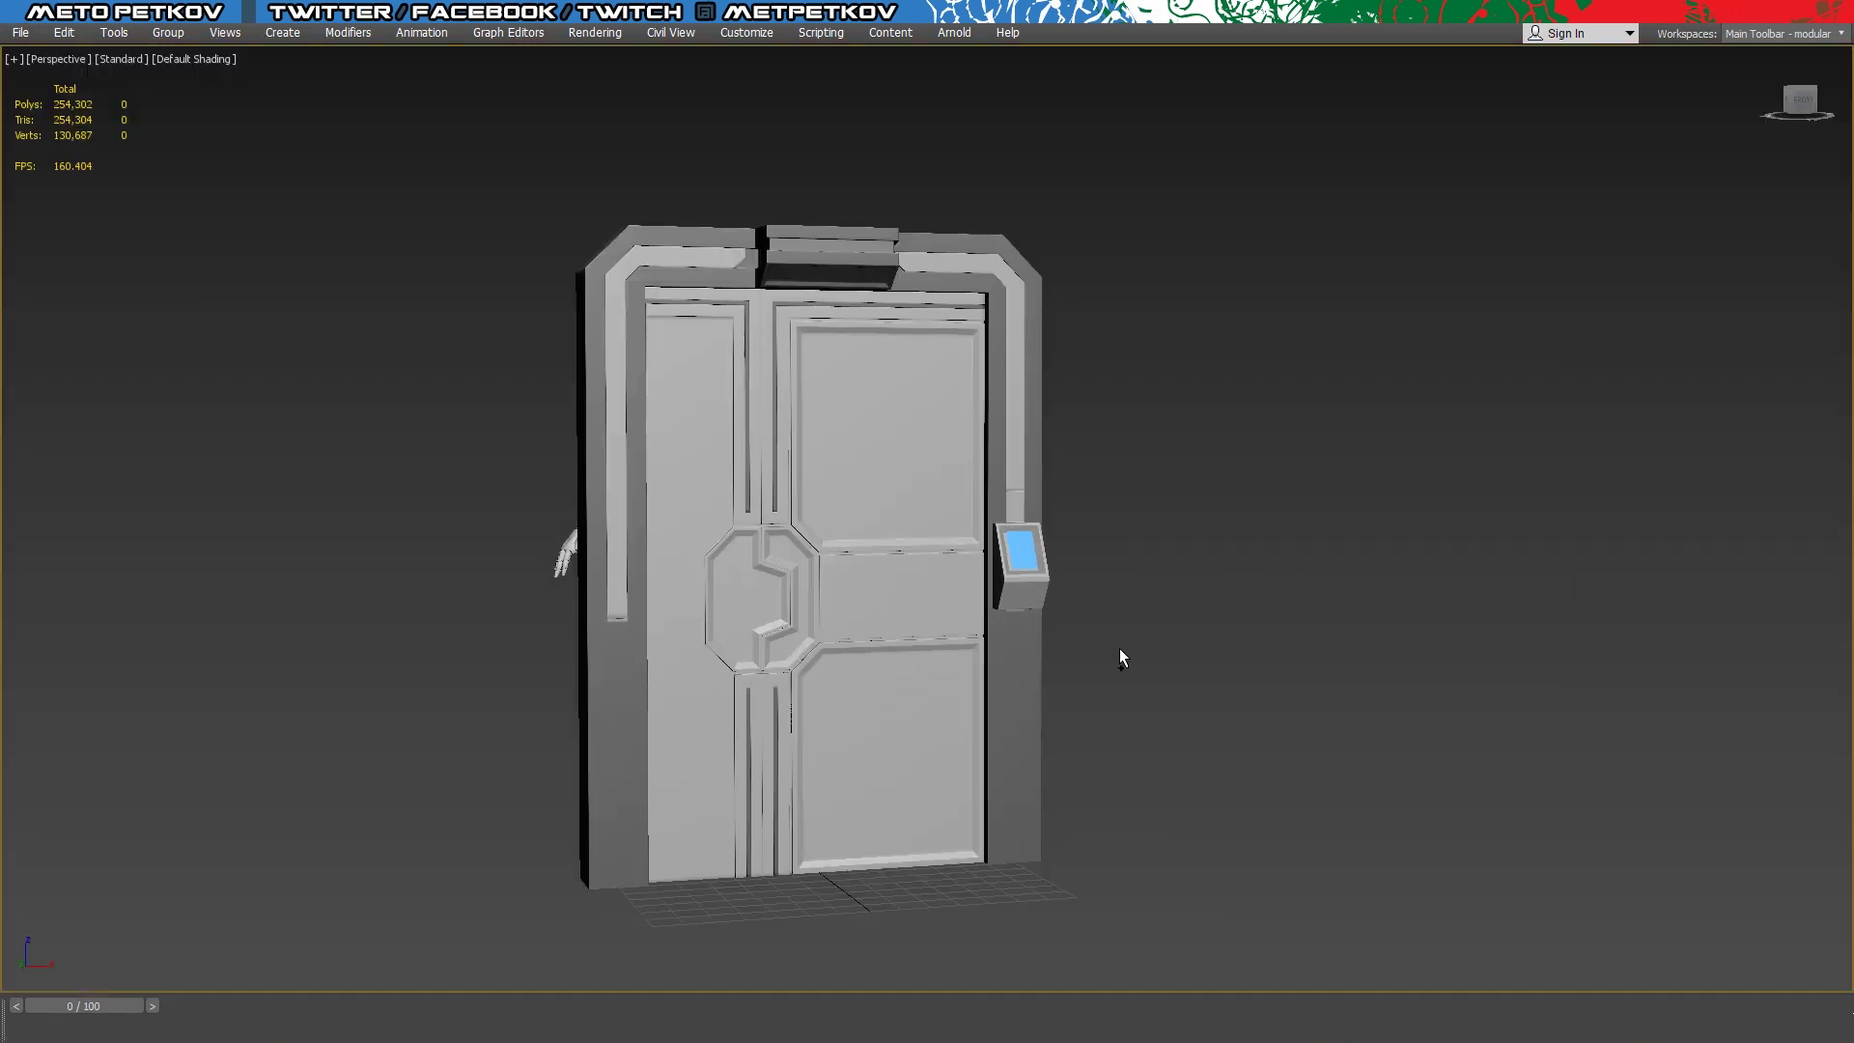
{"action": "mouse_move", "coordinate": [1172, 649]}
{"action": "middle_mouse_down", "text": "alt"}
{"action": "mouse_move", "coordinate": [1205, 653]}
{"action": "mouse_move", "coordinate": [1159, 649]}
{"action": "middle_mouse_up", "text": "alt"}
{"action": "scroll", "coordinate": [858, 592], "scroll_direction": "up", "scroll_amount": 5}
{"action": "scroll", "coordinate": [857, 591], "scroll_direction": "down", "scroll_amount": 5}
{"action": "middle_click_drag", "start_coordinate": [1180, 720], "coordinate": [1243, 729], "text": "alt"}
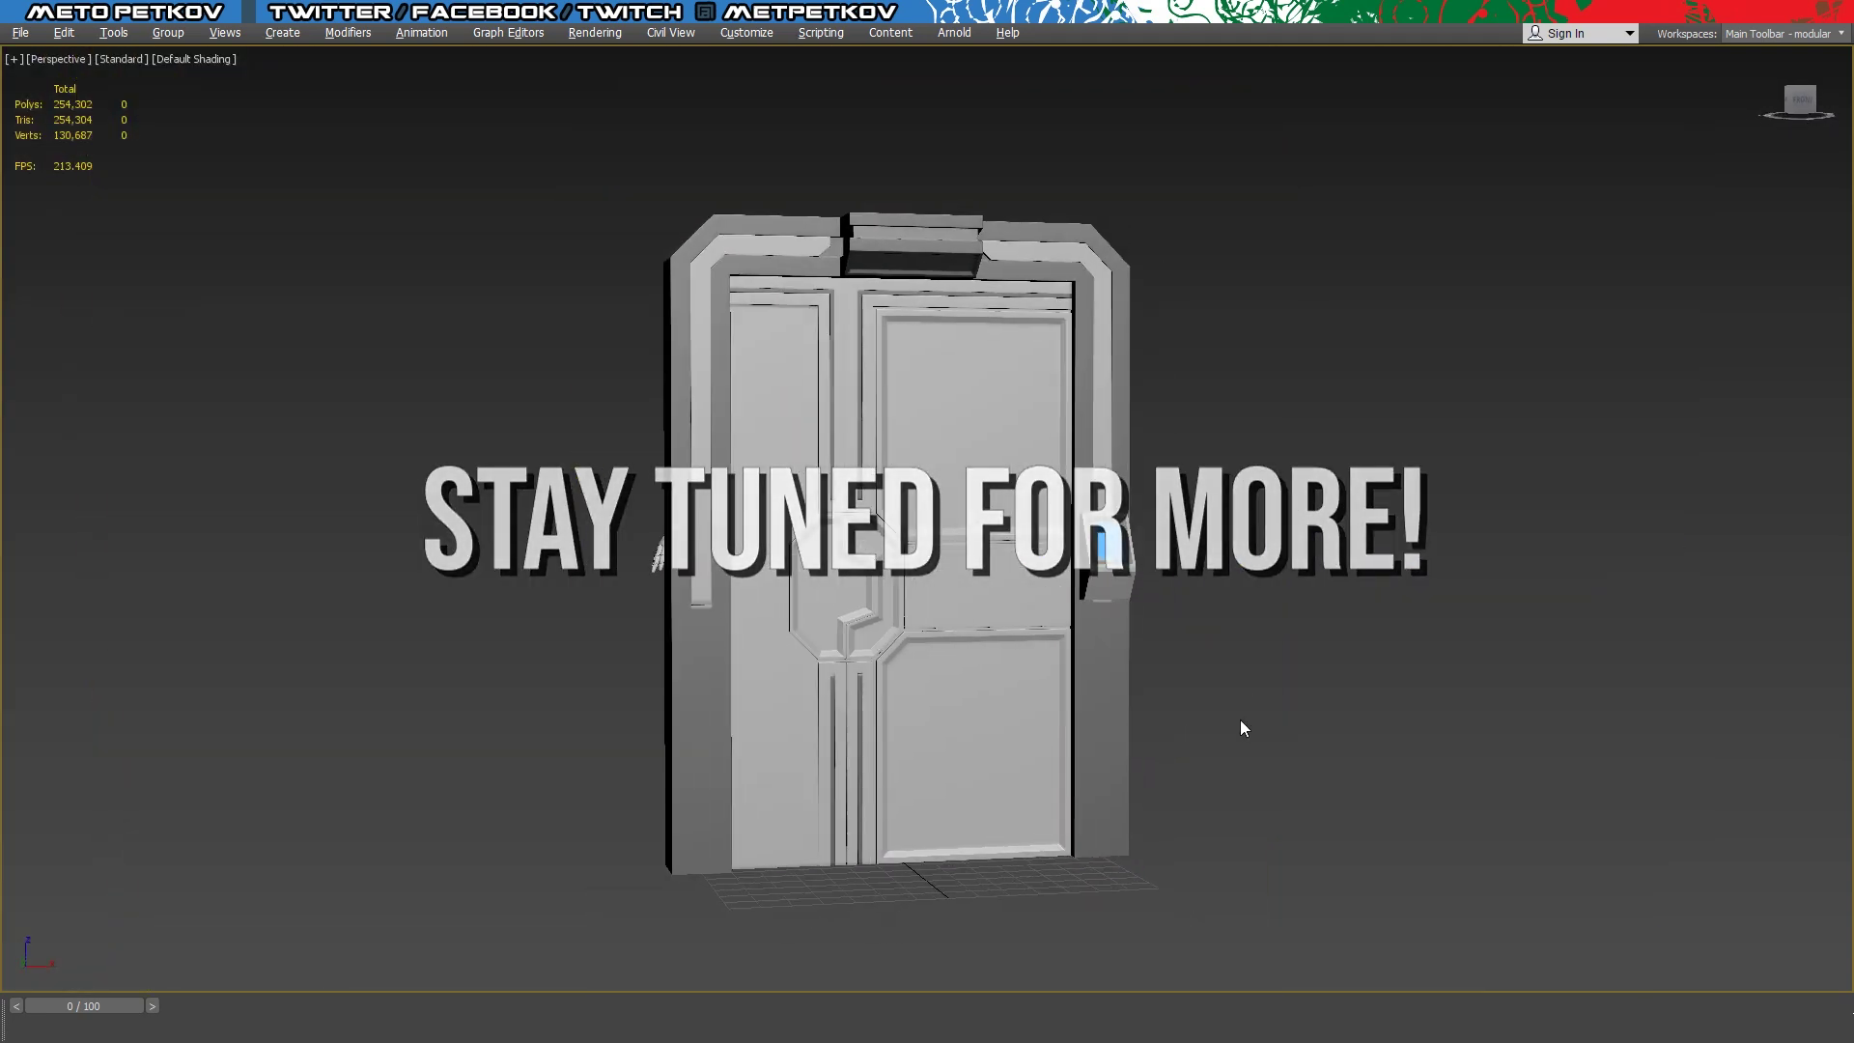